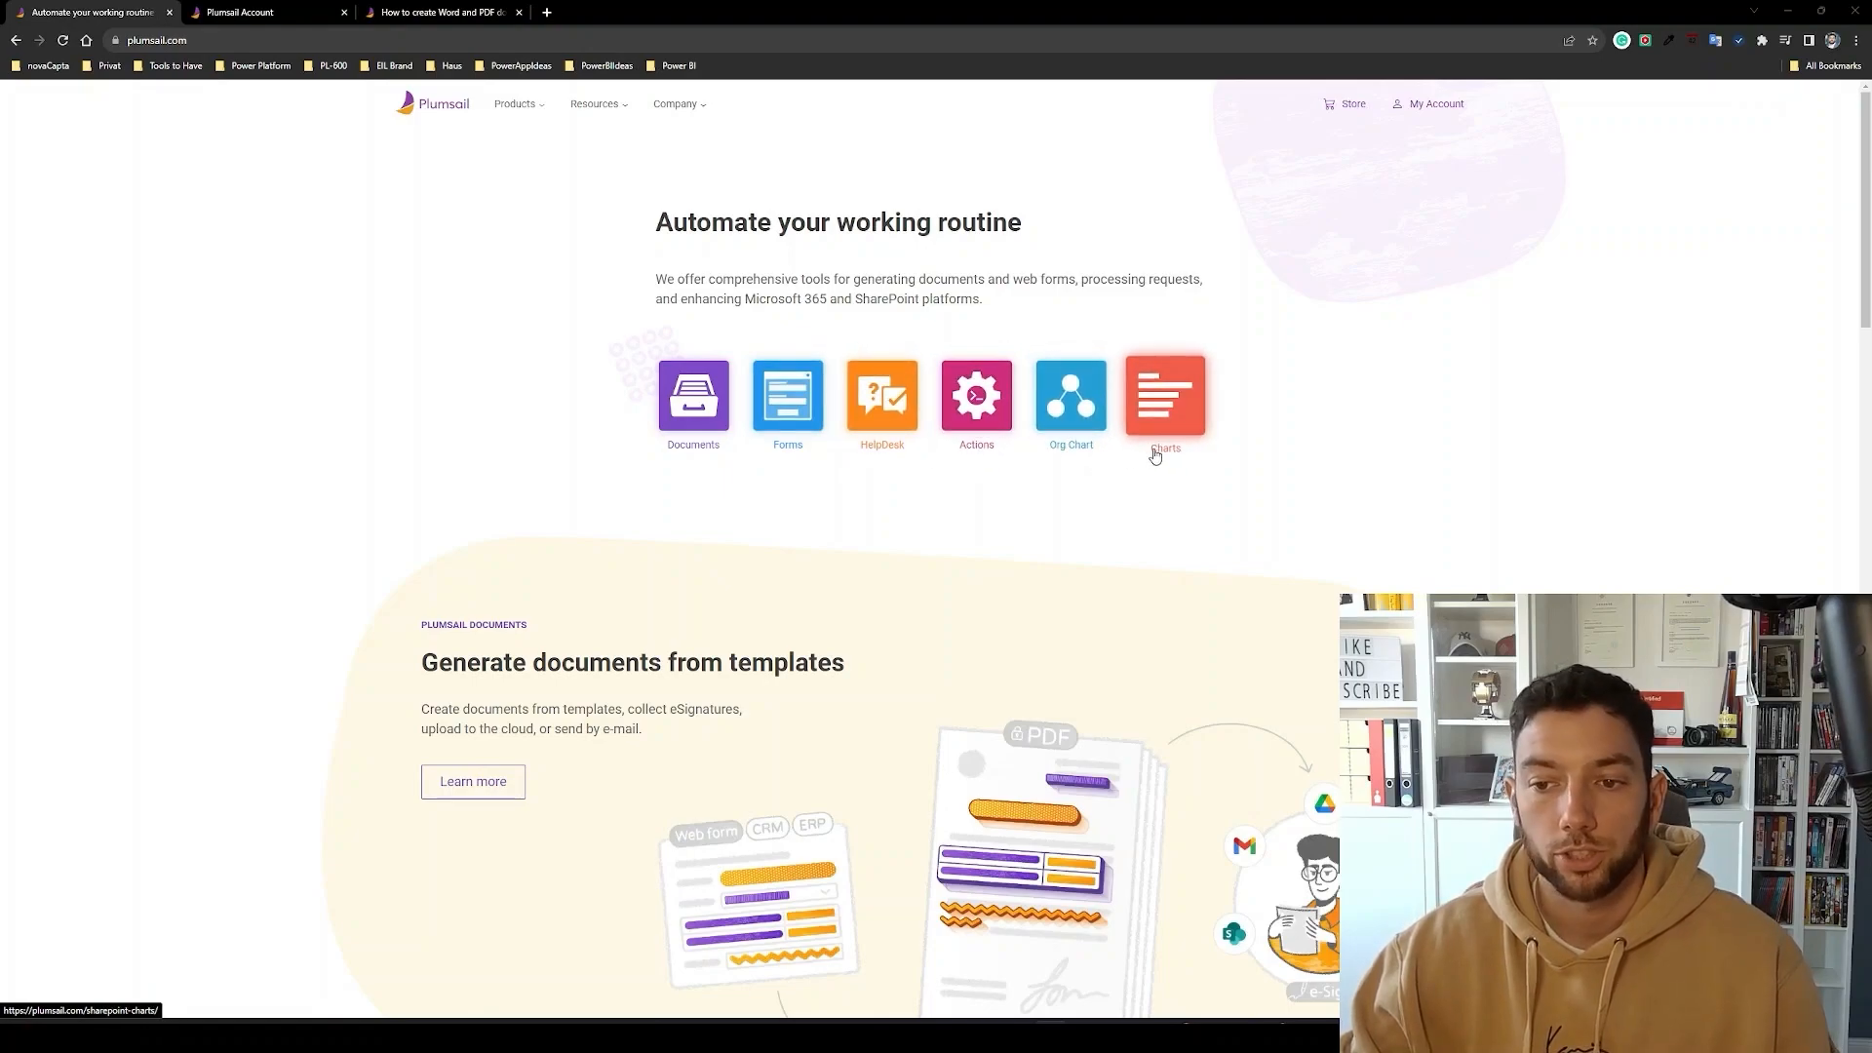
Open the Plumsail Documents product page from the homepage and launch the Documents app to try it.
scroll(442, 459, "down", 1)
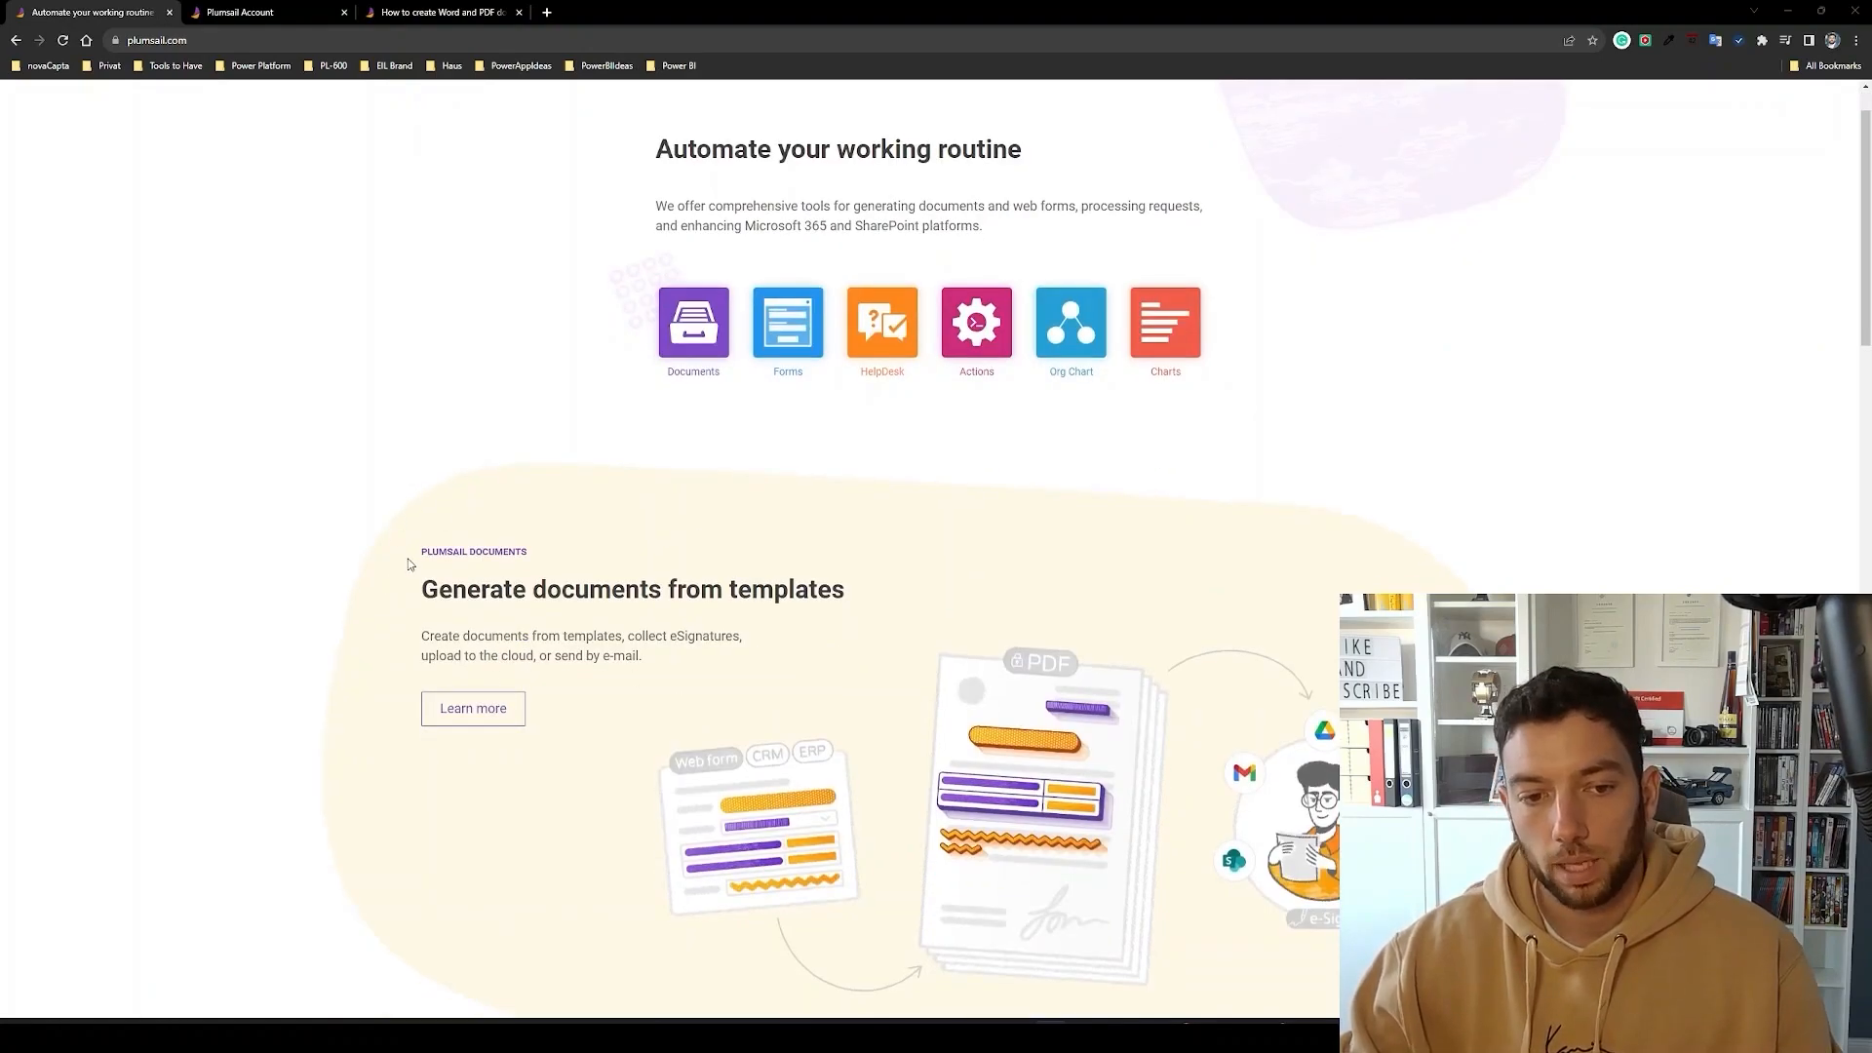
scroll(410, 561, "down", 1)
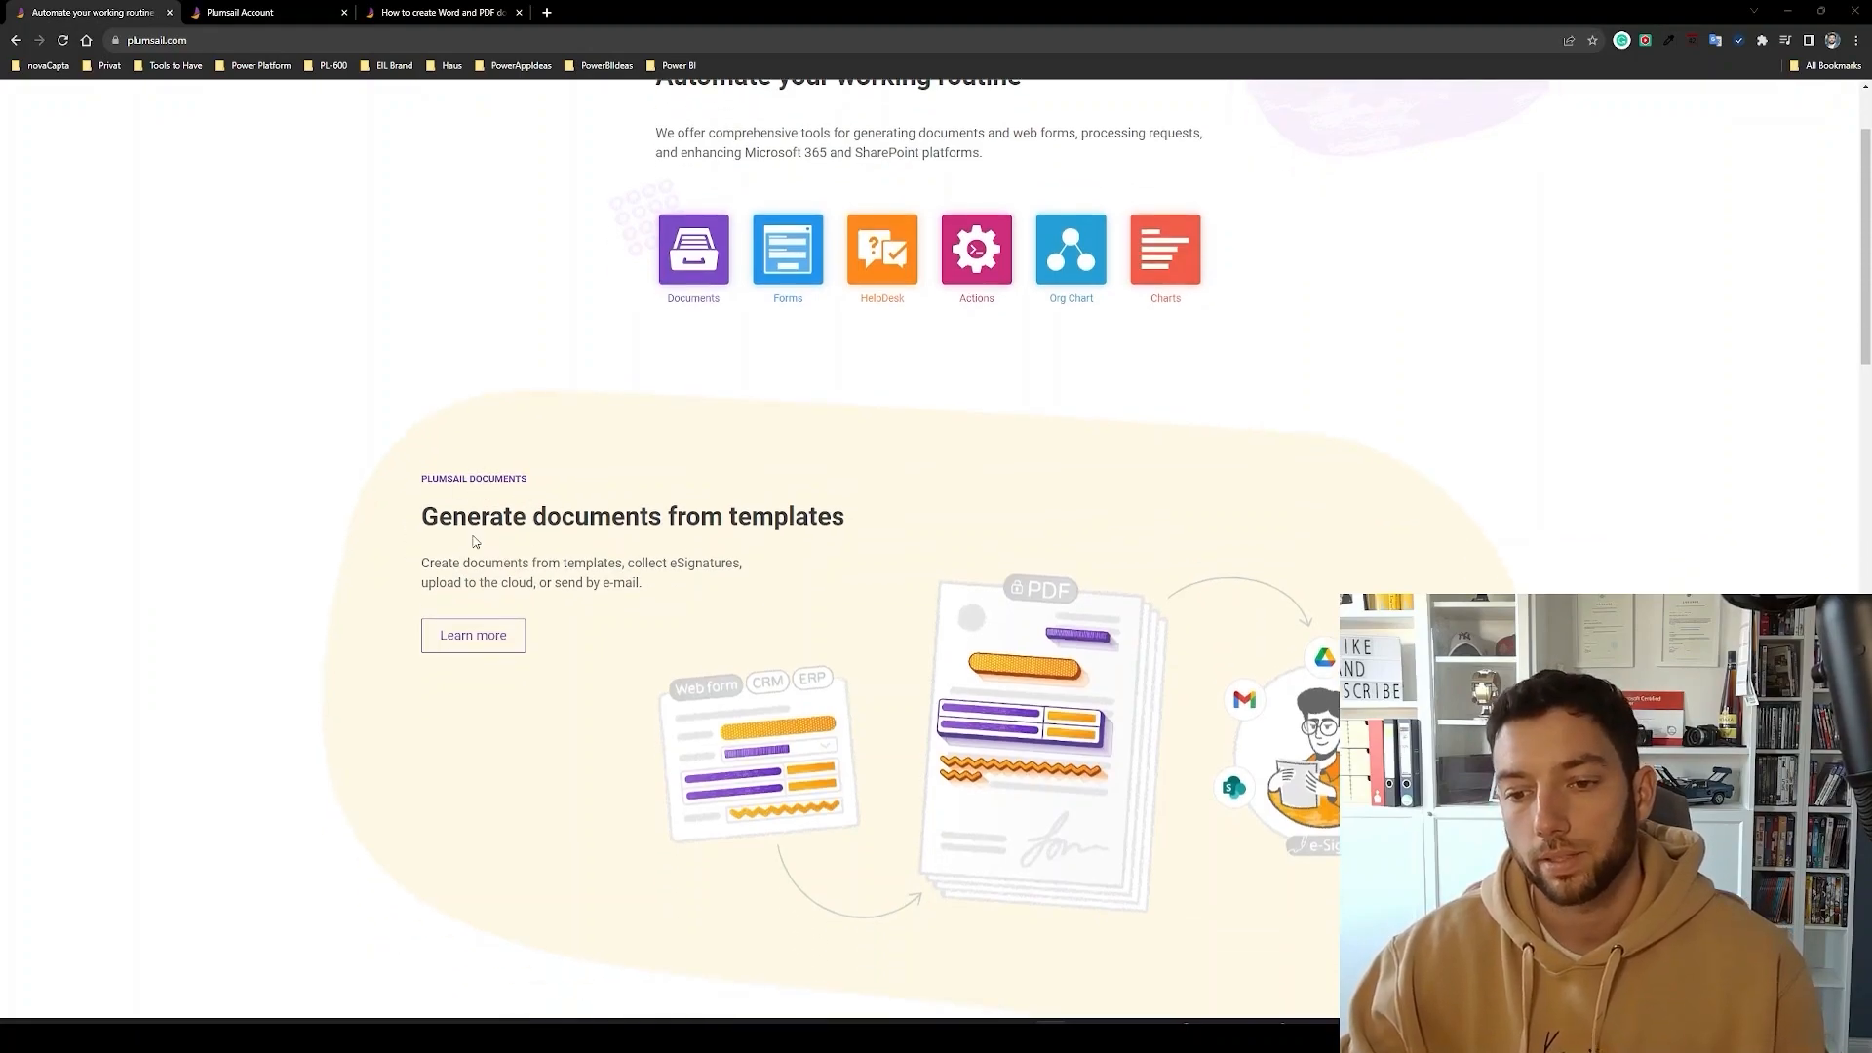
scroll(474, 542, "down", 12)
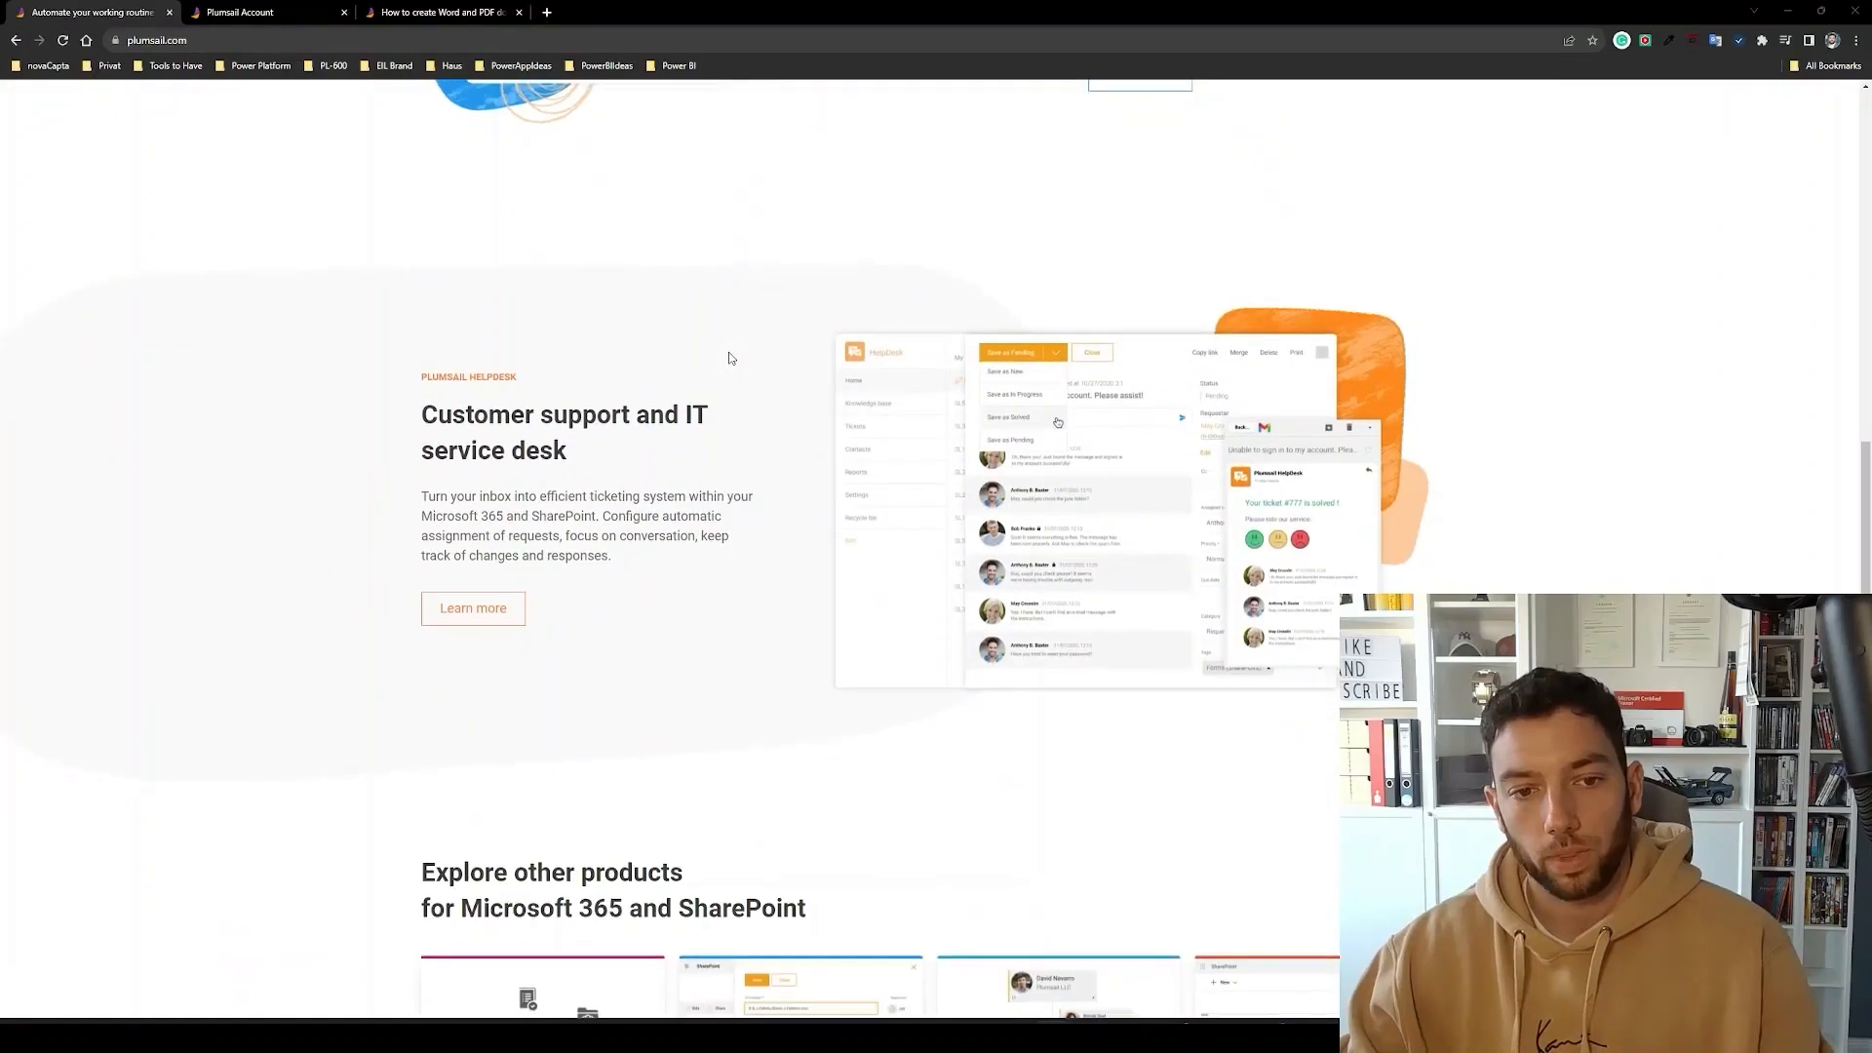
scroll(729, 359, "down", 6)
scroll(730, 359, "up", 5)
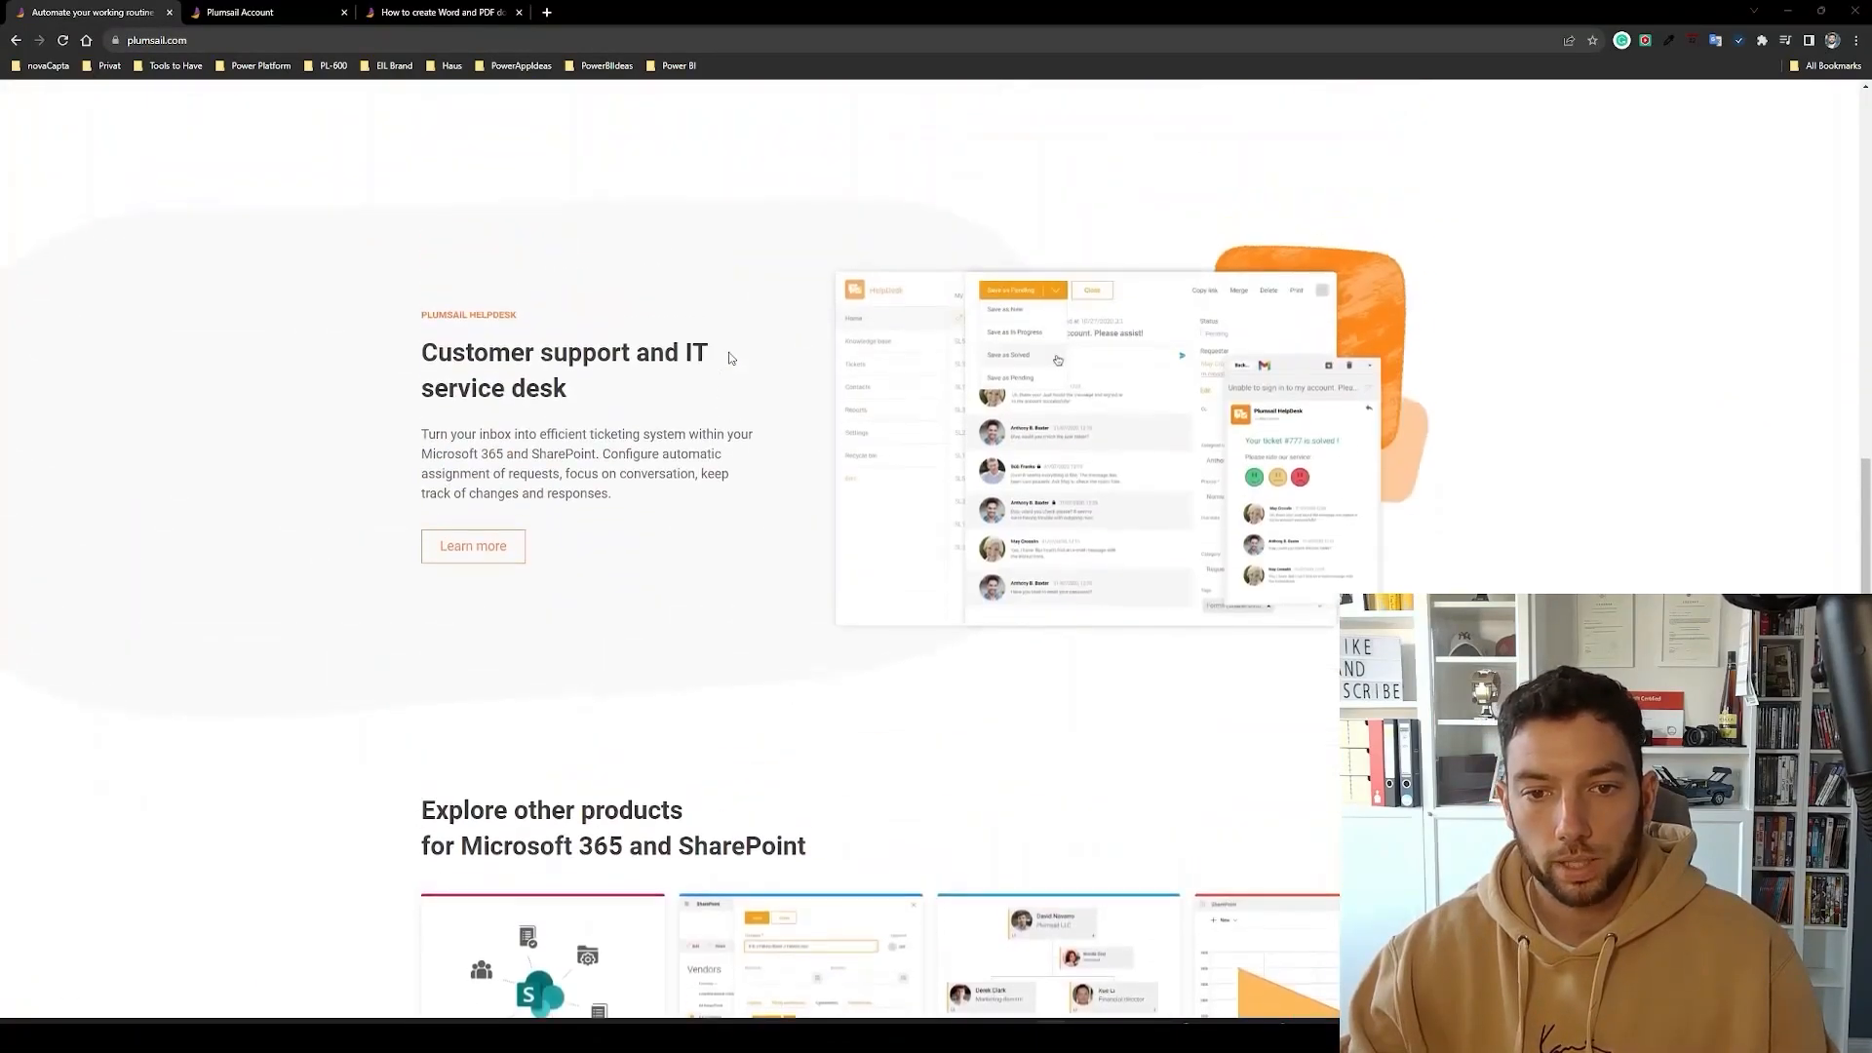
scroll(732, 360, "up", 15)
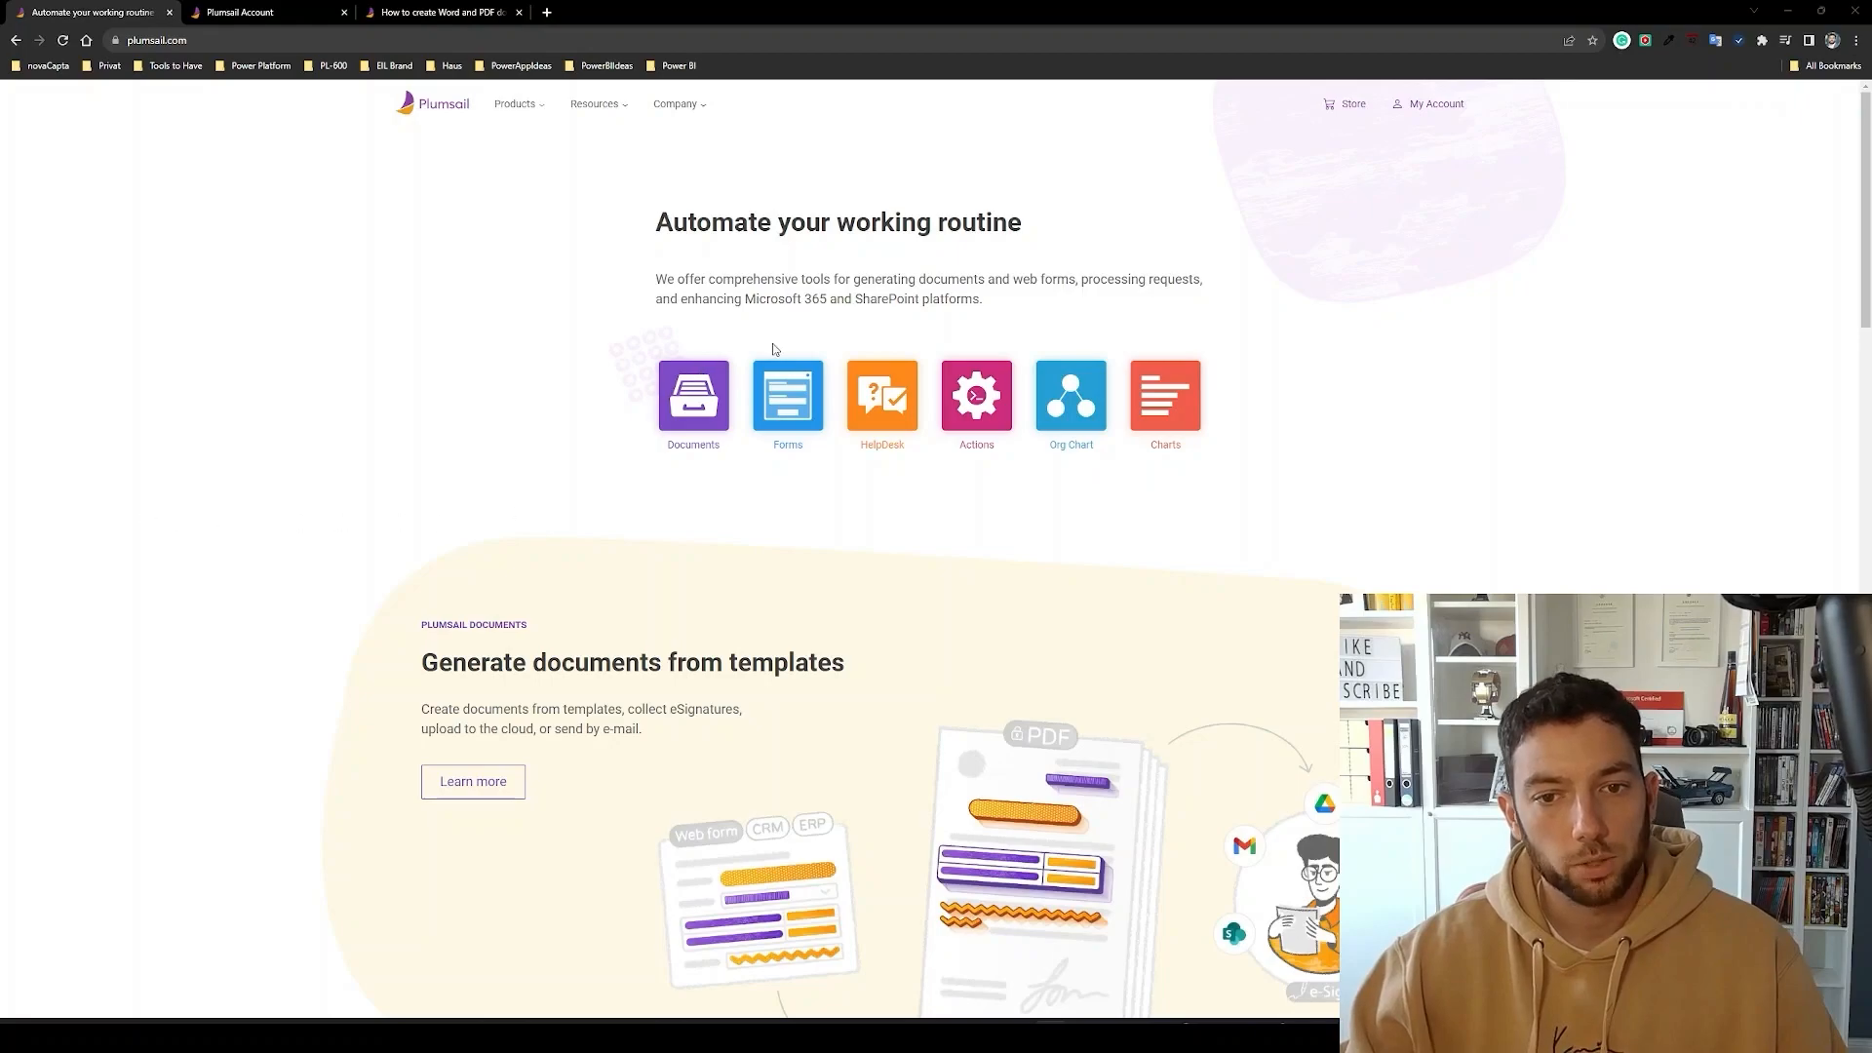
left_click(690, 409)
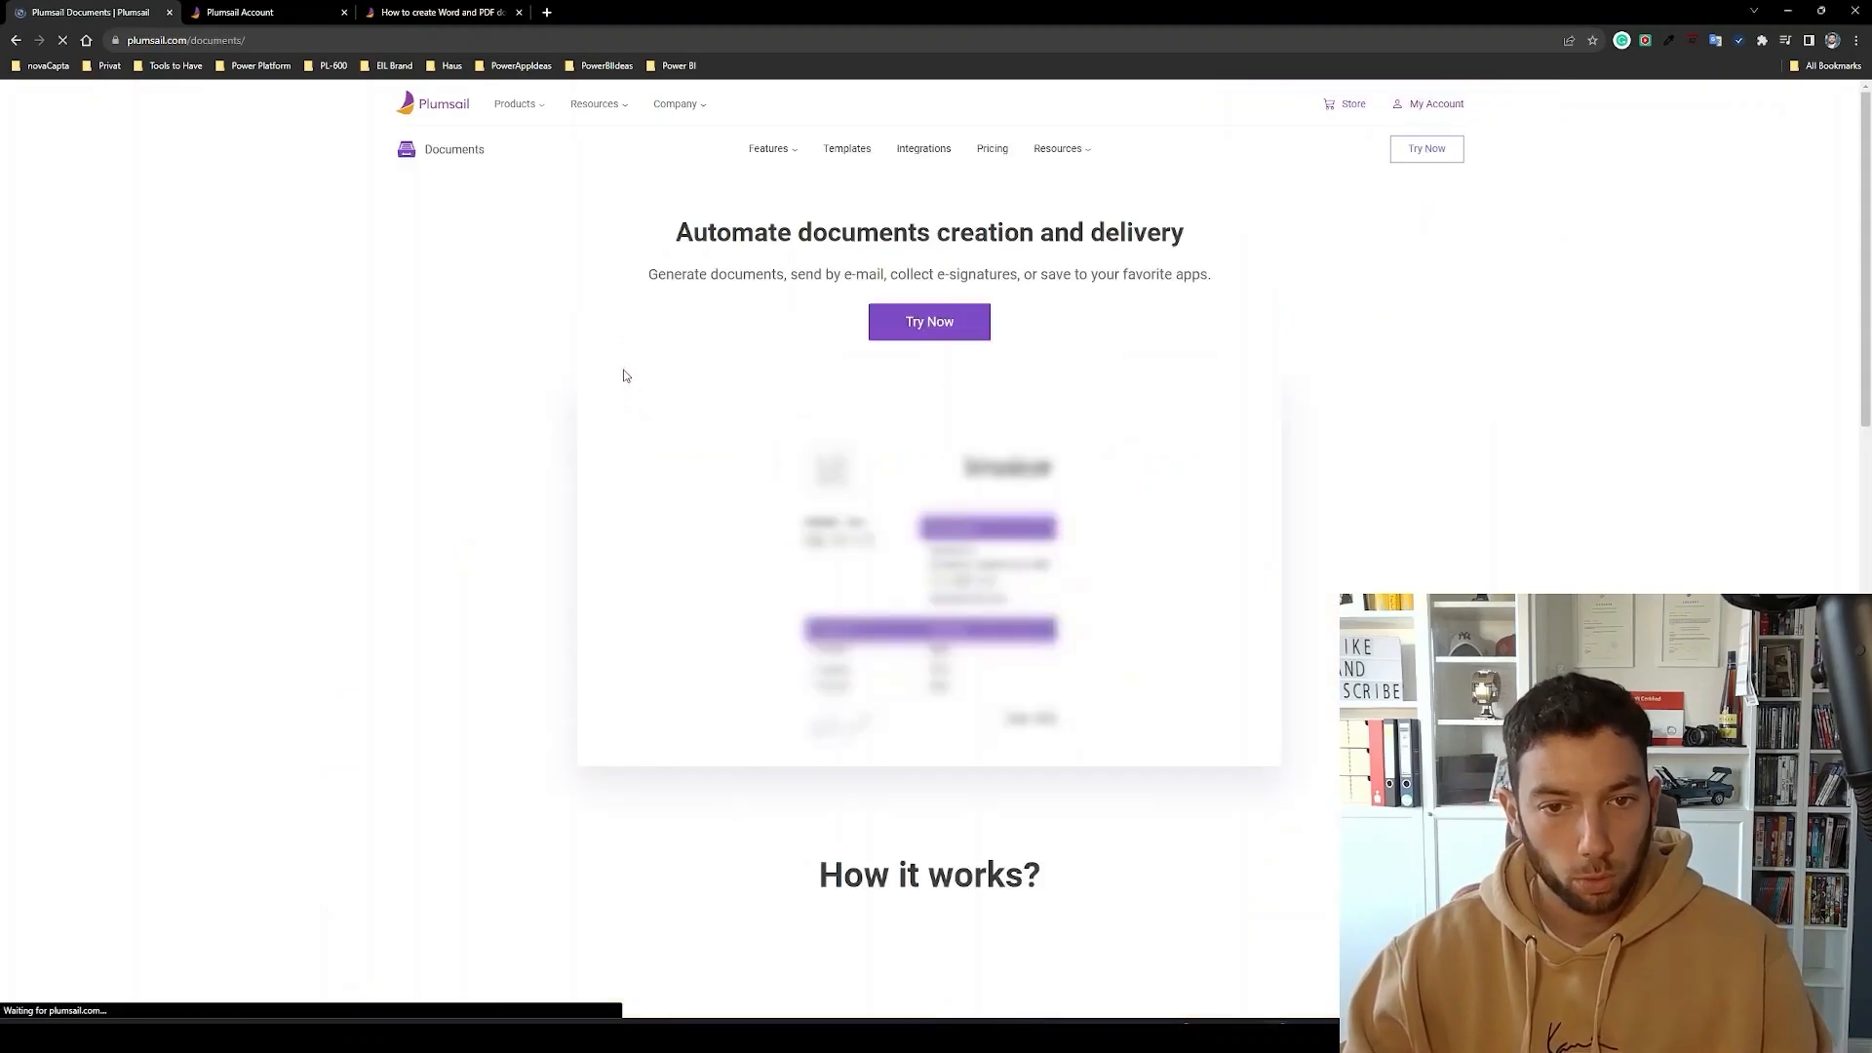
left_click(1433, 162)
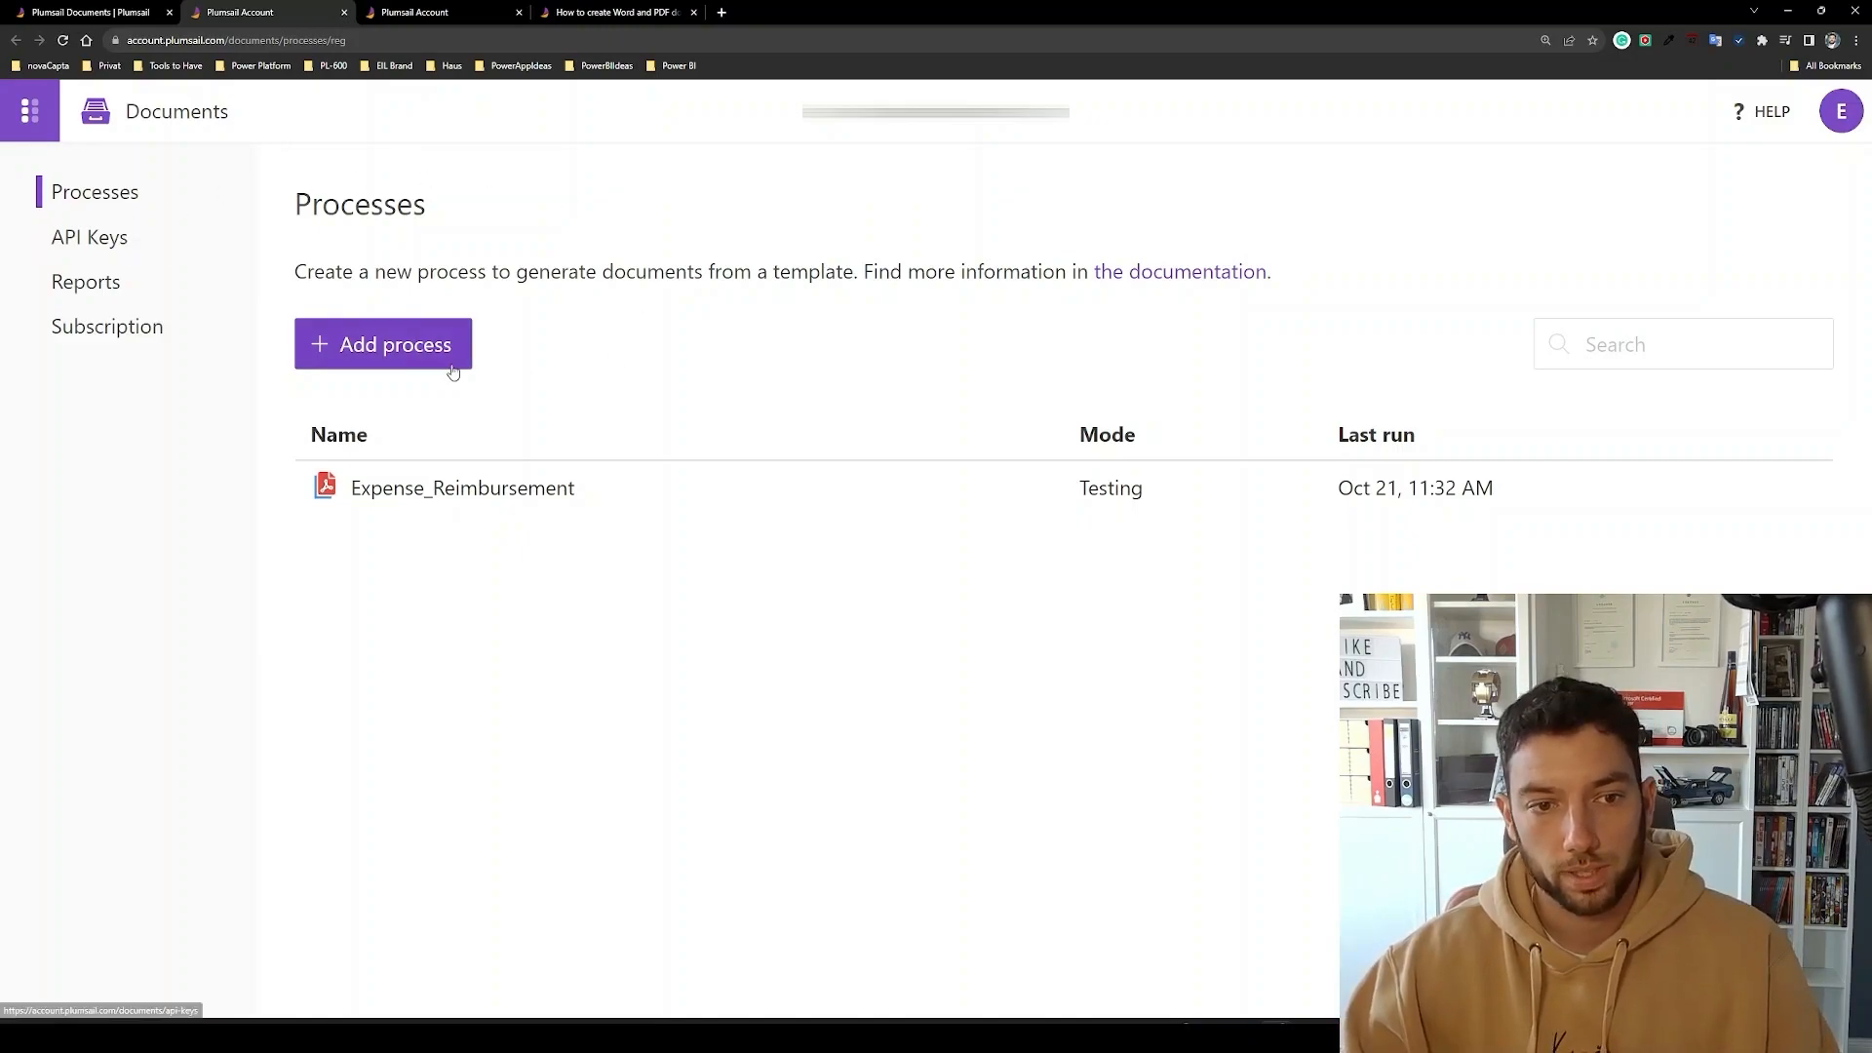
View the account's API keys page and return to the list of processes.
left_click(122, 249)
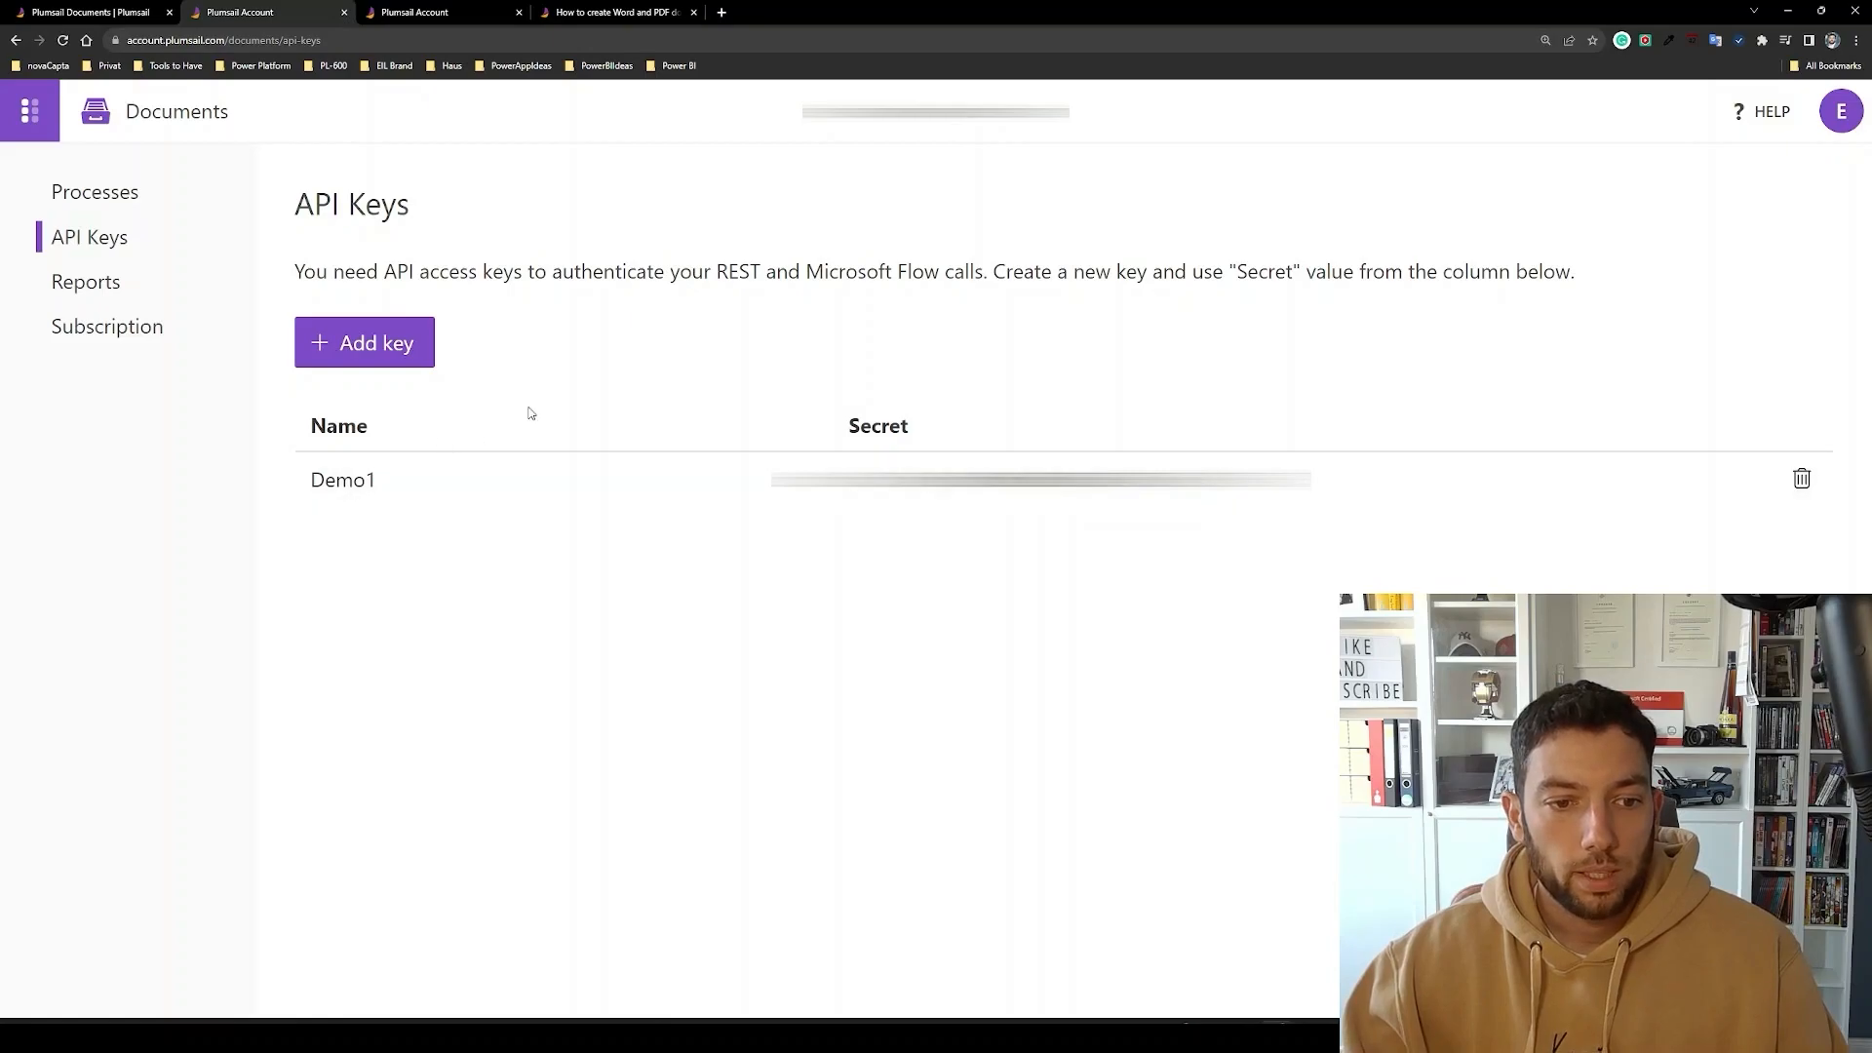
left_click(181, 199)
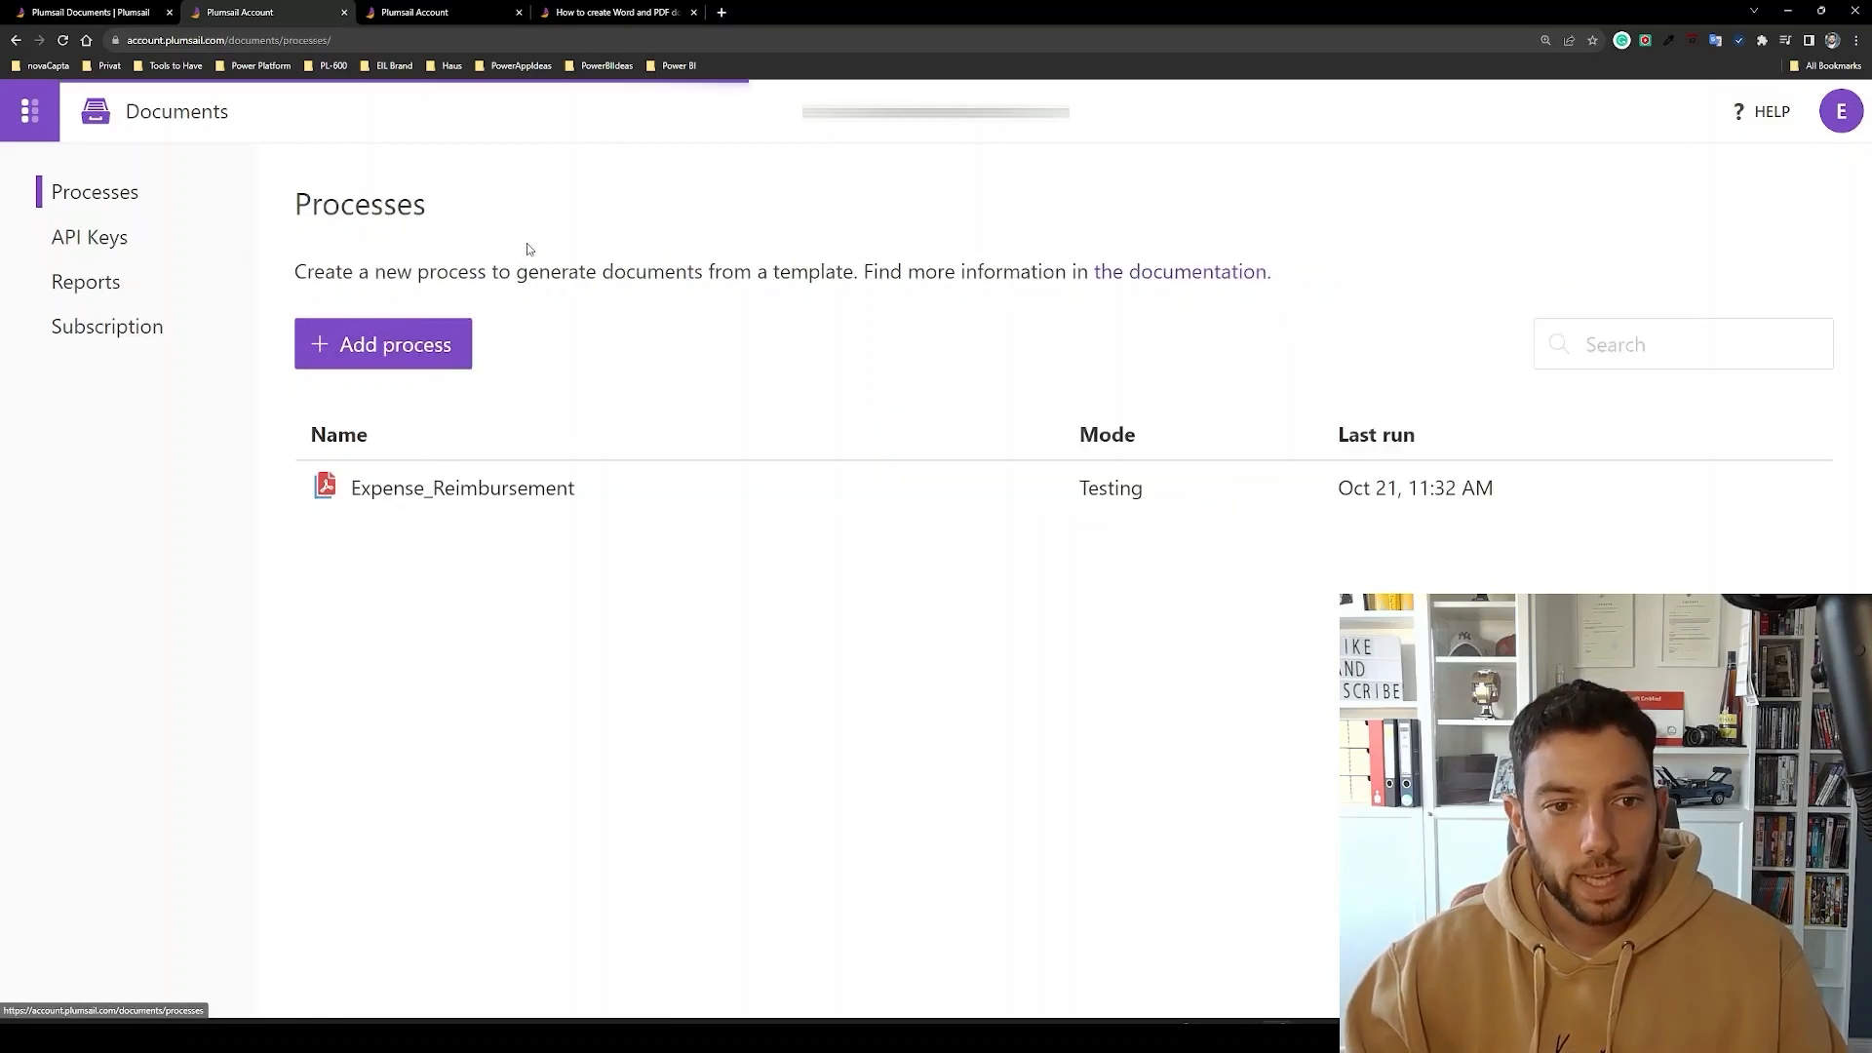
Add a process from a template, searching for "expens" and choosing the Simple expense compensation request template.
left_click(432, 347)
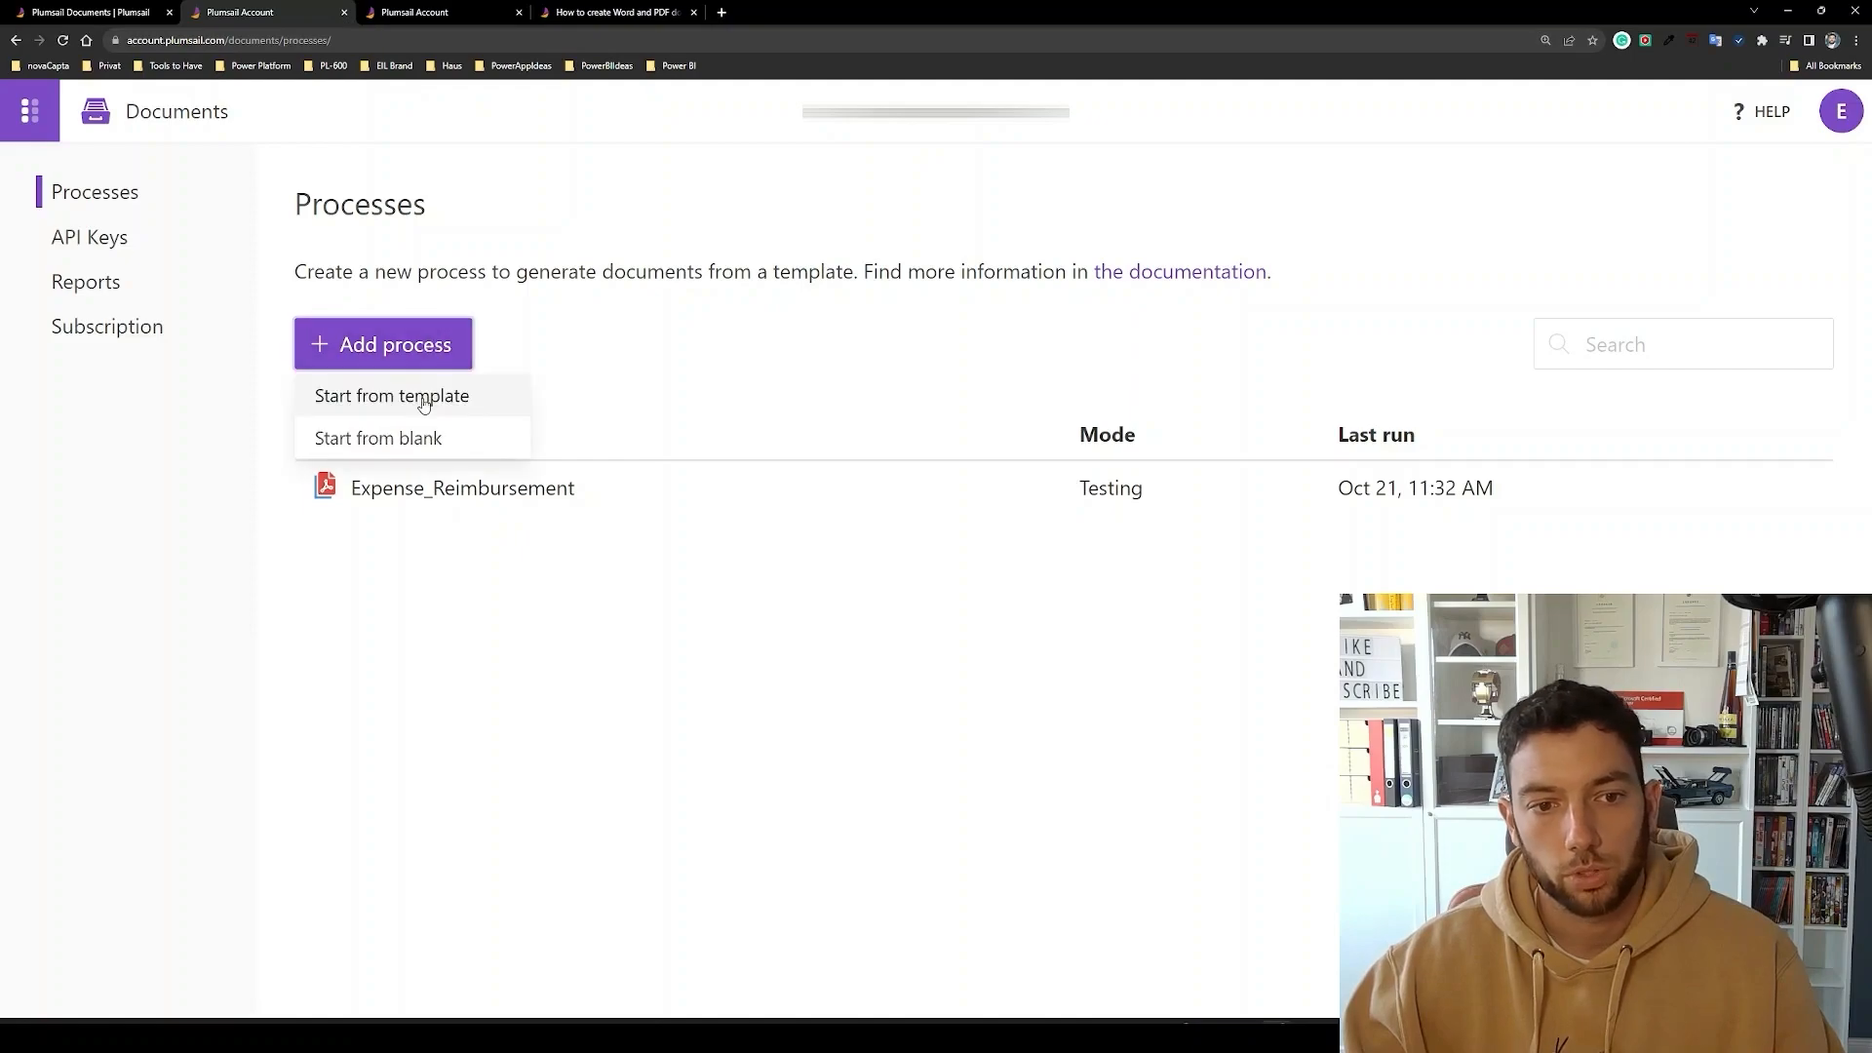
left_click(424, 402)
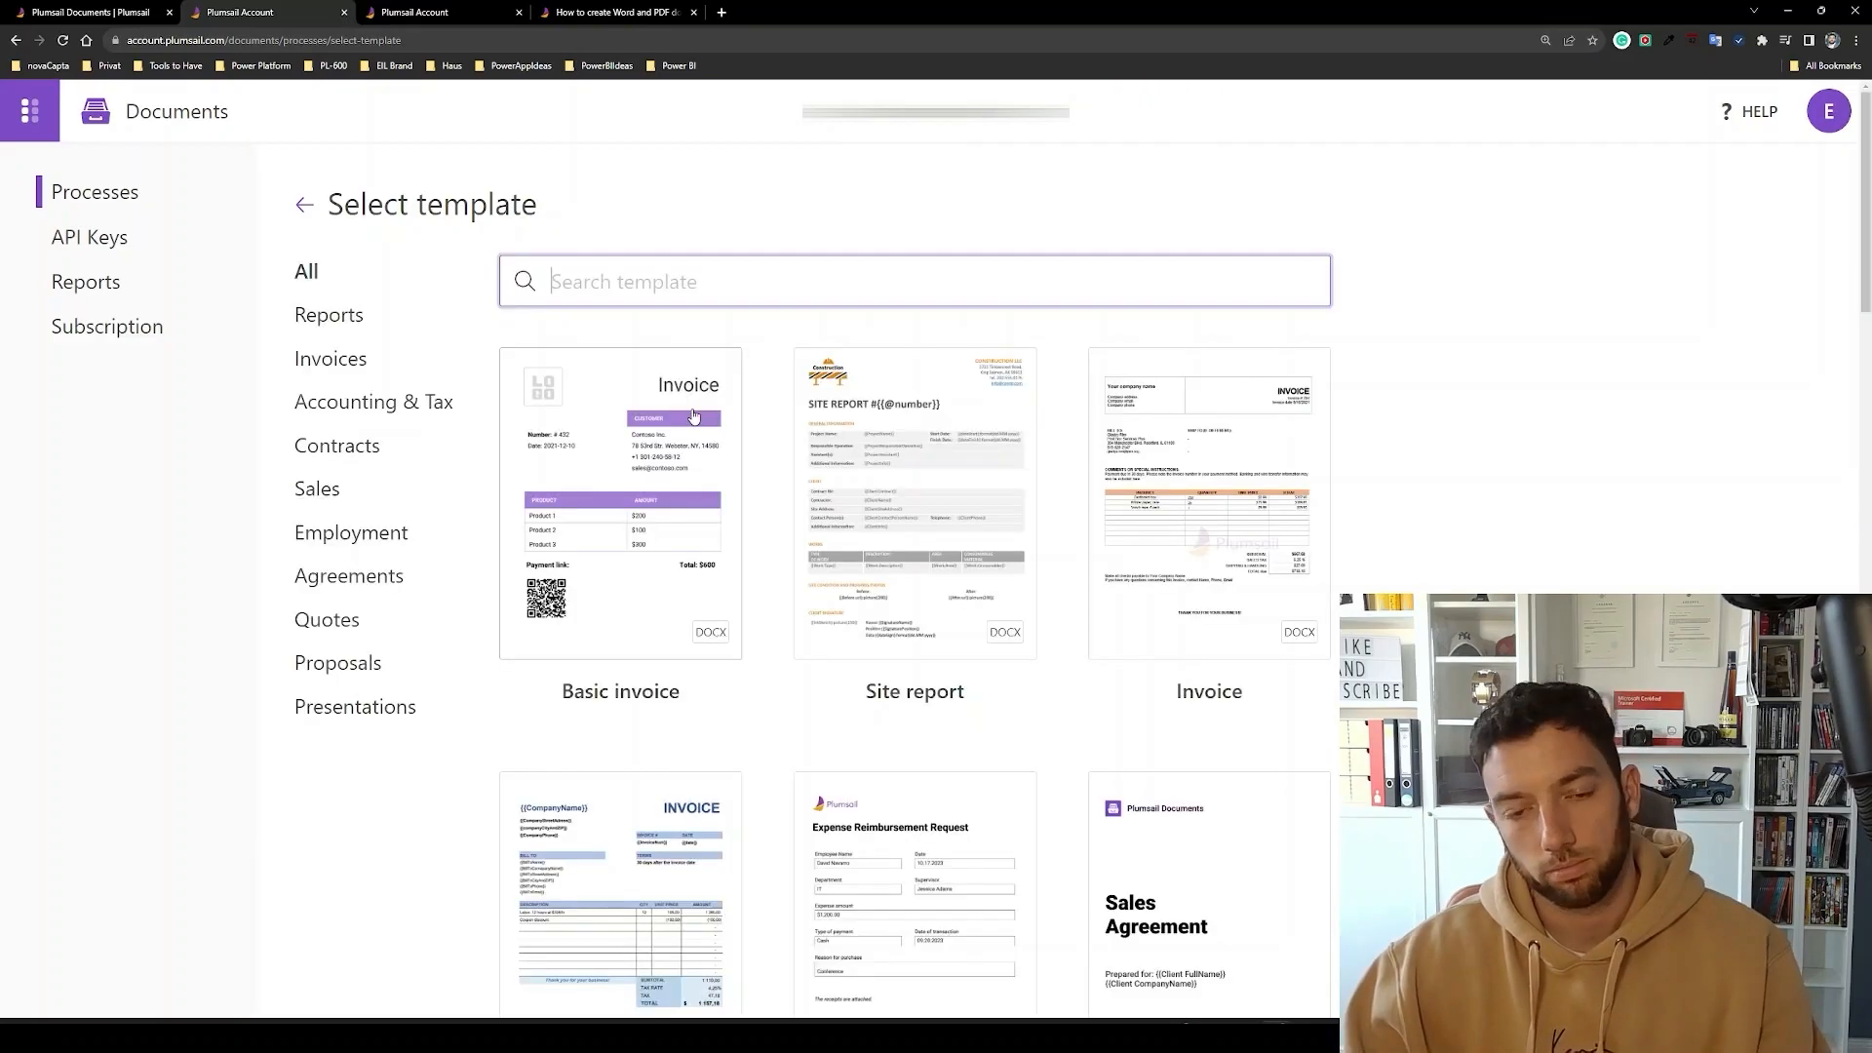
scroll(702, 439, "down", 3)
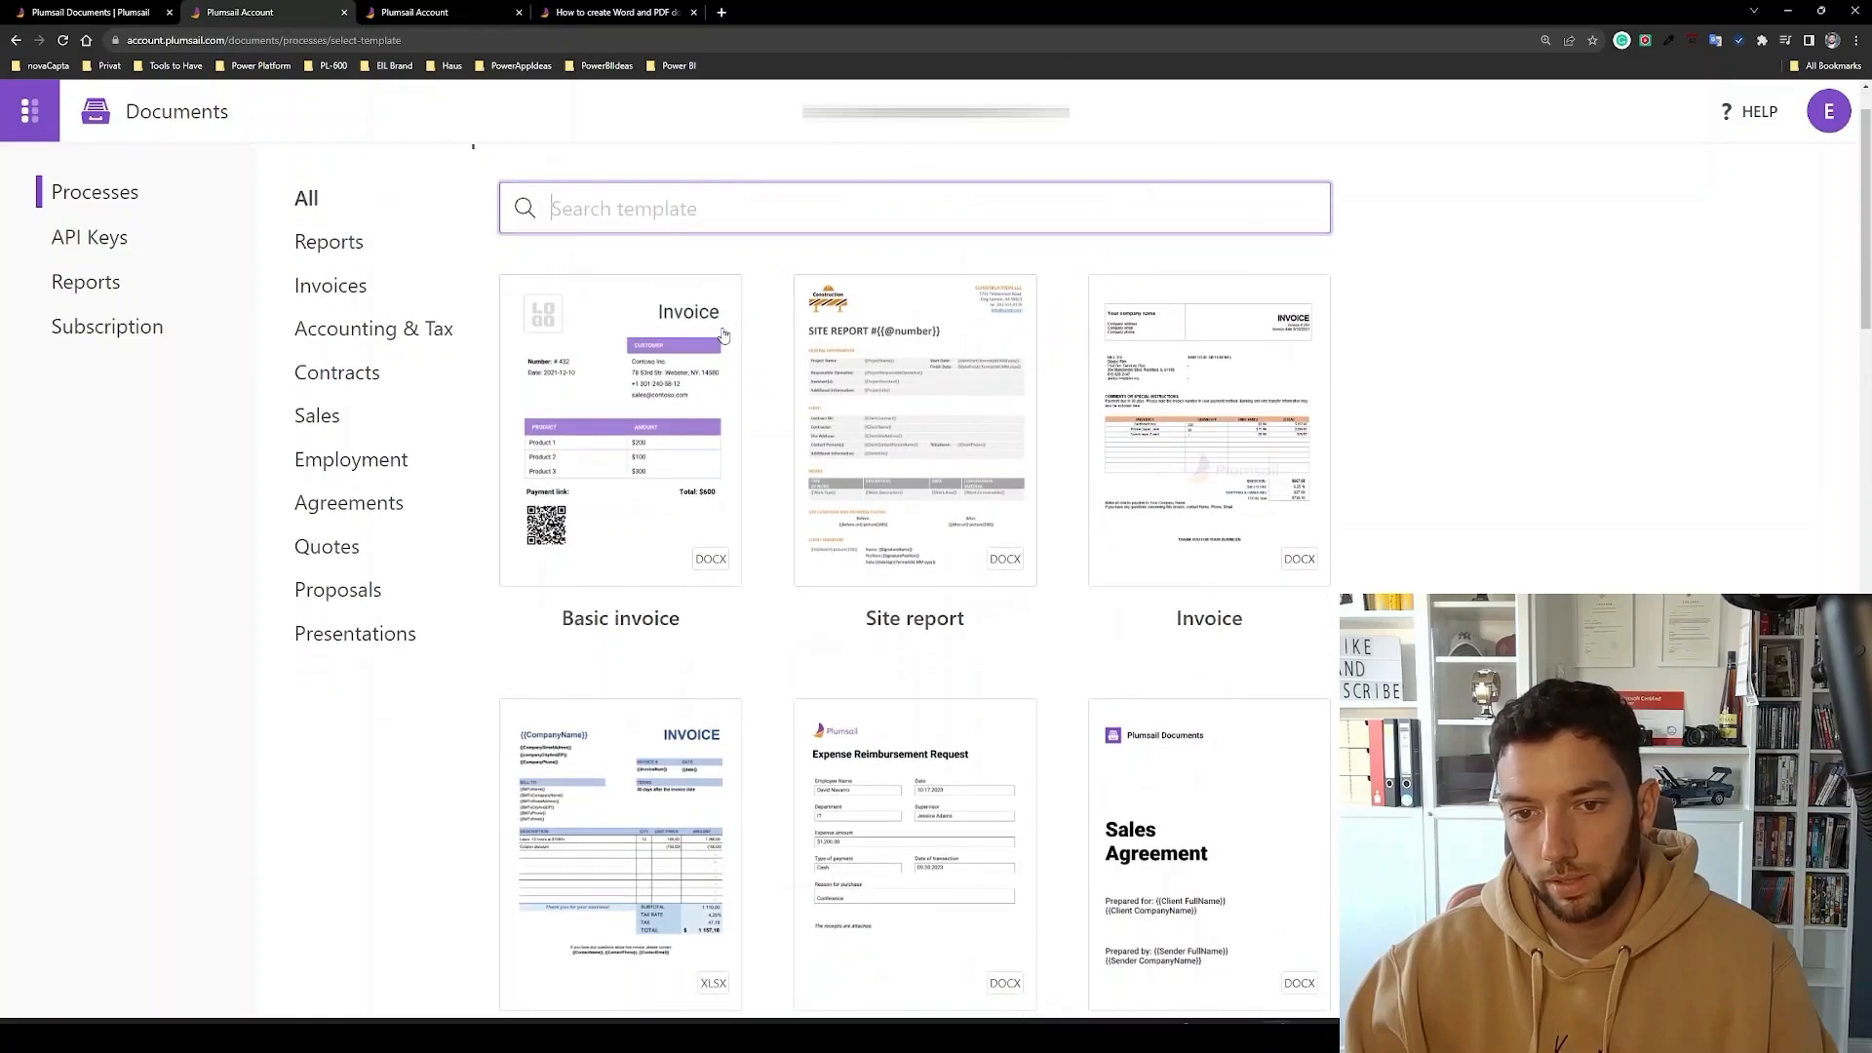
scroll(741, 546, "down", 2)
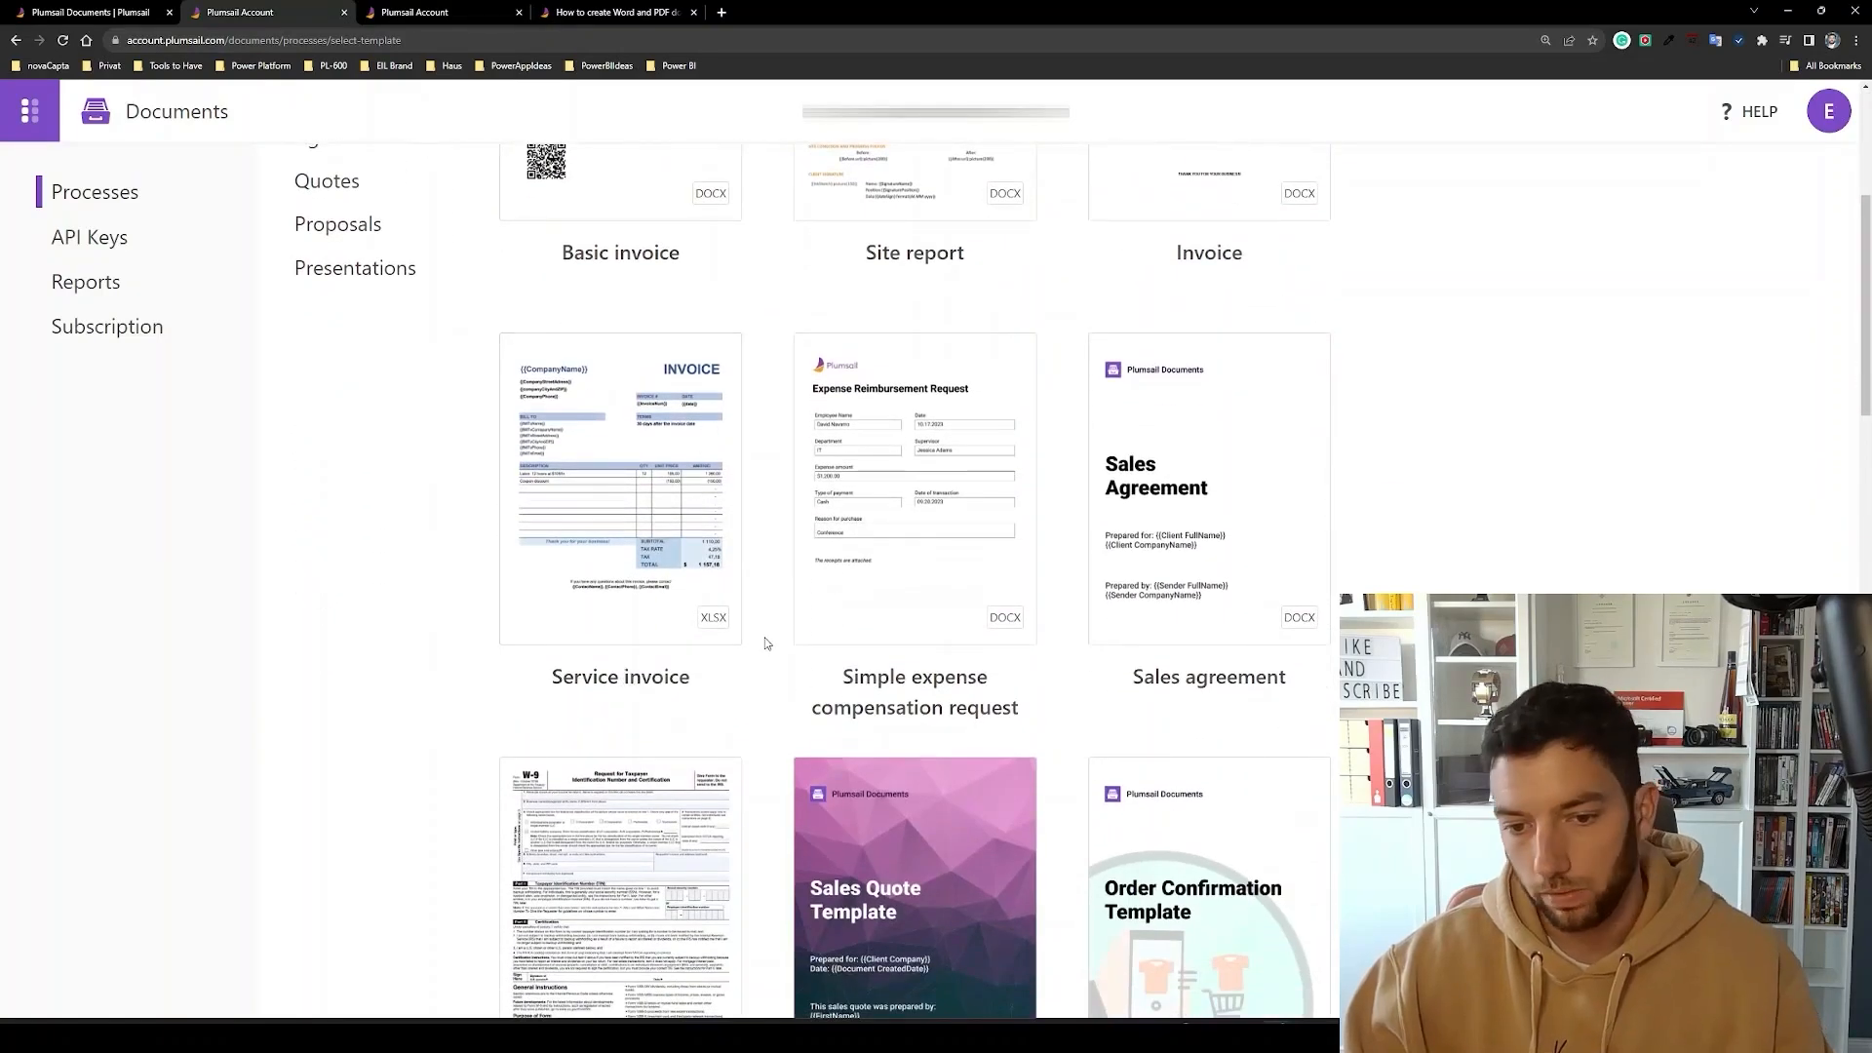
scroll(765, 644, "down", 2)
scroll(766, 644, "down", 8)
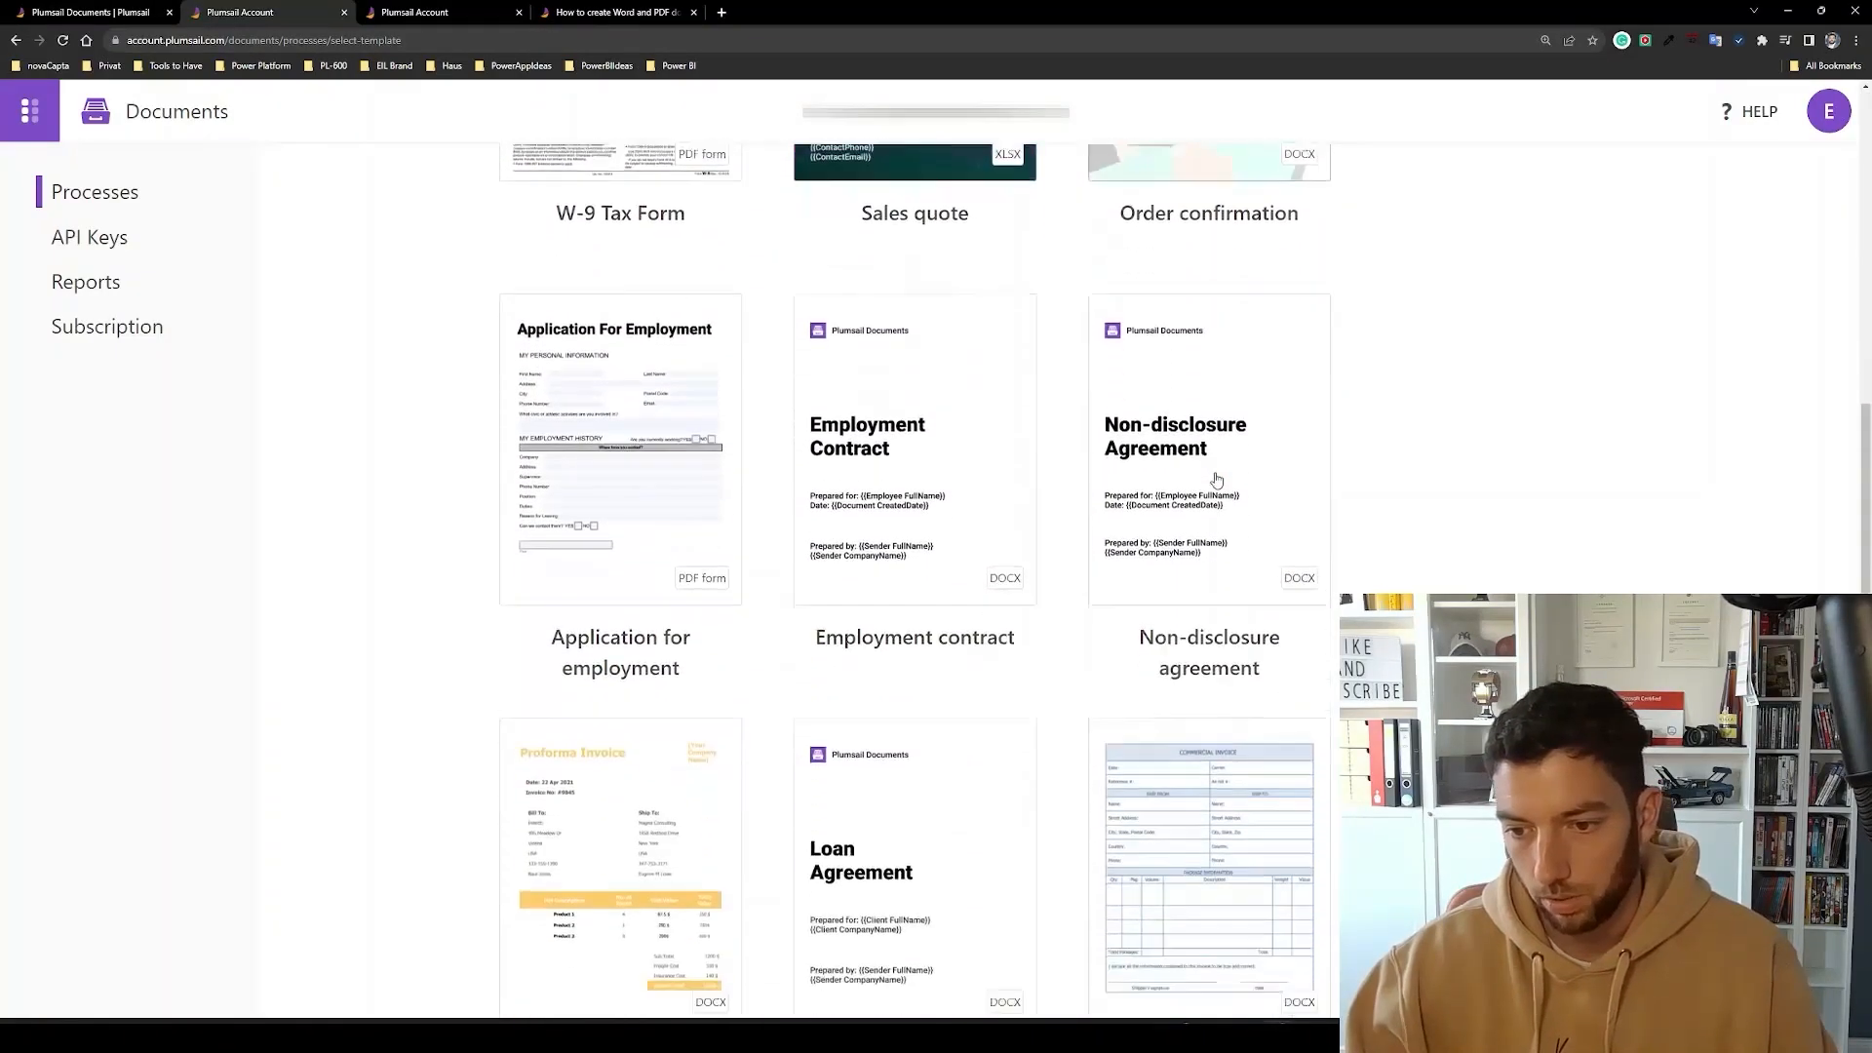
scroll(751, 319, "up", 15)
type("expens")
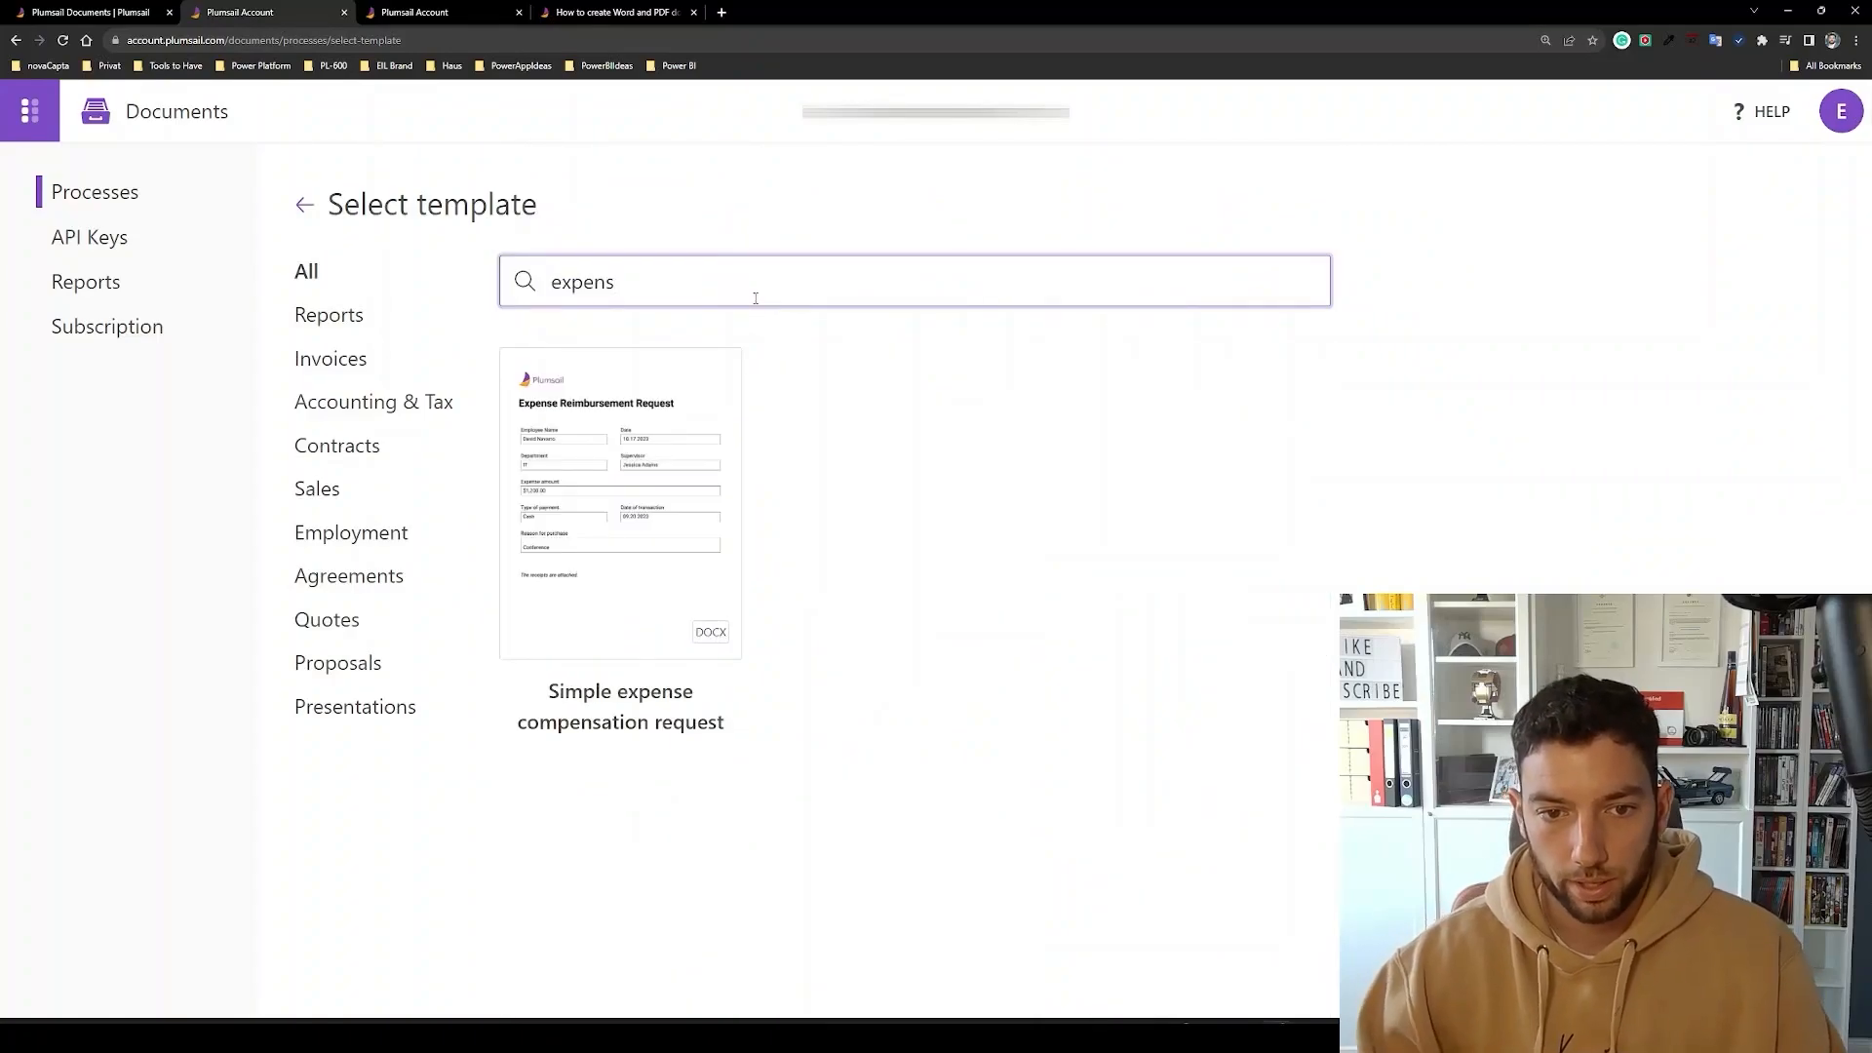
left_click(698, 441)
Name the process "Demo Process Expense Reimbursement Request" and proceed to its template configuration.
scroll(599, 382, "down", 1)
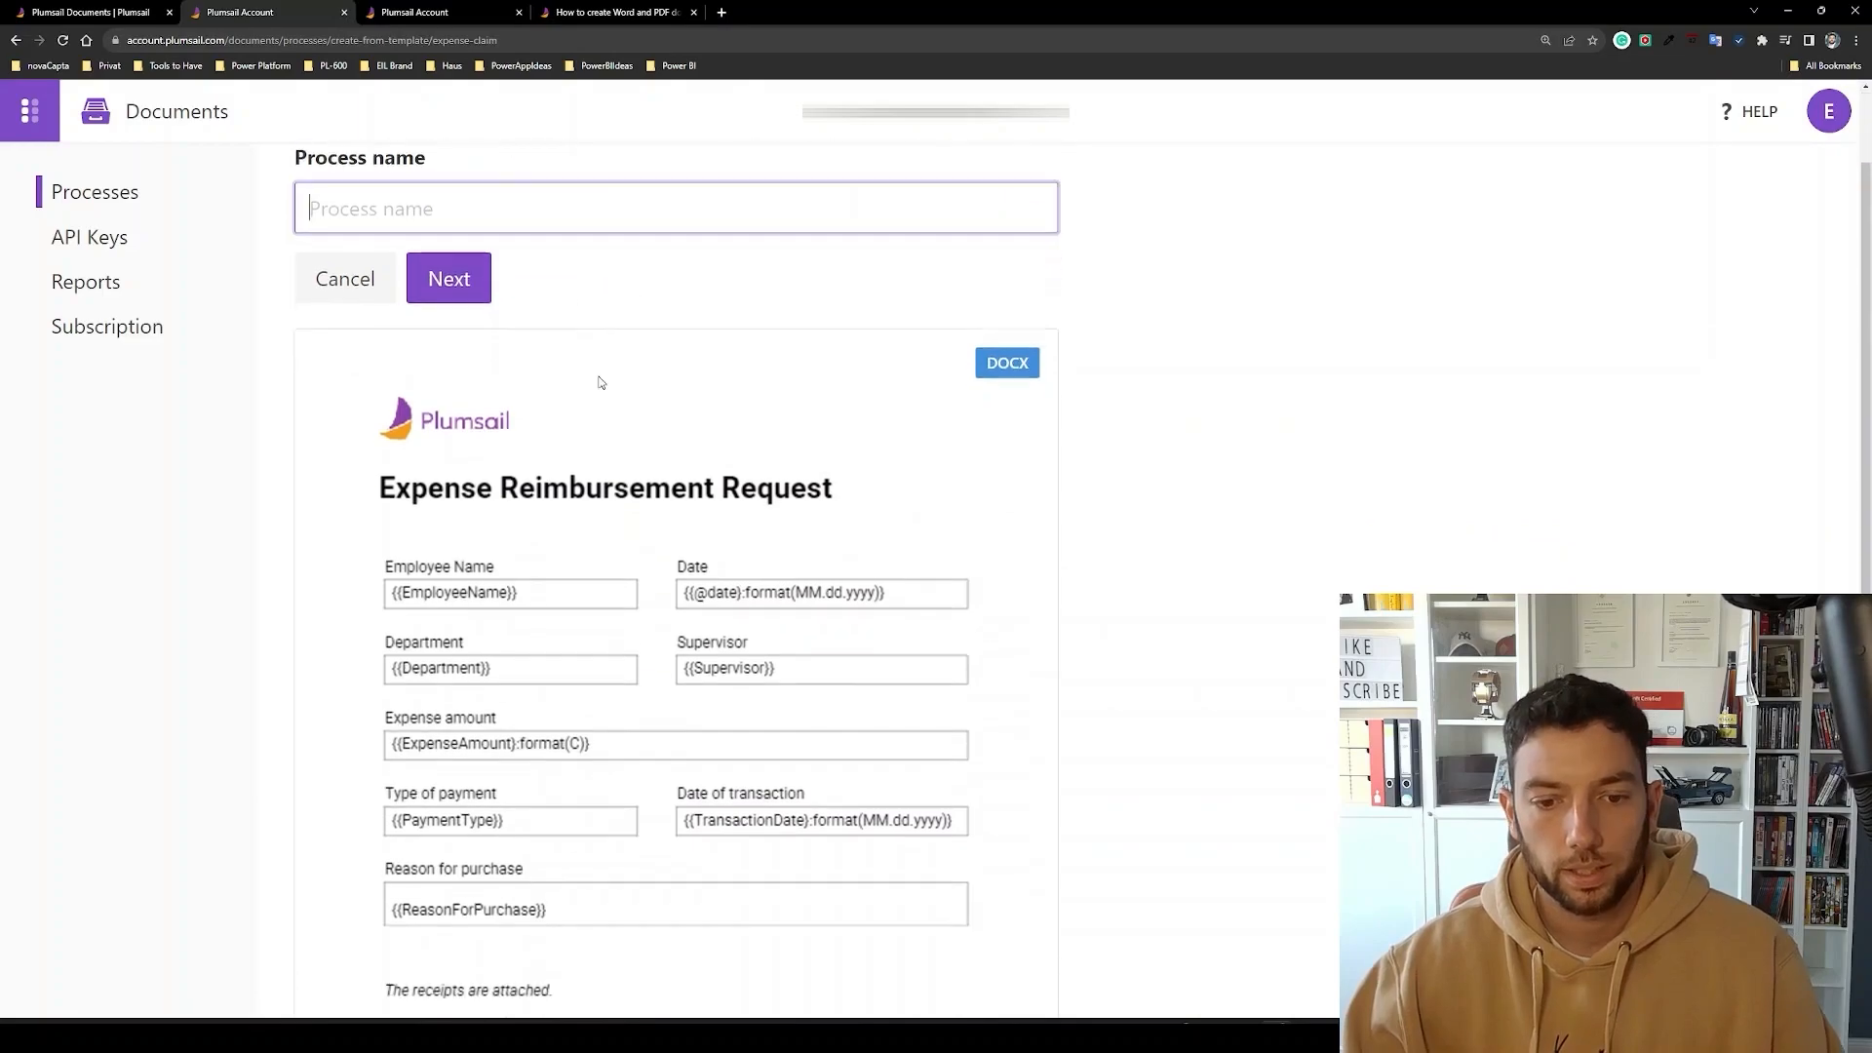
scroll(600, 383, "down", 1)
scroll(600, 382, "up", 2)
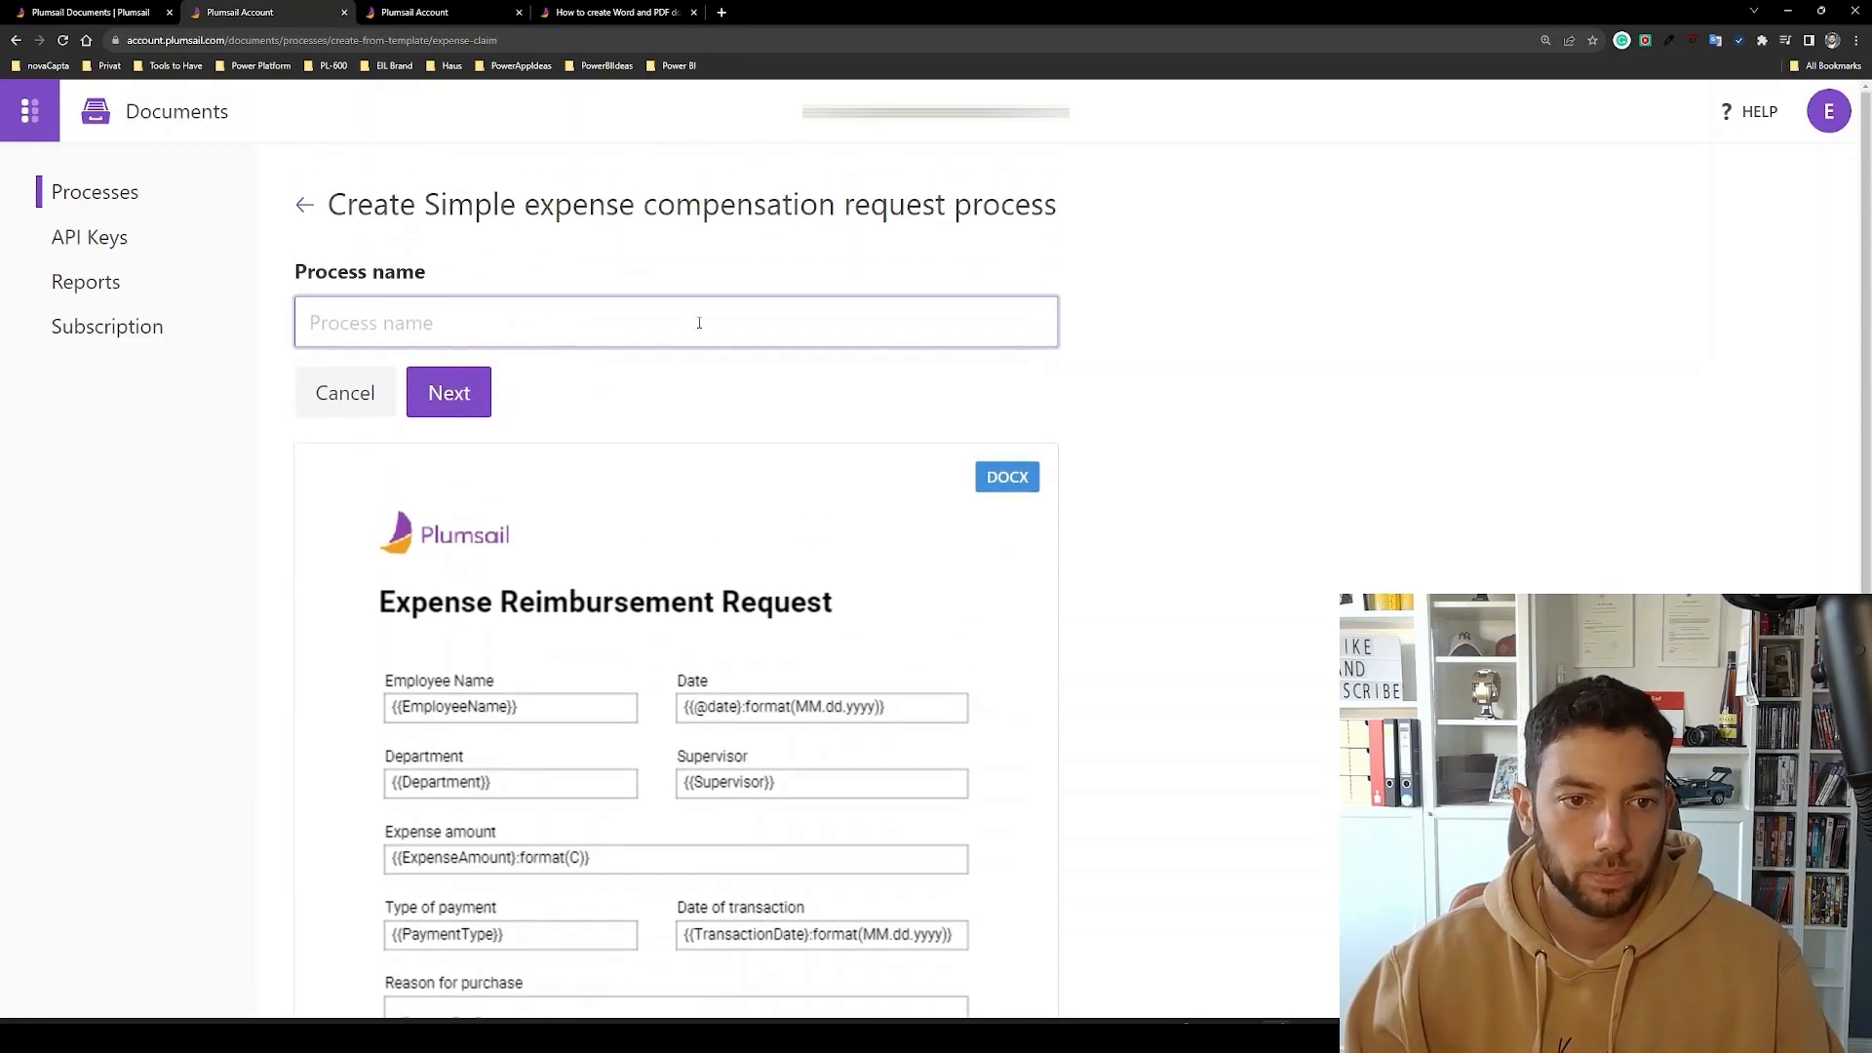
type("Dem")
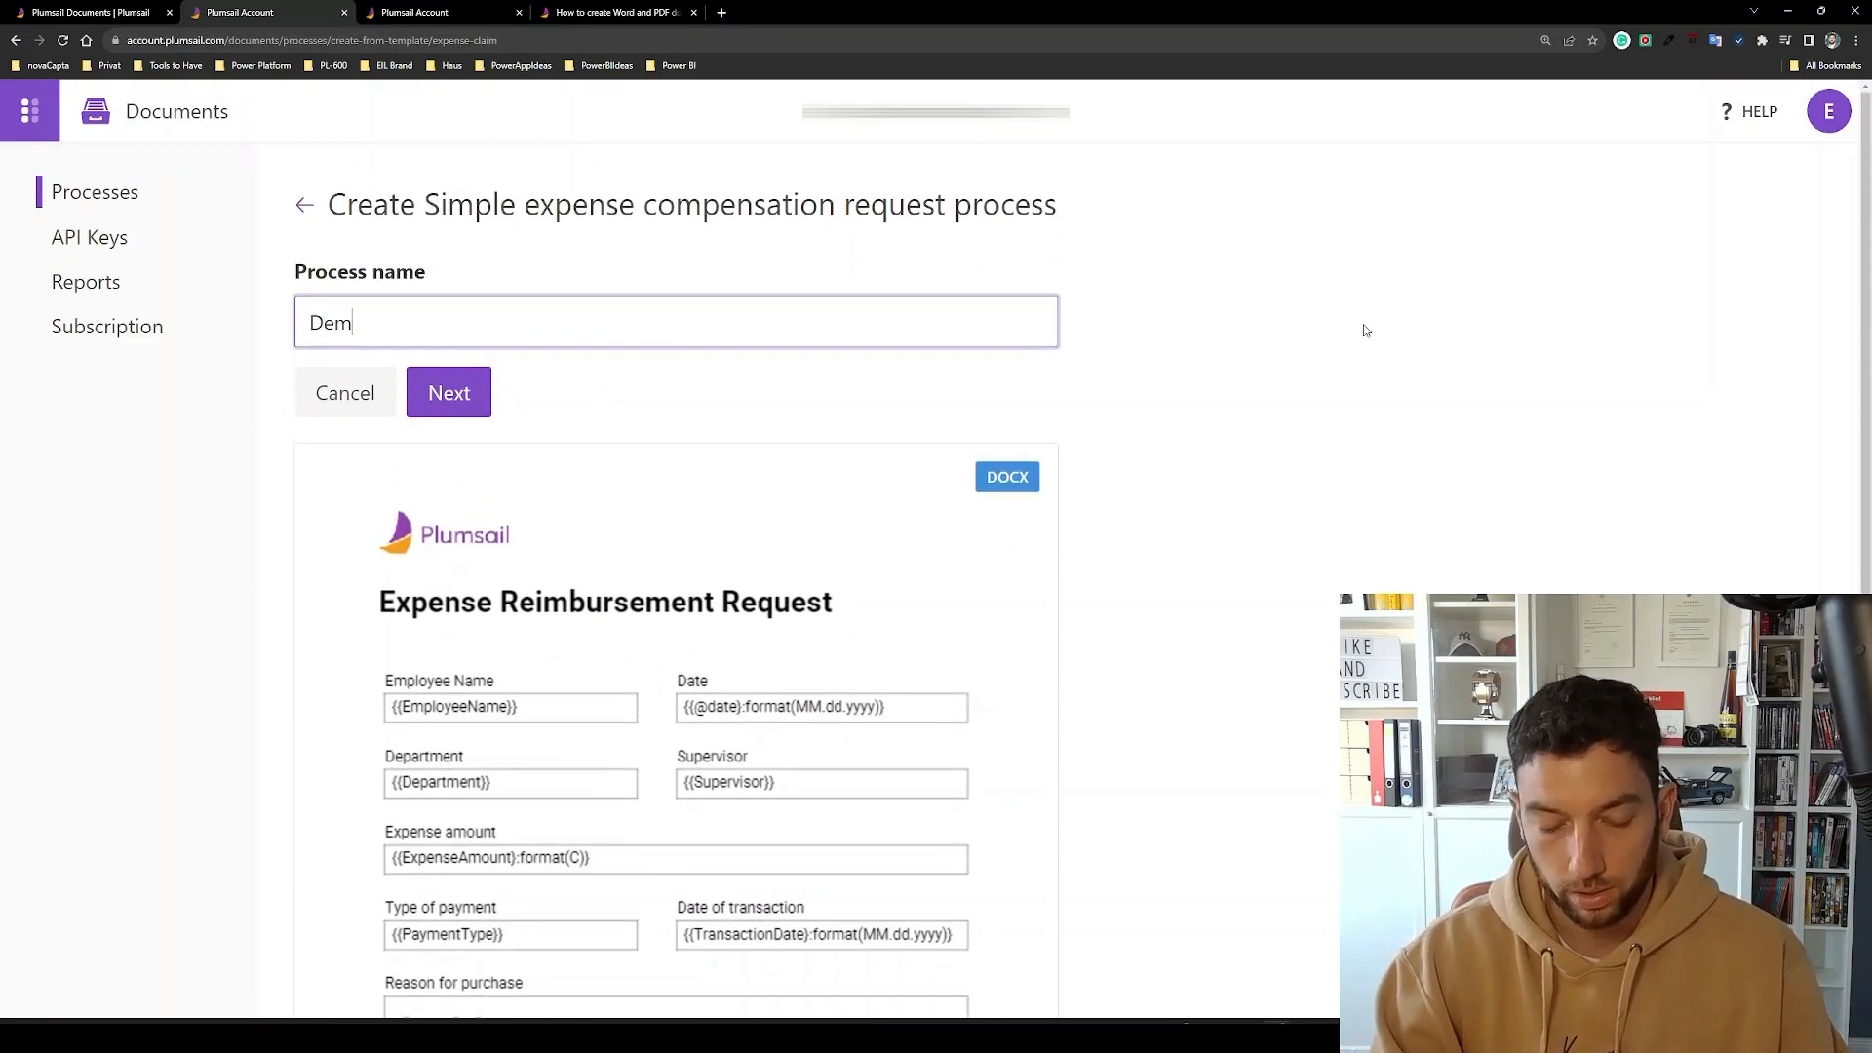
type("o Process Expense Re")
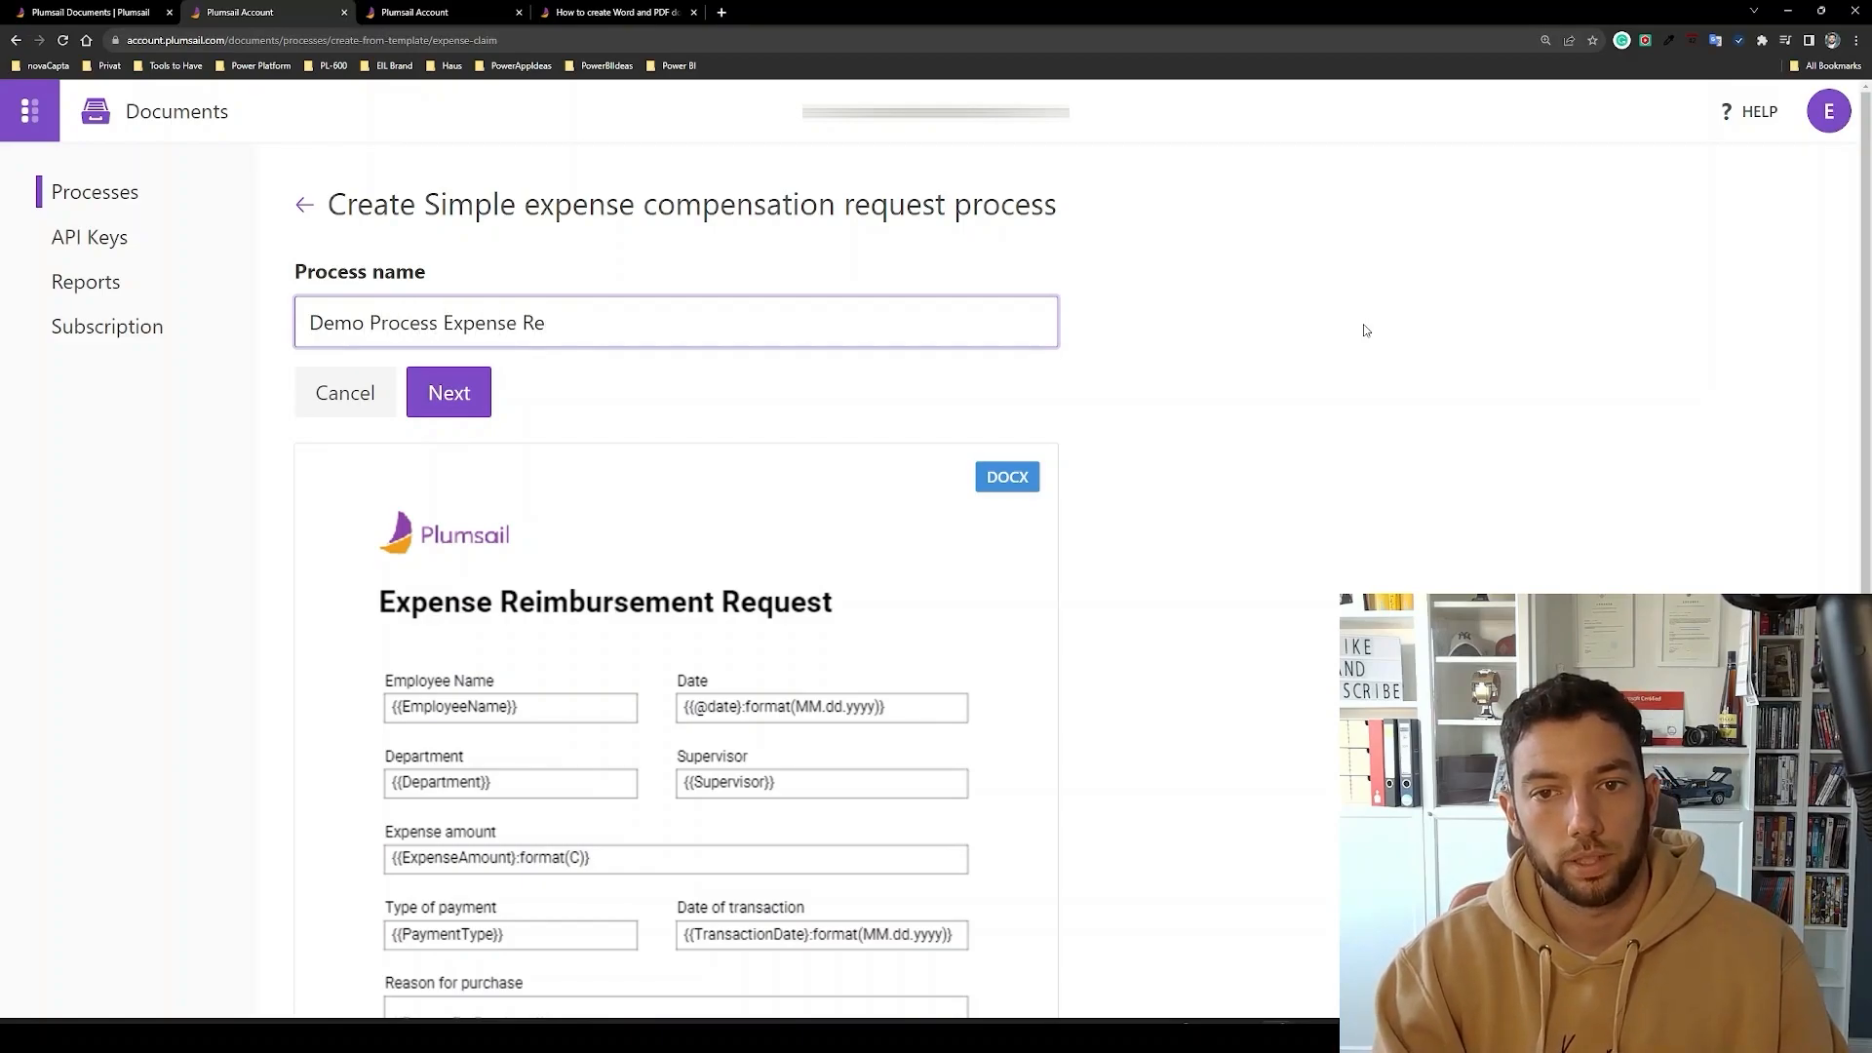
type("imbursm")
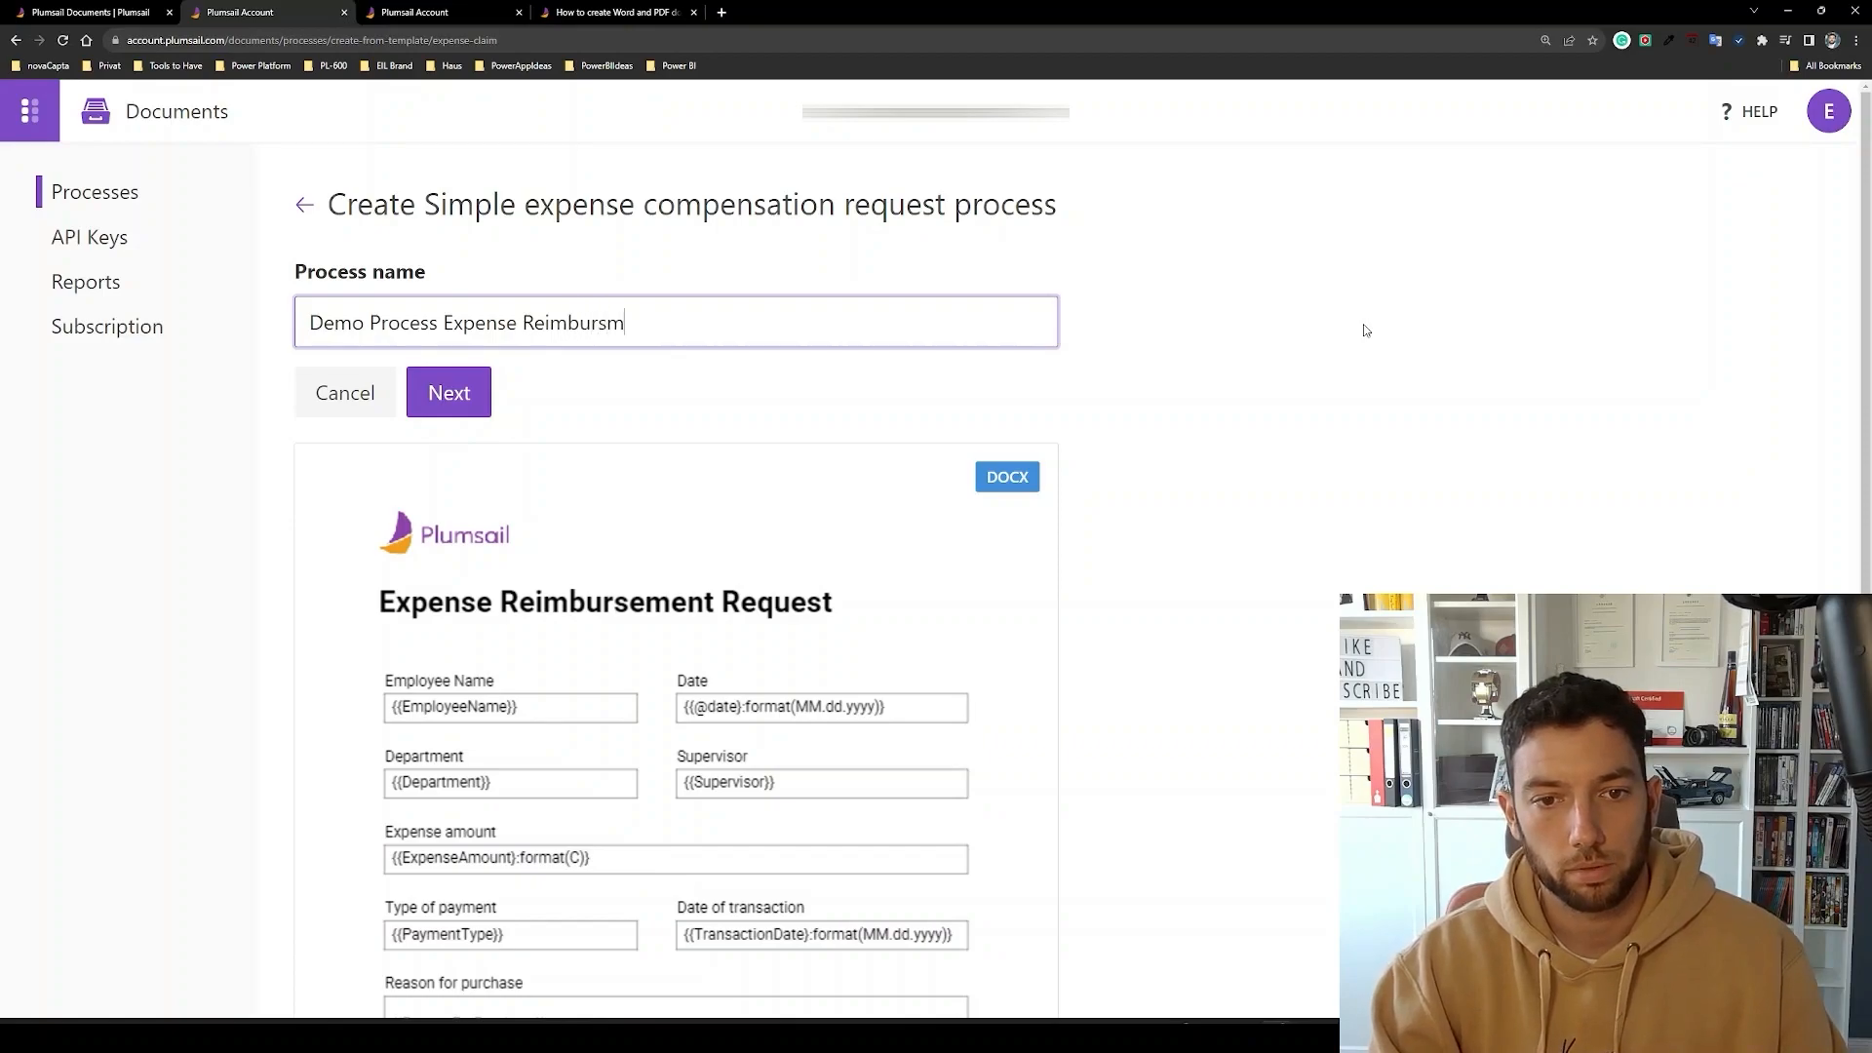
key("BackSpace")
type("ement ")
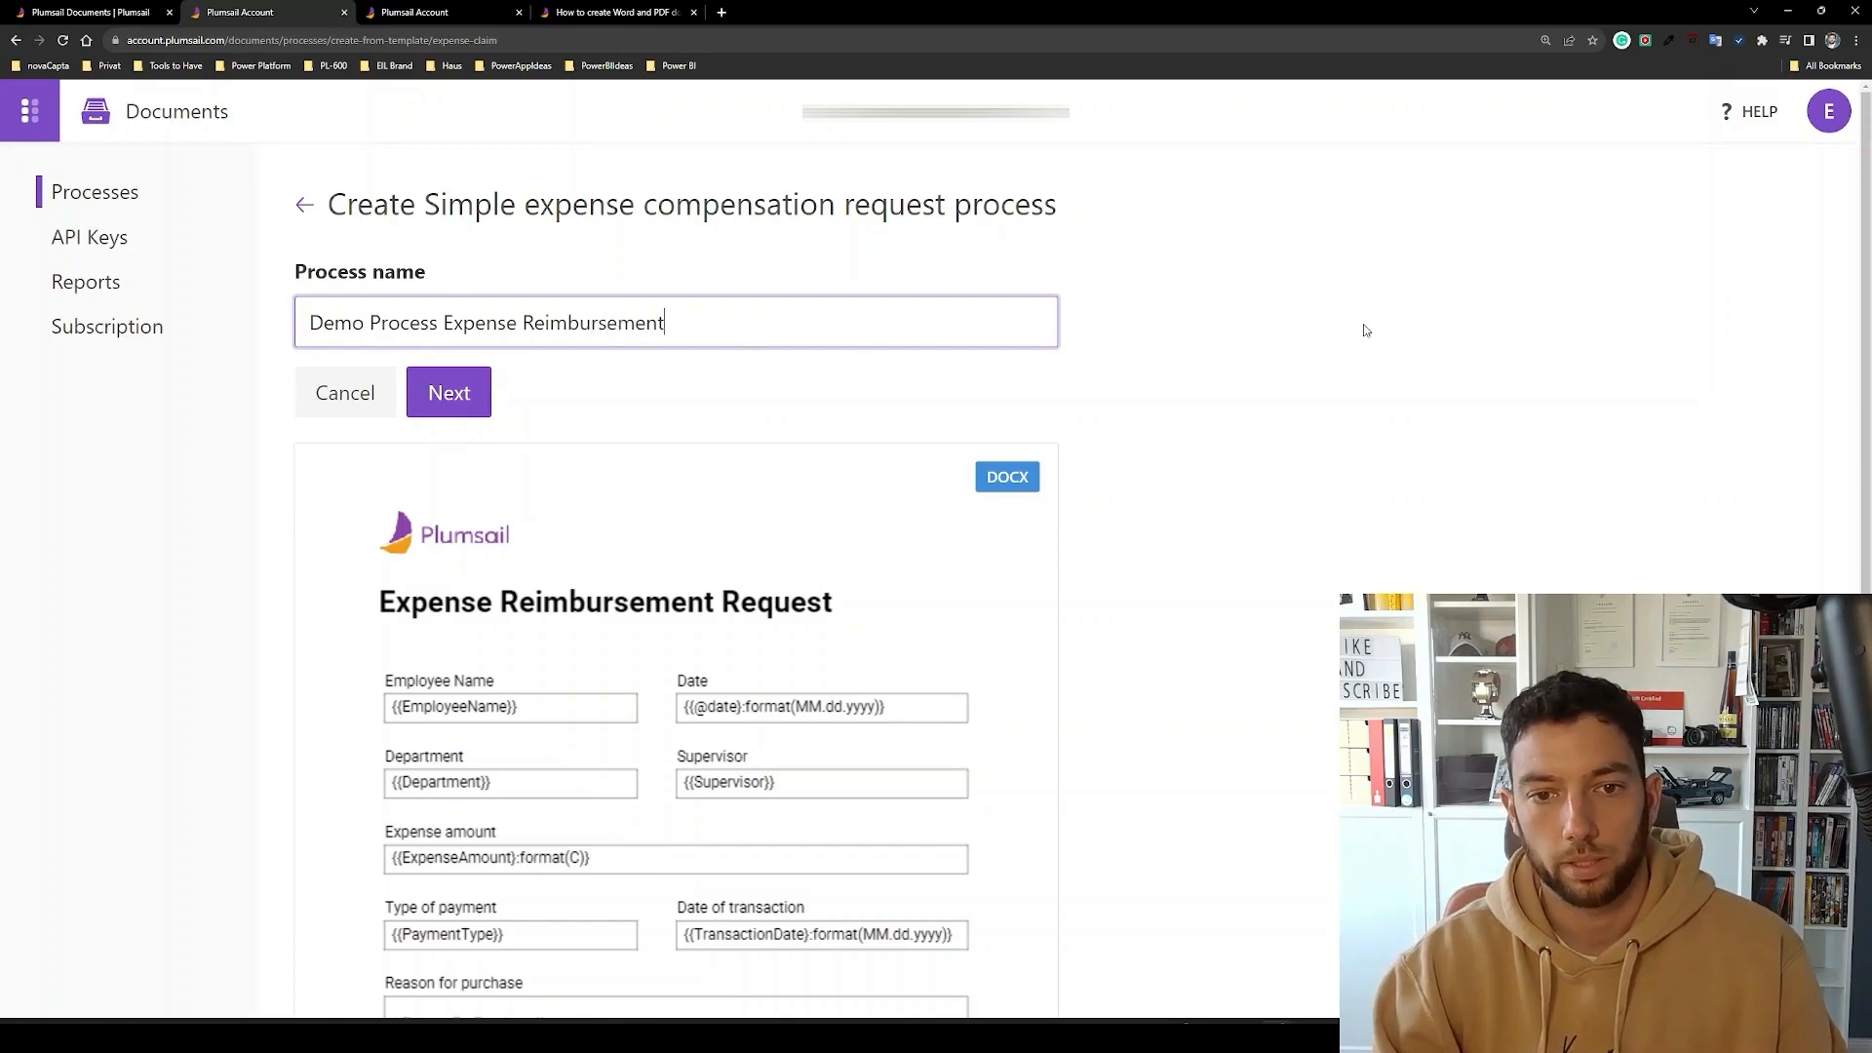
type("Request")
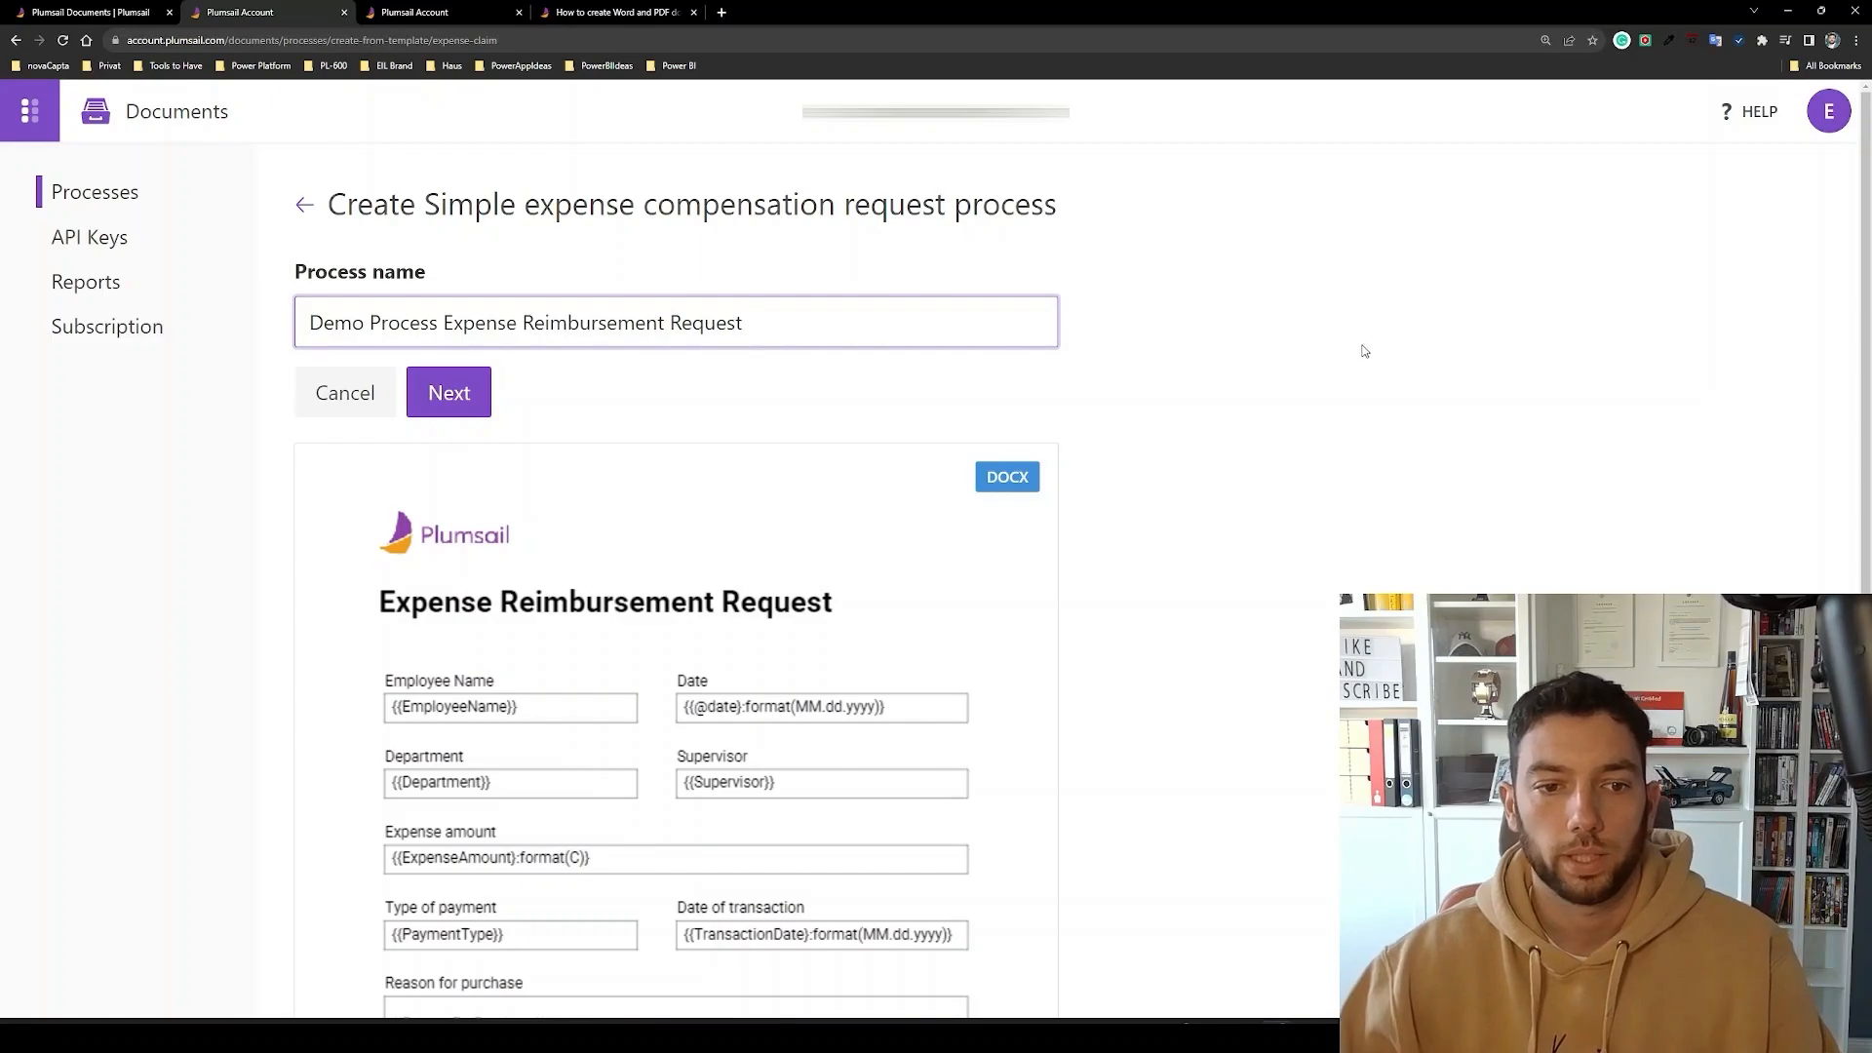
scroll(1363, 449, "down", 5)
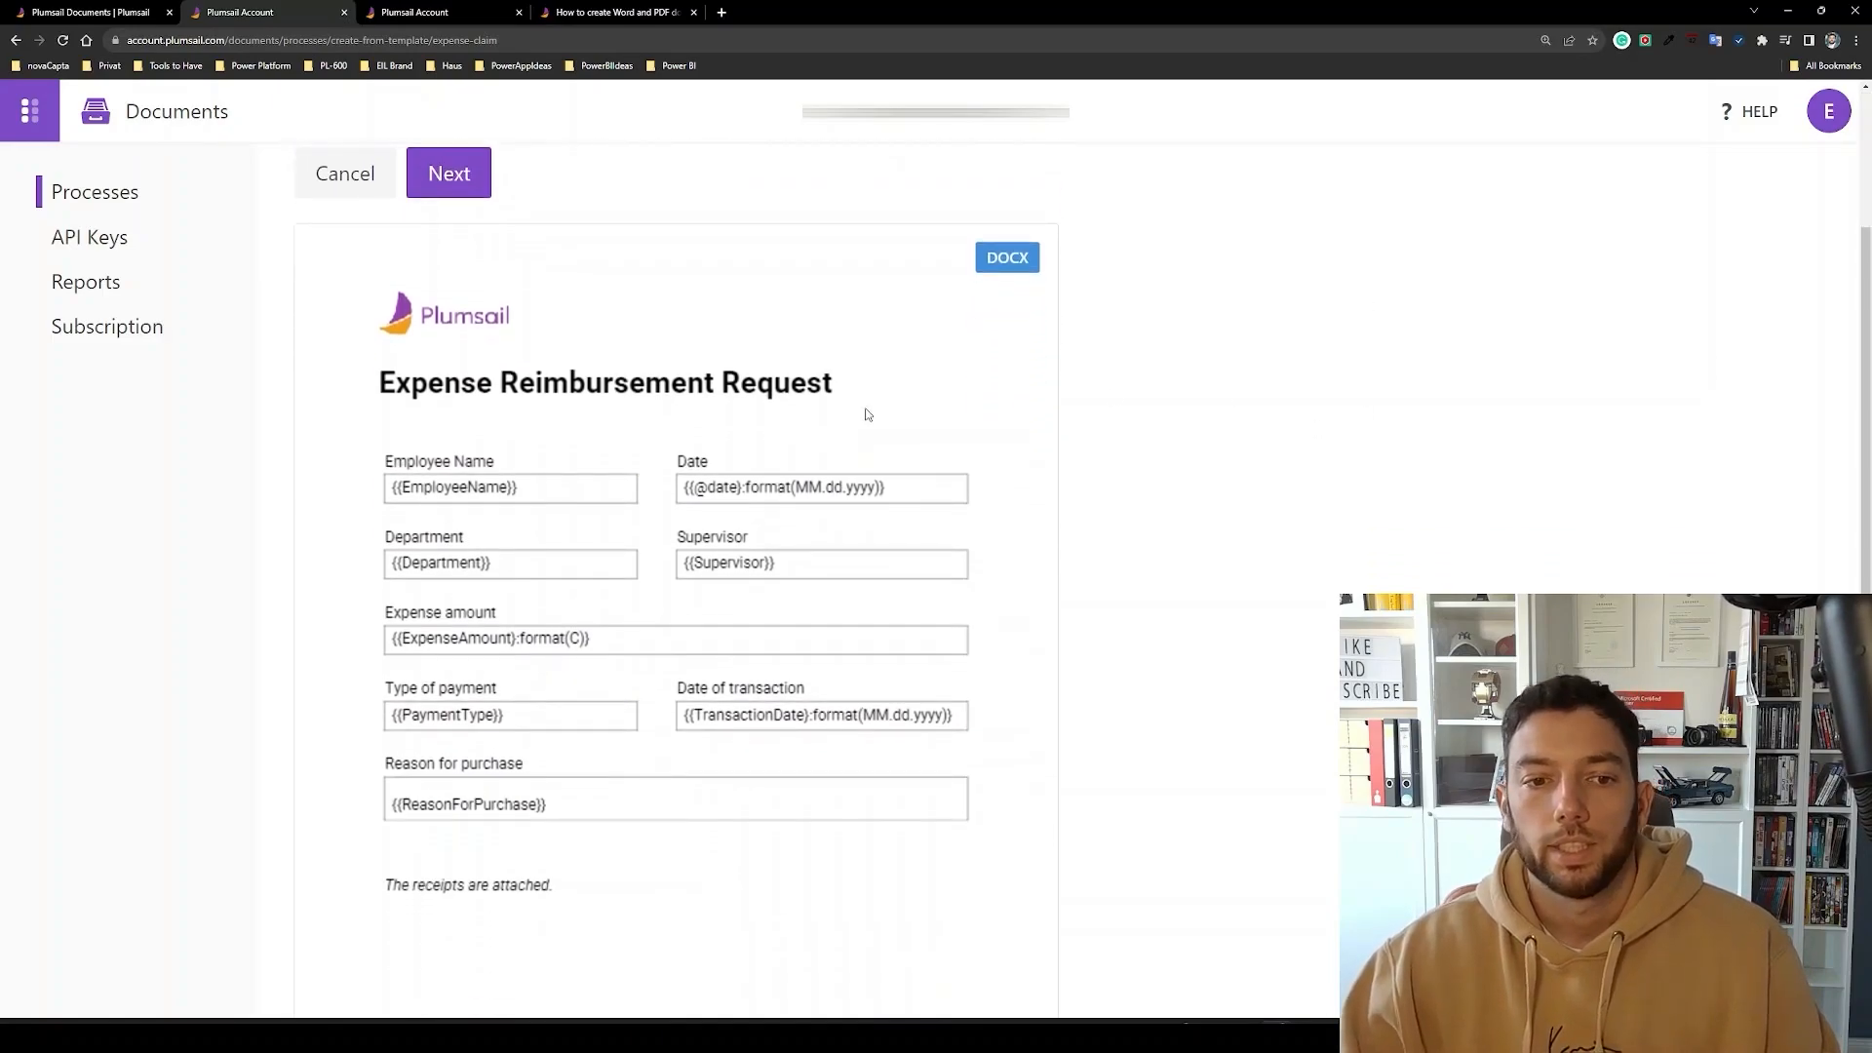
scroll(712, 627, "up", 5)
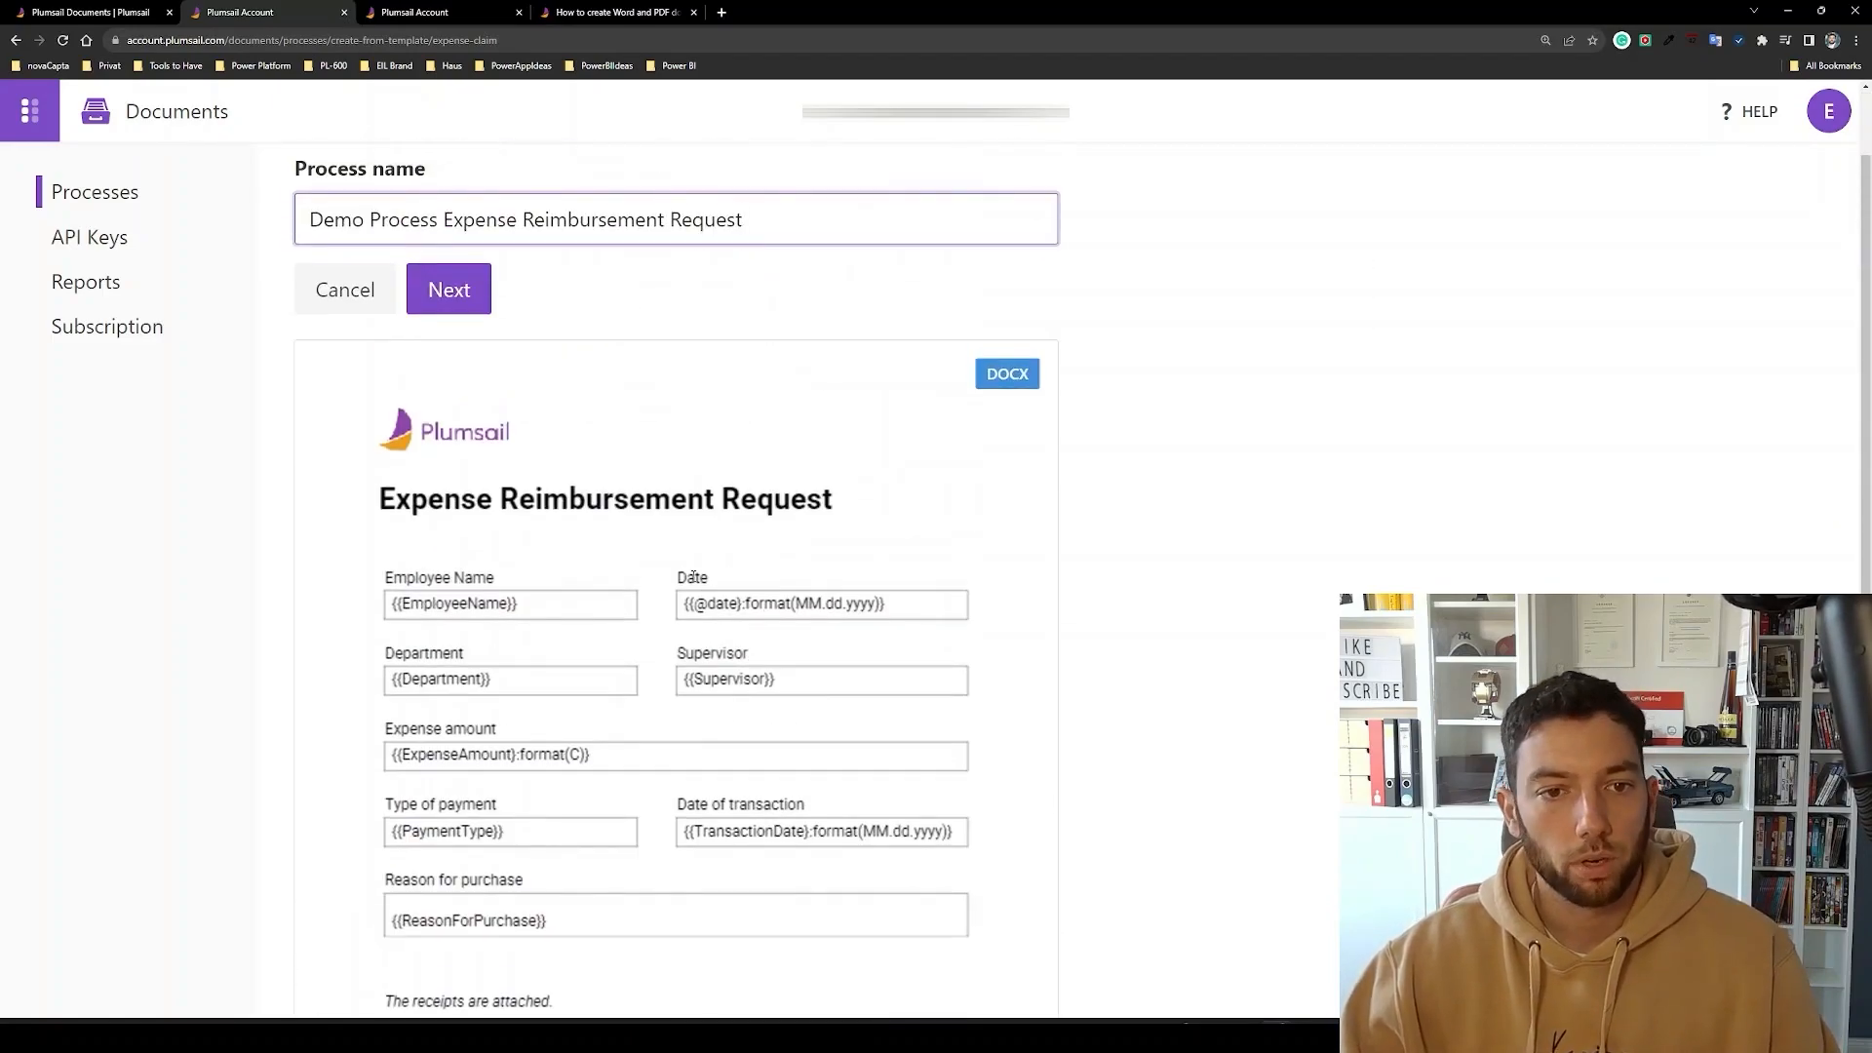
left_click(456, 291)
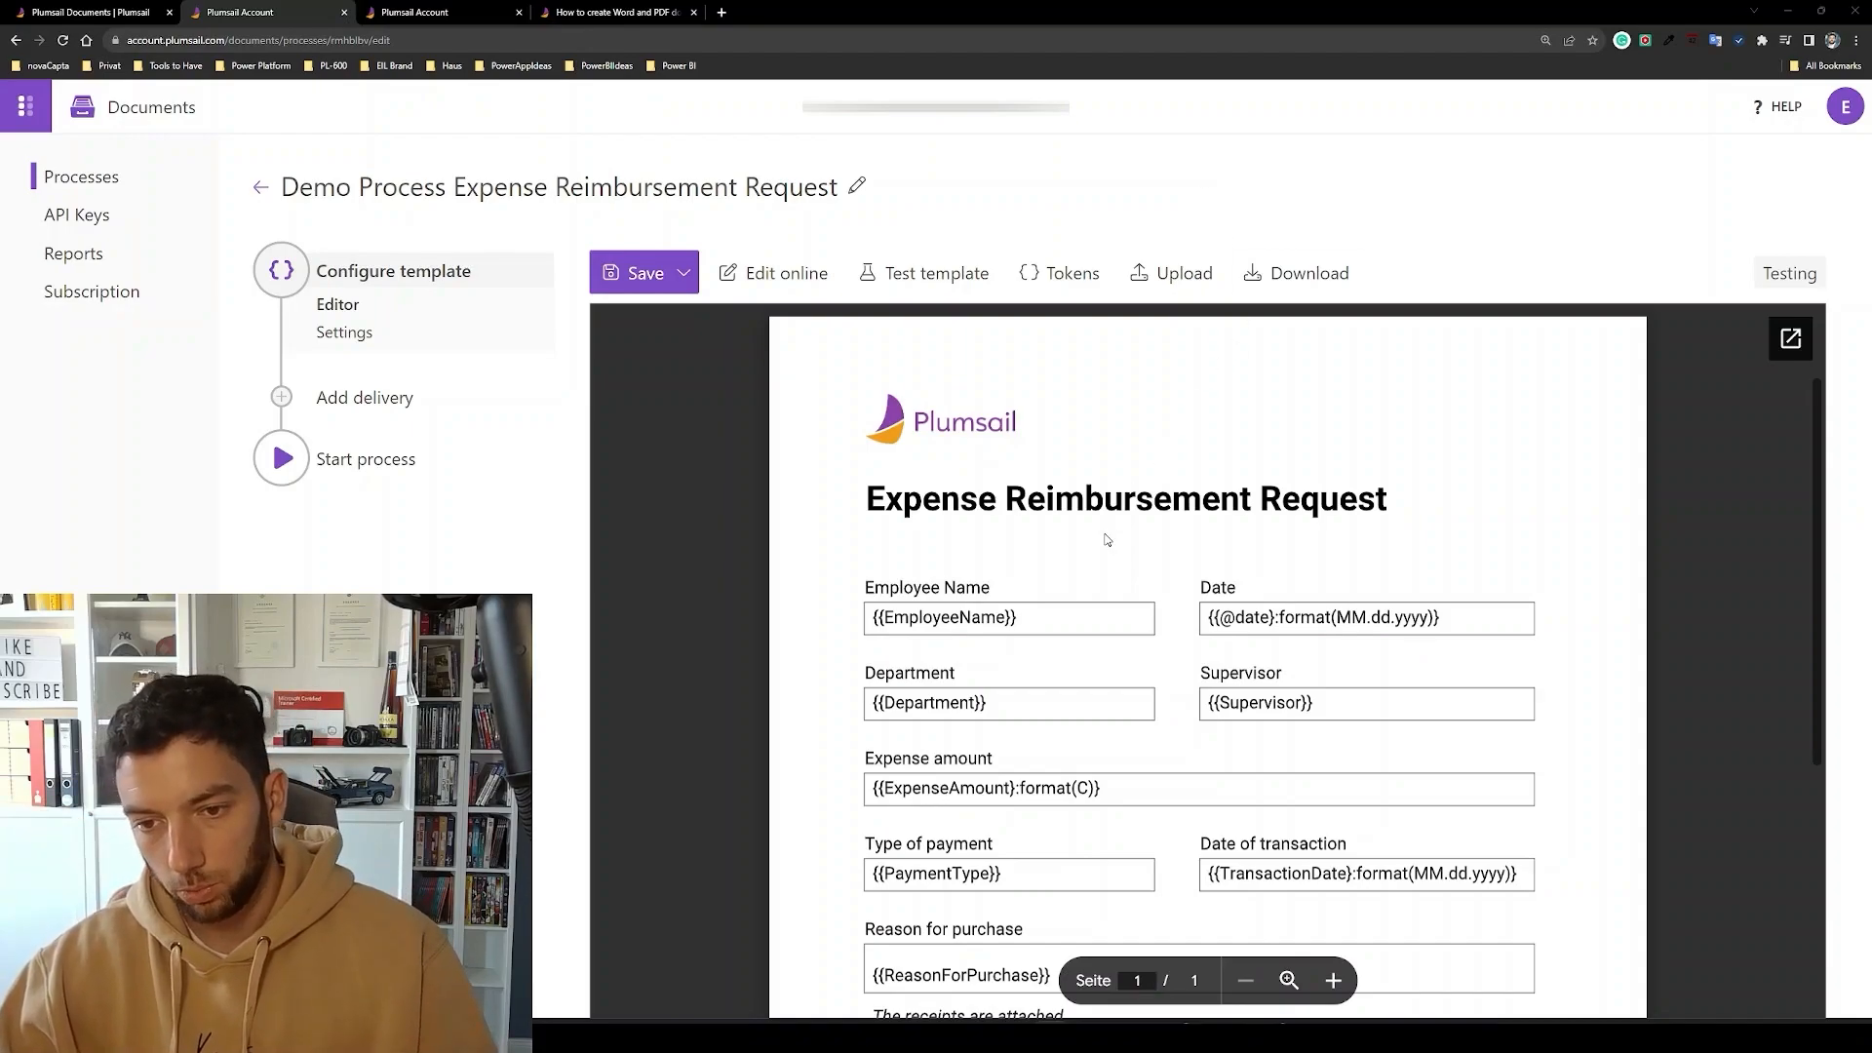
Examine the placeholder tokens in the expense reimbursement template, from employee name to reason for purchase.
mouse_move(1019, 616)
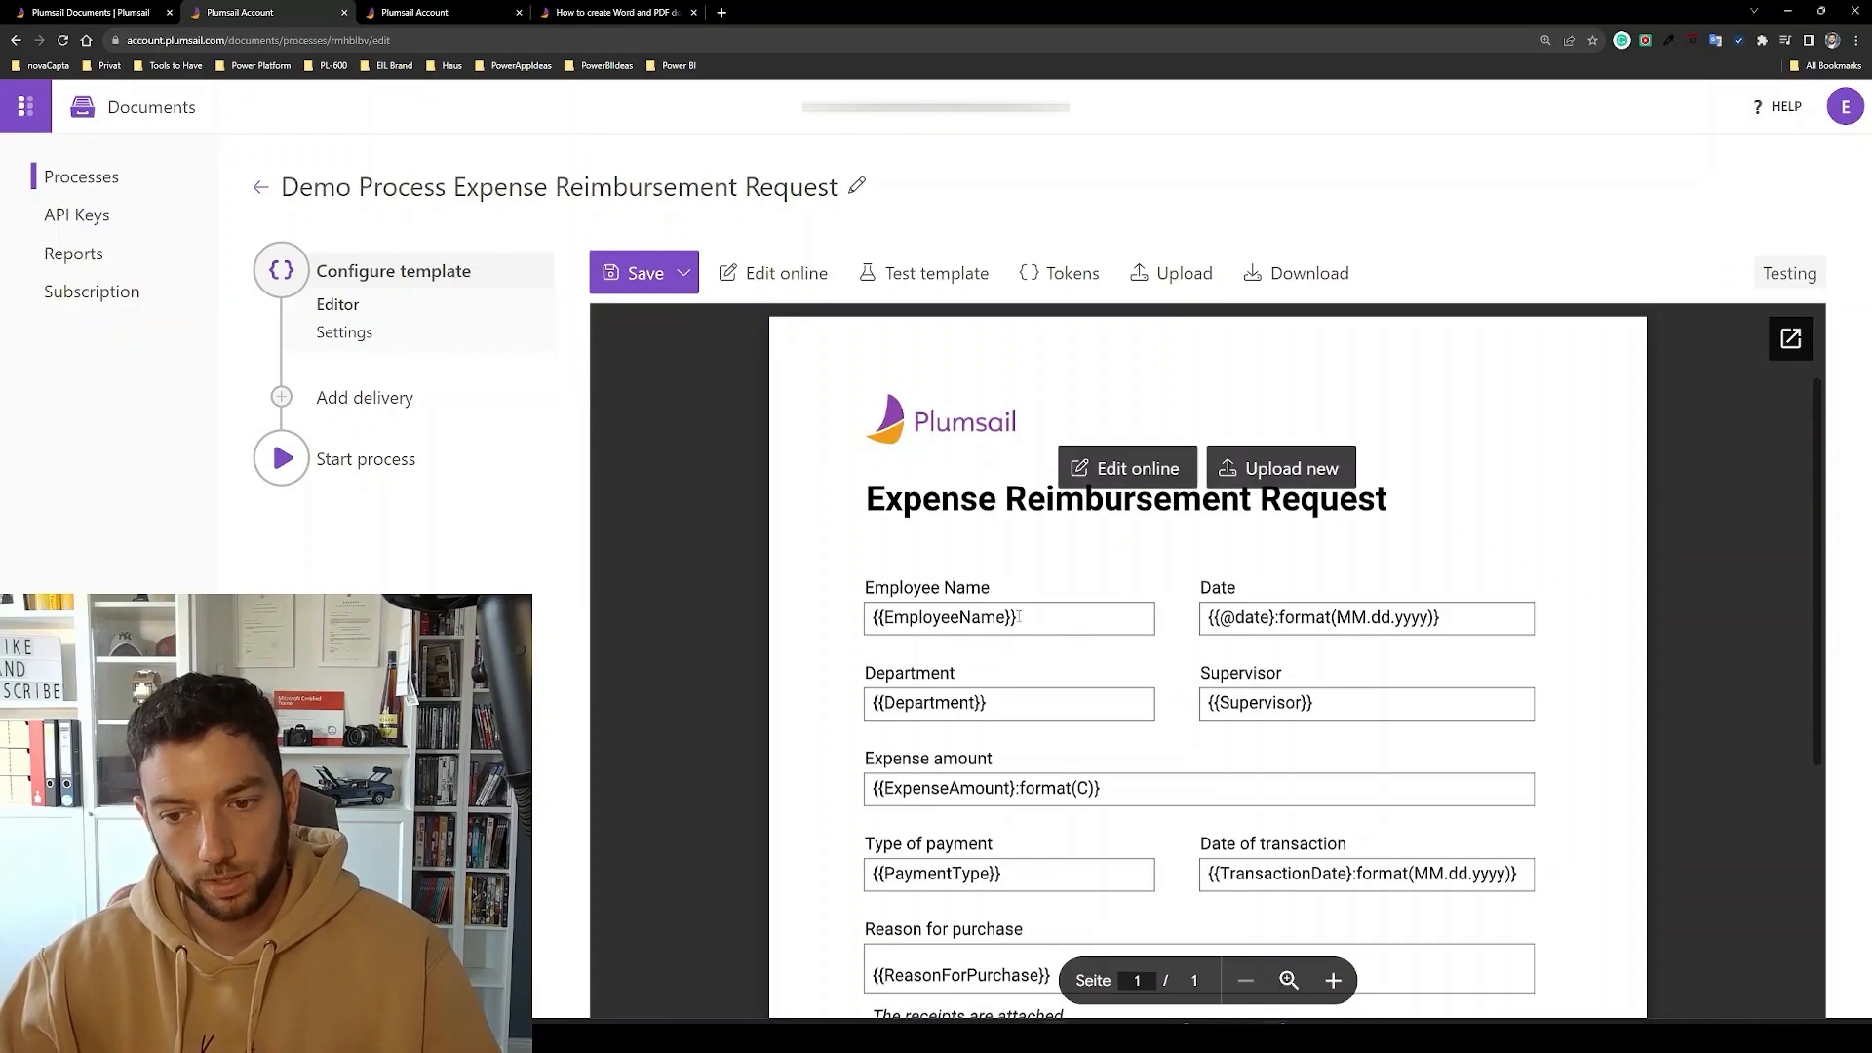
double_click(954, 617)
left_click(1039, 618)
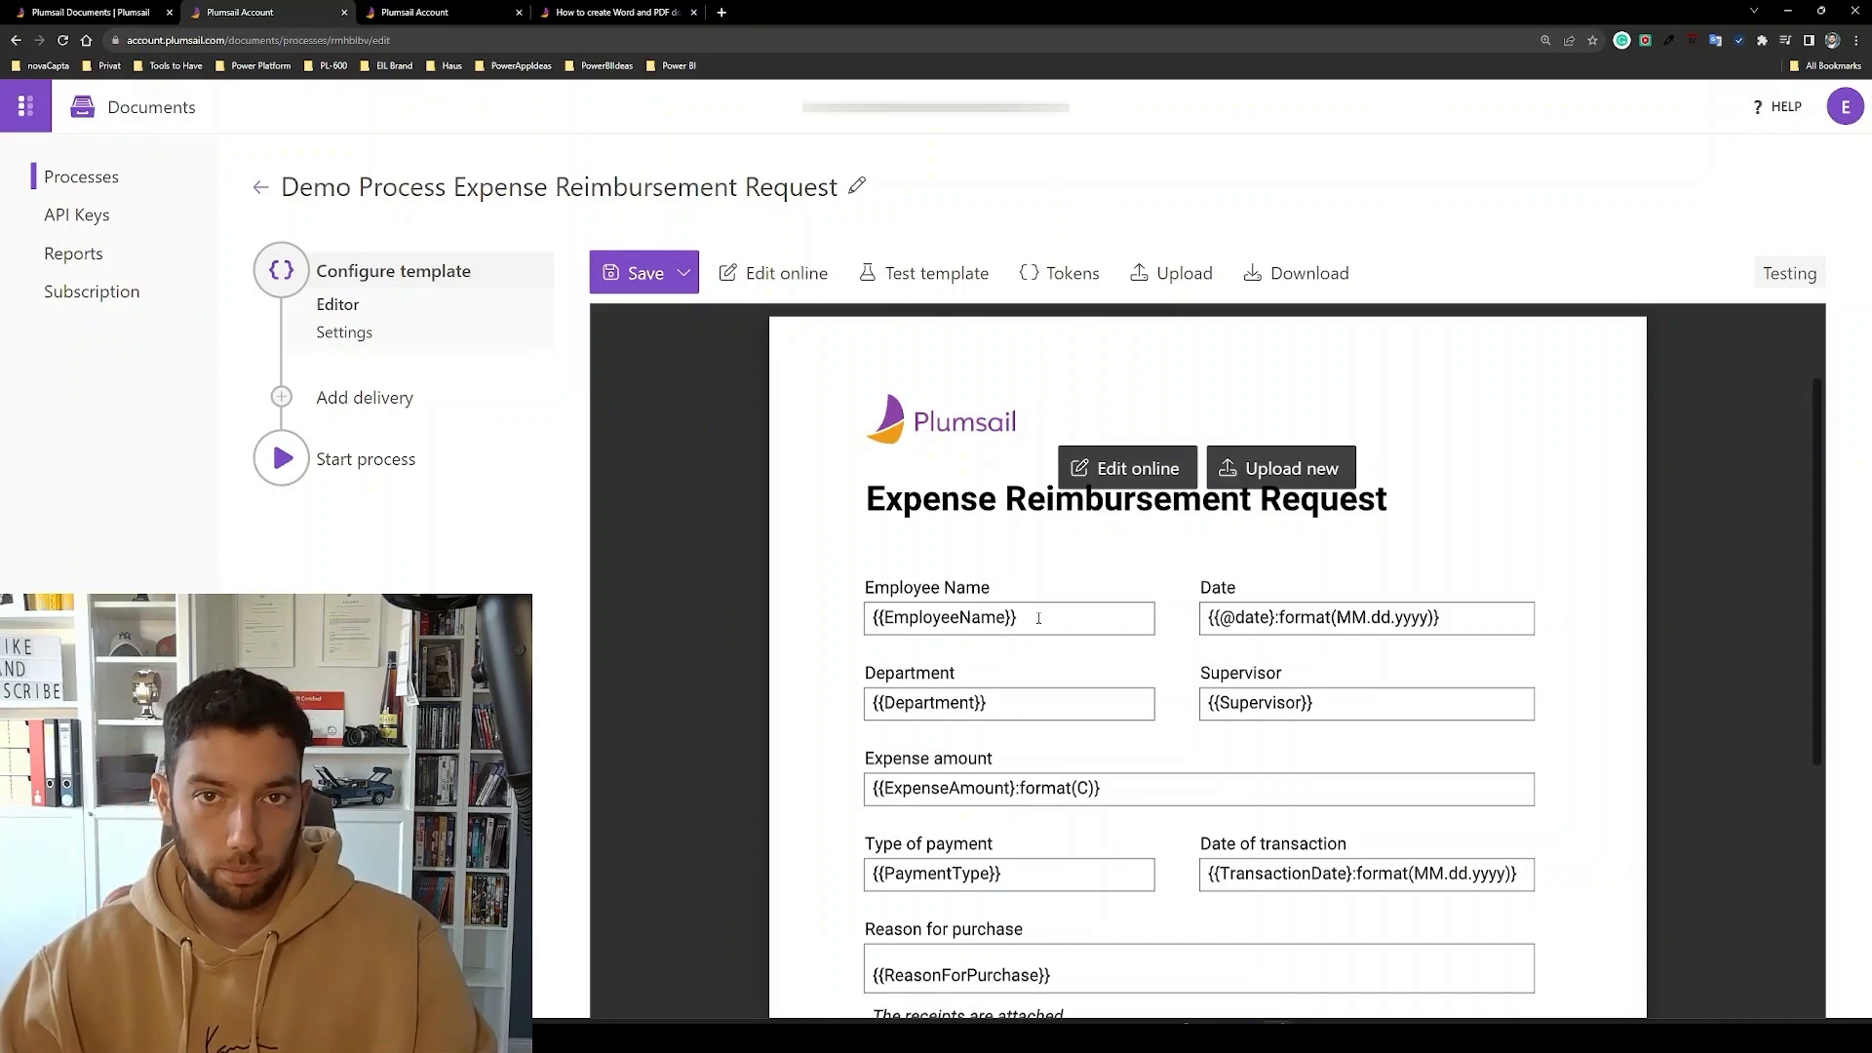
scroll(1038, 618, "down", 1)
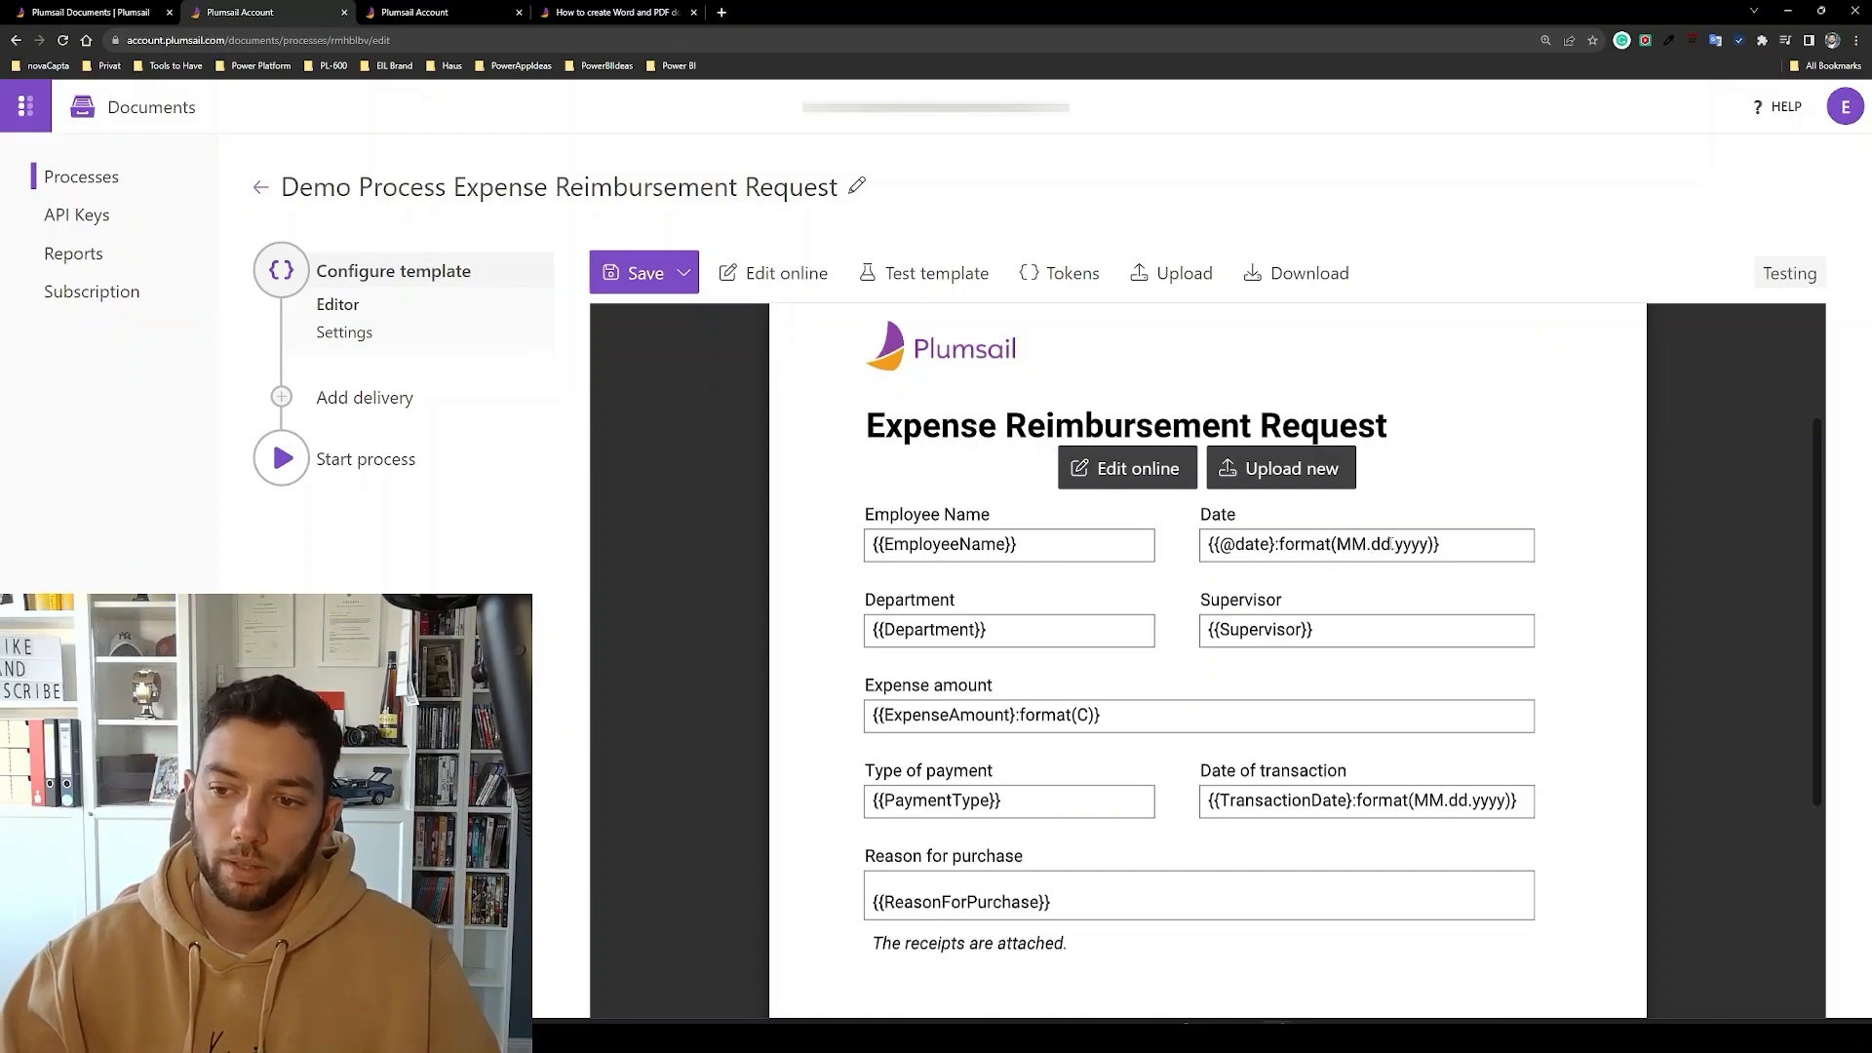
scroll(1013, 733, "down", 1)
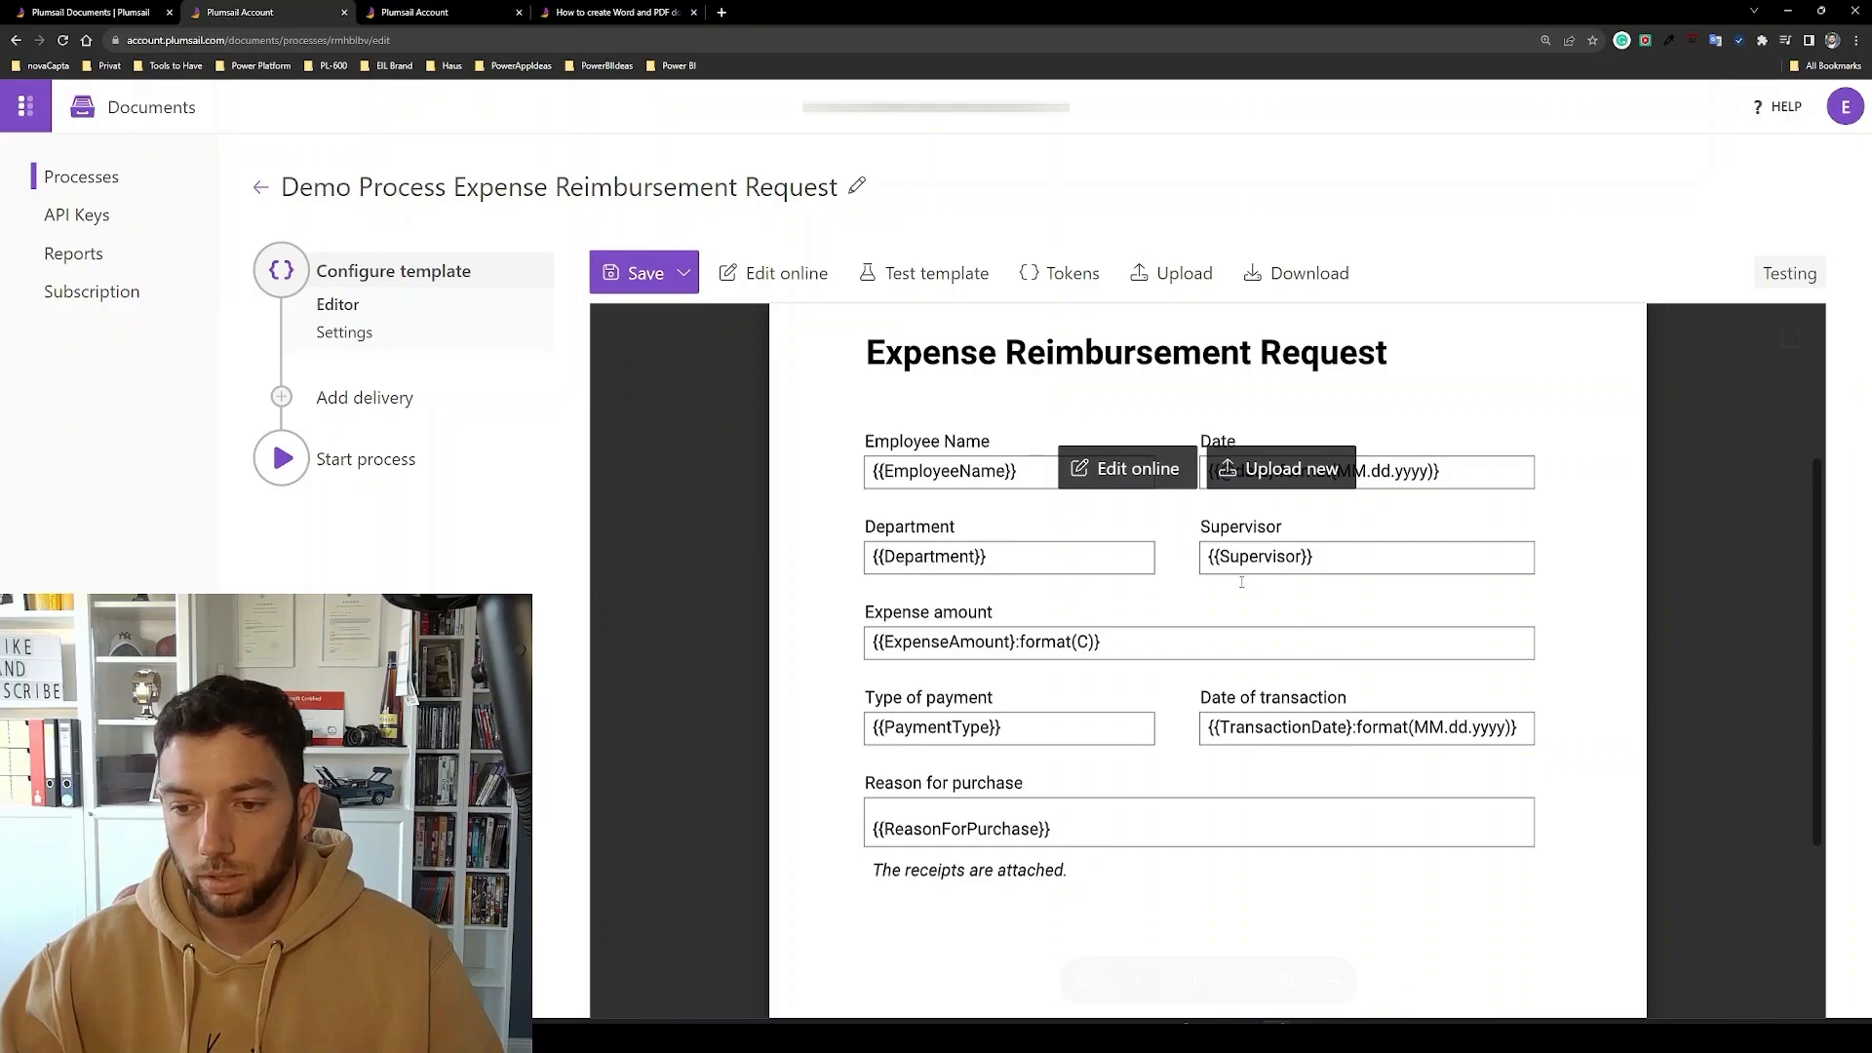
scroll(1297, 554, "up", 1)
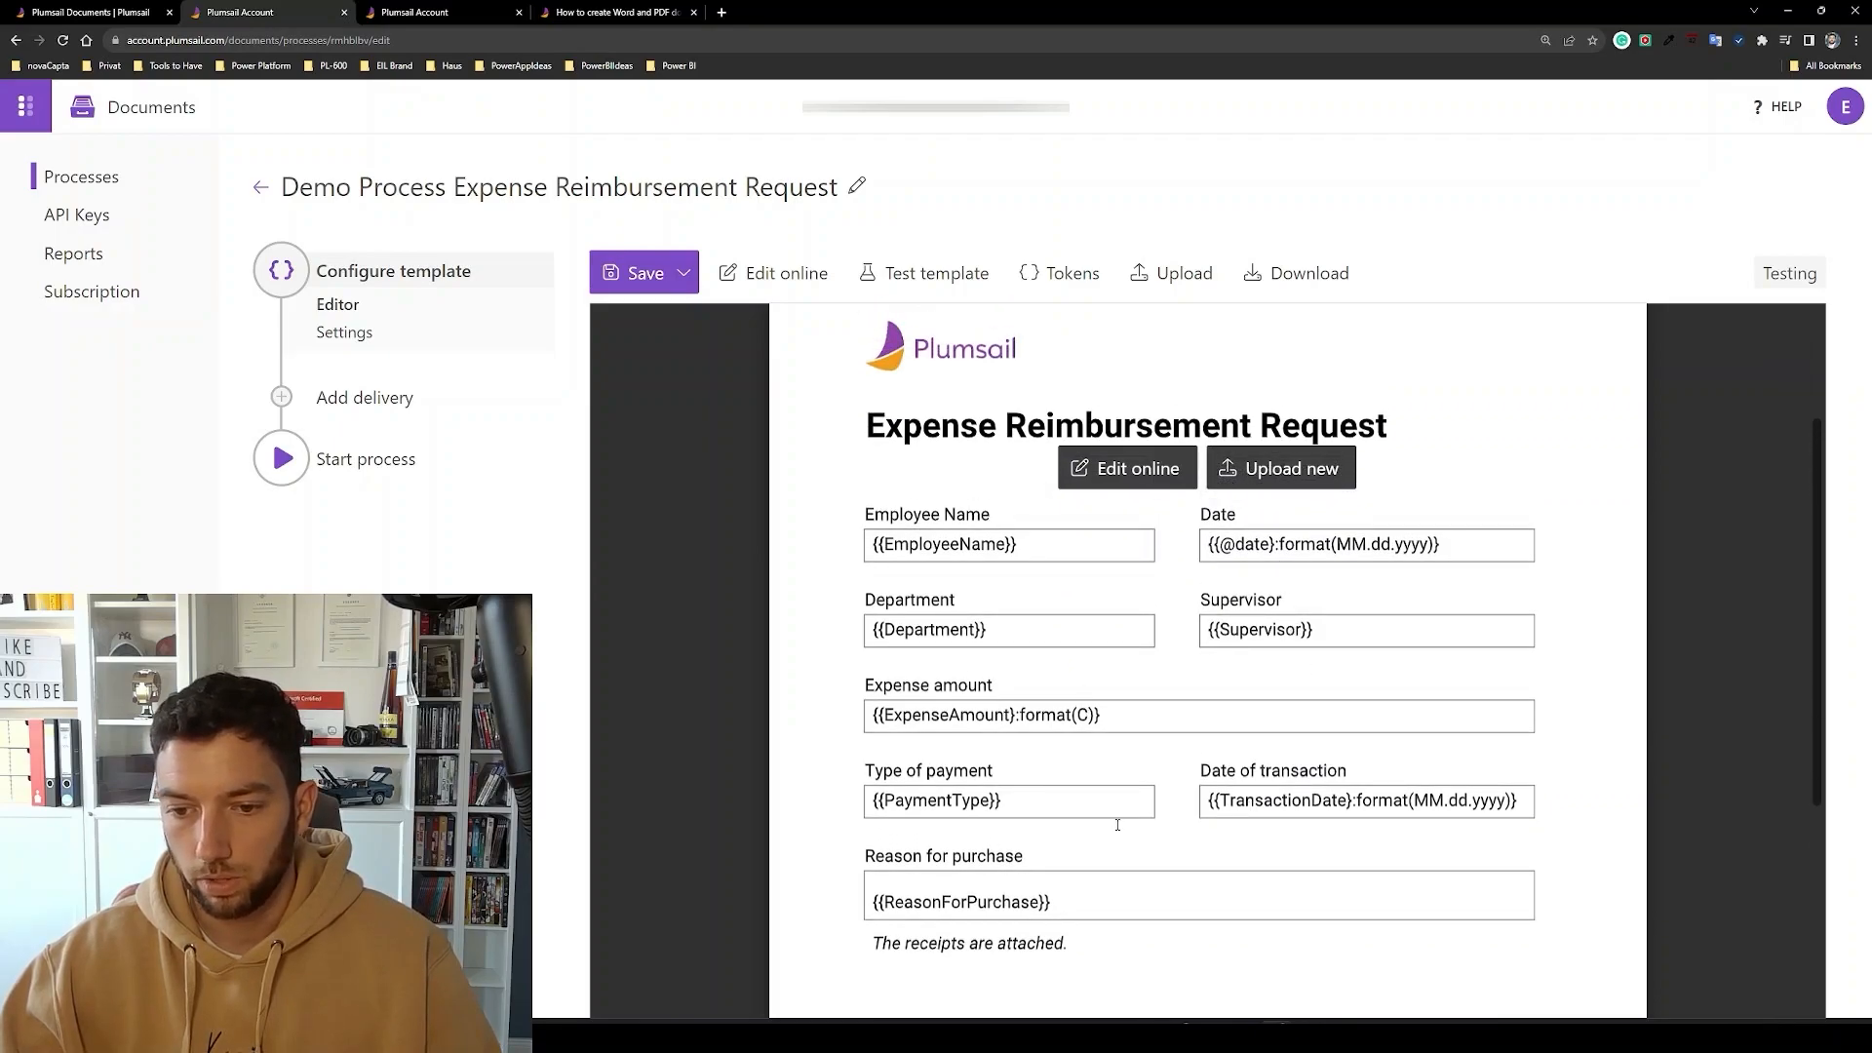
scroll(1118, 825, "down", 1)
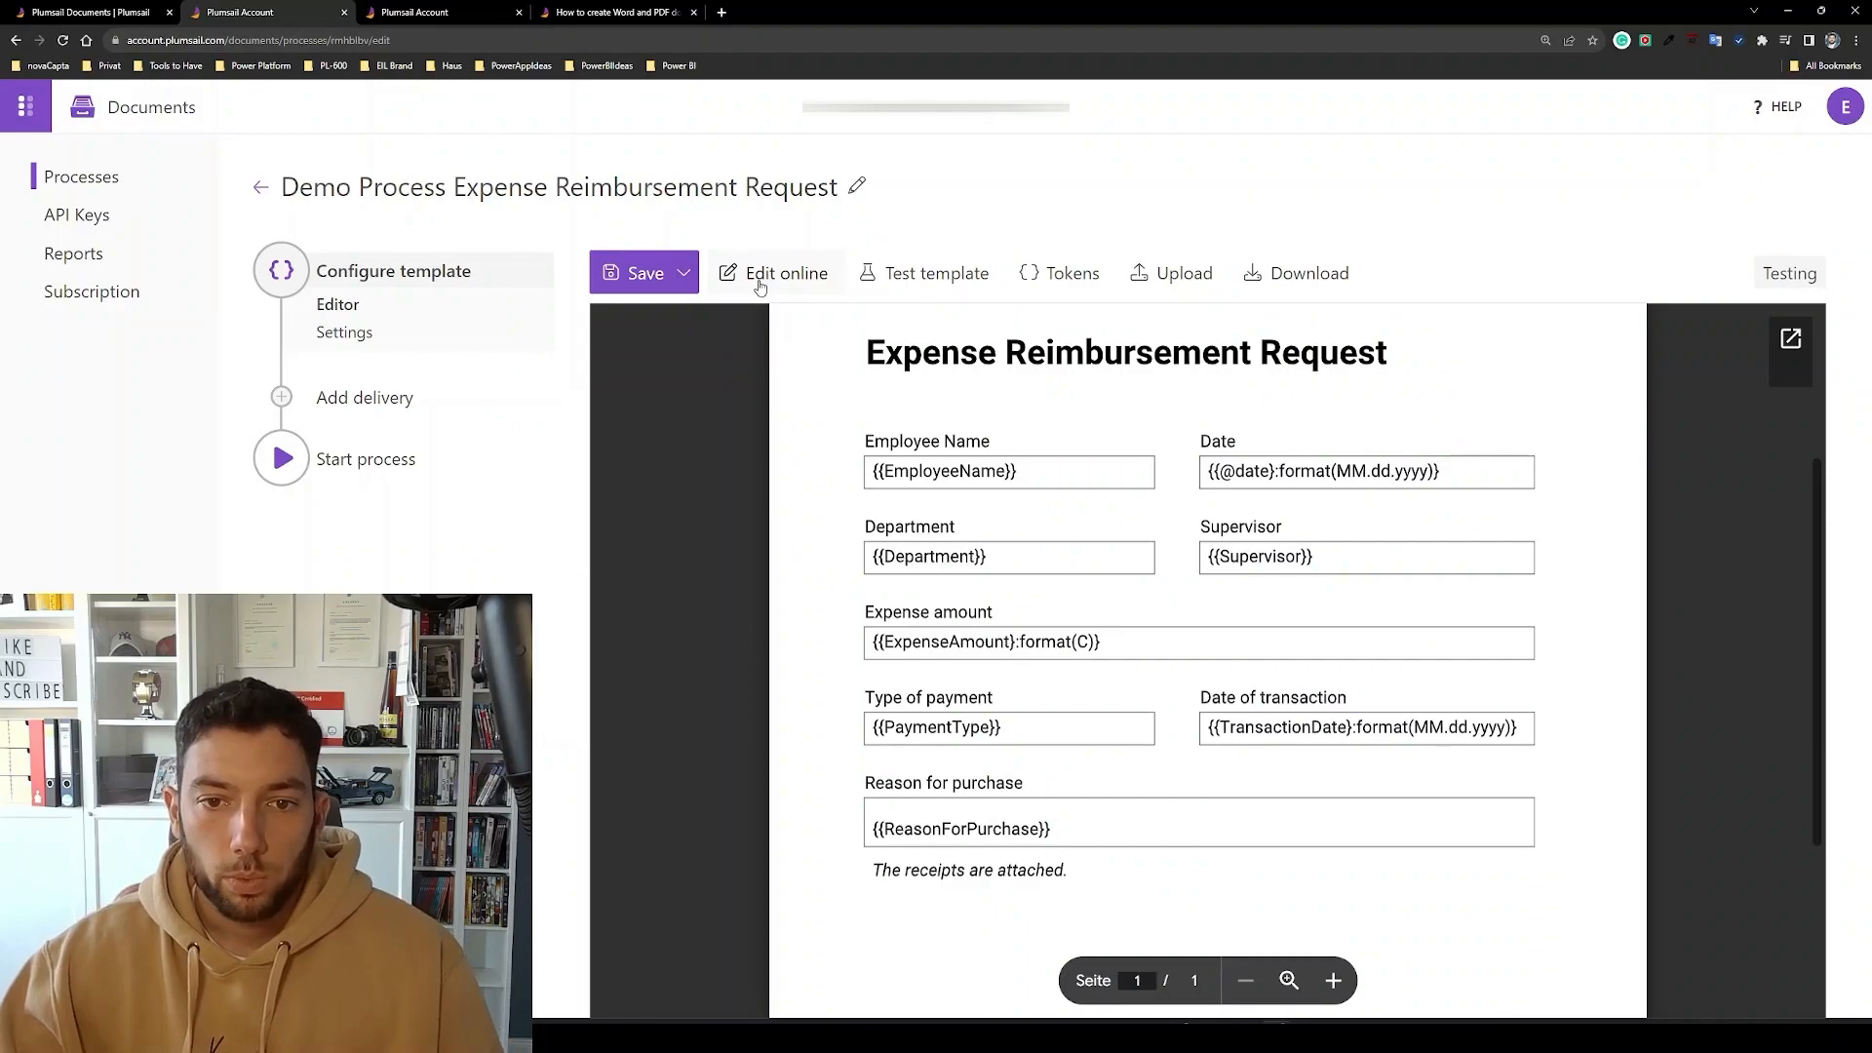
Open the template for online editing and change the Date token's format to dd.MM.yyyy.
left_click(760, 278)
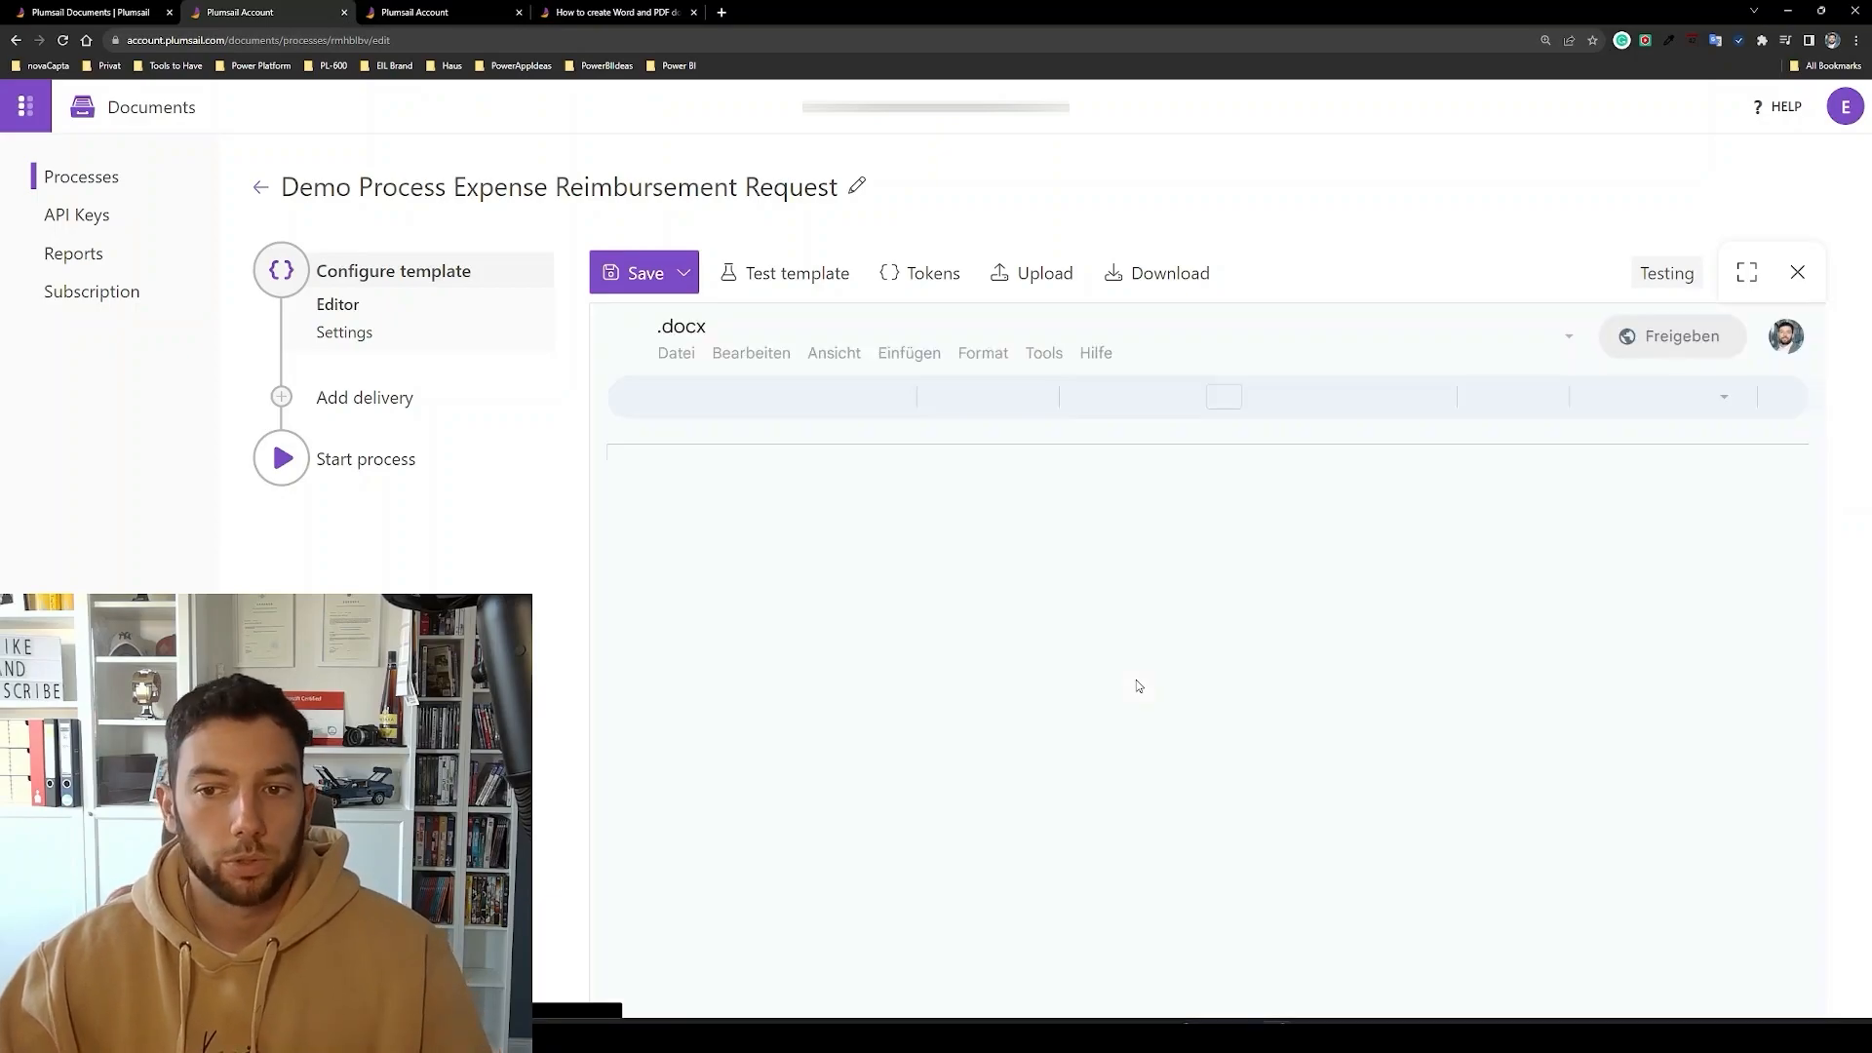
scroll(1137, 681, "down", 3)
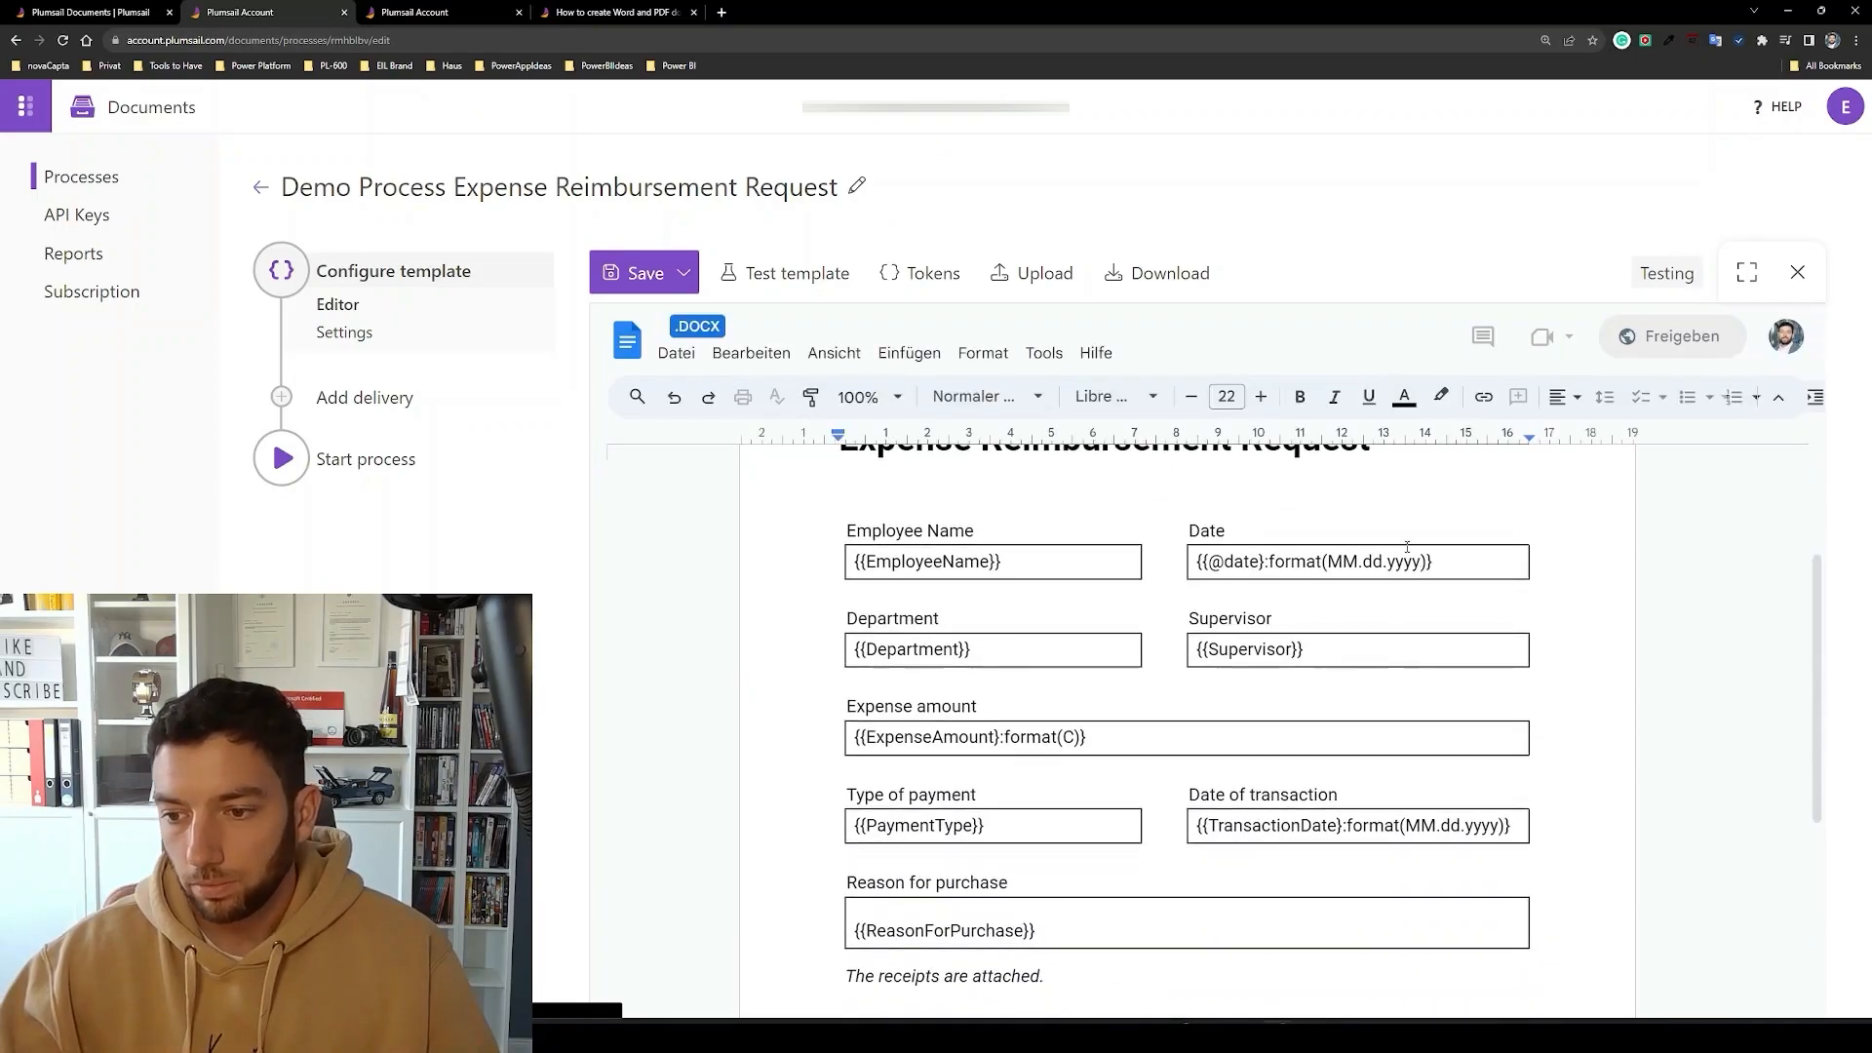
left_click(1345, 563)
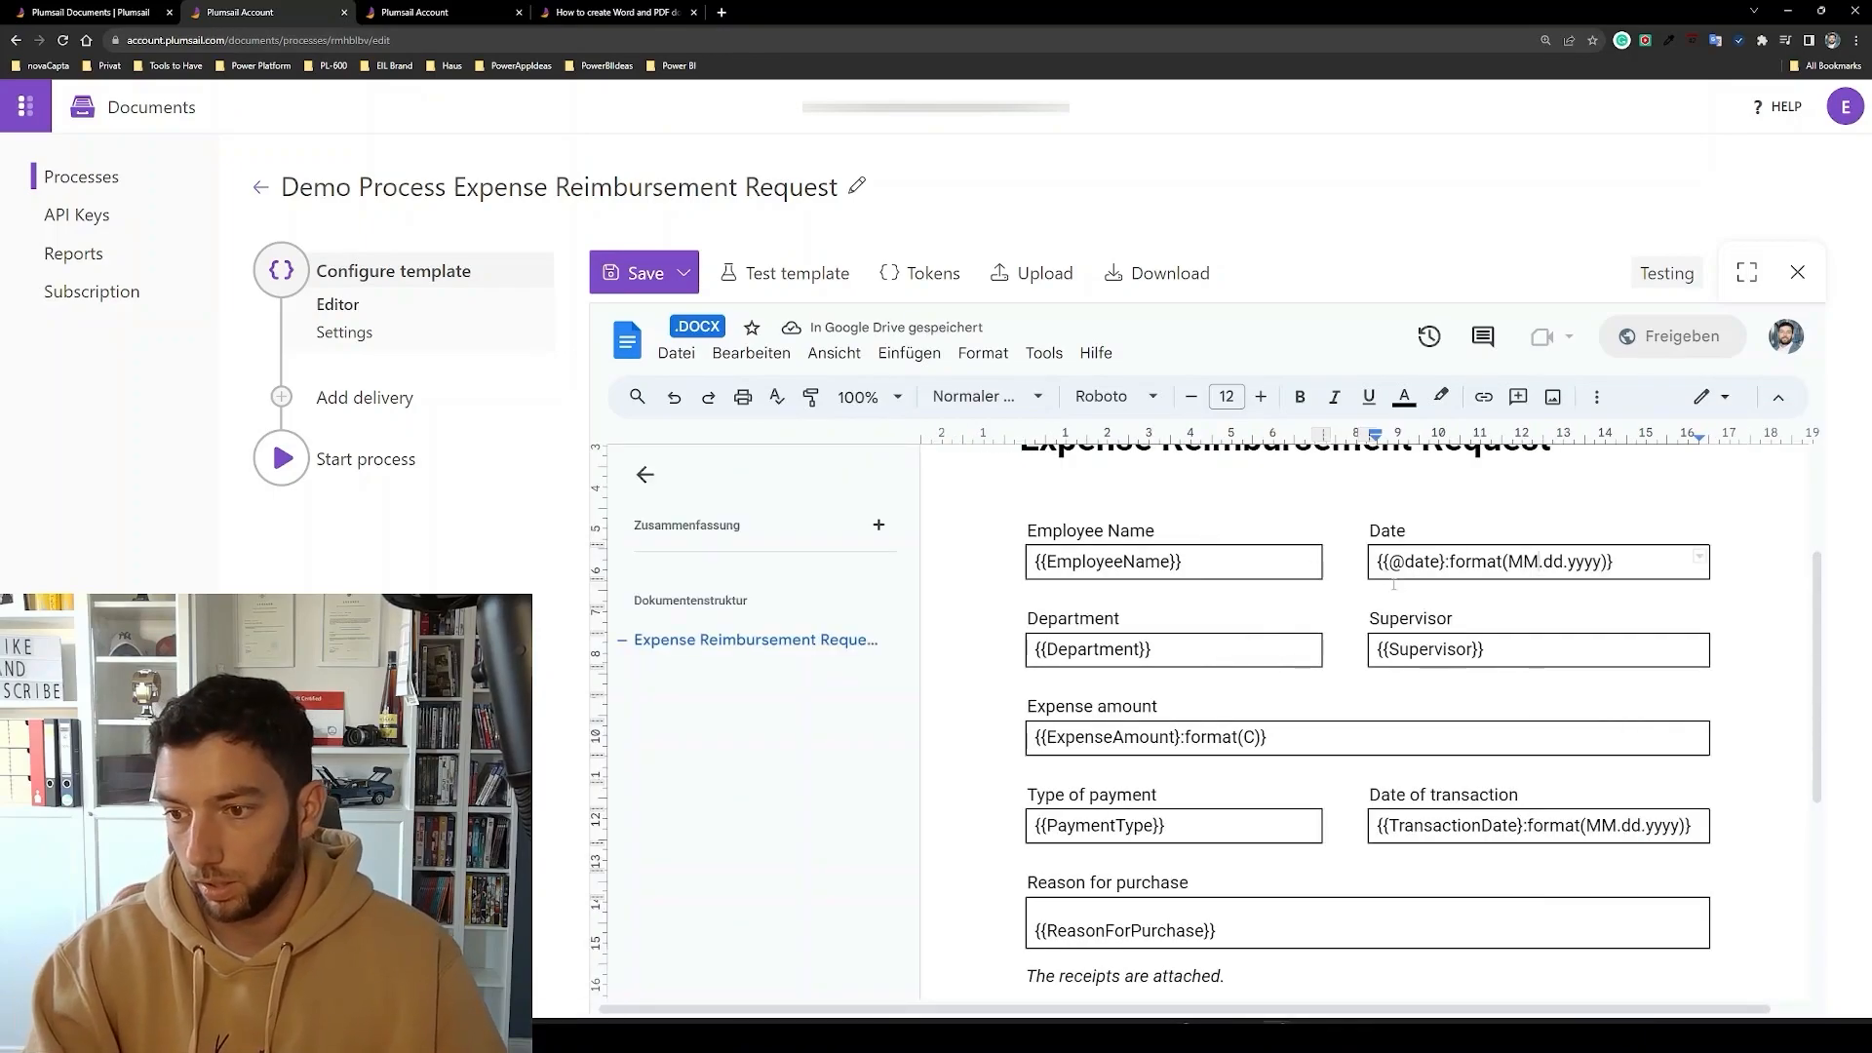
key("BackSpace")
key("BackSpace")
key("Delete")
key("Right")
key("Right")
type("MM.")
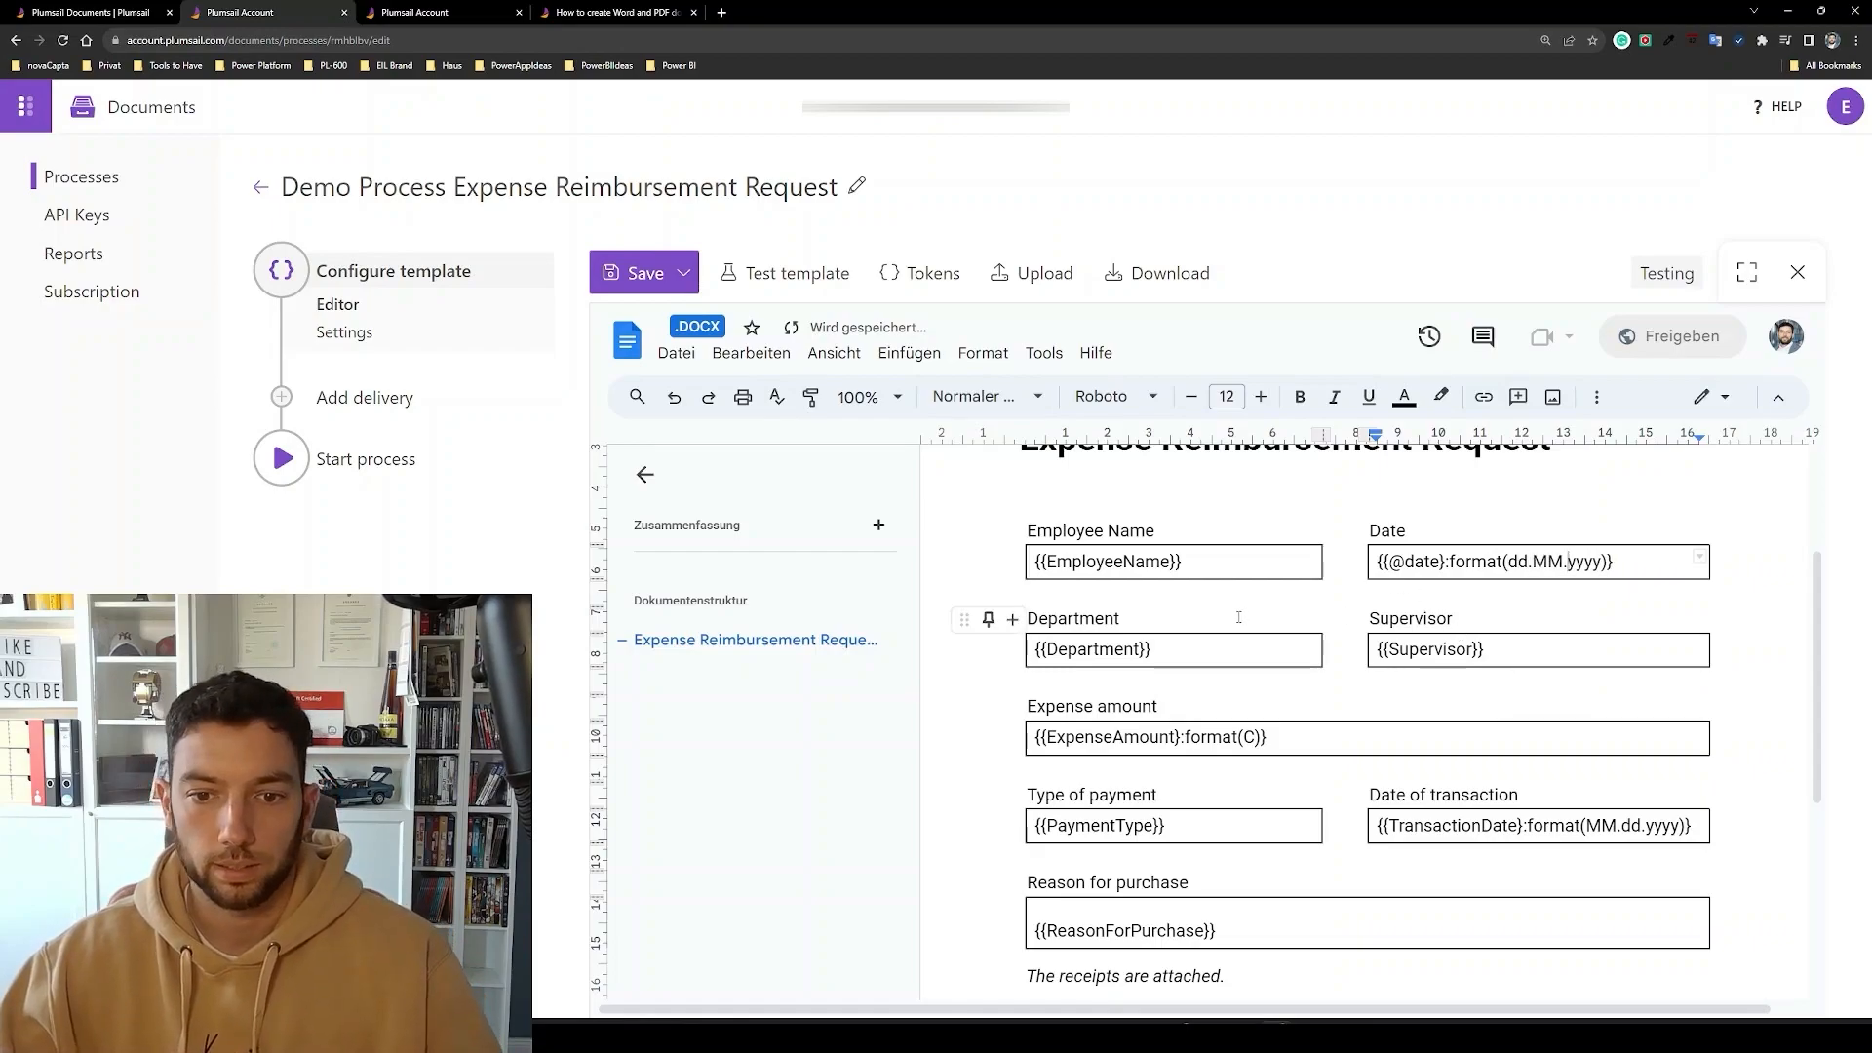
Review the rest of the expense template, its extracted tokens, and the type options available for the Department token.
scroll(986, 618, "down", 3)
scroll(985, 618, "up", 2)
scroll(985, 618, "down", 3)
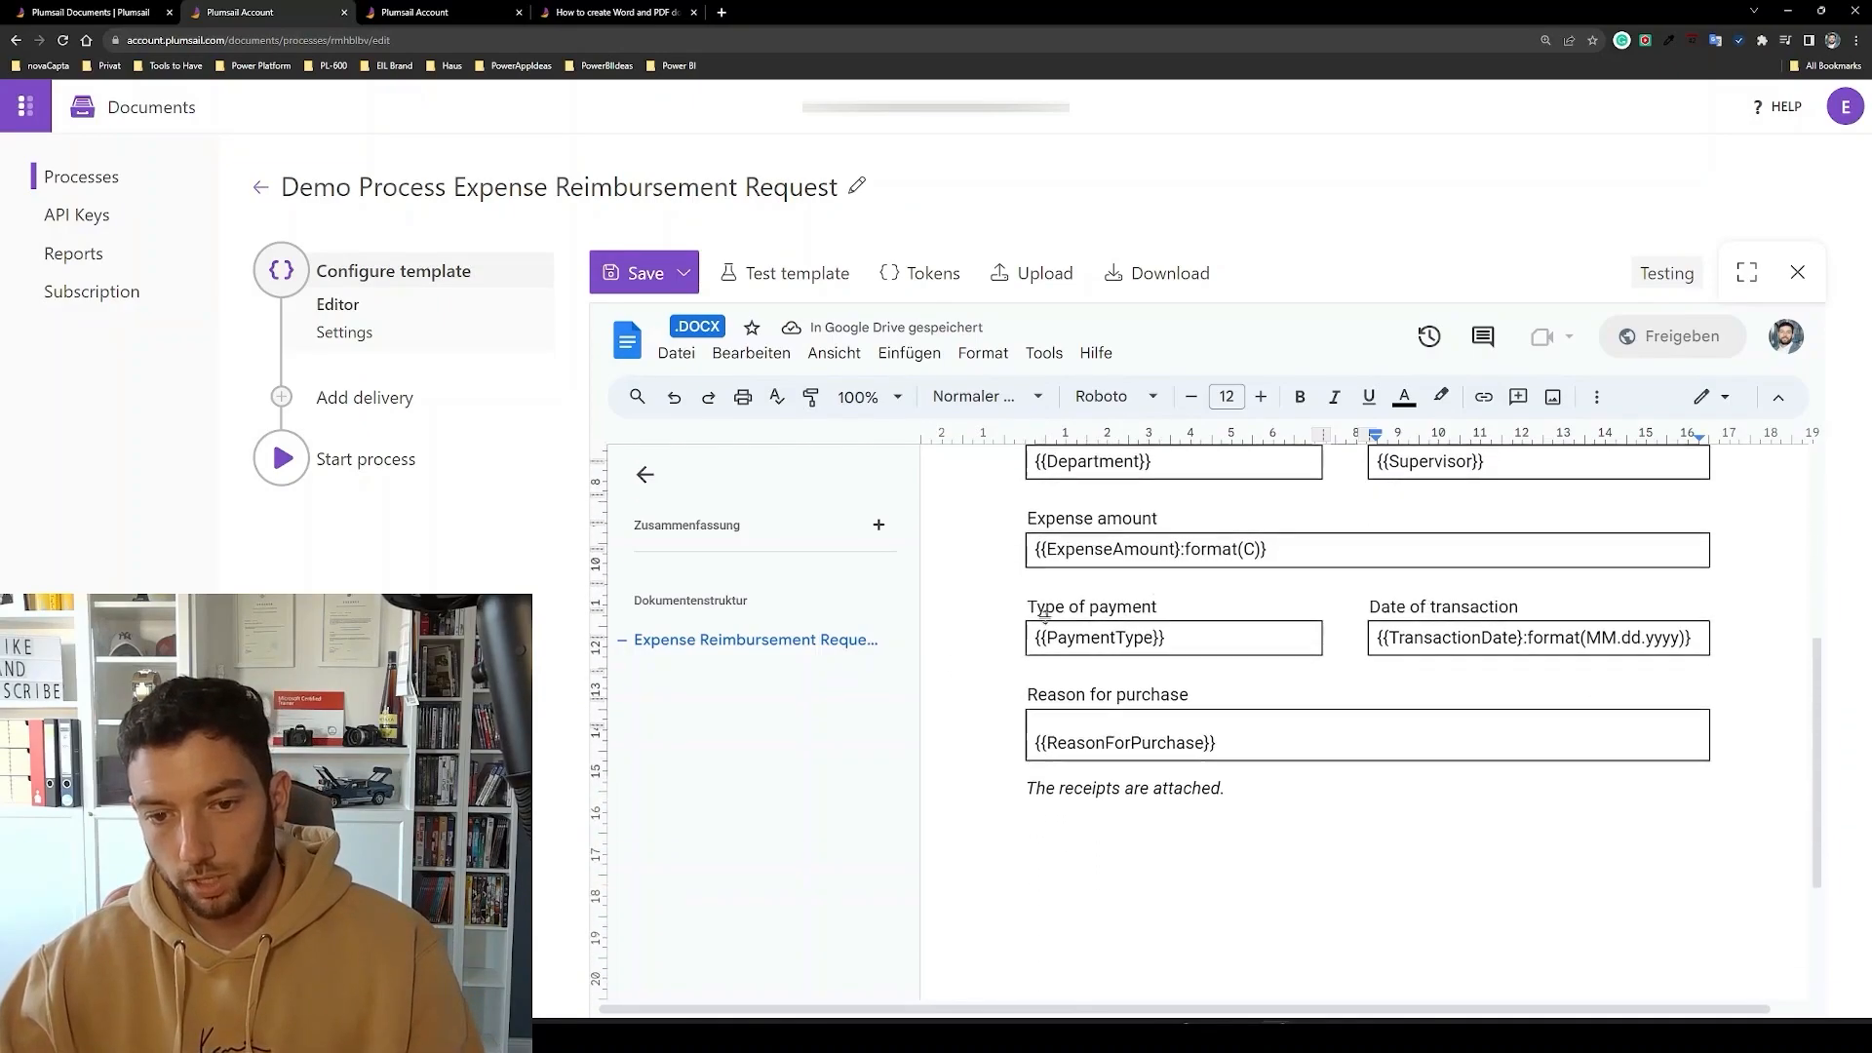
scroll(1062, 680, "down", 3)
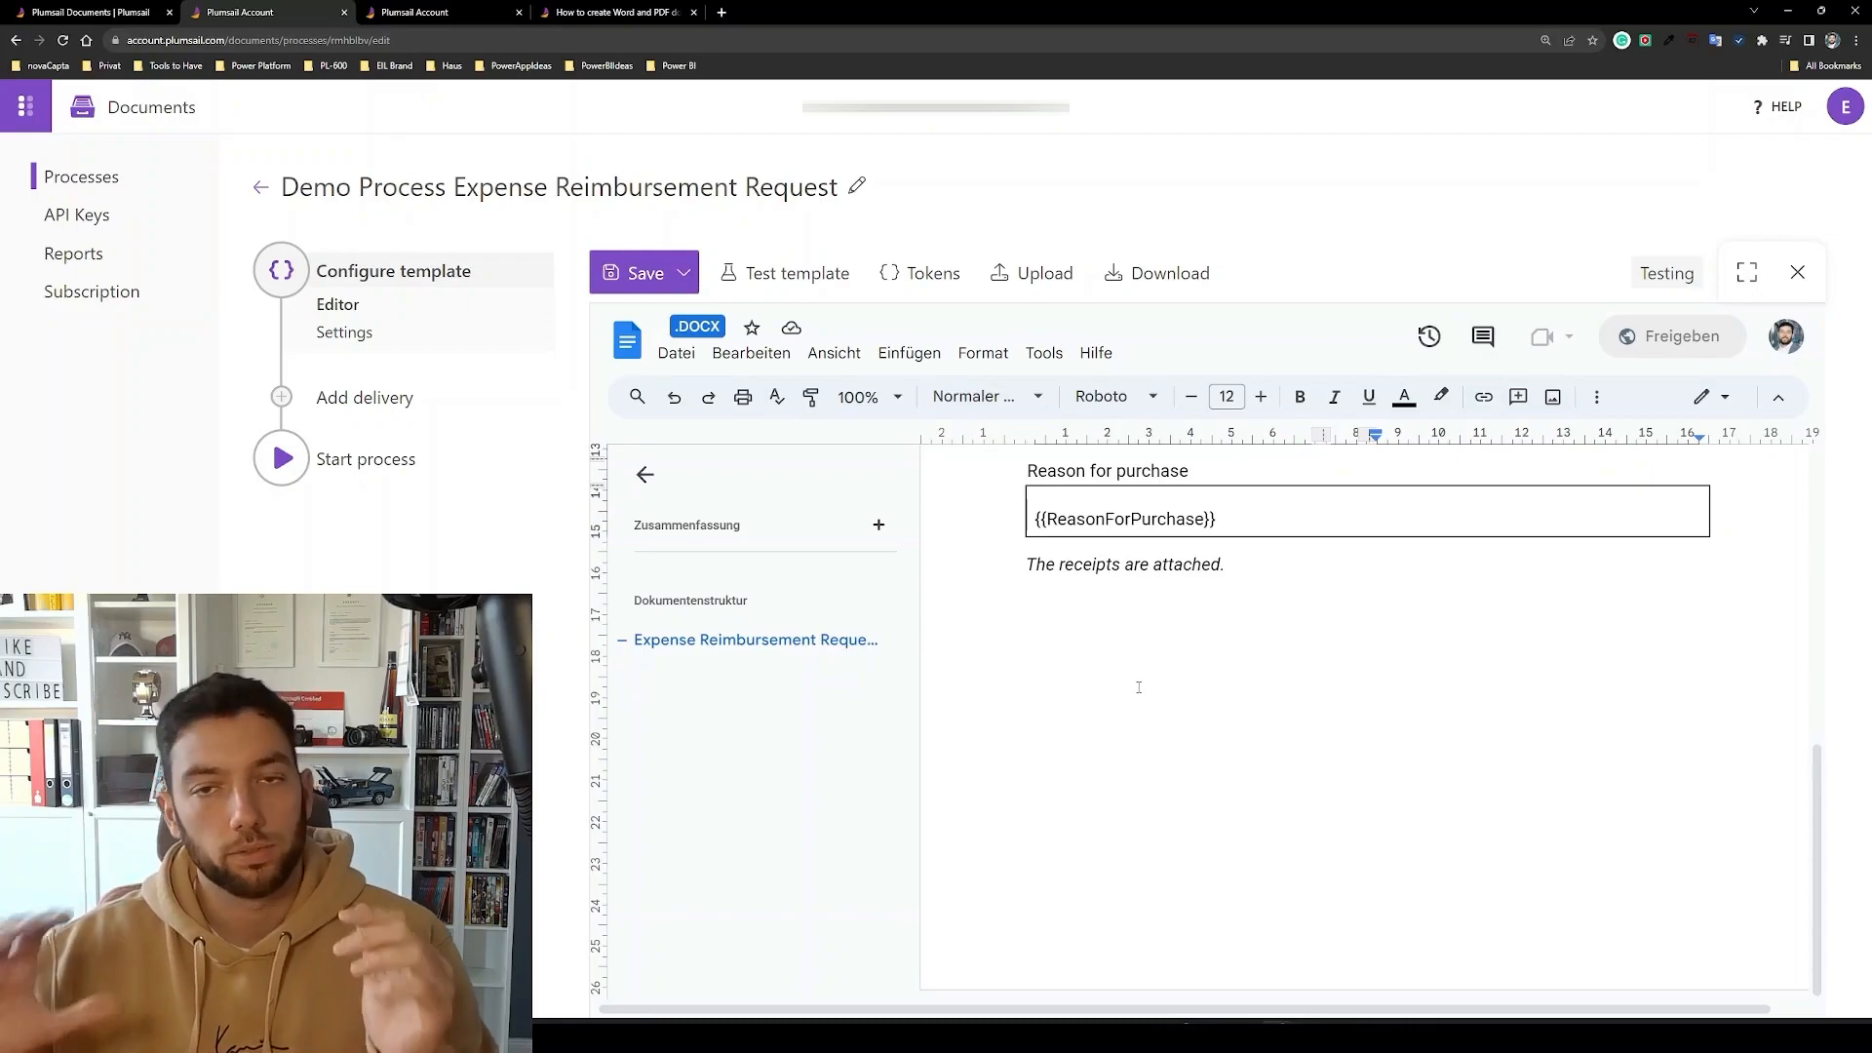
left_click(918, 273)
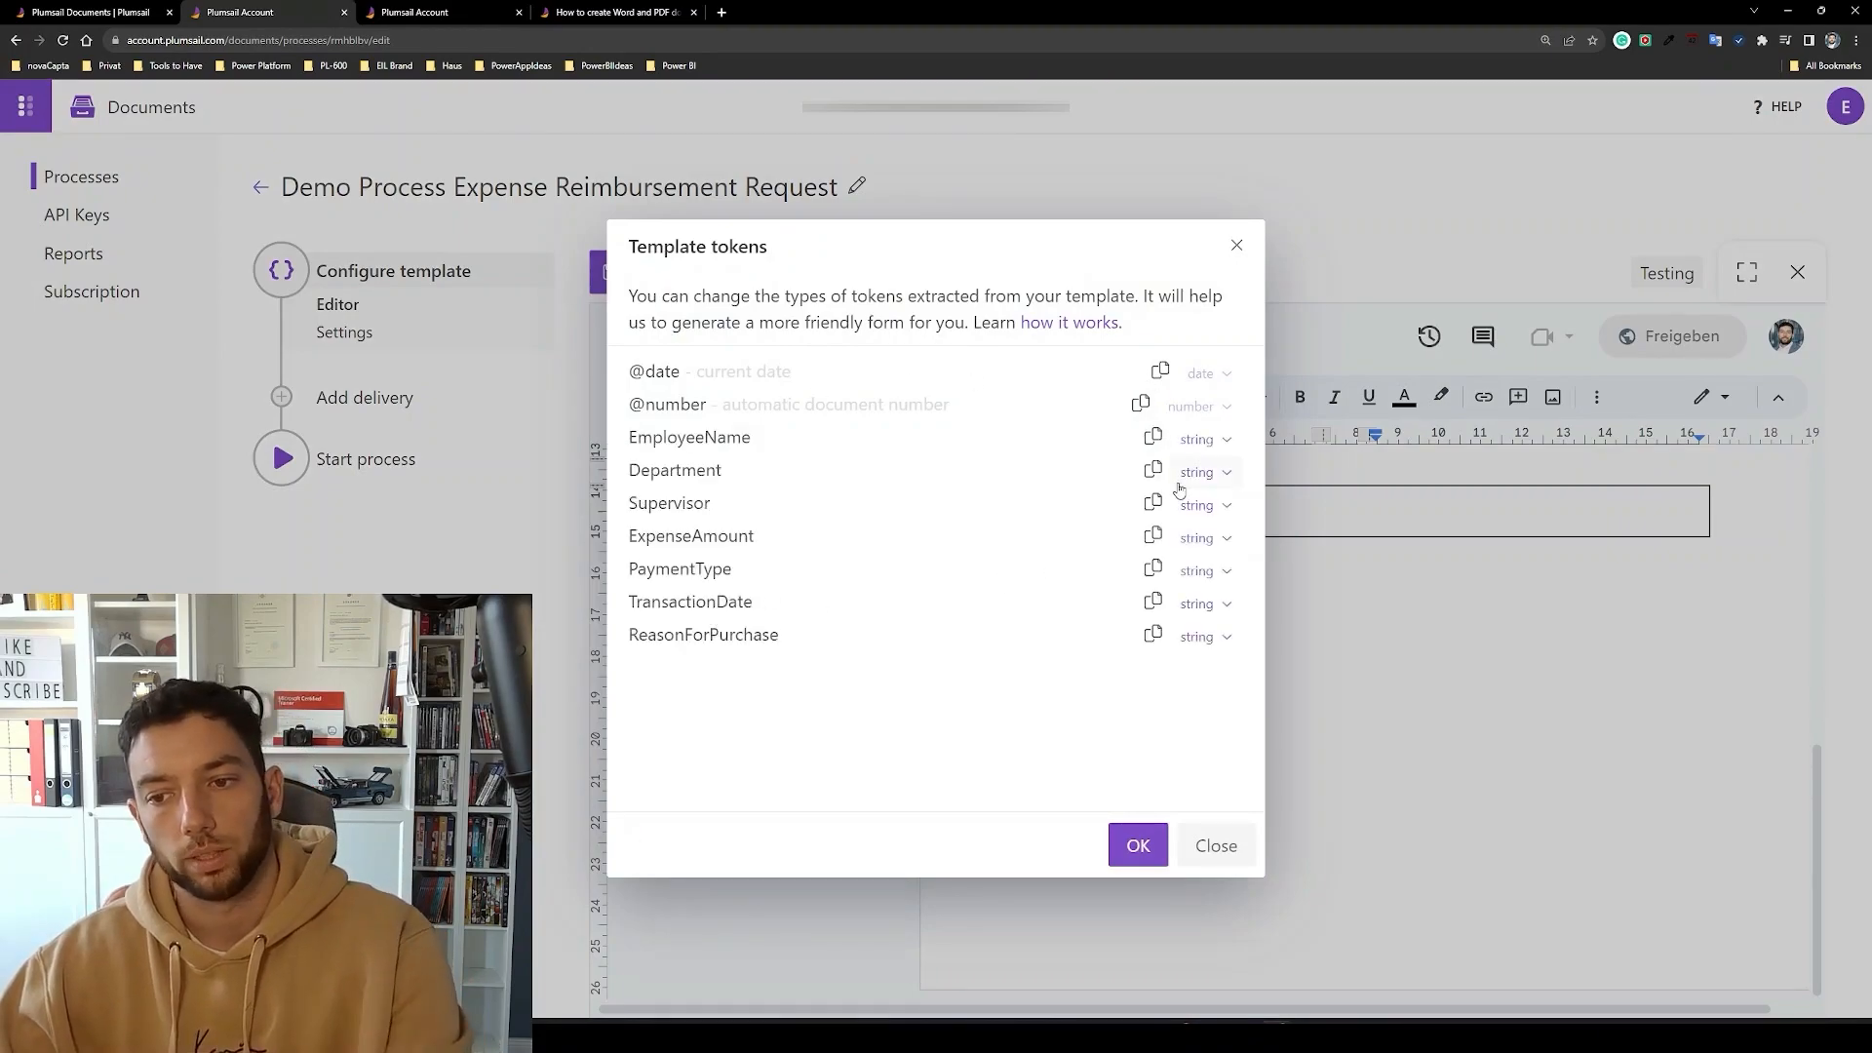
left_click(1230, 476)
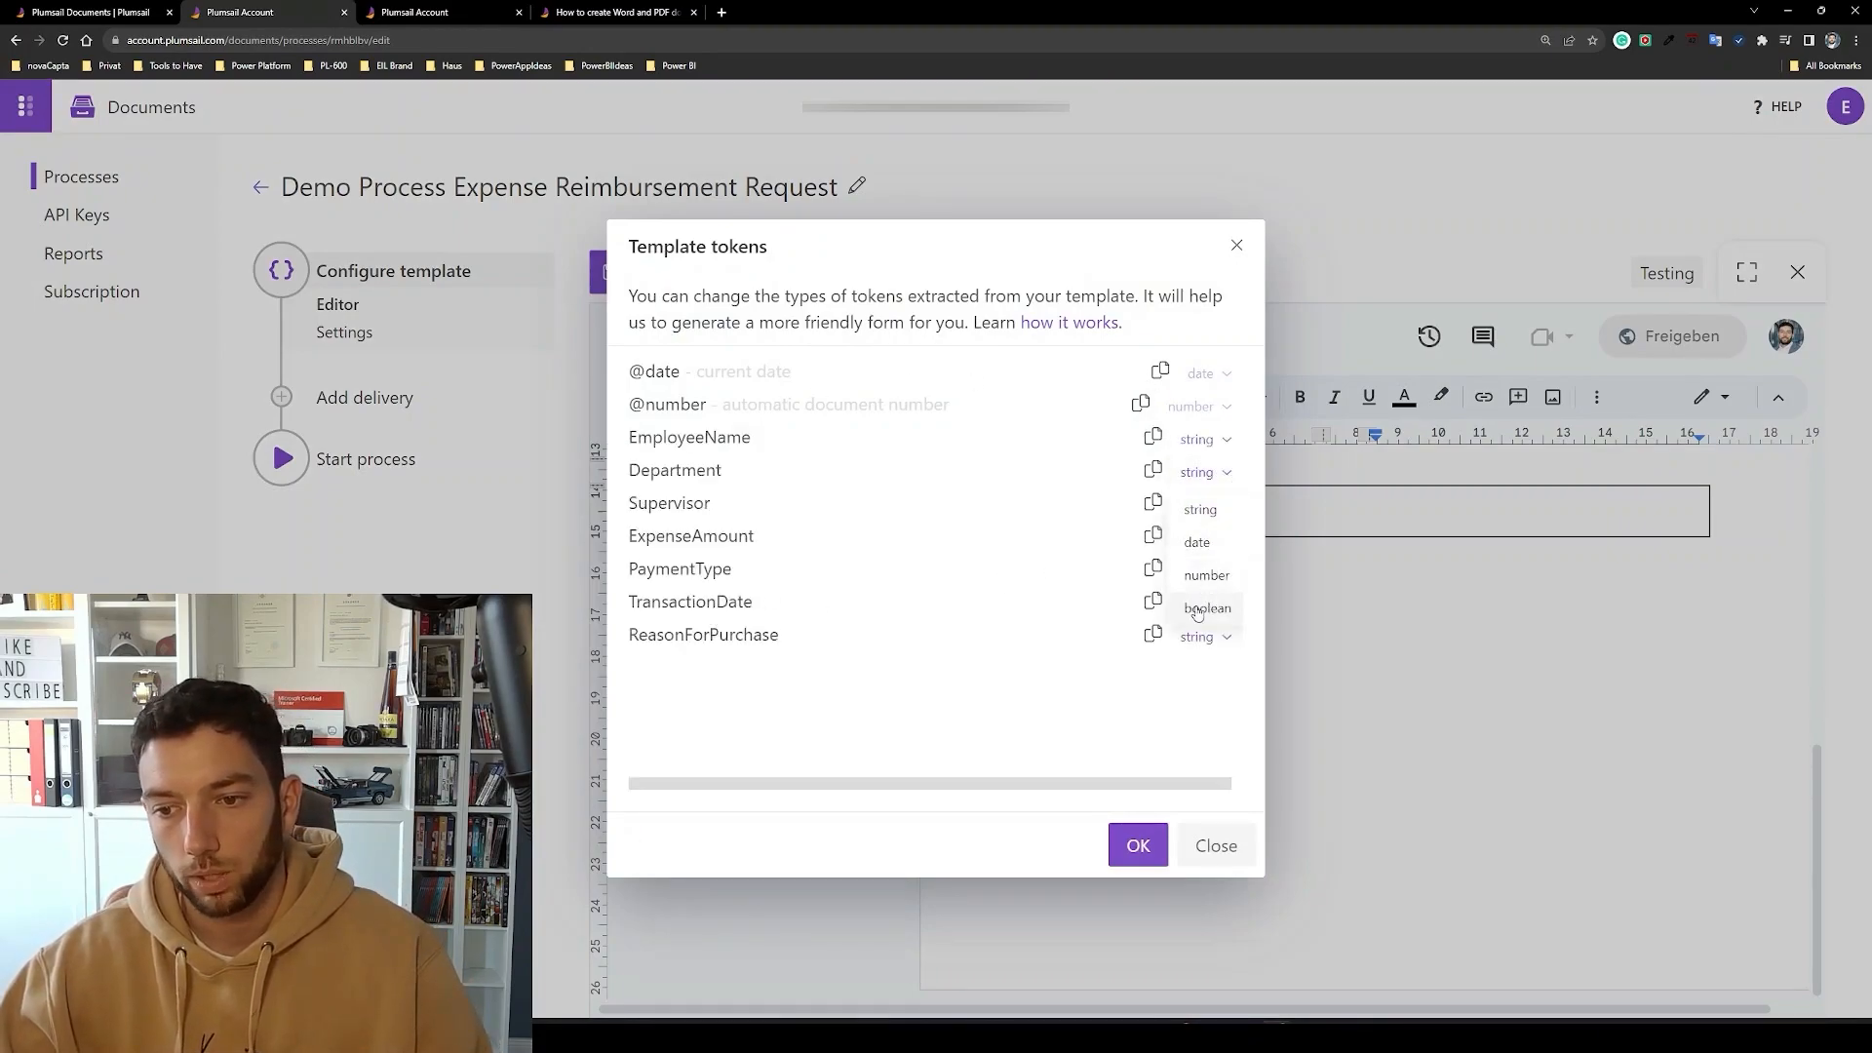
left_click(1129, 700)
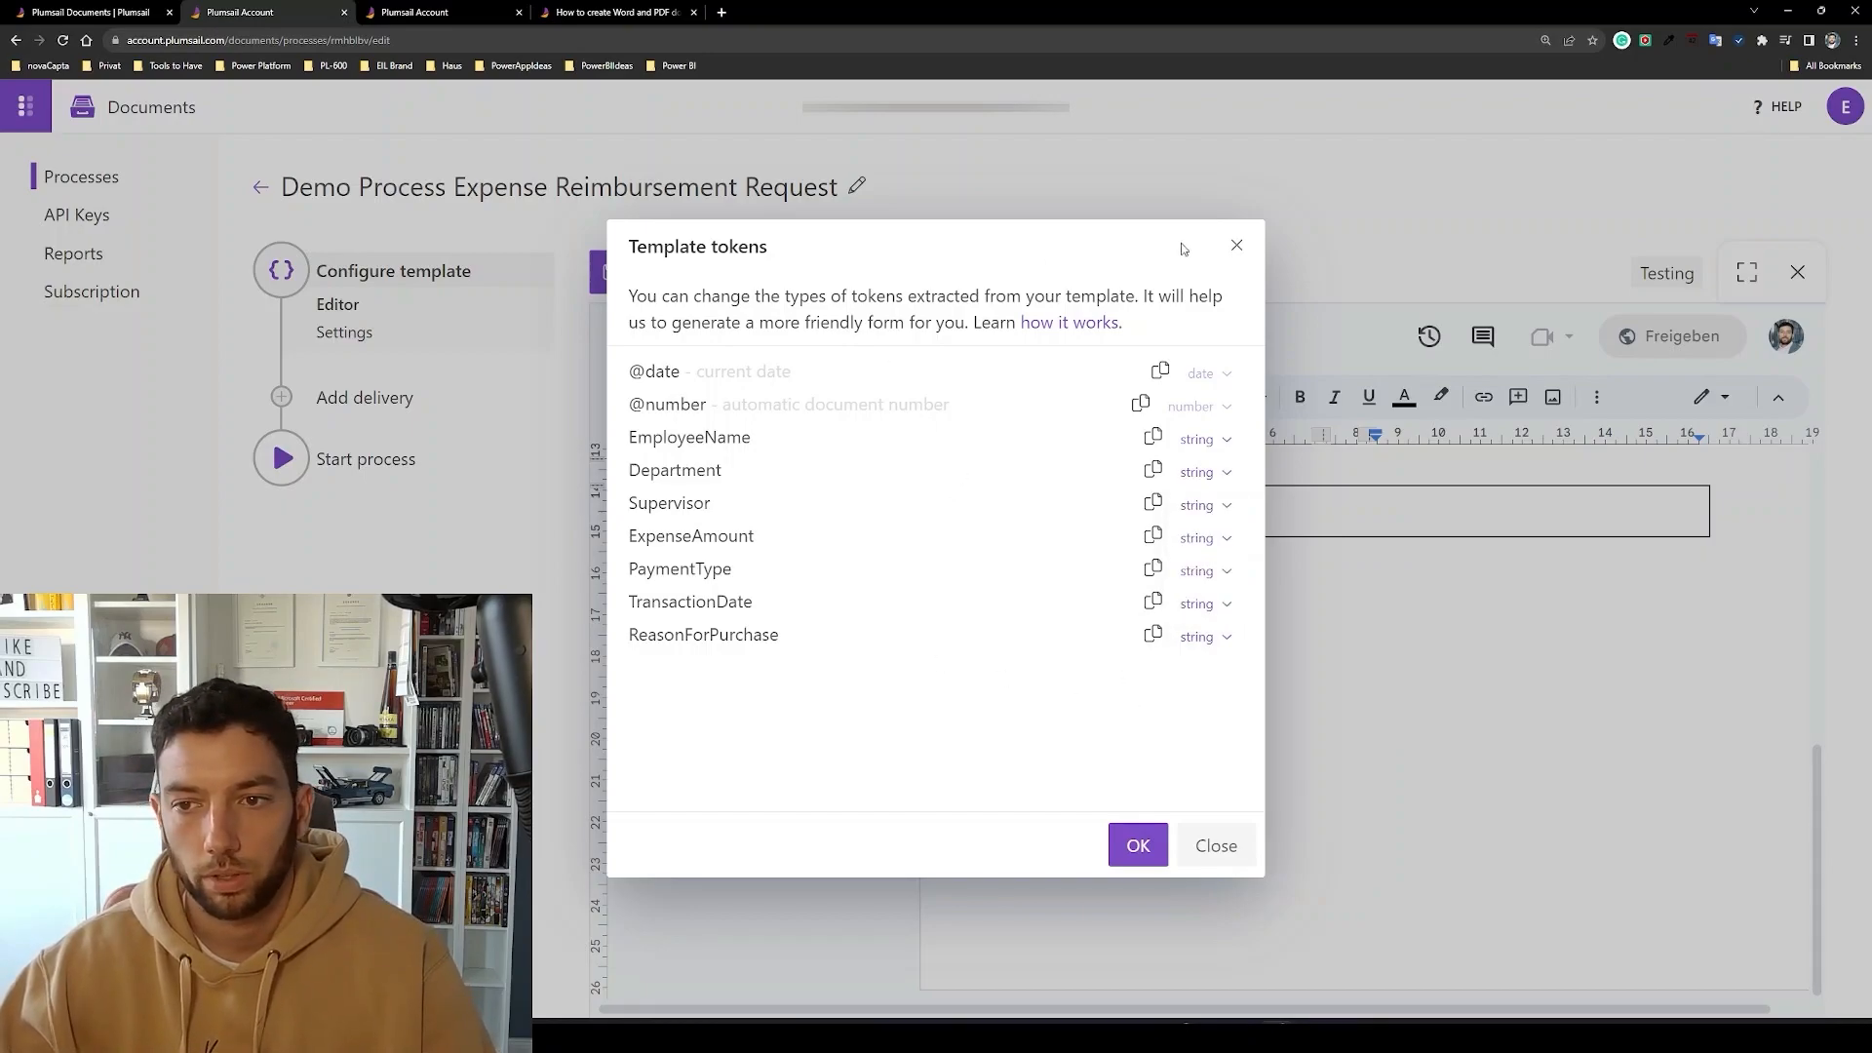
left_click(1236, 246)
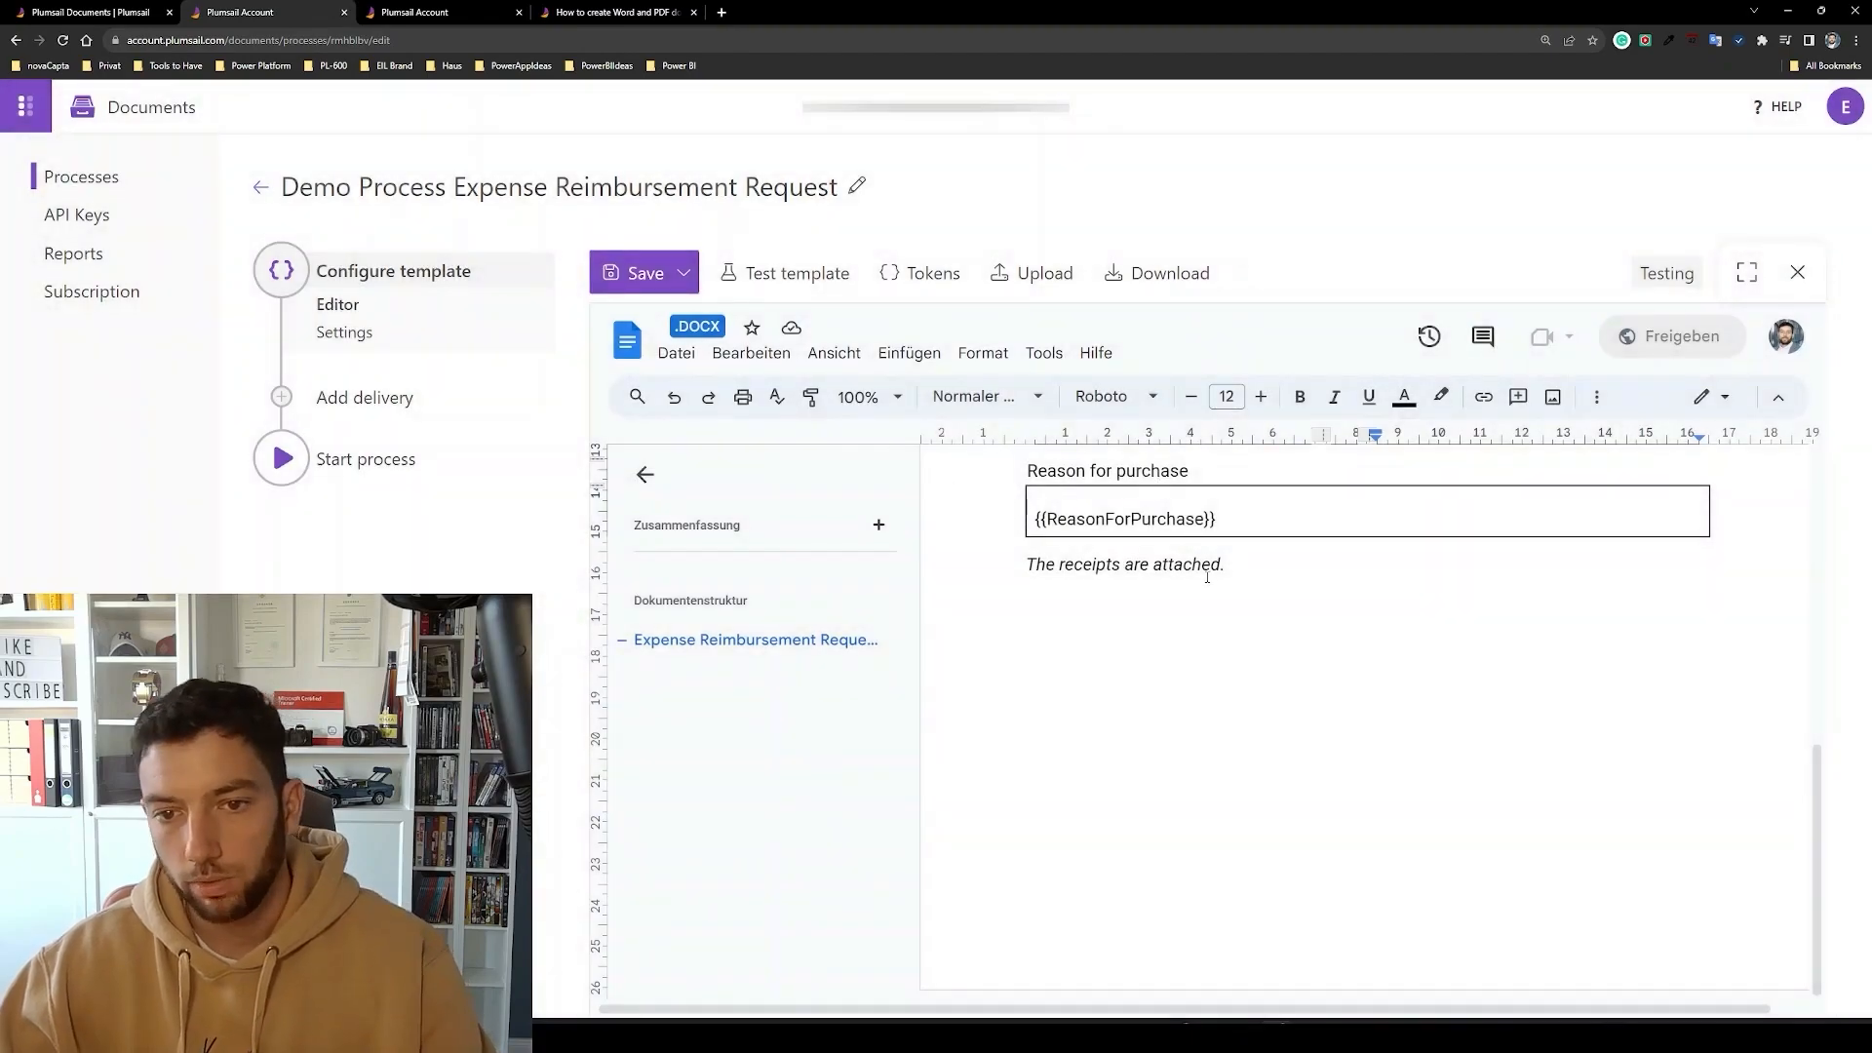
Save the edited expense template and open its settings.
scroll(1208, 565, "up", 3)
scroll(1425, 583, "up", 1)
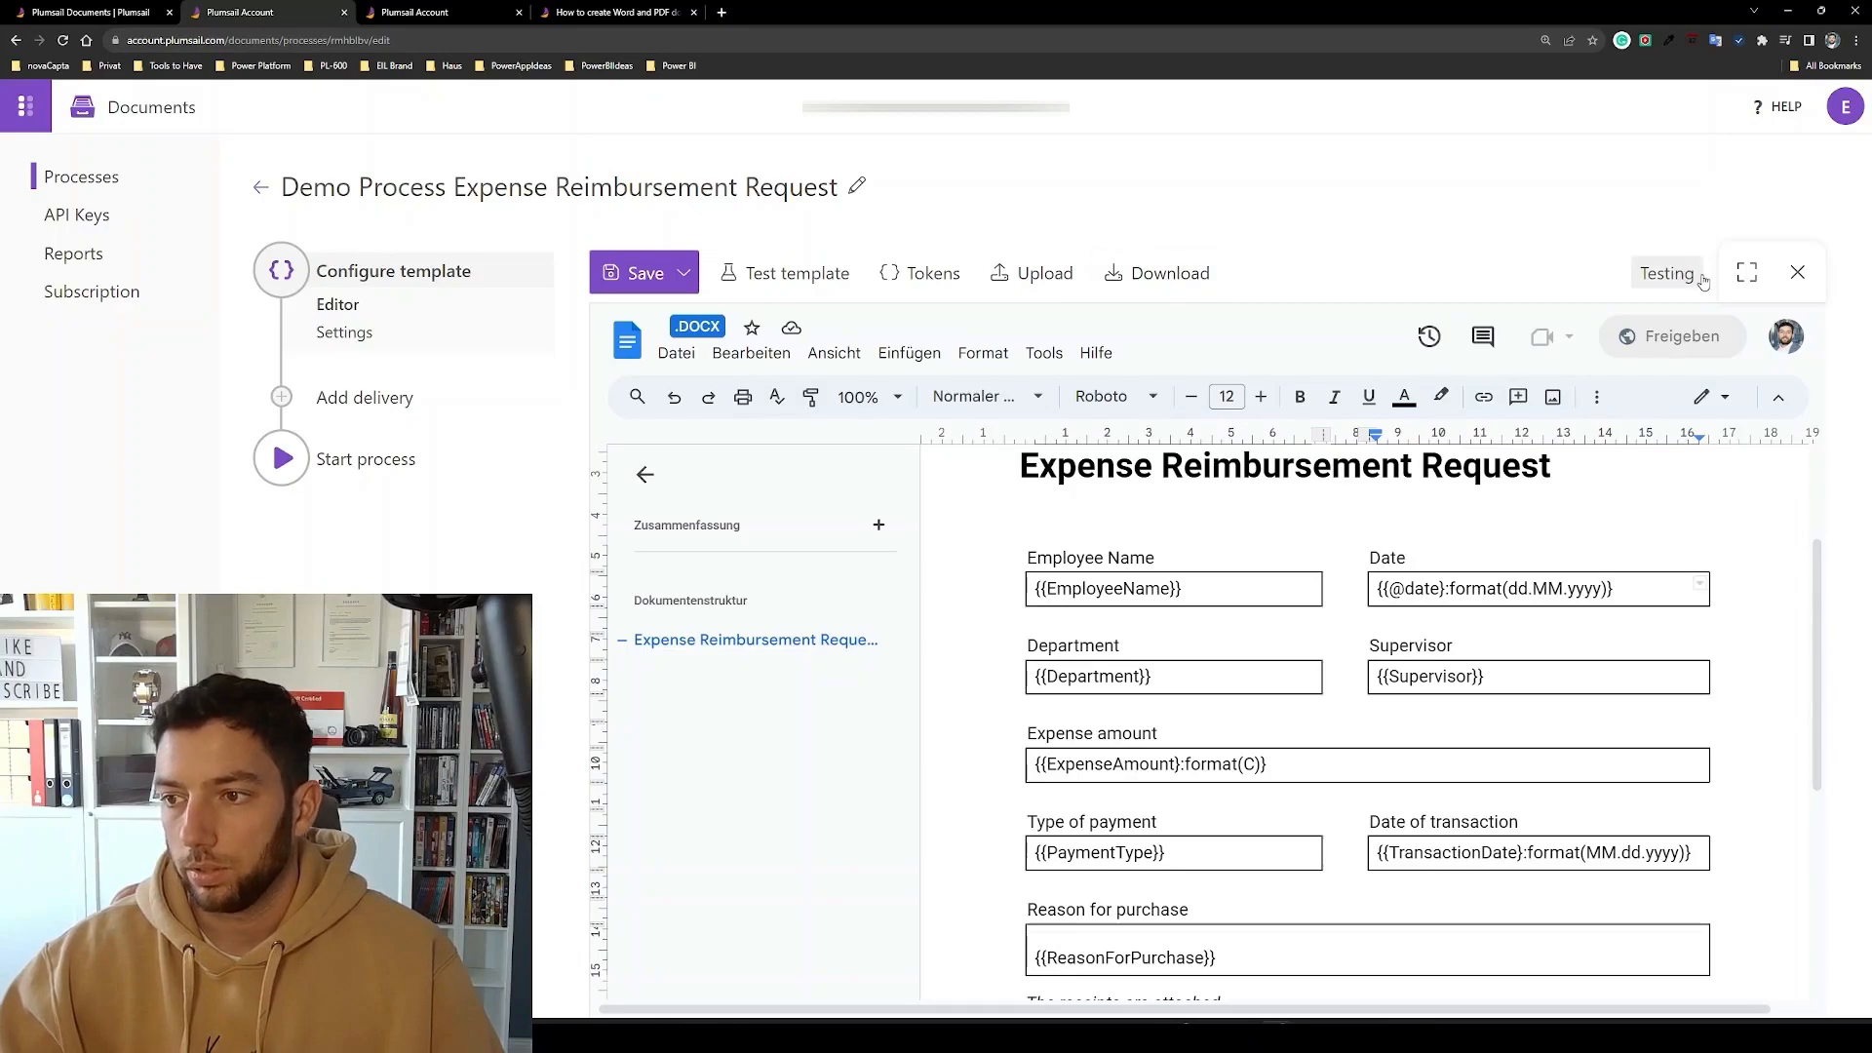
left_click(1749, 278)
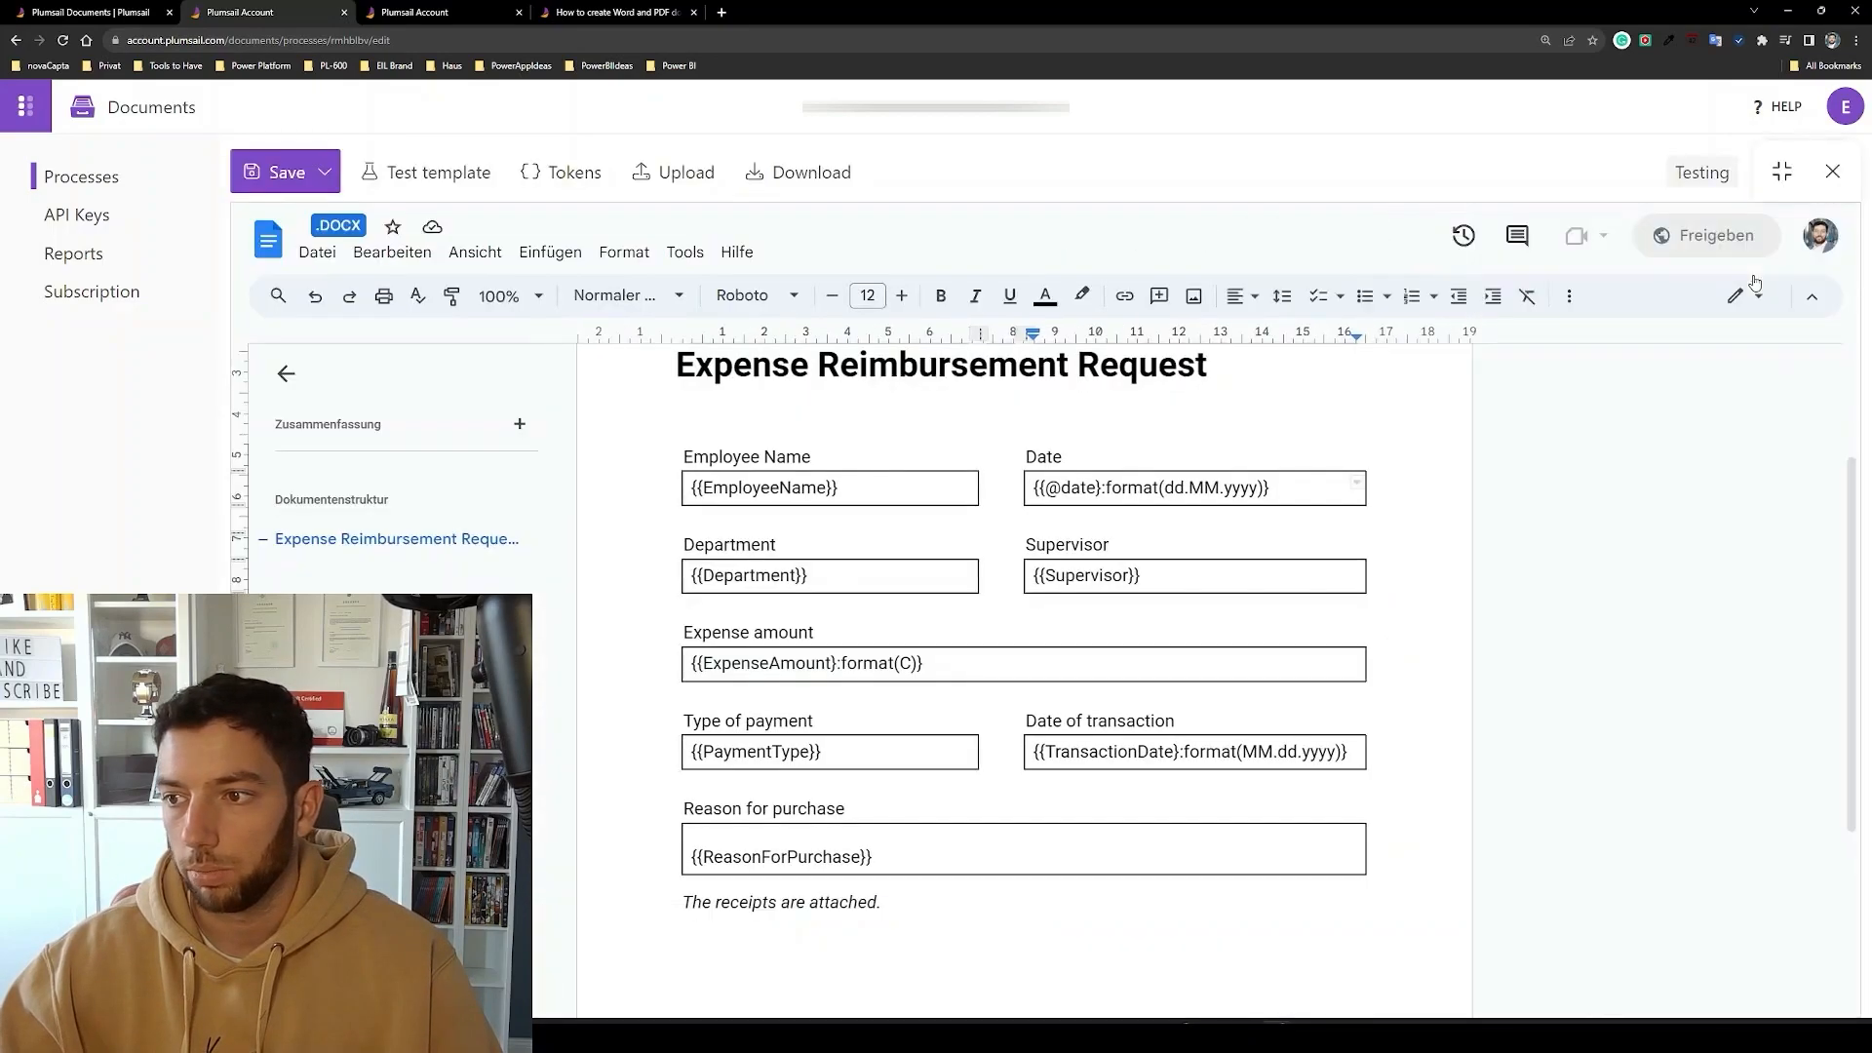
left_click(1762, 186)
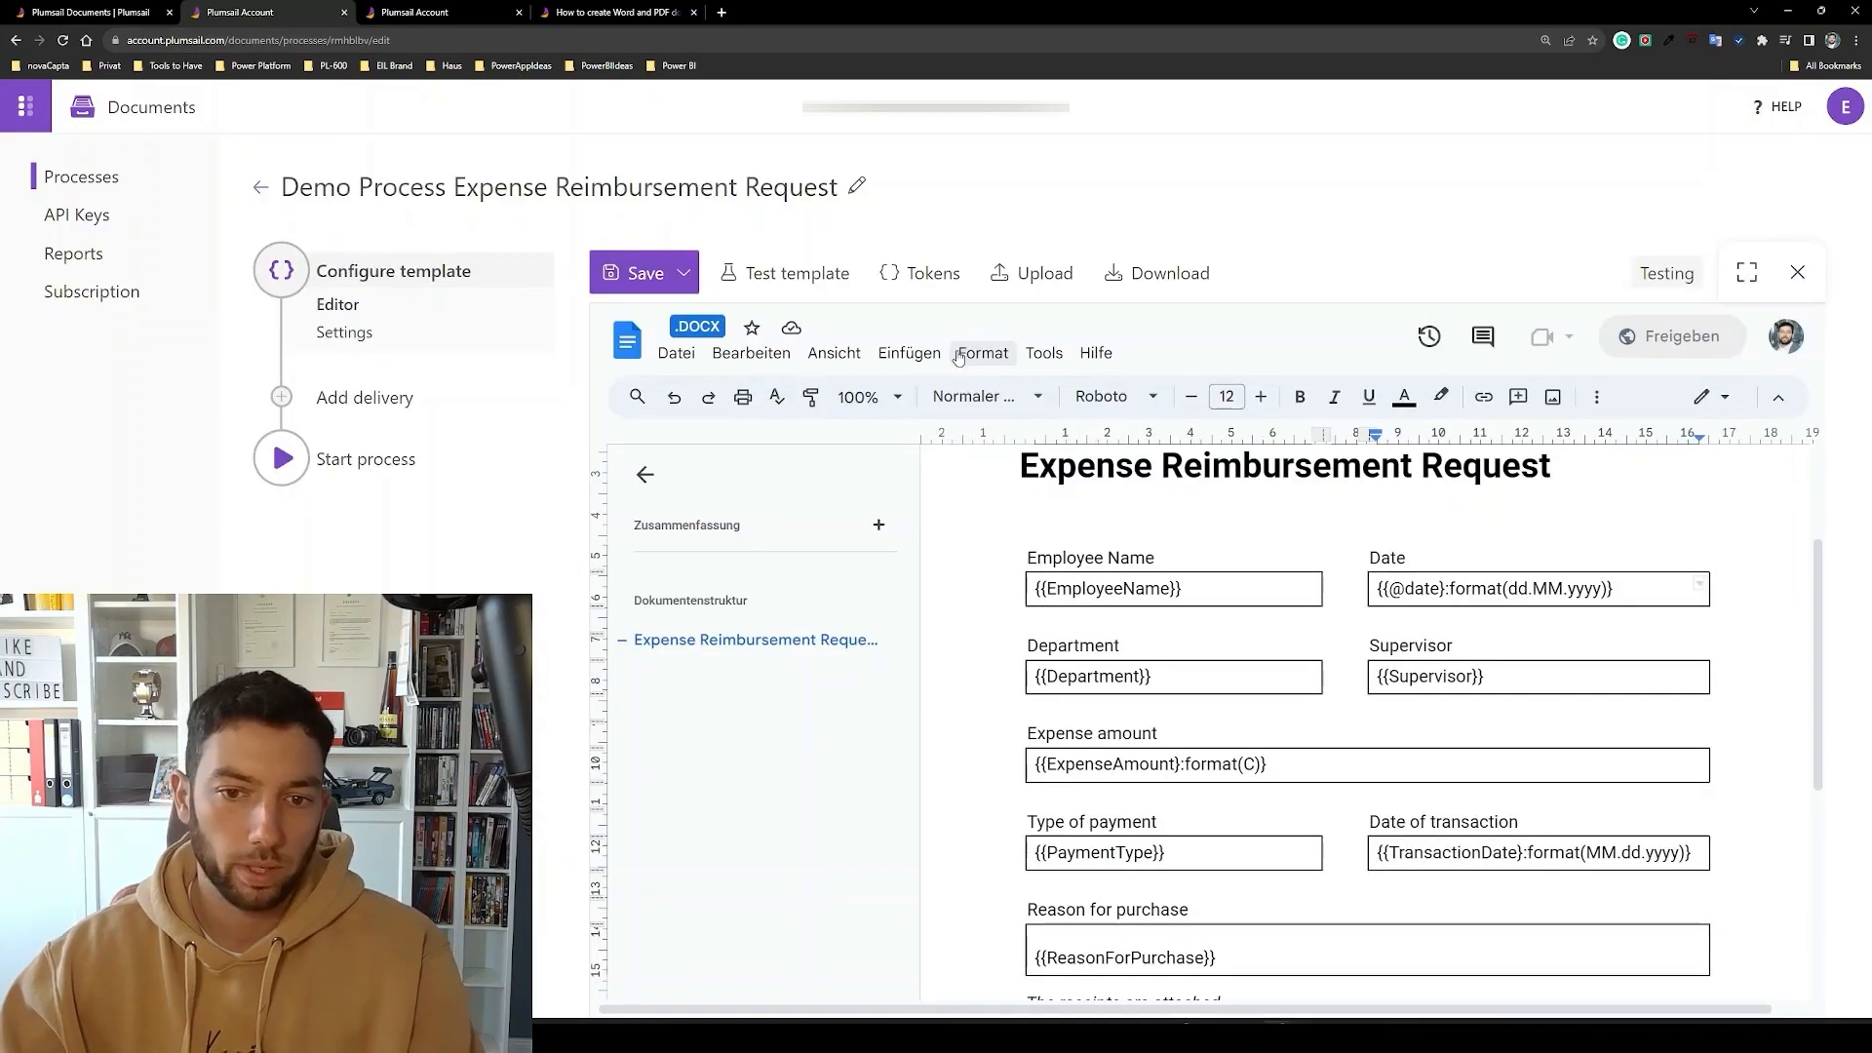
left_click(640, 273)
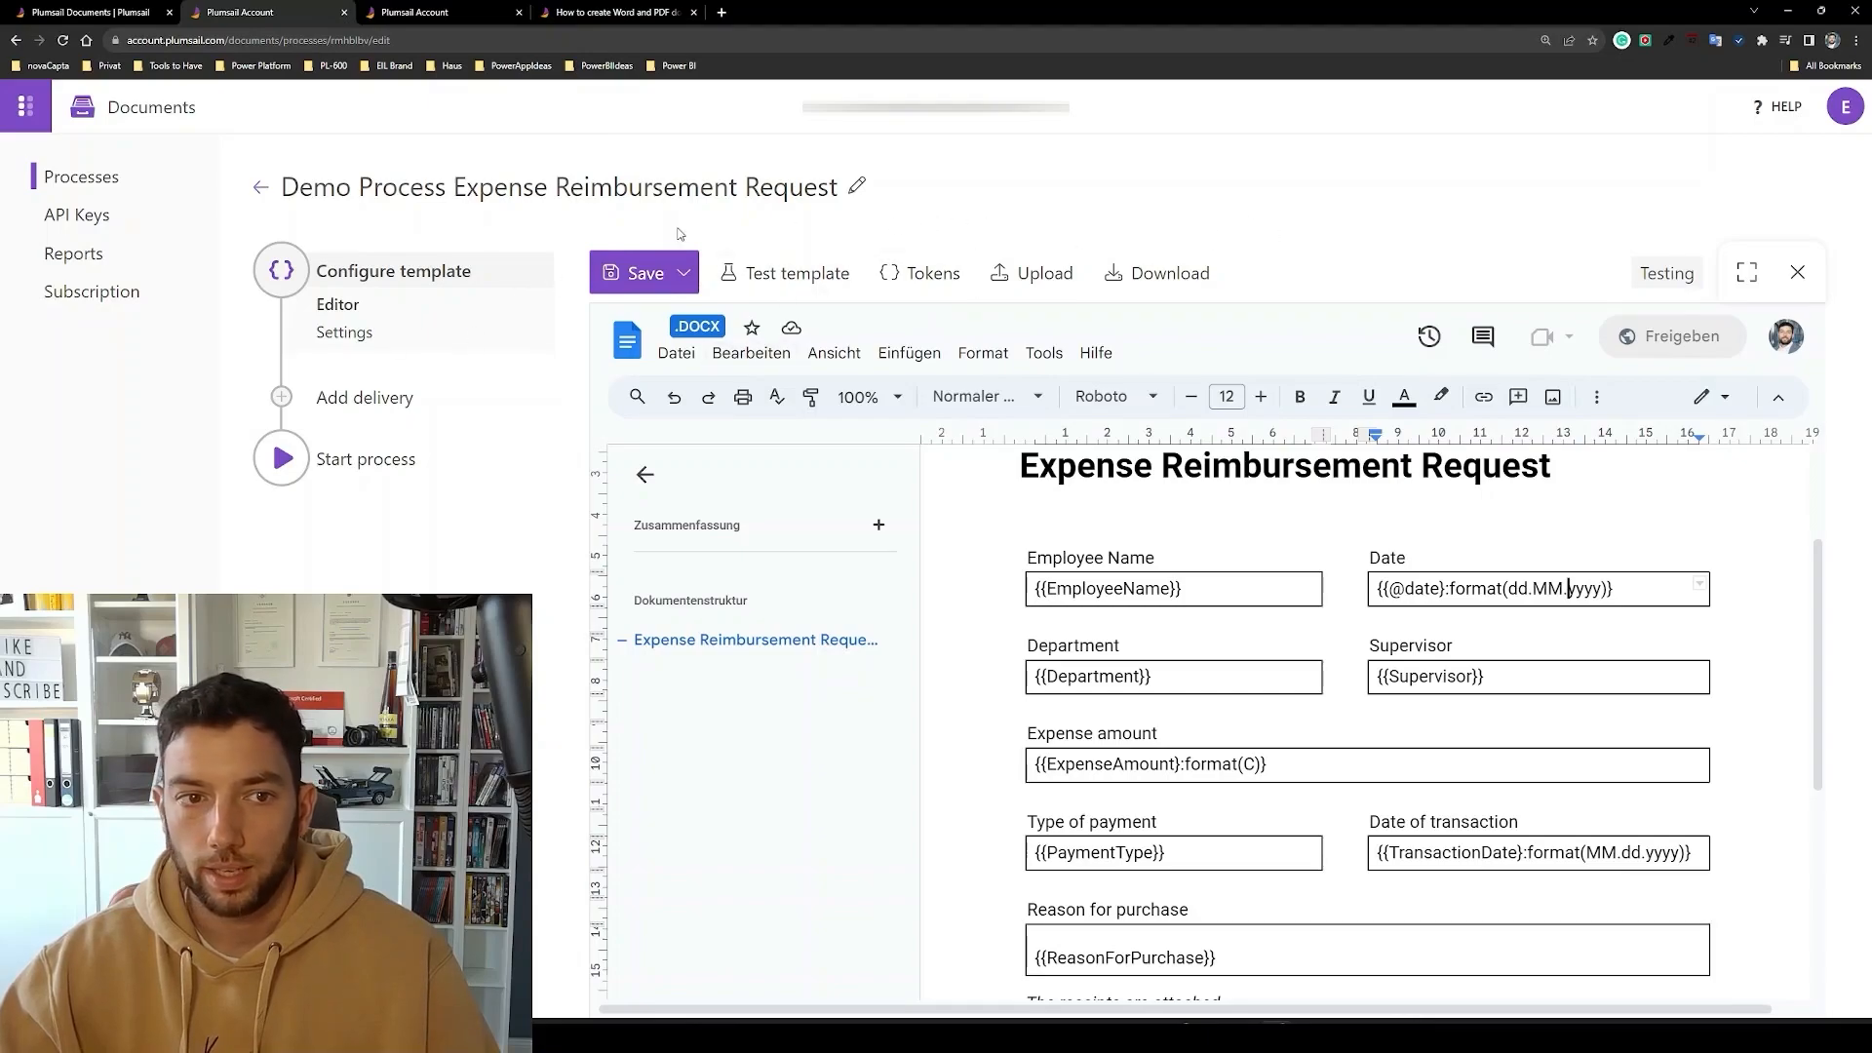
left_click(345, 335)
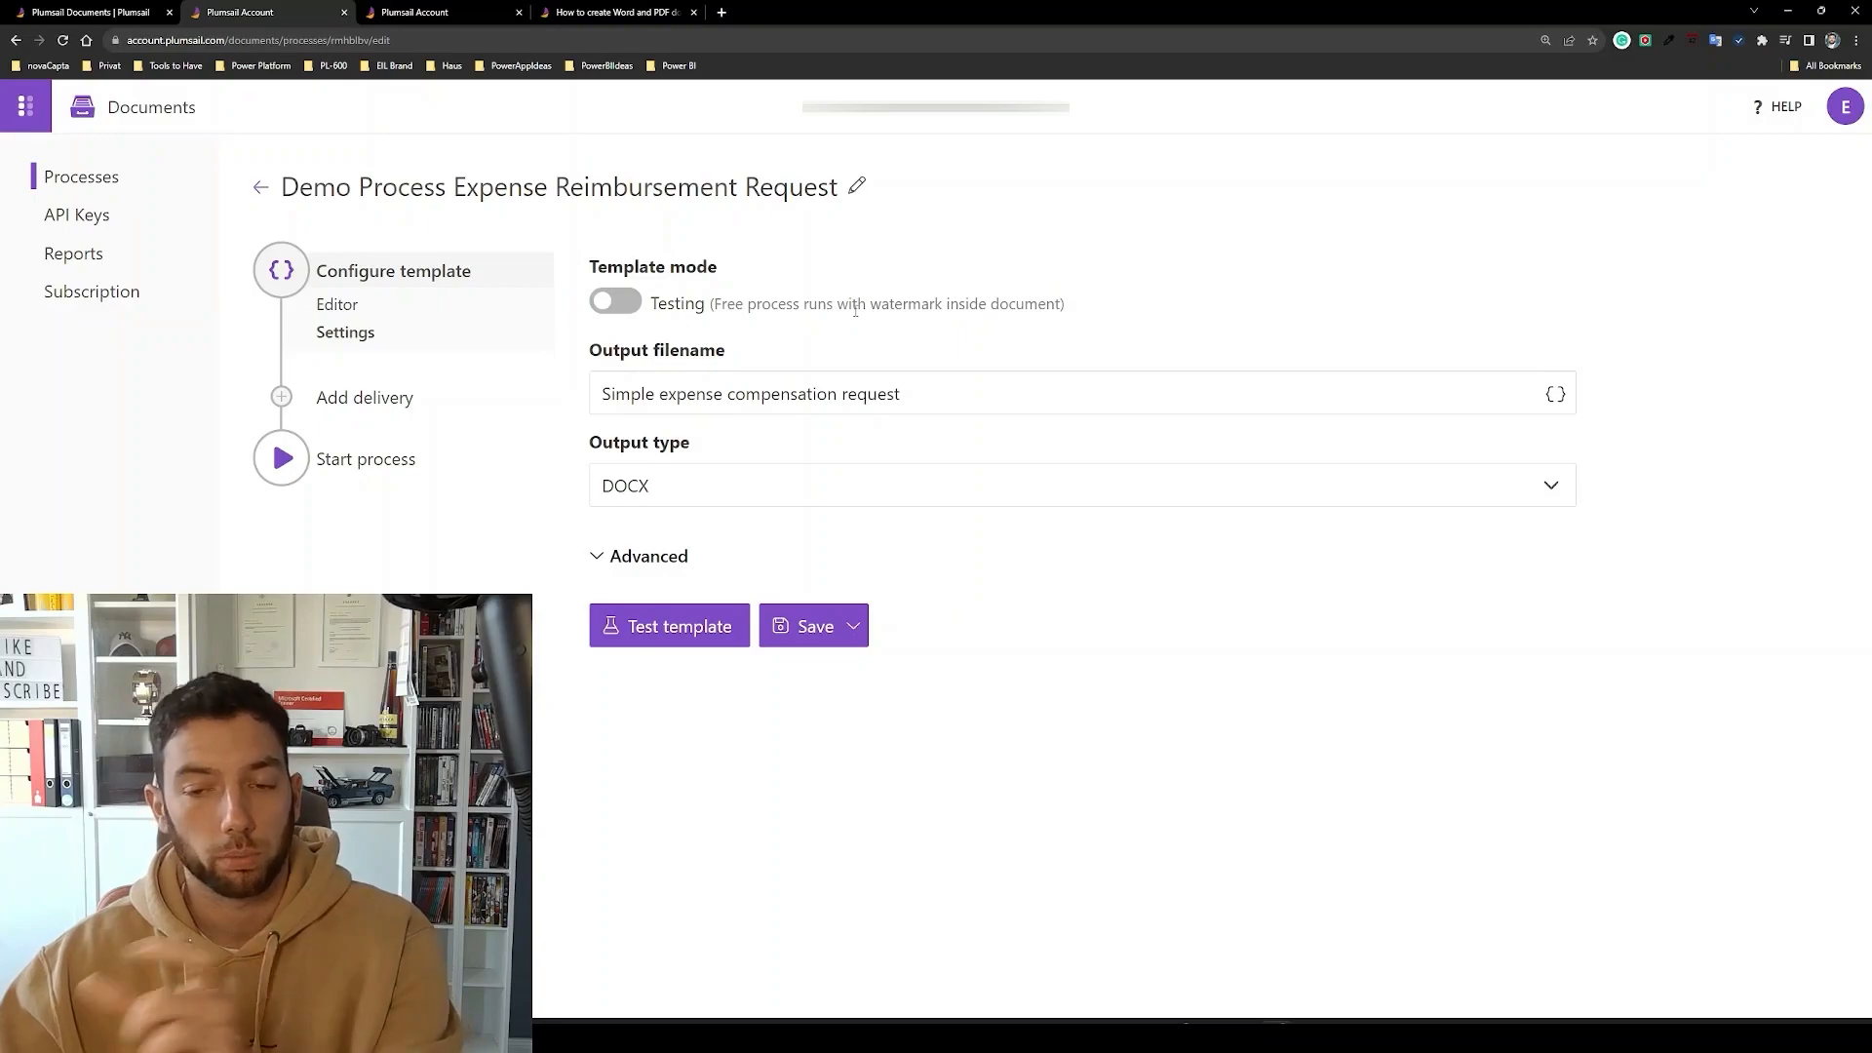
Switch the template mode to Production and return it to Testing.
left_click(635, 303)
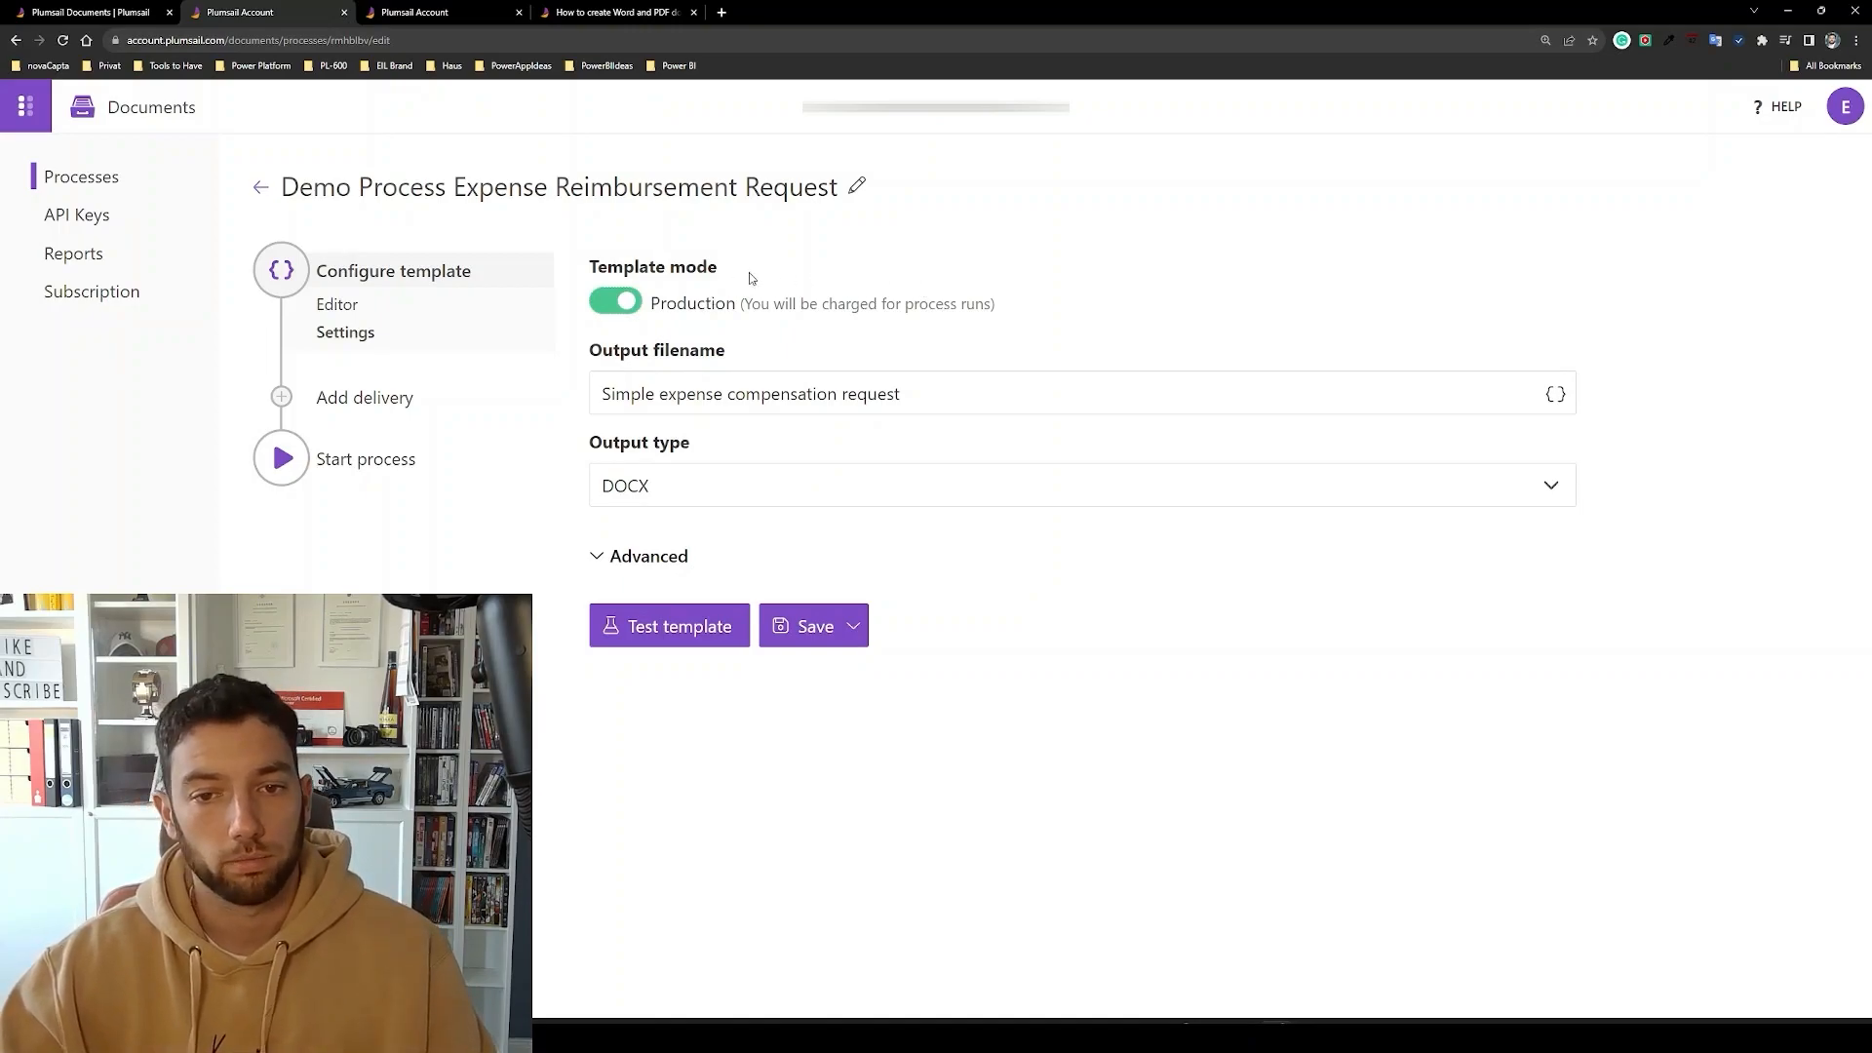
left_click(640, 313)
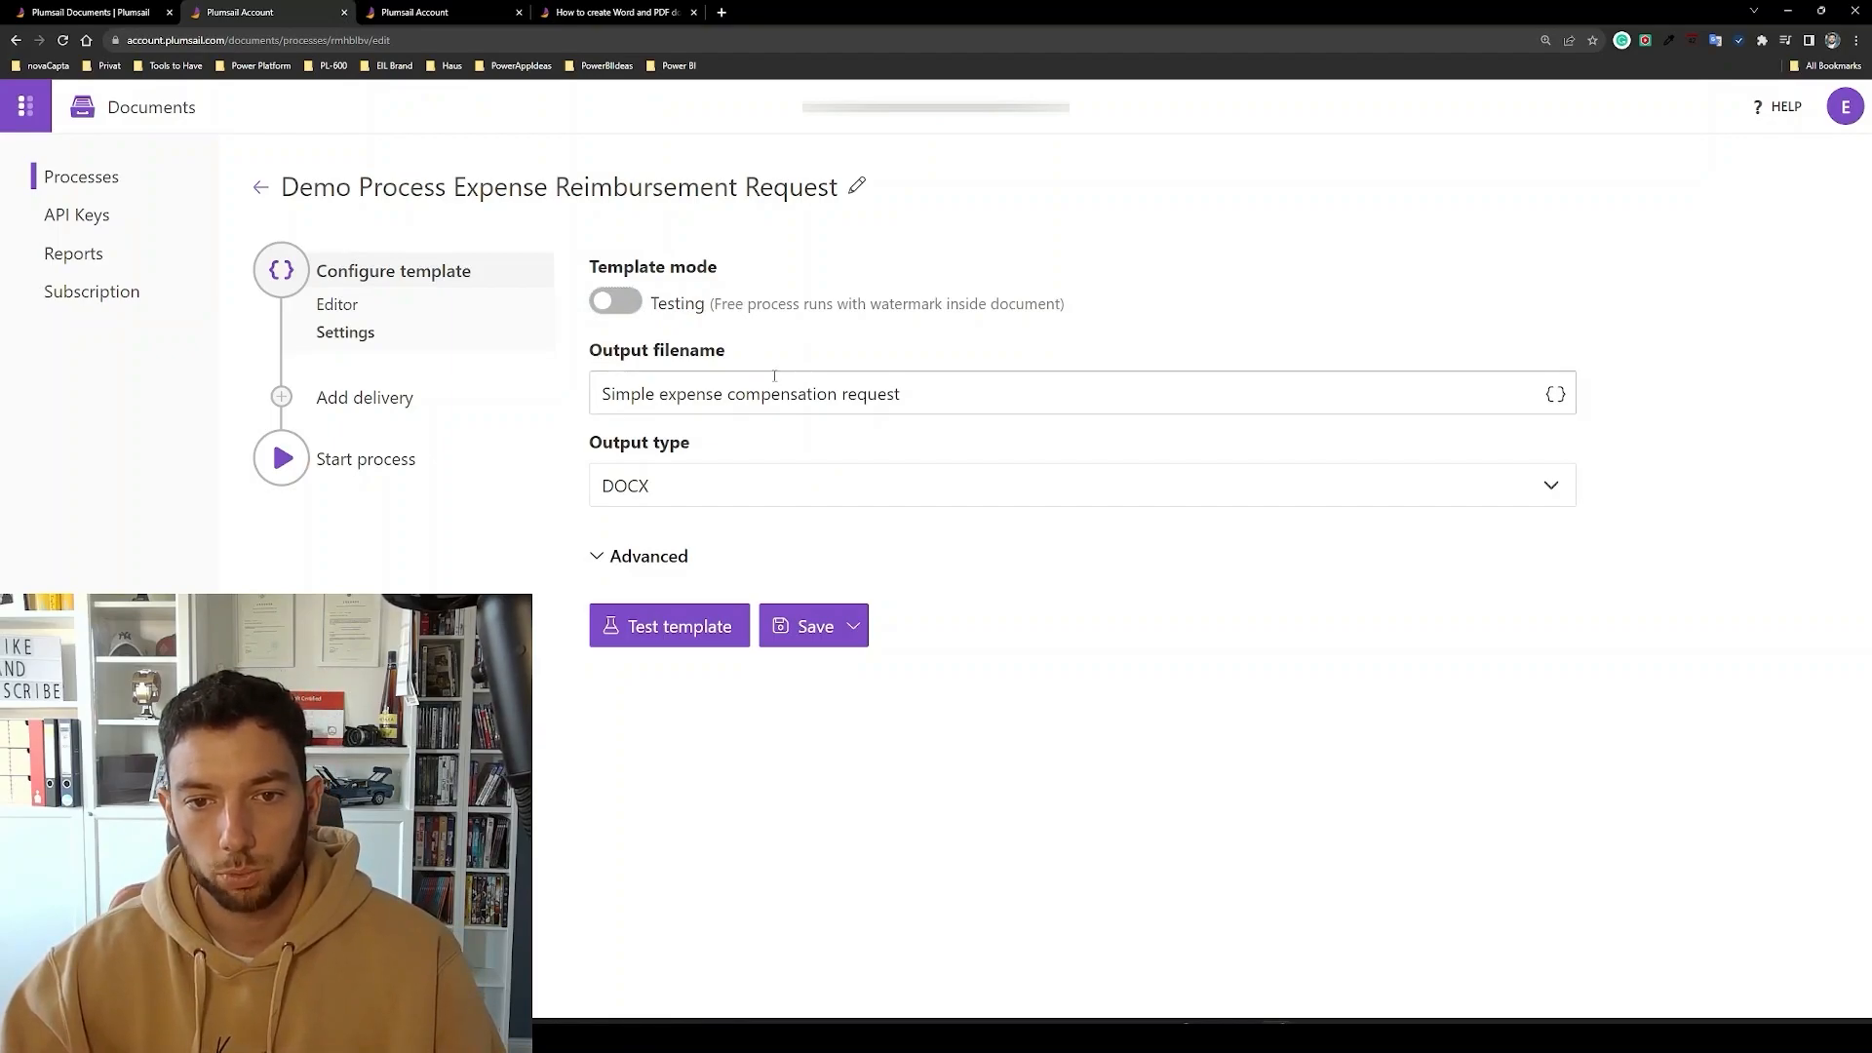
Examine the output filename and the template tokens that can be inserted into it.
left_click(621, 395)
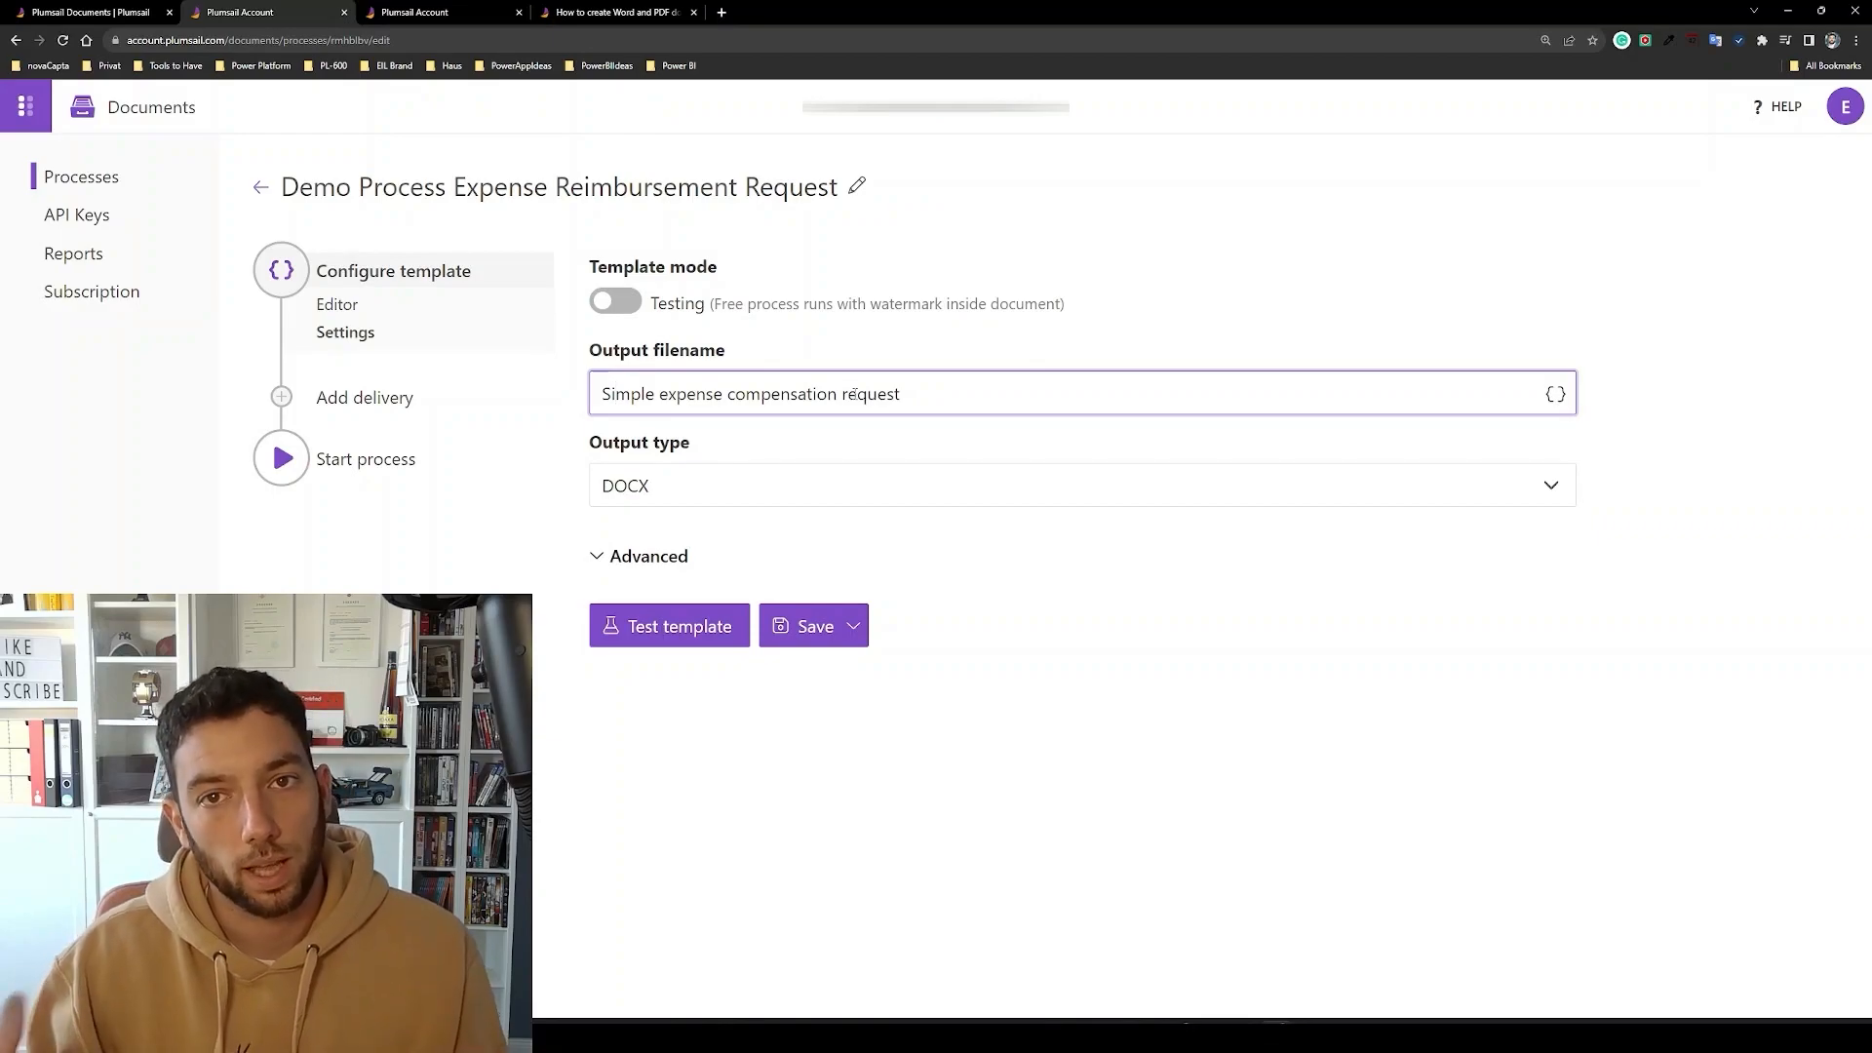
left_click_drag(898, 394, 599, 387)
left_click(939, 390)
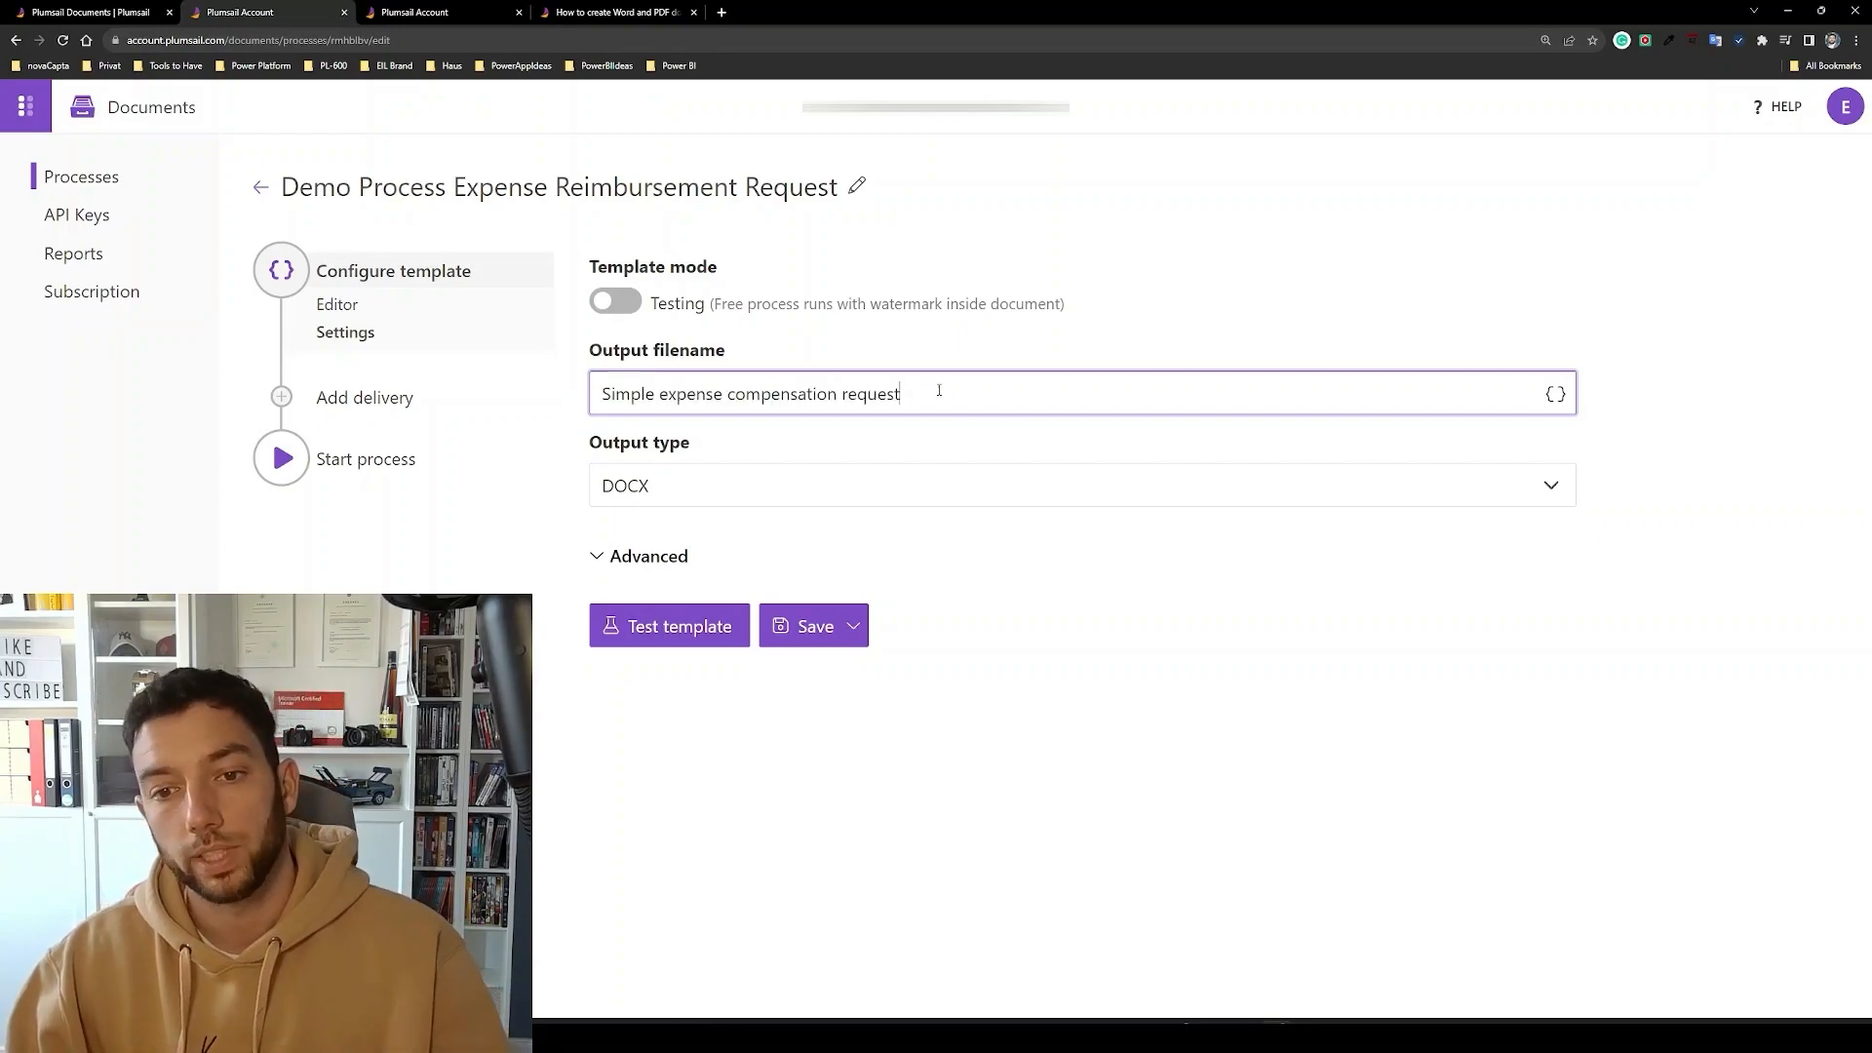
left_click(1555, 393)
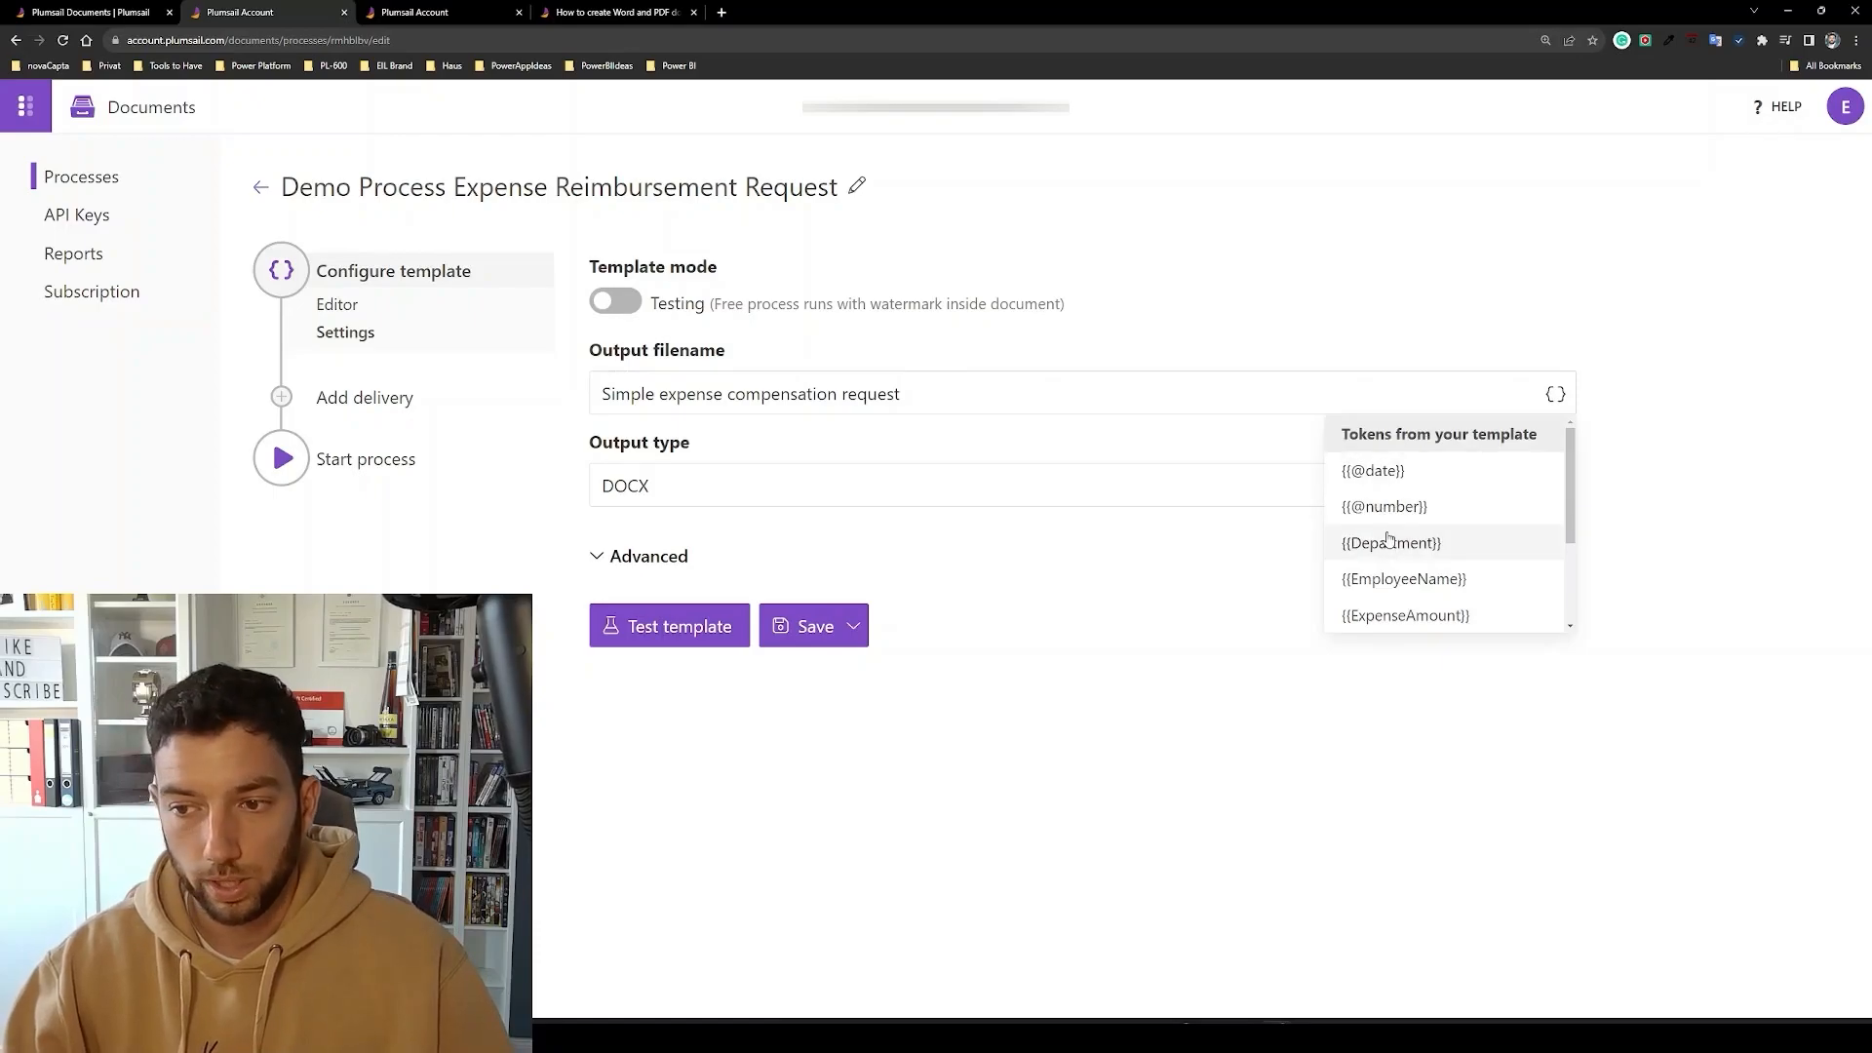
scroll(1404, 543, "down", 2)
scroll(1416, 543, "up", 2)
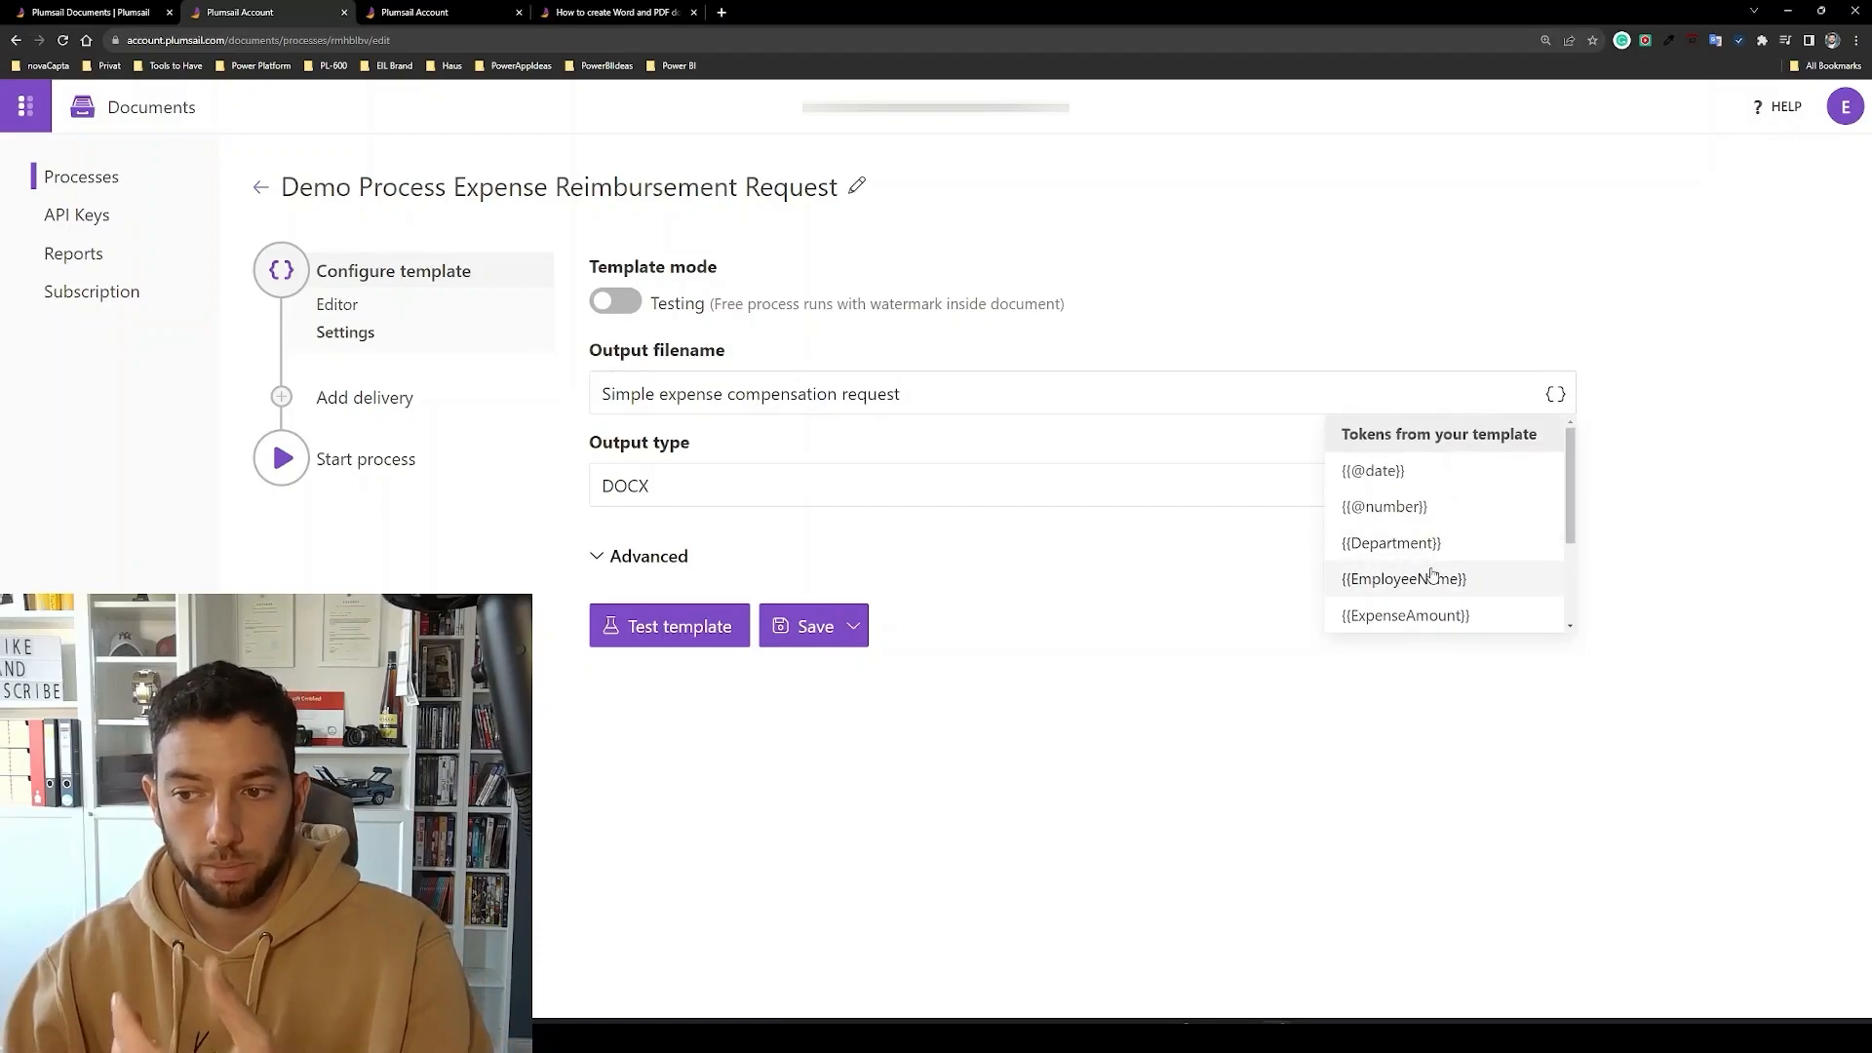
scroll(1423, 551, "down", 2)
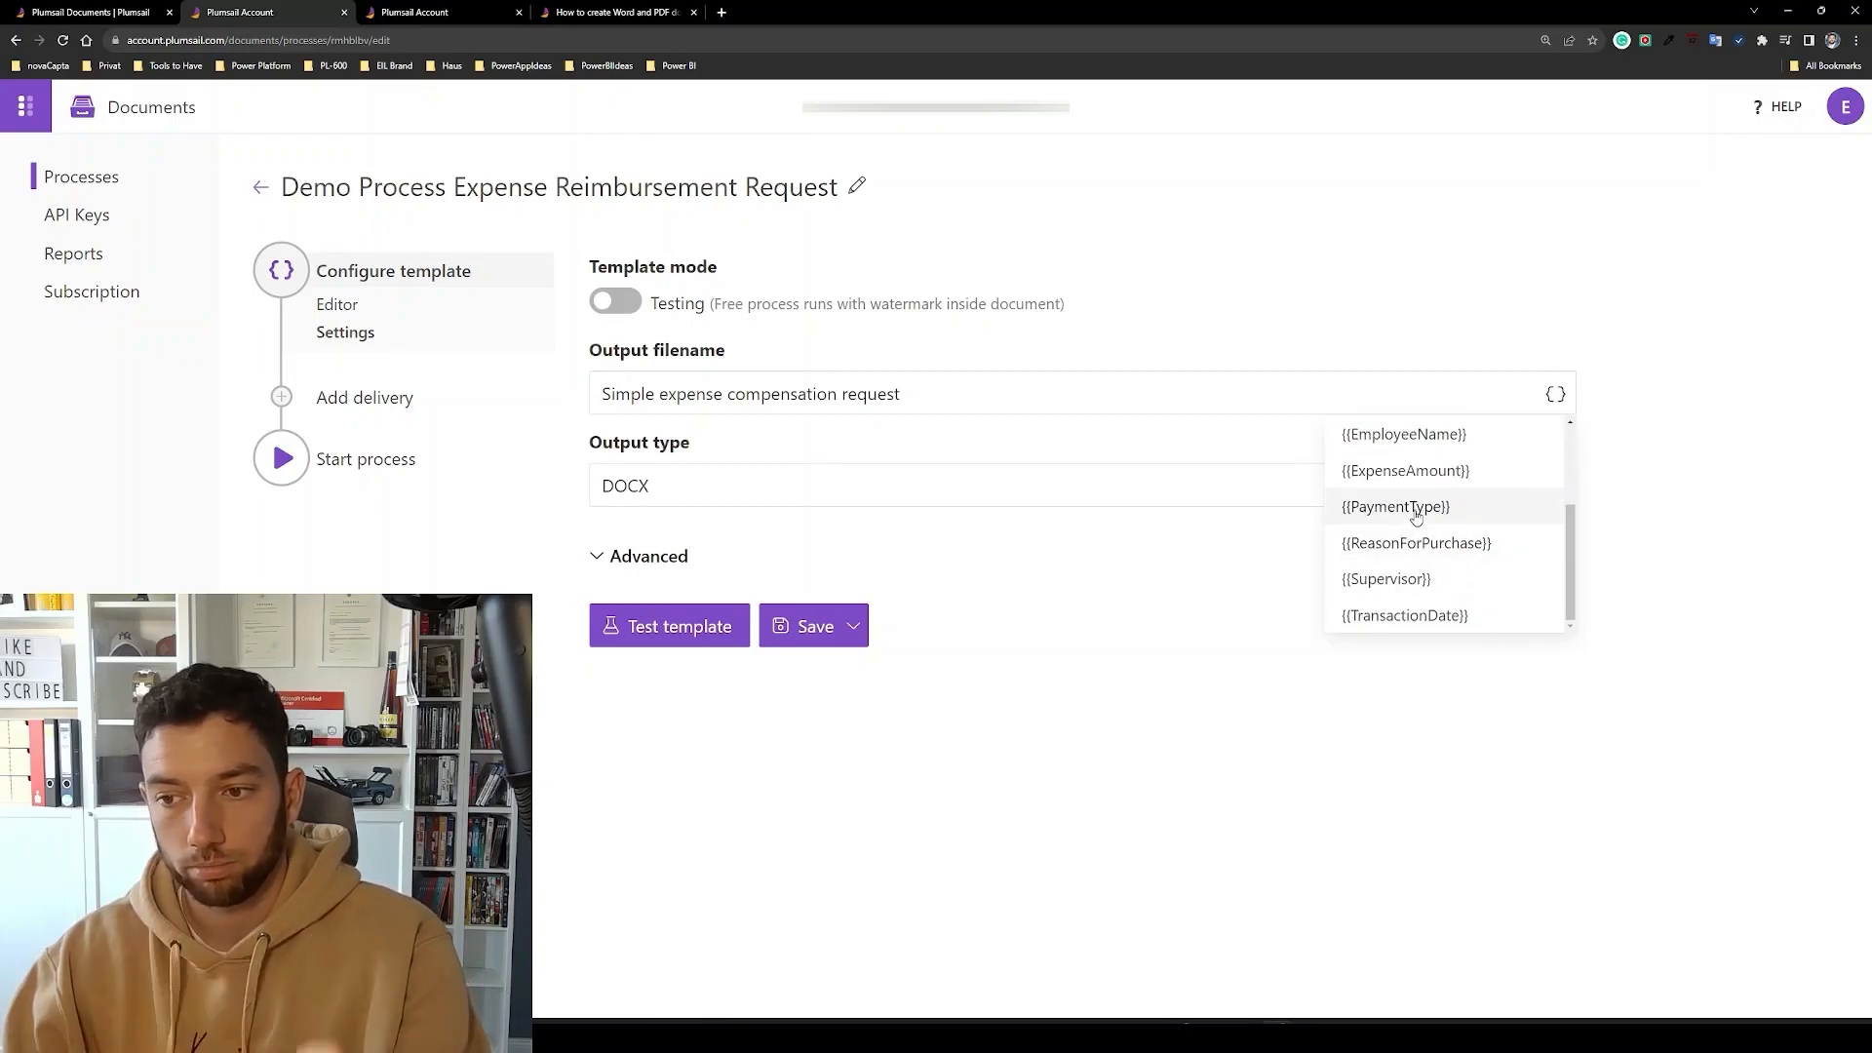
scroll(1416, 514, "up", 1)
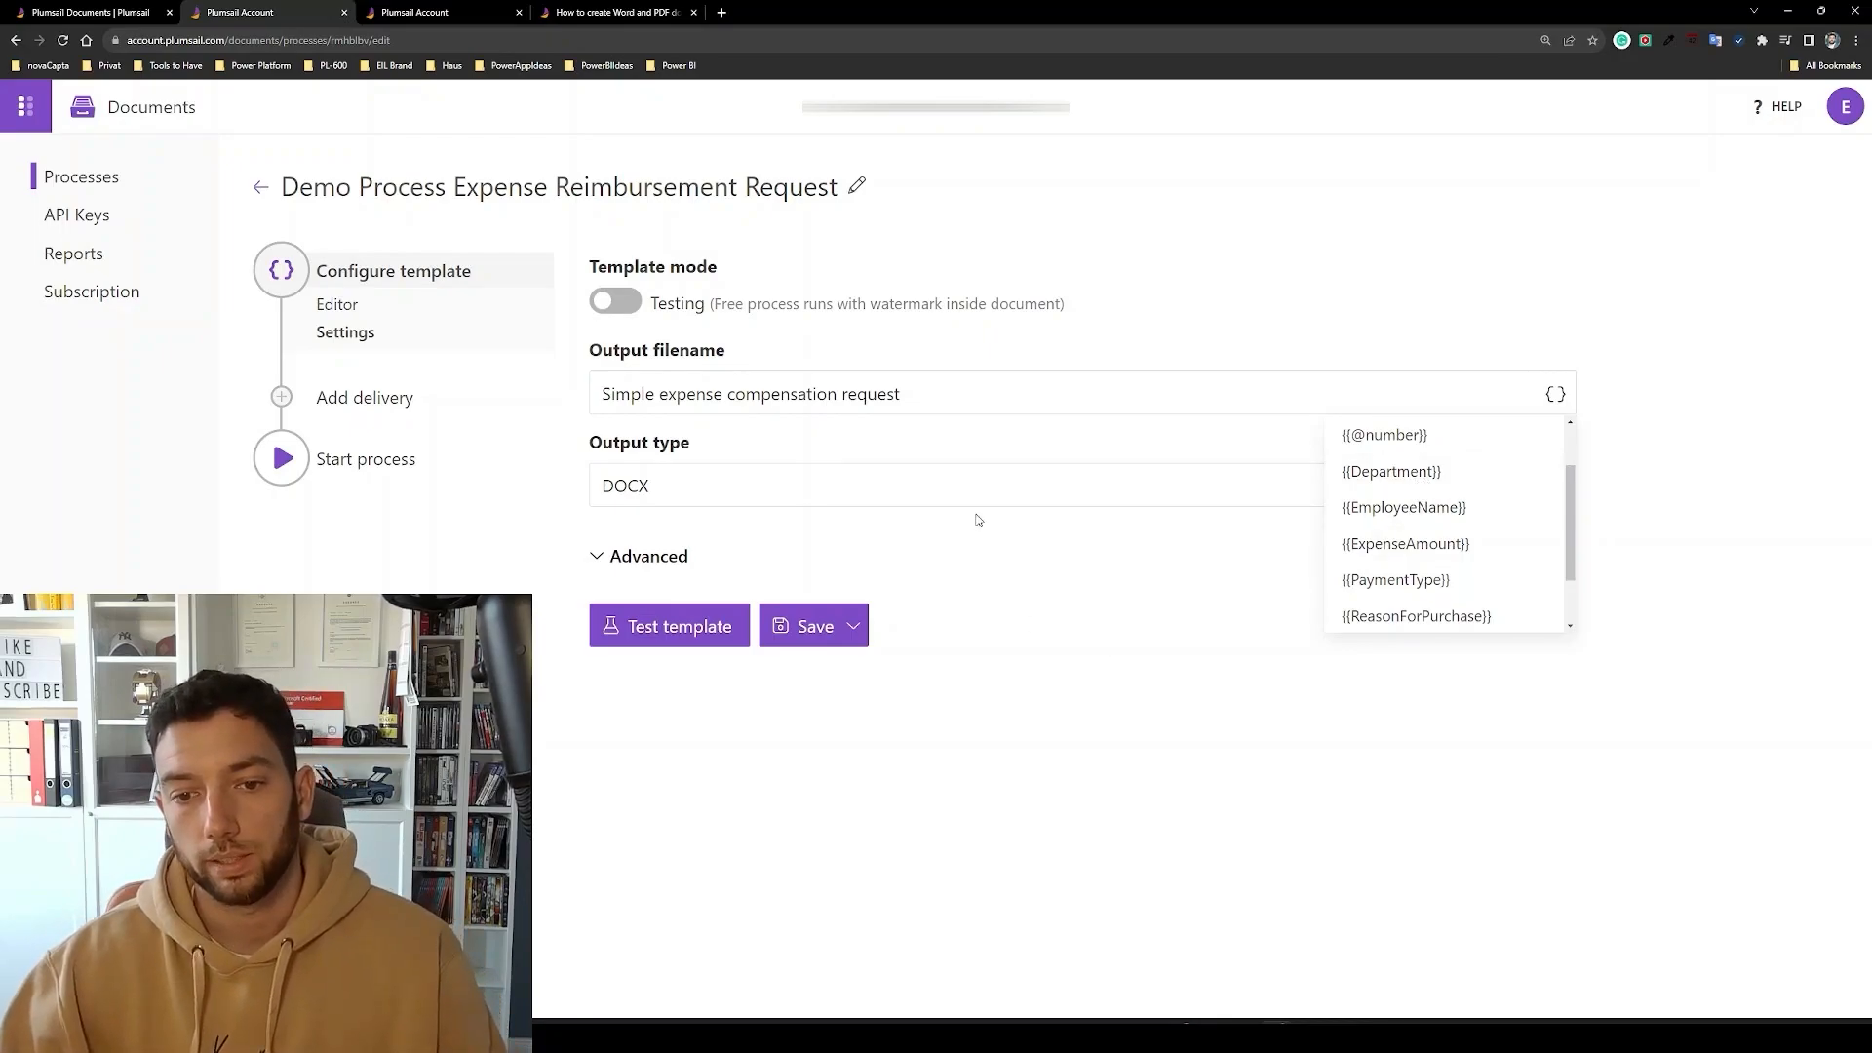
left_click(966, 449)
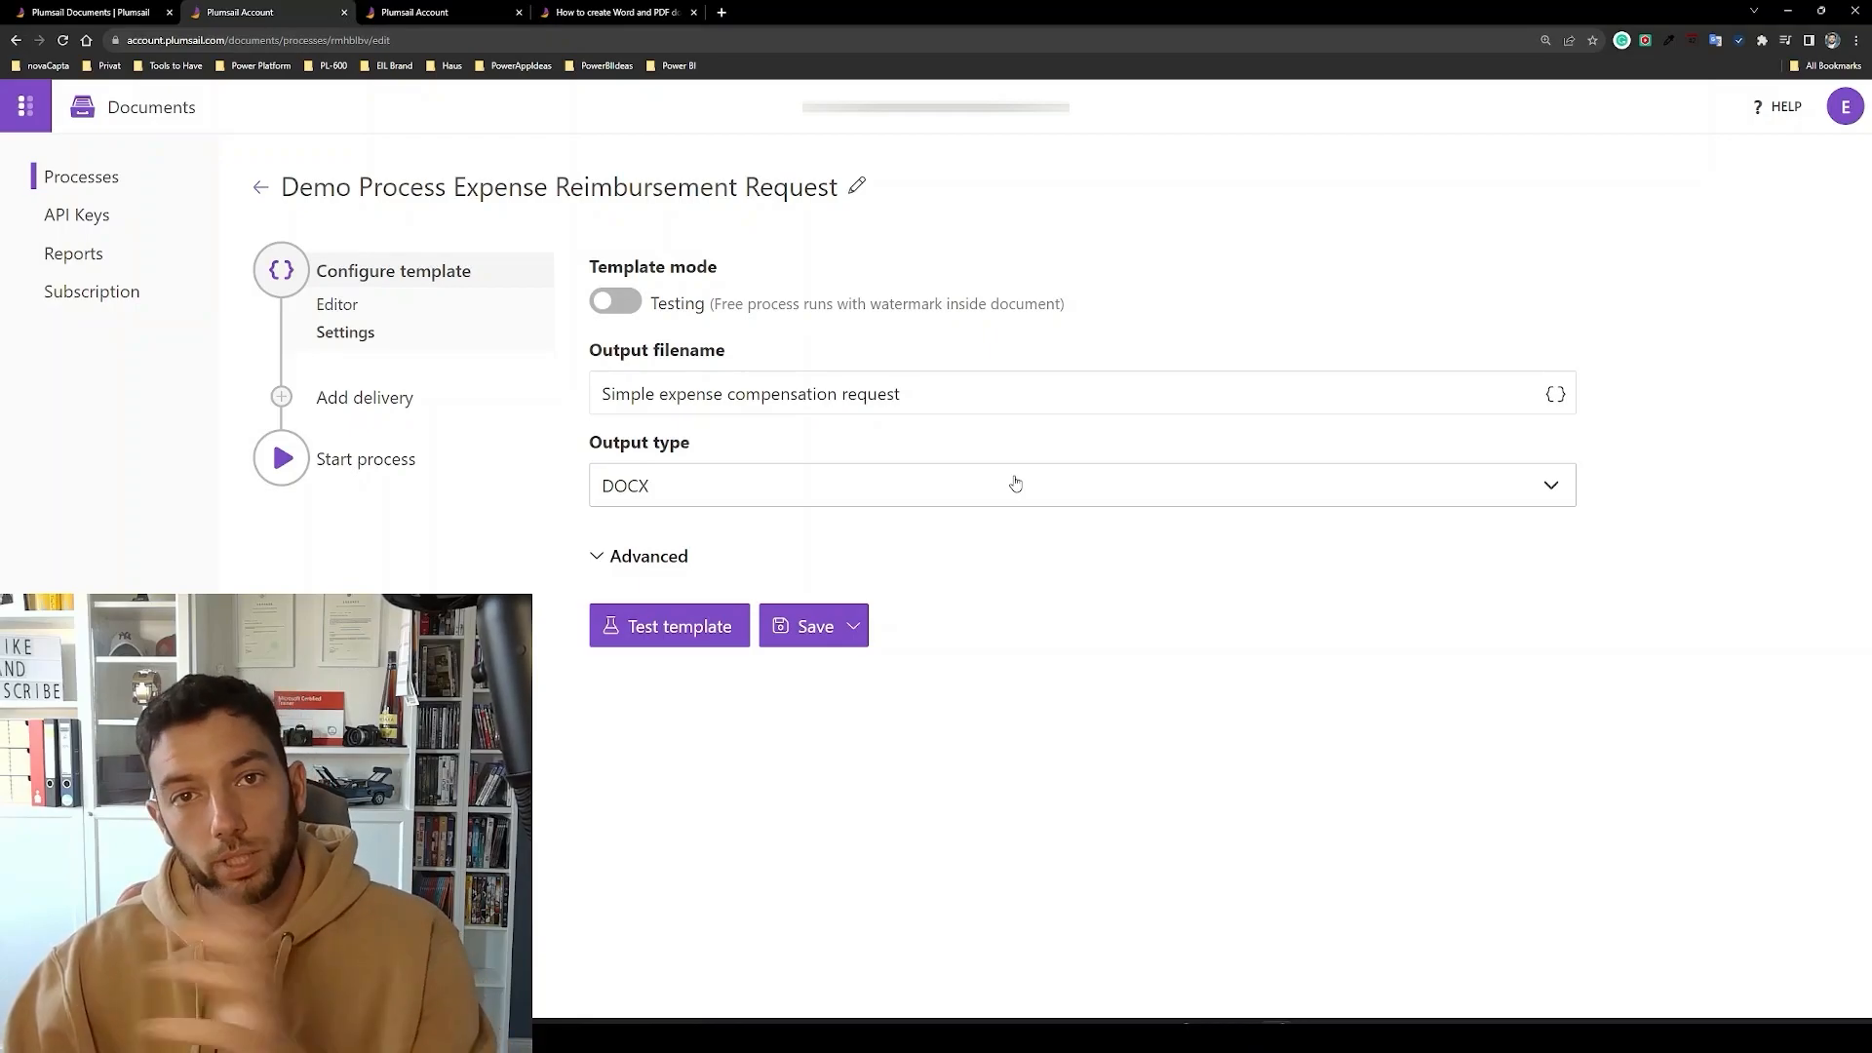
Set the output type to PDF, then save the settings and proceed to the delivery stage.
left_click(1015, 483)
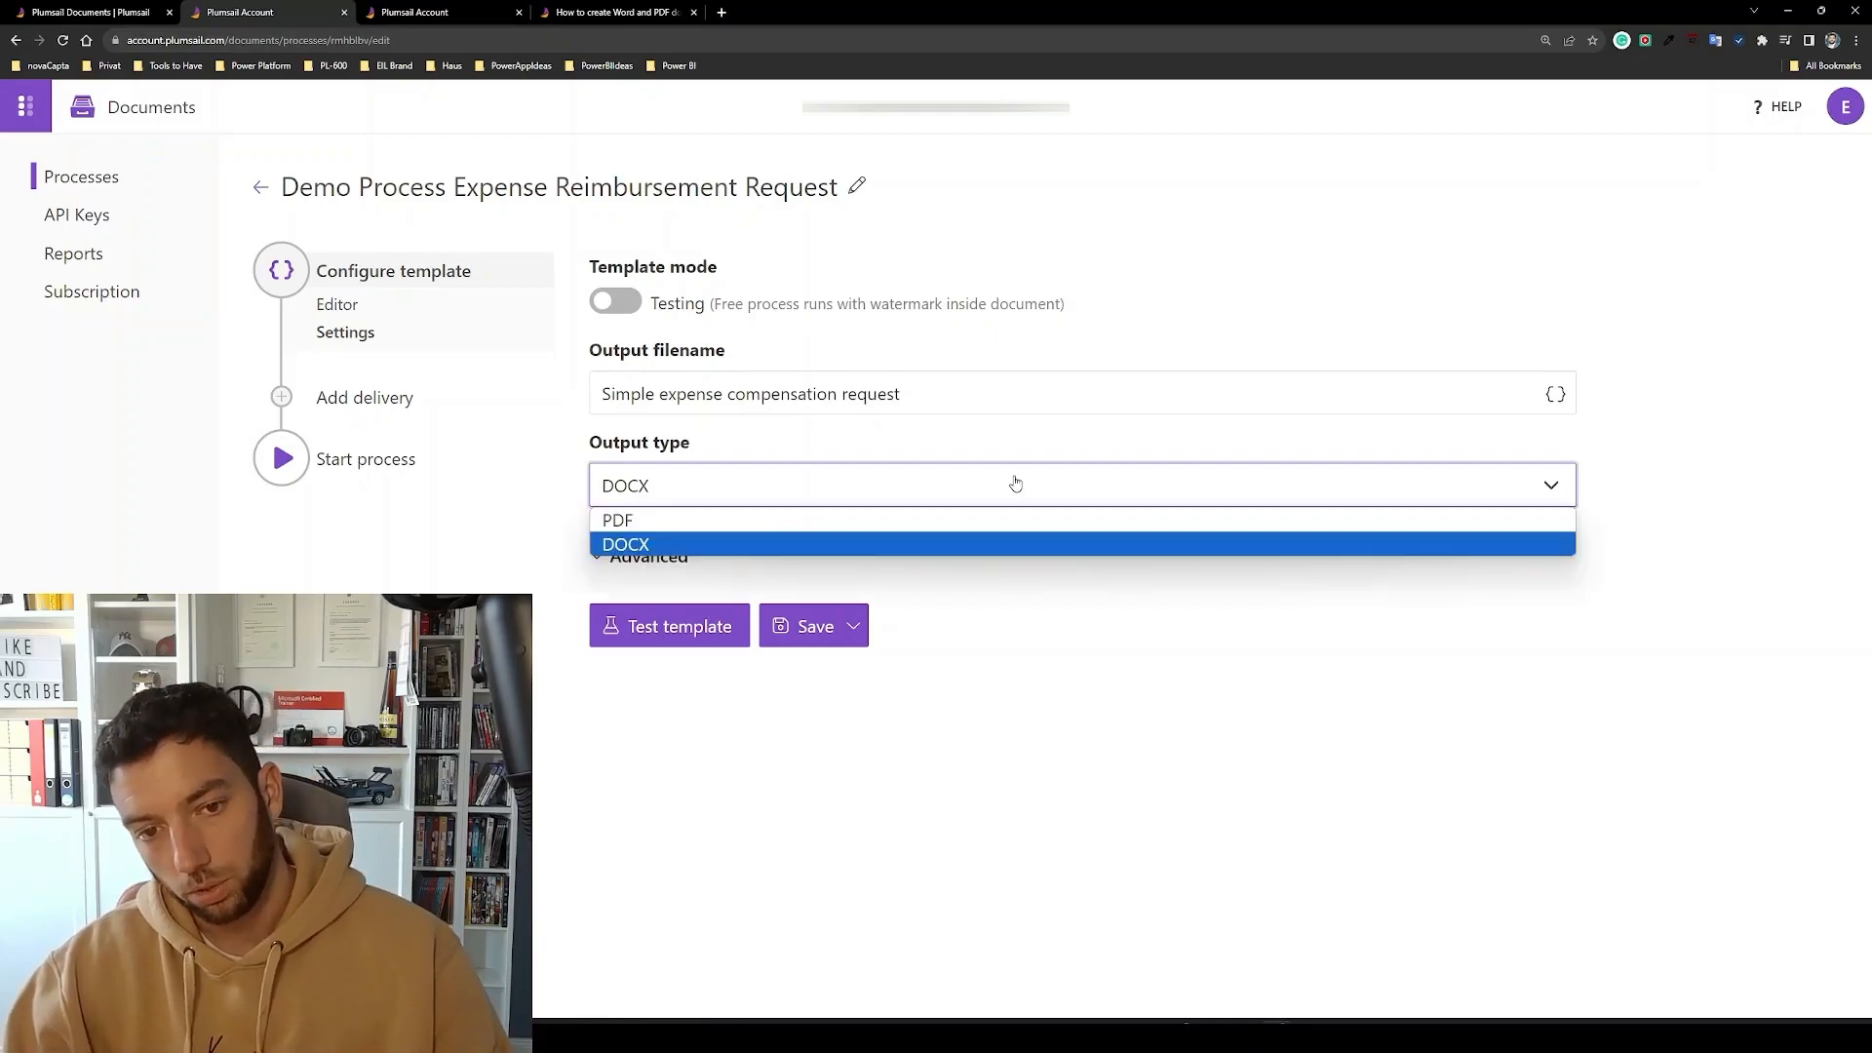
left_click(629, 522)
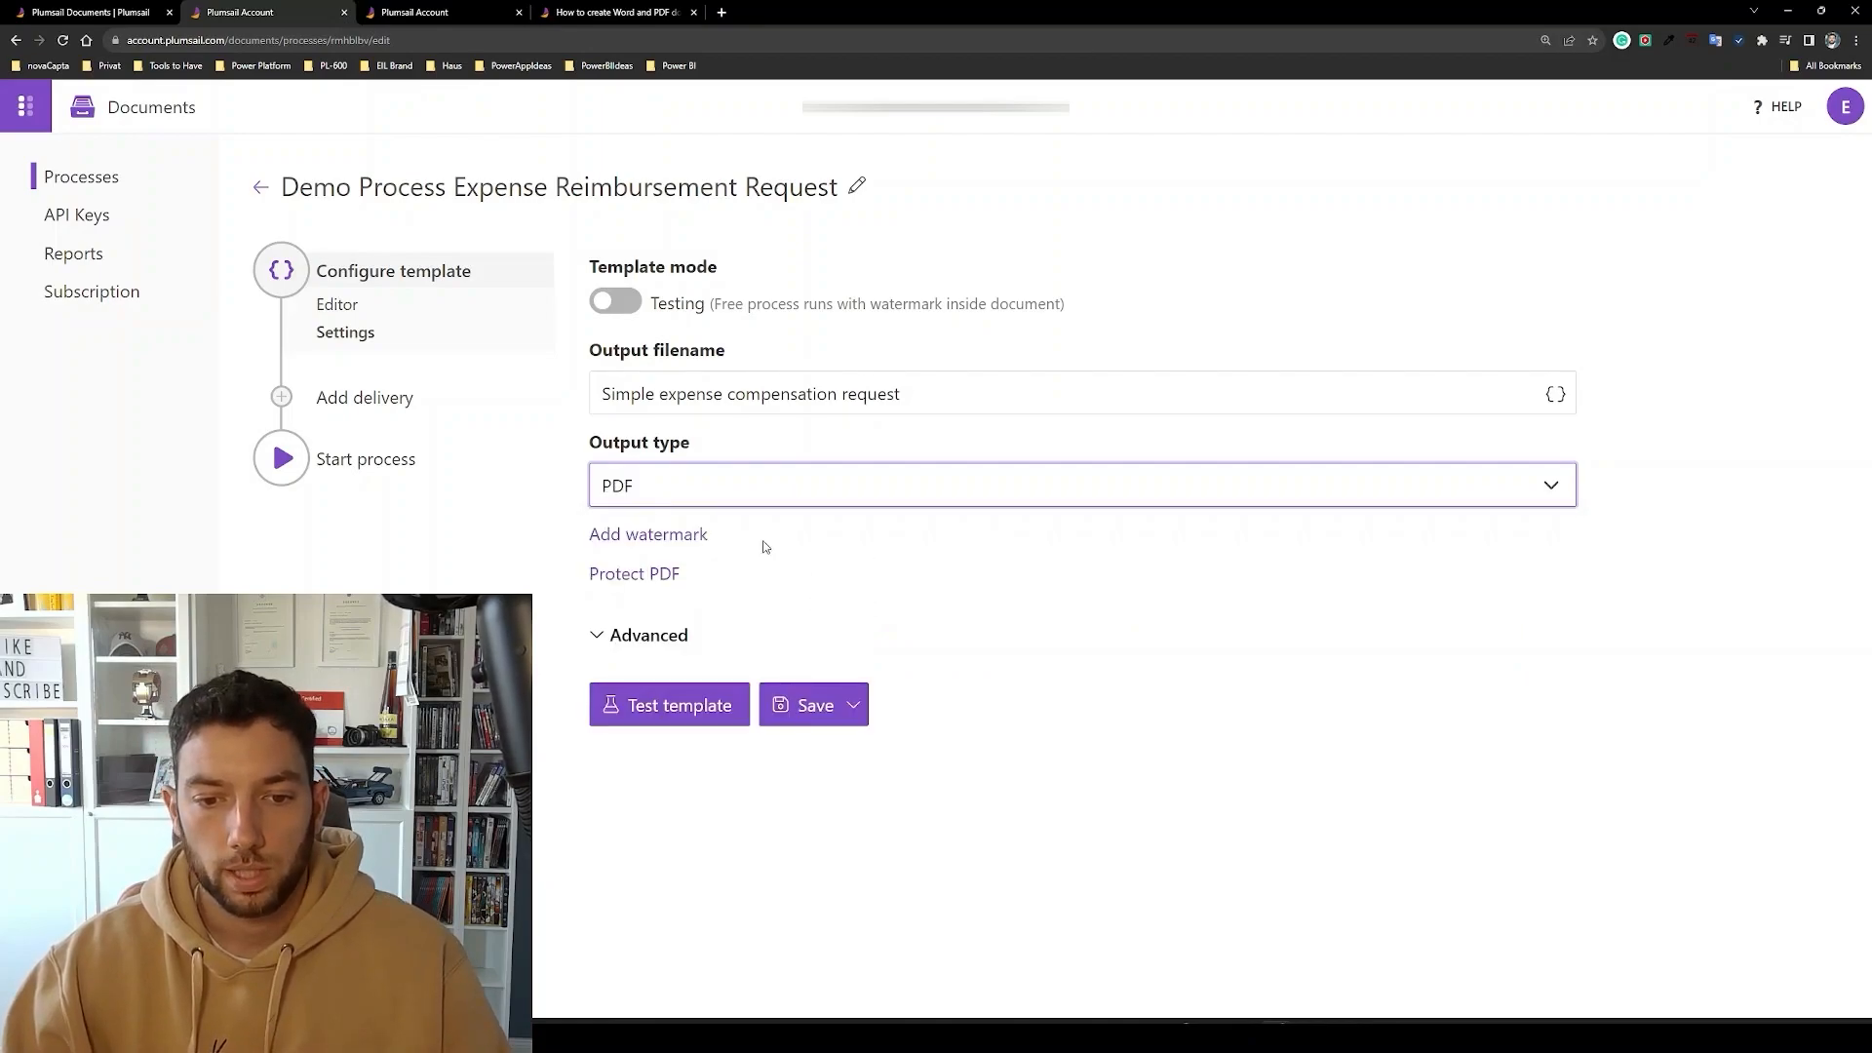
left_click(845, 712)
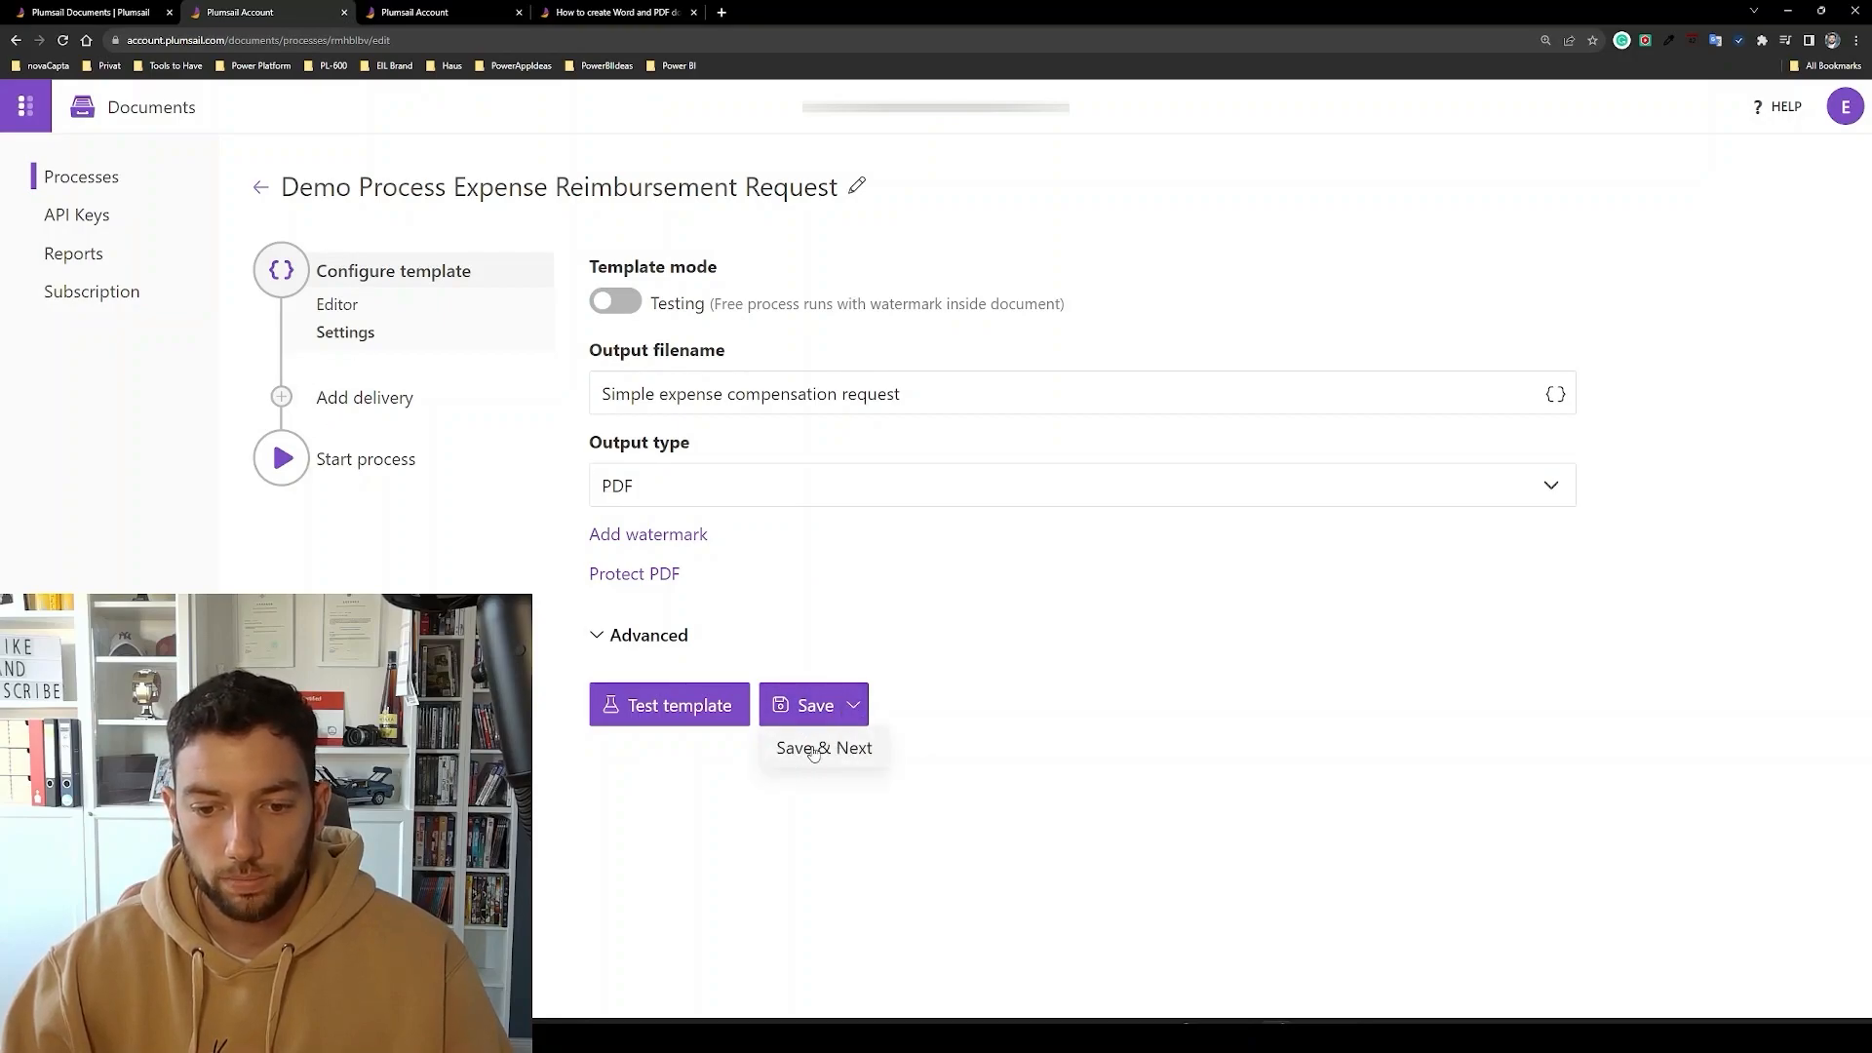
left_click(812, 748)
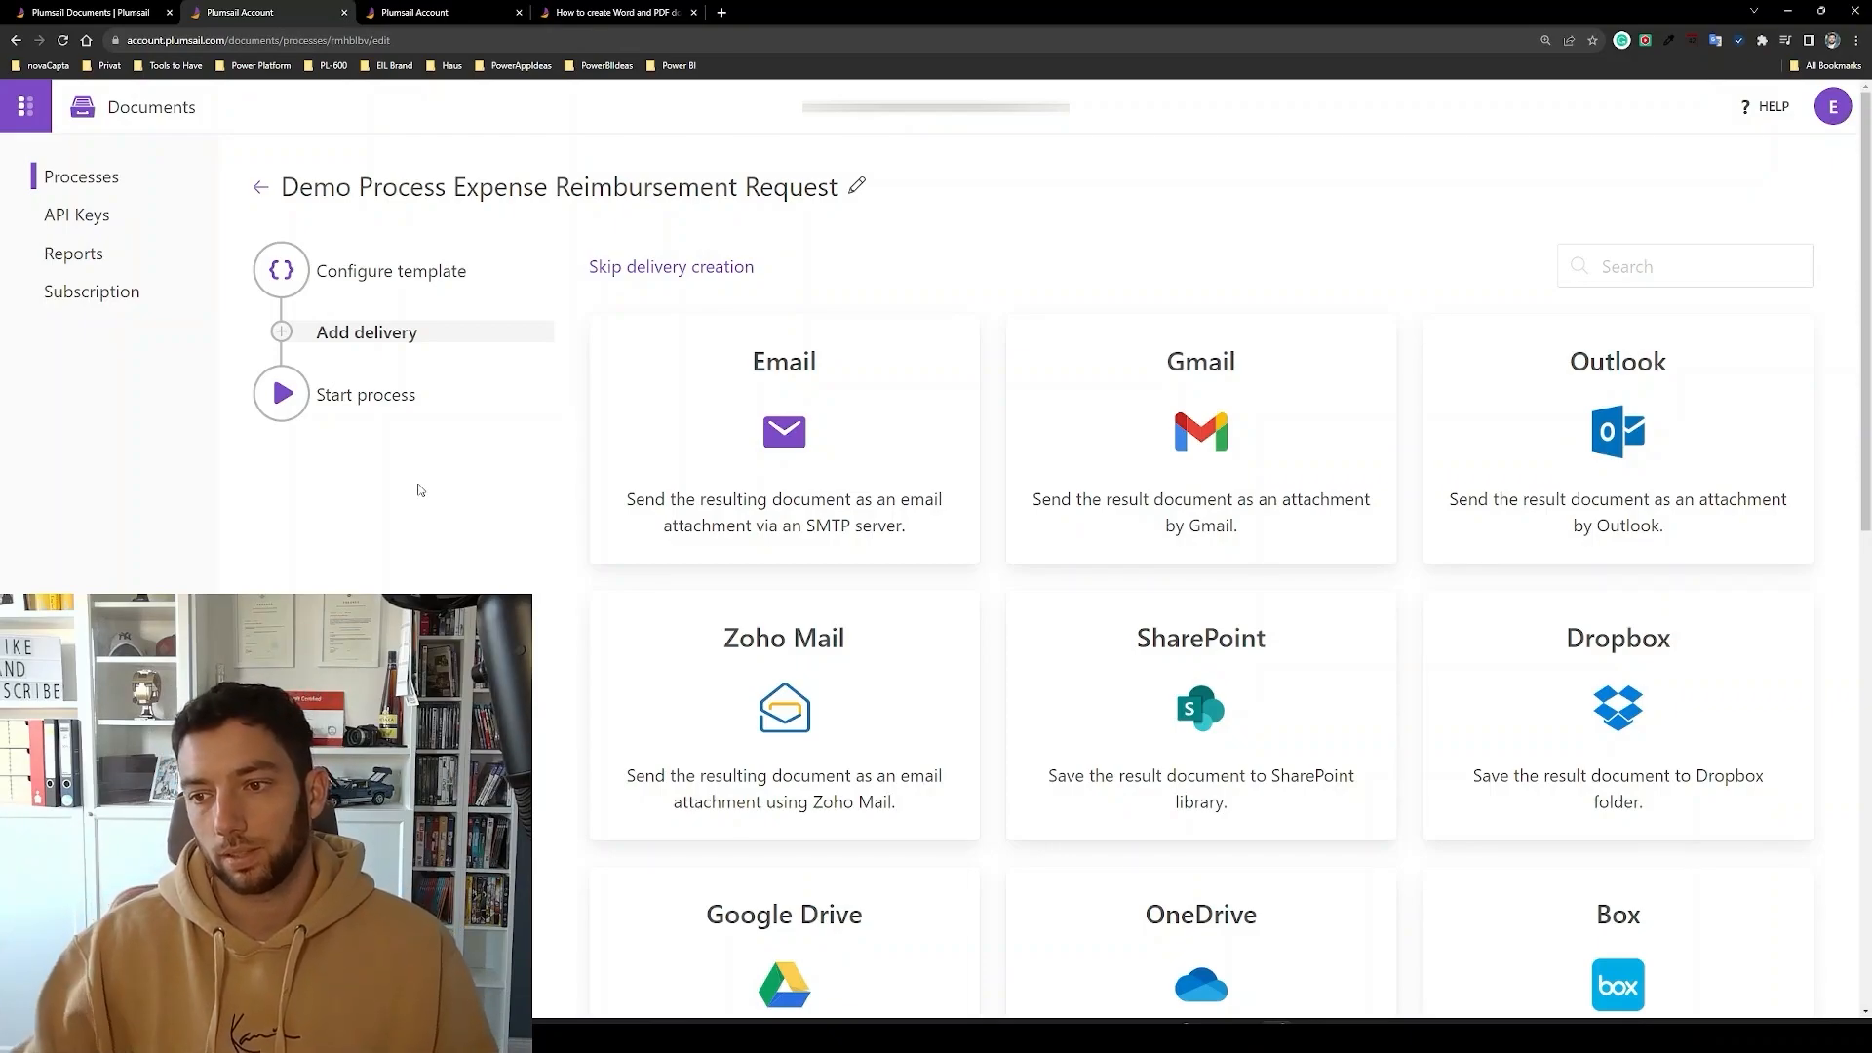
Choose SharePoint as the delivery, then switch to the ProjetManagement SharePoint site and view Folder1 in DemoLibrary.
left_click(1179, 693)
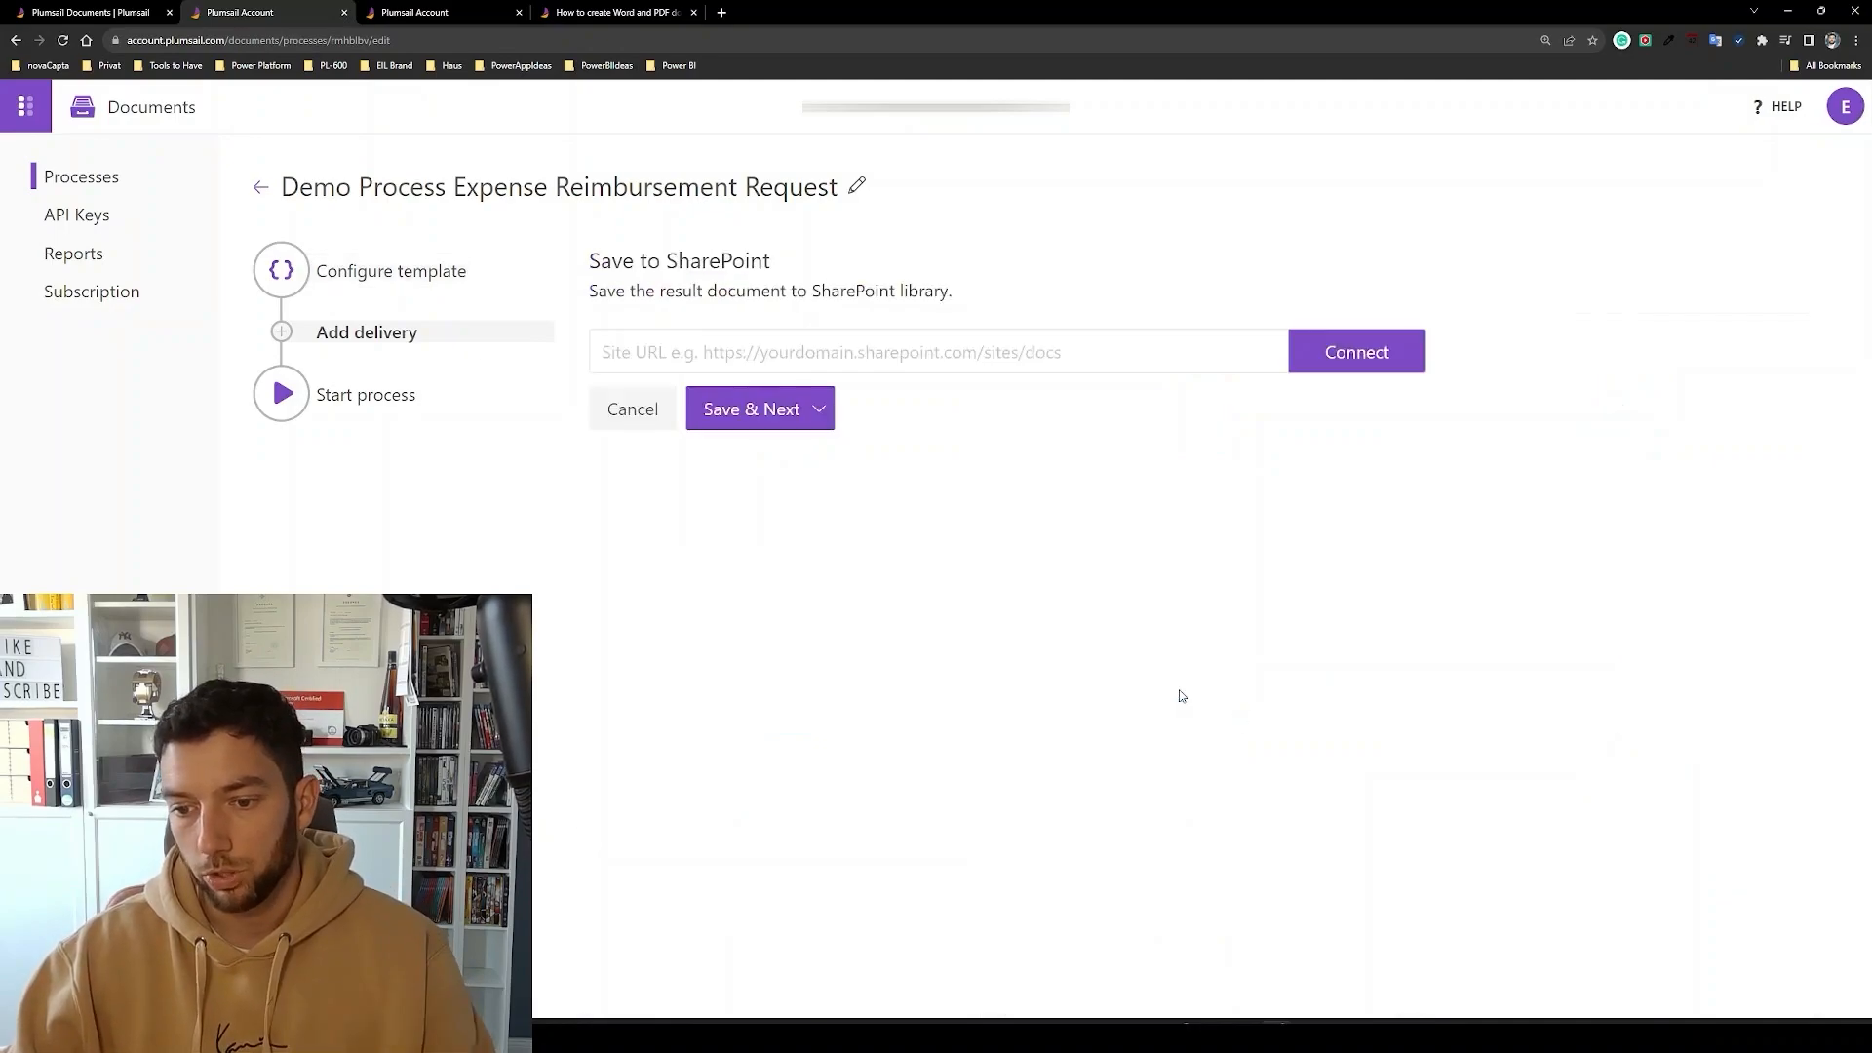
left_click_drag(1441, 426, 1080, 2)
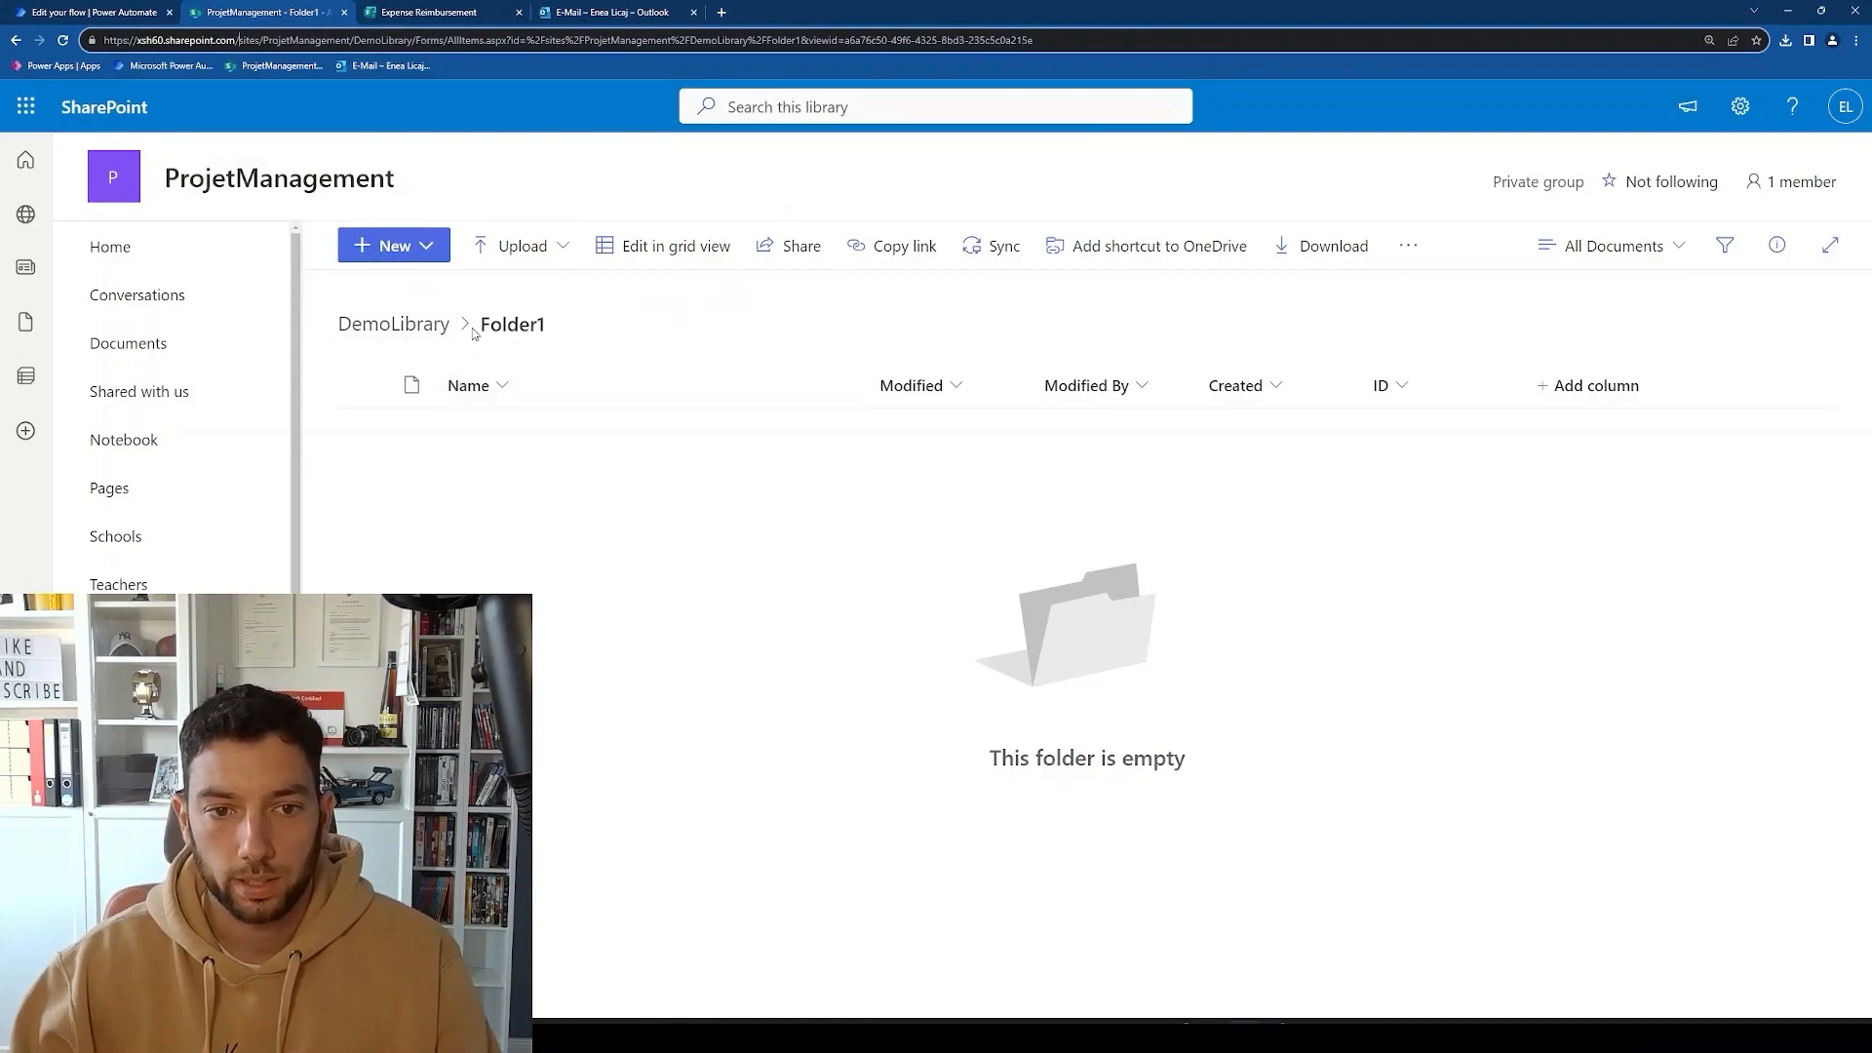
left_click(429, 327)
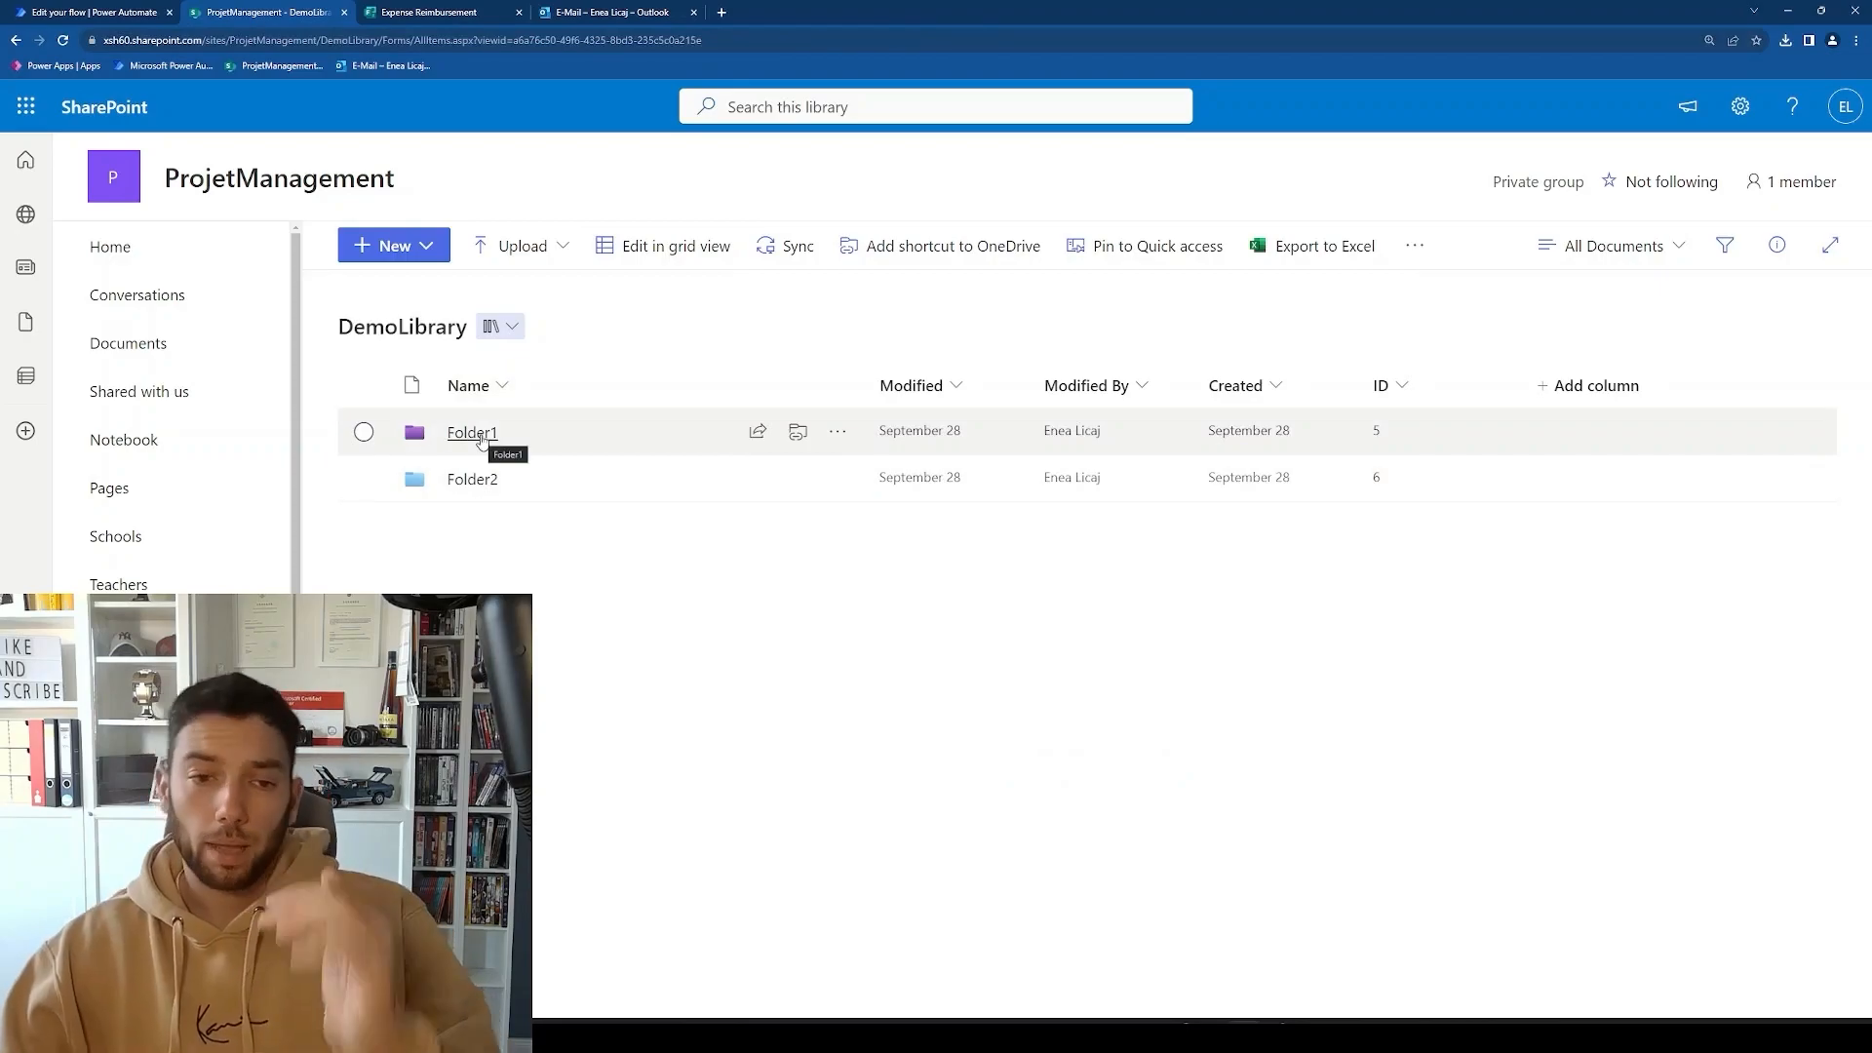
left_click(482, 435)
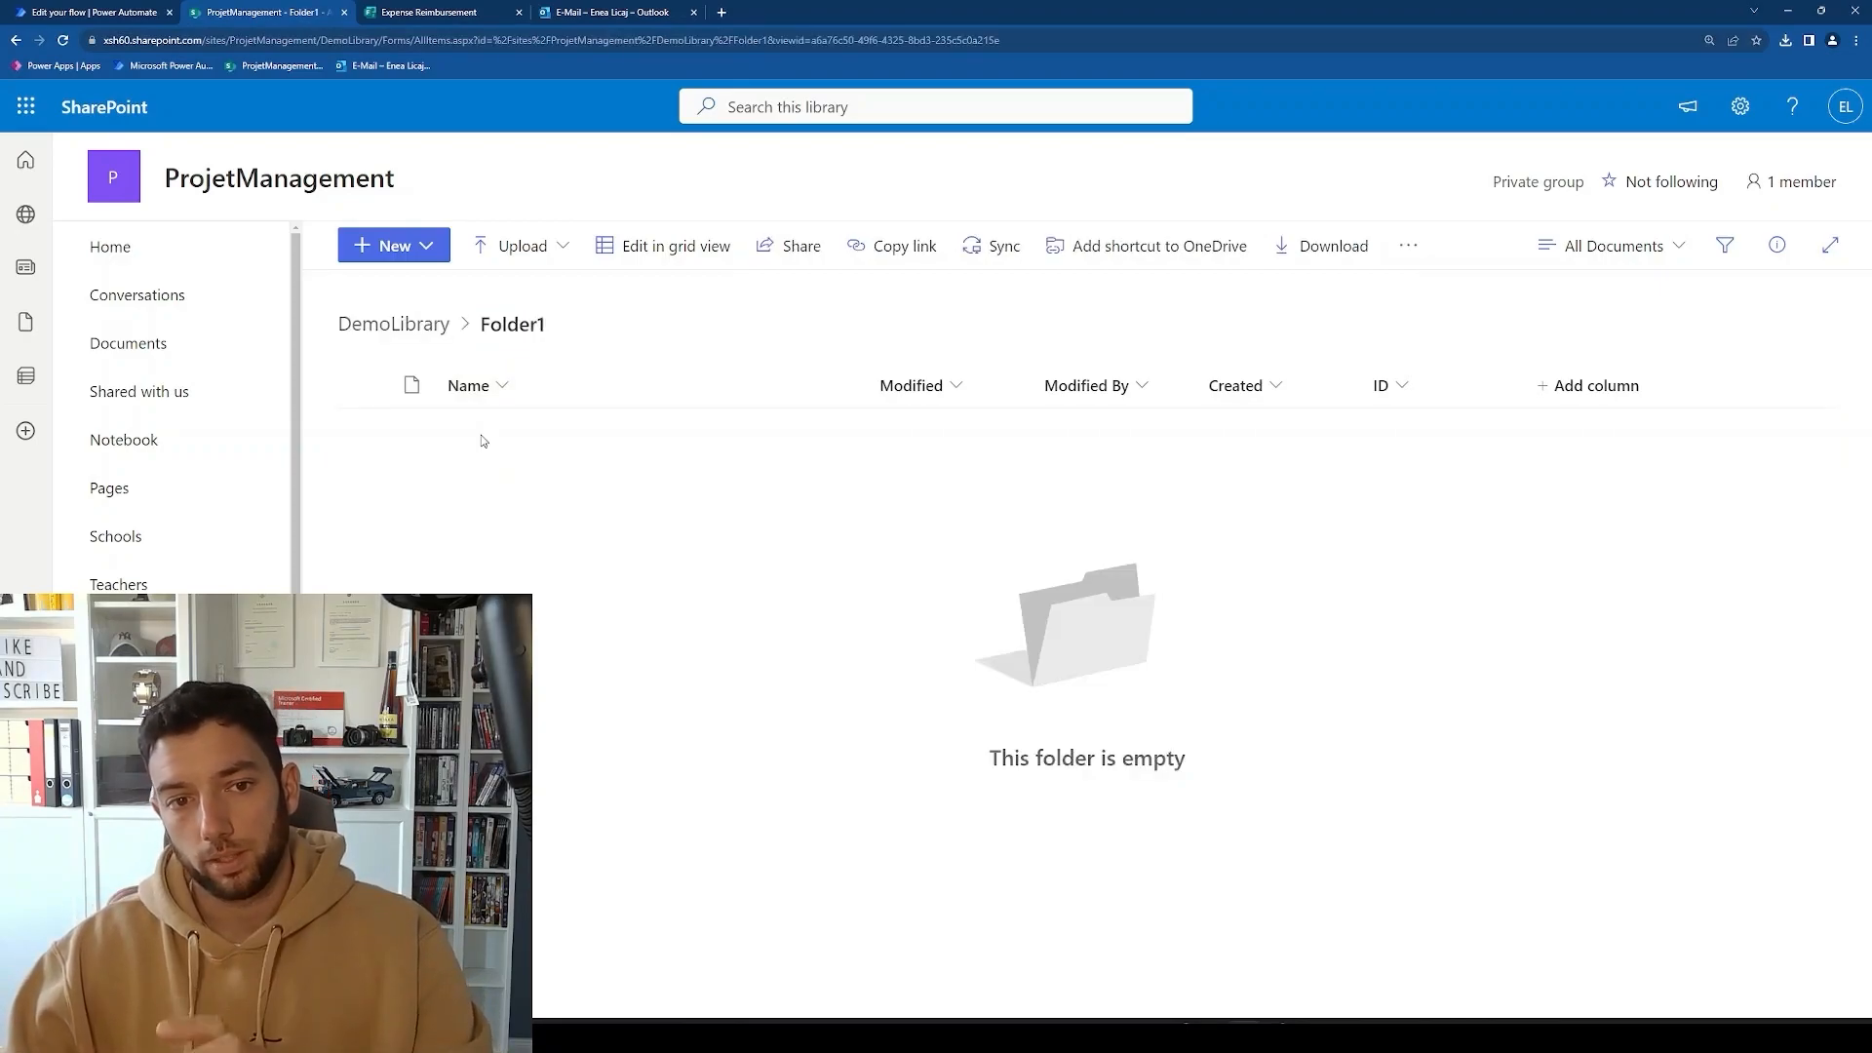
Copy the ProjetManagement site URL into the process's SharePoint delivery and connect to the site.
left_click(323, 46)
left_click_drag(107, 40, 348, 40)
key("ctrl+c")
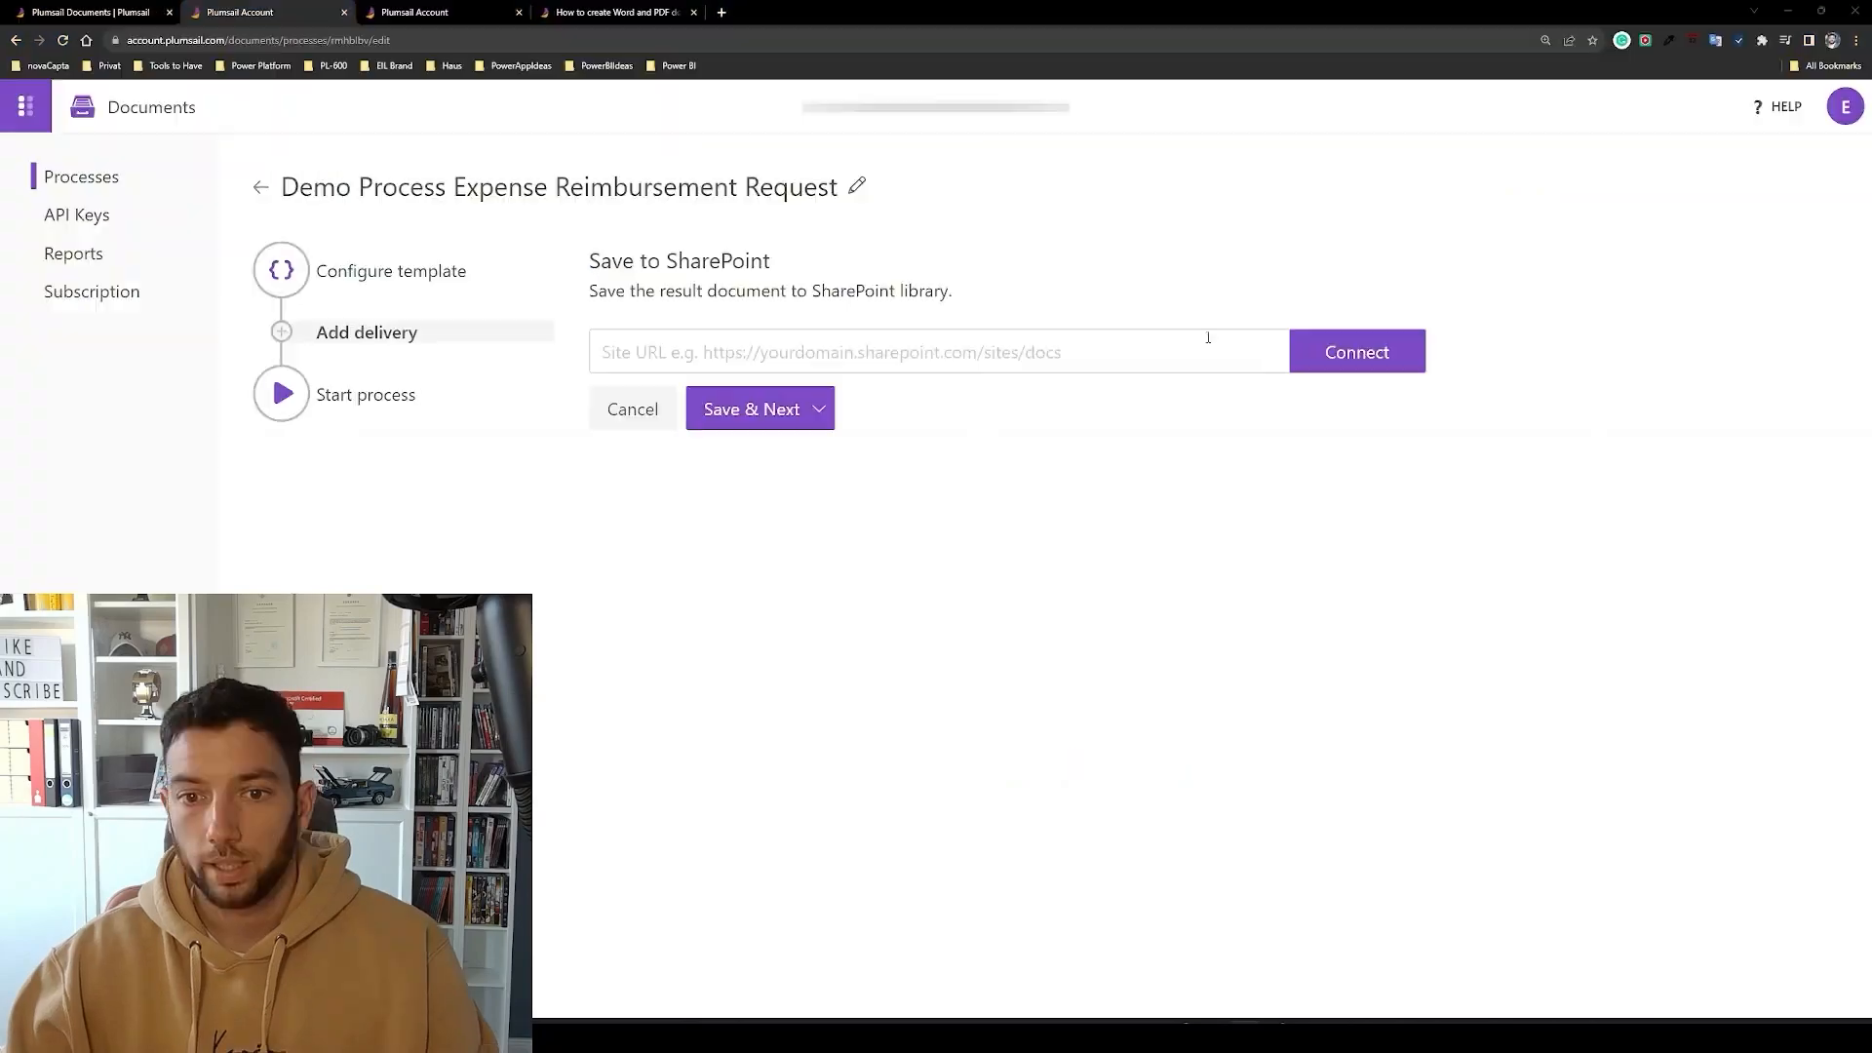
left_click(1208, 337)
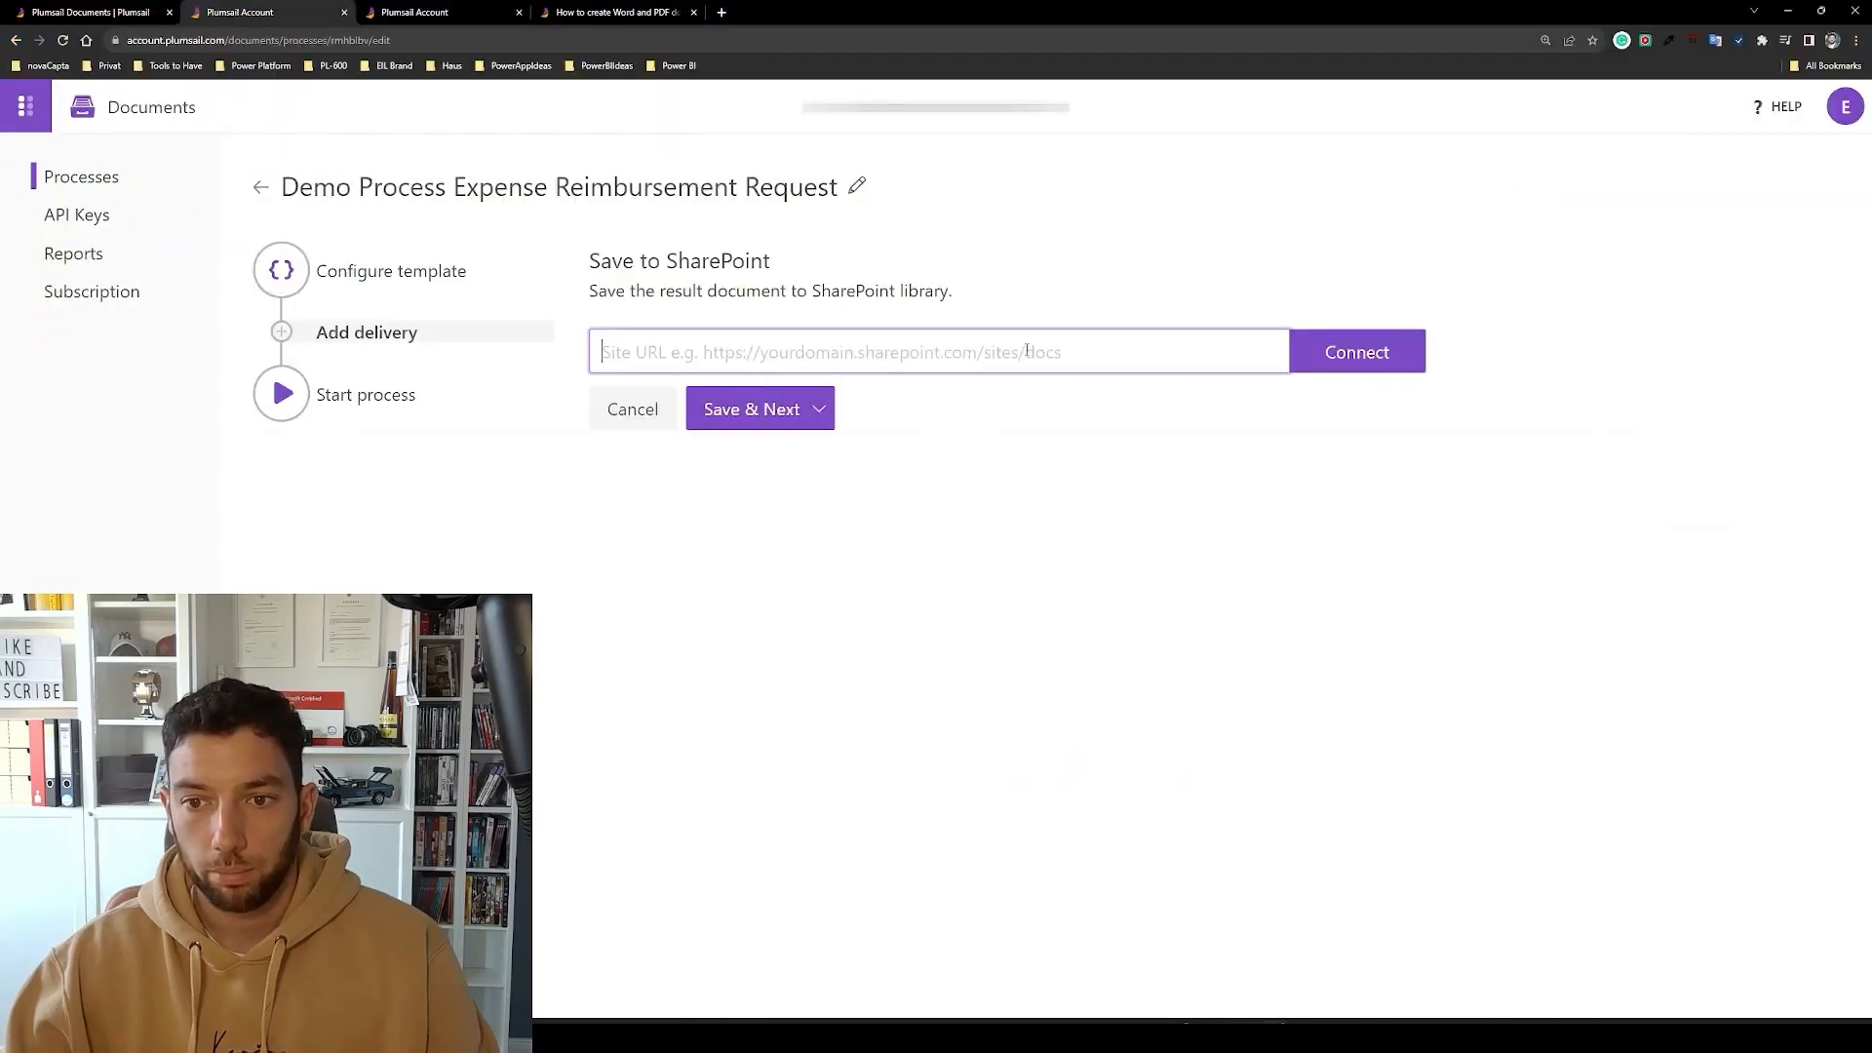
key("ctrl+v")
left_click(1357, 352)
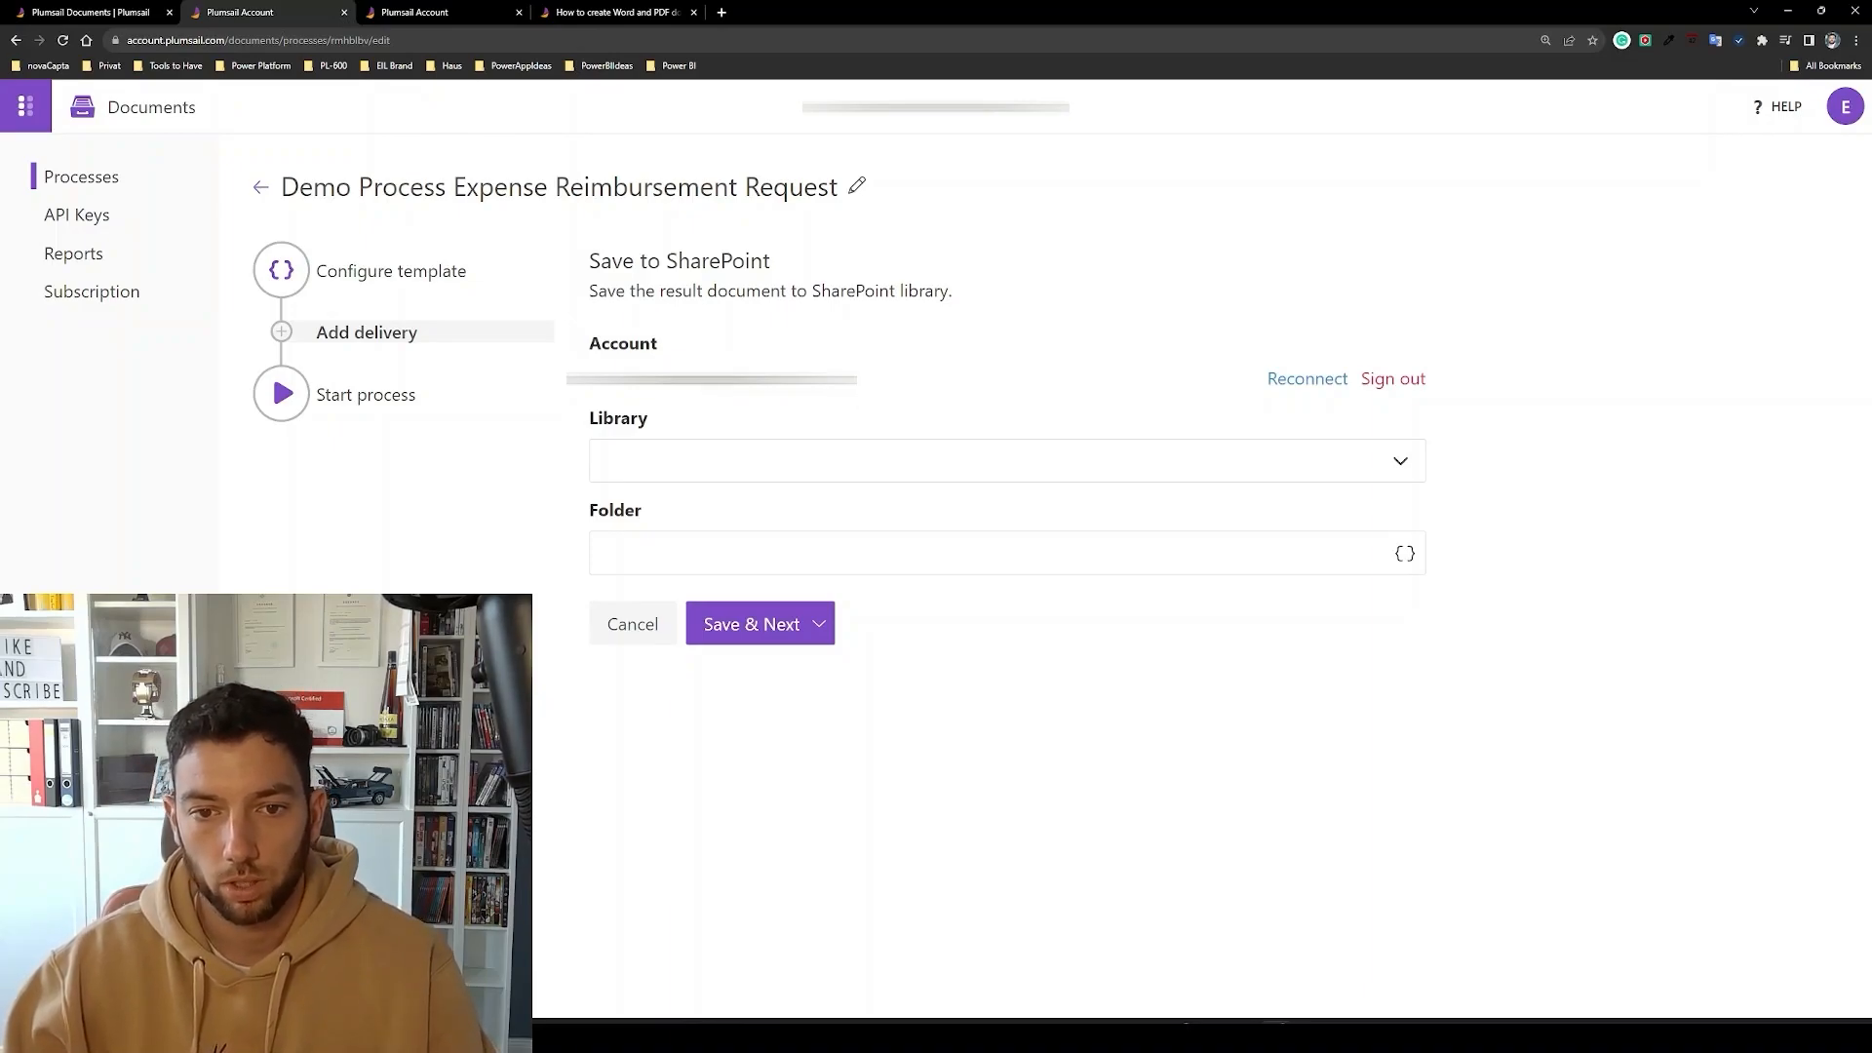
Select DemoLibrary as the library for the SharePoint delivery.
left_click(1259, 460)
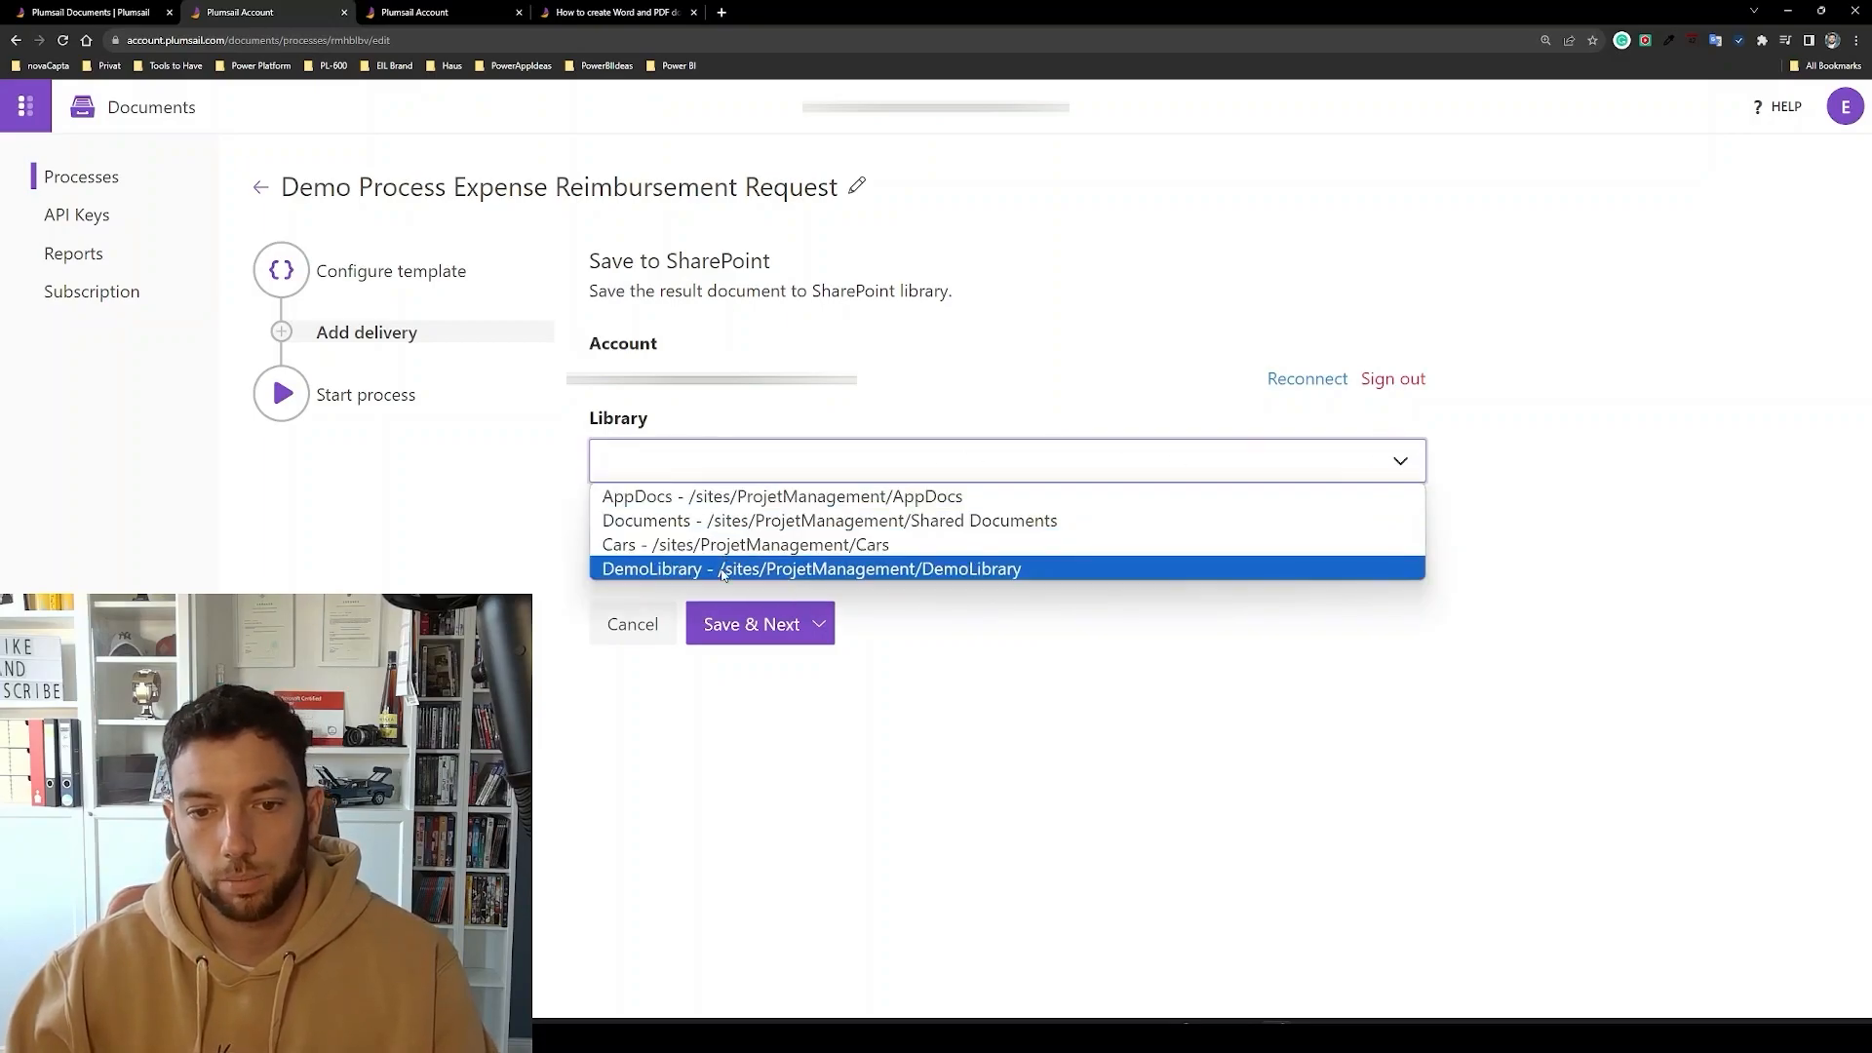
left_click(673, 569)
left_click(701, 541)
Set the SharePoint delivery's folder to Folder1, then save the delivery and proceed to the start stage.
left_click(1404, 553)
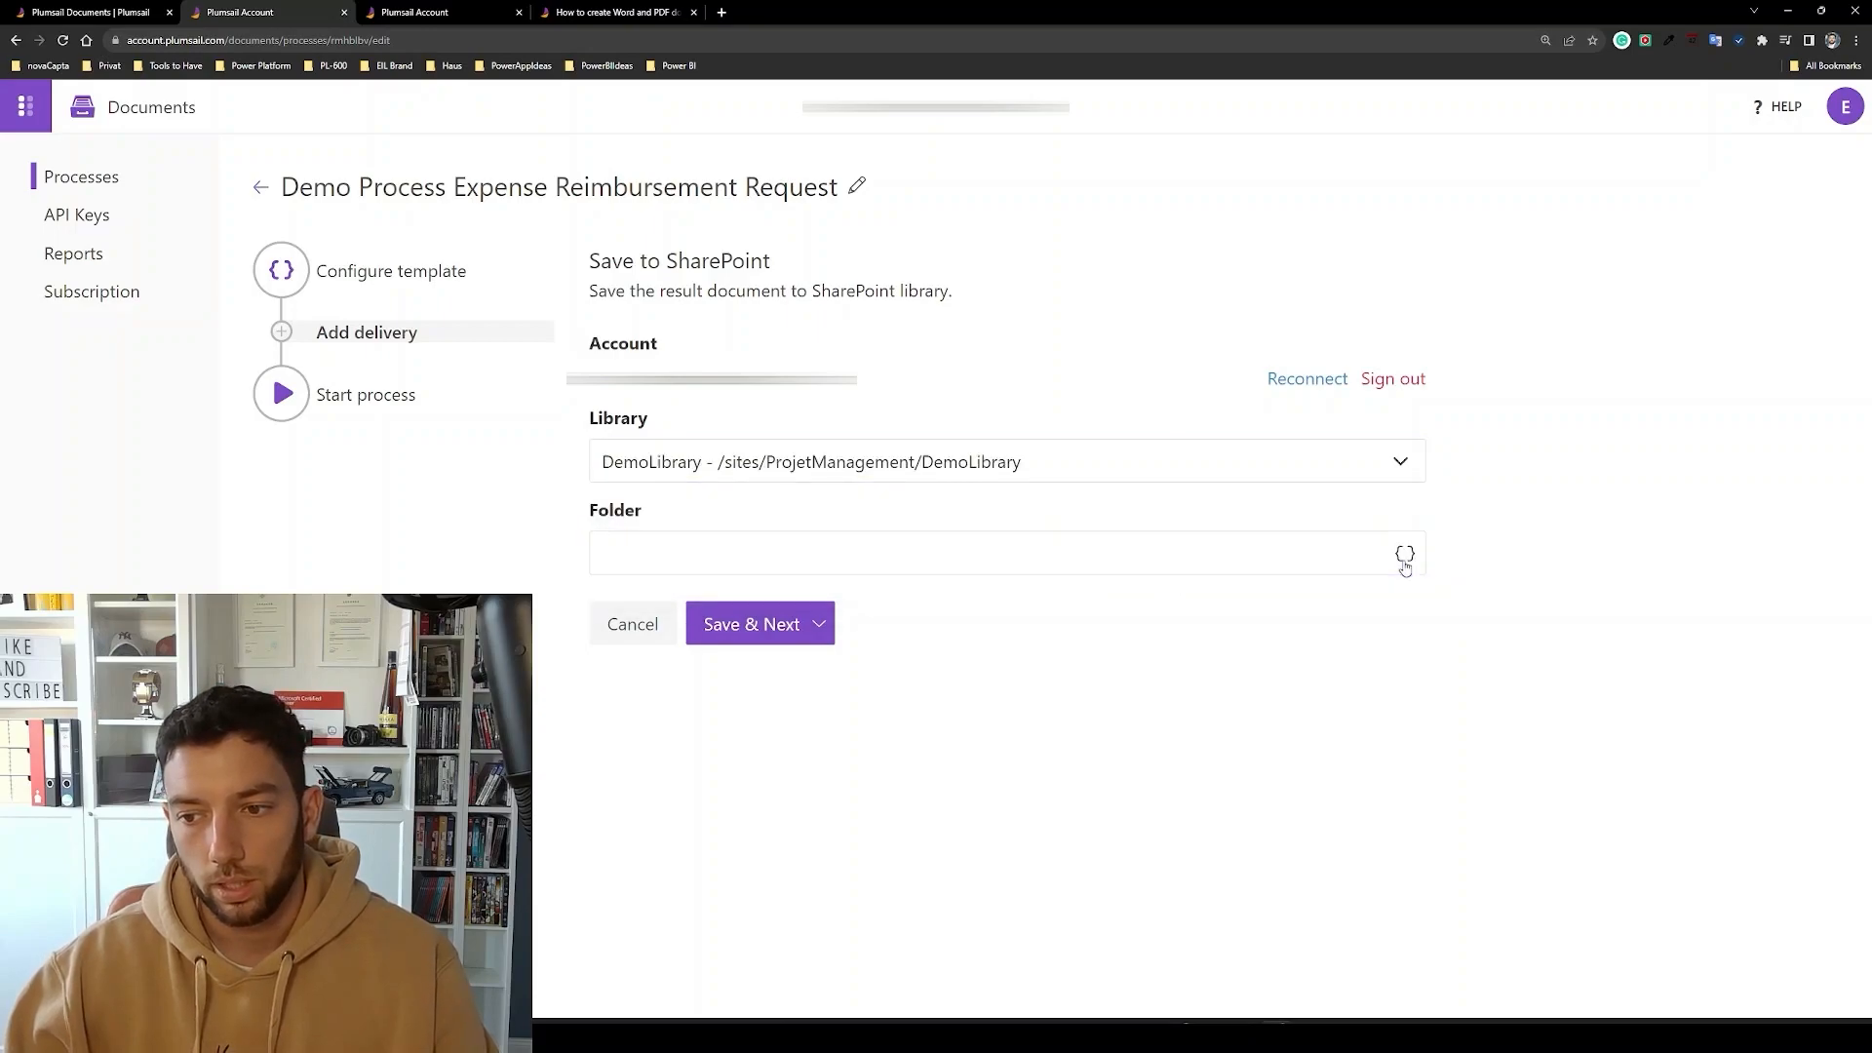
scroll(1255, 508, "down", 1)
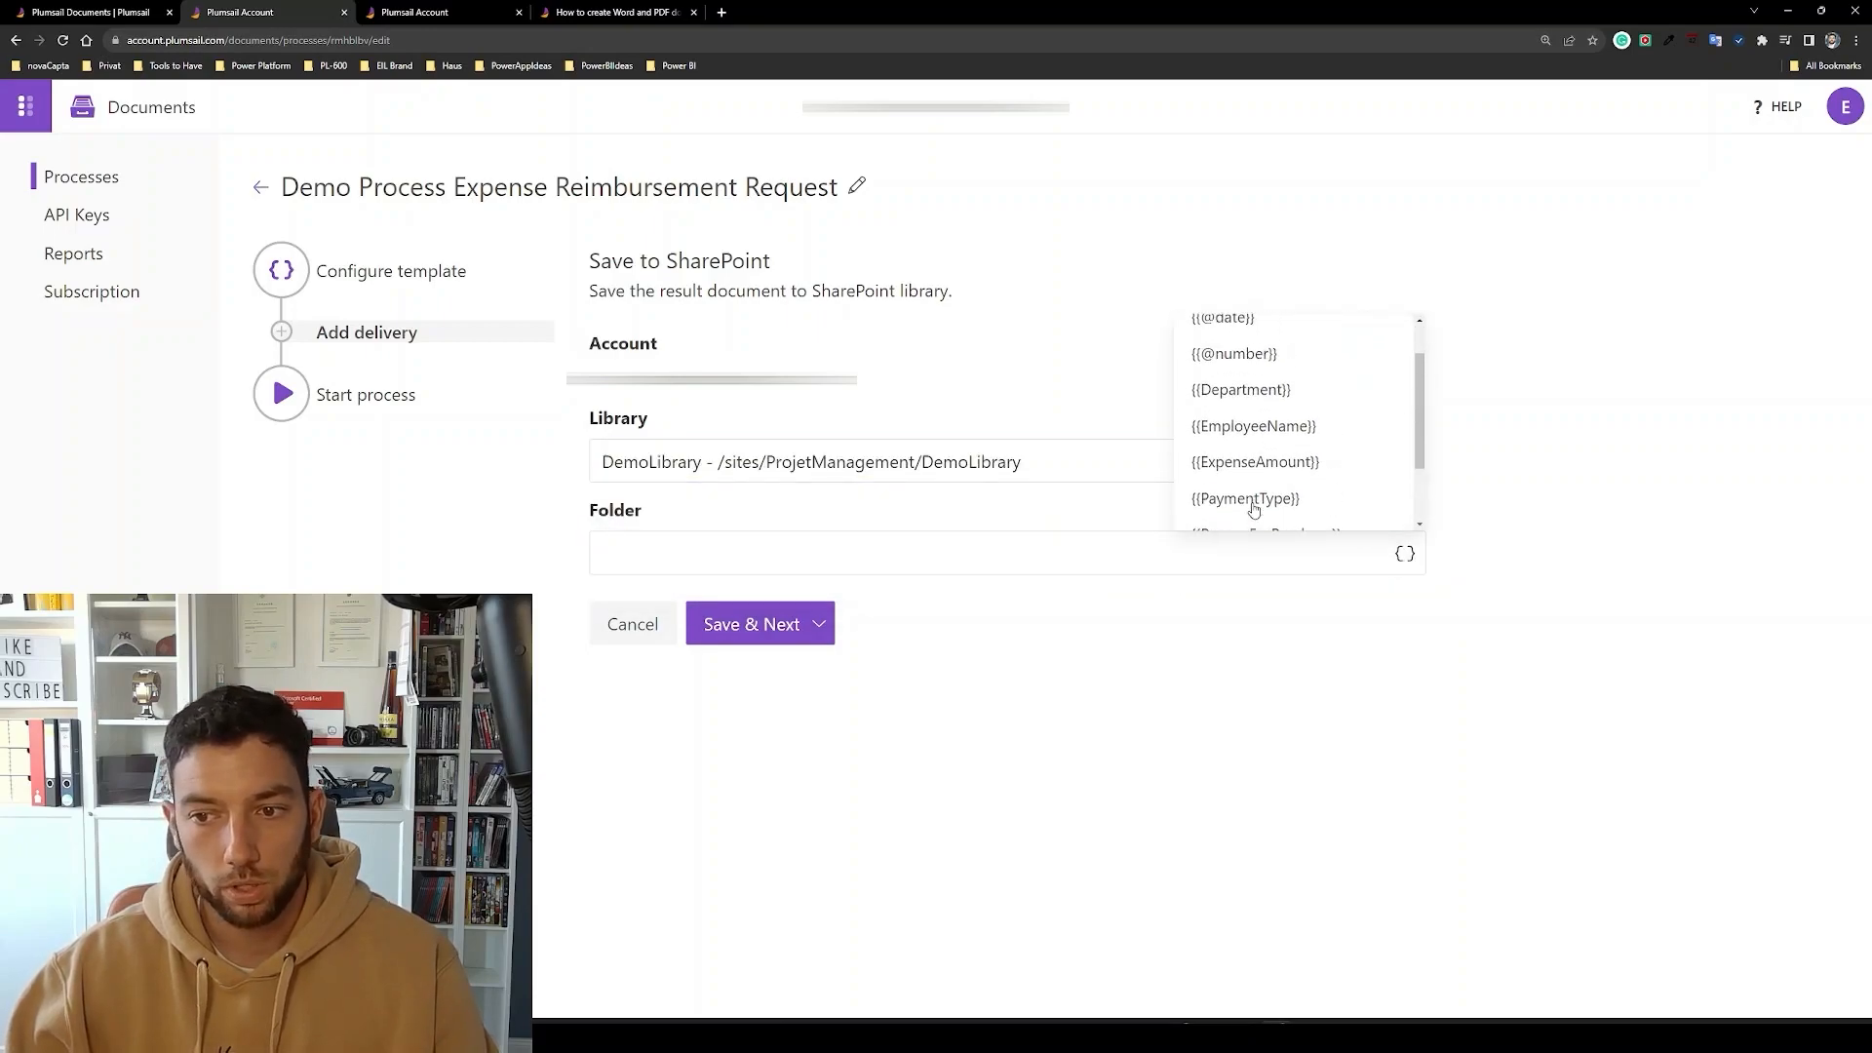
scroll(1255, 508, "up", 2)
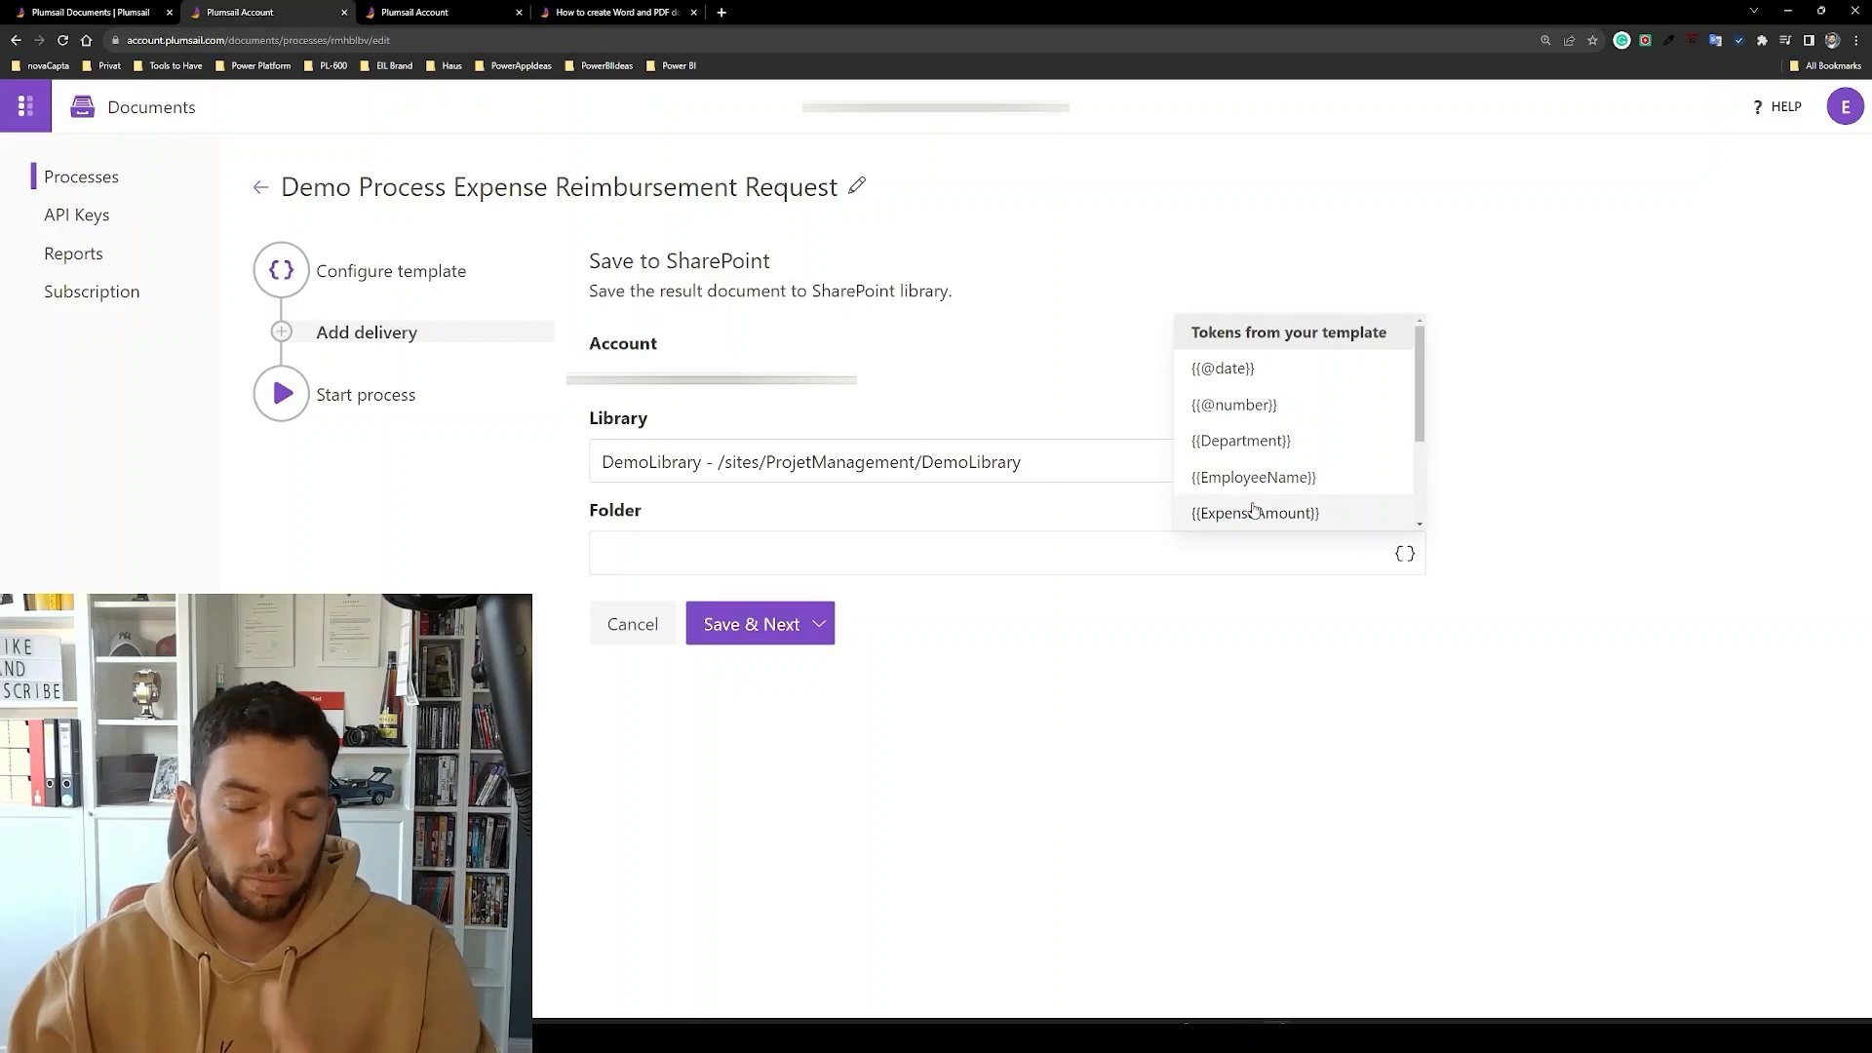
left_click(1475, 430)
left_click(1137, 560)
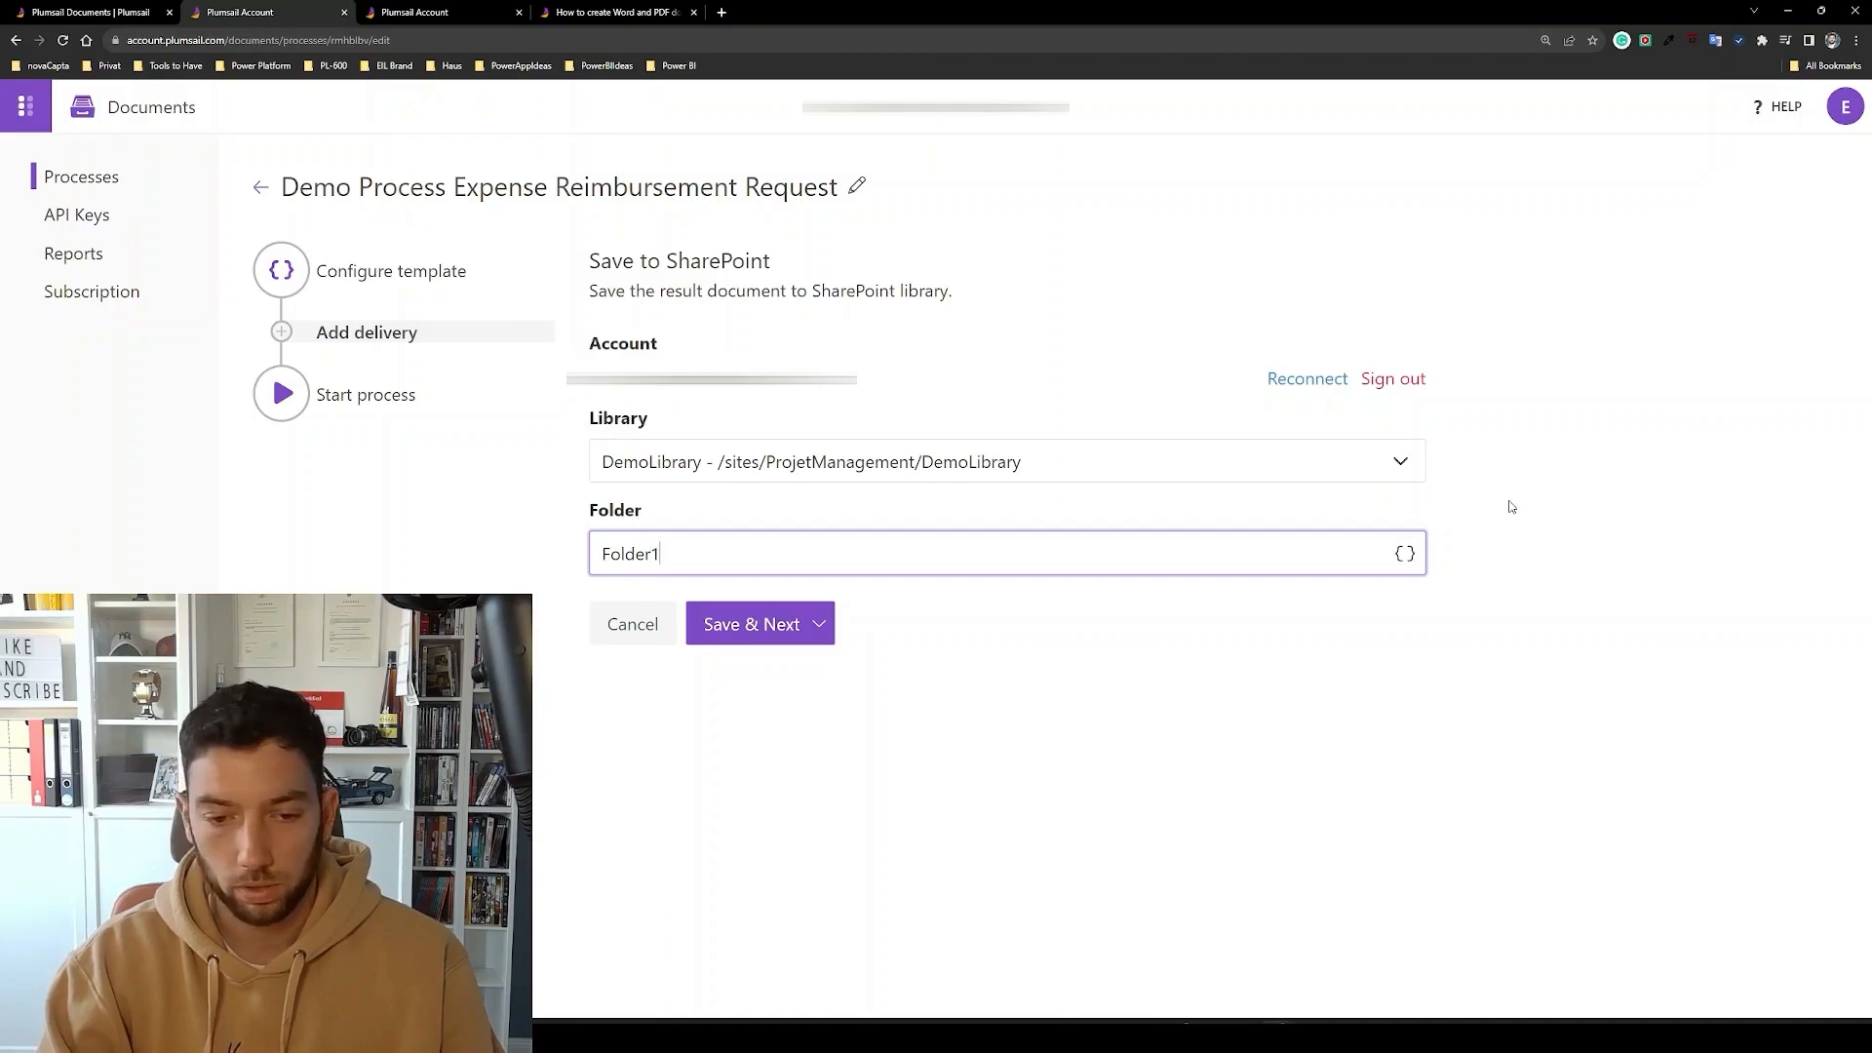
left_click(762, 632)
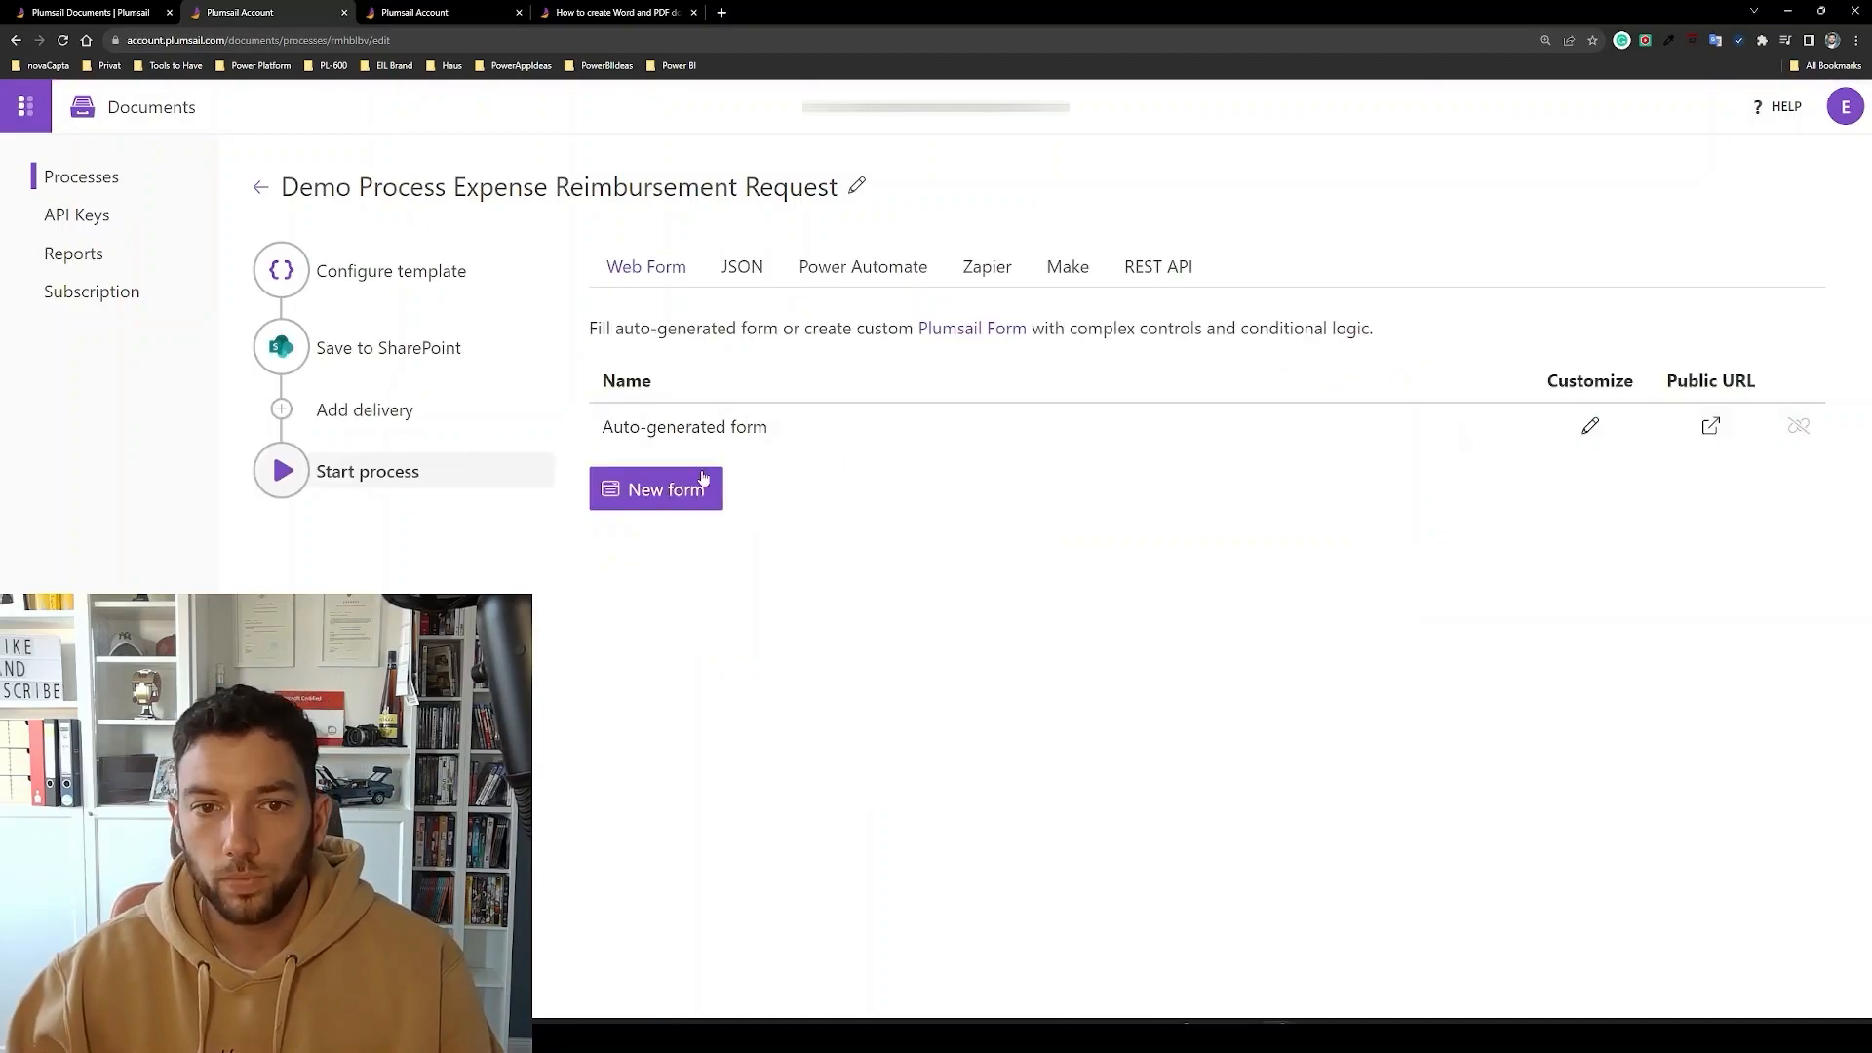
Review the delivery types available for an additional delivery, then view the Power Automate option for starting the process.
left_click(369, 419)
scroll(1220, 660, "down", 9)
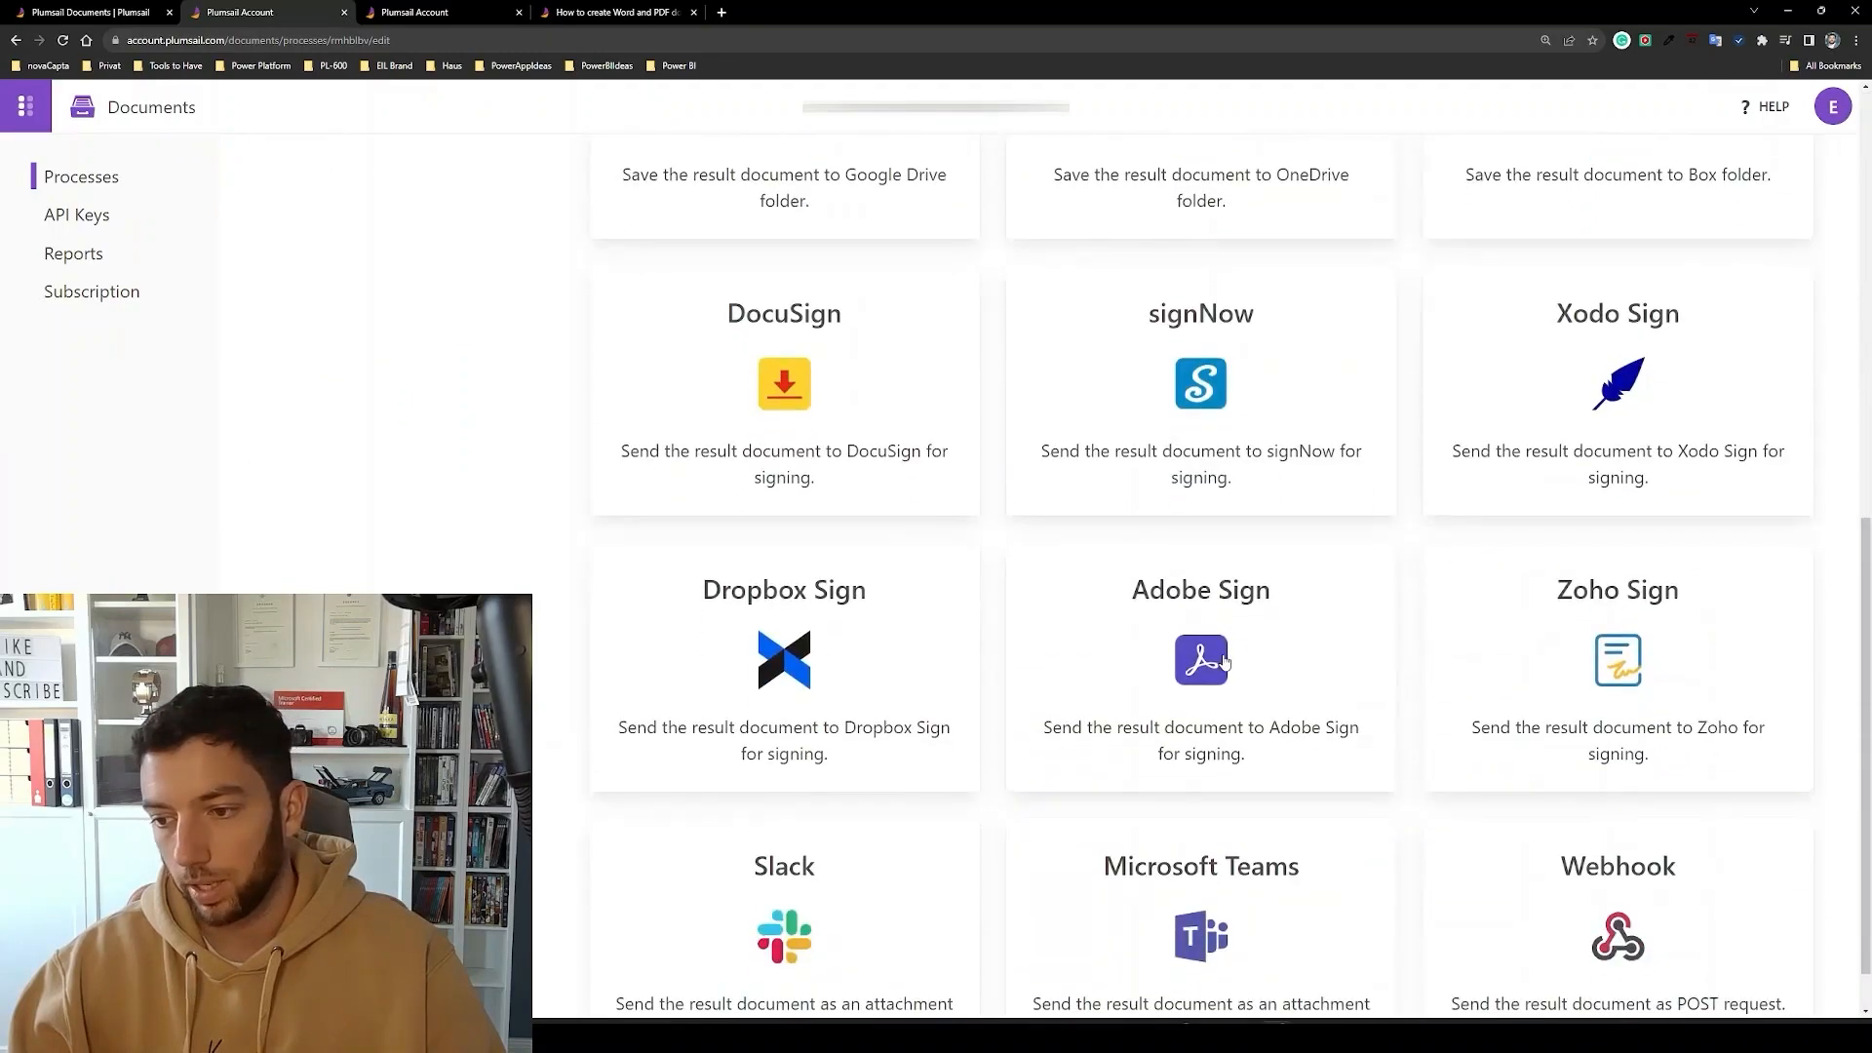
scroll(1225, 660, "up", 6)
scroll(1224, 658, "down", 6)
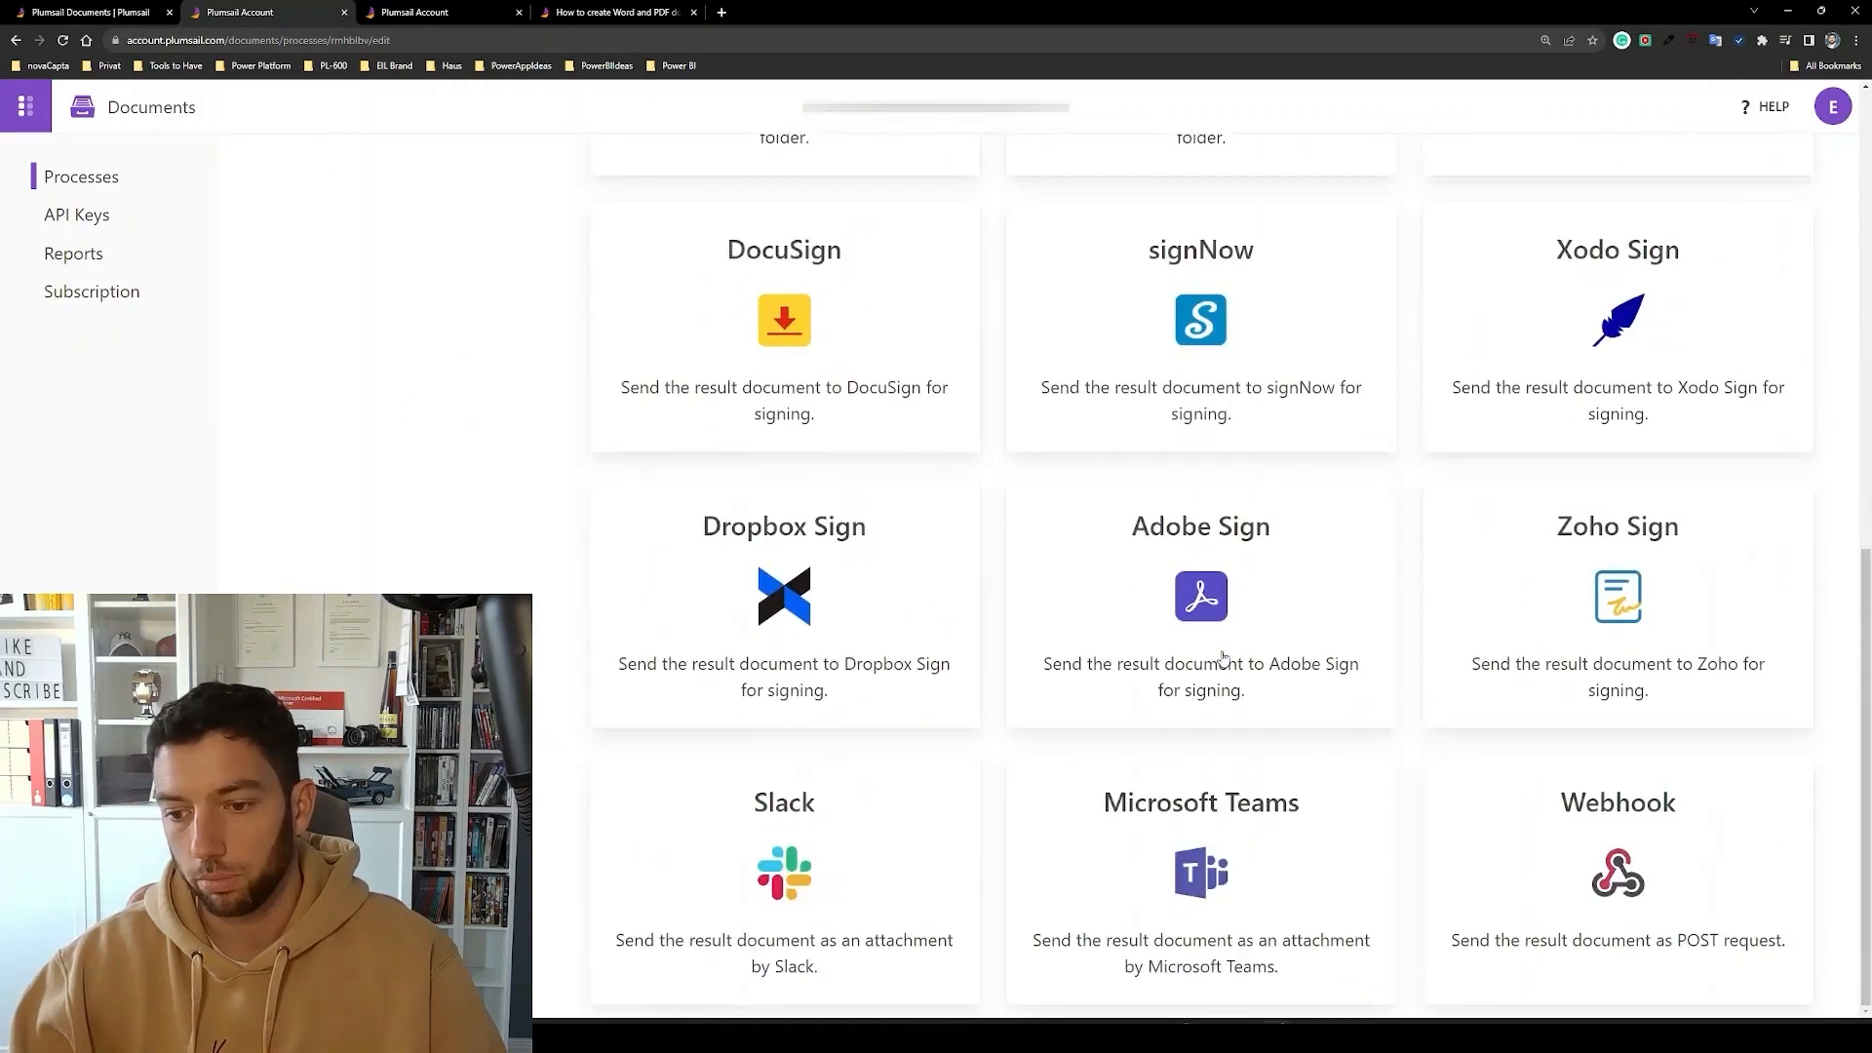
scroll(974, 761, "up", 5)
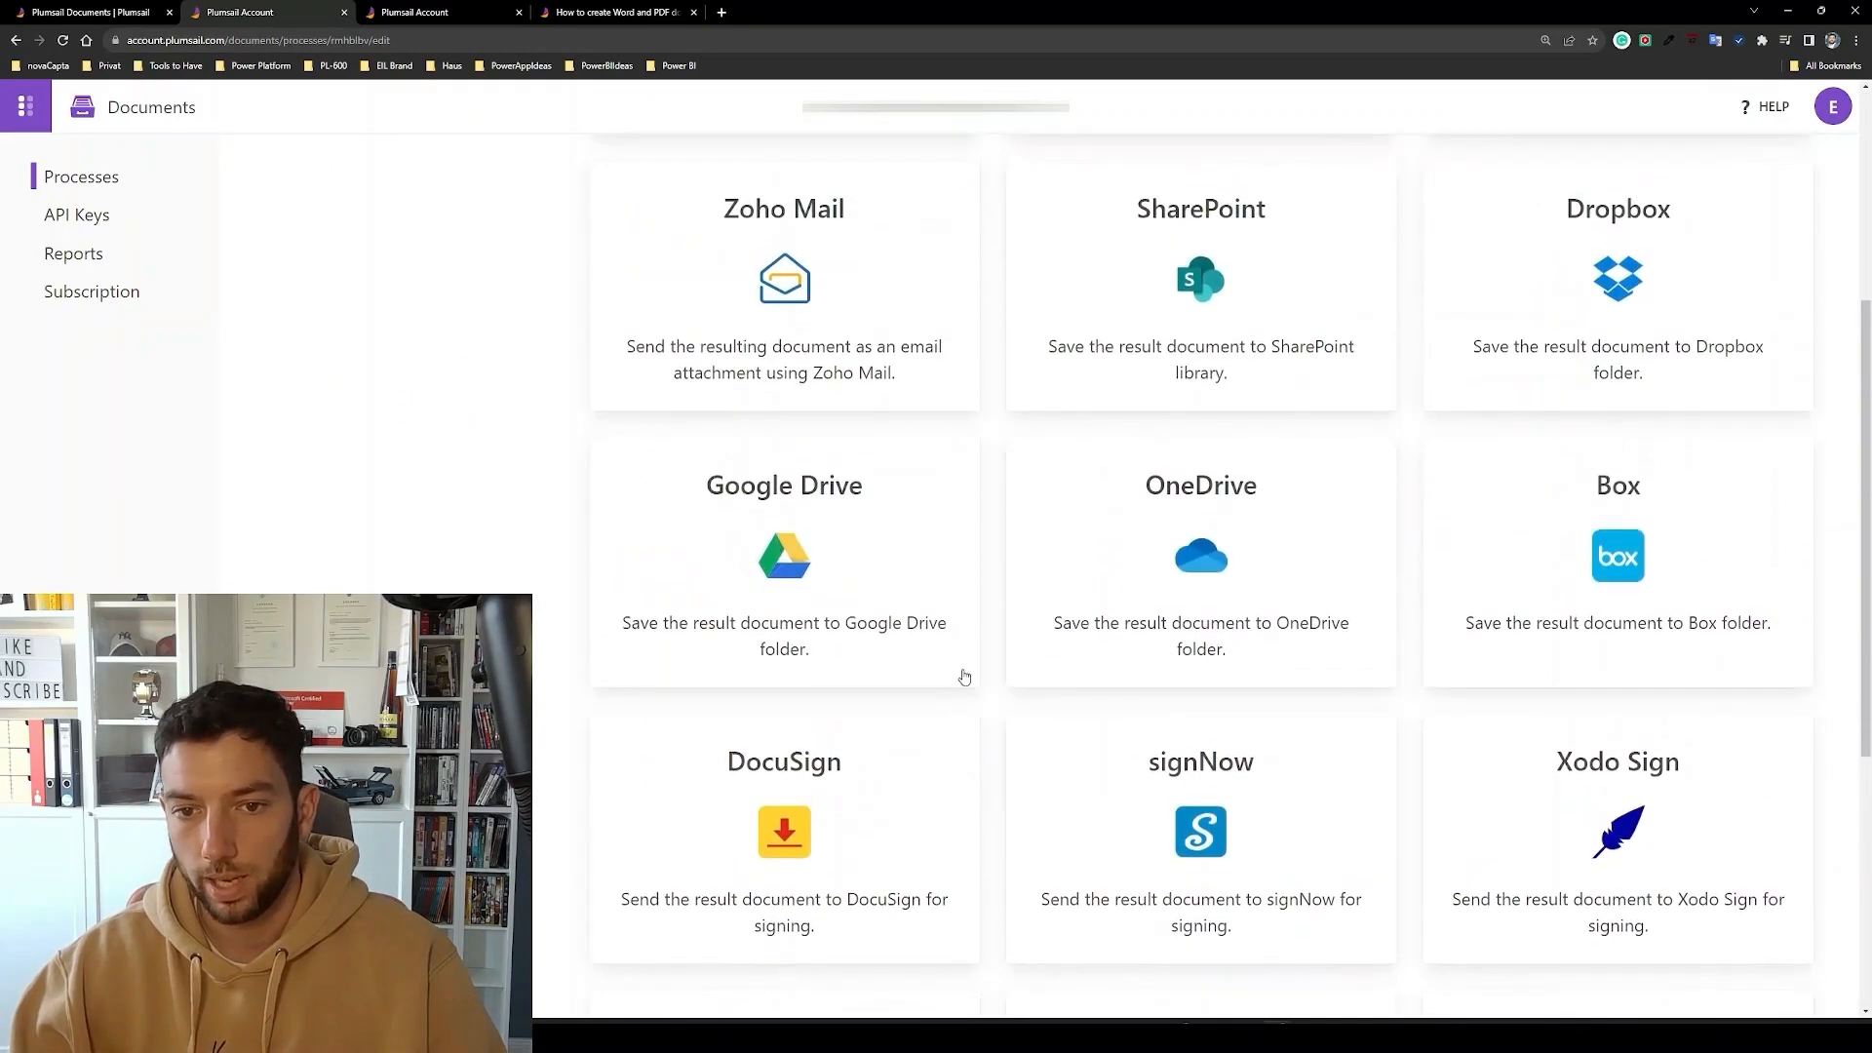
scroll(1089, 346, "up", 3)
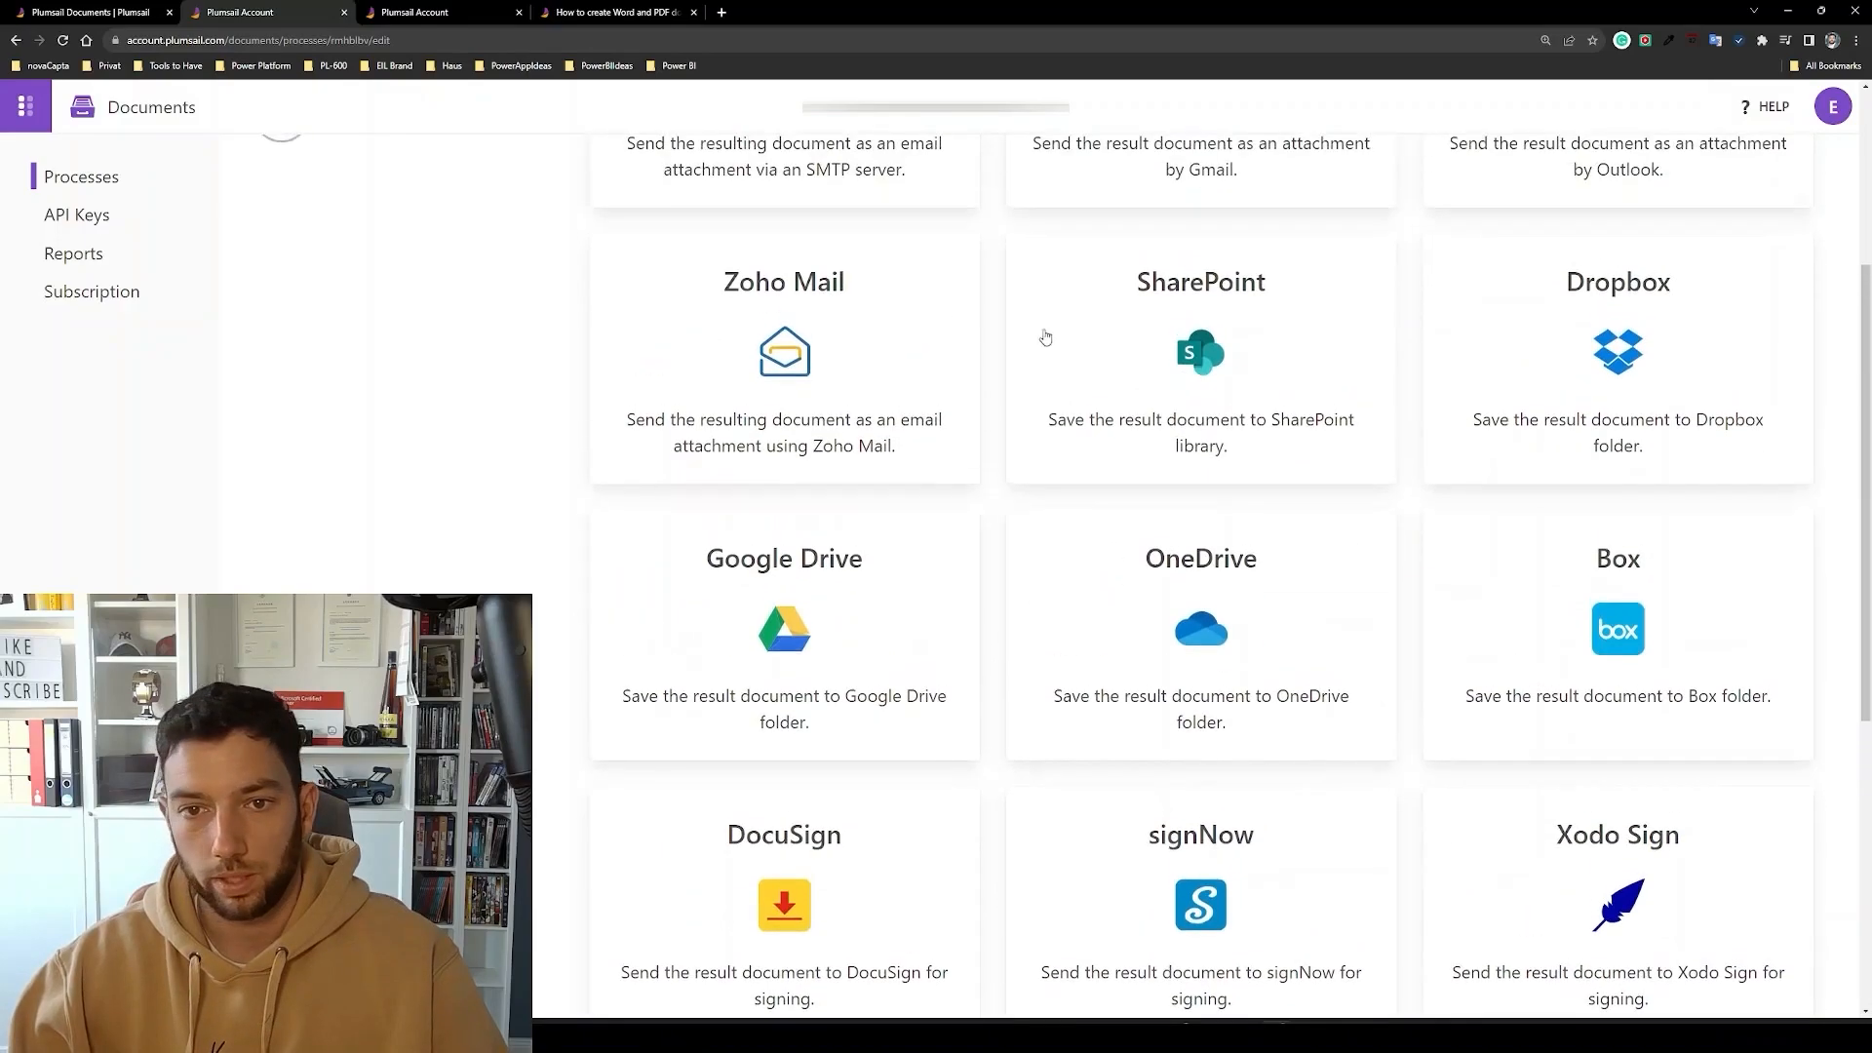
scroll(929, 330, "up", 2)
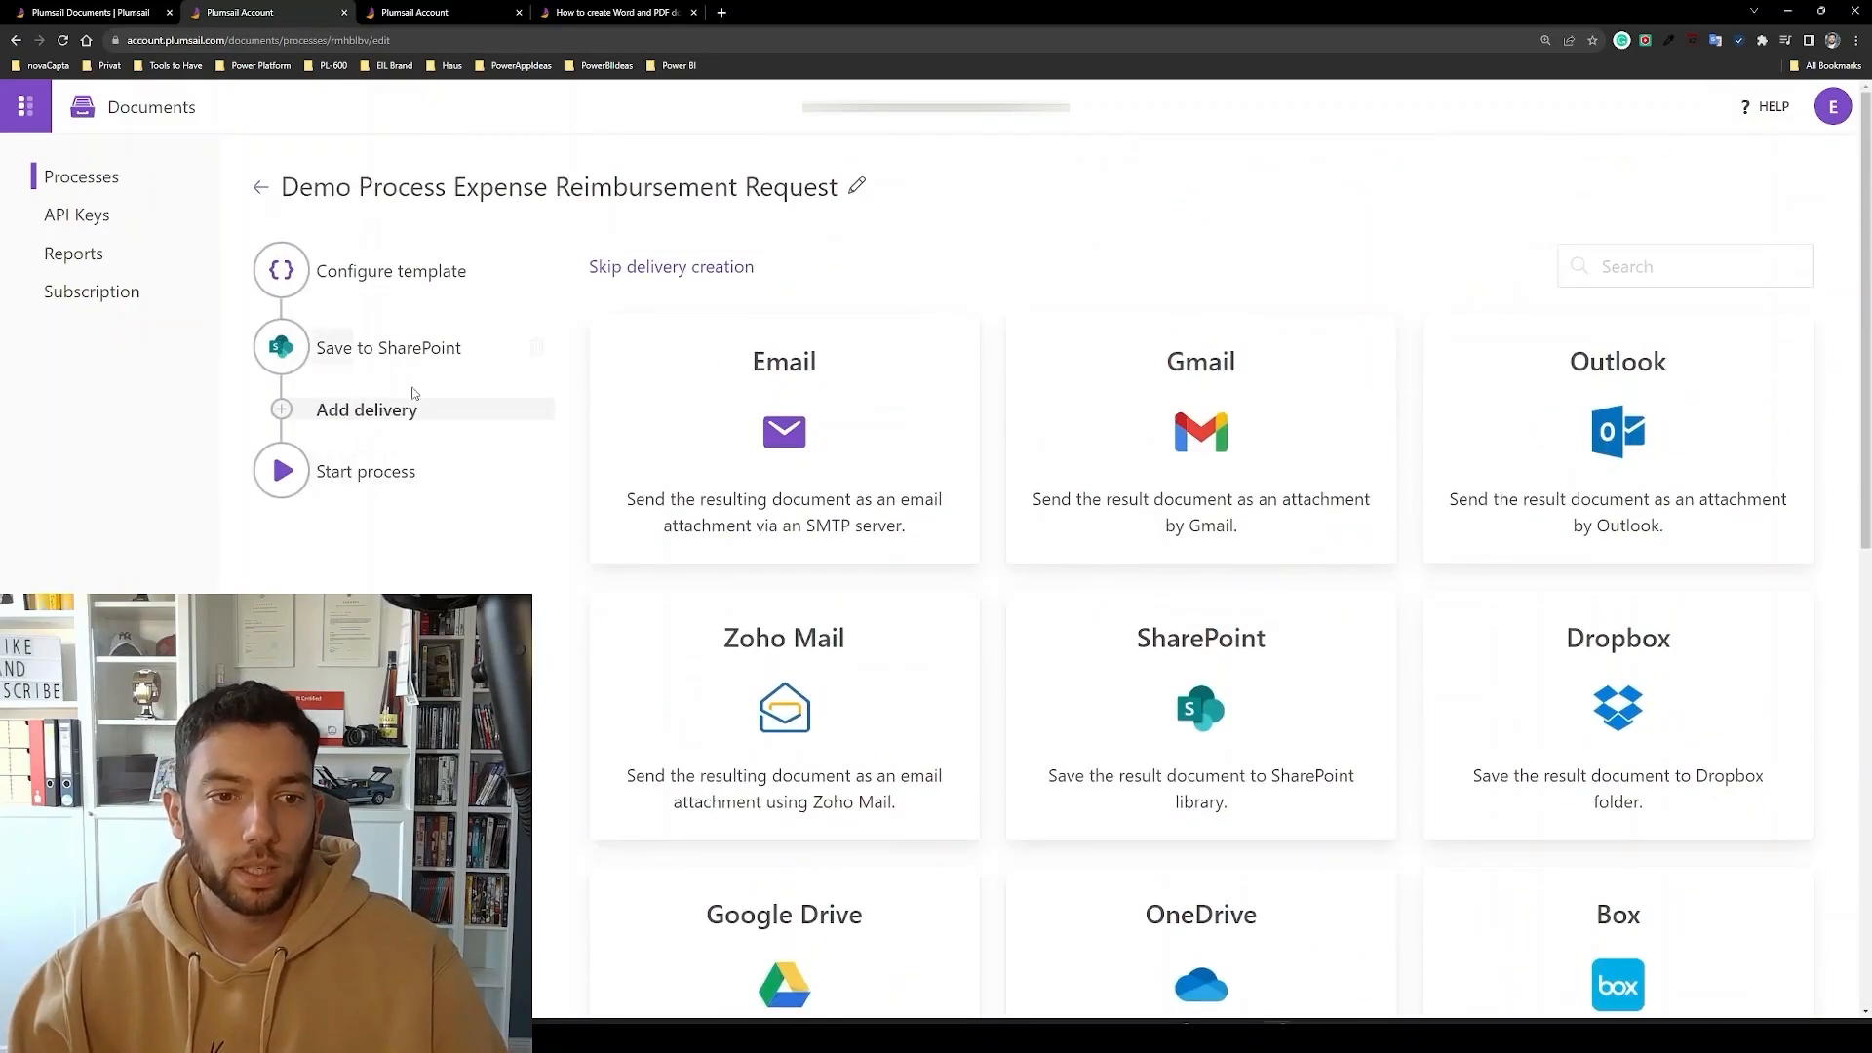
left_click(367, 478)
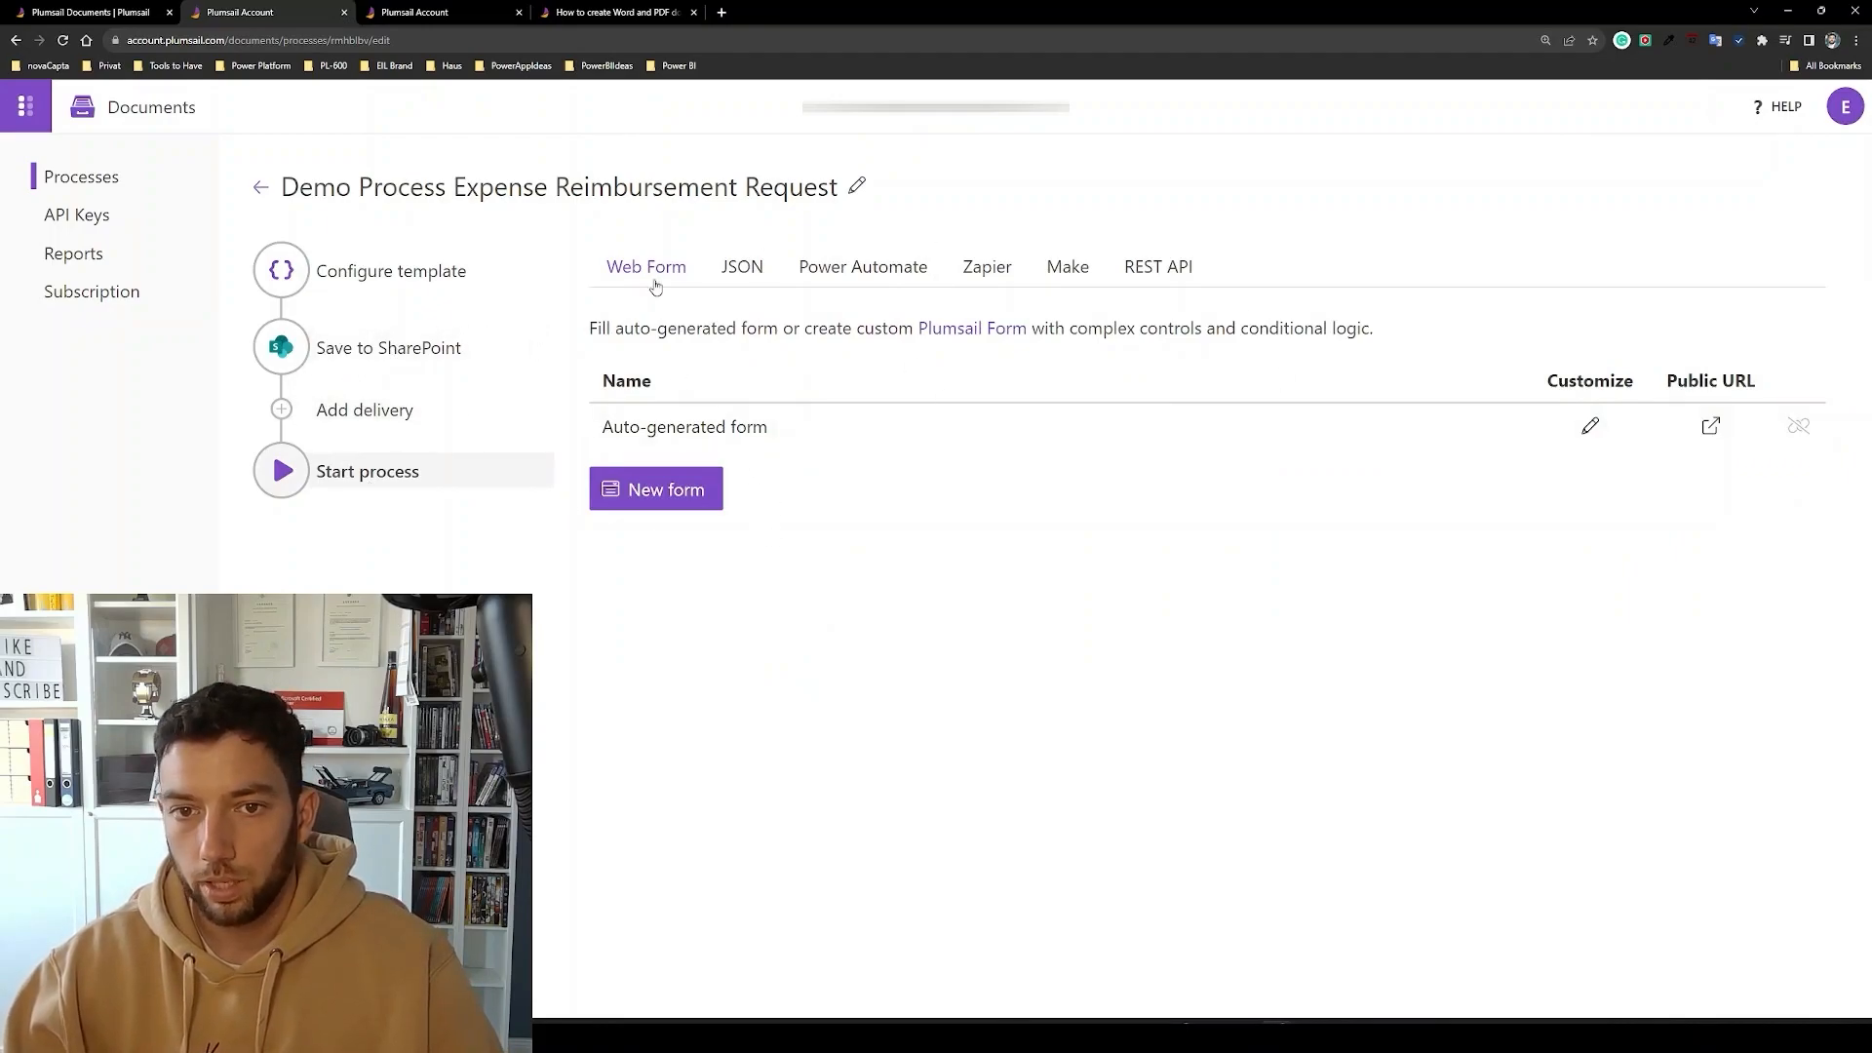
left_click(868, 269)
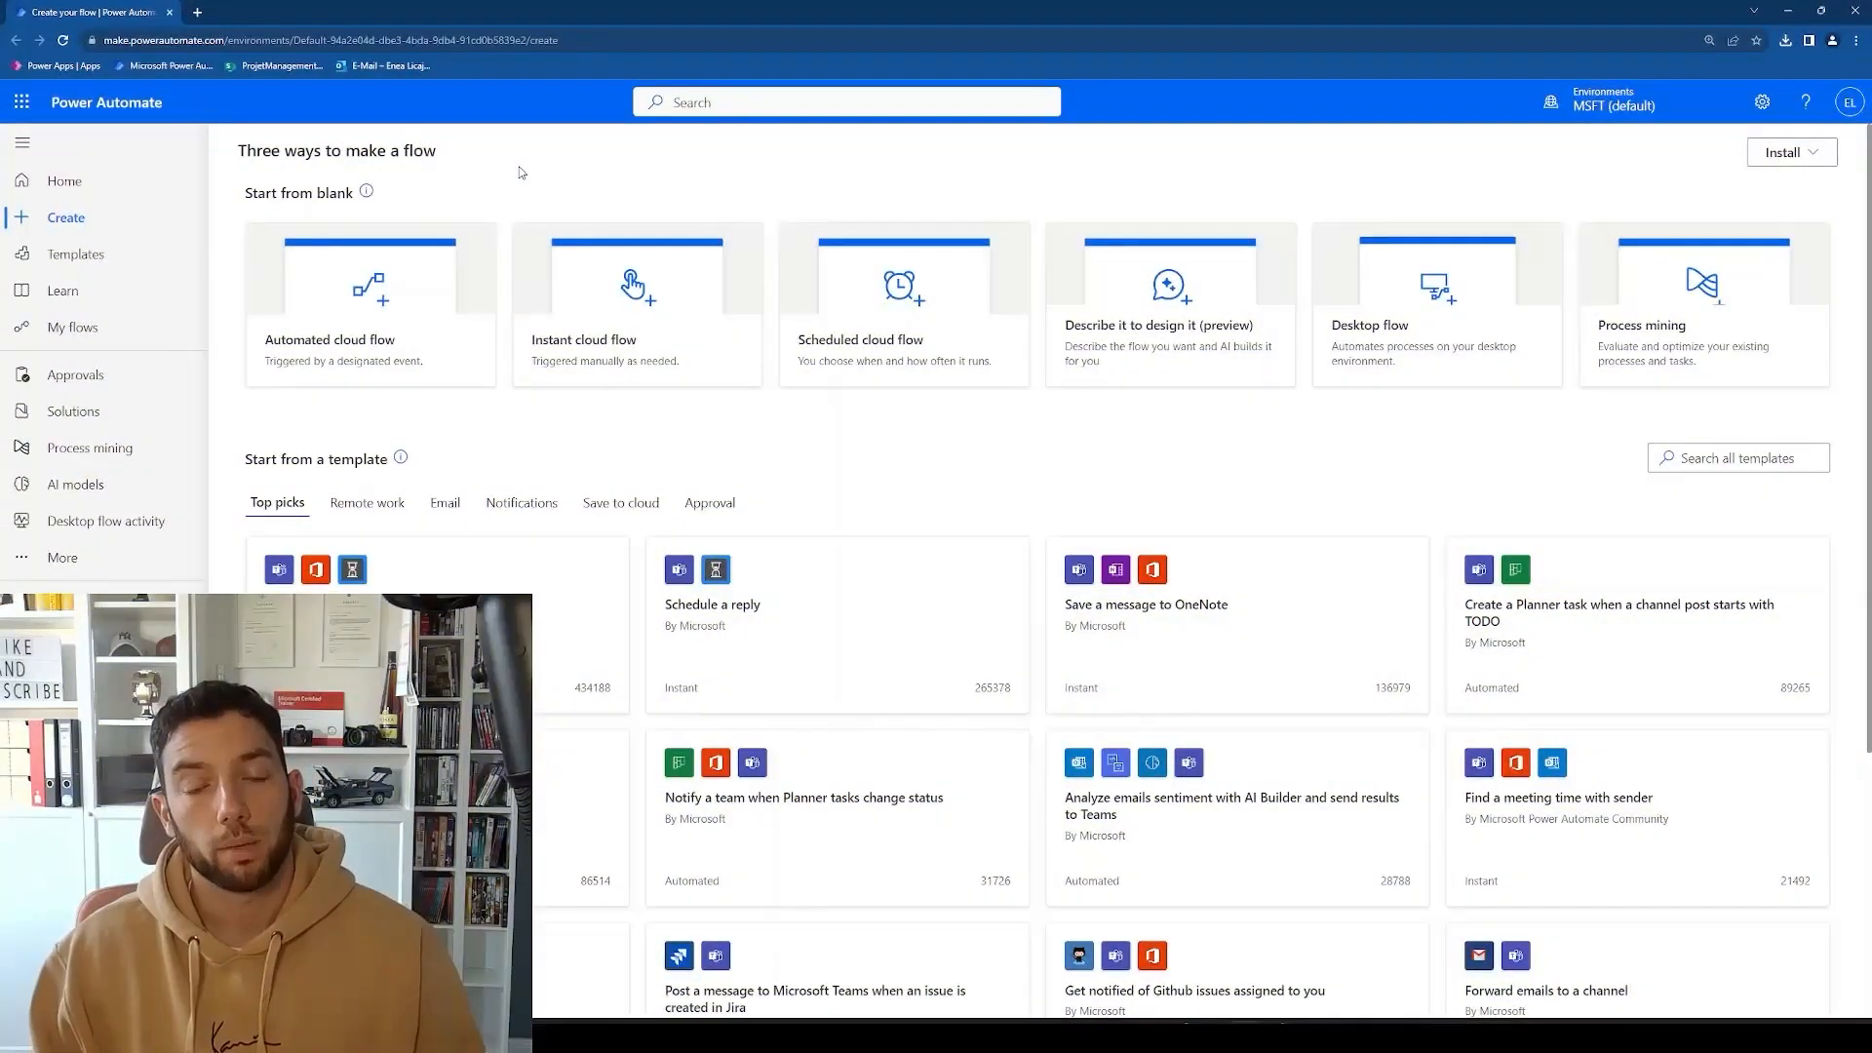
In Power Automate, create an automated cloud flow named "DemoPlumsail Form2Pdf" with the Microsoft Forms trigger "When a new response is submitted".
left_click(391, 343)
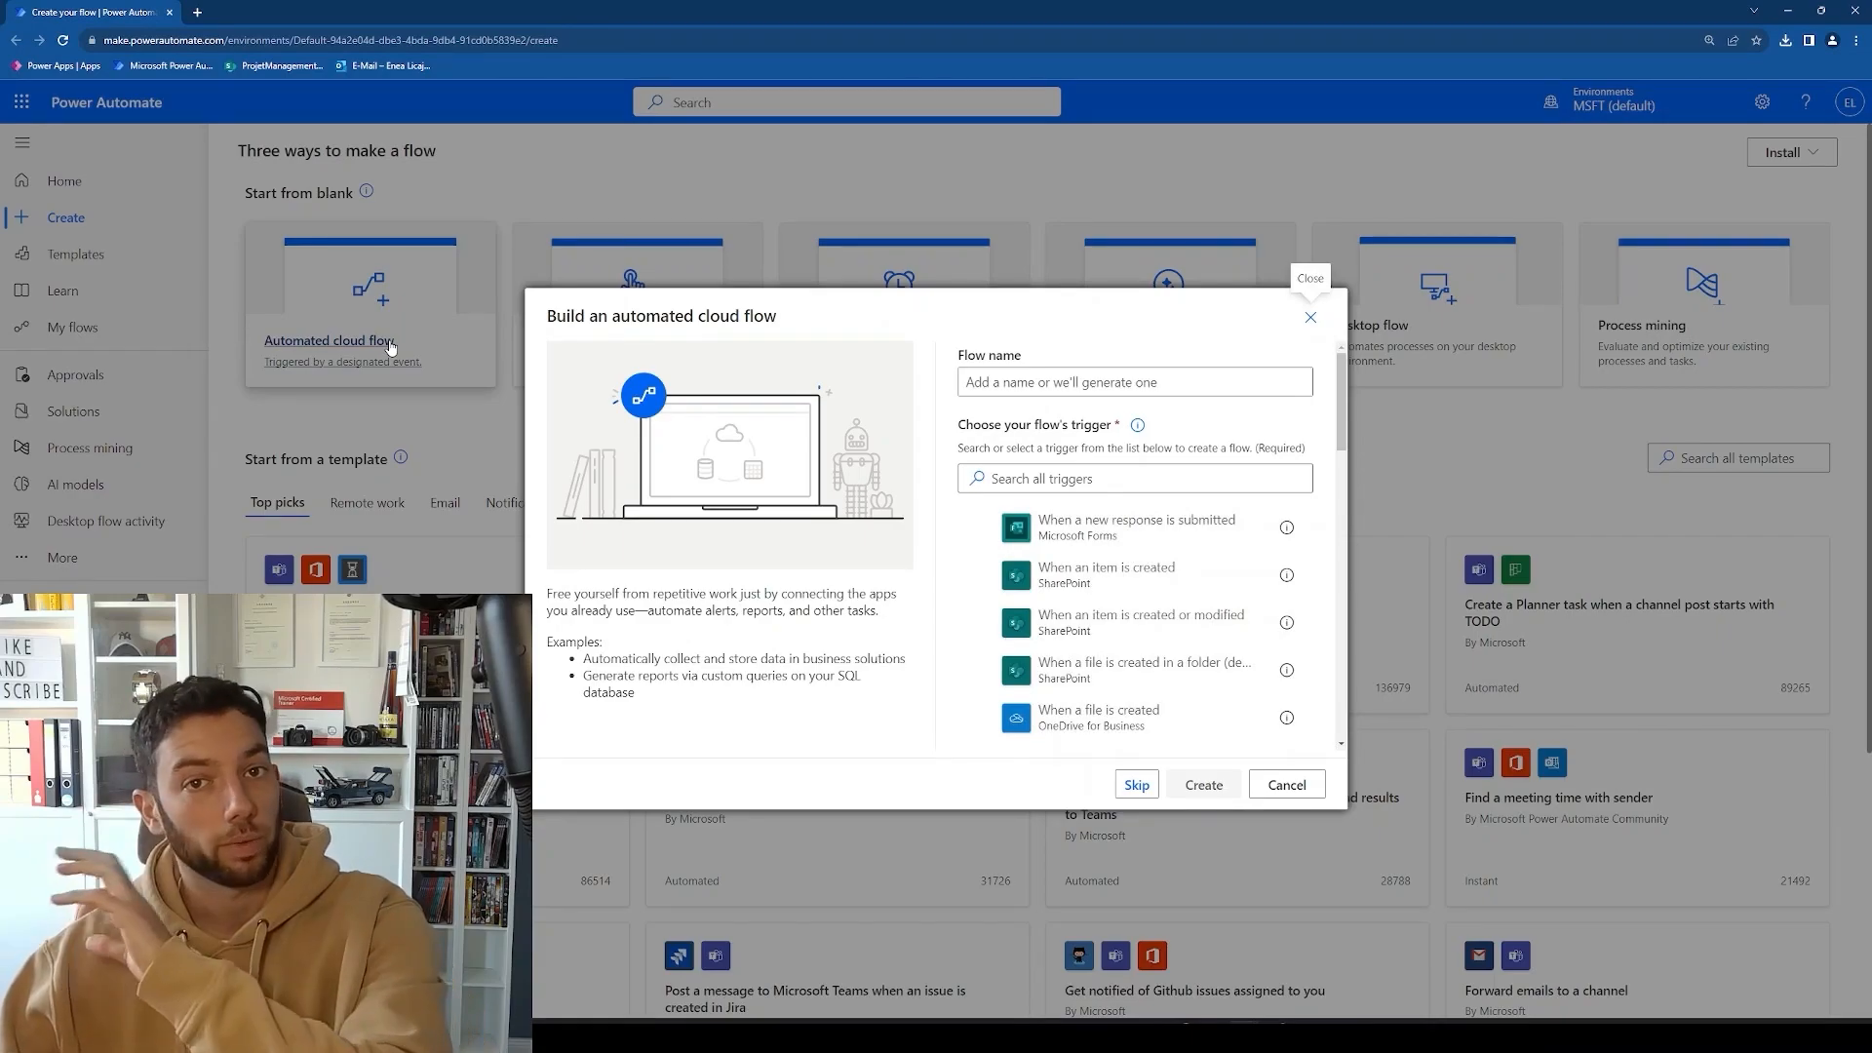
left_click(1122, 384)
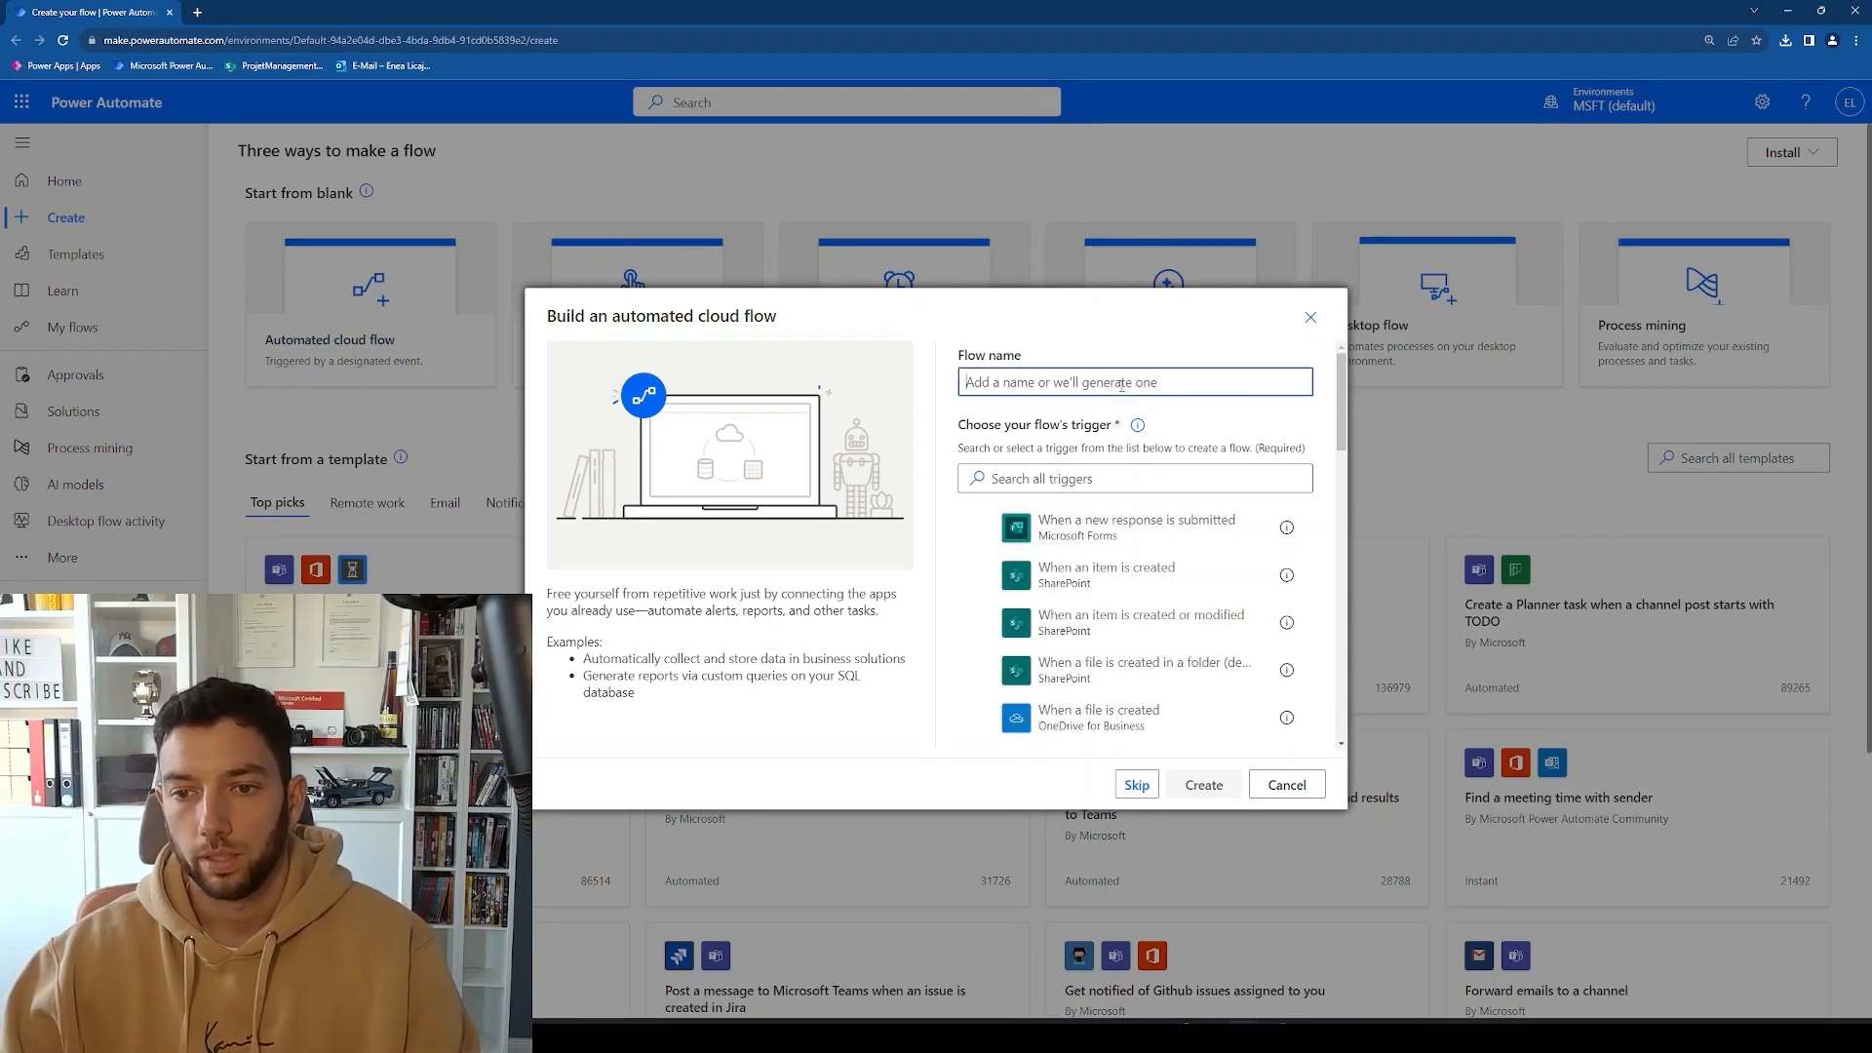
type("DemoPlu")
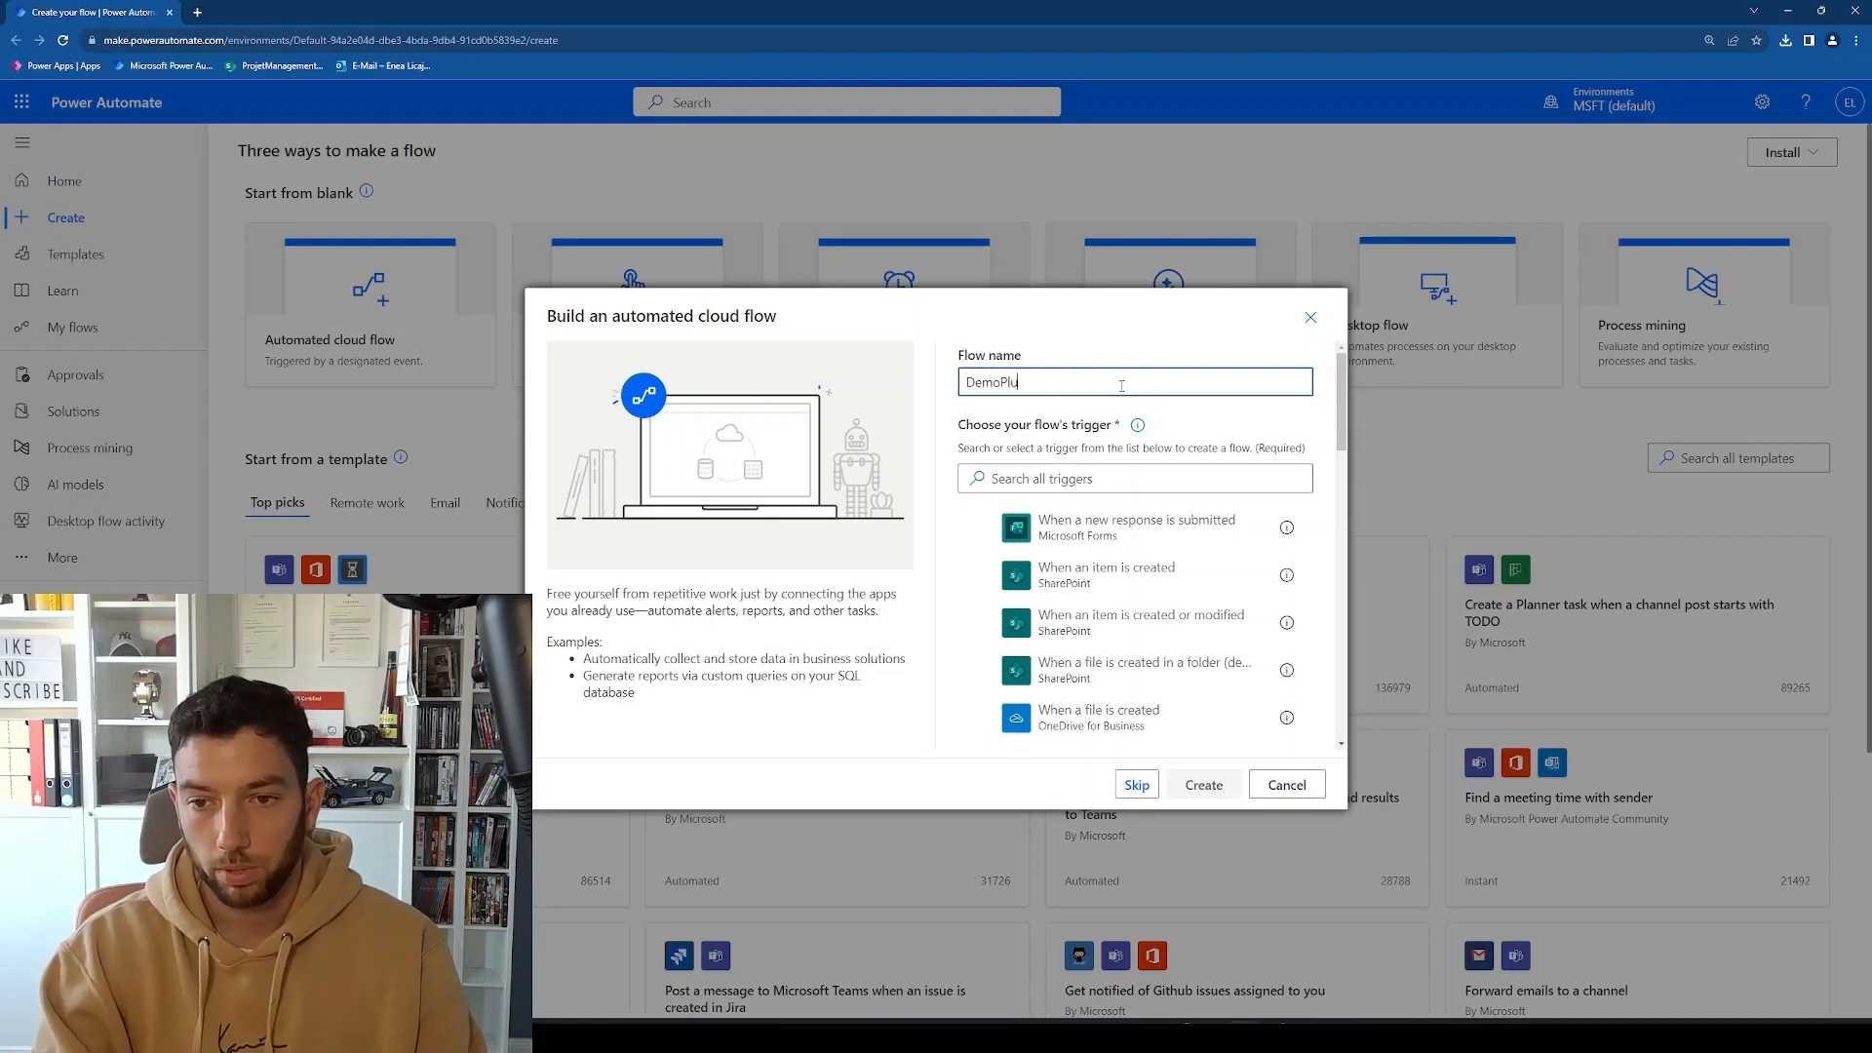
type("msail Form2Pdf")
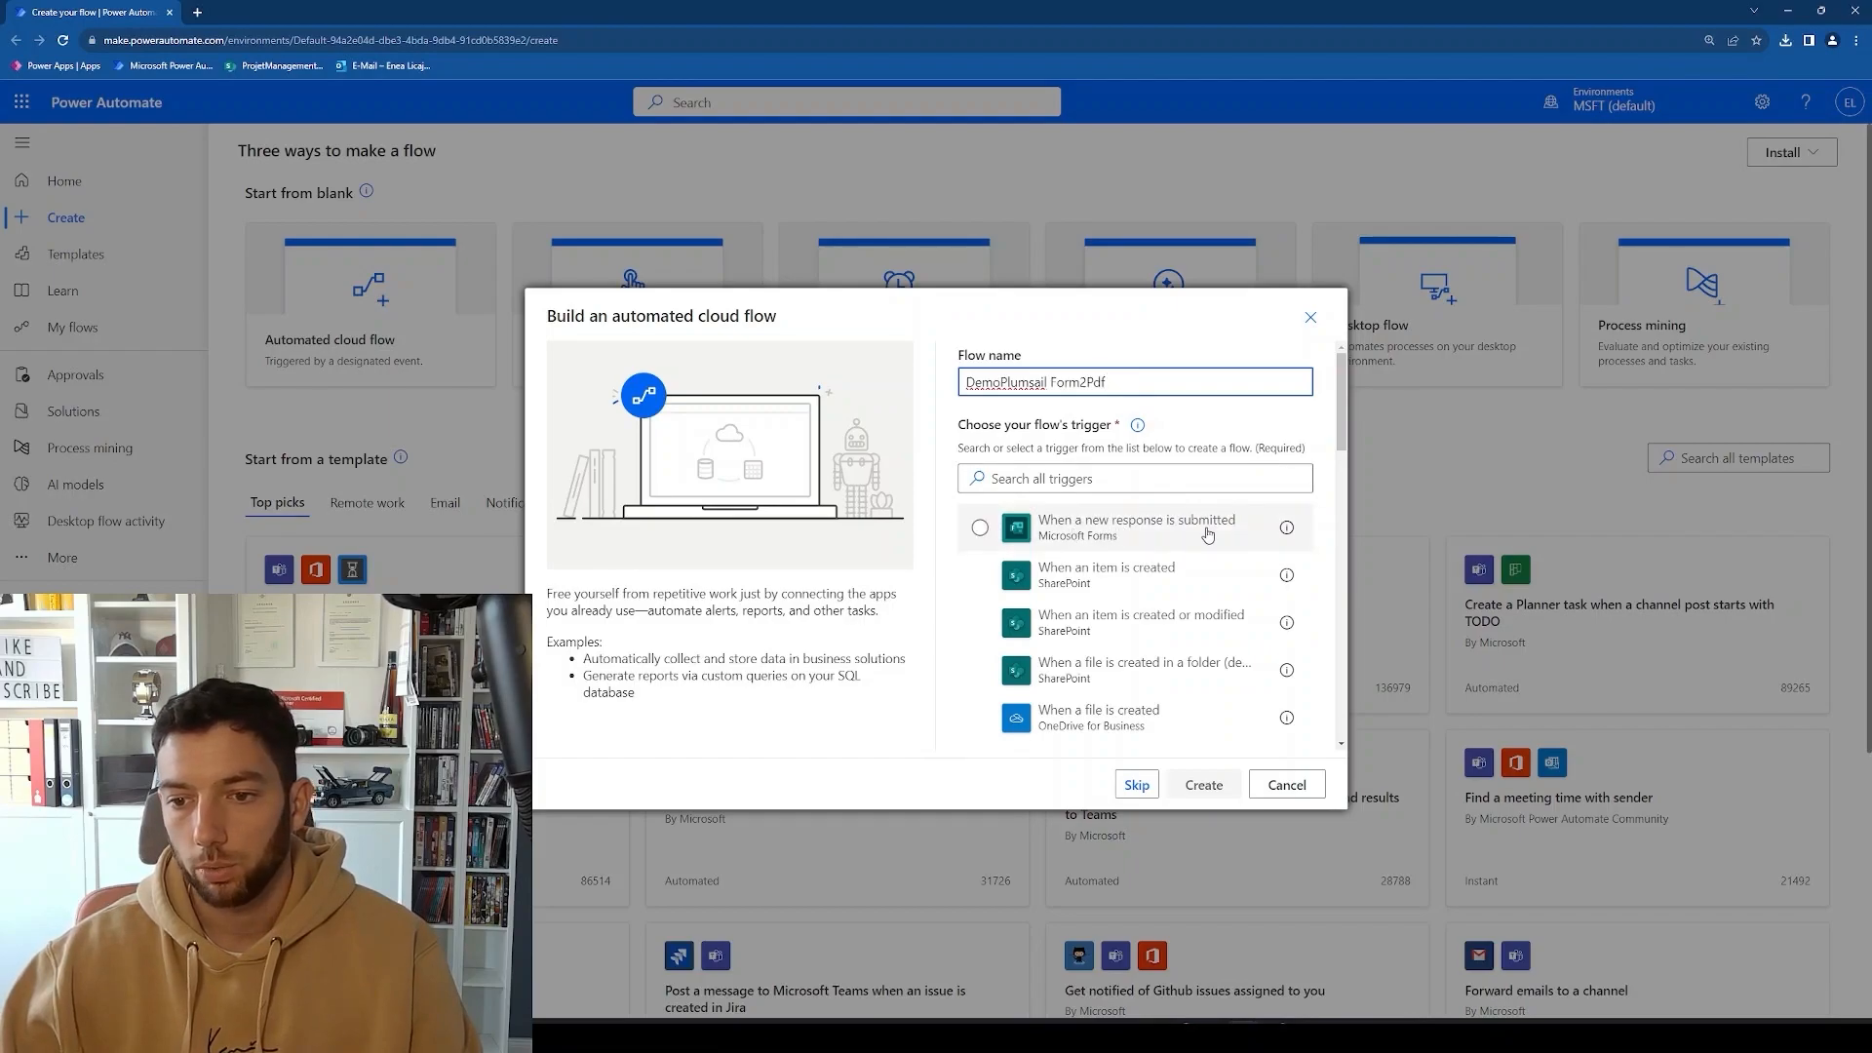
left_click(1207, 535)
left_click(1214, 785)
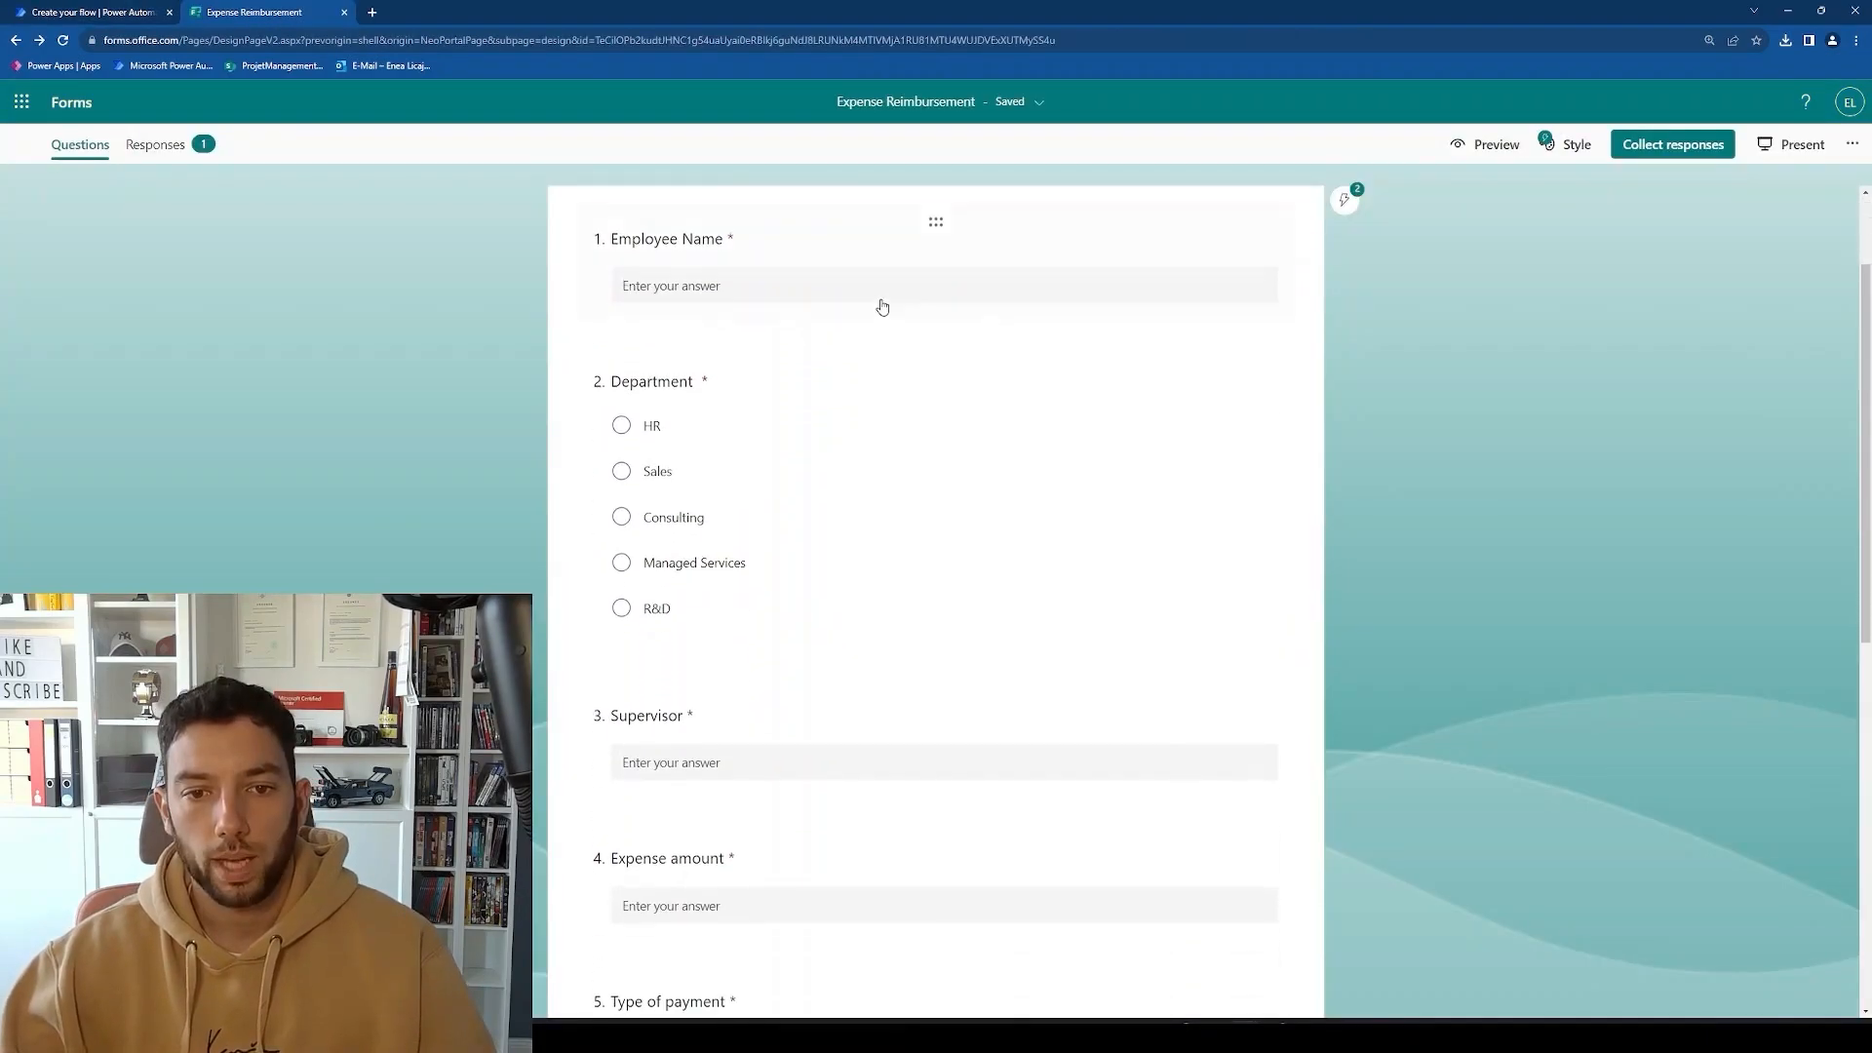
Examine the questions of the Expense Reimbursement form in Microsoft Forms, both in the editor and in the preview.
scroll(883, 307, "up", 2)
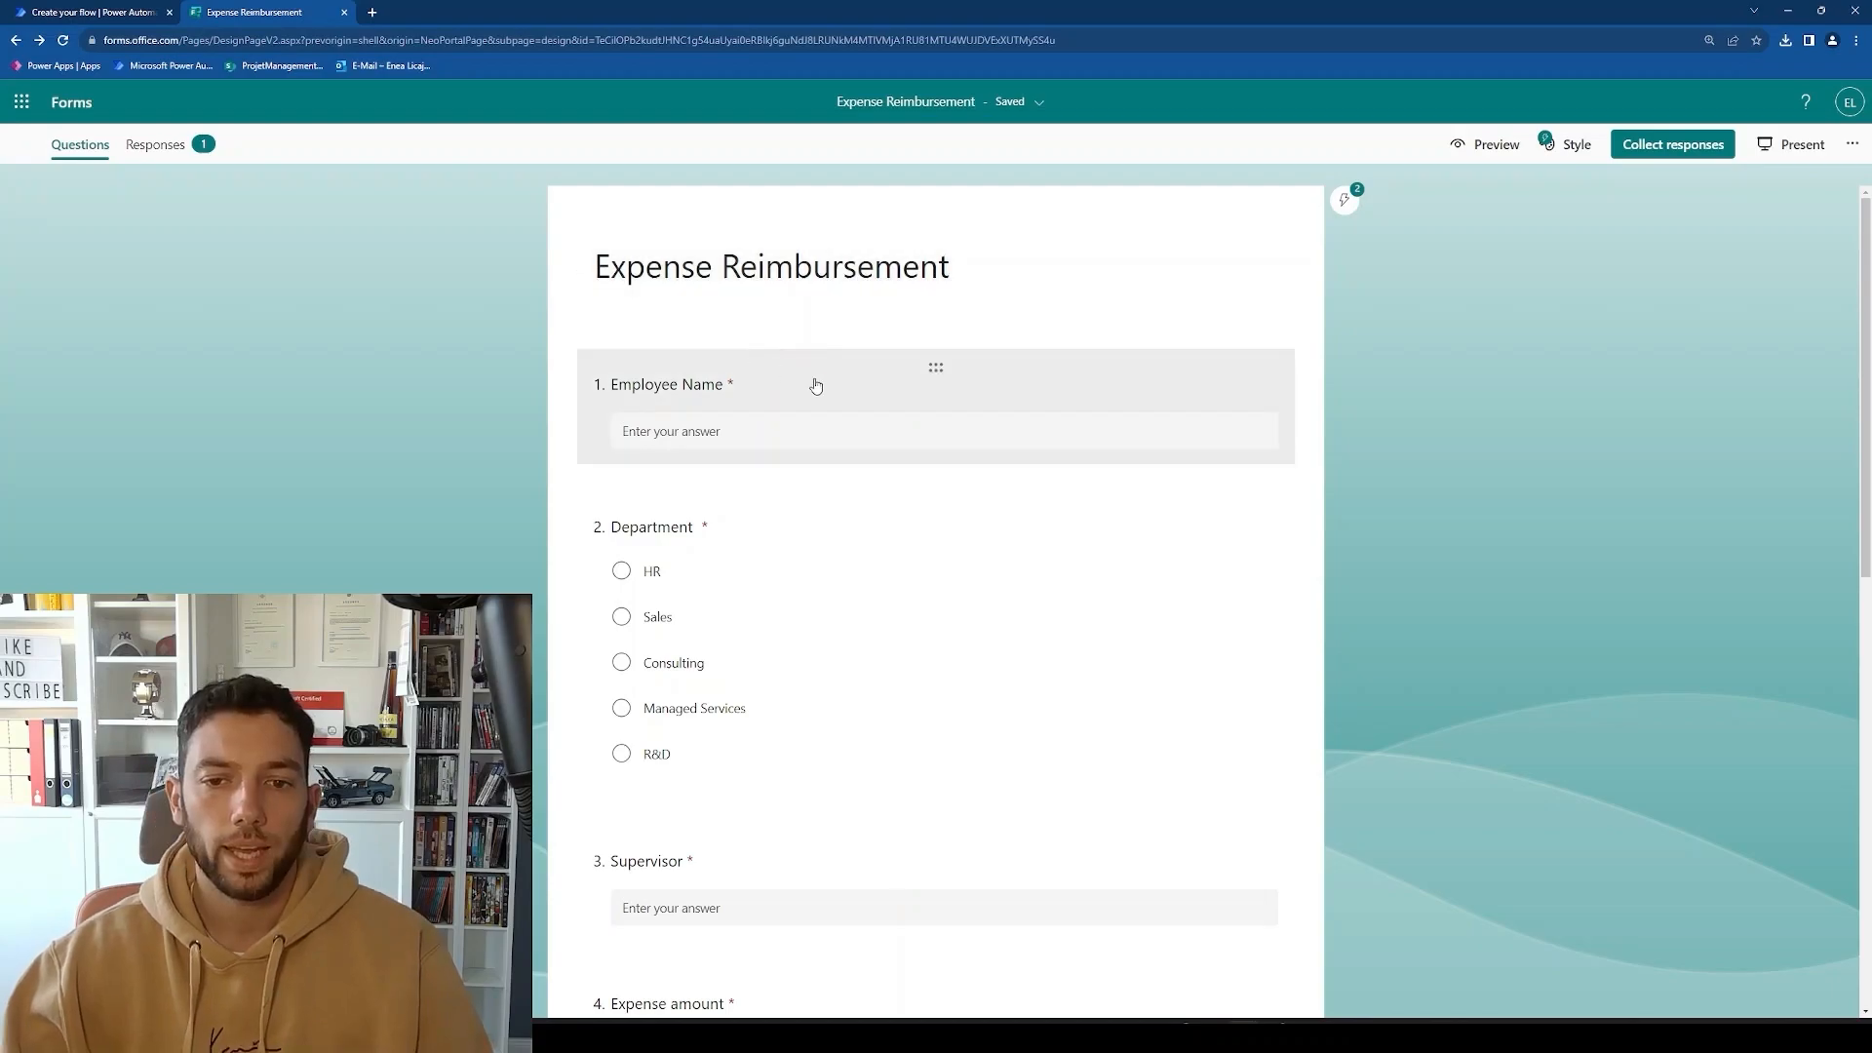
scroll(740, 436, "down", 2)
scroll(741, 437, "up", 2)
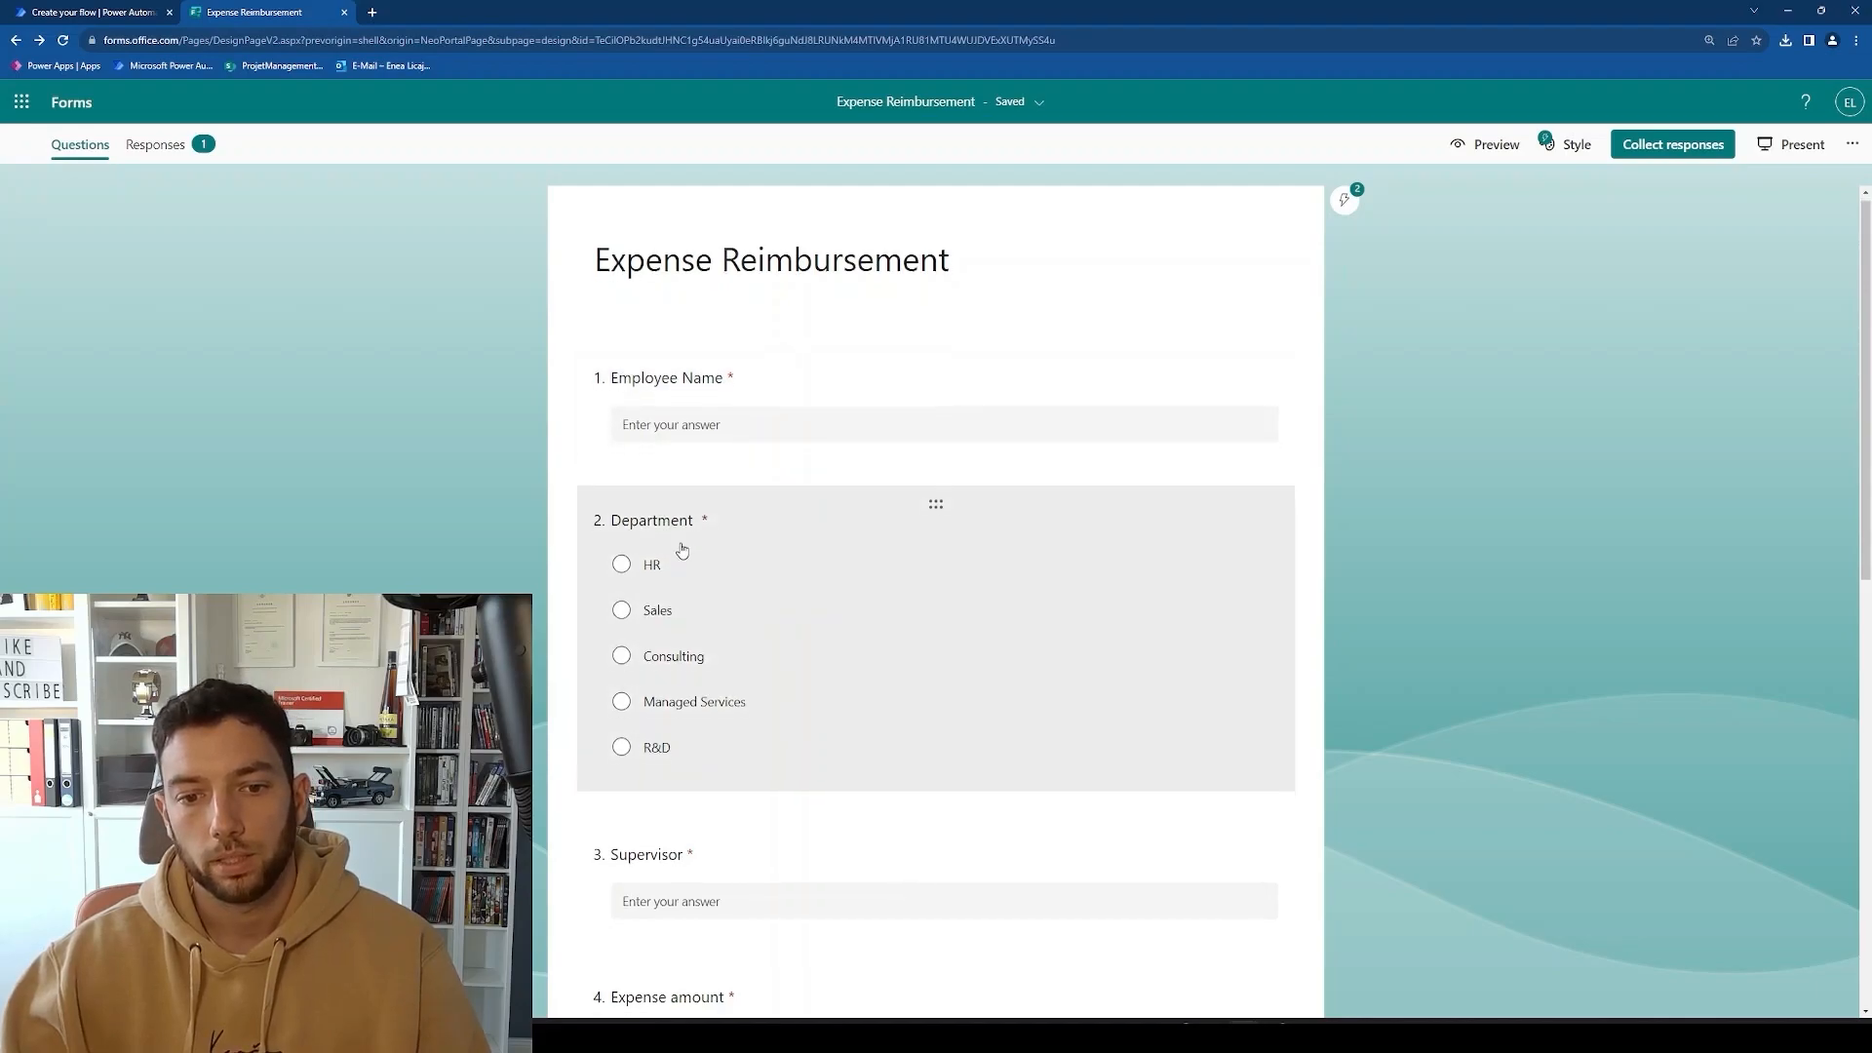
scroll(682, 546, "down", 5)
scroll(658, 314, "up", 3)
scroll(660, 463, "down", 3)
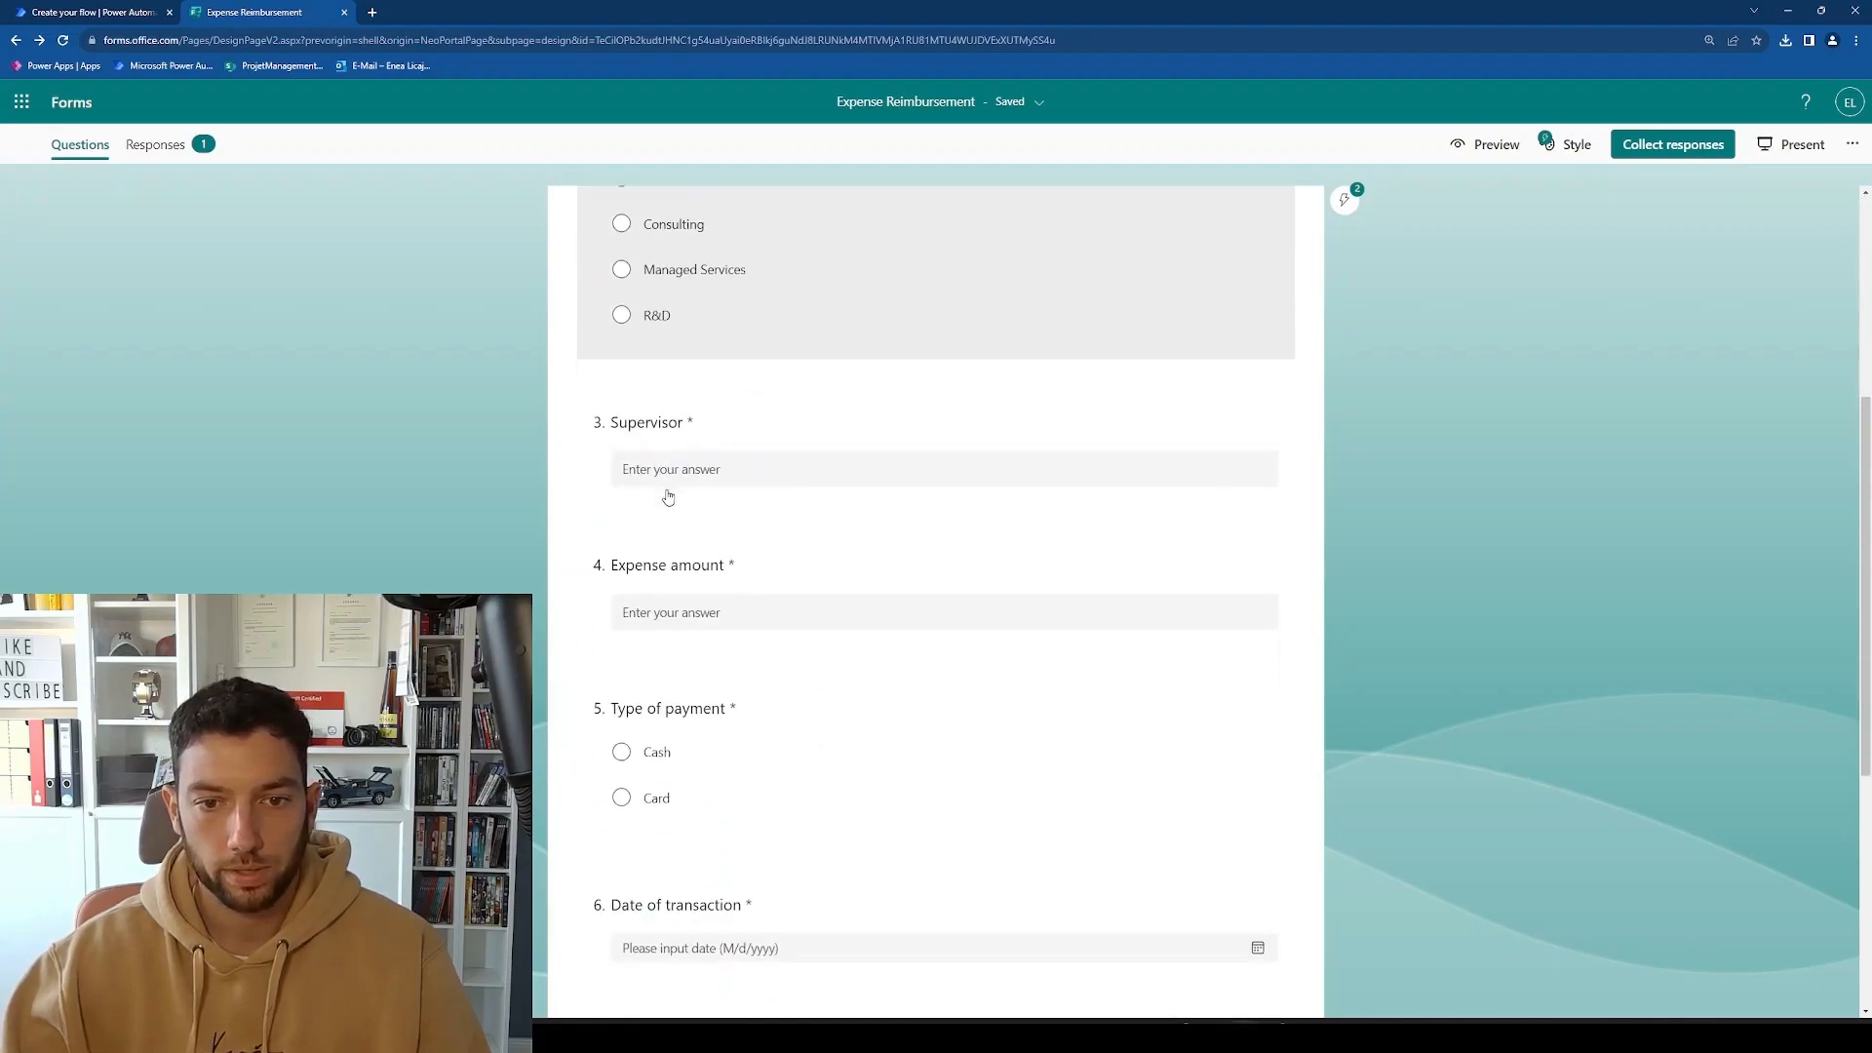
scroll(678, 611, "down", 2)
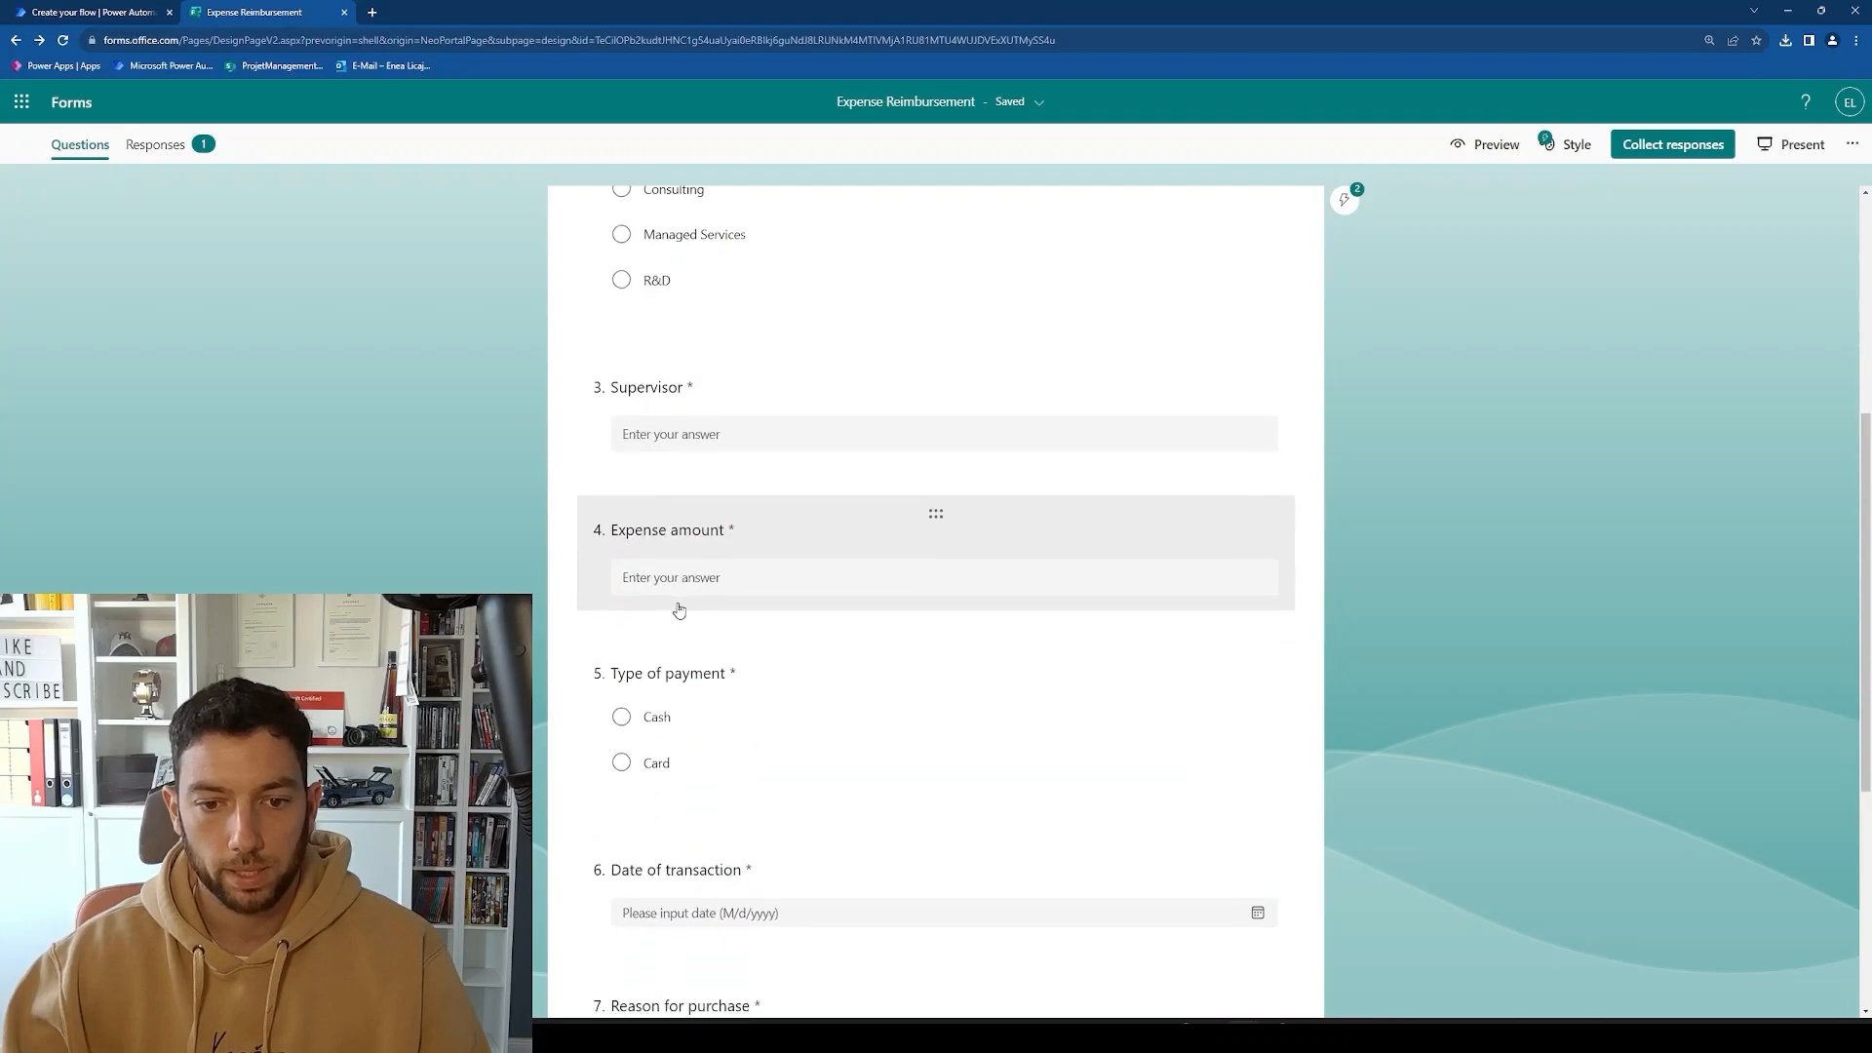
scroll(659, 583, "down", 2)
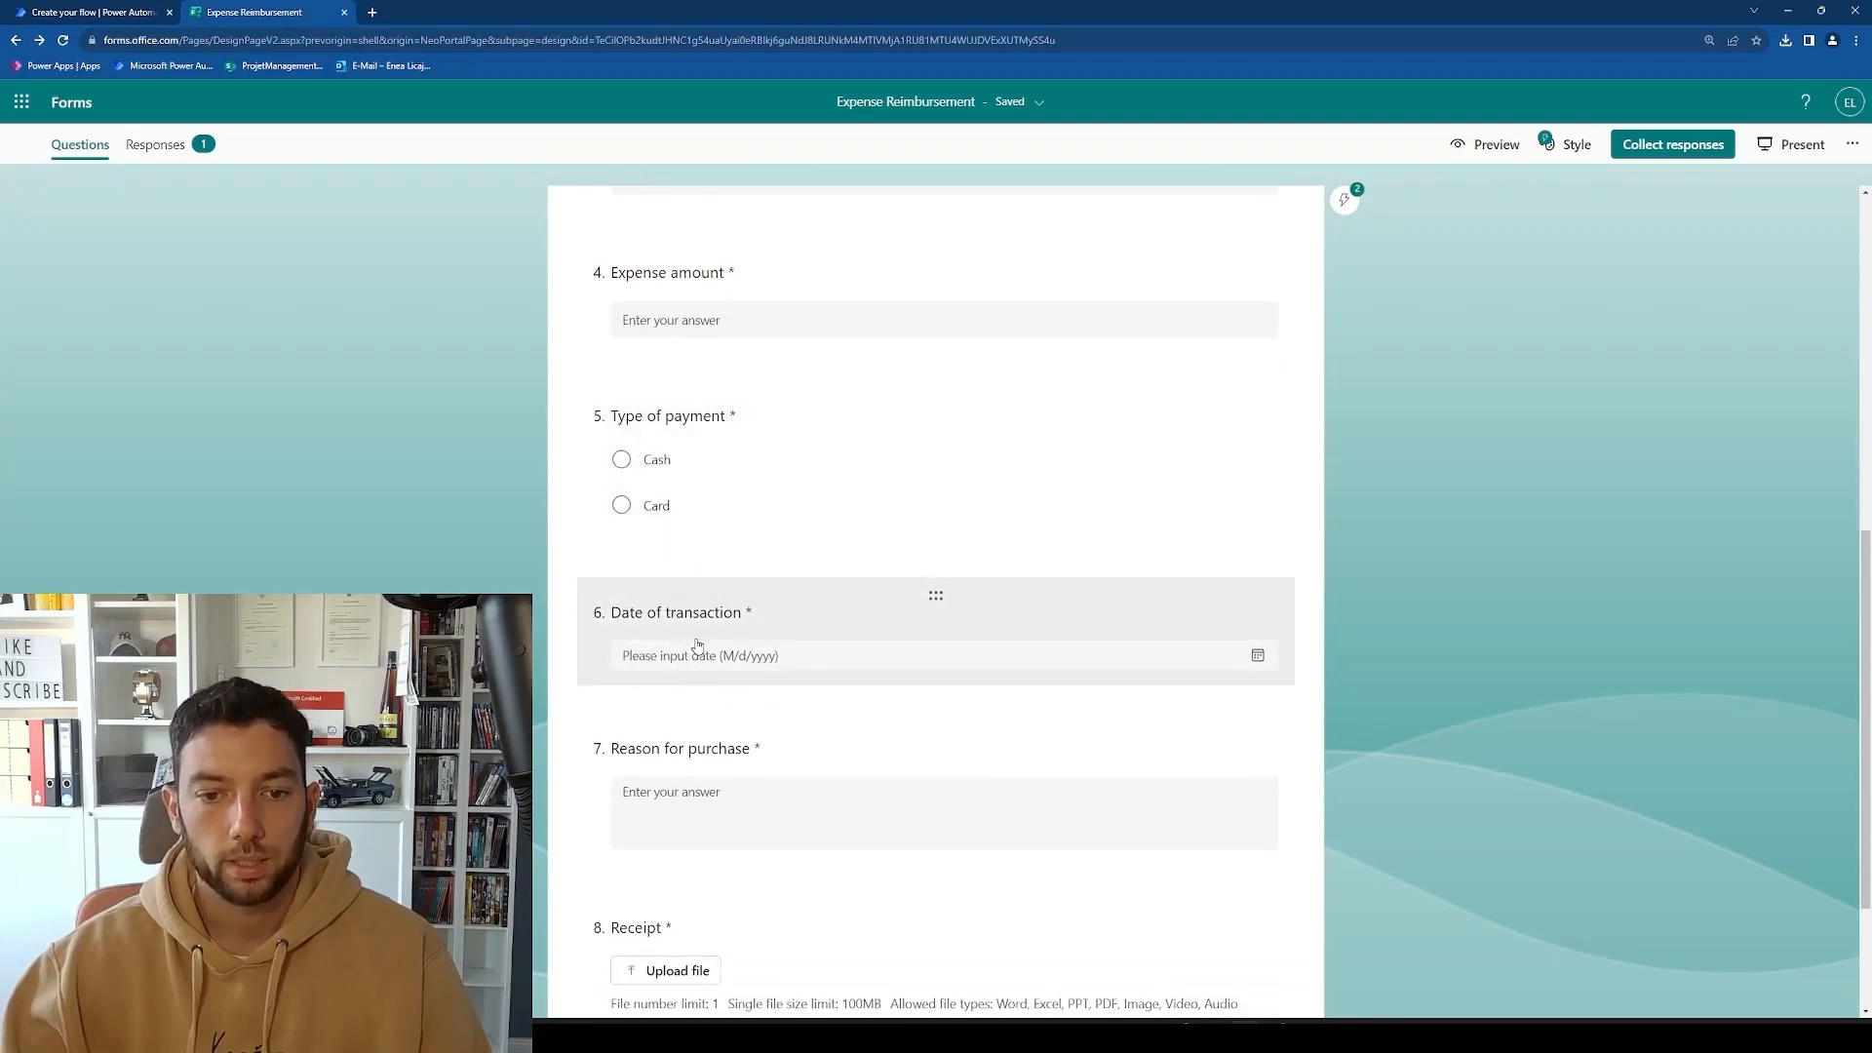
scroll(698, 769, "down", 2)
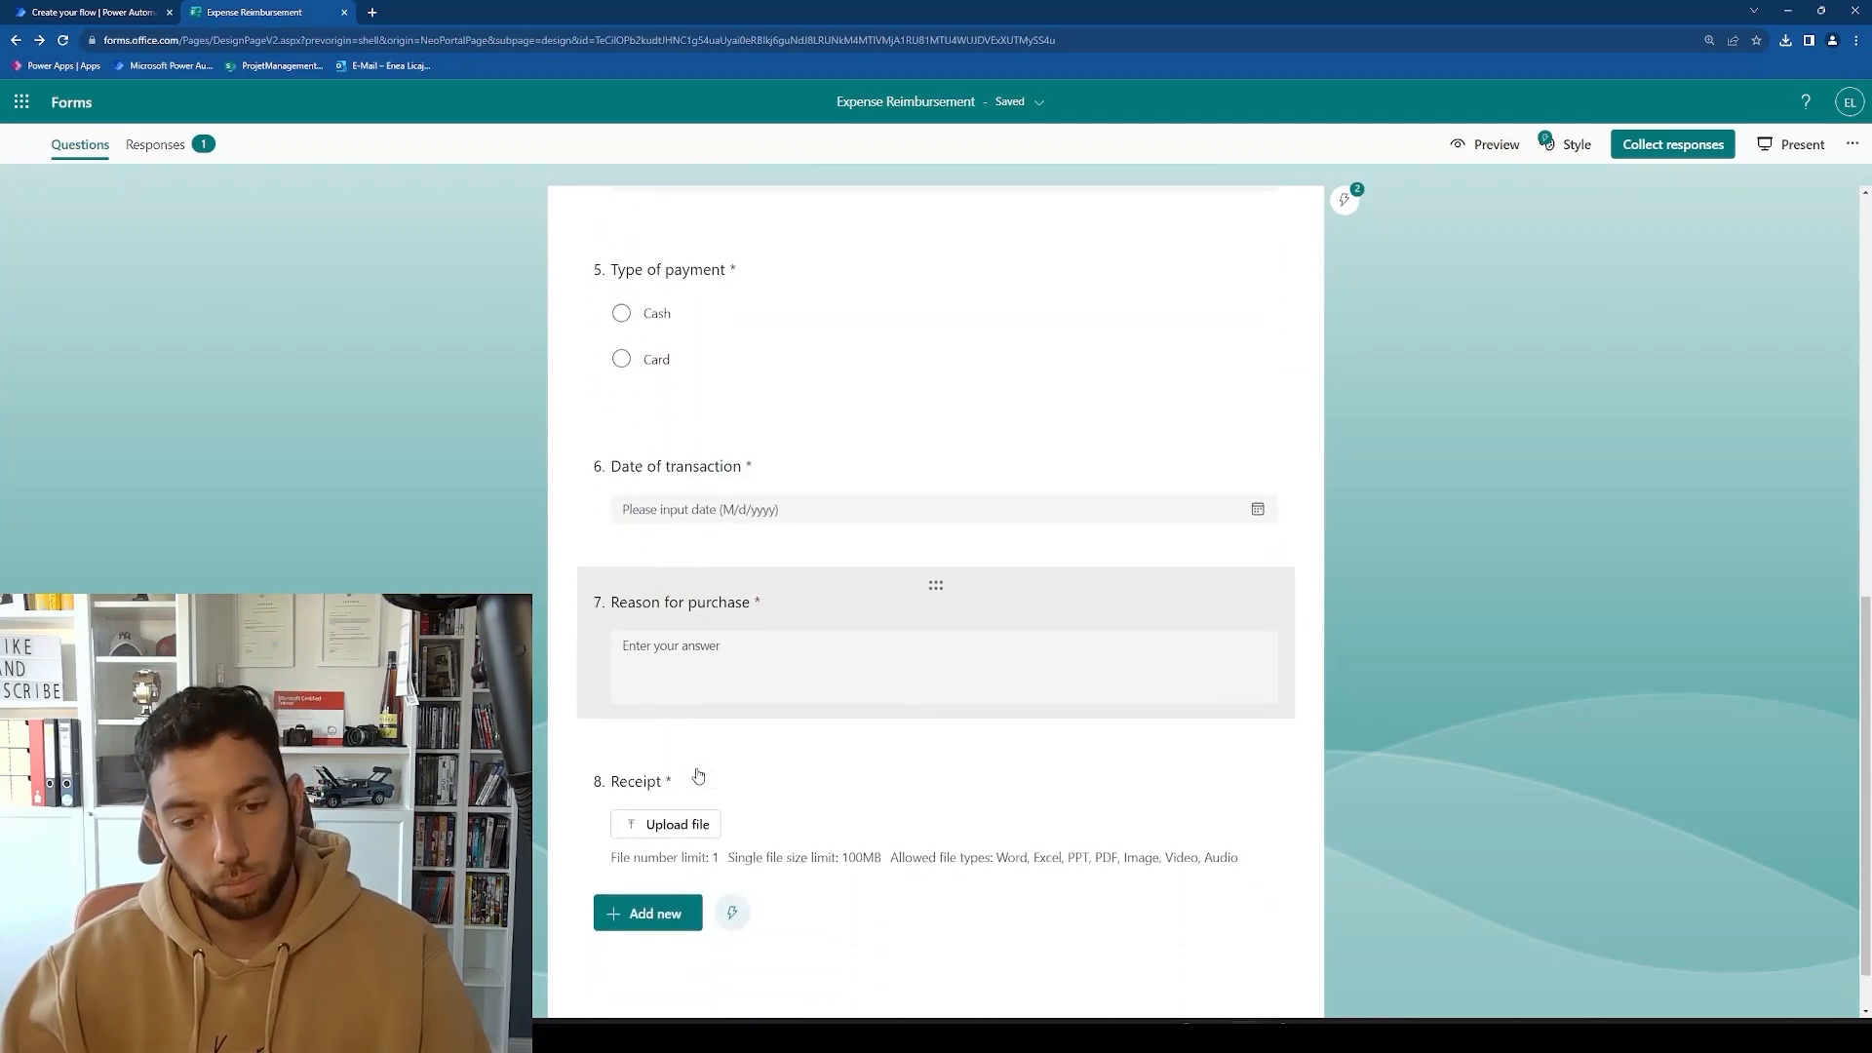
scroll(690, 503, "up", 10)
scroll(701, 519, "down", 7)
scroll(701, 518, "down", 4)
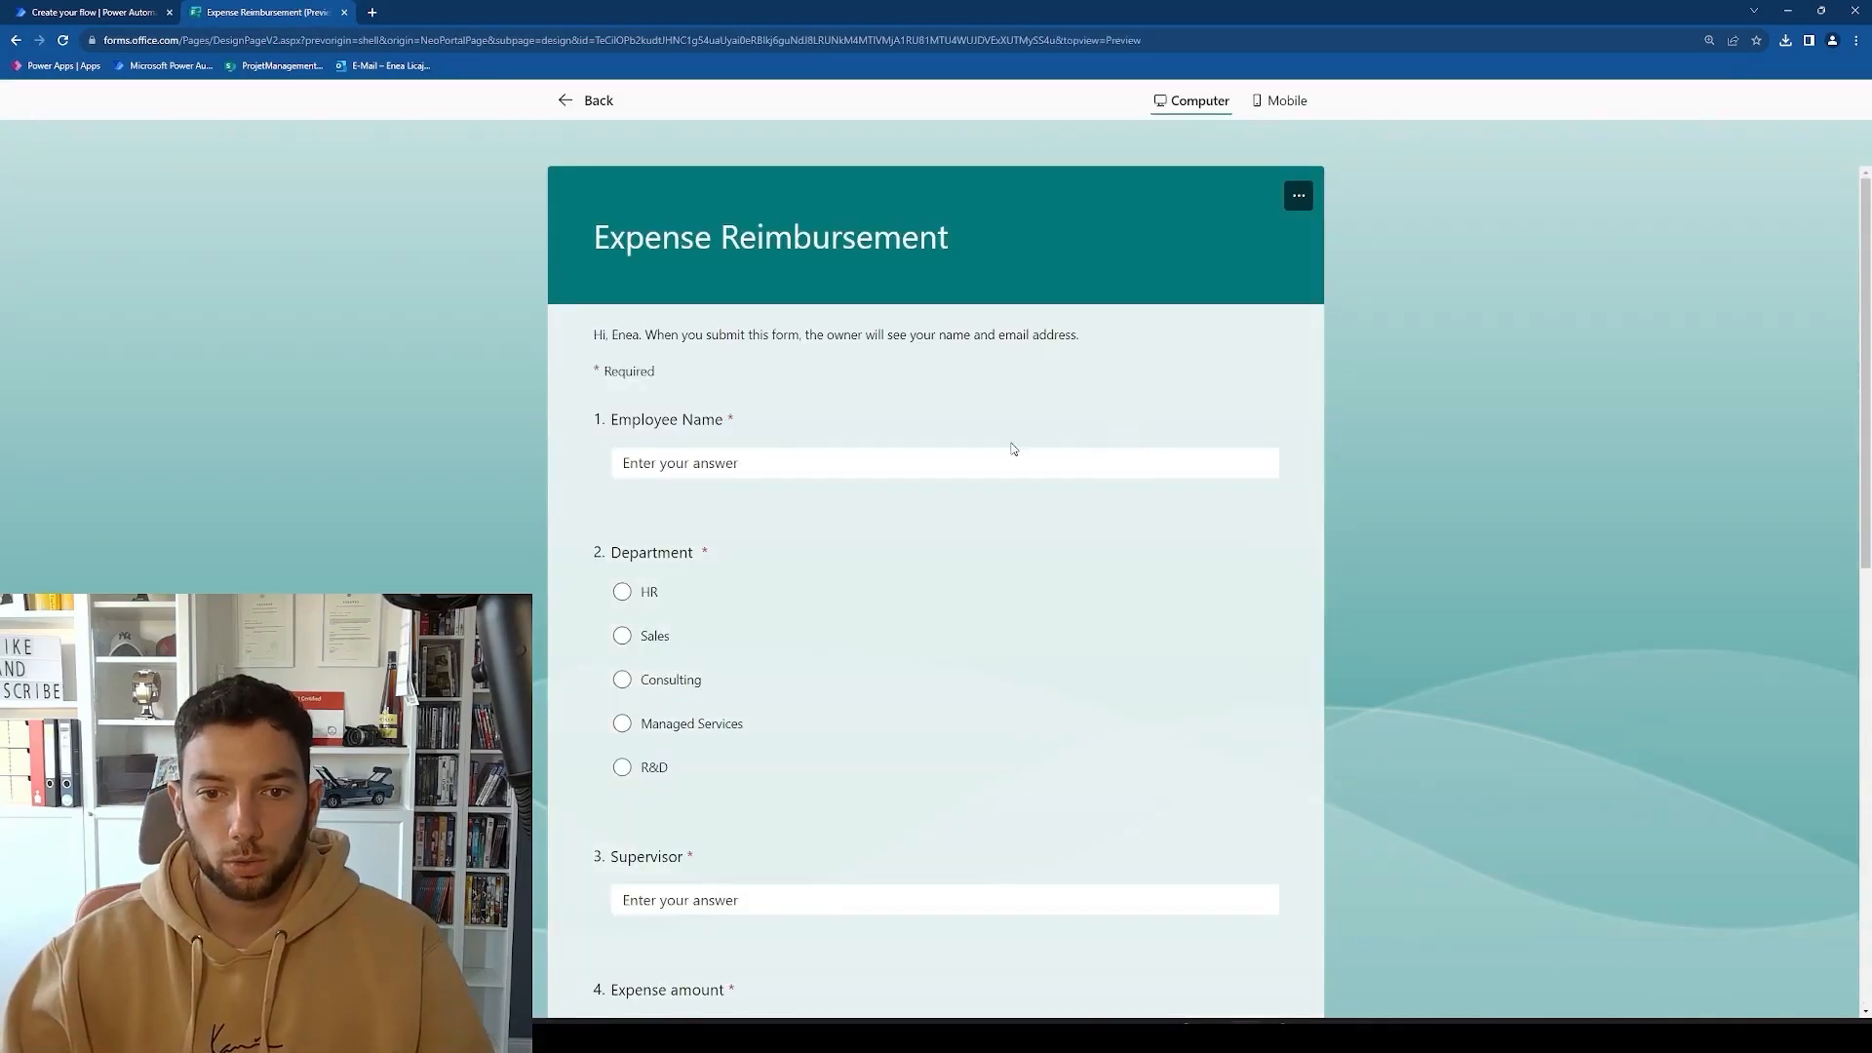
scroll(1011, 447, "down", 15)
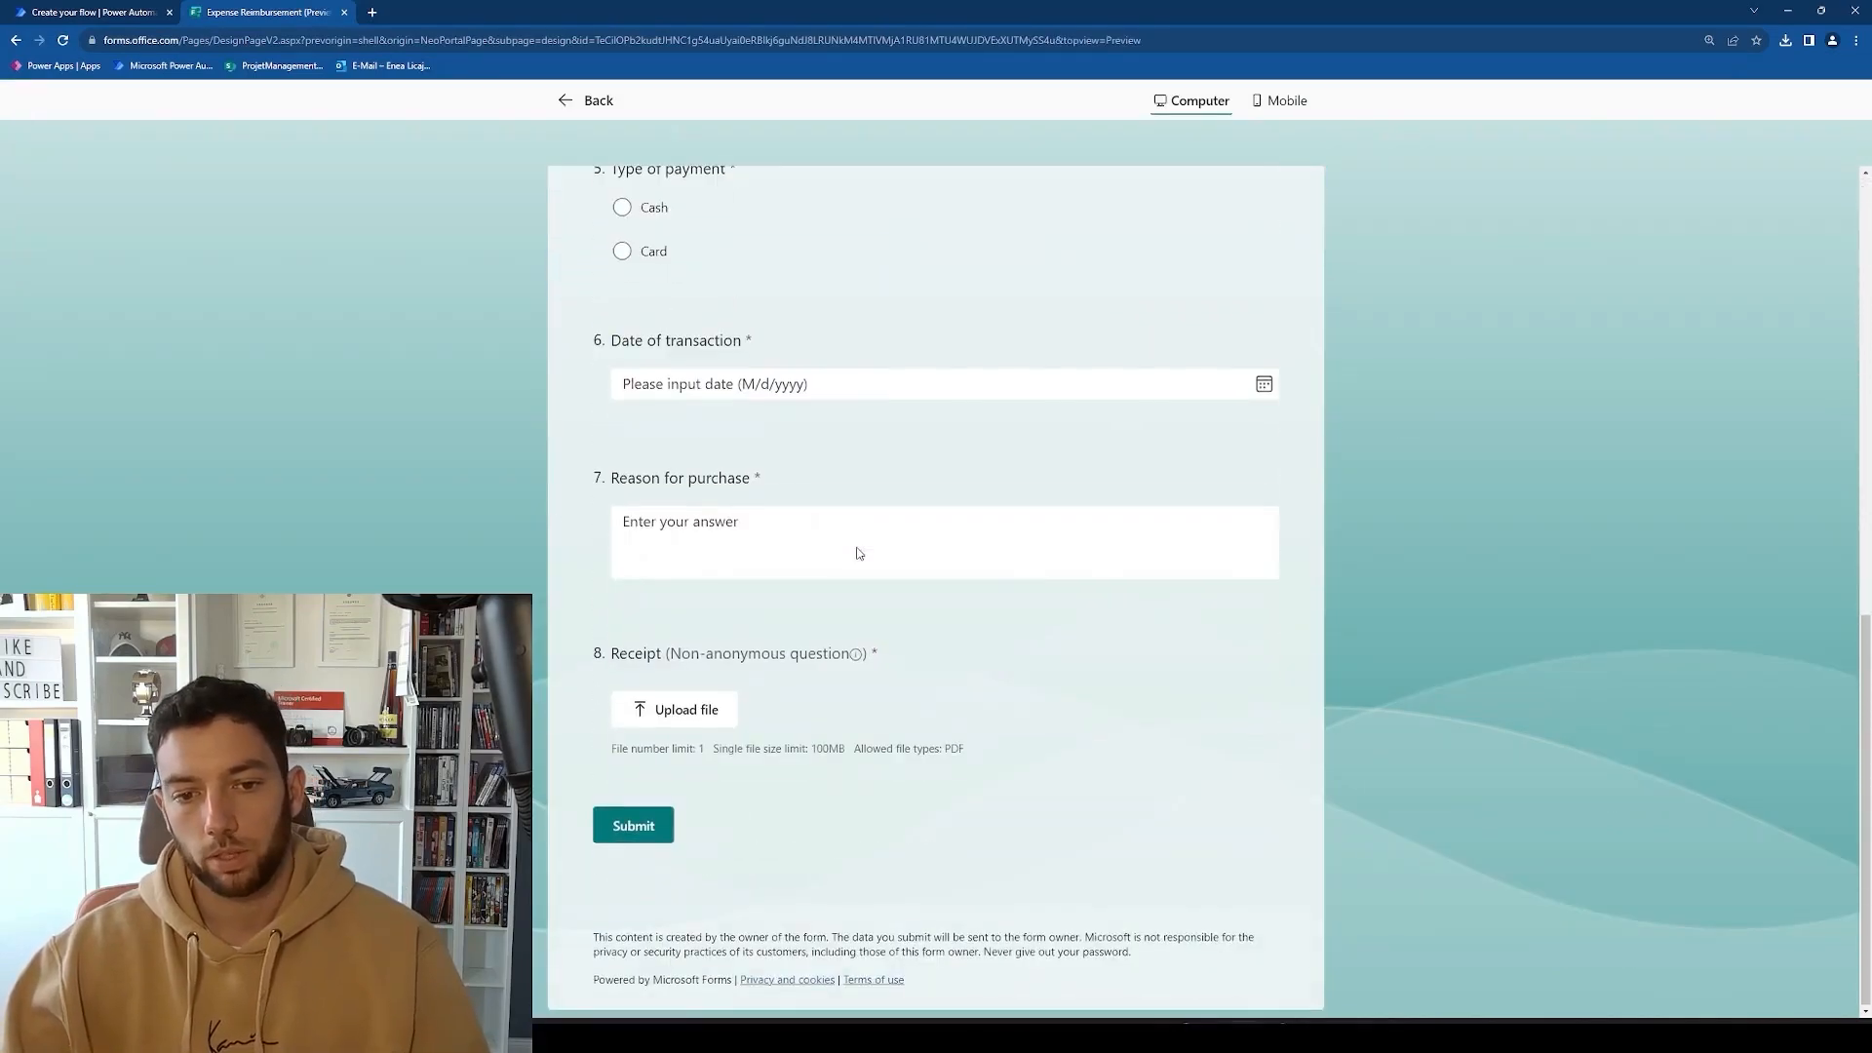
scroll(858, 553, "up", 15)
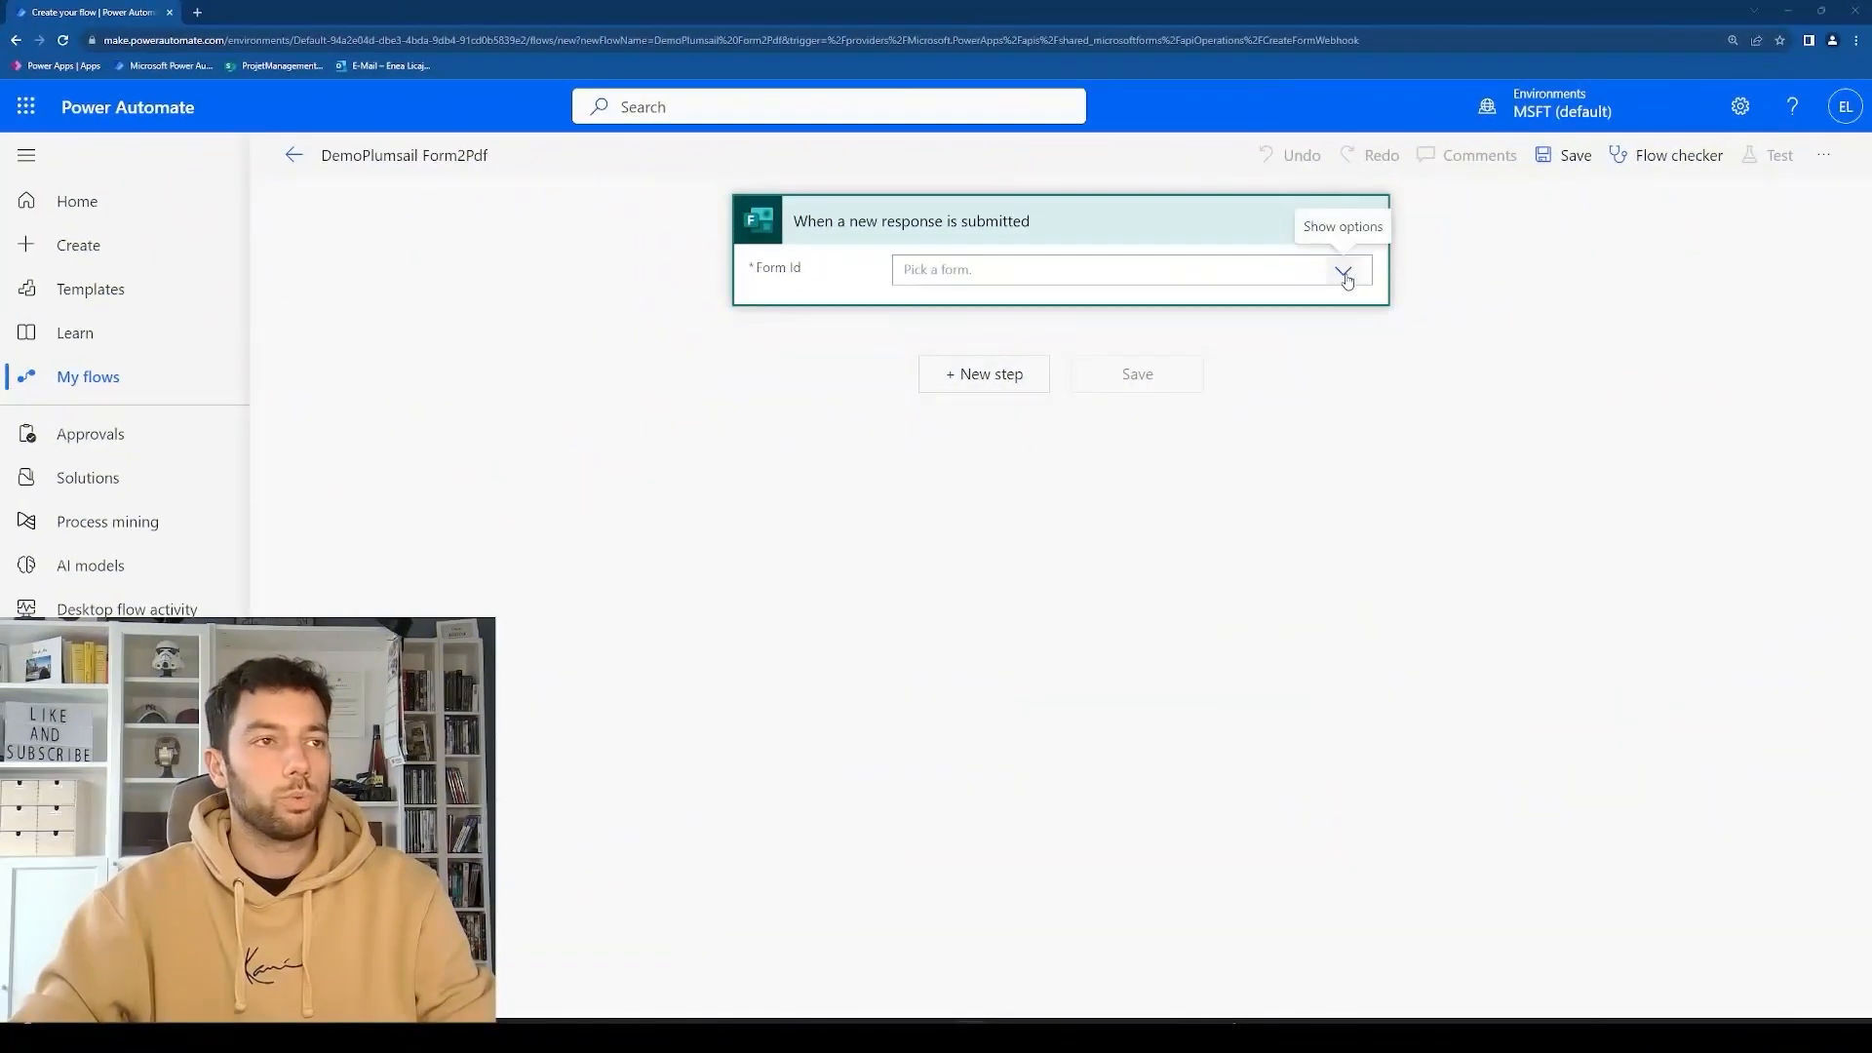
Choose Expense Reimbursement as the trigger's form and add the Microsoft Forms "Get response details" action after it.
left_click(1346, 277)
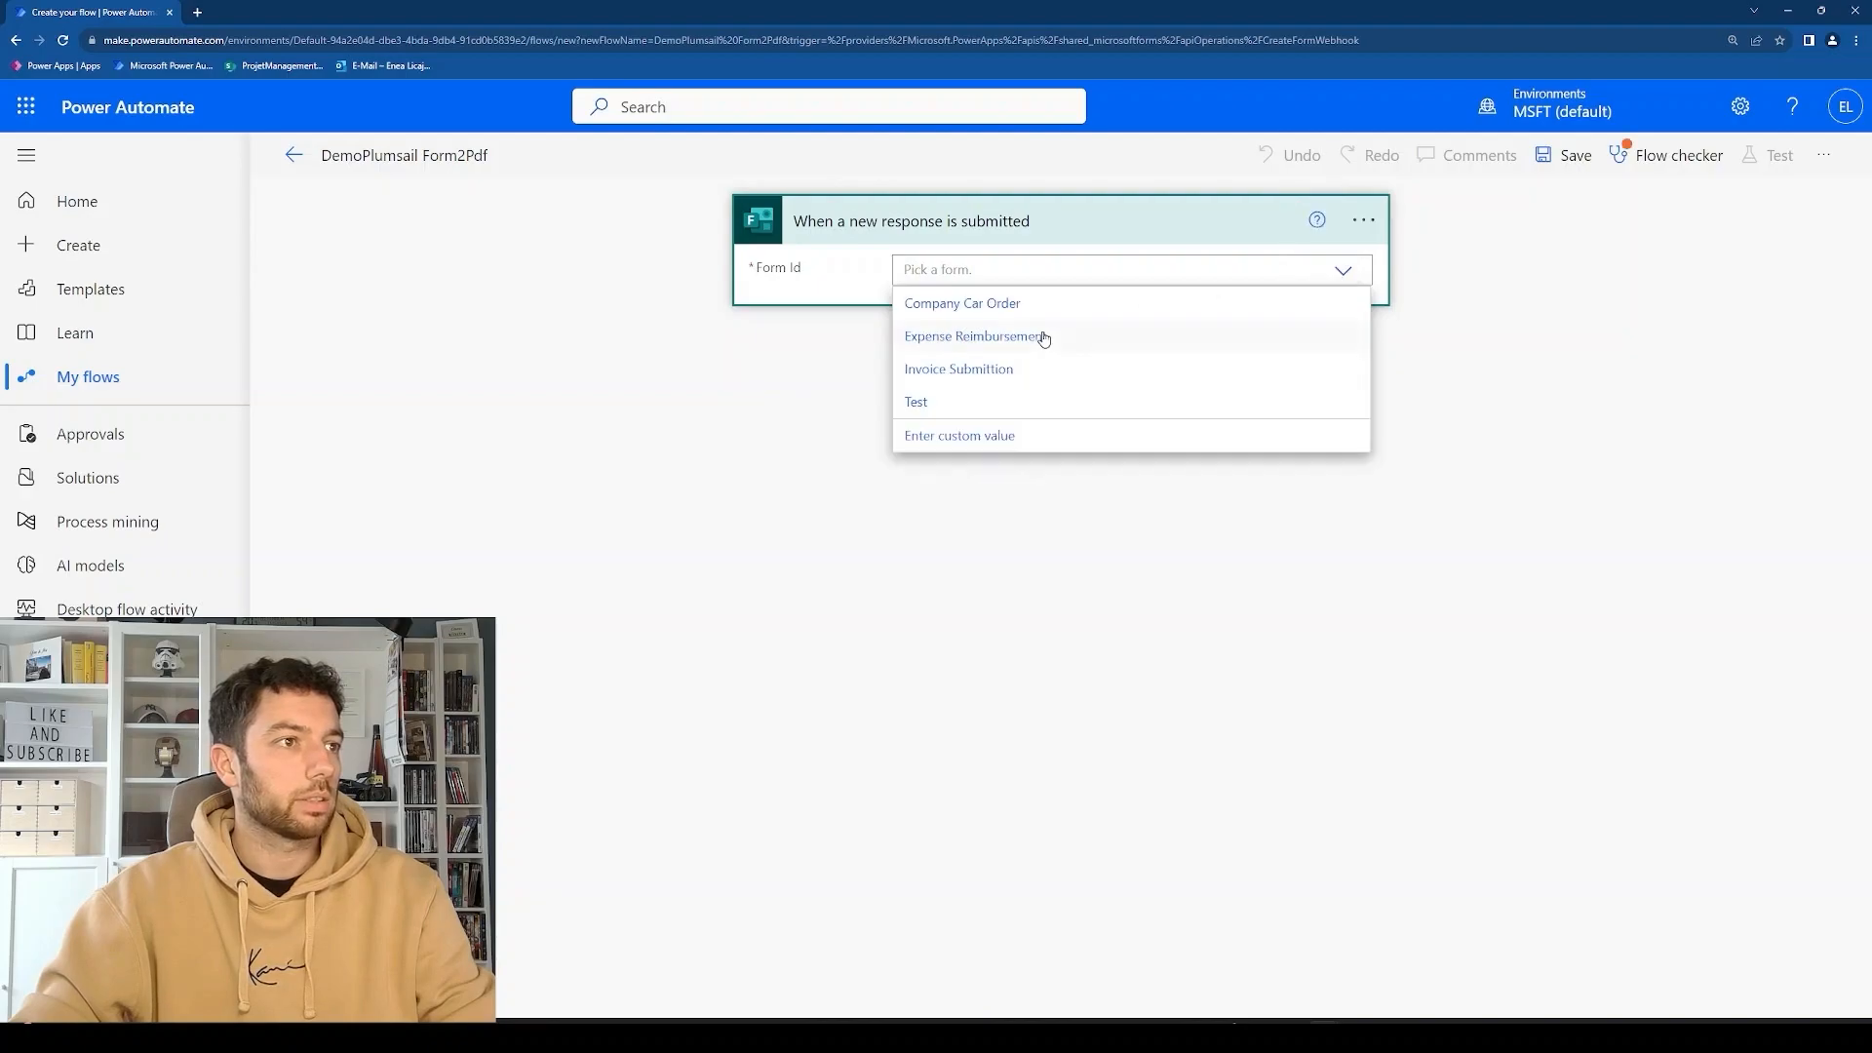
left_click(952, 336)
left_click(980, 372)
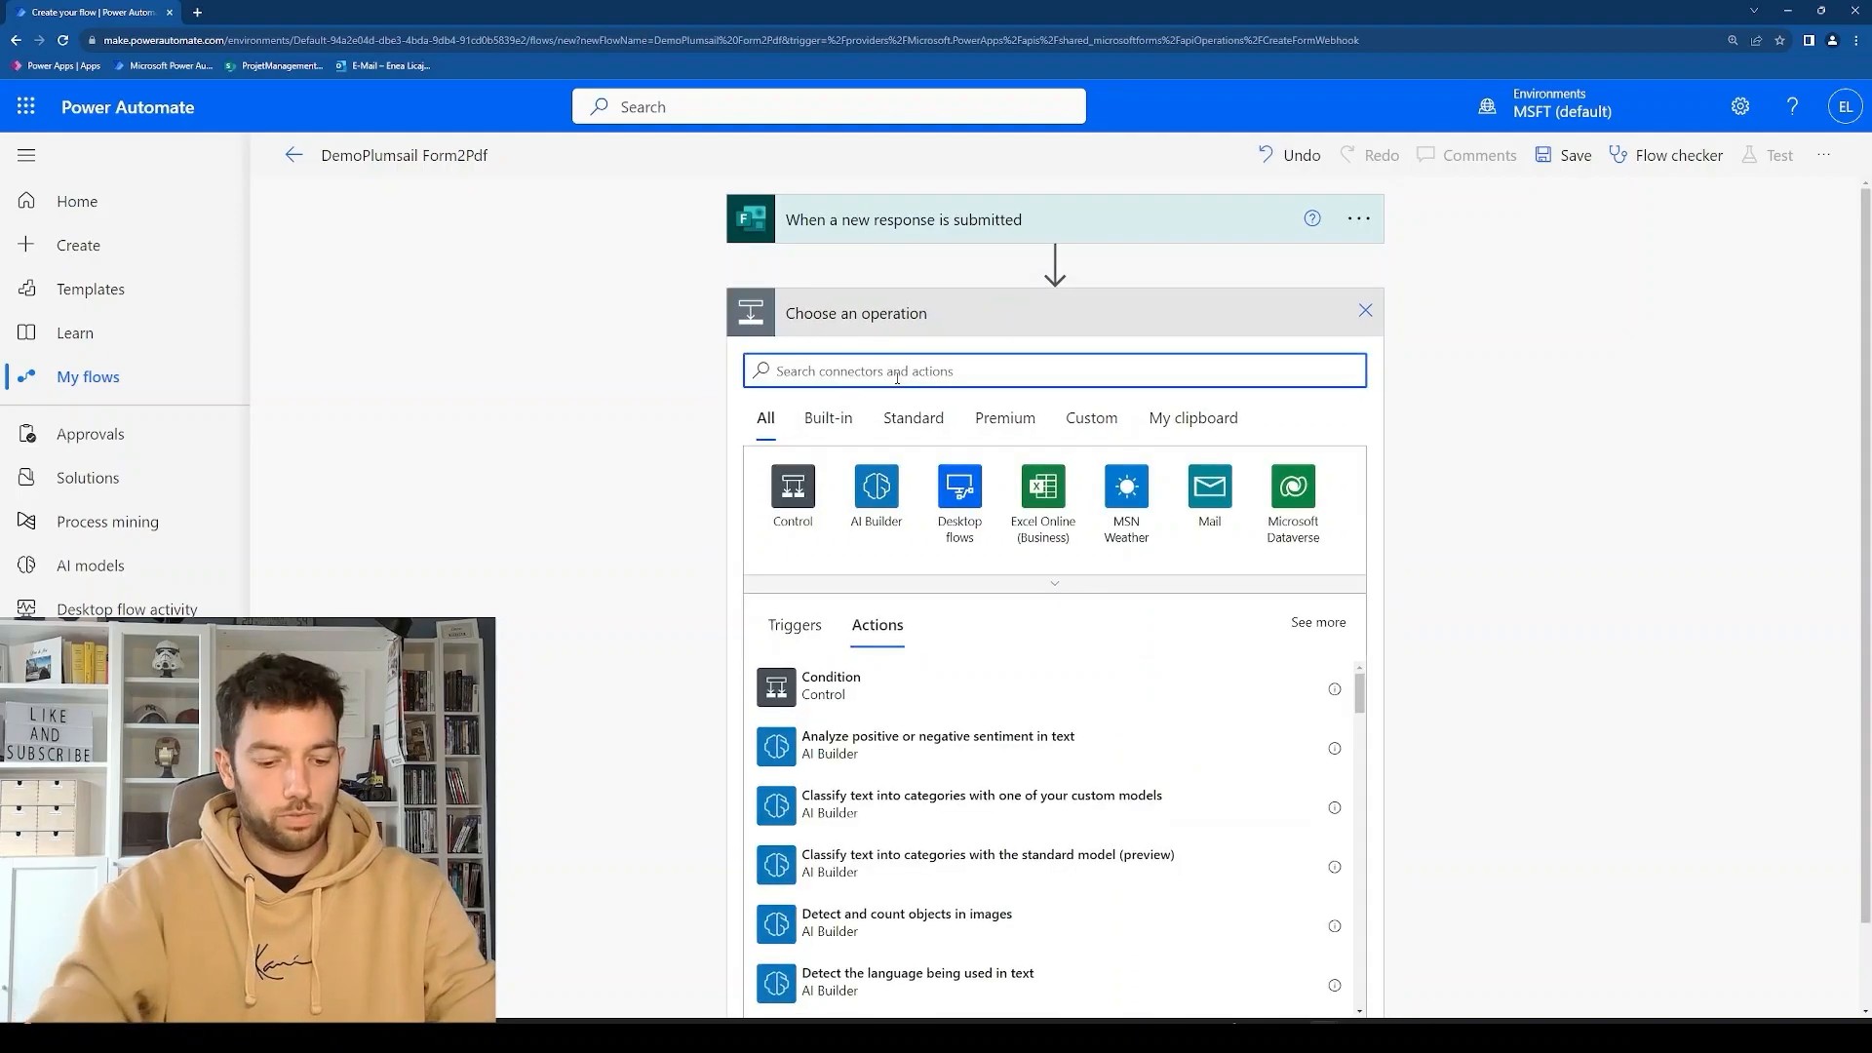
type("get responses")
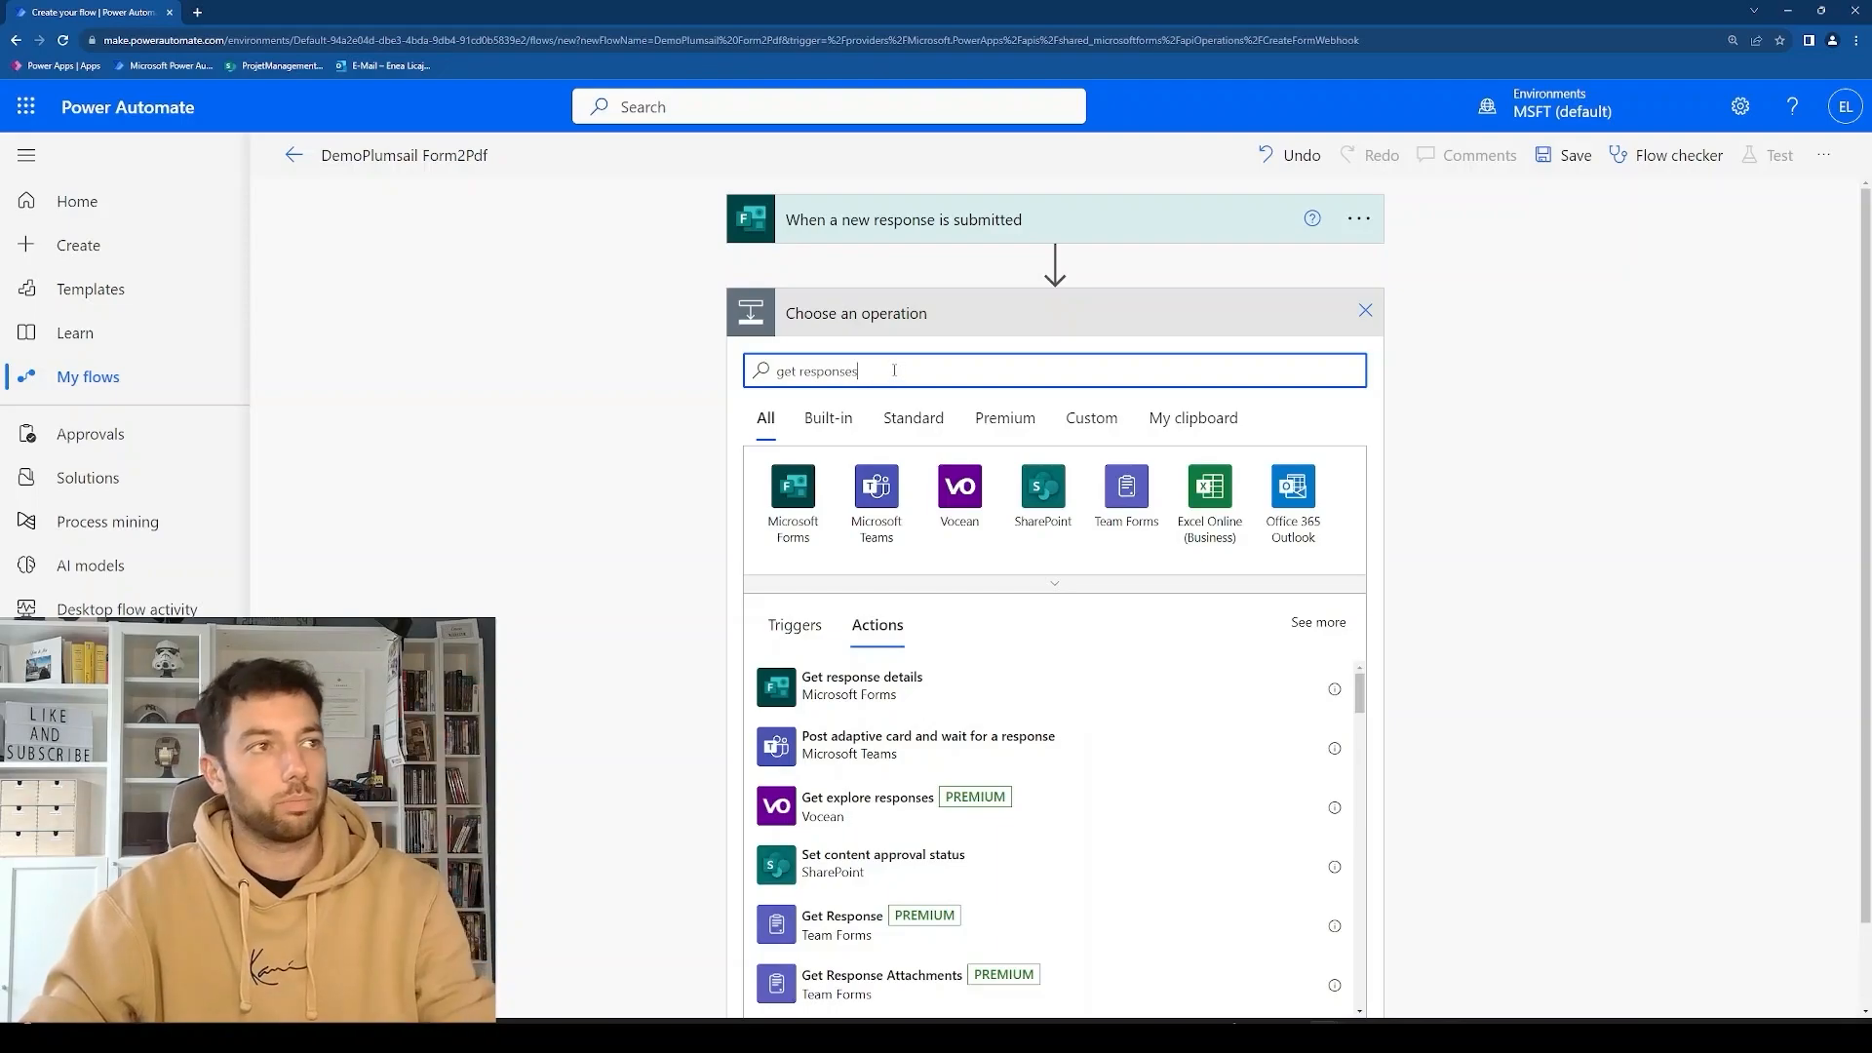
left_click(899, 689)
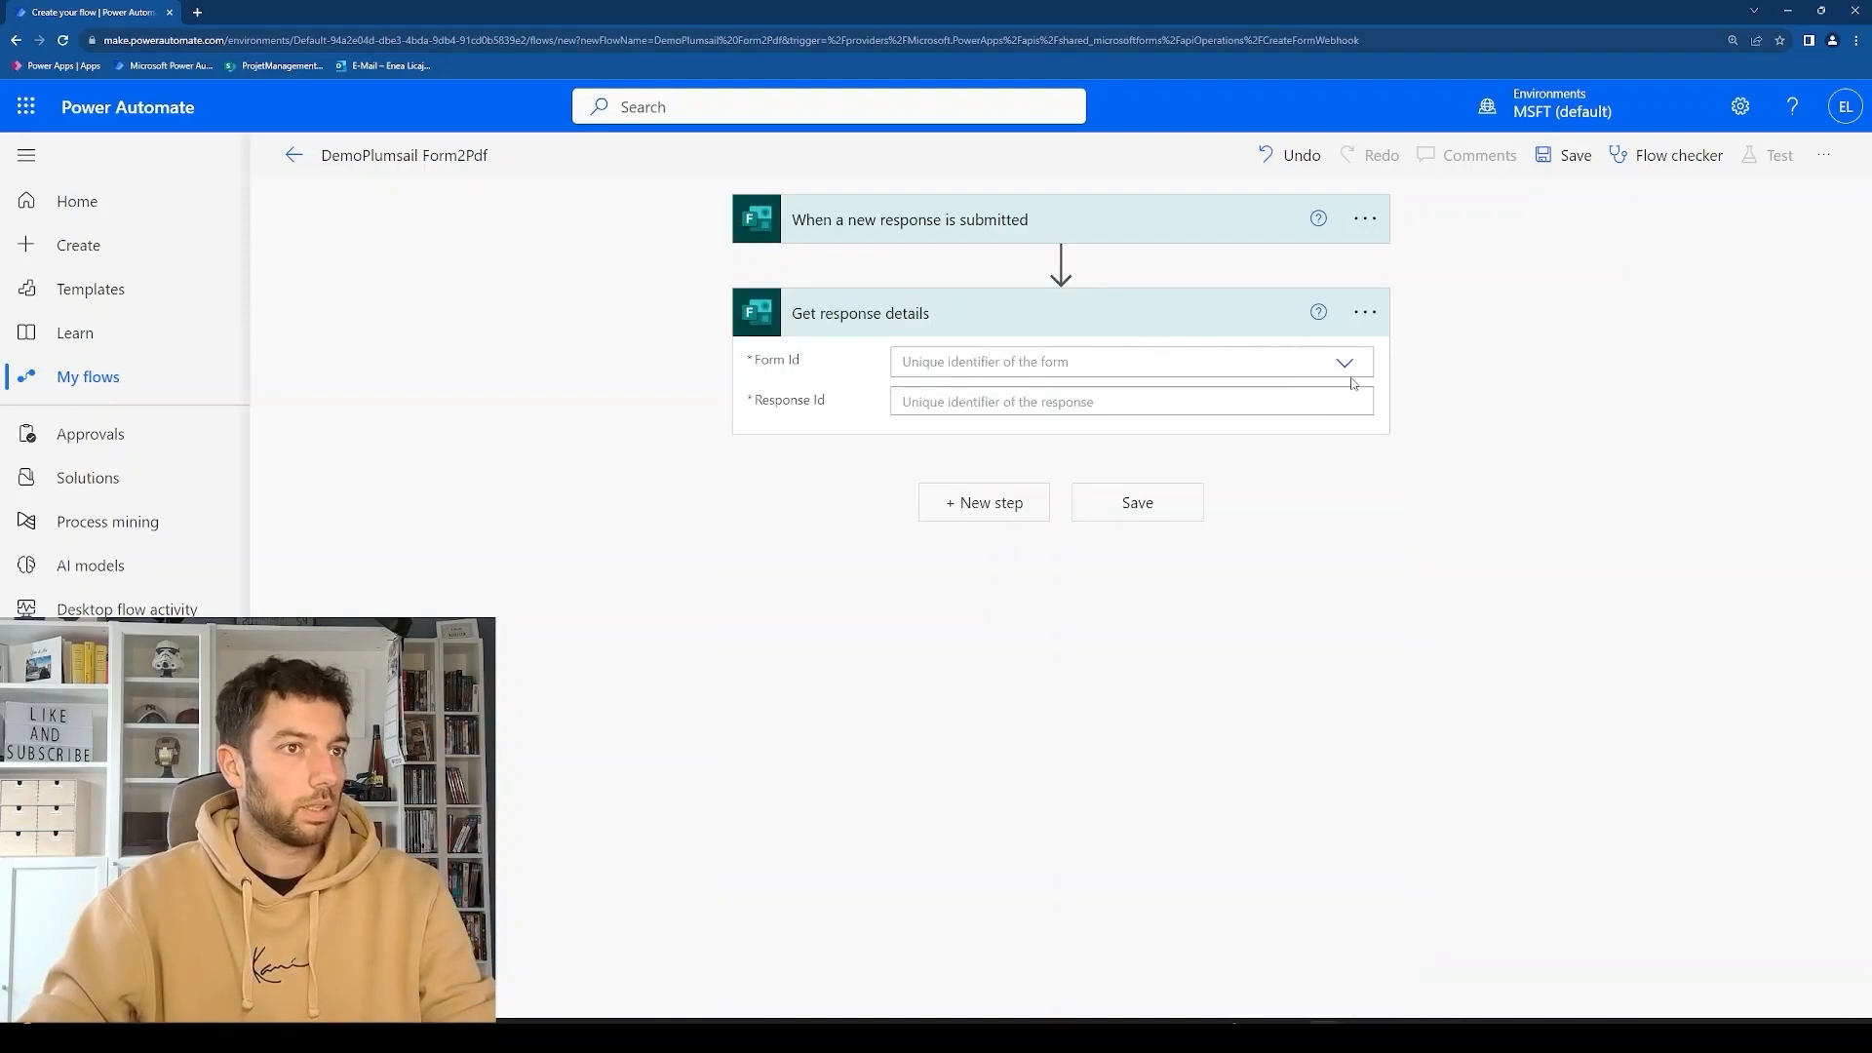
Set the Get response details action to the Expense Reimbursement form and the trigger's Response Id.
left_click(1345, 363)
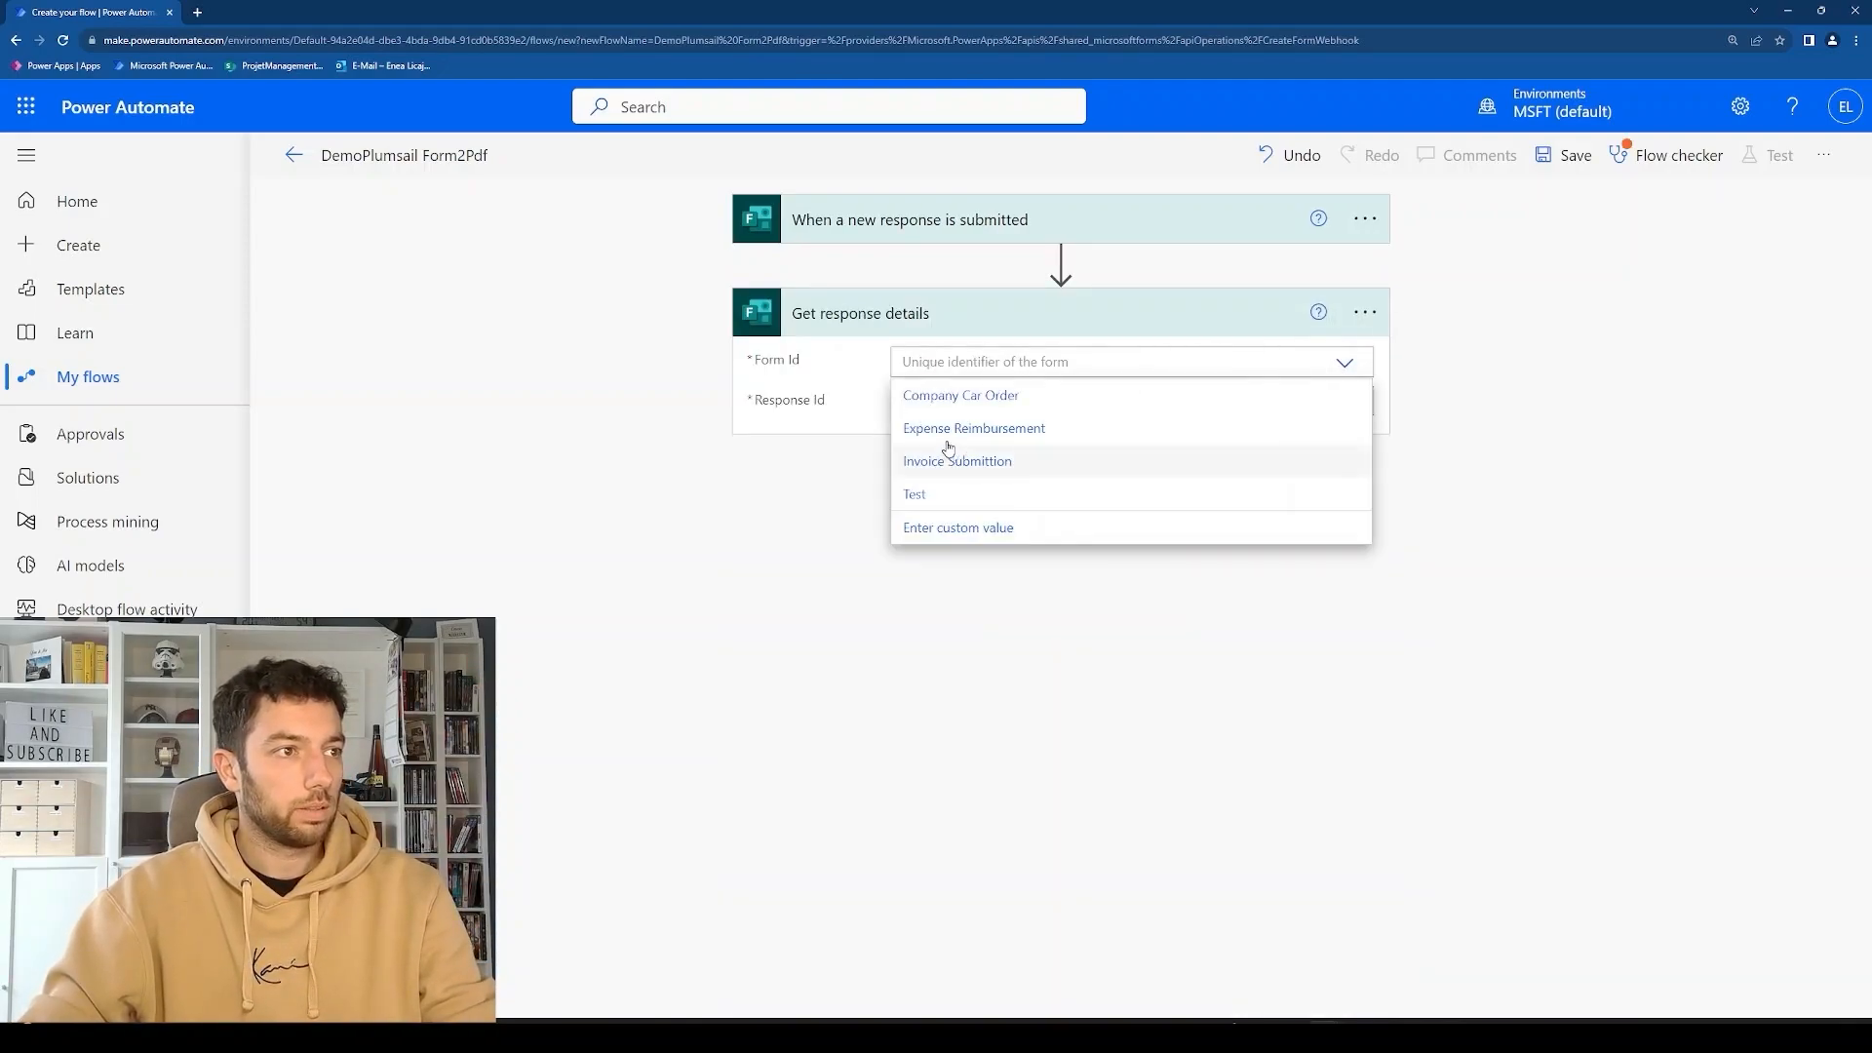
left_click(960, 438)
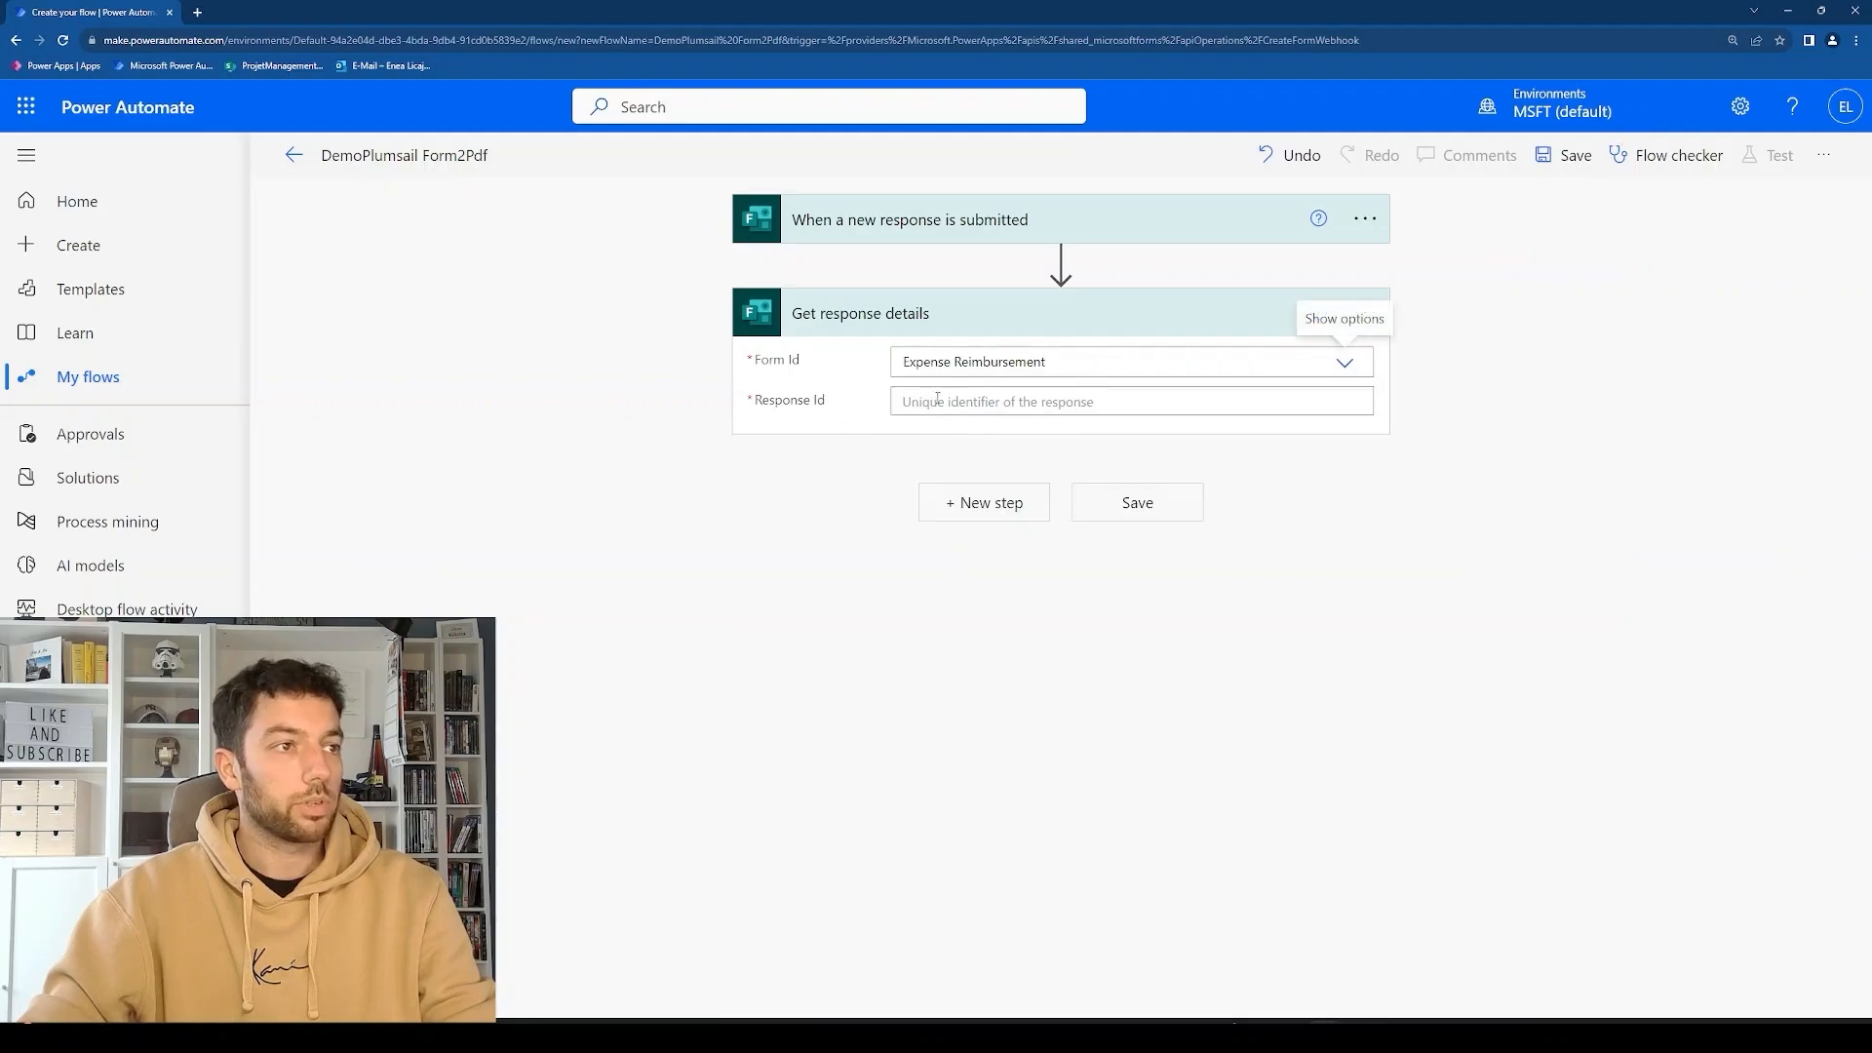
left_click(939, 401)
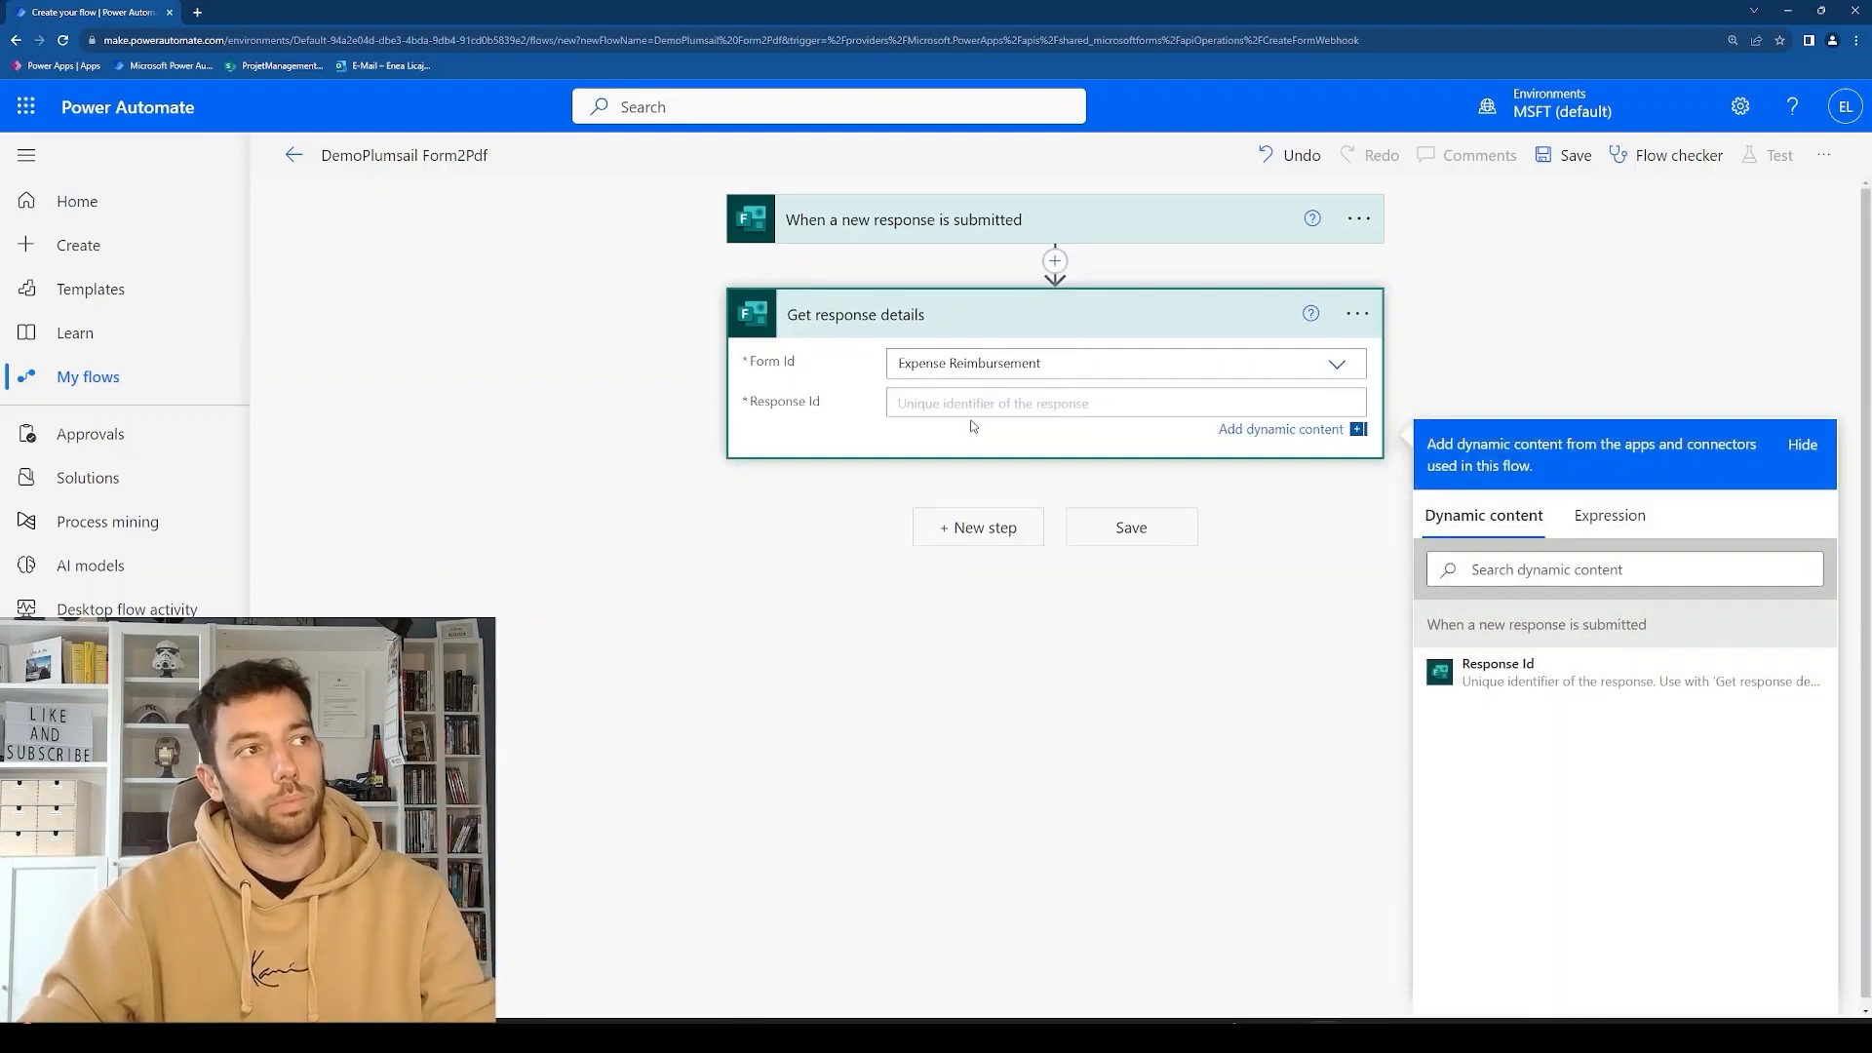
left_click(1538, 681)
left_click(1242, 542)
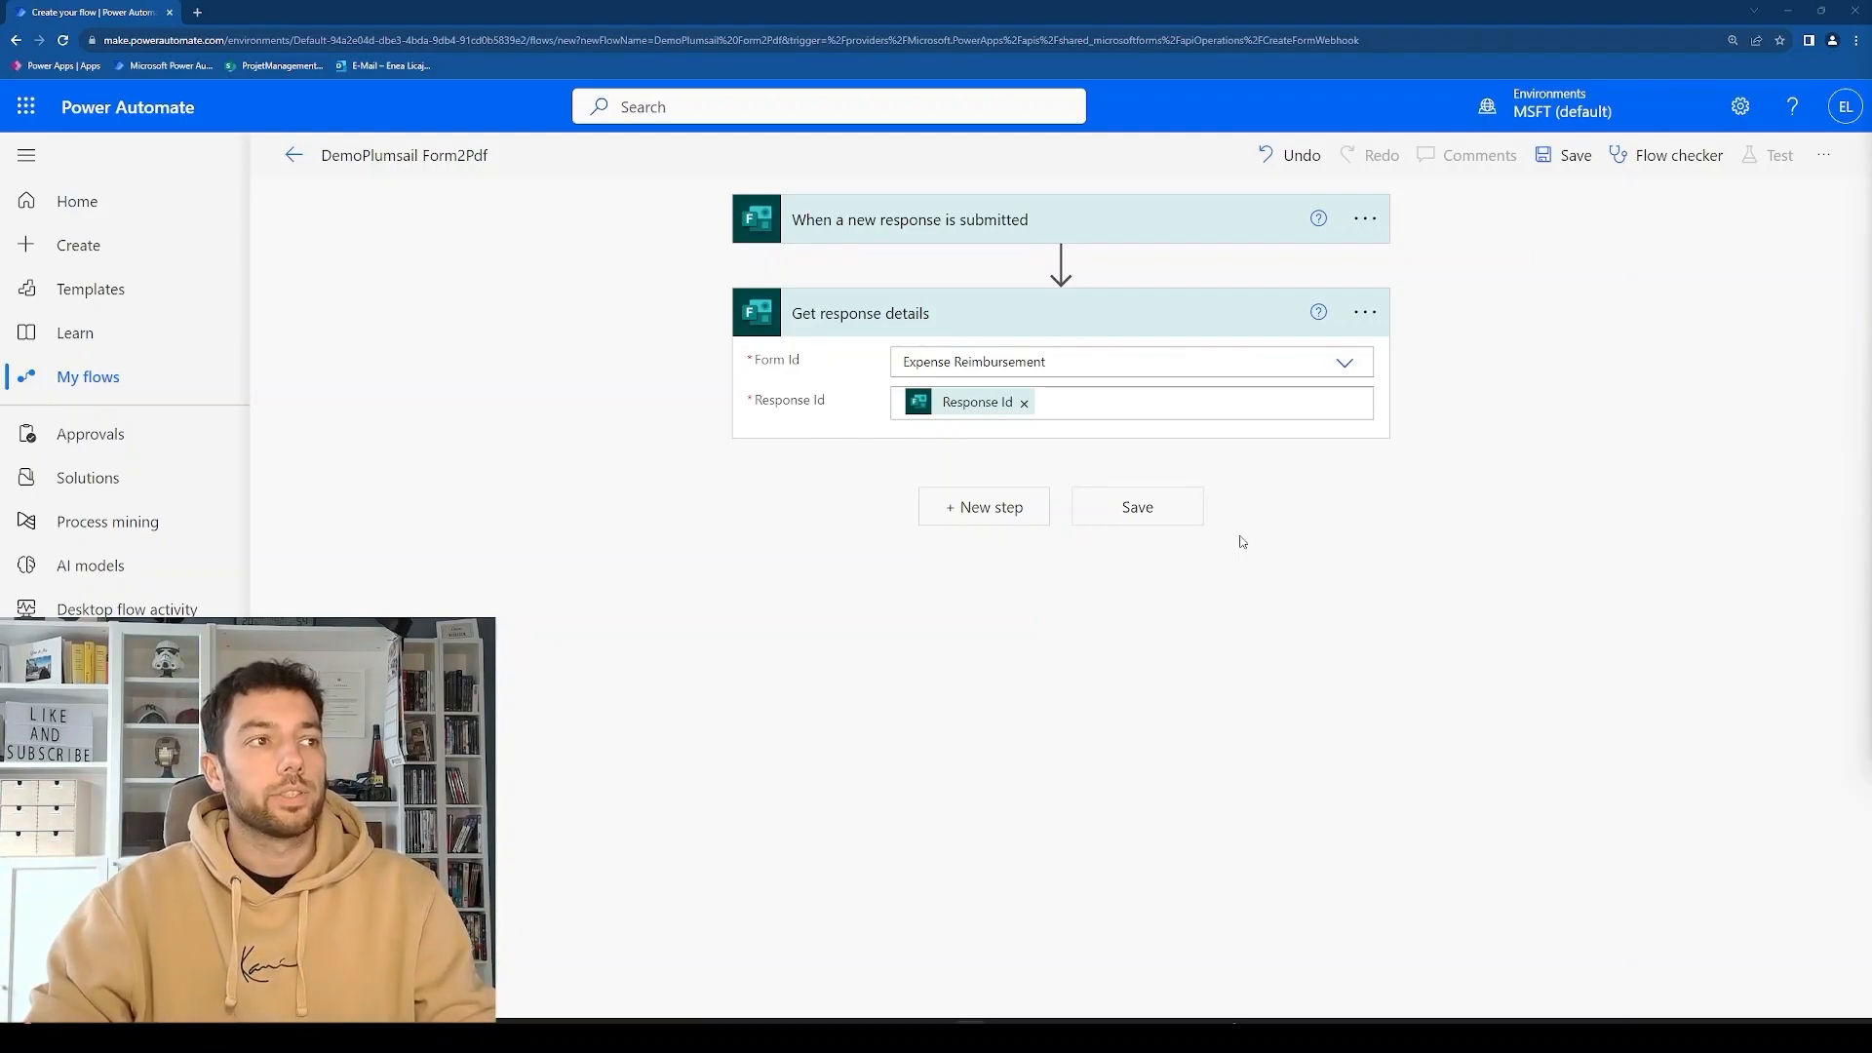
Add an Initialize variable action after Get response details, with the name varDocCount and type Integer.
left_click(1005, 516)
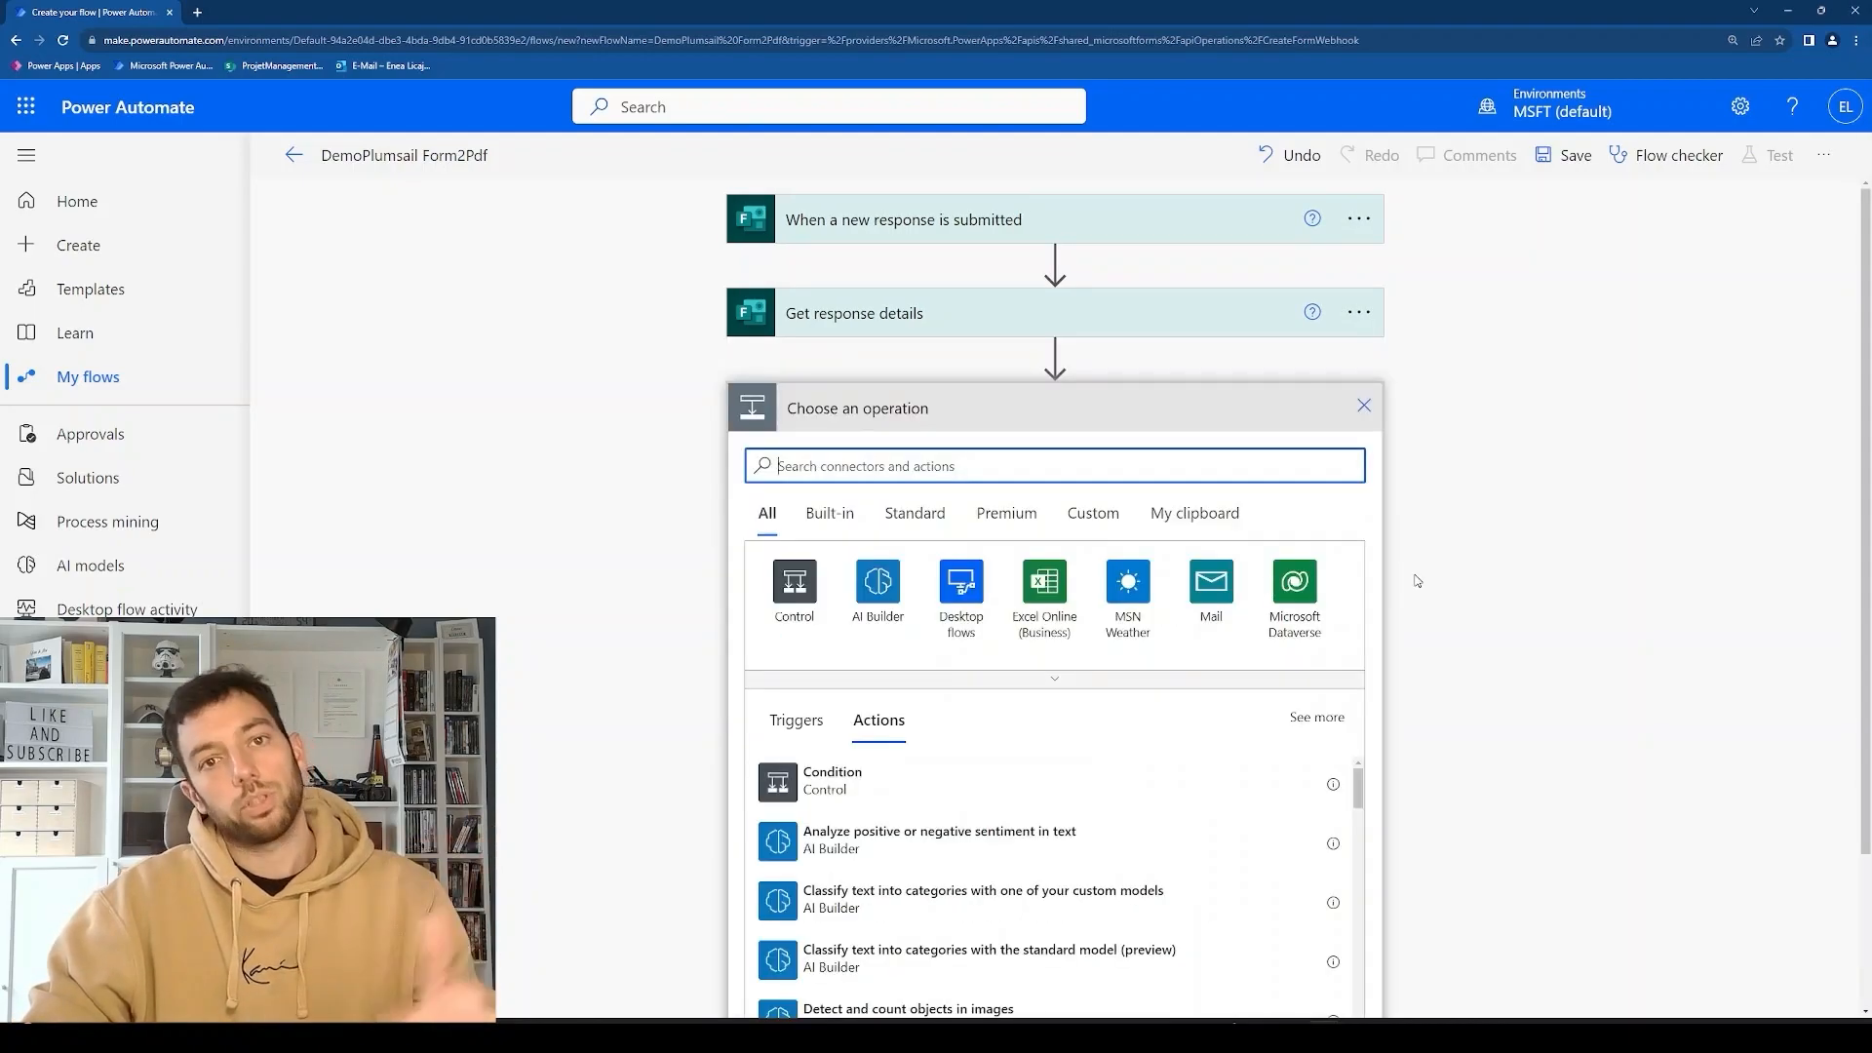
left_click(1156, 463)
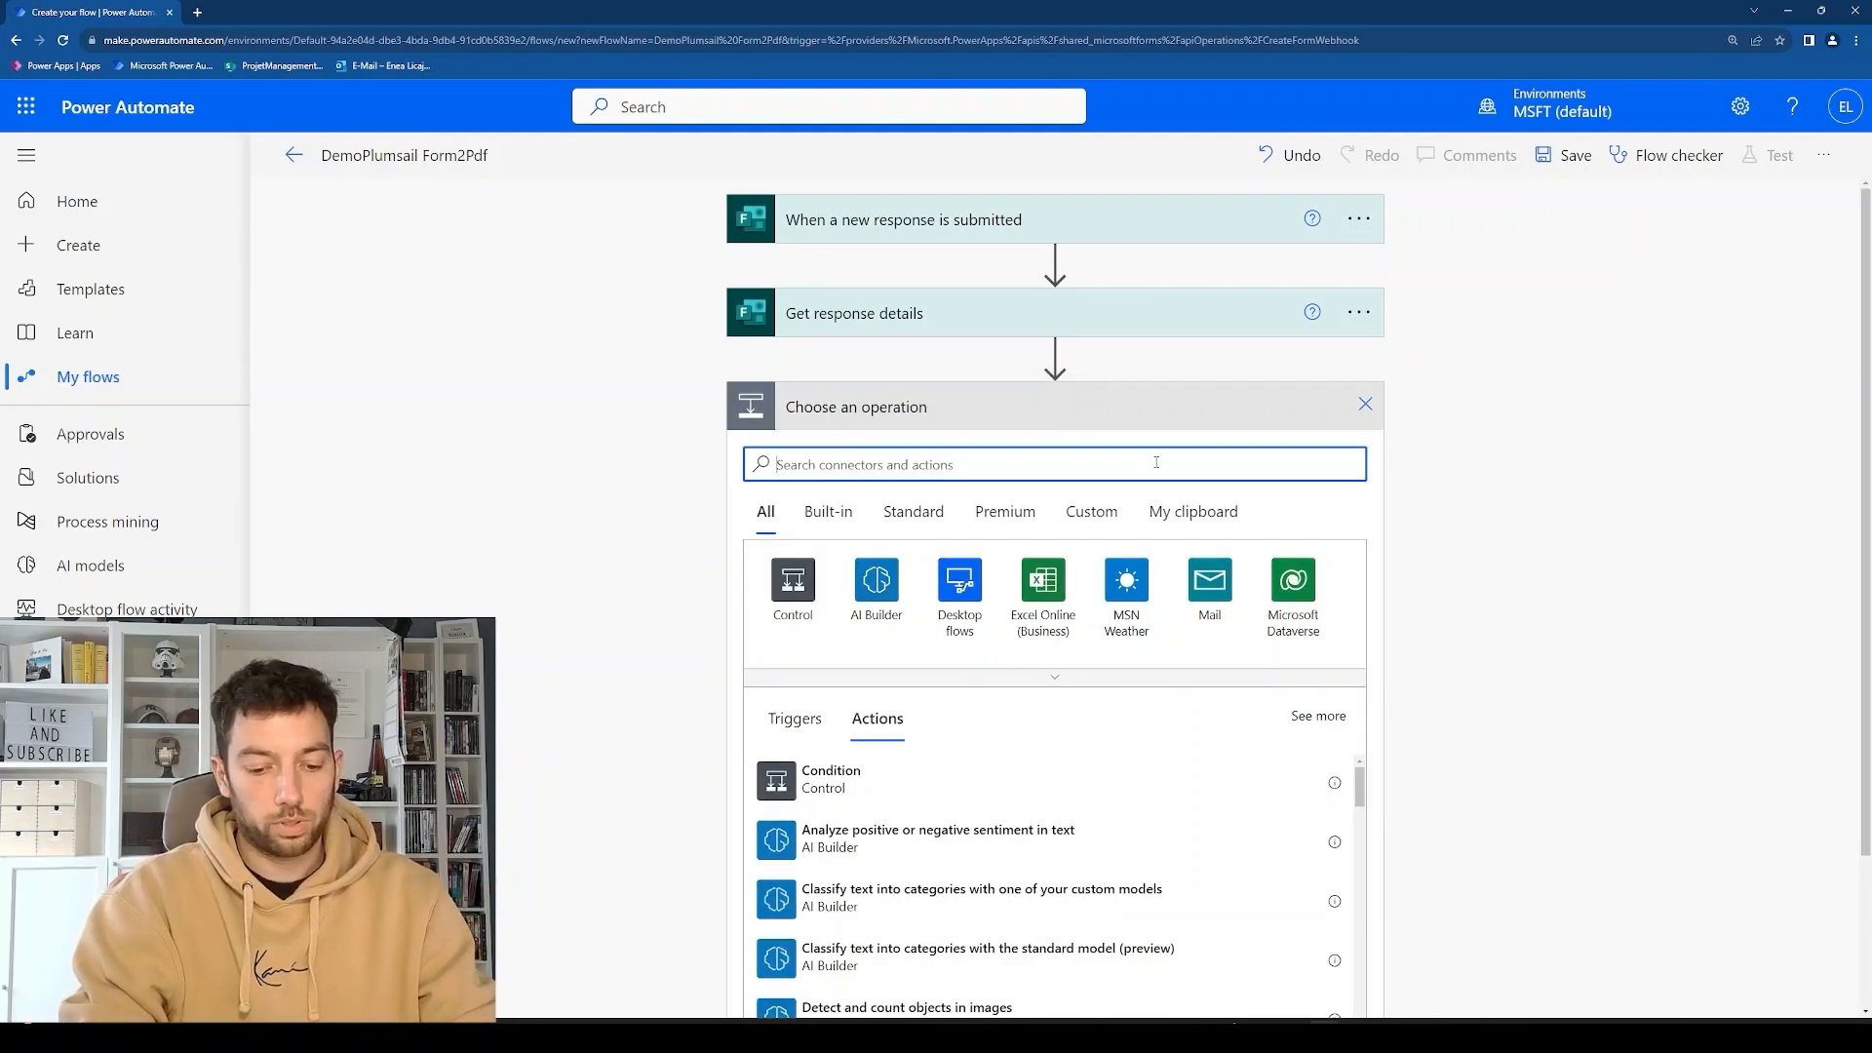
type("i")
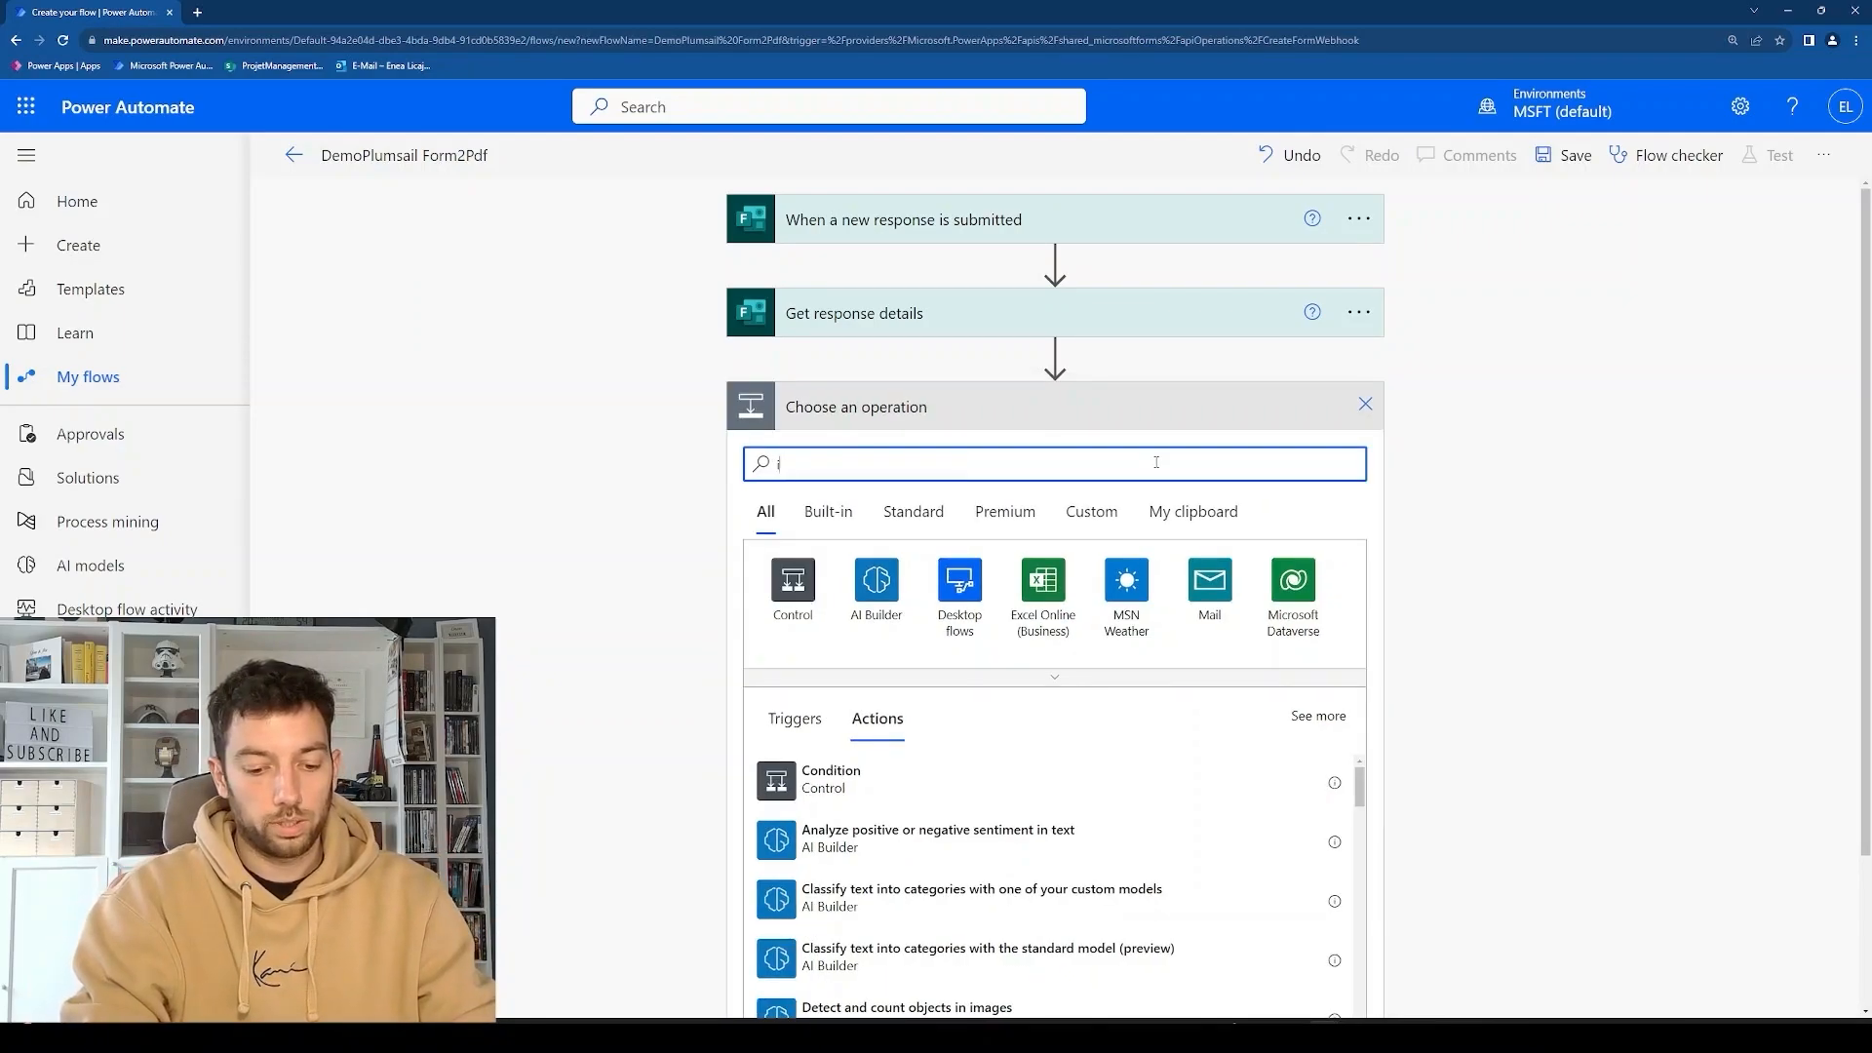
type("nitialize var")
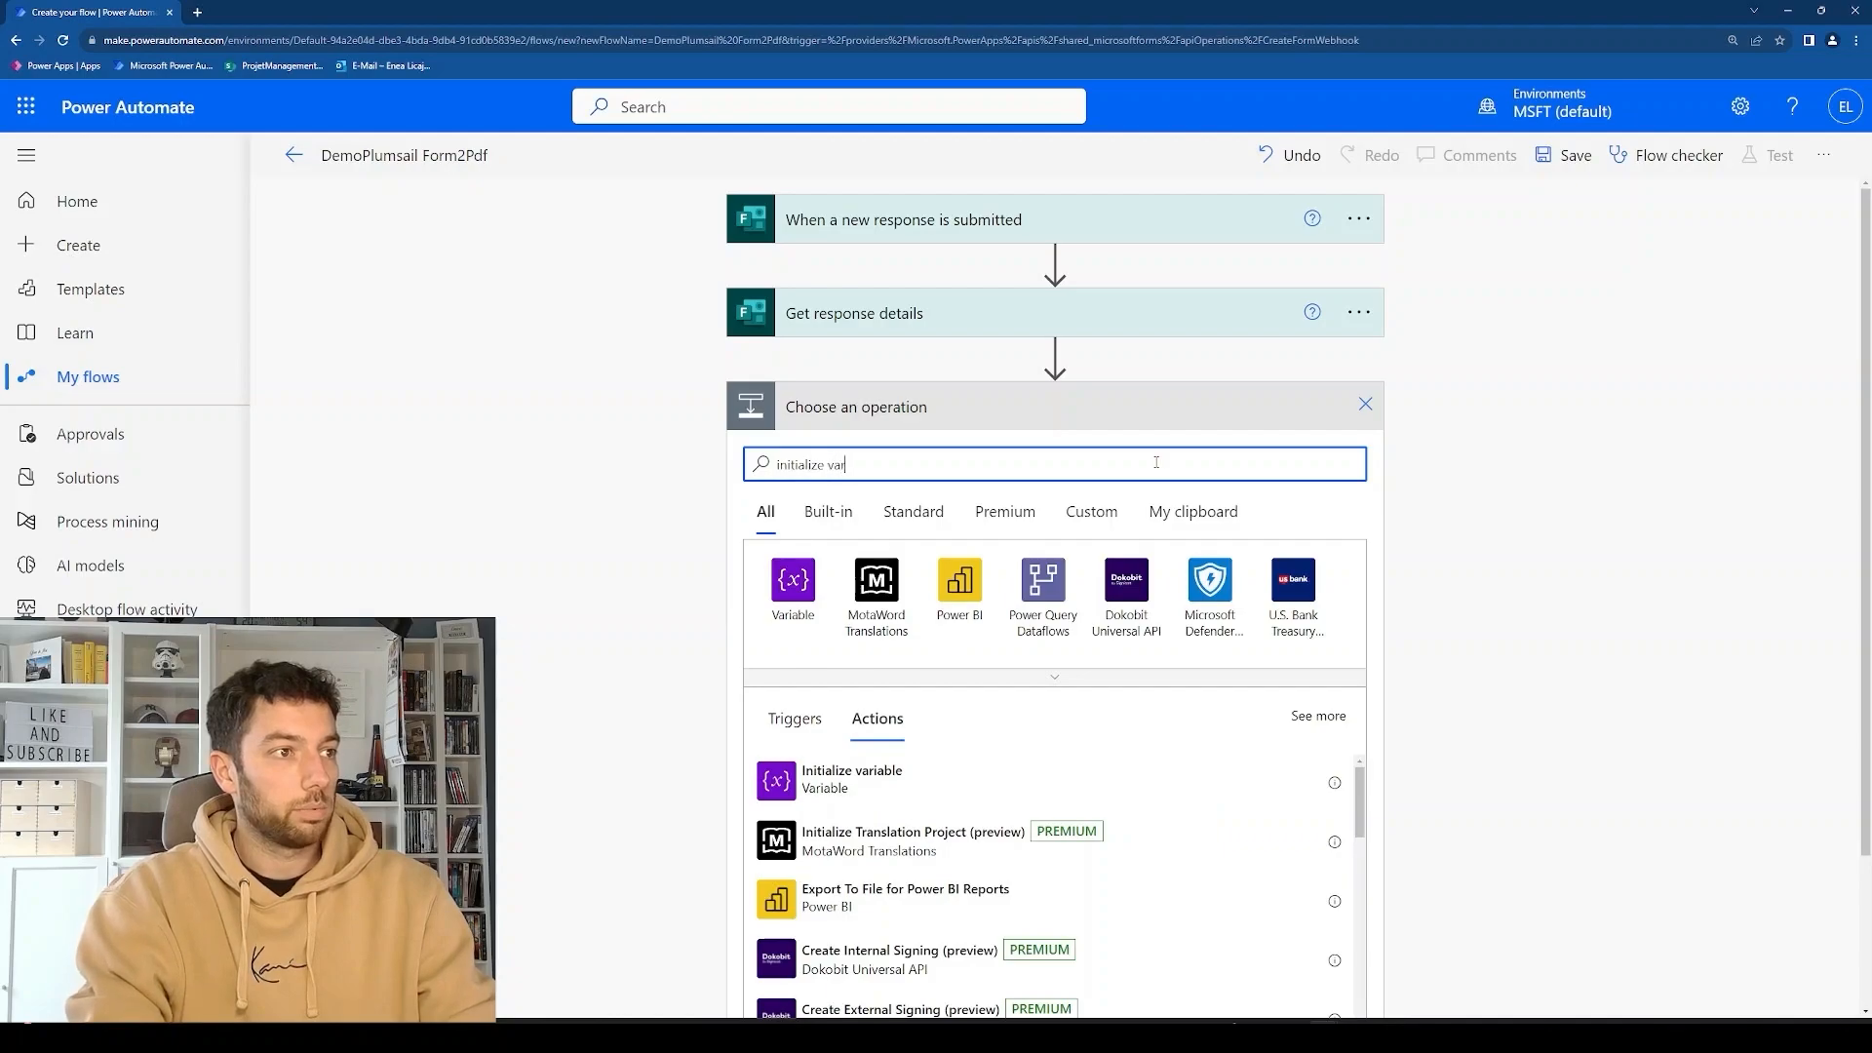
left_click(838, 772)
type("var")
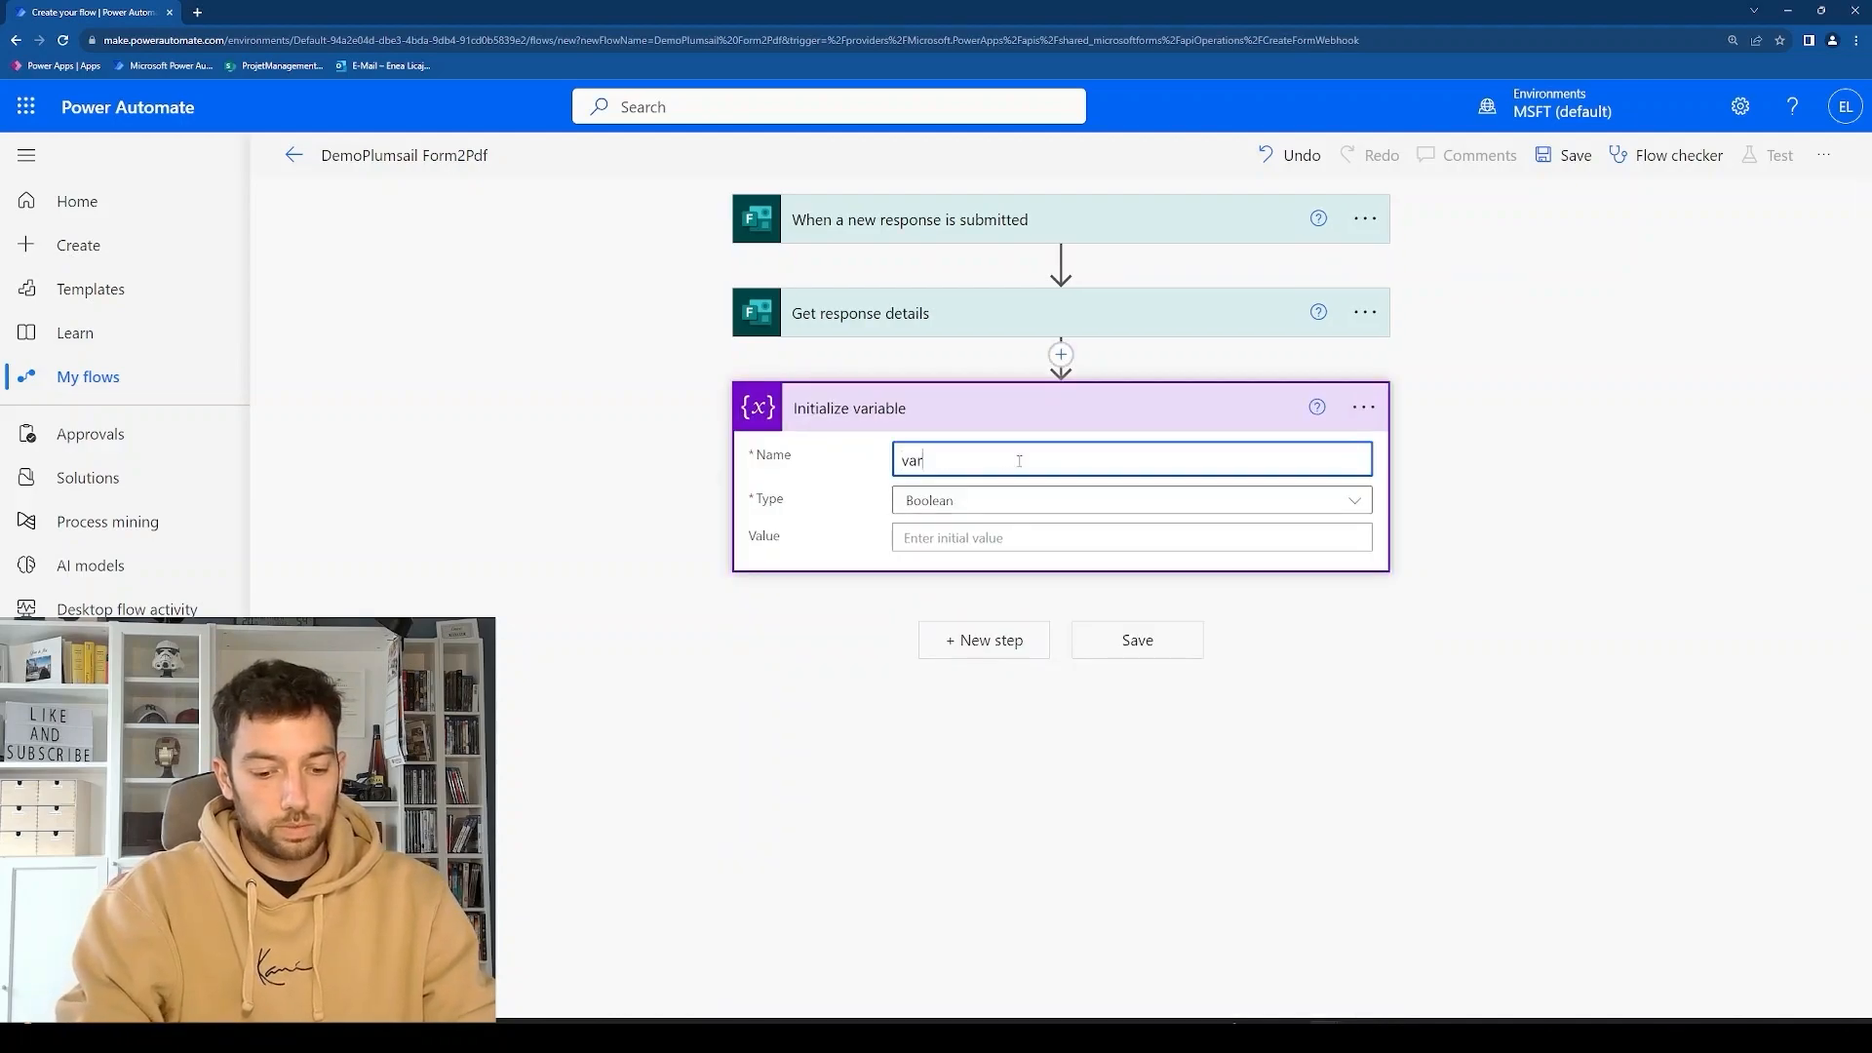
type("DocCount")
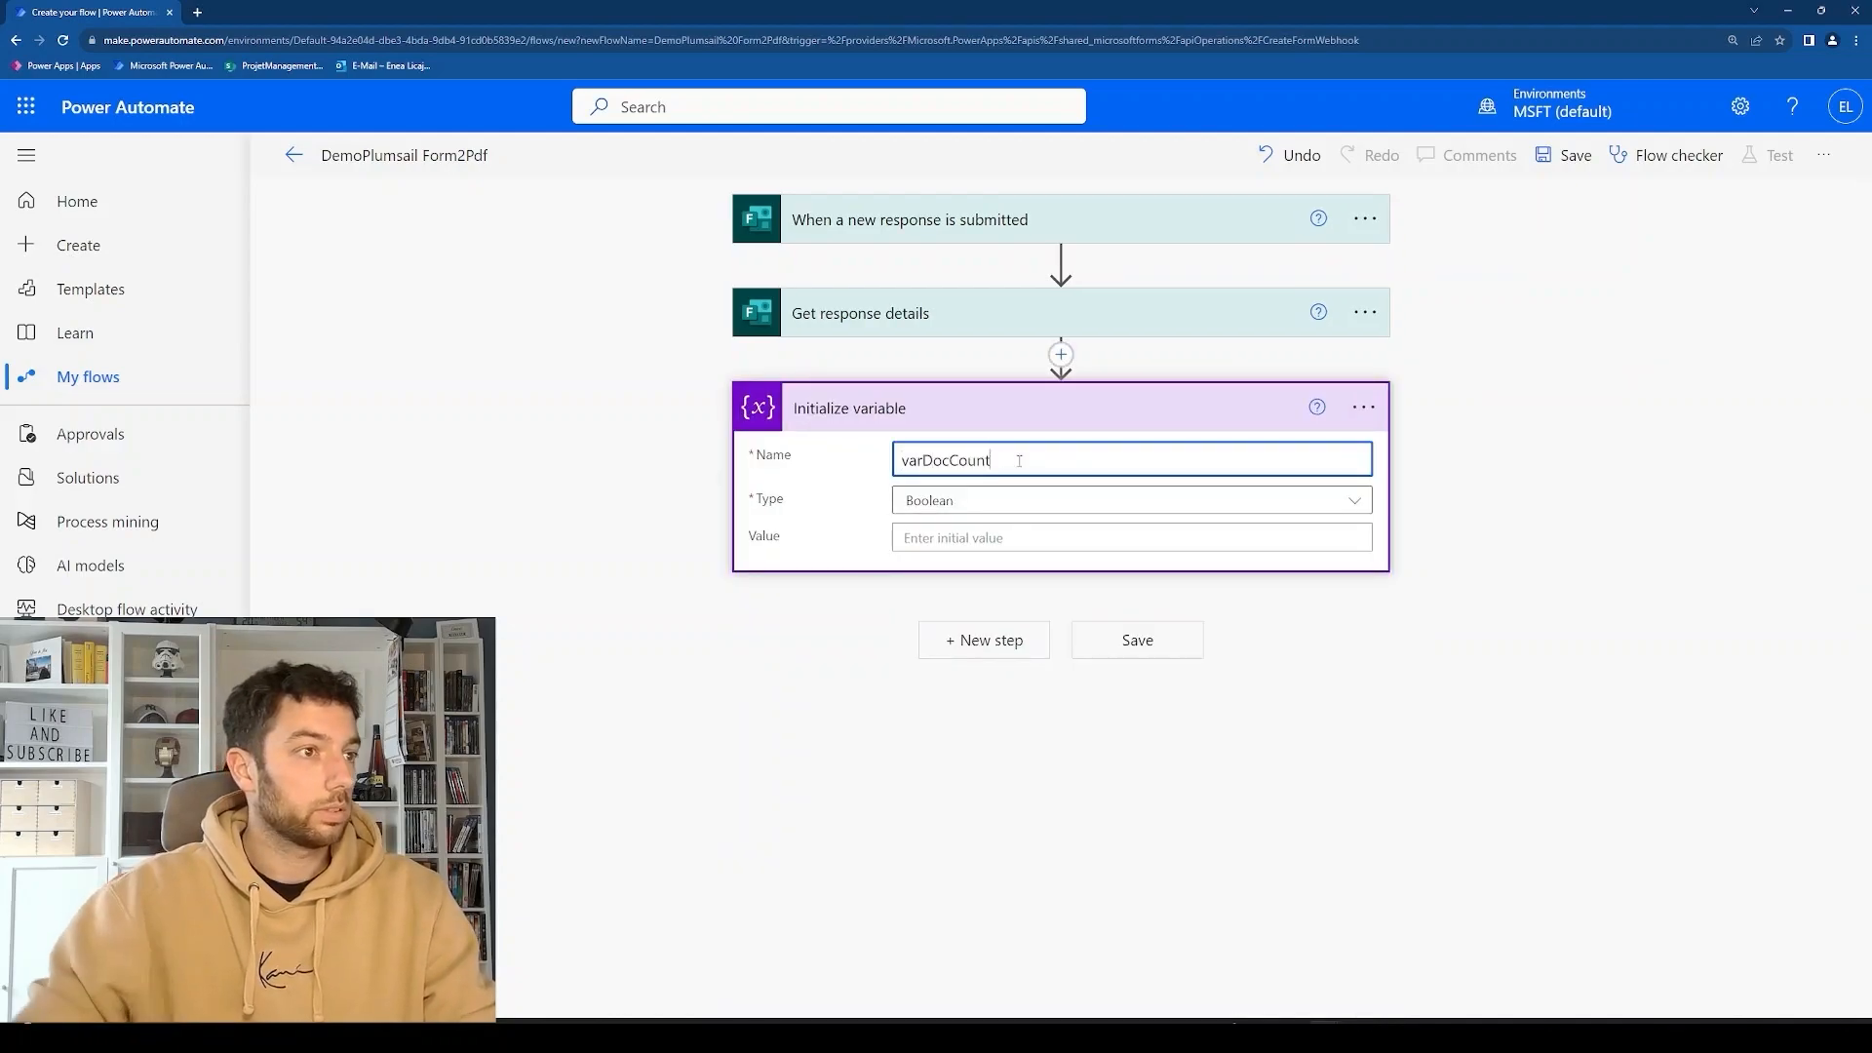
left_click(1043, 500)
left_click(951, 576)
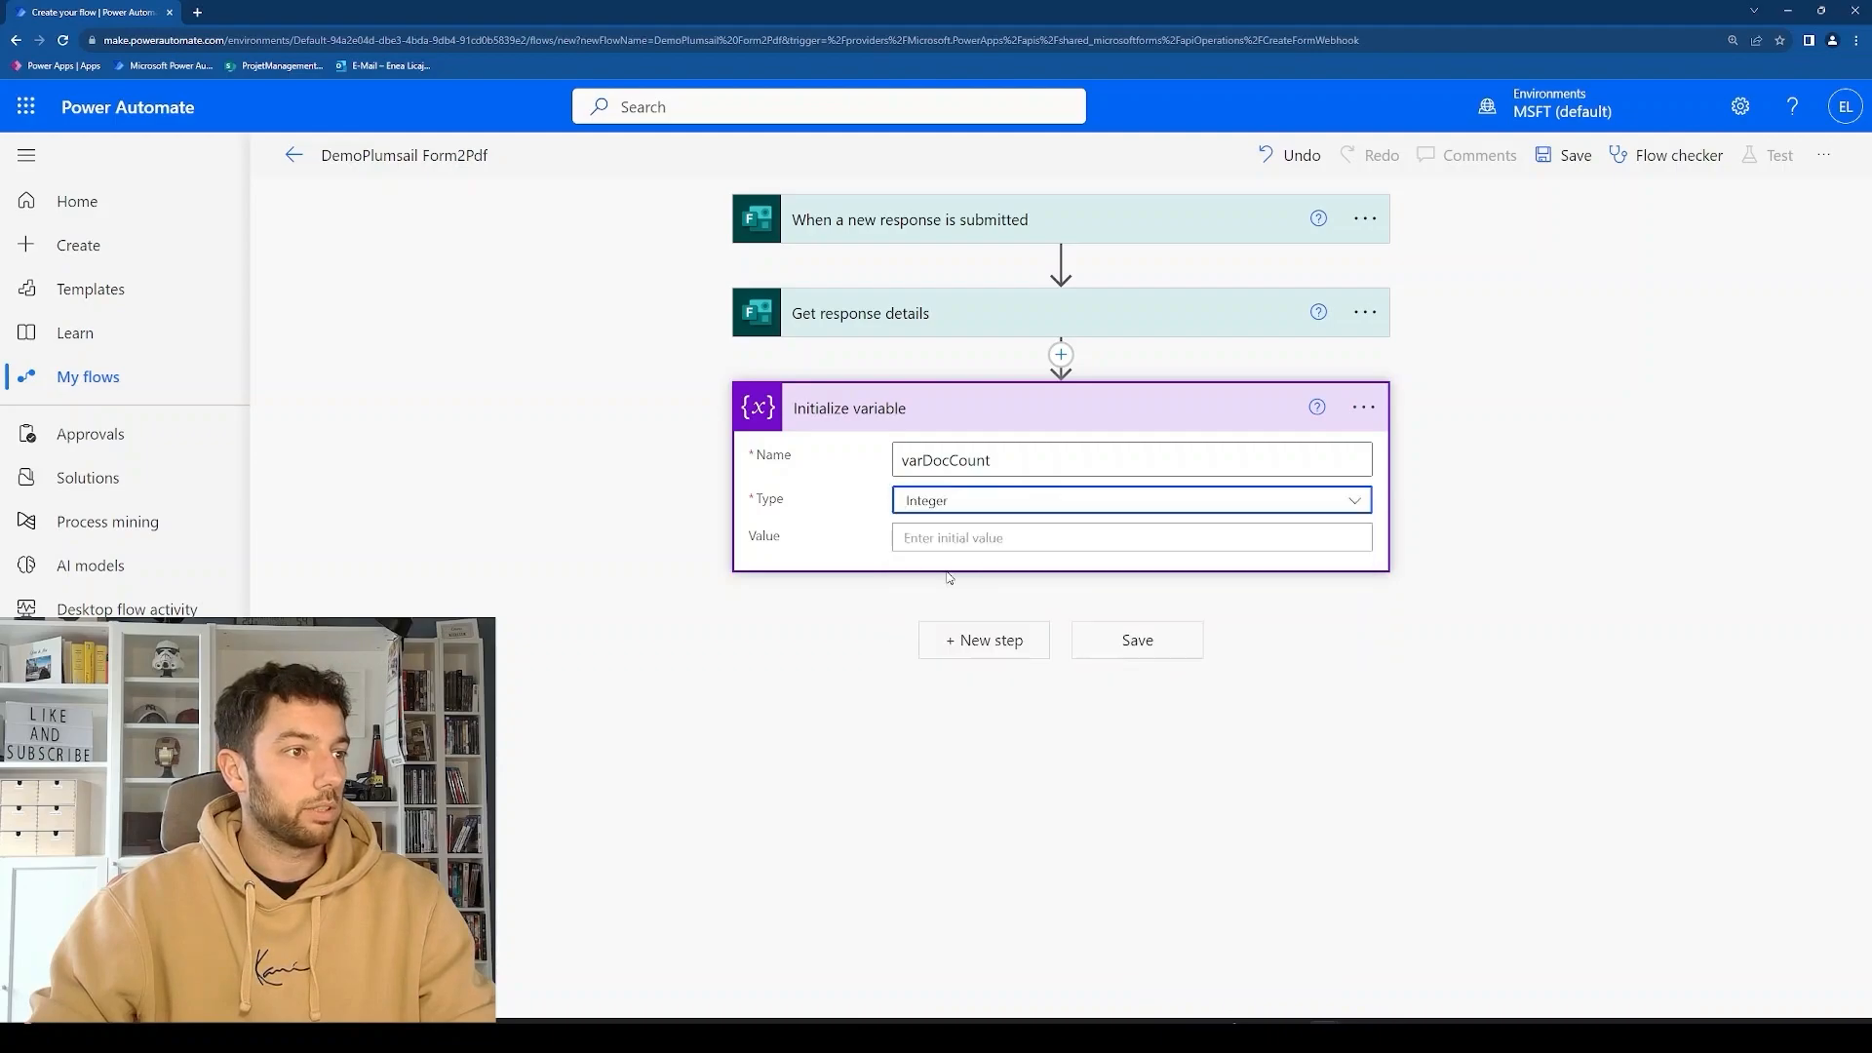
Rename the Initialize variable action to "Initialize variable - varDocCount".
left_click(1070, 473)
double_click(1071, 474)
key("ctrl+c")
left_click(1362, 408)
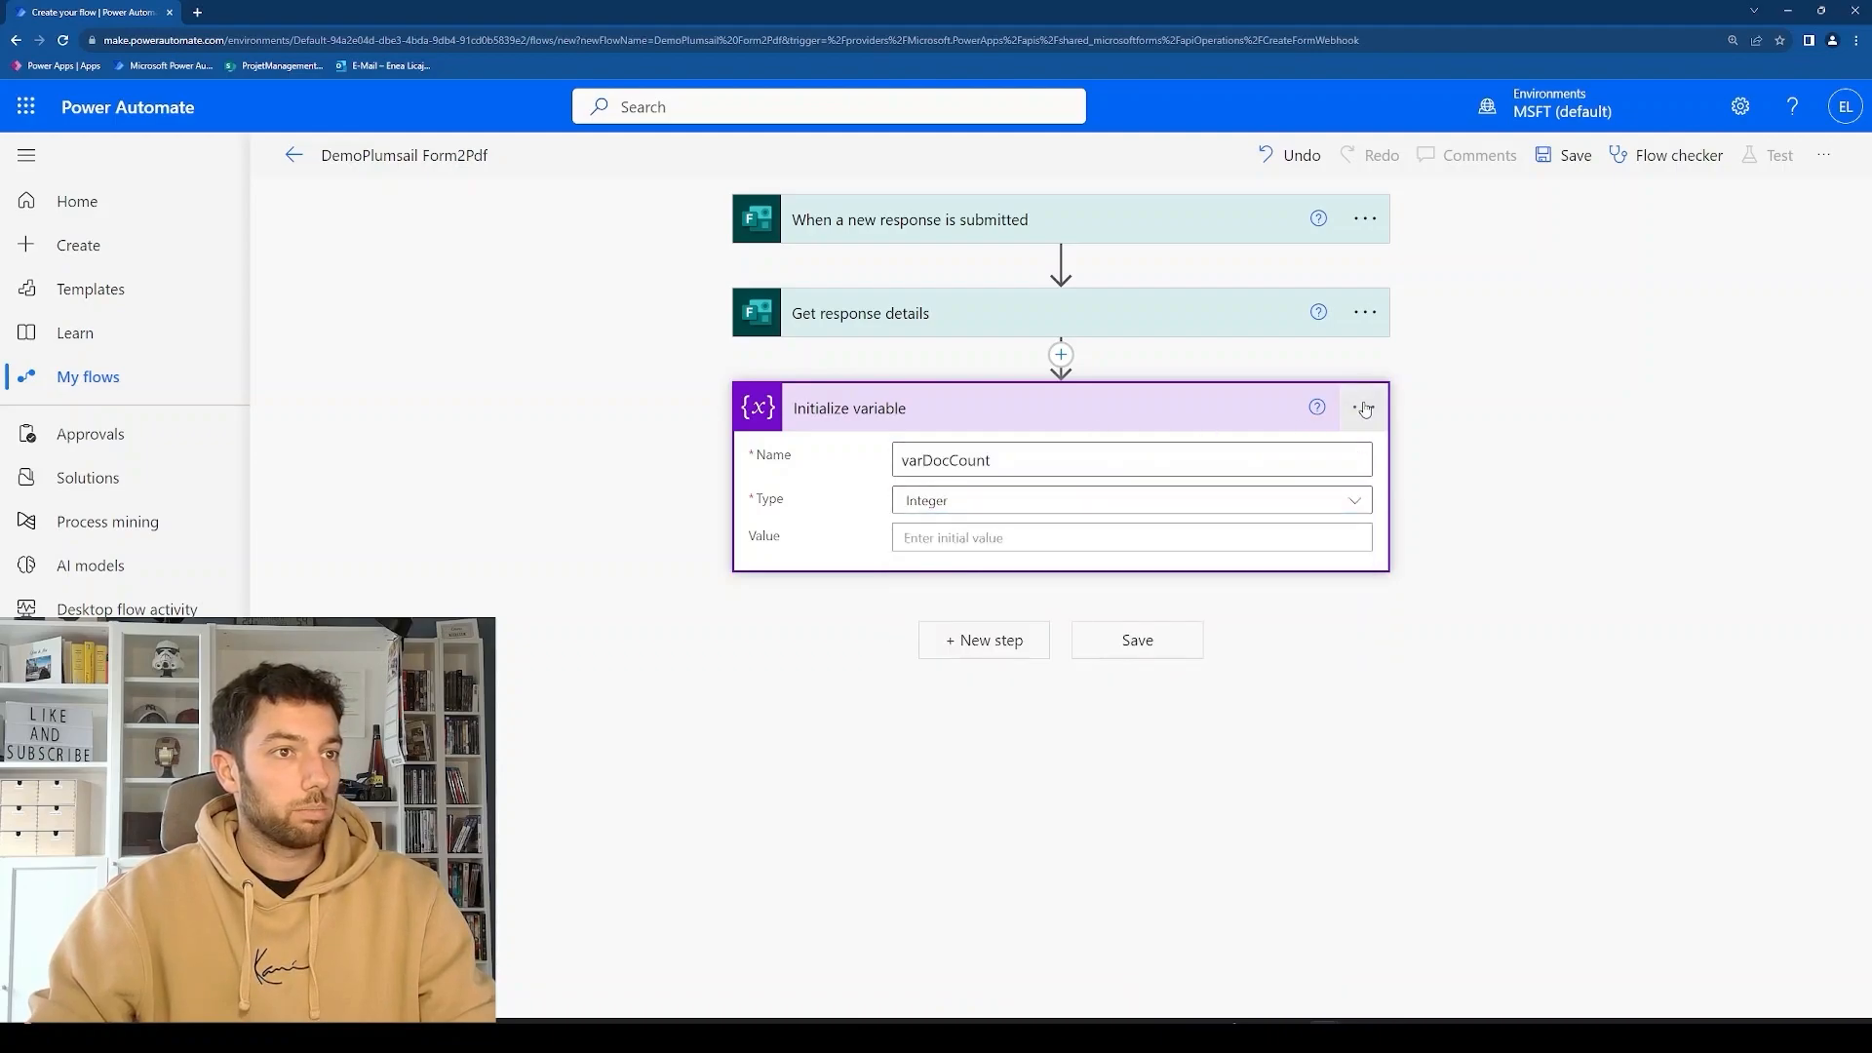
left_click(1470, 448)
left_click(999, 407)
type("-")
key("ctrl+v")
left_click(1548, 435)
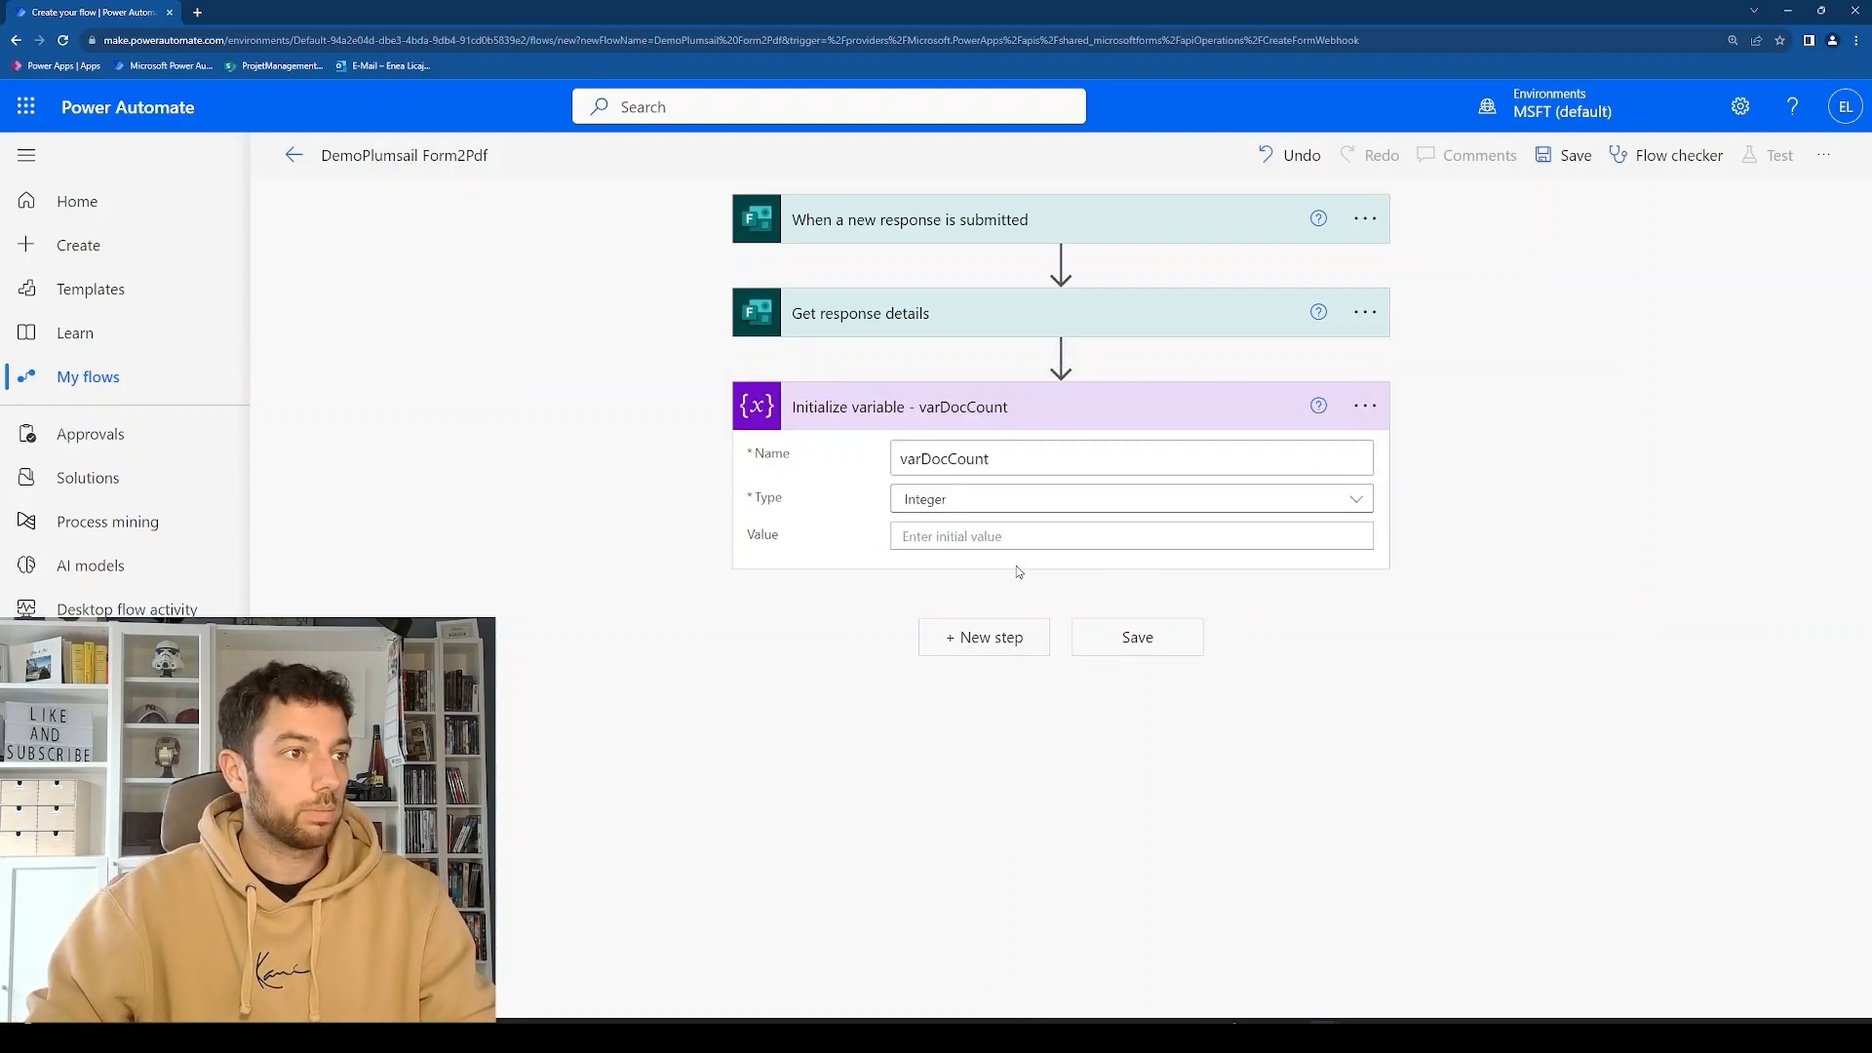
Add a SharePoint "Get files (properties only)" action for the ProjetManagement site and the DemoLibrary library.
left_click(980, 639)
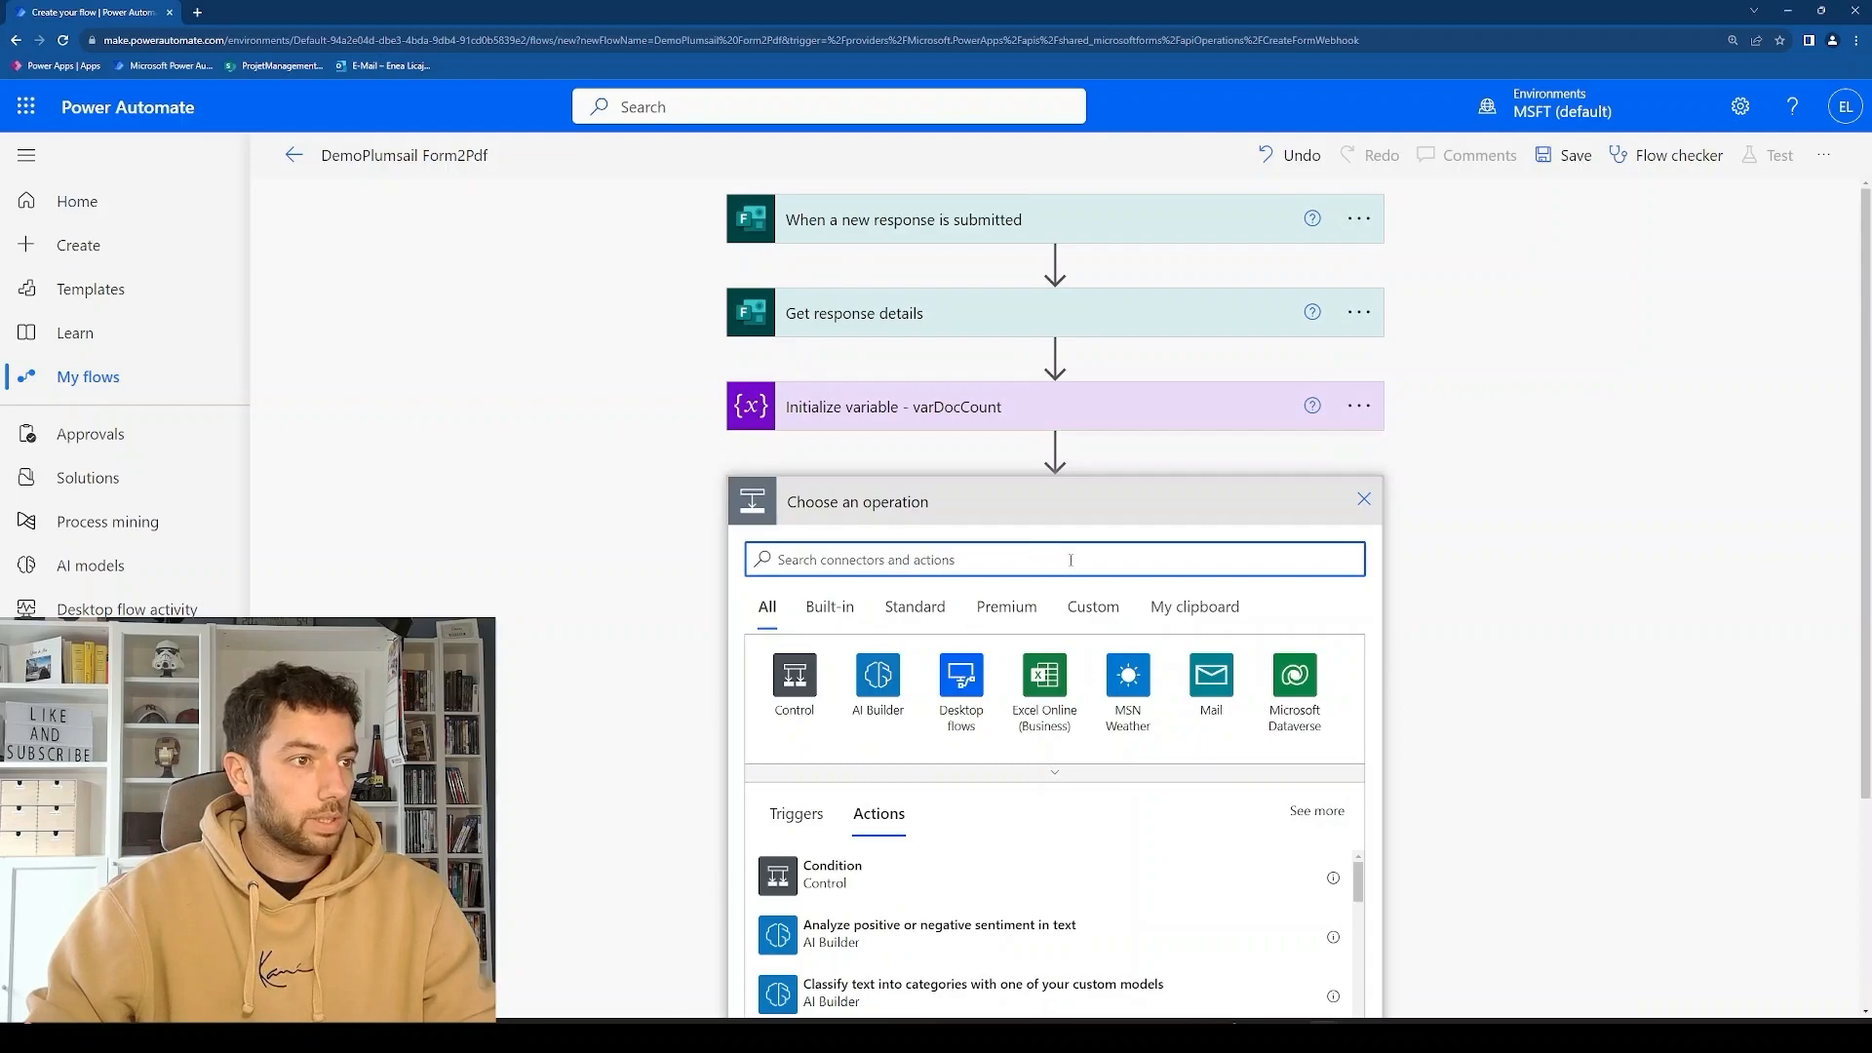
type("get files properties only")
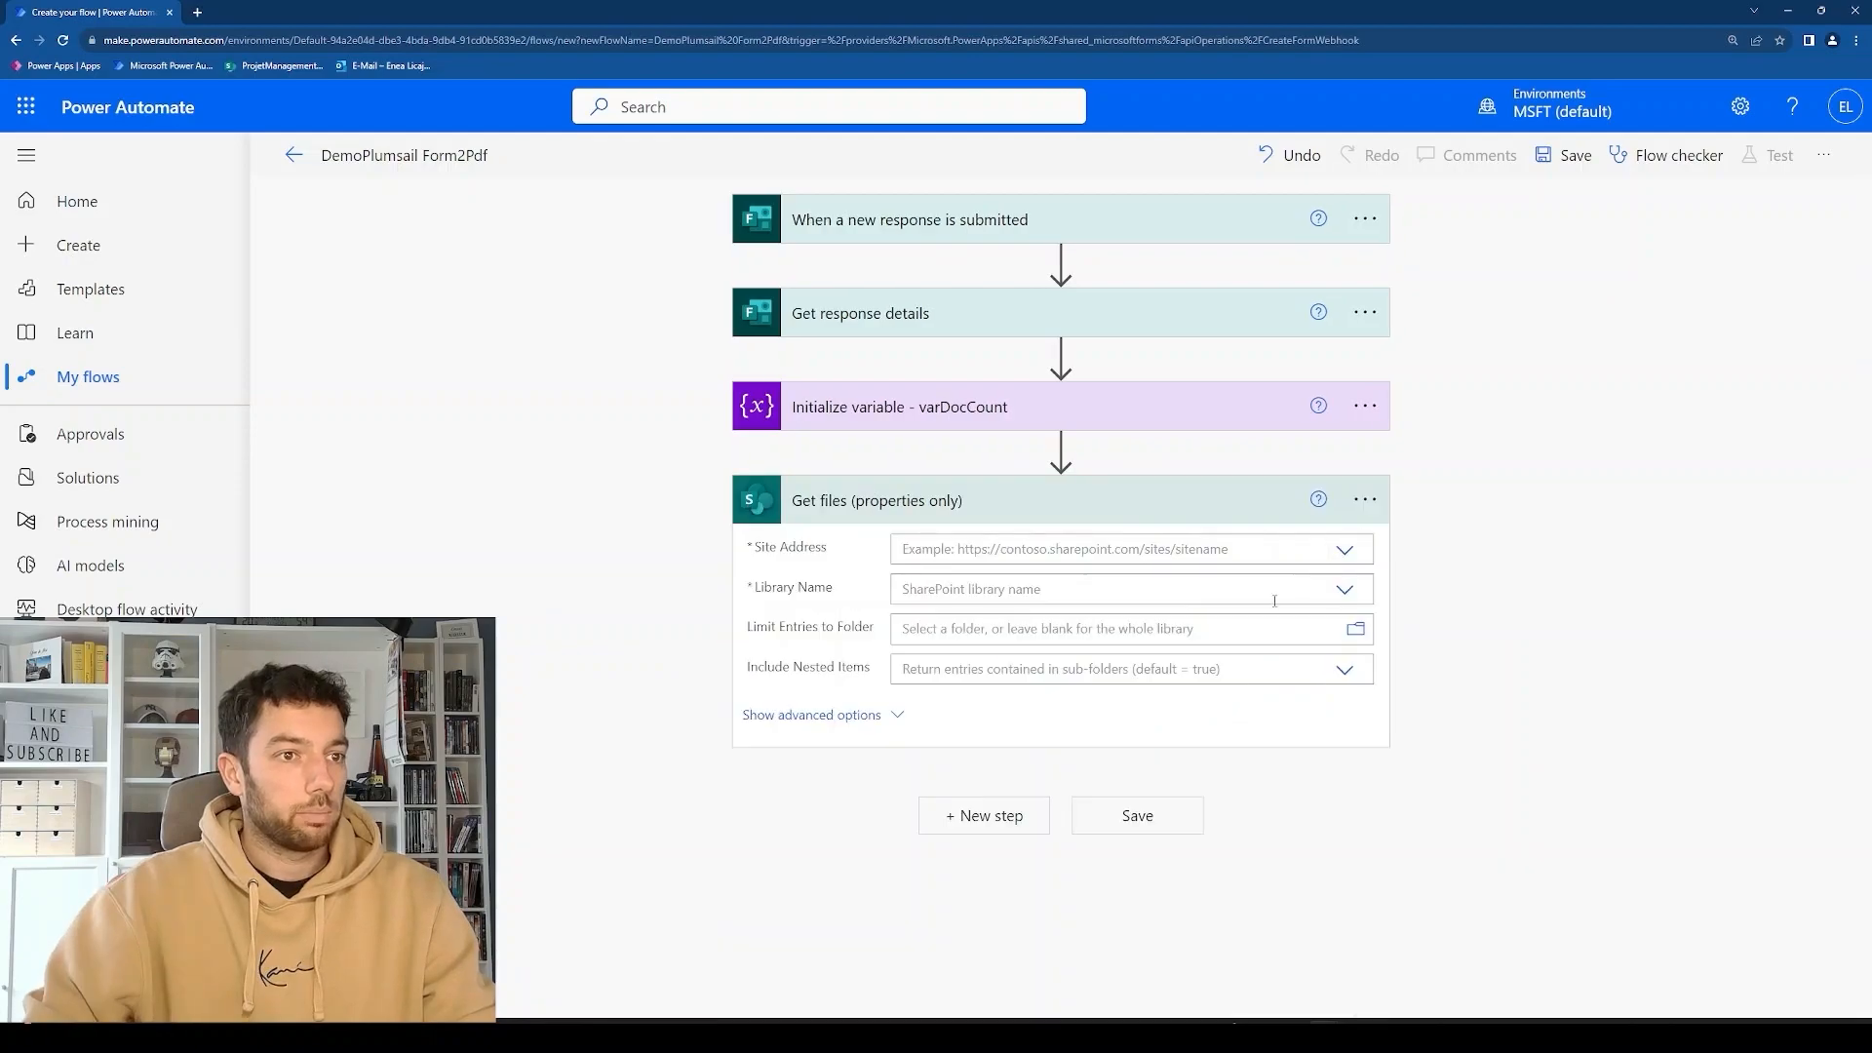
left_click(1345, 549)
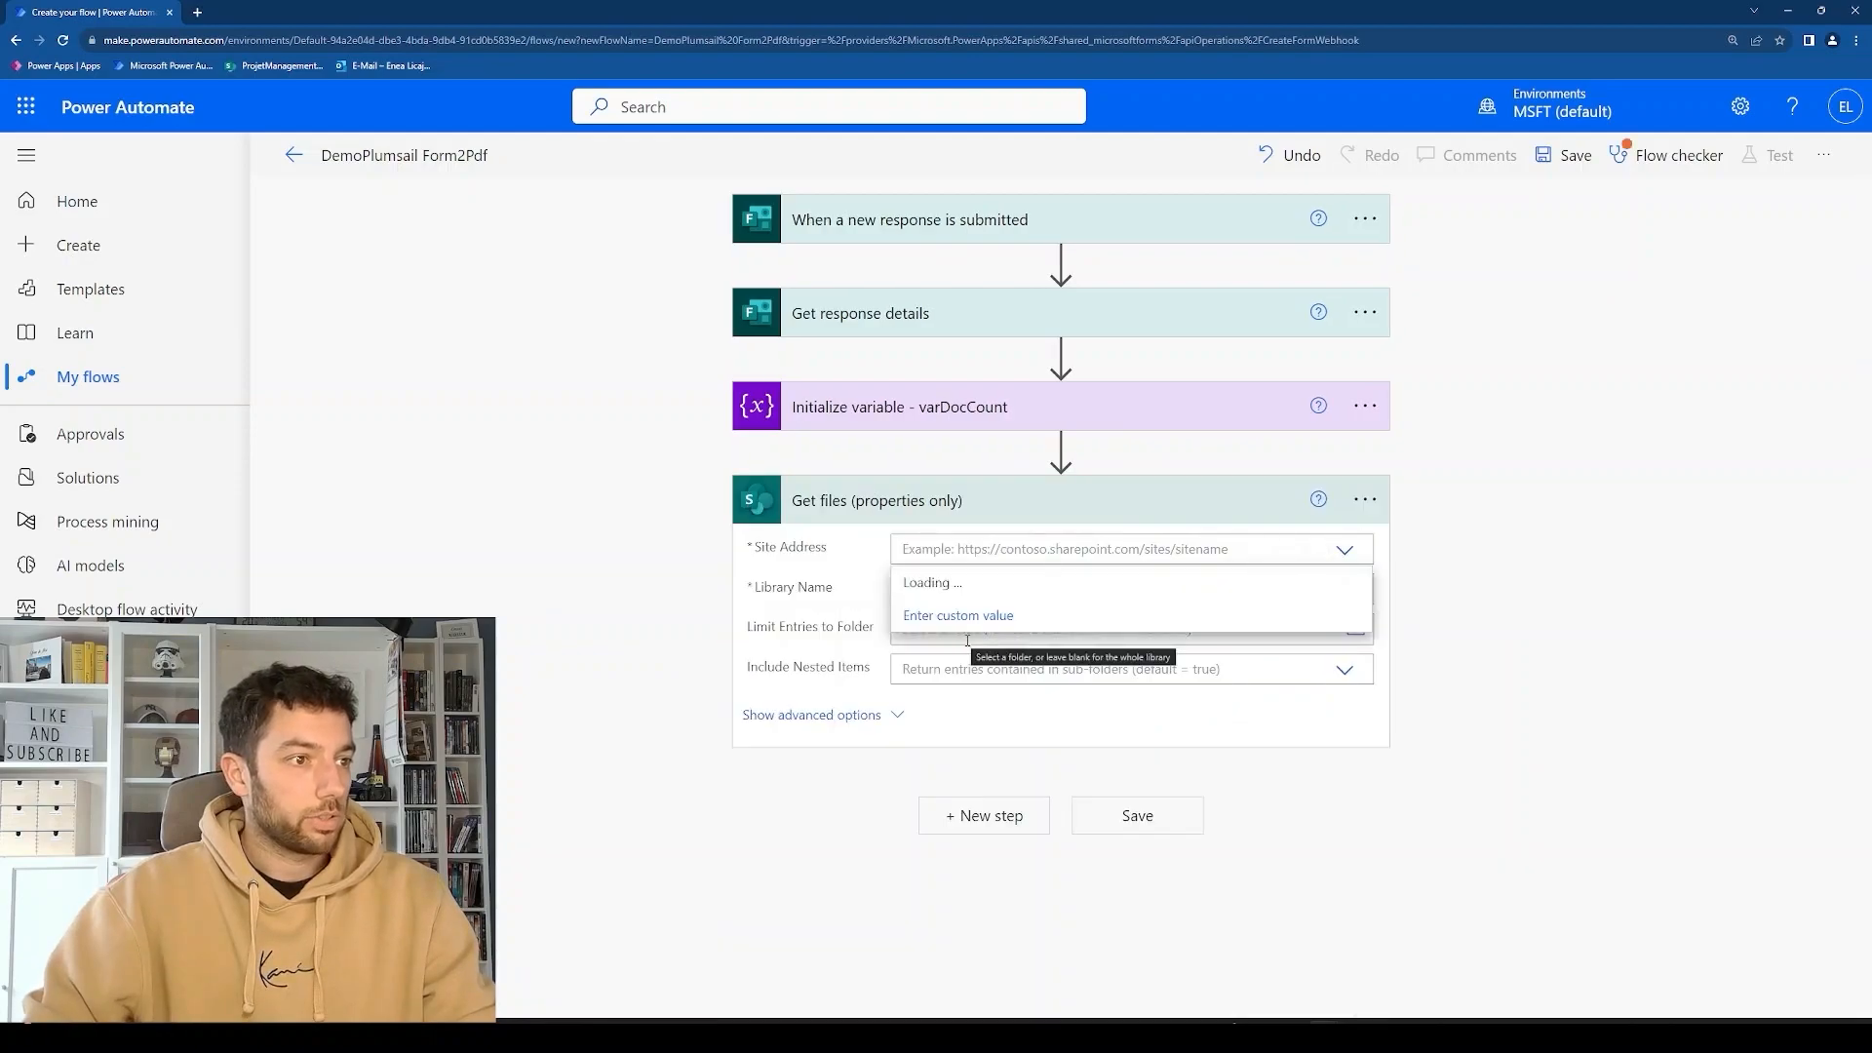
left_click(987, 712)
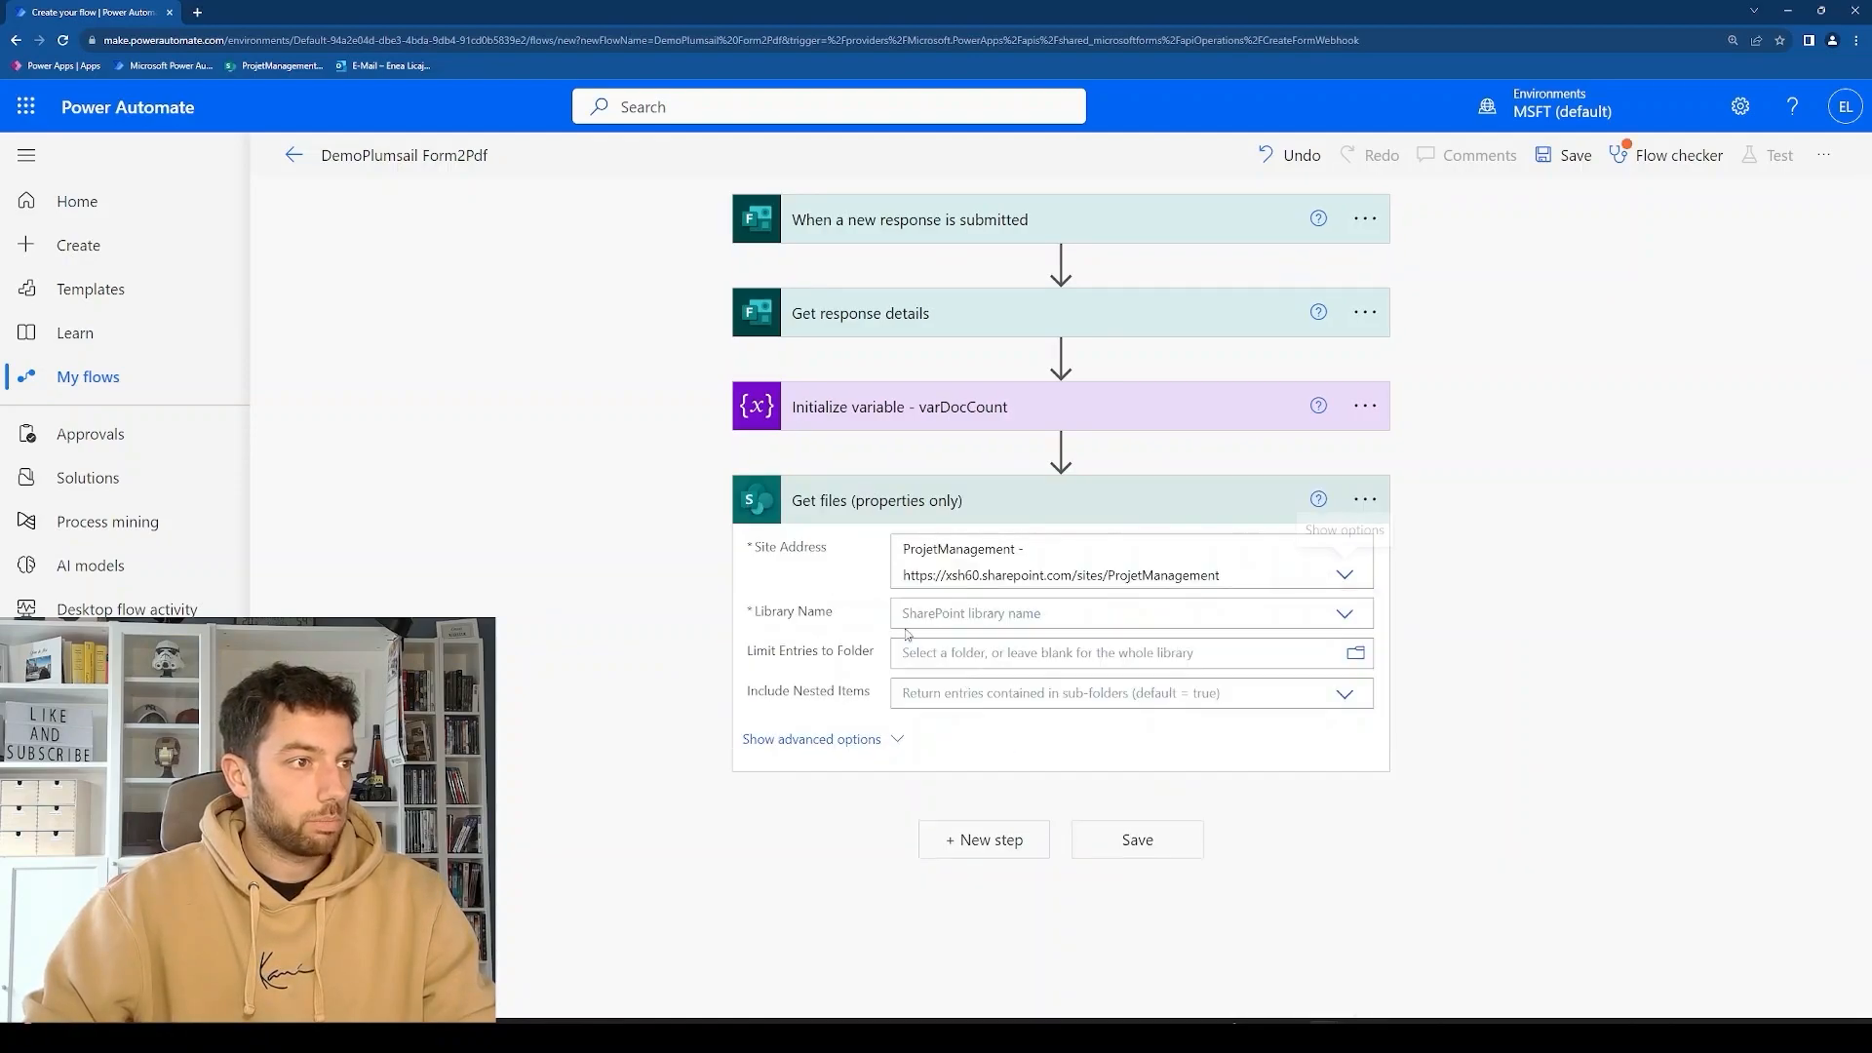
left_click(1344, 613)
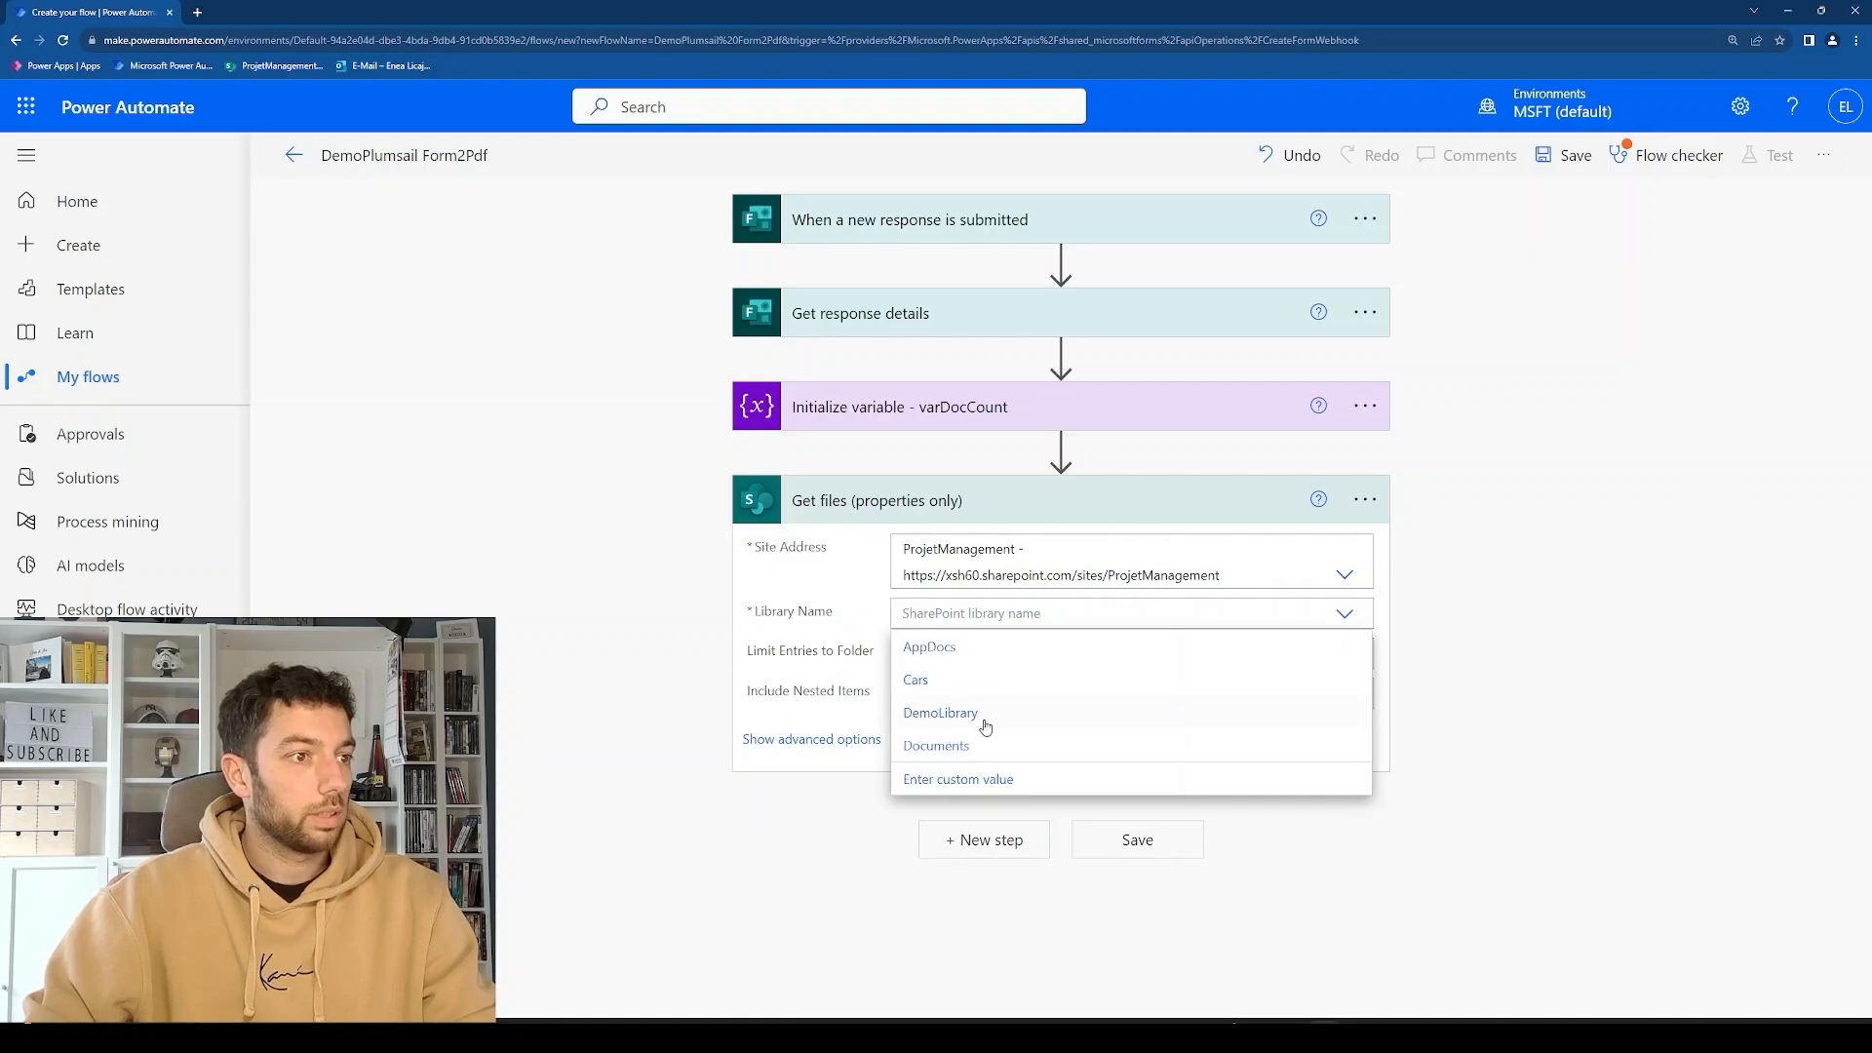
left_click(985, 722)
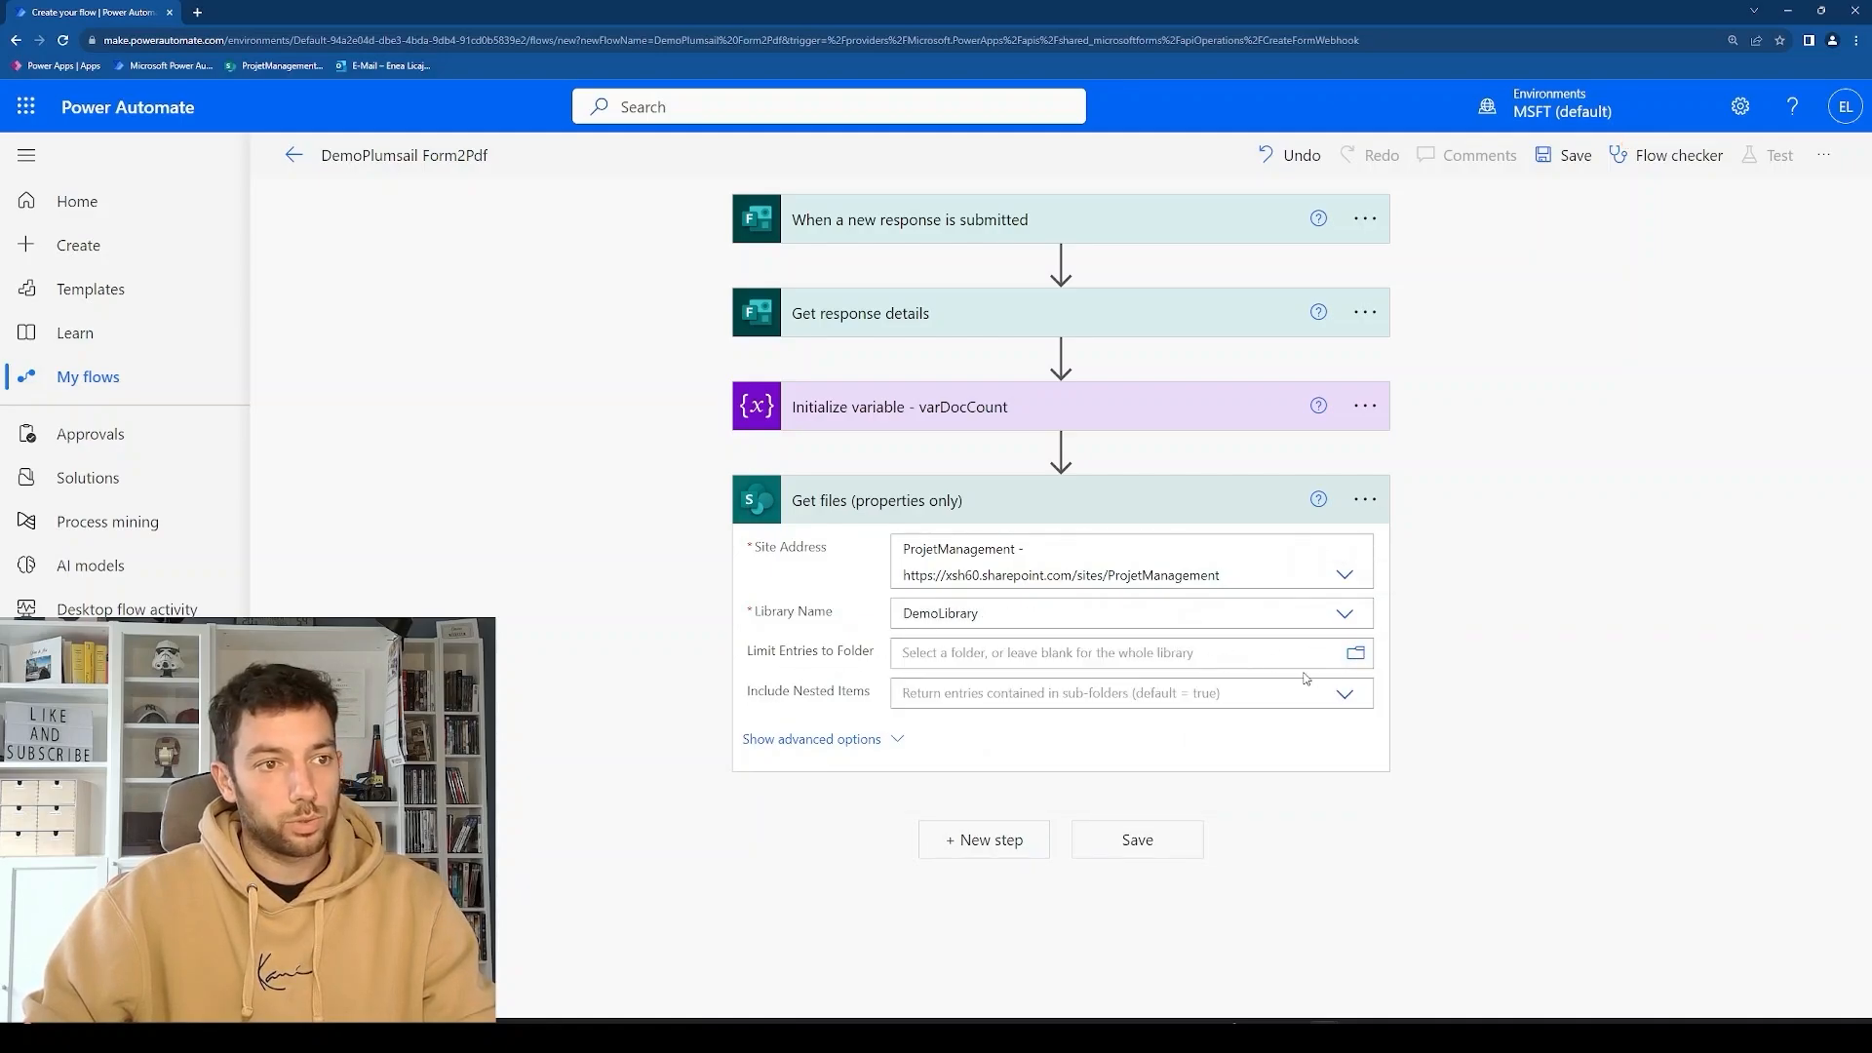
Limit the Get files (properties only) entries to the folder /DemoLibrary/Folder2.
left_click(1355, 652)
scroll(1570, 390, "up", 5)
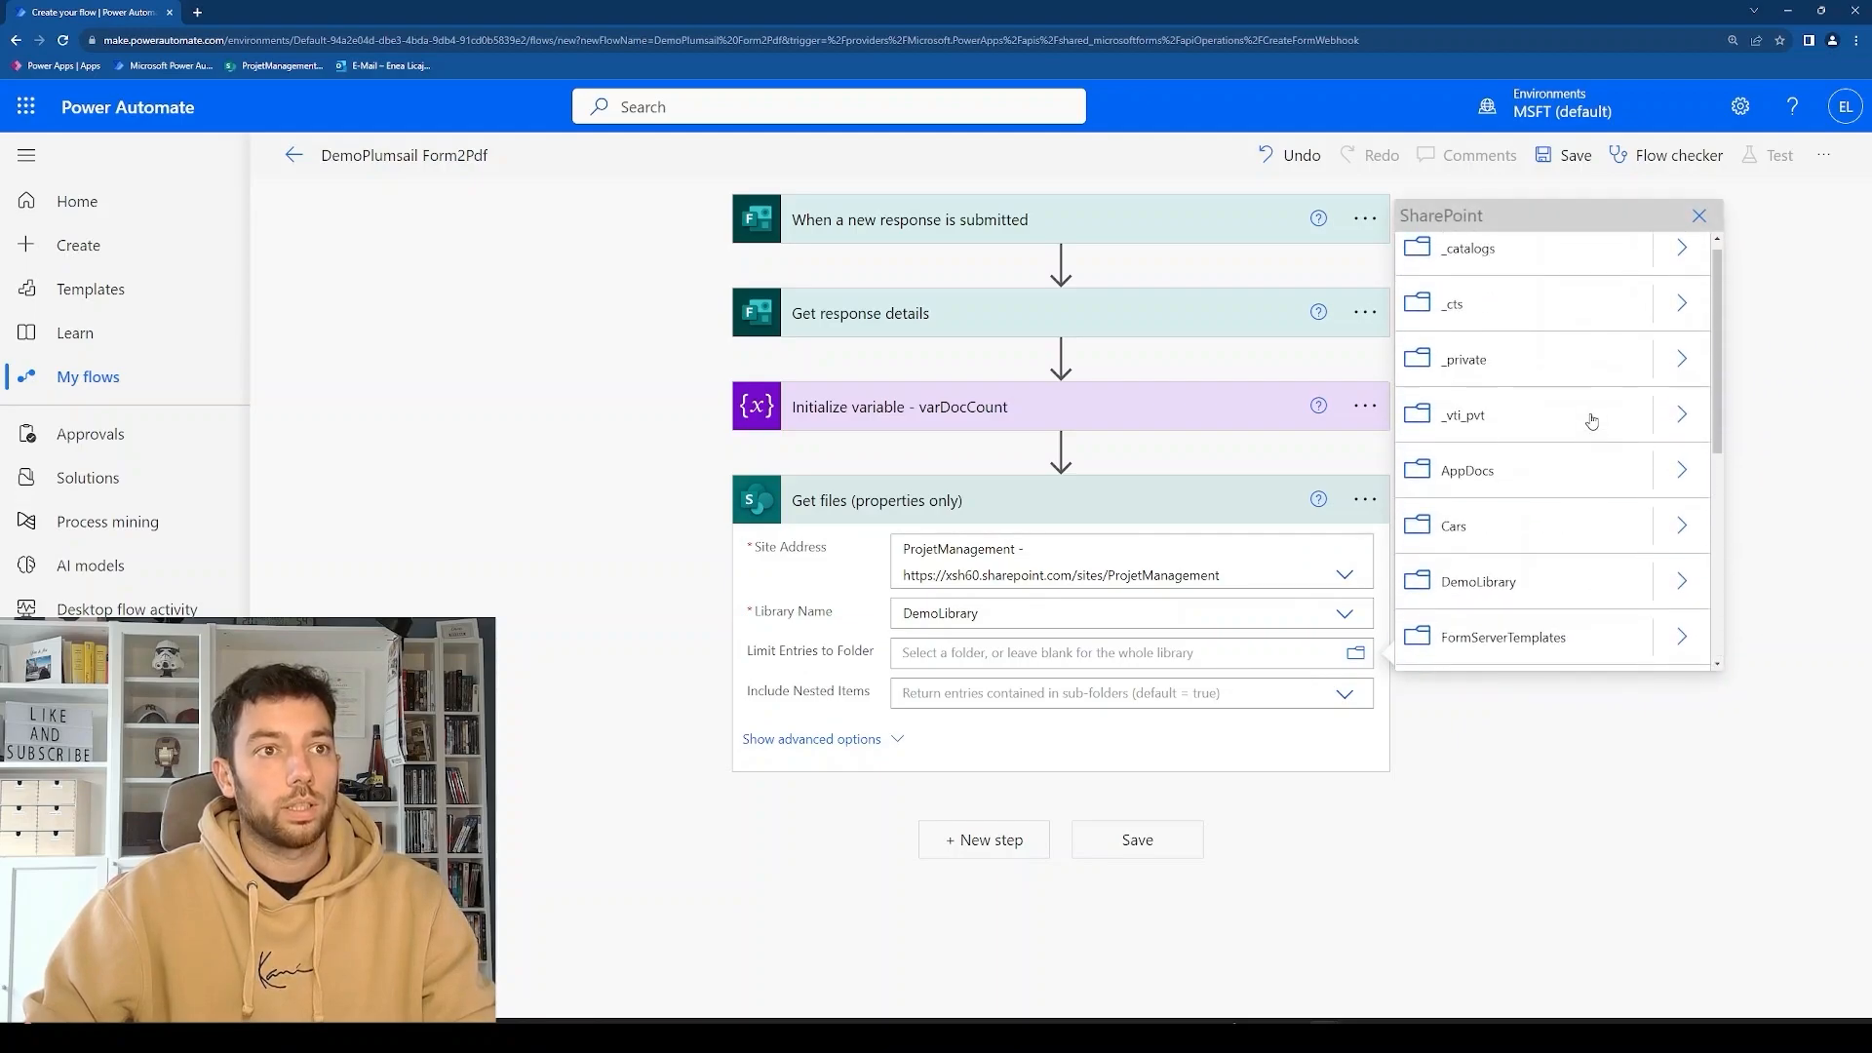
left_click(1684, 581)
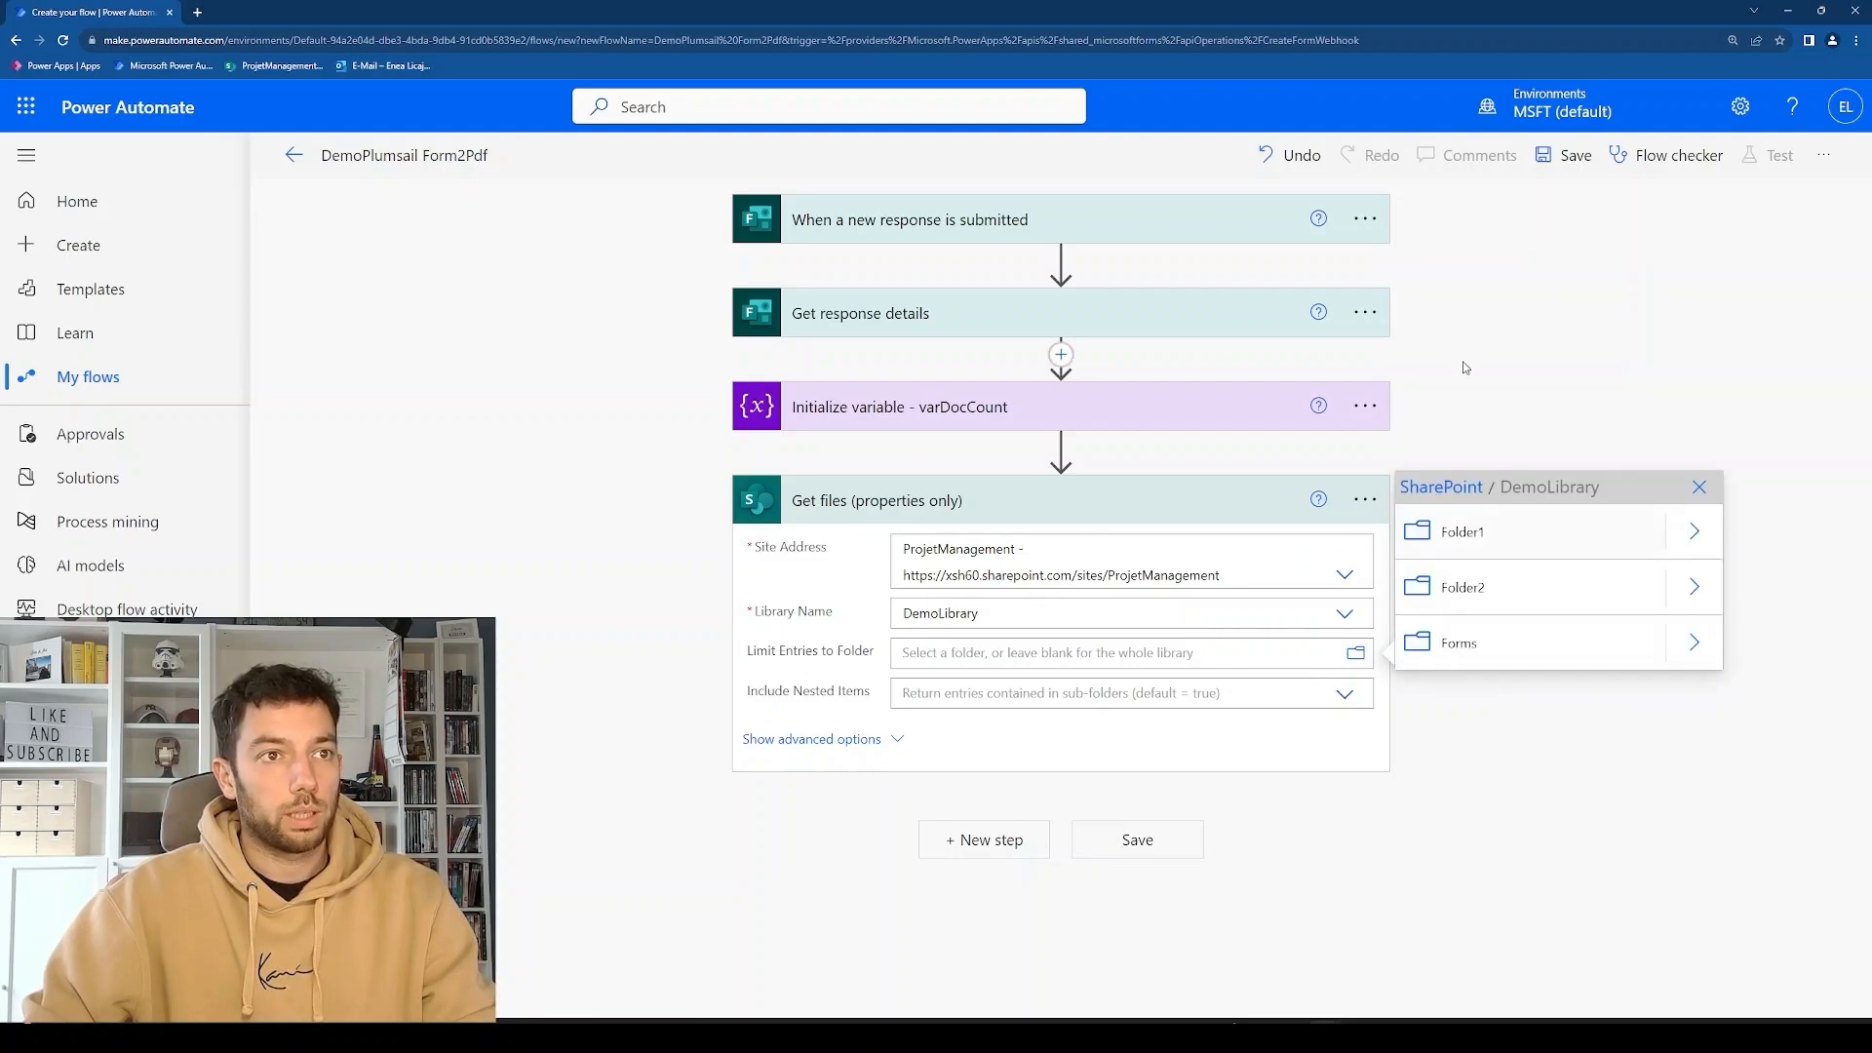
left_click(1465, 591)
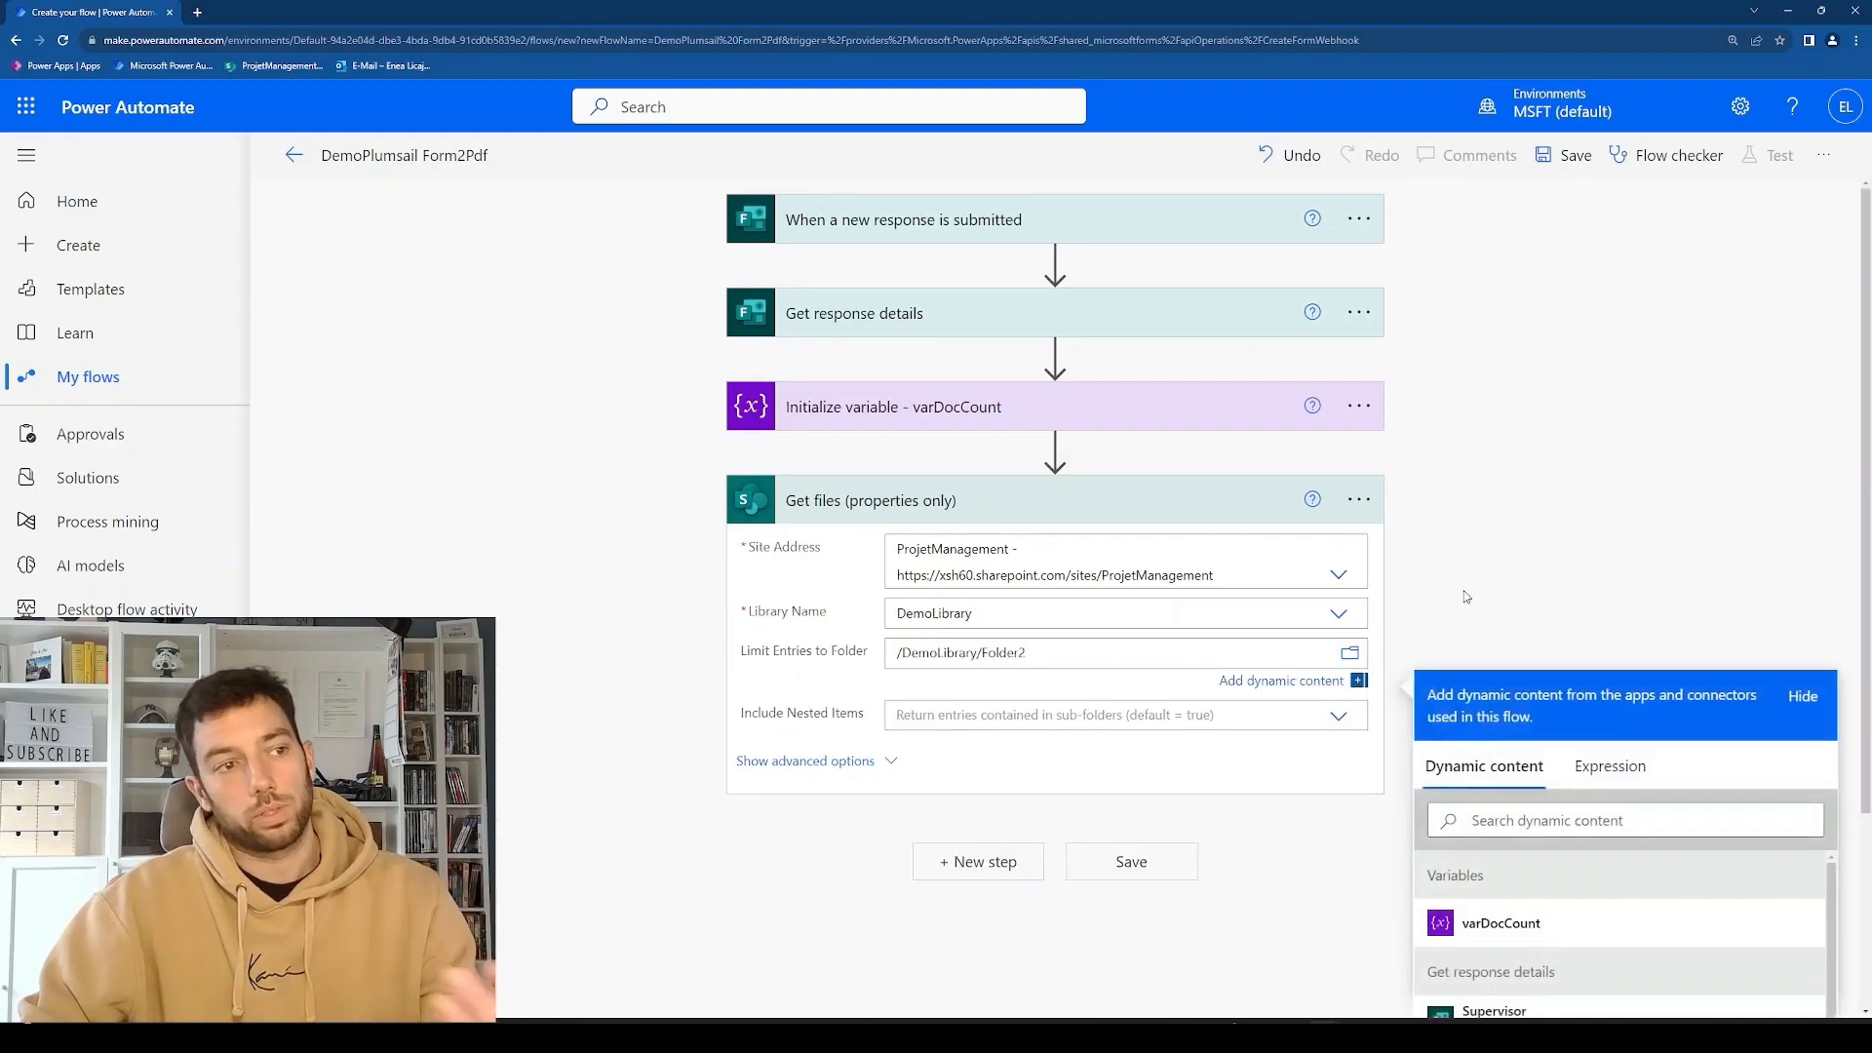
left_click(1462, 580)
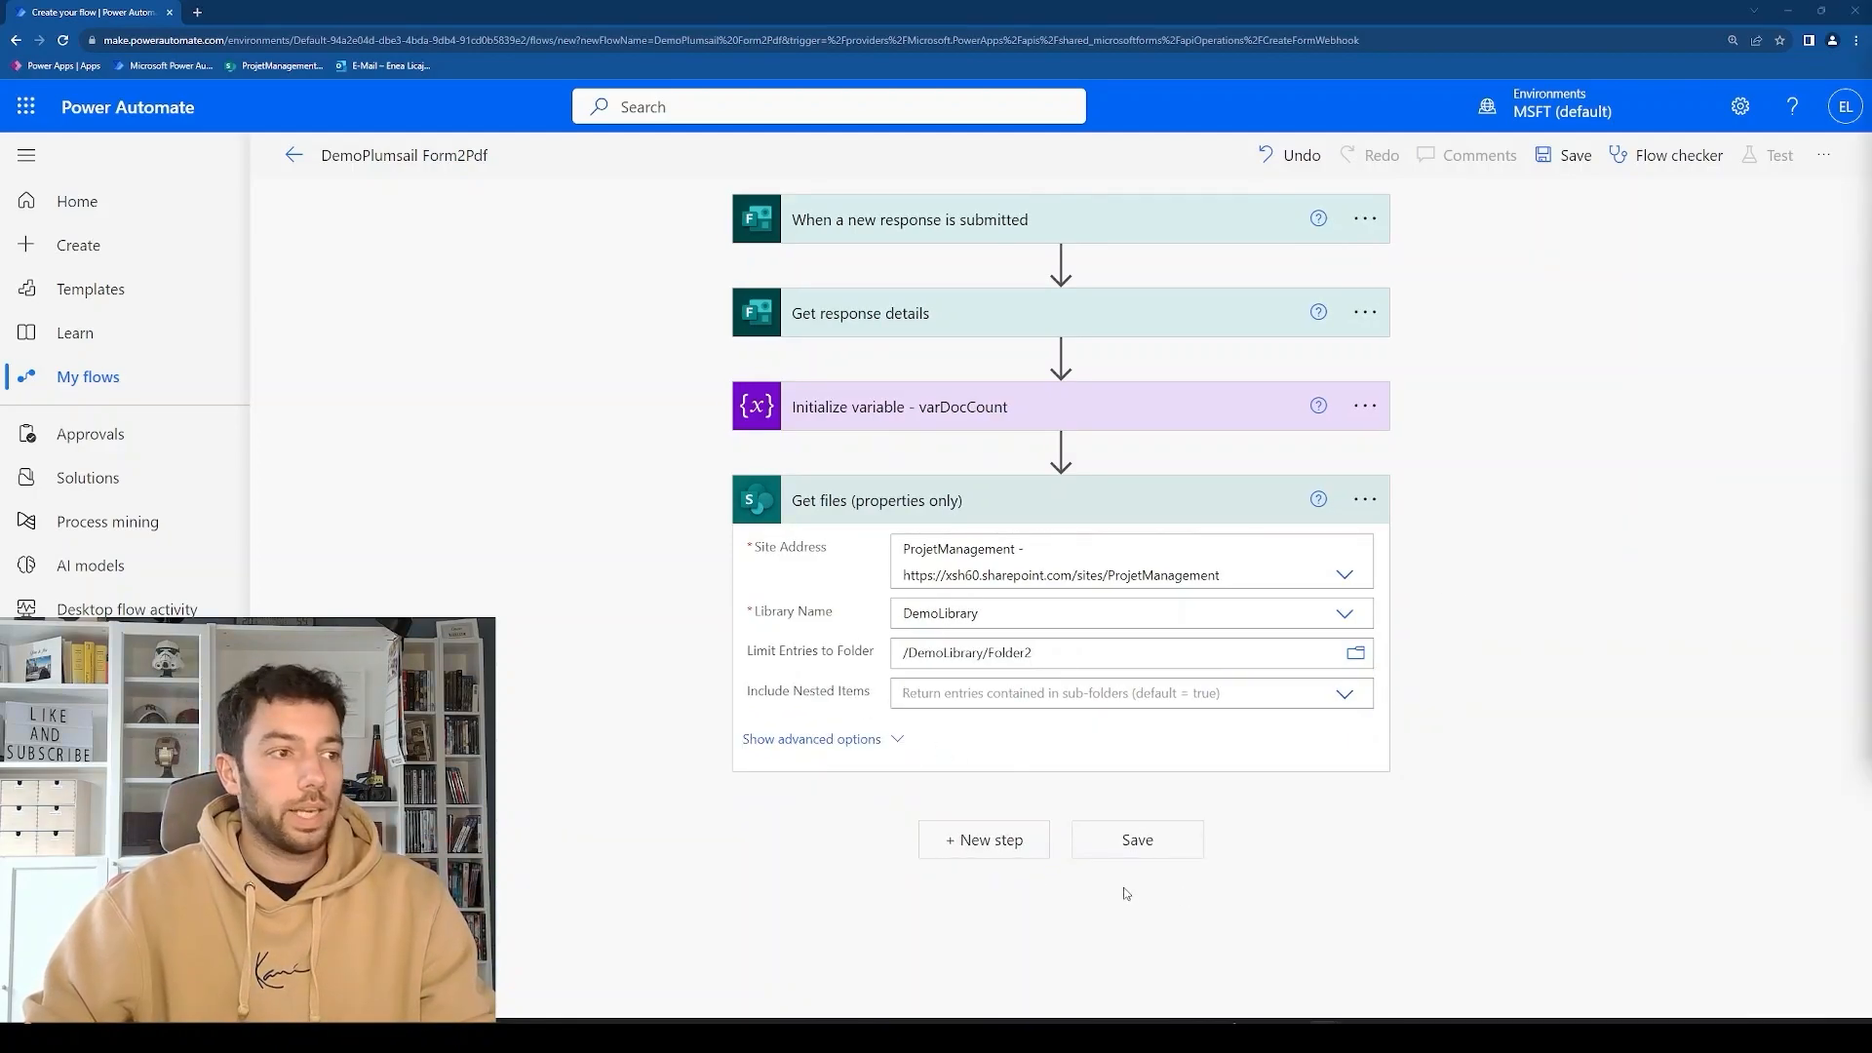
Add a Set variable action after Get files (properties only) and choose varDocCount as its variable.
left_click(992, 840)
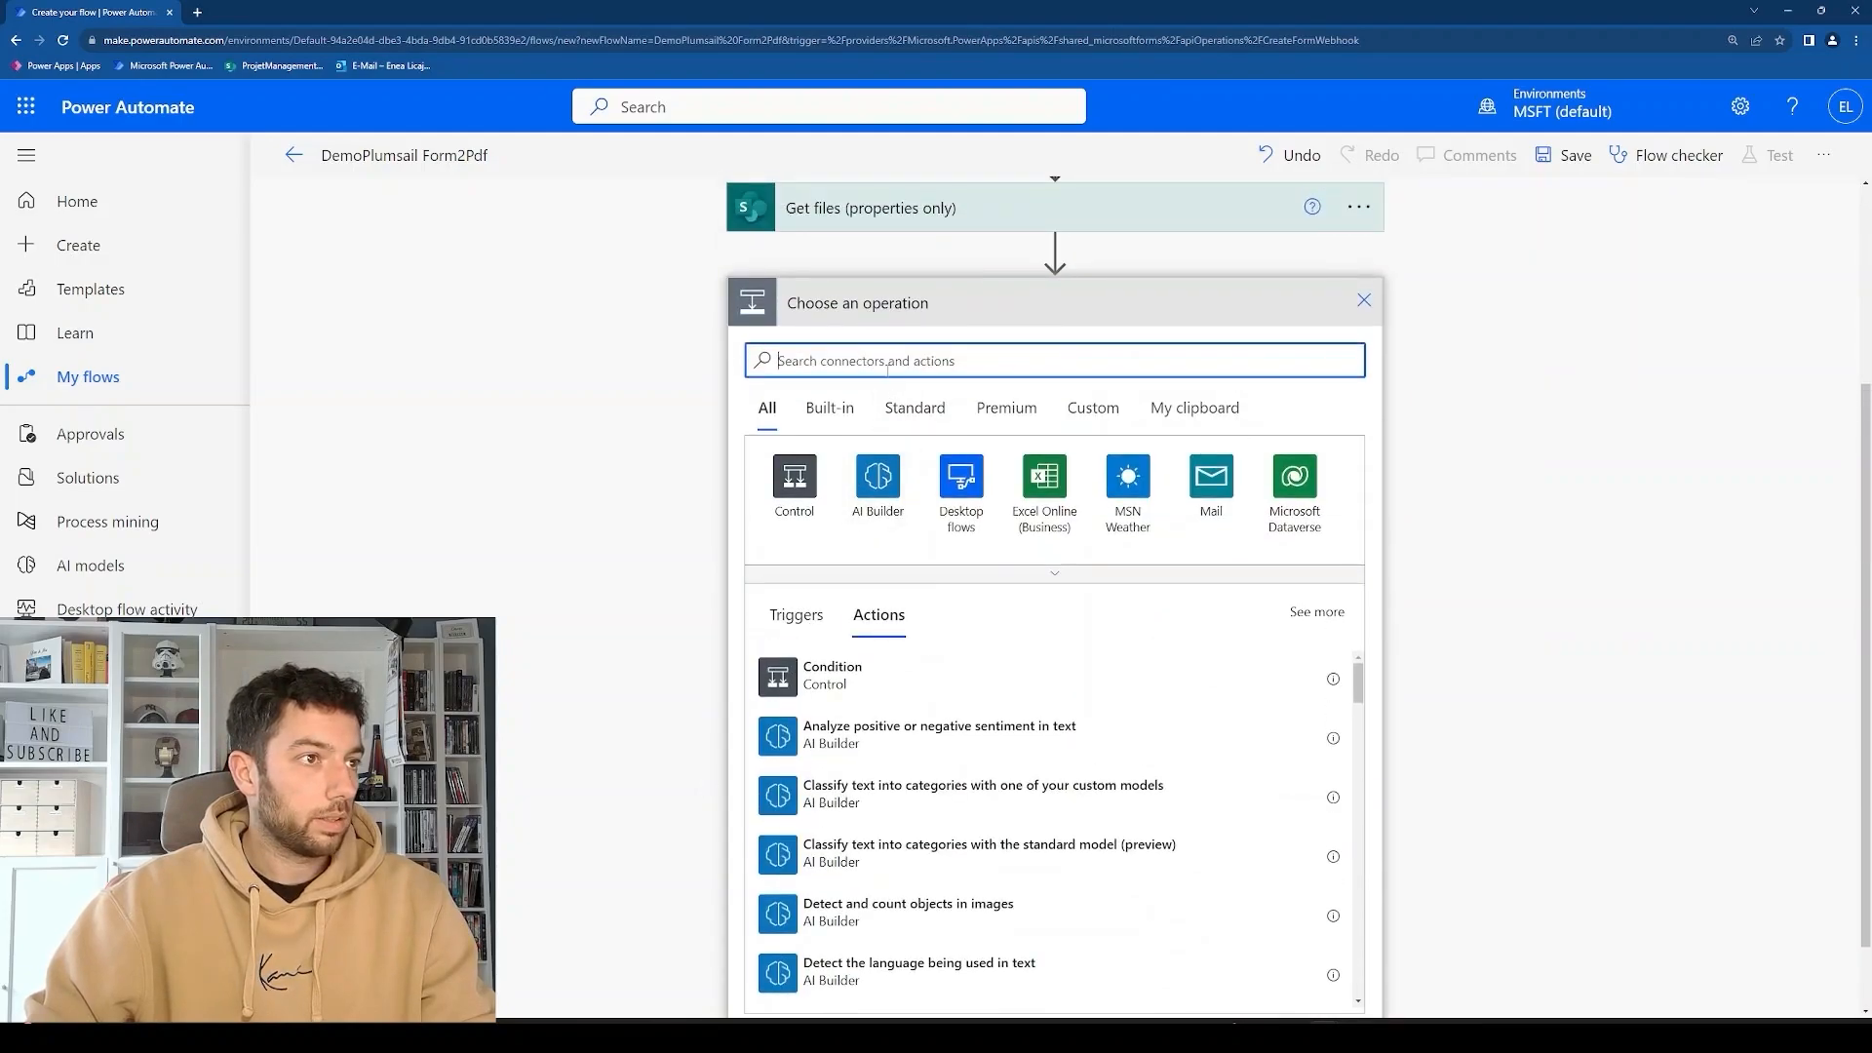
left_click(887, 369)
type("set")
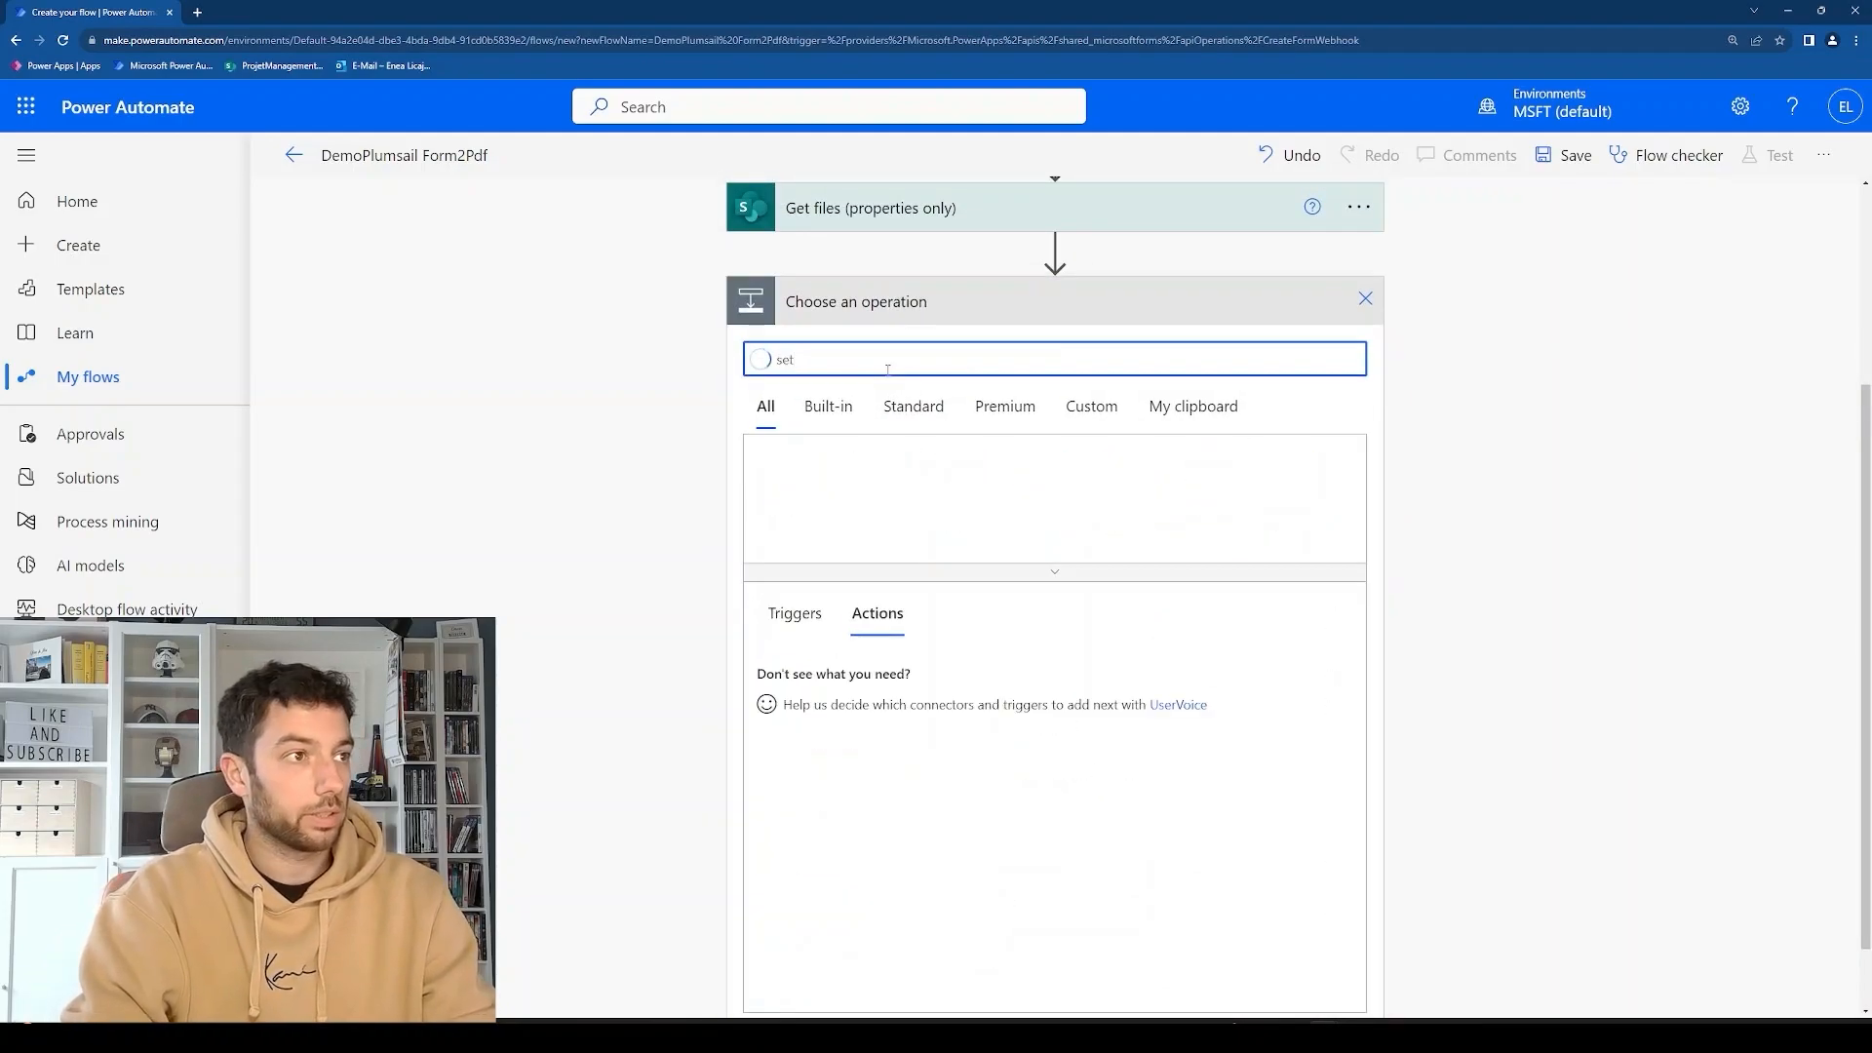
left_click(974, 736)
left_click(928, 719)
Set the variable's value to a length() expression on the value list from Get files (properties only).
left_click(1007, 681)
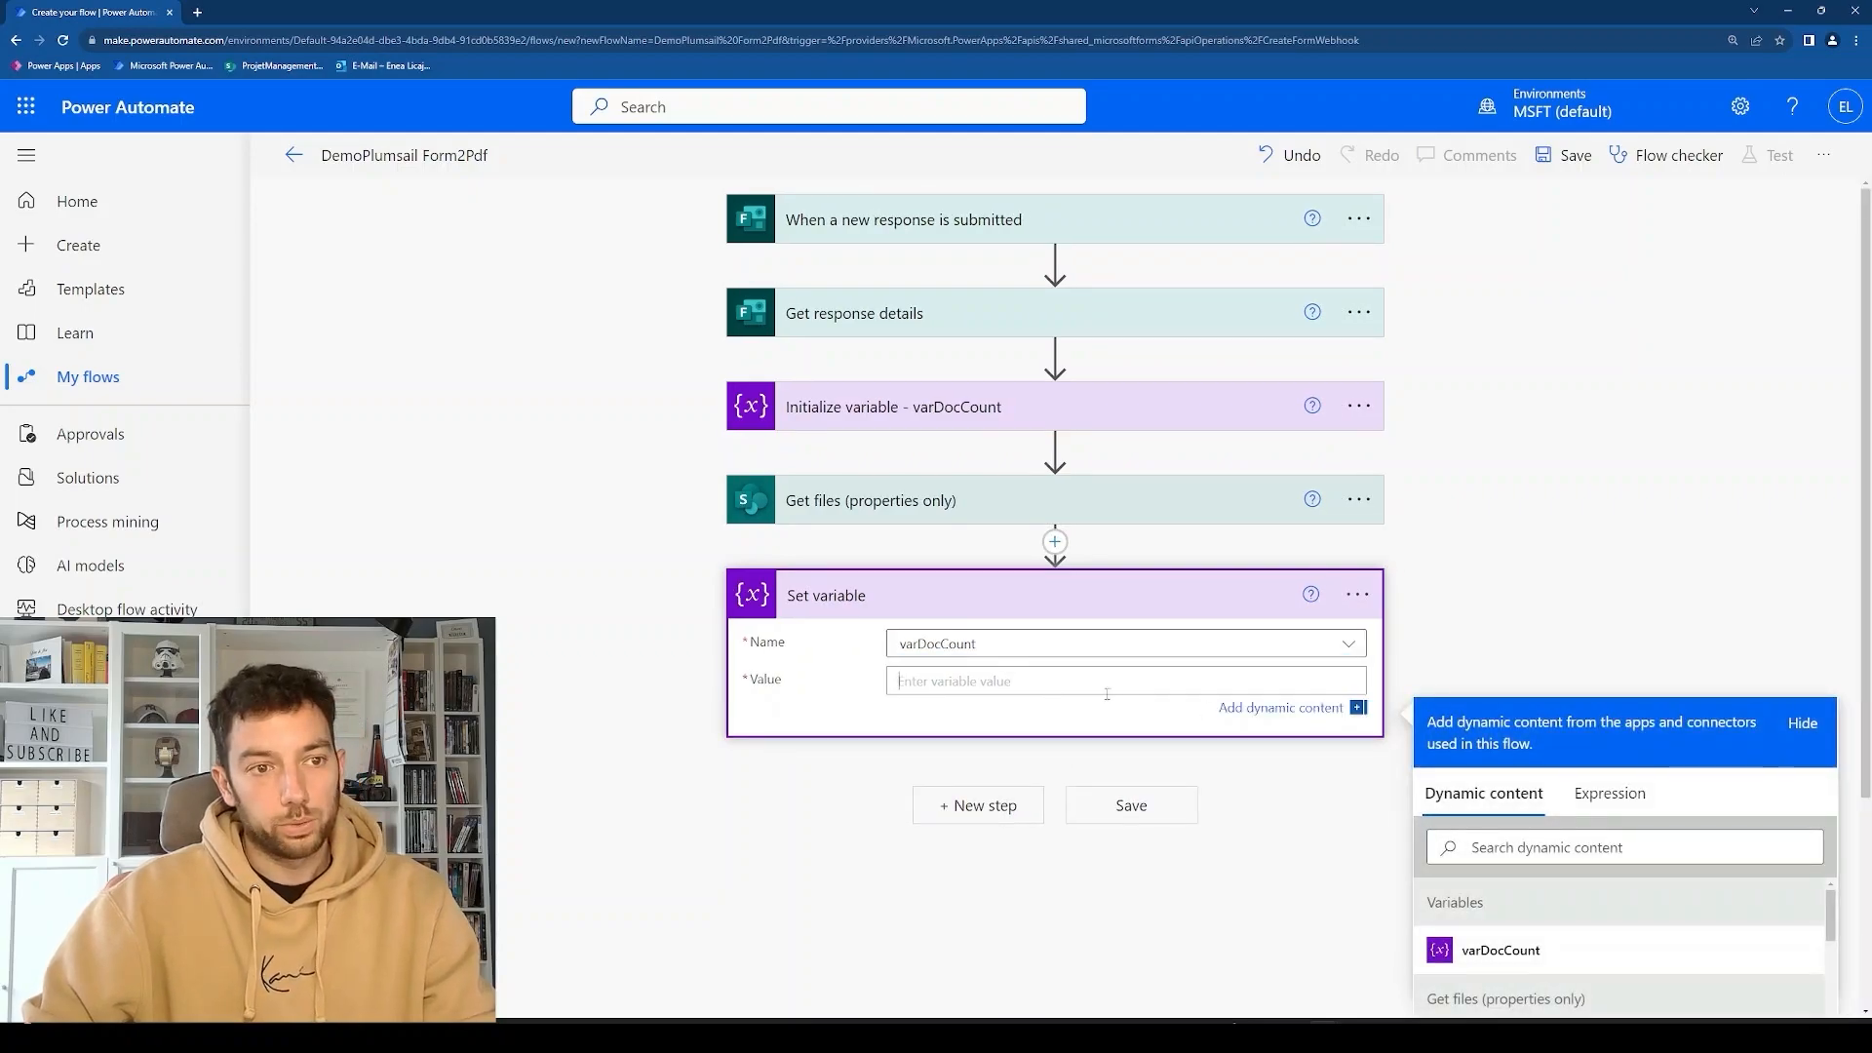
scroll(1613, 683, "down", 2)
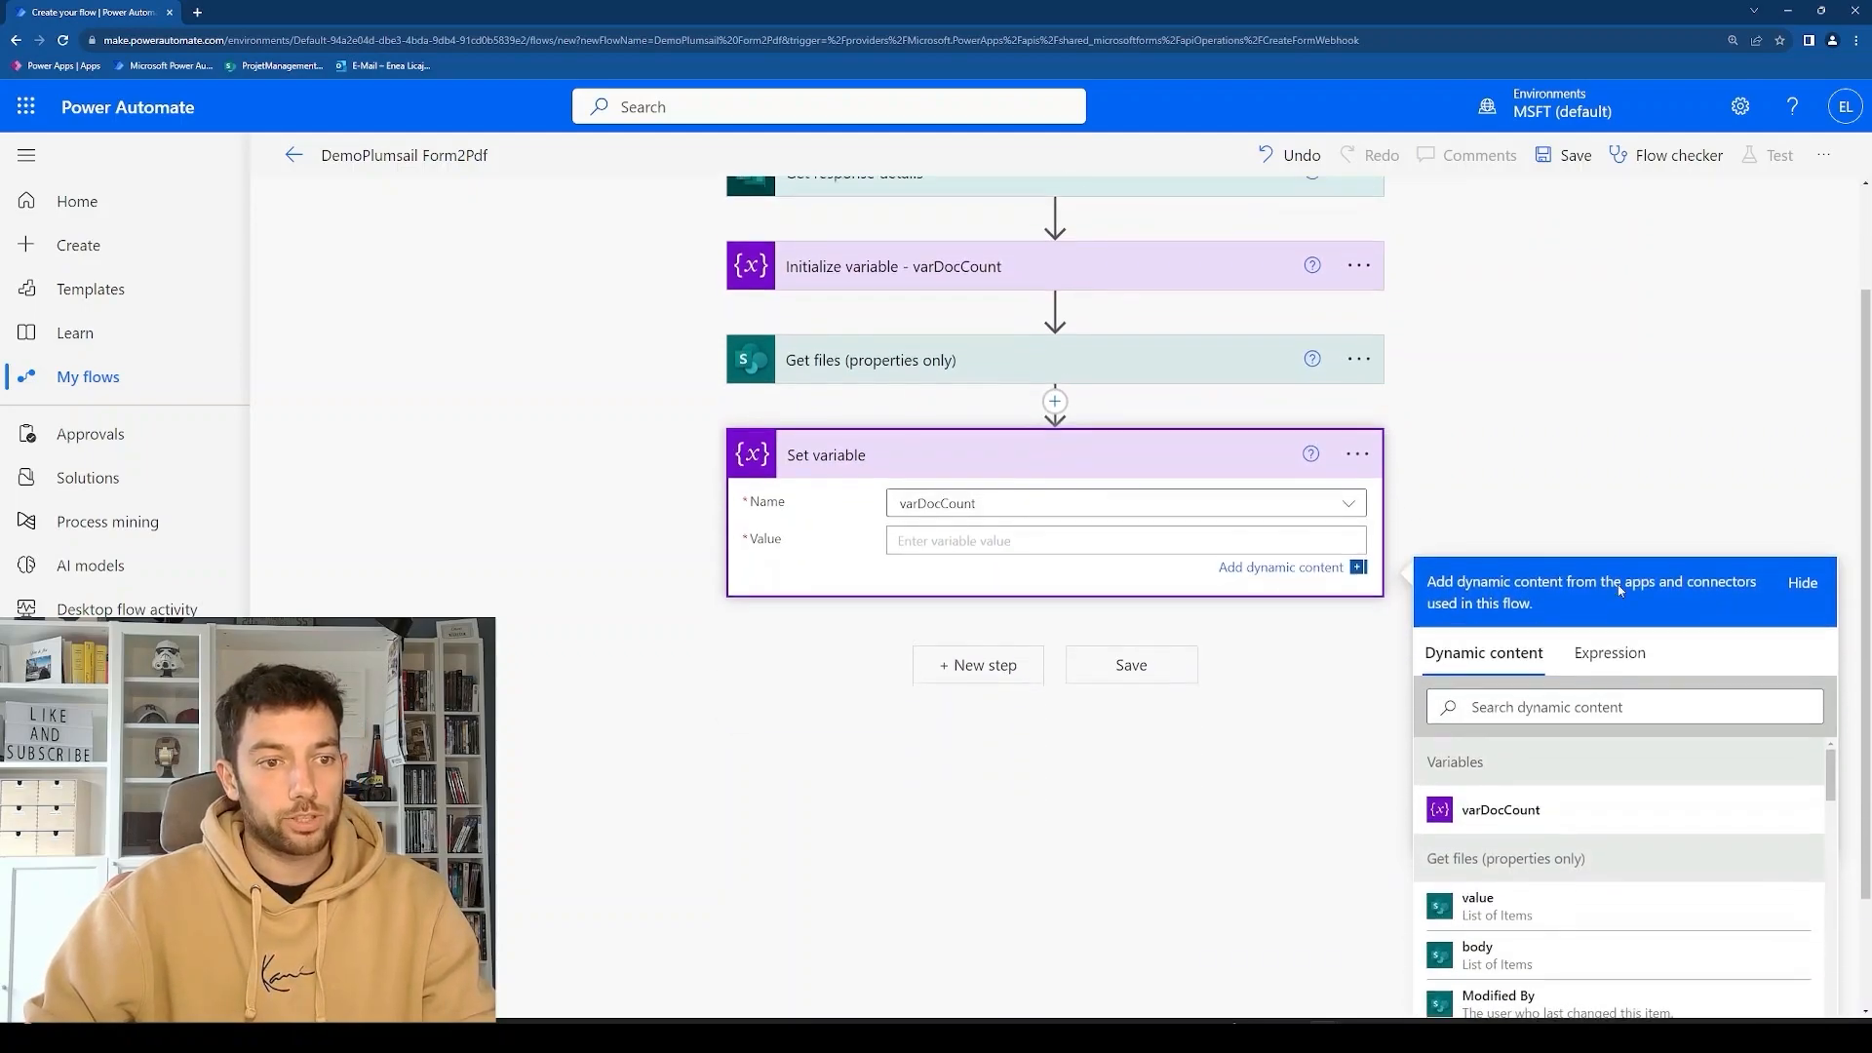
left_click(1606, 652)
type("length")
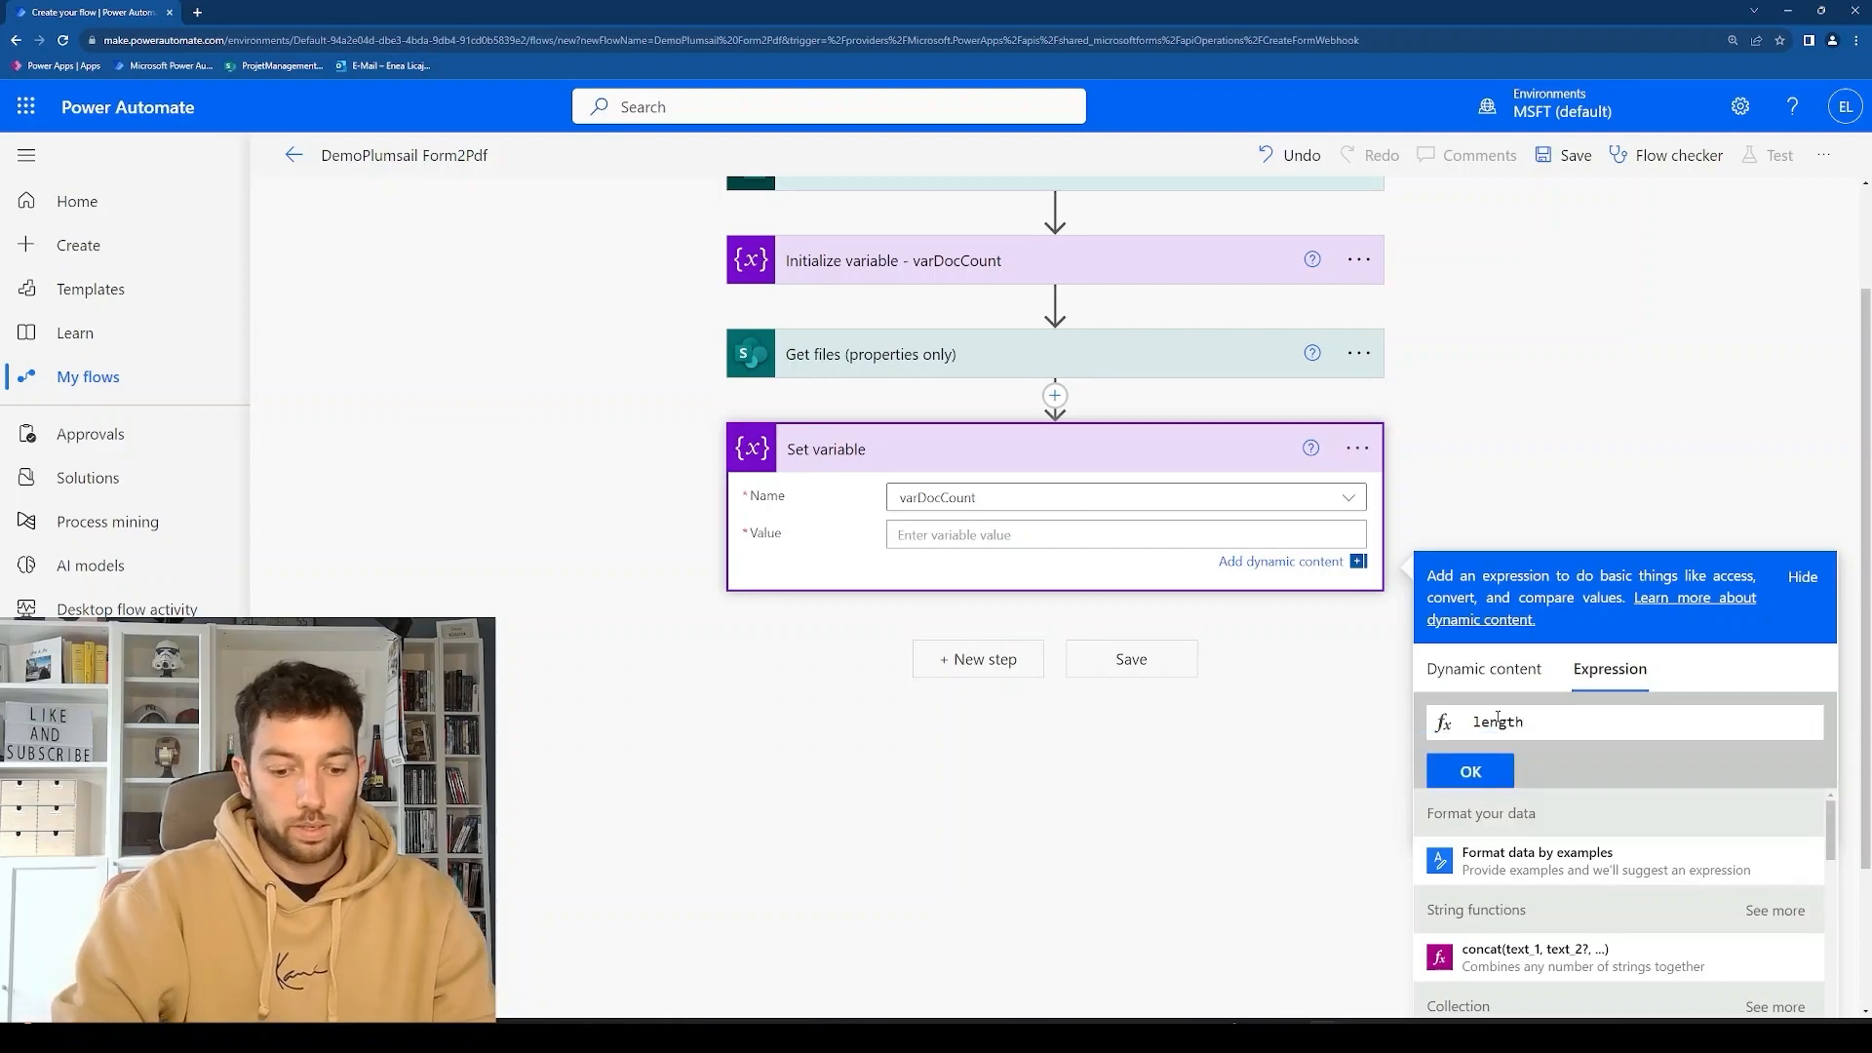
type("(")
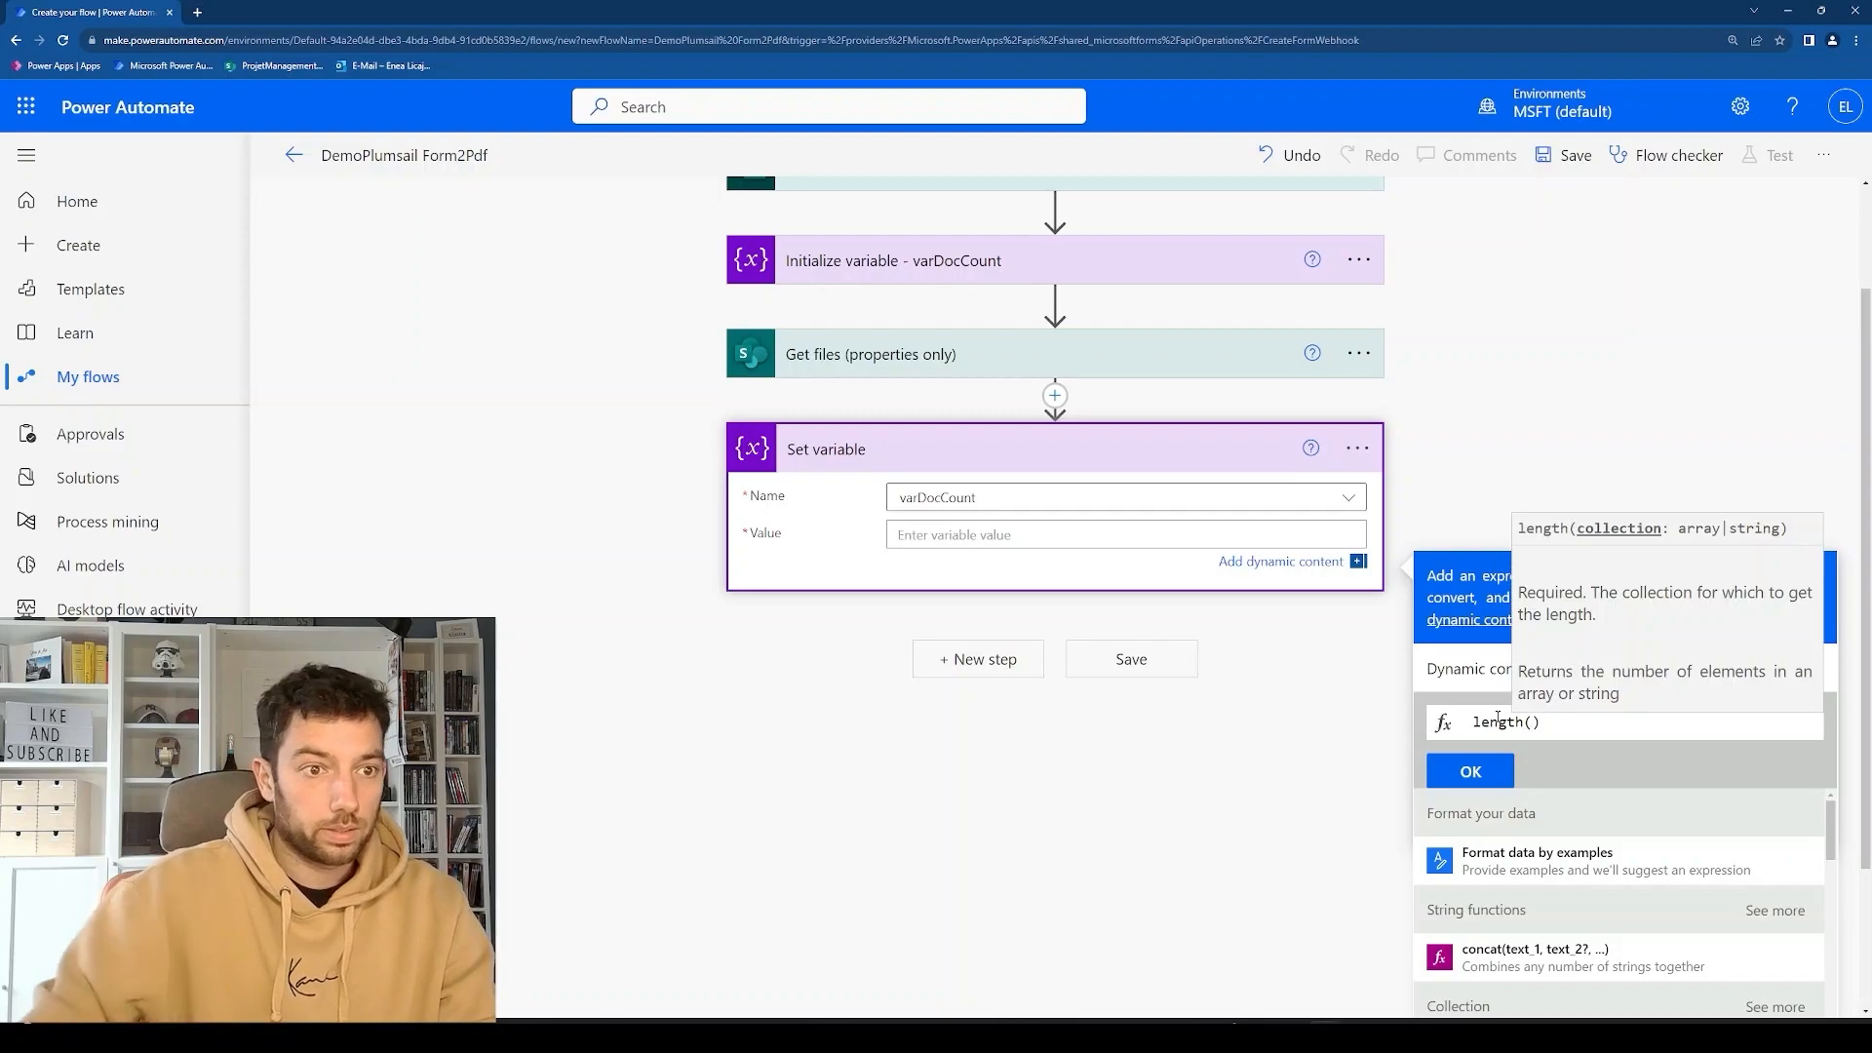
left_click(1483, 669)
scroll(1566, 851, "down", 3)
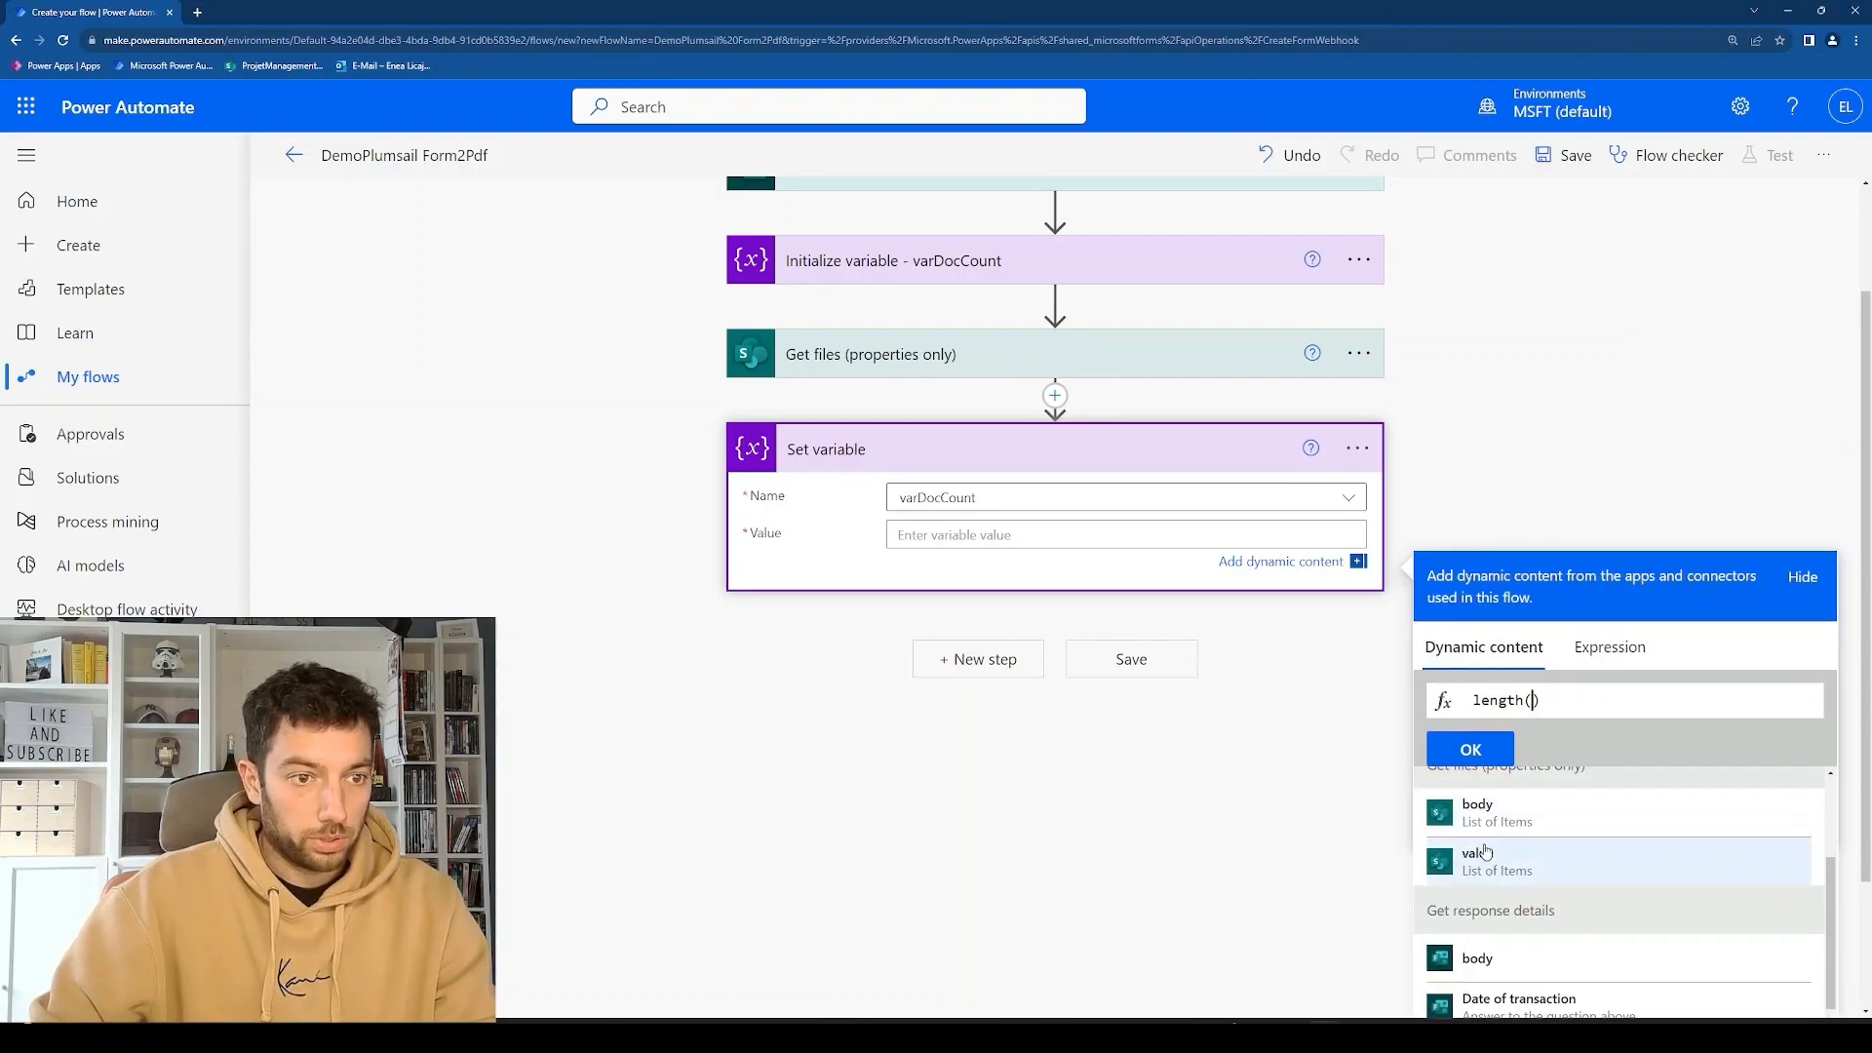
scroll(1479, 858, "up", 1)
left_click(1514, 936)
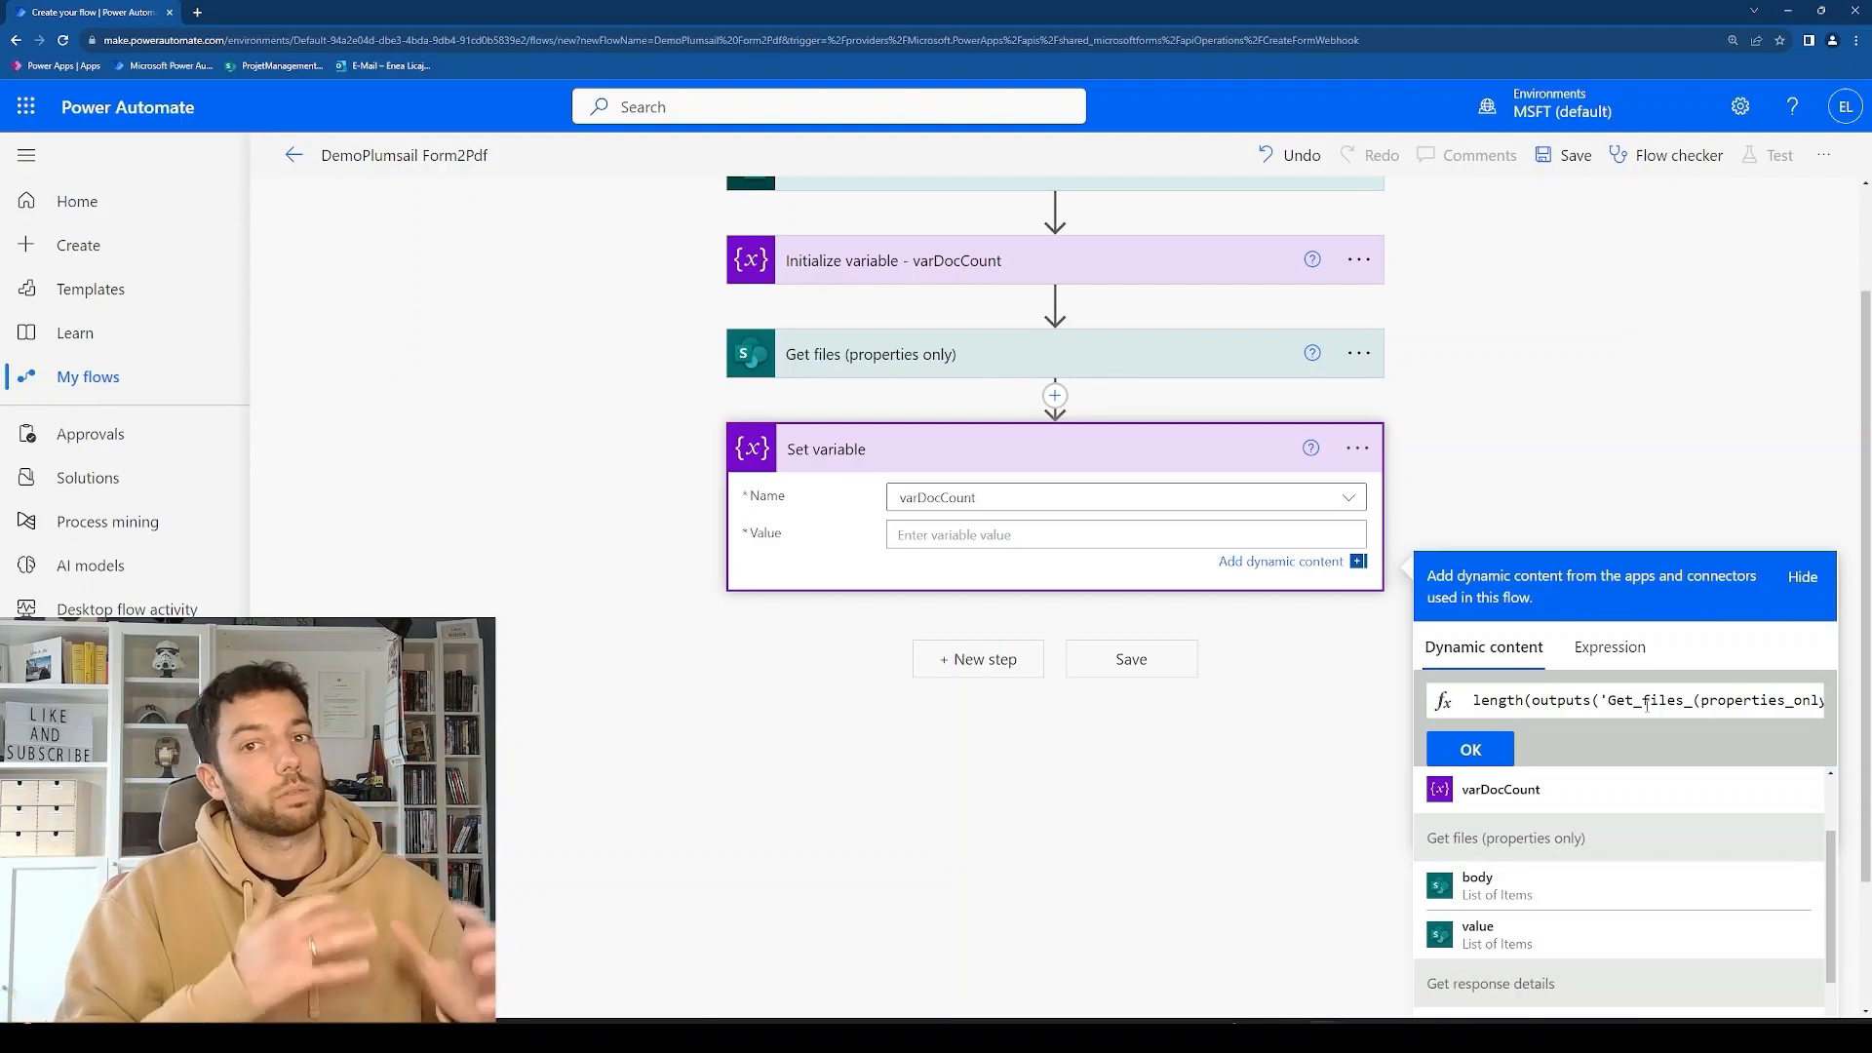
left_click(1470, 749)
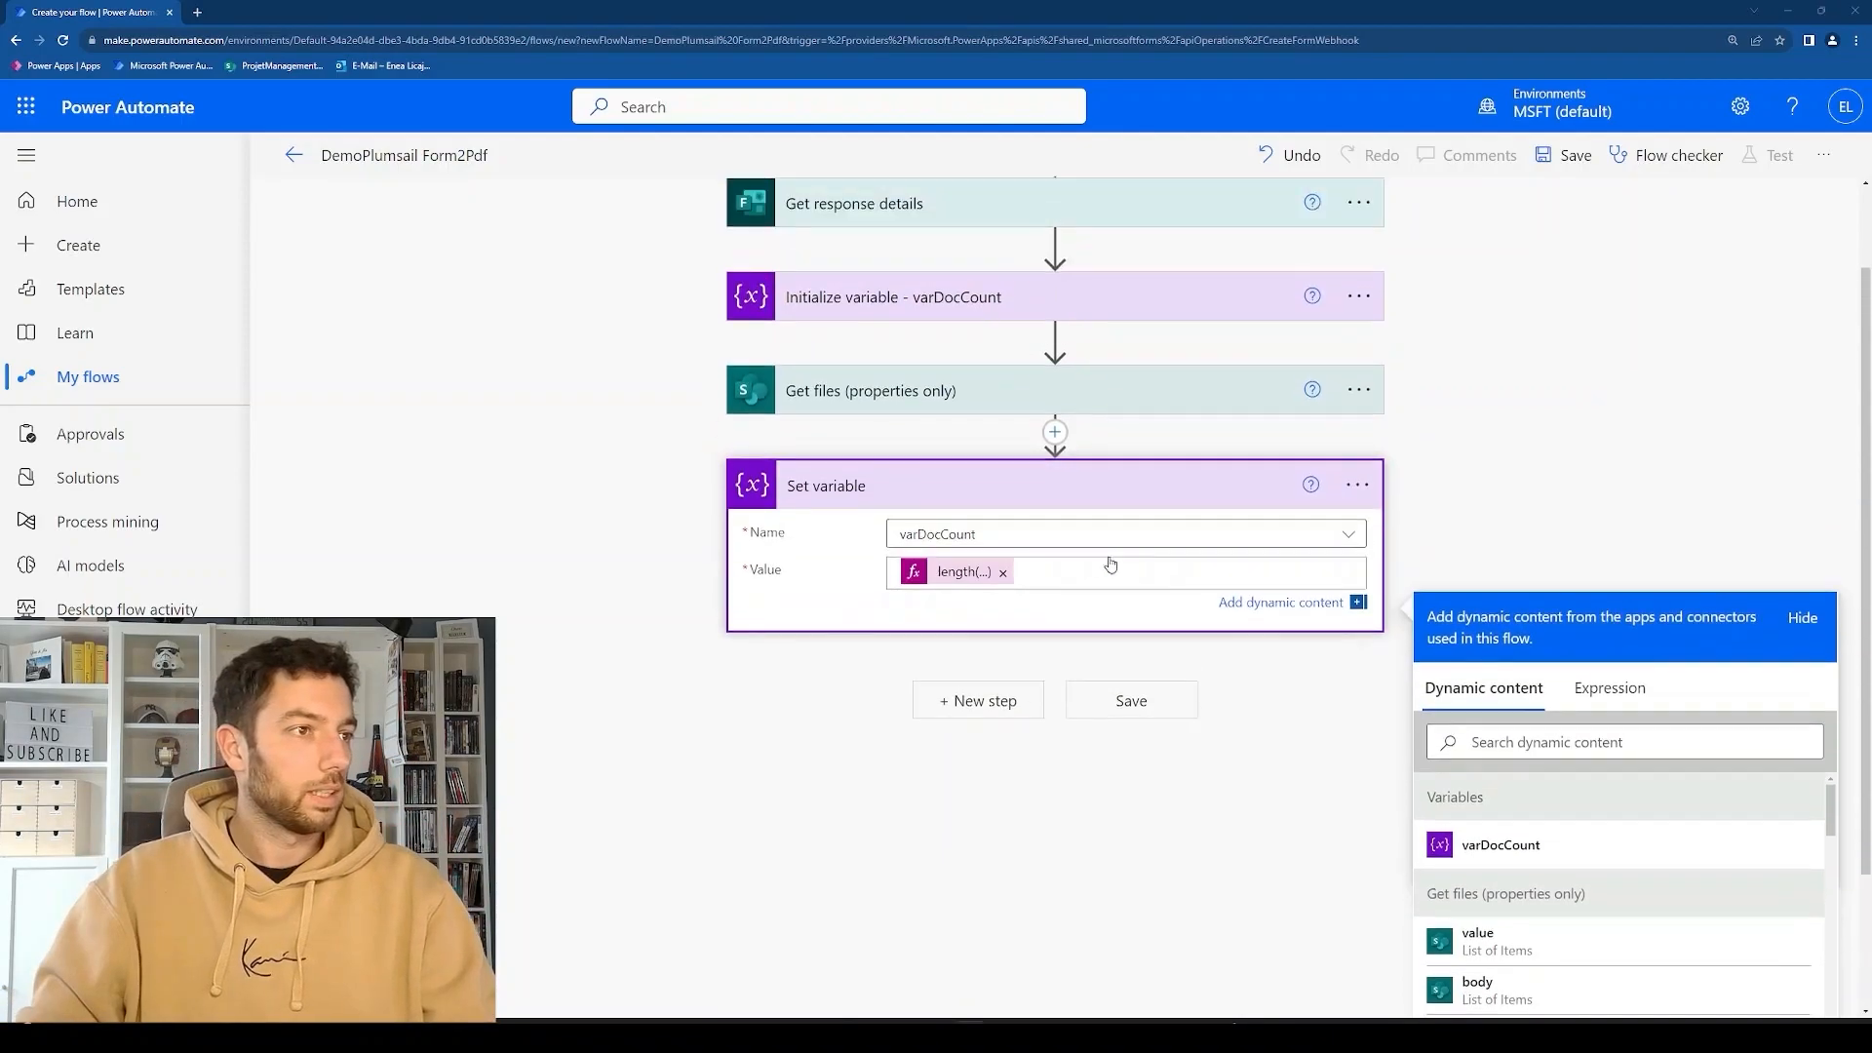
Rename the Set variable action to "Set variable -varDocCount".
left_click(1440, 624)
left_click(1364, 594)
left_click(1404, 646)
left_click(976, 597)
type("-")
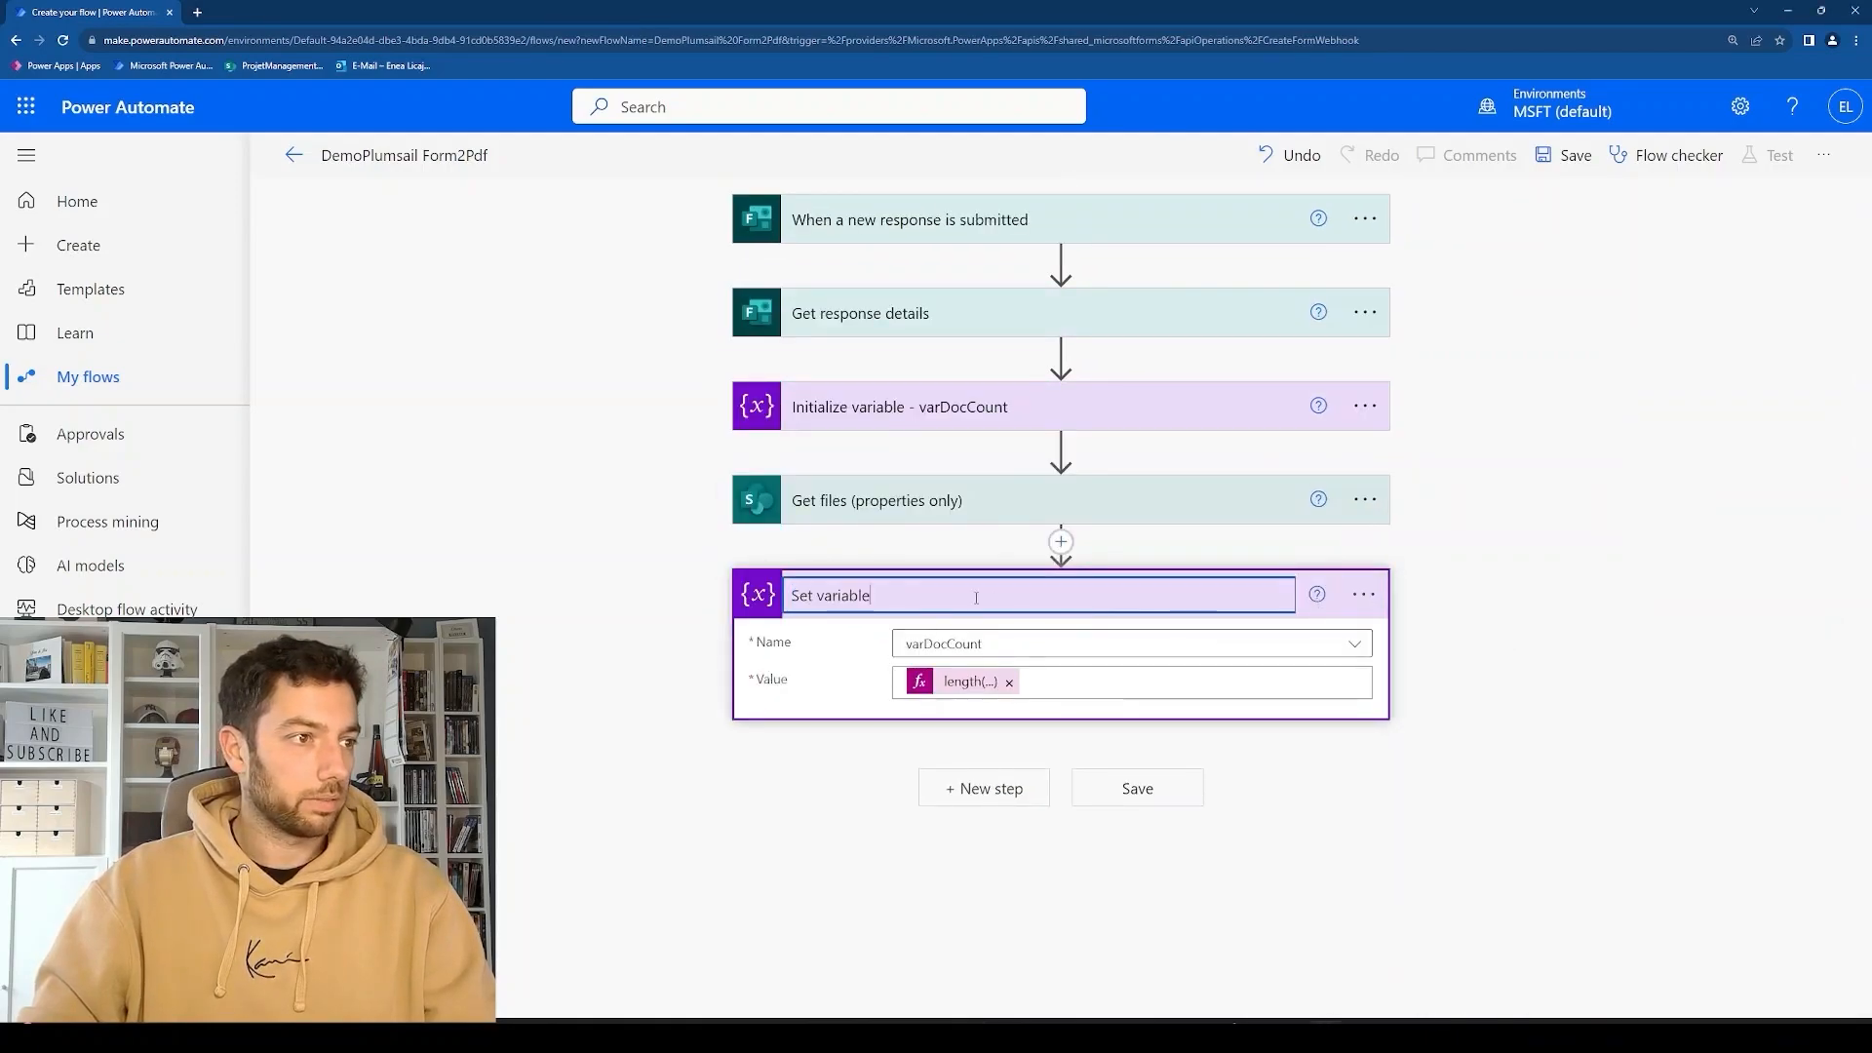
type("varDocCount")
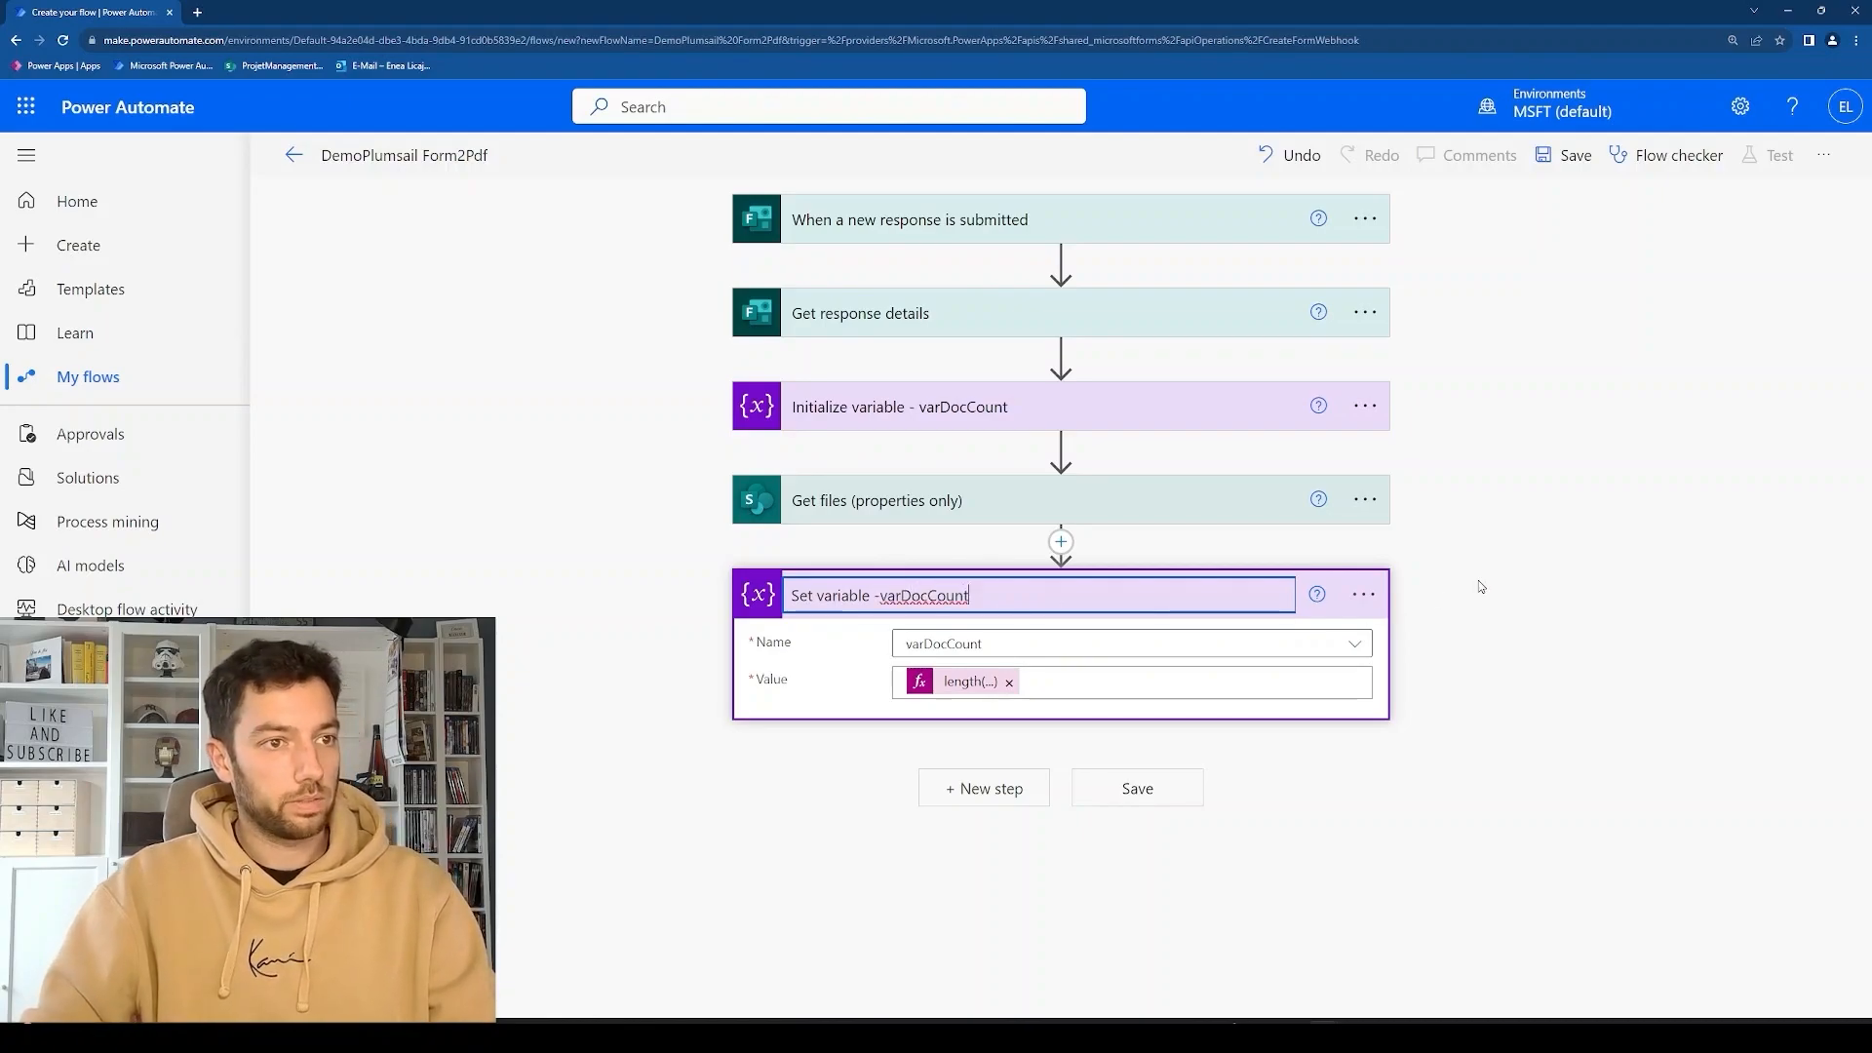
left_click(1484, 592)
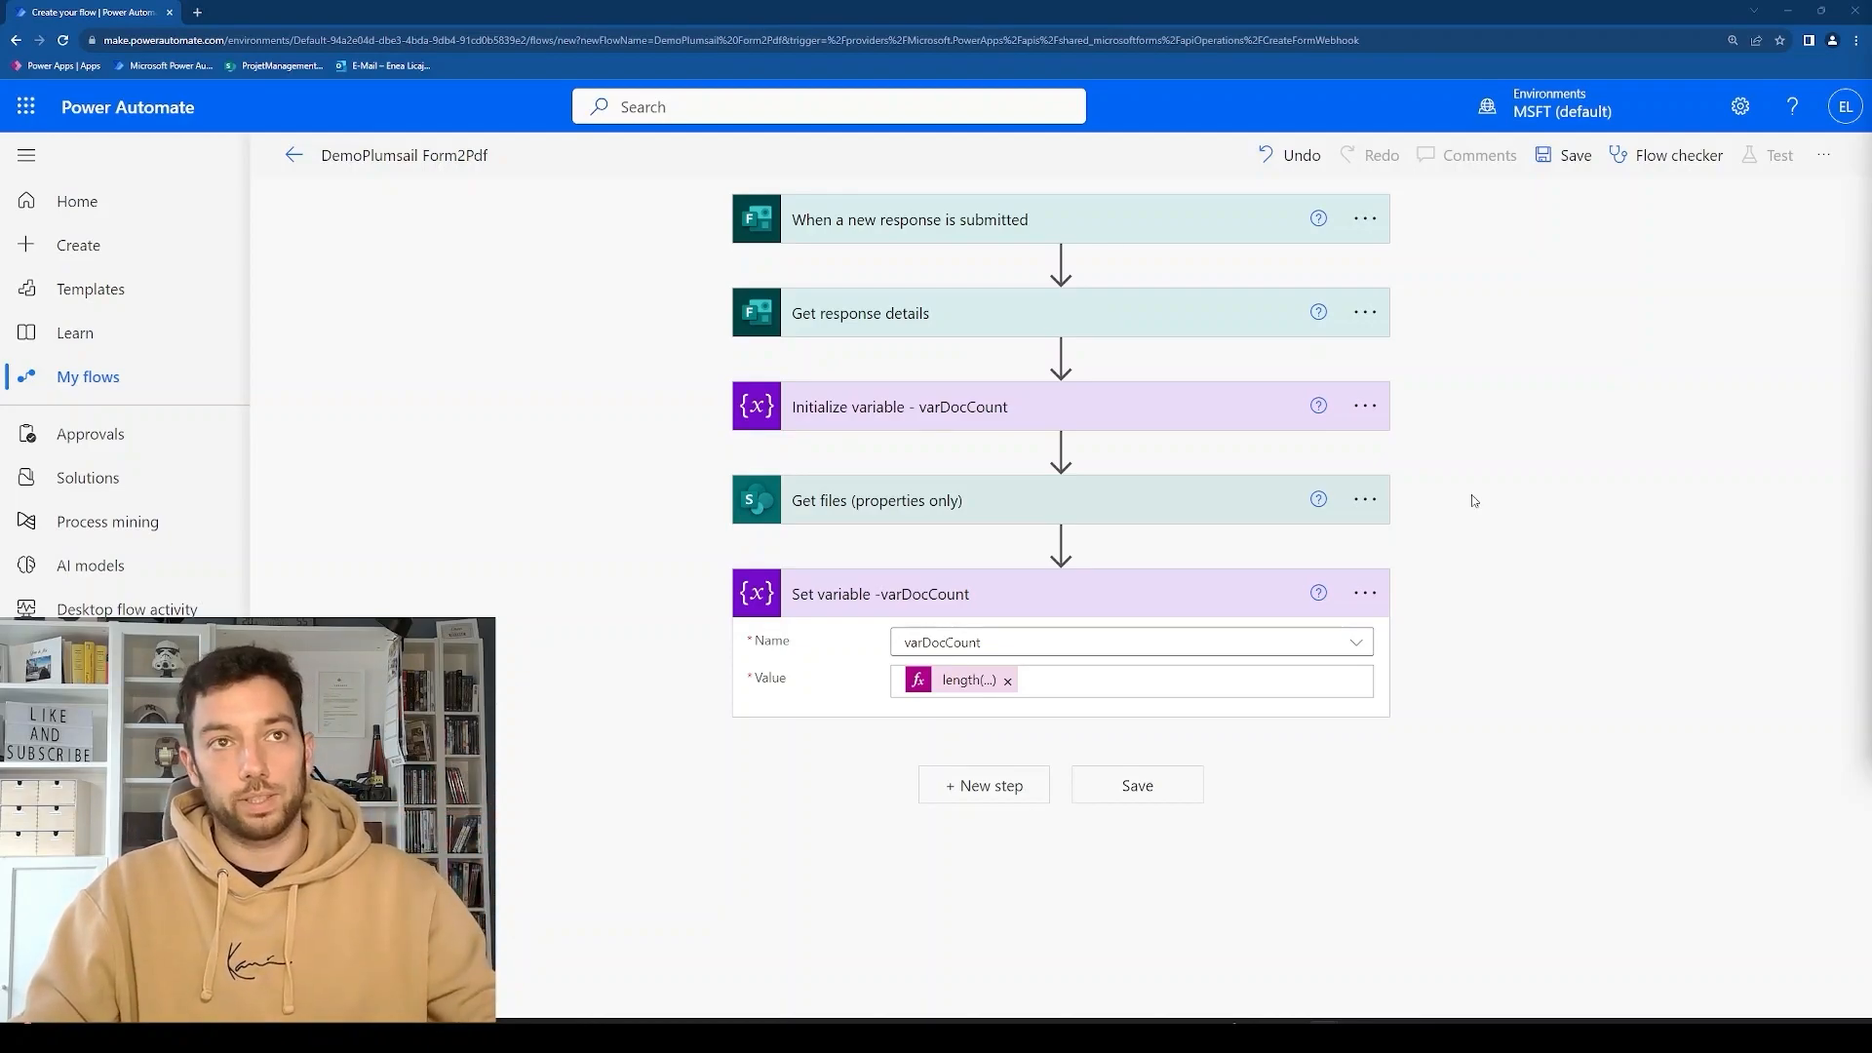
Save the flow and start a manual test of it.
left_click(1574, 159)
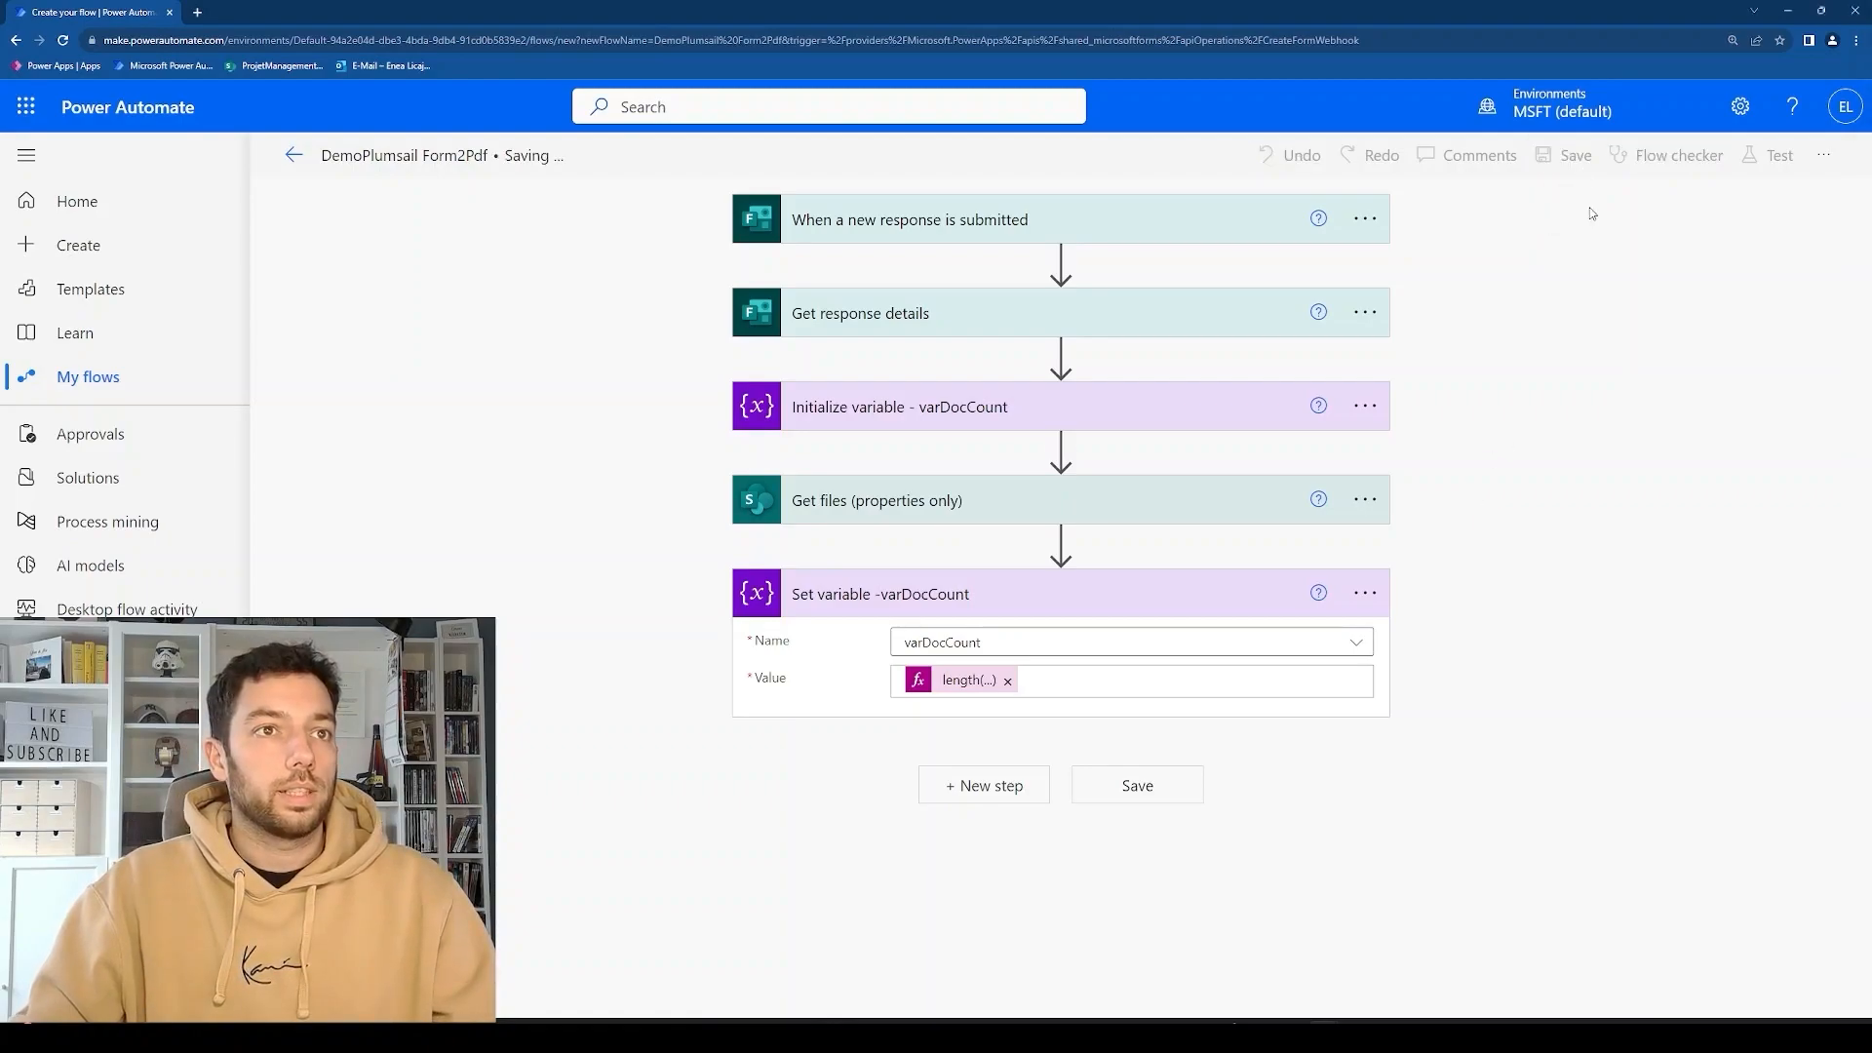
left_click(1480, 213)
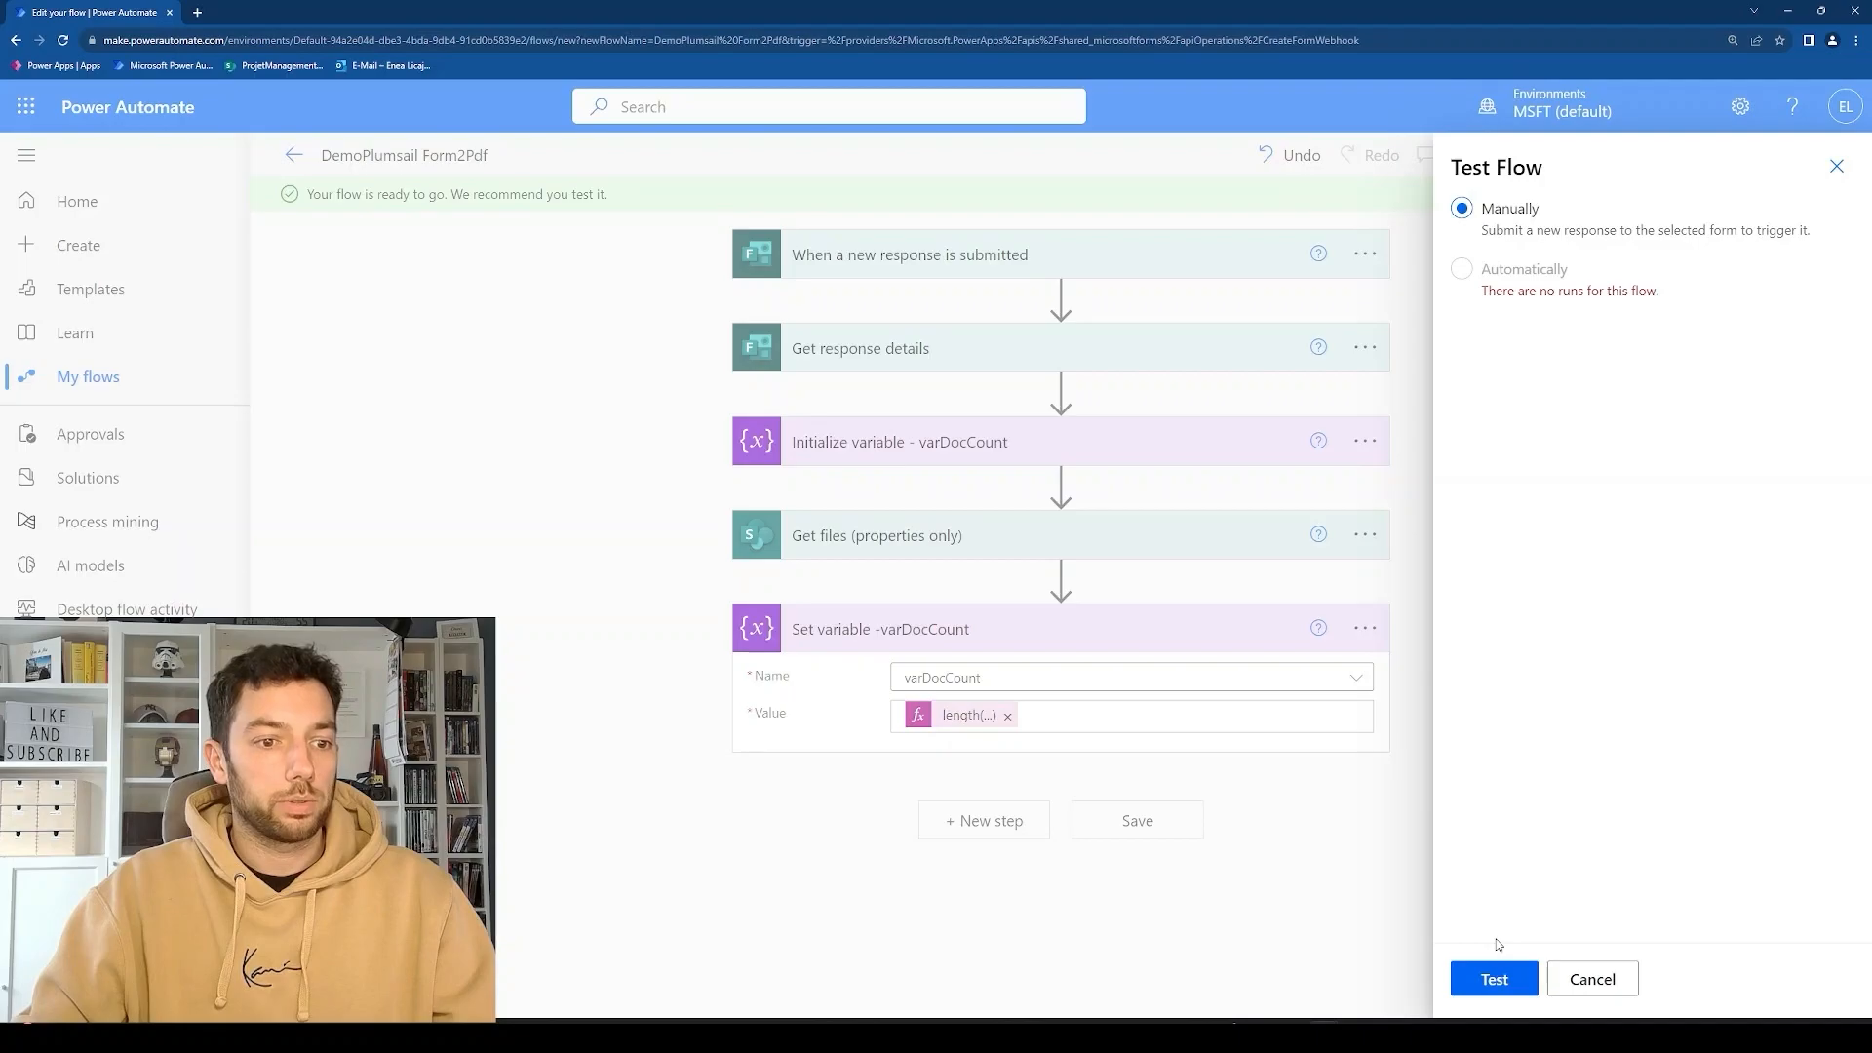
left_click(1516, 976)
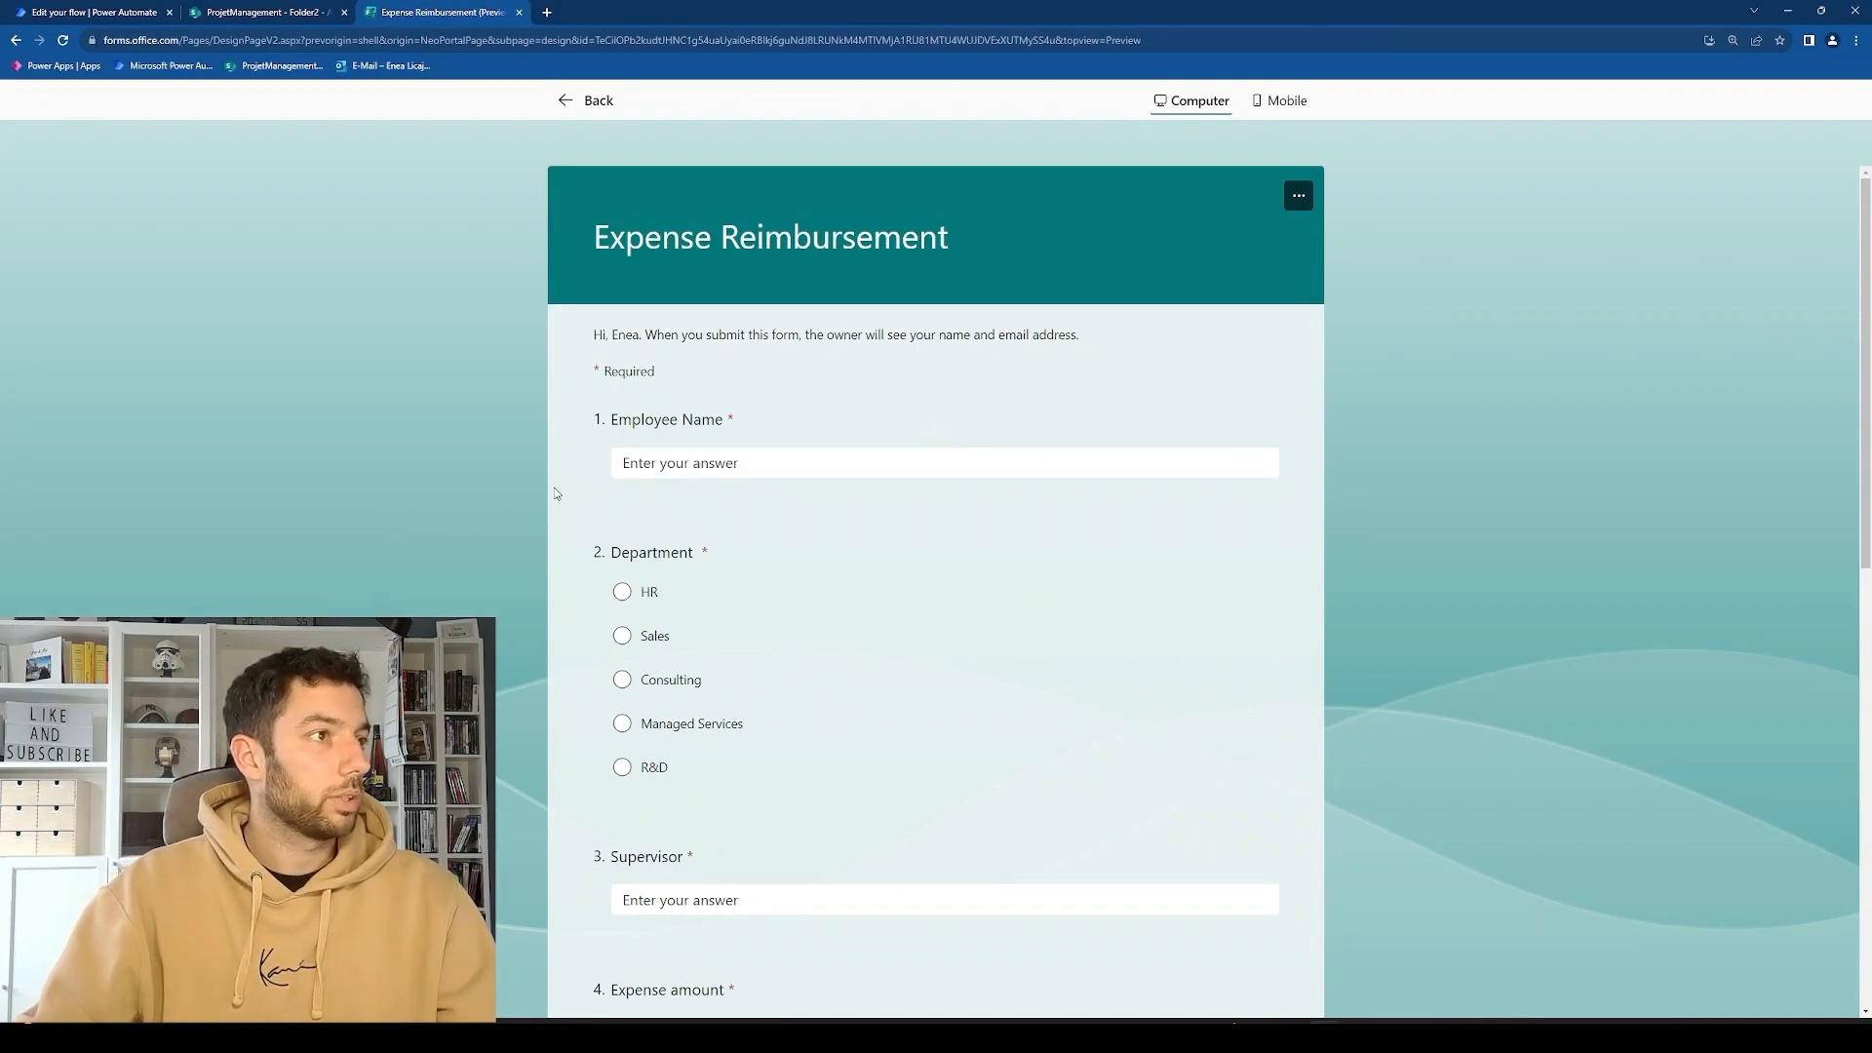
Enter the employee's name, choose Consulting as the department and enter the supervisor's name in the Expense Reimbursement form.
left_click(972, 464)
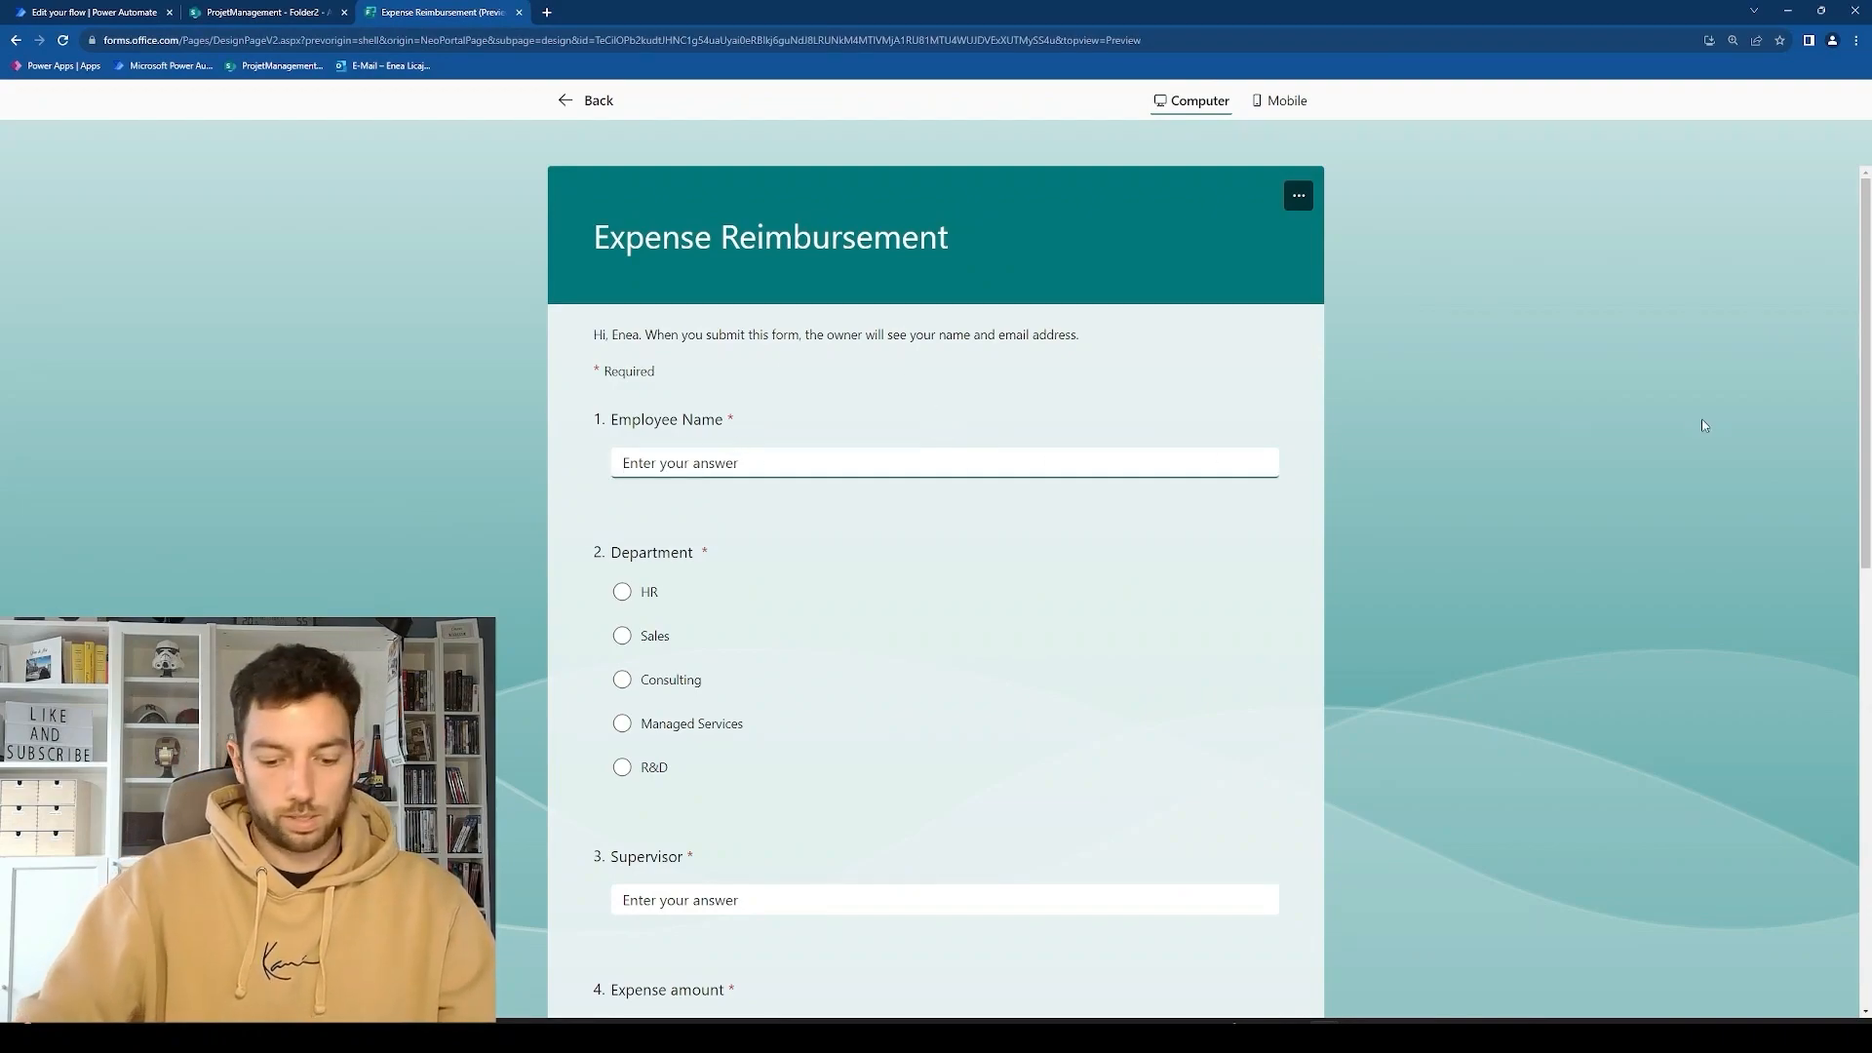
type("Enea Licaj")
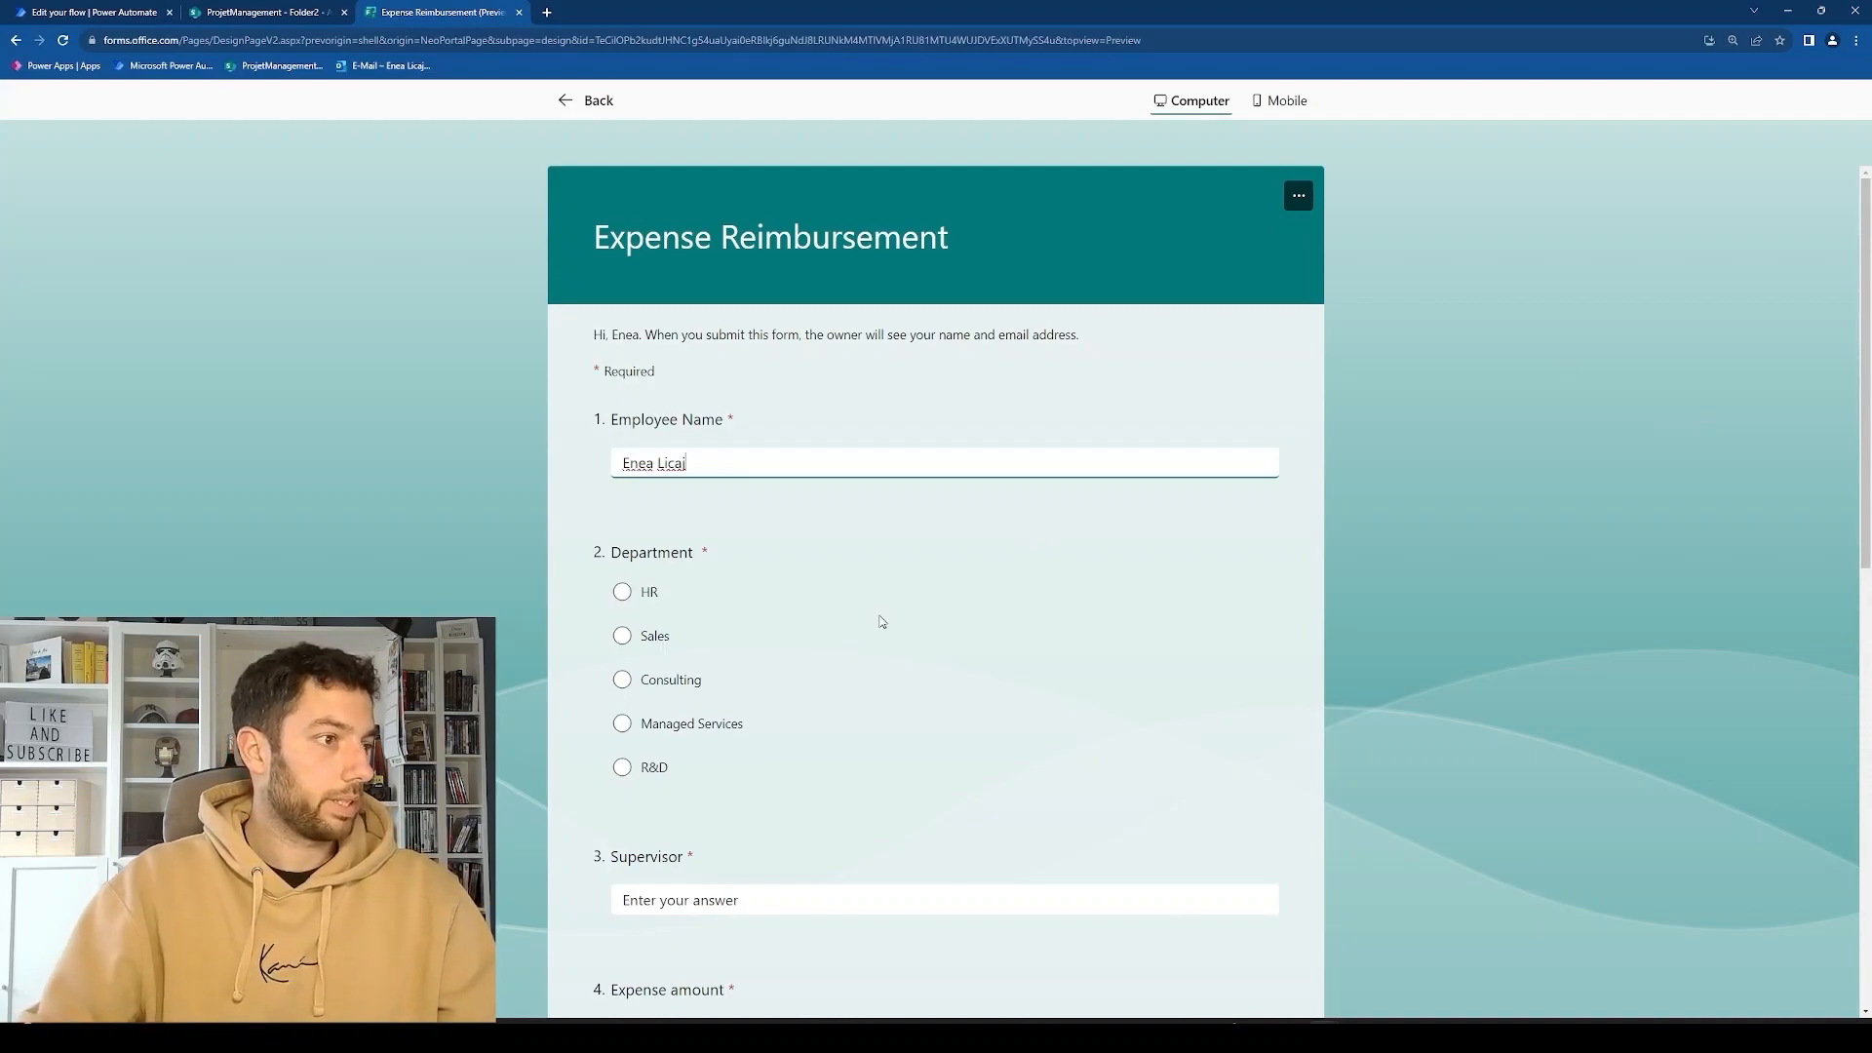
left_click(708, 674)
scroll(723, 649, "down", 2)
left_click(735, 680)
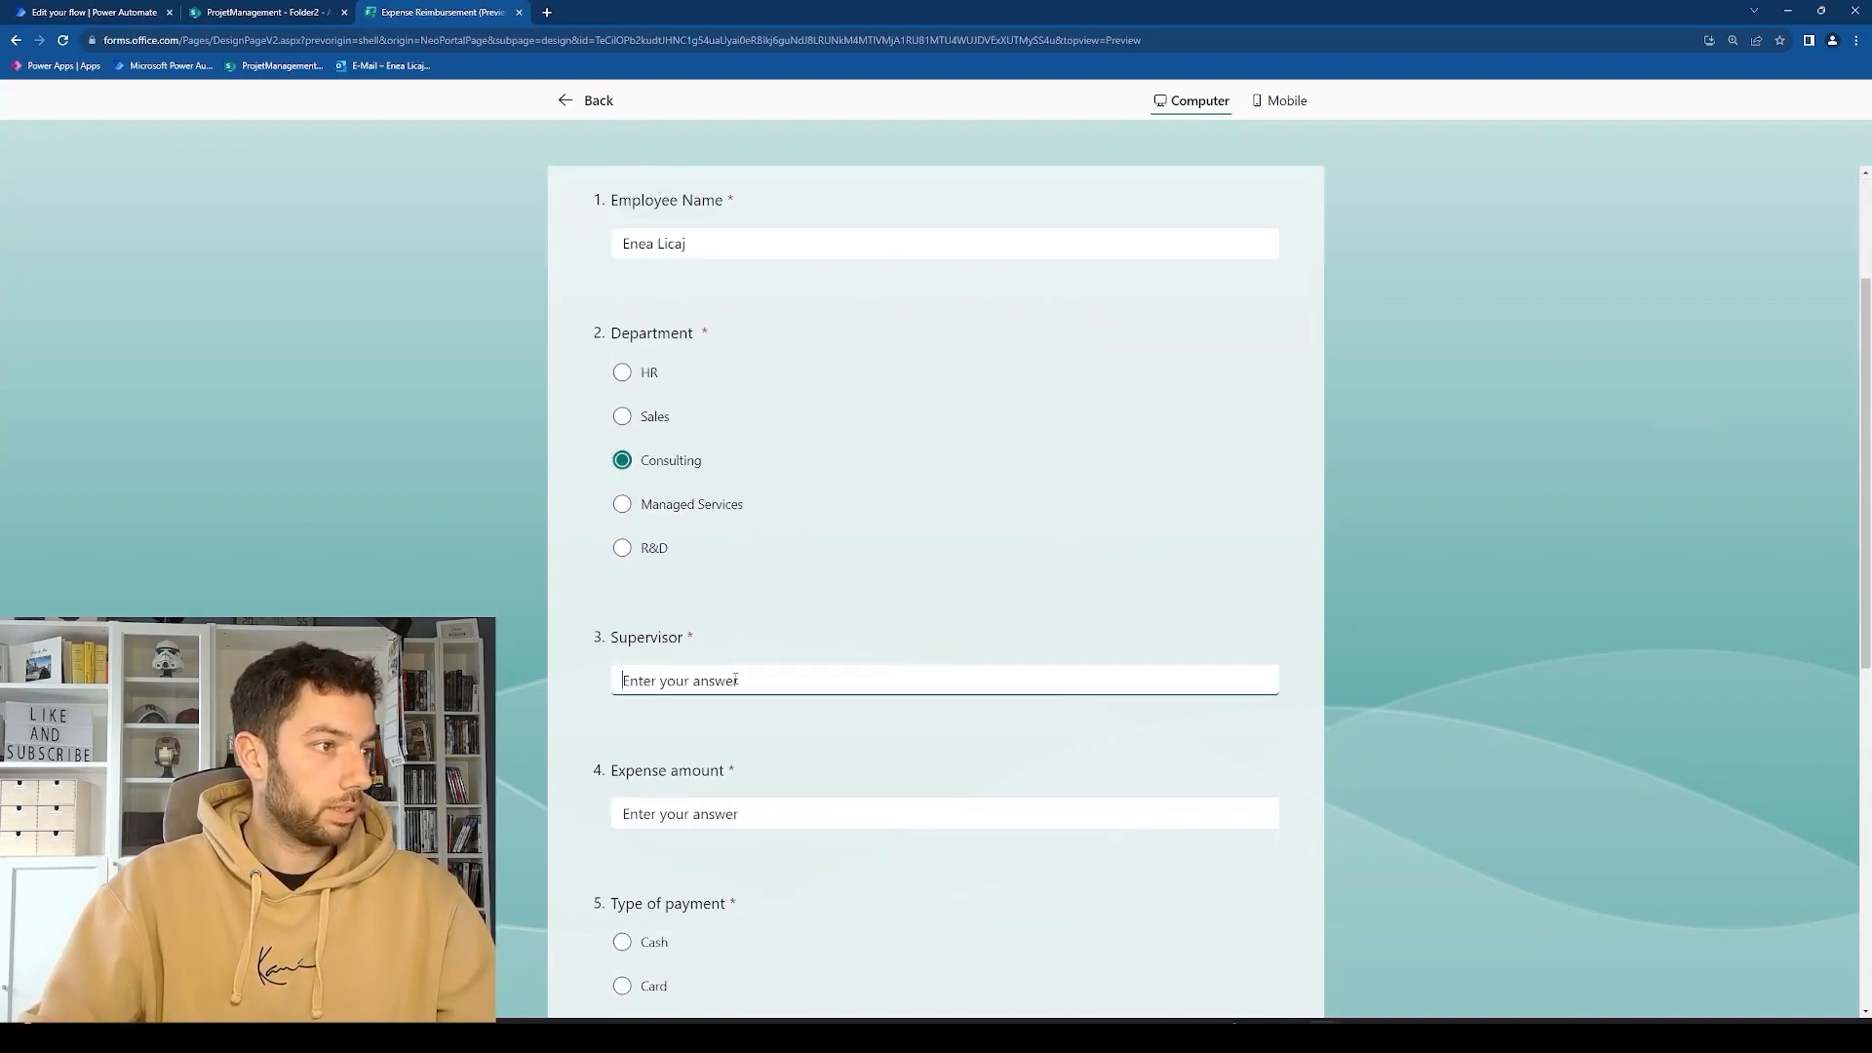
type("Enea Licaj")
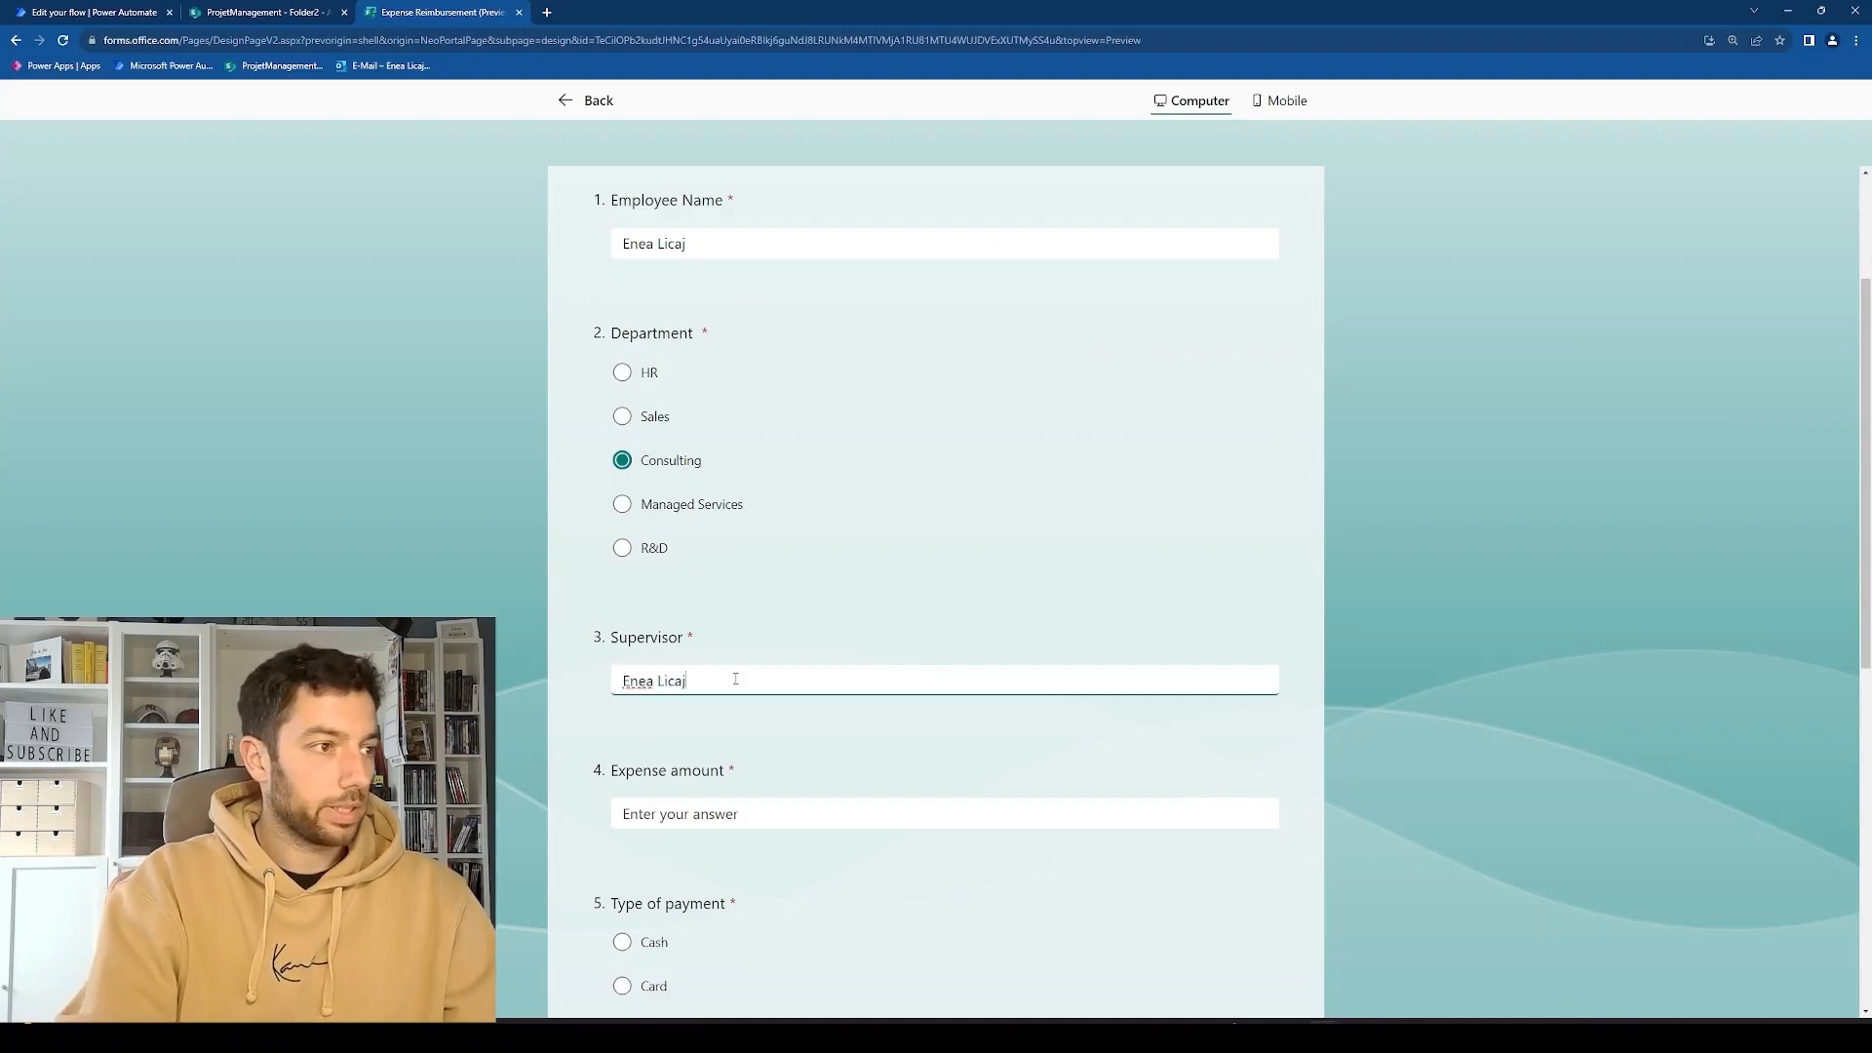
Set the expense amount to 325 and choose Card as the type of payment.
left_click(815, 819)
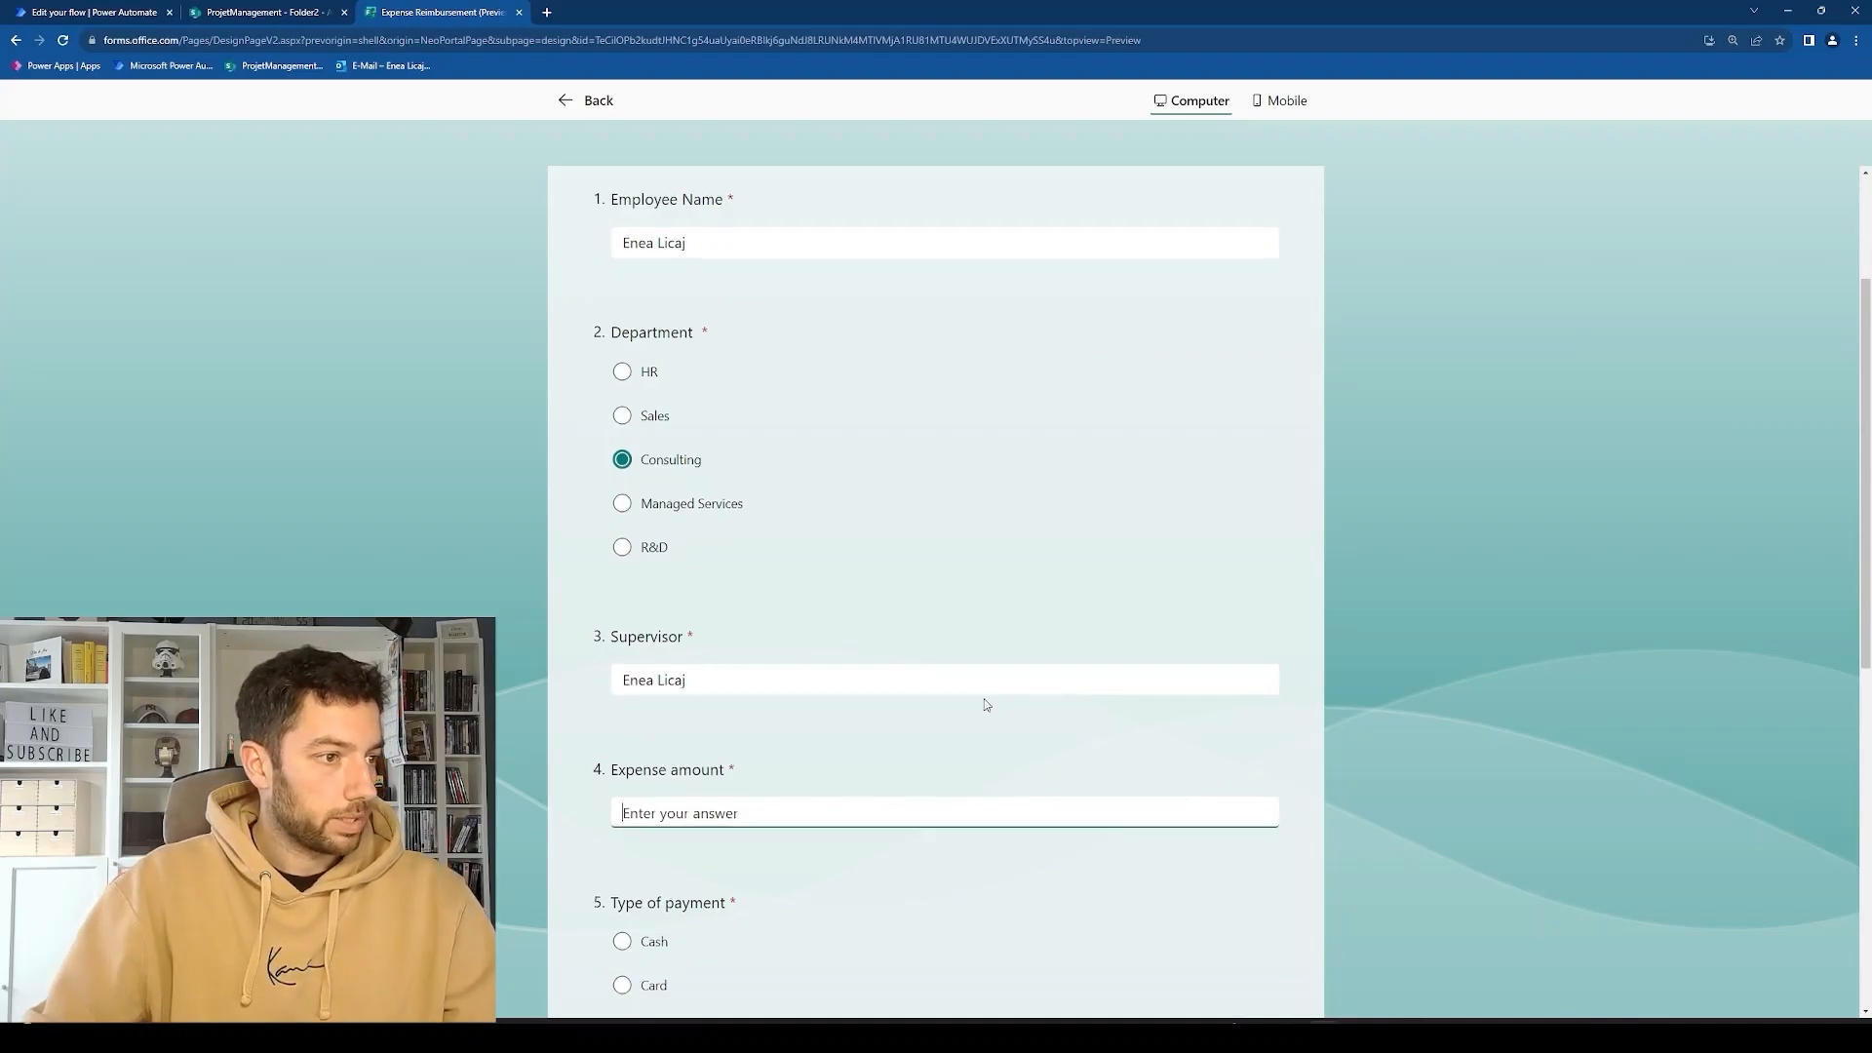
scroll(985, 703, "down", 3)
type("3256")
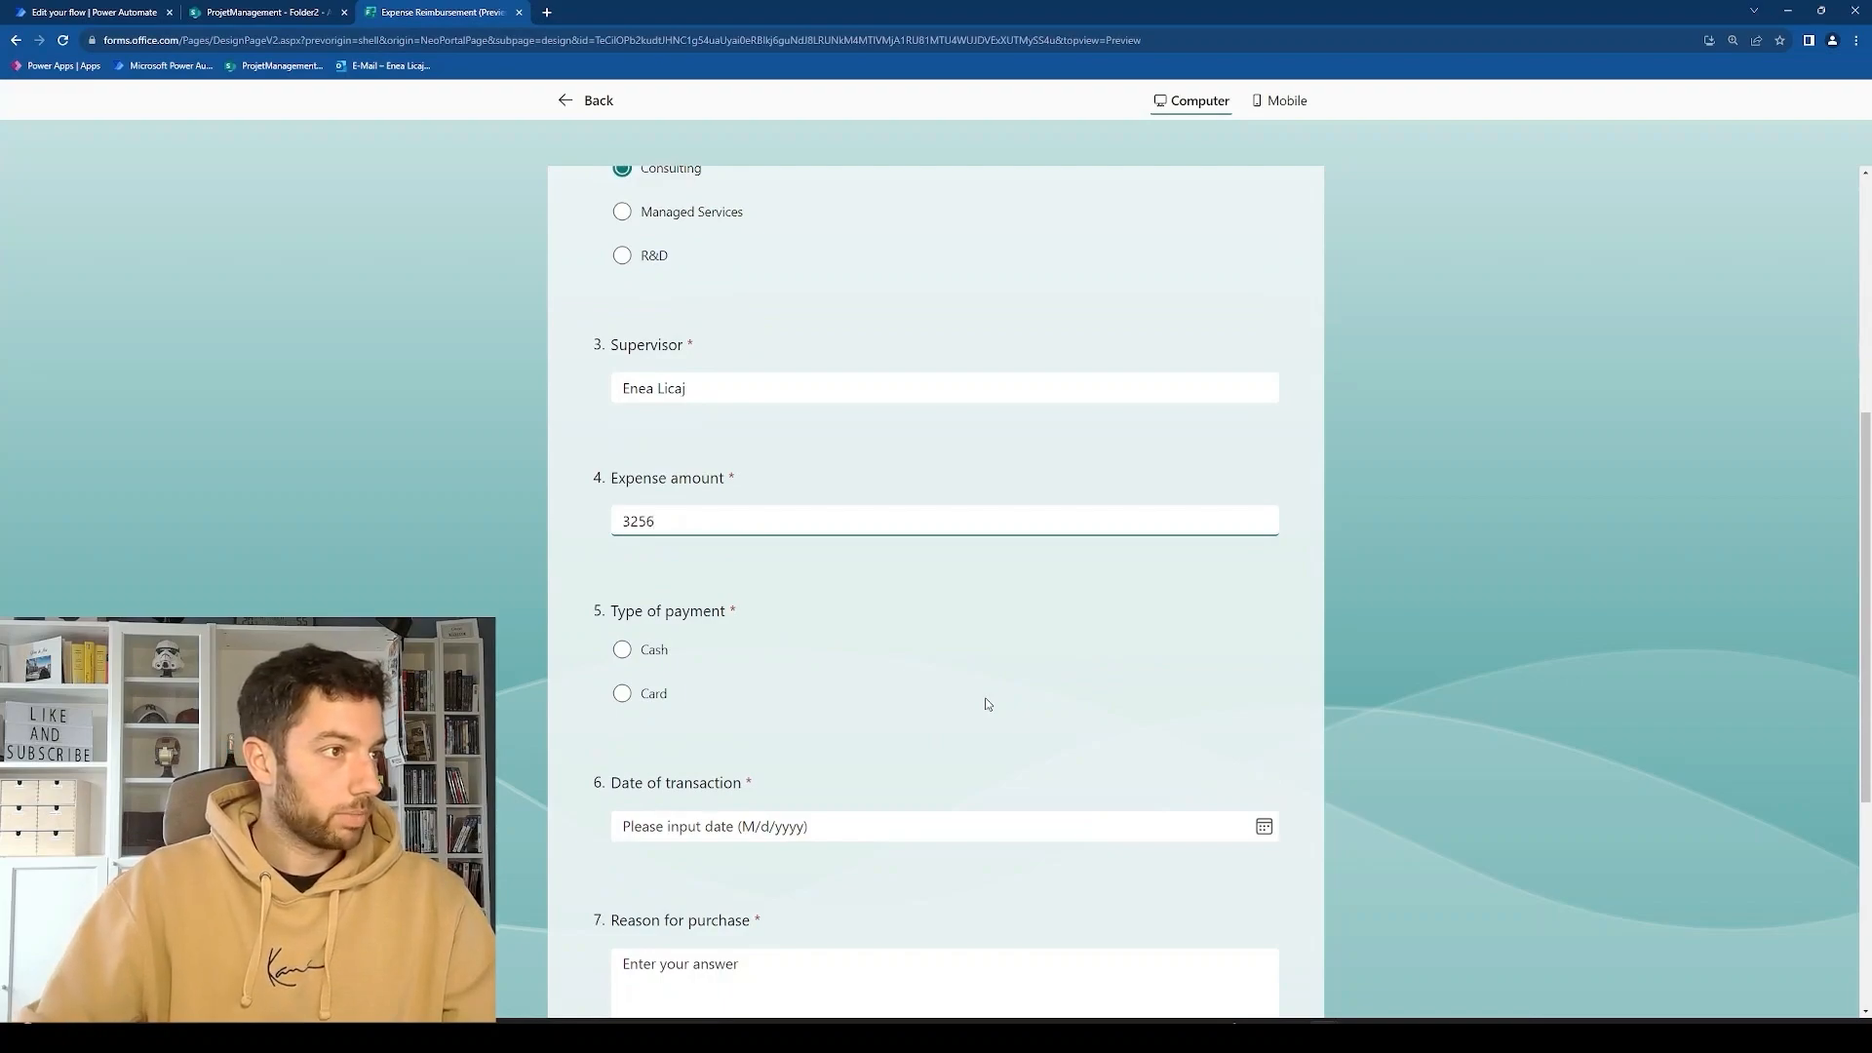
key("BackSpace")
scroll(780, 692, "down", 1)
left_click(622, 620)
Set the date of transaction to 10/25/2023 and enter "Dinner with customer" as the reason for purchase.
left_click(790, 756)
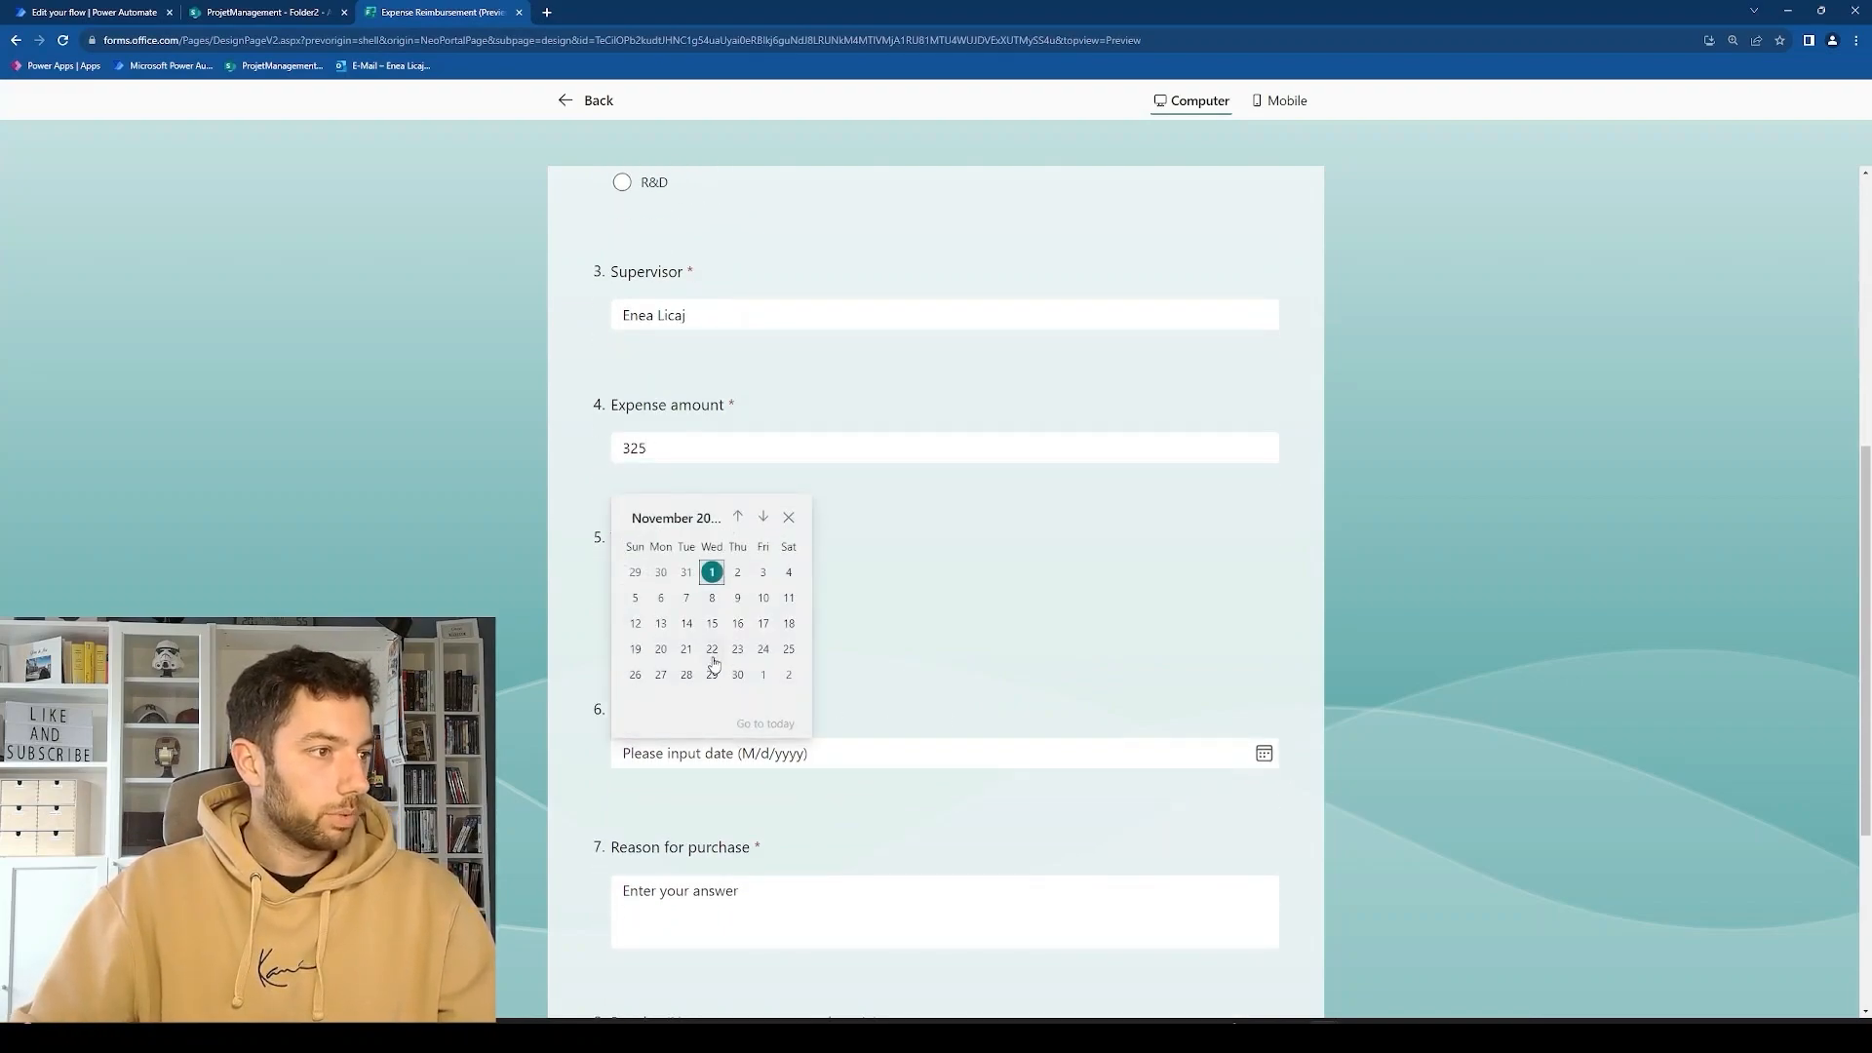
left_click(737, 517)
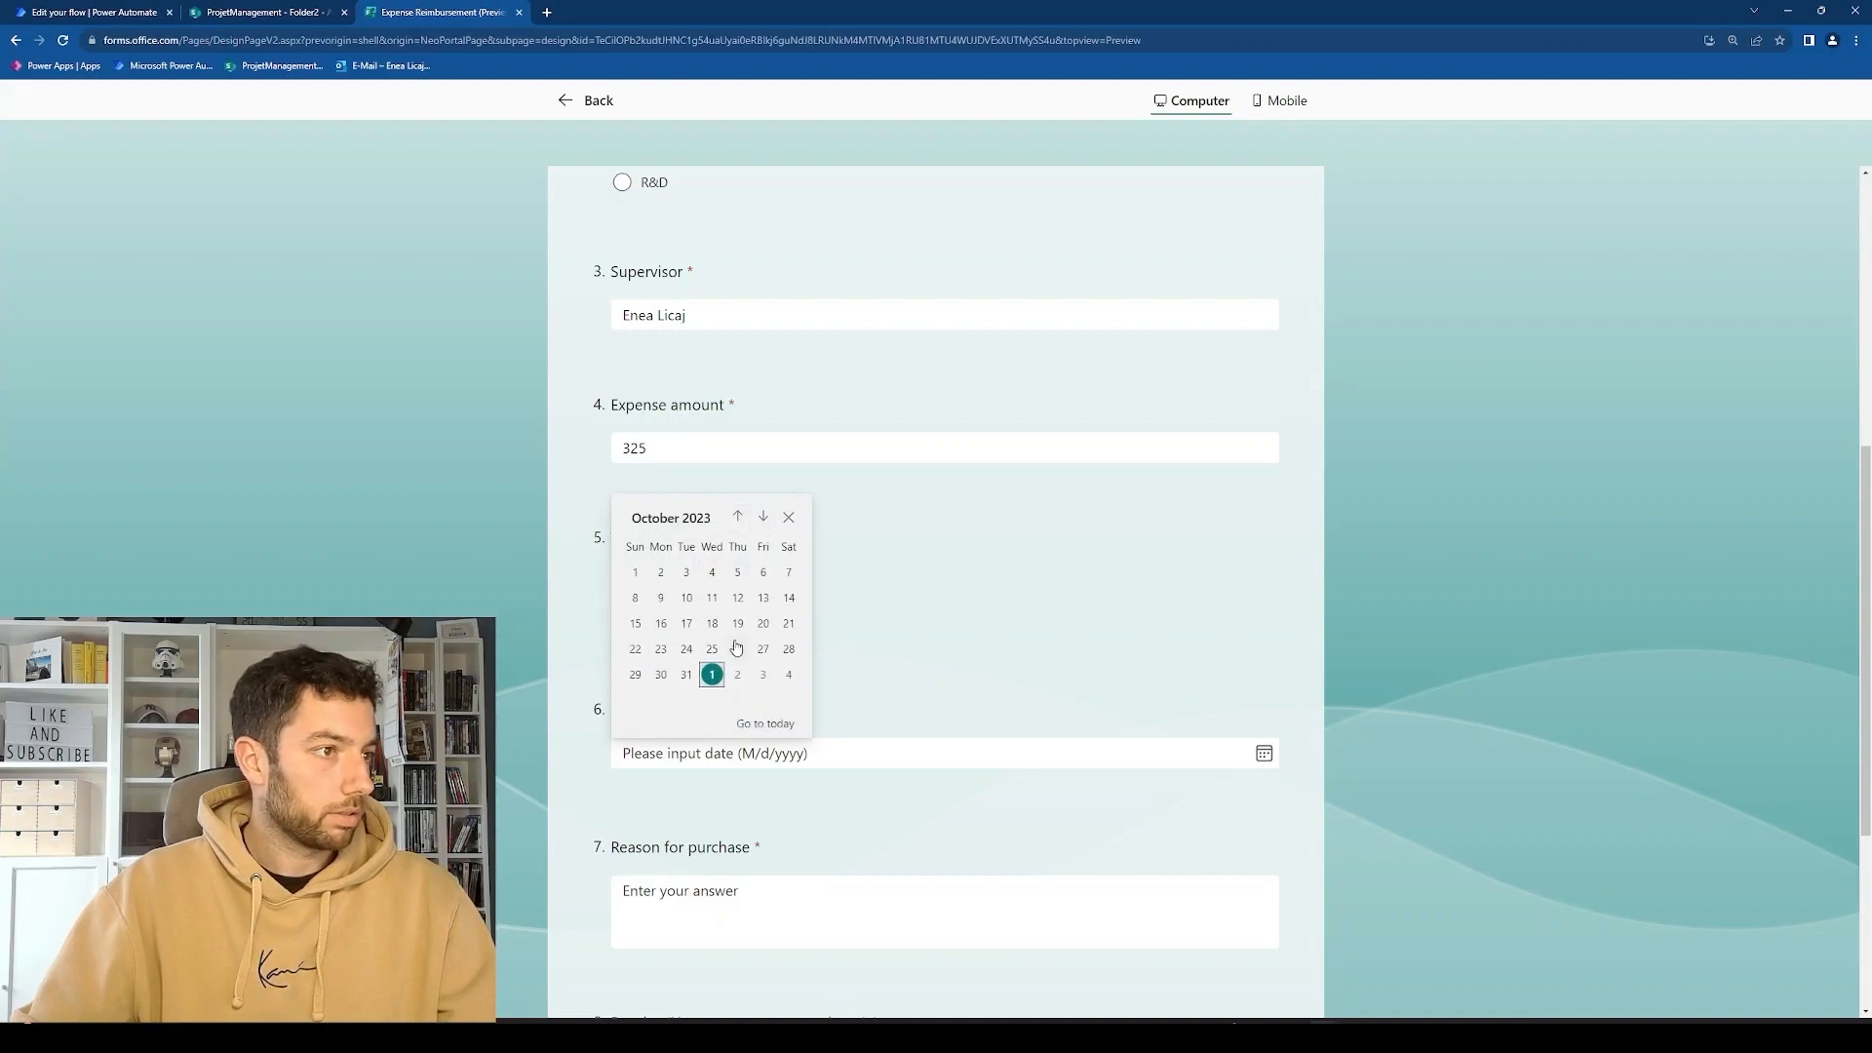
left_click(712, 648)
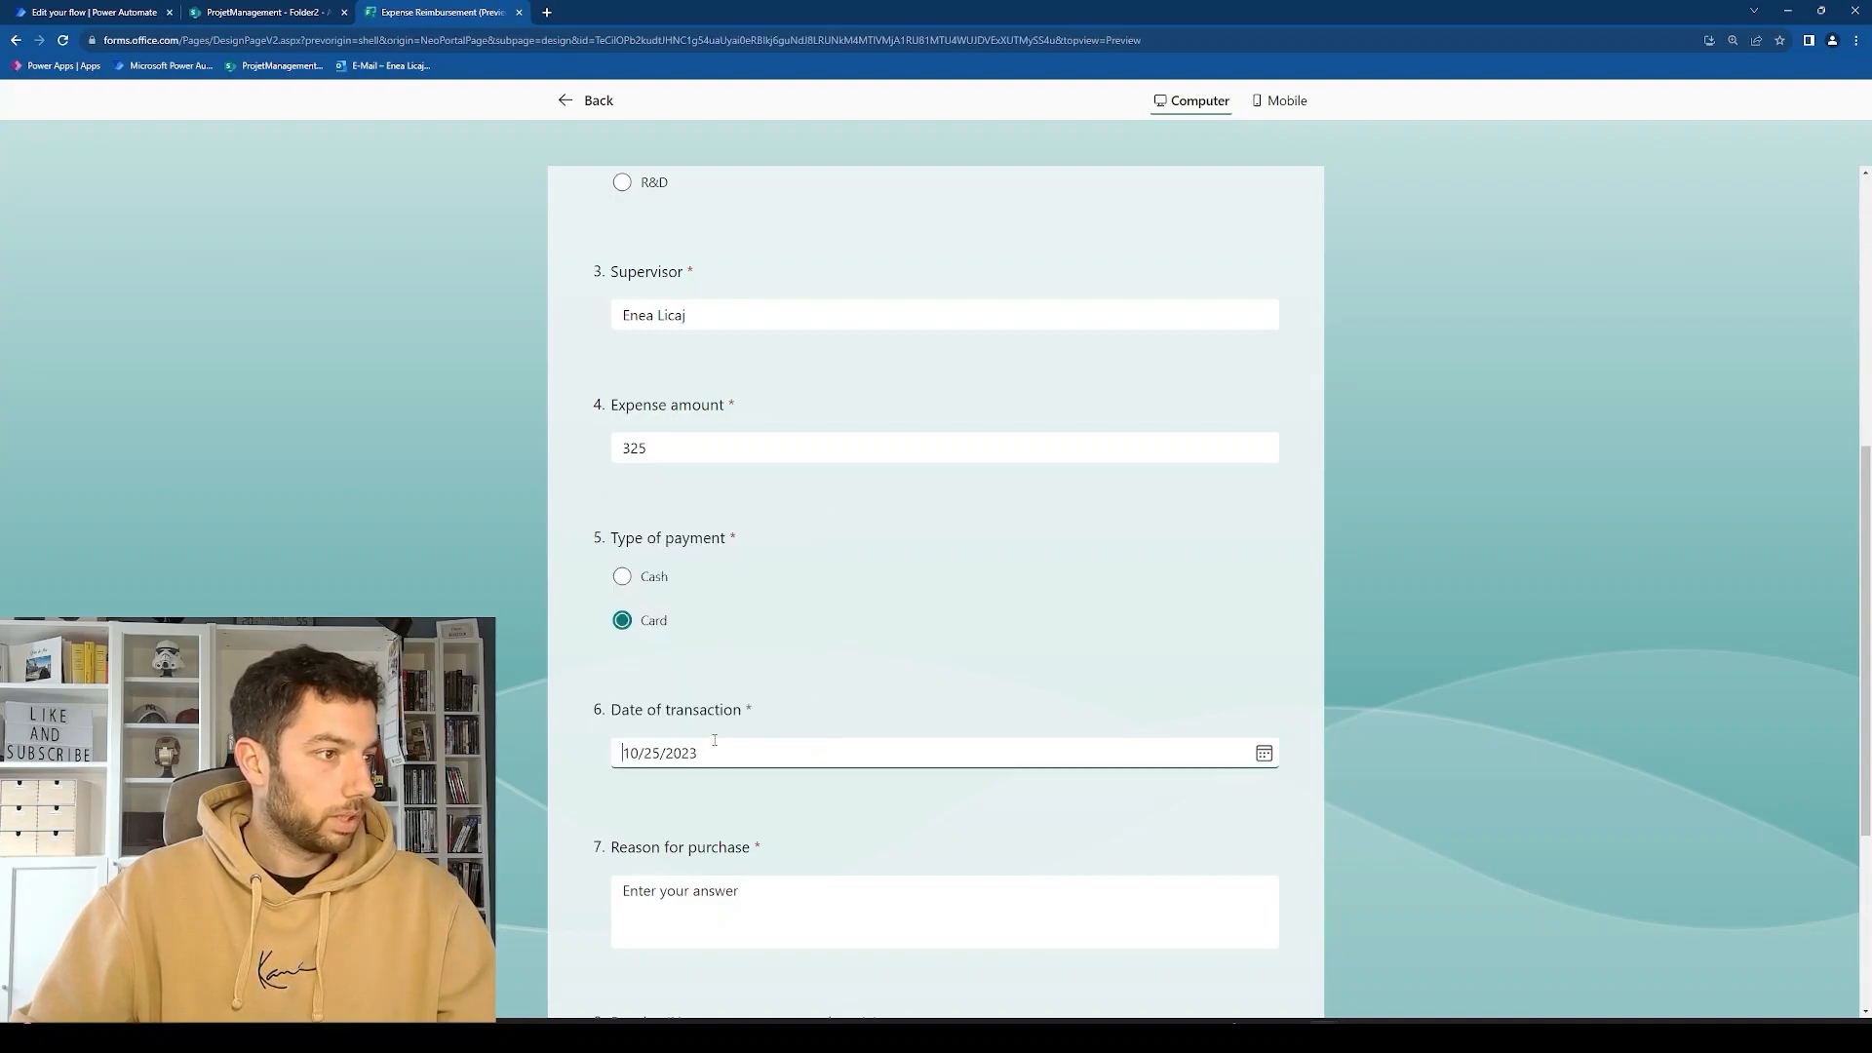
scroll(722, 821, "down", 2)
left_click(756, 758)
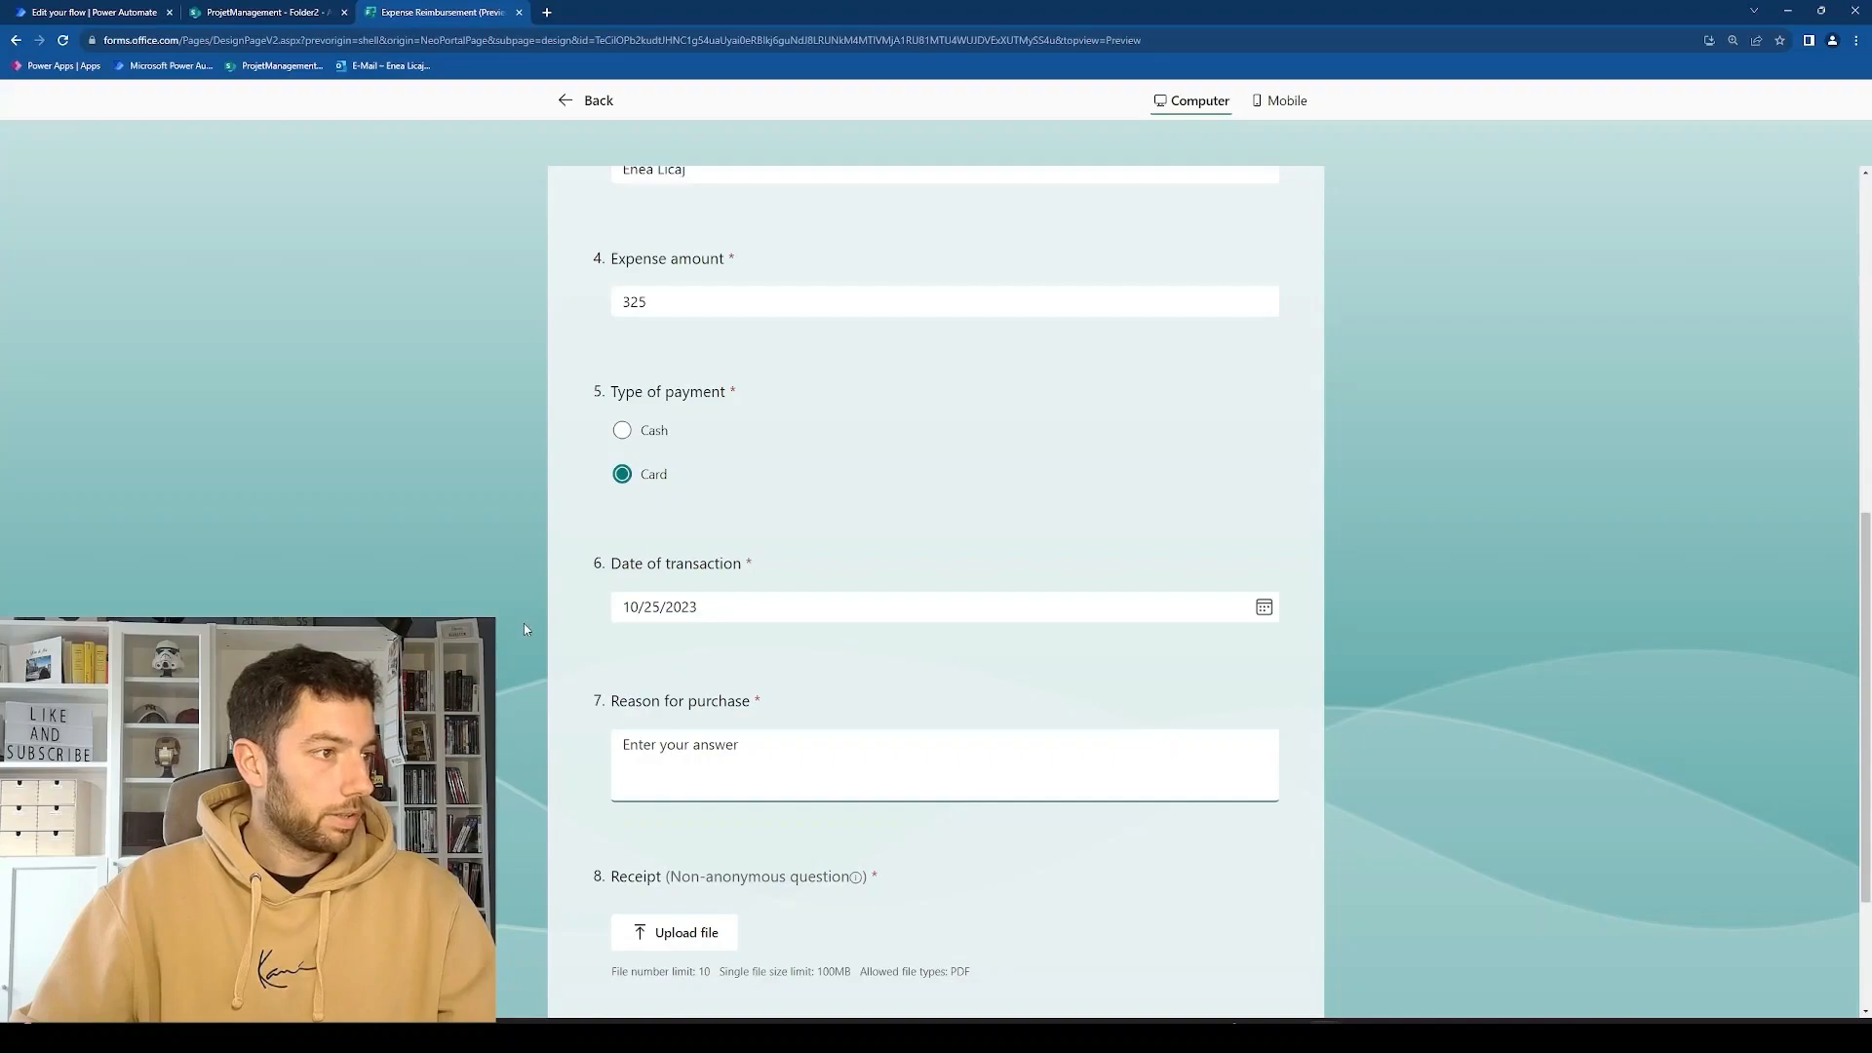
type("Dinner with customer")
scroll(746, 805, "down", 1)
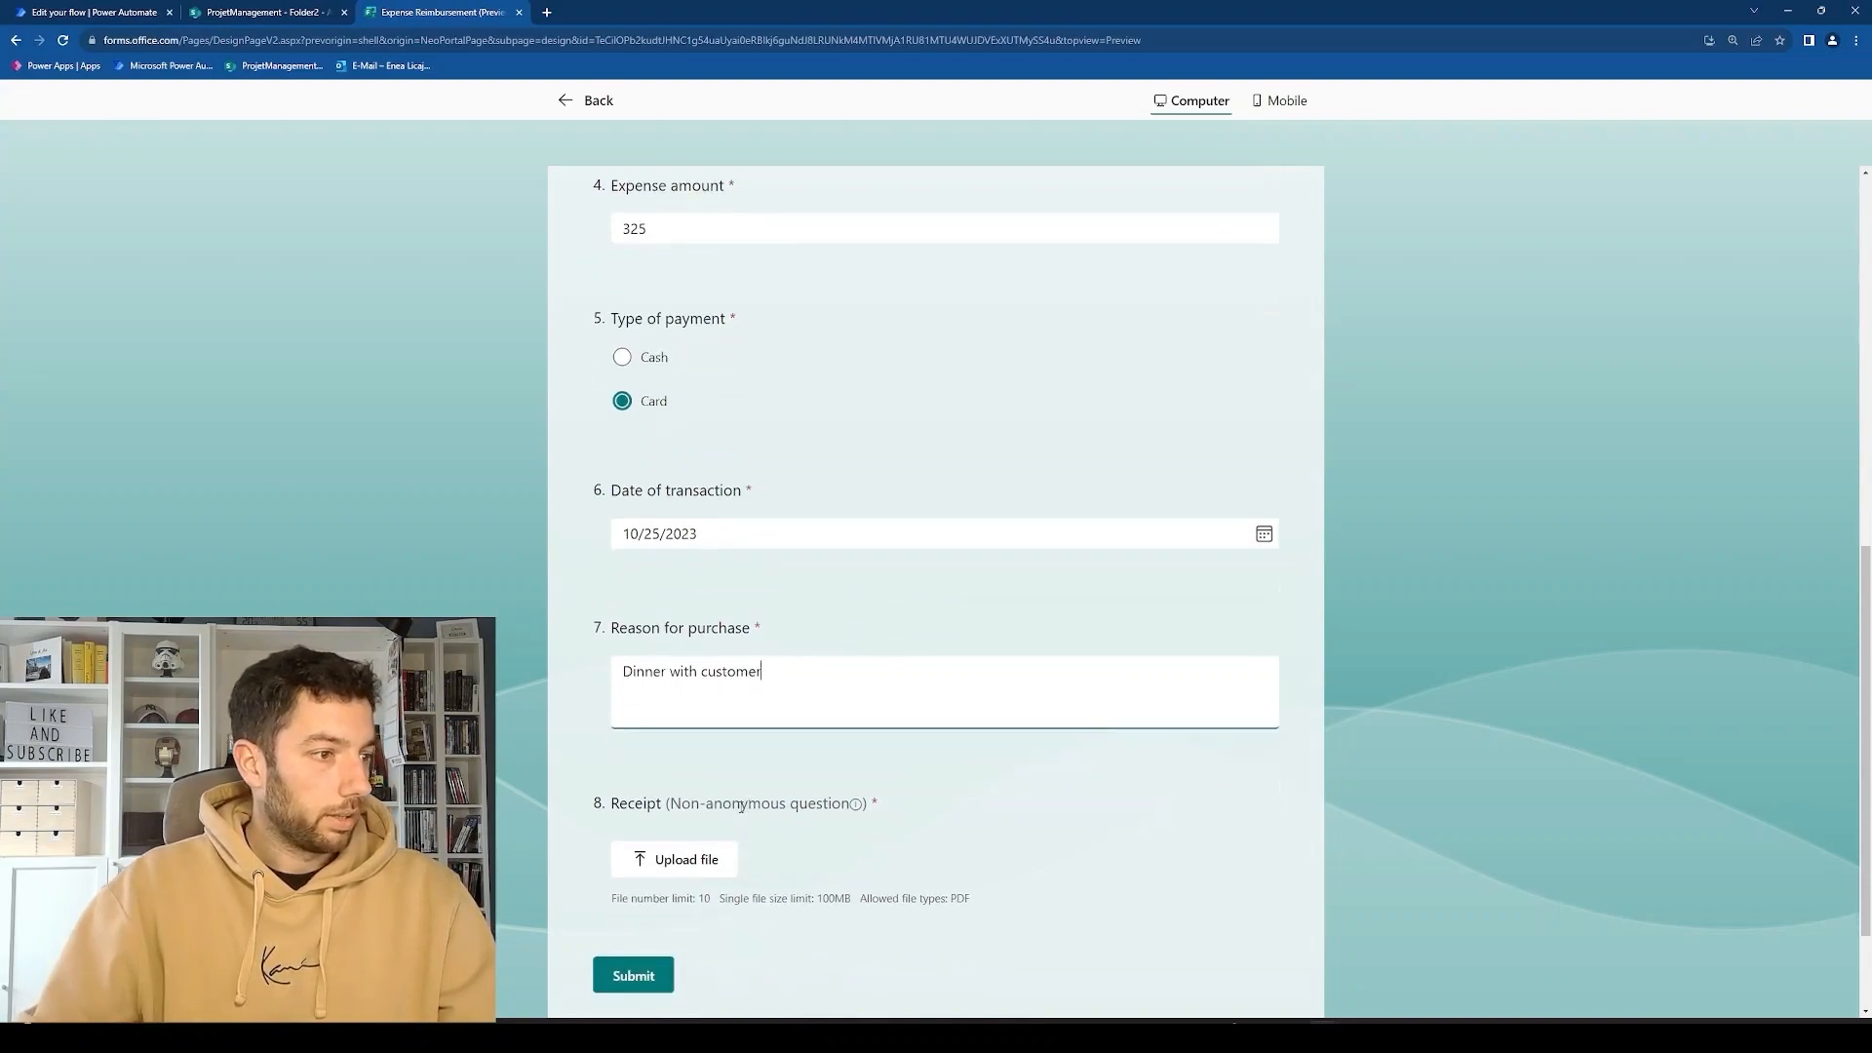
Attach DemoReceipt.pdf as the receipt and submit the form response.
left_click(699, 854)
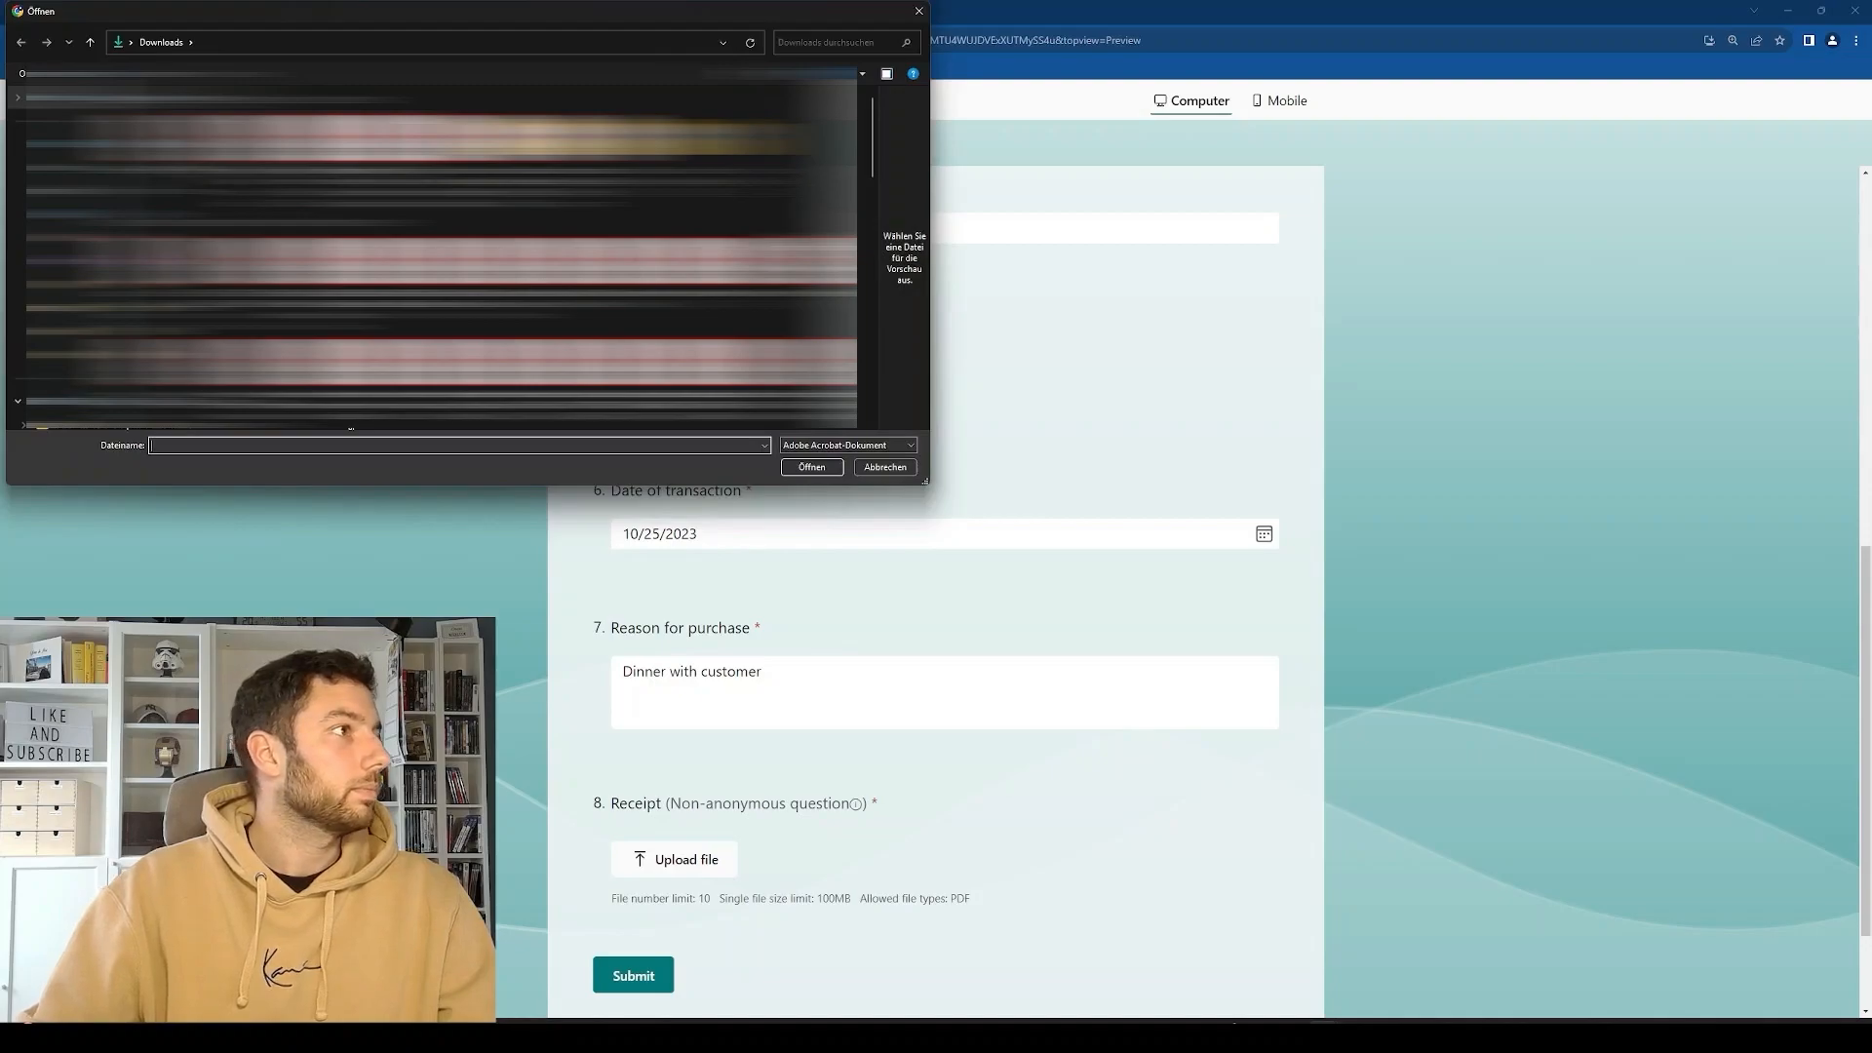
double_click(594, 398)
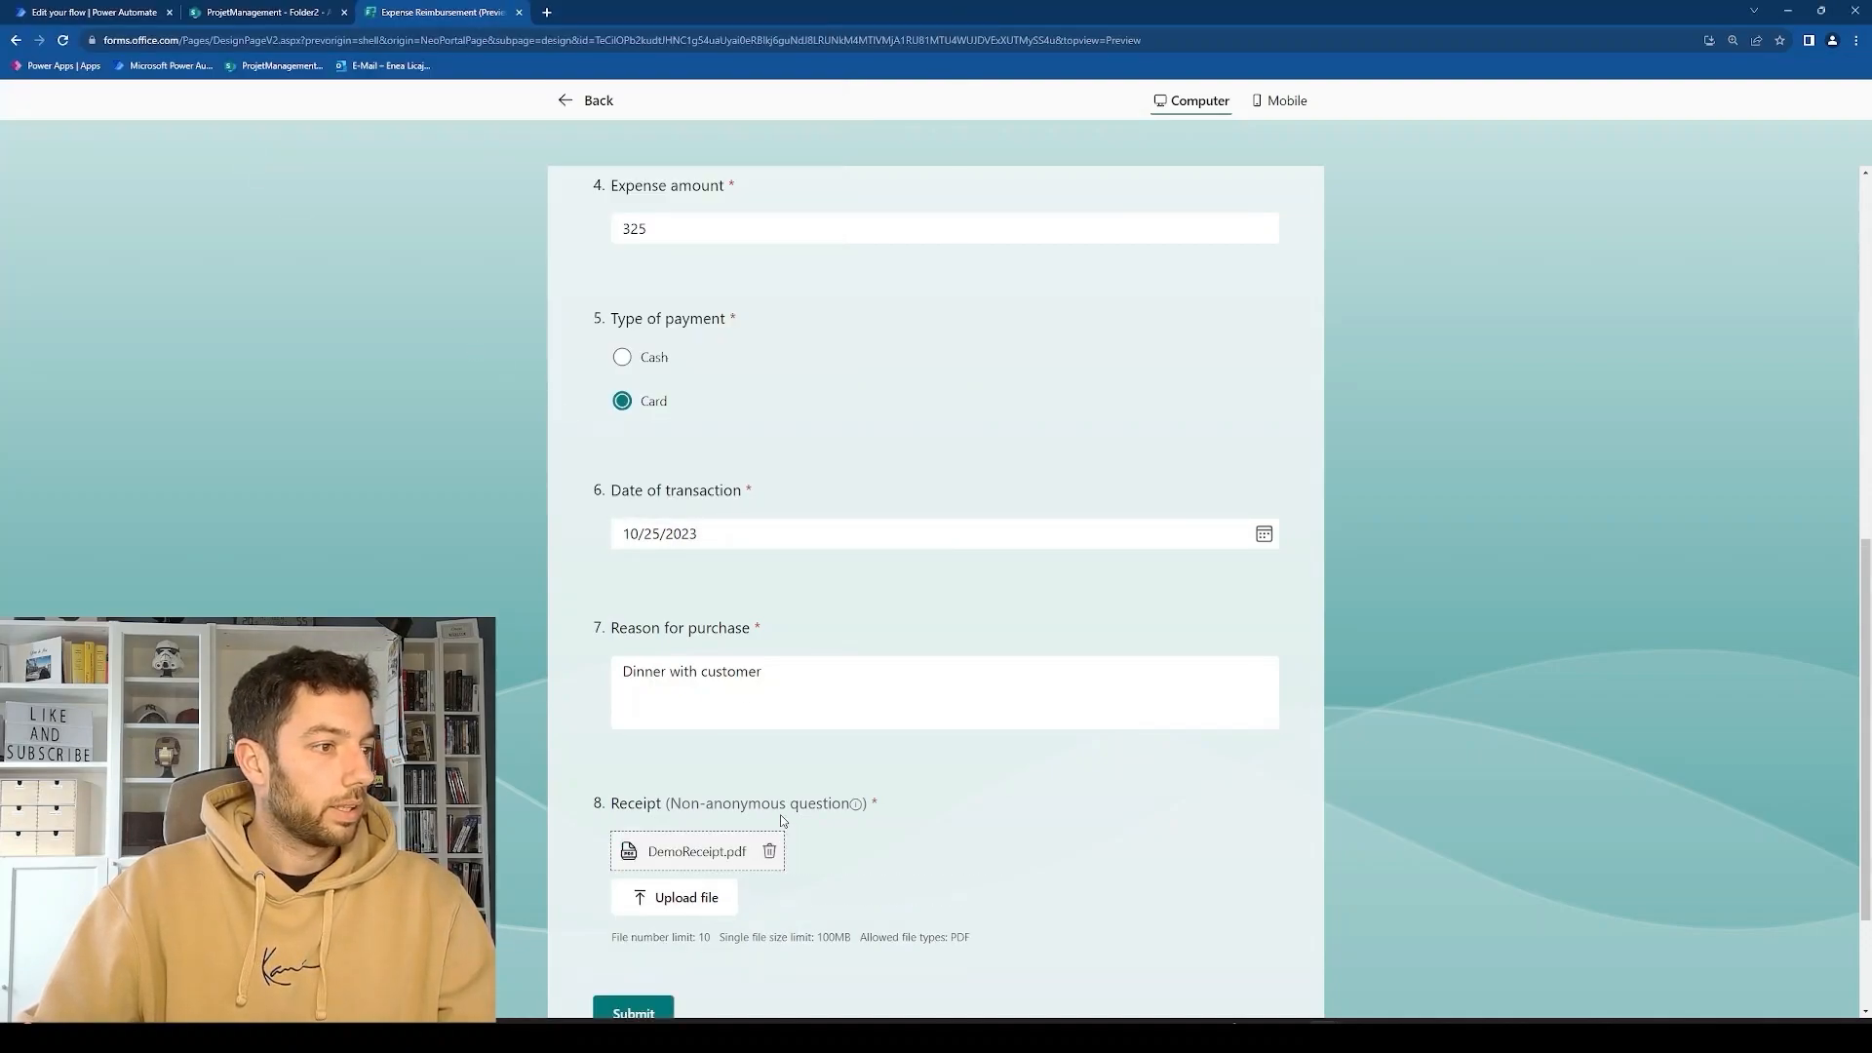
scroll(780, 815, "down", 1)
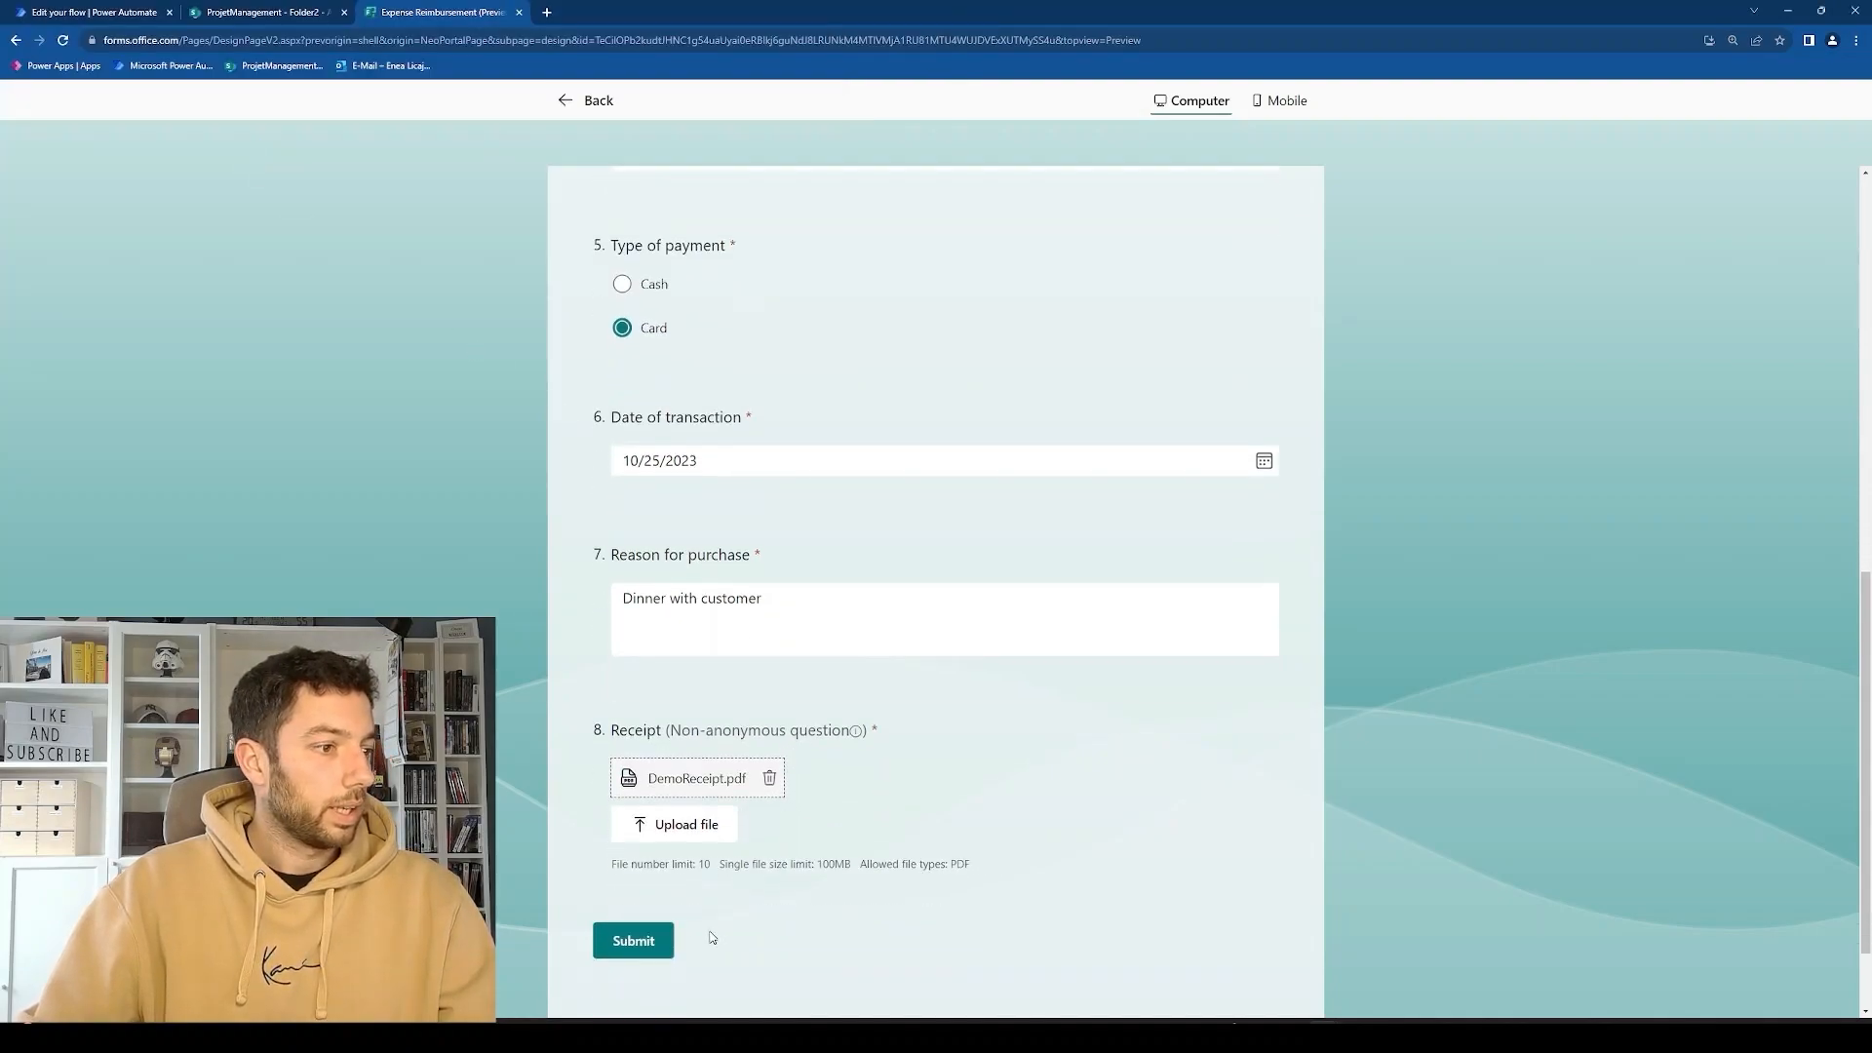
left_click(654, 942)
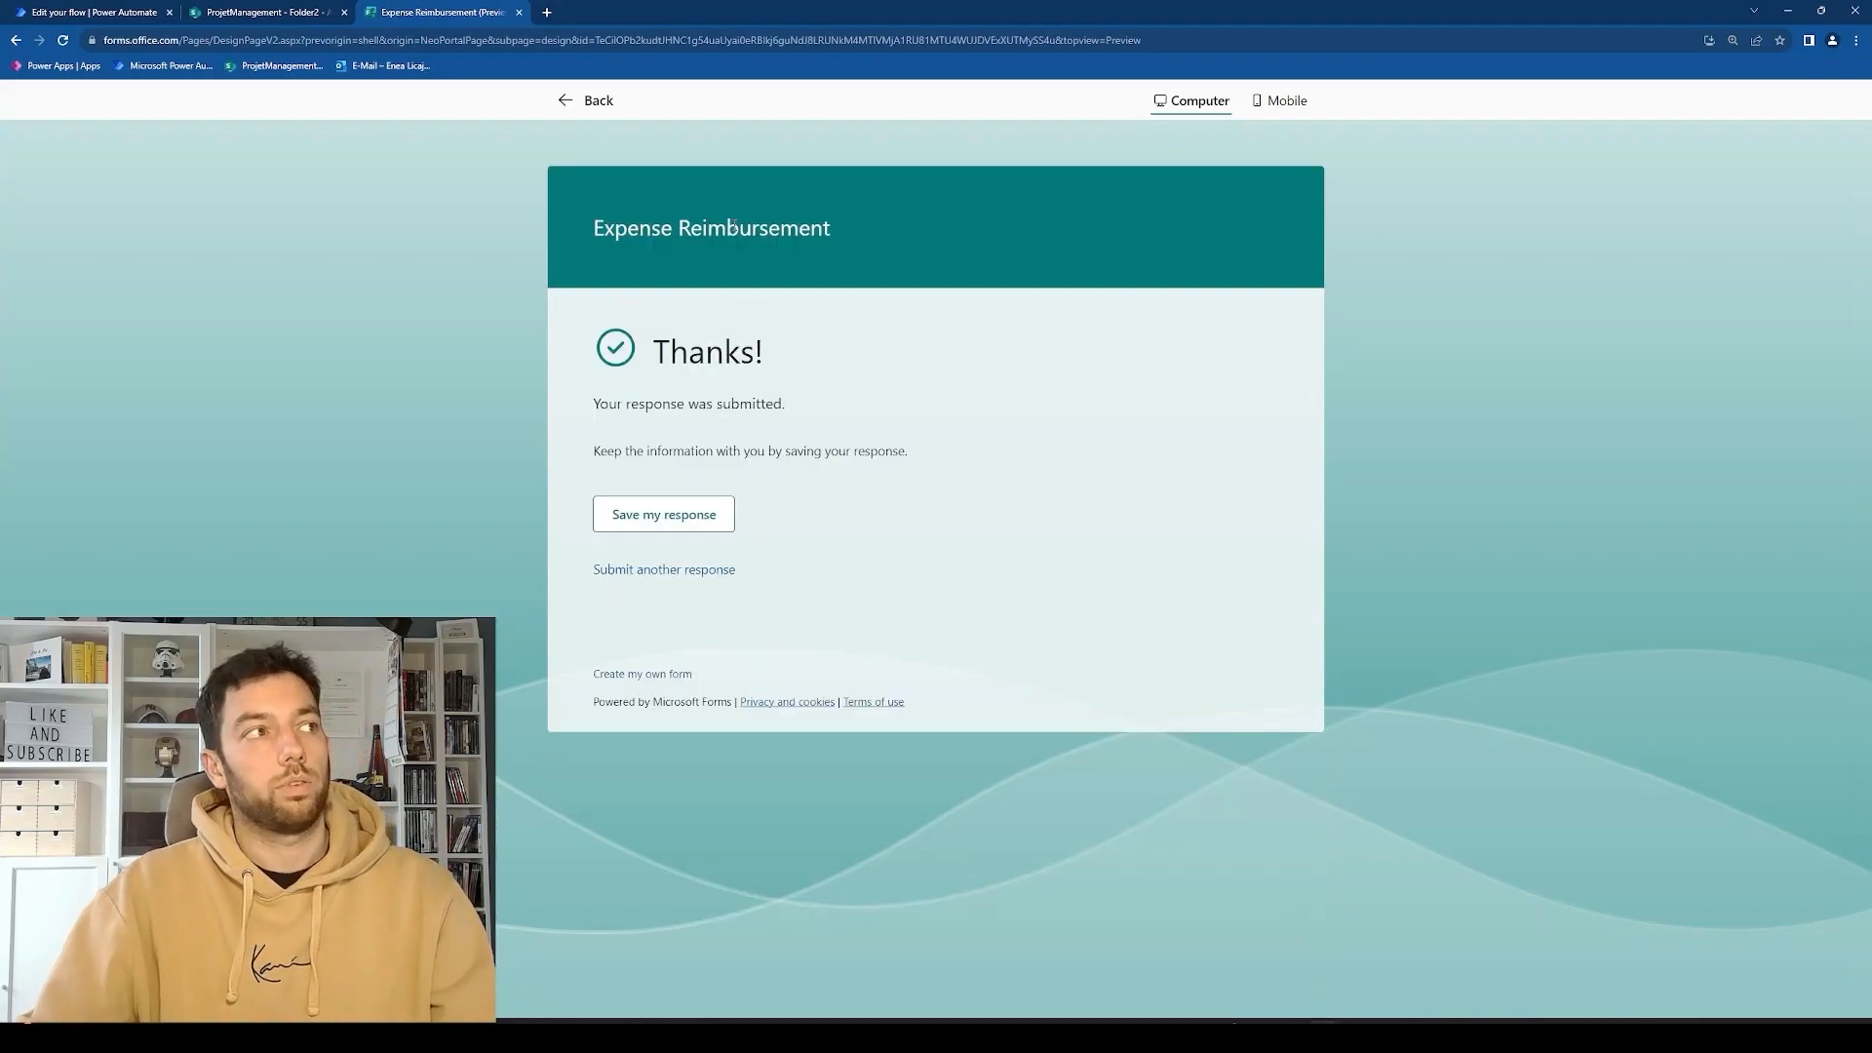
Switch to the Power Automate test run and examine the form answers in the outputs of Get response details.
left_click(93, 12)
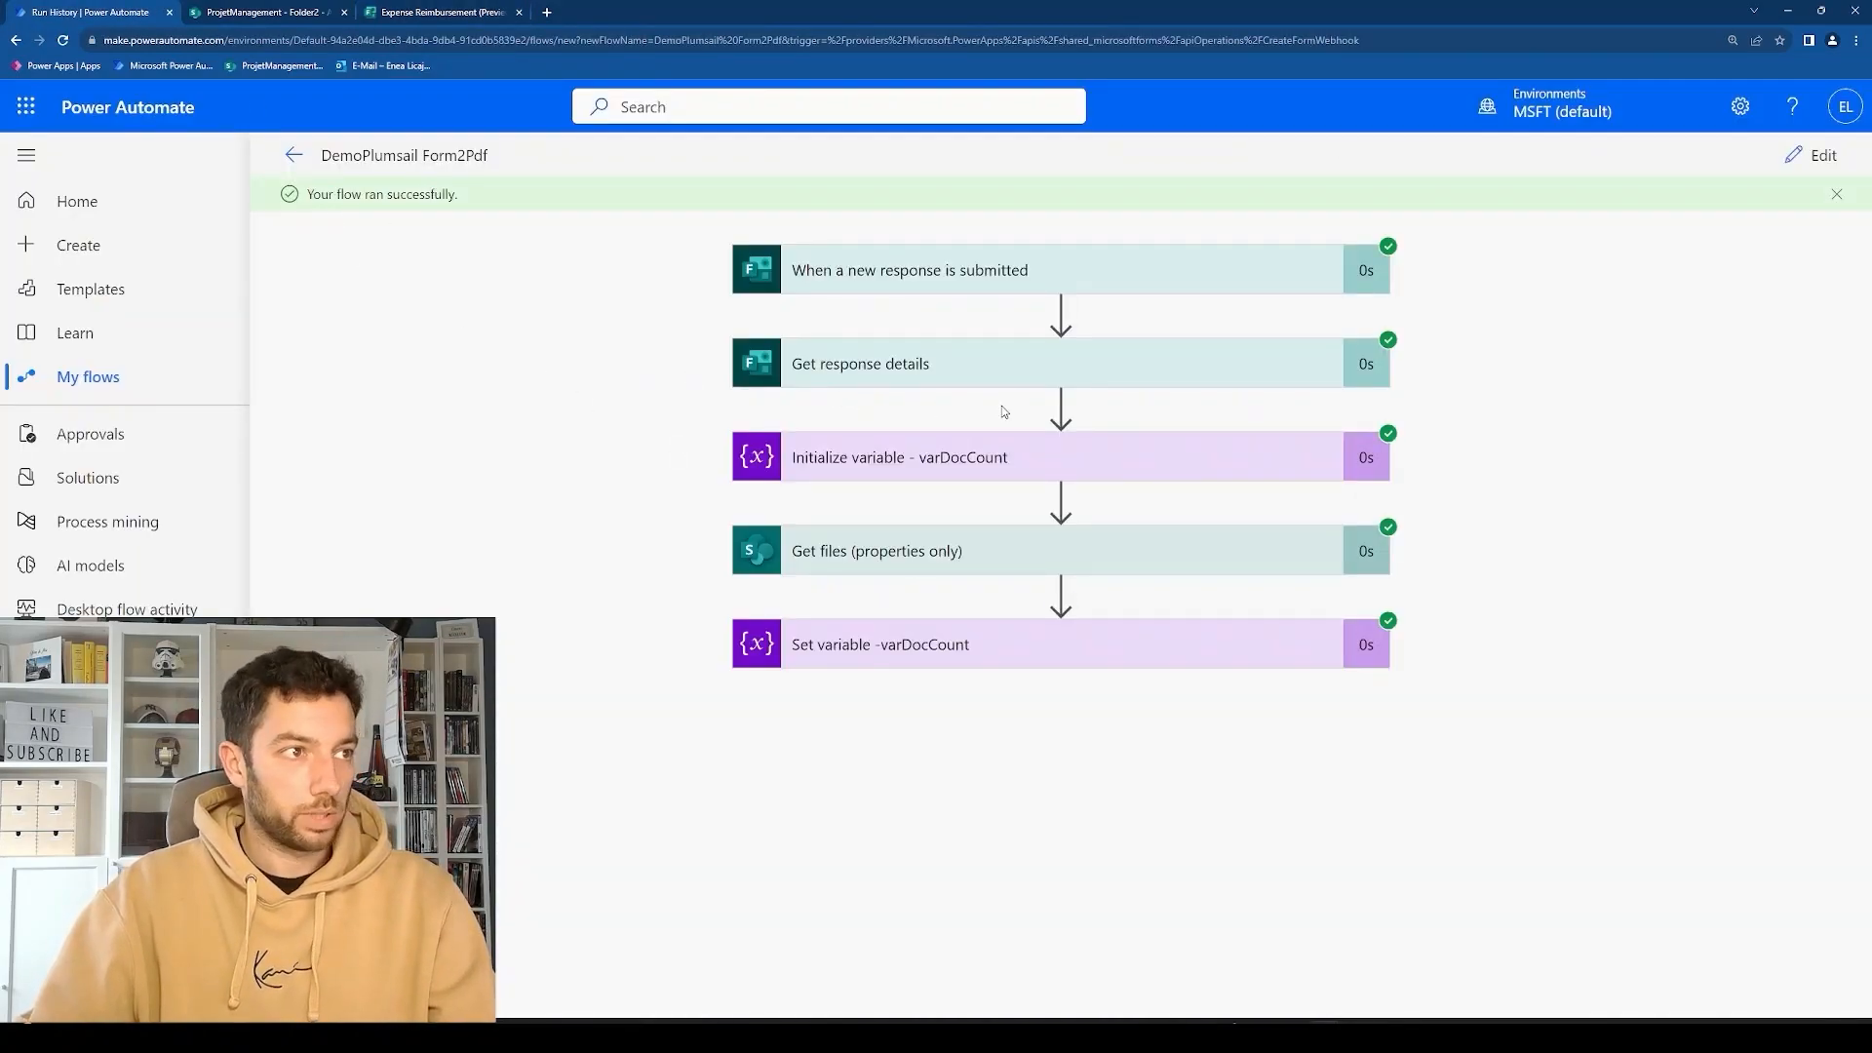
left_click(925, 375)
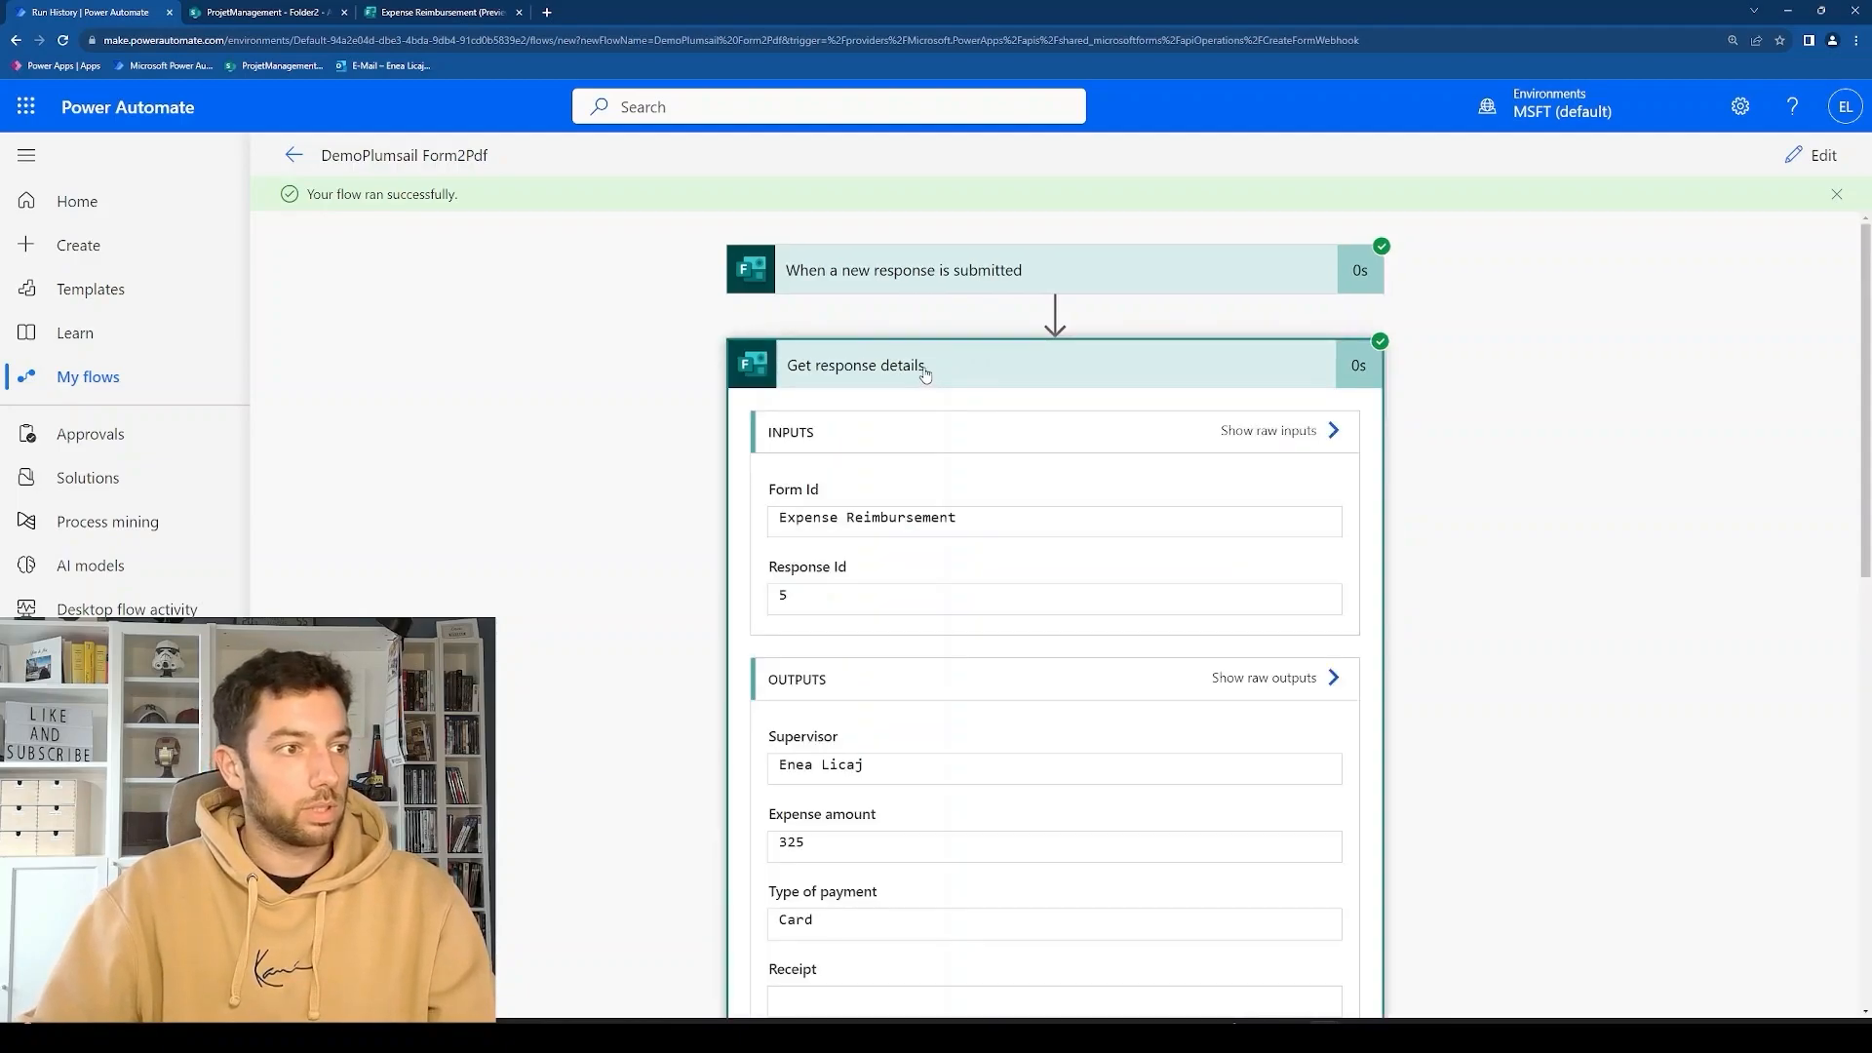
scroll(611, 601, "down", 1)
scroll(611, 601, "down", 1)
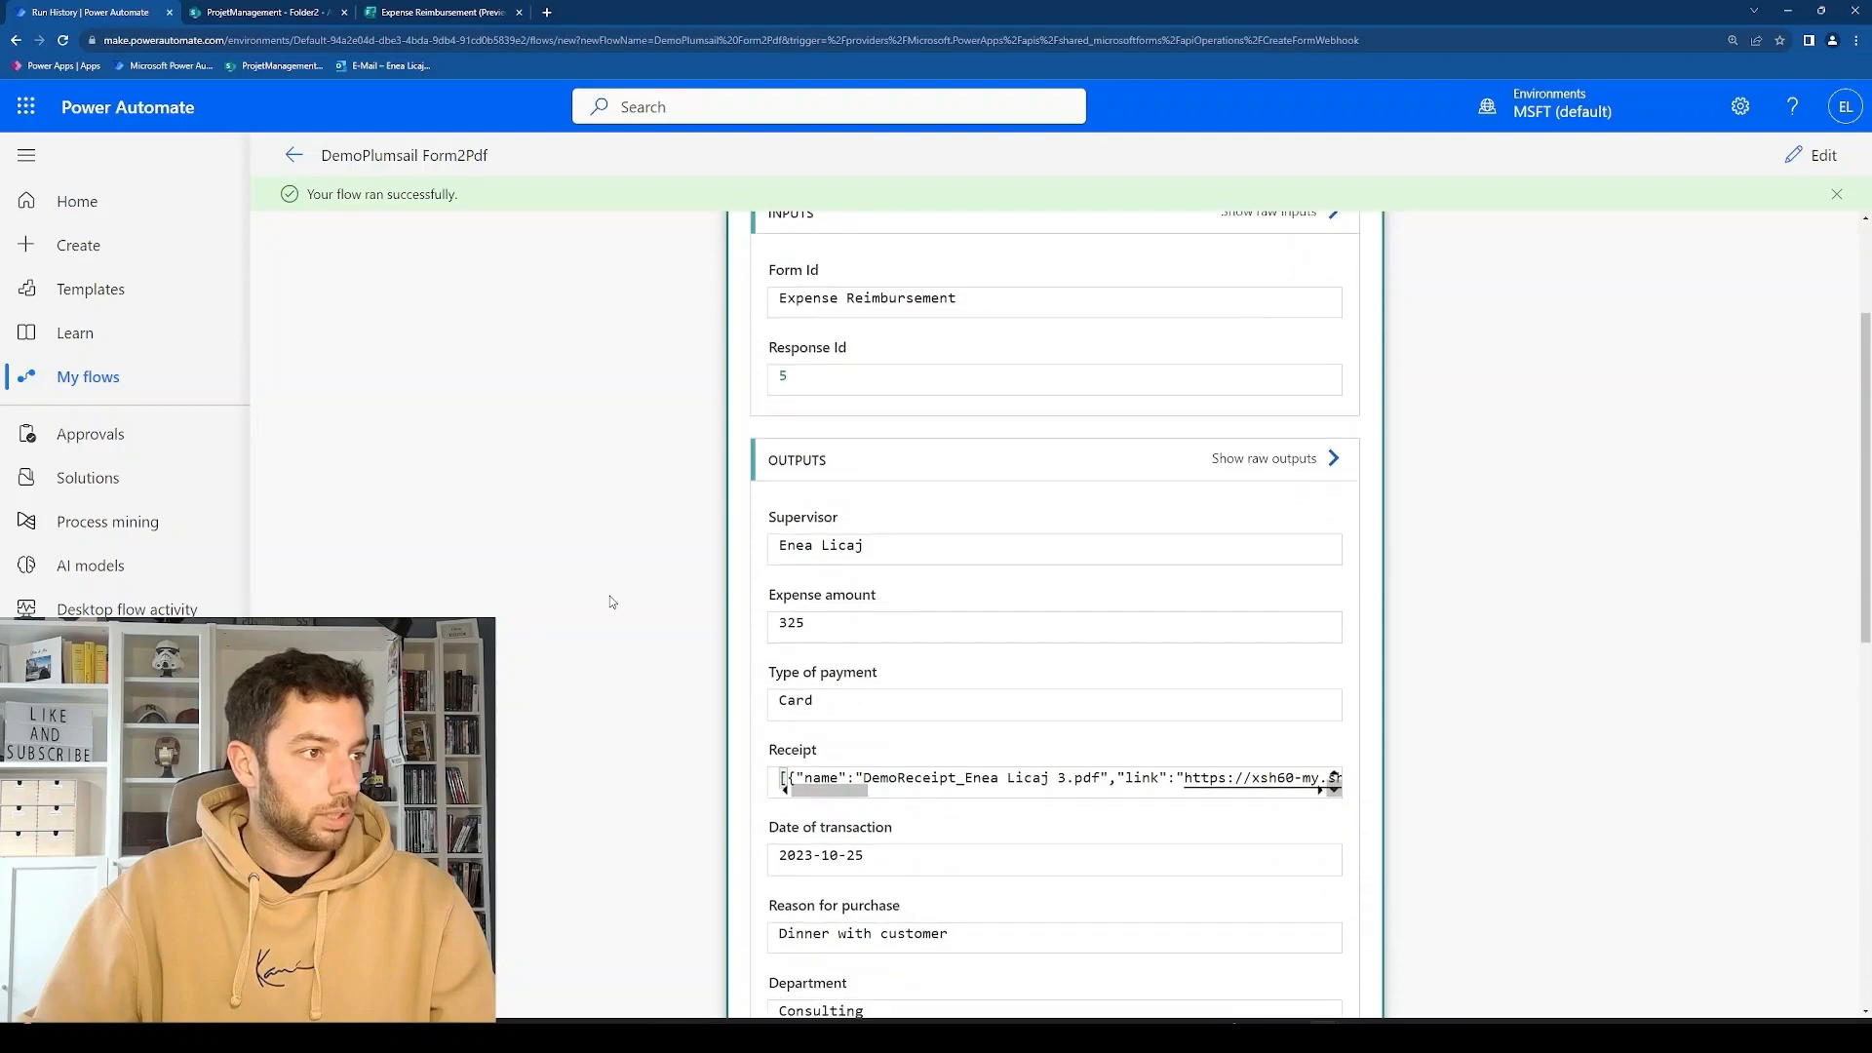
scroll(810, 438, "down", 2)
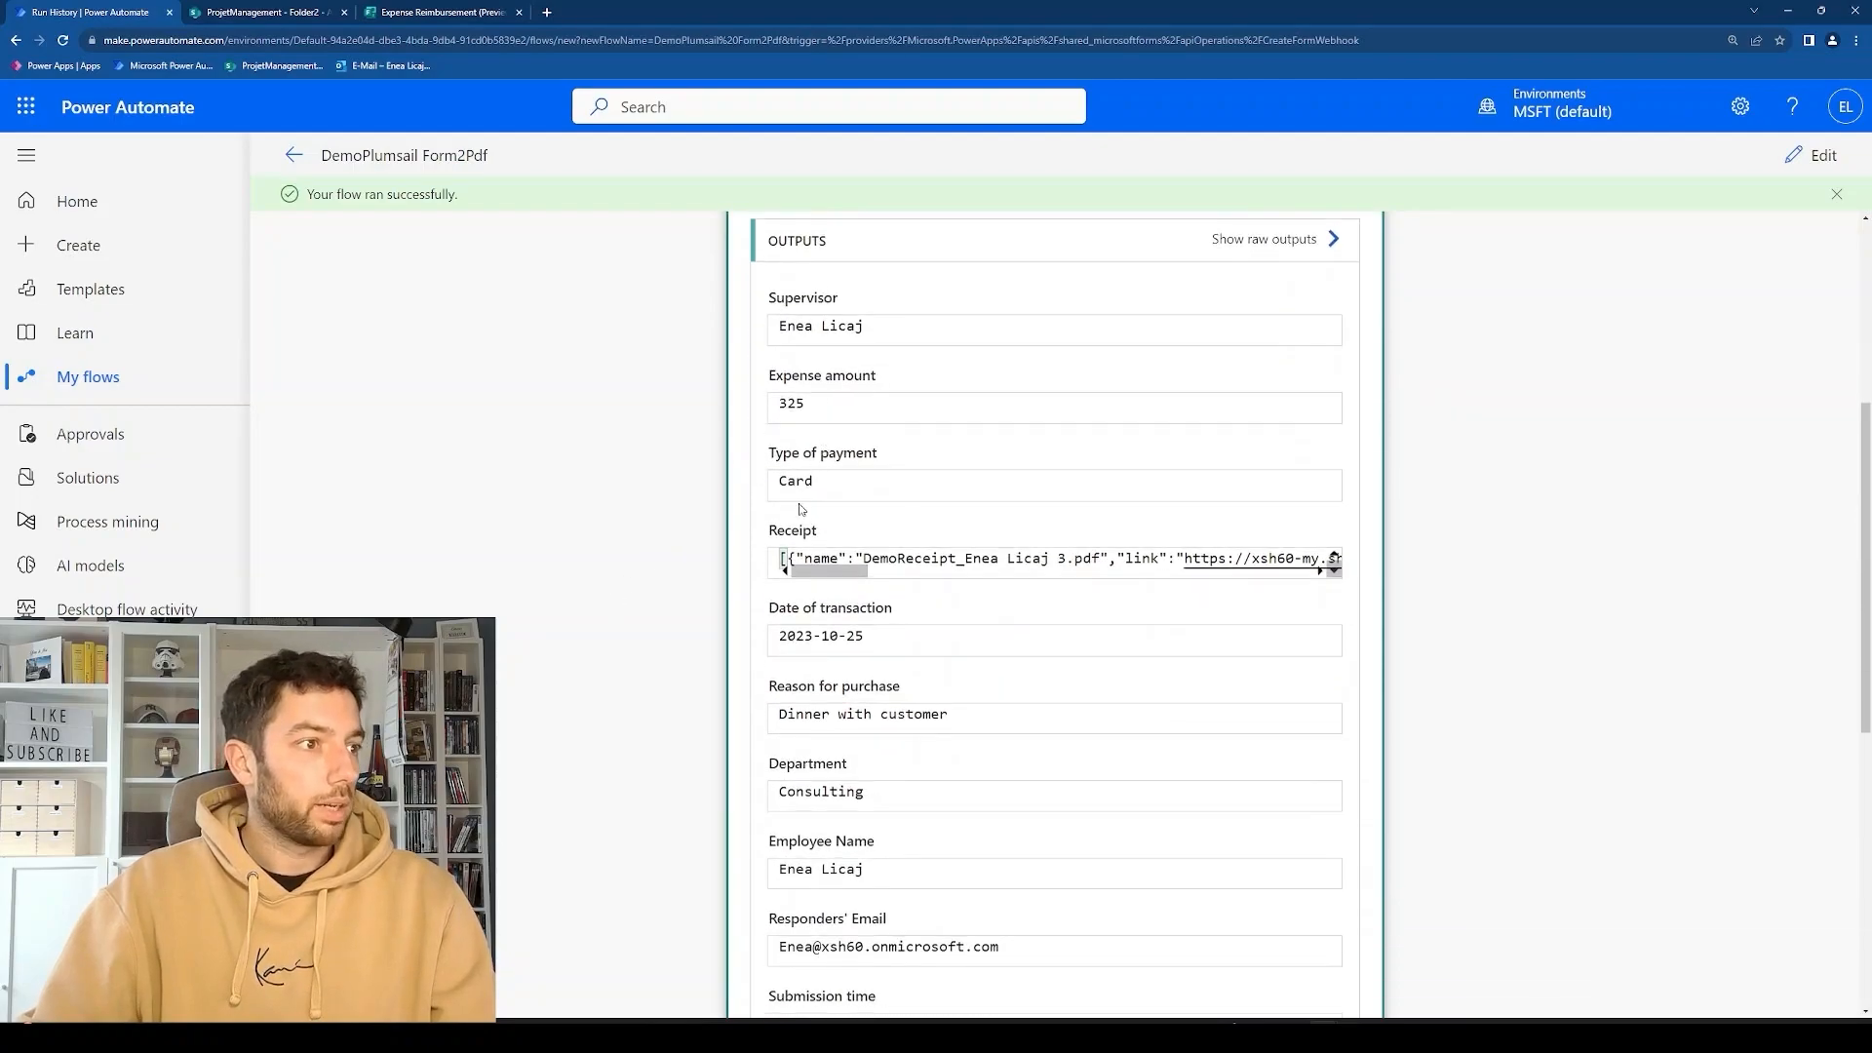
scroll(819, 556, "down", 1)
left_click_drag(907, 544, 774, 542)
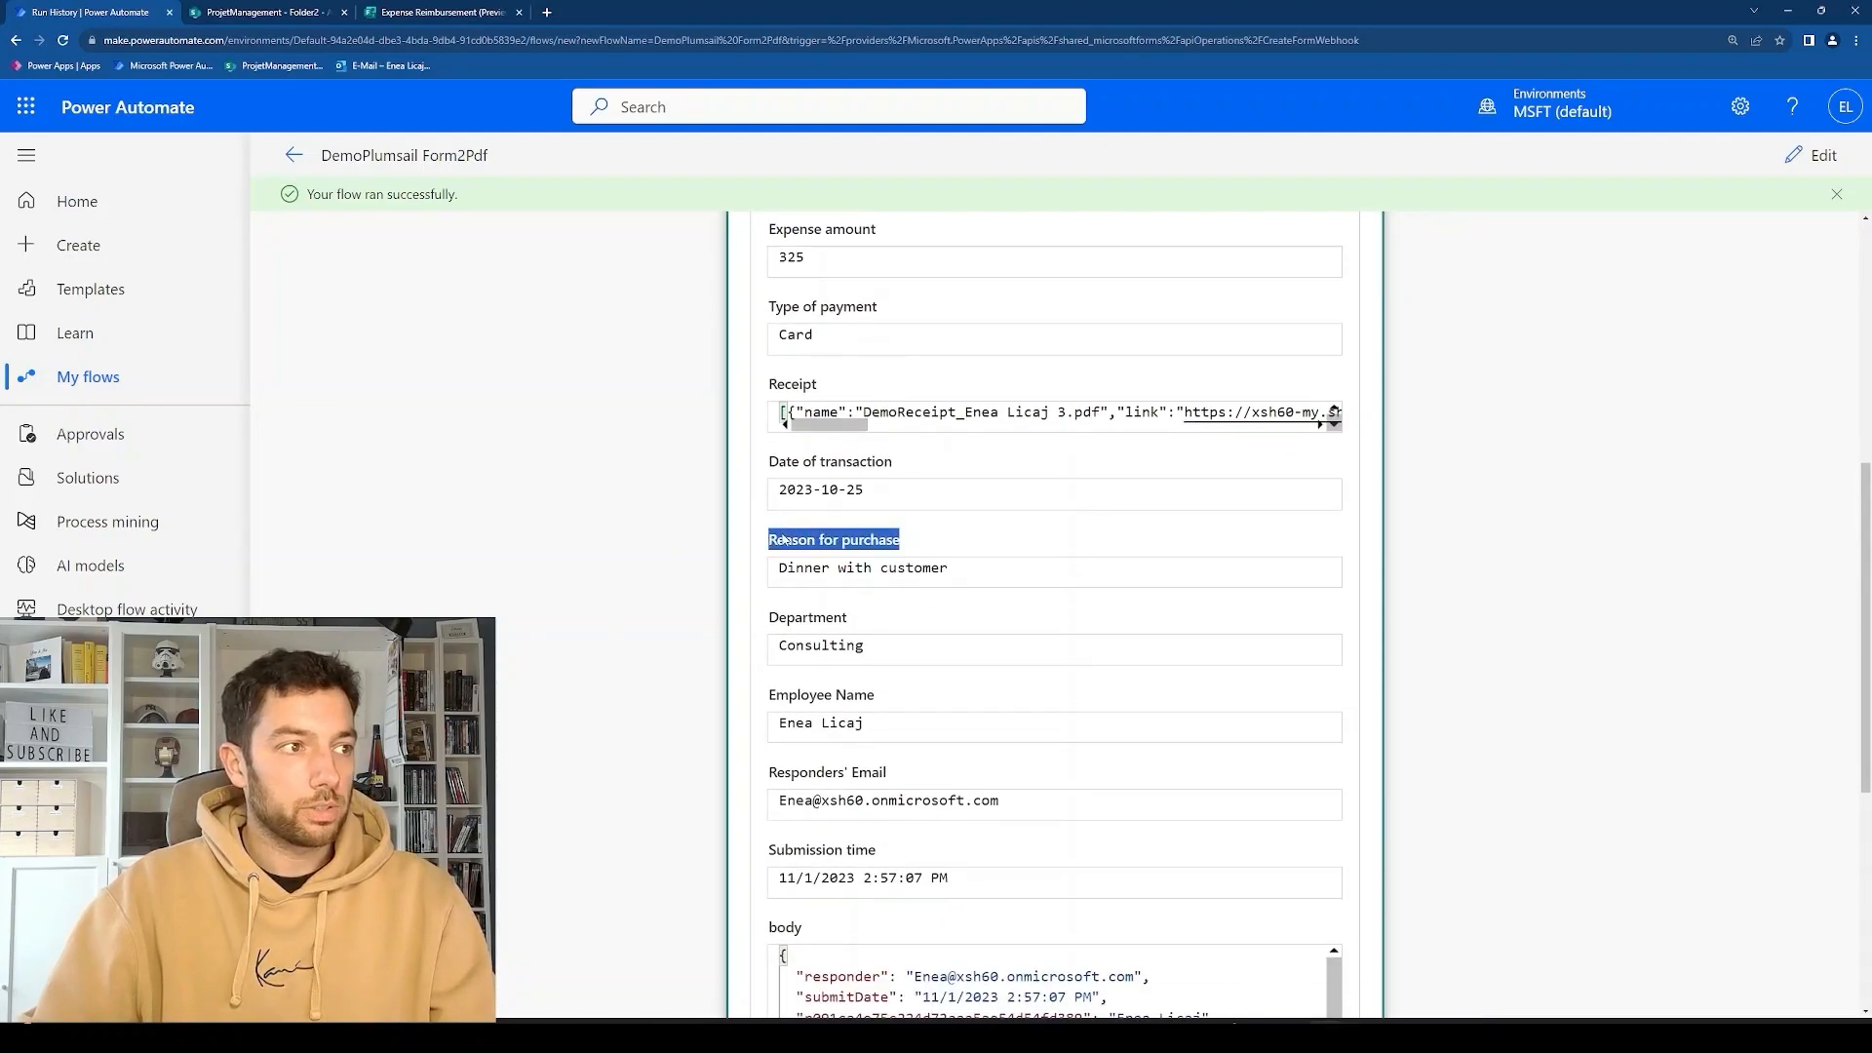
left_click_drag(876, 618, 781, 621)
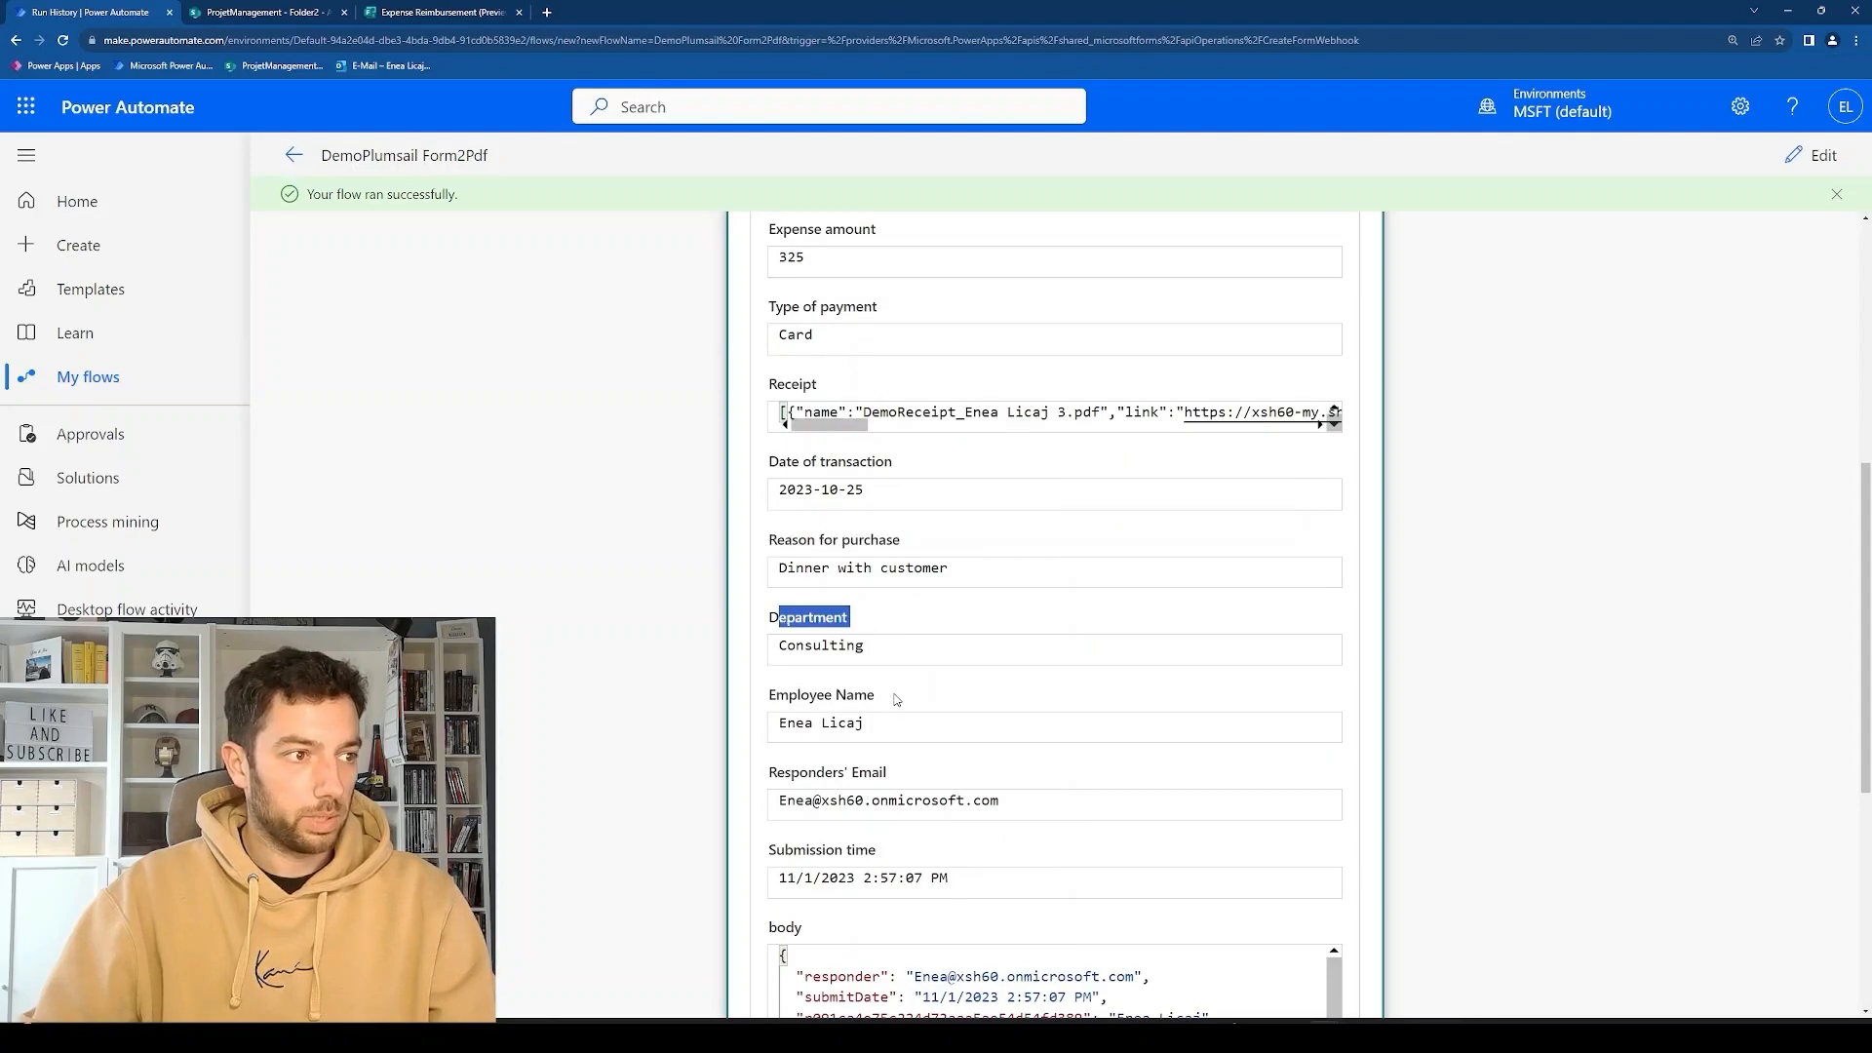
left_click_drag(898, 701, 774, 700)
left_click_drag(847, 429, 899, 434)
Return to the Expense Reimbursement form, start another response and examine its Receipt upload question.
left_click(417, 10)
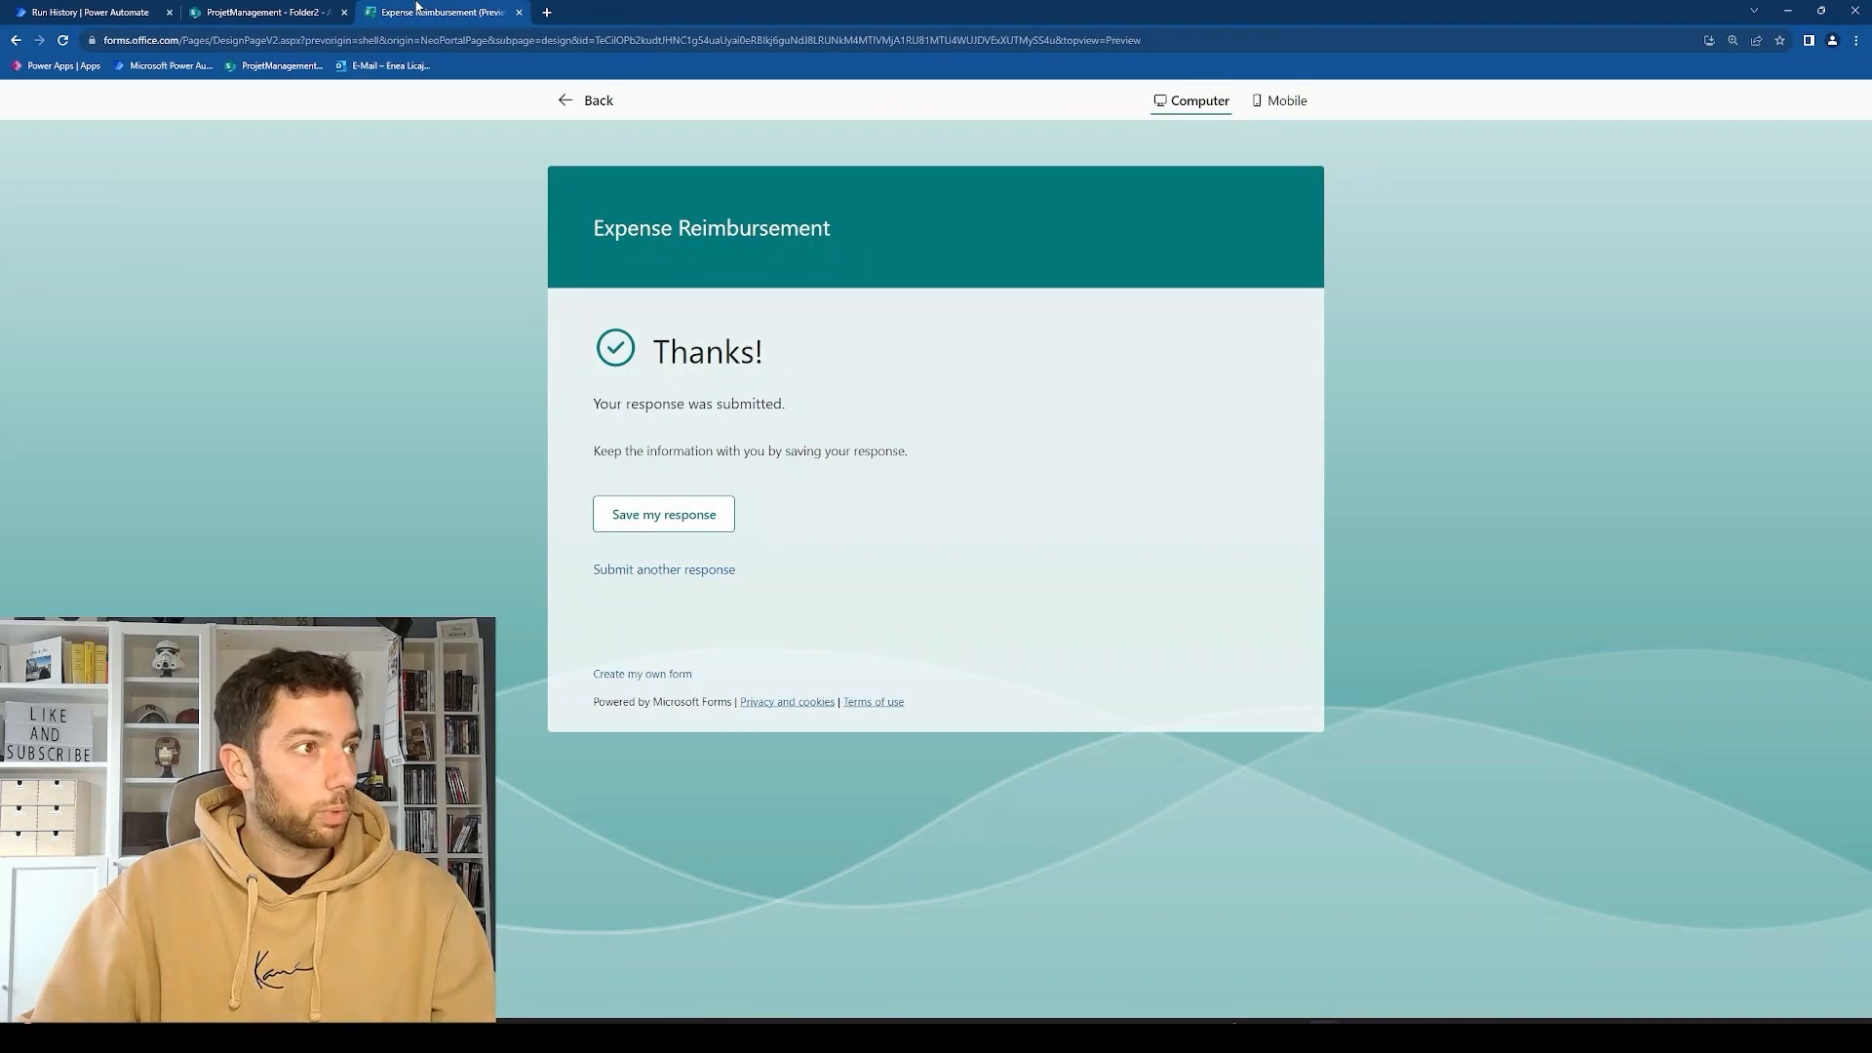
left_click(634, 570)
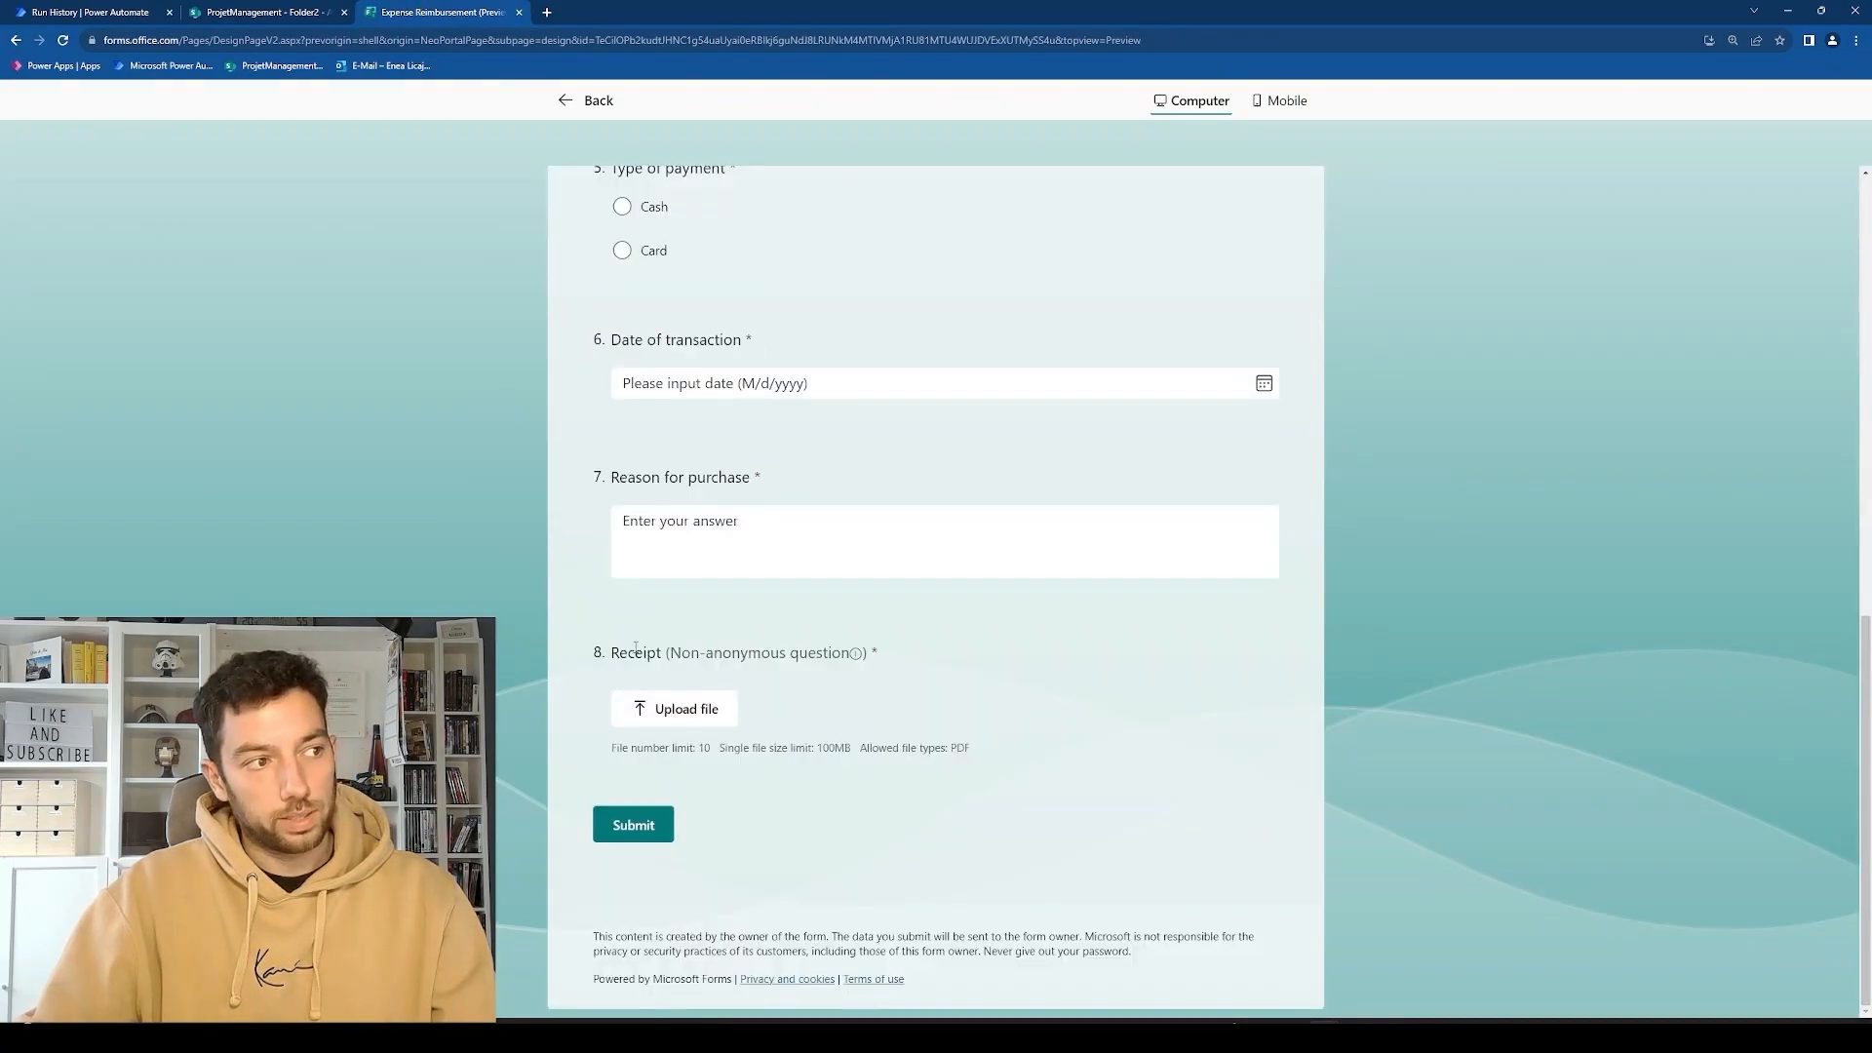
left_click_drag(614, 652, 684, 652)
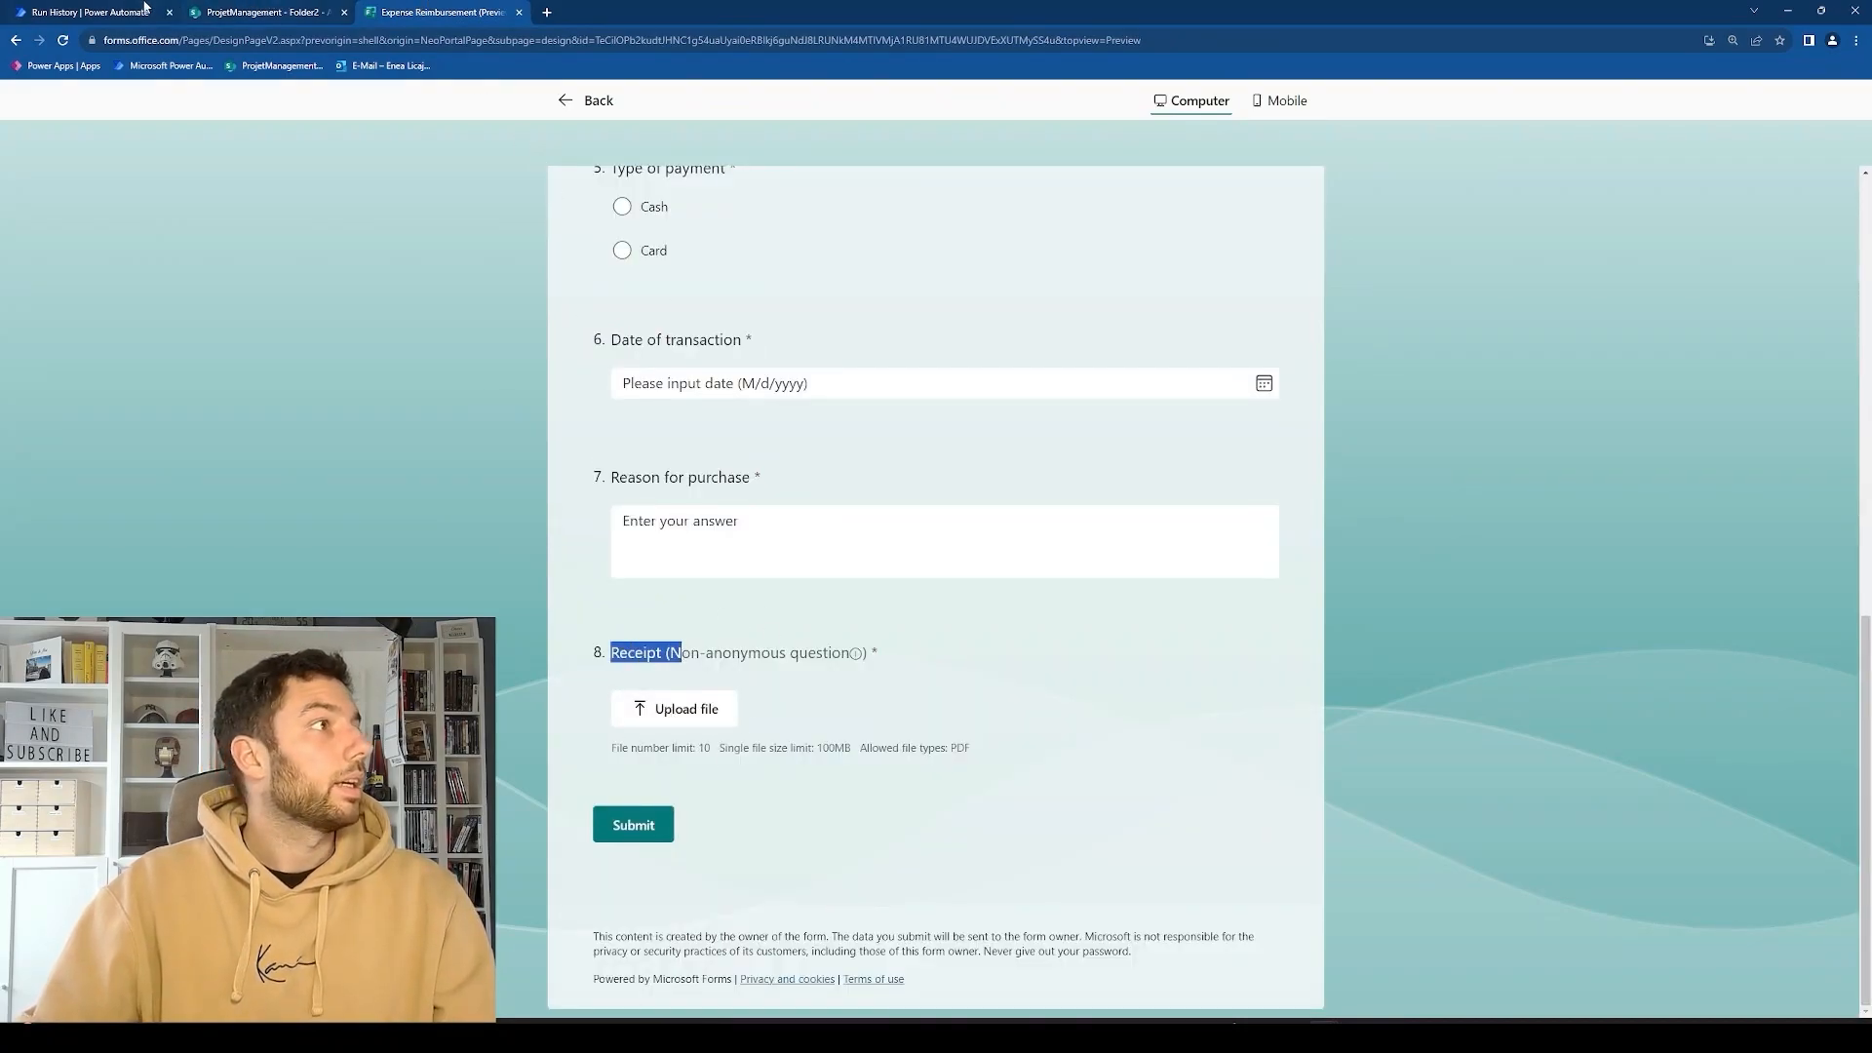
Go back to the flow run, examine the Receipt output of Get response details and select its entire JSON value.
left_click(90, 12)
left_click_drag(852, 426, 1009, 415)
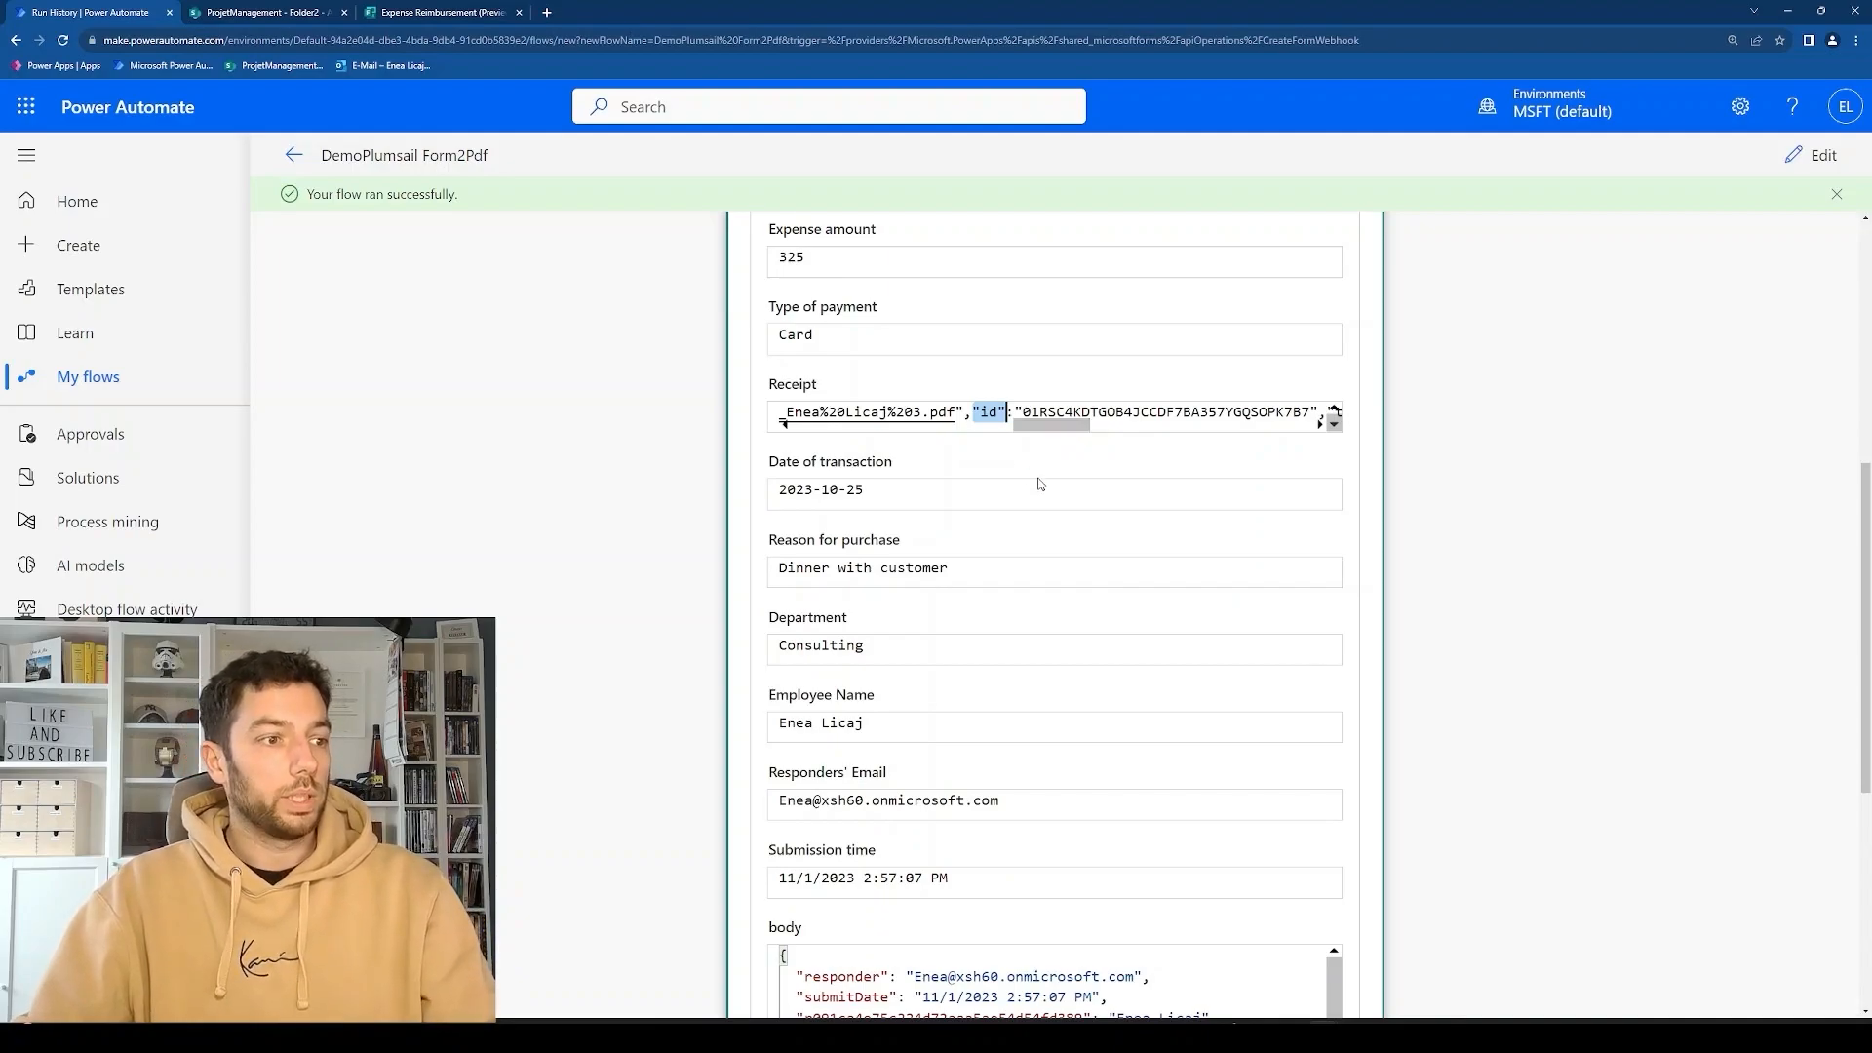
scroll(1040, 484, "down", 7)
scroll(1237, 488, "up", 8)
left_click_drag(1028, 504, 813, 508)
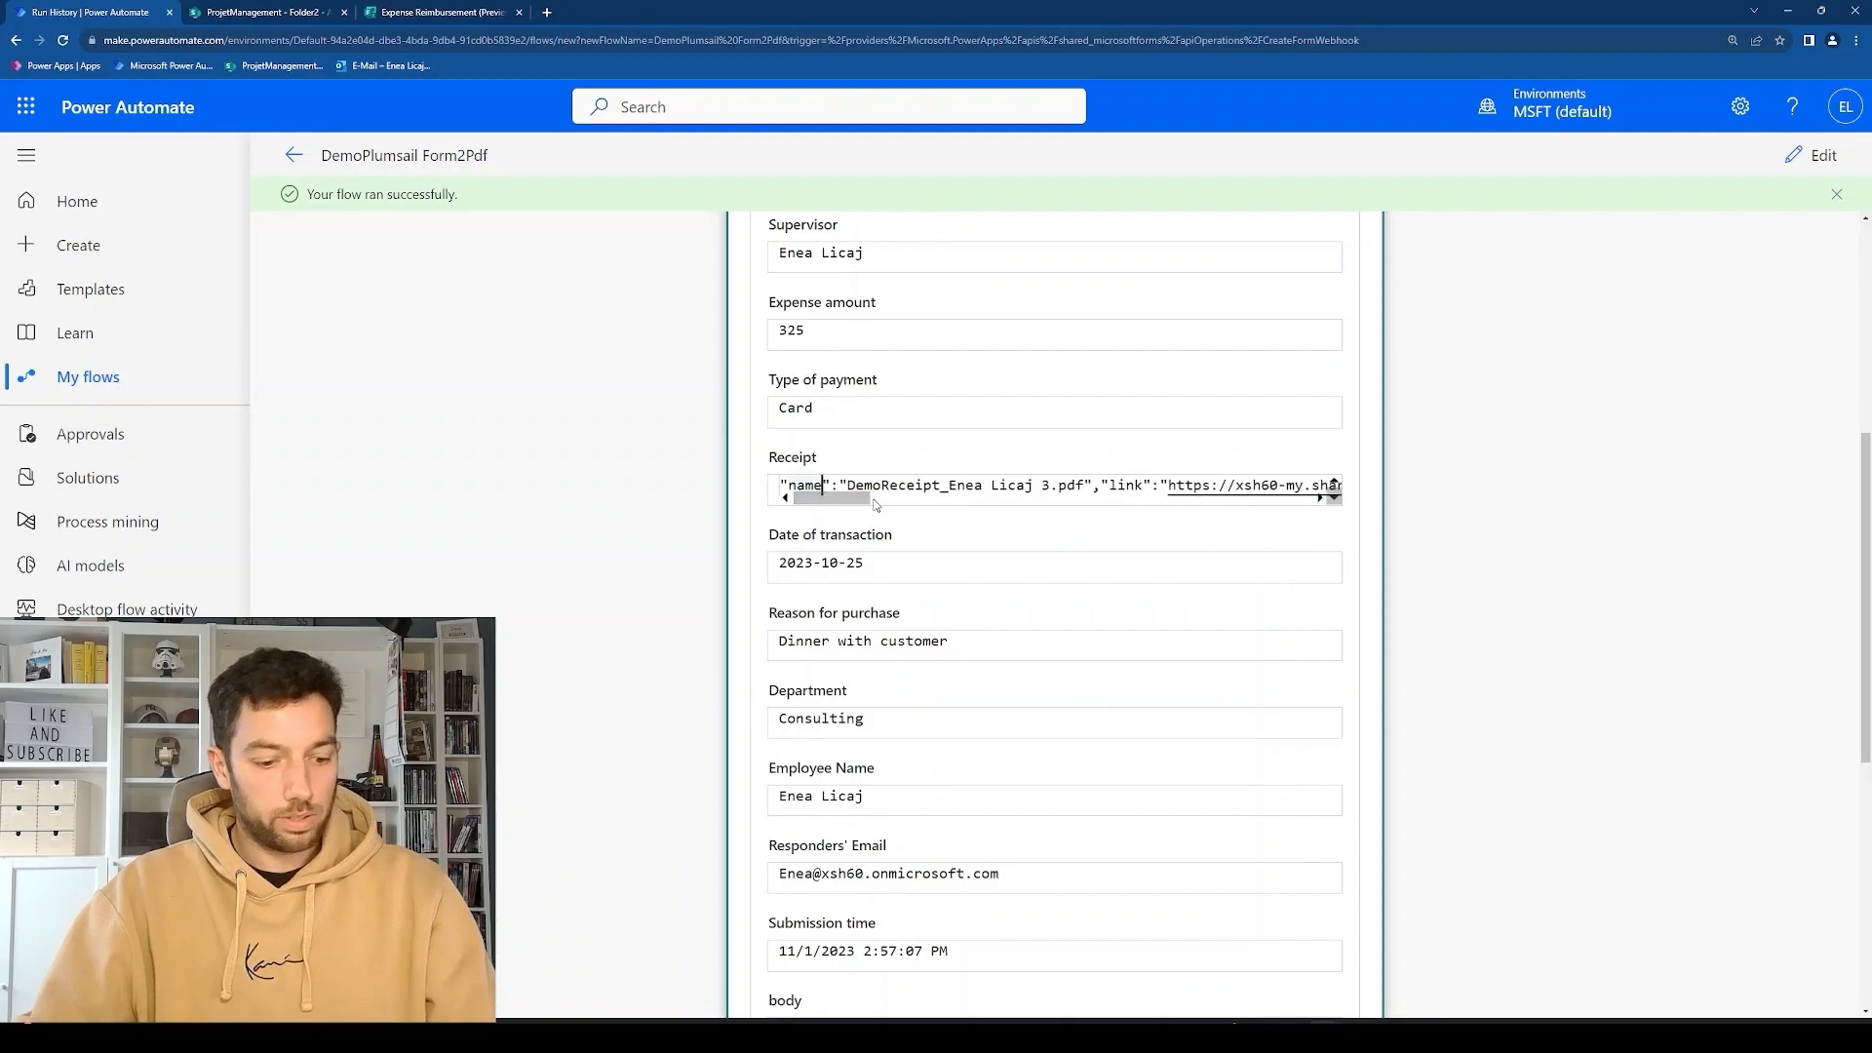
key("ctrl+a")
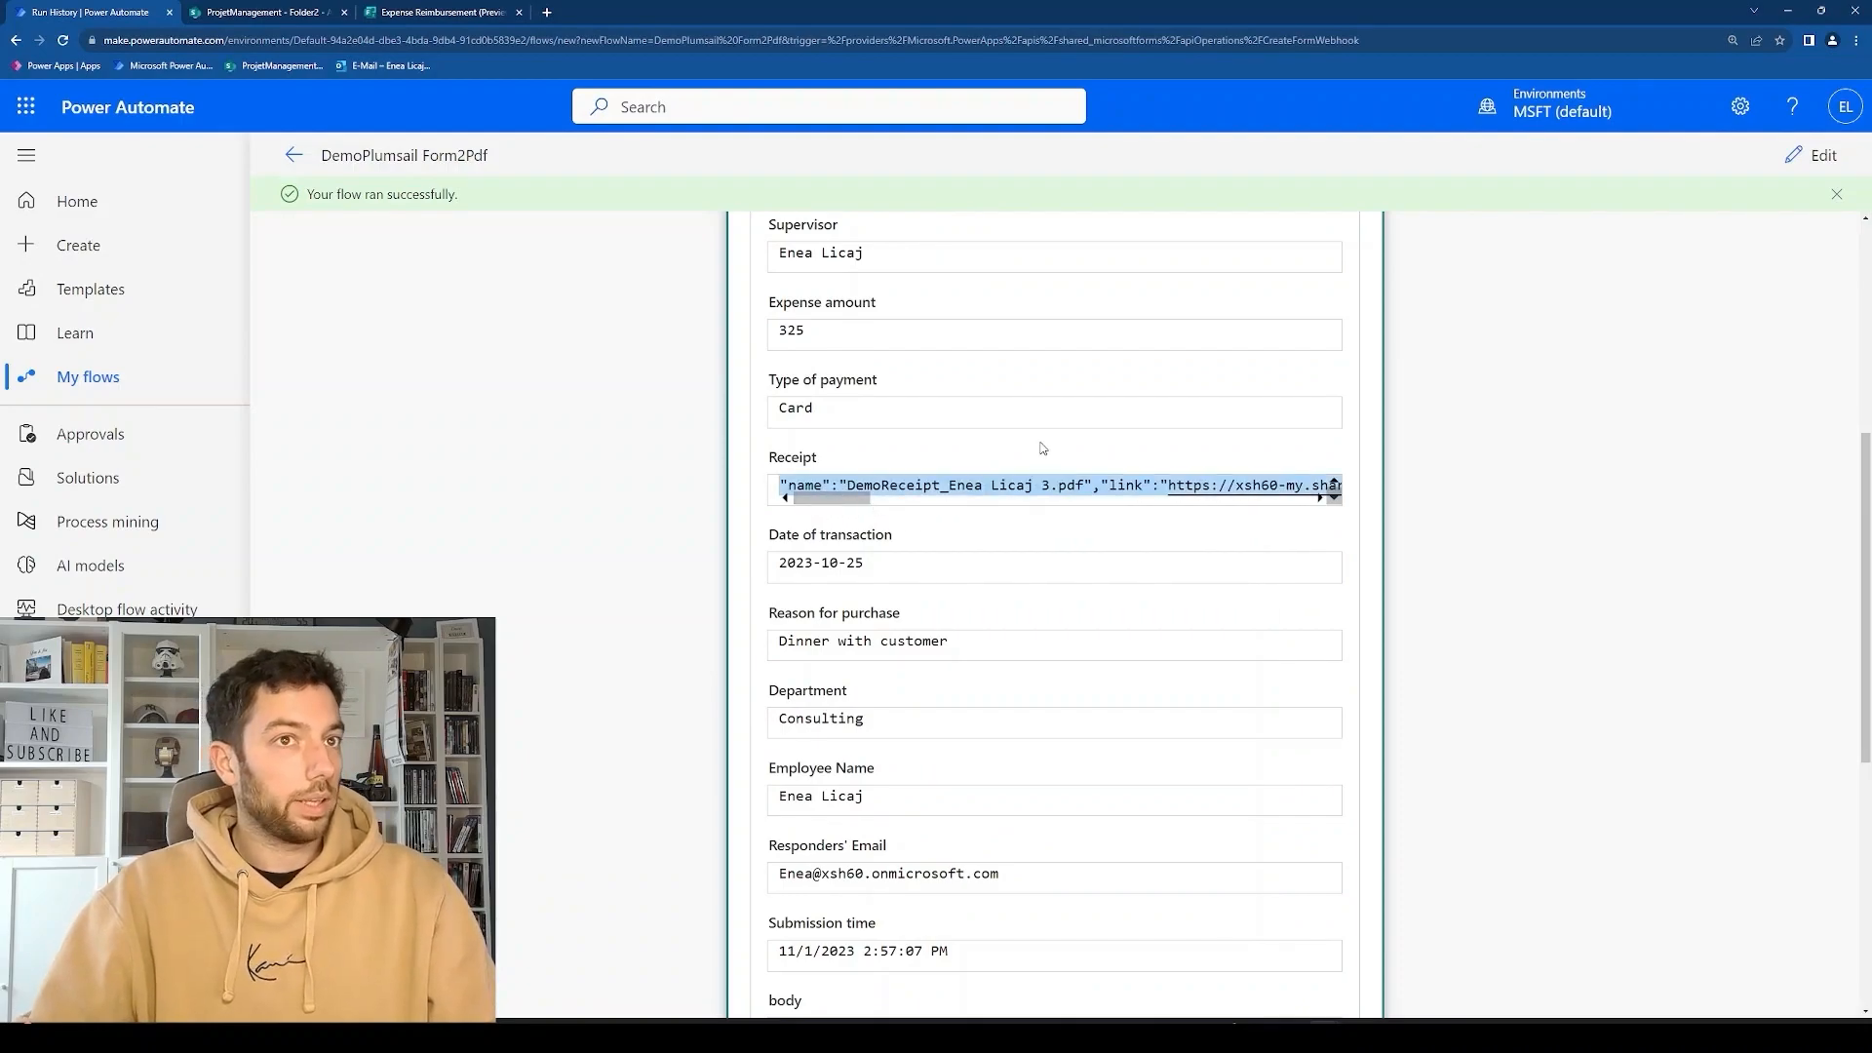
Reopen the flow for editing and add a Parse JSON action after Set variable -varDocCount.
left_click(1798, 164)
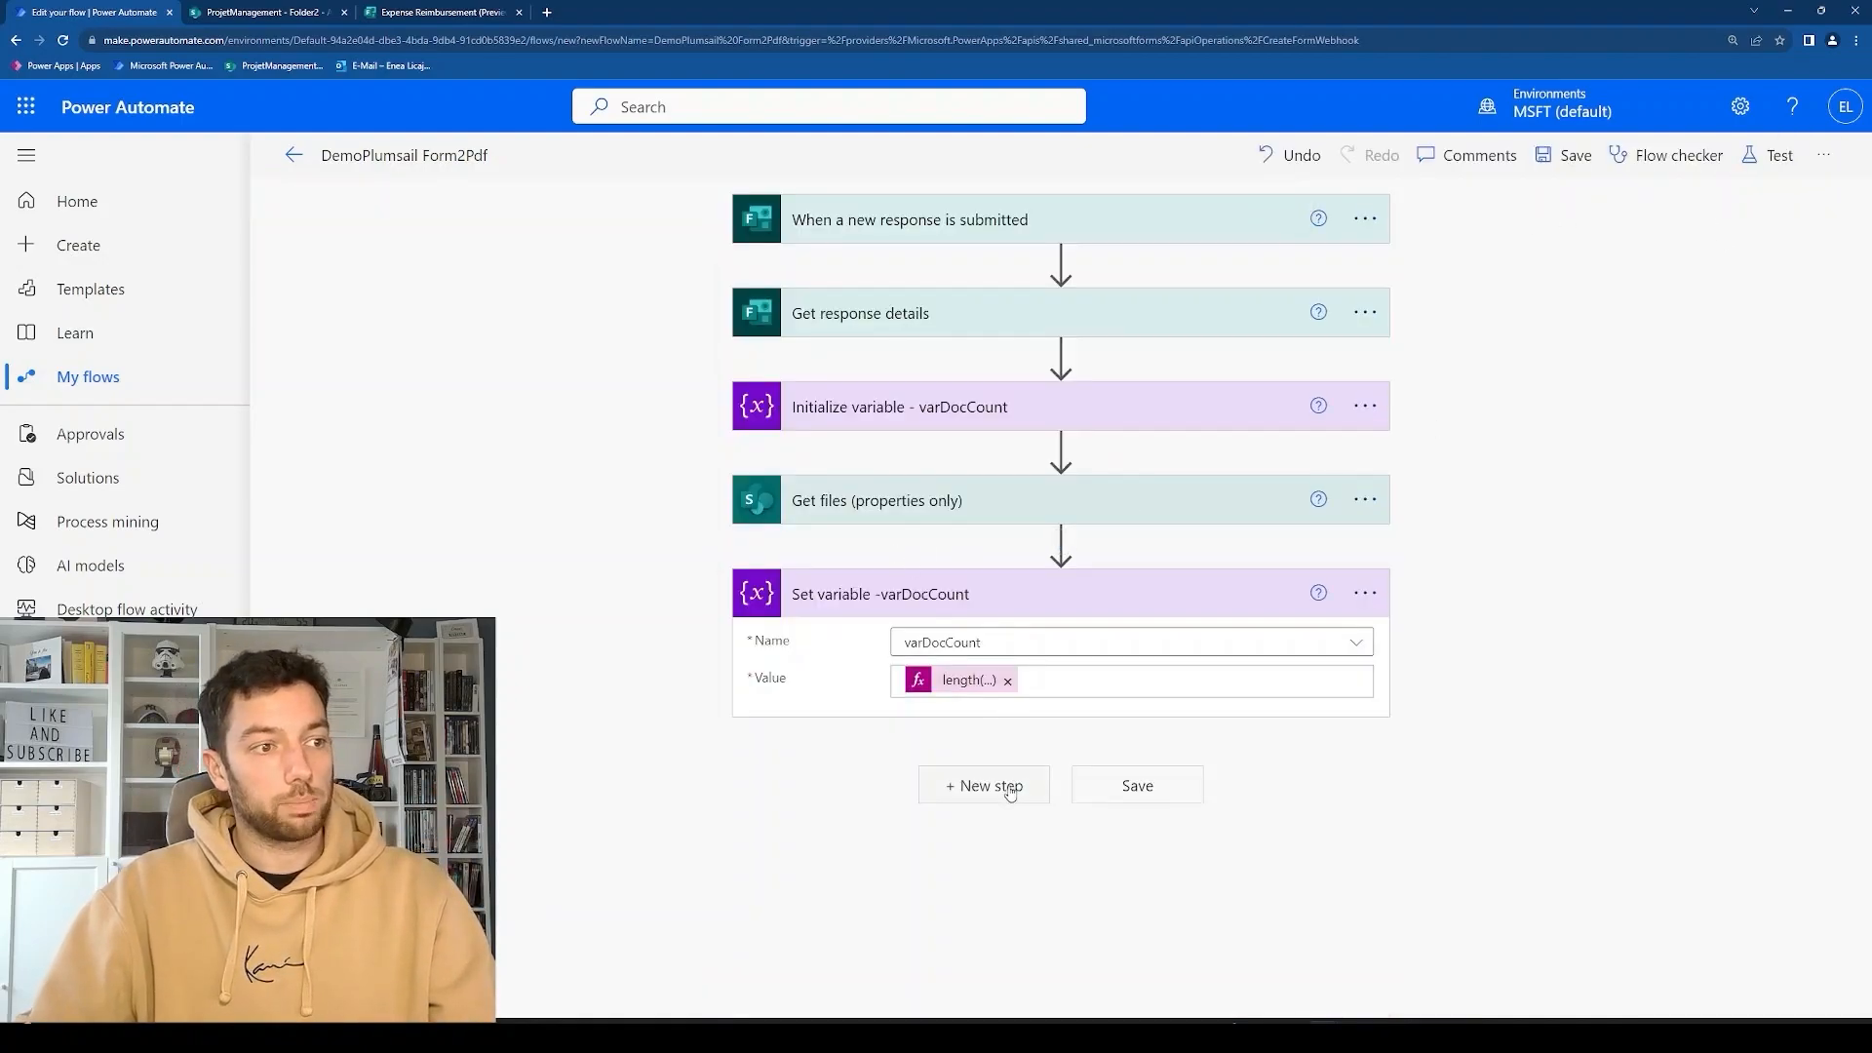
left_click(1010, 792)
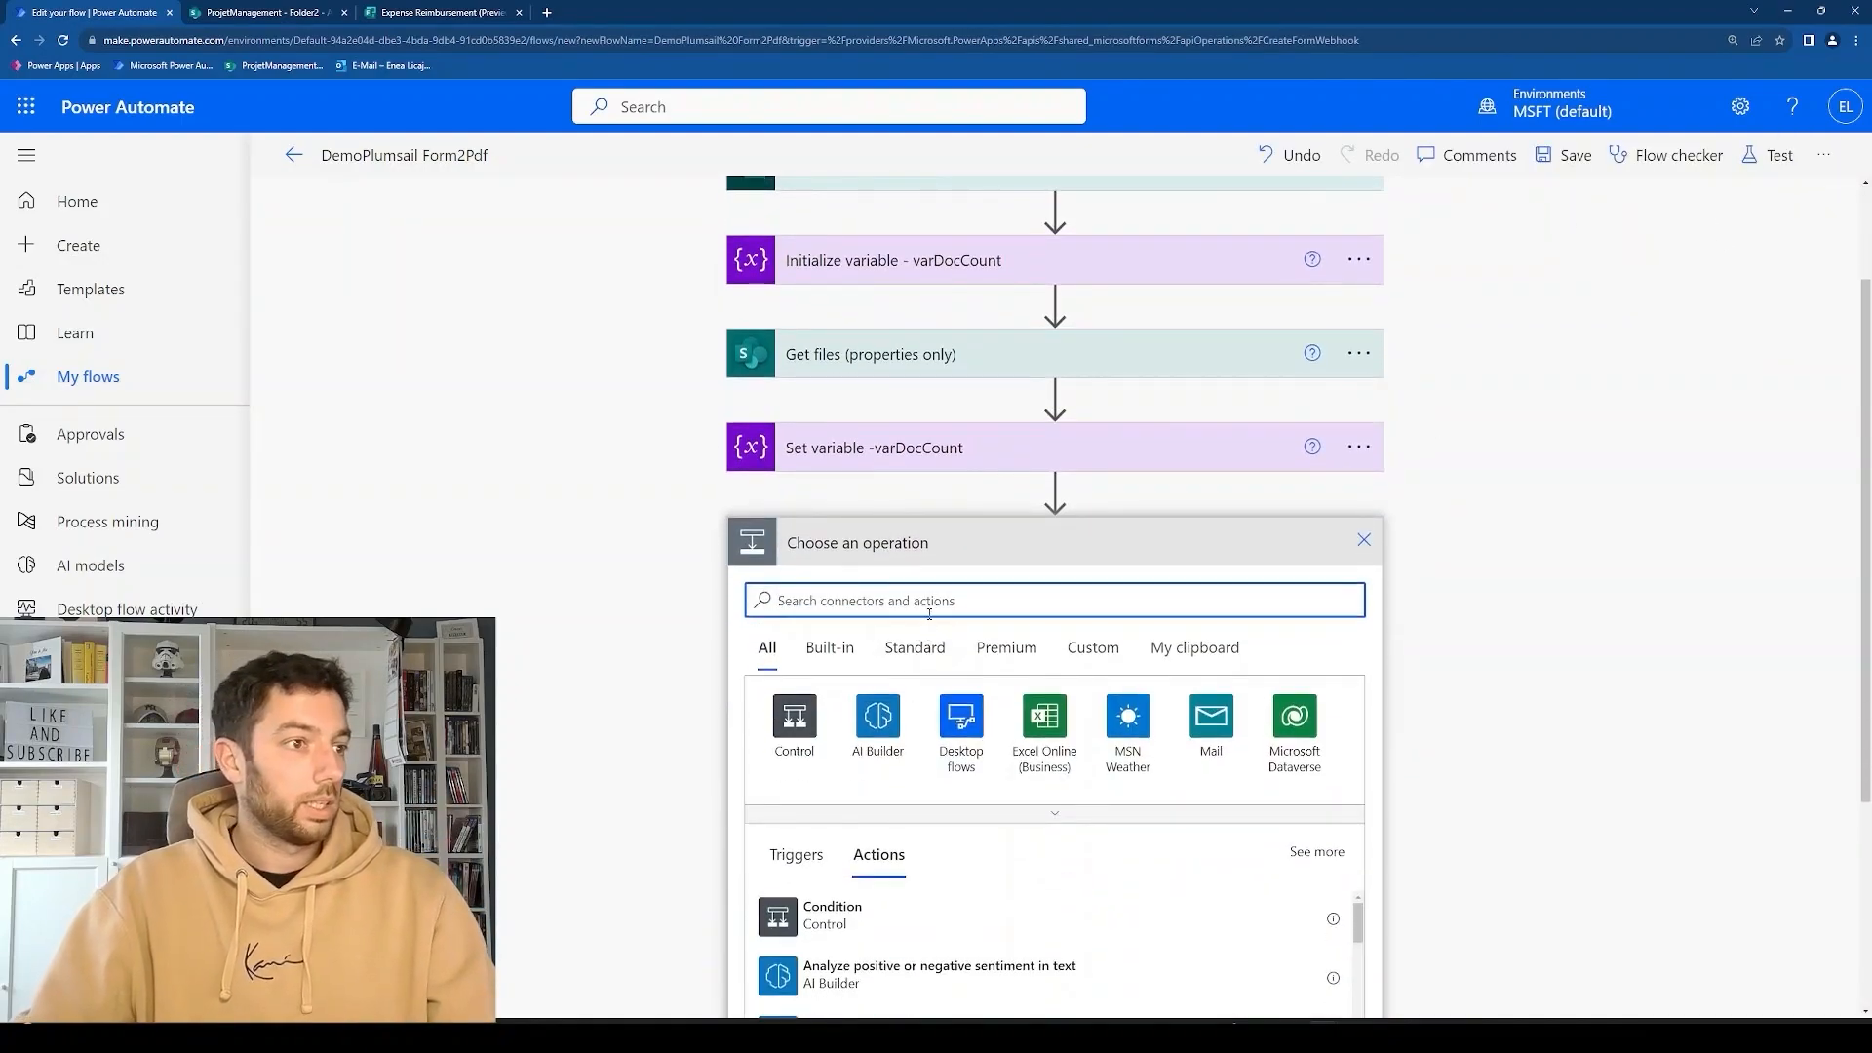
type("pas")
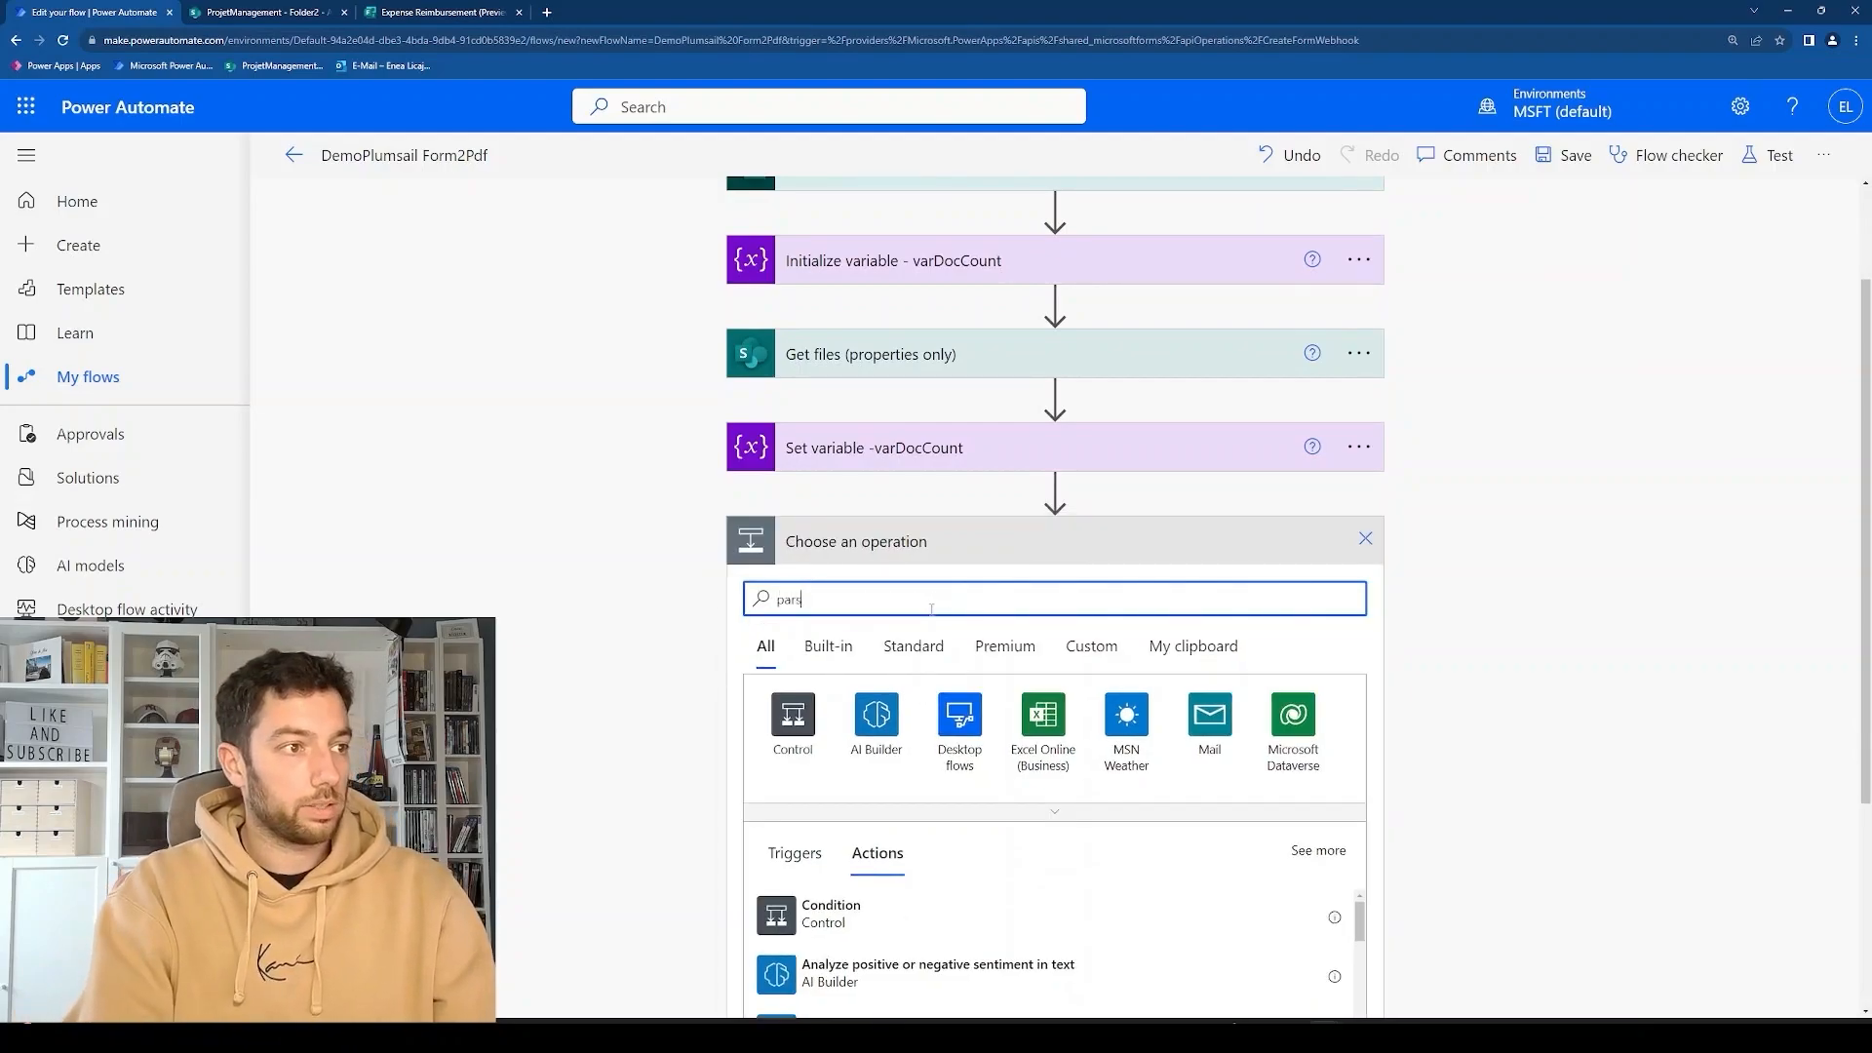
left_click(870, 642)
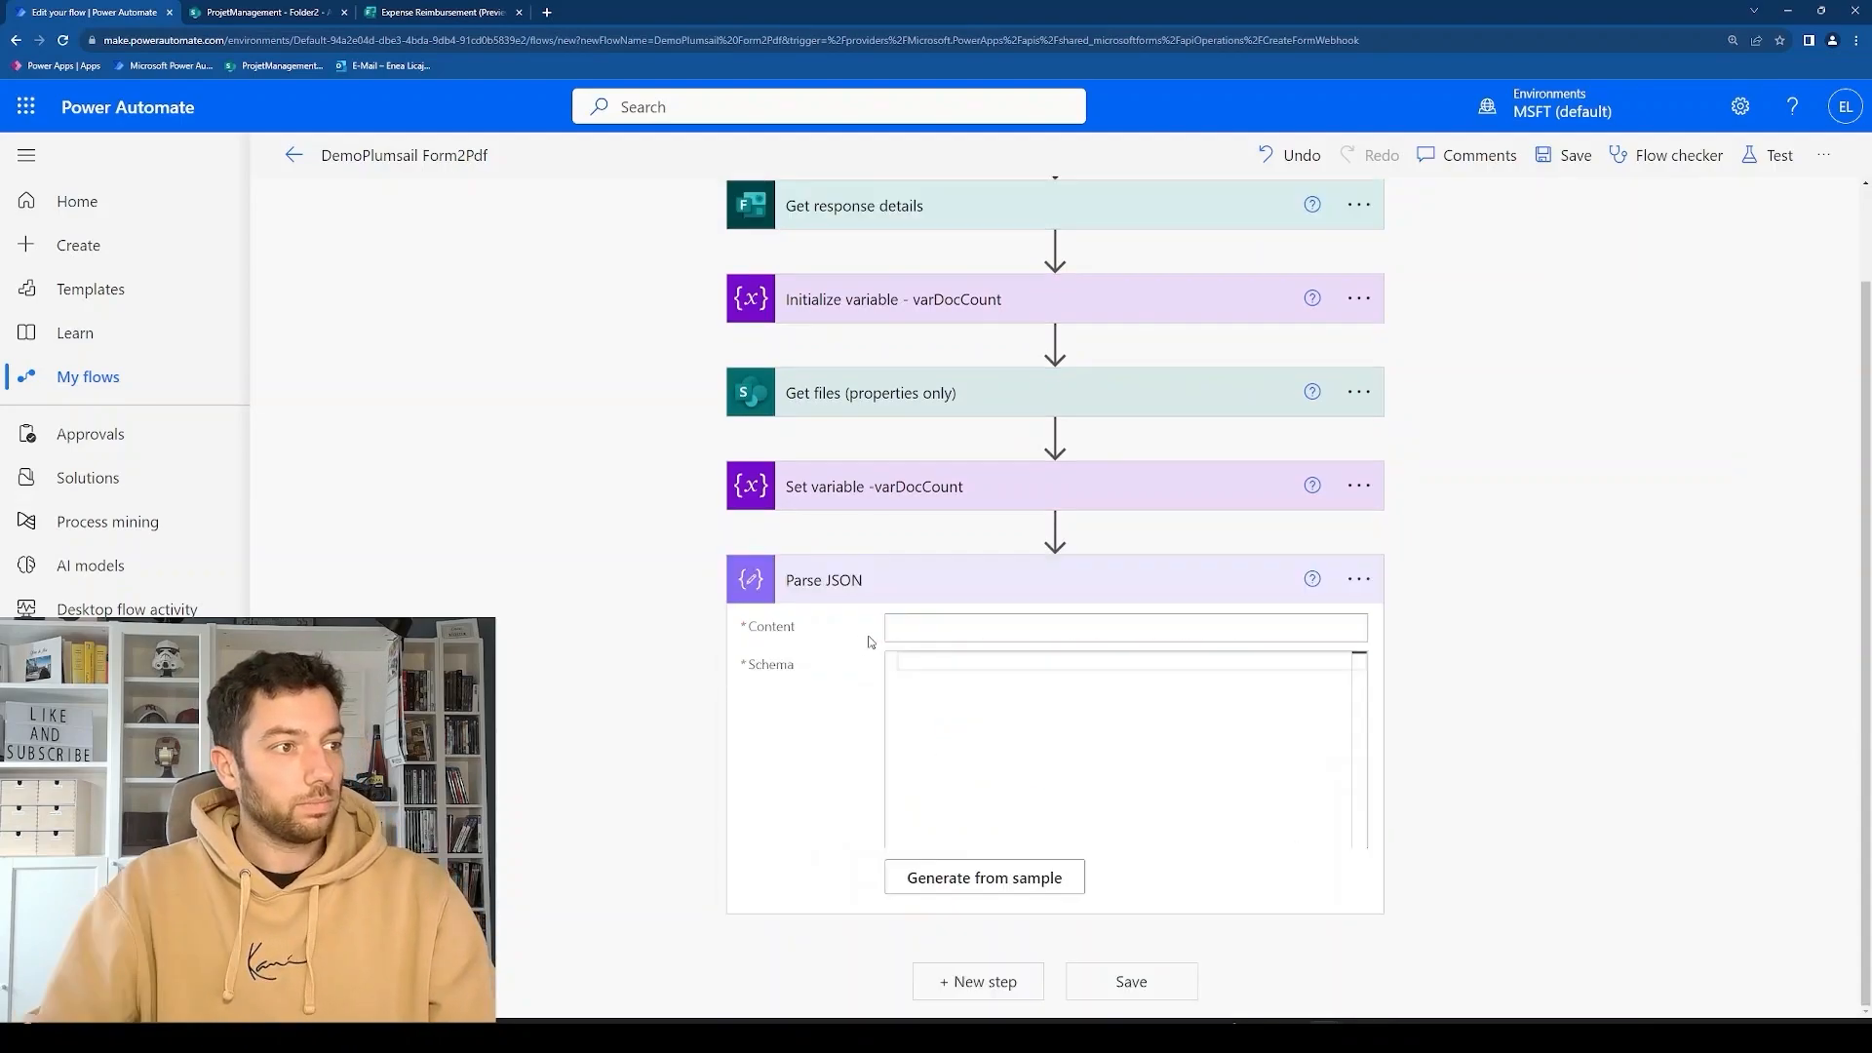
Set the Content of Parse JSON to the Receipt answer from Get response details.
left_click(936, 629)
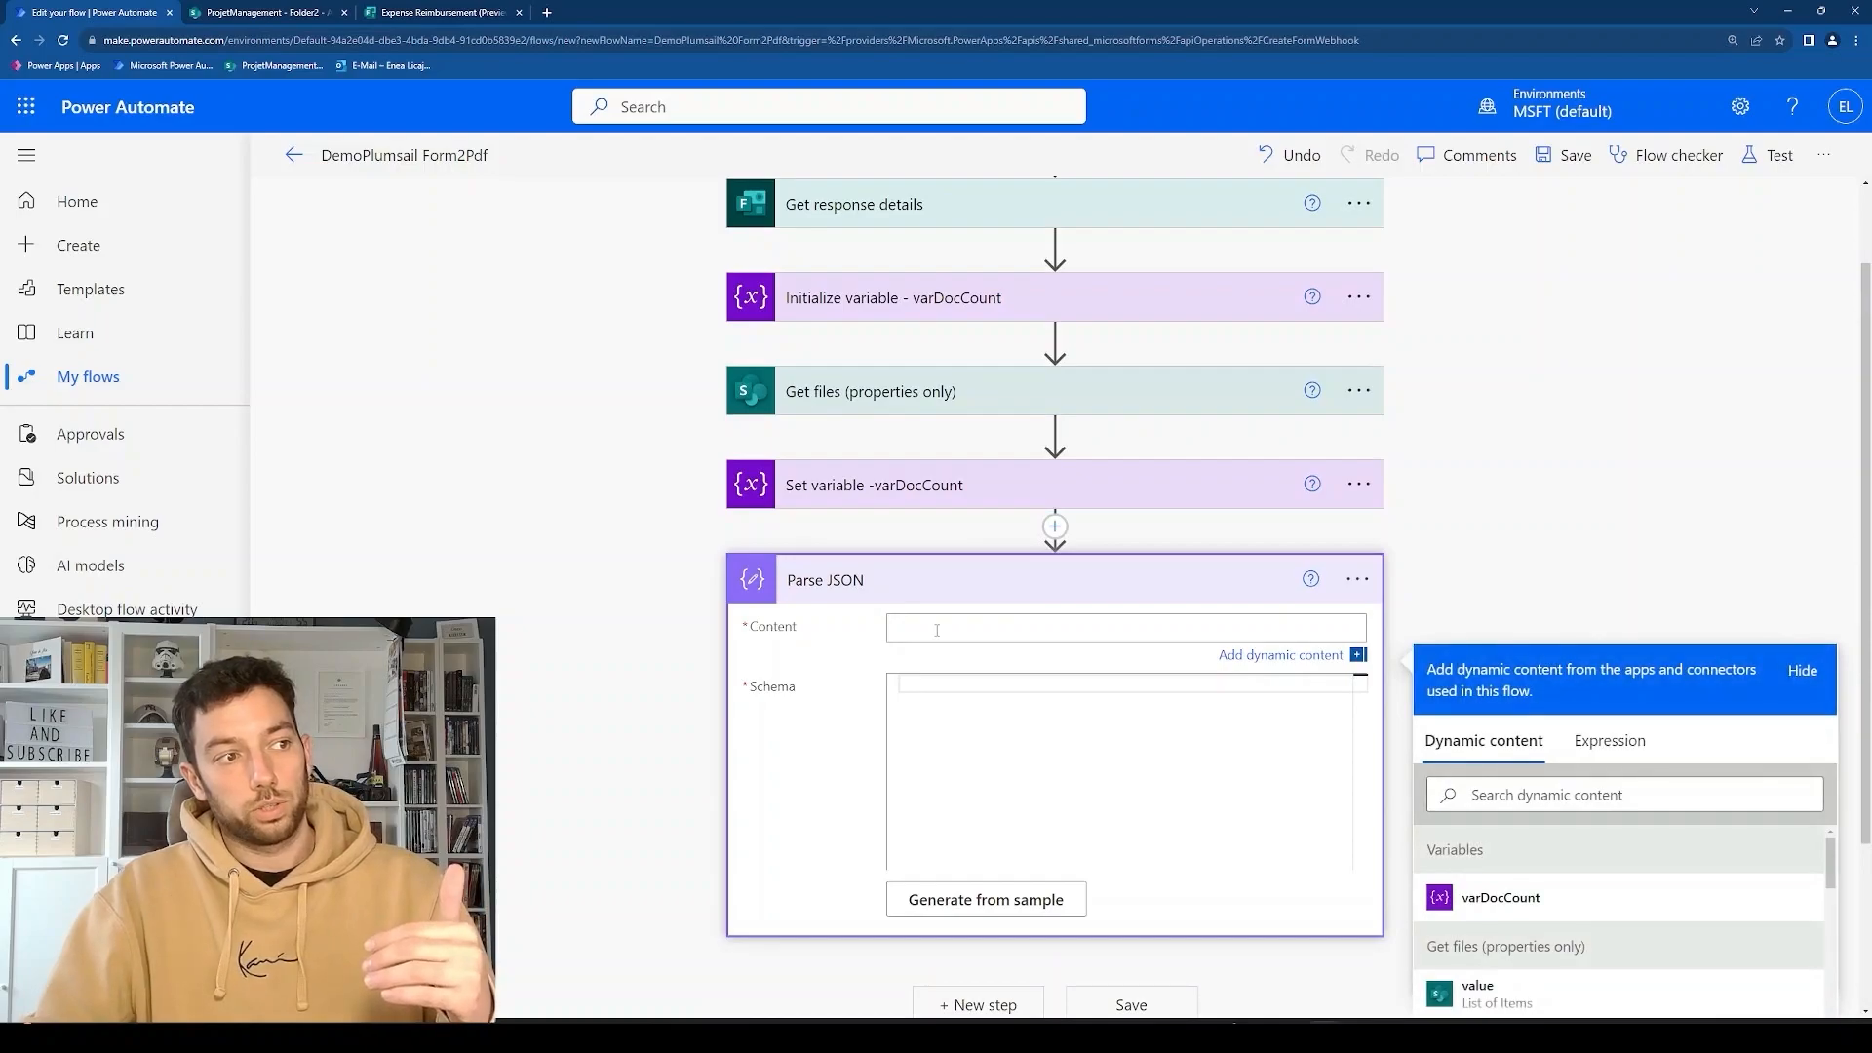
scroll(1592, 740, "down", 2)
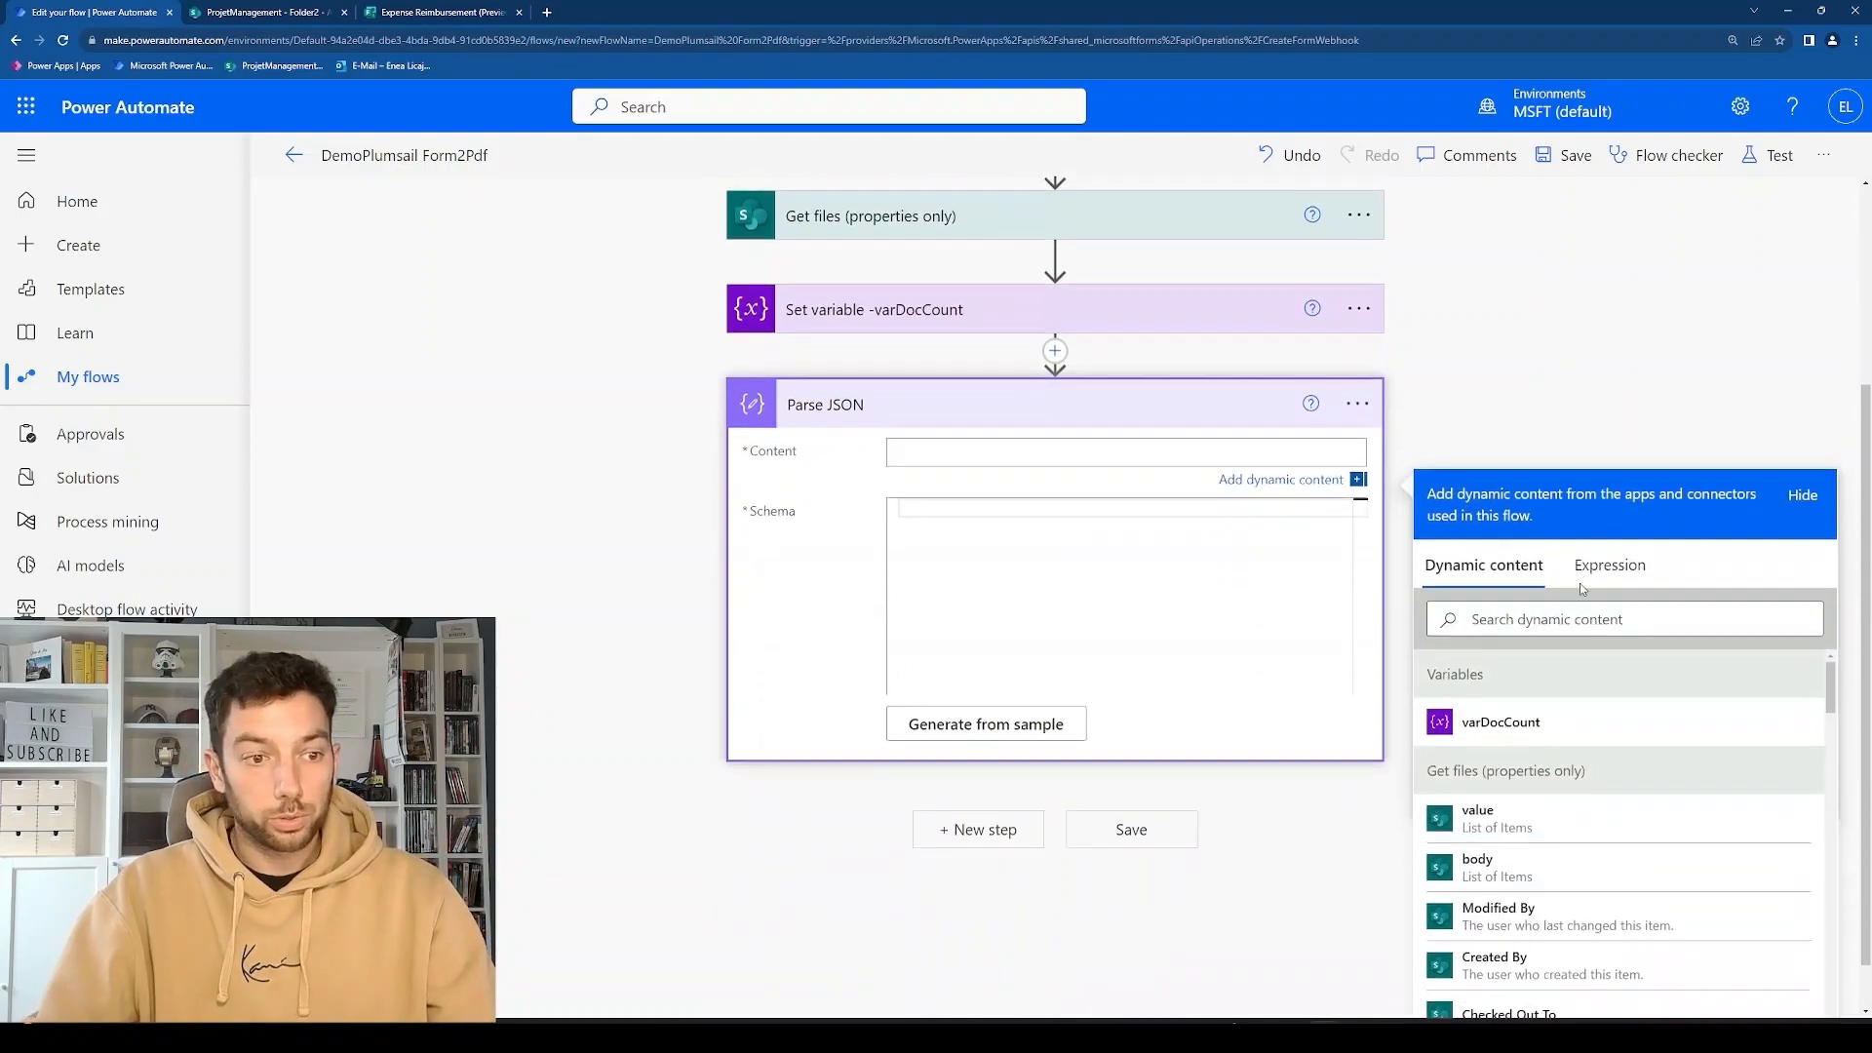
scroll(1556, 779, "down", 4)
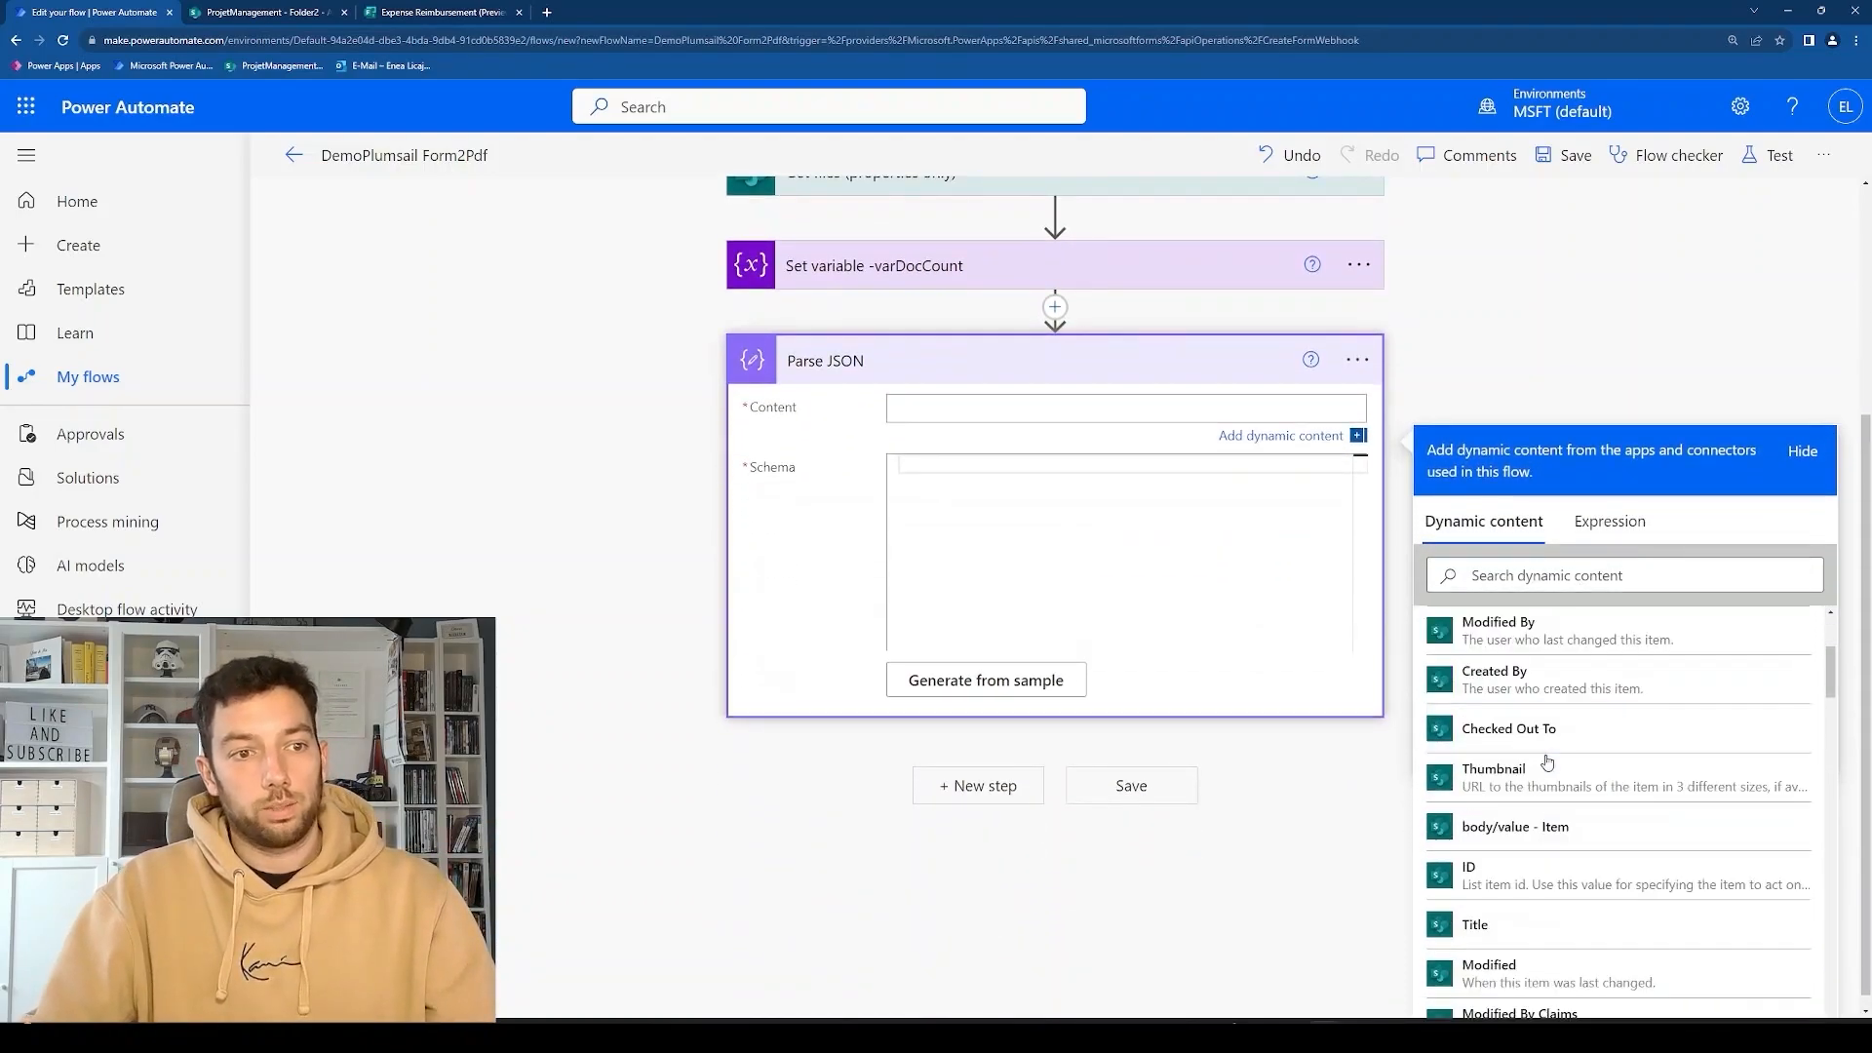
scroll(1550, 768, "down", 8)
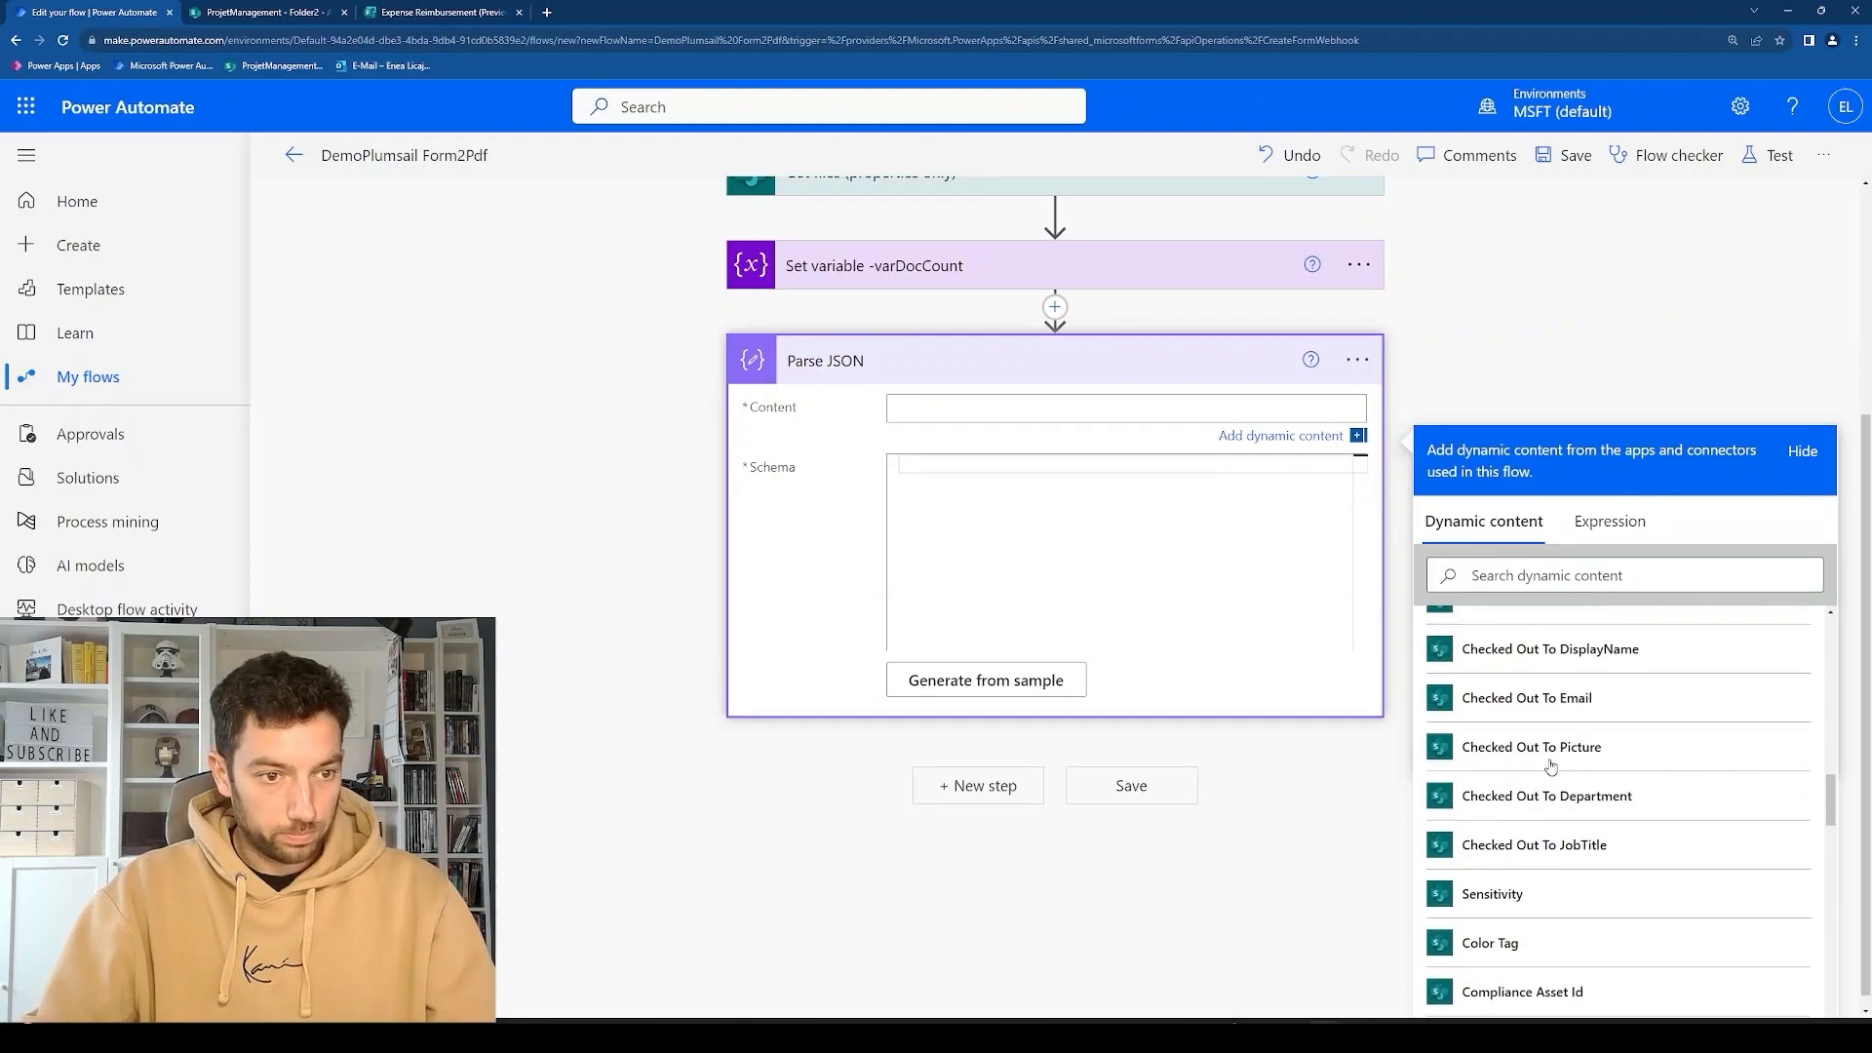
scroll(1550, 768, "down", 10)
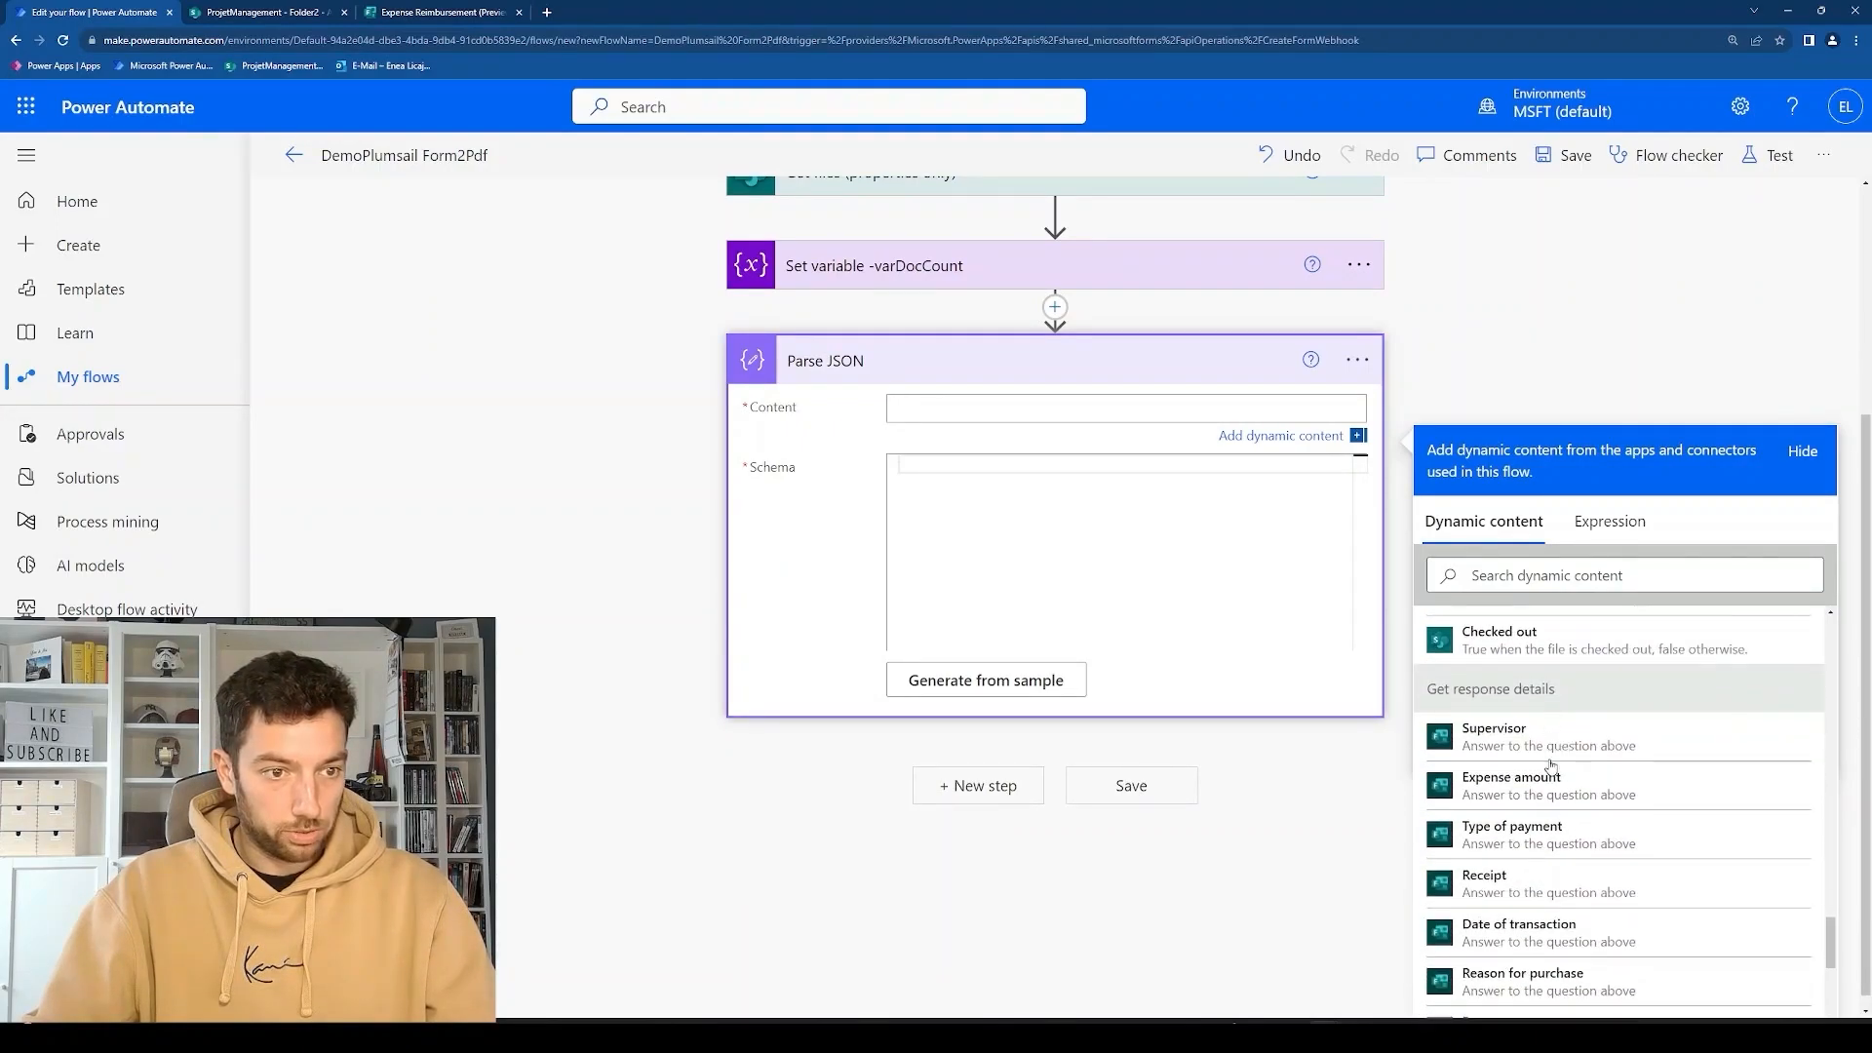
scroll(1543, 711, "down", 3)
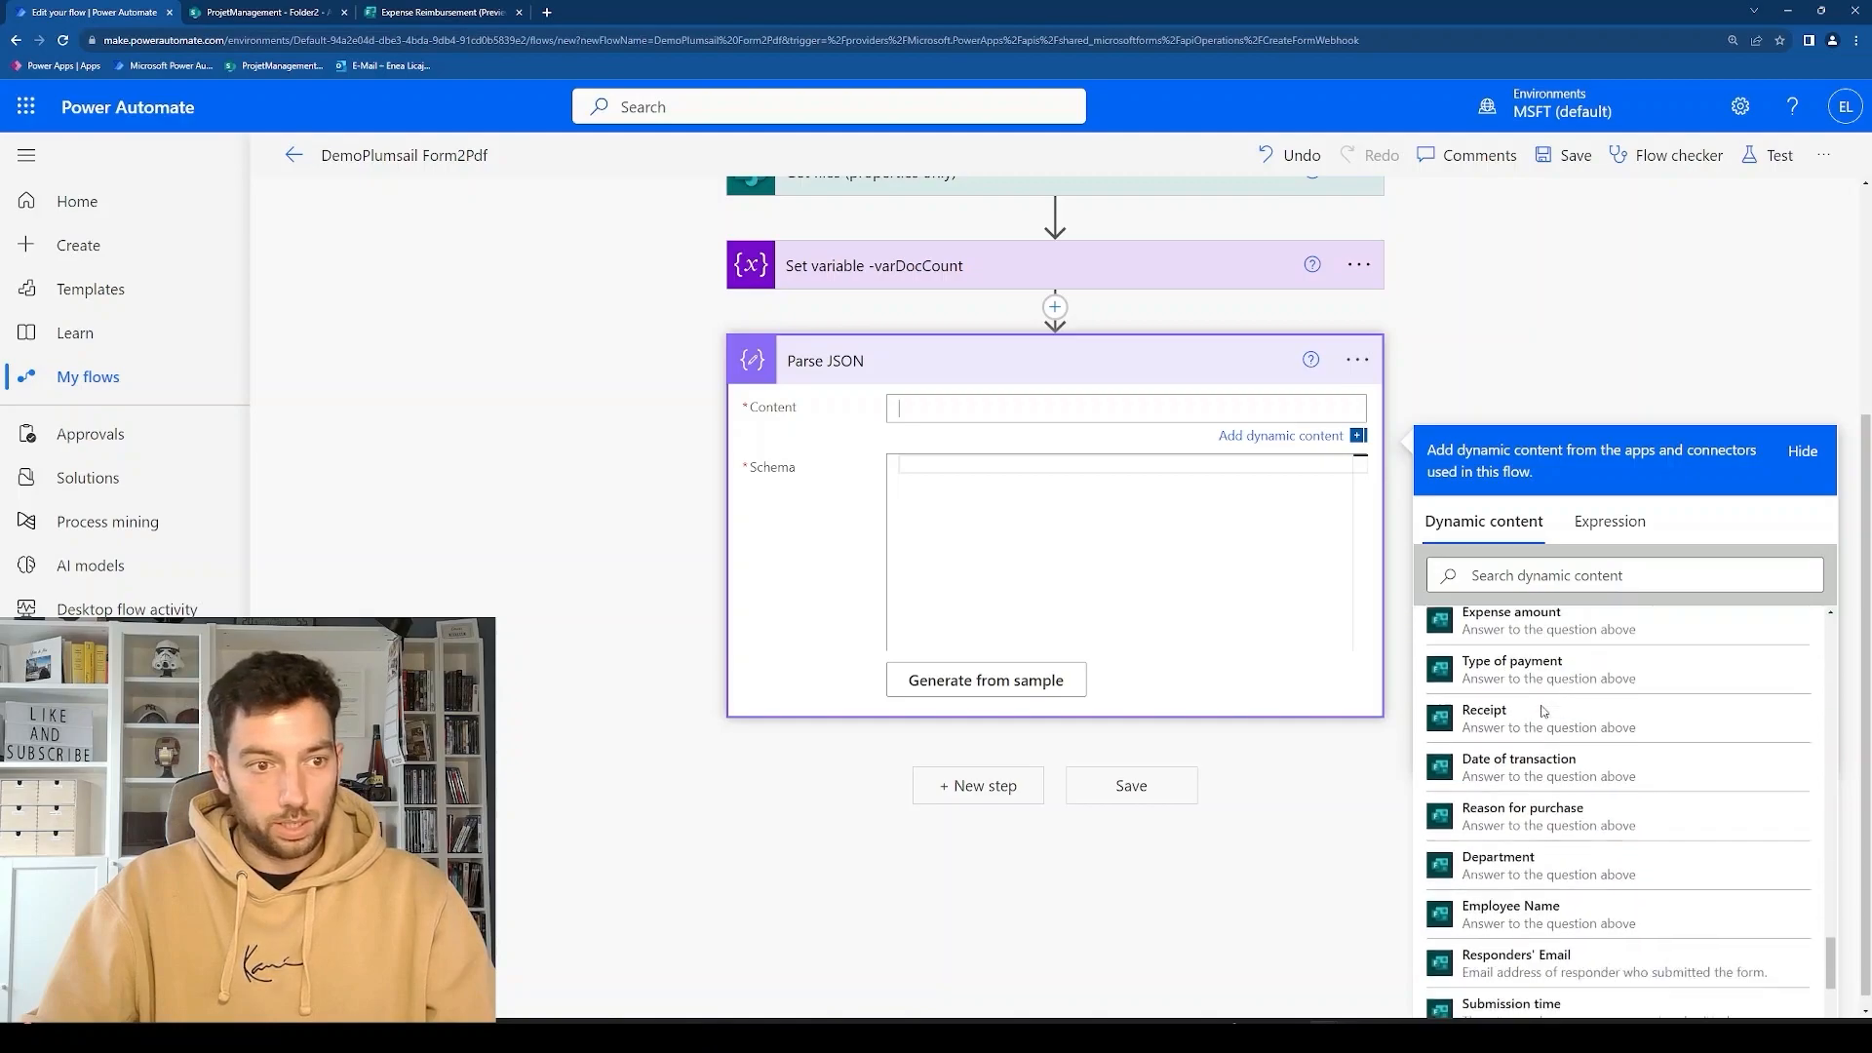
left_click(1525, 671)
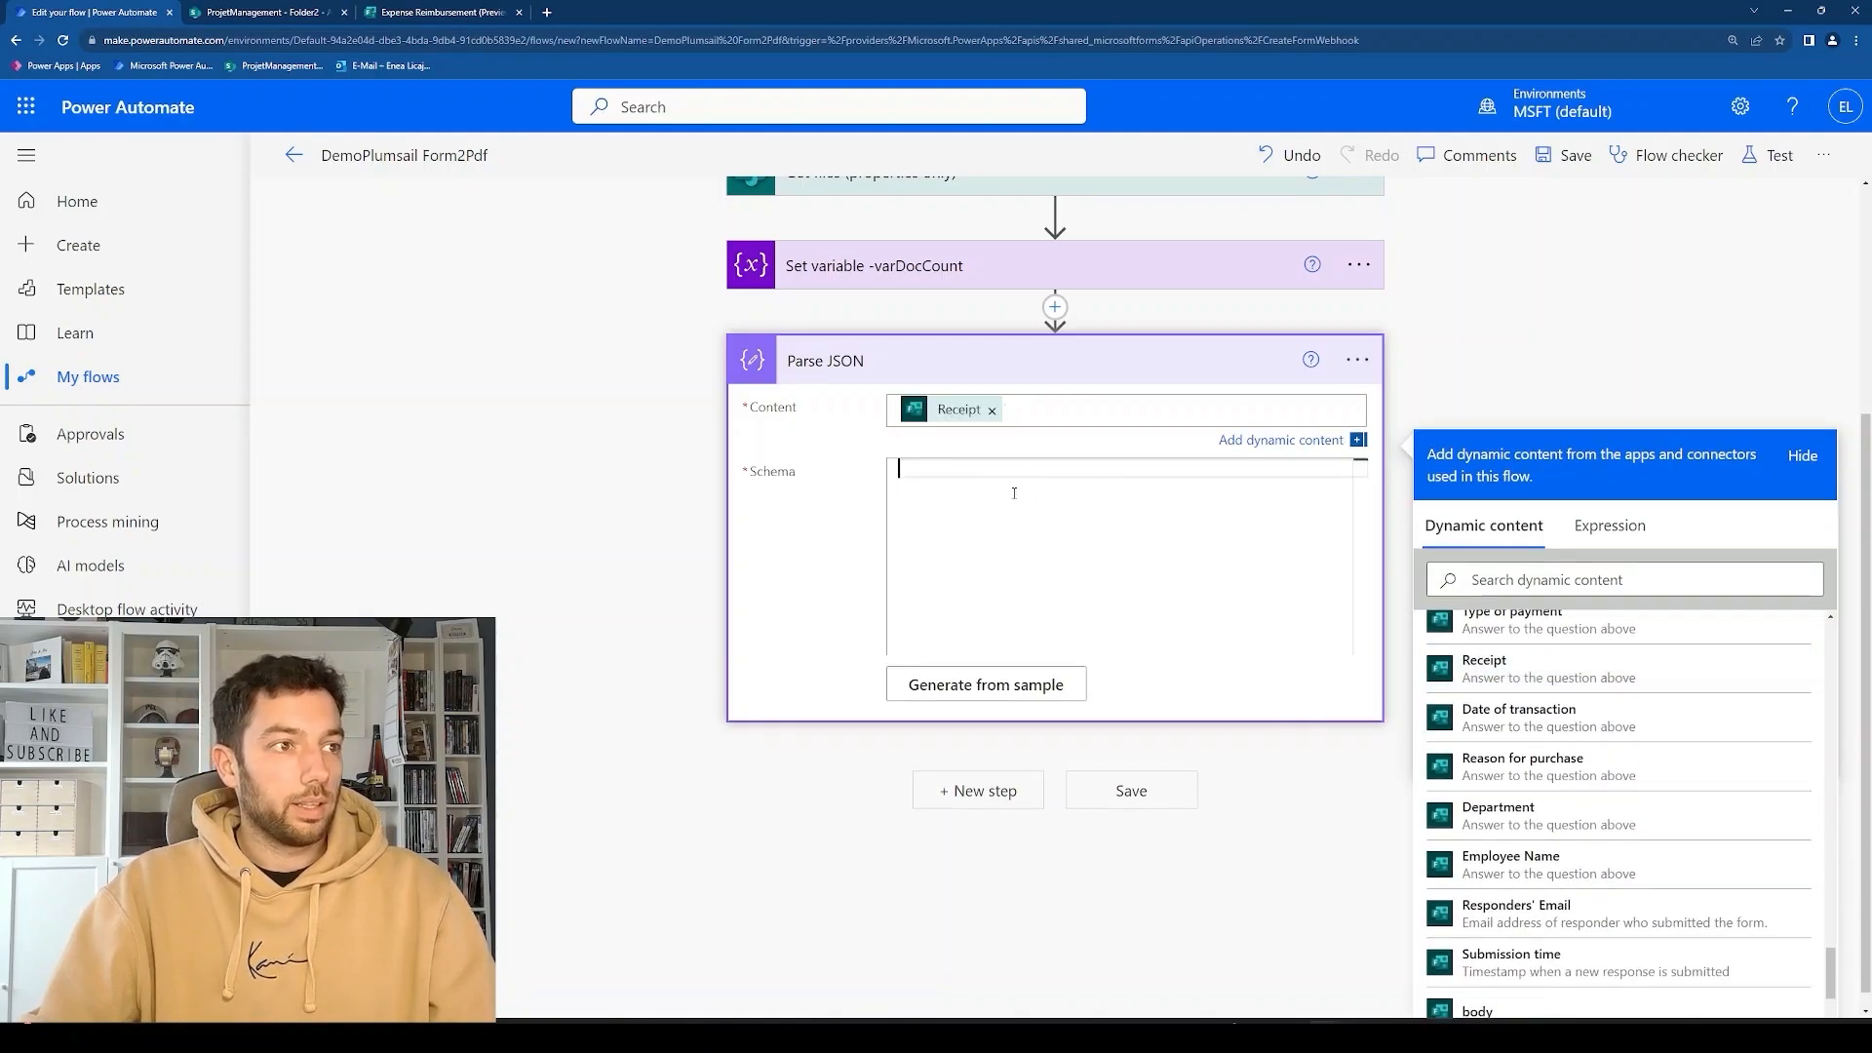
Generate the Parse JSON schema using the copied Receipt value as the sample payload, check its required properties and collapse the action.
scroll(947, 576, "up", 2)
left_click(970, 768)
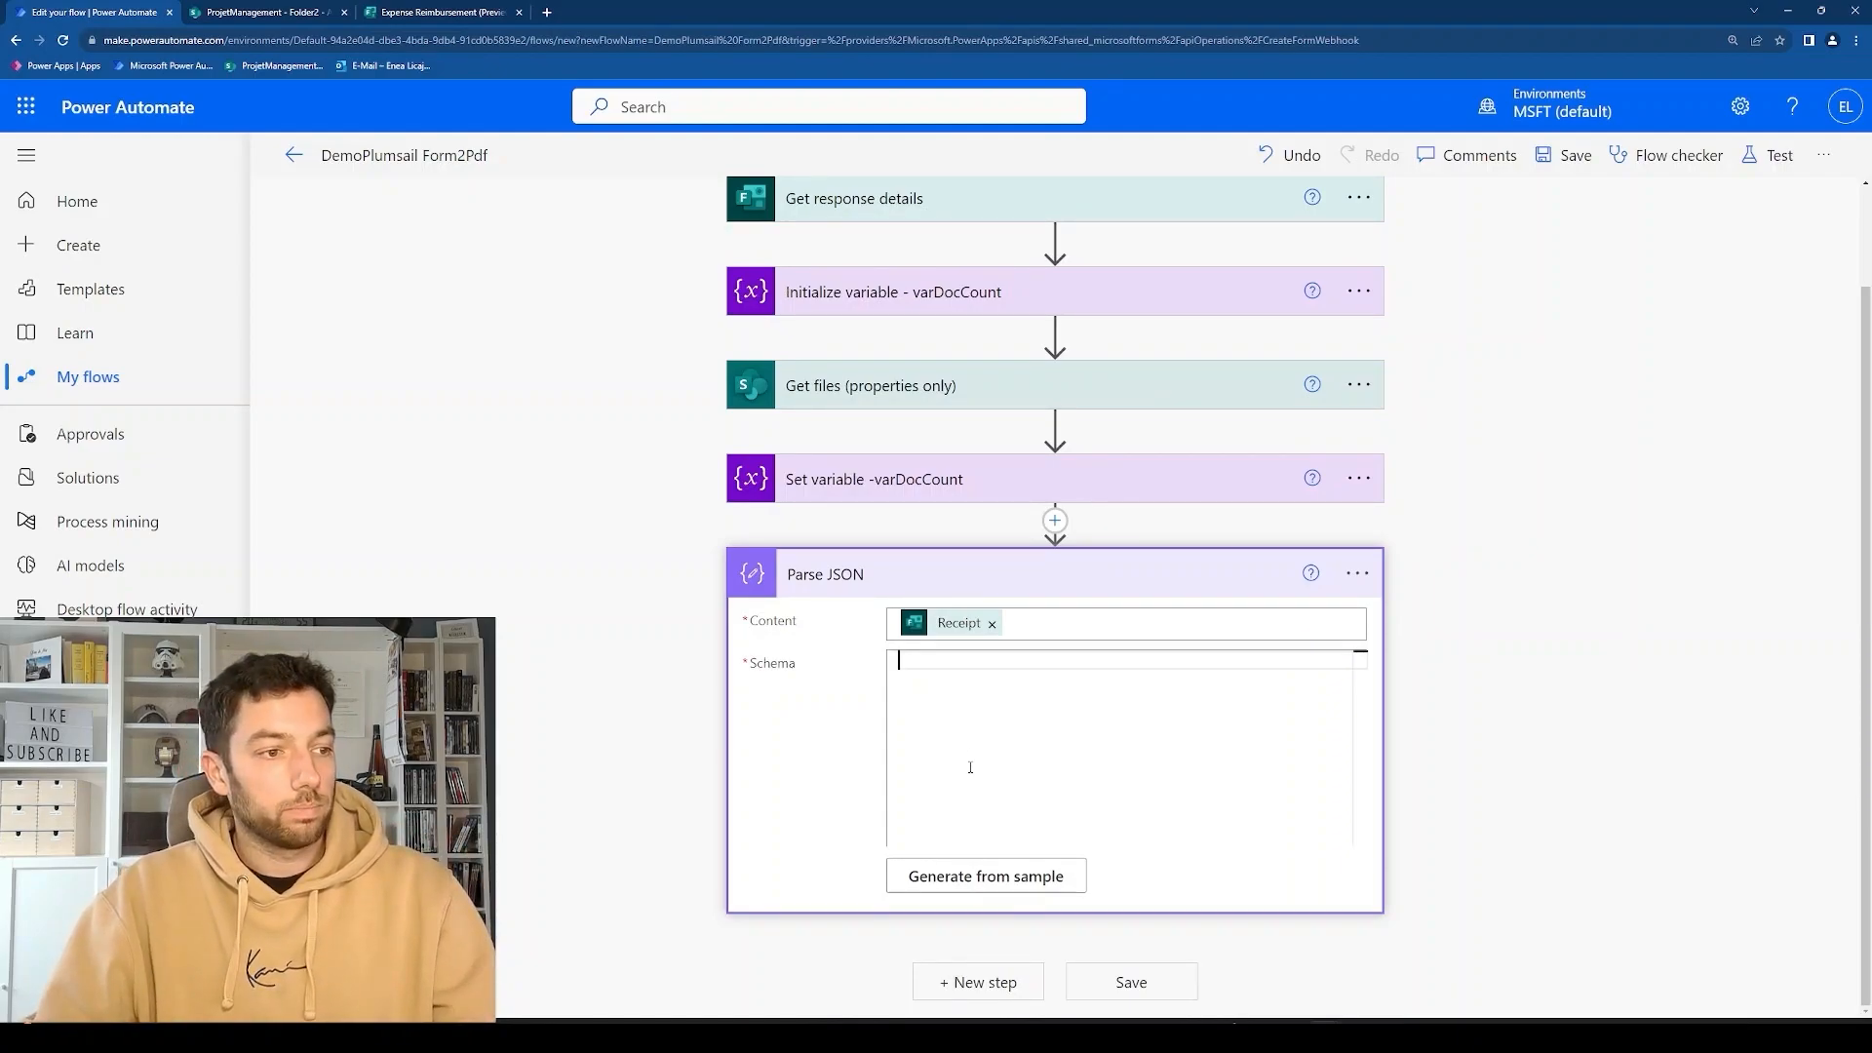
left_click(1017, 874)
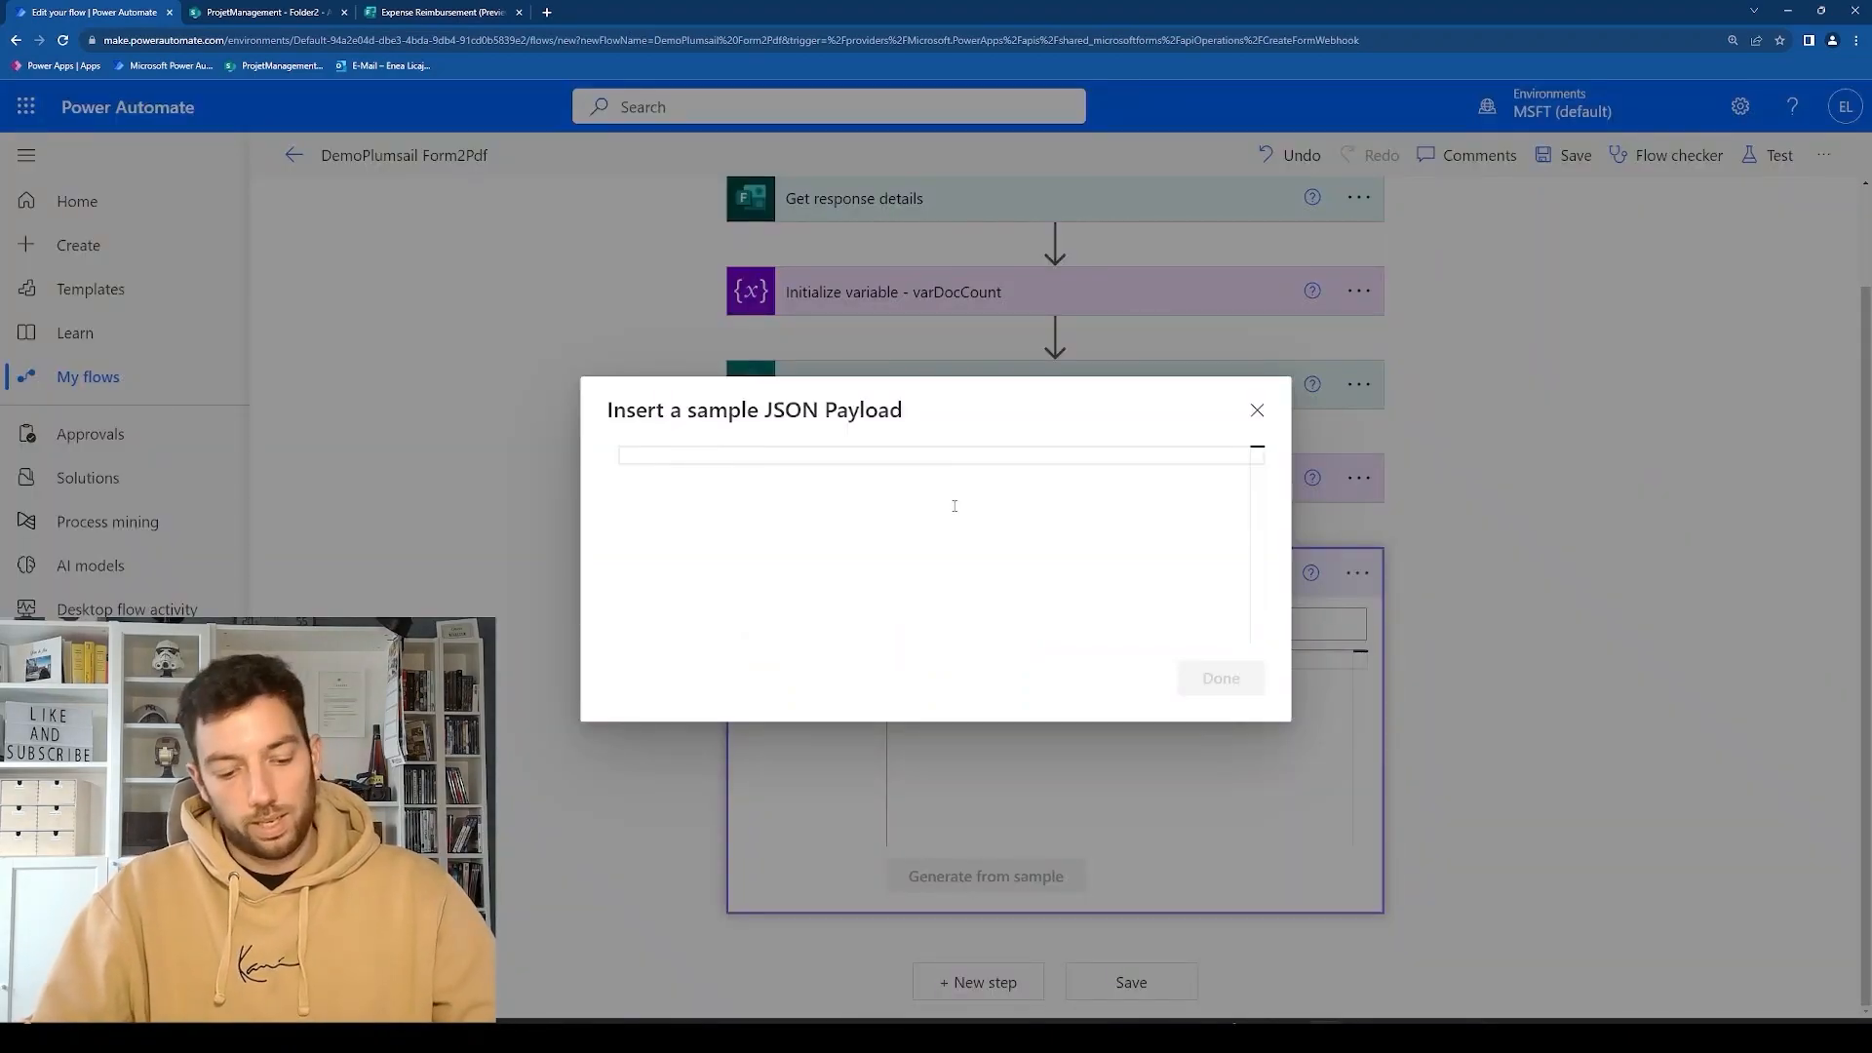
key("ctrl+v")
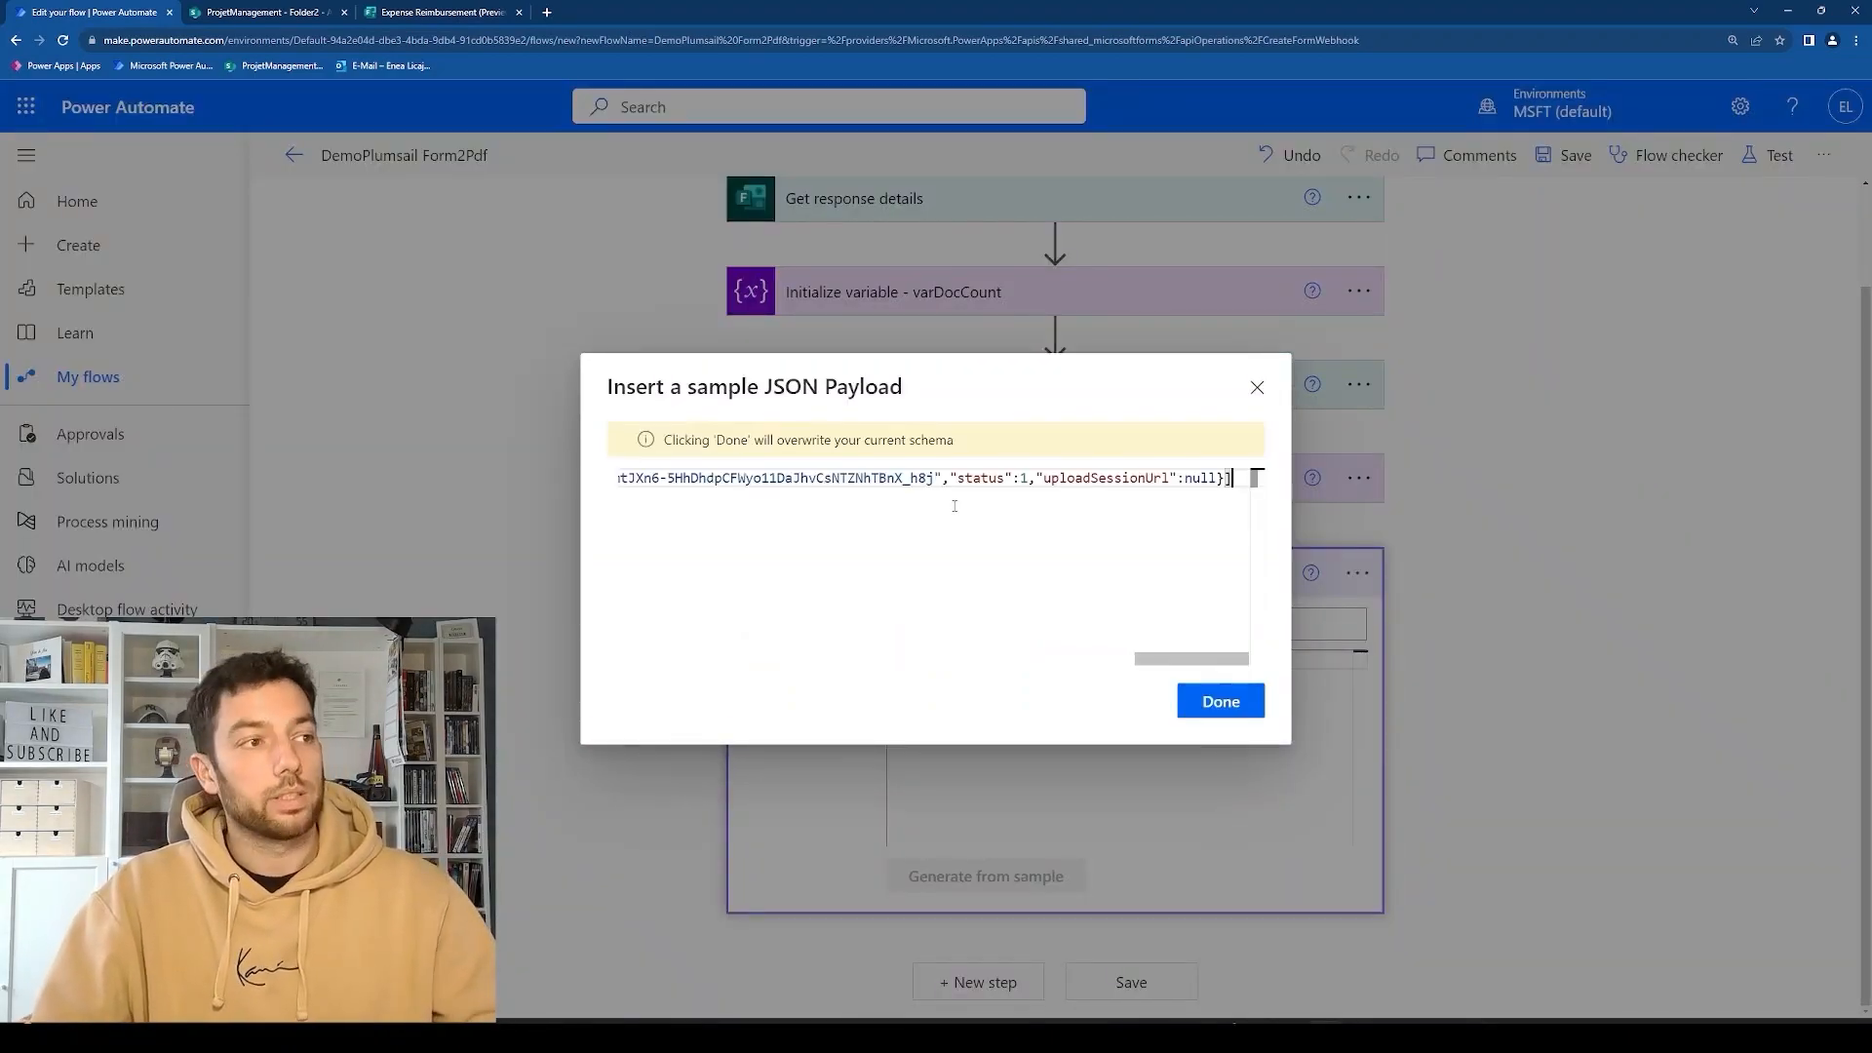
left_click(1221, 701)
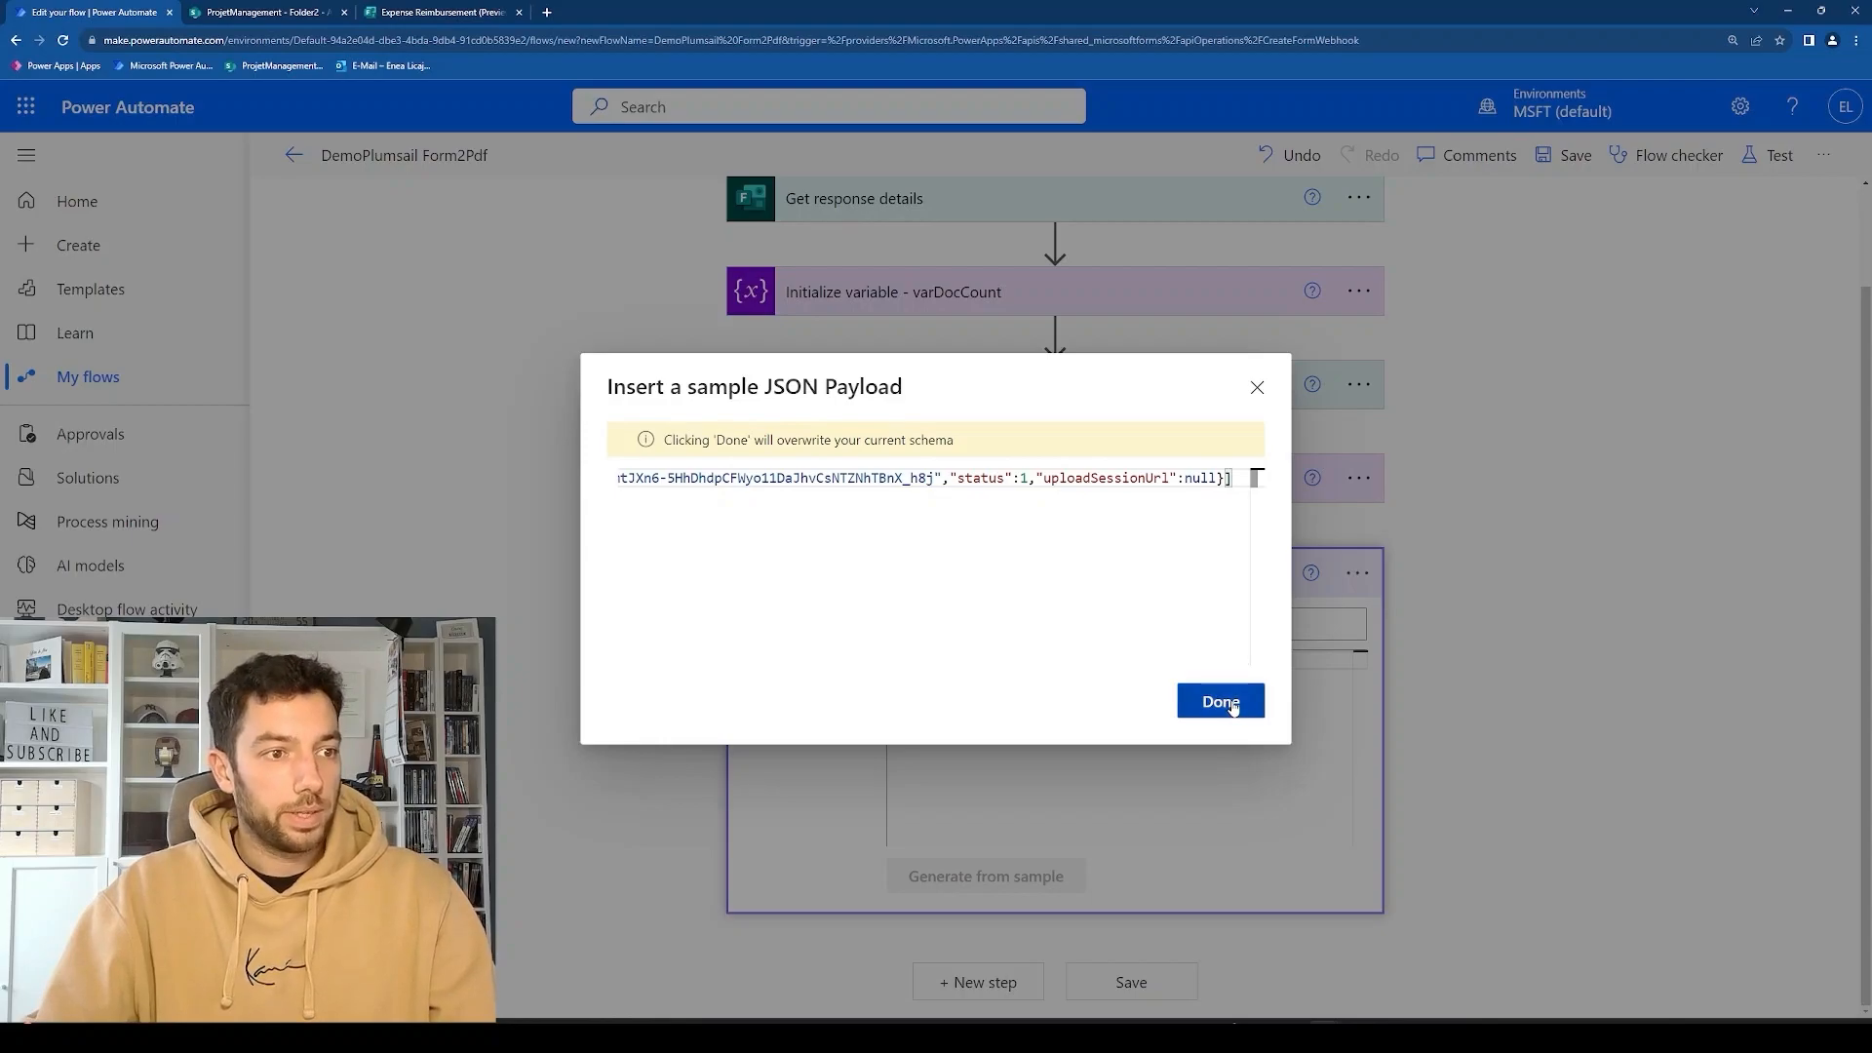
scroll(1231, 701, "down", 5)
scroll(1232, 701, "down", 3)
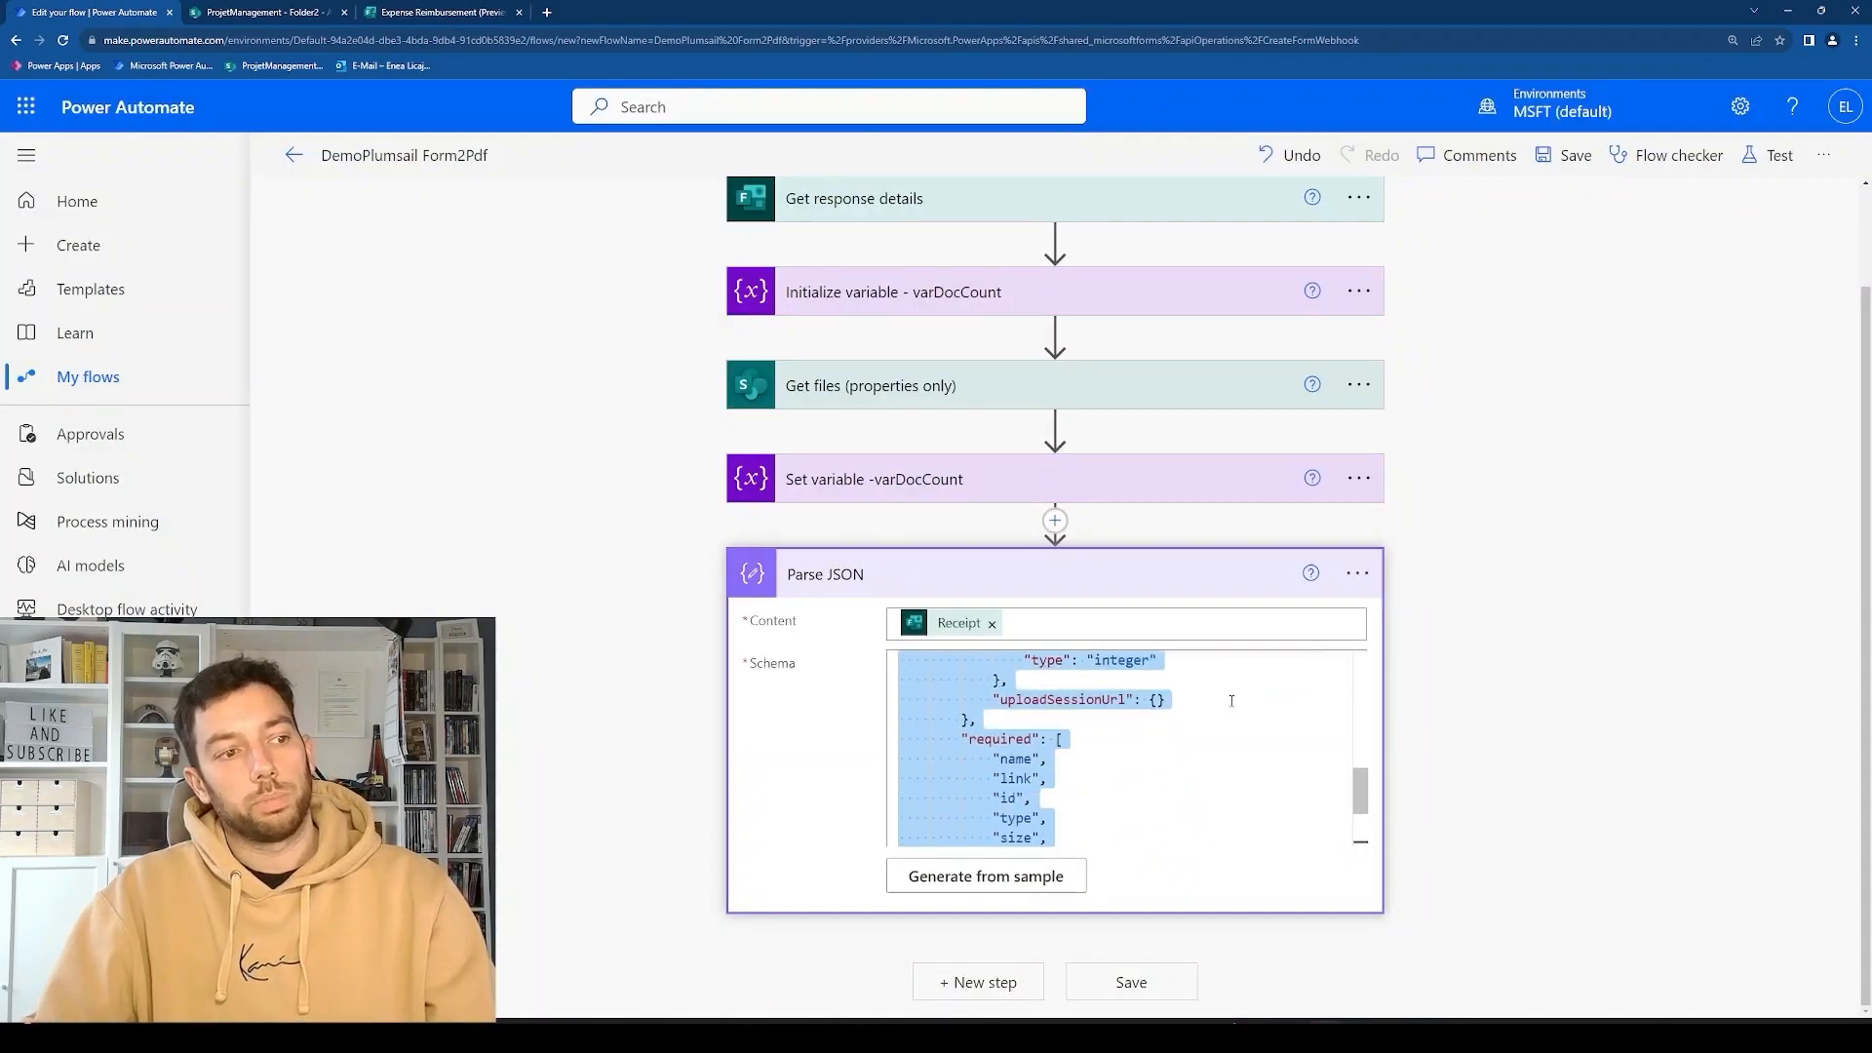
left_click(1206, 707)
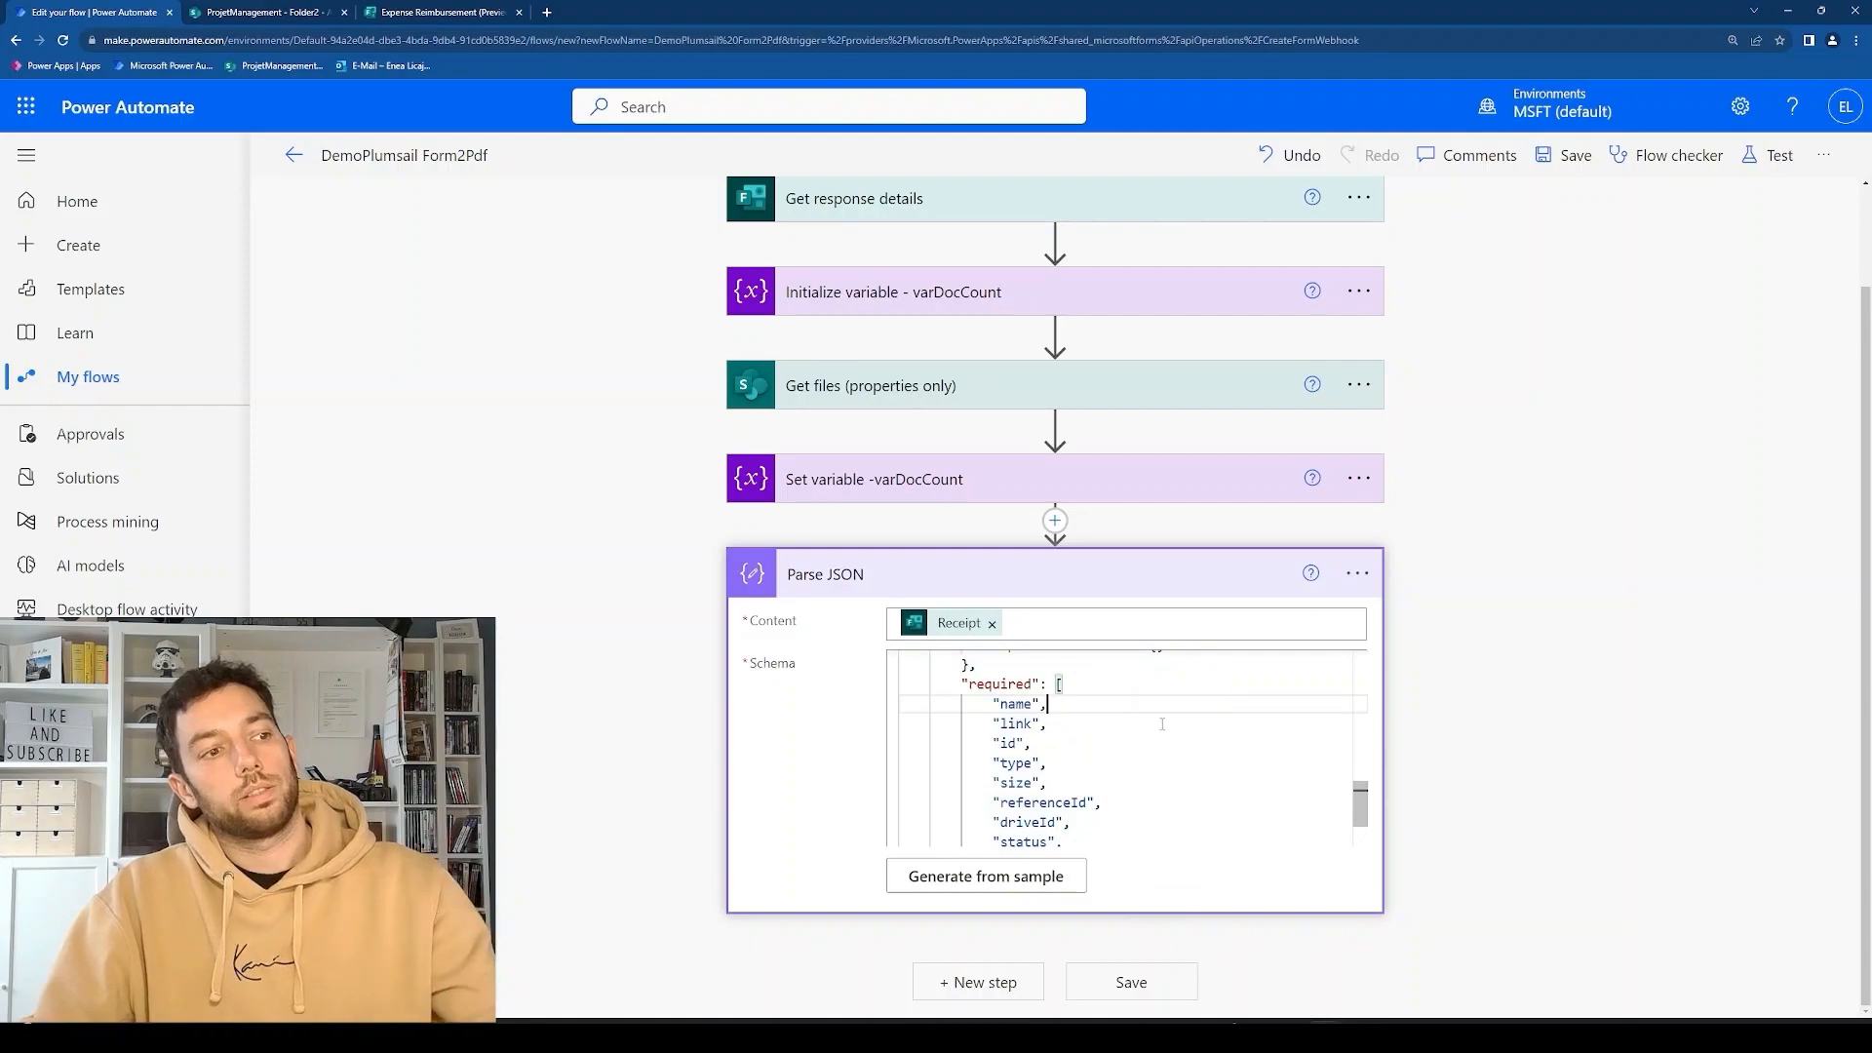
left_click_drag(988, 743, 1023, 743)
left_click(1435, 696)
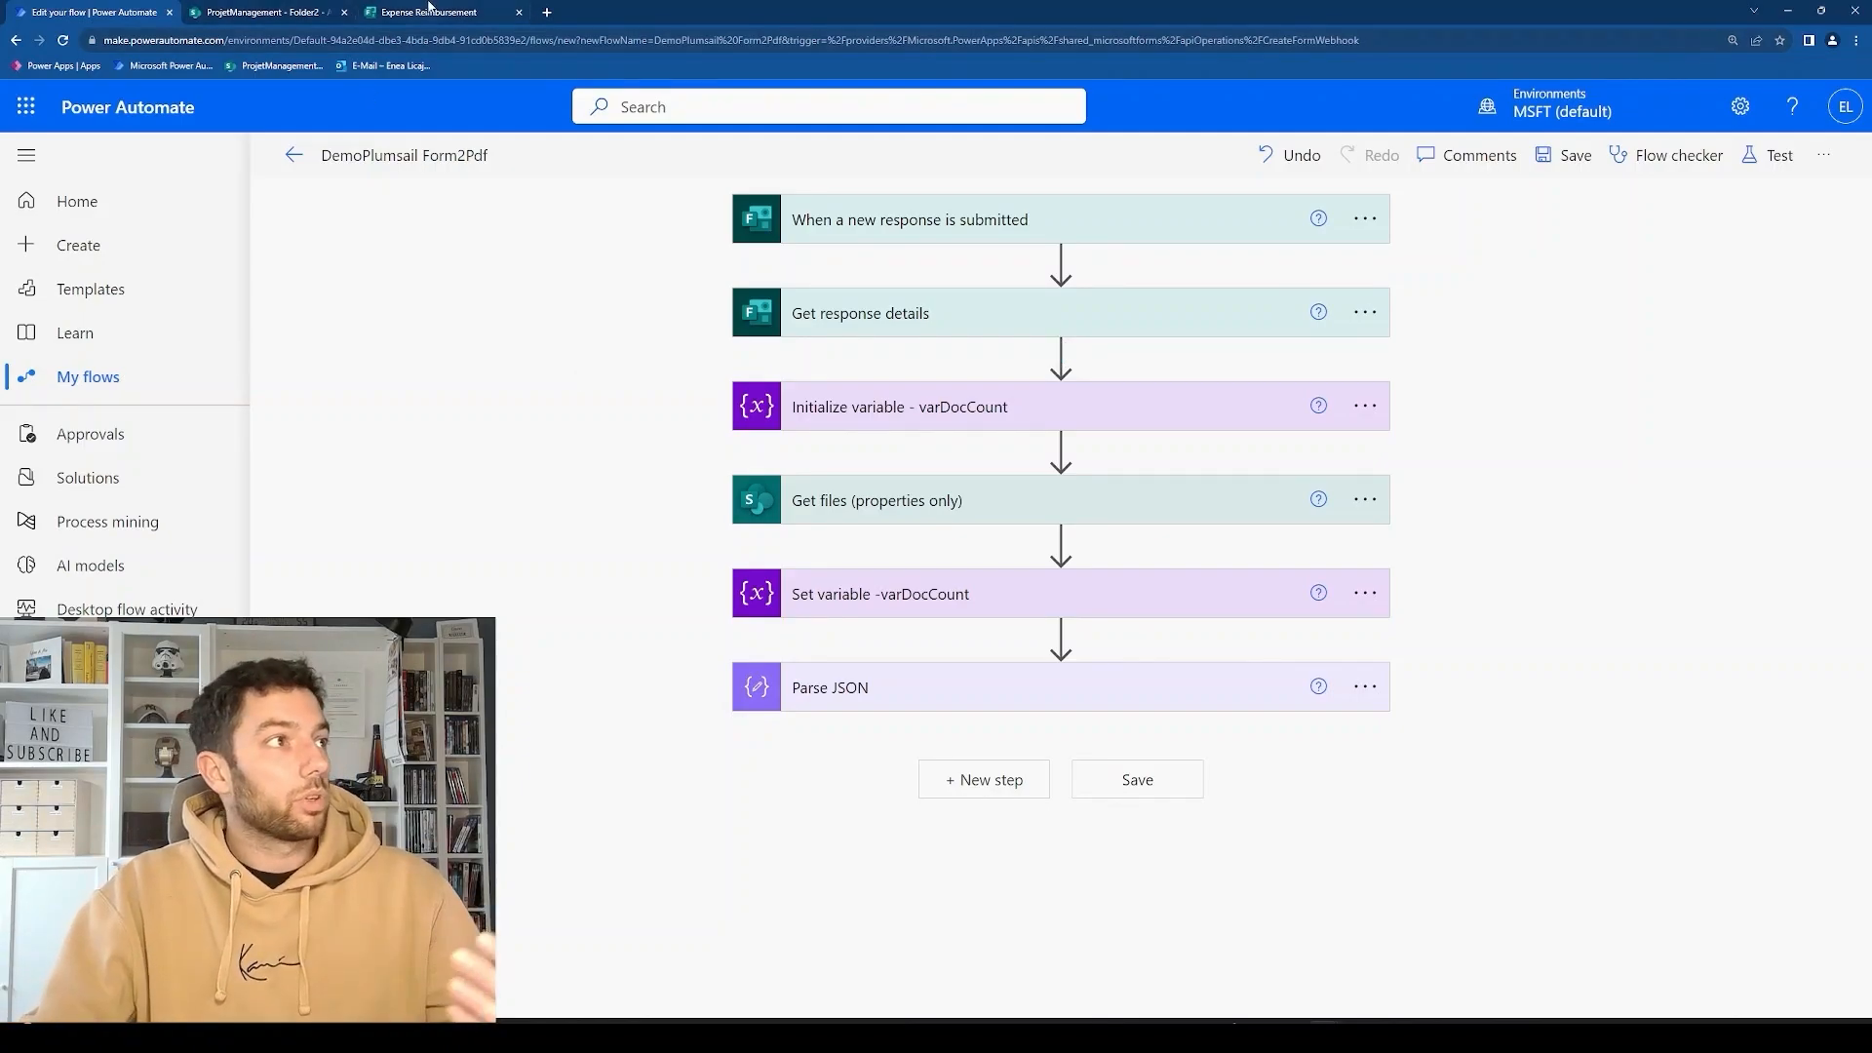
Switch to the Expense Reimbursement form and examine the Receipt question's file number limit, size limit and allowed file types.
left_click(429, 10)
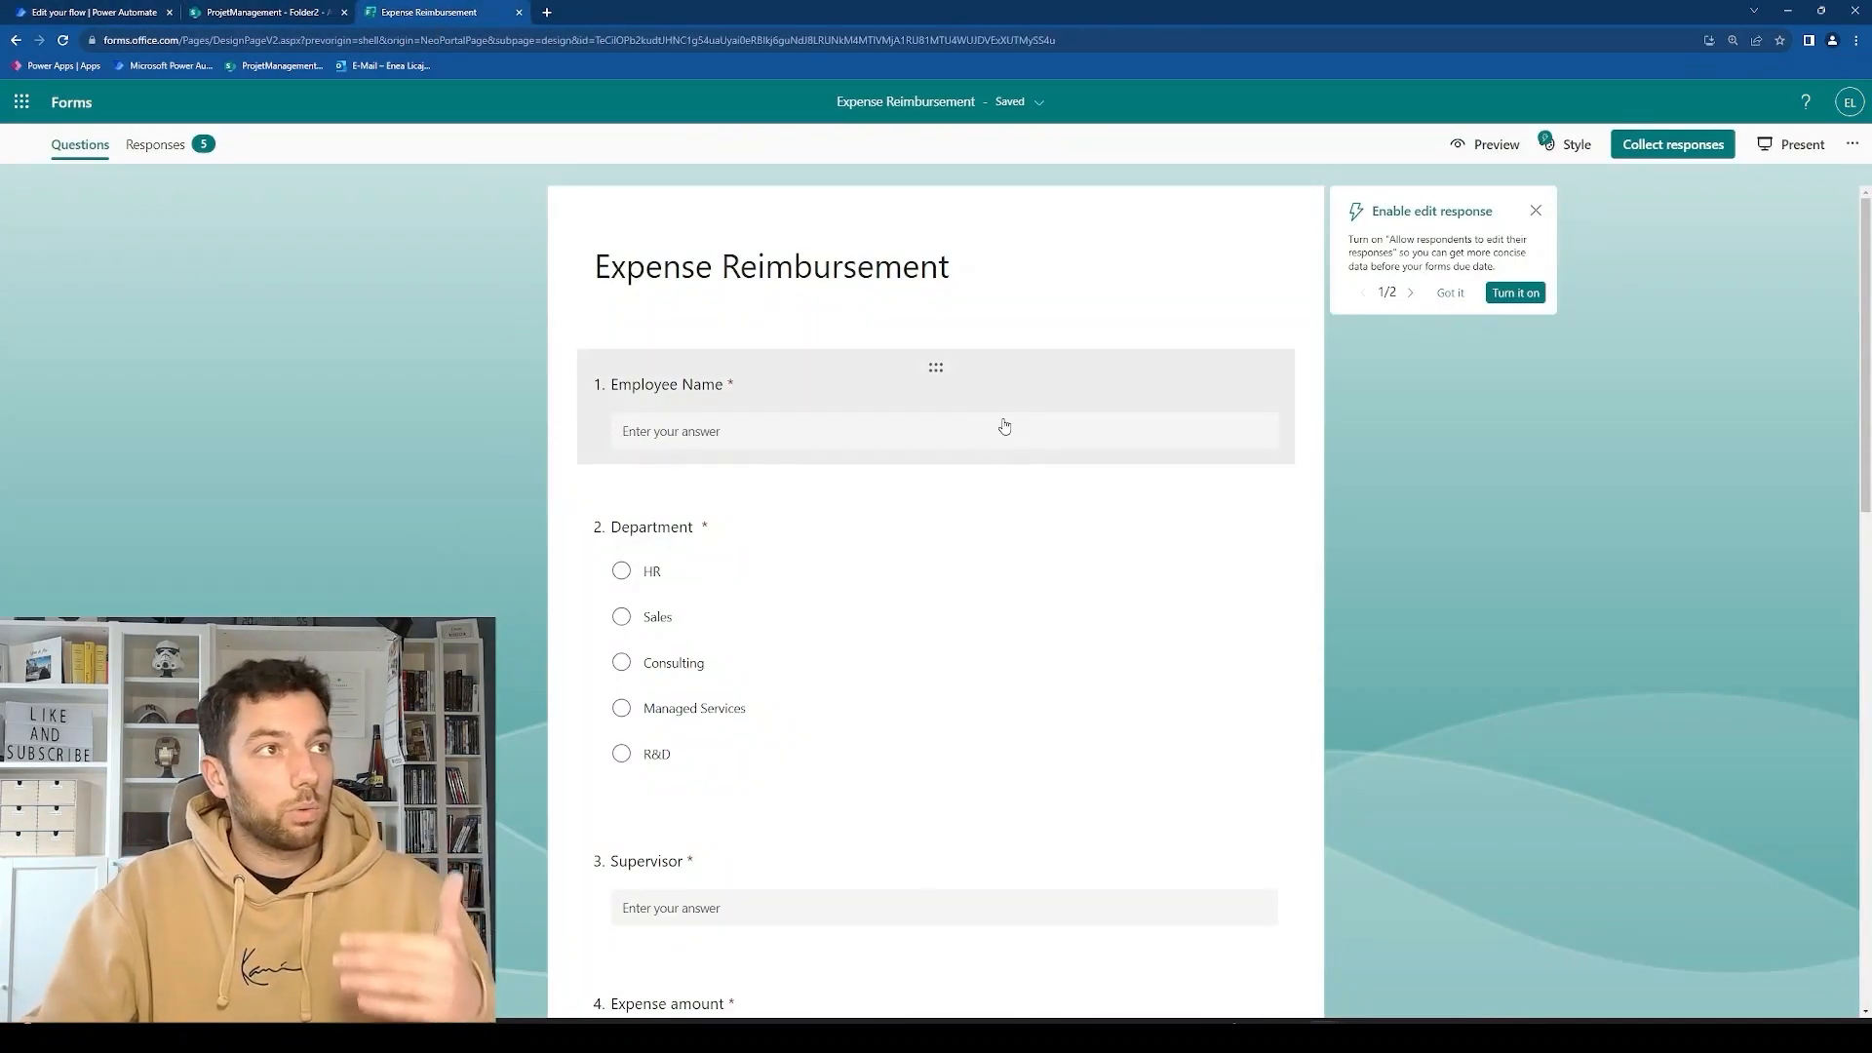
scroll(976, 432, "down", 15)
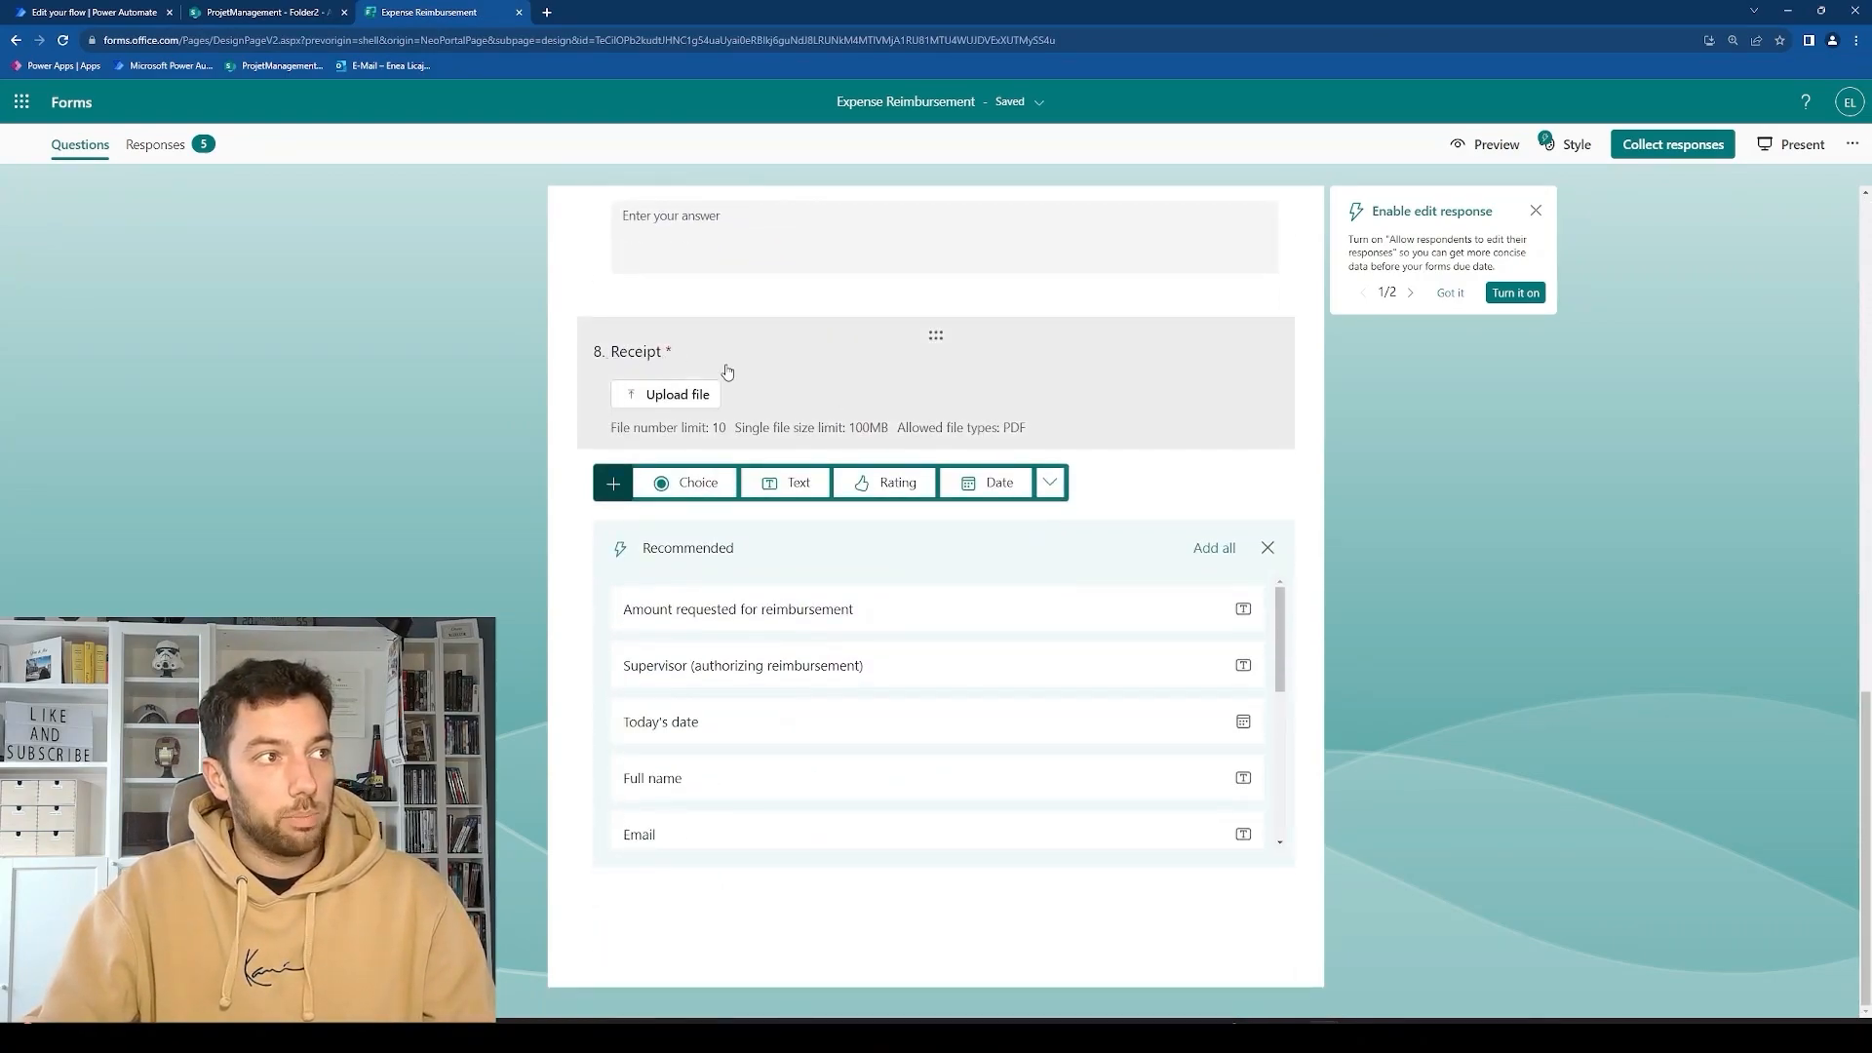
left_click(718, 438)
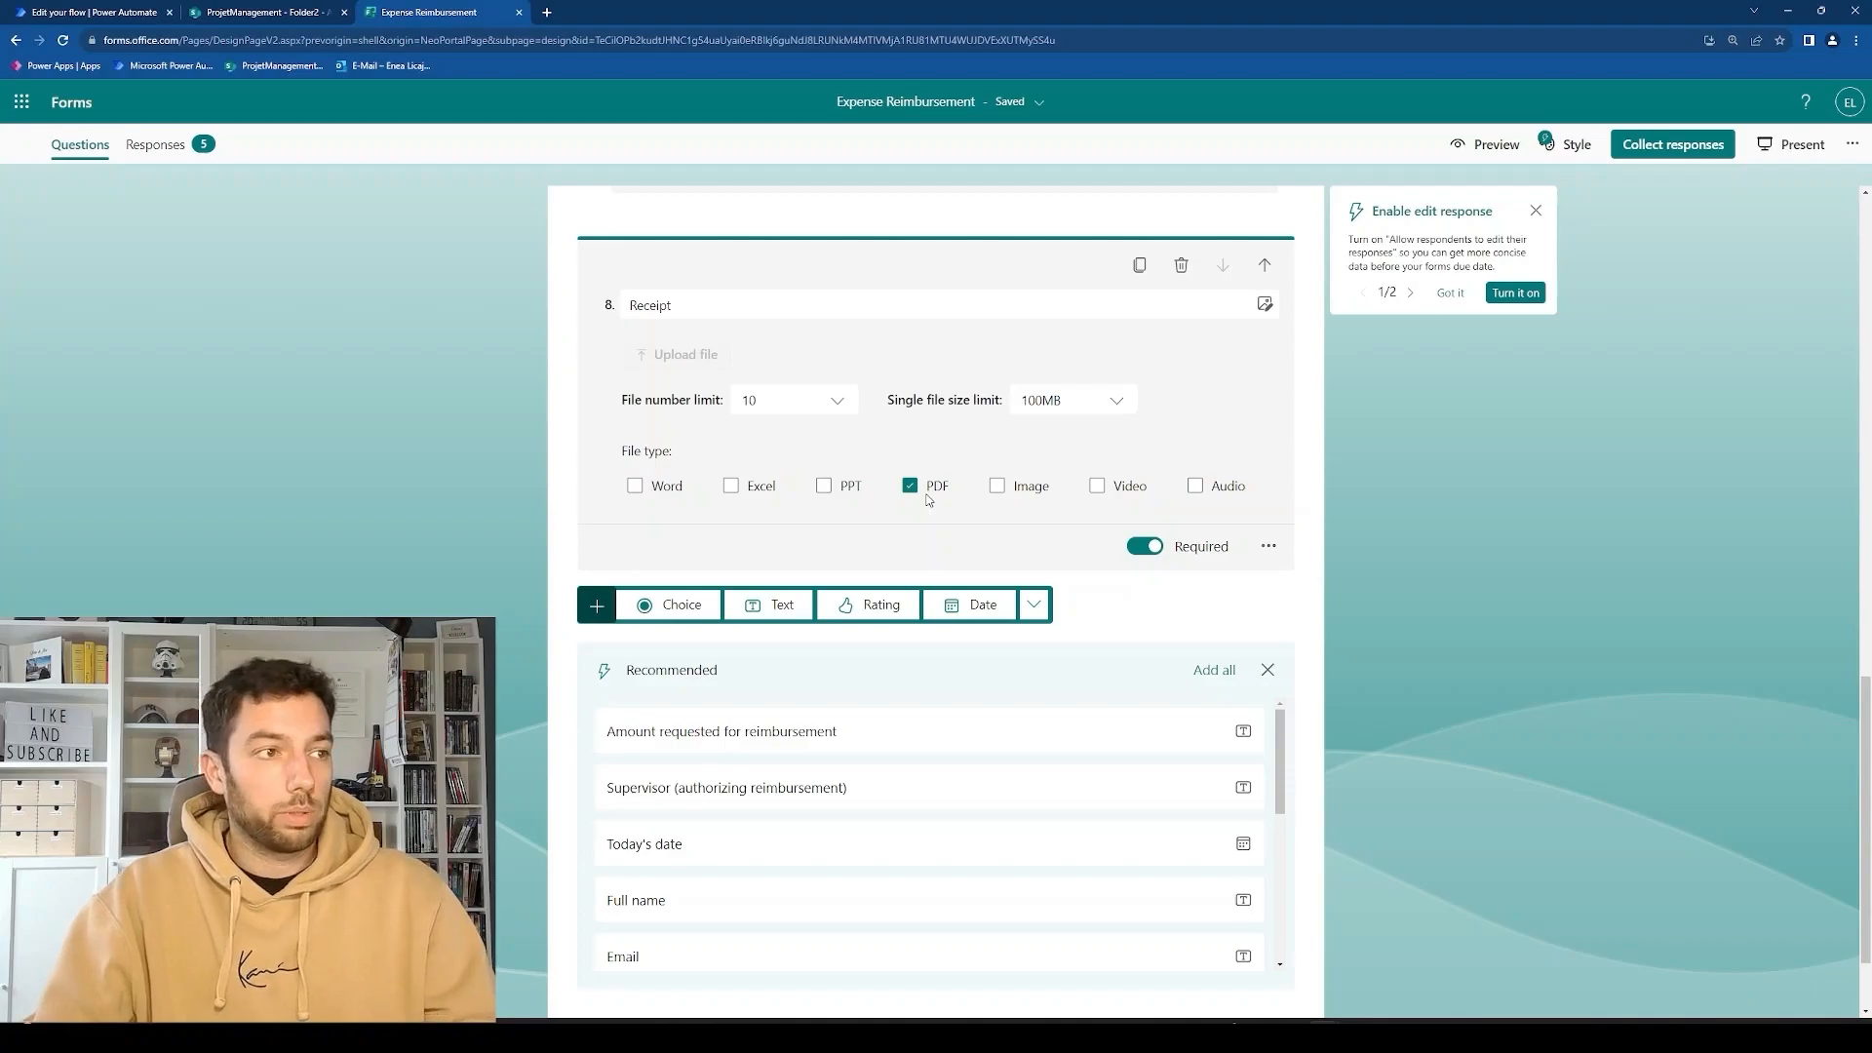
Return to the DemoPlumsail Form2Pdf flow and add an Initialize variable action after Parse JSON.
left_click(142, 9)
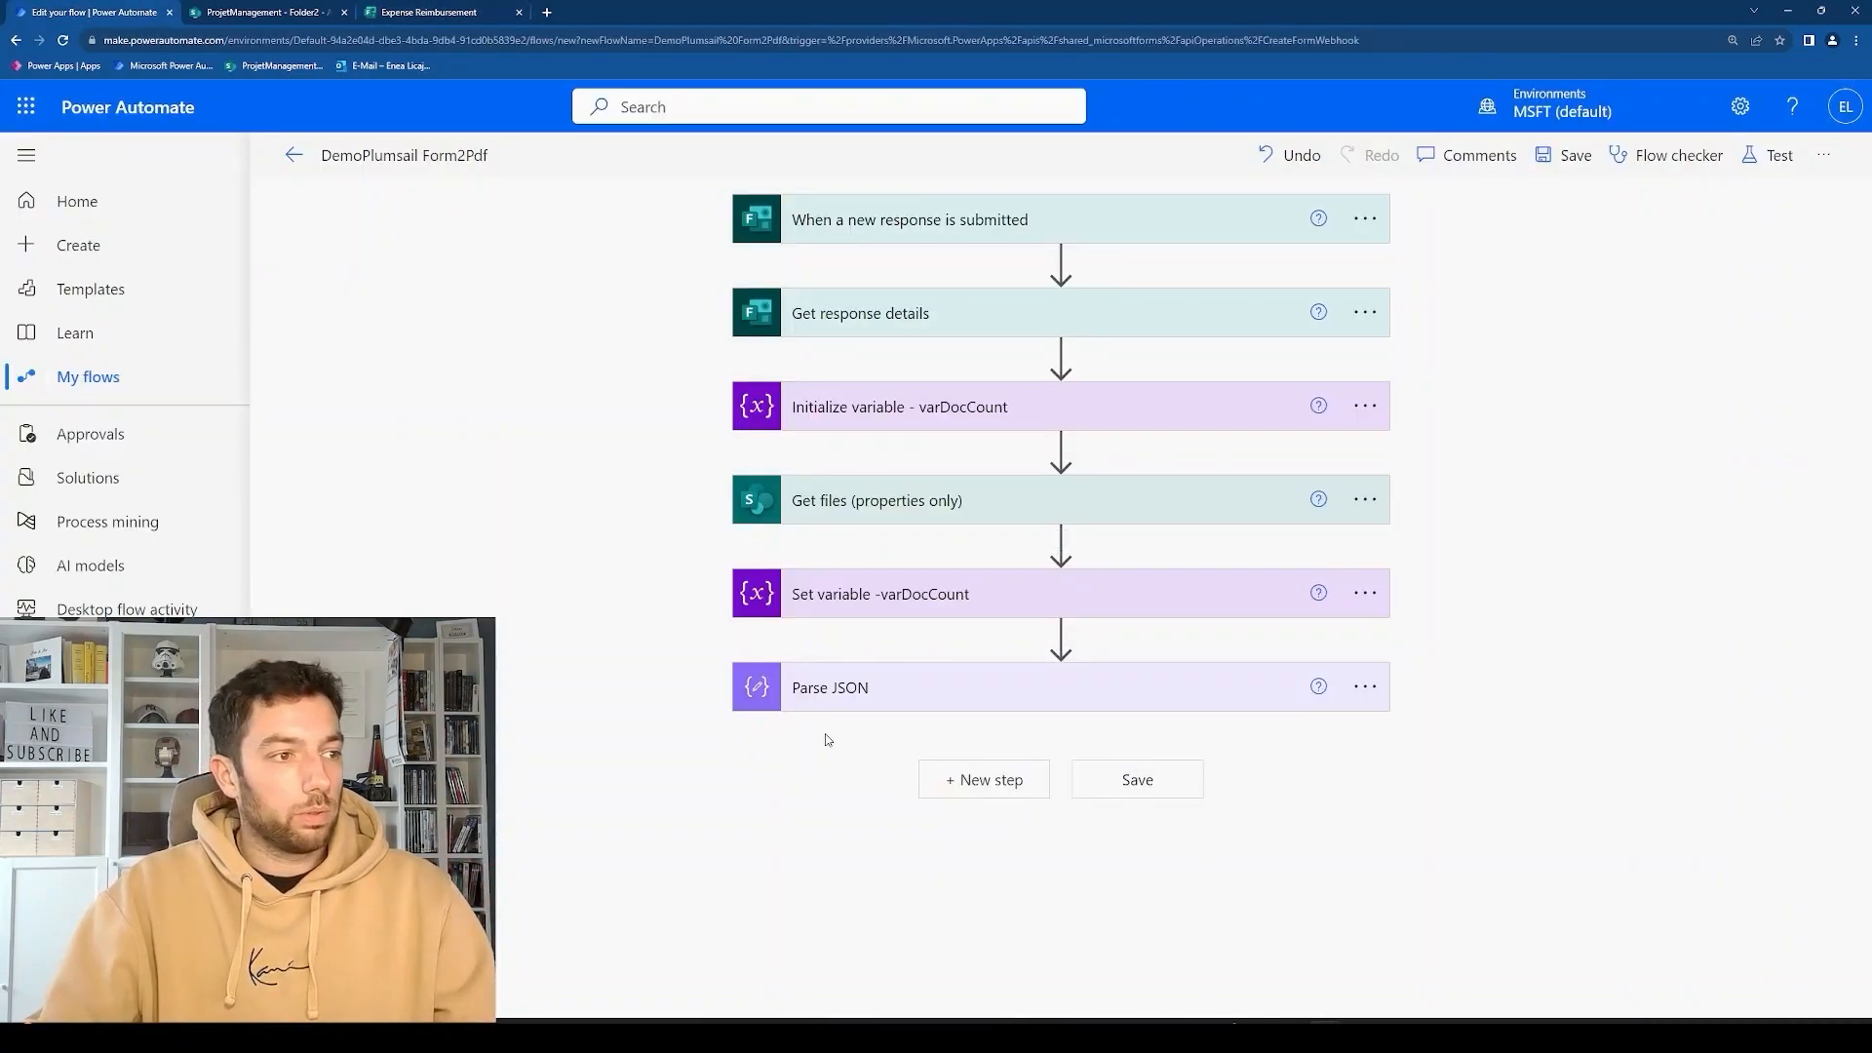
left_click(1007, 795)
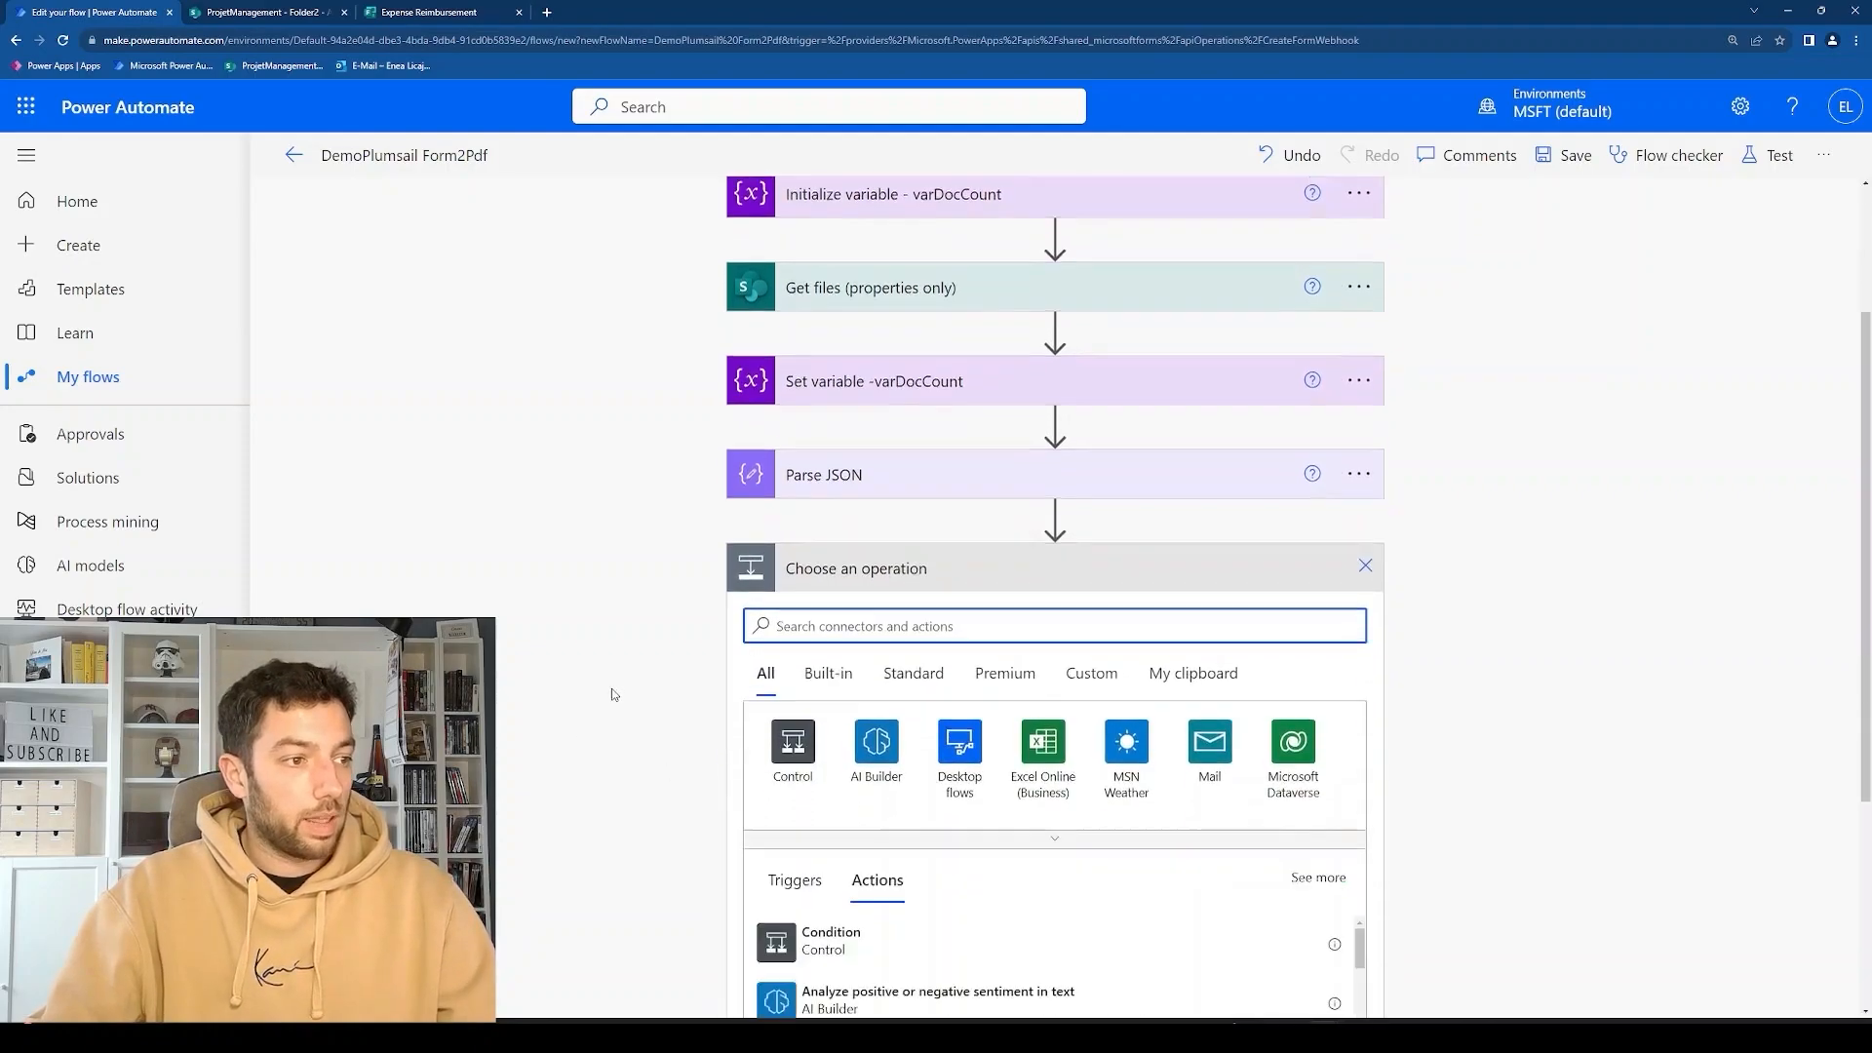
type("initialize variable")
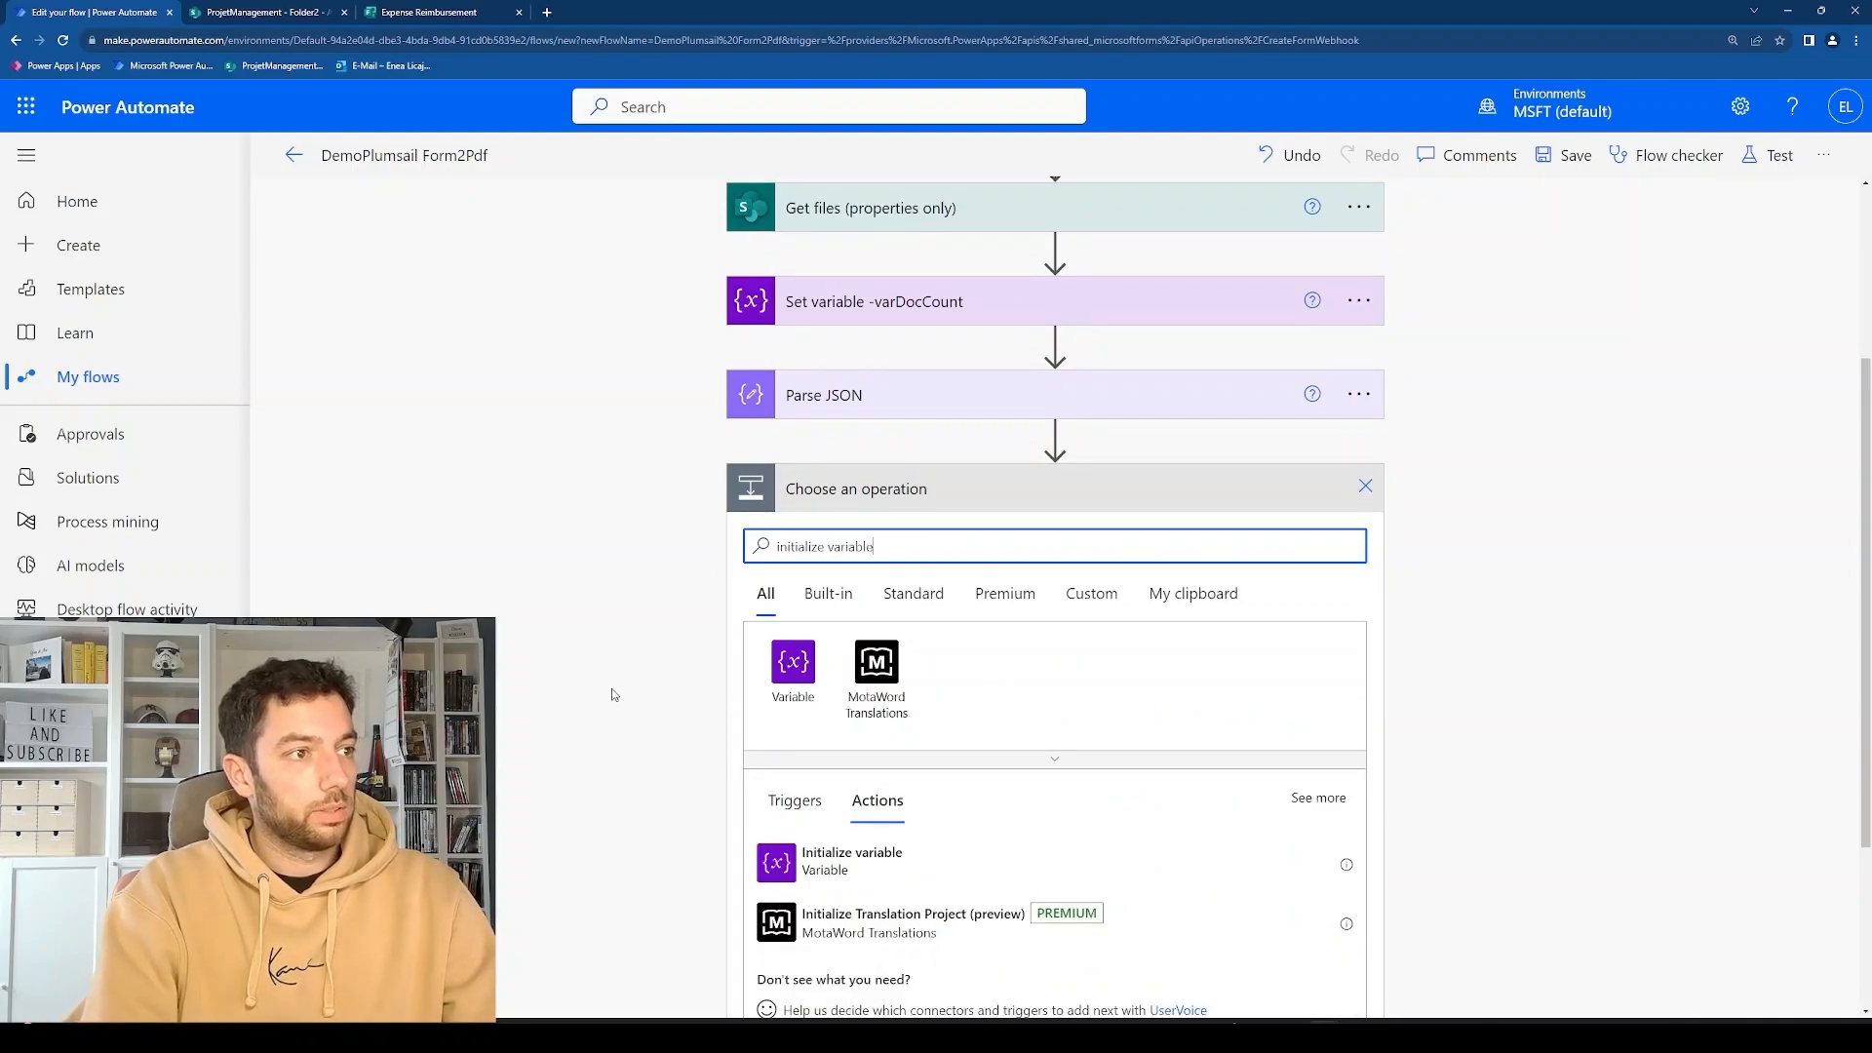
left_click(851, 860)
Name the new variable varFiles and set its type to Array, leaving the initial value empty.
left_click(1044, 809)
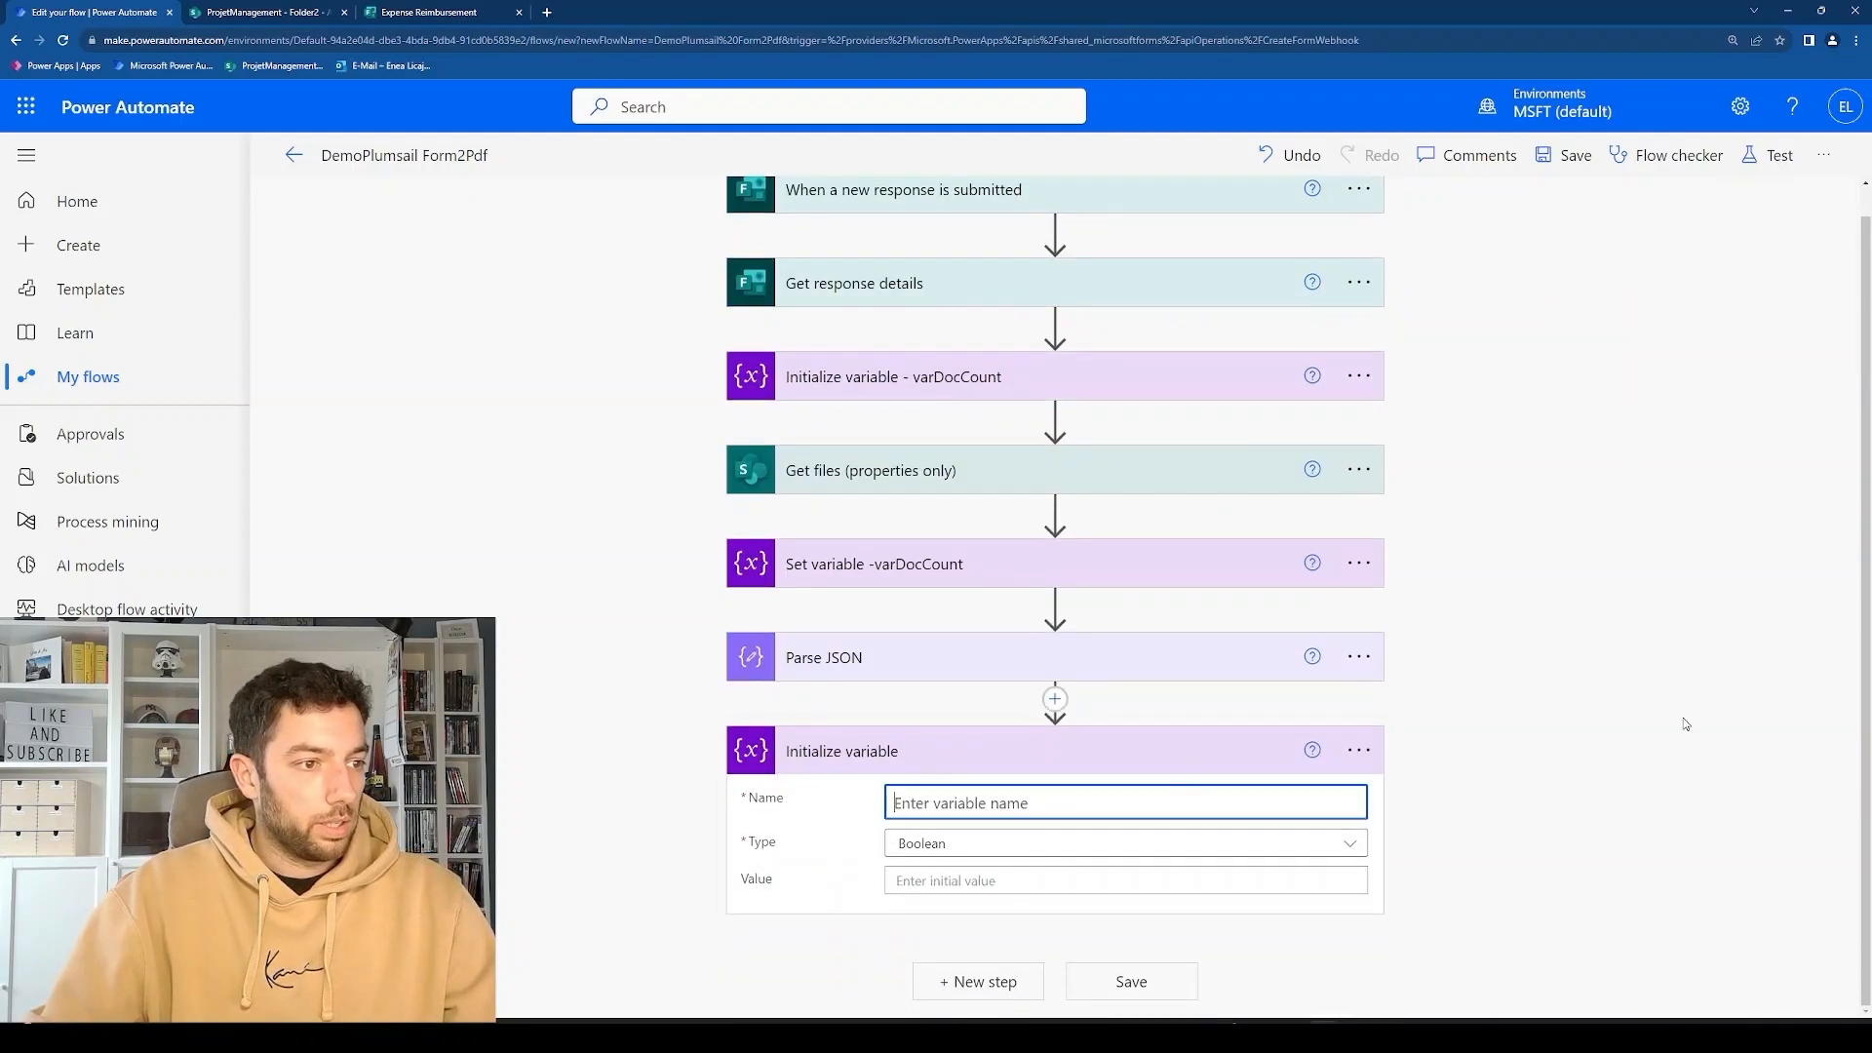
type("varFile")
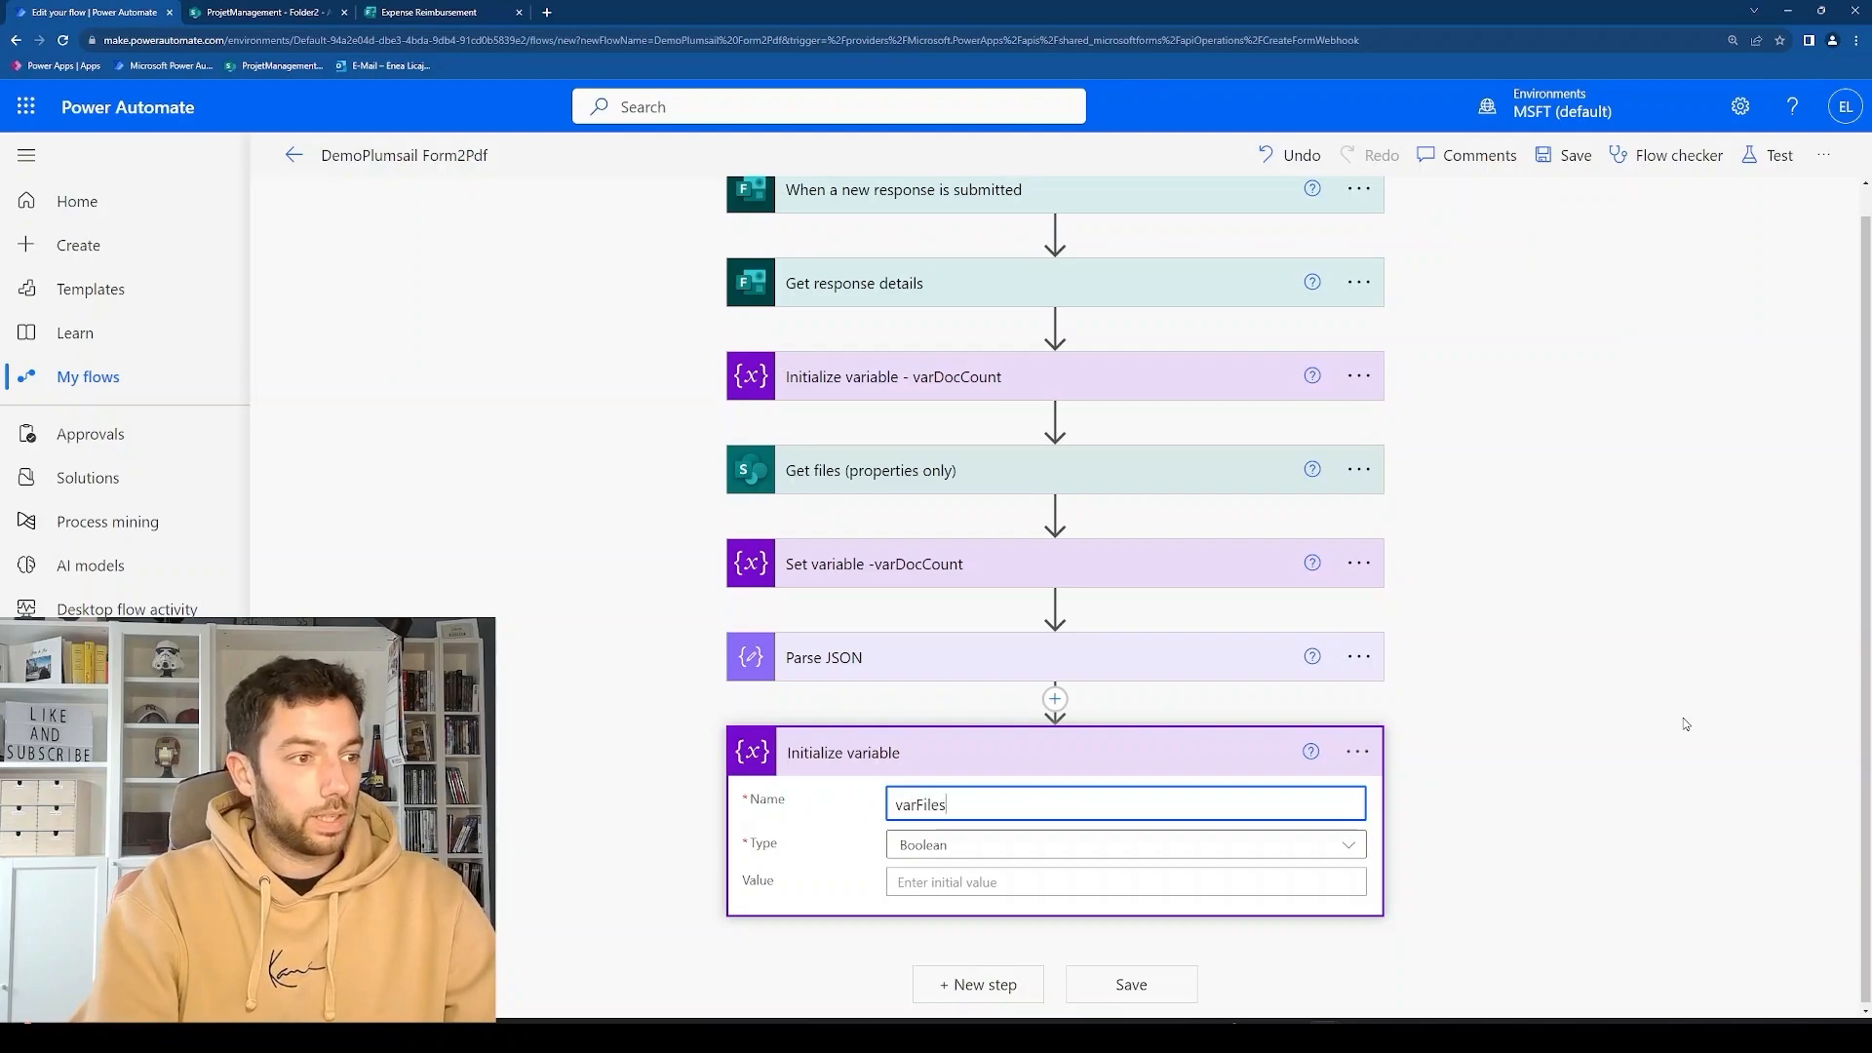
type("s")
left_click(1352, 844)
scroll(1421, 731, "down", 1)
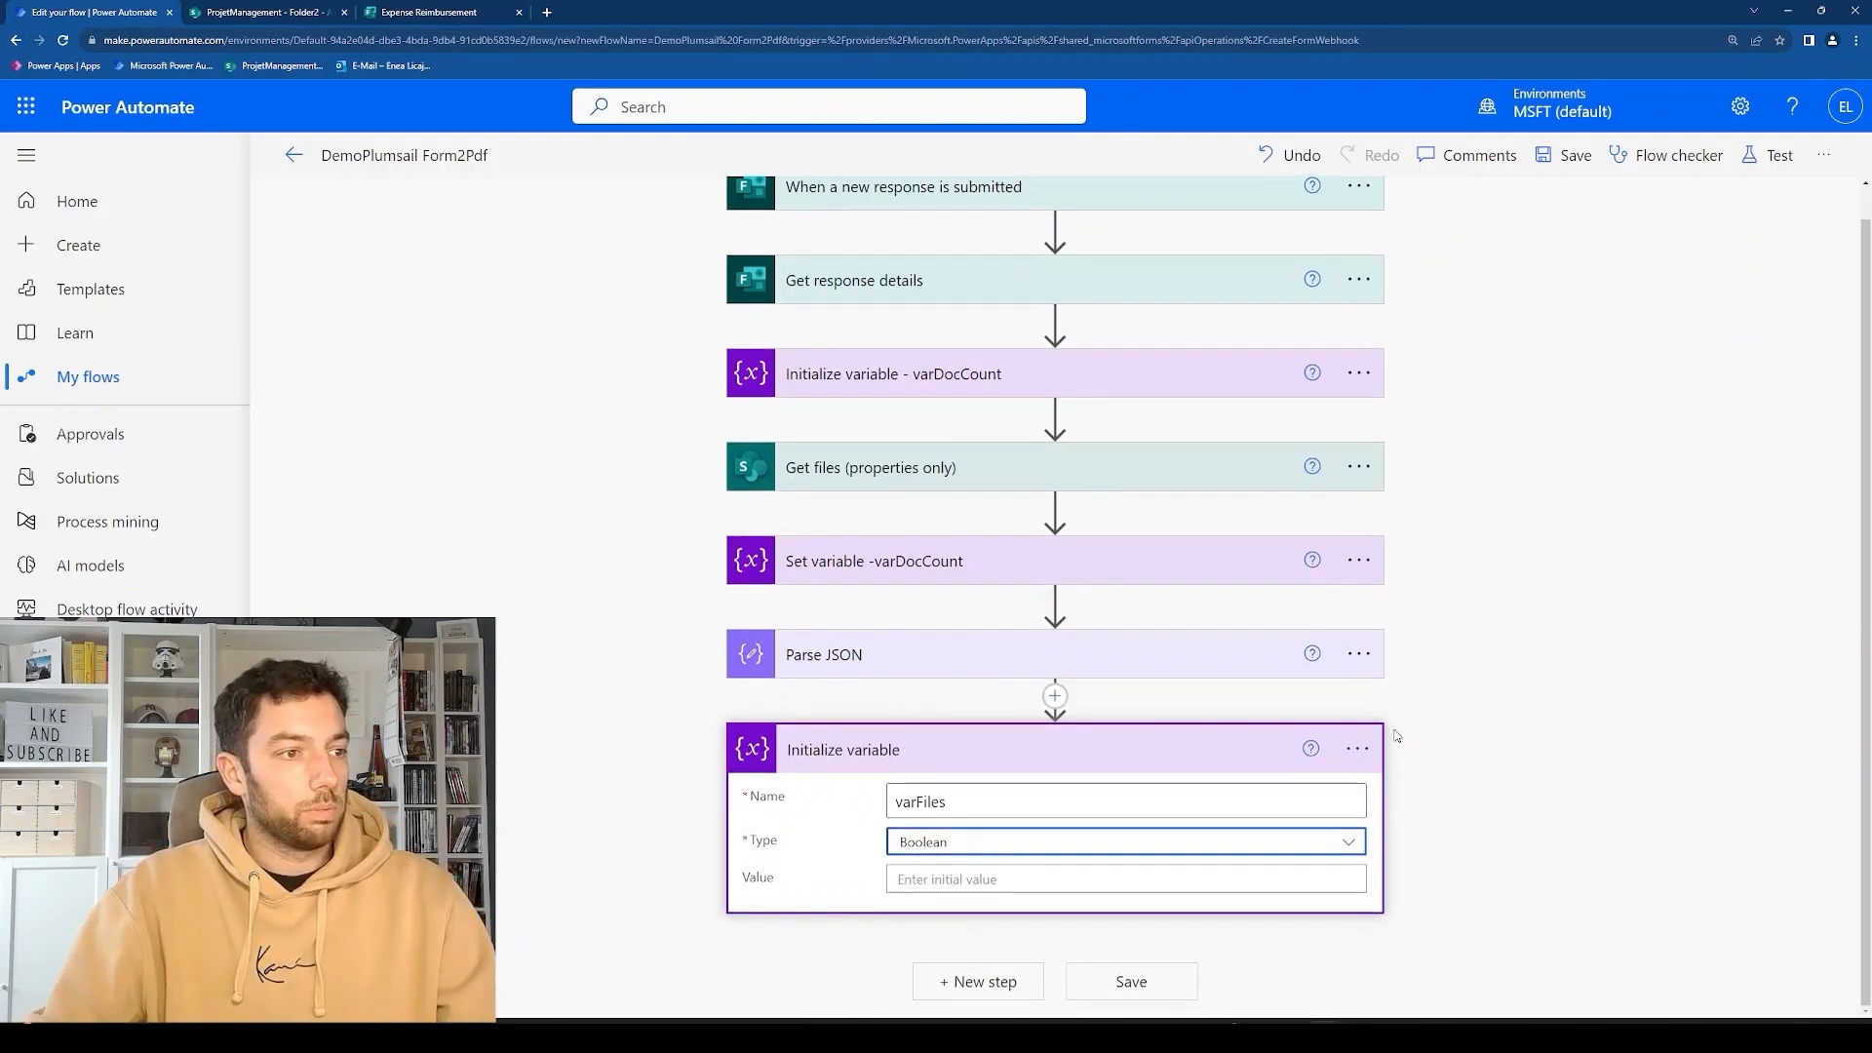
left_click(1294, 842)
left_click(916, 802)
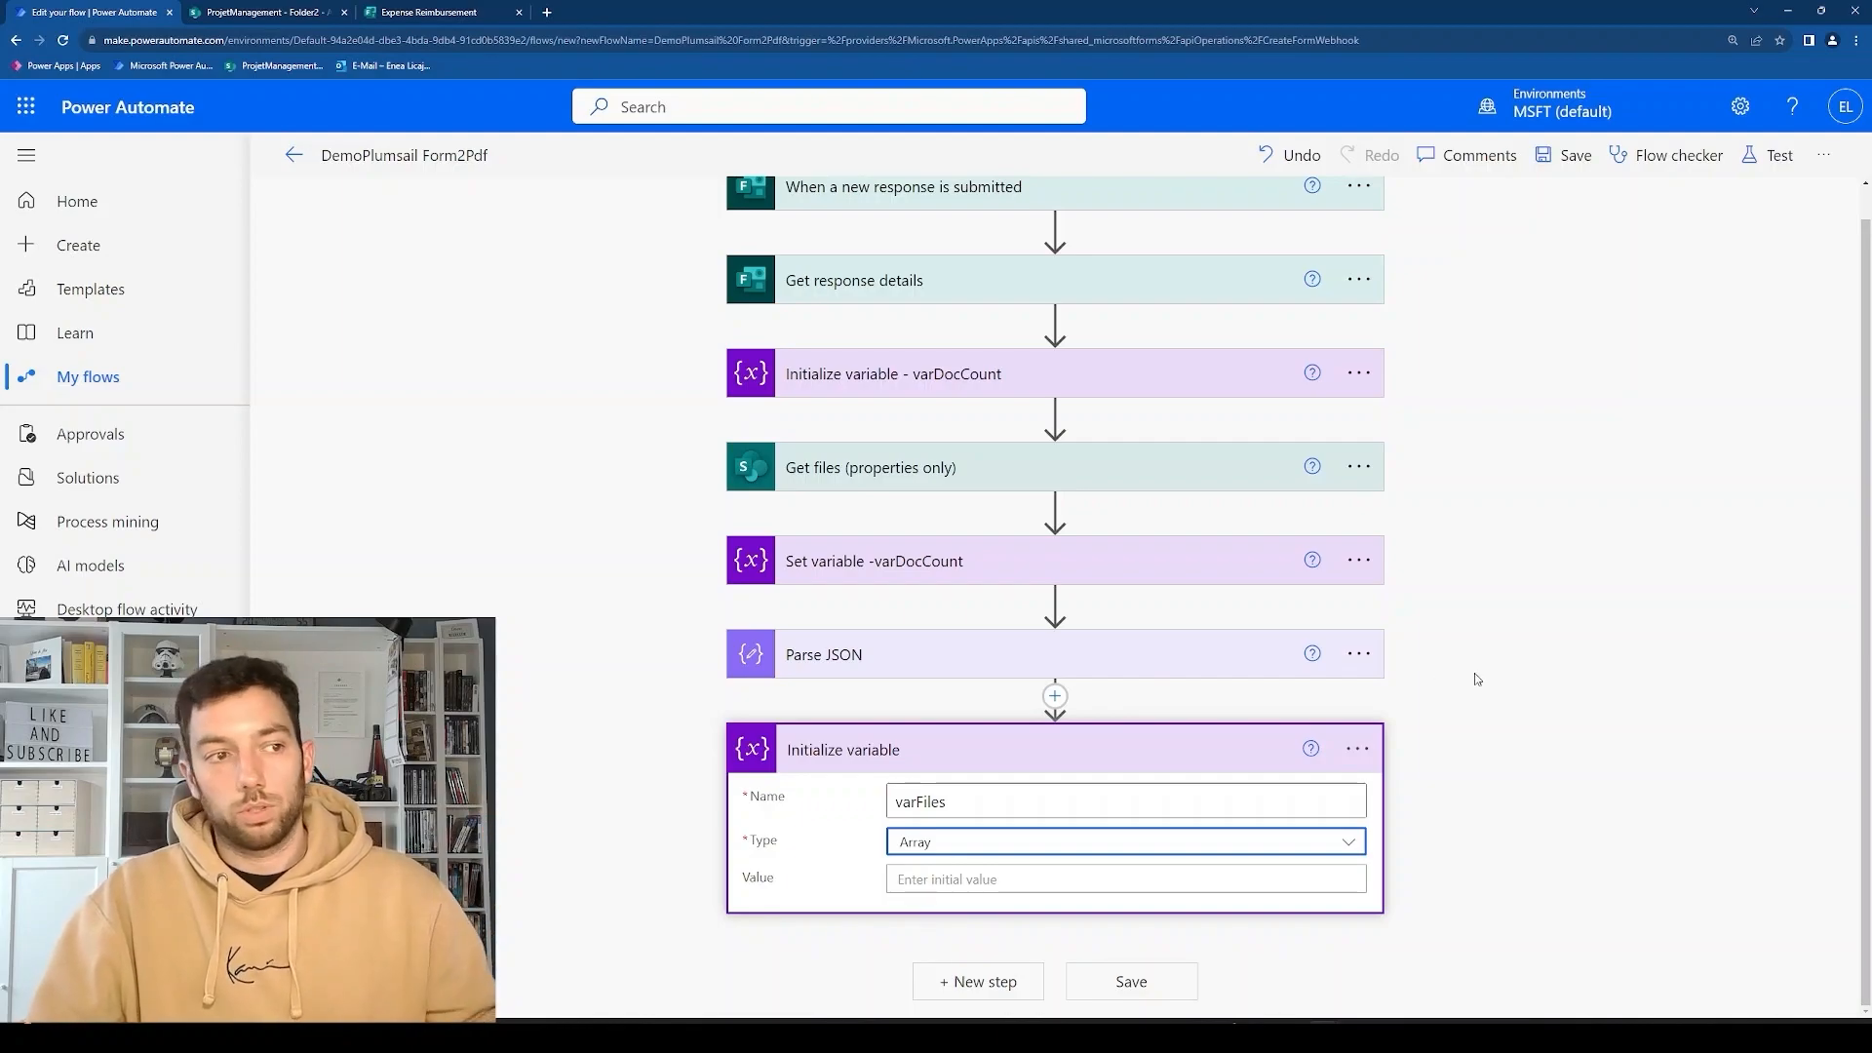
left_click(1474, 683)
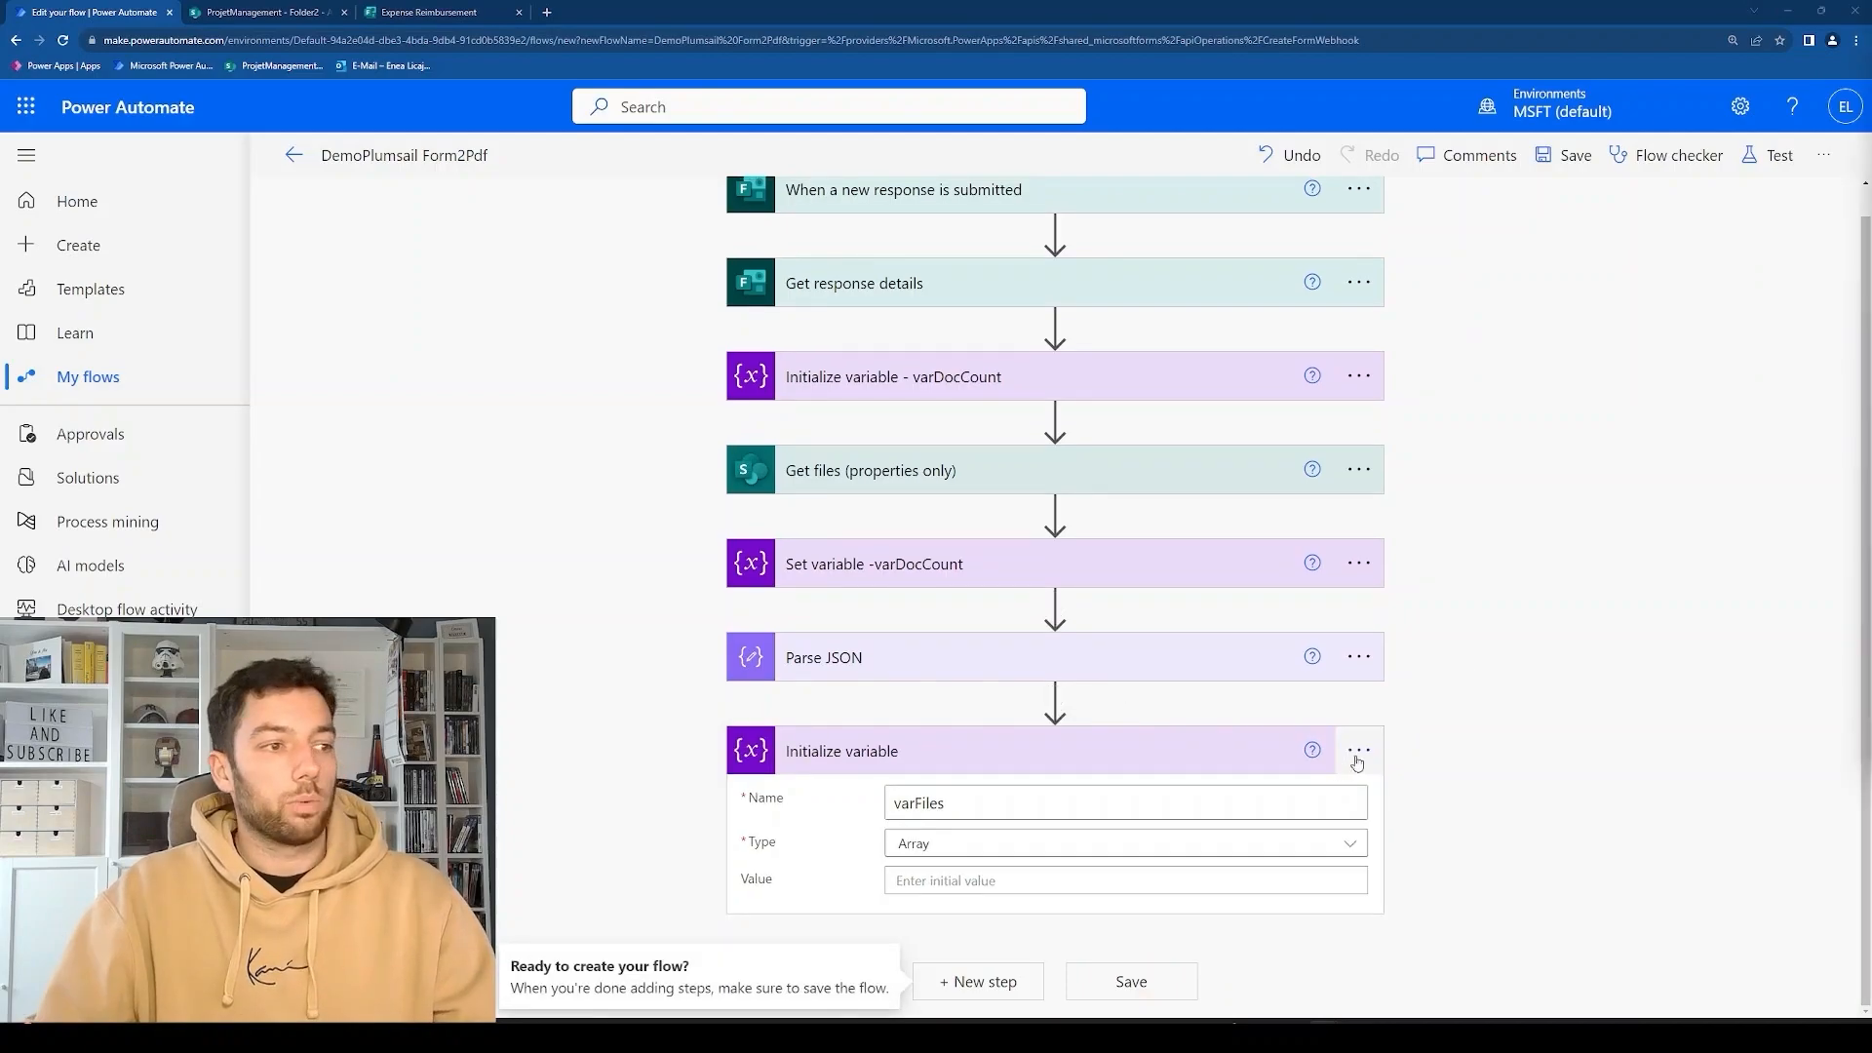
Add the OneDrive for Business Get file content action after the varFiles Initialize variable action.
left_click(1026, 976)
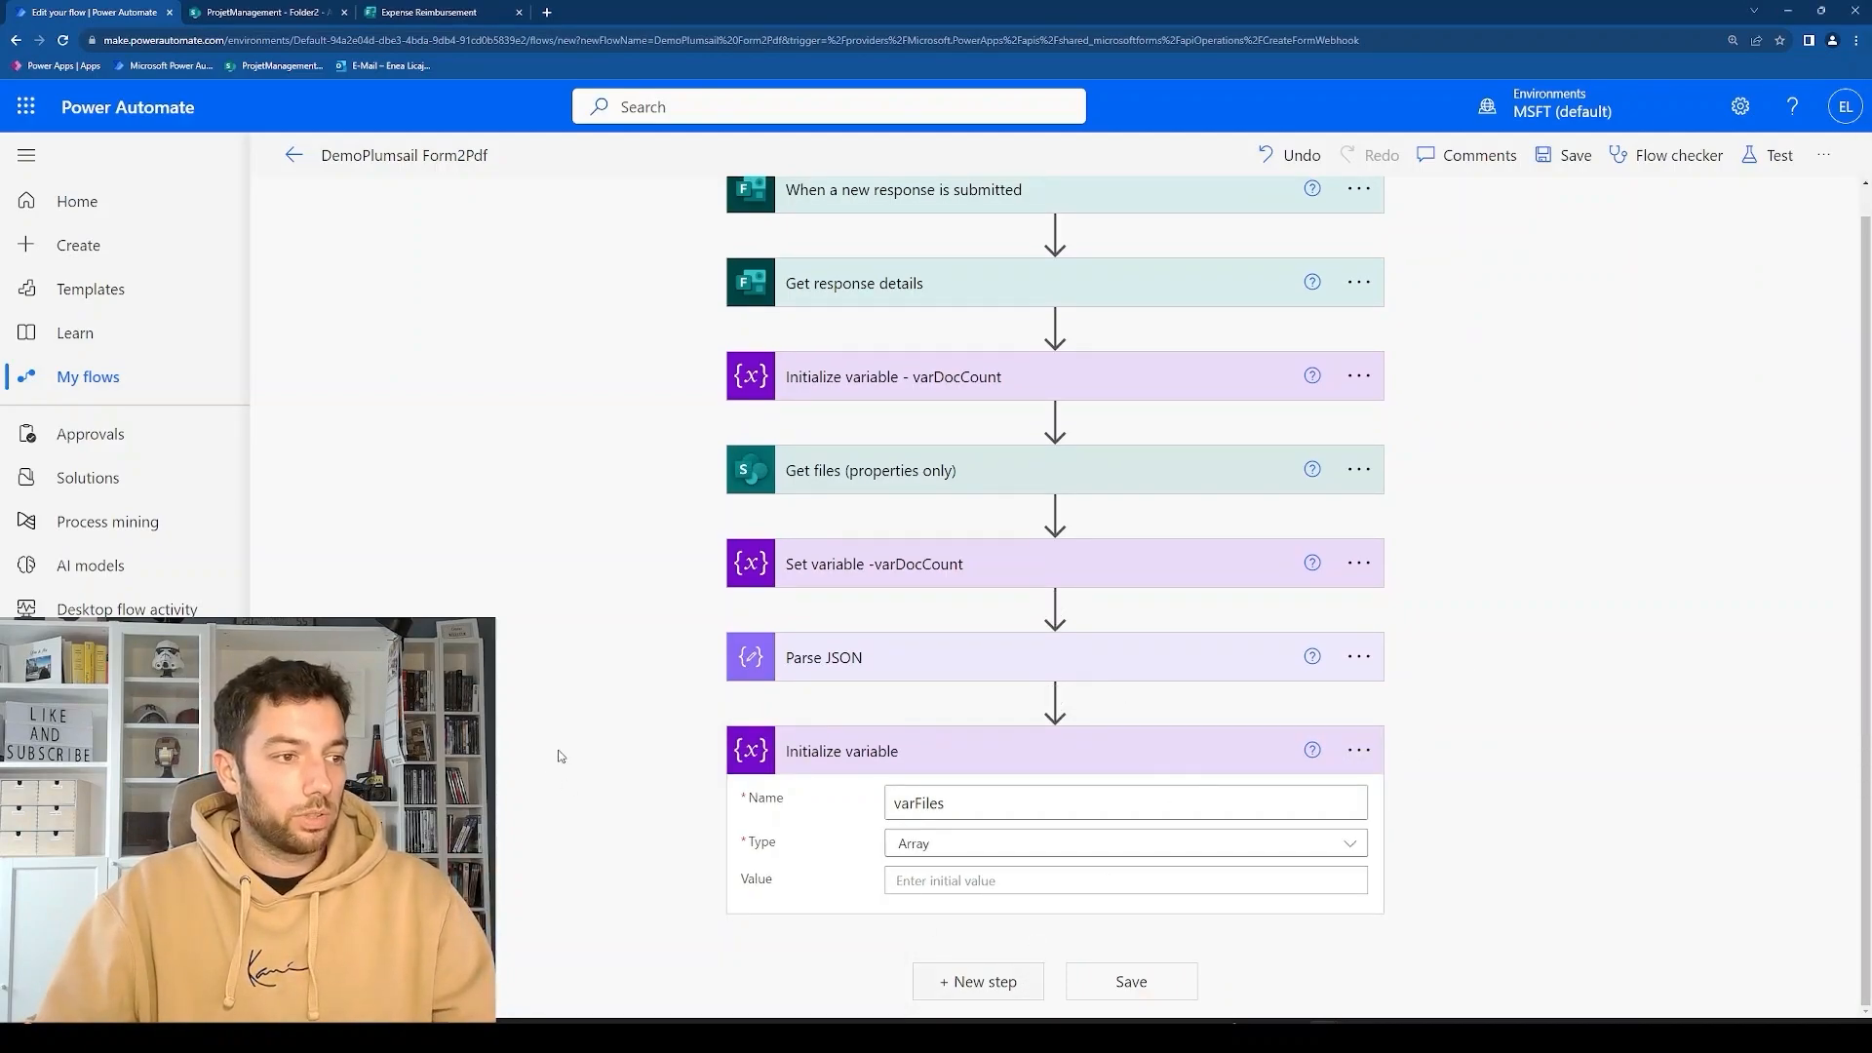
scroll(660, 749, "down", 1)
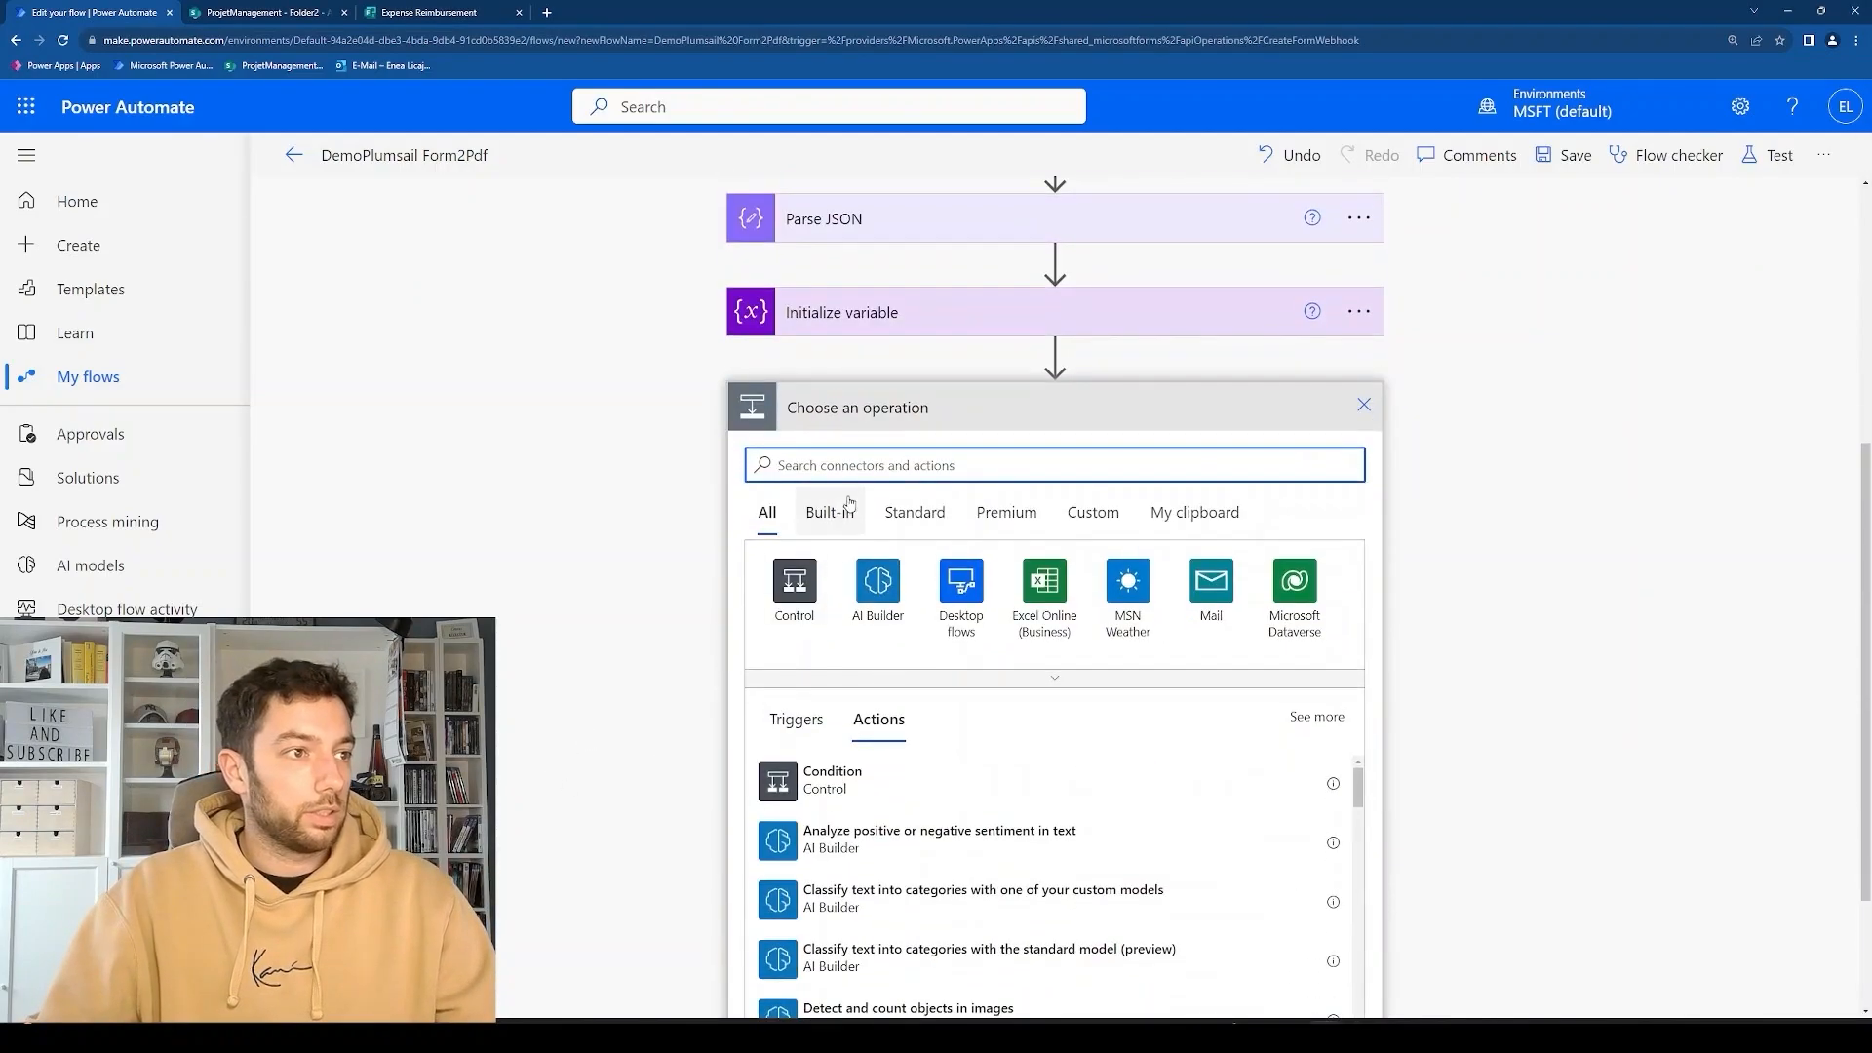
left_click(641, 459)
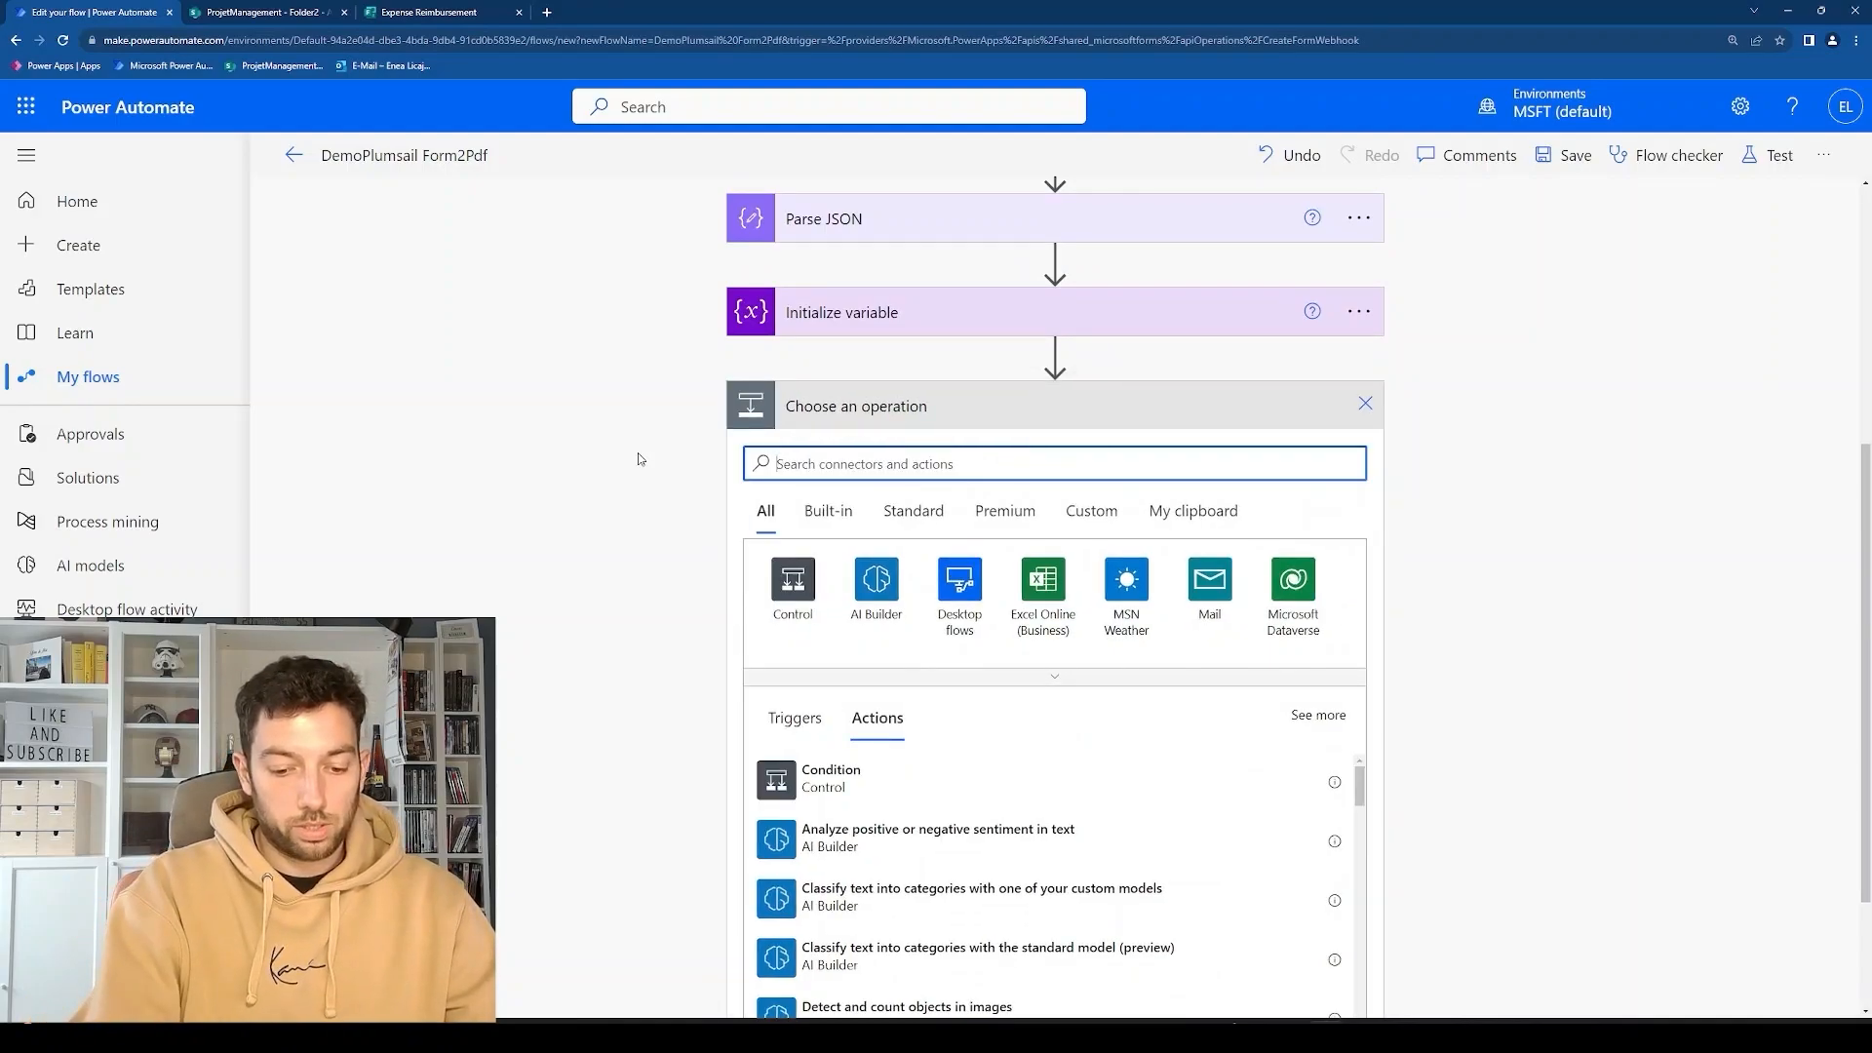
type("get file content")
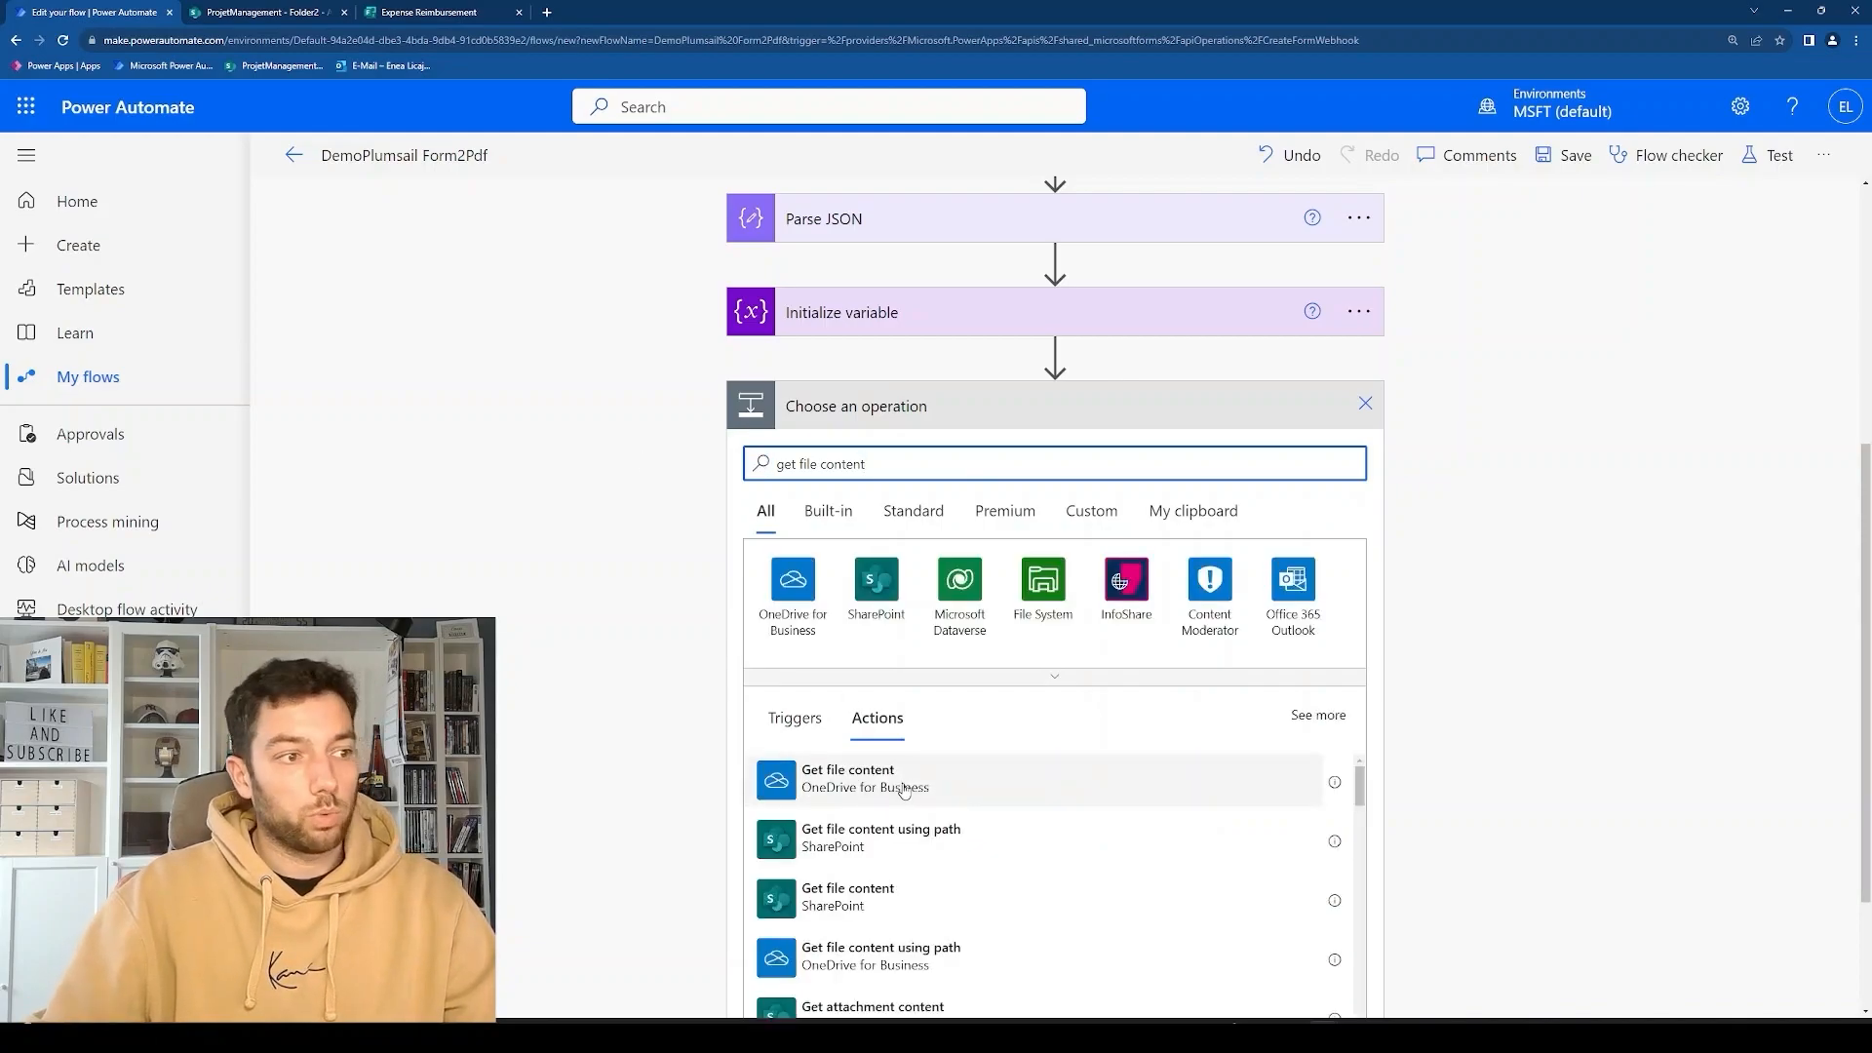
left_click(904, 790)
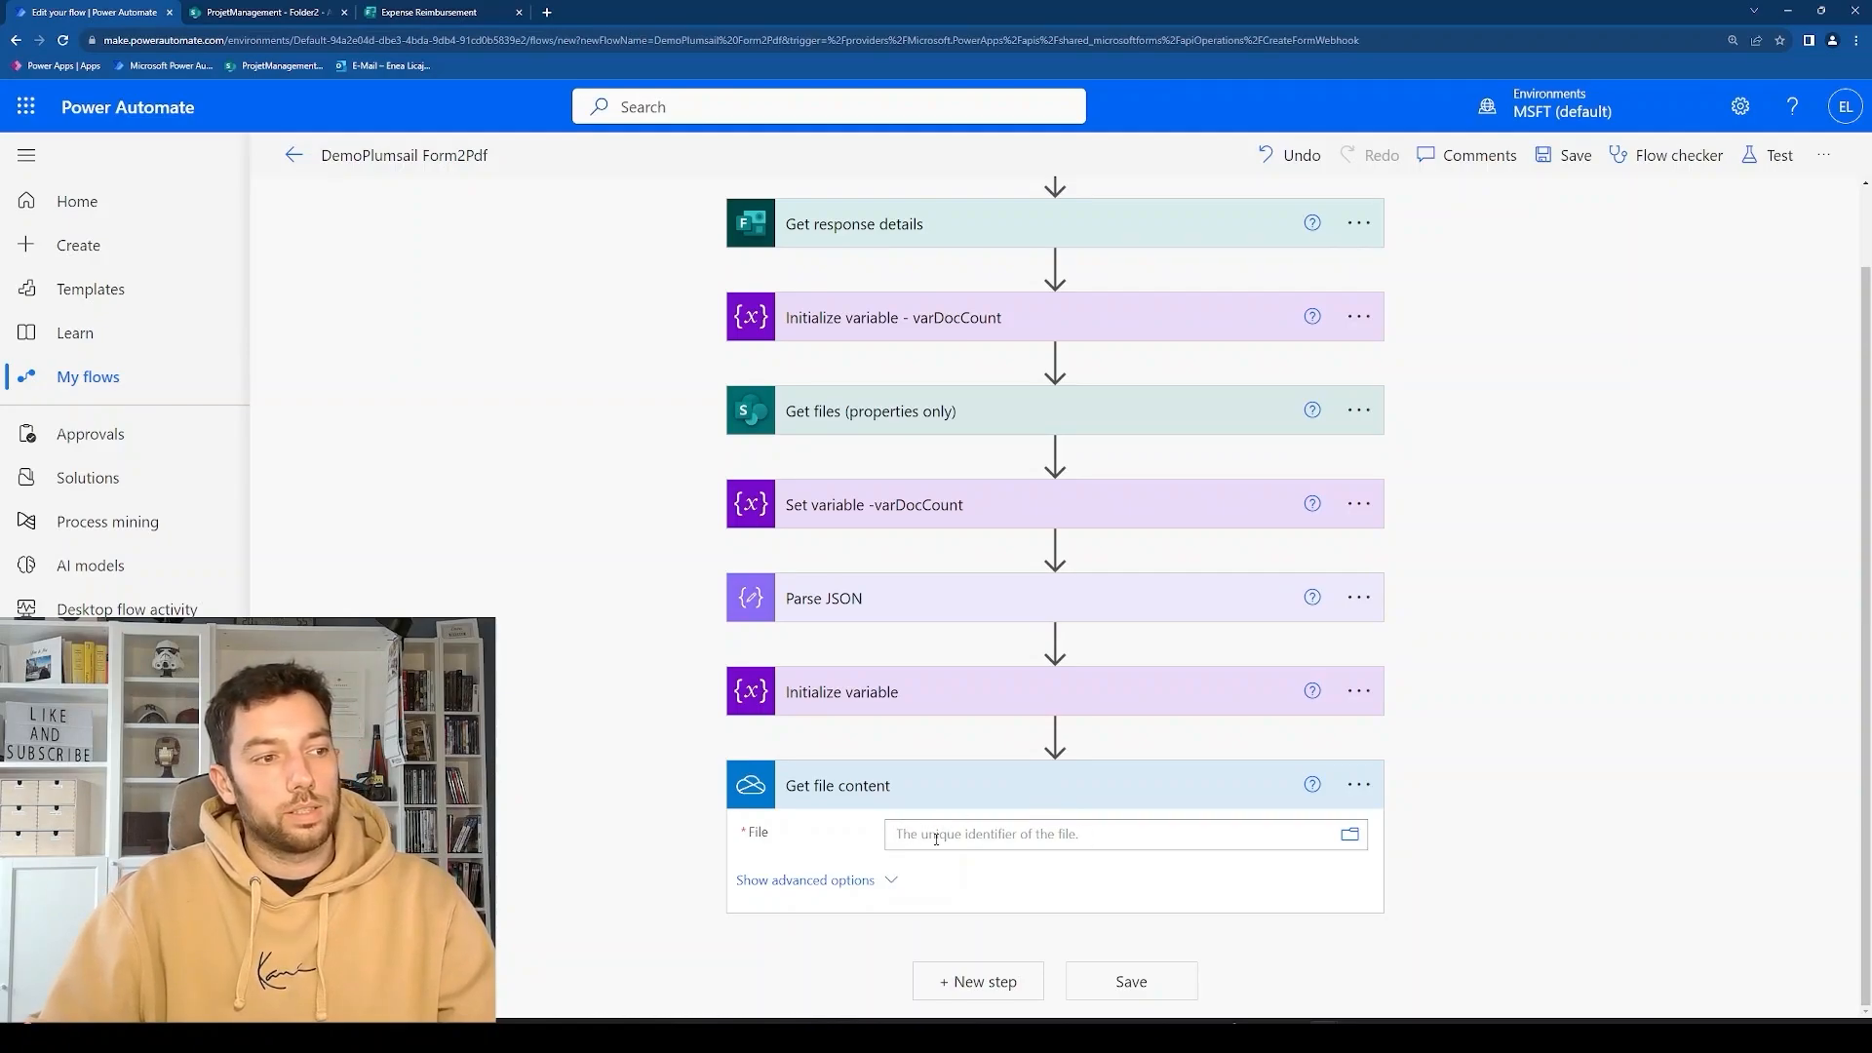
Set the File of Get file content to the Parse JSON id, placing the action in an Apply to each loop over Body.
left_click(995, 834)
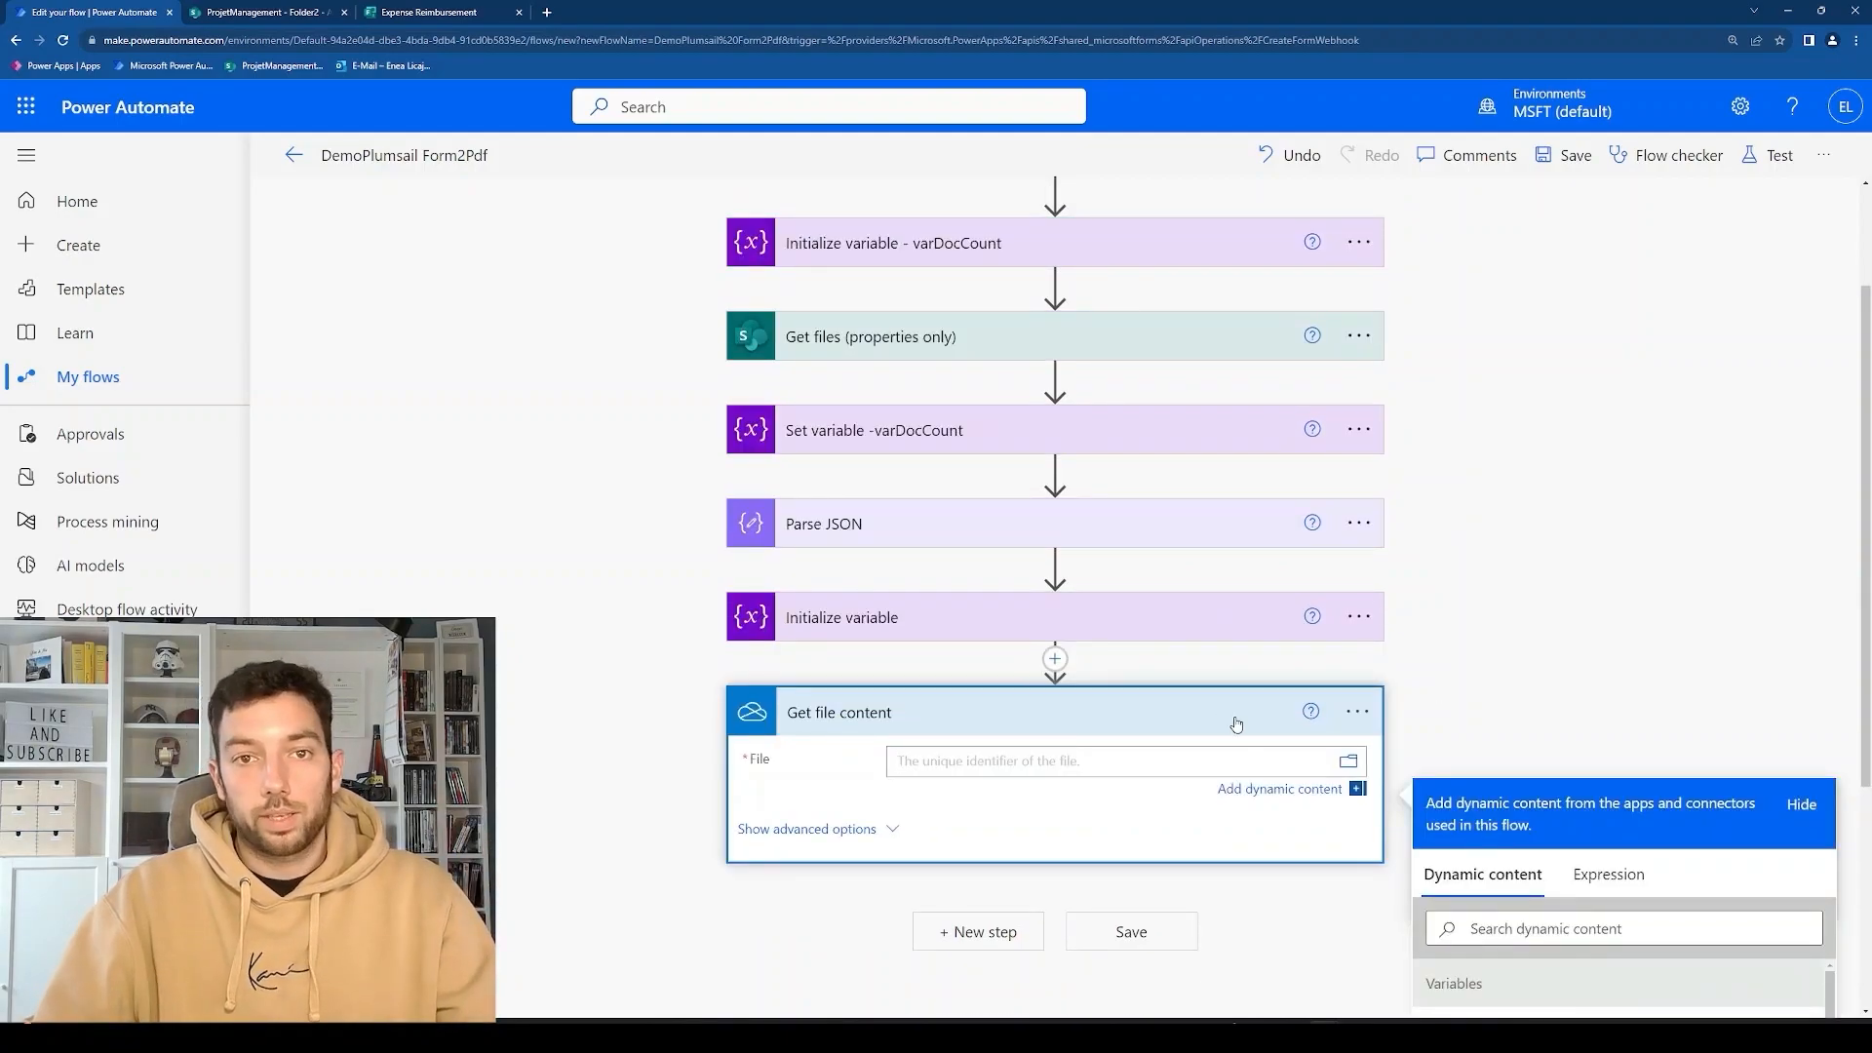
scroll(1453, 628, "down", 2)
scroll(1467, 622, "down", 2)
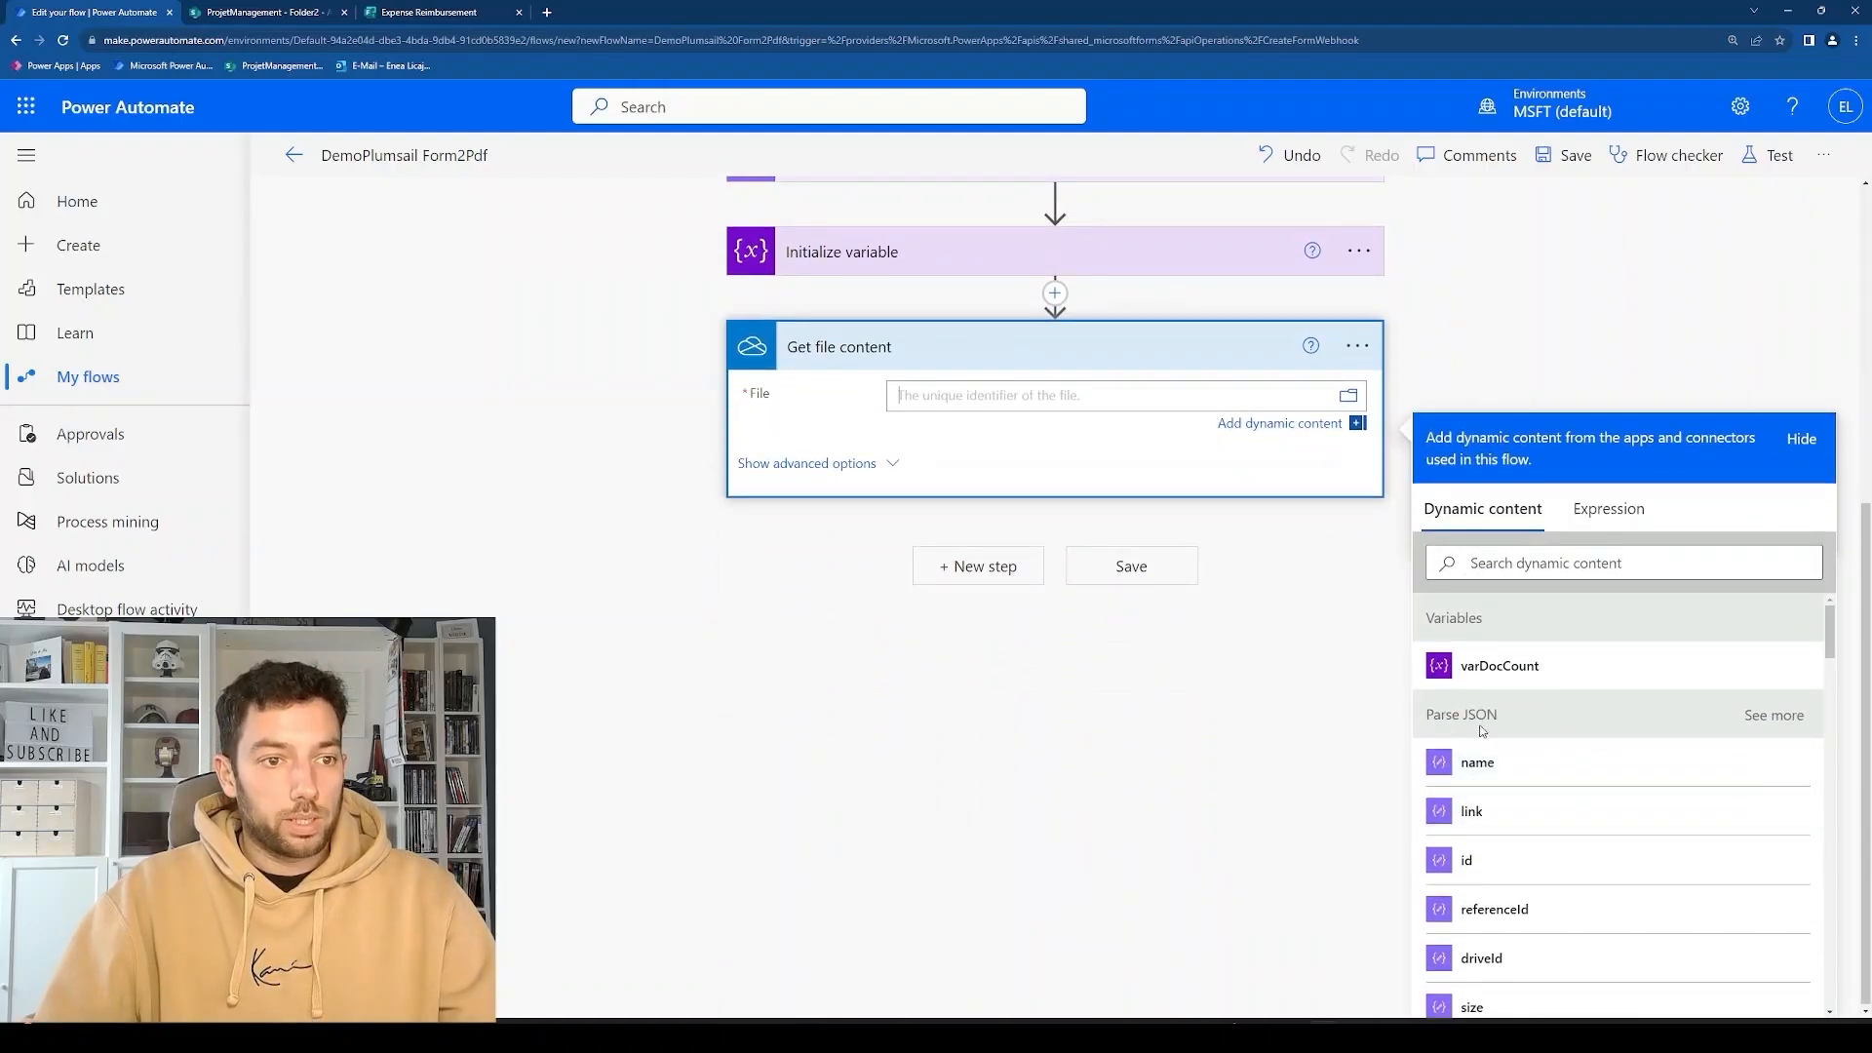
scroll(1497, 742, "down", 1)
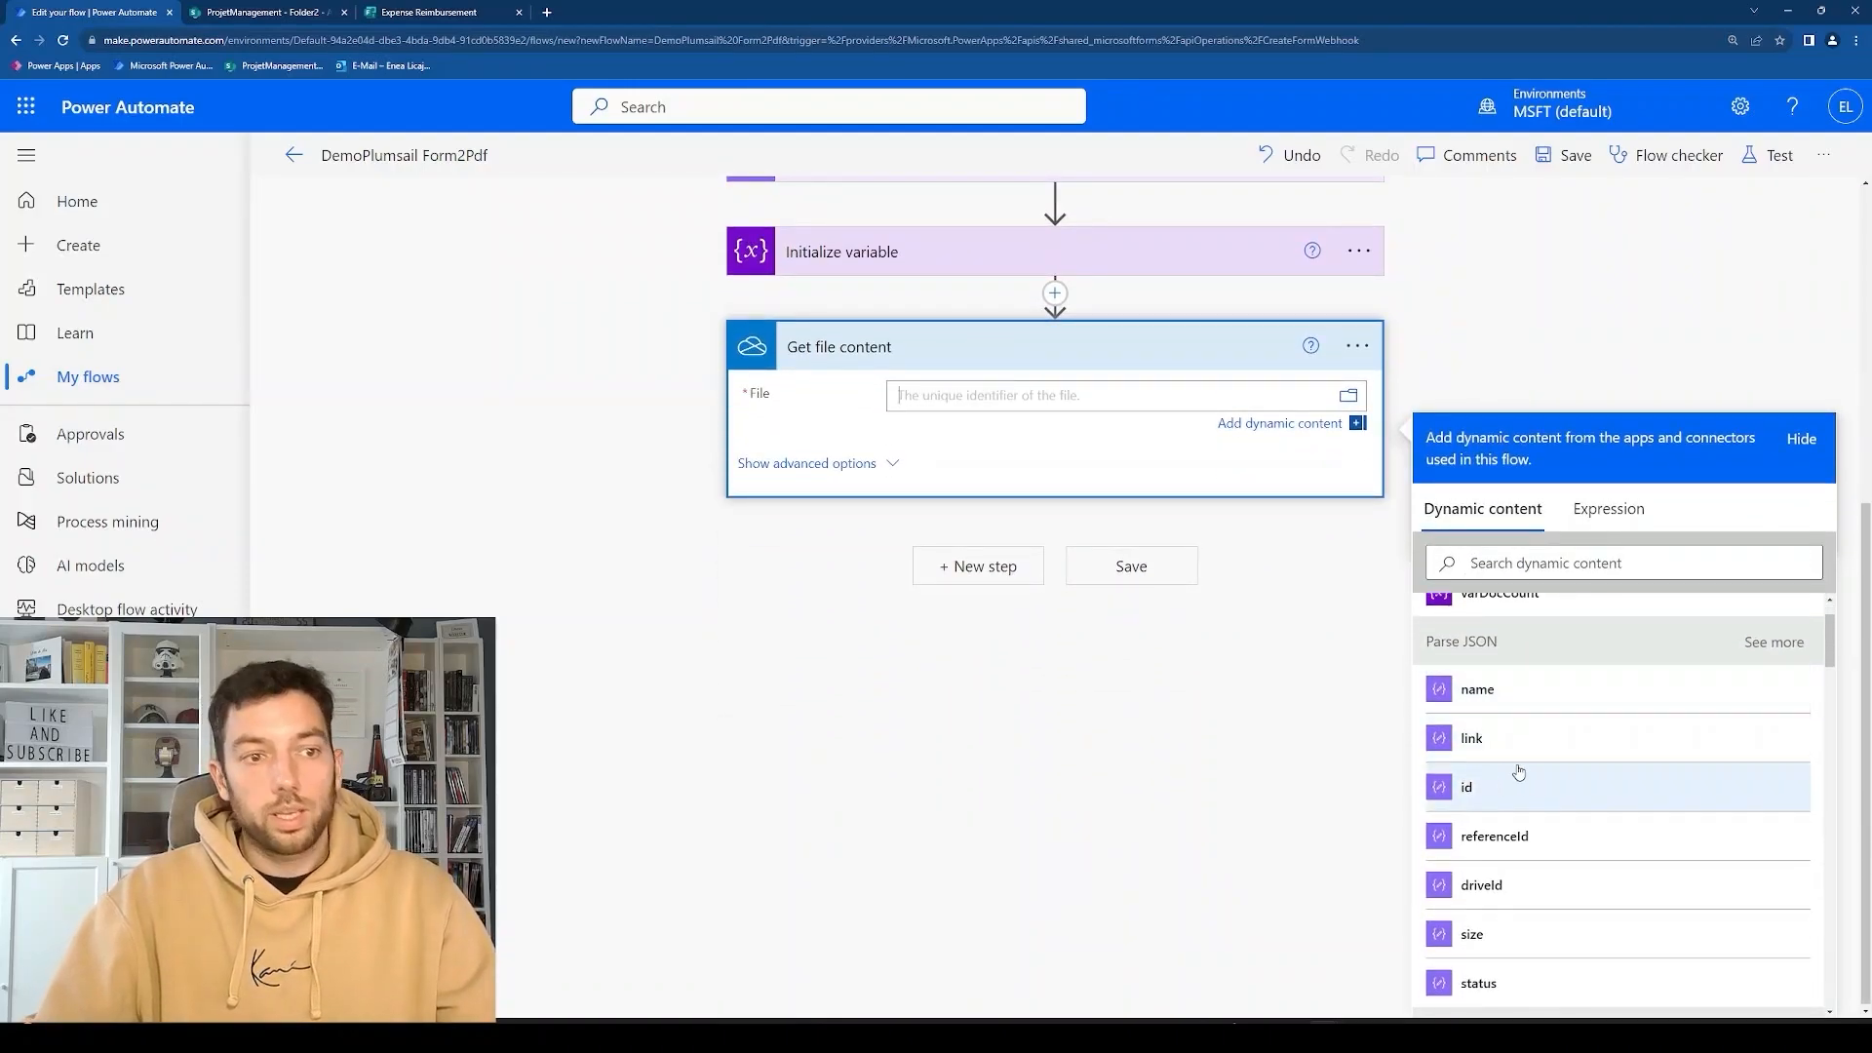
scroll(1493, 786, "down", 15)
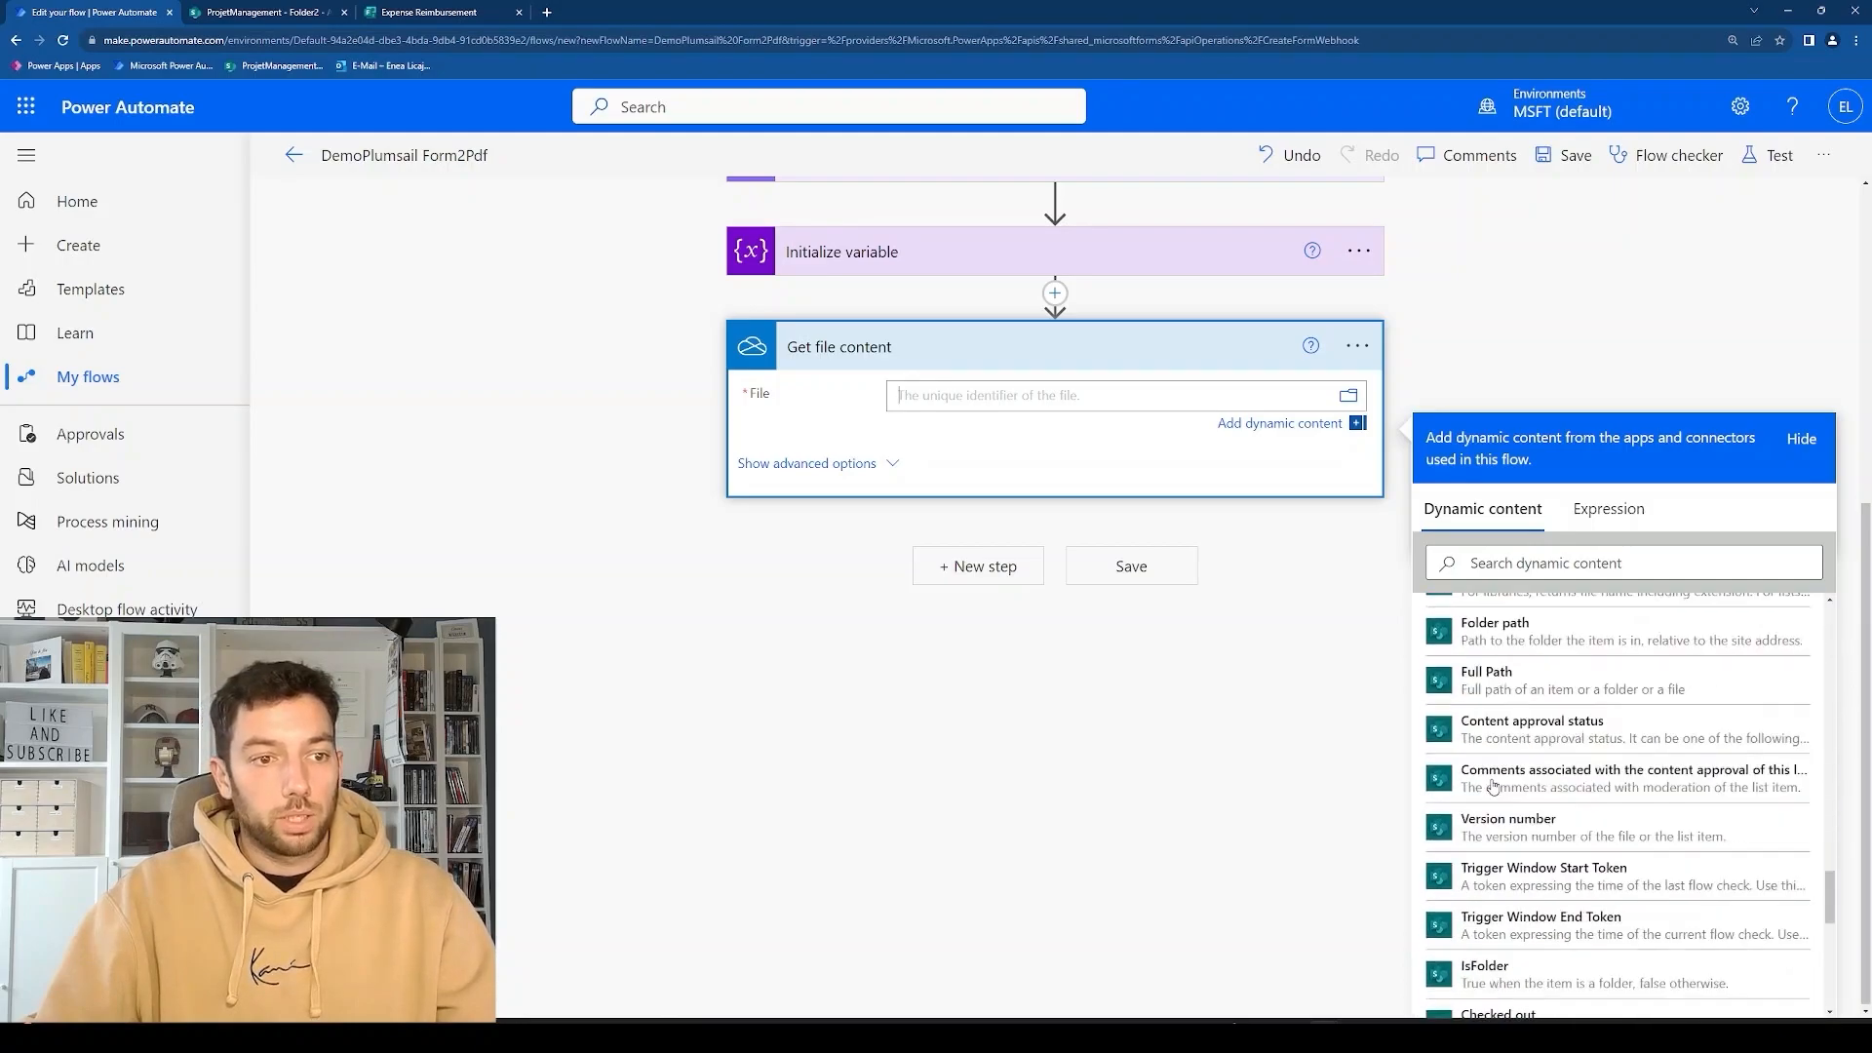
scroll(1493, 786, "up", 4)
scroll(1492, 786, "down", 3)
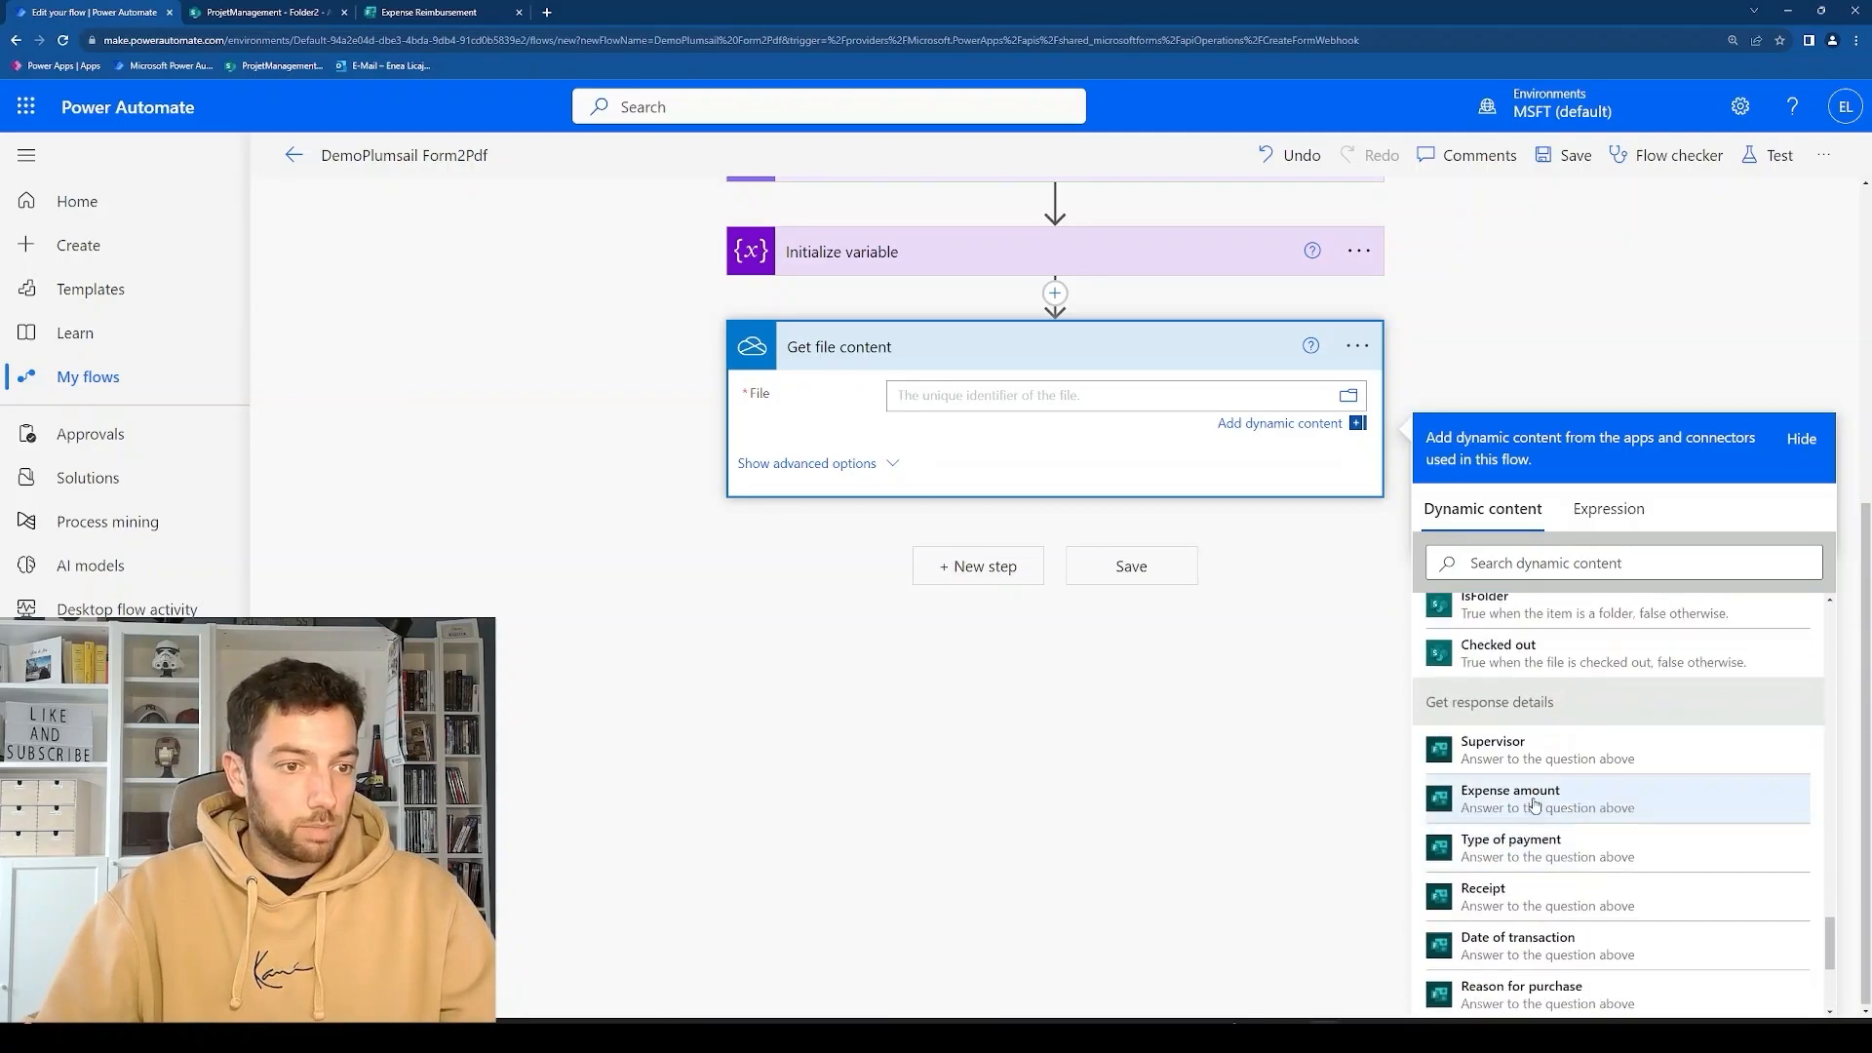
scroll(1512, 761, "down", 2)
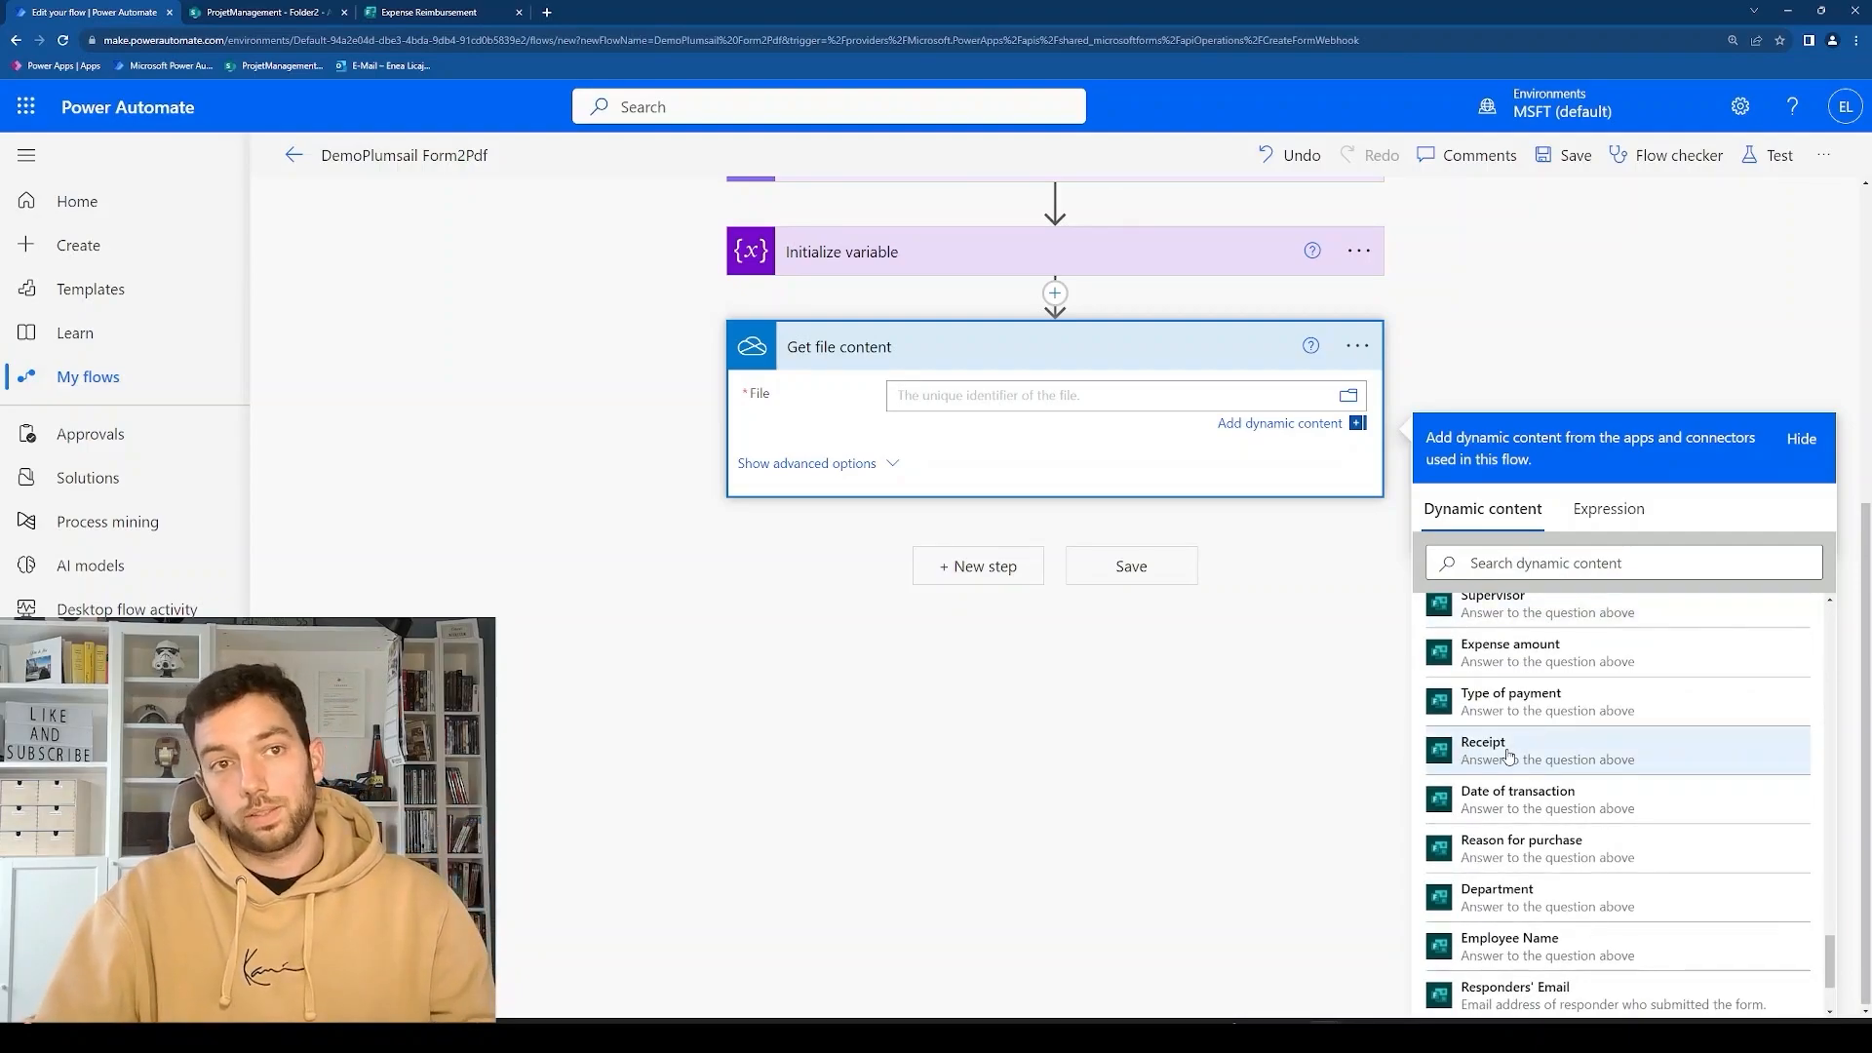
scroll(1508, 756, "up", 12)
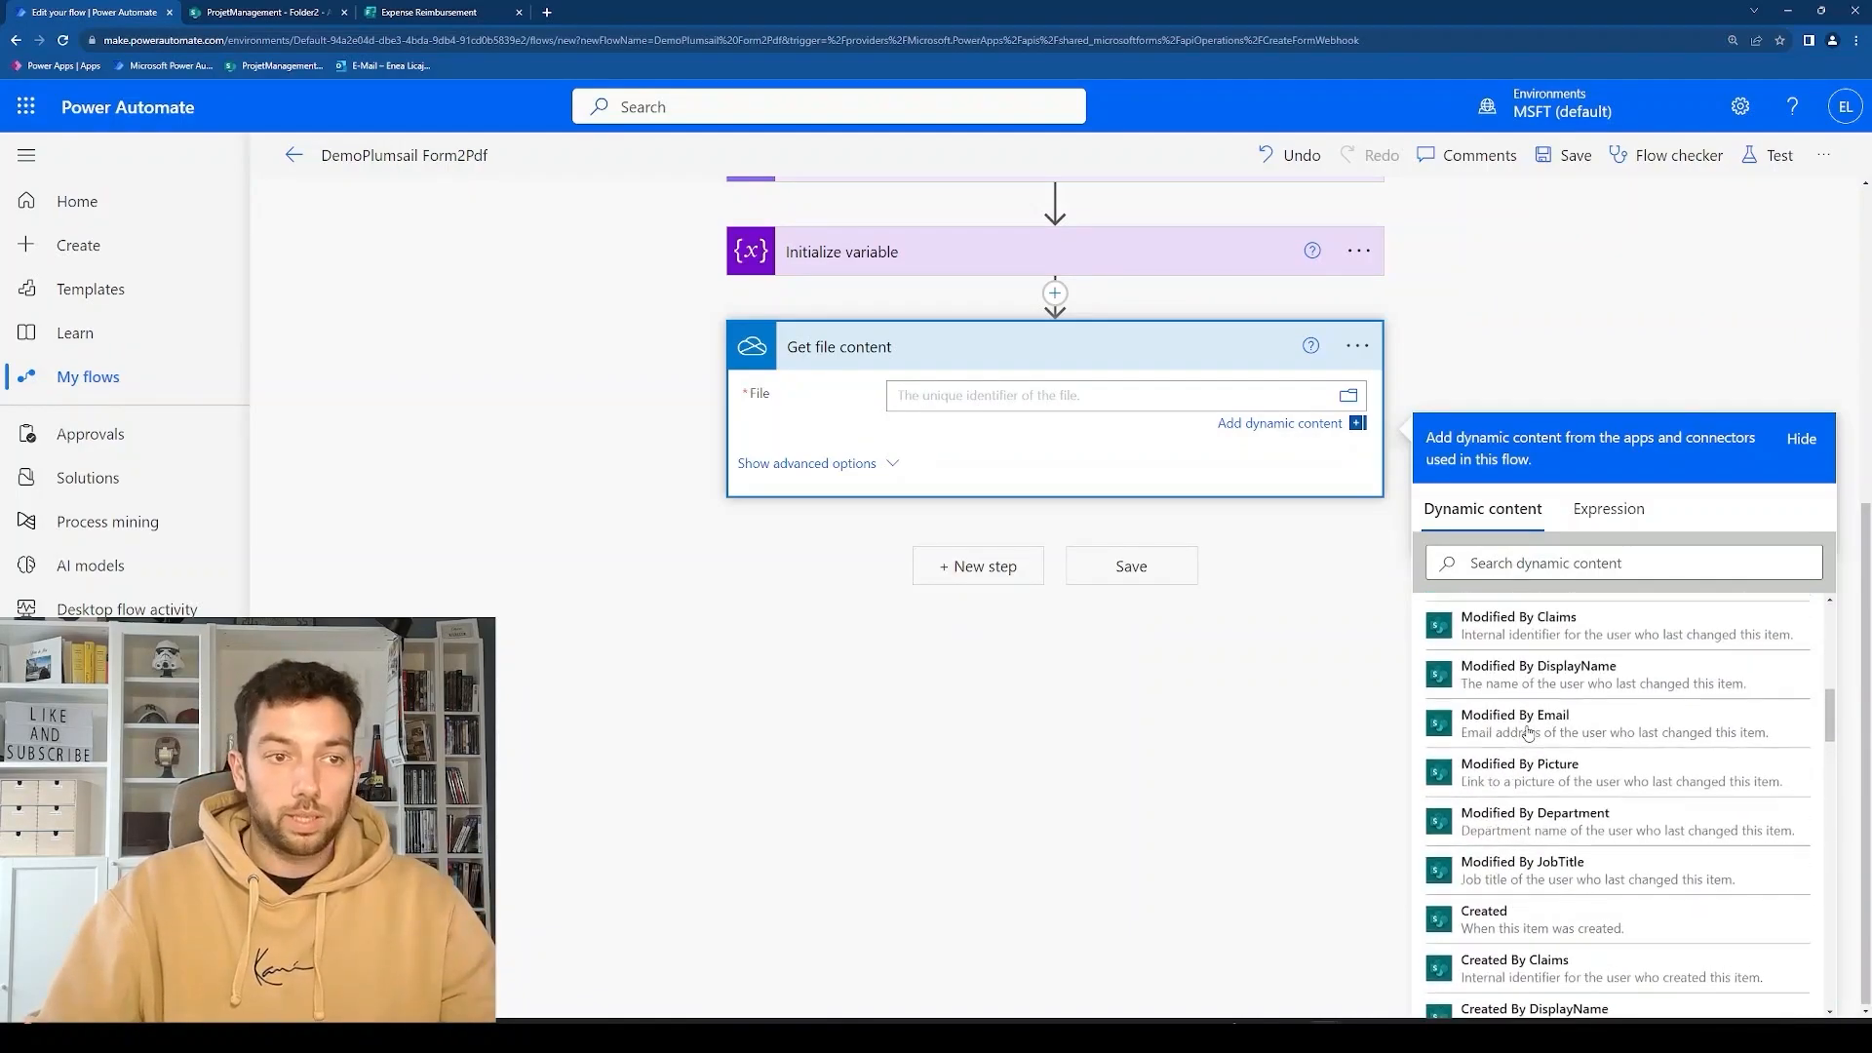
scroll(1528, 733, "up", 10)
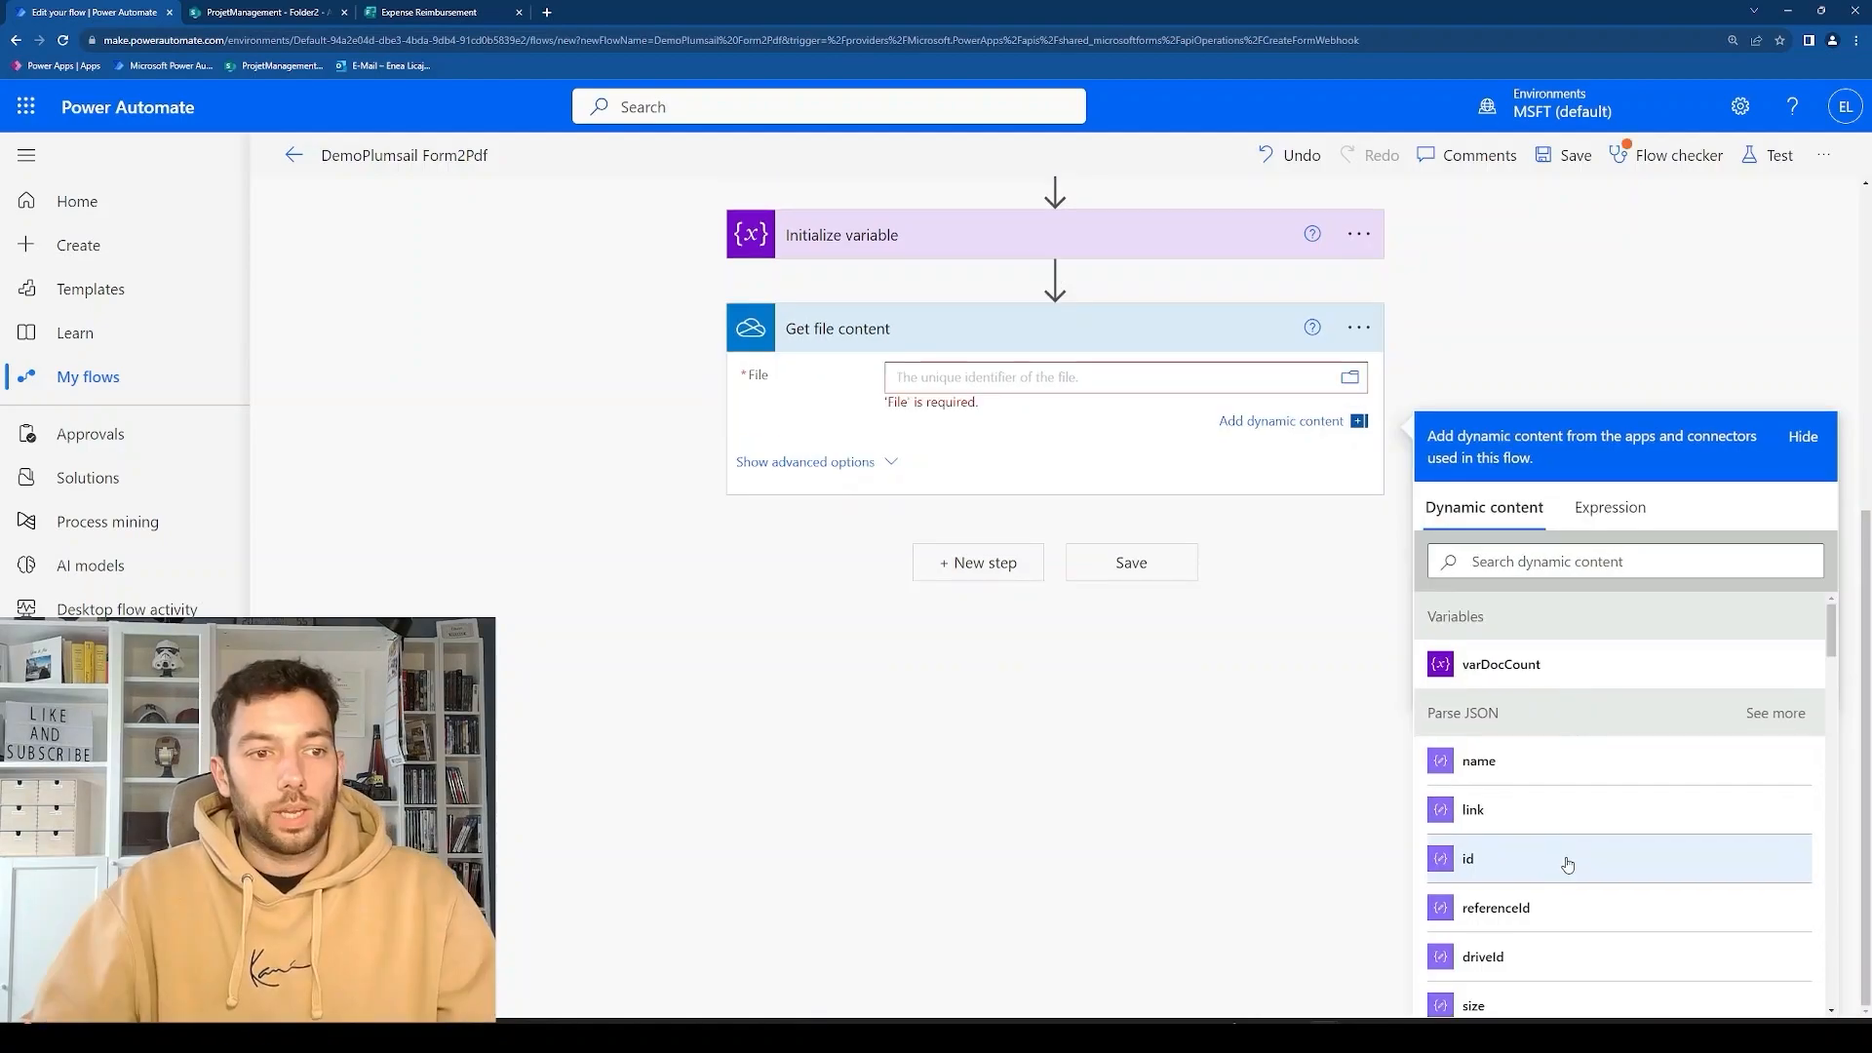
left_click(1567, 864)
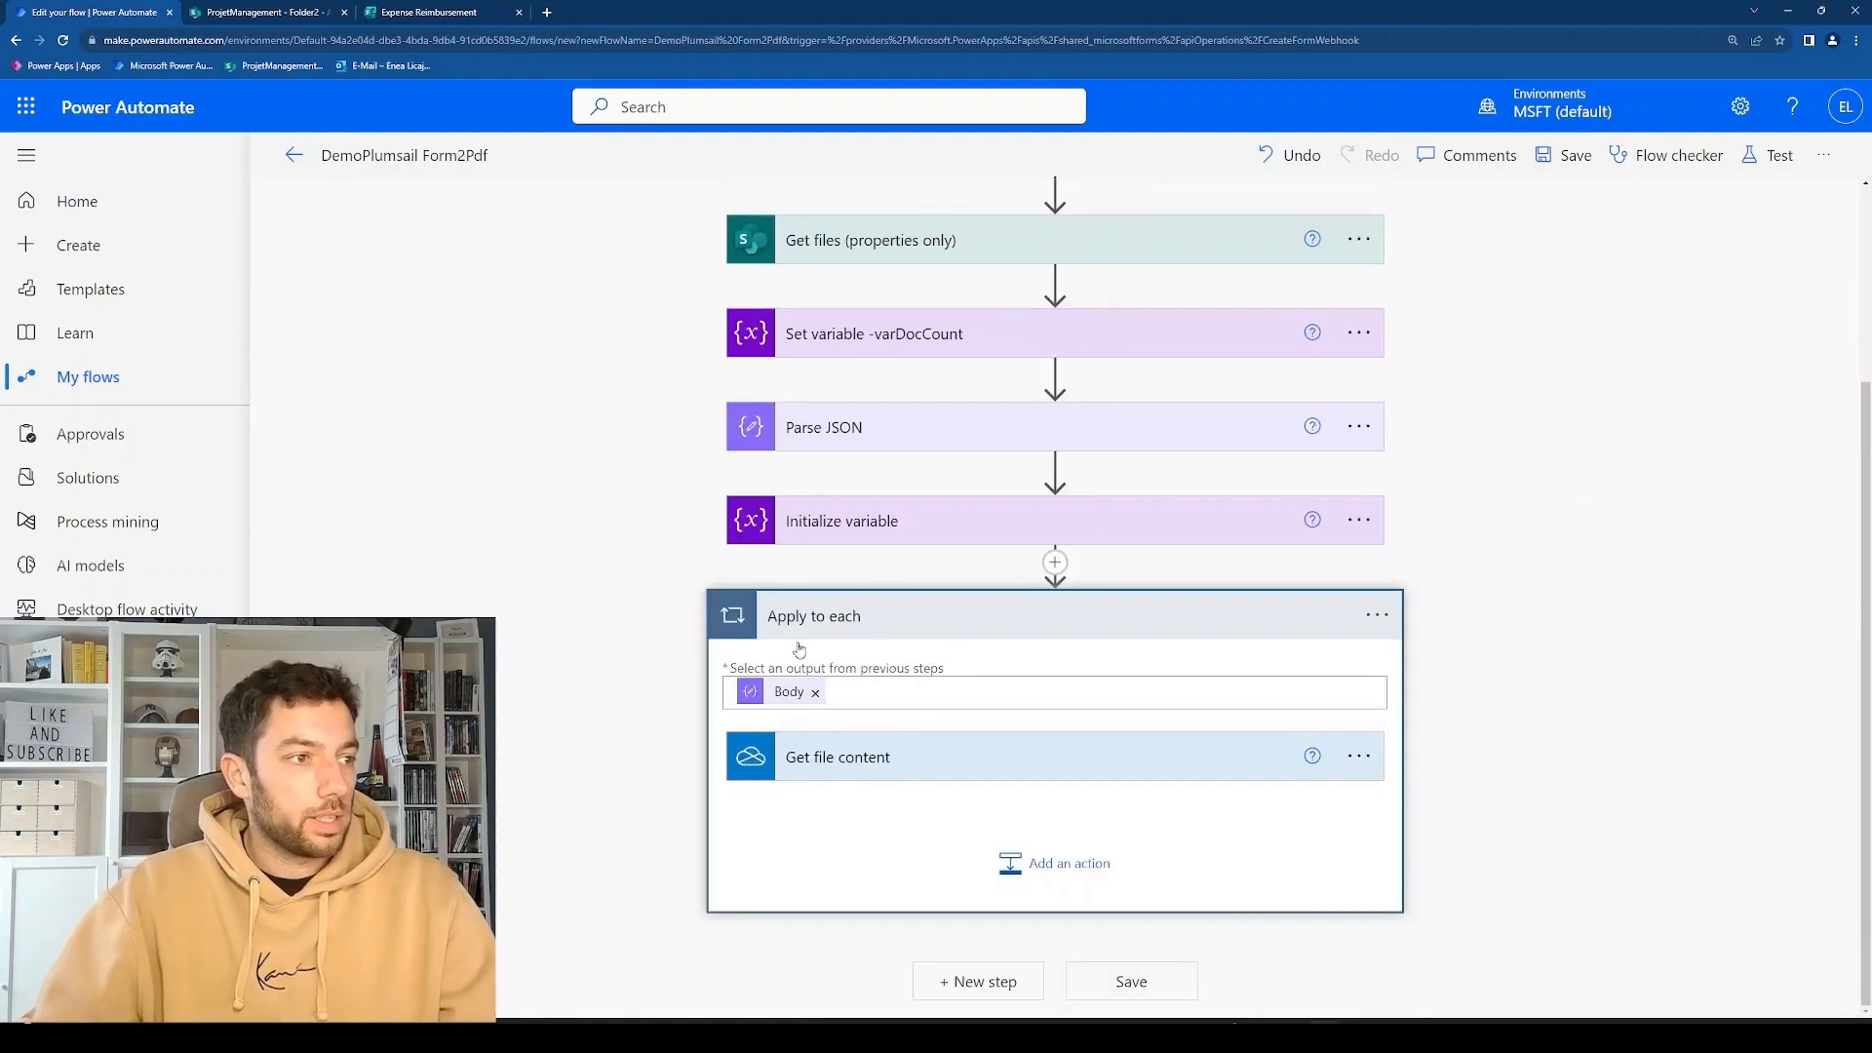
left_click(851, 759)
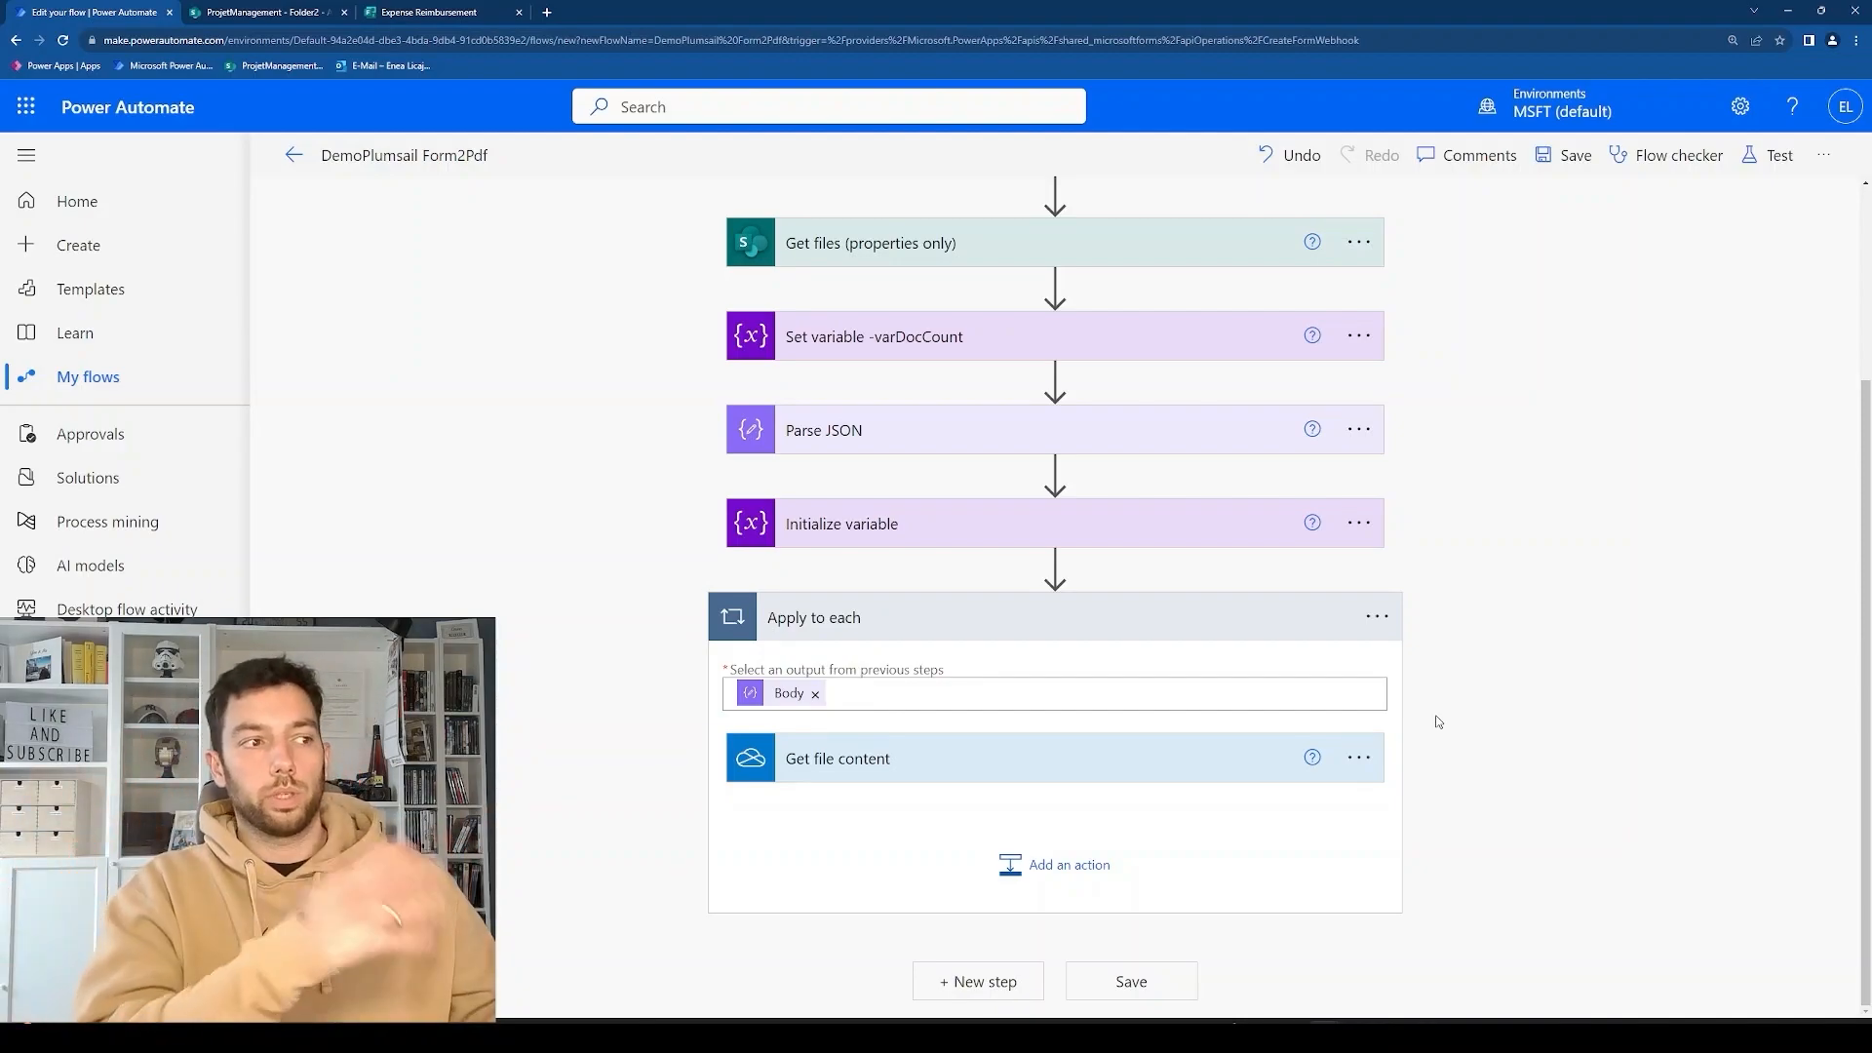
Add an Append to array variable action after Get file content inside the Apply to each loop.
left_click(1088, 846)
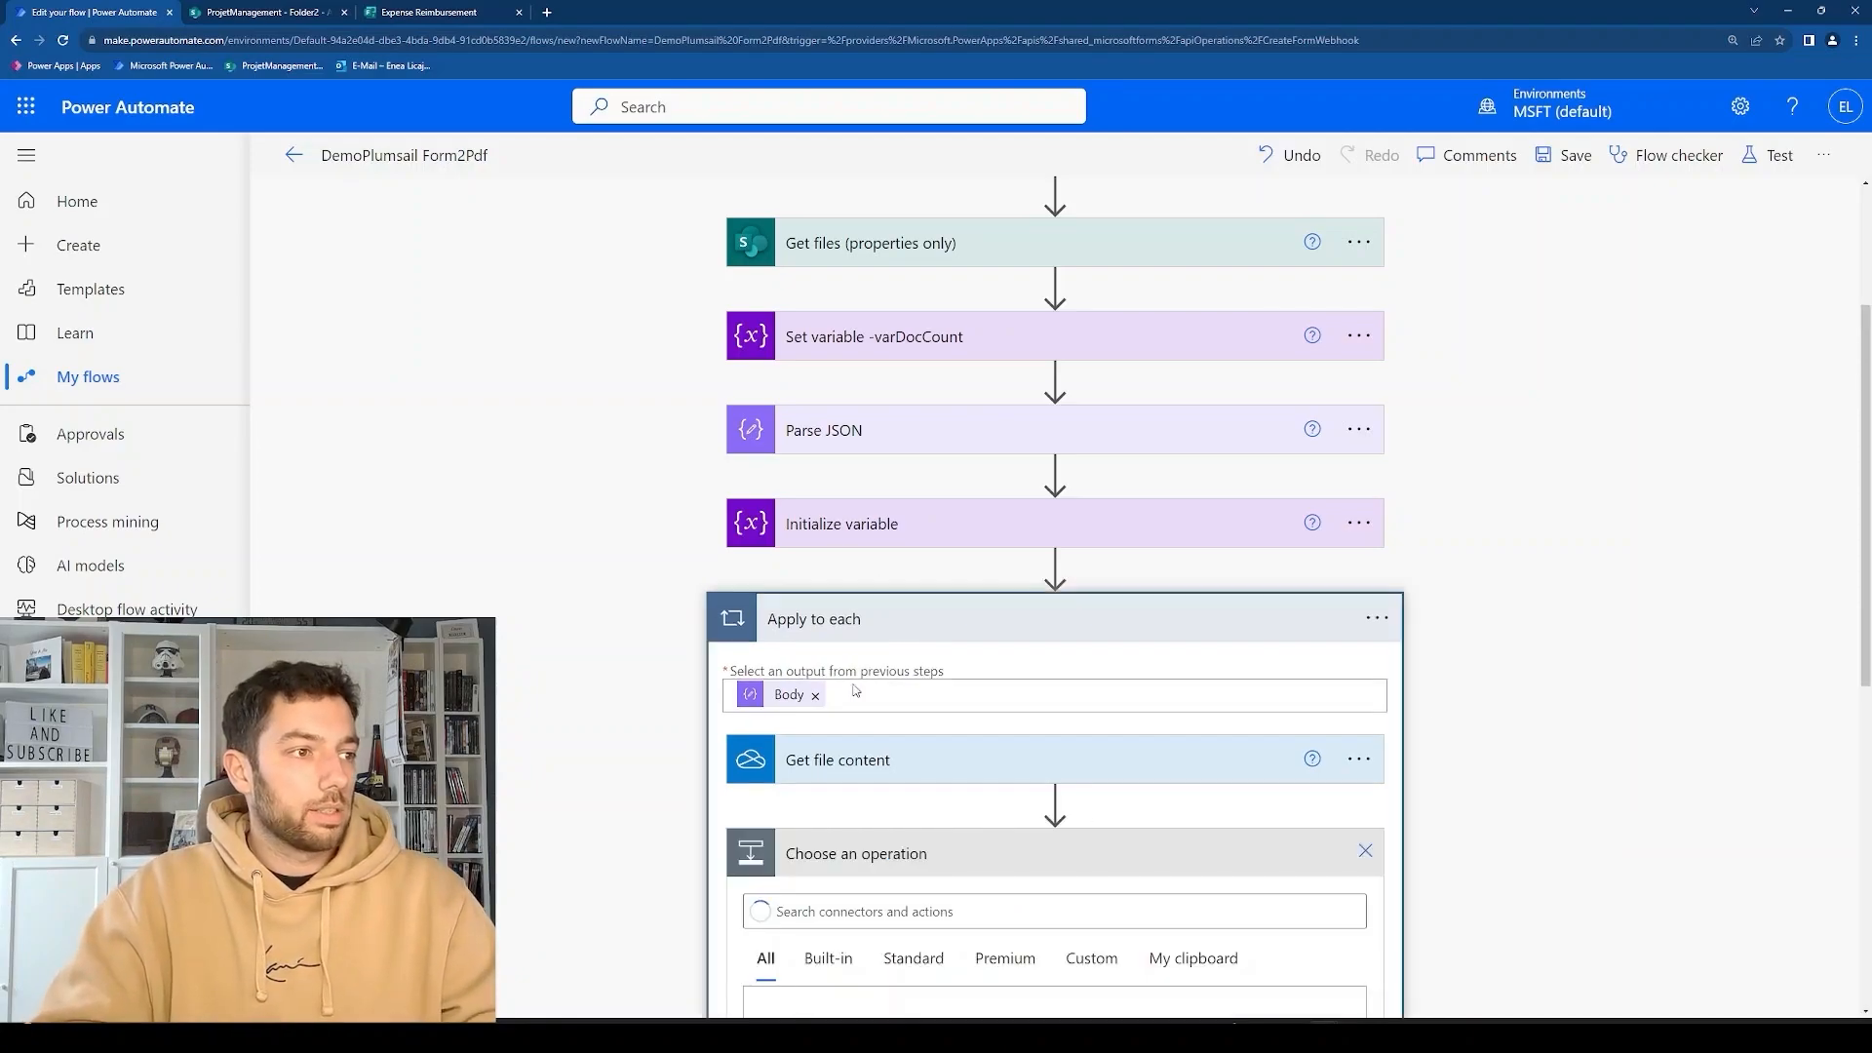
type("appen")
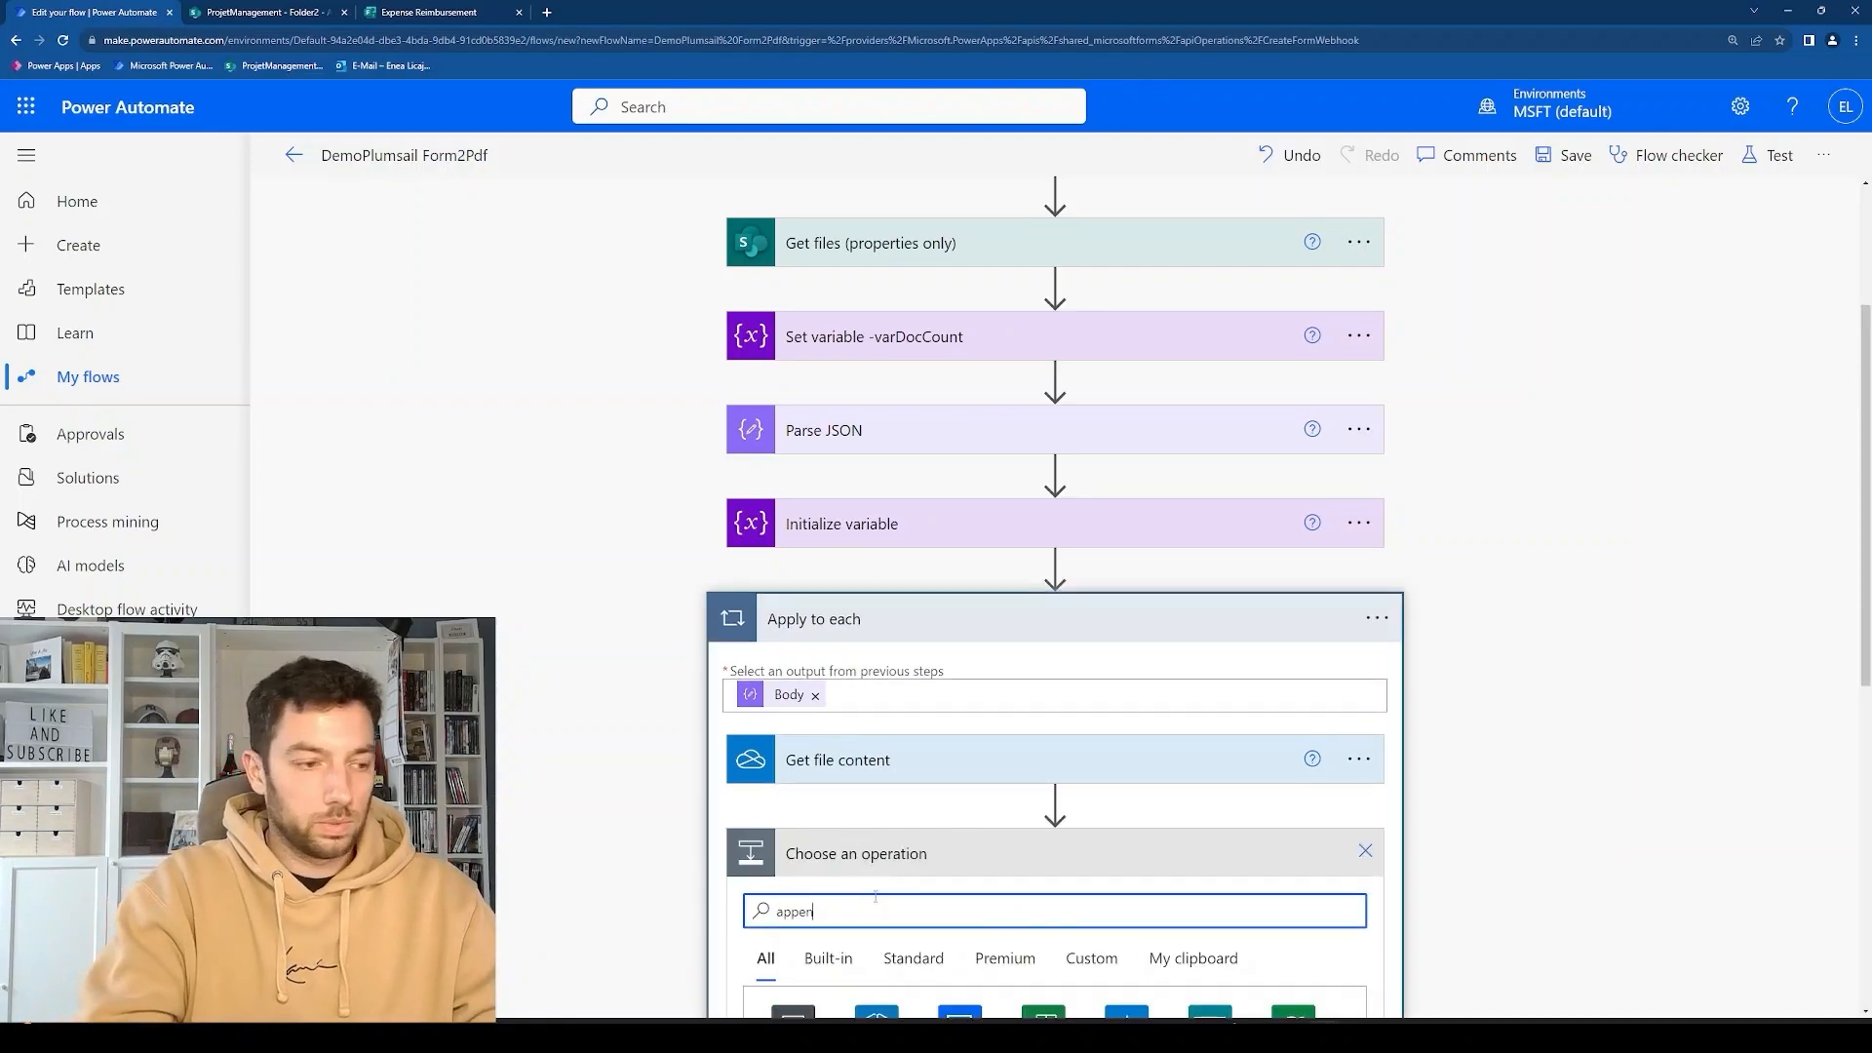
type("y")
scroll(1092, 727, "down", 3)
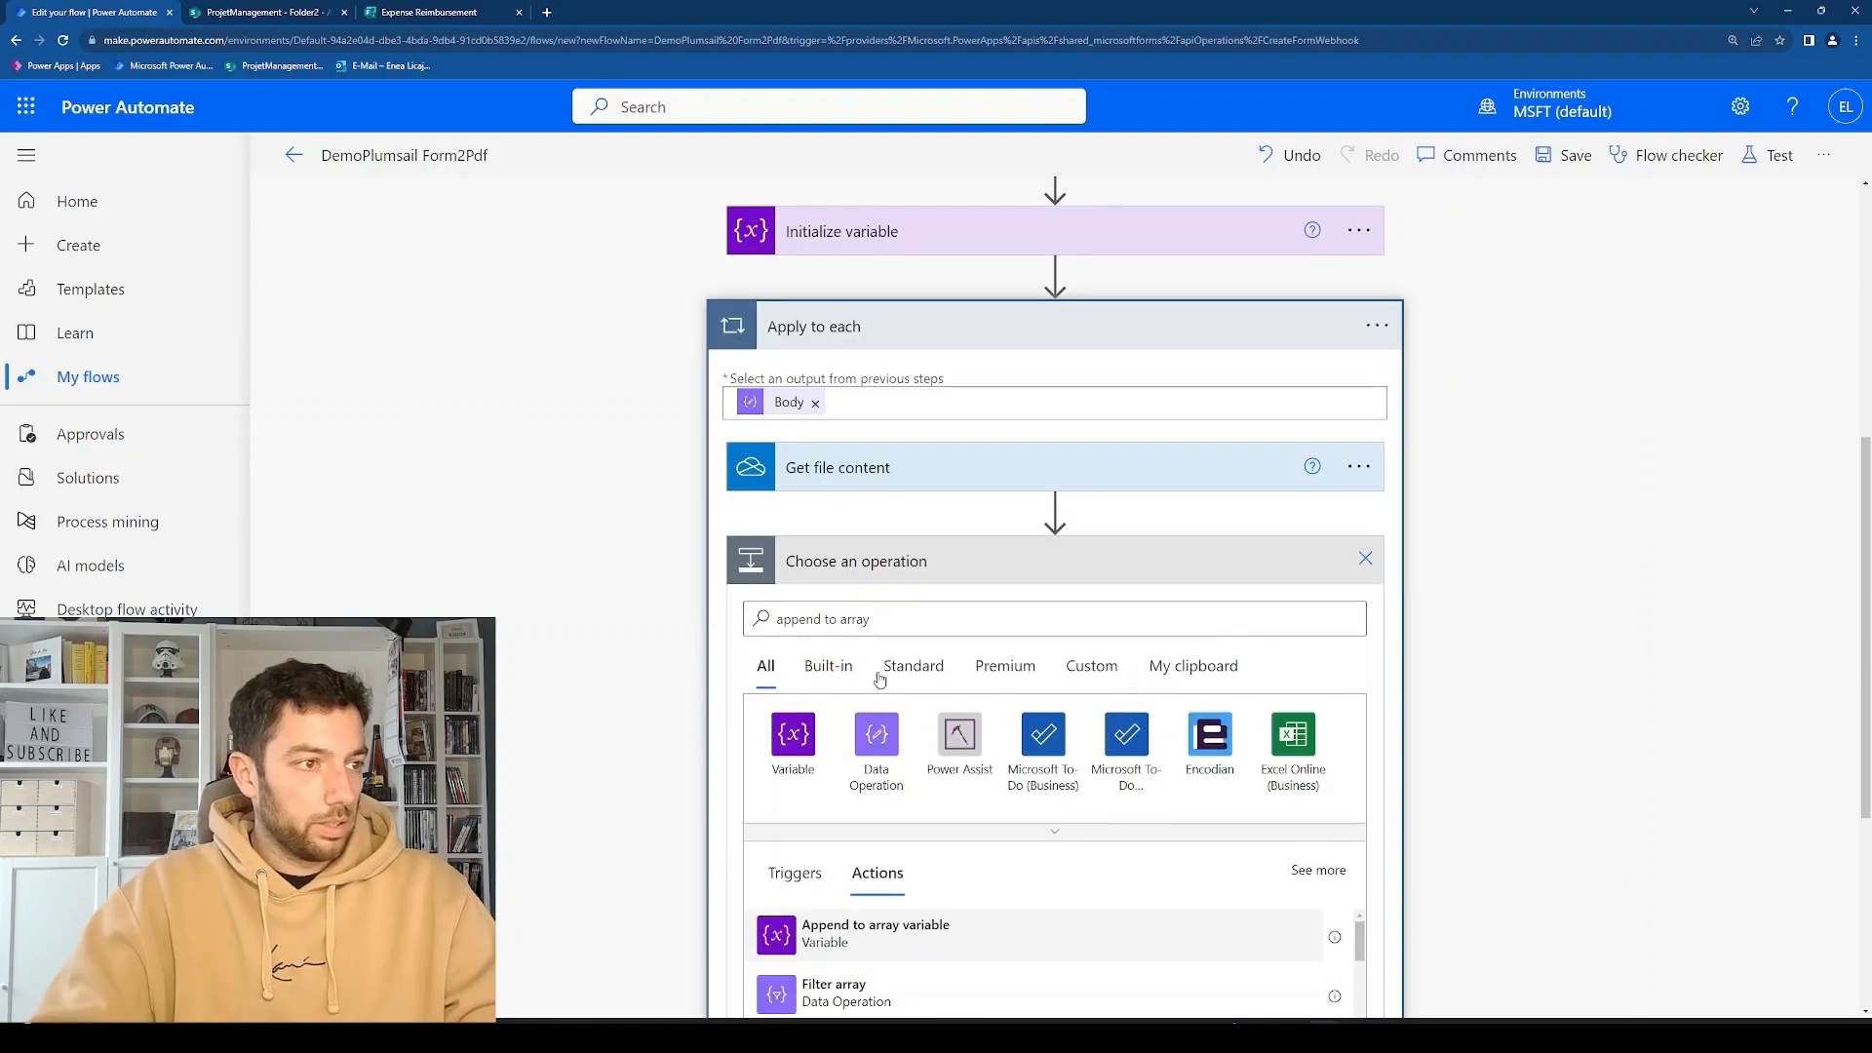
scroll(911, 685, "down", 3)
left_click(905, 624)
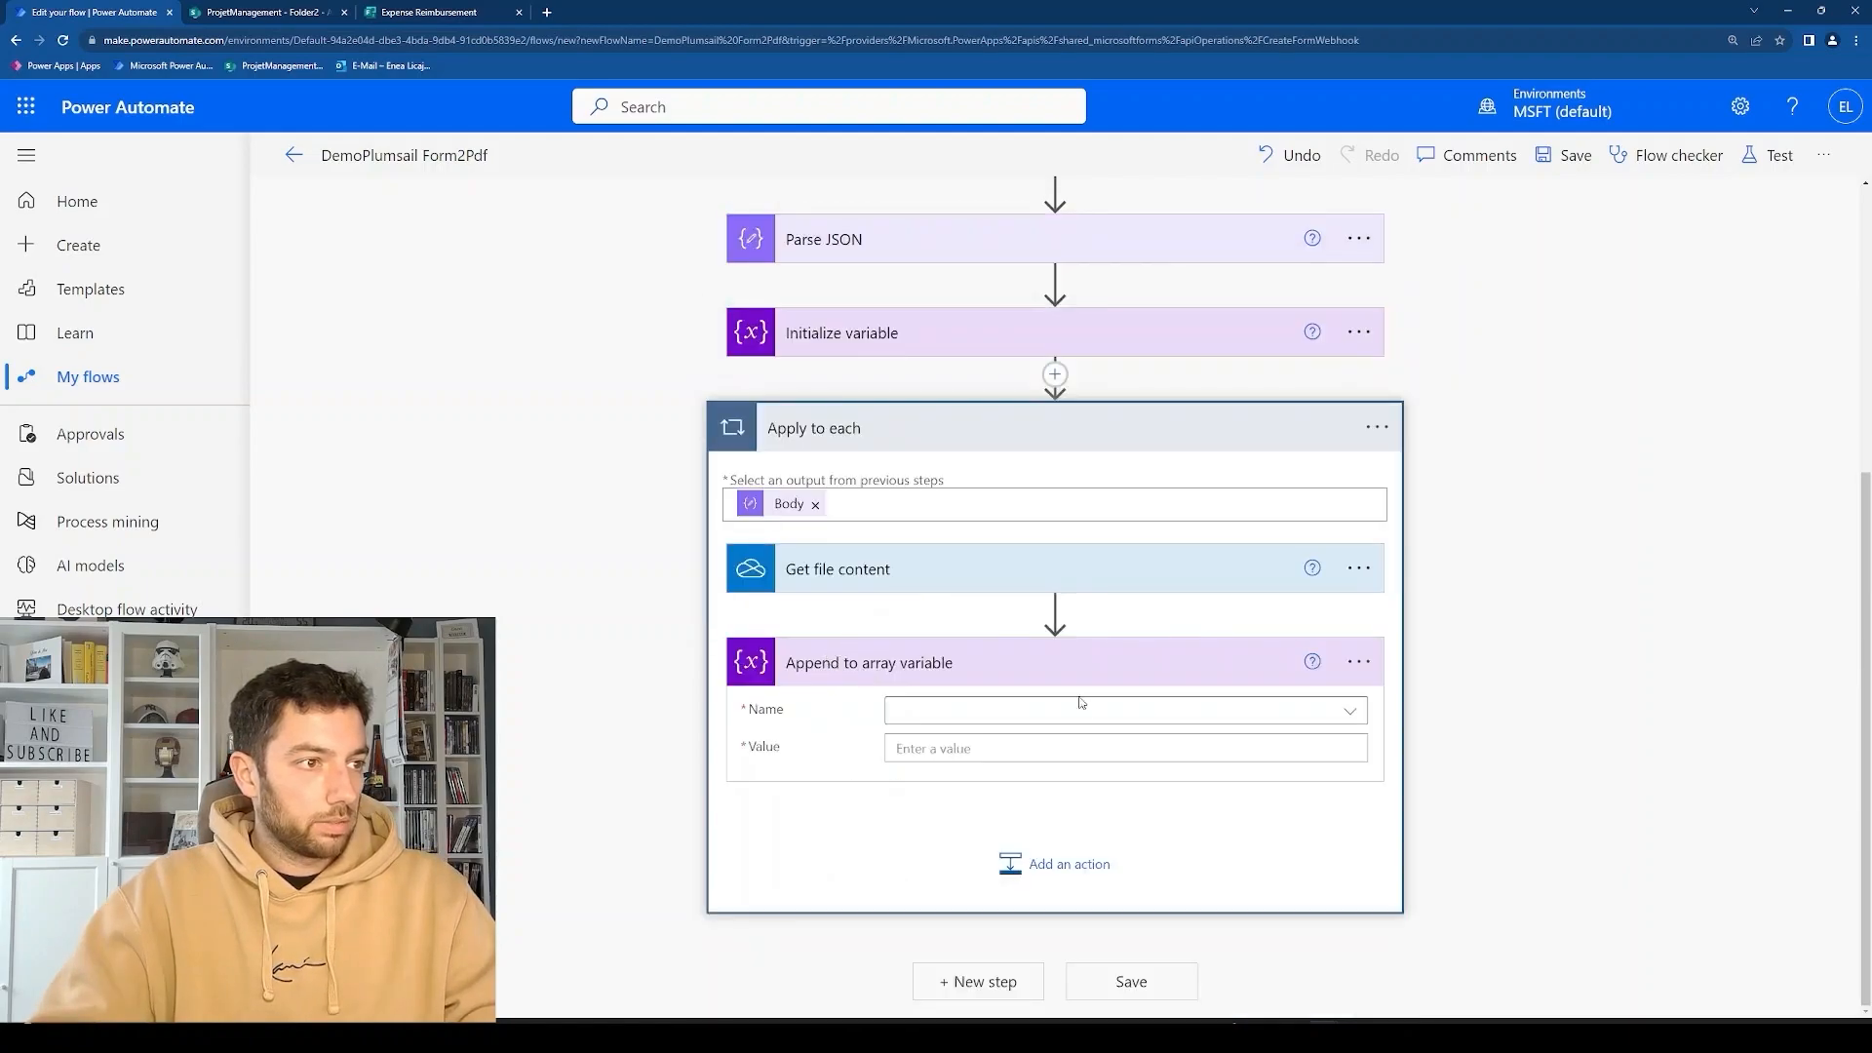
Set the Append to array variable action to append the File content output to varFiles.
left_click(1081, 706)
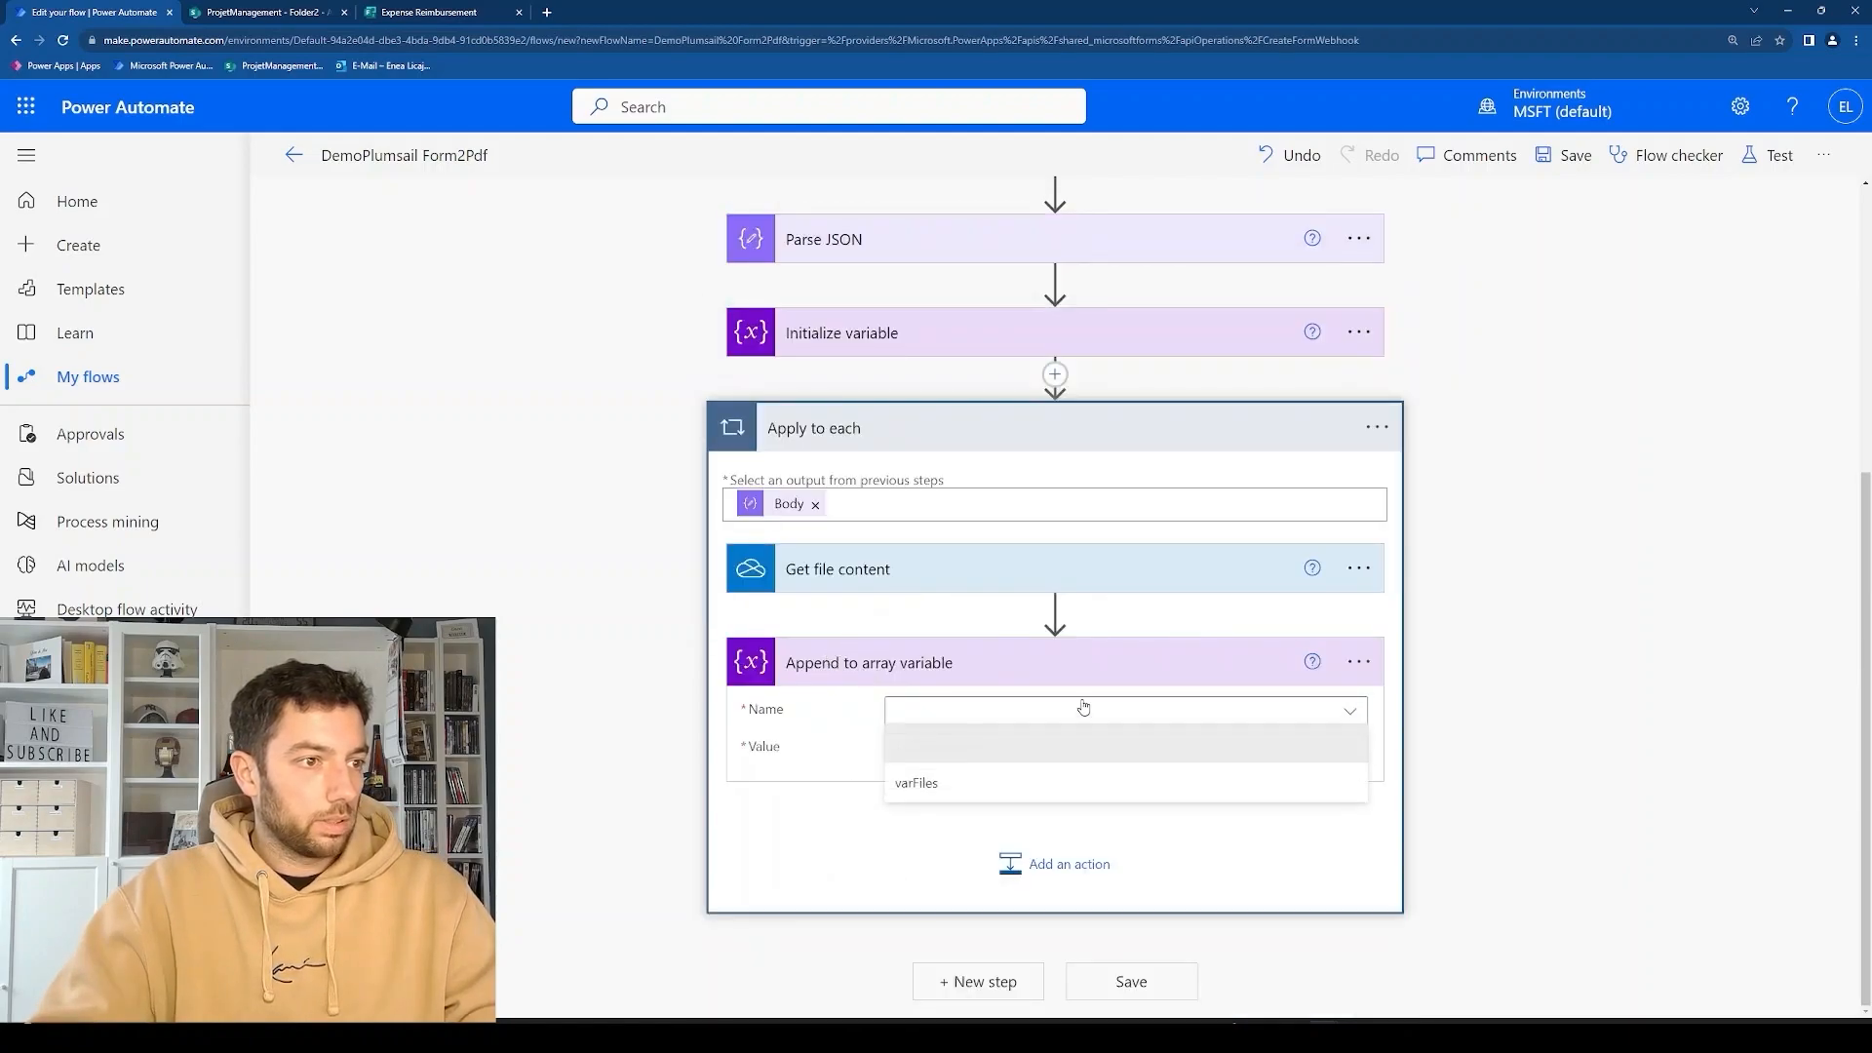
left_click(942, 797)
left_click(931, 748)
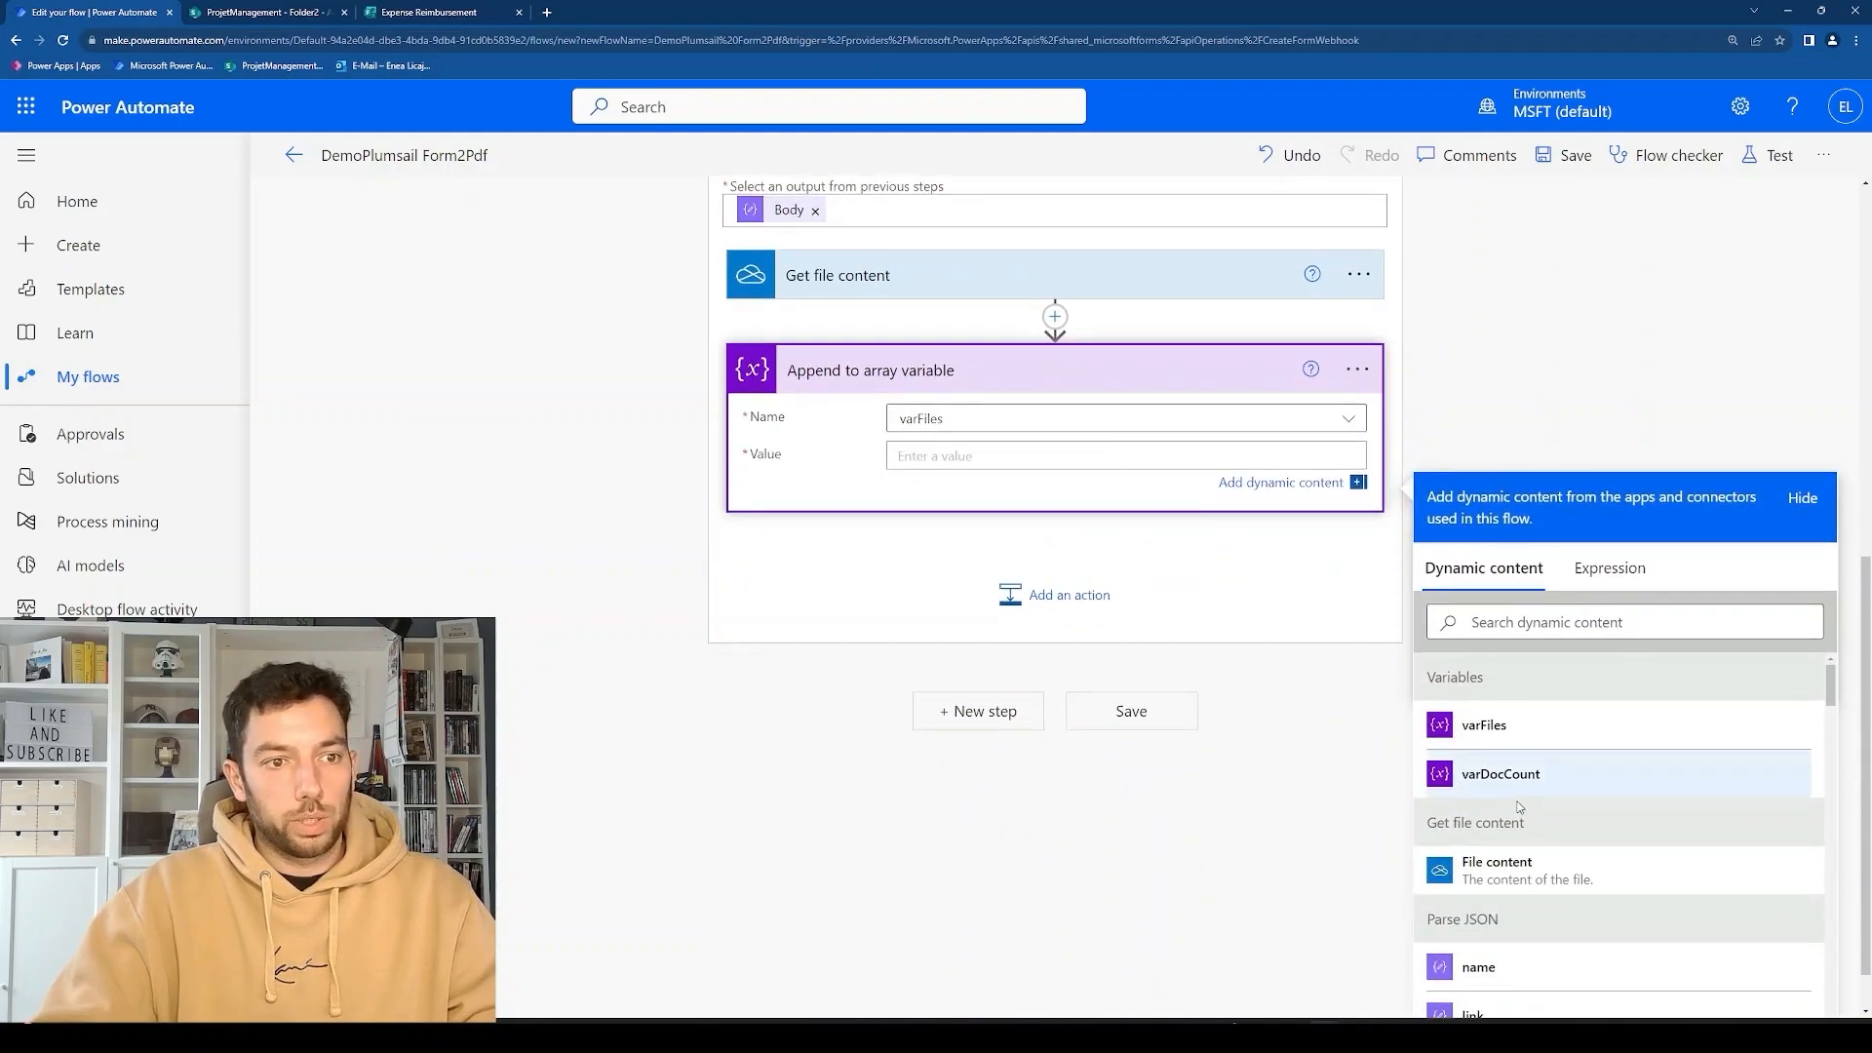
left_click(1582, 878)
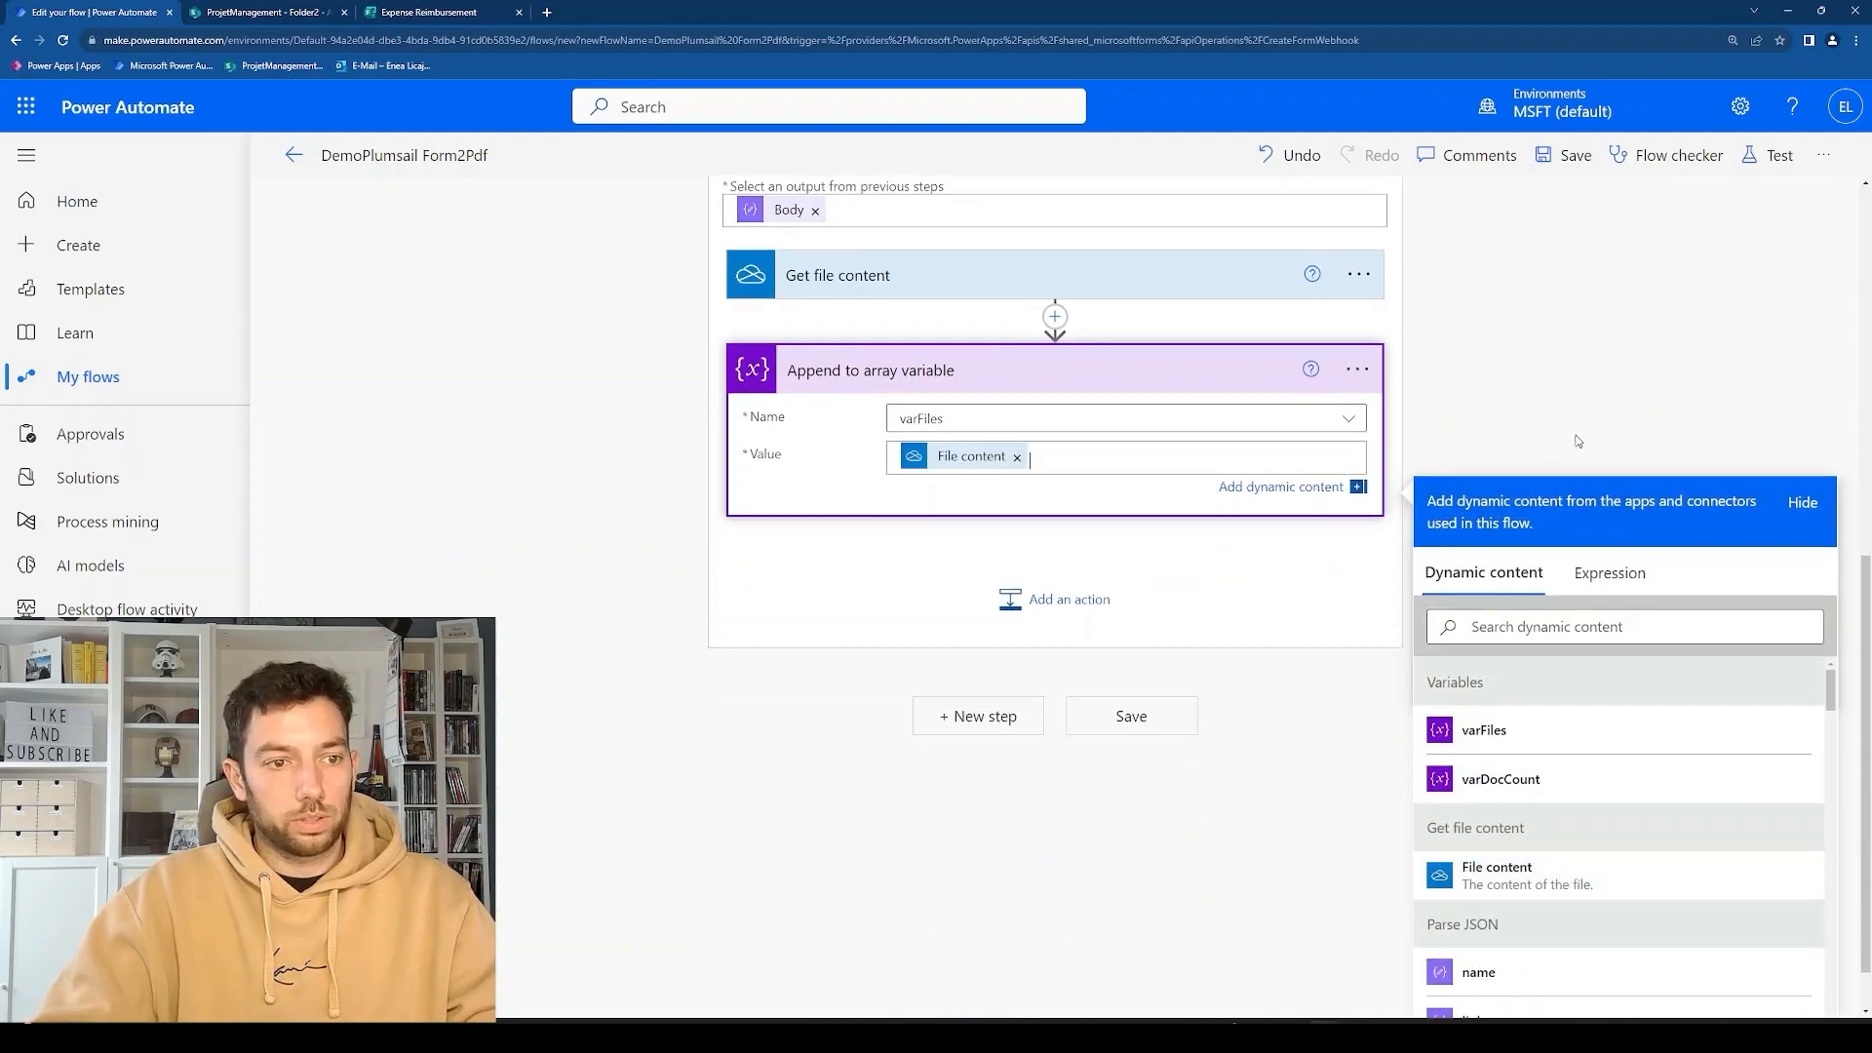
left_click(765, 306)
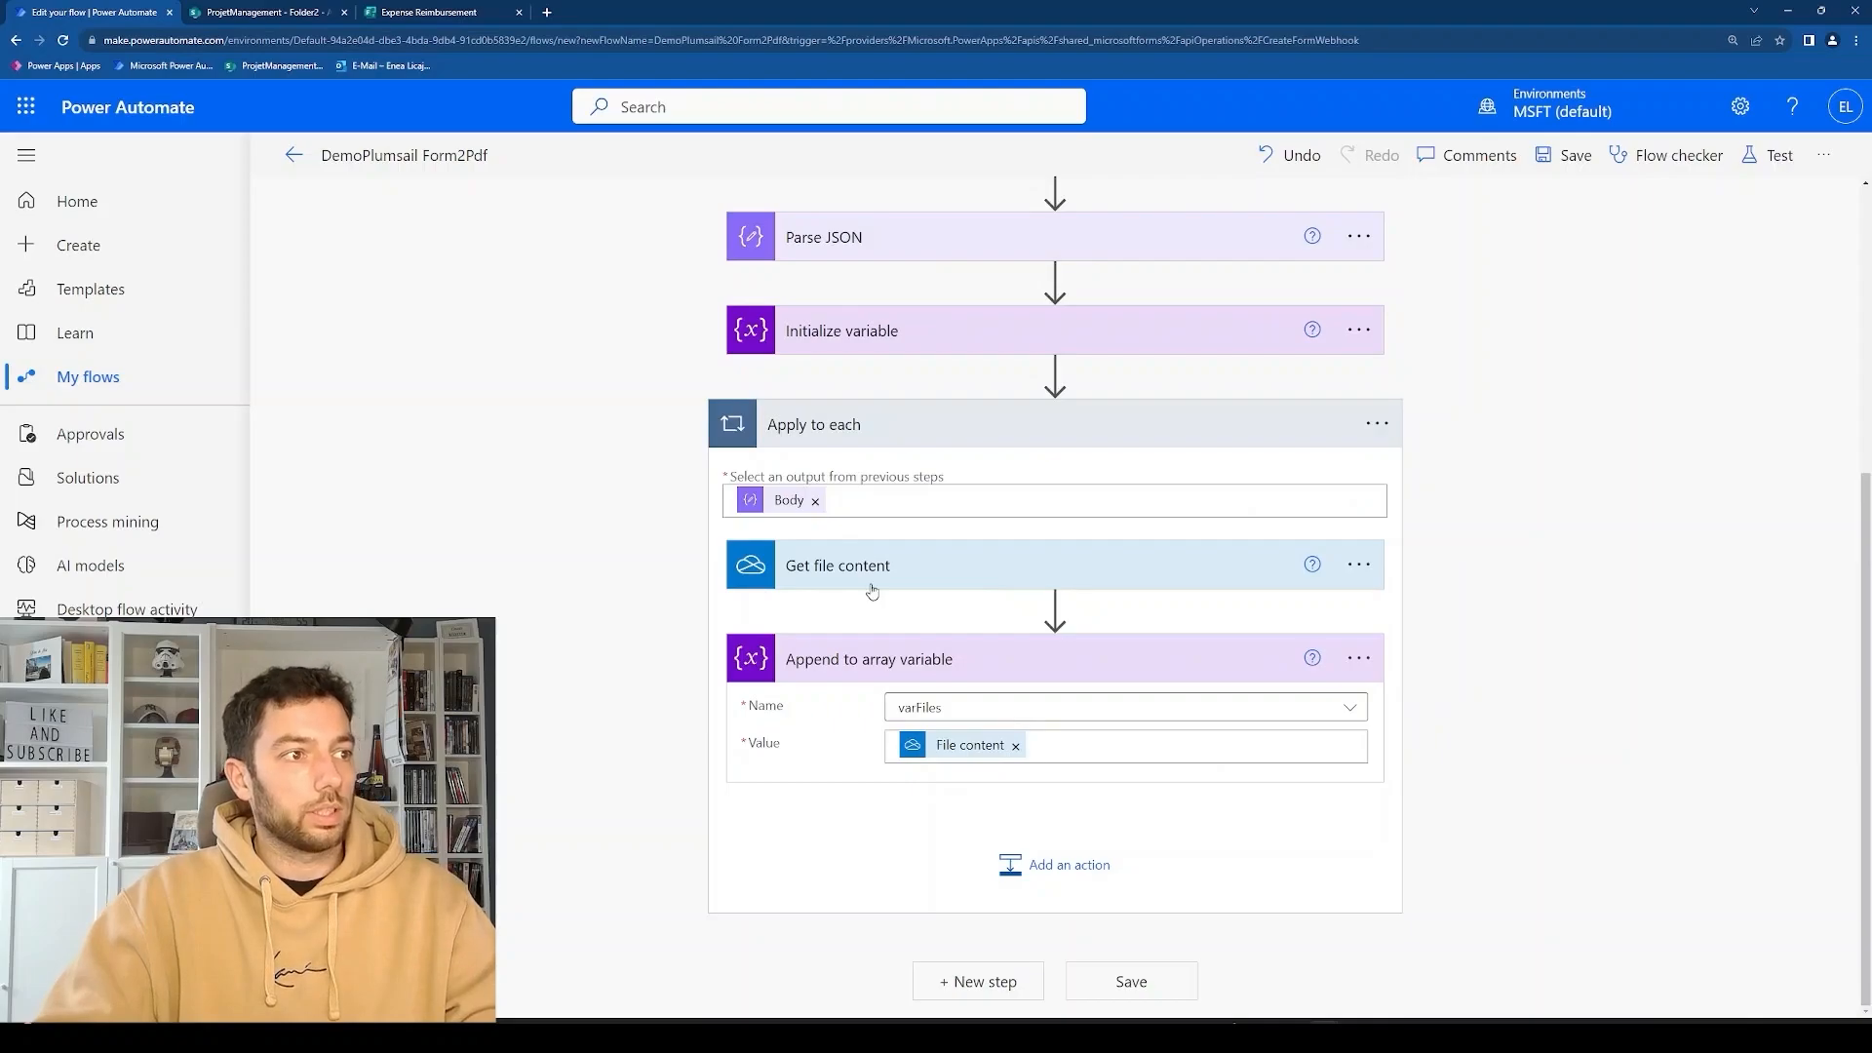
Check the Supervisor question in the Expense Reimbursement form and add the Office 365 Users Search for users (V2) action after Apply to each.
left_click(1069, 864)
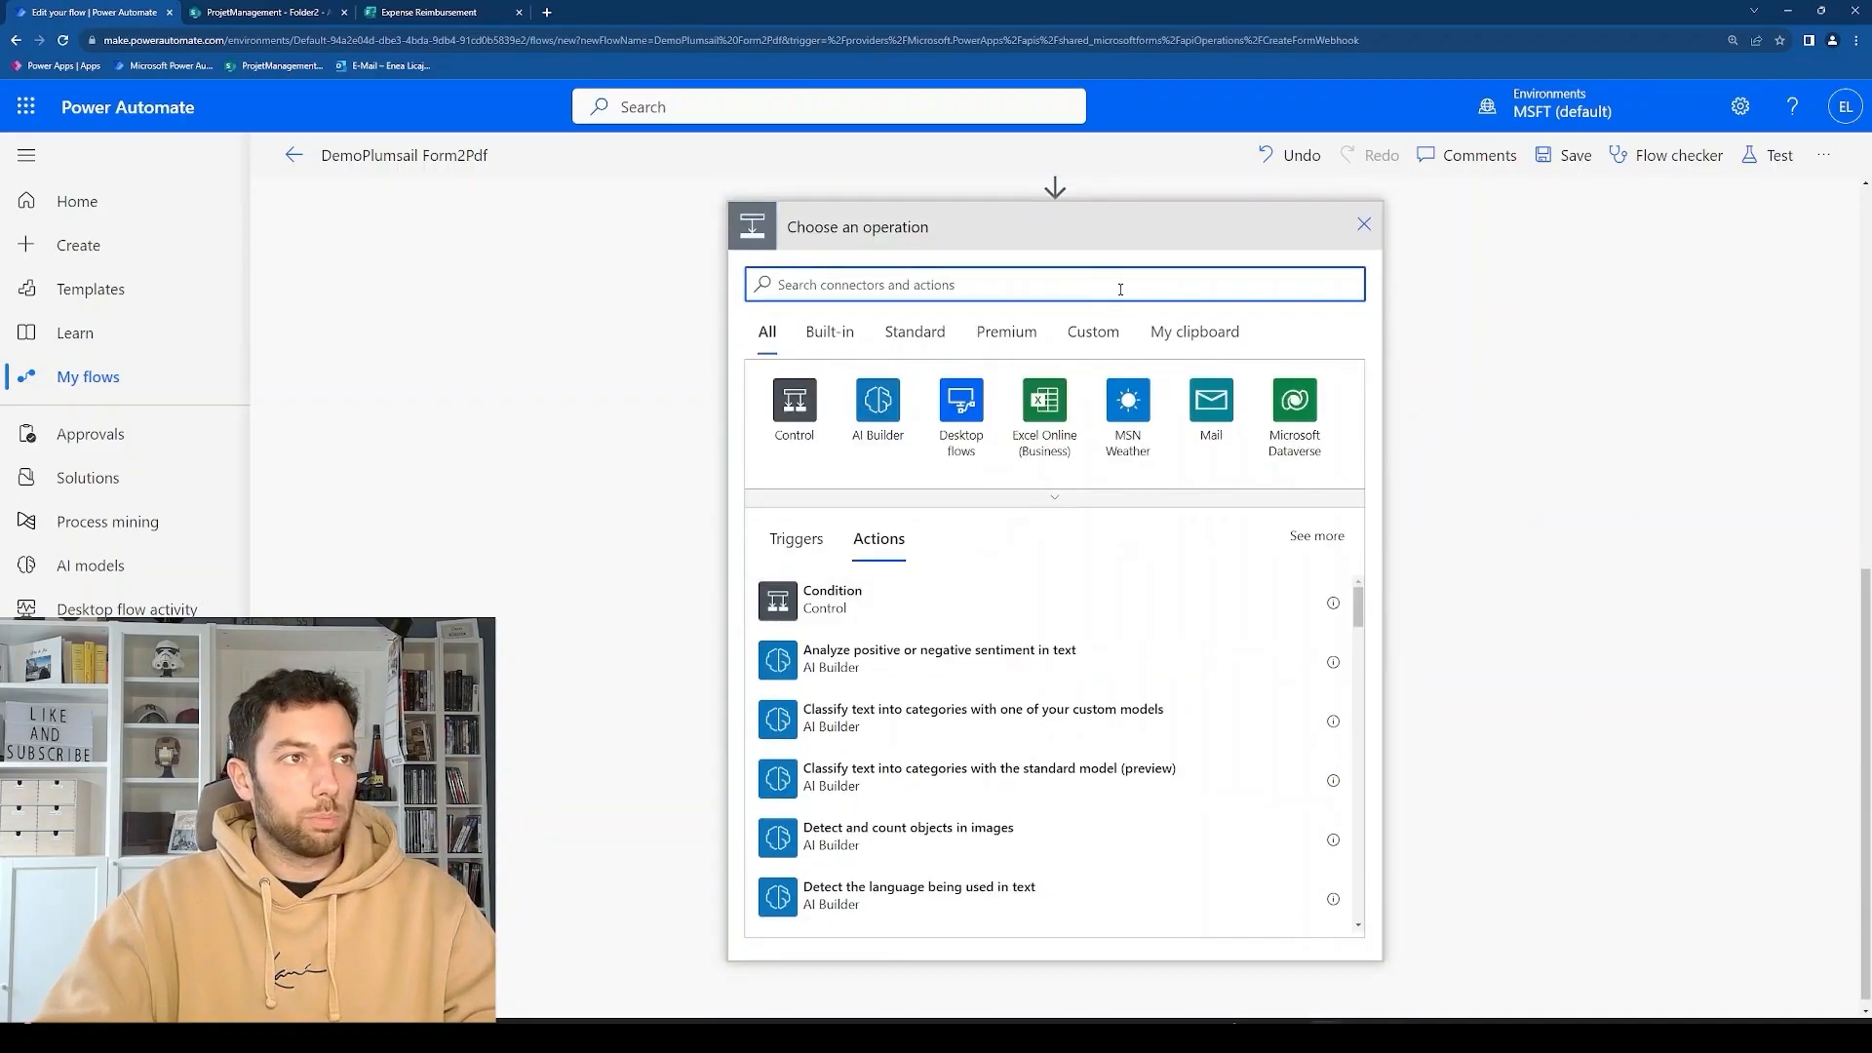
left_click(422, 10)
left_click(462, 523)
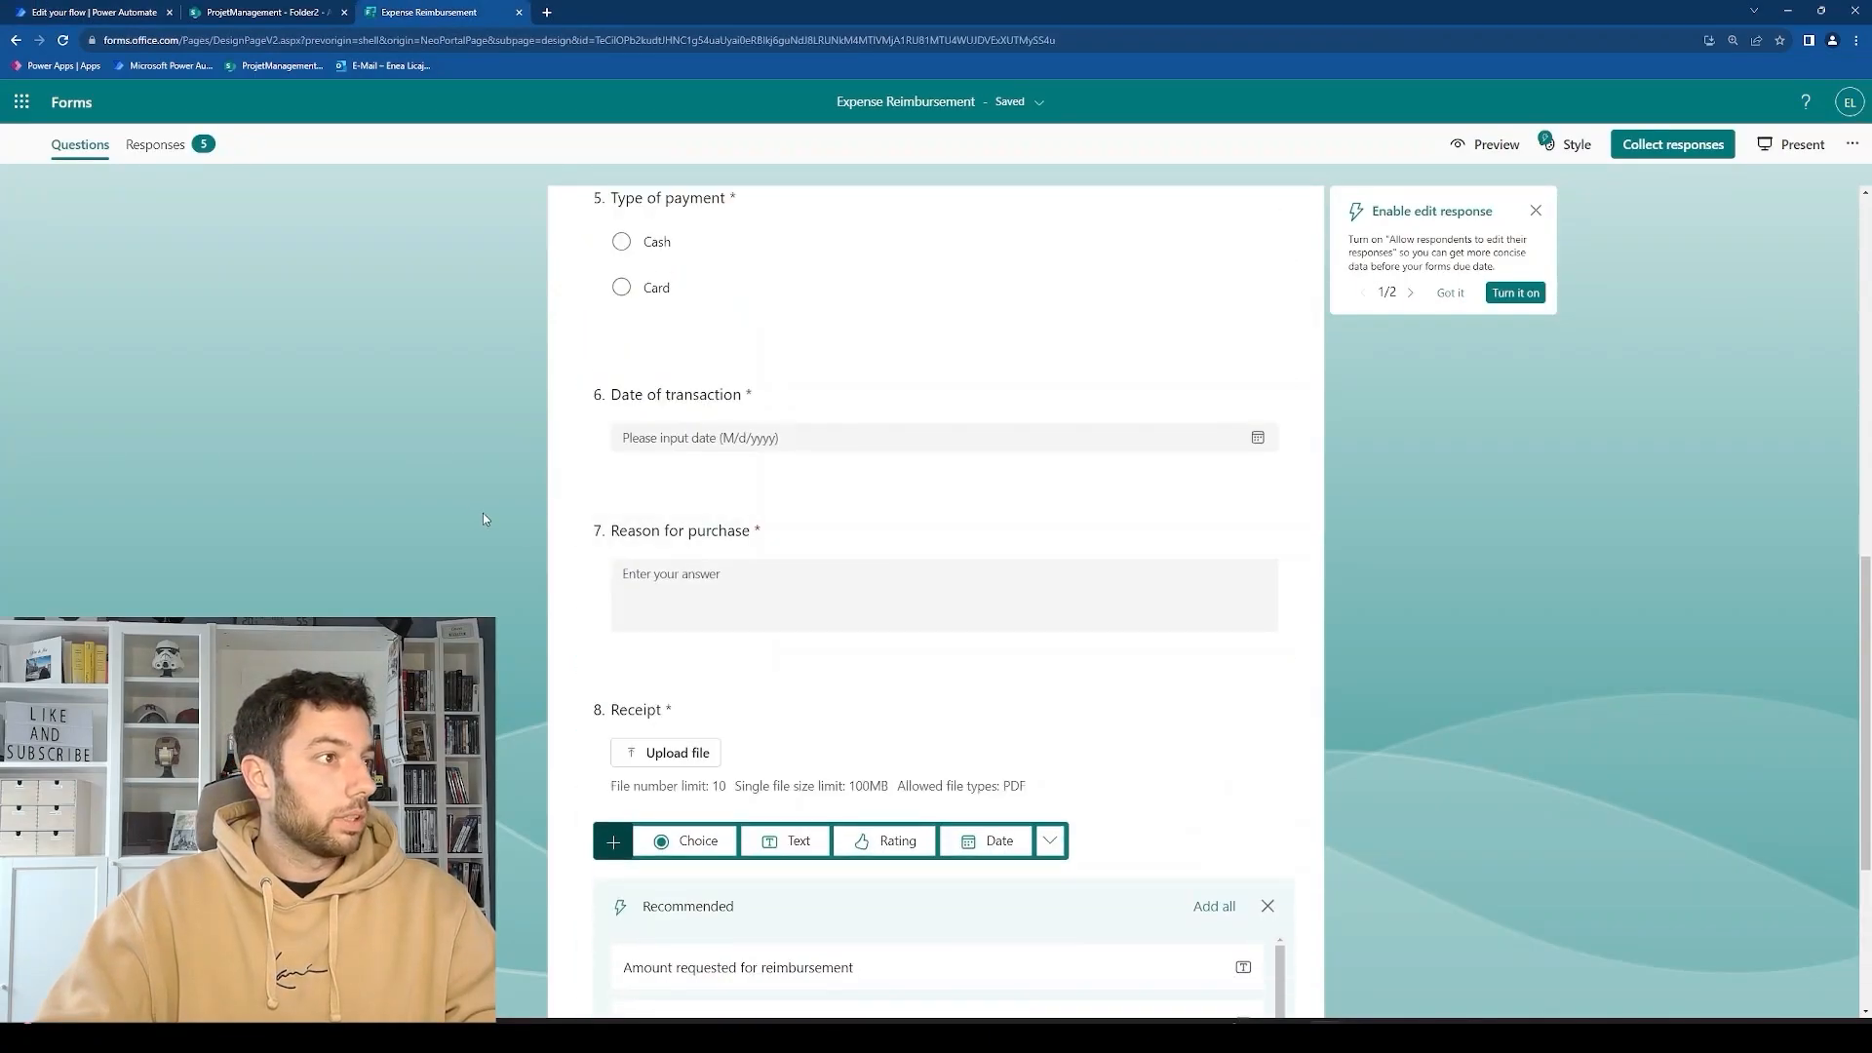
scroll(492, 517, "up", 5)
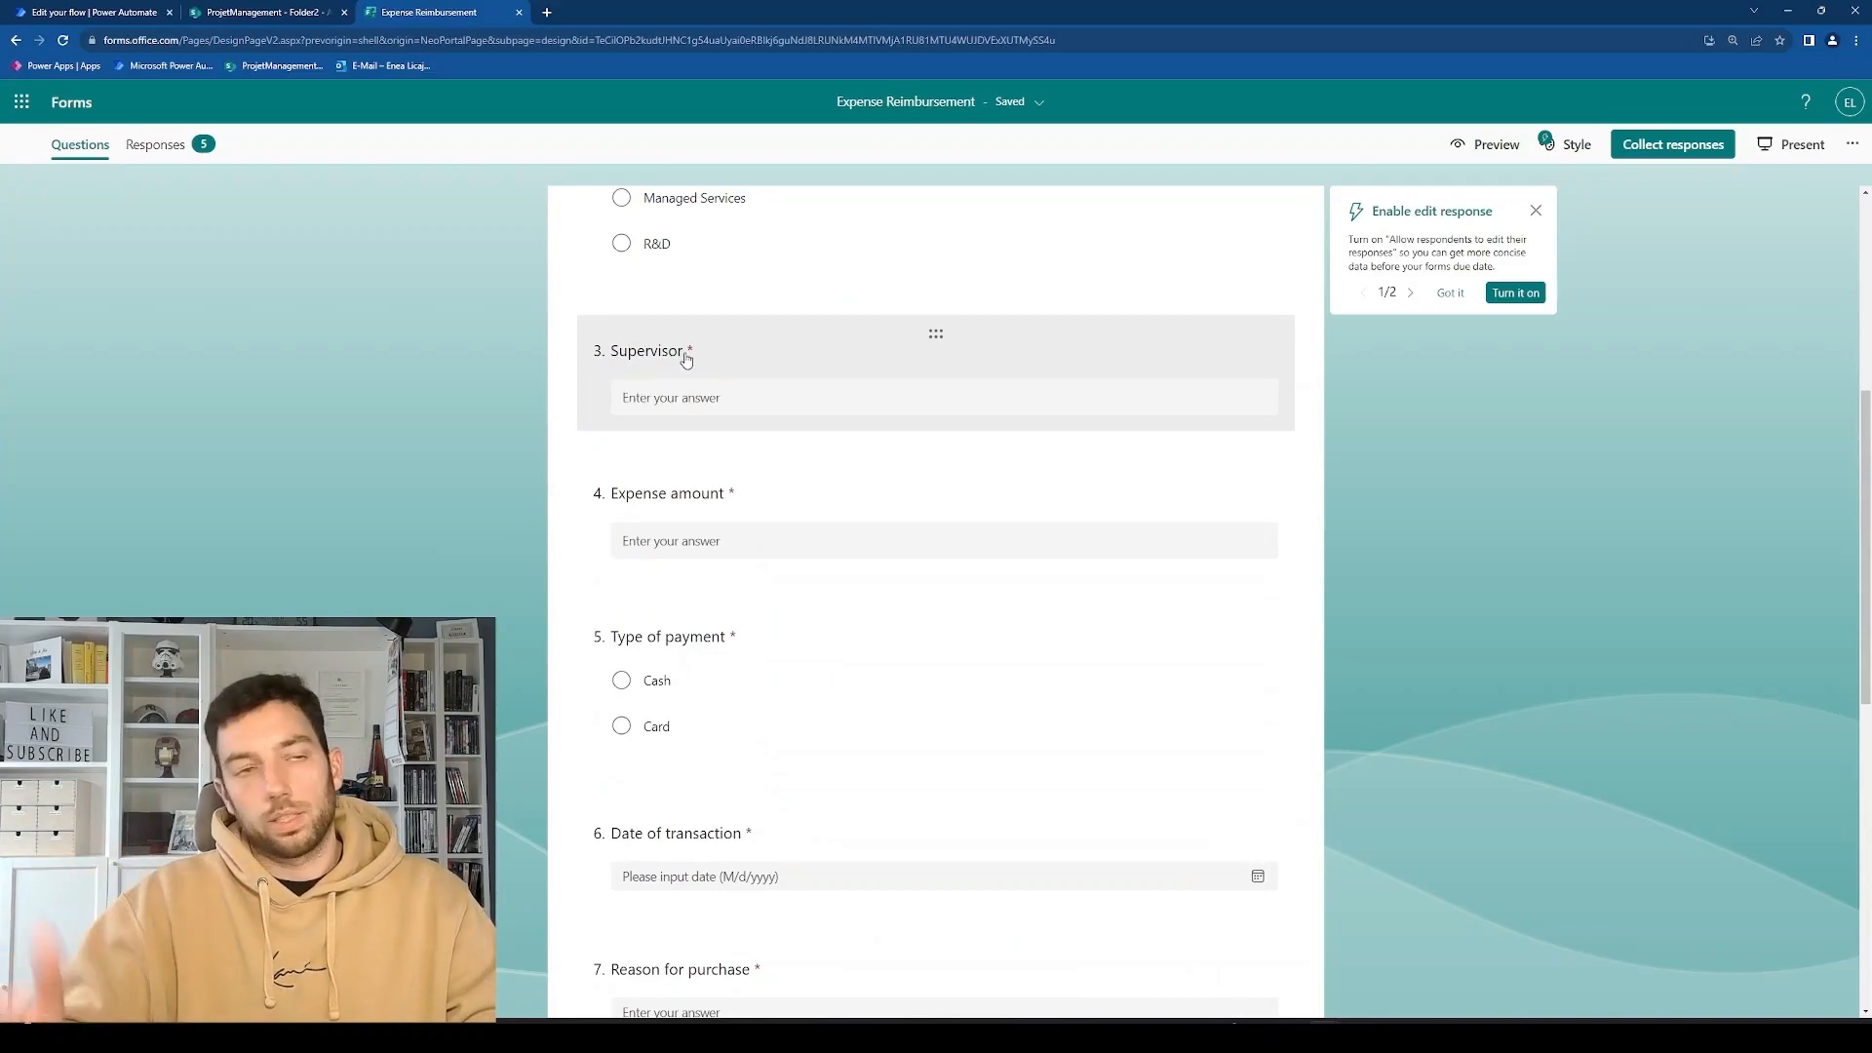
left_click(143, 11)
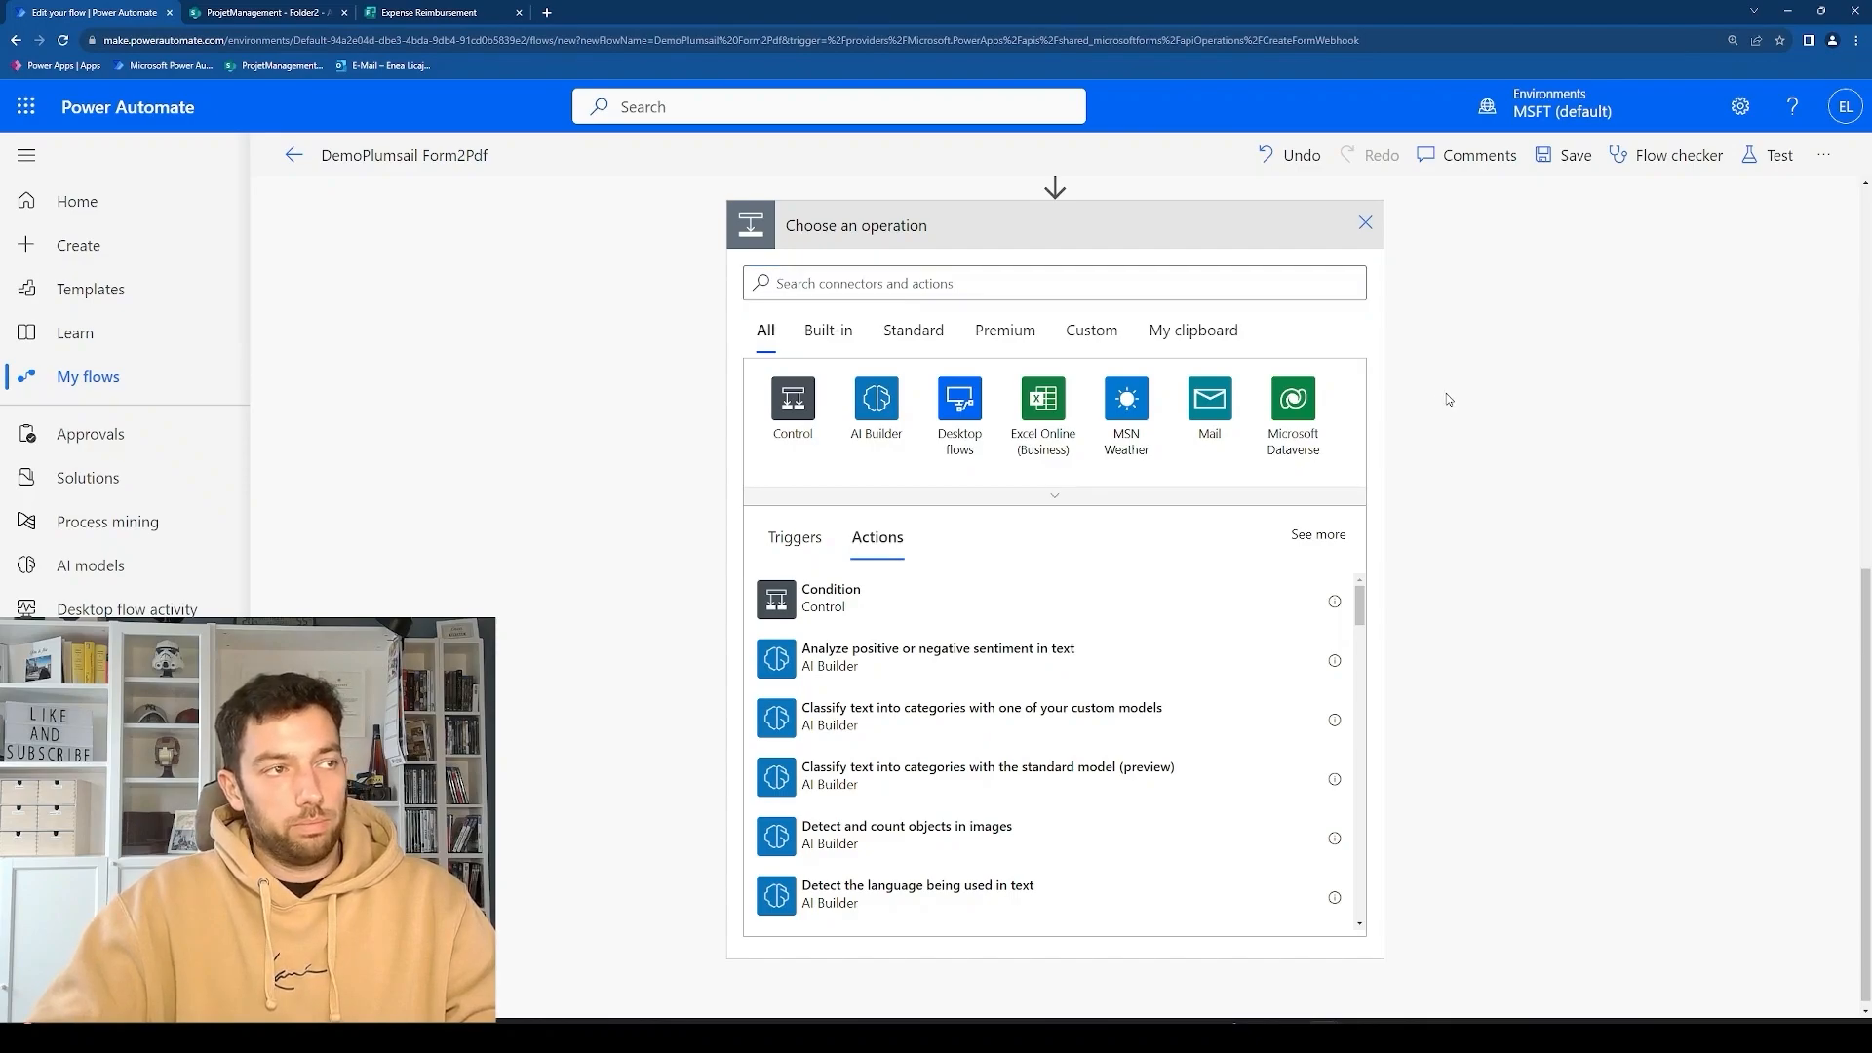
left_click(1193, 292)
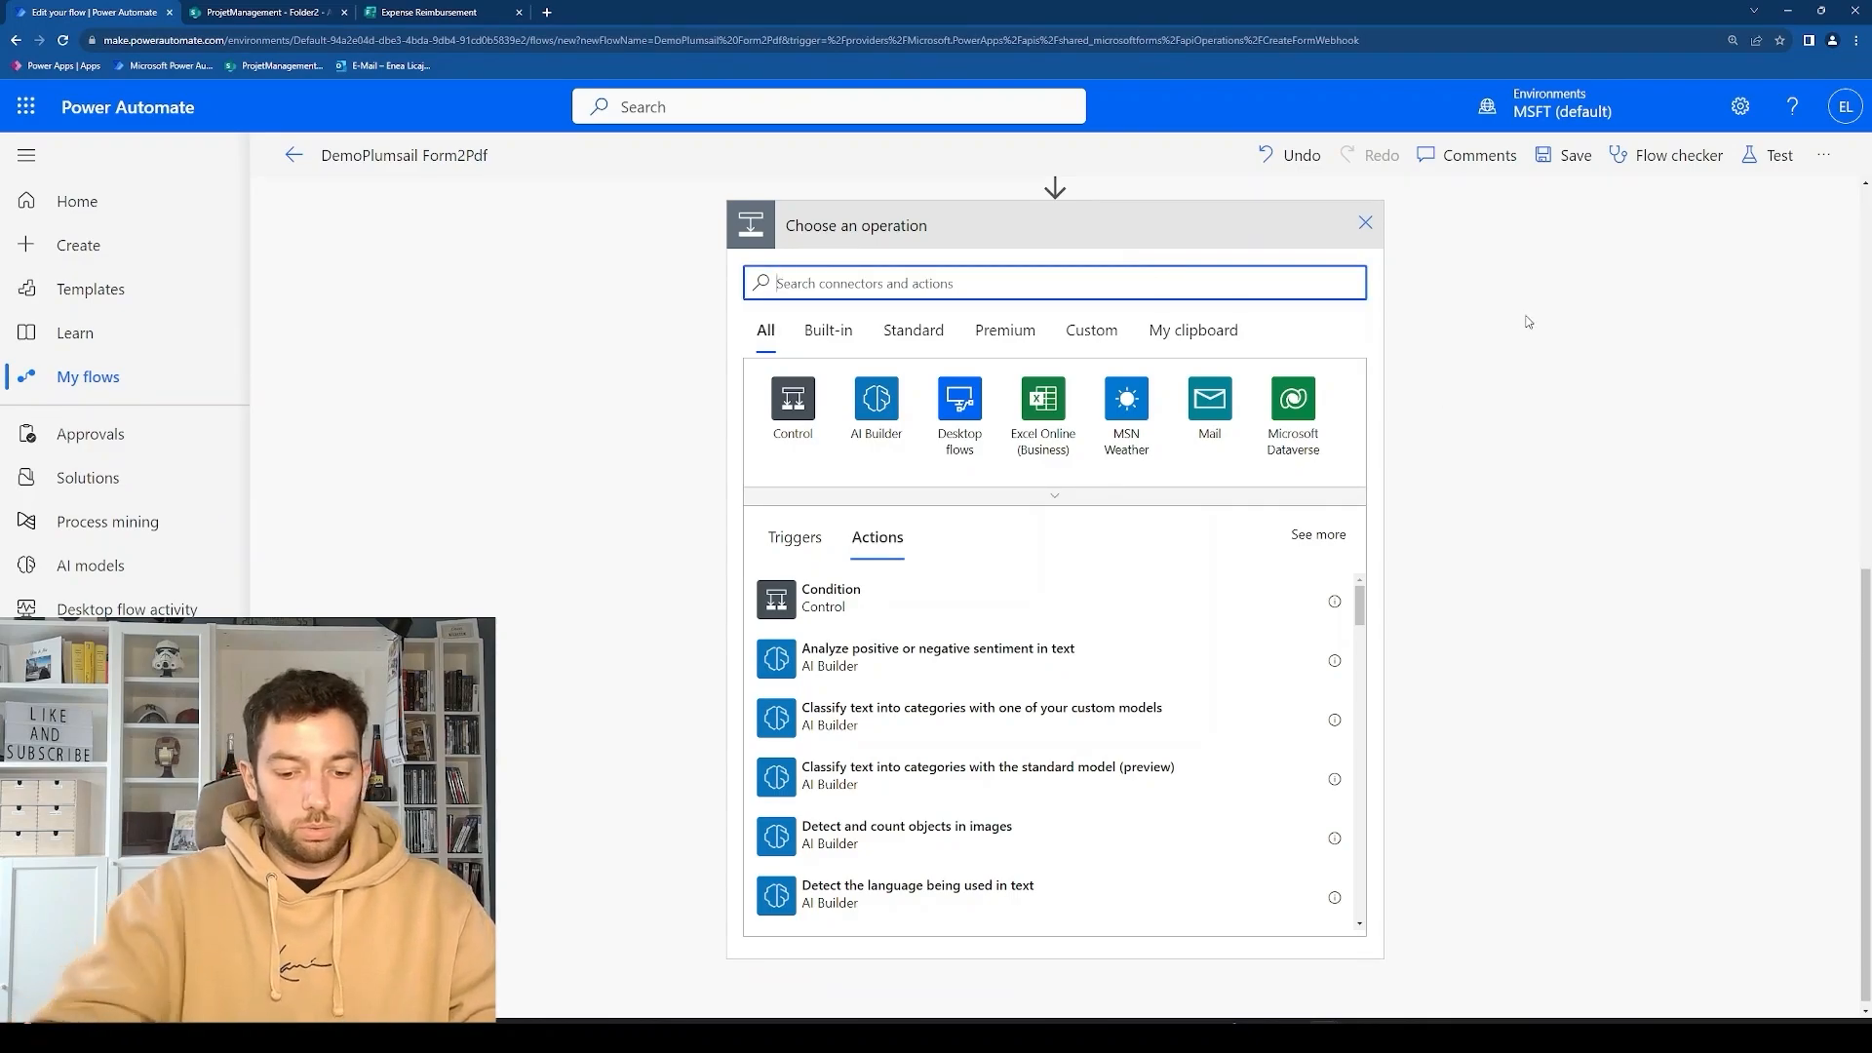
type("find user")
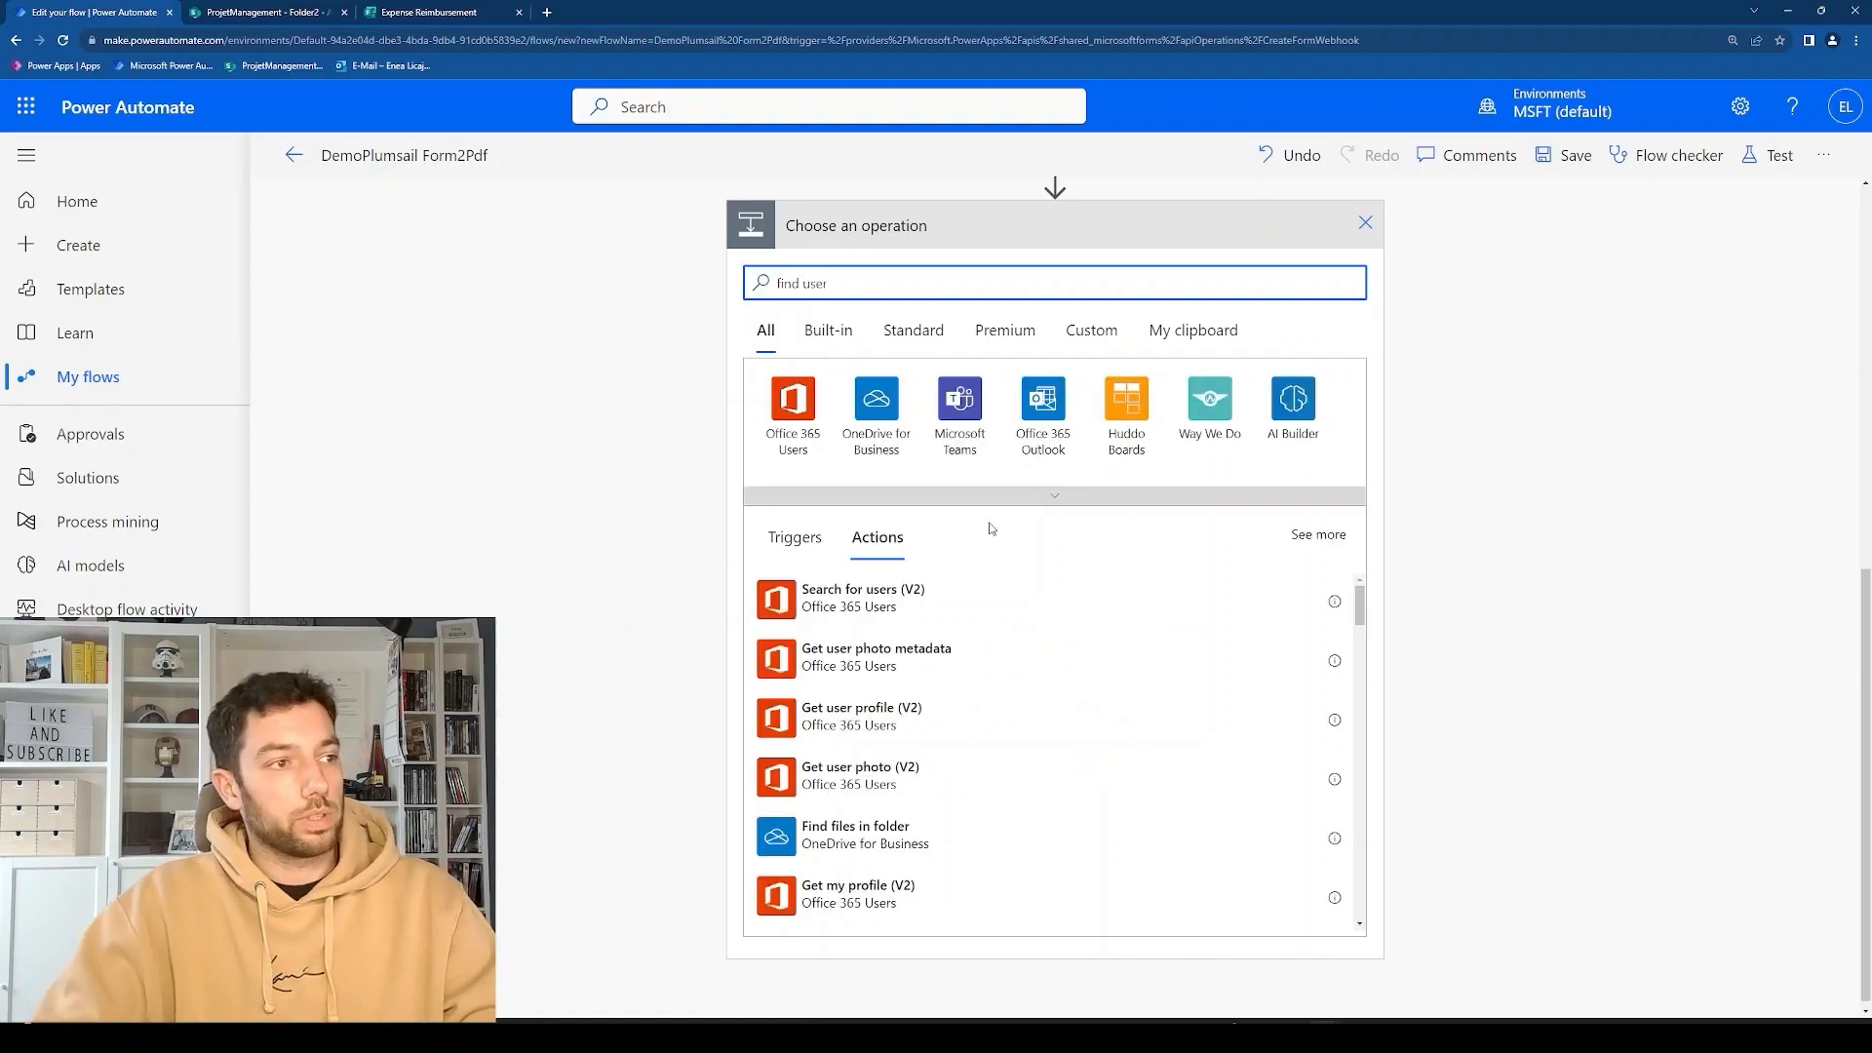
left_click(850, 614)
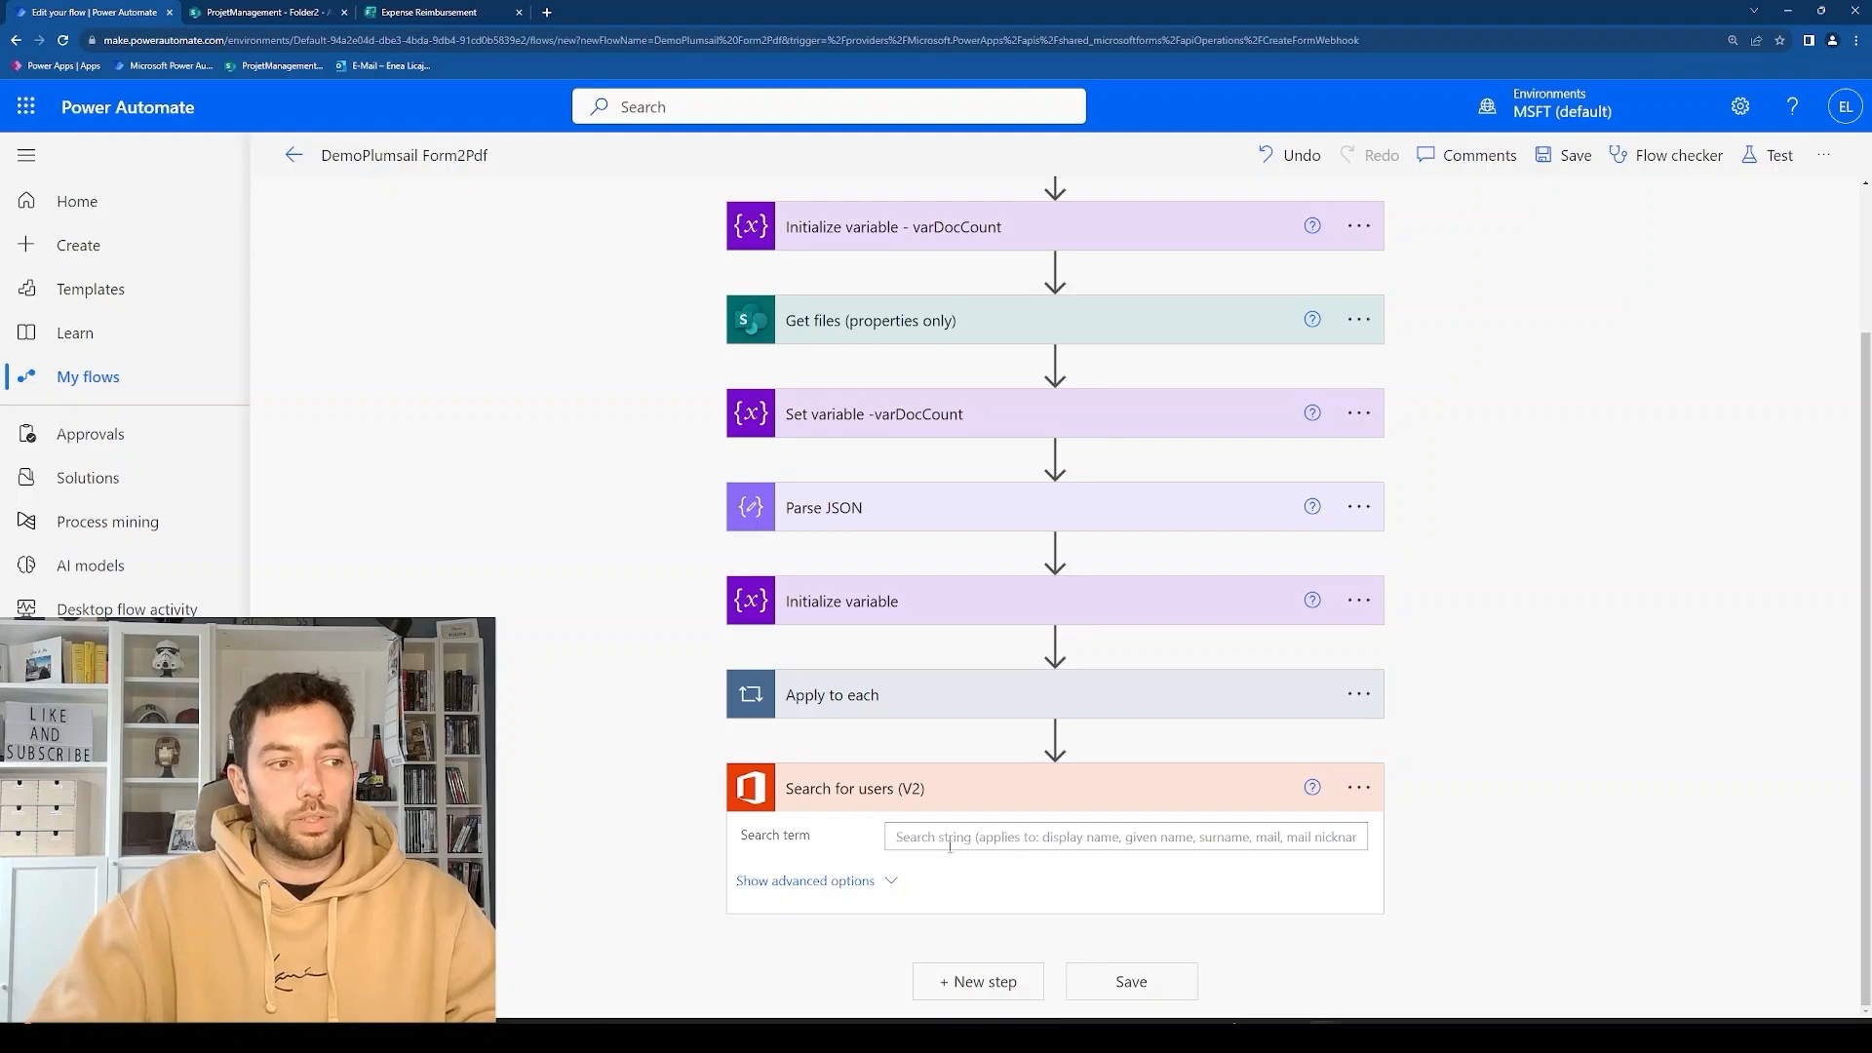
Set the search term of Search for users (V2) to the Supervisor answer from Get response details.
left_click(1007, 838)
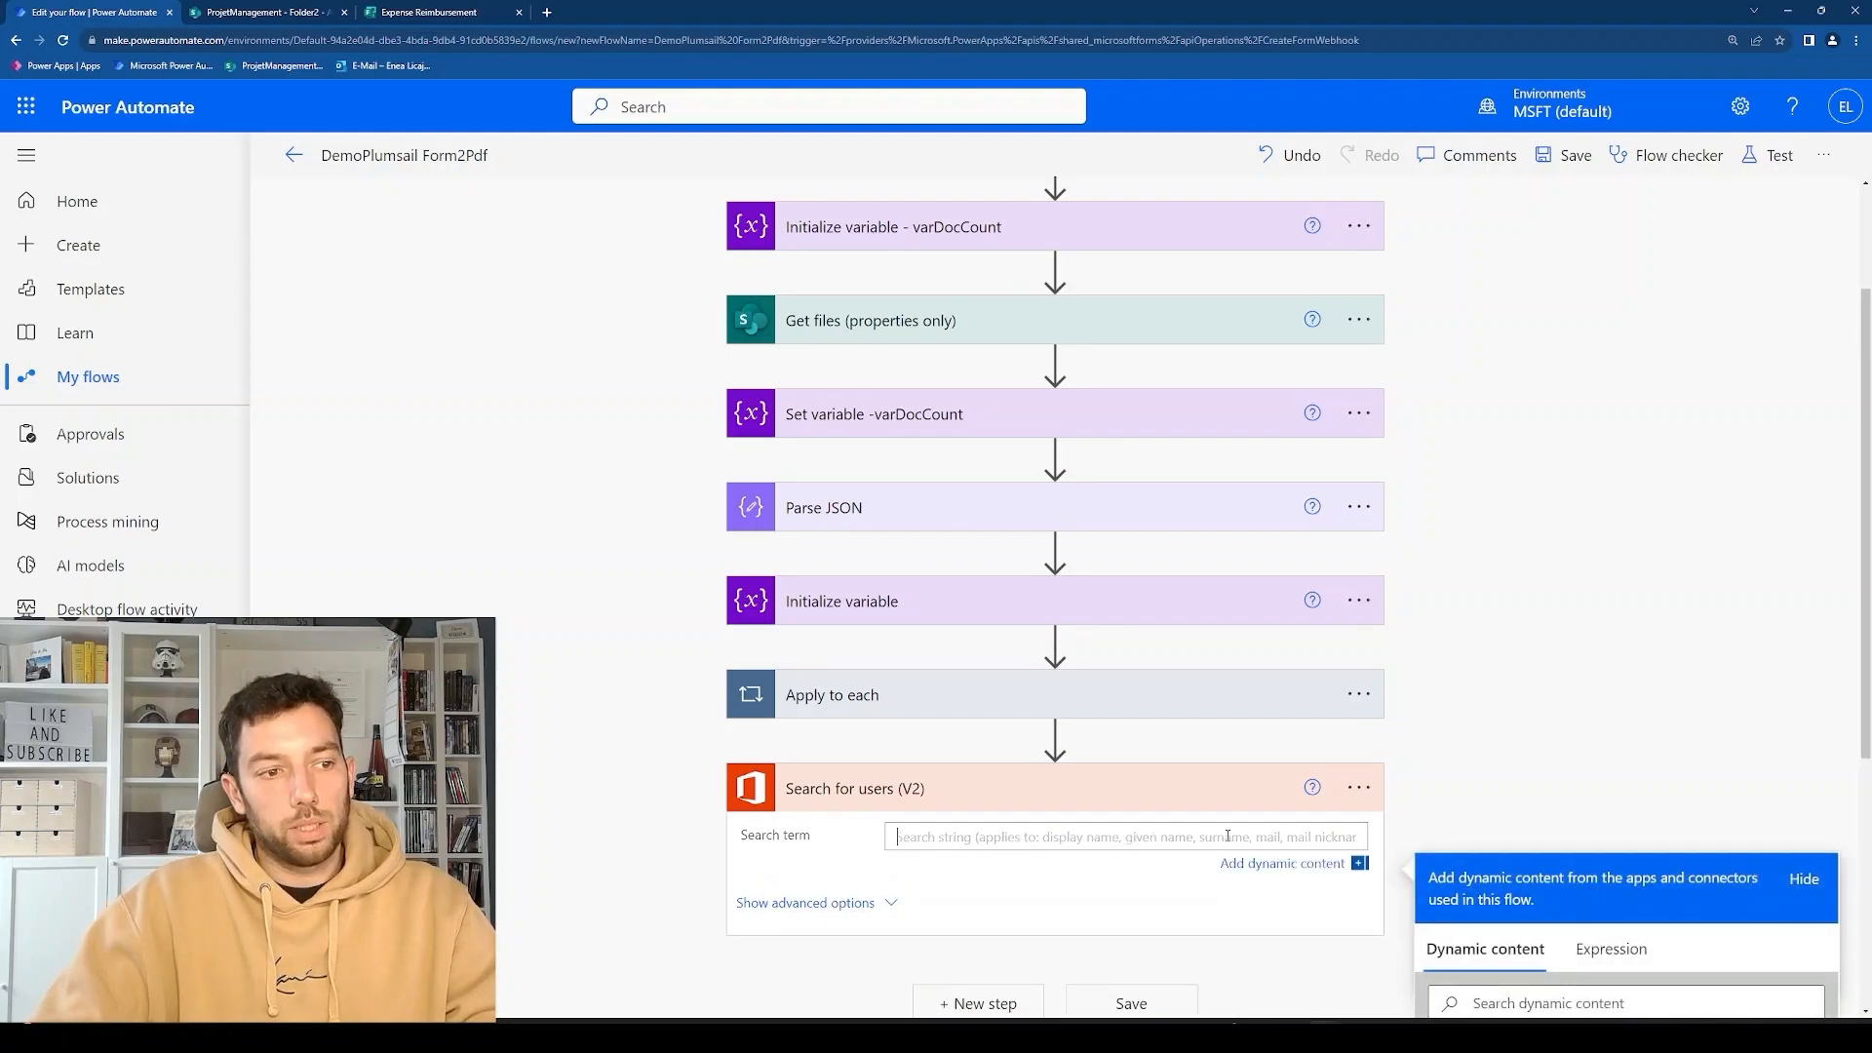
left_click(1299, 838)
scroll(1513, 706, "down", 4)
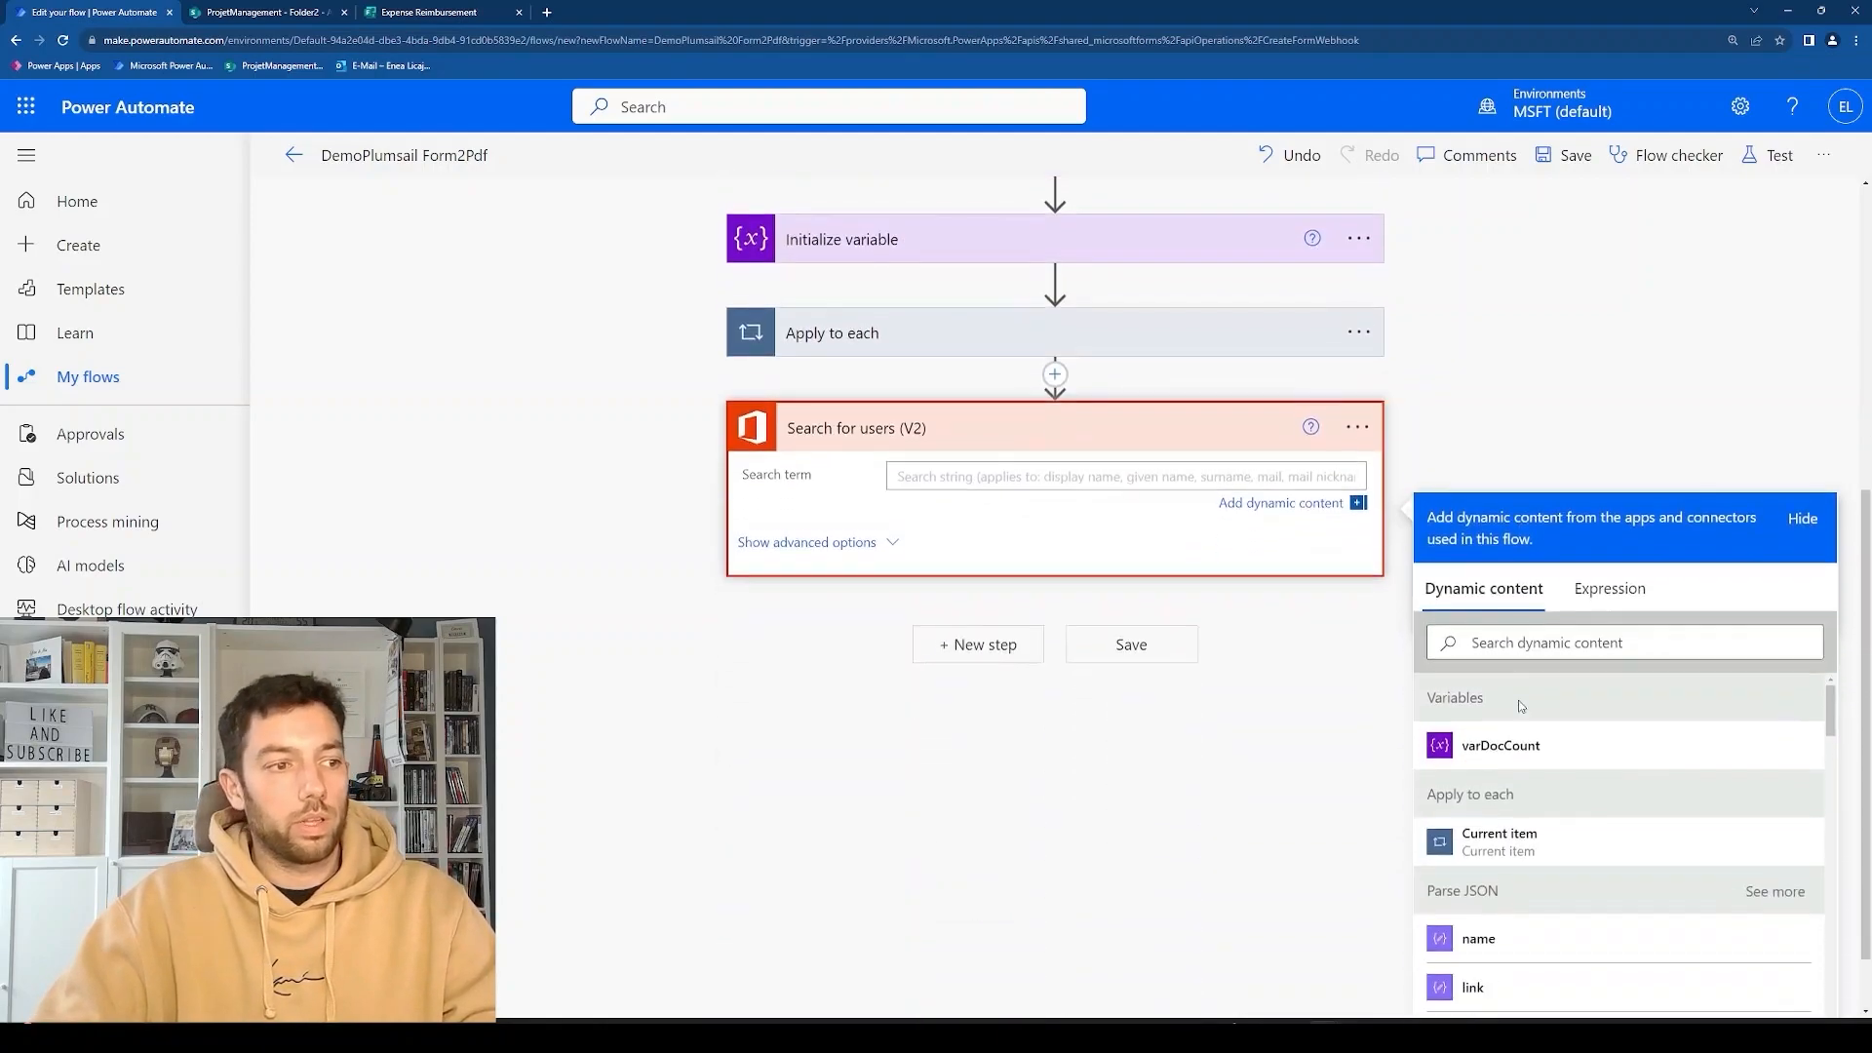
scroll(1488, 718, "down", 1)
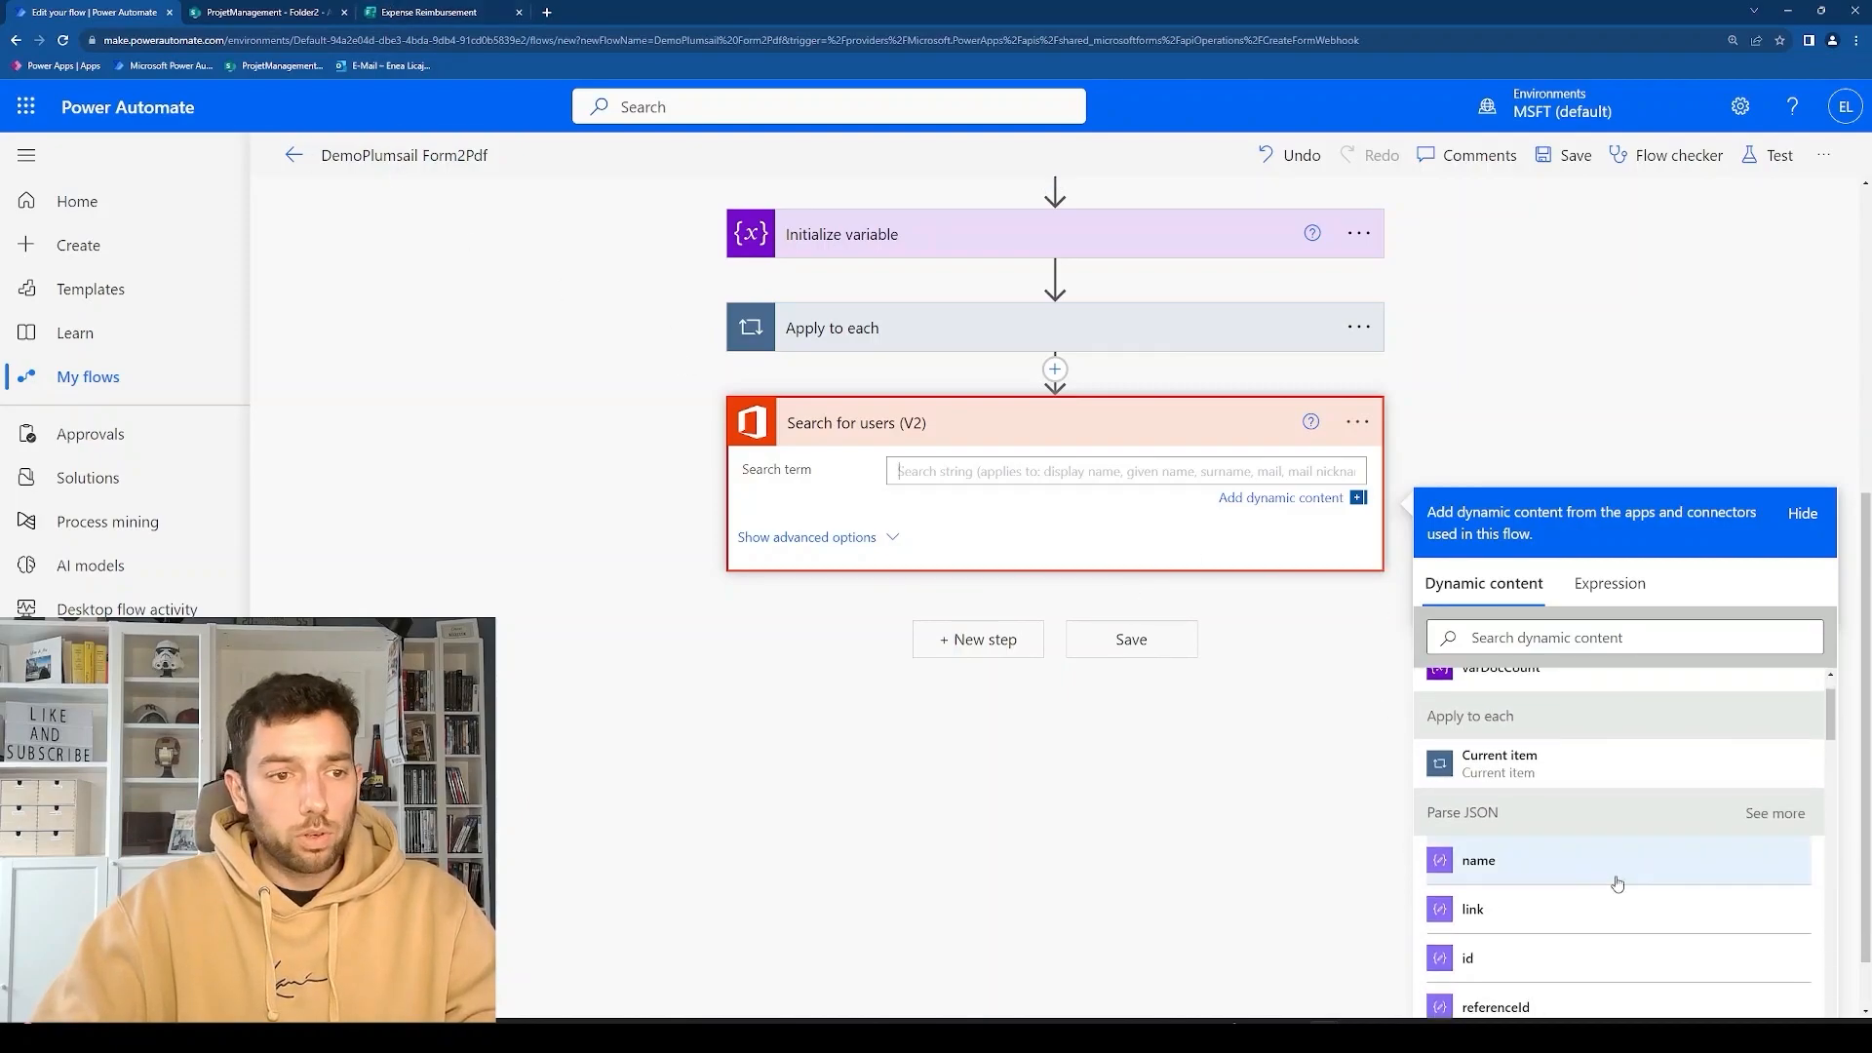
scroll(1604, 878, "down", 10)
scroll(1607, 880, "down", 10)
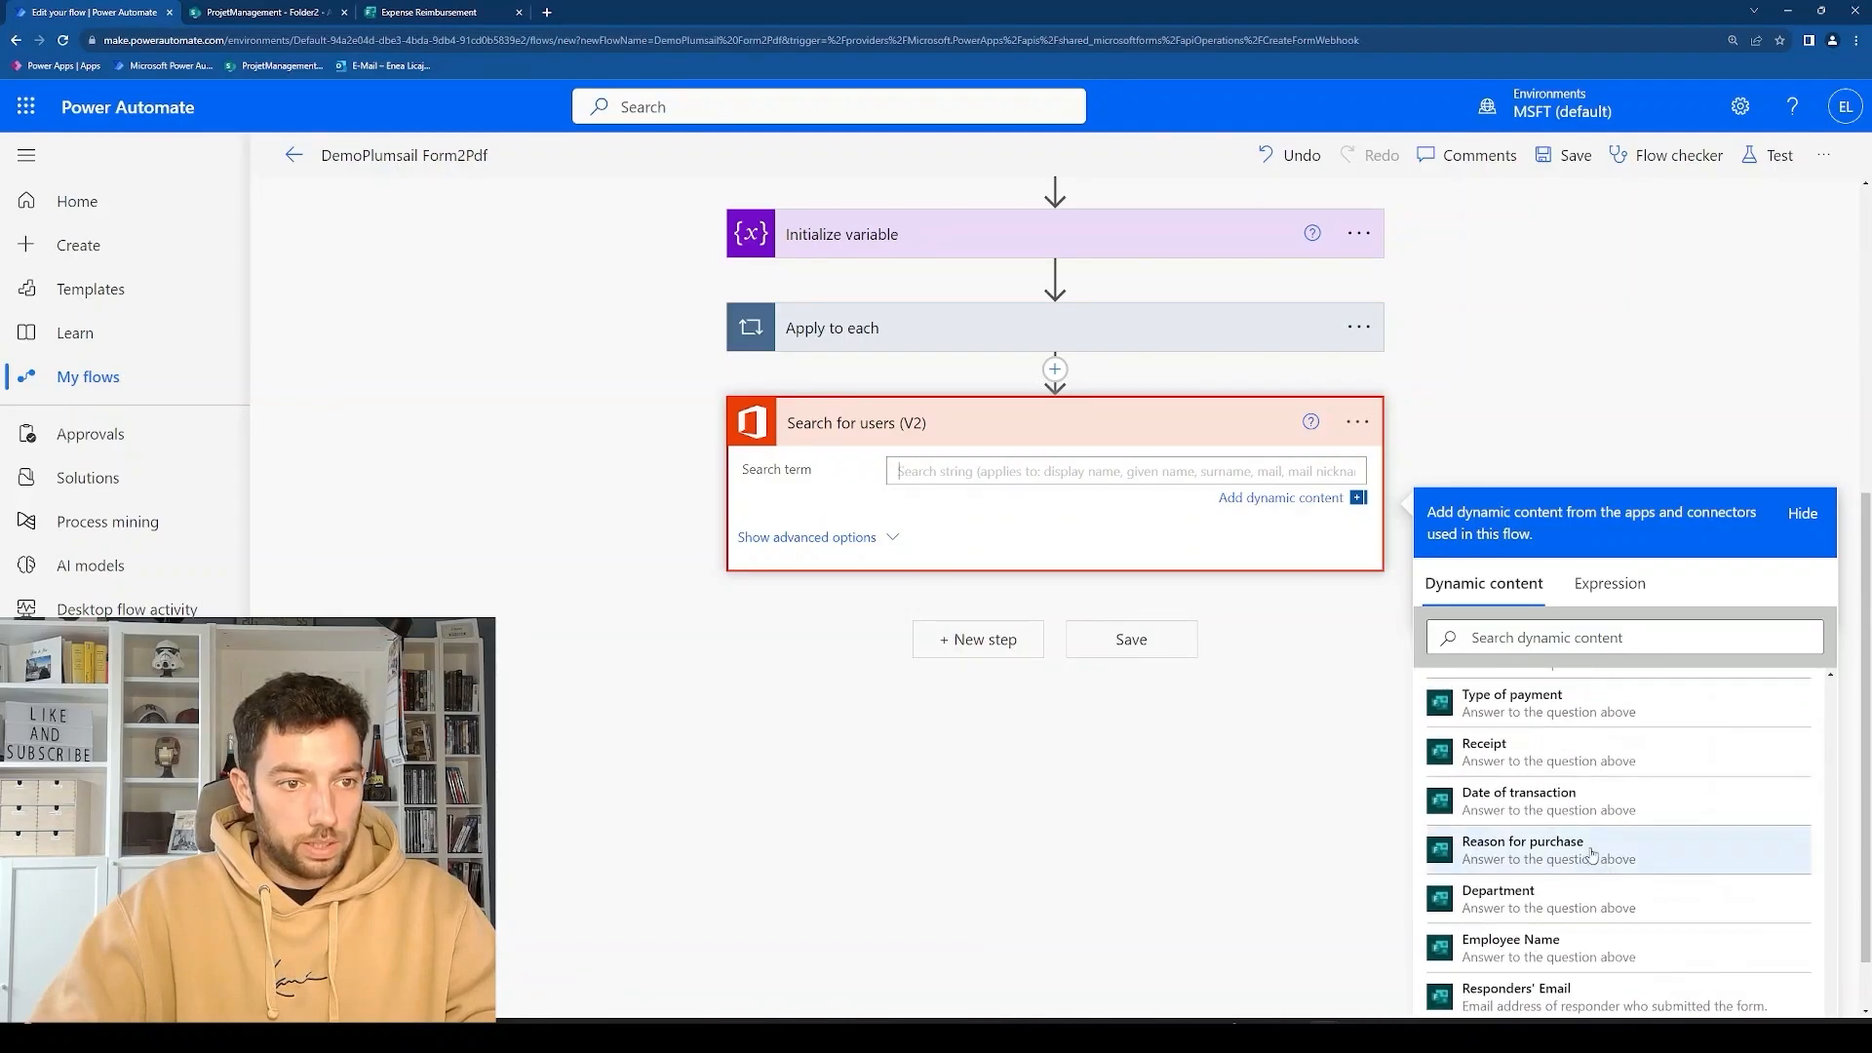
scroll(1604, 873, "up", 3)
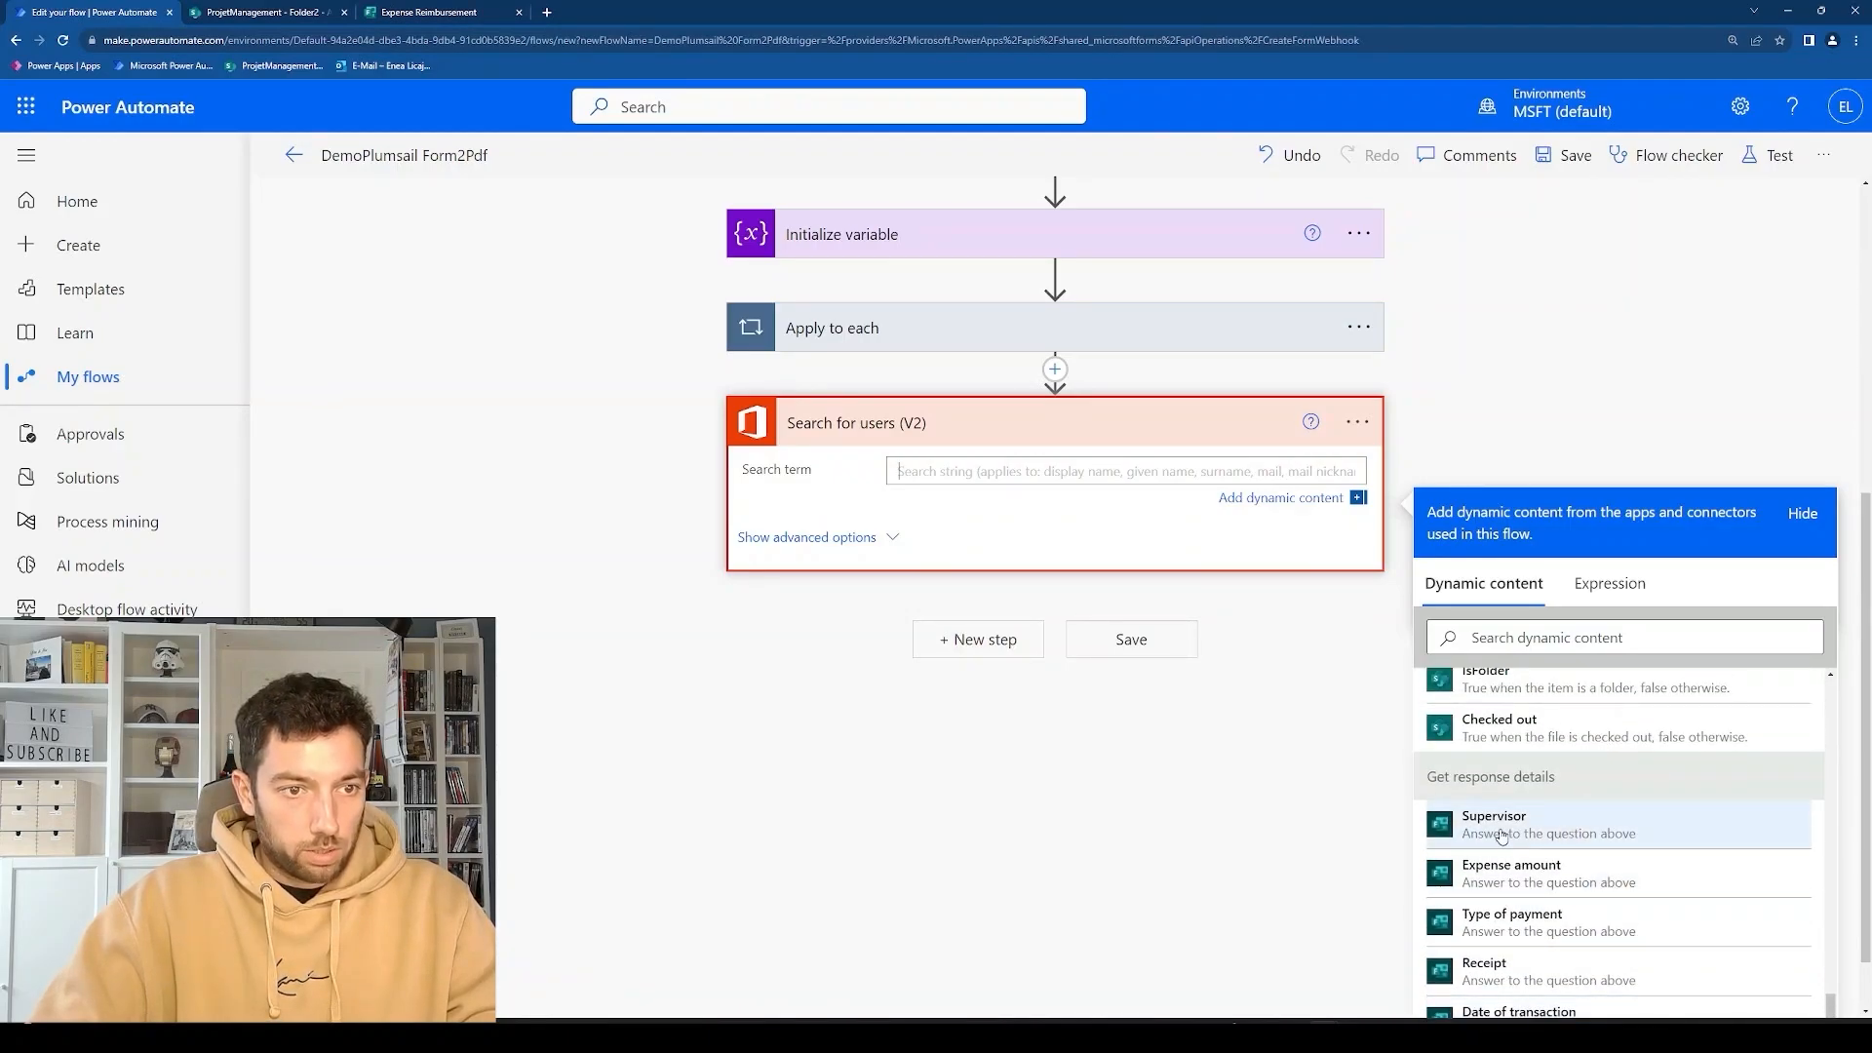
left_click(1492, 823)
left_click(1294, 663)
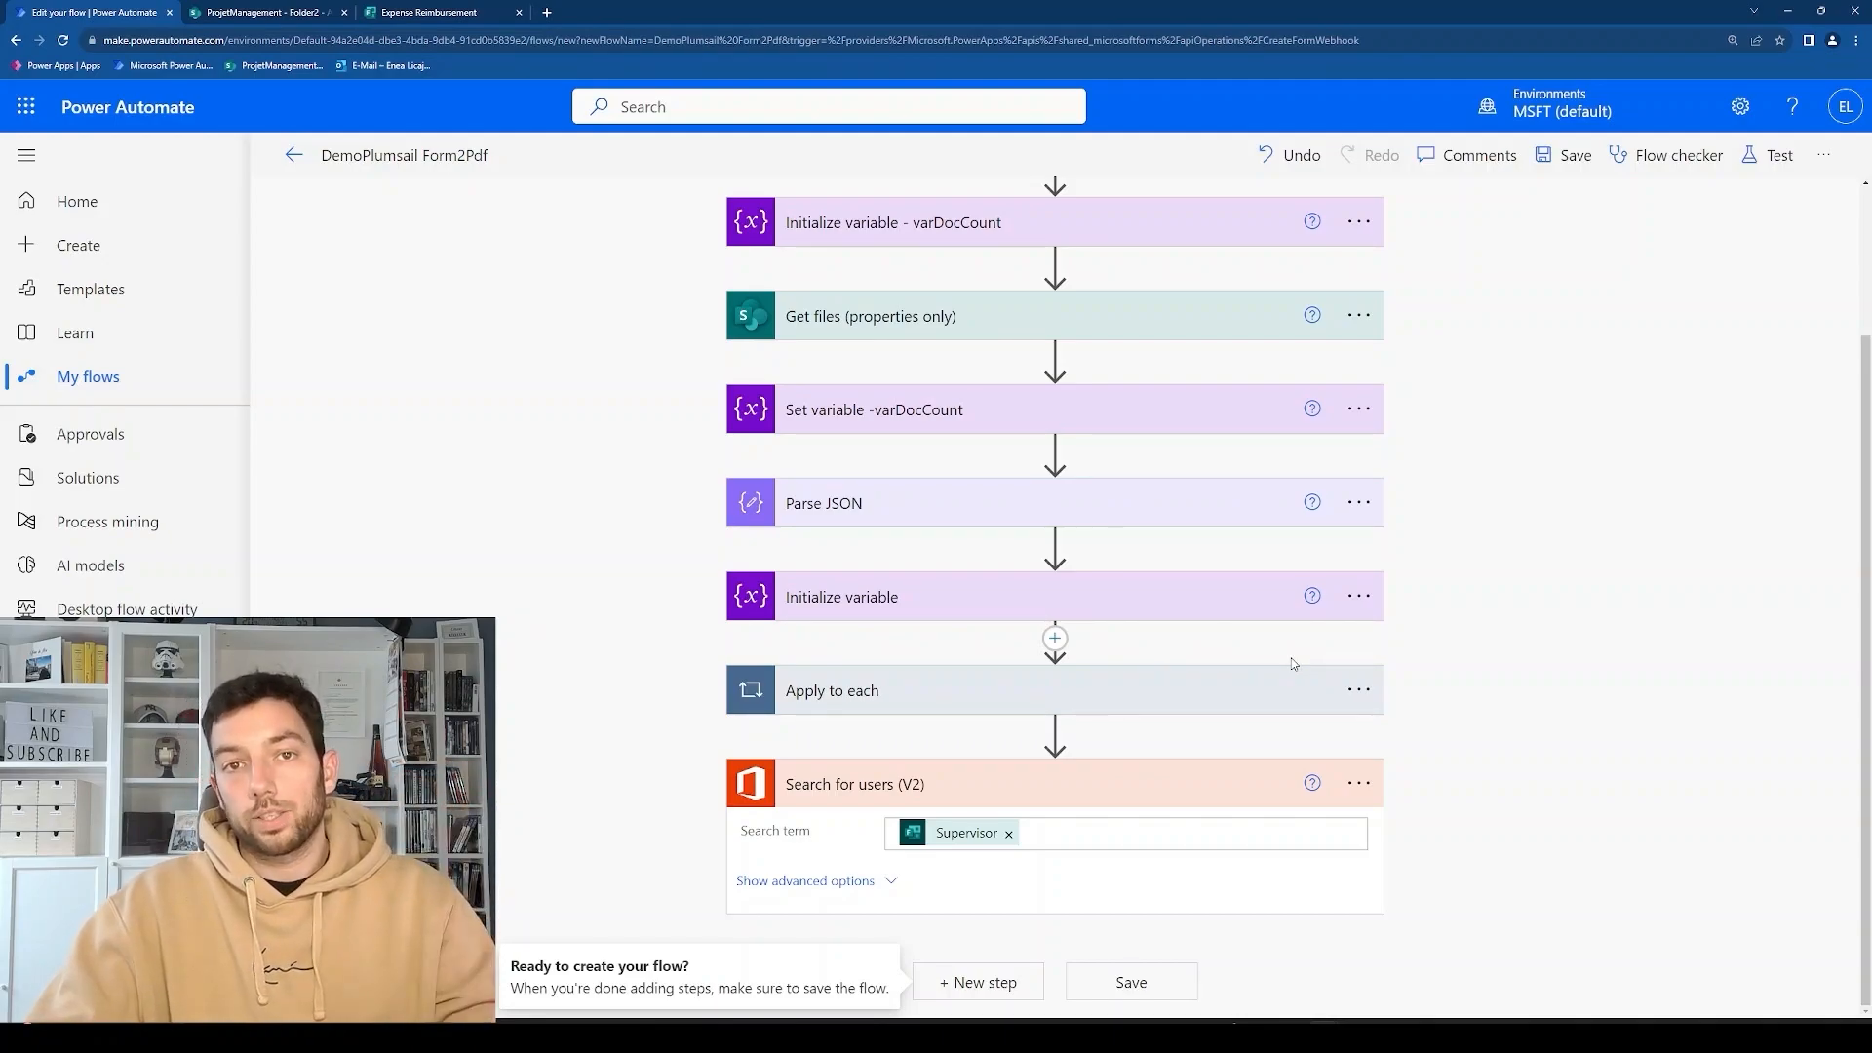
Add a Start and wait for an approval action after Search for users (V2) with approval type Approve/Reject - Everyone must approve.
key("ctrl+minus")
key("ctrl+minus")
left_click(999, 990)
type("start")
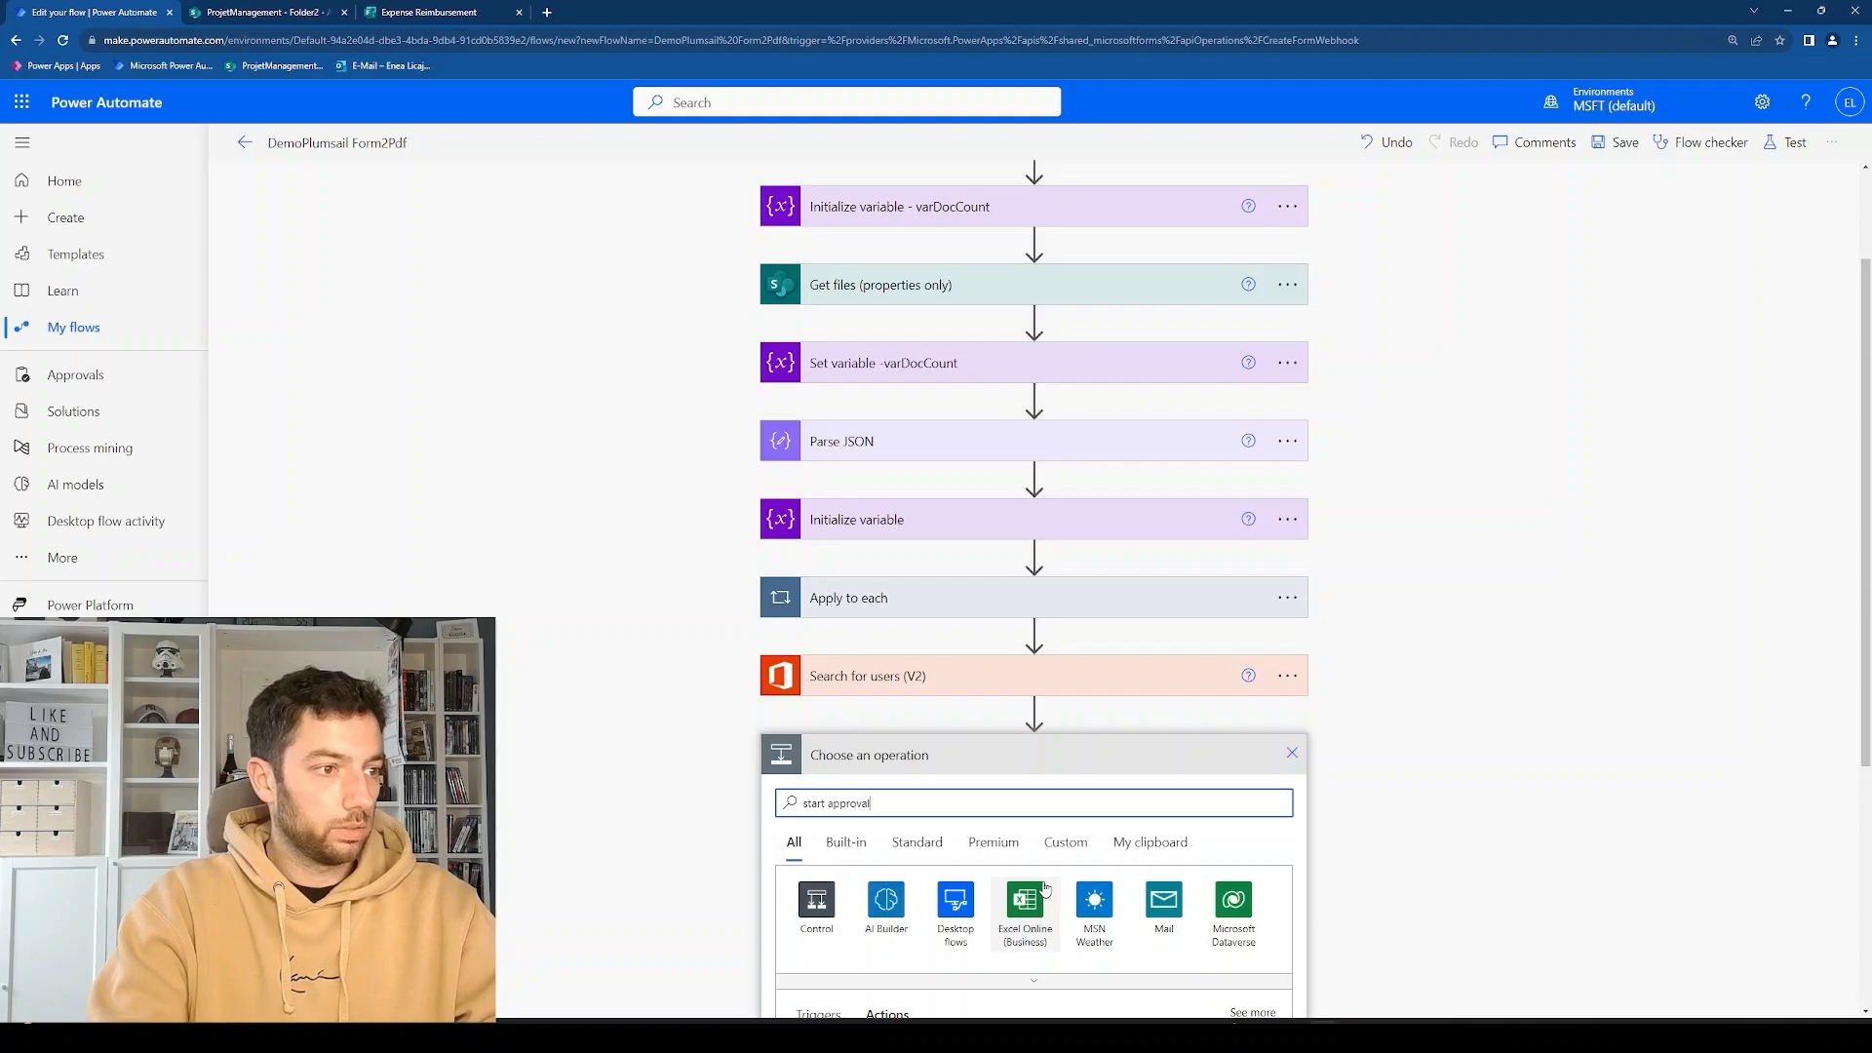
type(" approval")
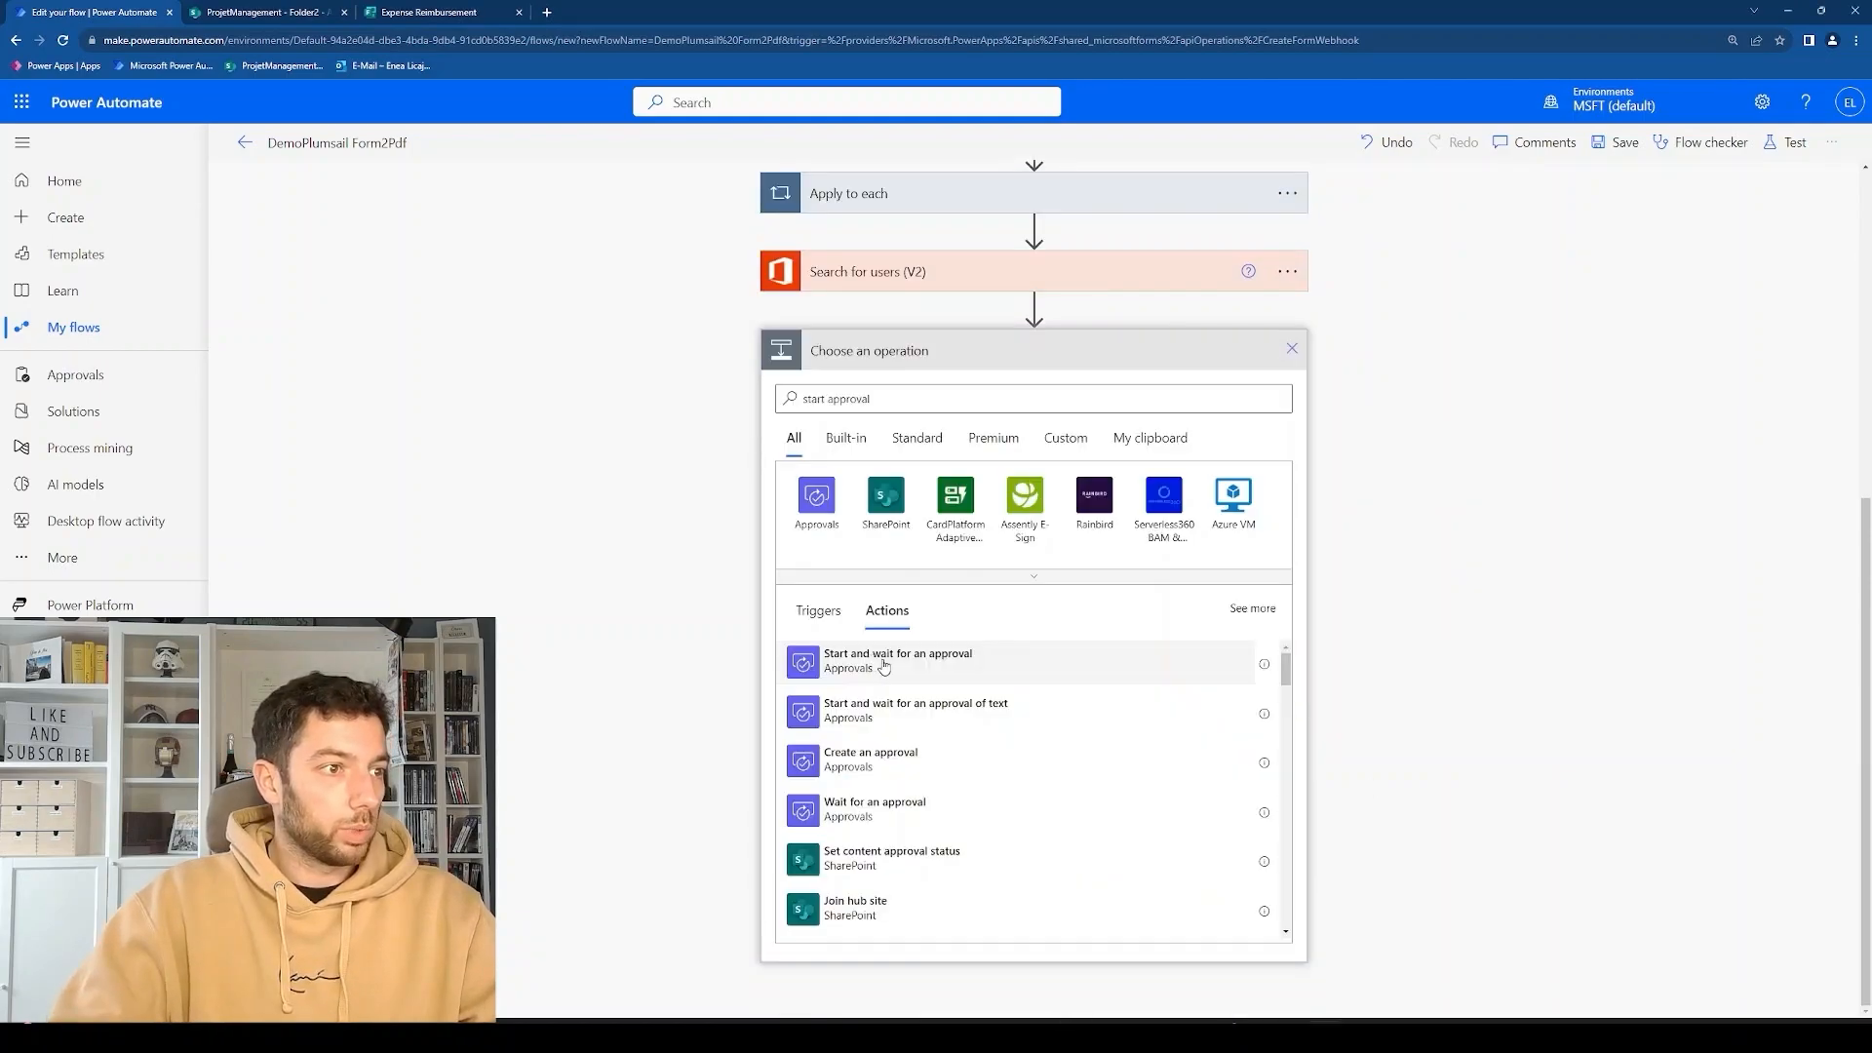
left_click(884, 662)
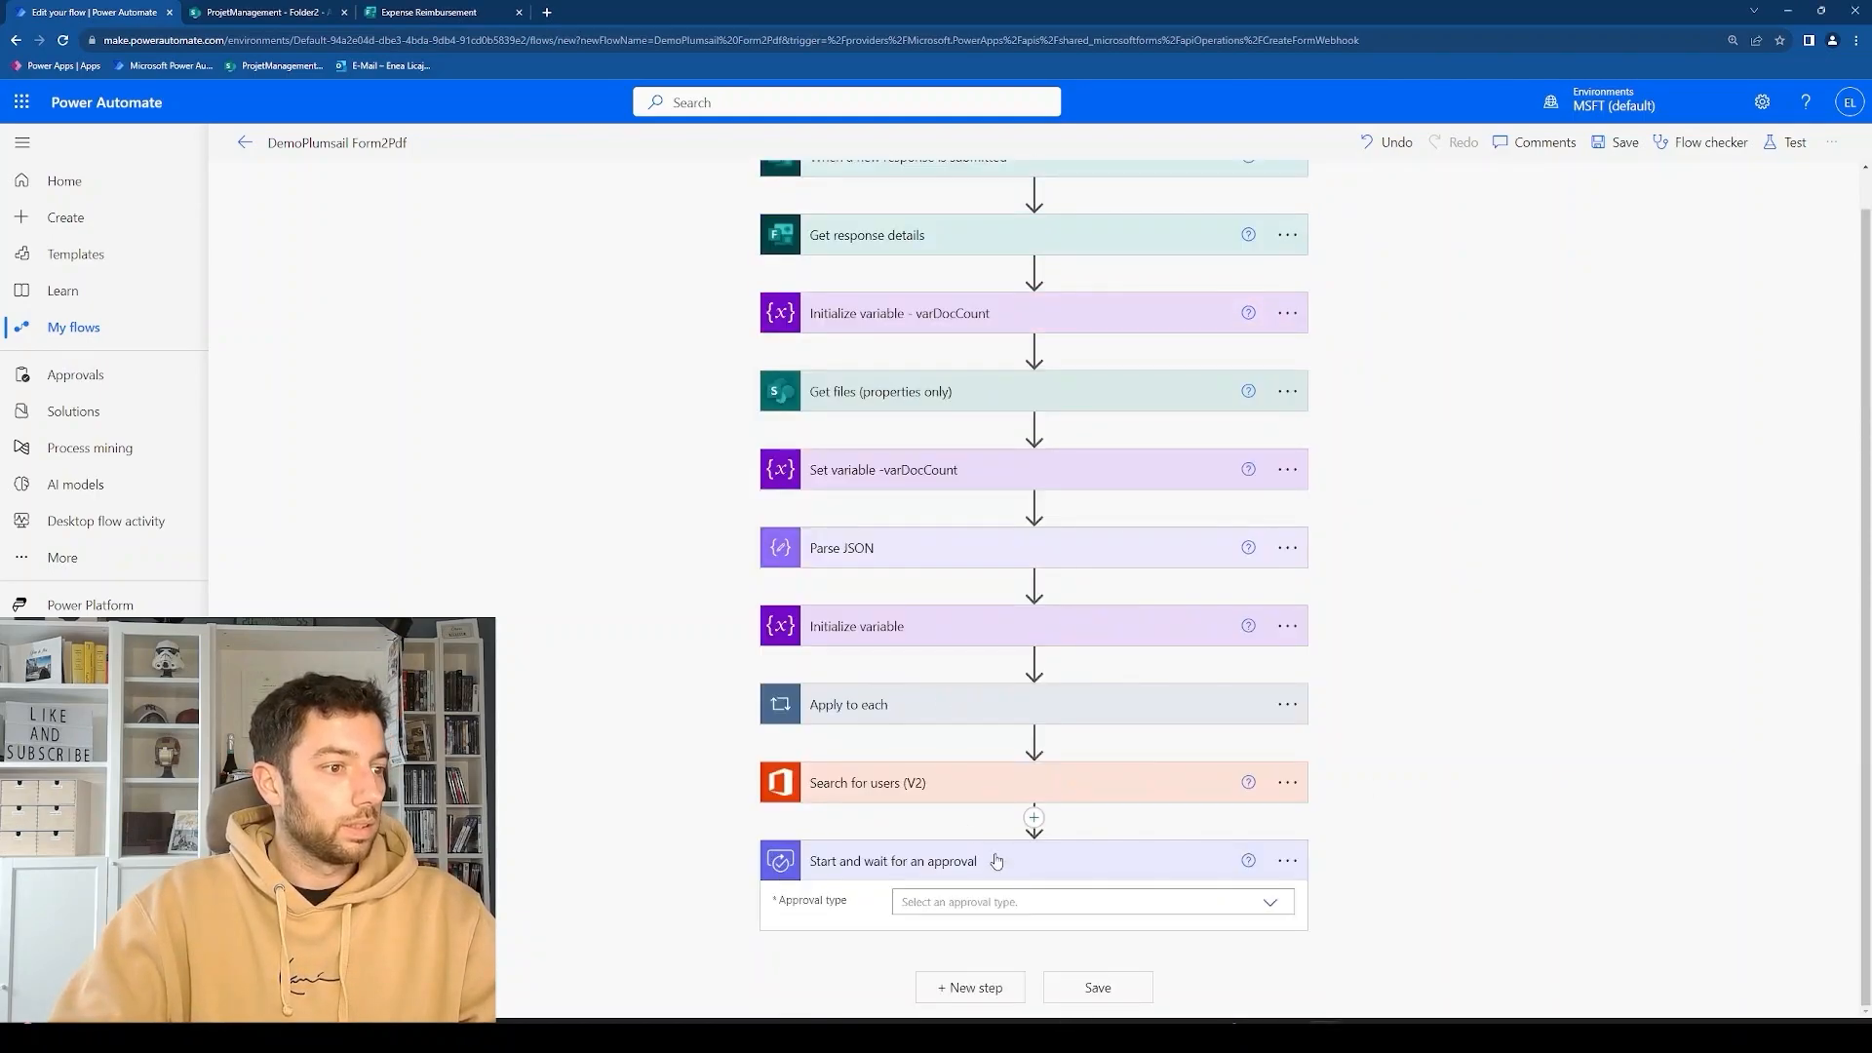
left_click(1236, 902)
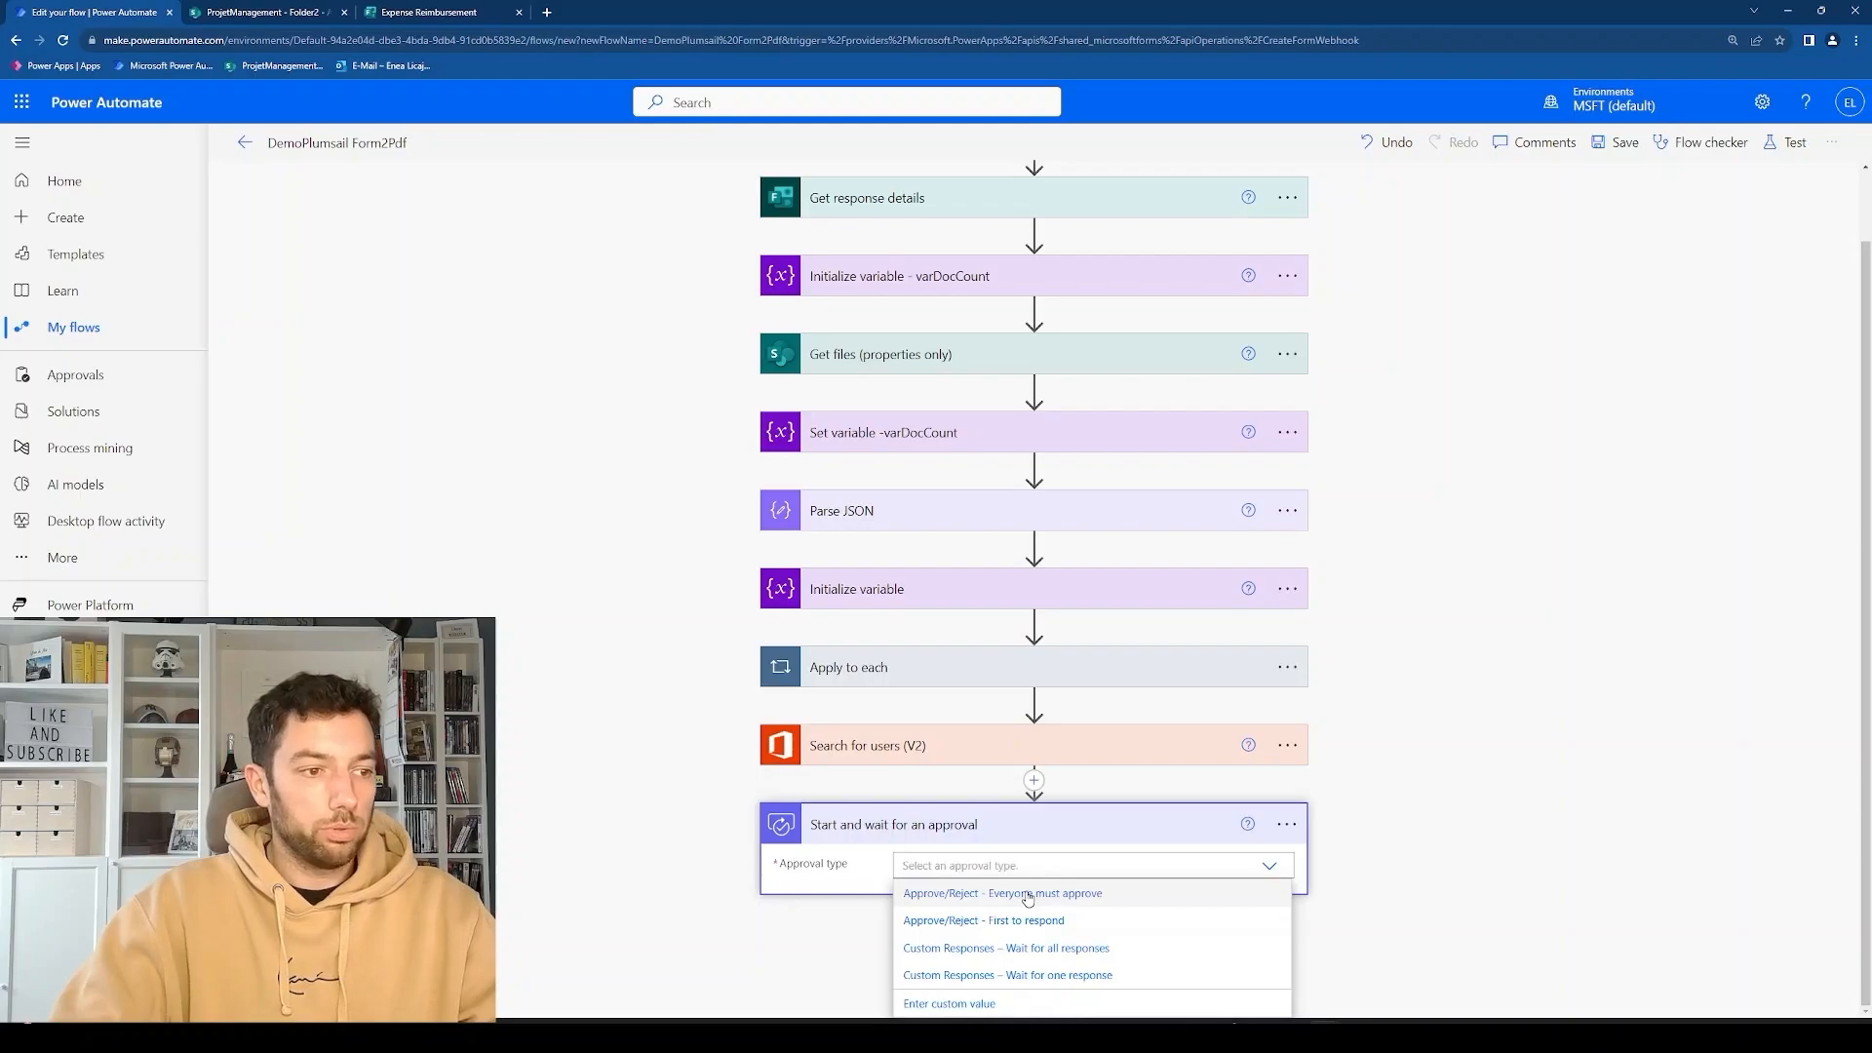
left_click(1028, 895)
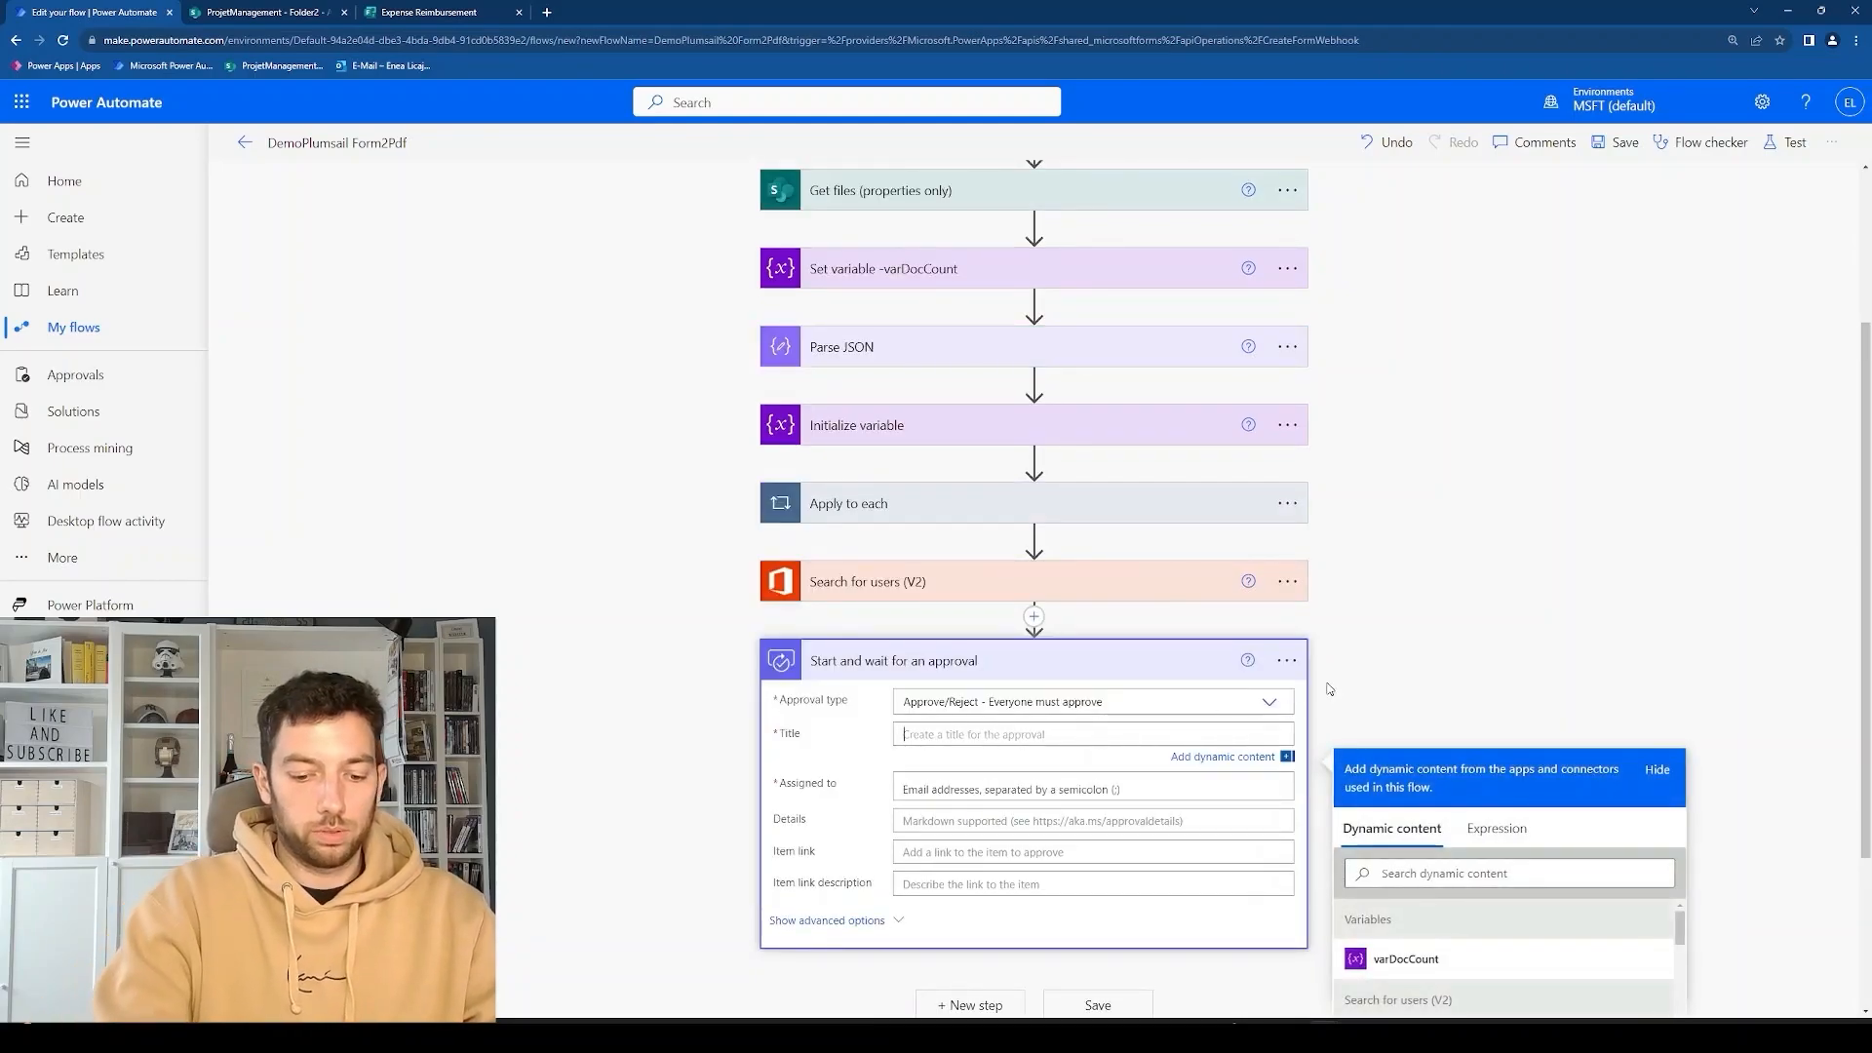
Set the approval title to "A new reimbursement request submitted by" followed by the Employee Name answer from the form response.
type("A new reimbursement request sub")
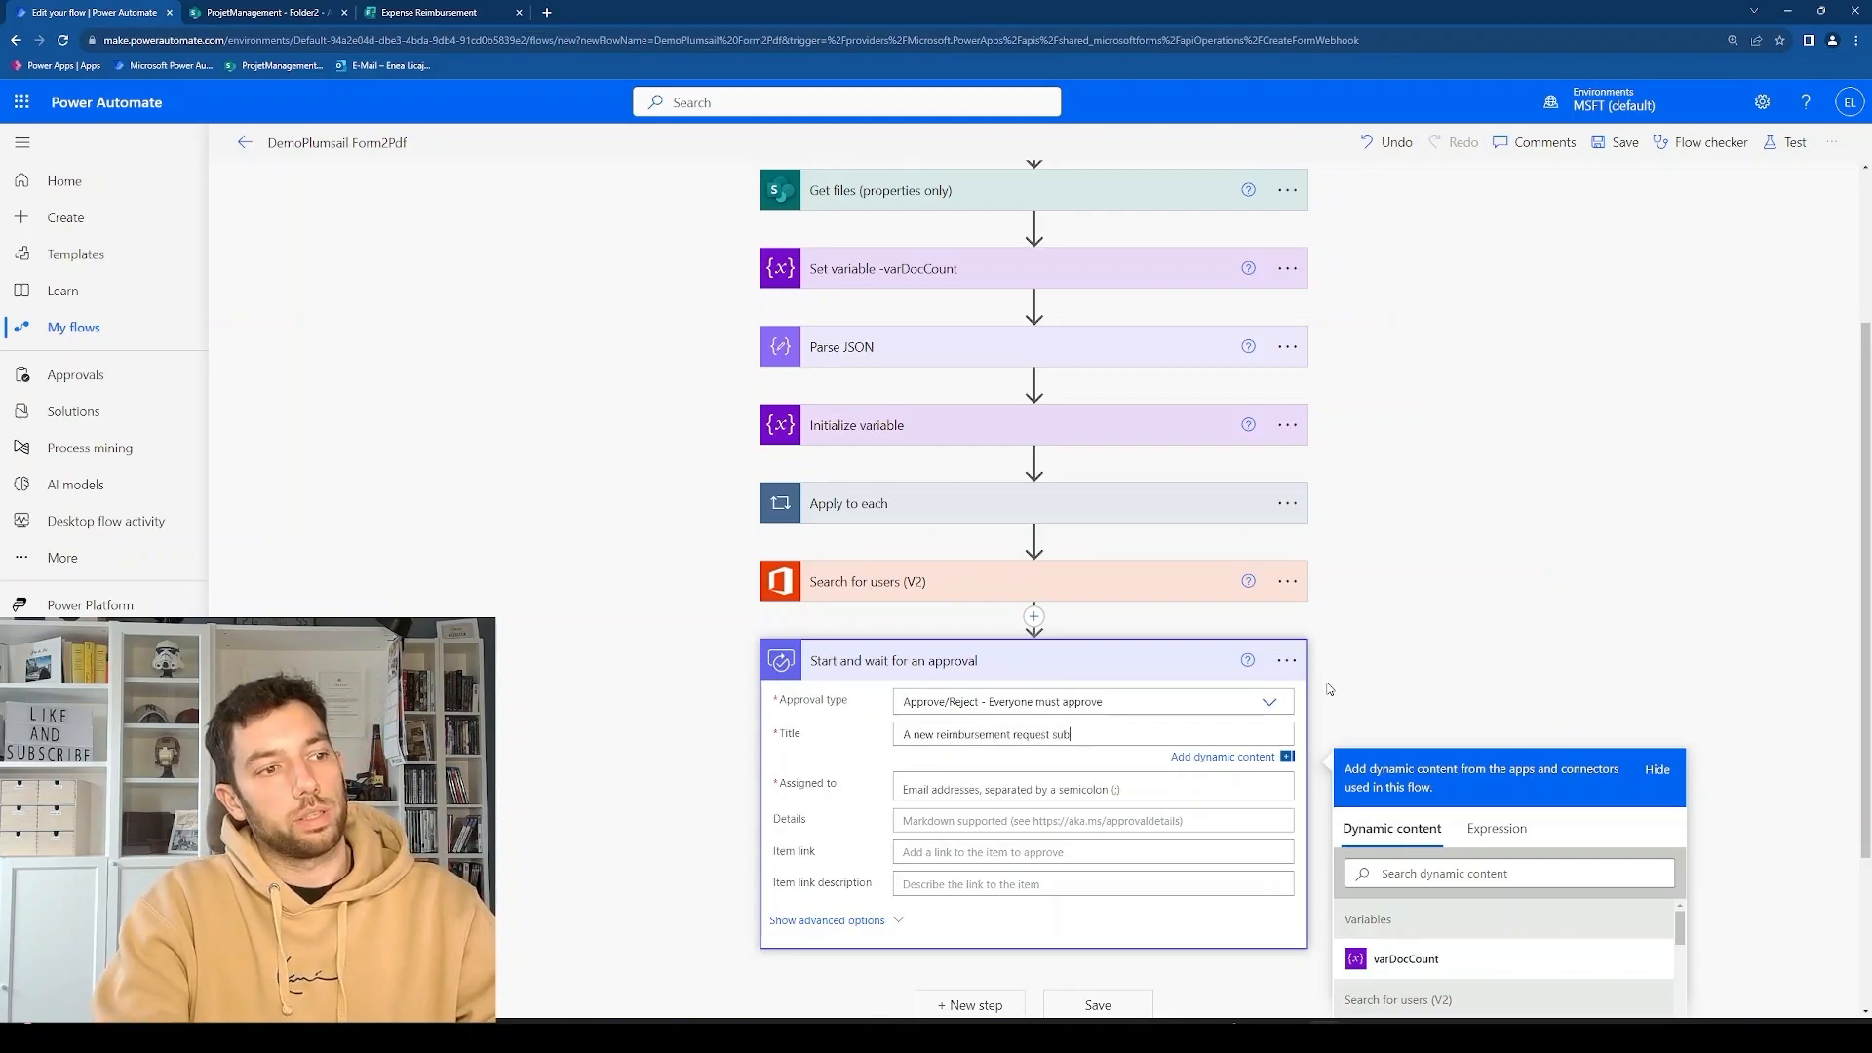
type("mitted by")
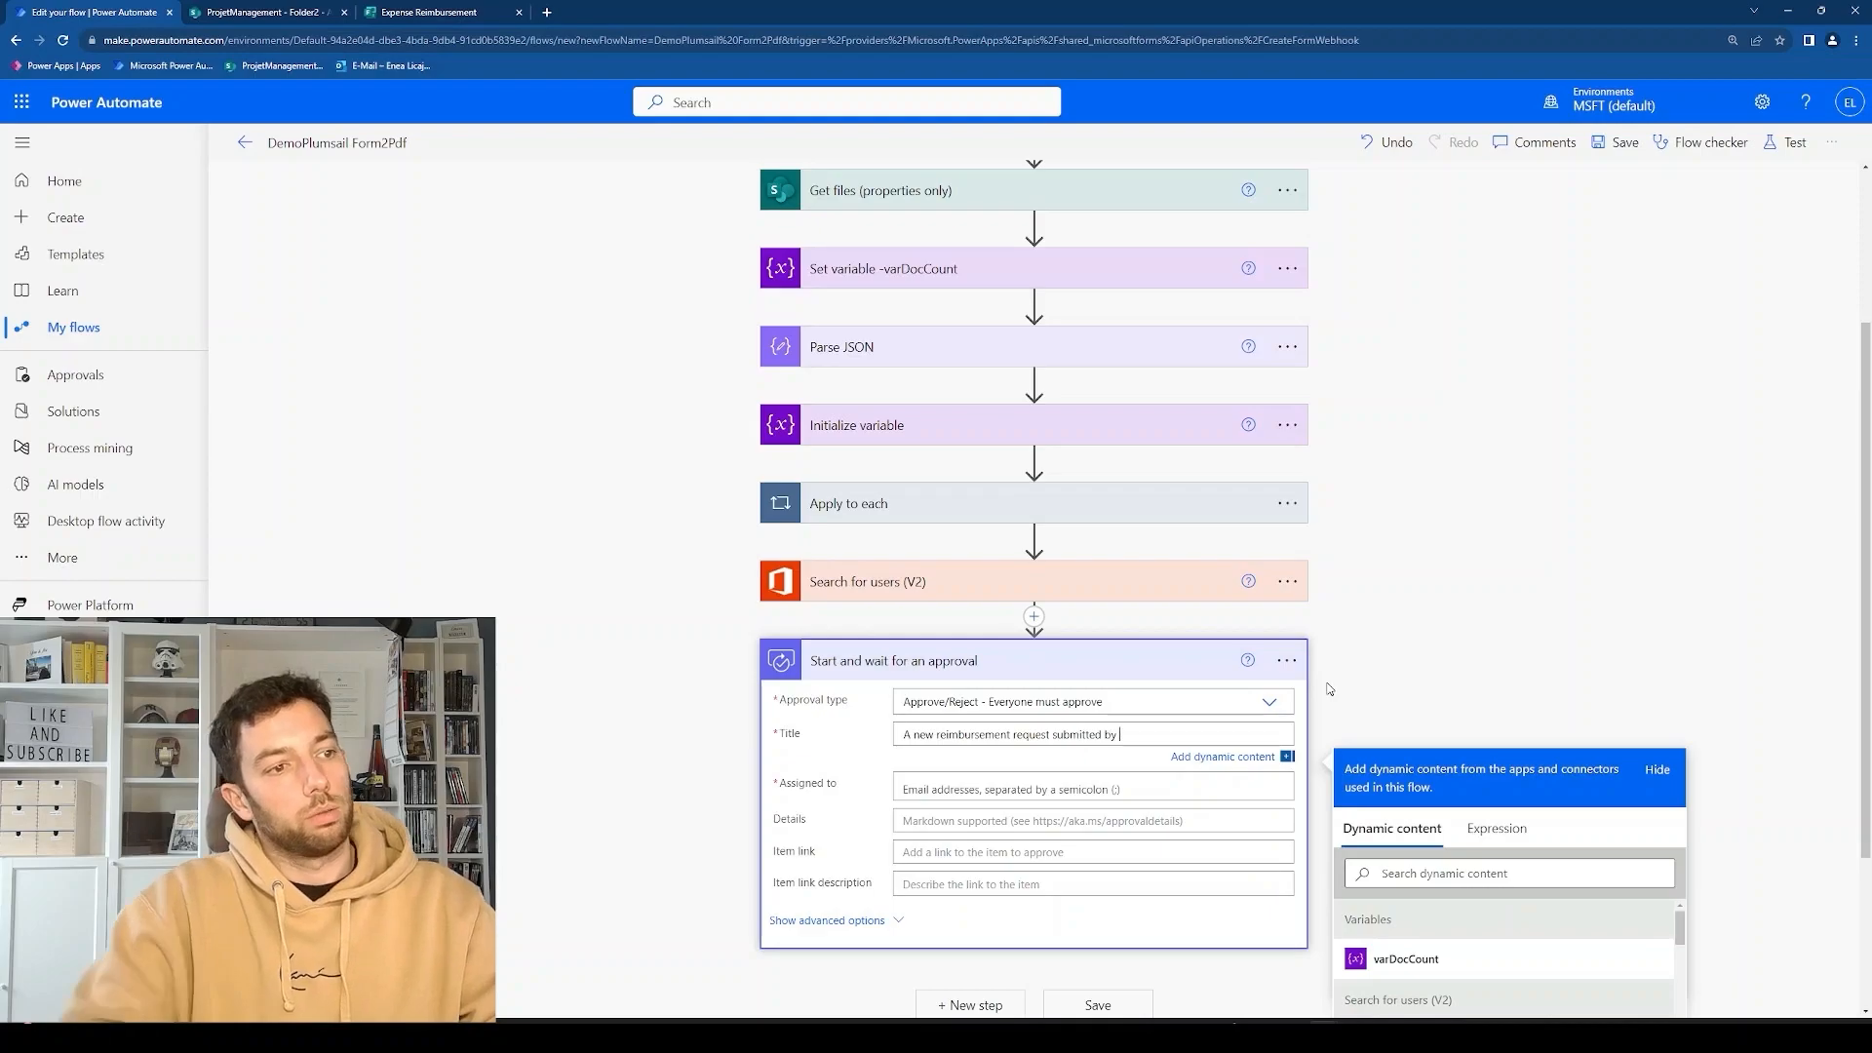
scroll(1329, 690, "down", 3)
scroll(1450, 770, "down", 3)
scroll(1450, 770, "down", 15)
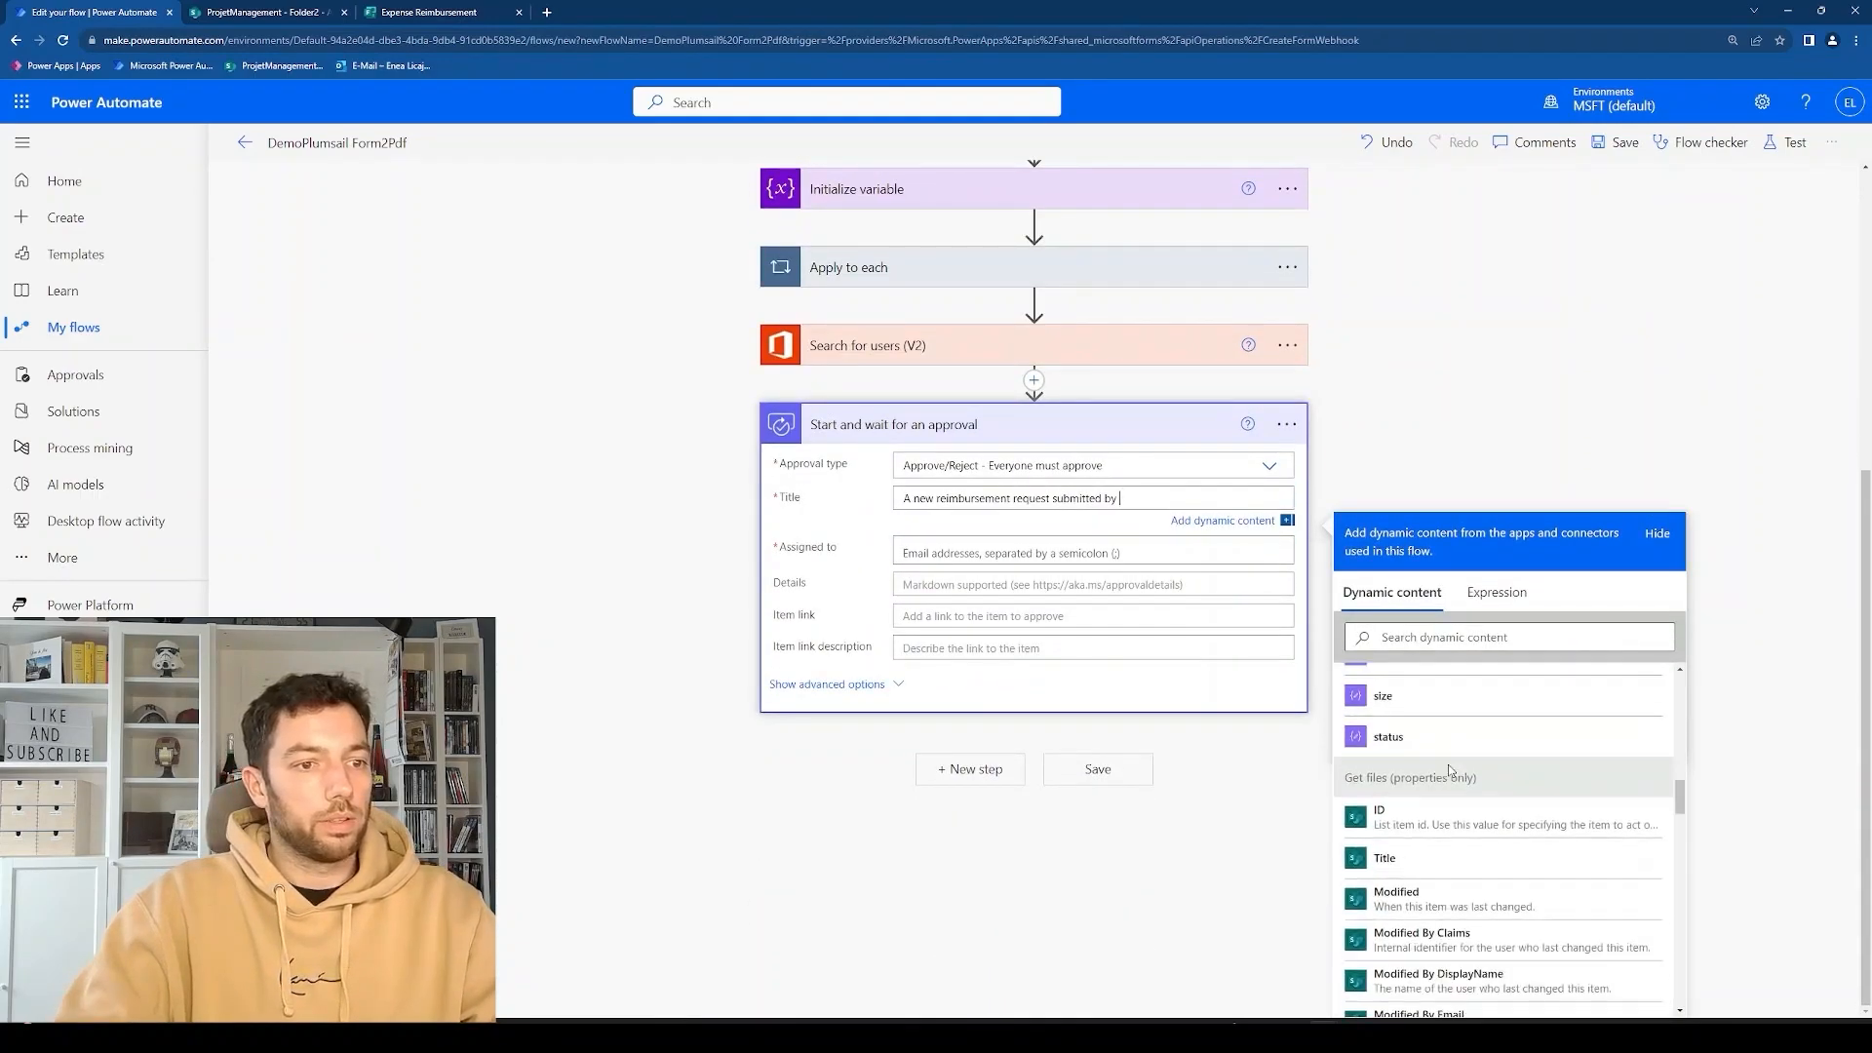
scroll(1450, 771, "down", 5)
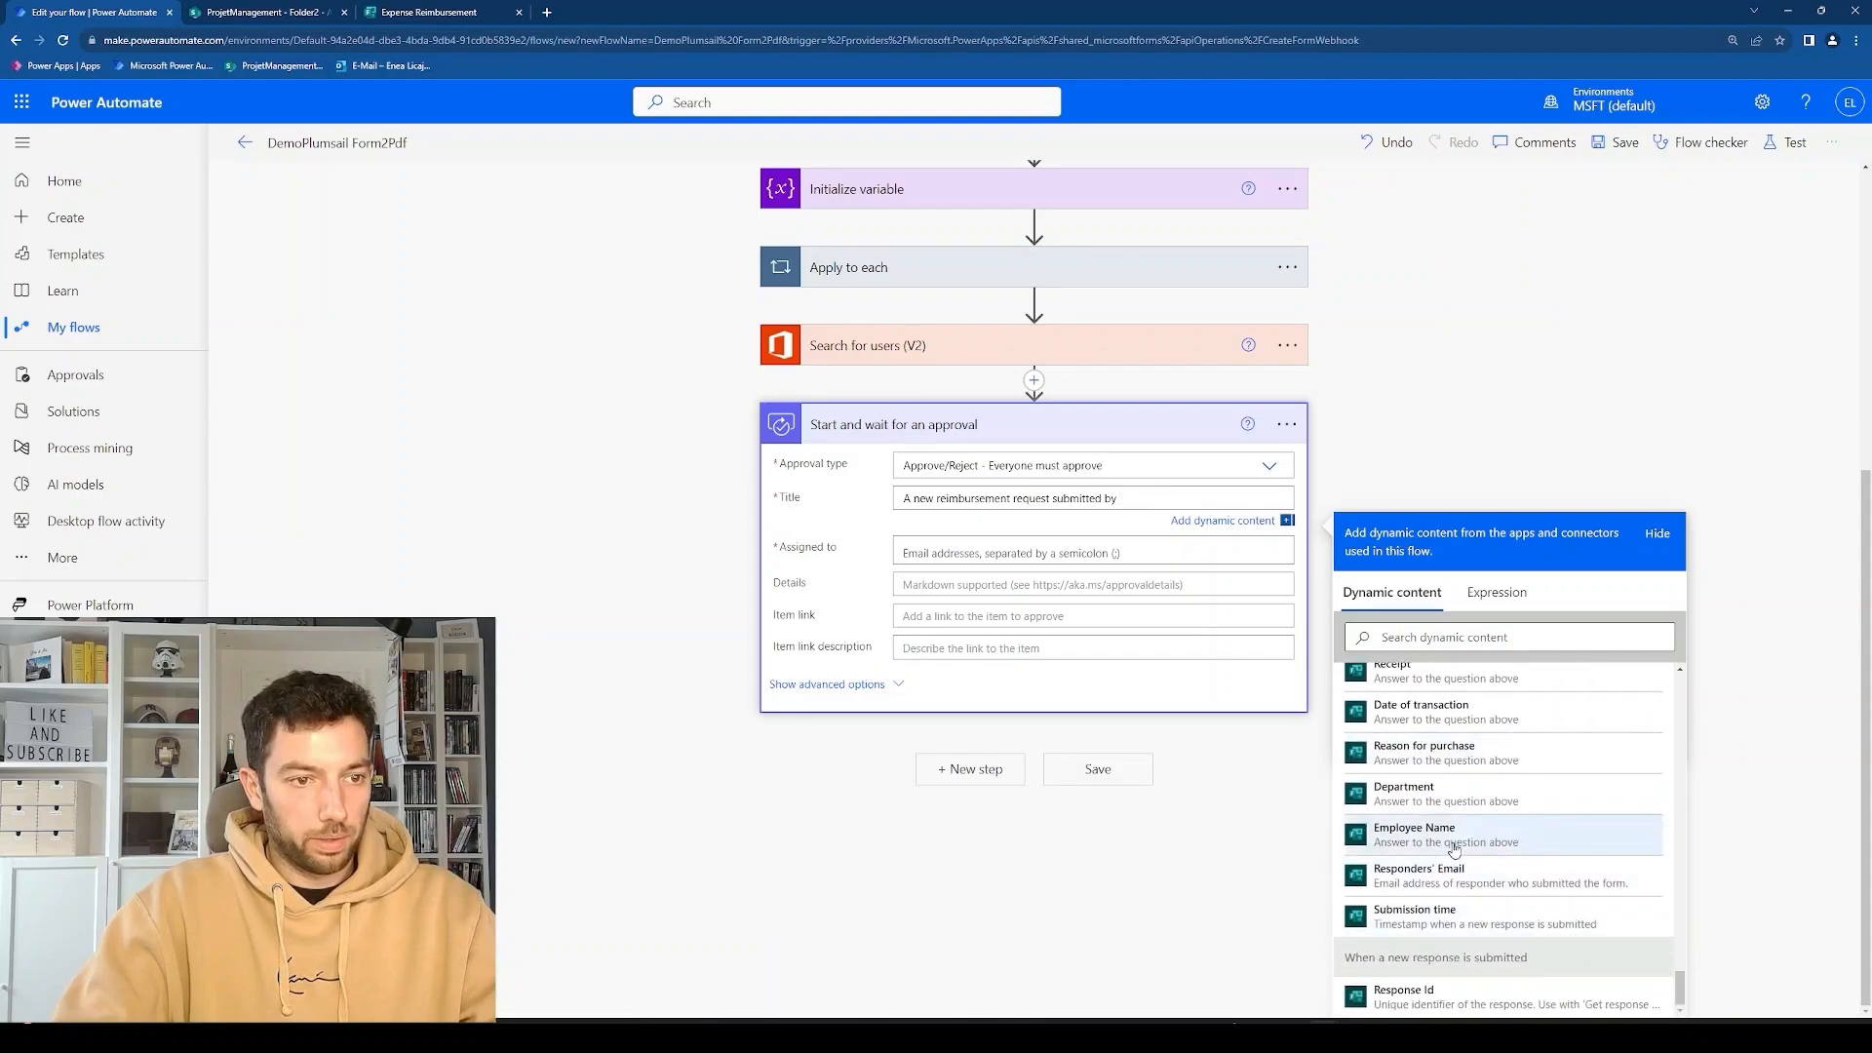
left_click(1433, 894)
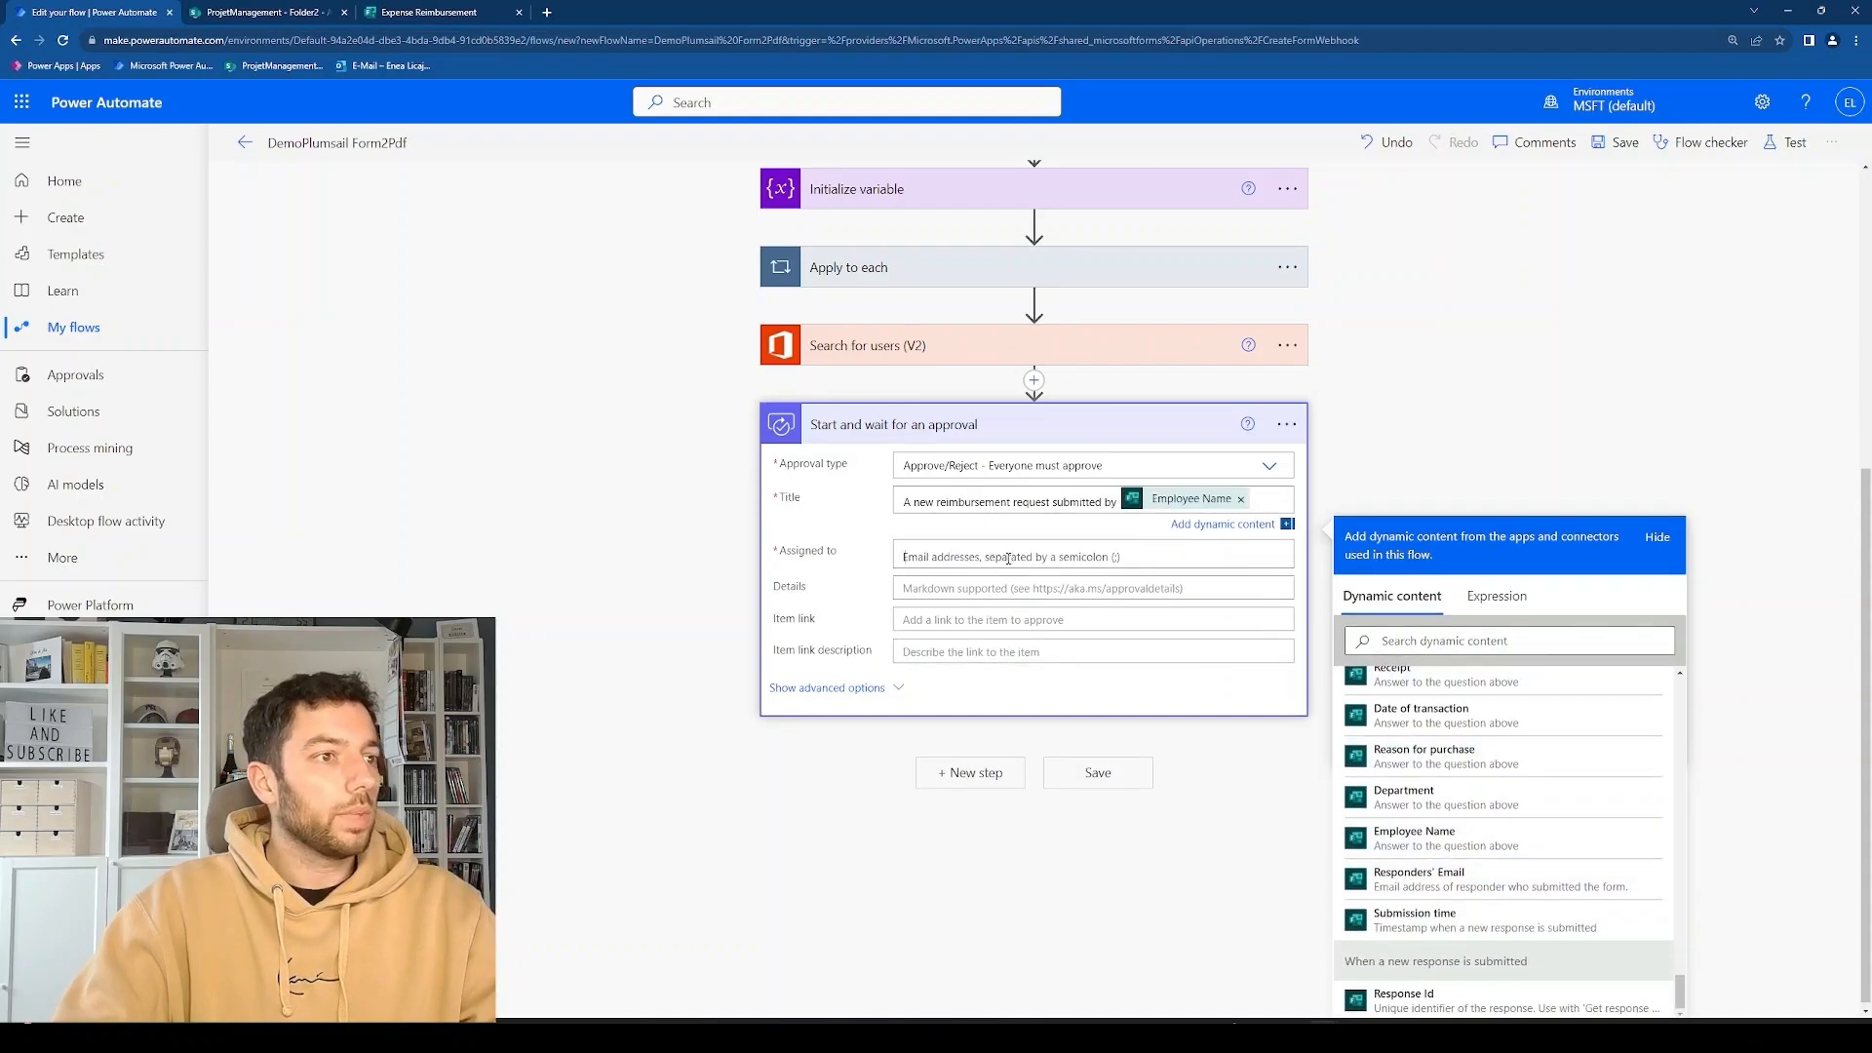
Target the approval's Assigned to field, switch to Sublime Text and examine the index and UserPrincipalName parts of the Find_Supervisor expression.
left_click(995, 558)
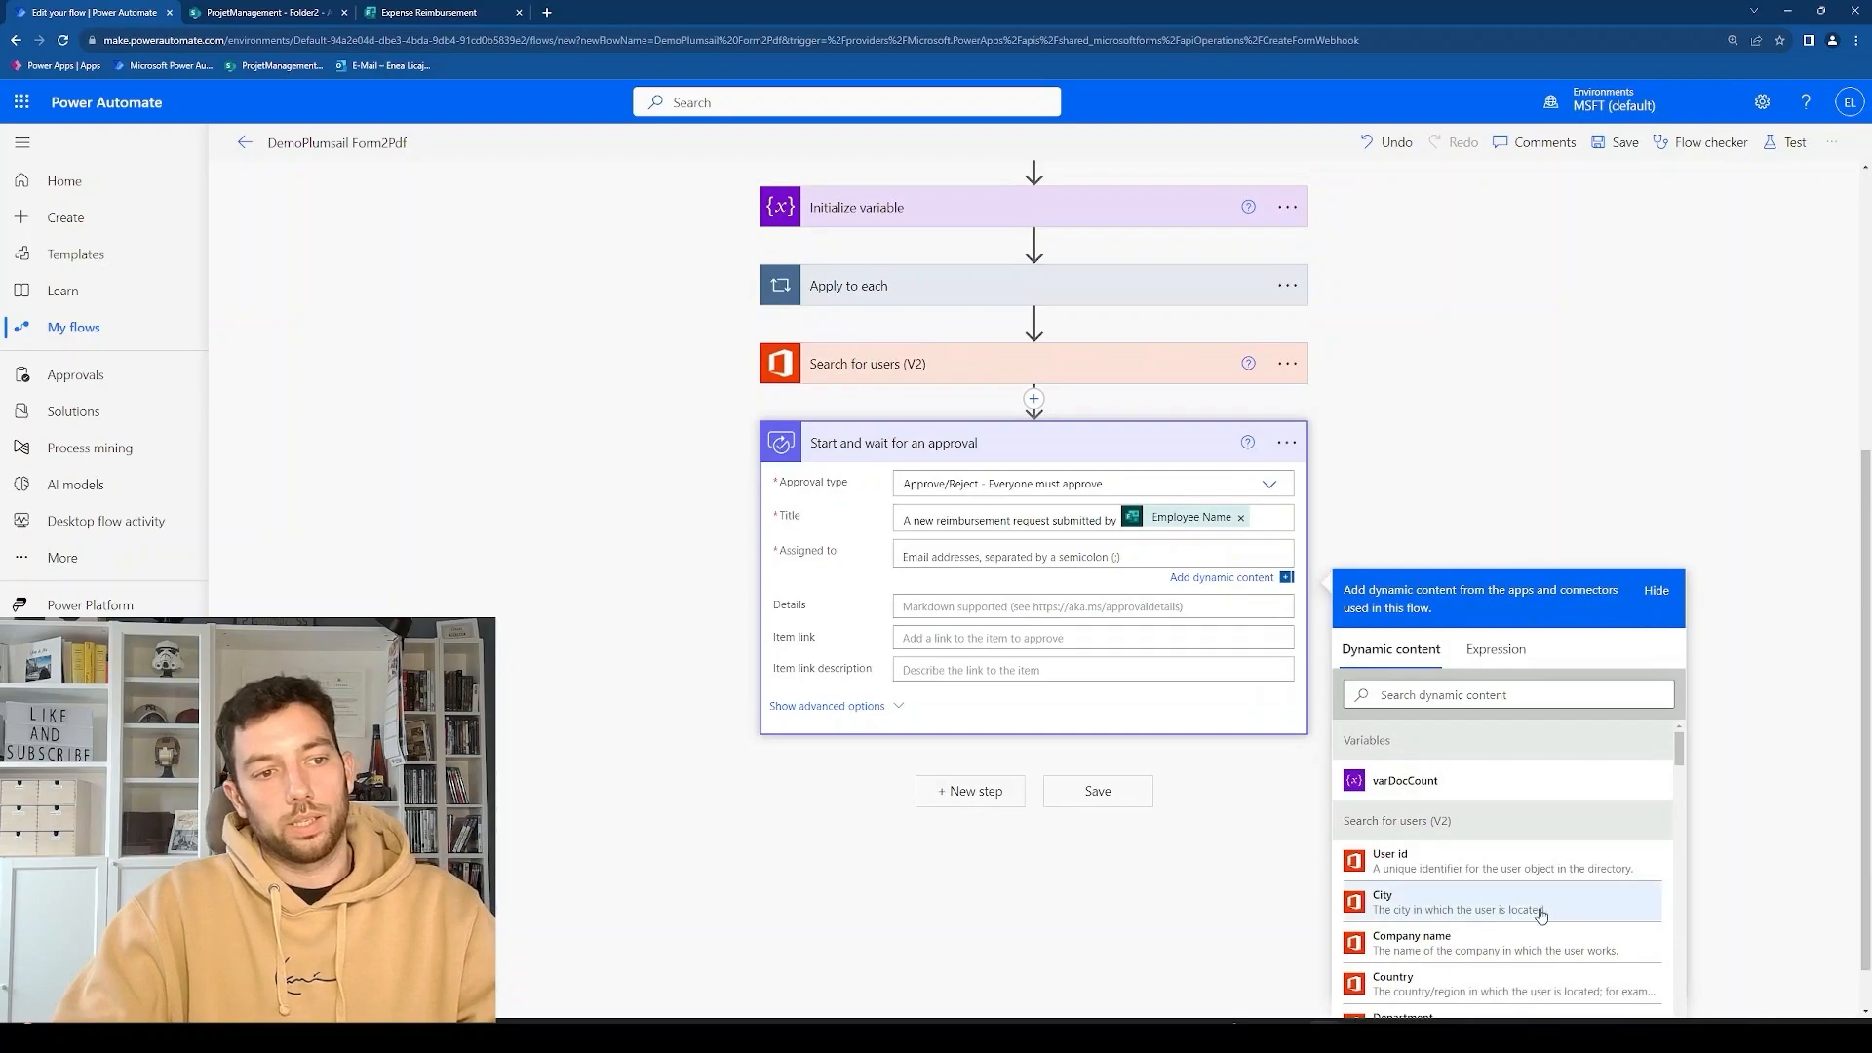
scroll(1536, 902, "down", 3)
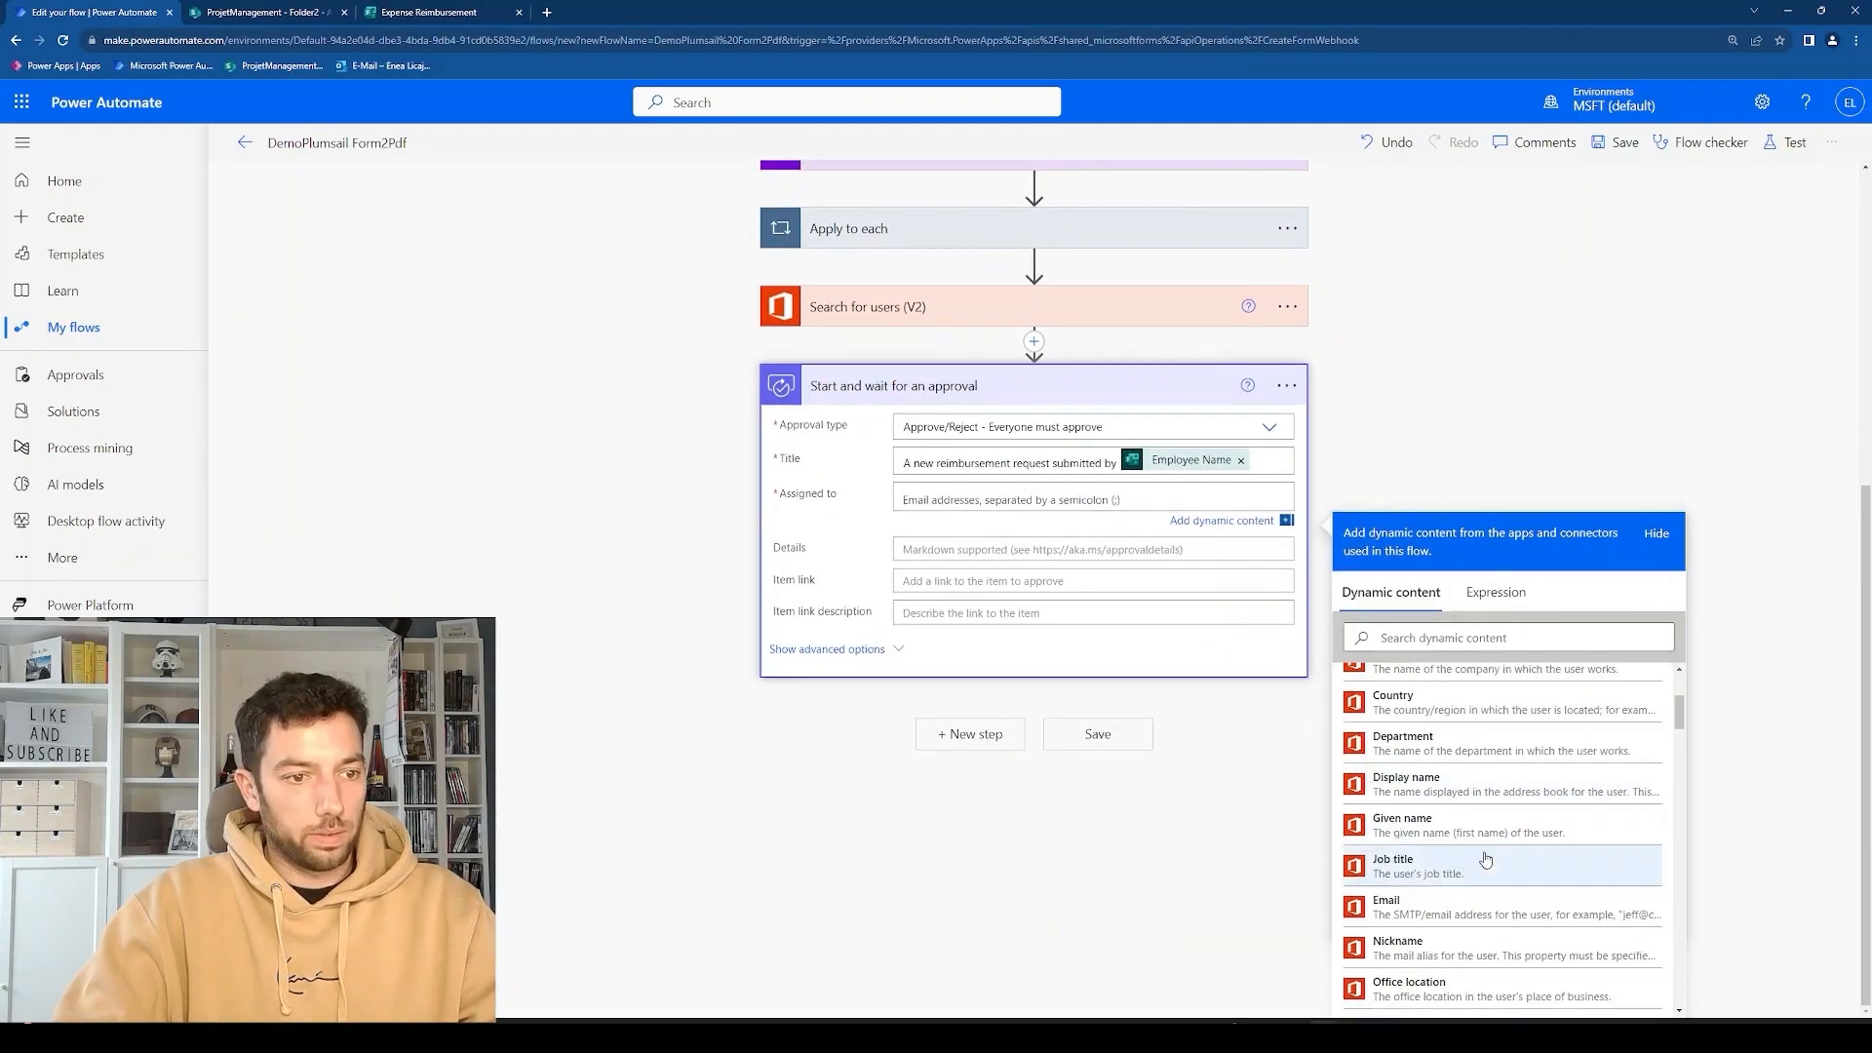
scroll(1453, 859, "down", 1)
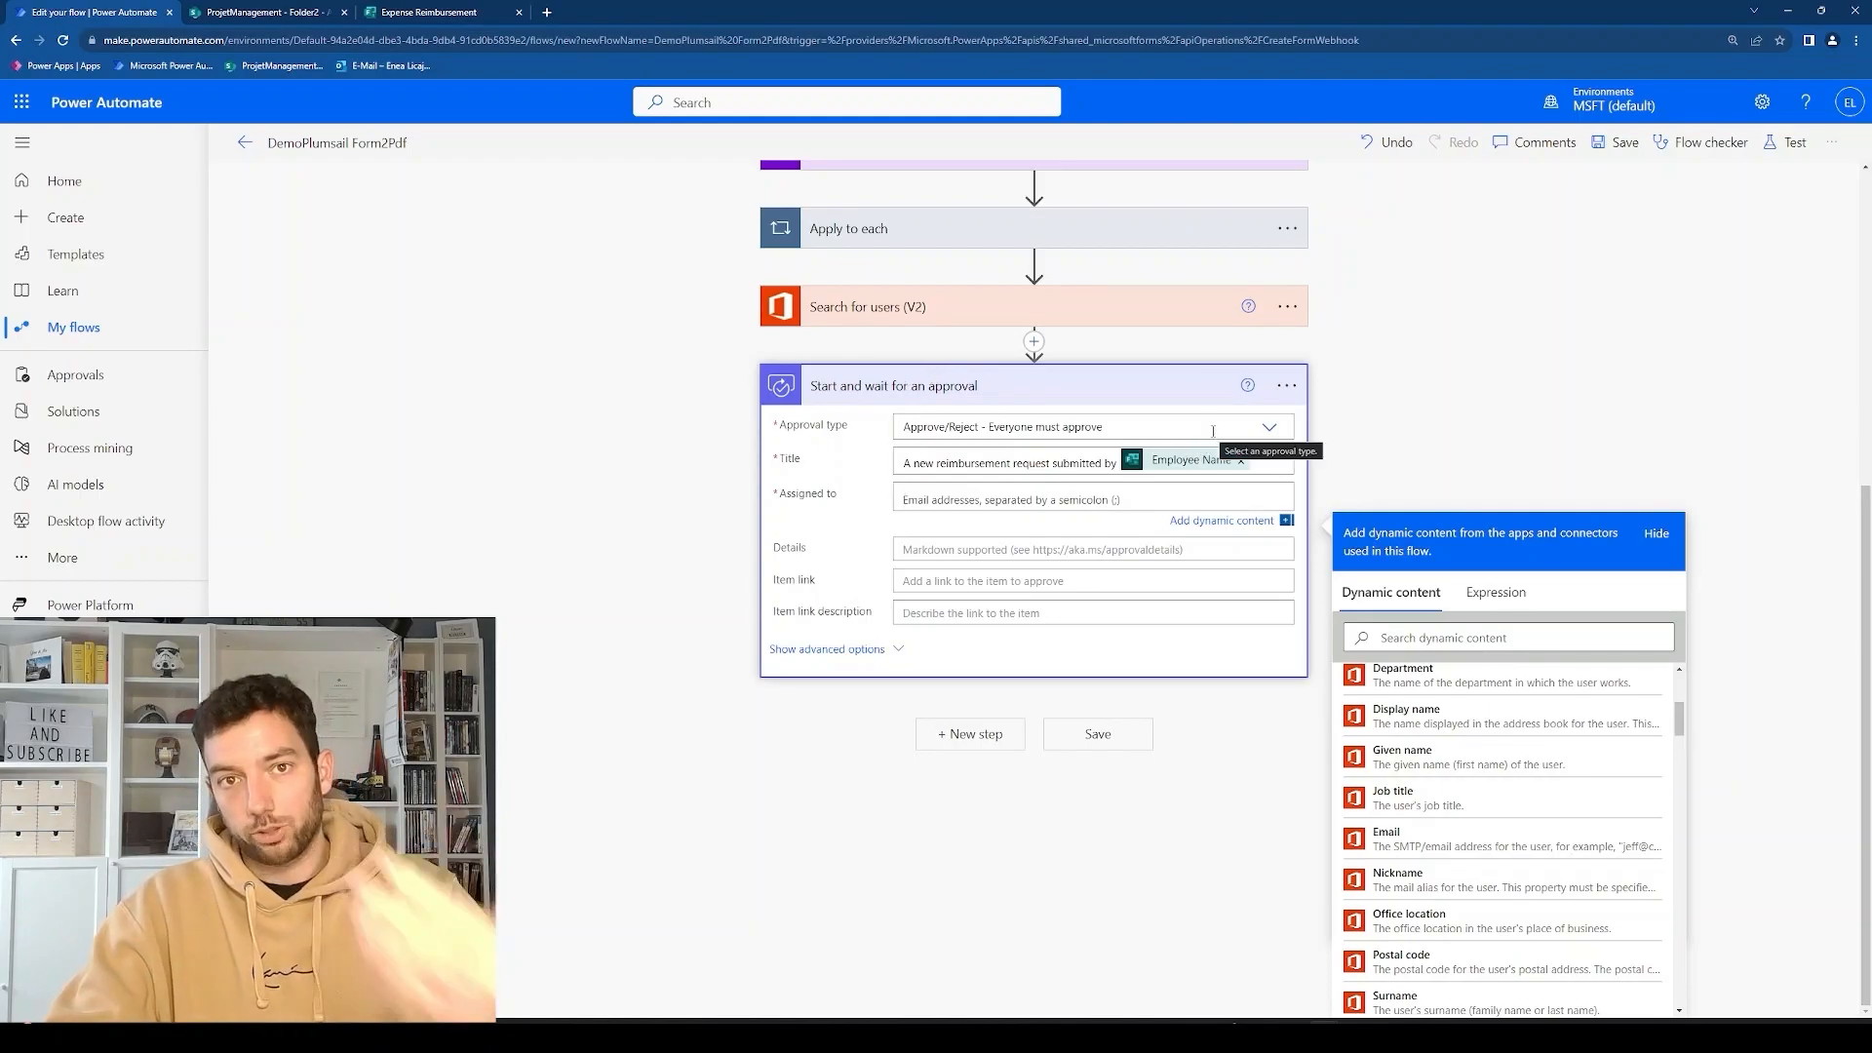
key("alt+Tab")
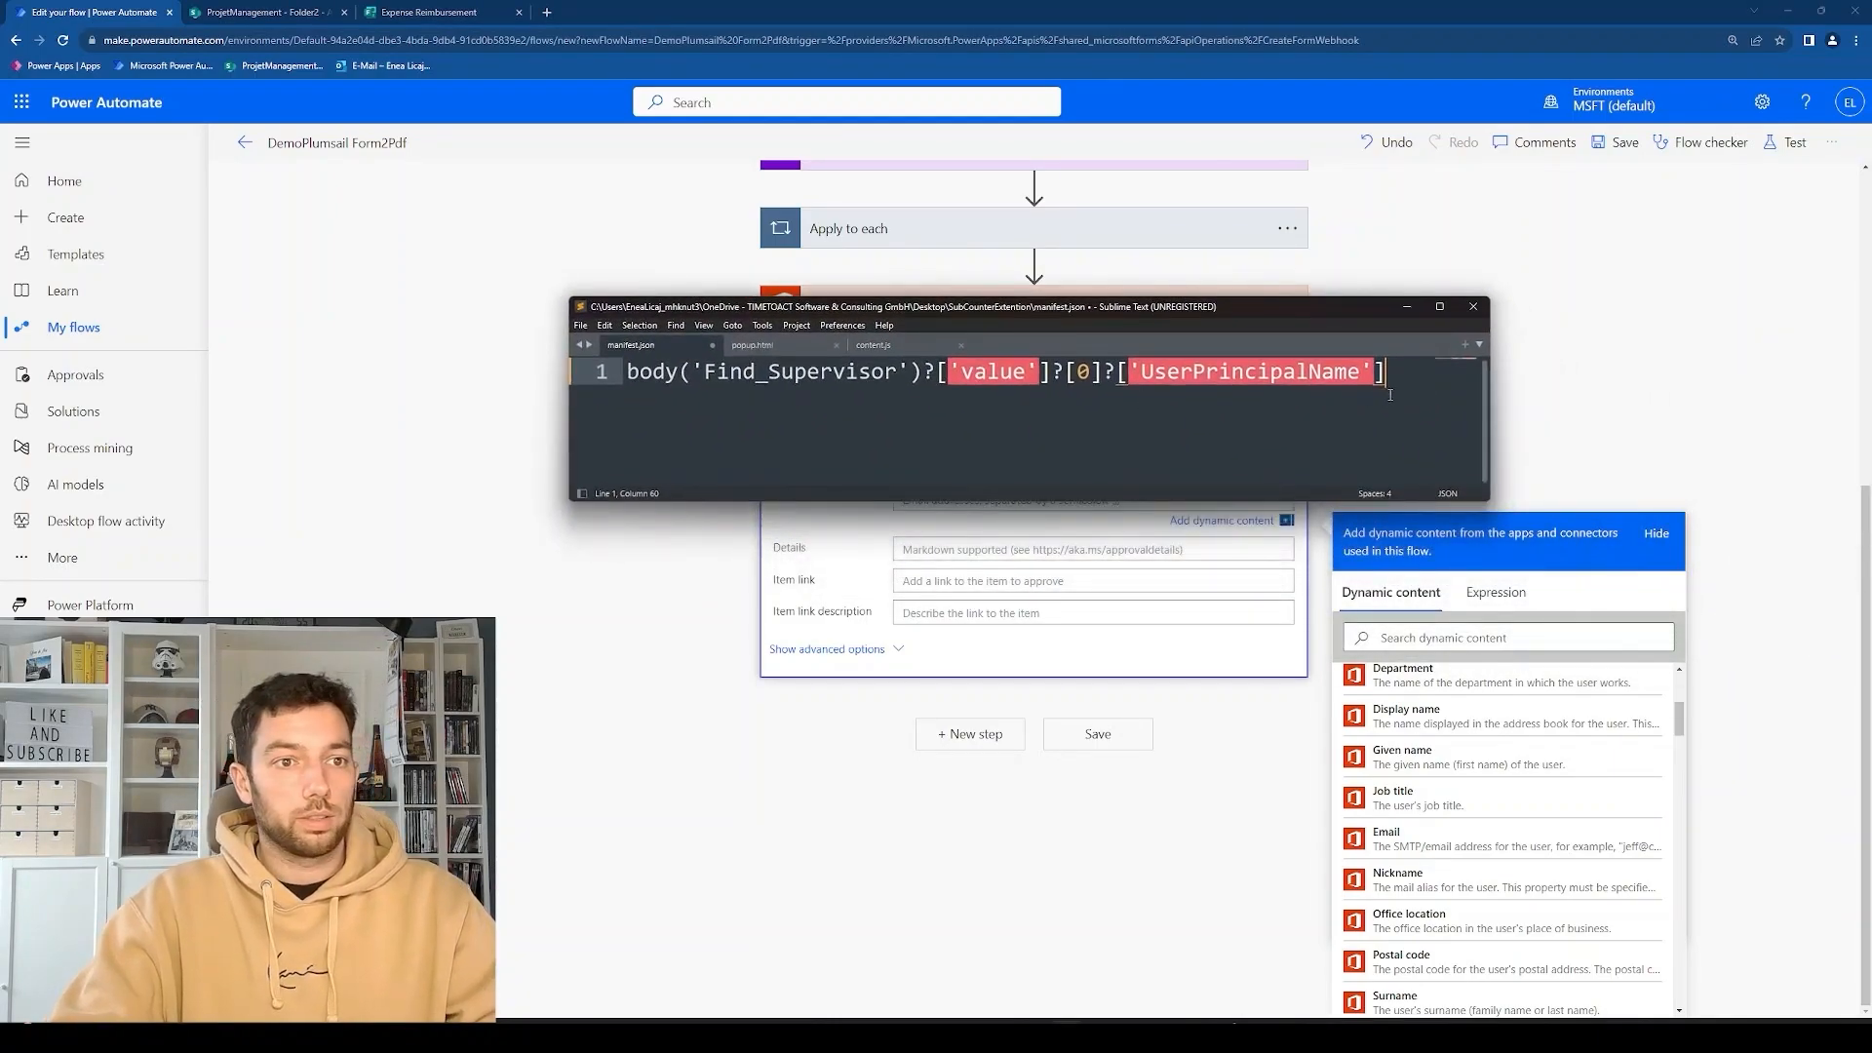
left_click_drag(627, 371, 1086, 378)
key("End")
left_click(1070, 373)
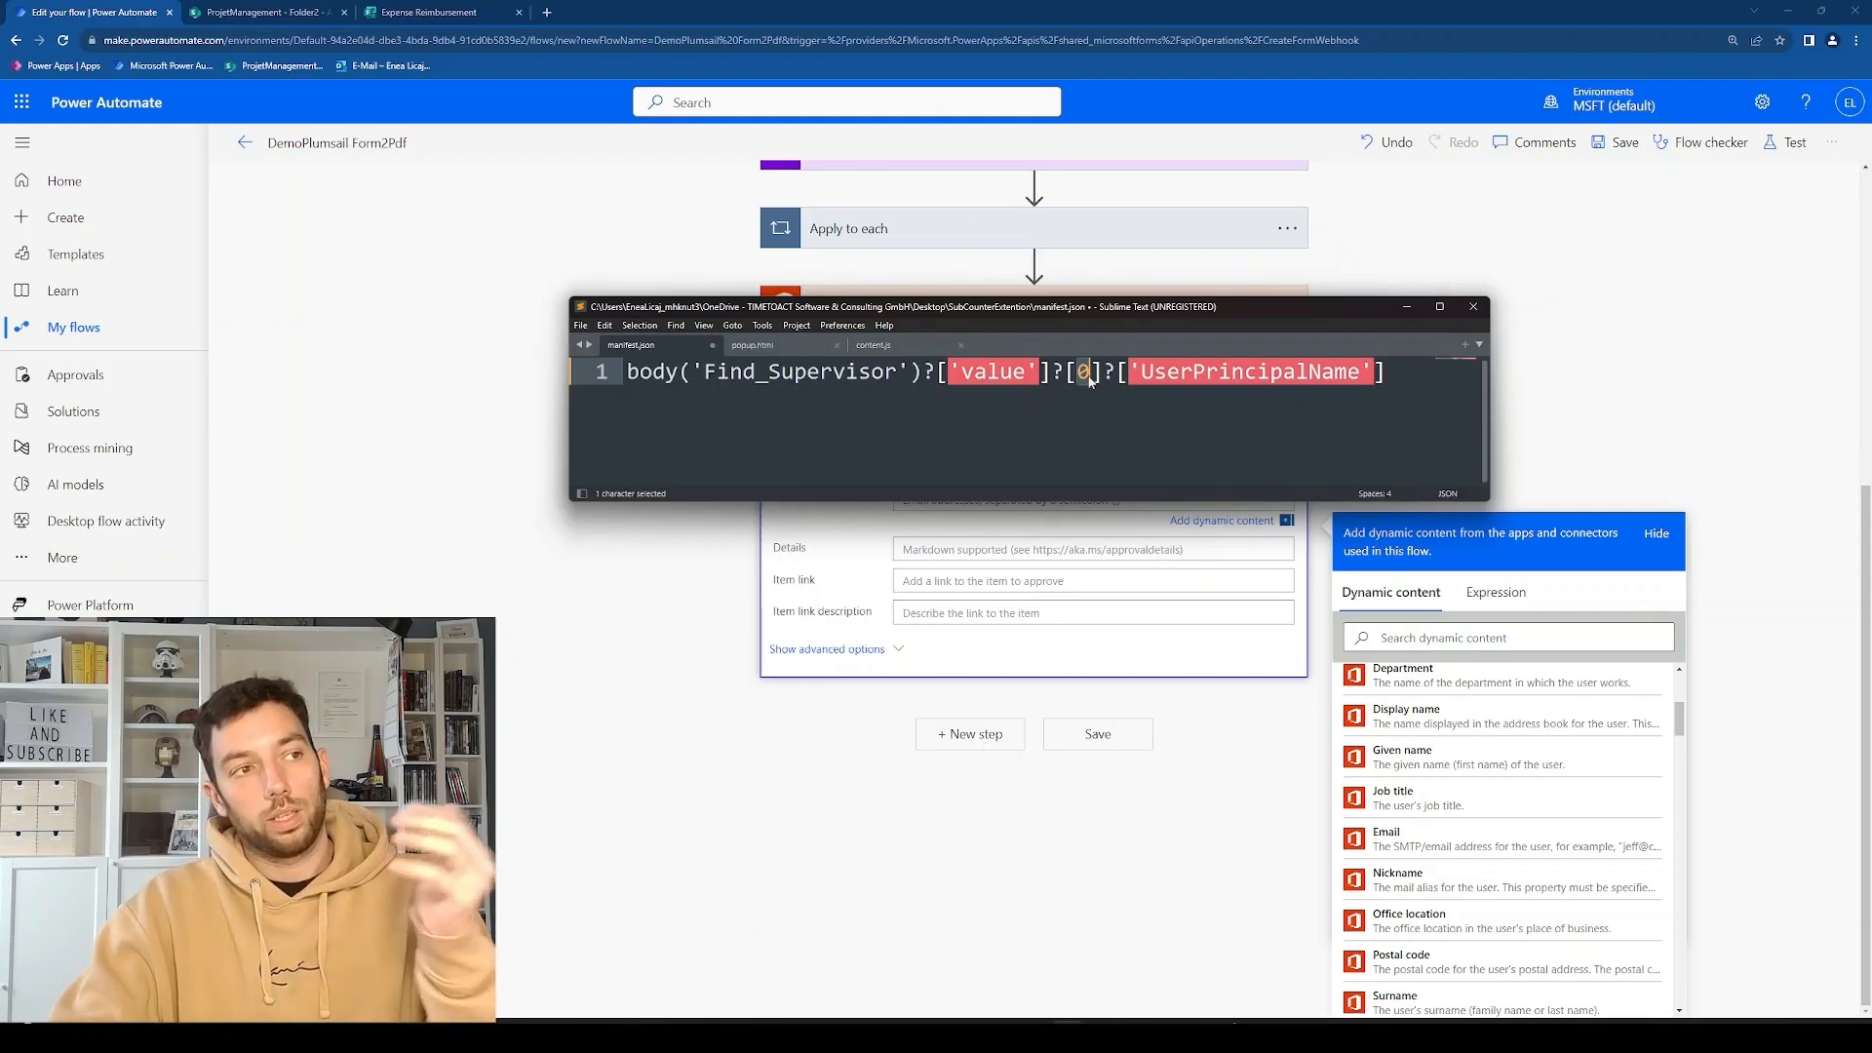
left_click(1128, 372)
left_click_drag(1128, 372, 1362, 381)
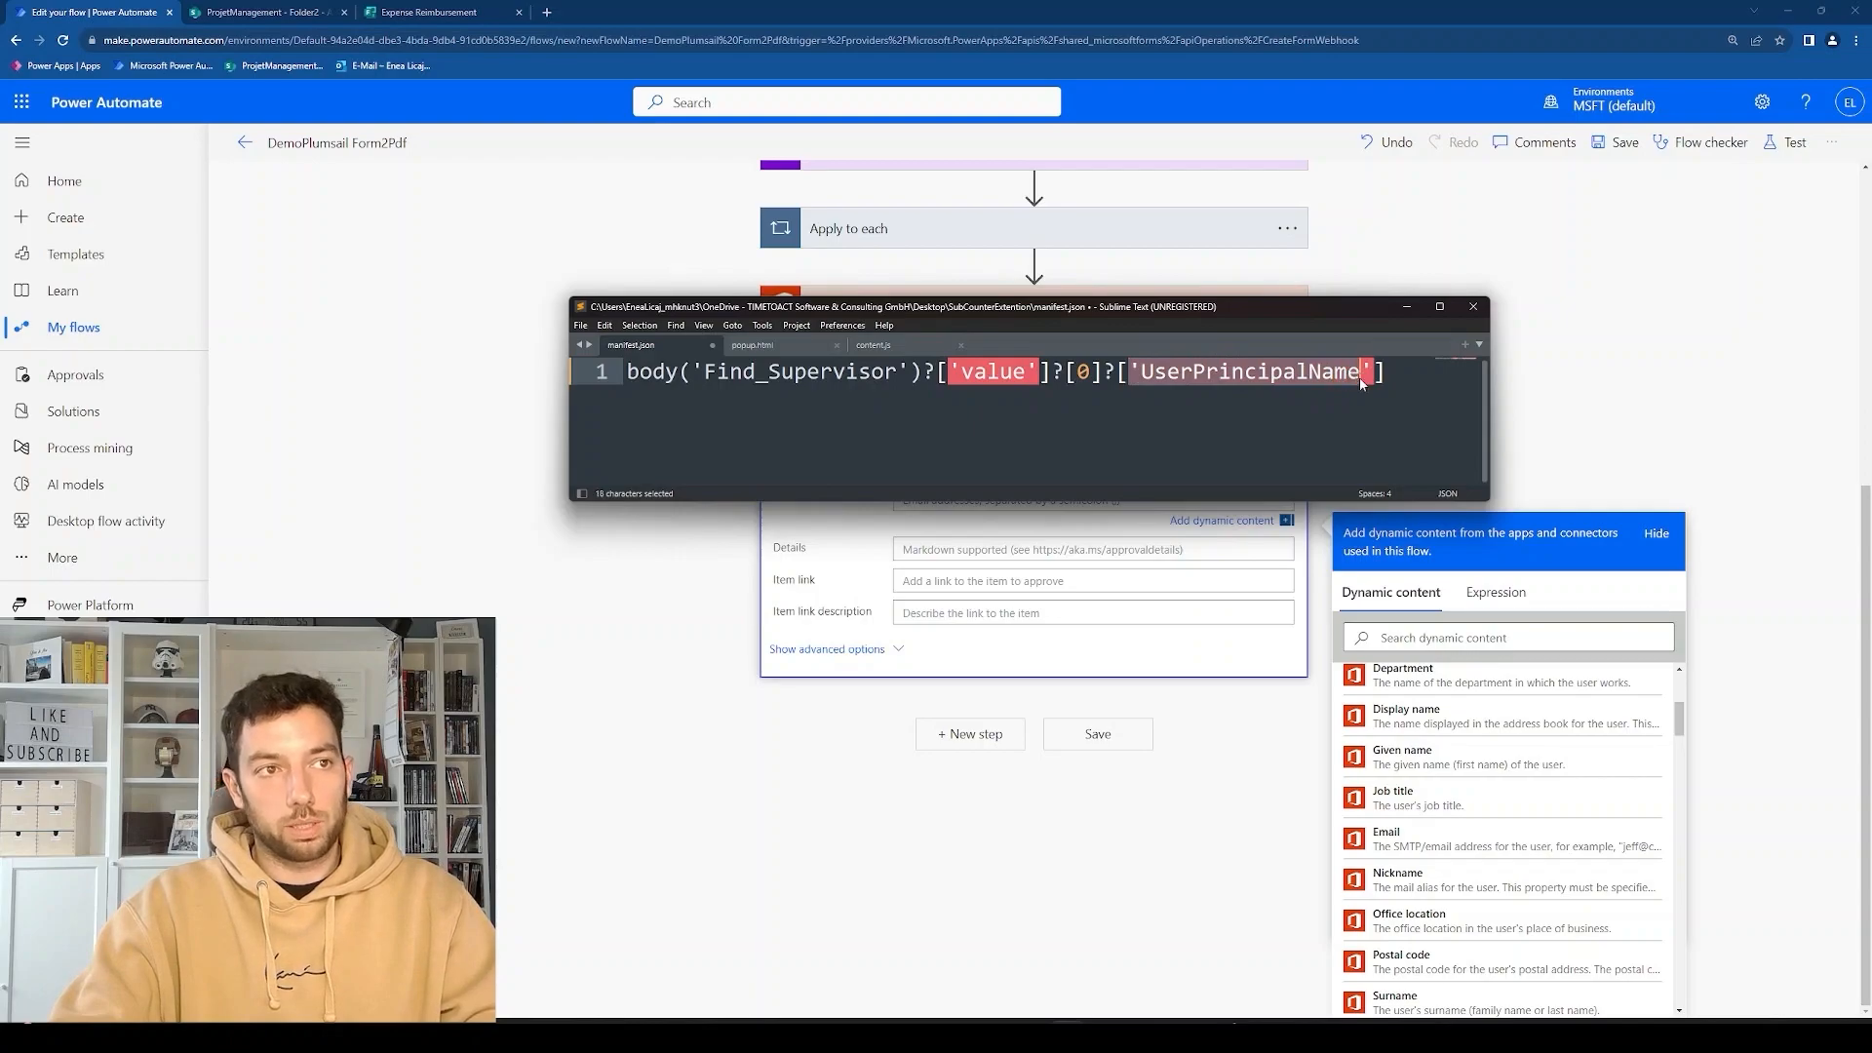
left_click(1415, 401)
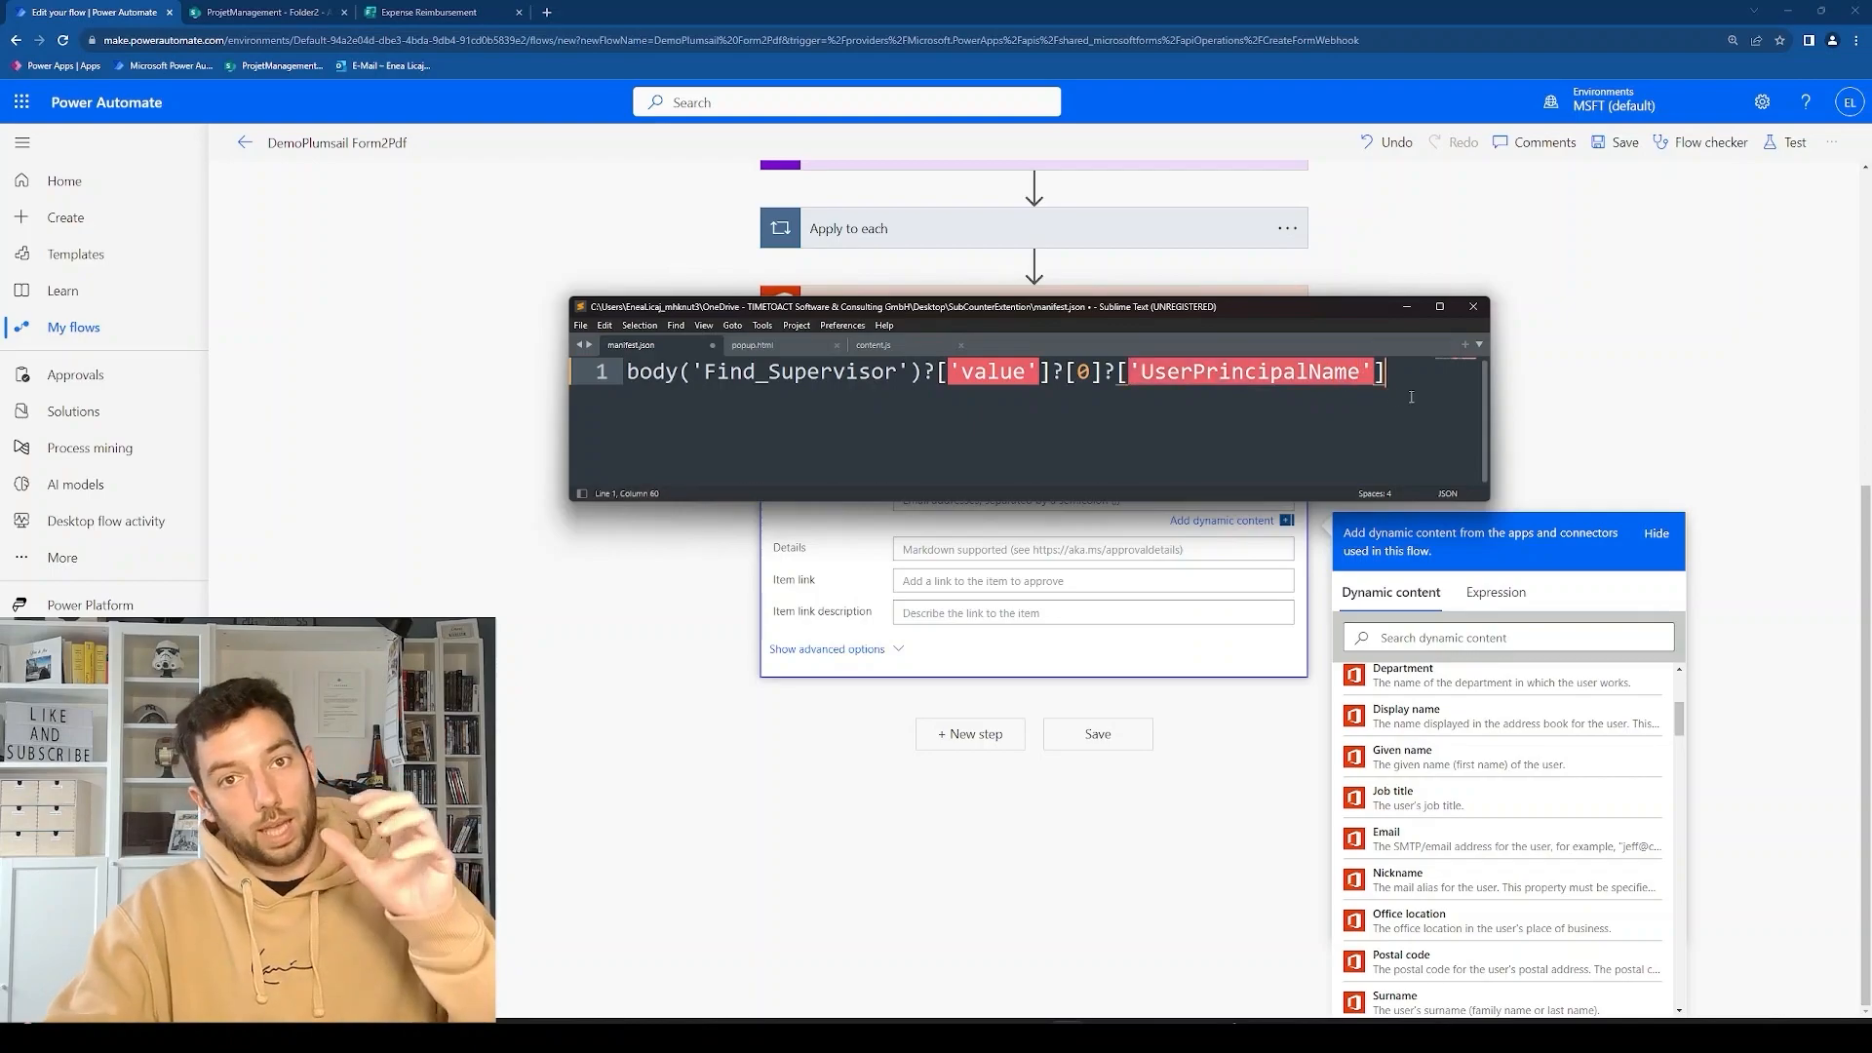
Copy body('Find_Supervisor')?['value']?[0]?['UserPrincipalName'] from Sublime Text and insert it in Power Automate as the approval's Assigned to expression.
key("ctrl+a")
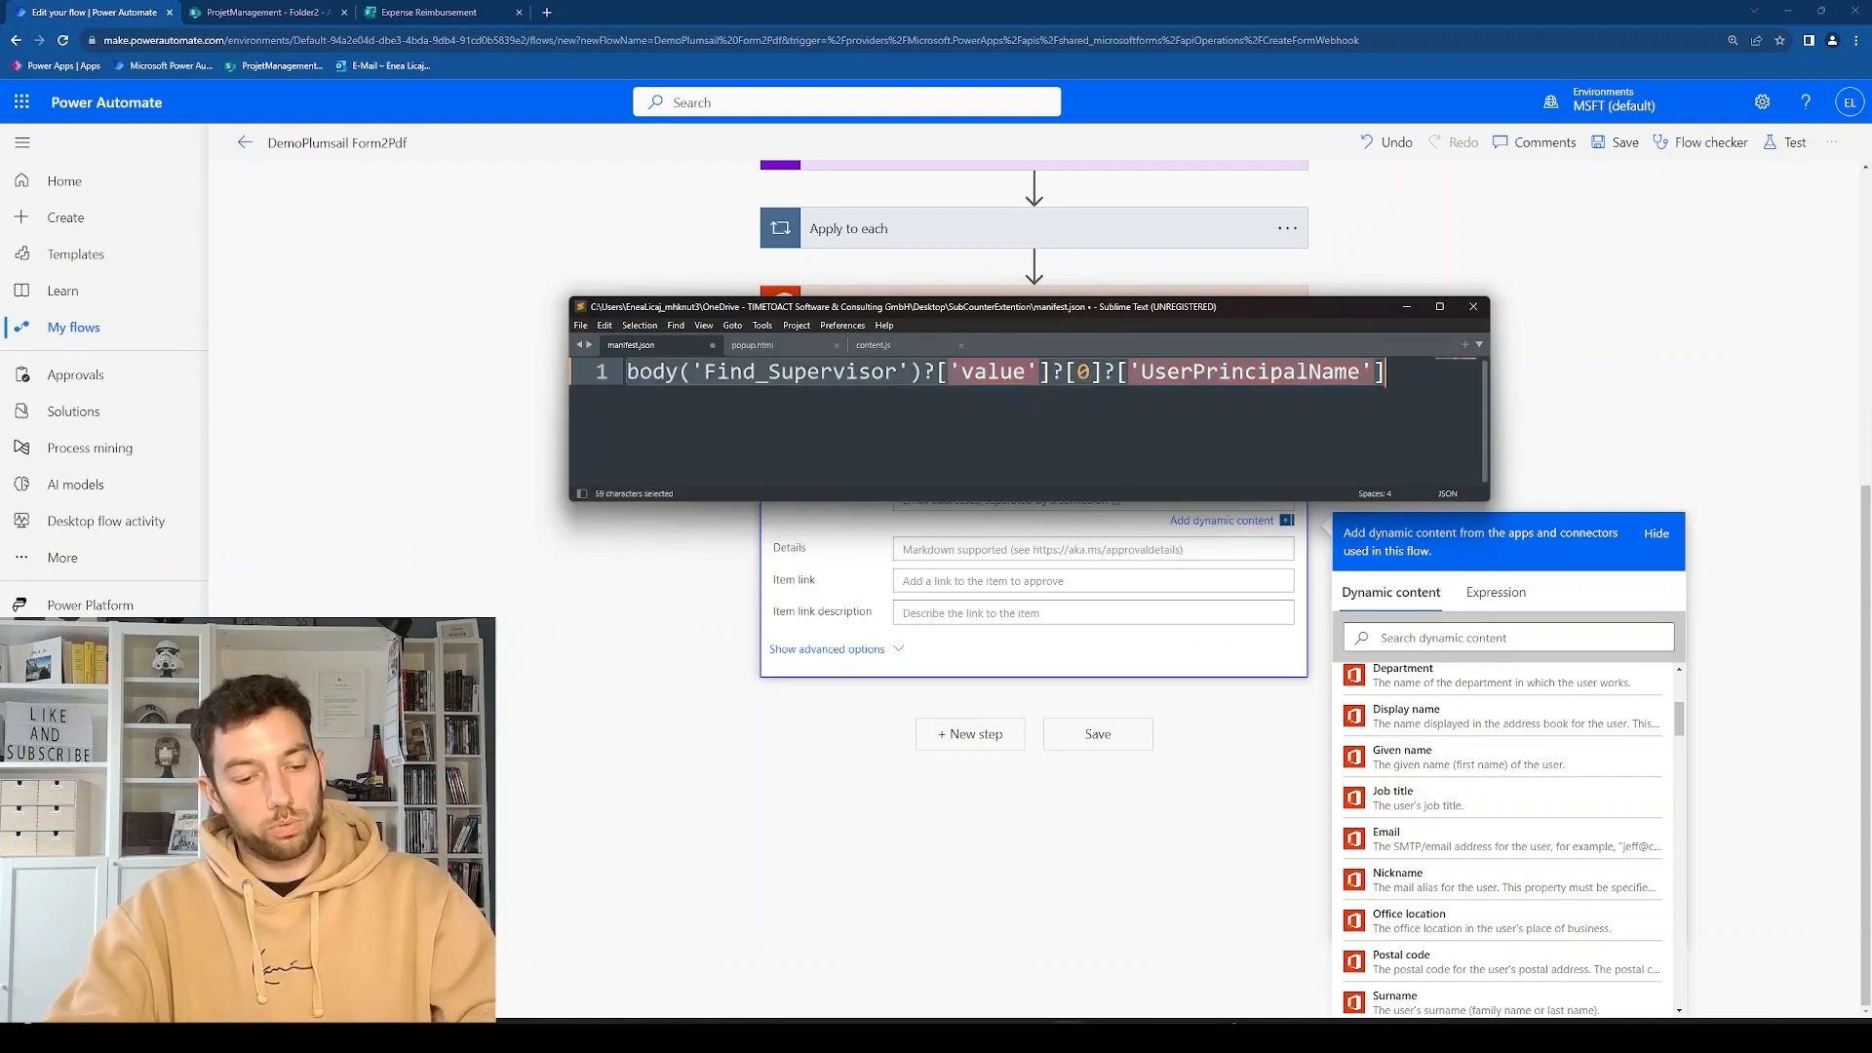
left_click(1496, 592)
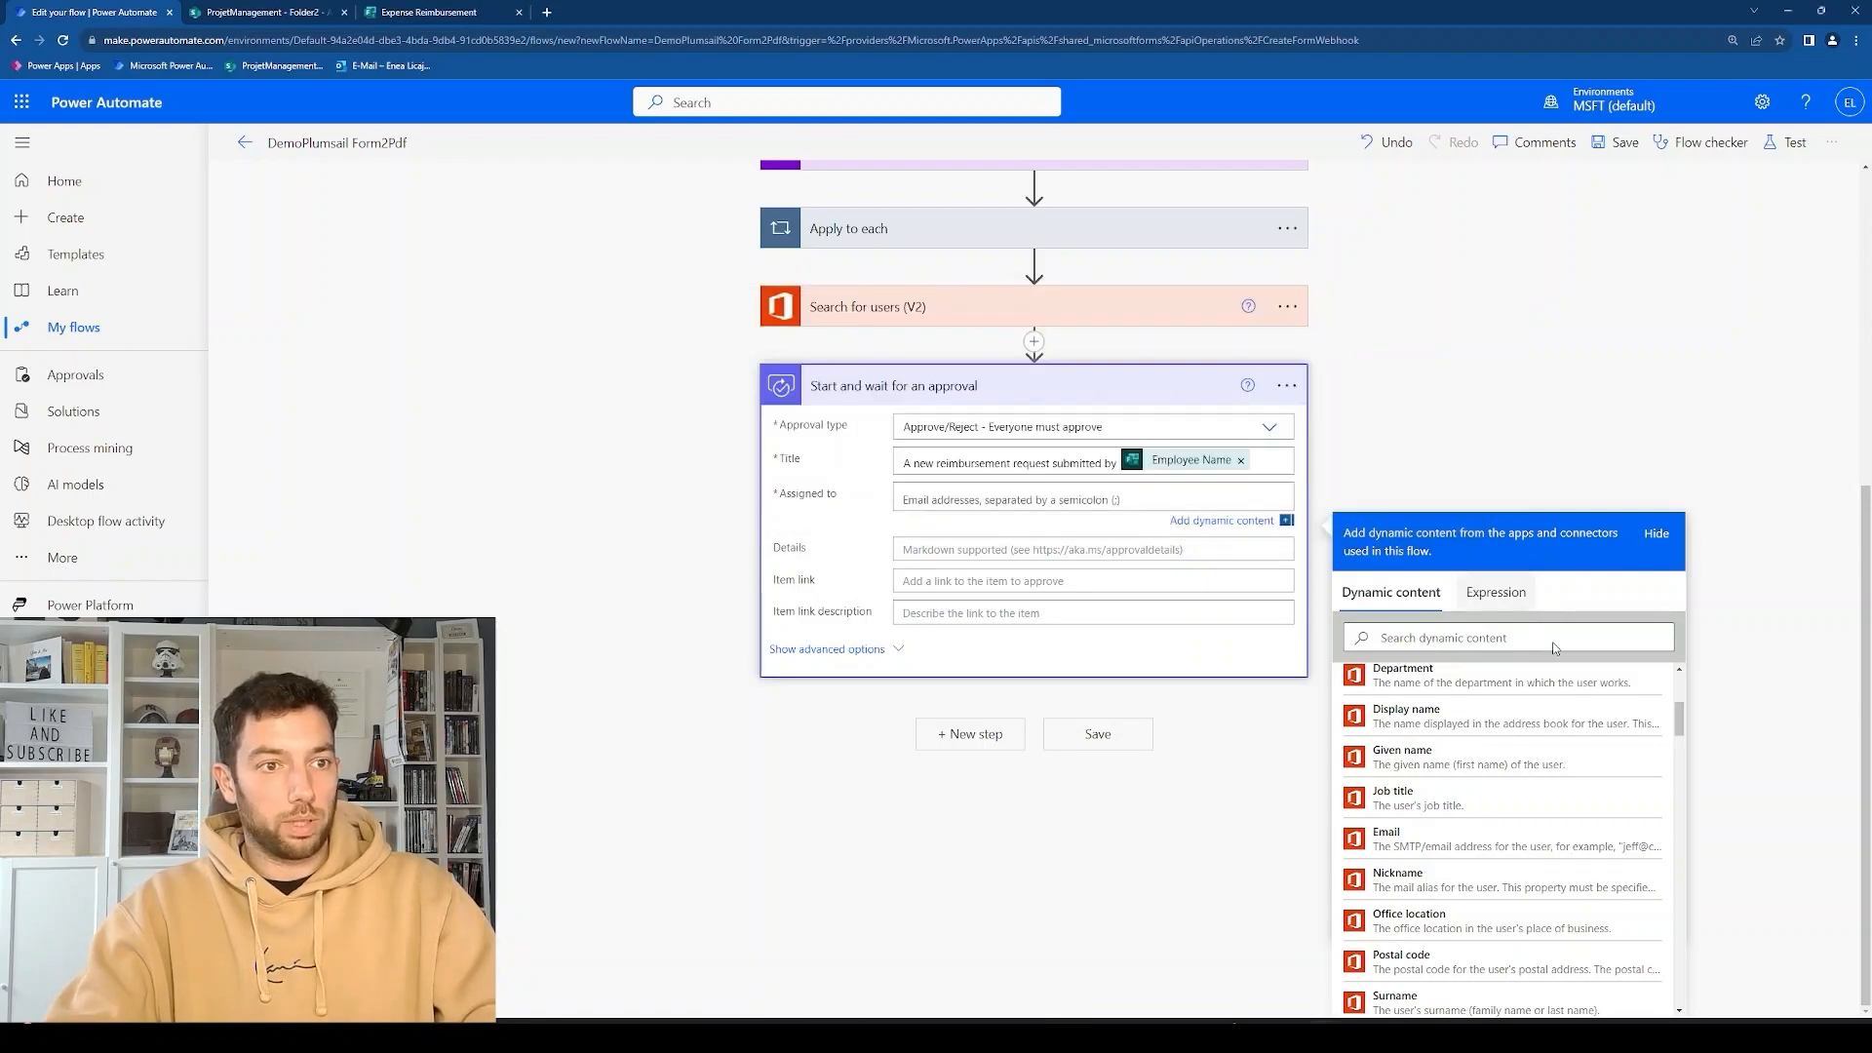
key("ctrl+v")
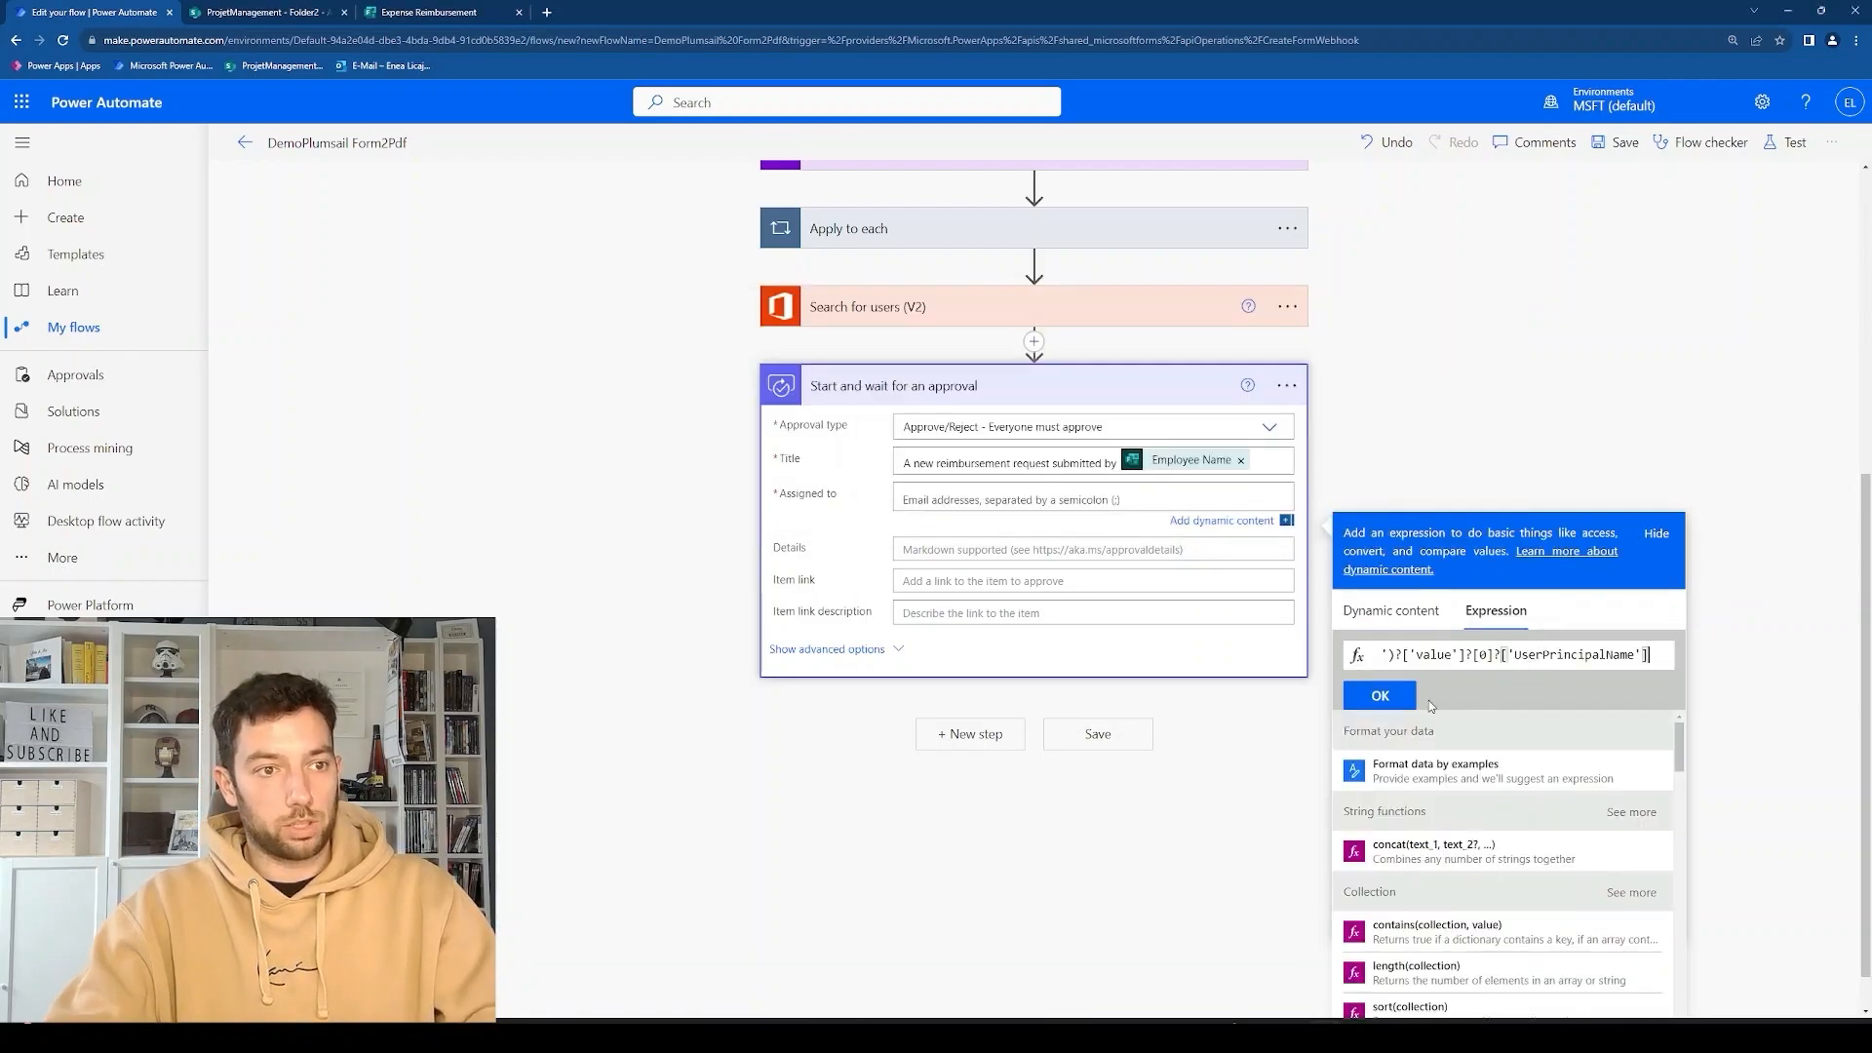
left_click(1379, 695)
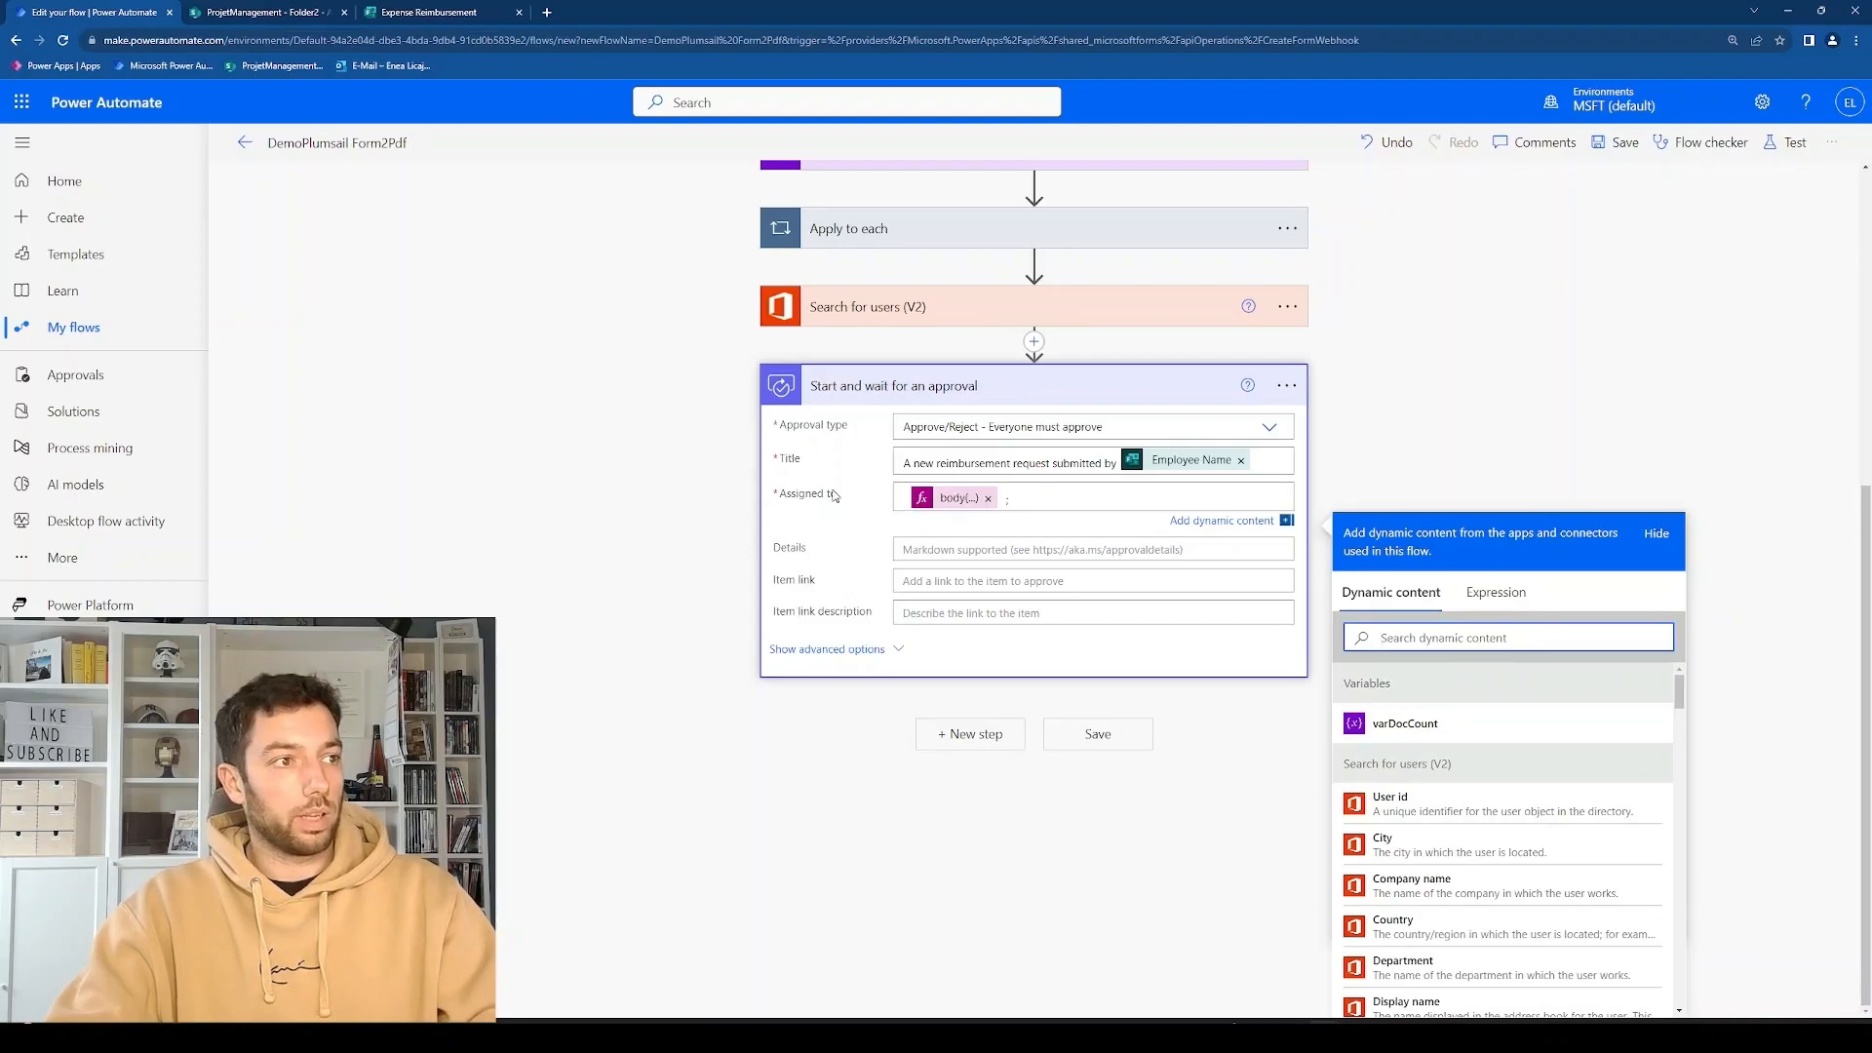
Check the action name referenced in the Assigned to expression and rename the Search for users (V2) action as Find Supervisor.
left_click(950, 497)
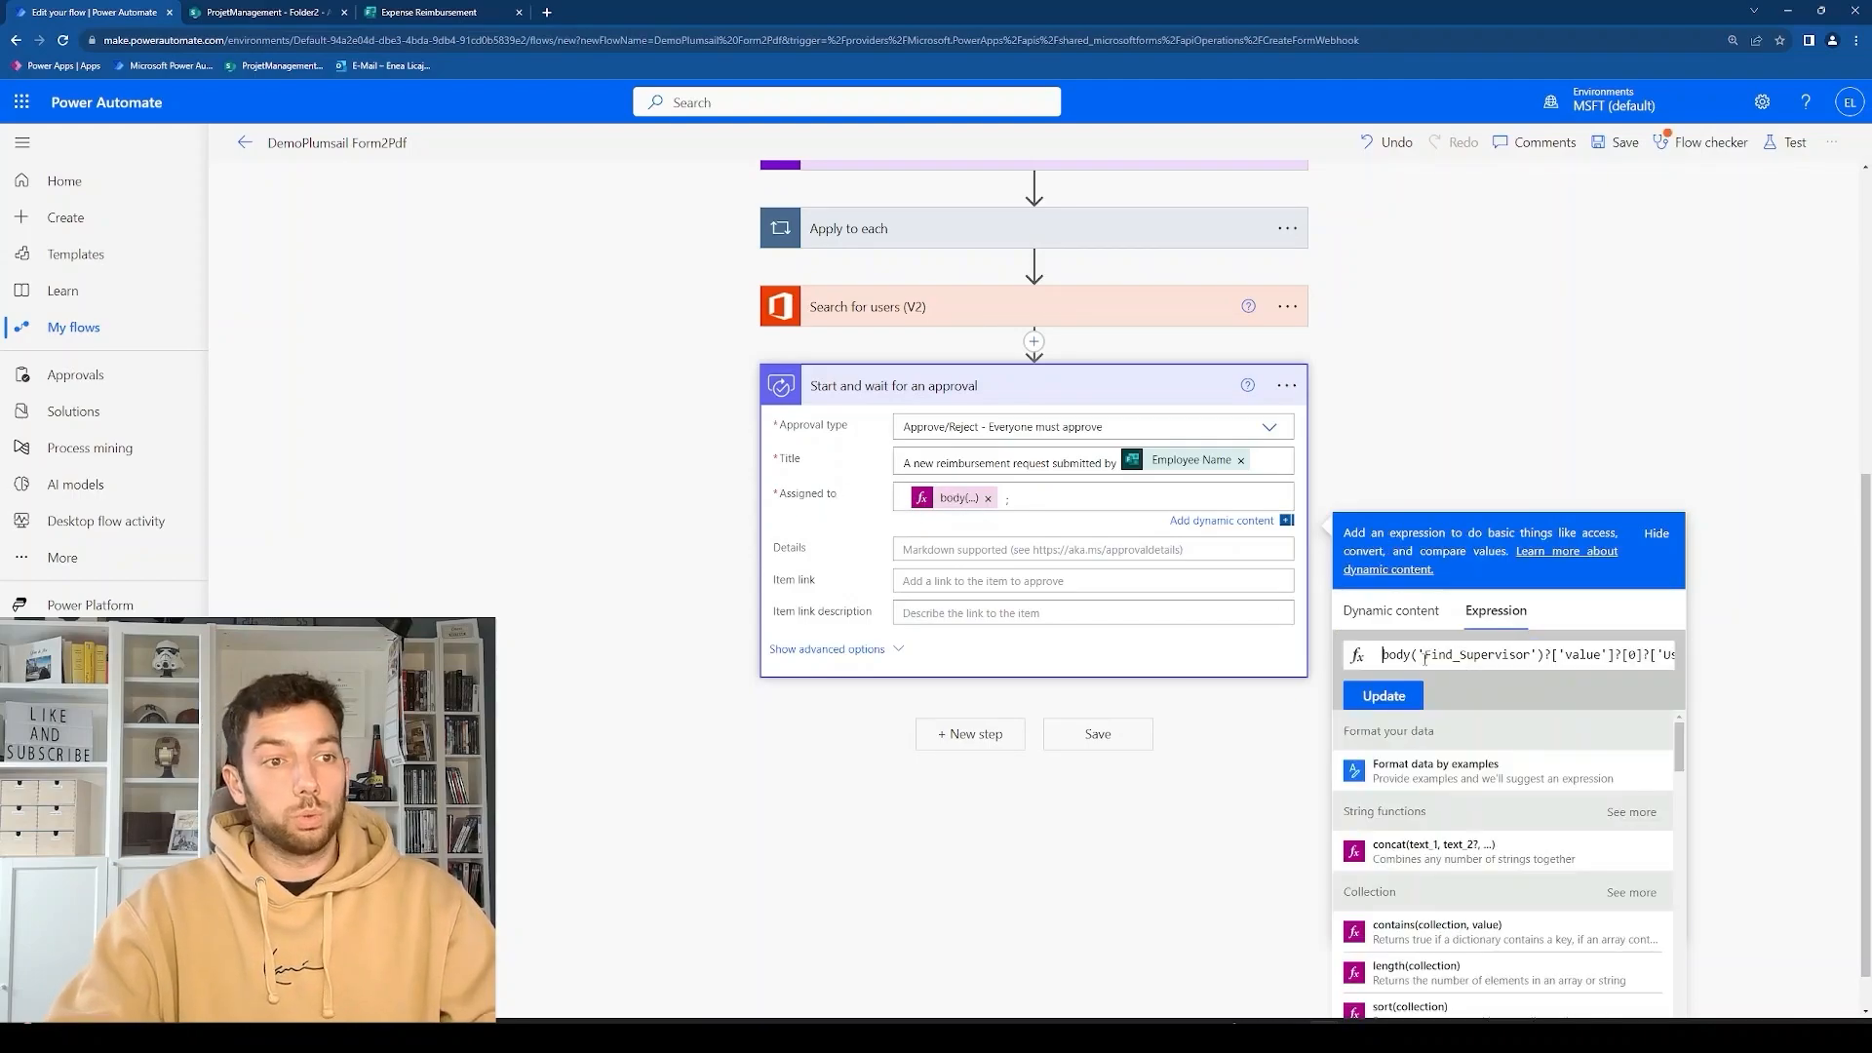
left_click_drag(1425, 659, 1527, 659)
left_click(1434, 655)
left_click_drag(1426, 654, 1526, 656)
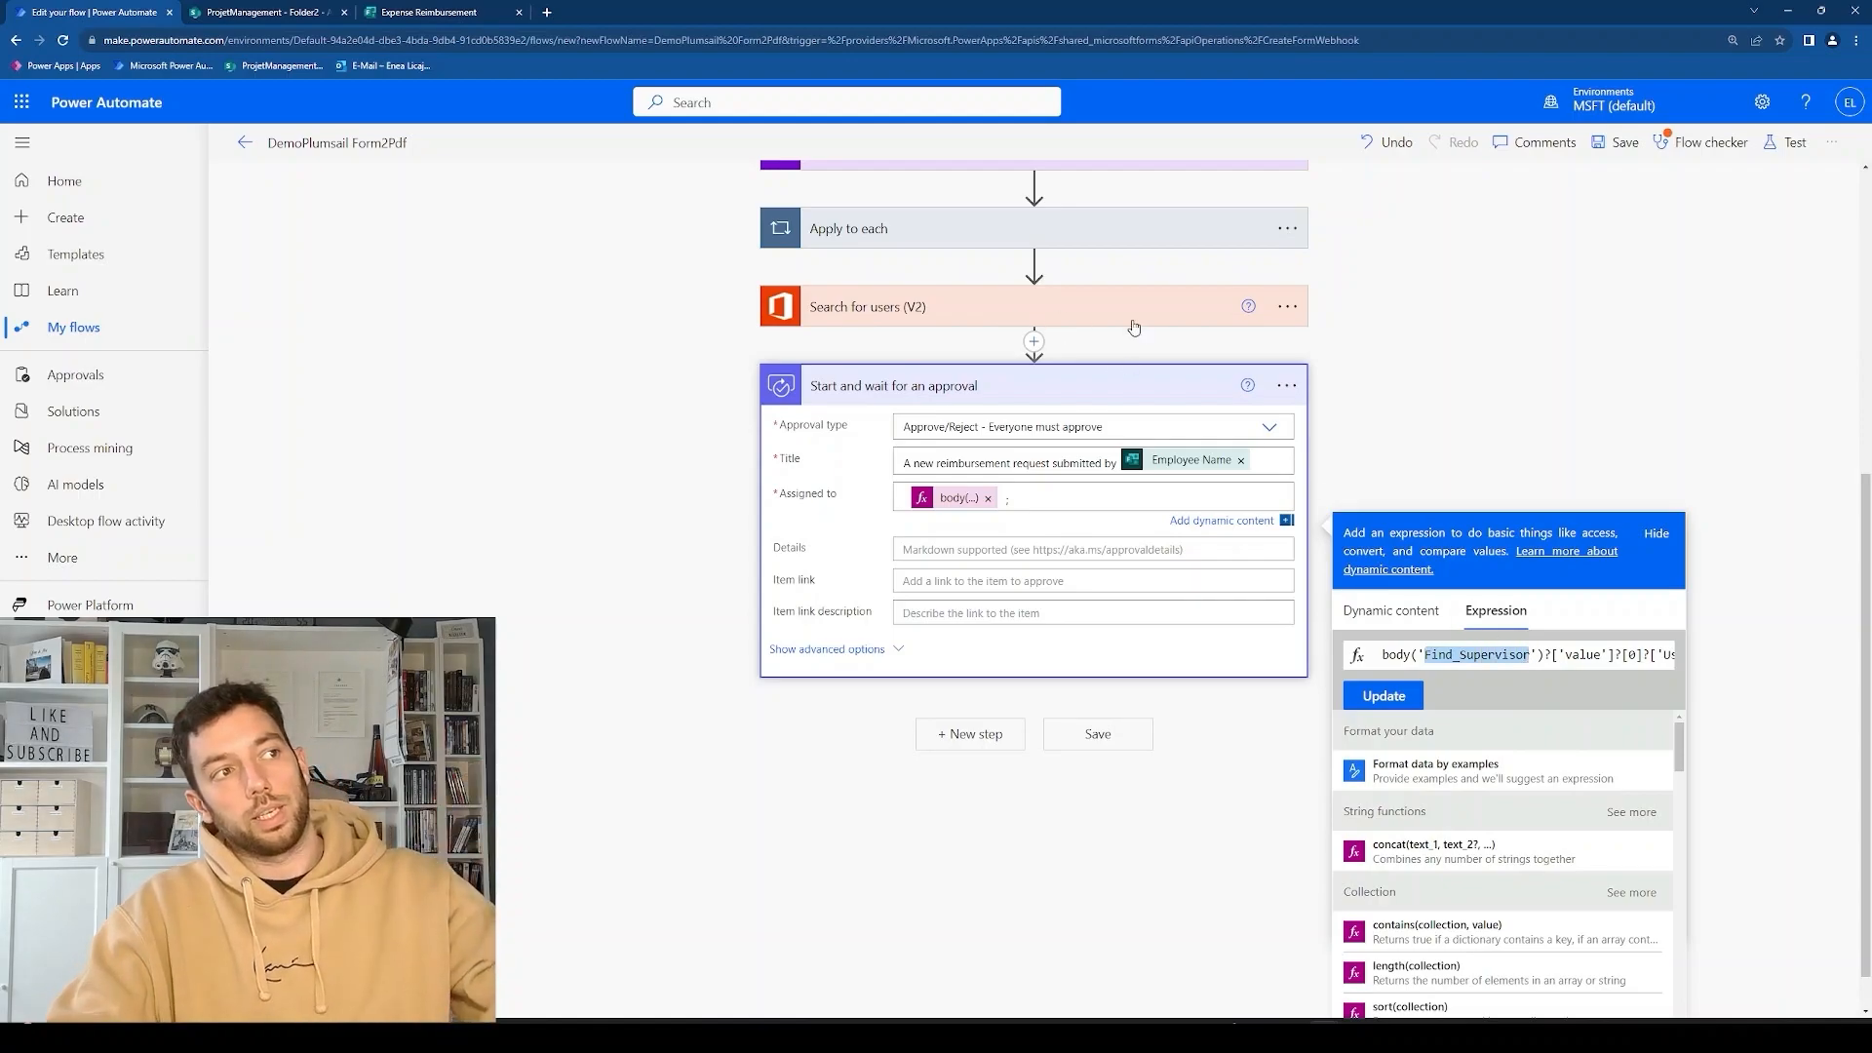
left_click(1295, 318)
left_click(1365, 367)
type("Fi")
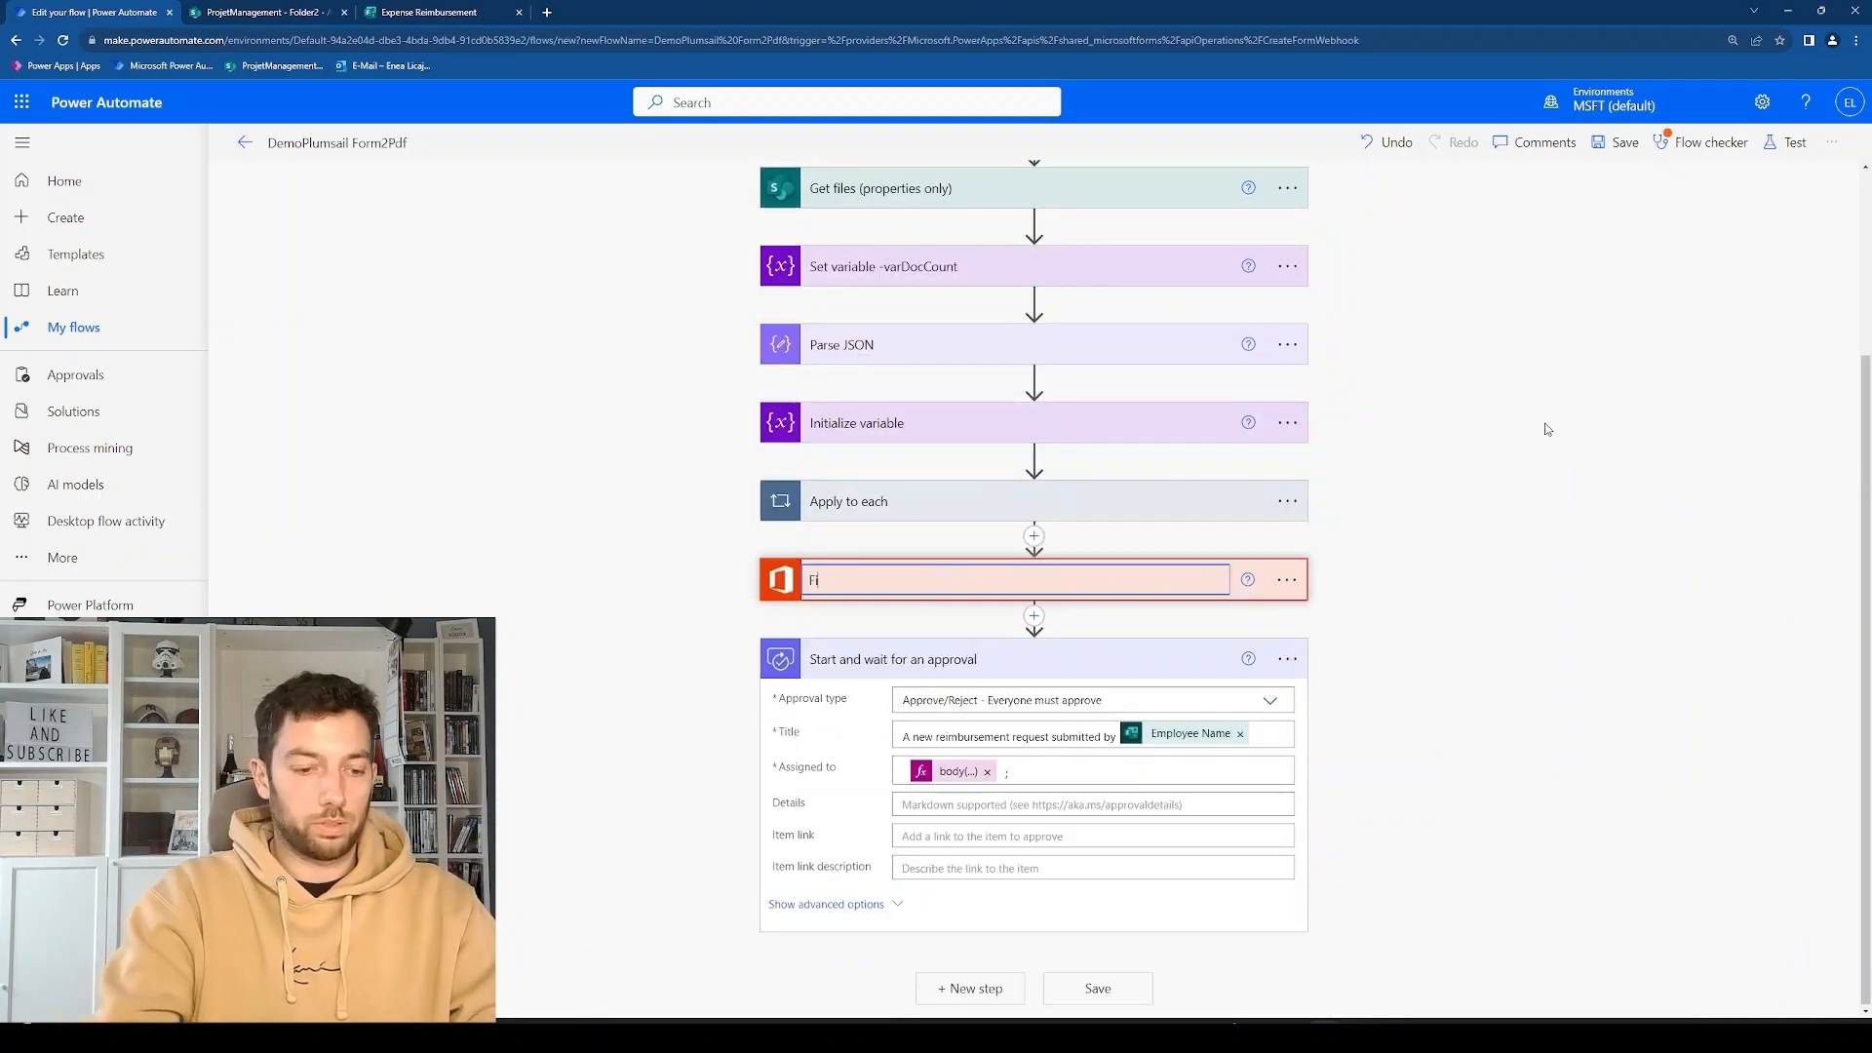
type("nd Supervisor")
key("Return")
left_click(1567, 541)
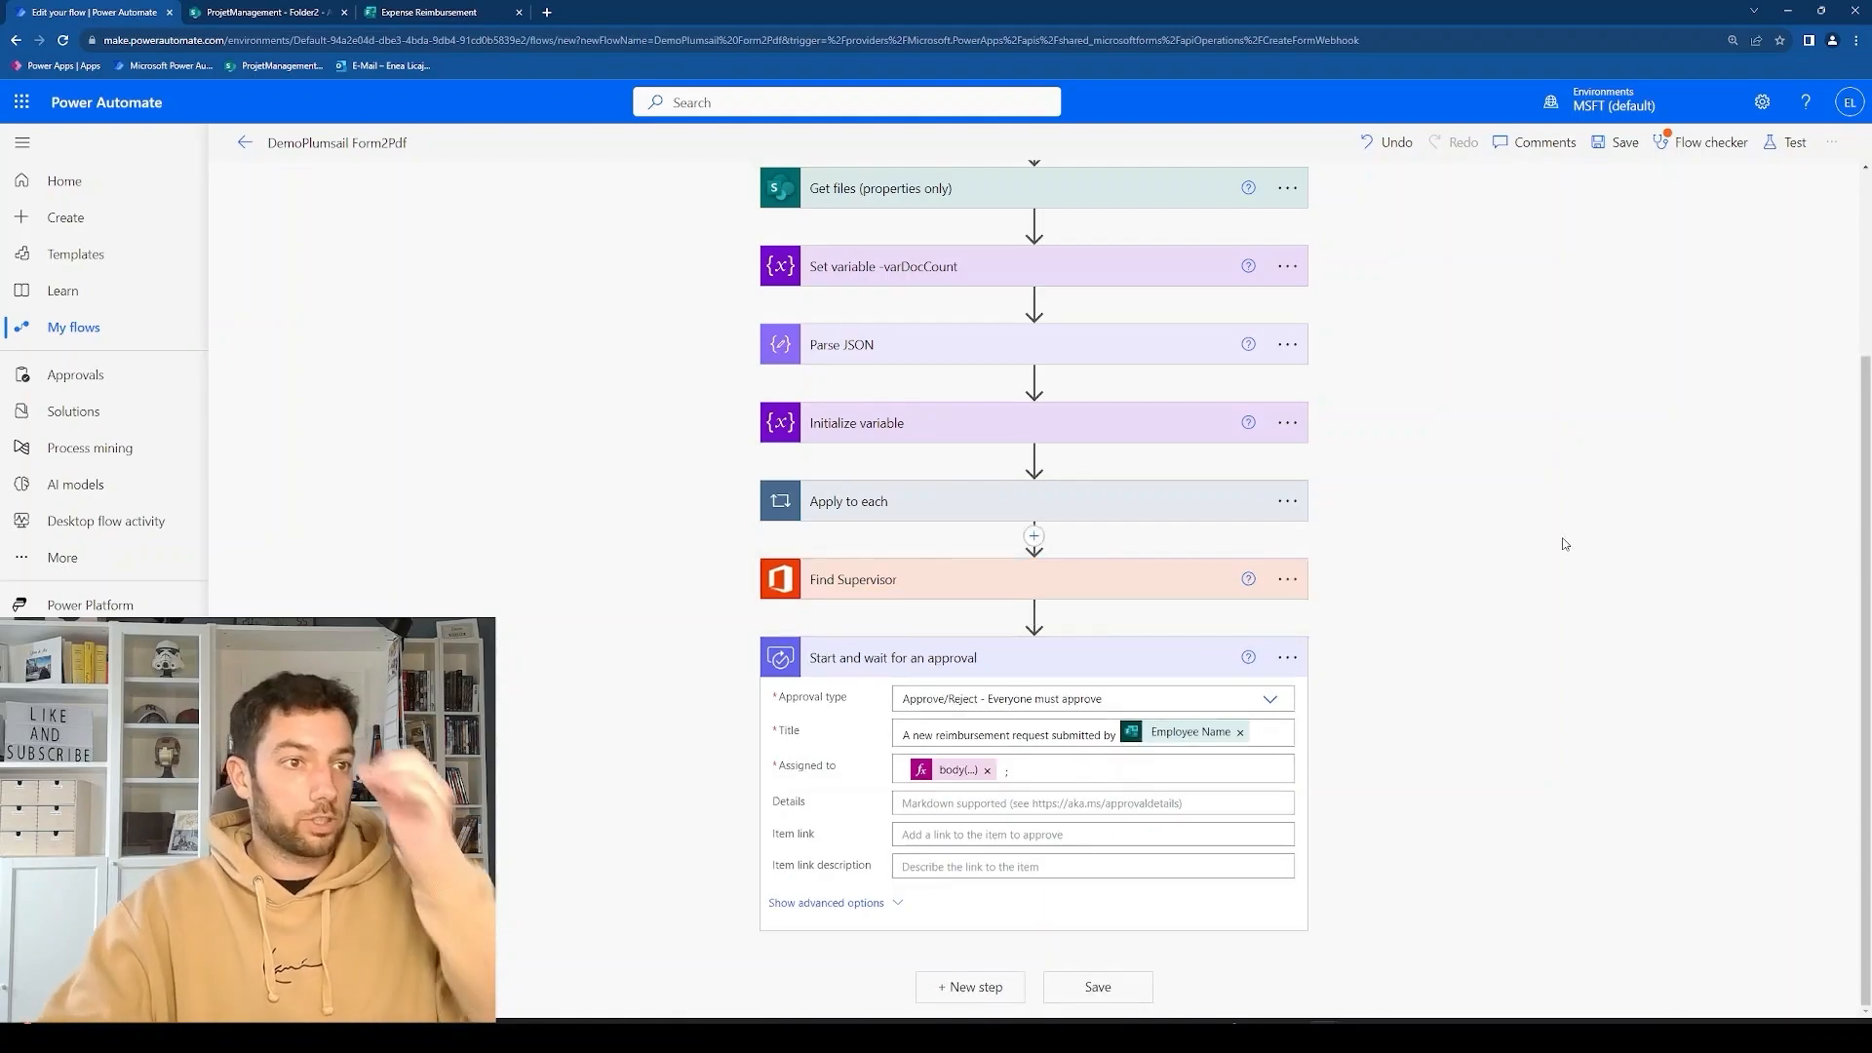
Add a Condition after the approval that checks whether the approval Outcome is equal to Approve.
left_click(985, 987)
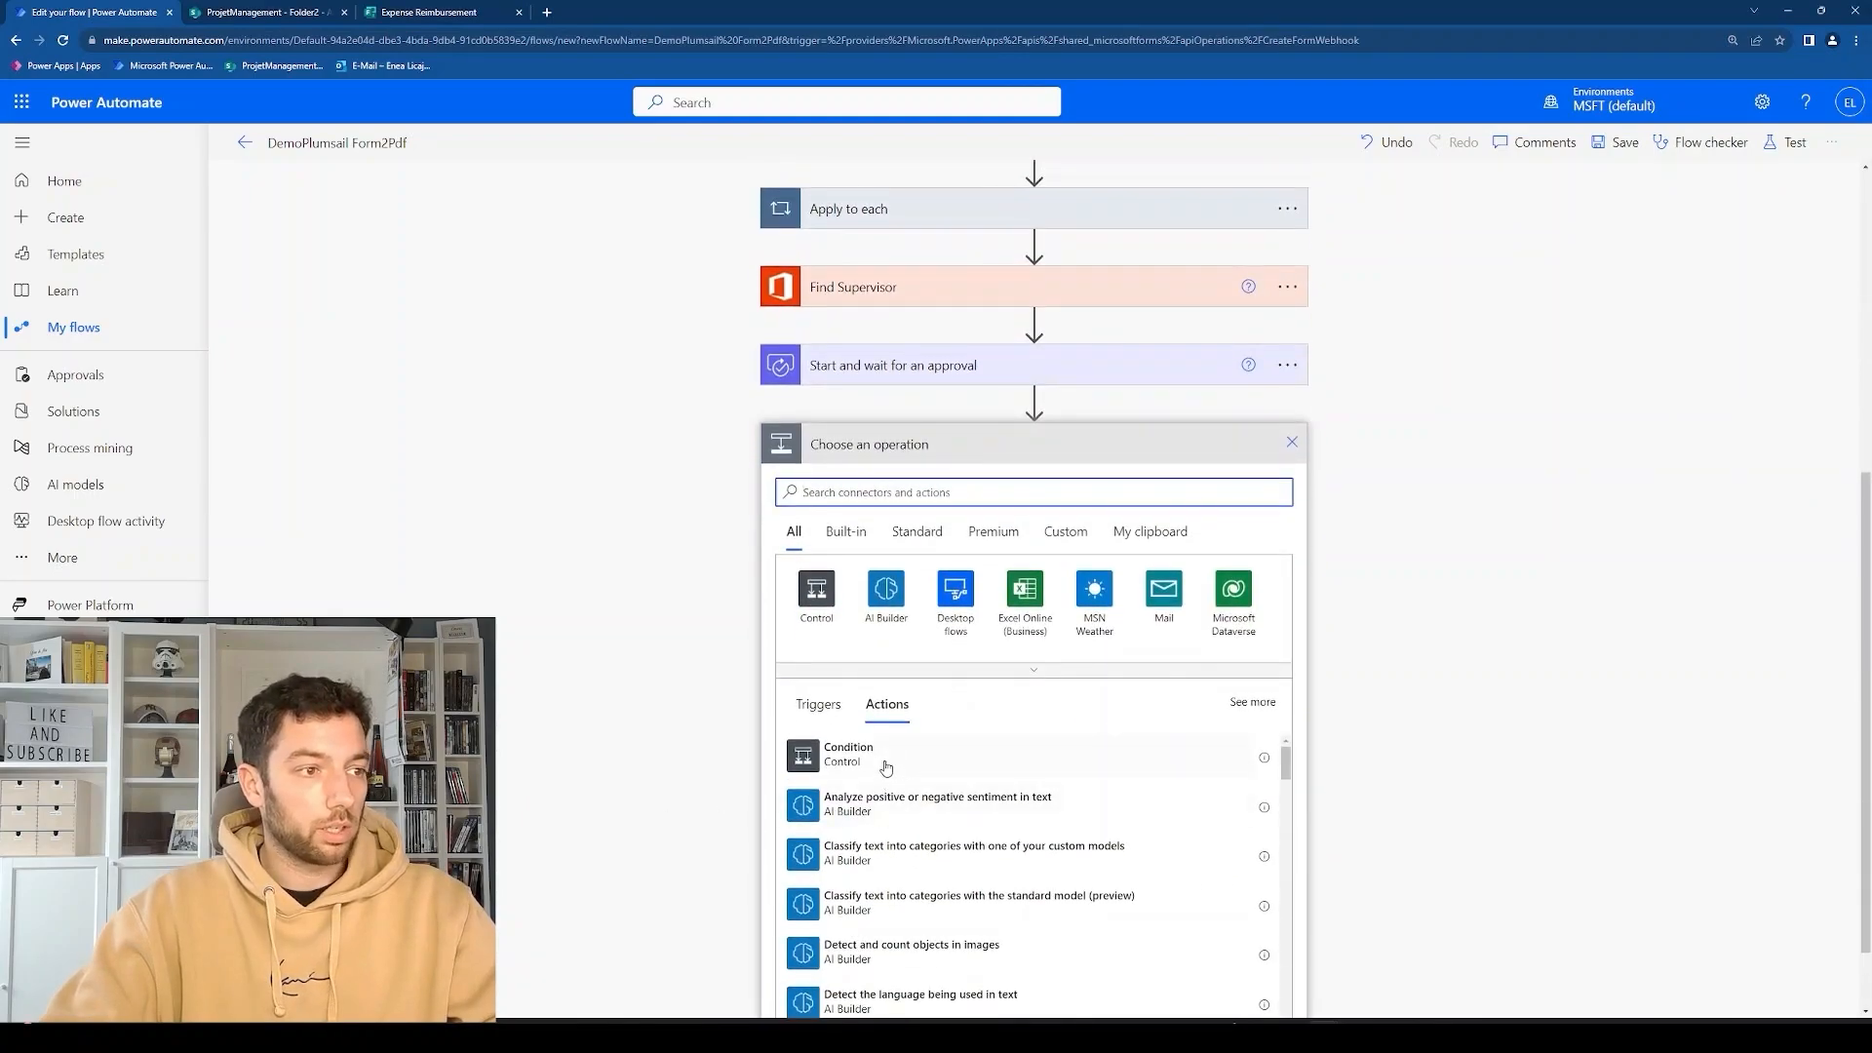
left_click(848, 752)
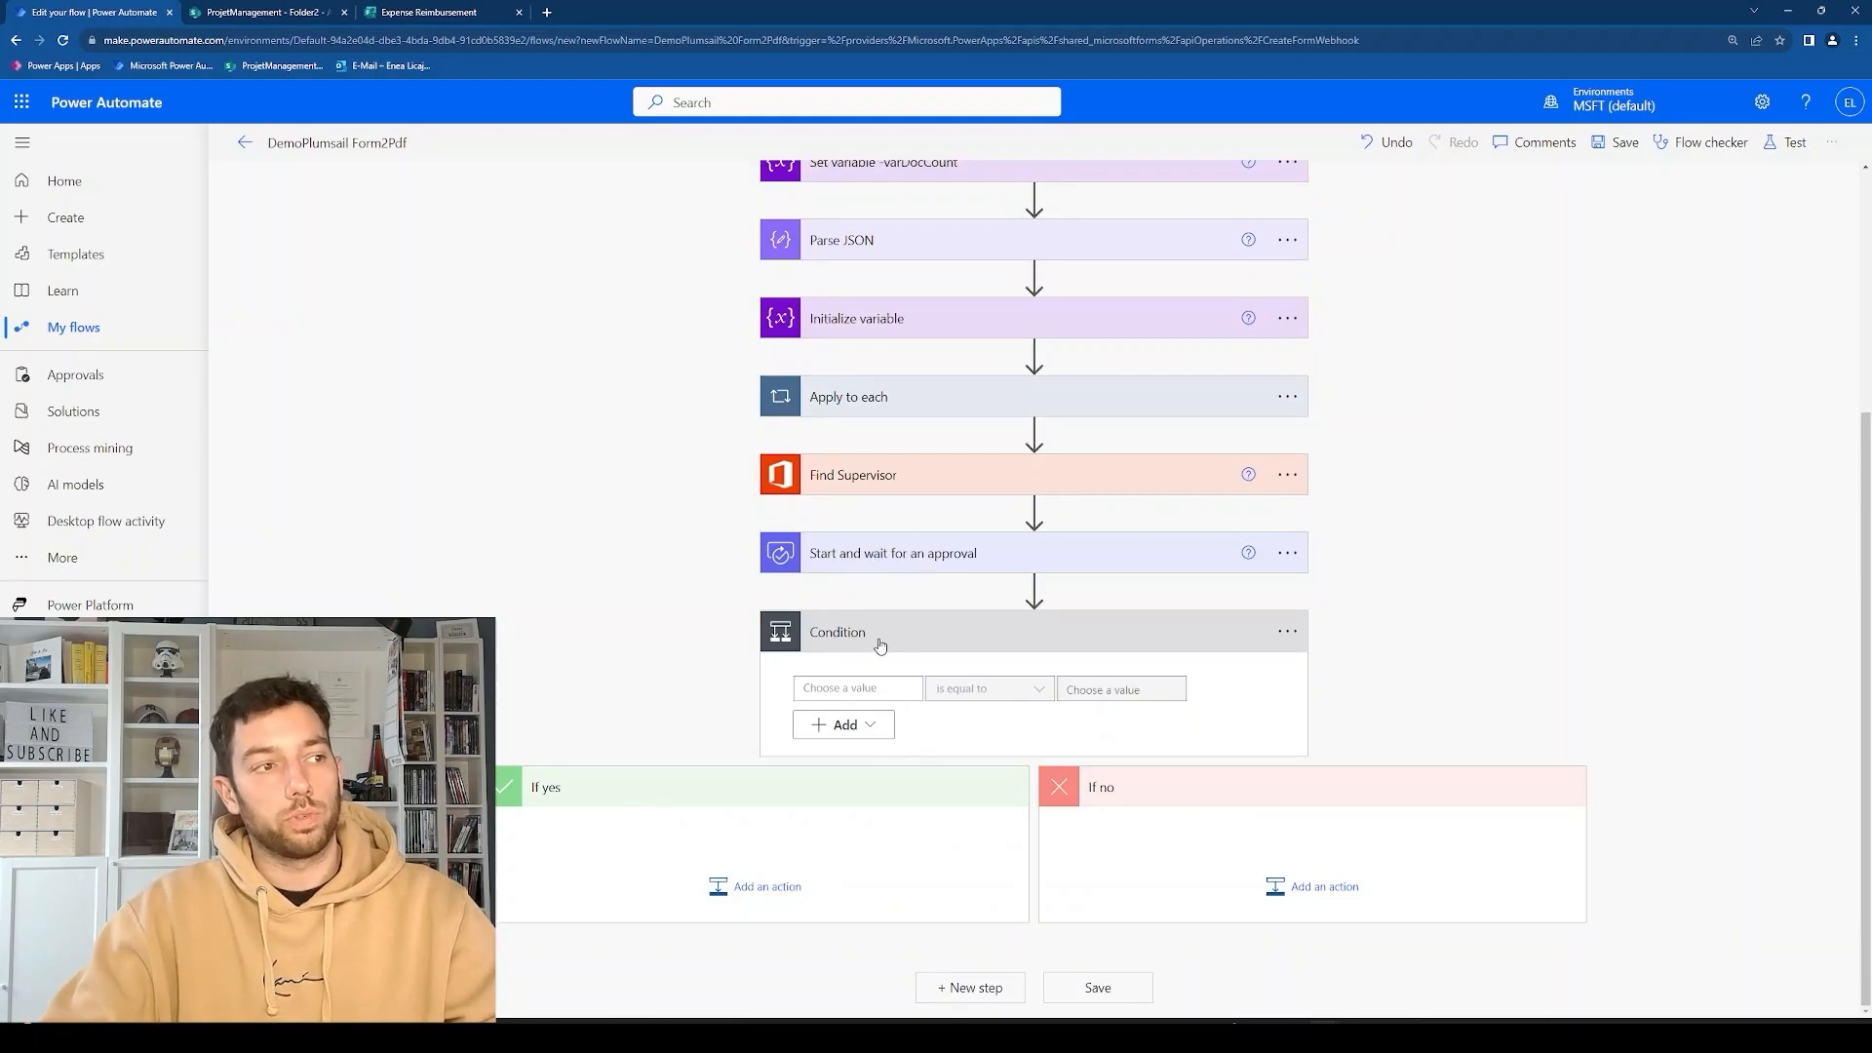
left_click(831, 687)
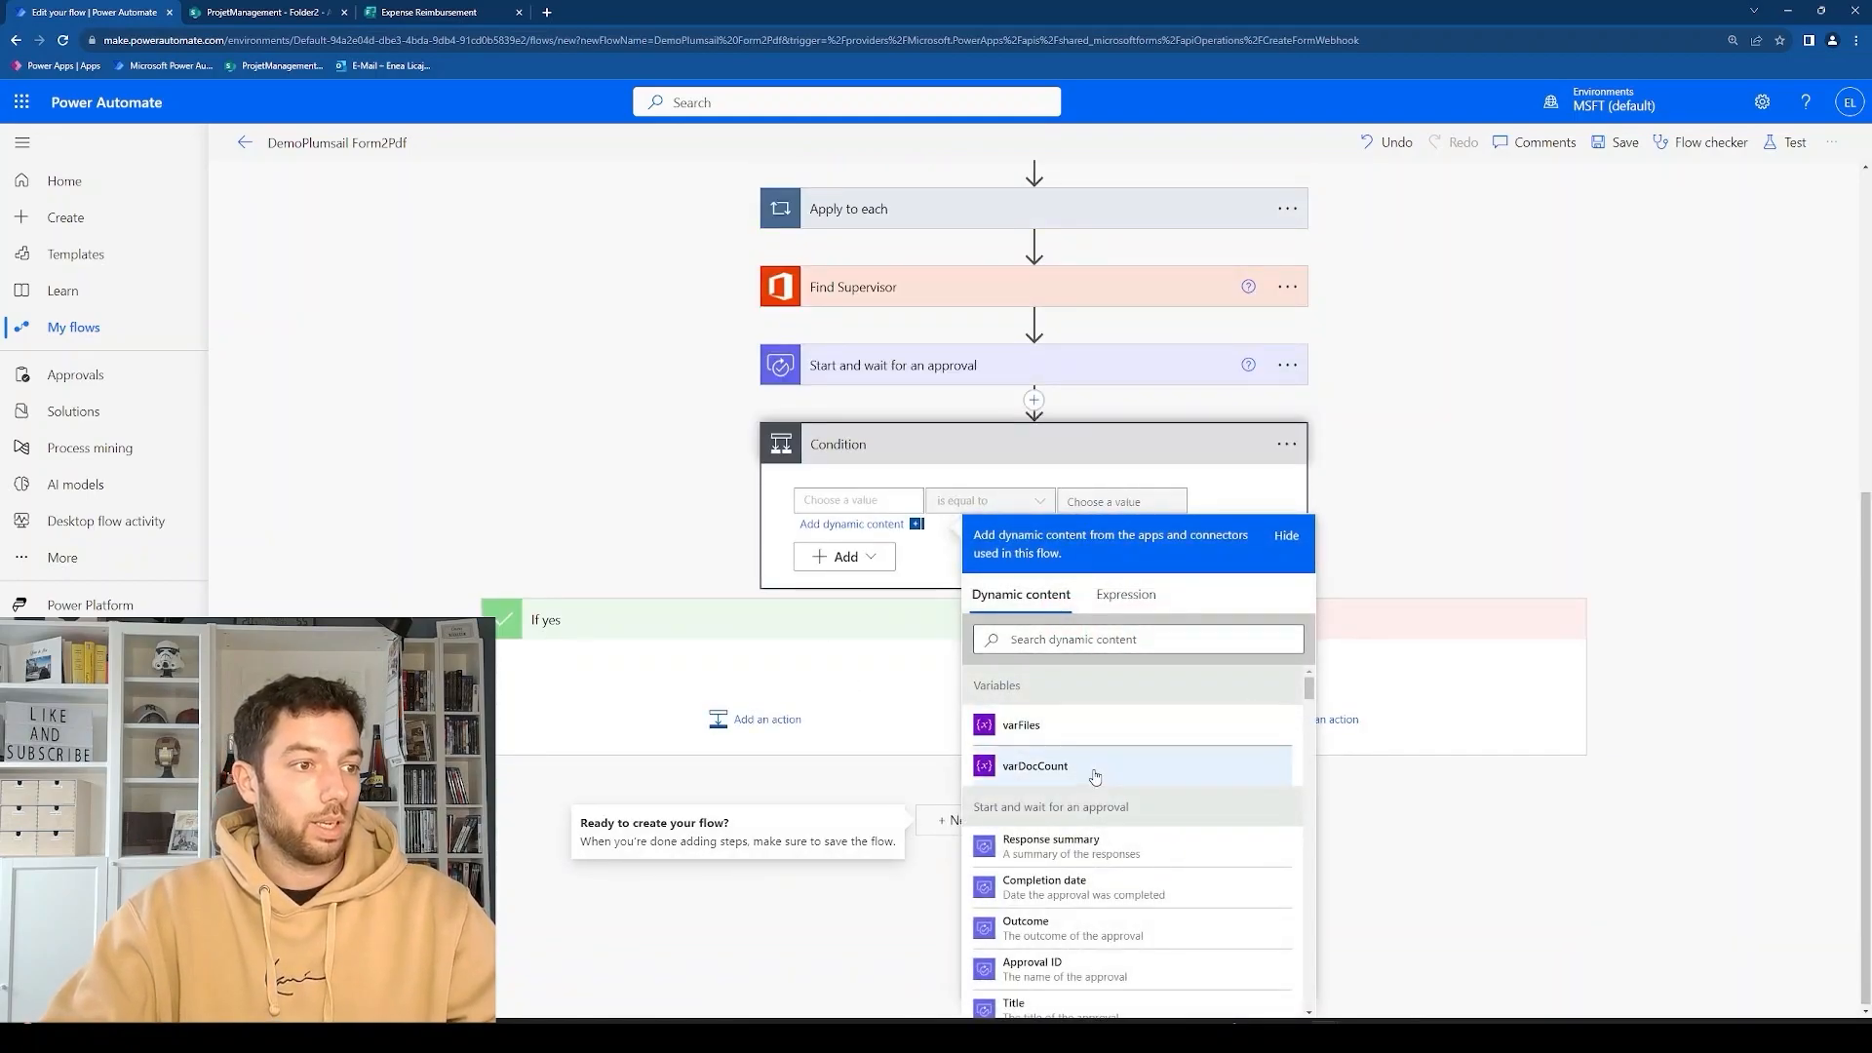
scroll(1077, 855, "down", 1)
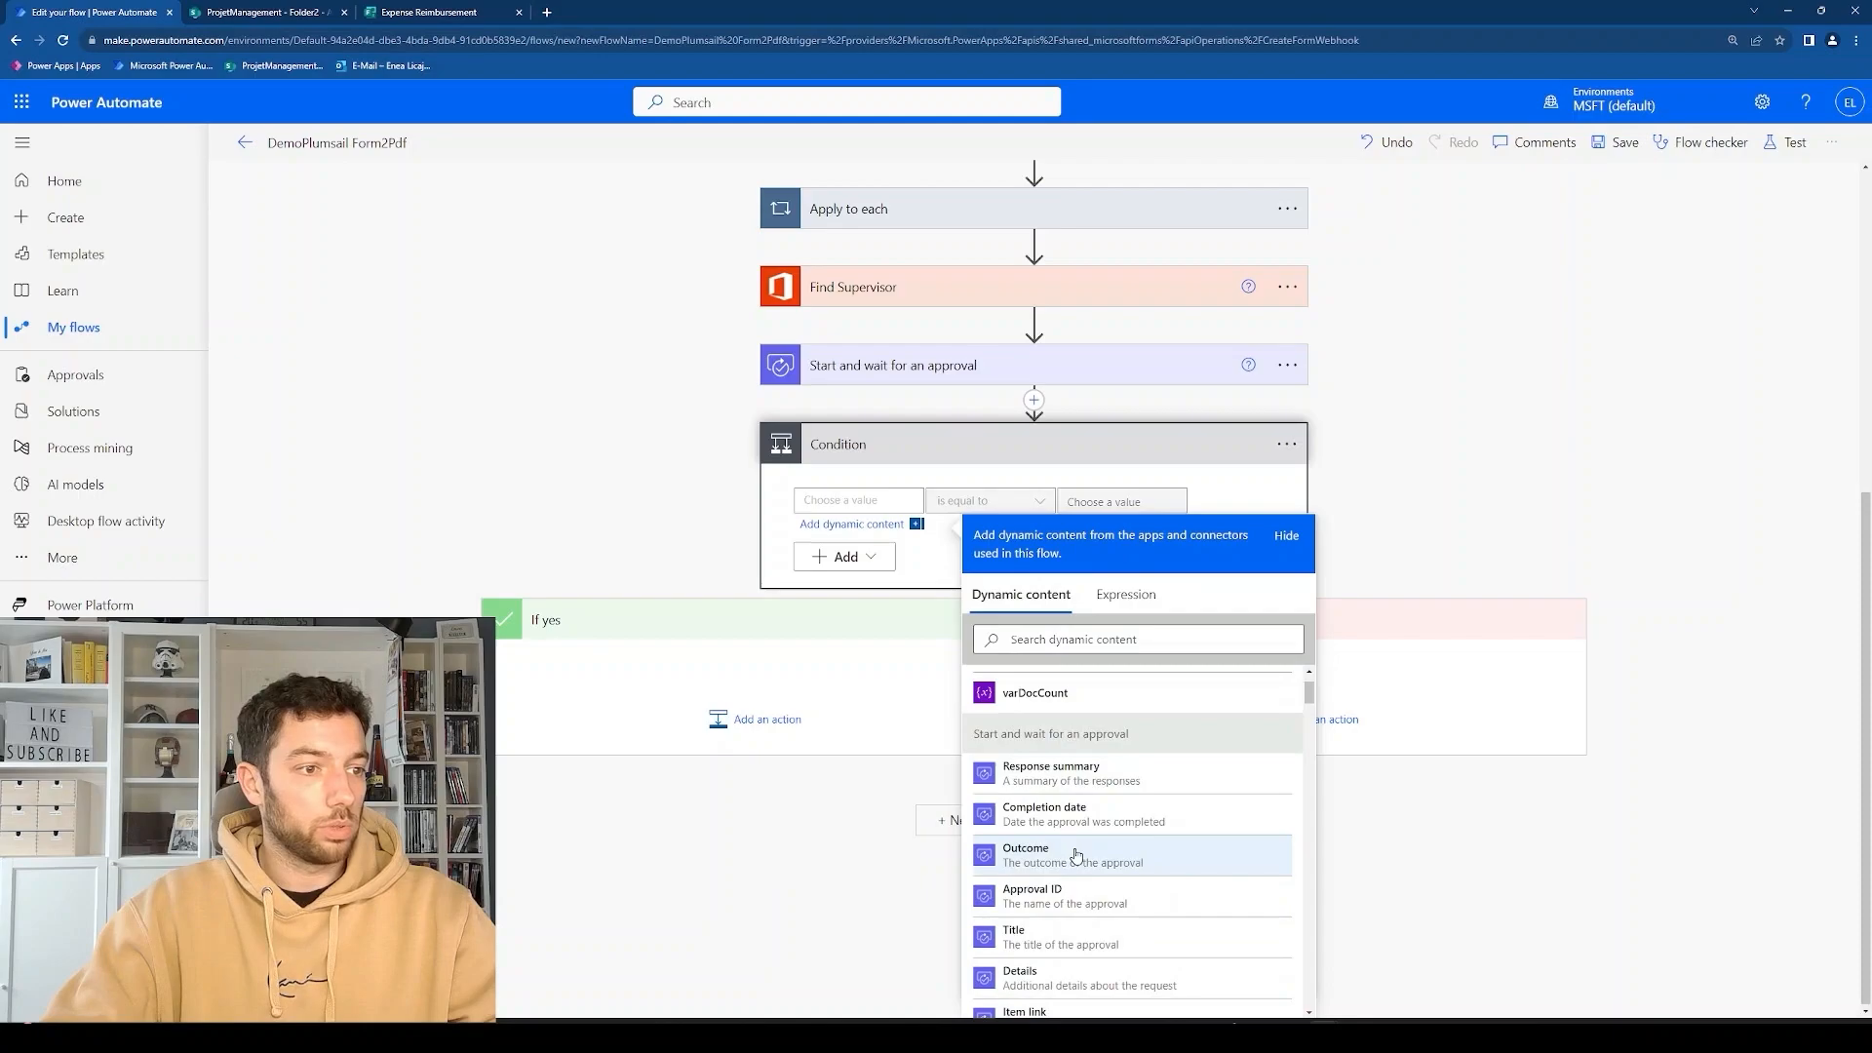
left_click(1076, 855)
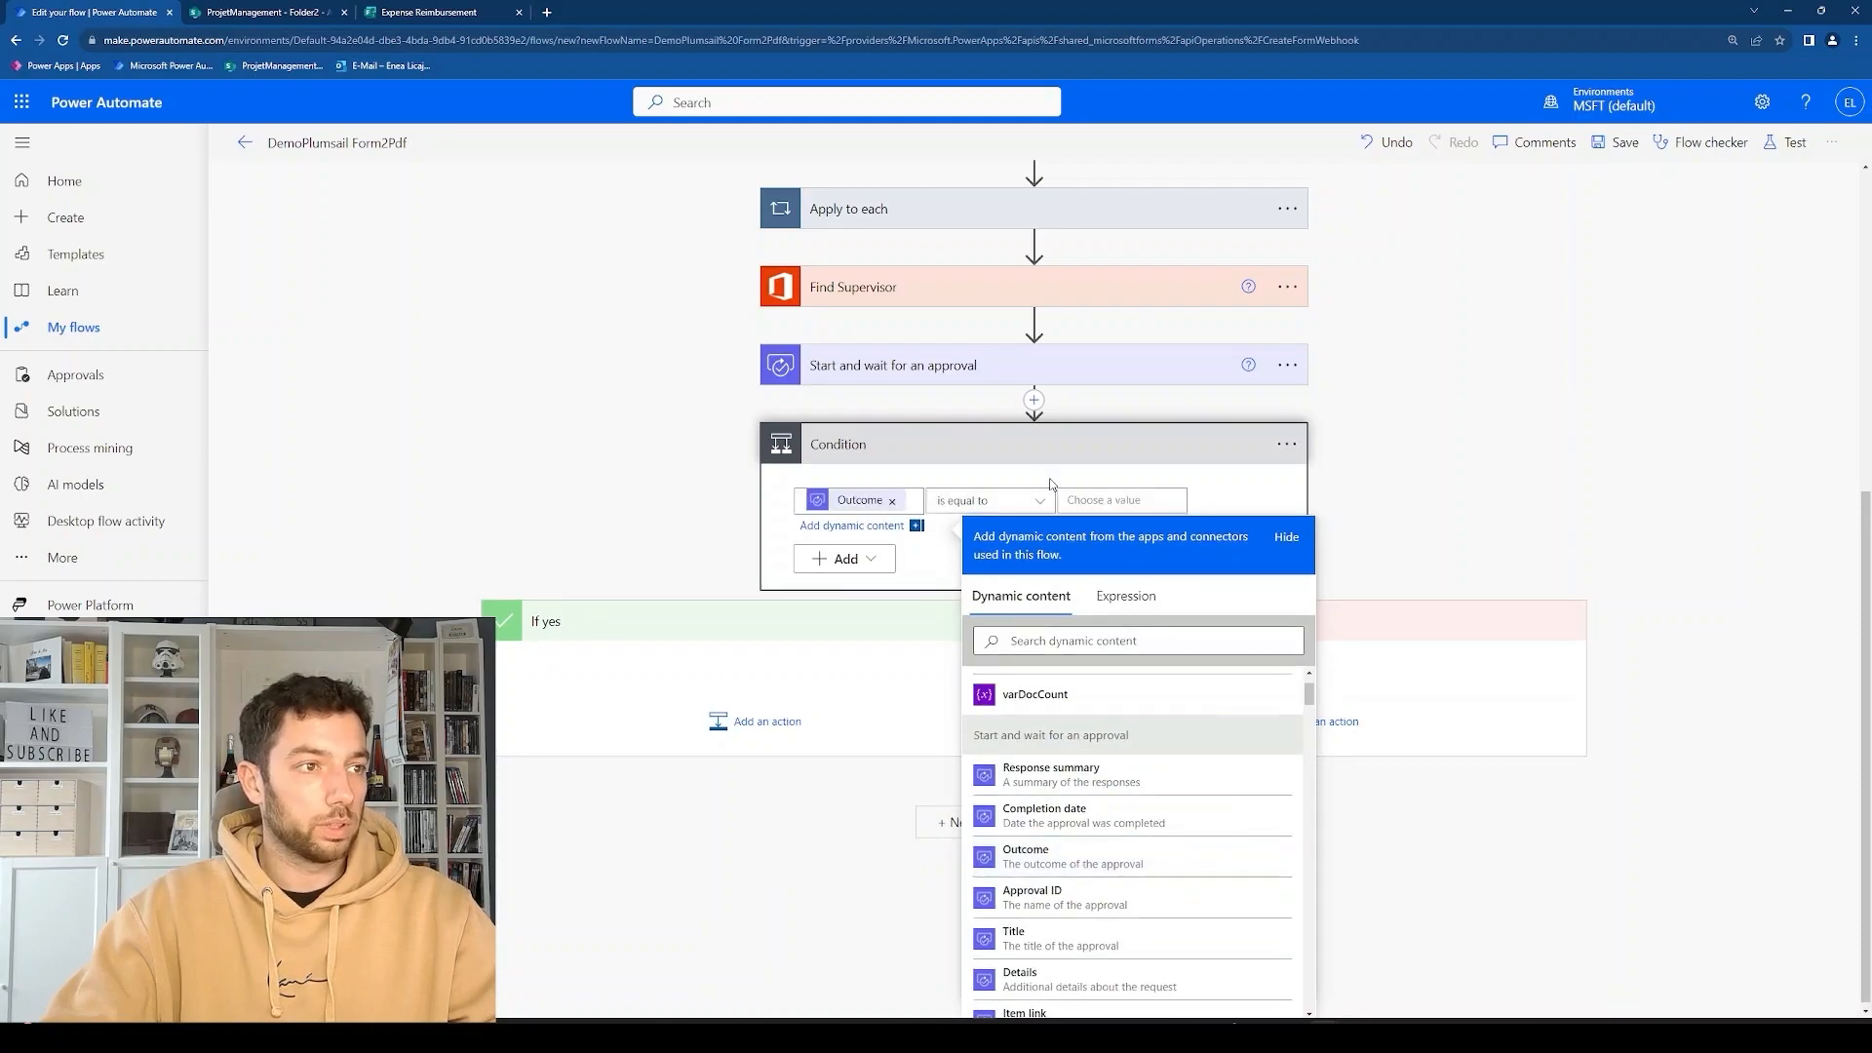
left_click(1088, 500)
type("Approve")
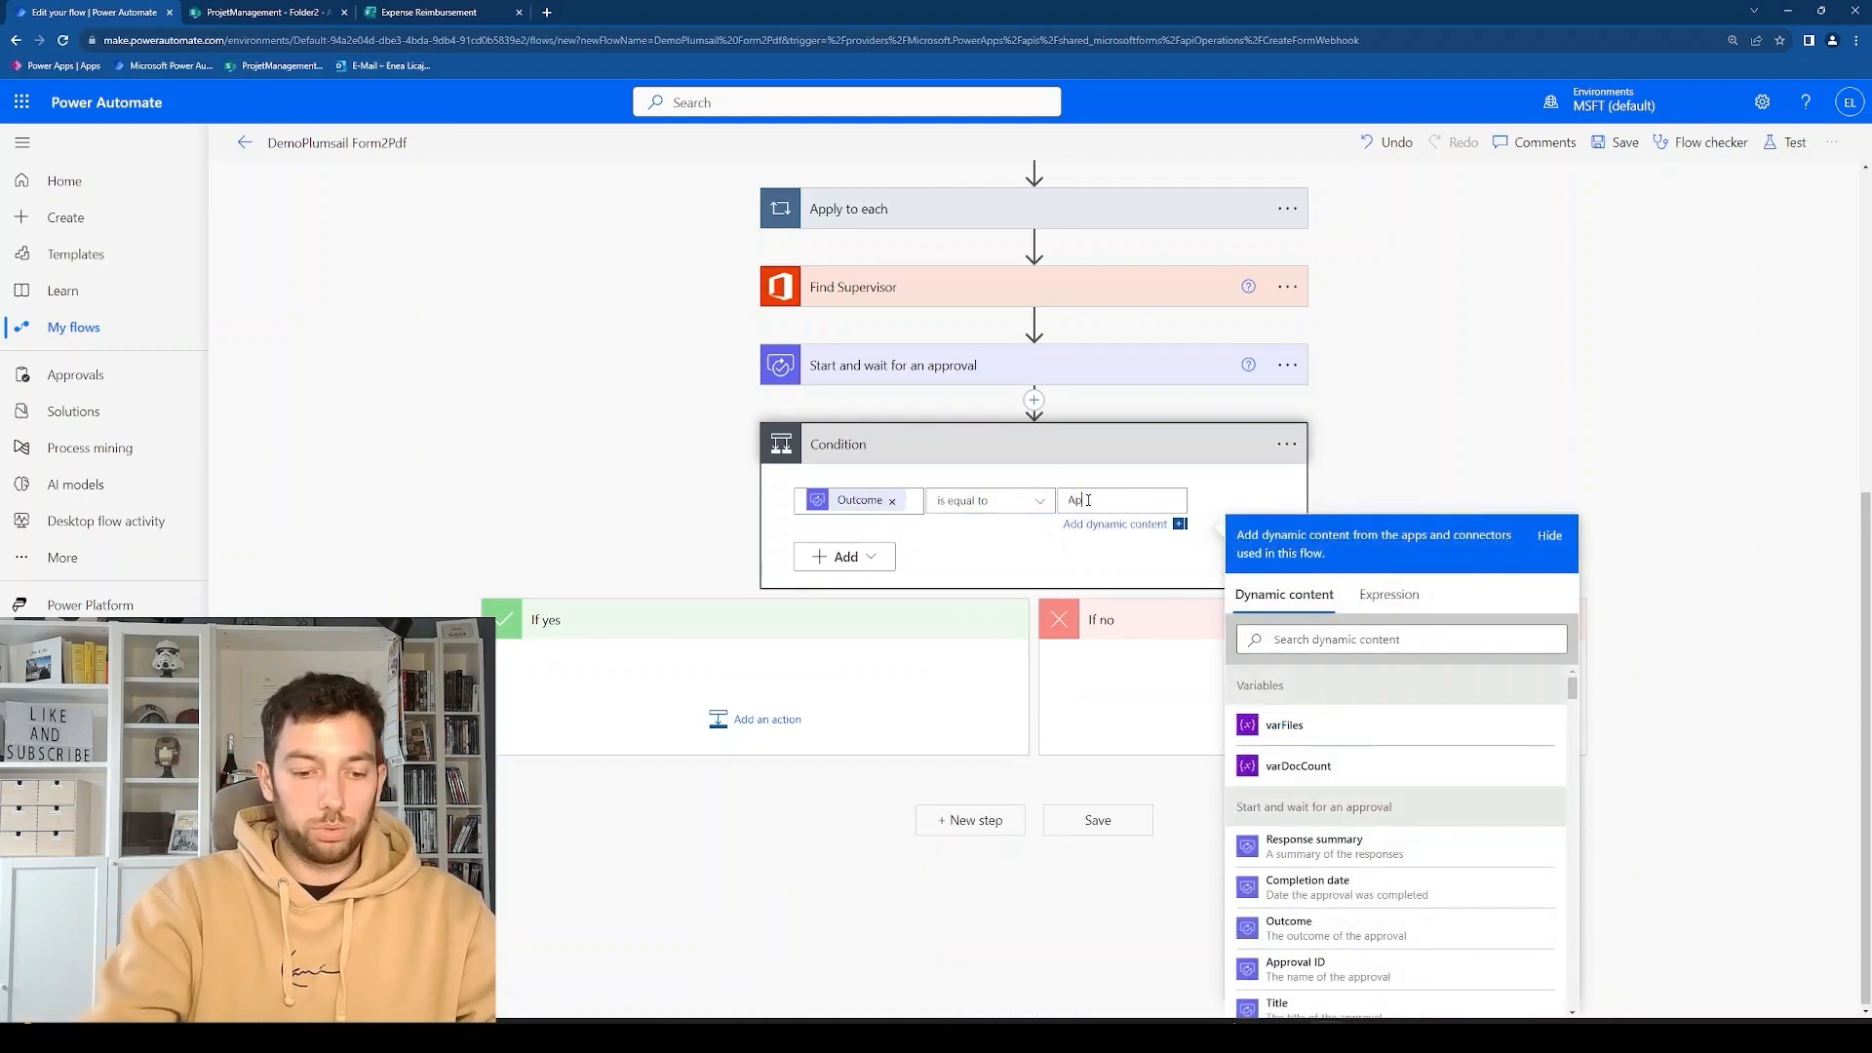
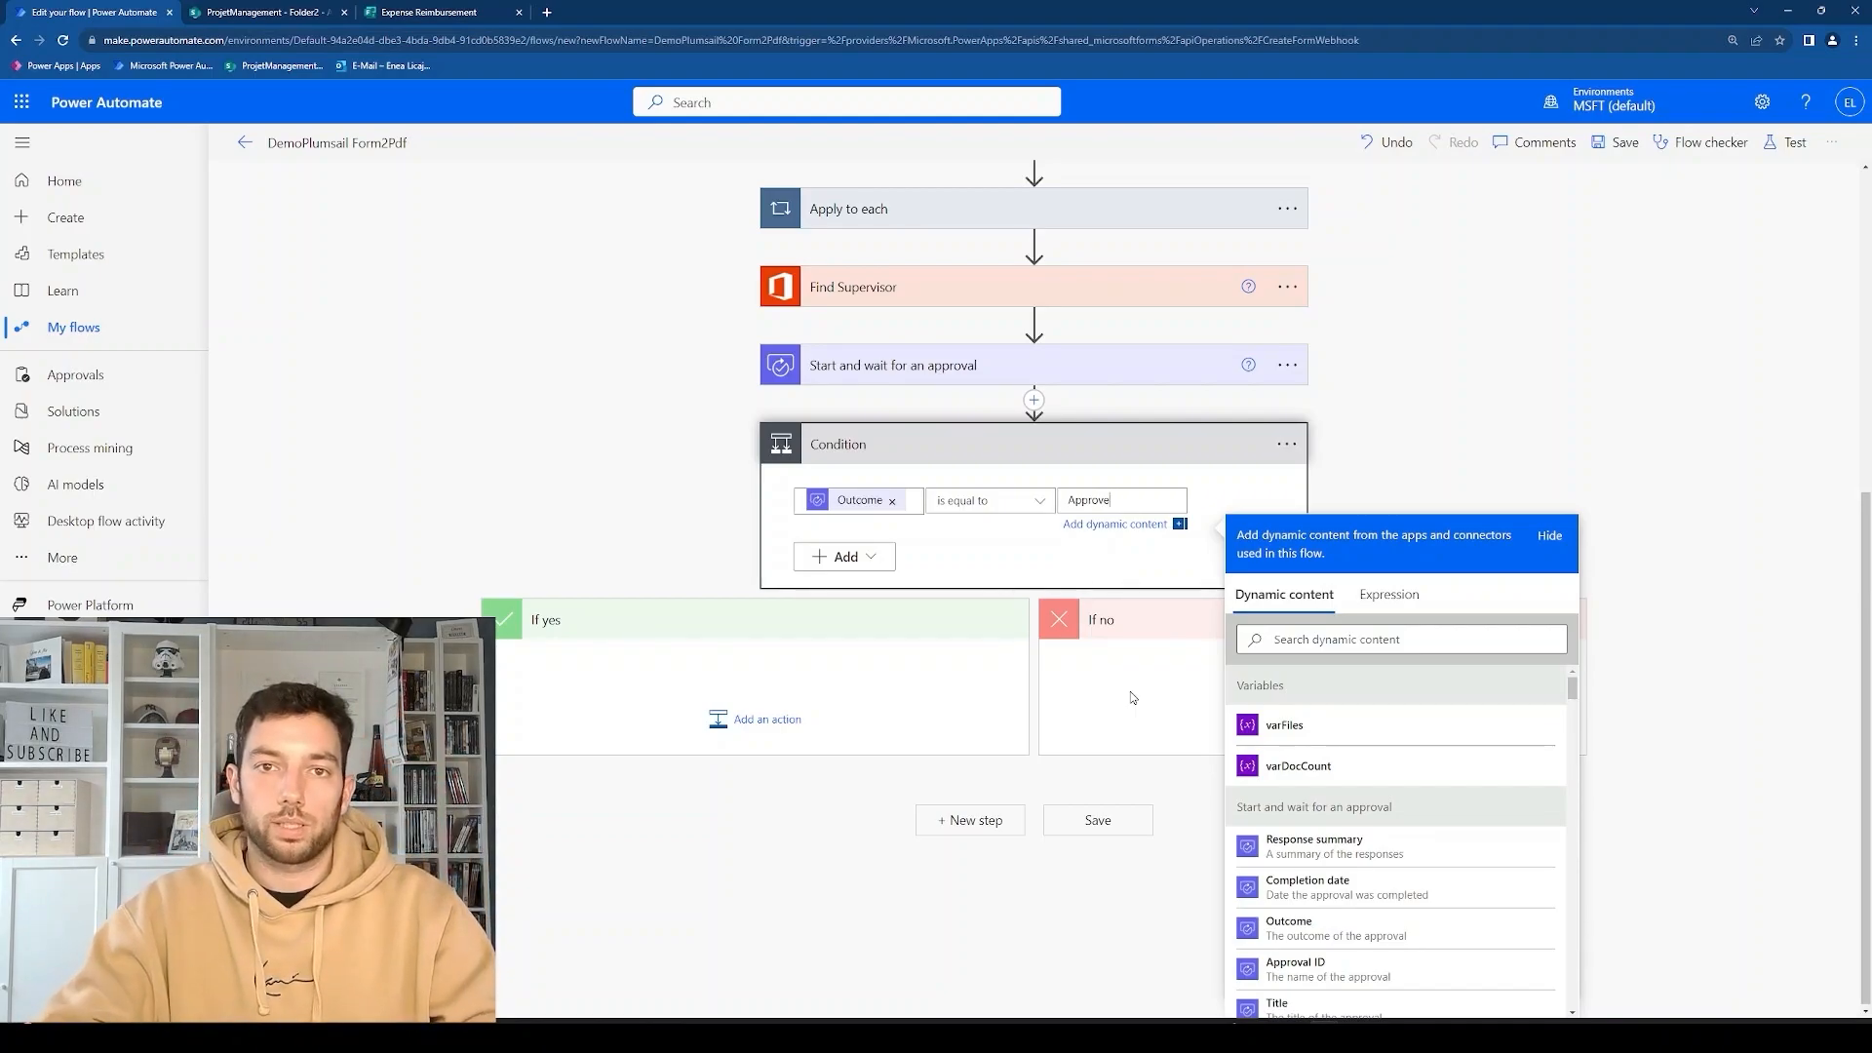
left_click(1131, 698)
Add the Plumsail Documents action Start document generation process to the If yes branch and select Demo Process Expense Reimbursement Request as its process name.
left_click(761, 887)
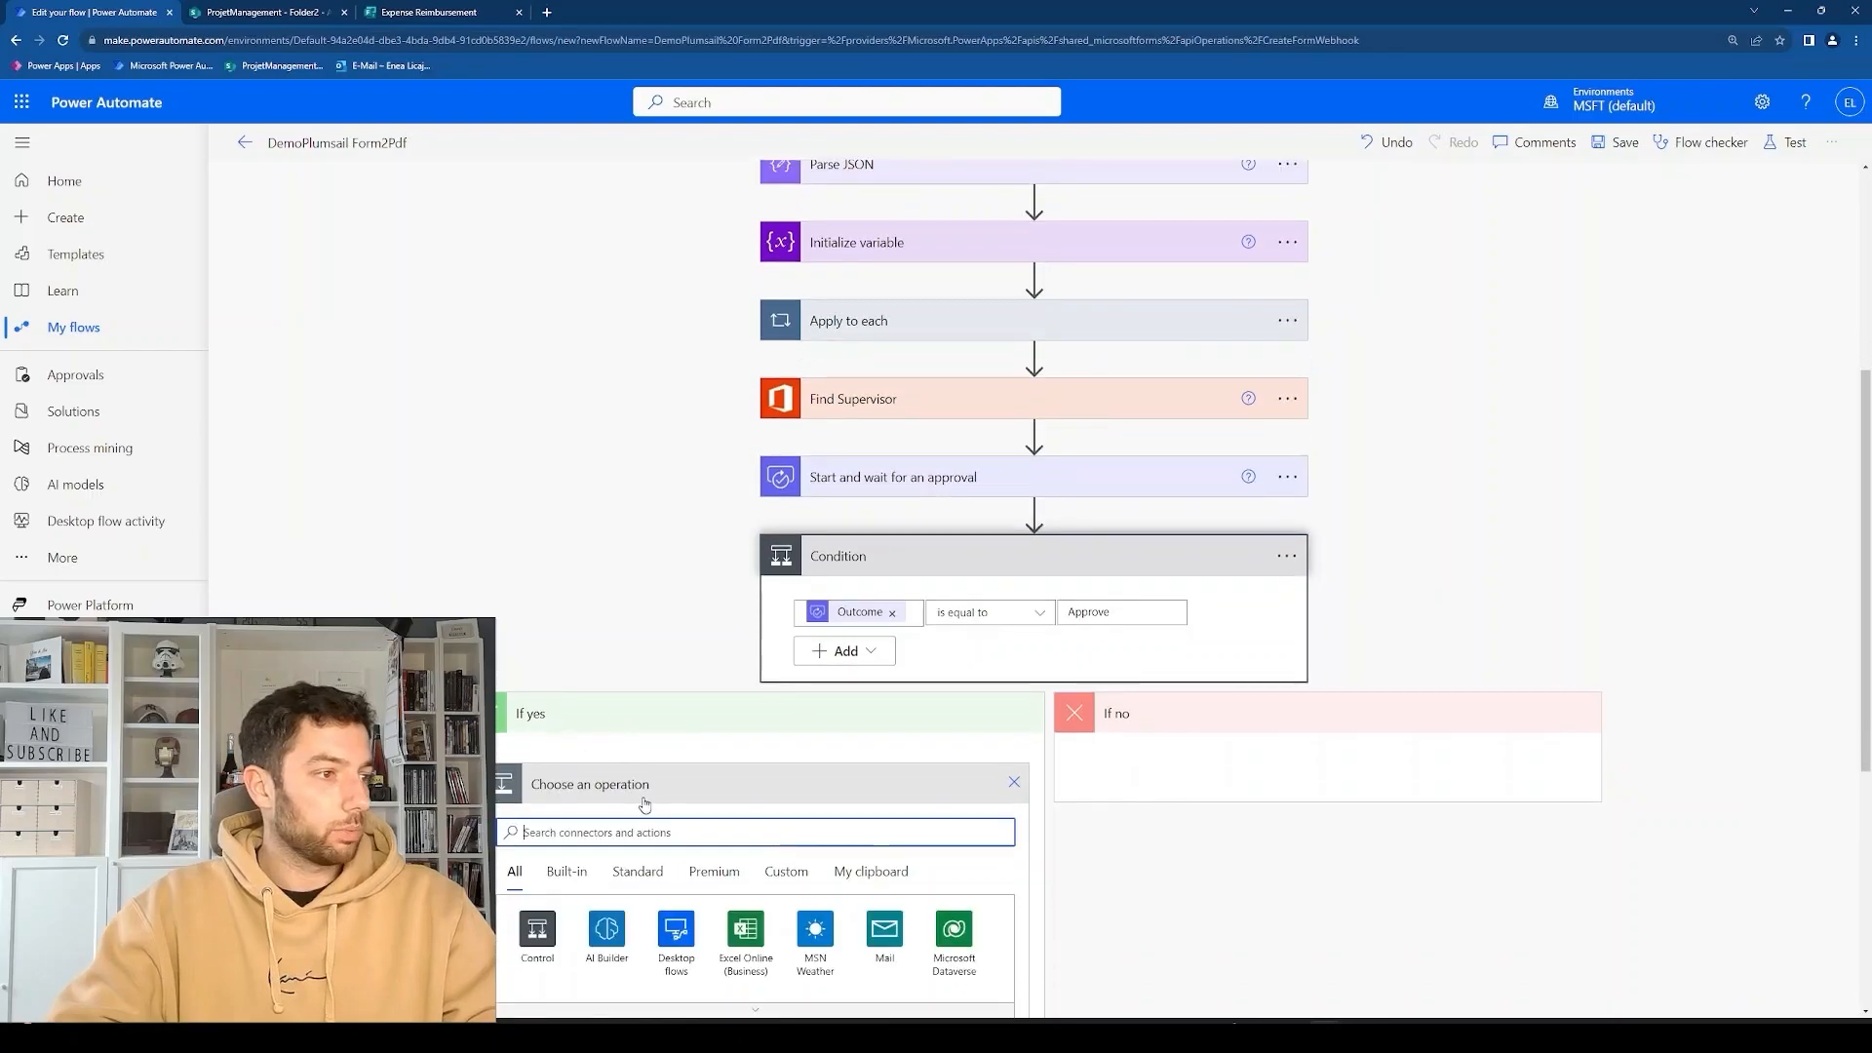
type("plumsail")
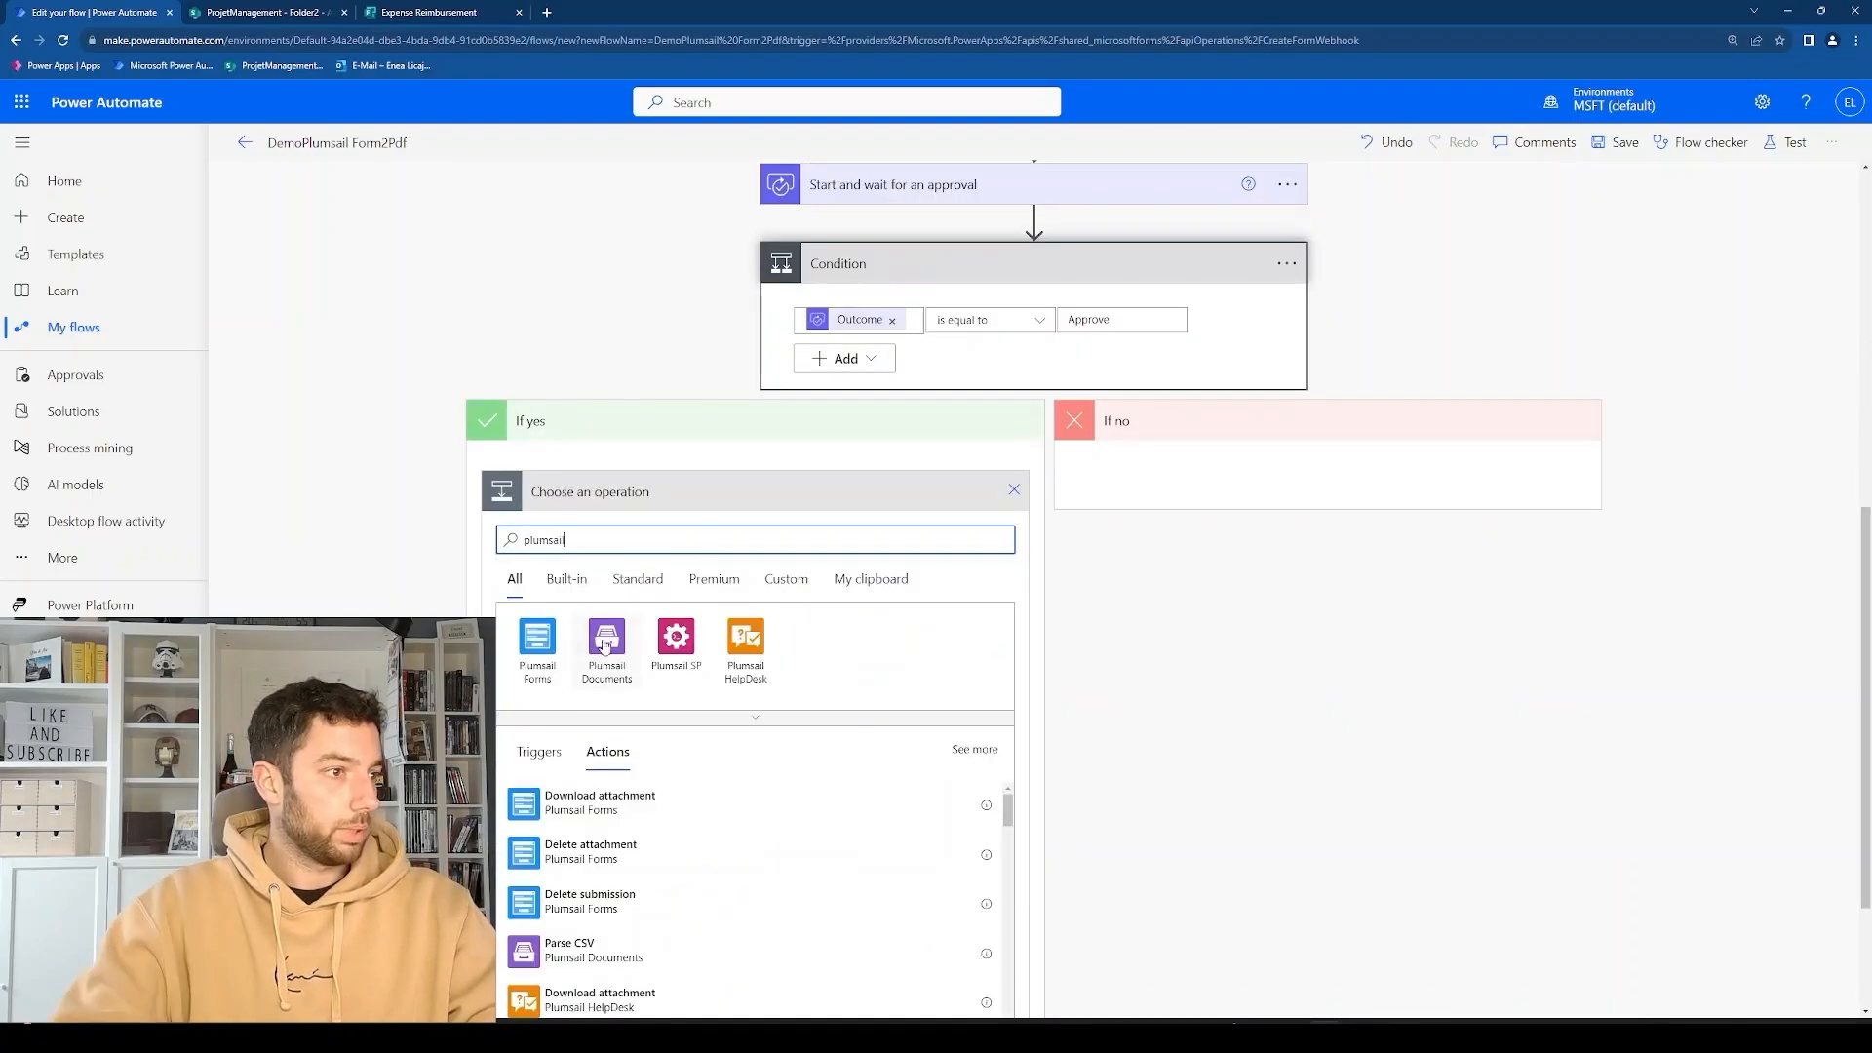
left_click(612, 642)
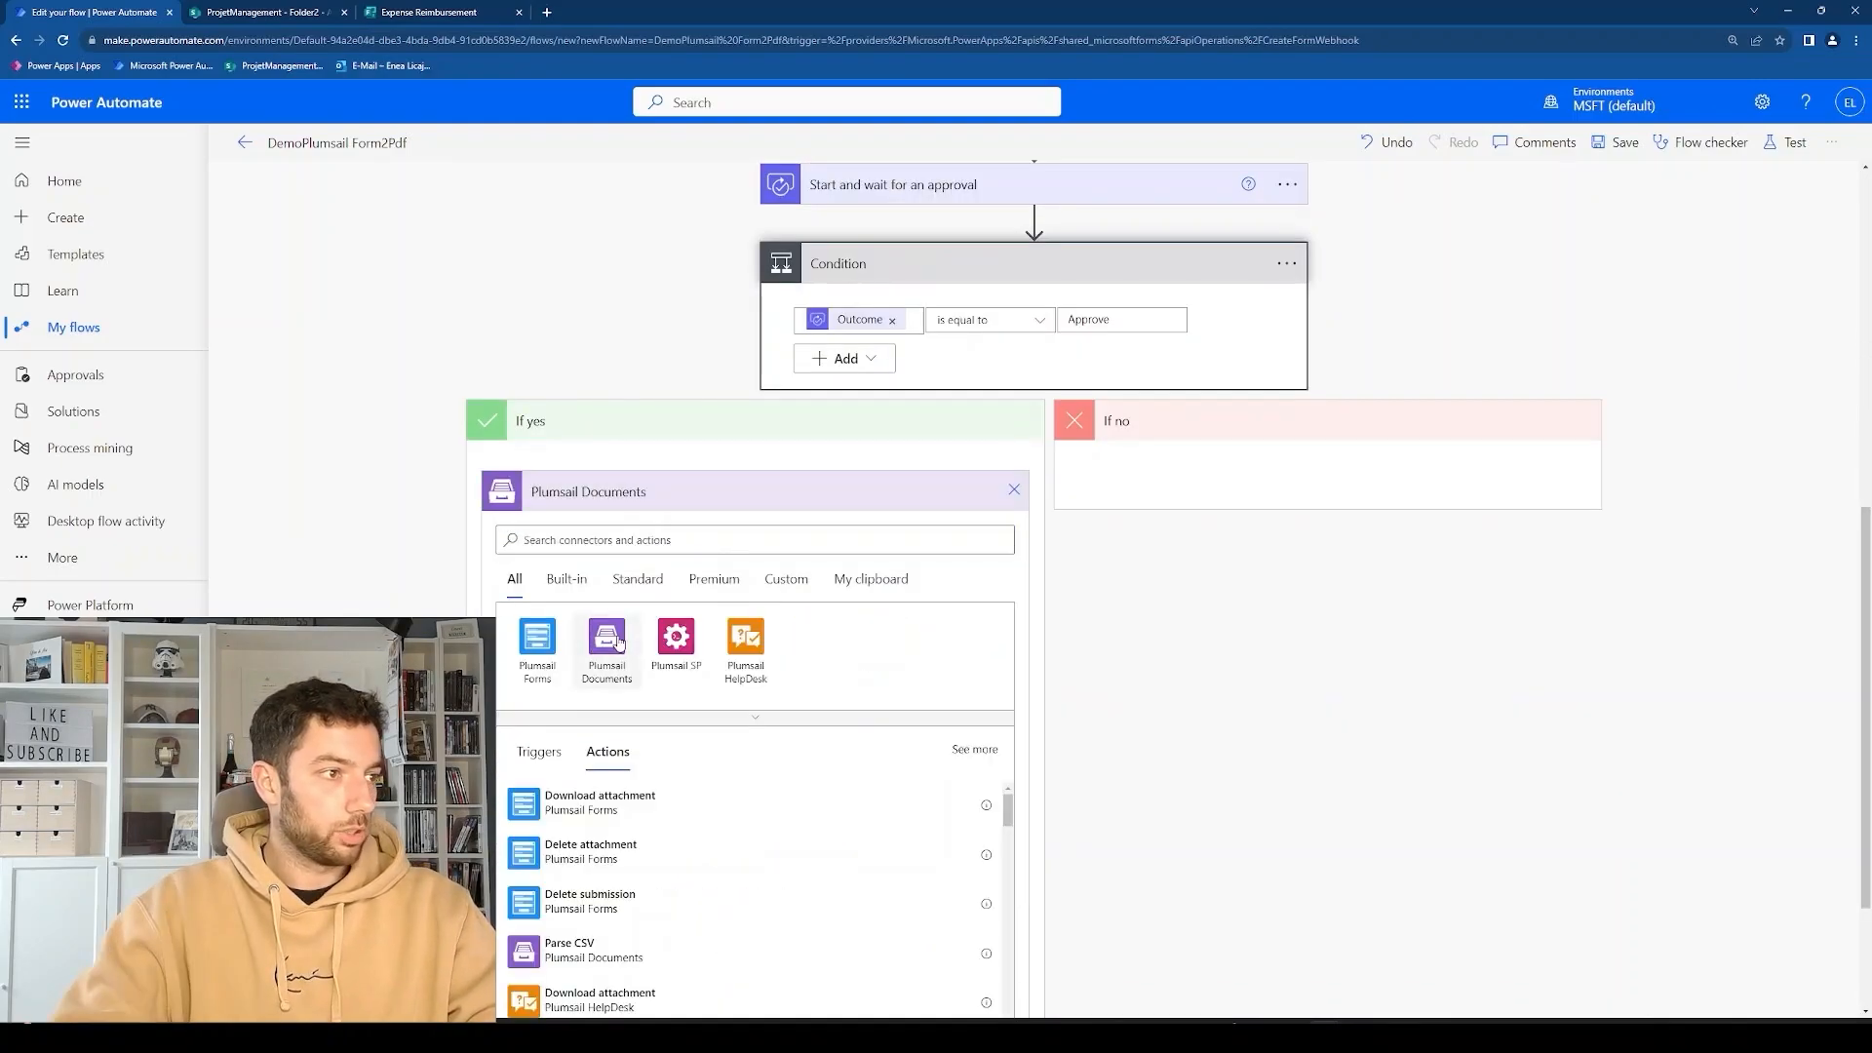
type("start document")
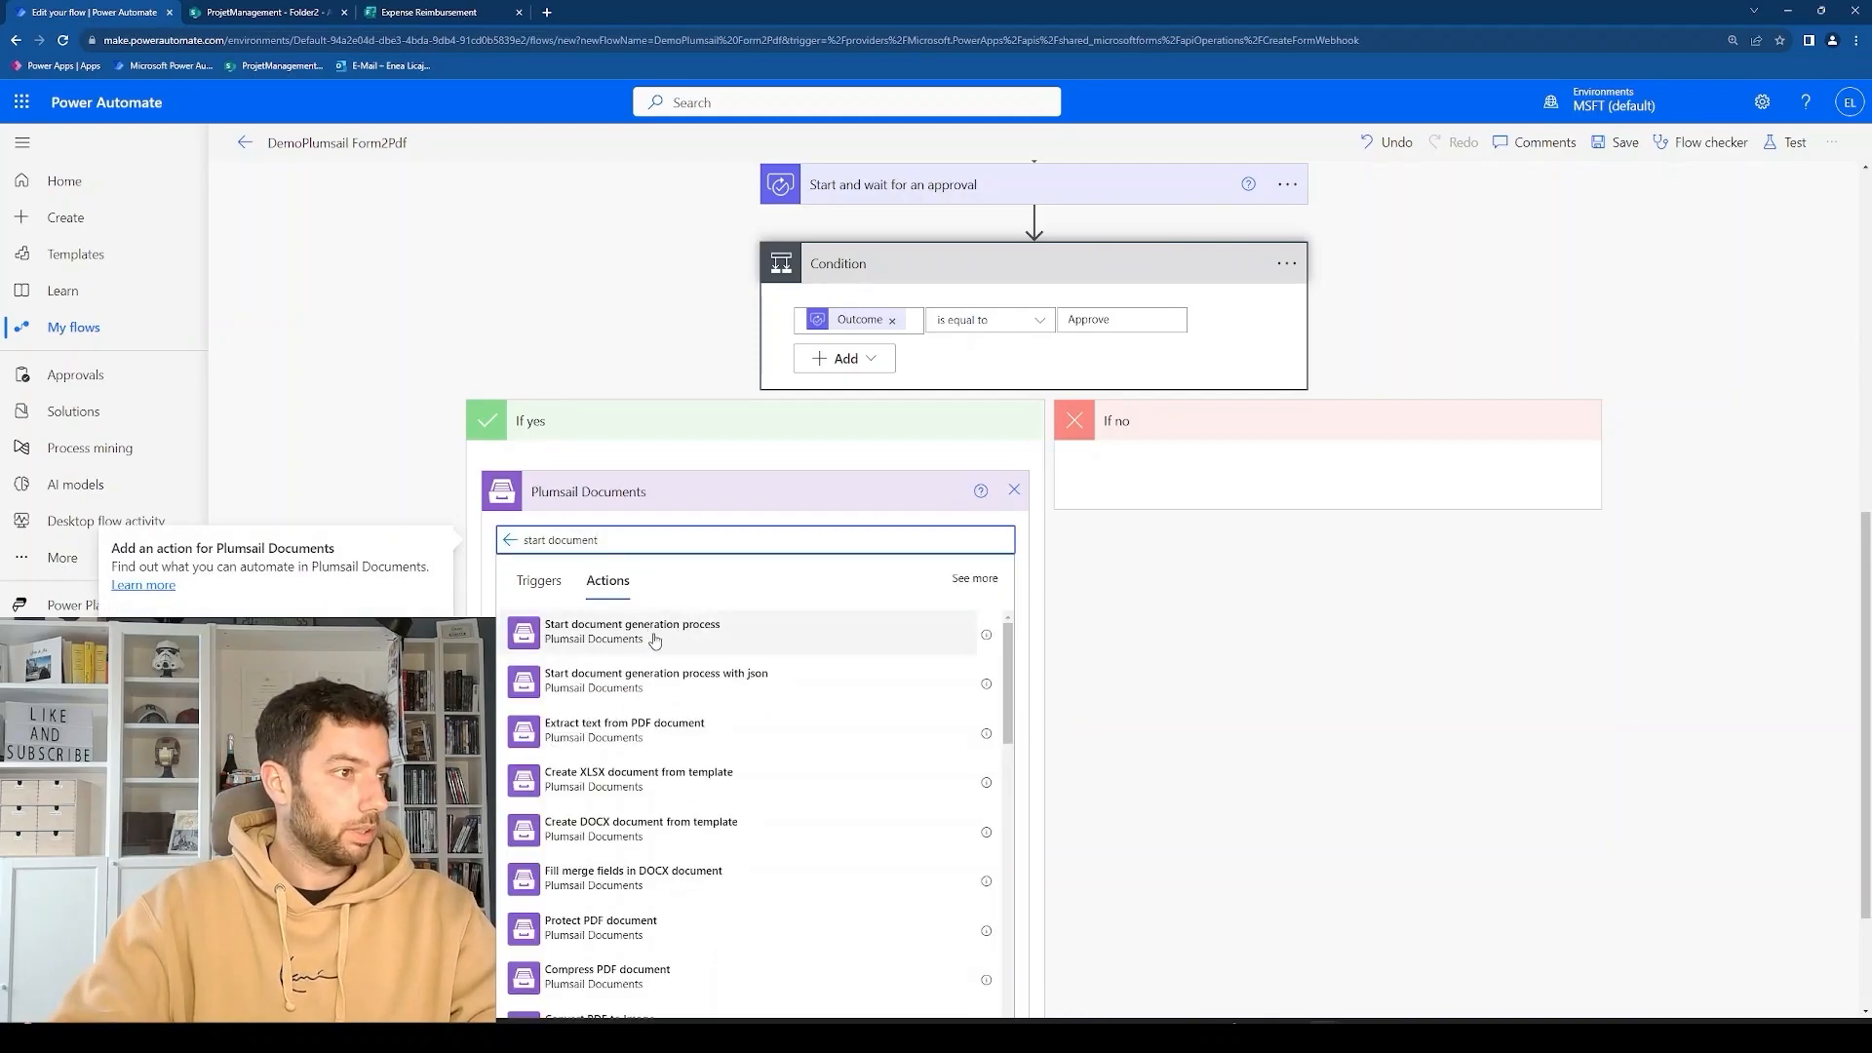
left_click(671, 643)
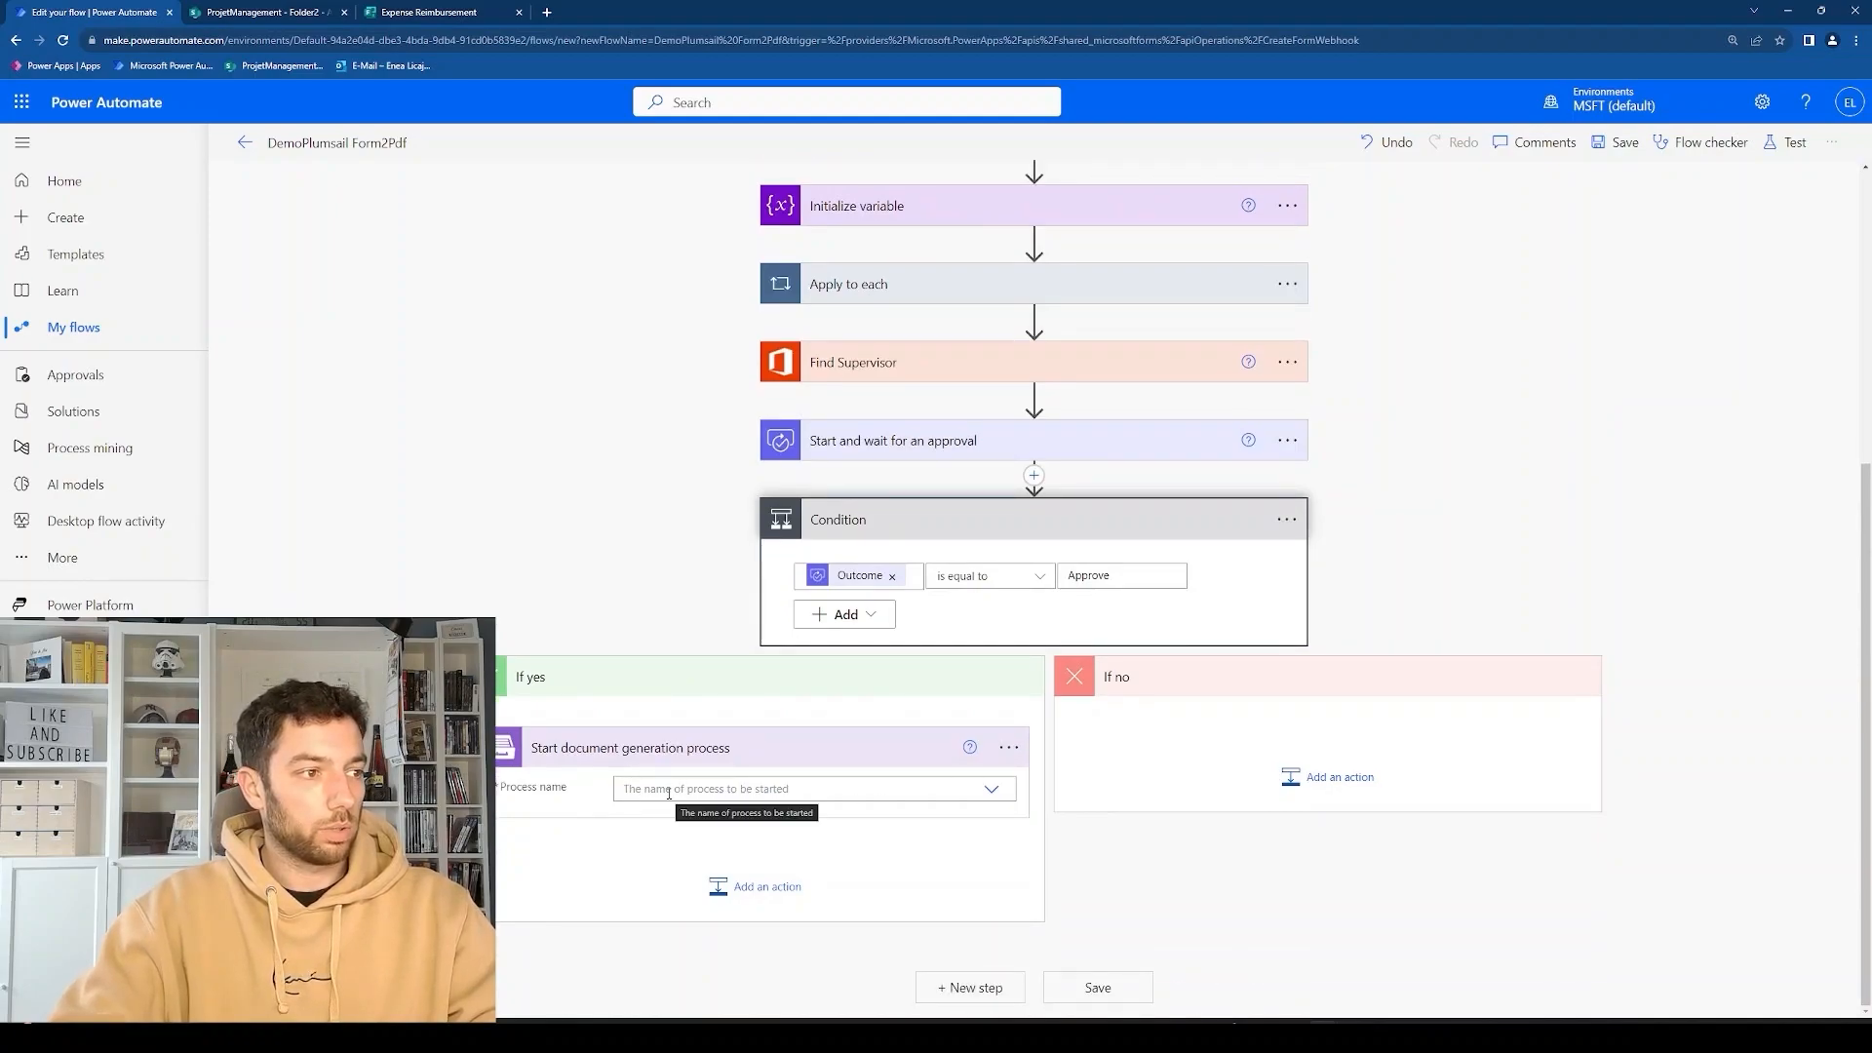
left_click(991, 789)
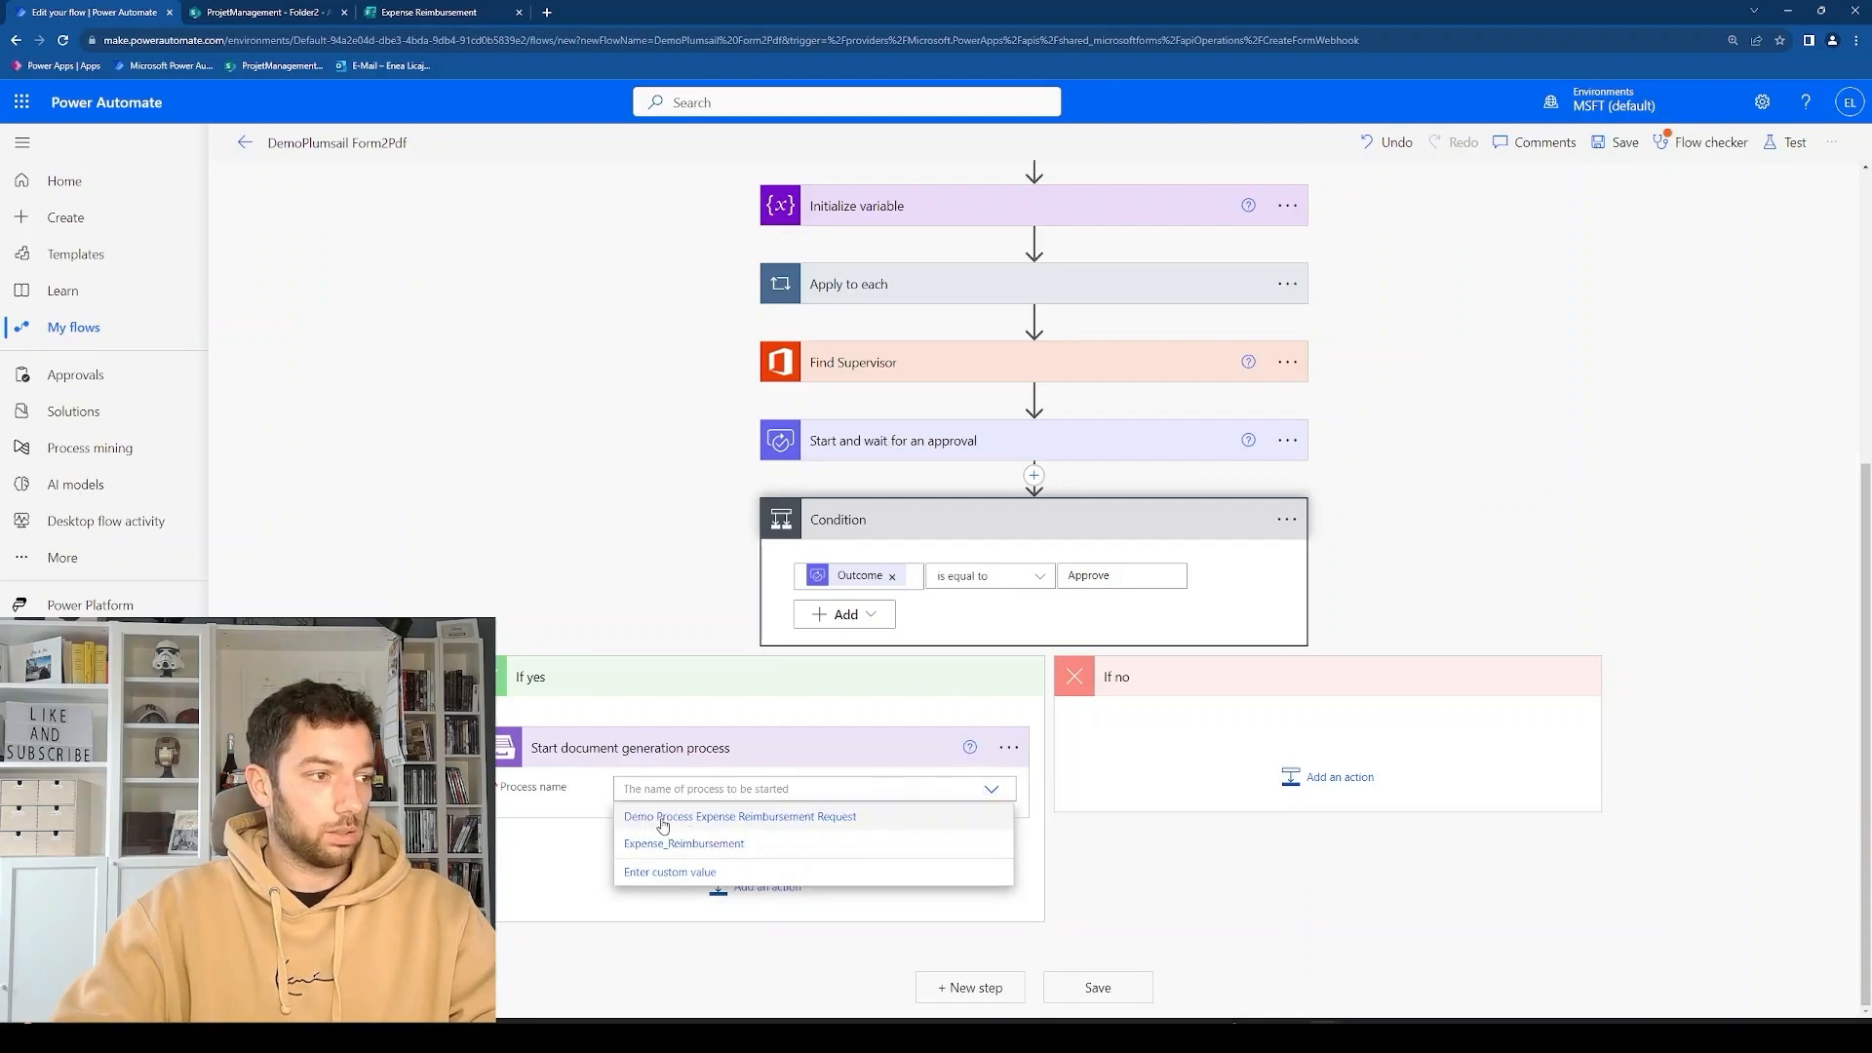
left_click(827, 828)
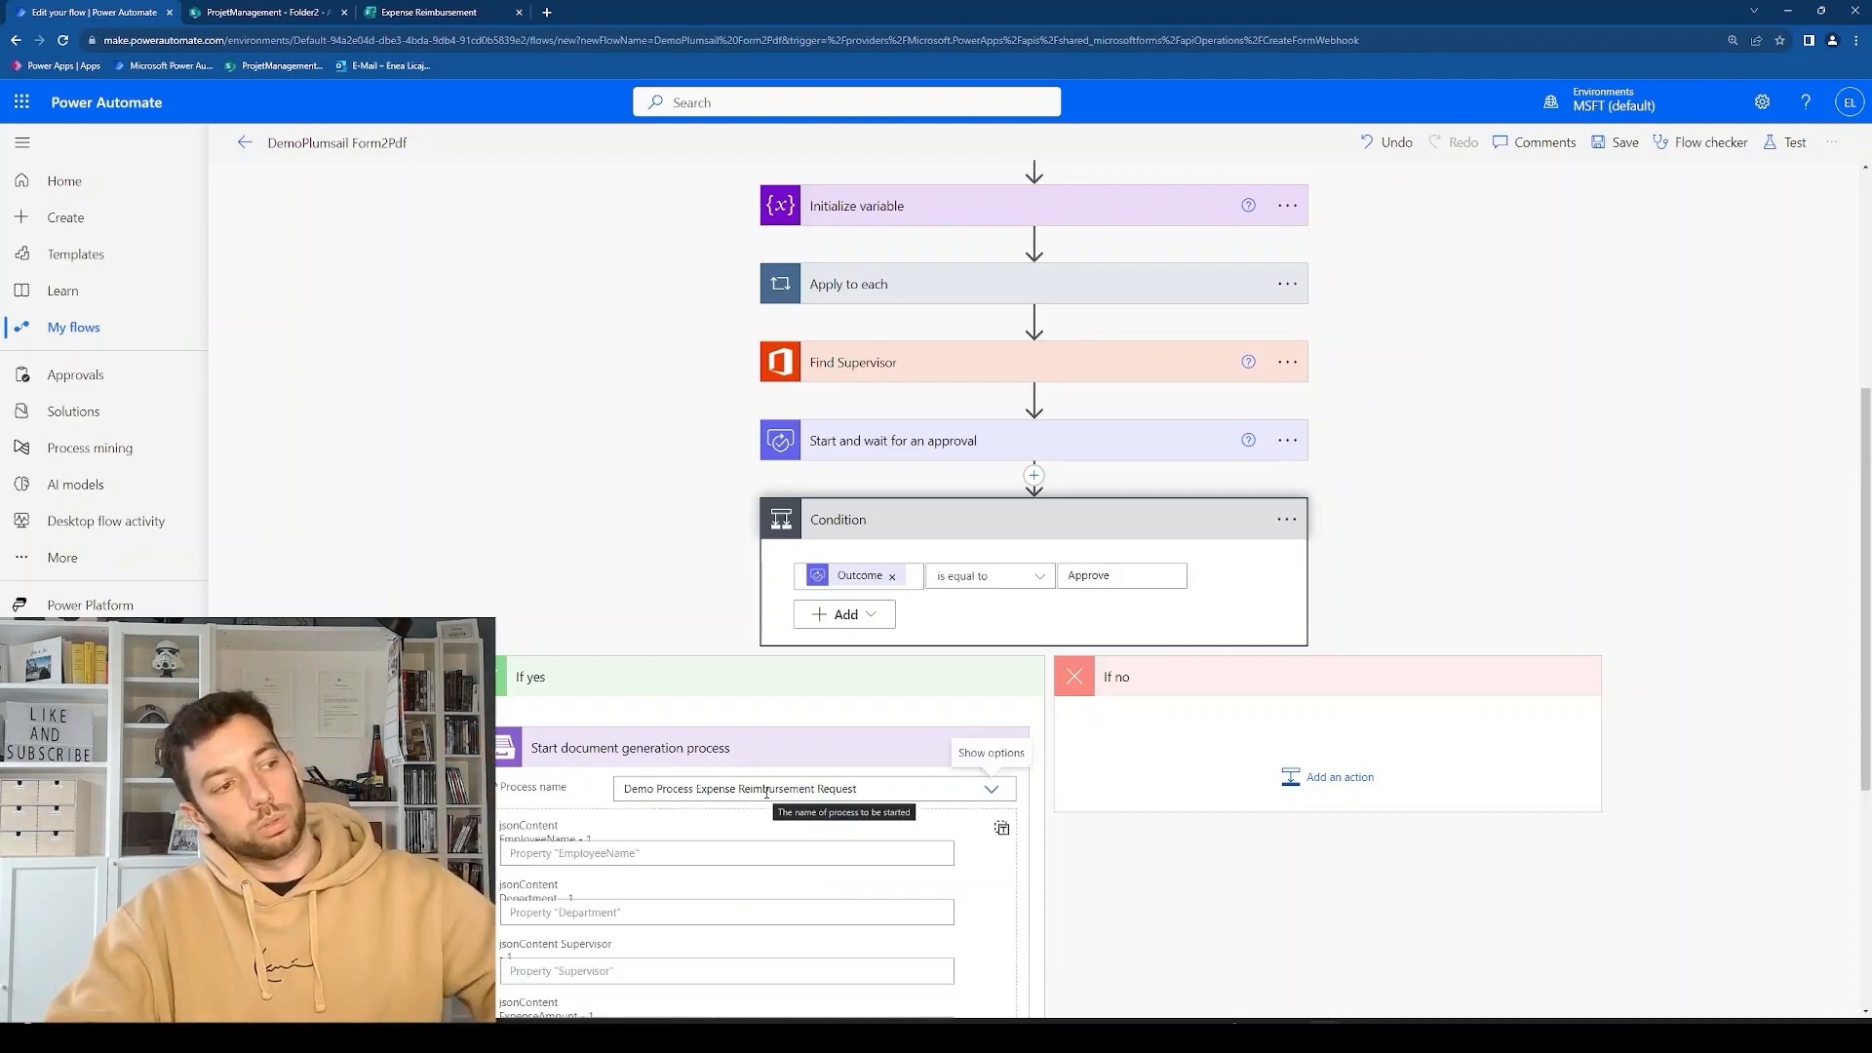
Switch the document generation action's jsonContent to whole-array input and return it to the individual property inputs.
scroll(767, 791, "down", 3)
scroll(766, 792, "down", 1)
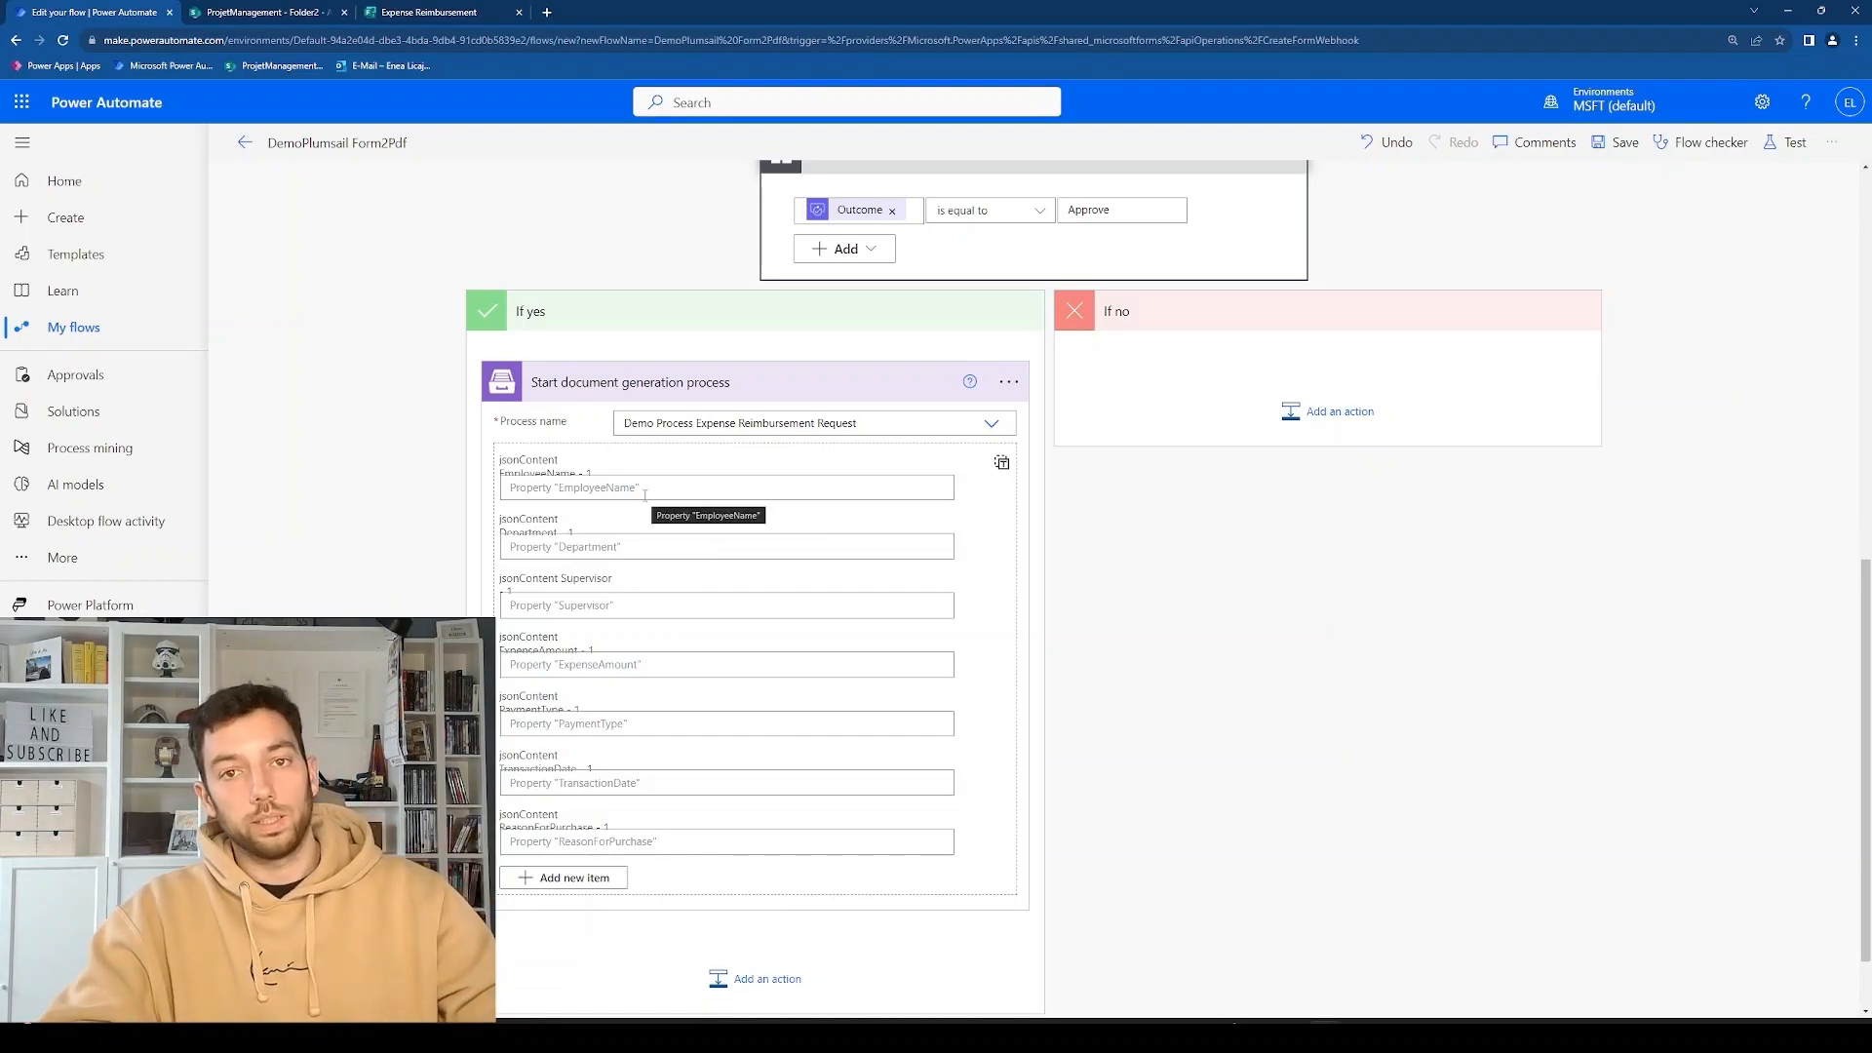
left_click(559, 490)
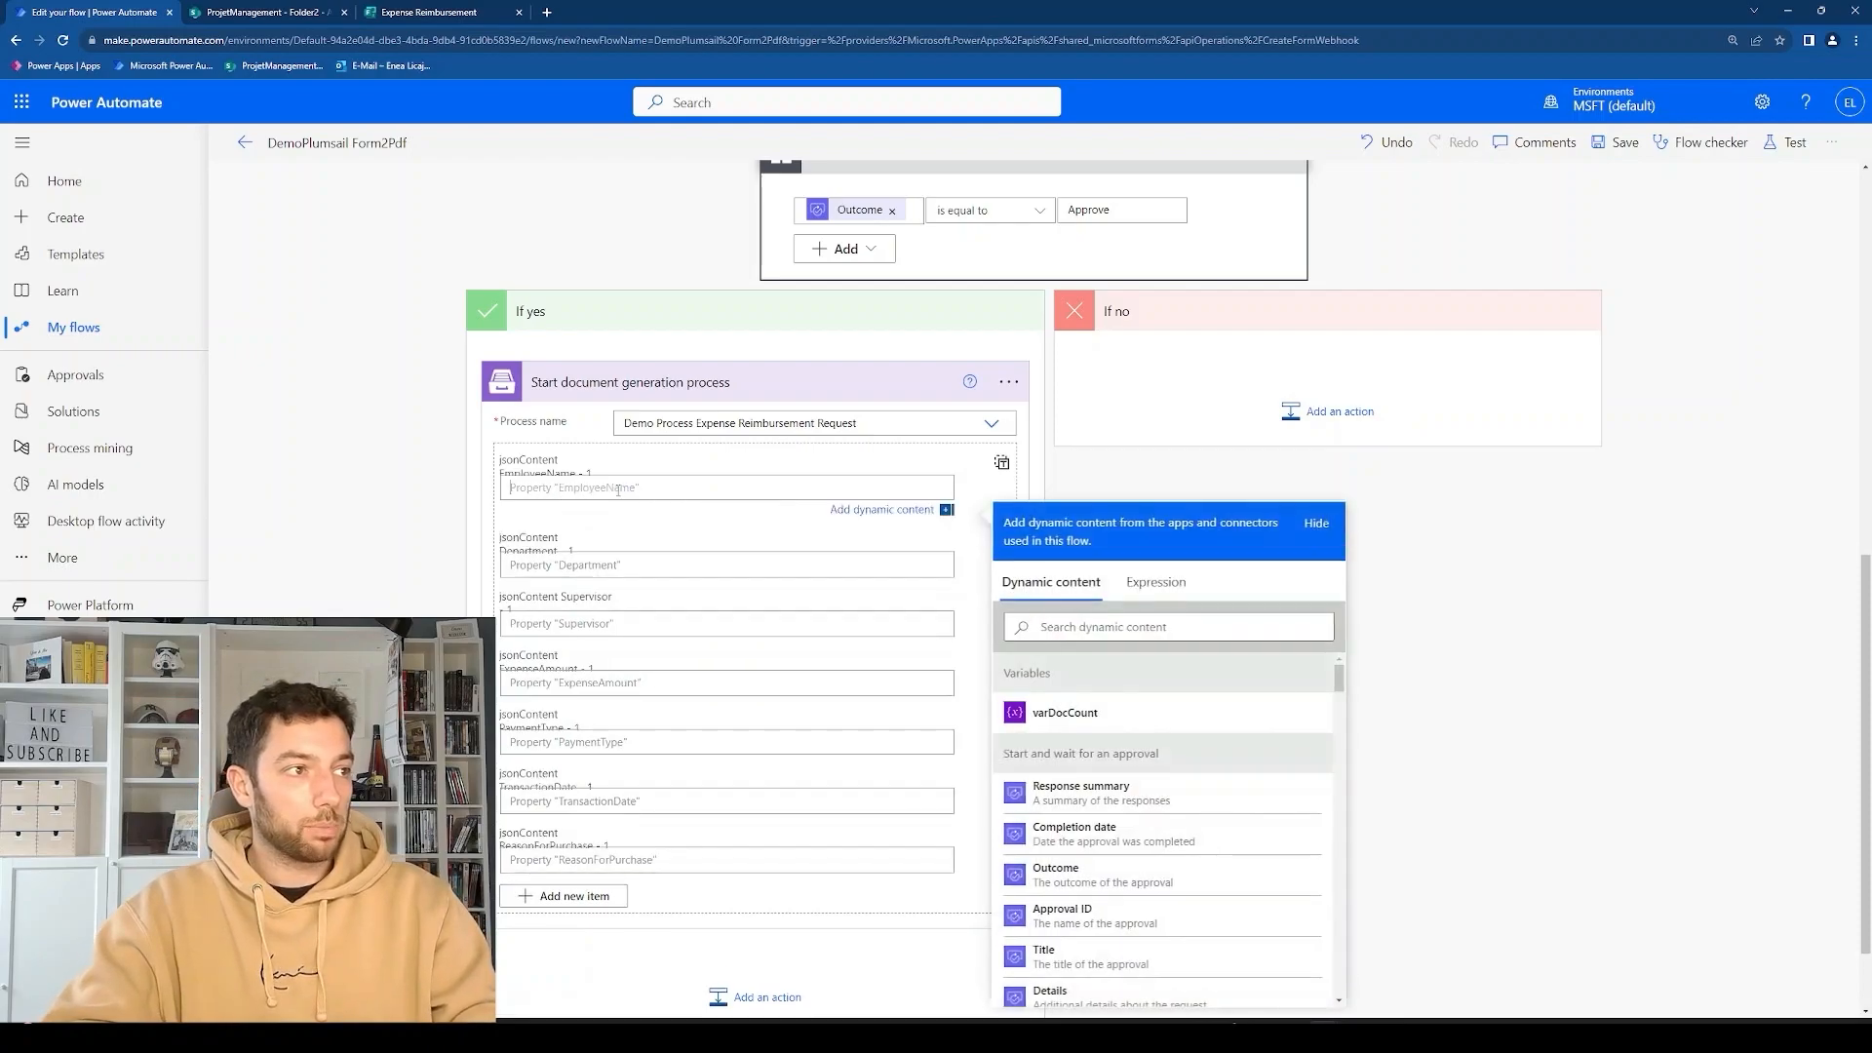
left_click(1001, 463)
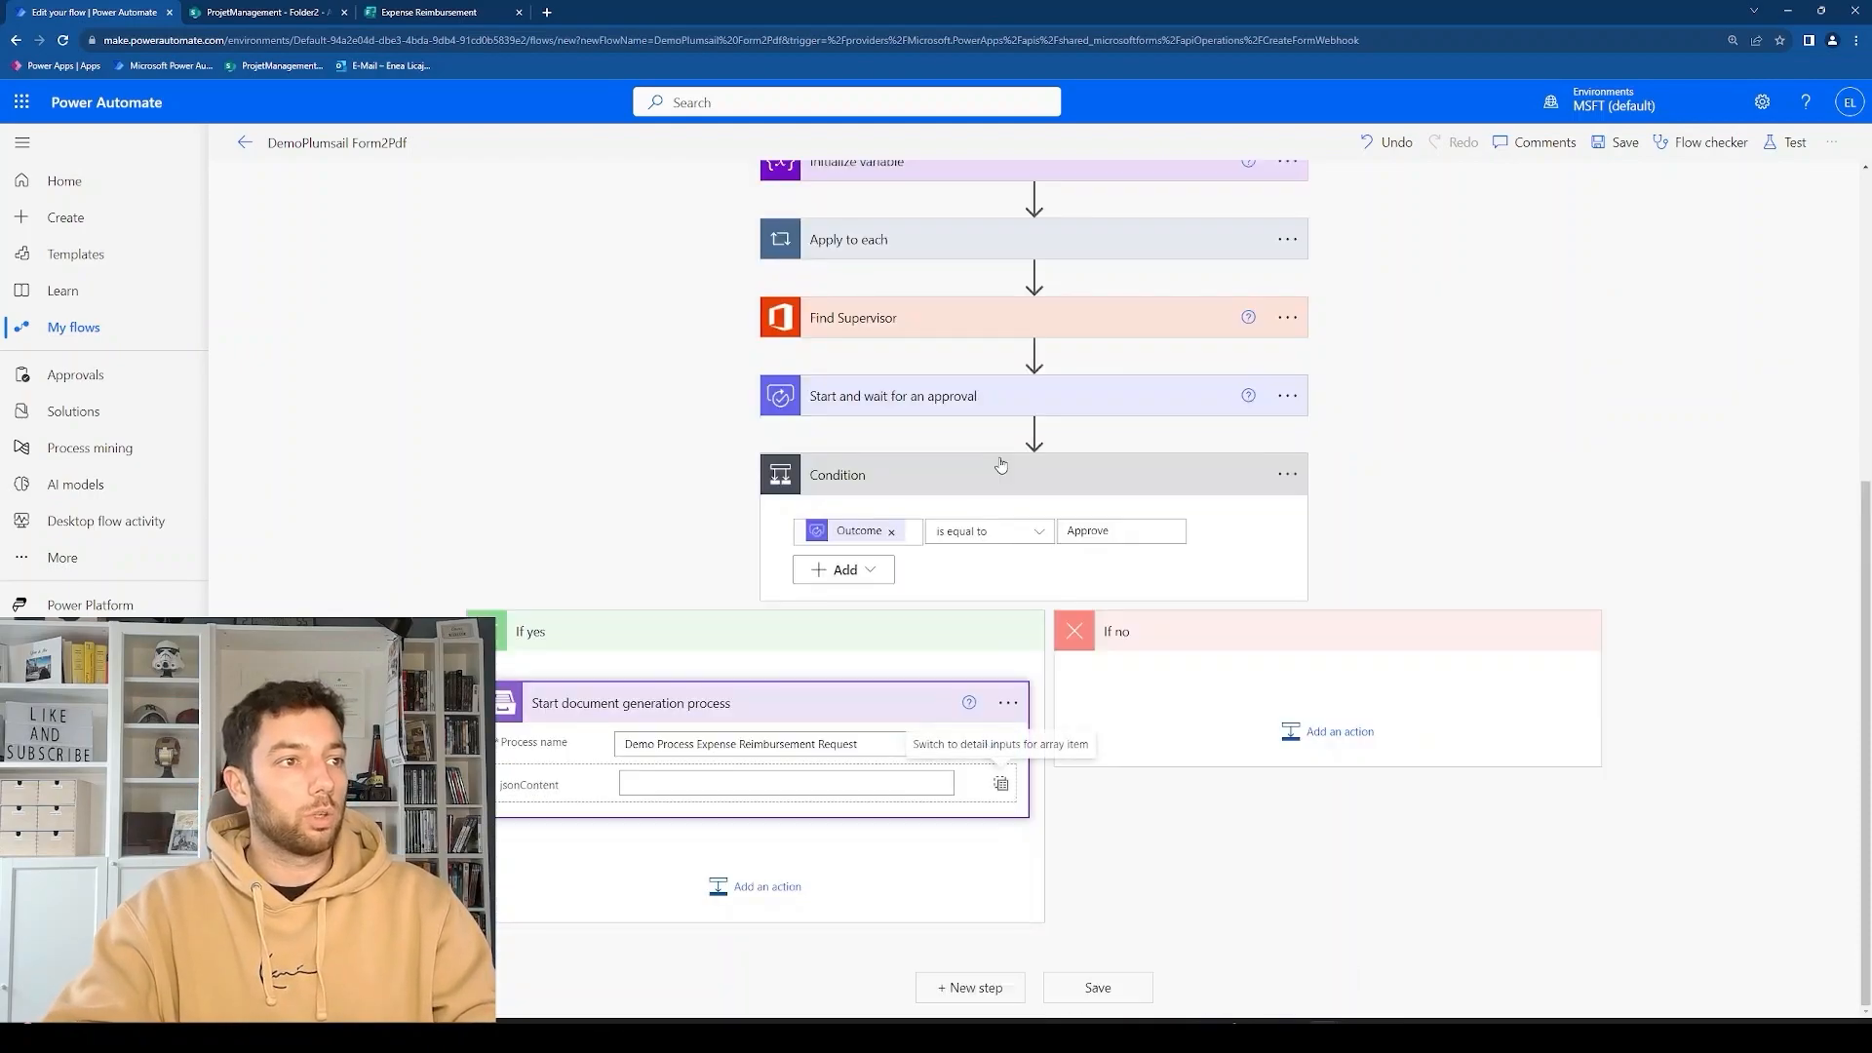
left_click(880, 786)
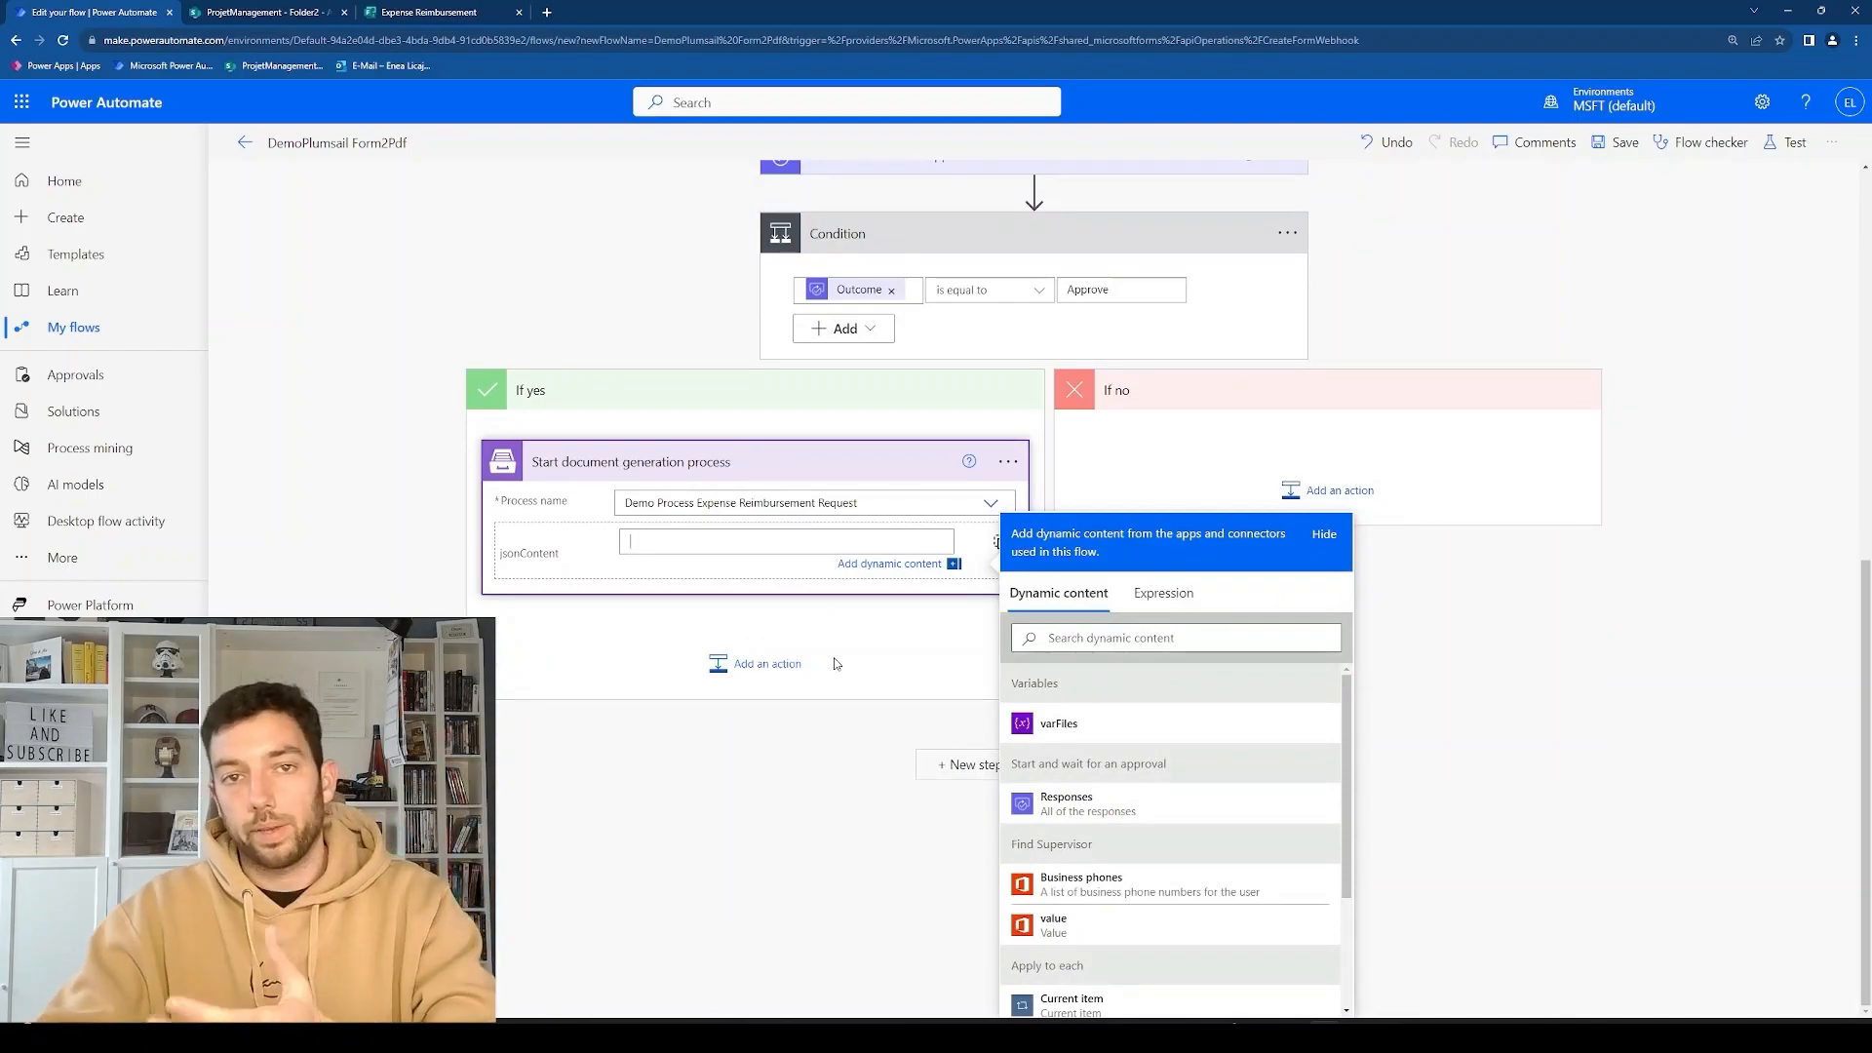
left_click(955, 615)
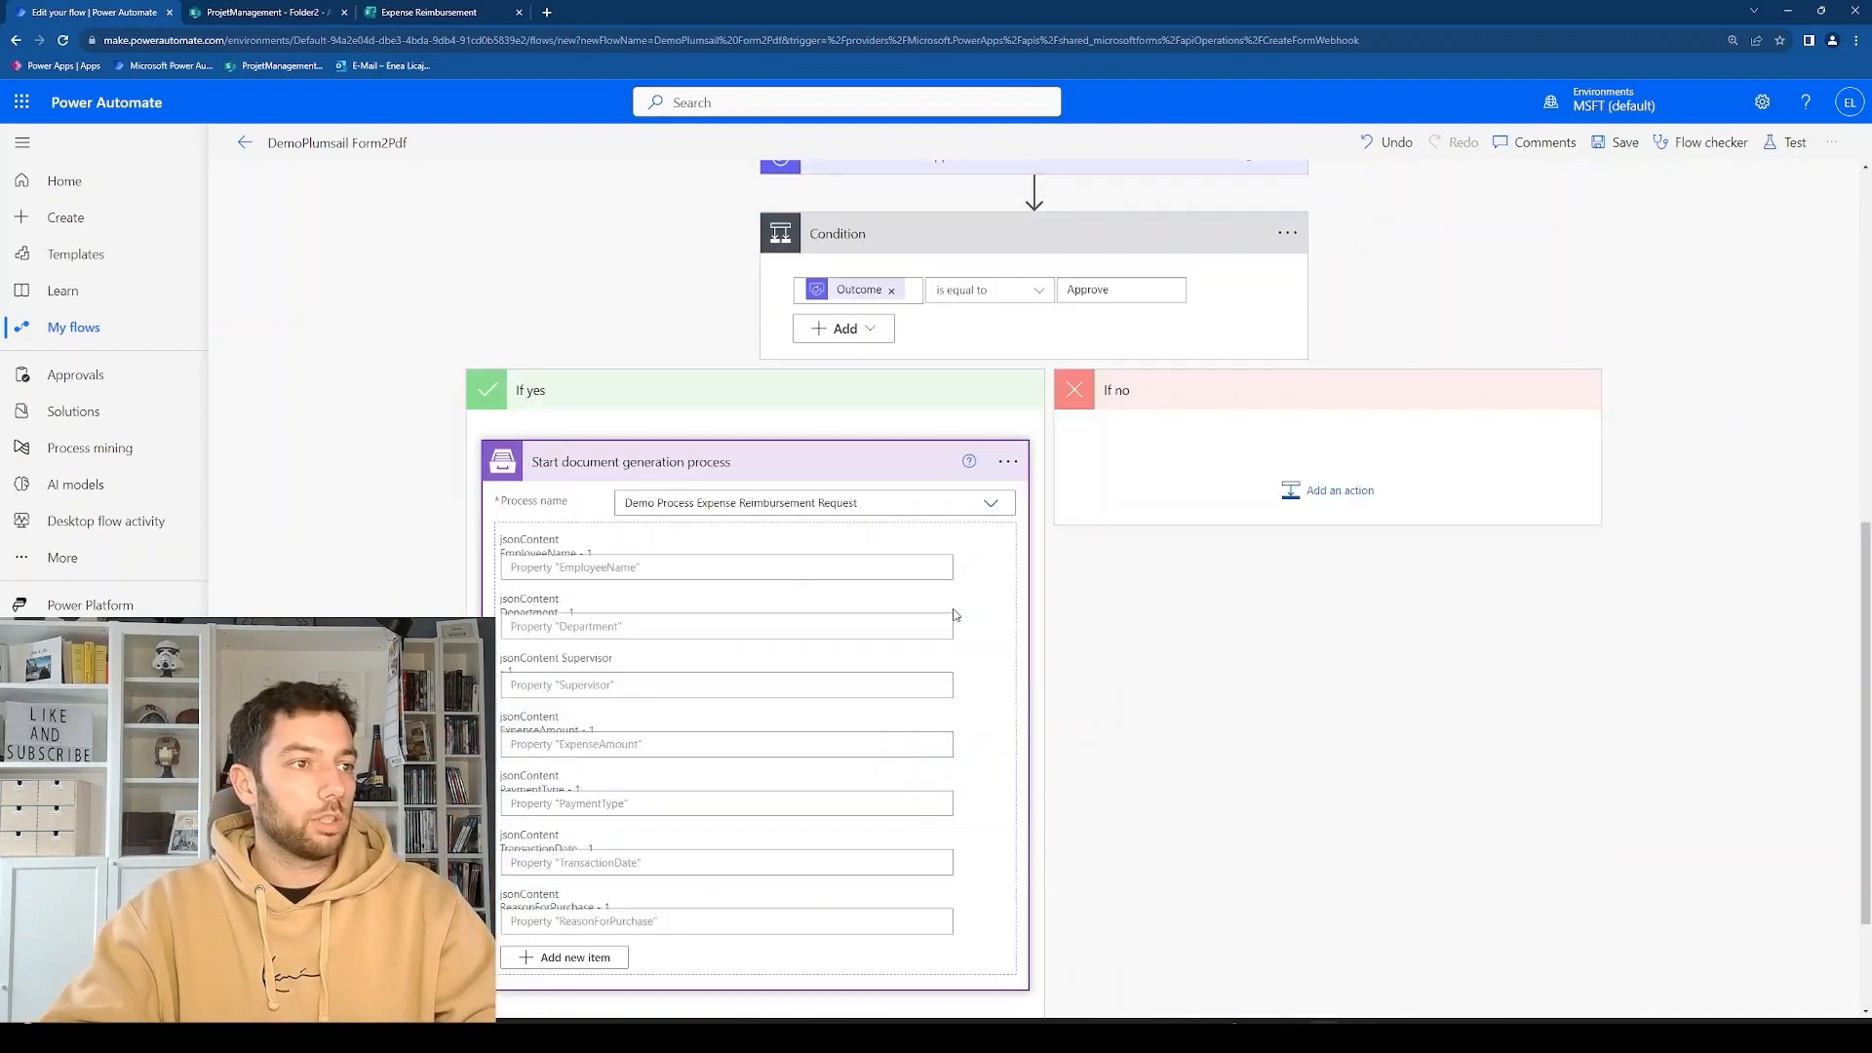
Fill the jsonContent properties EmployeeName and Department with the form's Employee Name and Department answers.
left_click(582, 568)
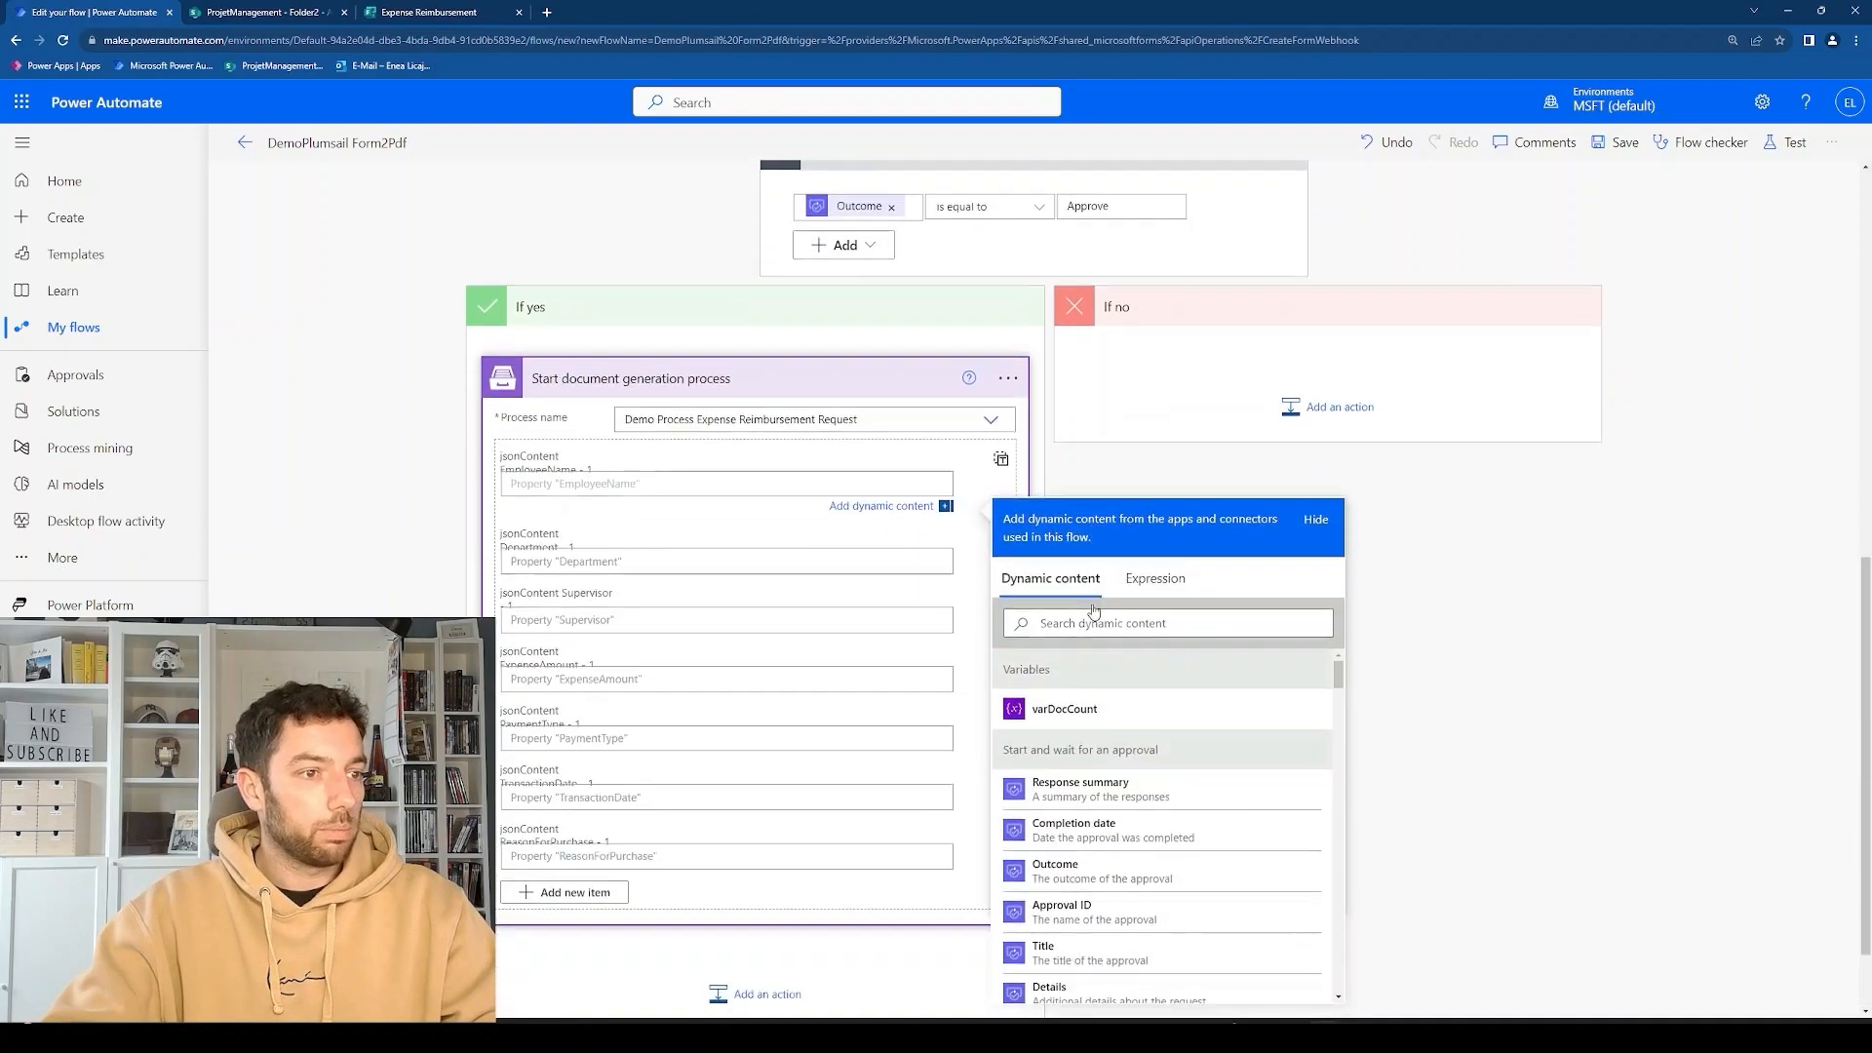
scroll(1132, 739, "down", 5)
scroll(1132, 739, "down", 5)
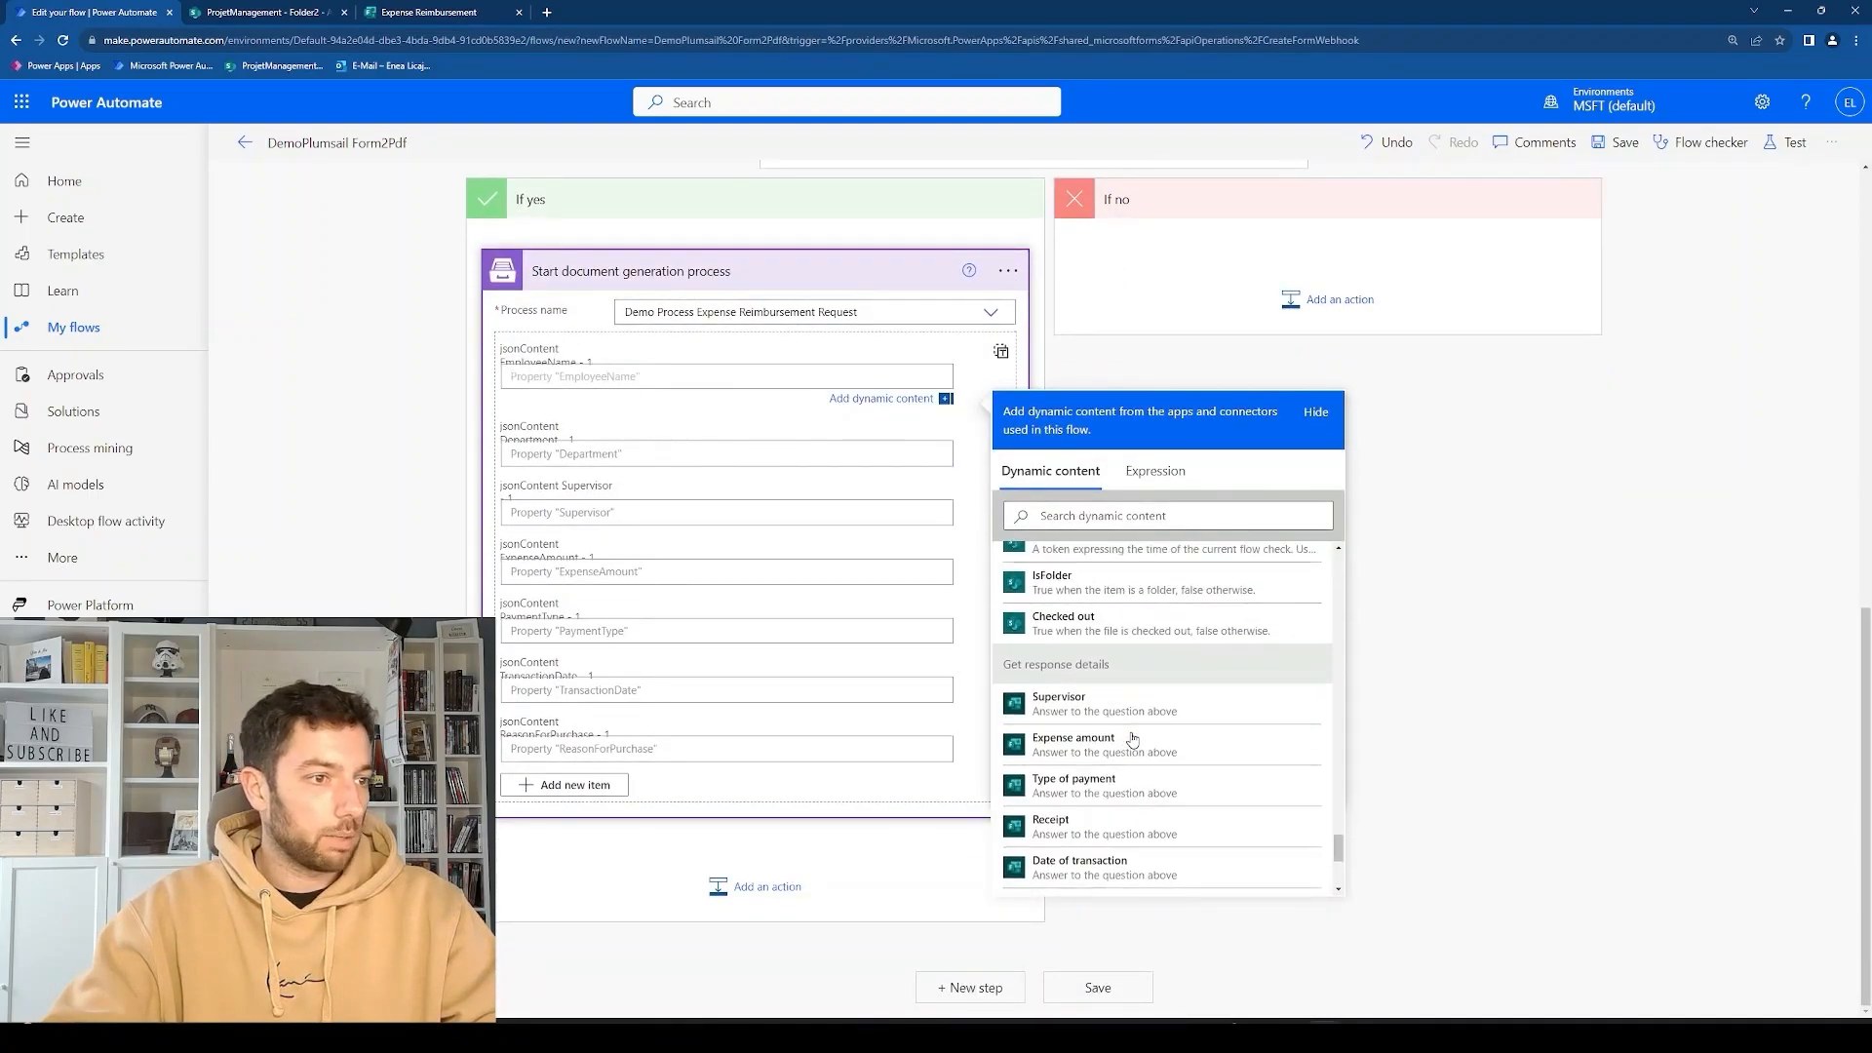
scroll(1092, 741, "down", 2)
scroll(1111, 721, "down", 1)
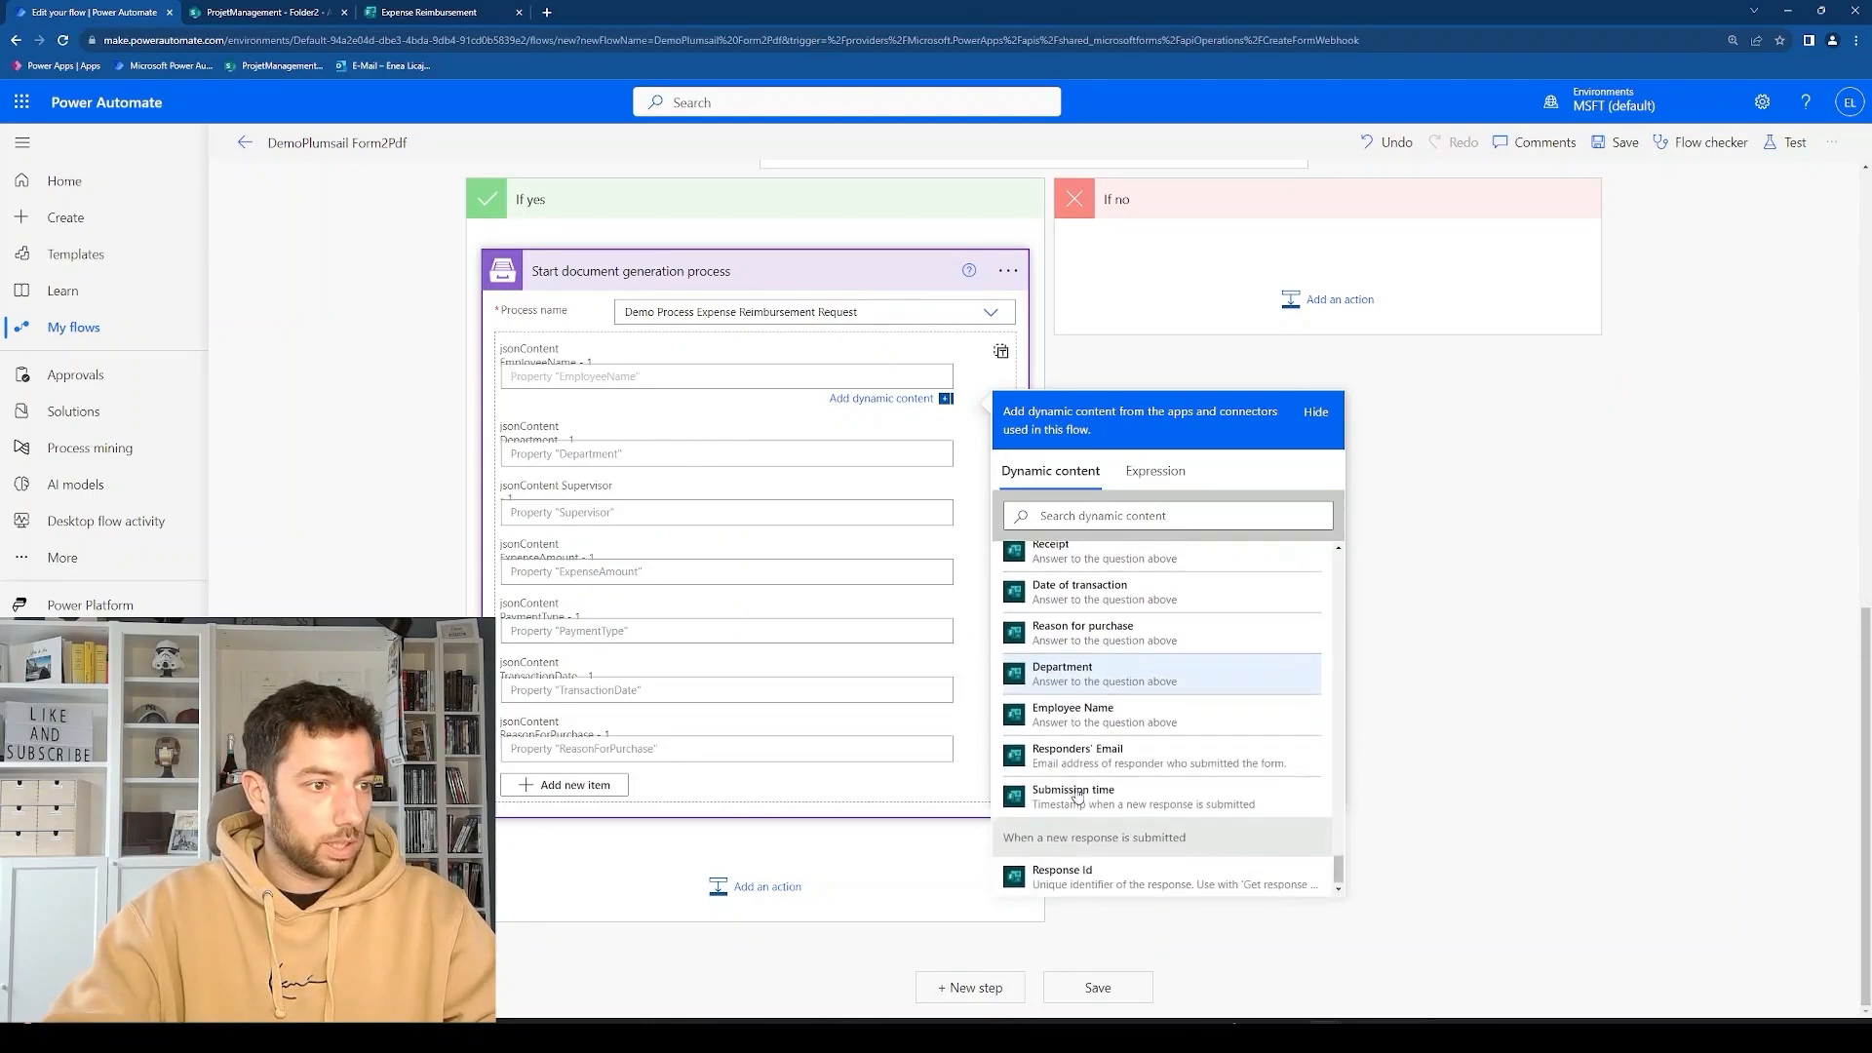
left_click(1082, 714)
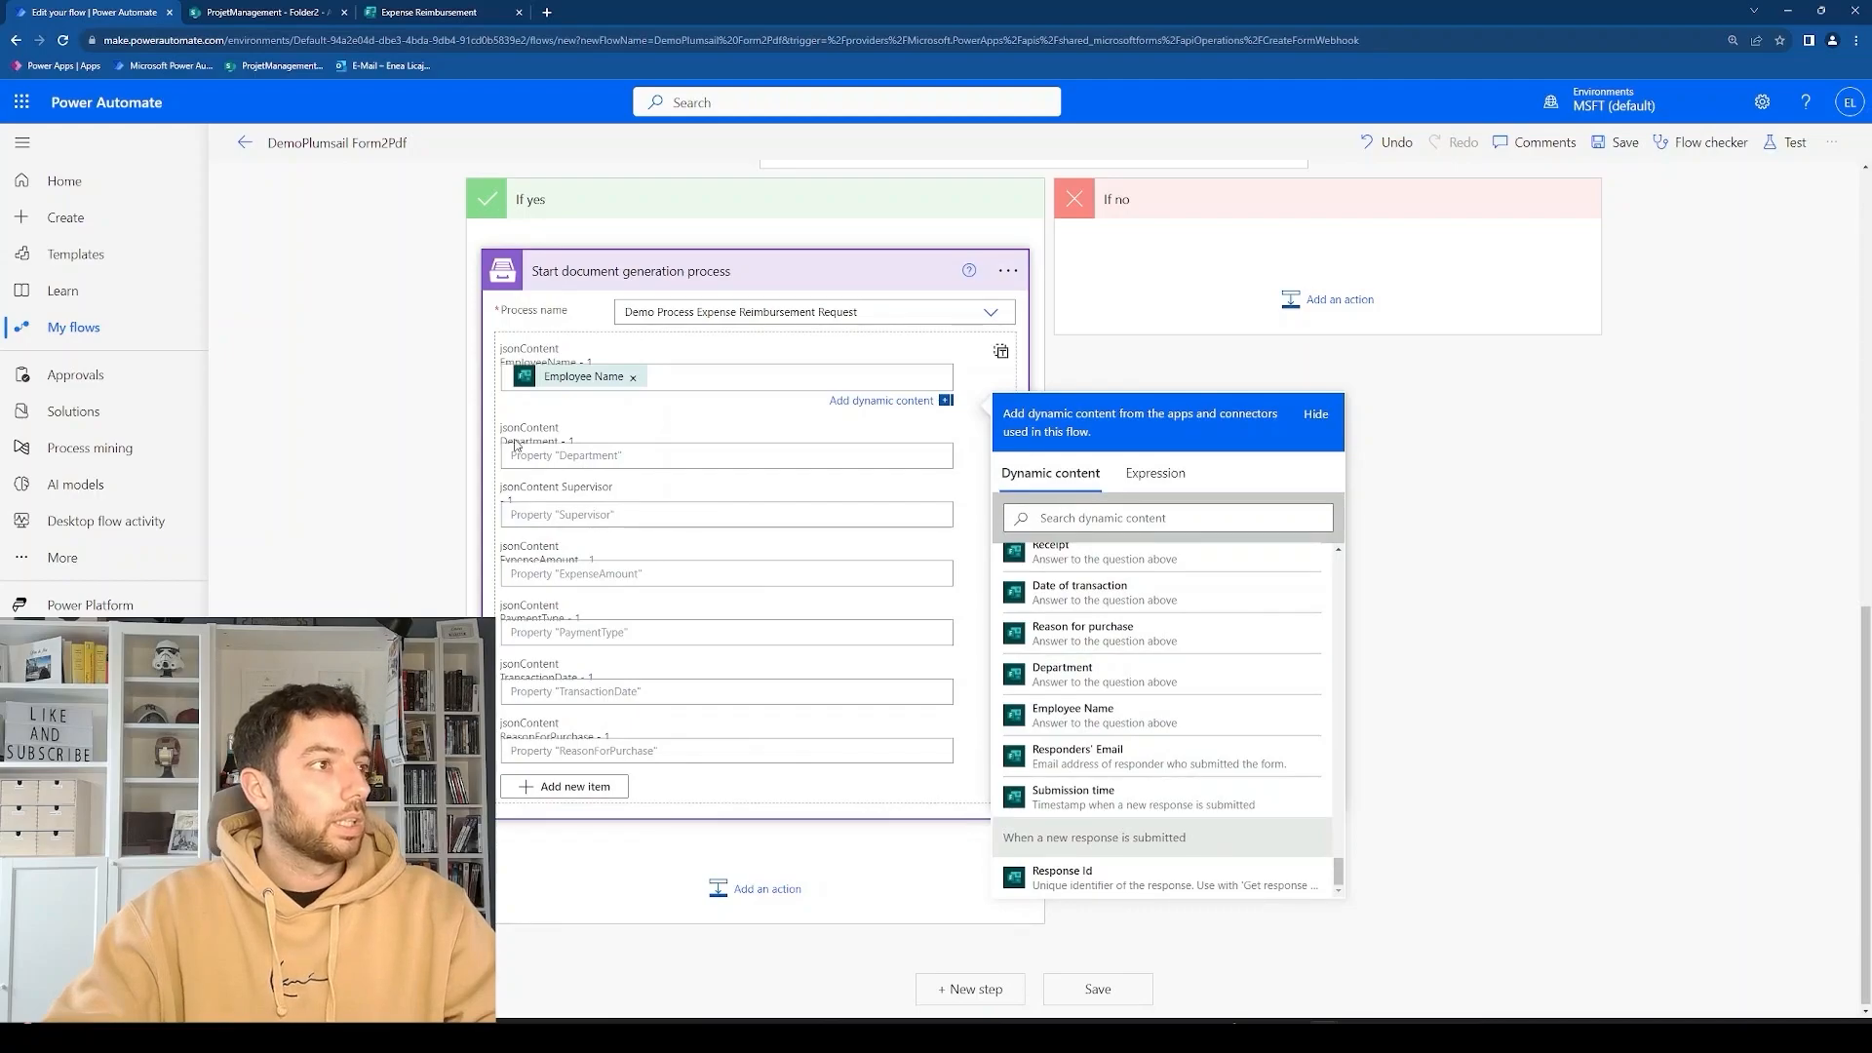
left_click(585, 458)
scroll(1147, 745, "down", 5)
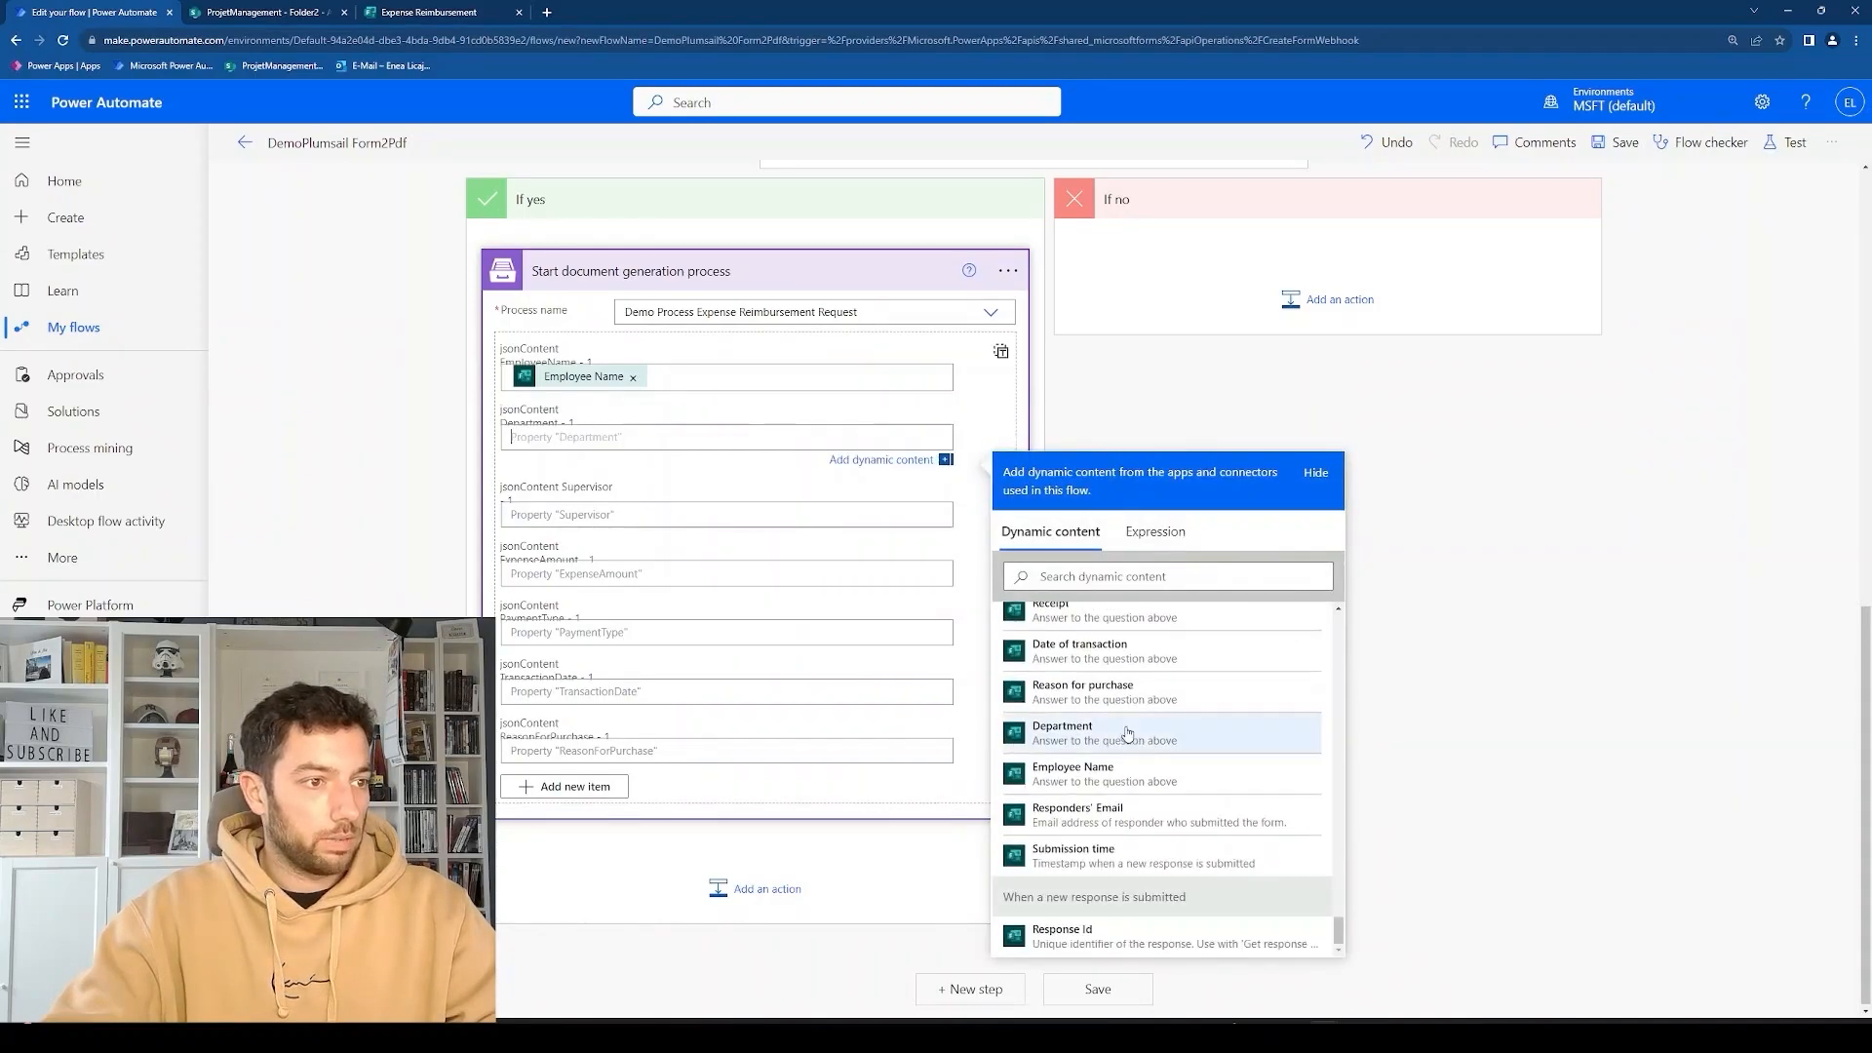
left_click(1116, 730)
Expand the Start and wait for an approval action and check the expression in its Assigned to field.
left_click(571, 518)
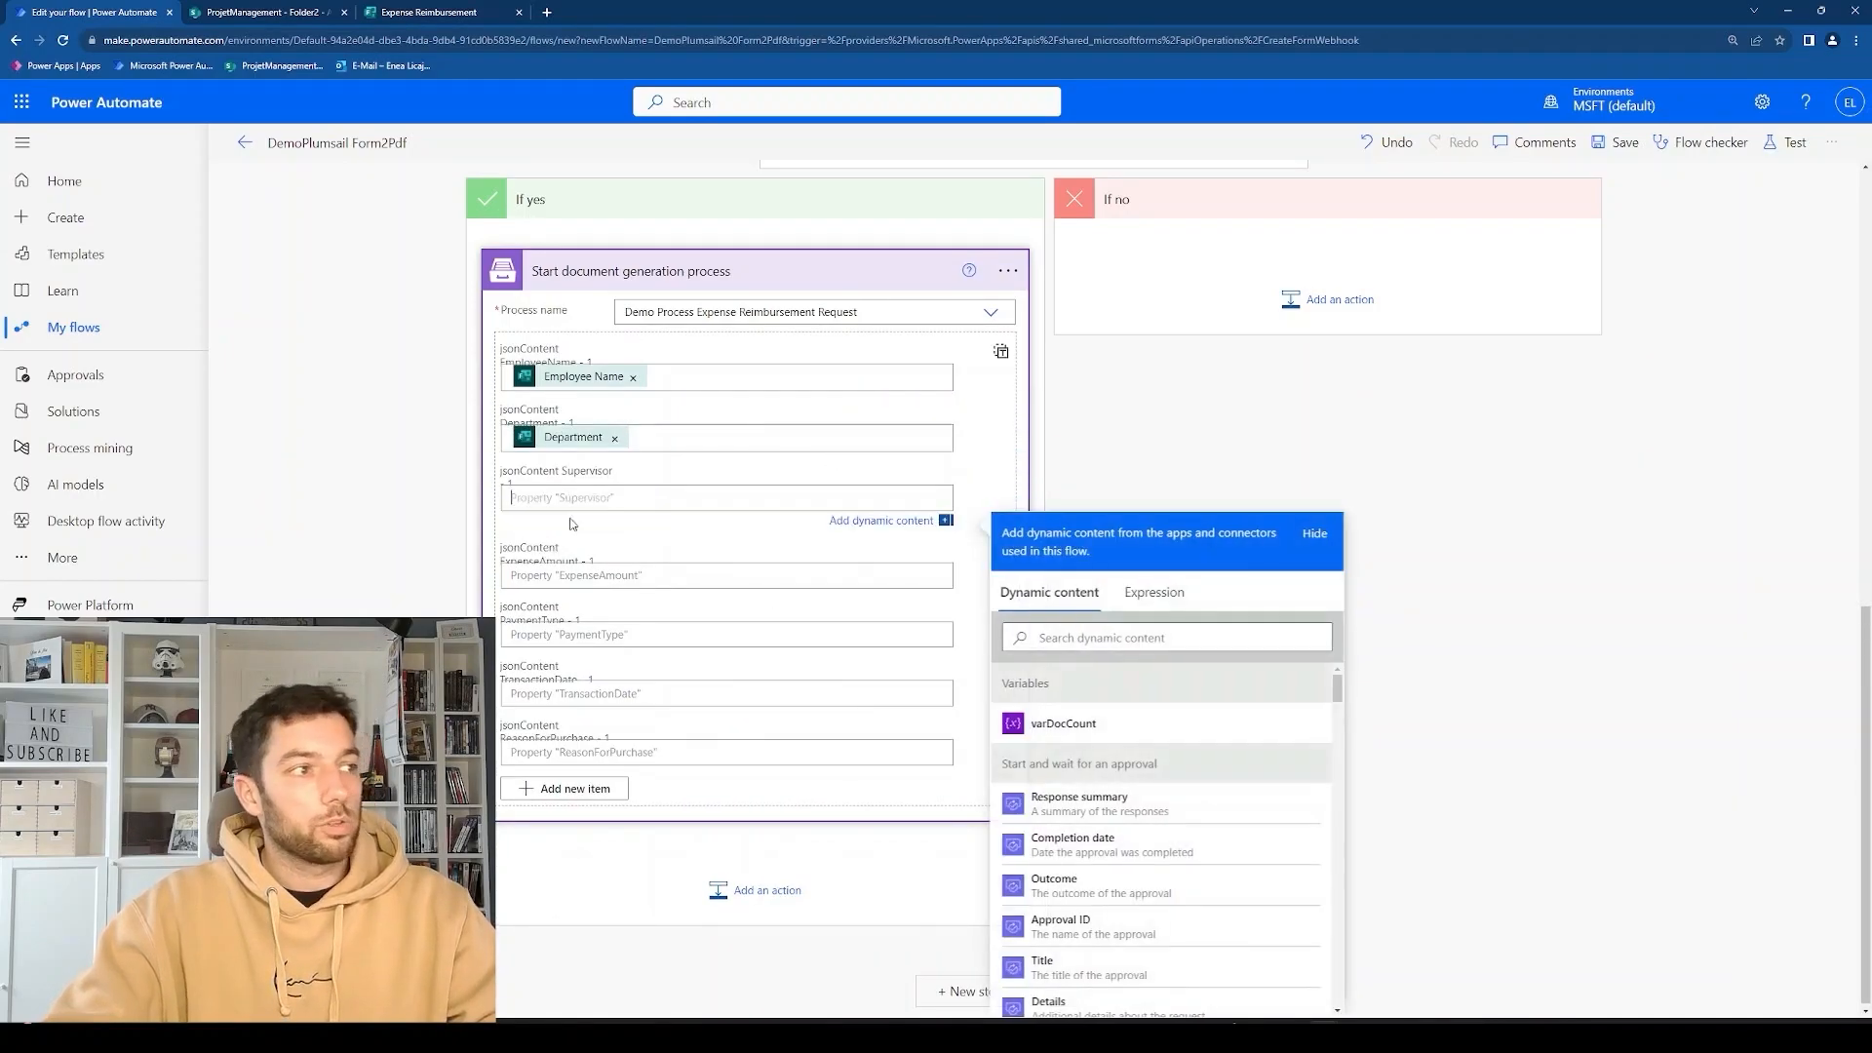
scroll(1054, 359, "up", 5)
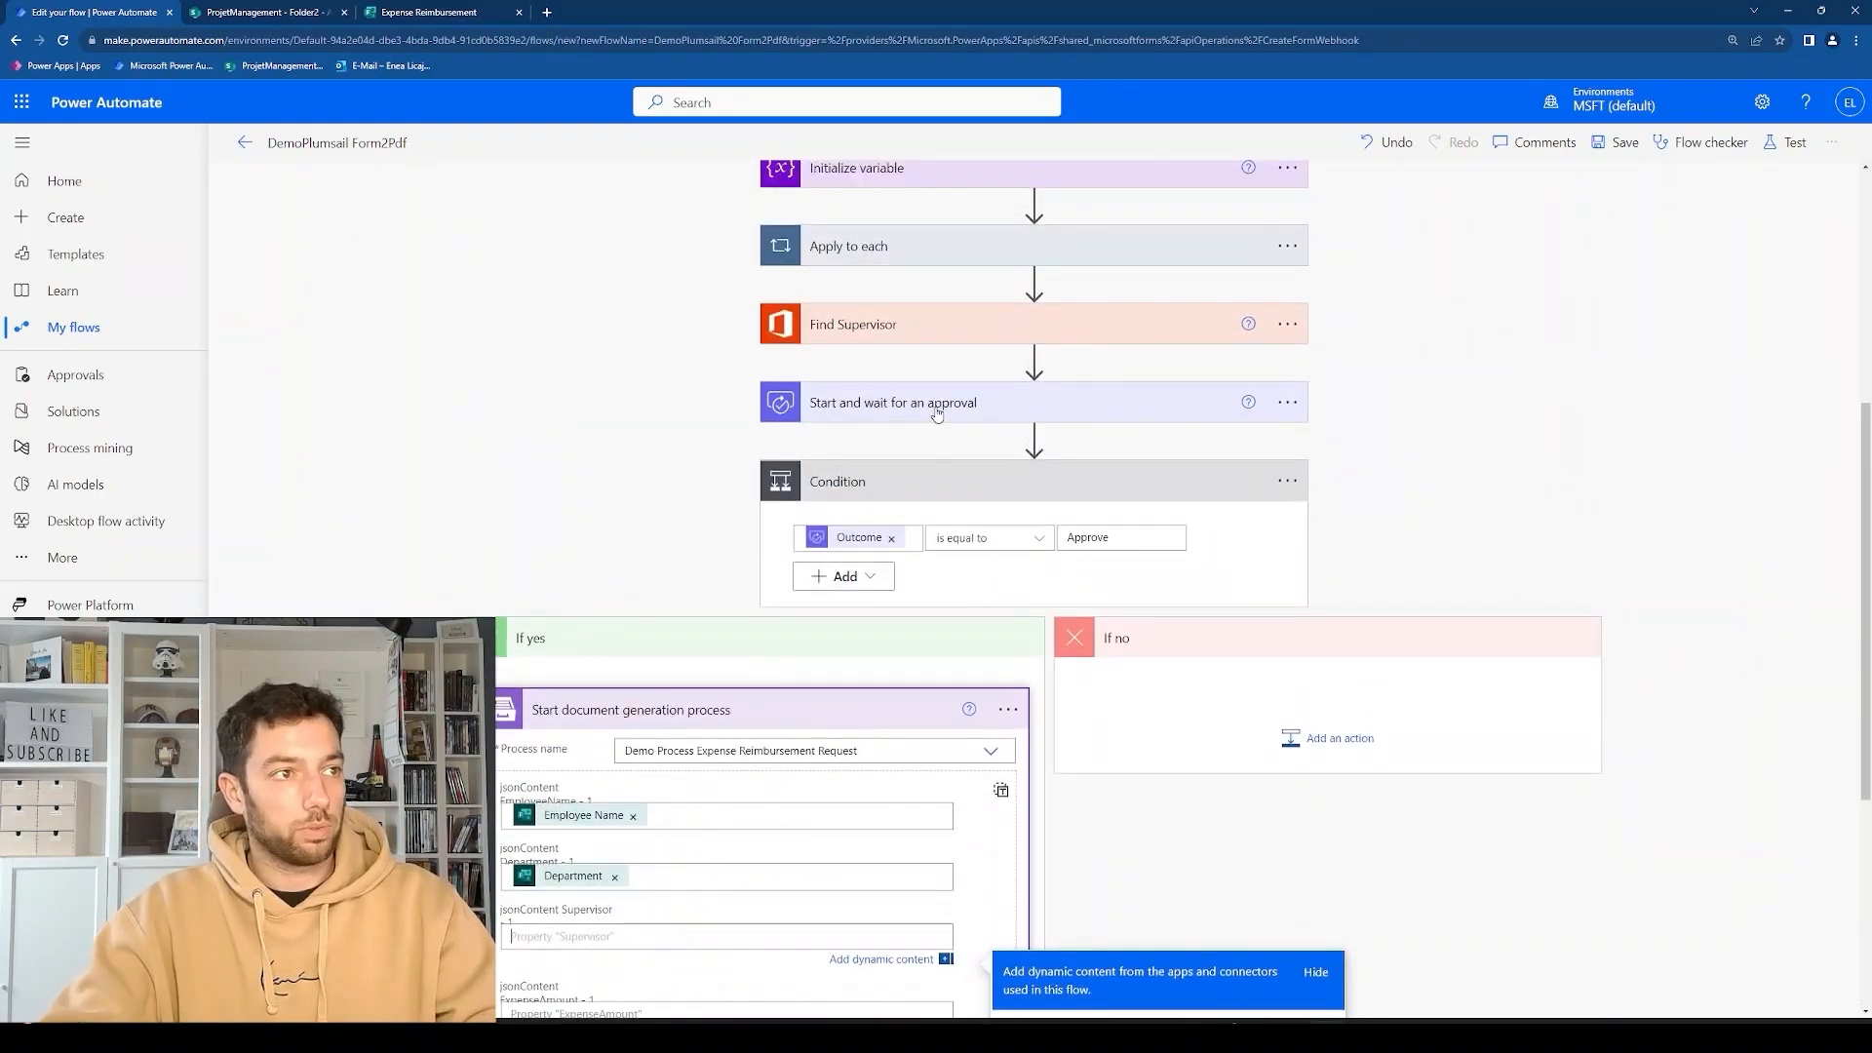
scroll(937, 414, "down", 3)
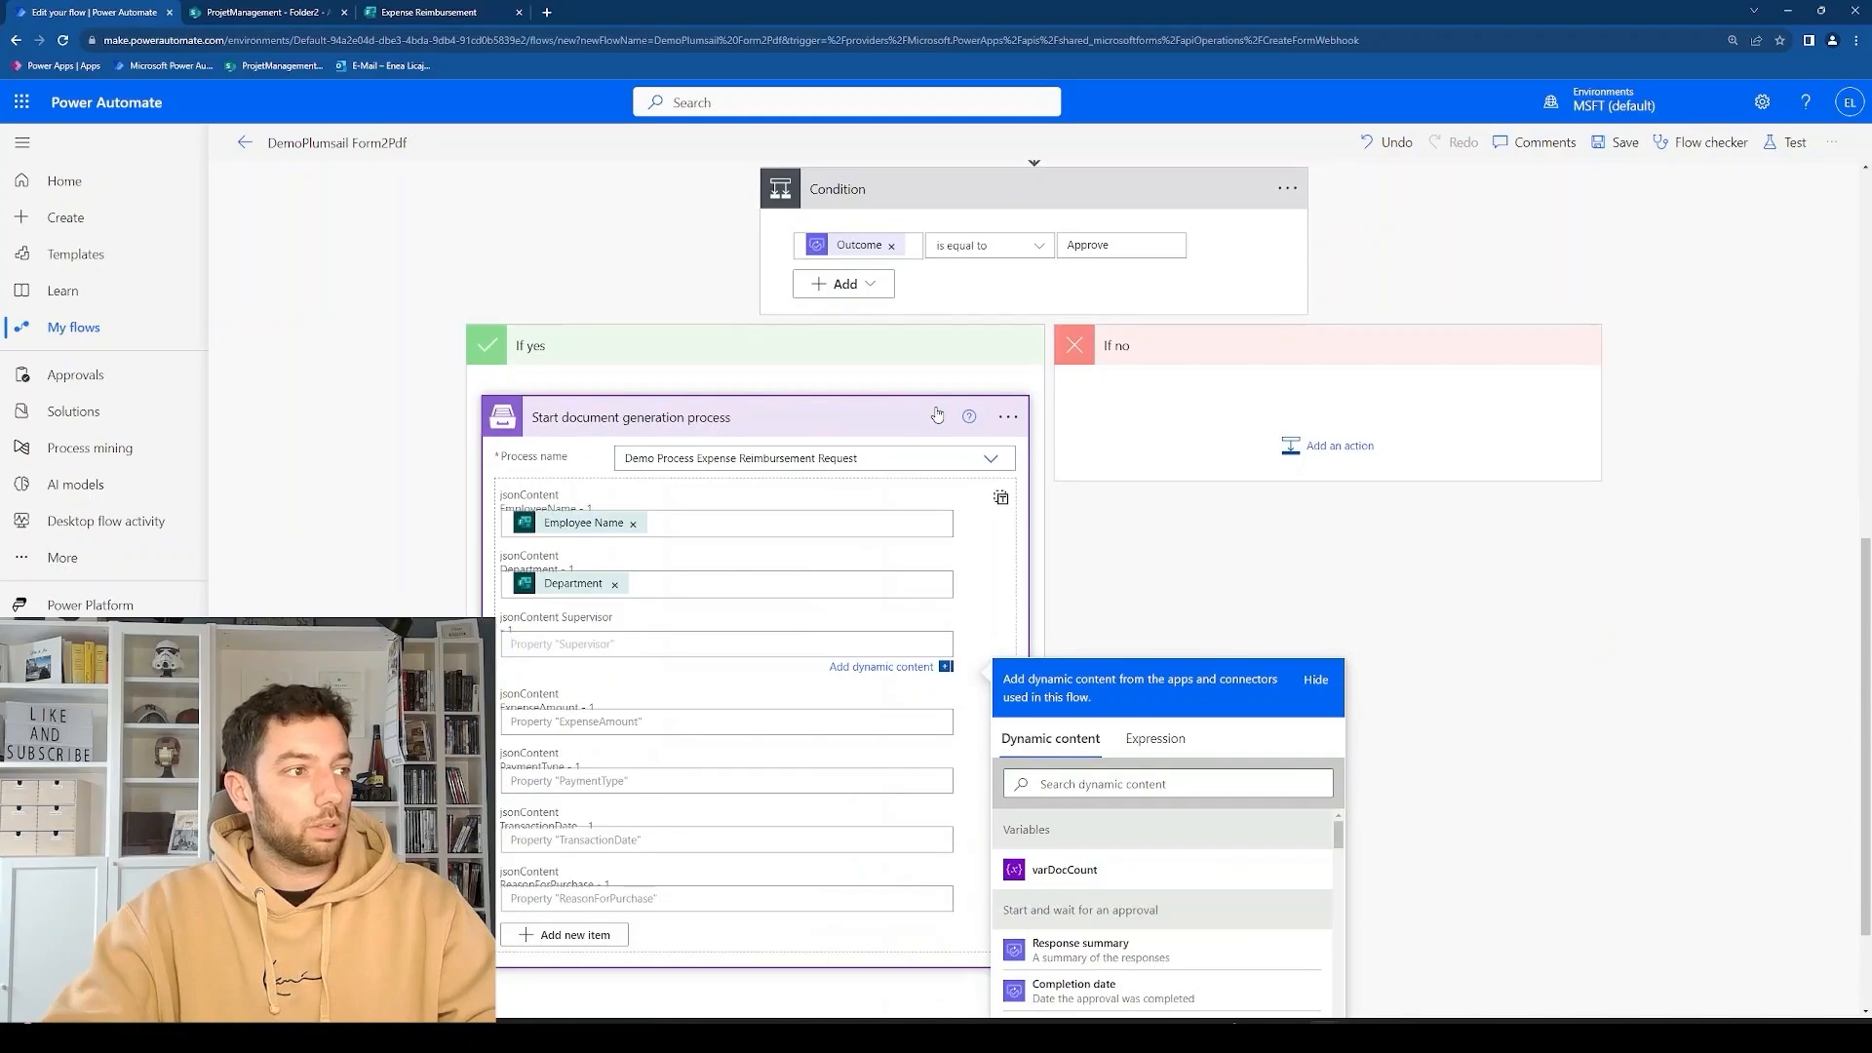
scroll(936, 414, "up", 4)
left_click(956, 488)
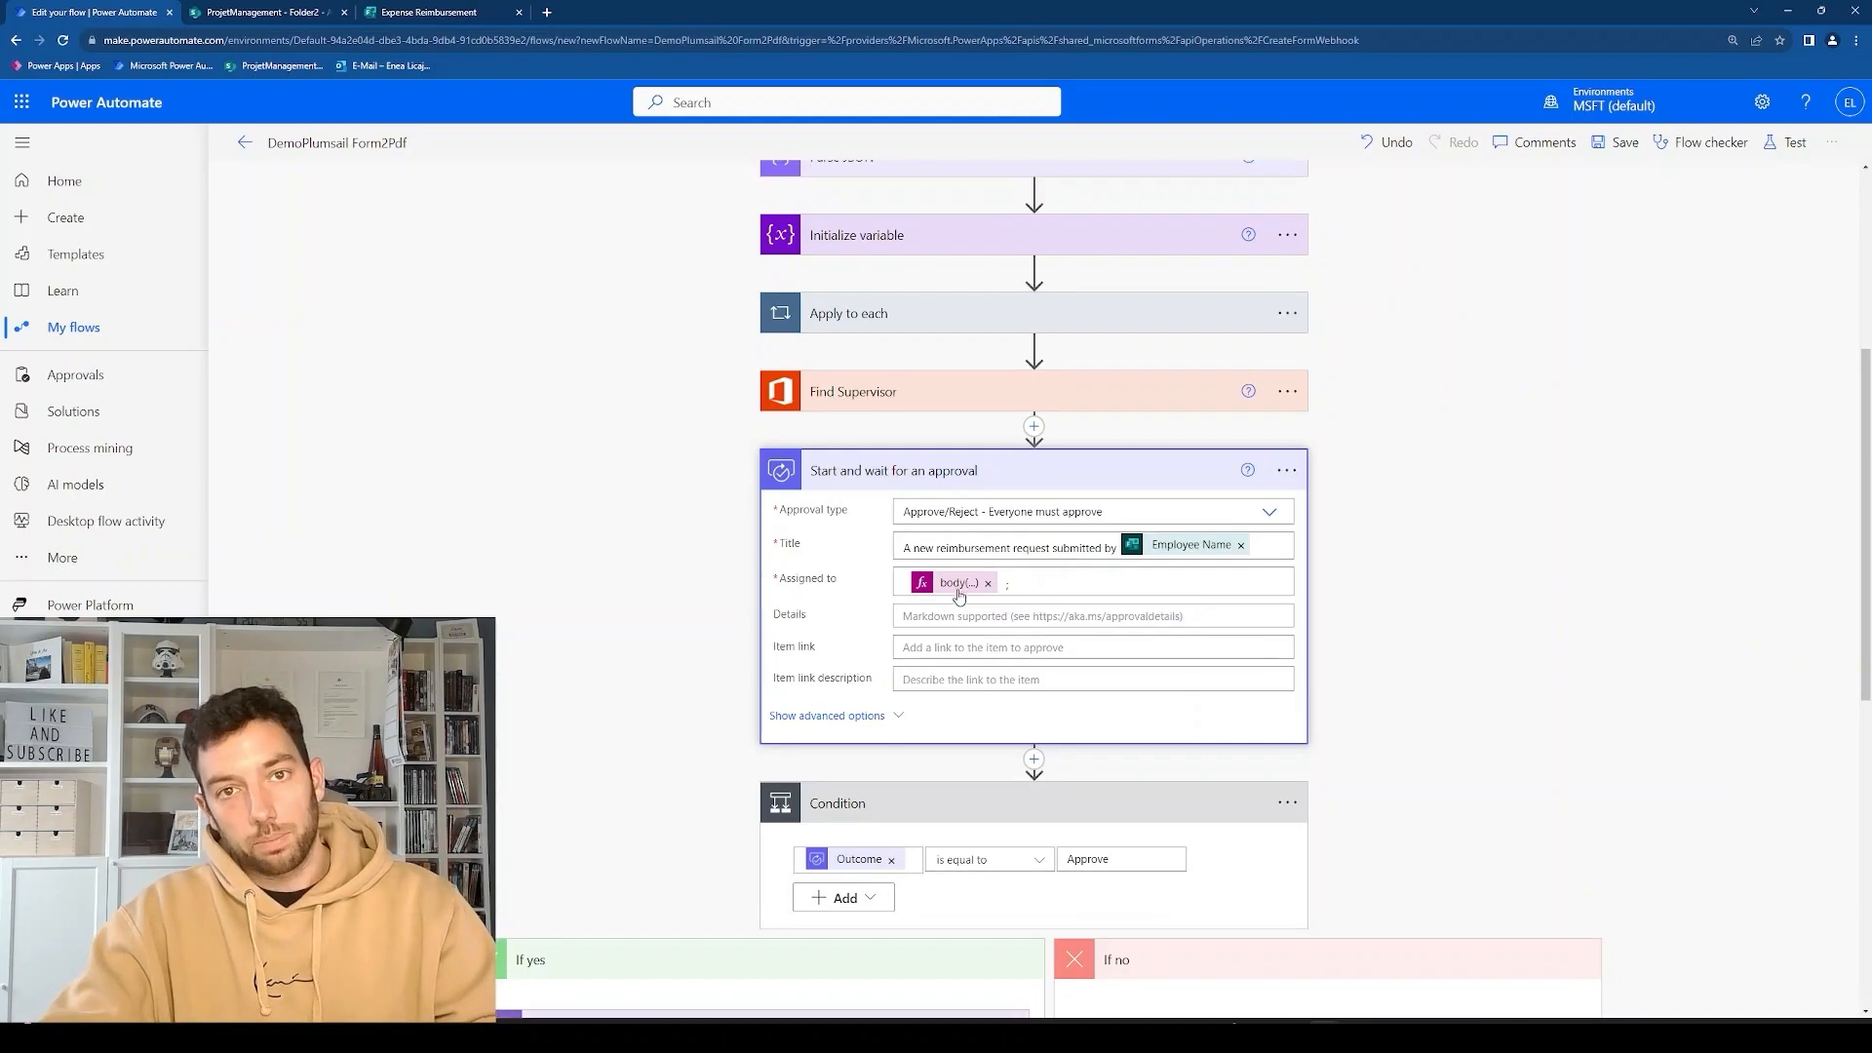
scroll(958, 597, "down", 5)
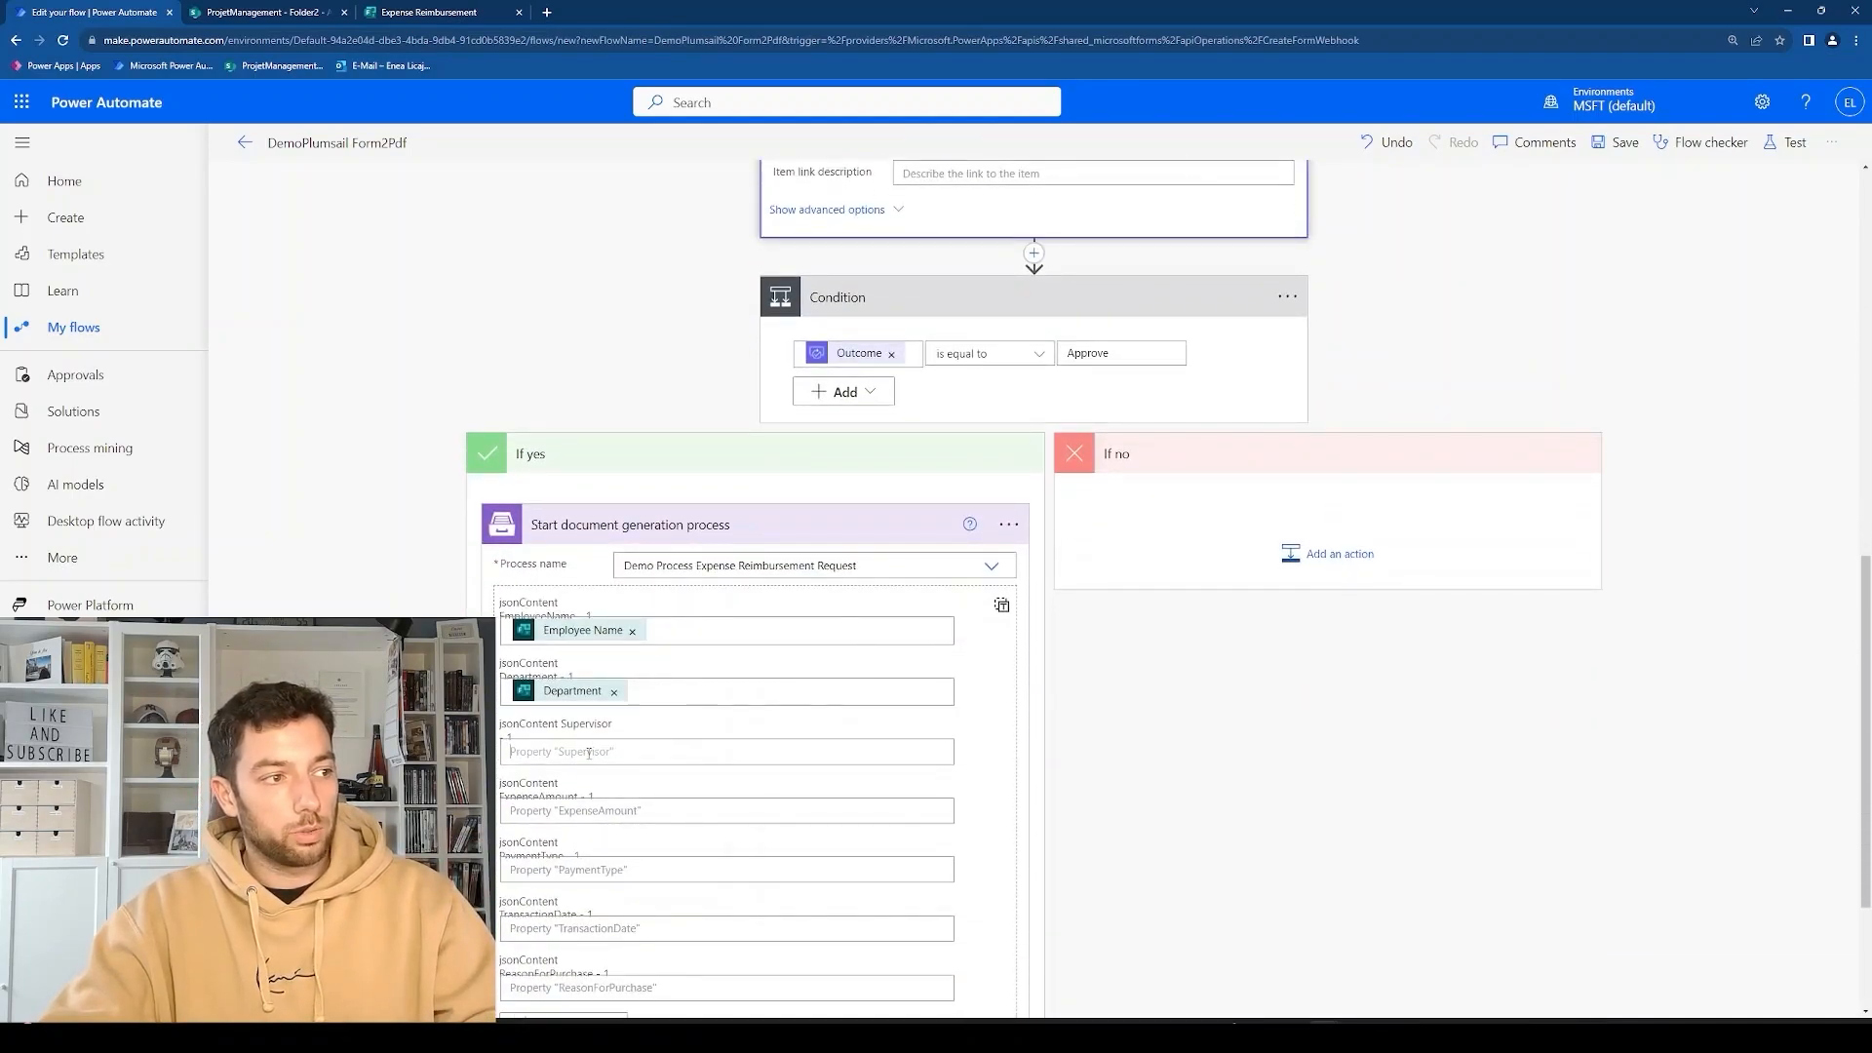
Copy body('Find_Supervisor')?['value']?[0]?['DisplayName'] from Sublime Text and insert it in Power Automate as the jsonContent Supervisor expression.
left_click(589, 752)
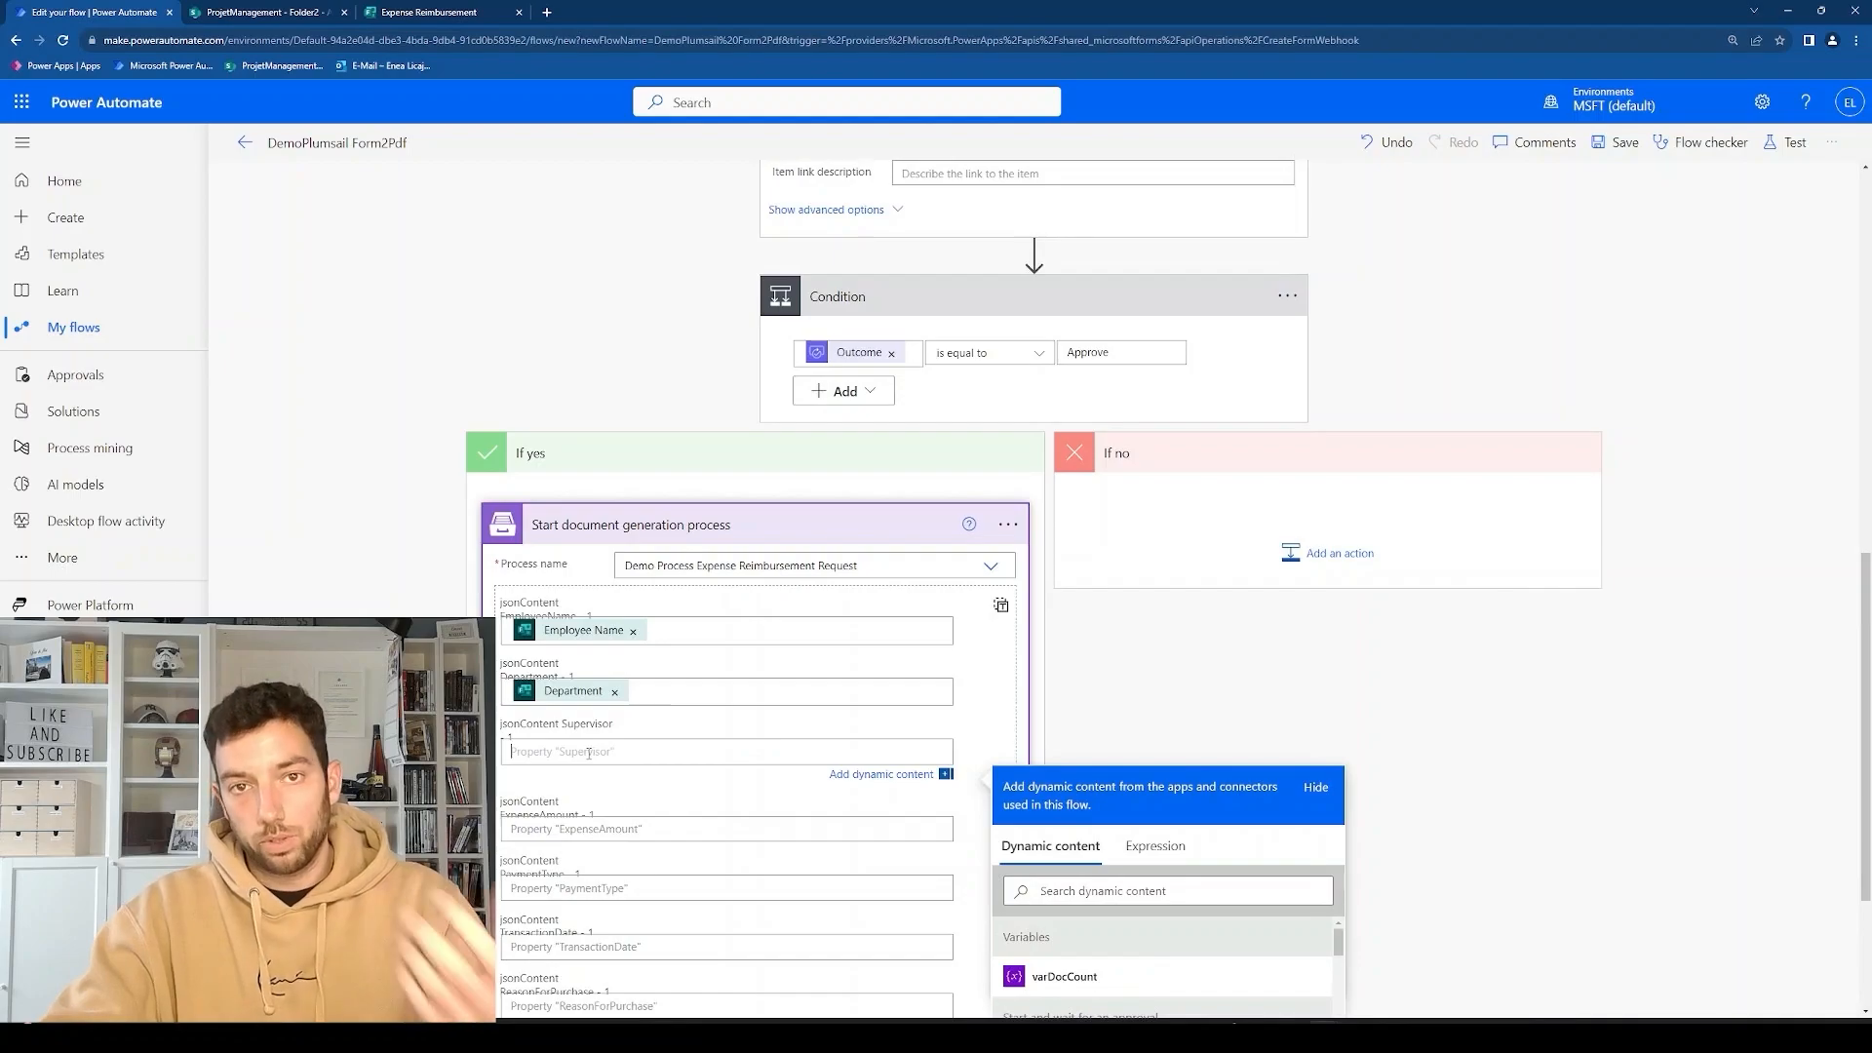
scroll(589, 752, "down", 2)
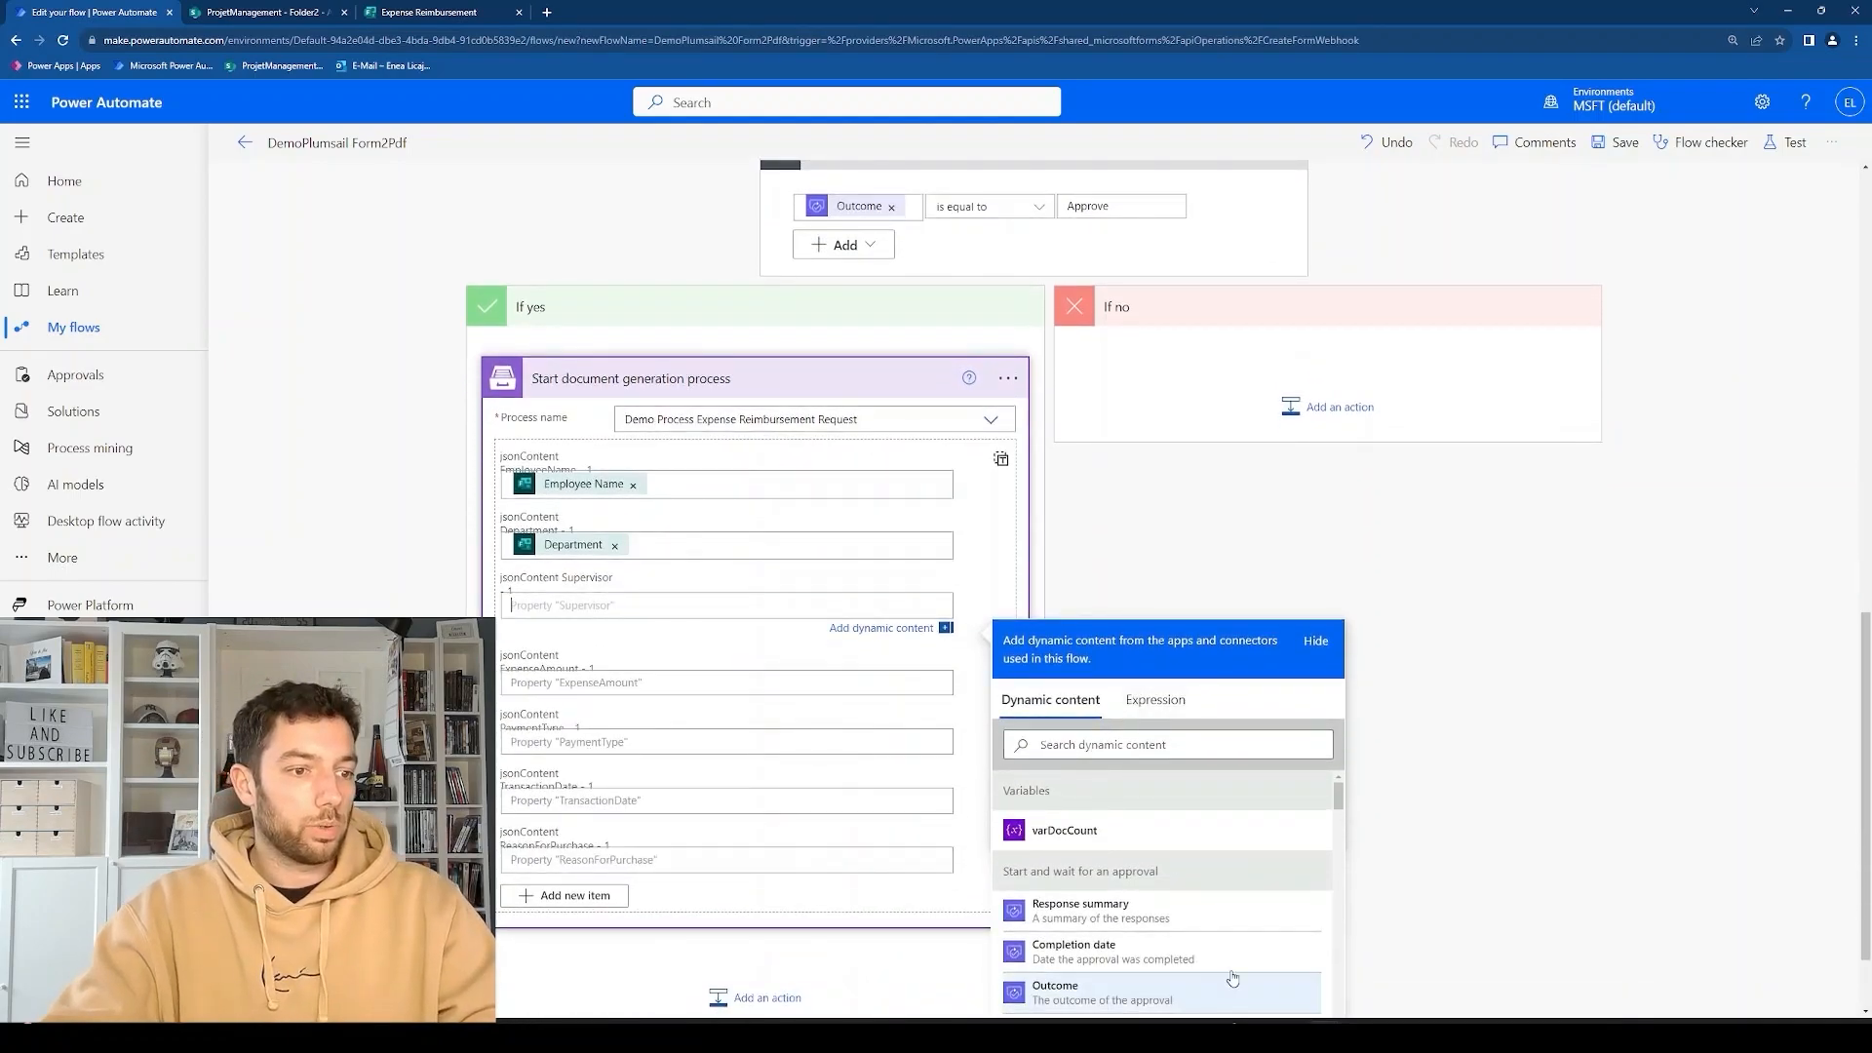
key("alt+Tab")
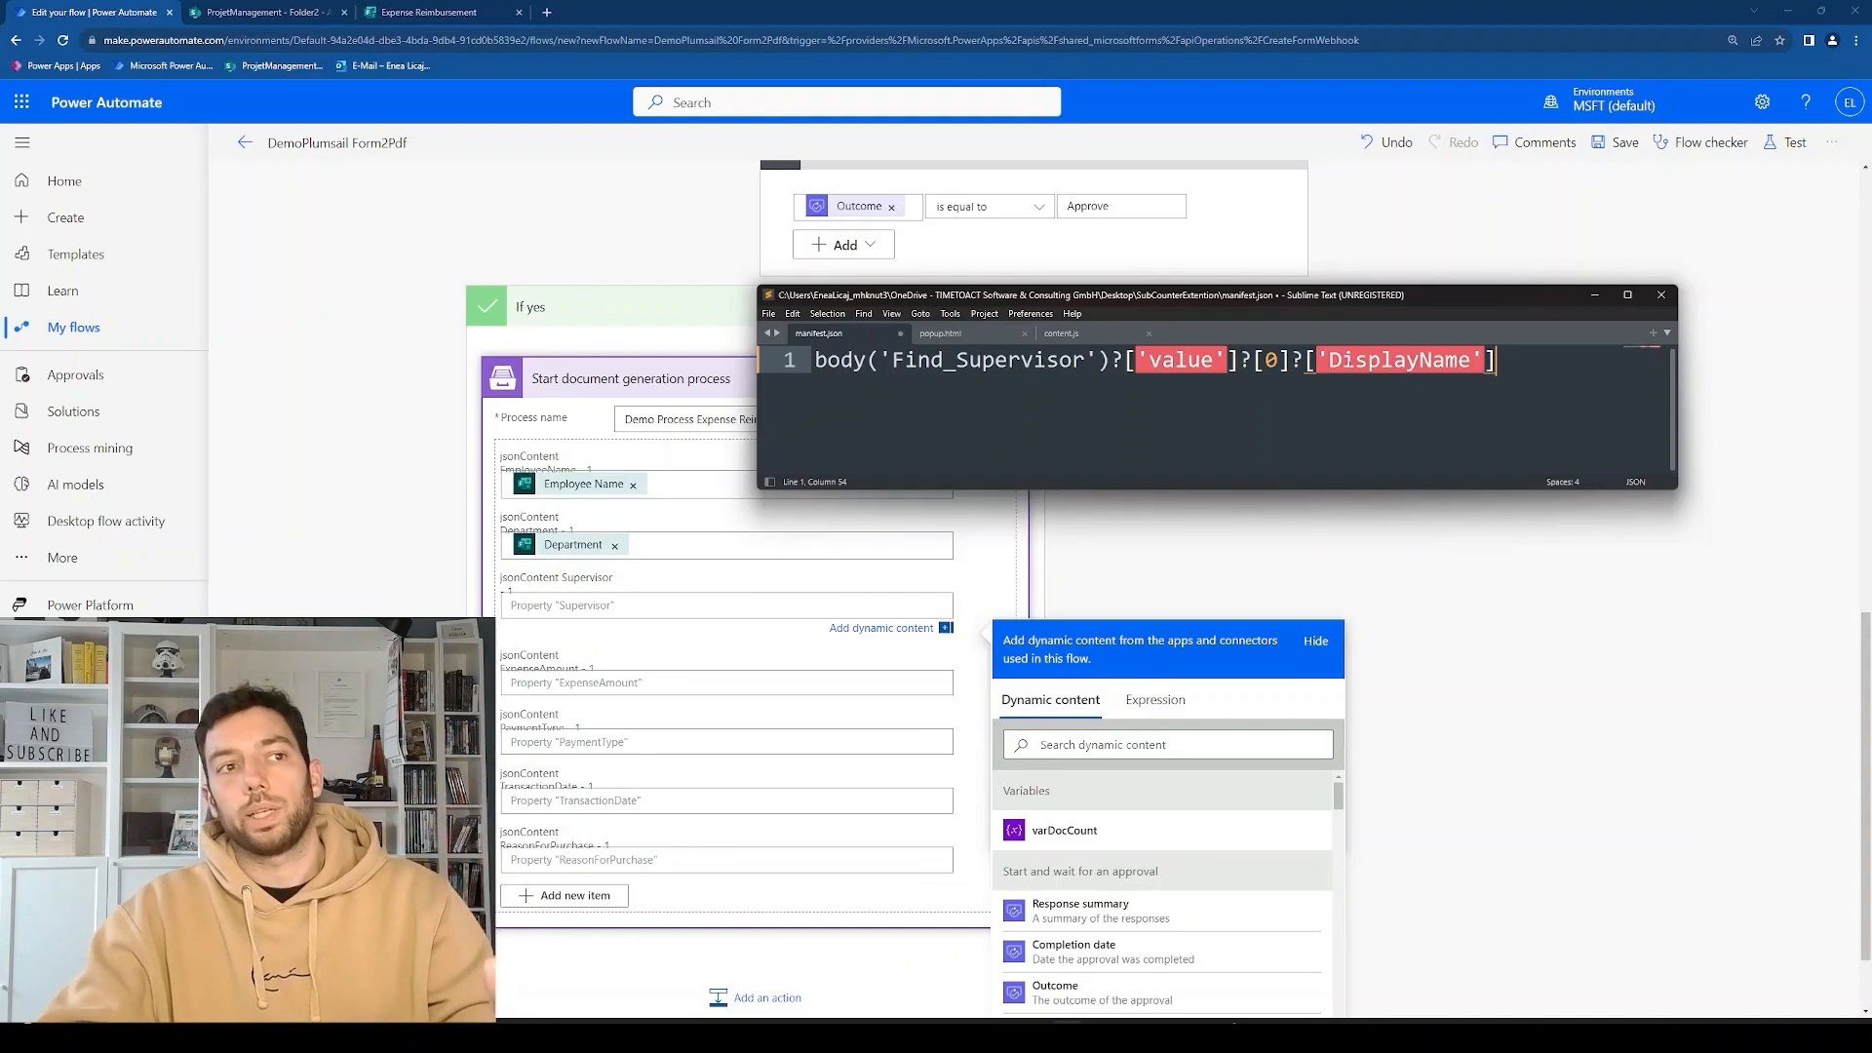
key("ctrl+a")
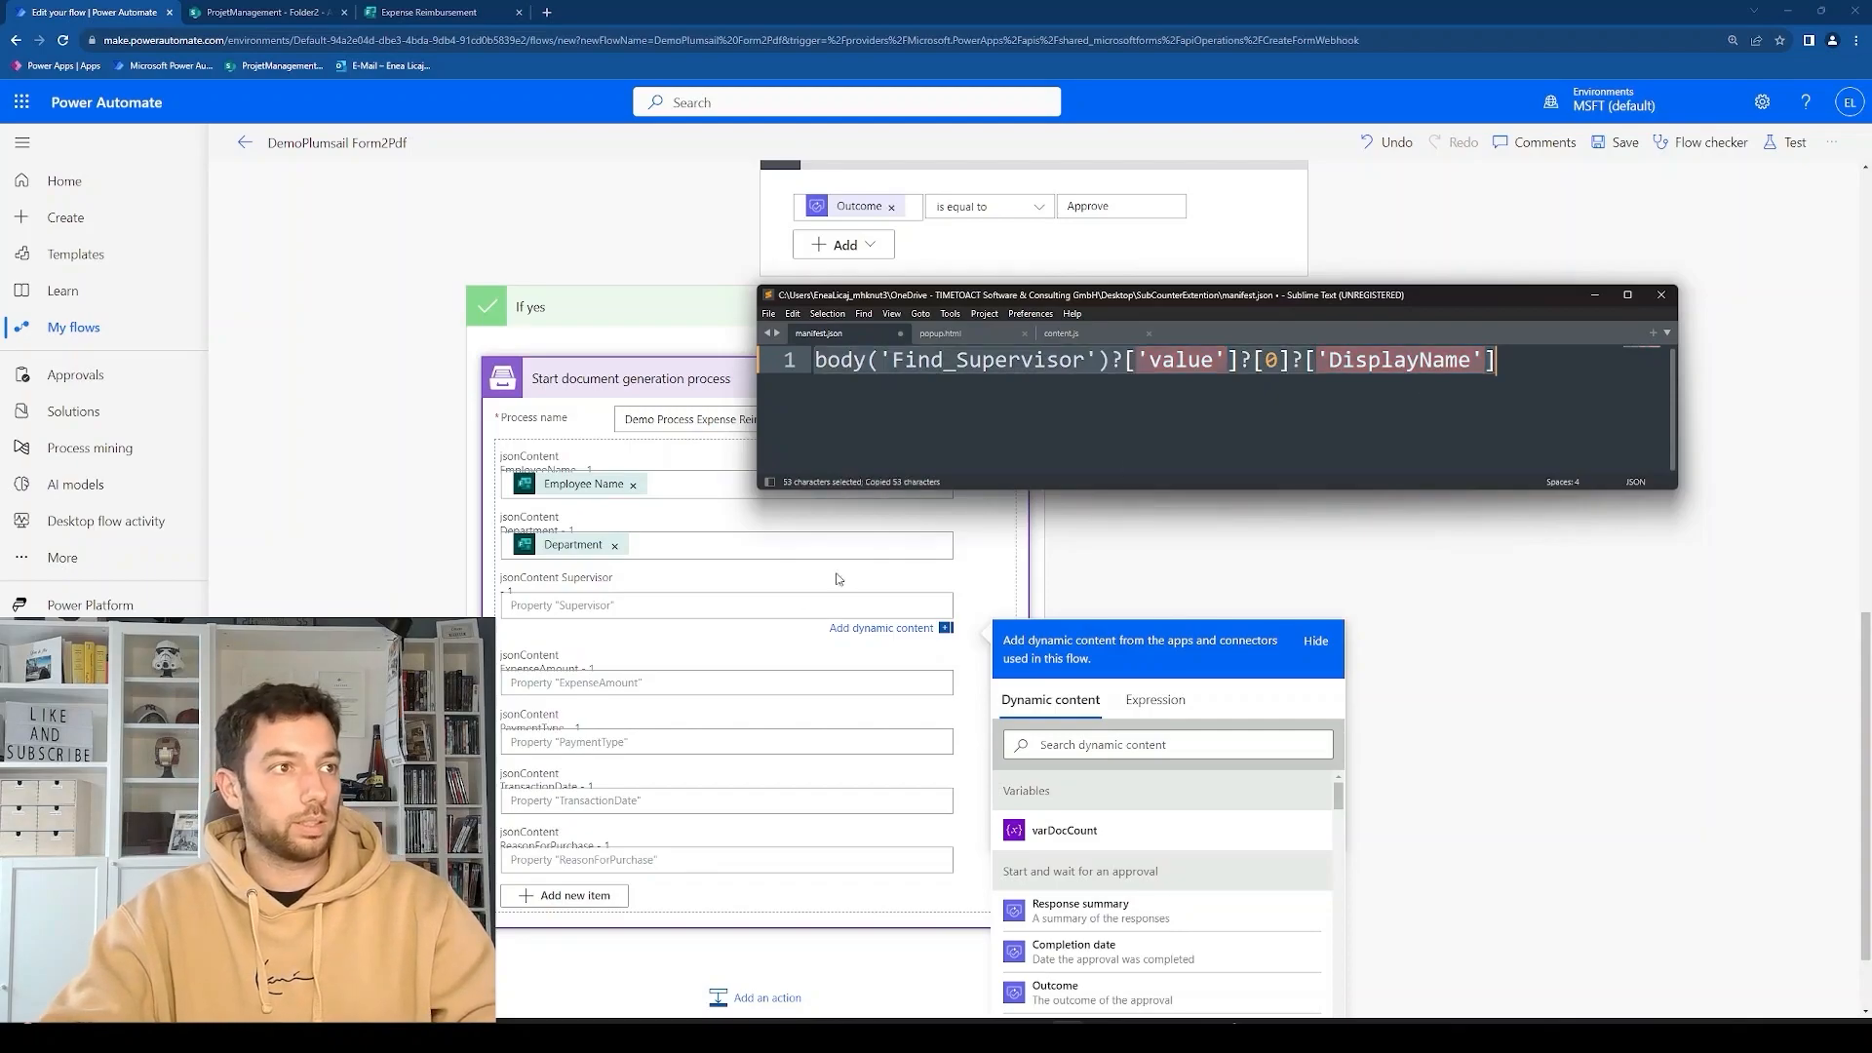
left_click(612, 605)
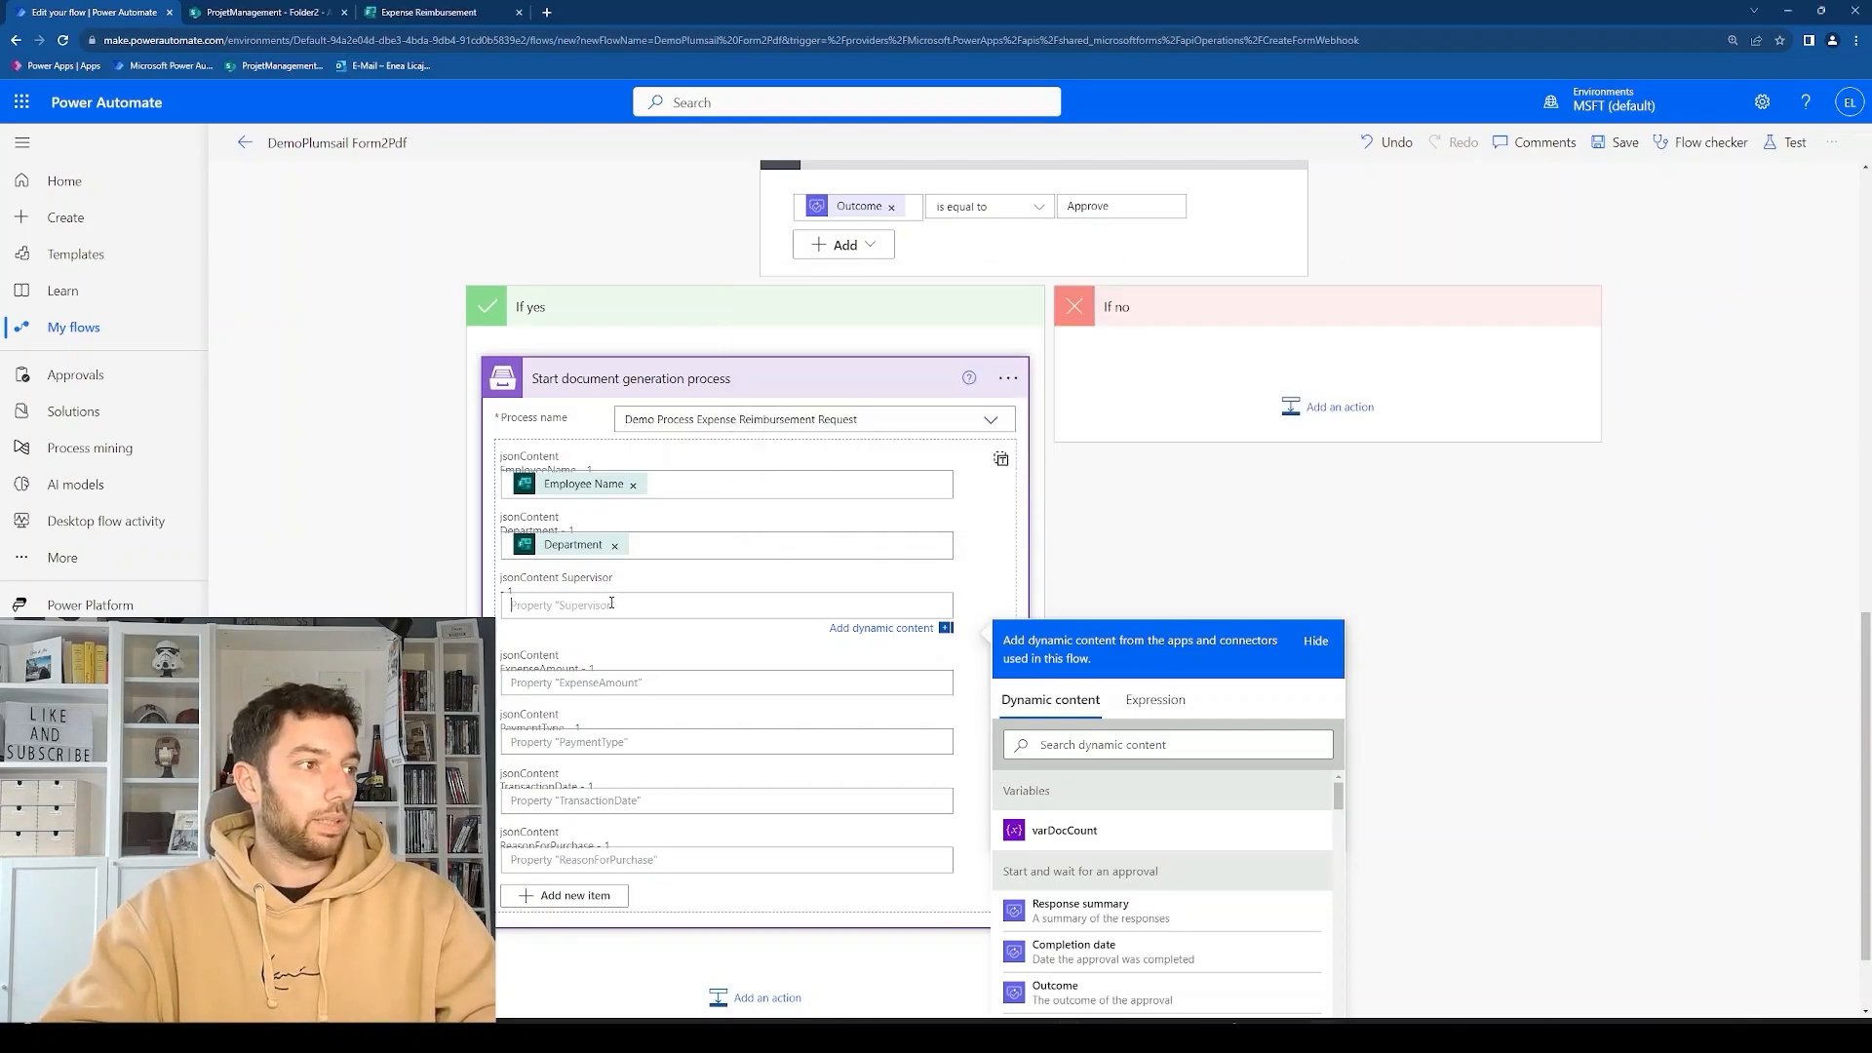
left_click(1151, 699)
key("ctrl+v")
left_click(1039, 802)
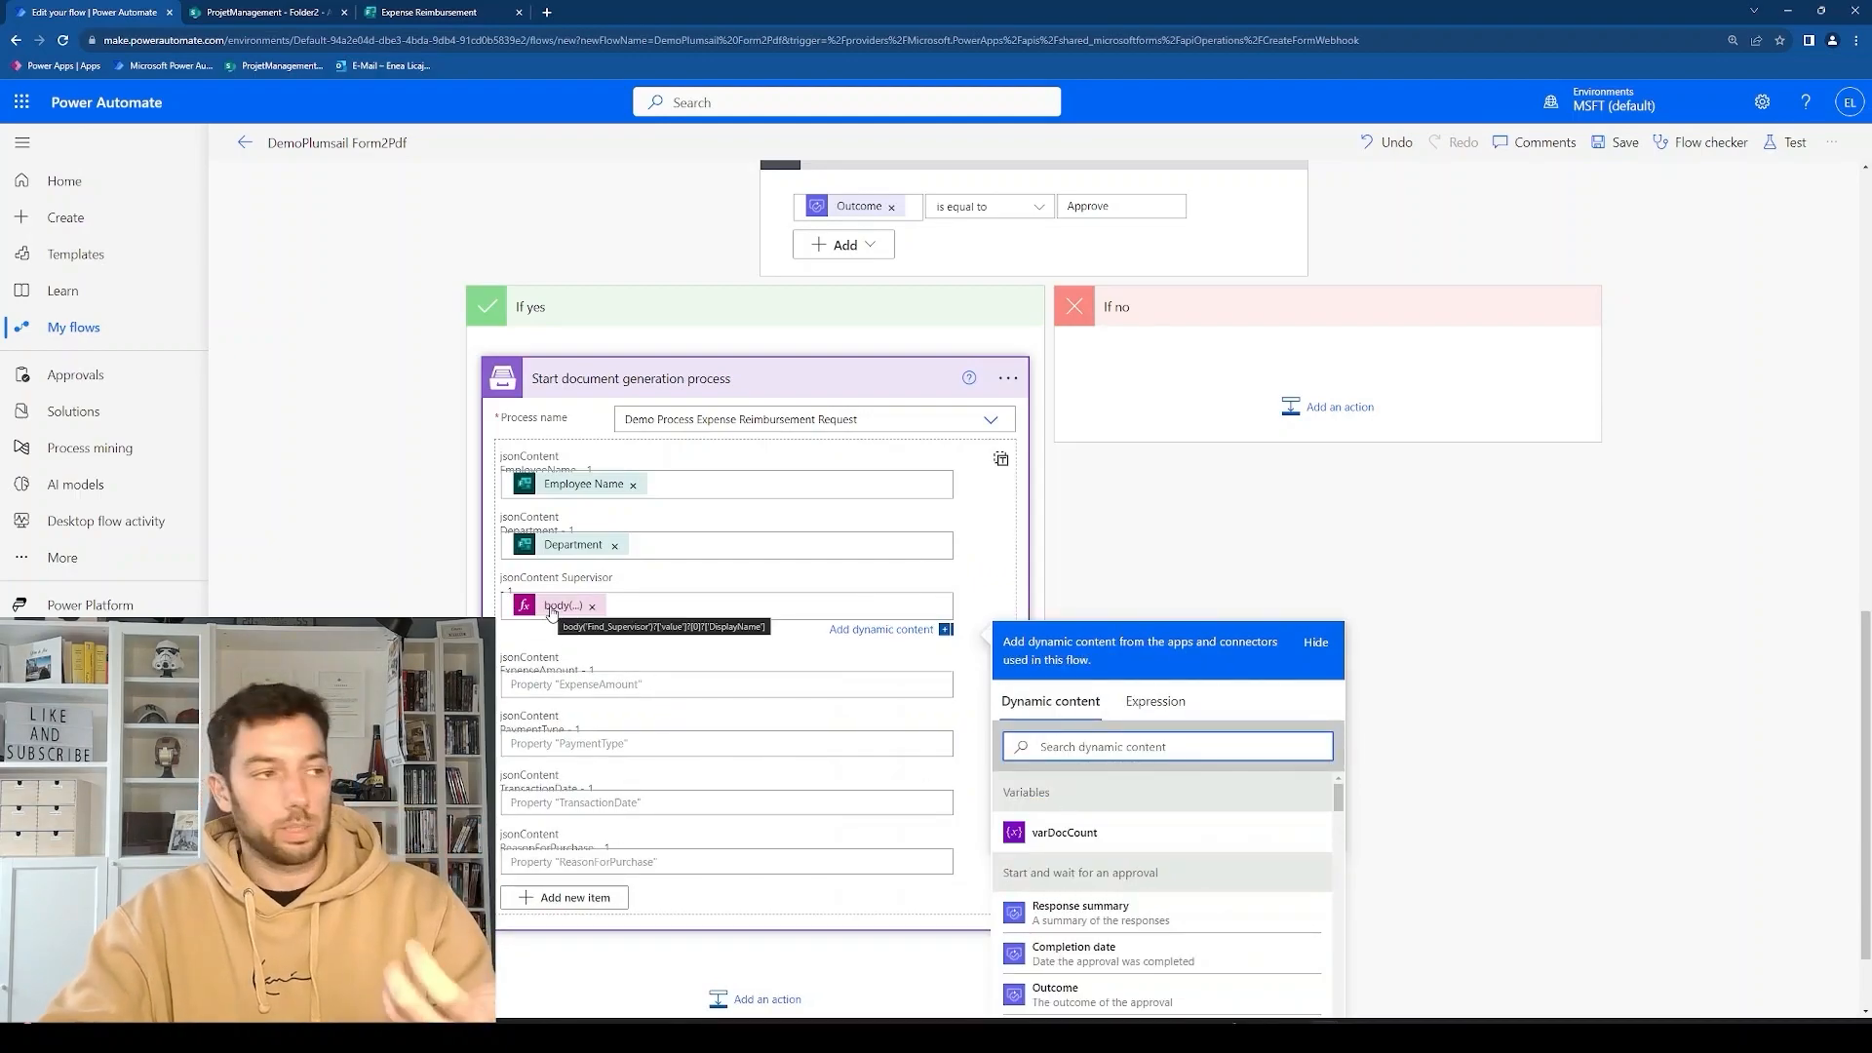
Fill the jsonContent properties ExpenseAmount and PaymentType with the form's Expense amount and Type of payment answers.
scroll(552, 613, "down", 1)
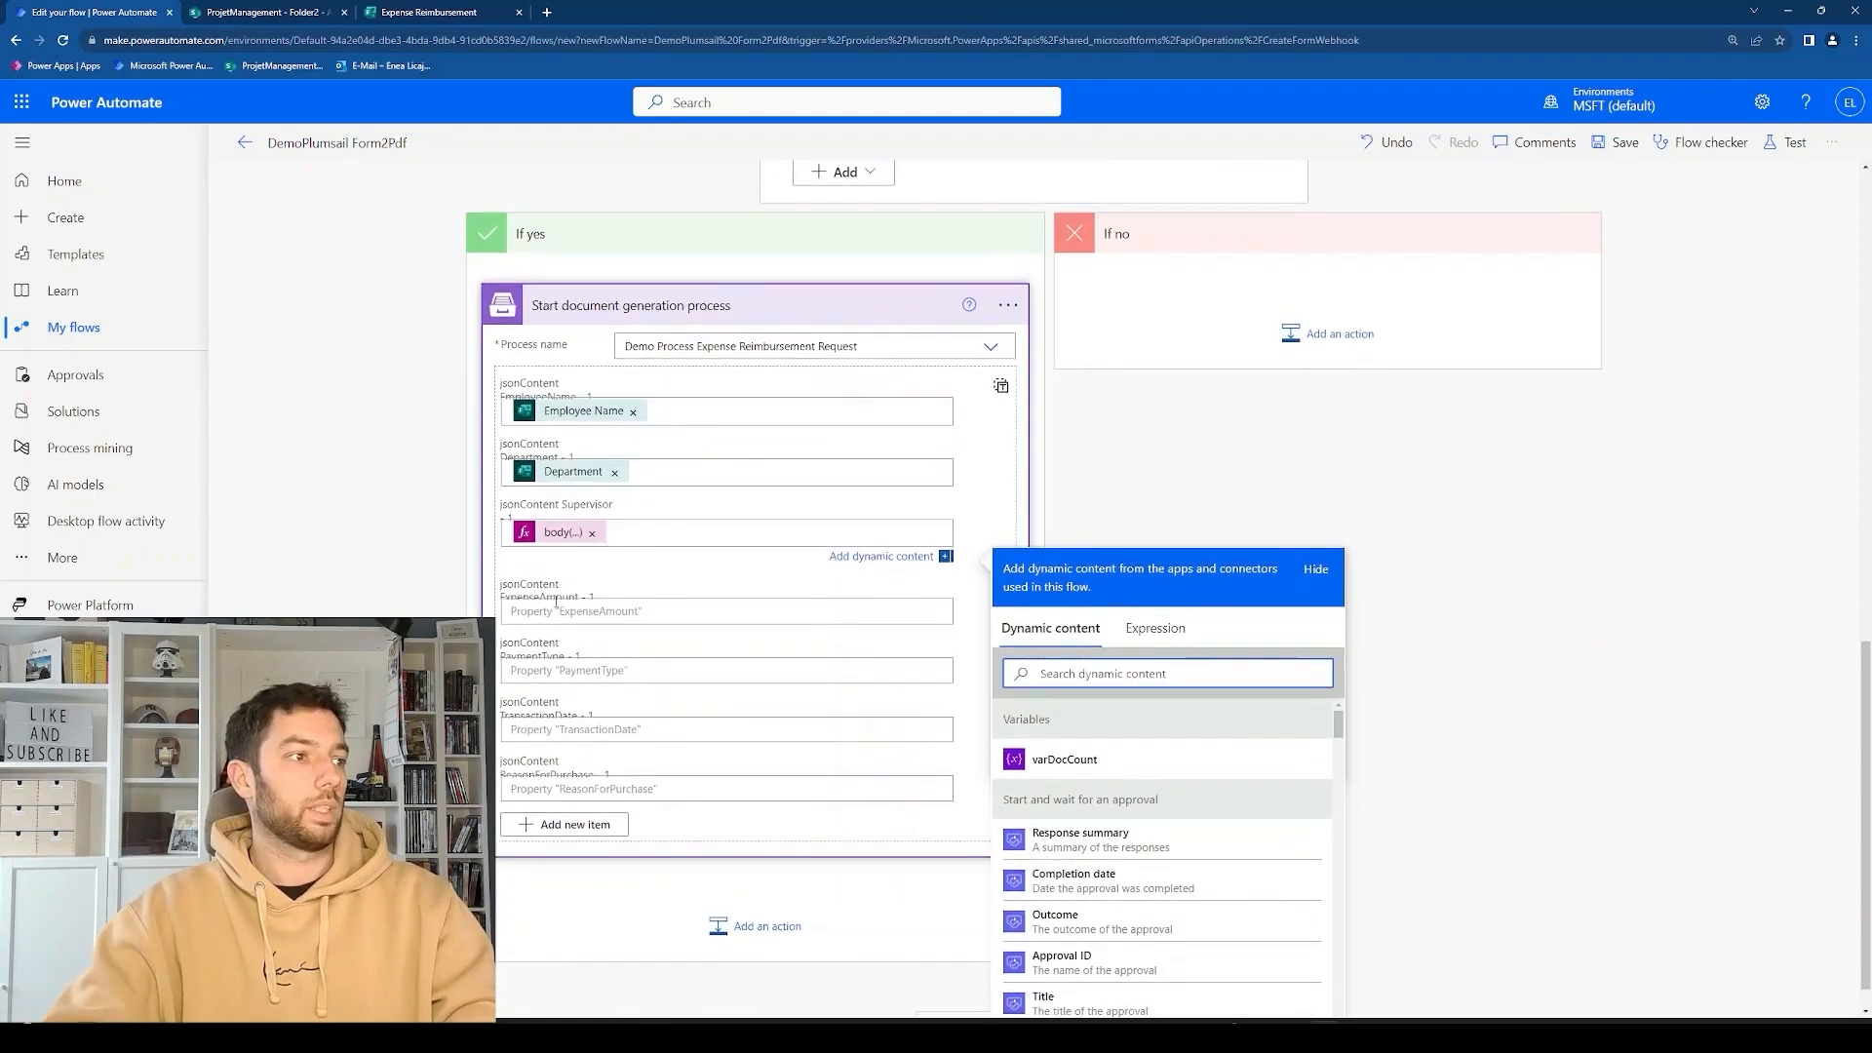
left_click(544, 612)
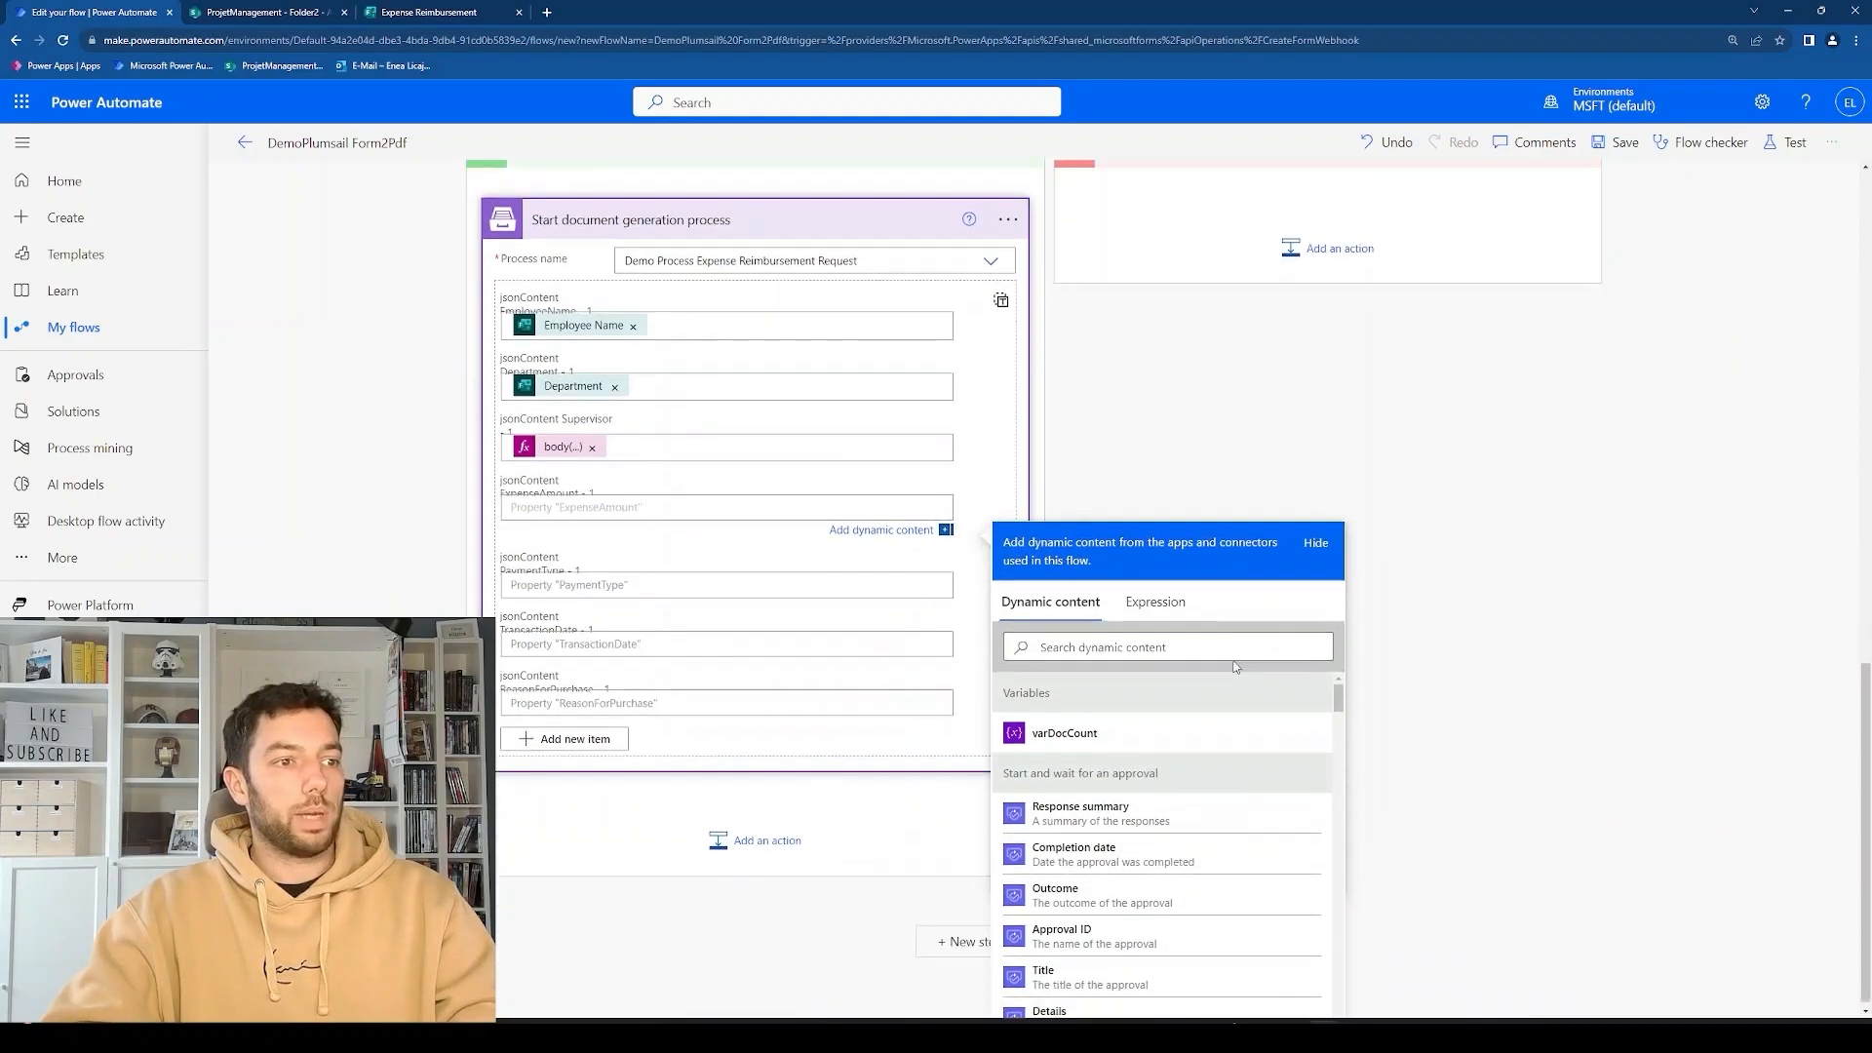
scroll(1194, 770, "down", 5)
scroll(1192, 775, "down", 4)
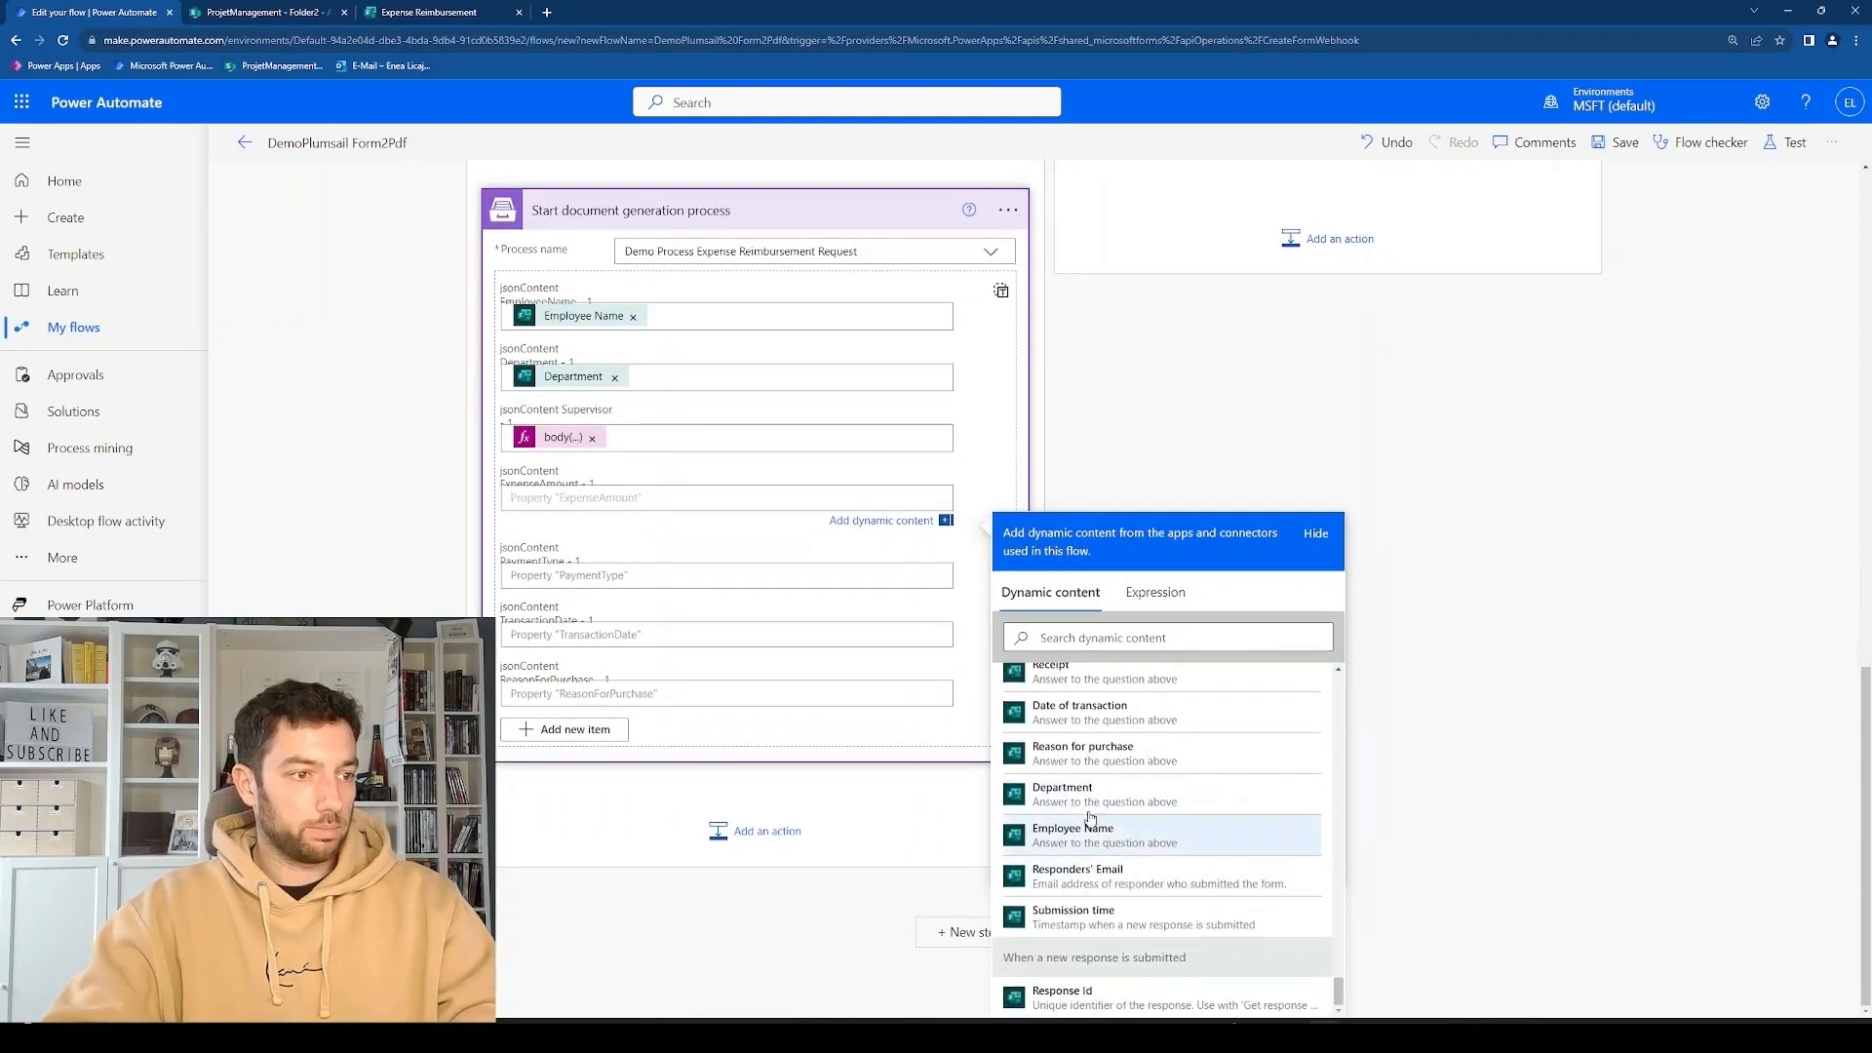
left_click(1170, 811)
left_click(717, 592)
scroll(1160, 828, "down", 10)
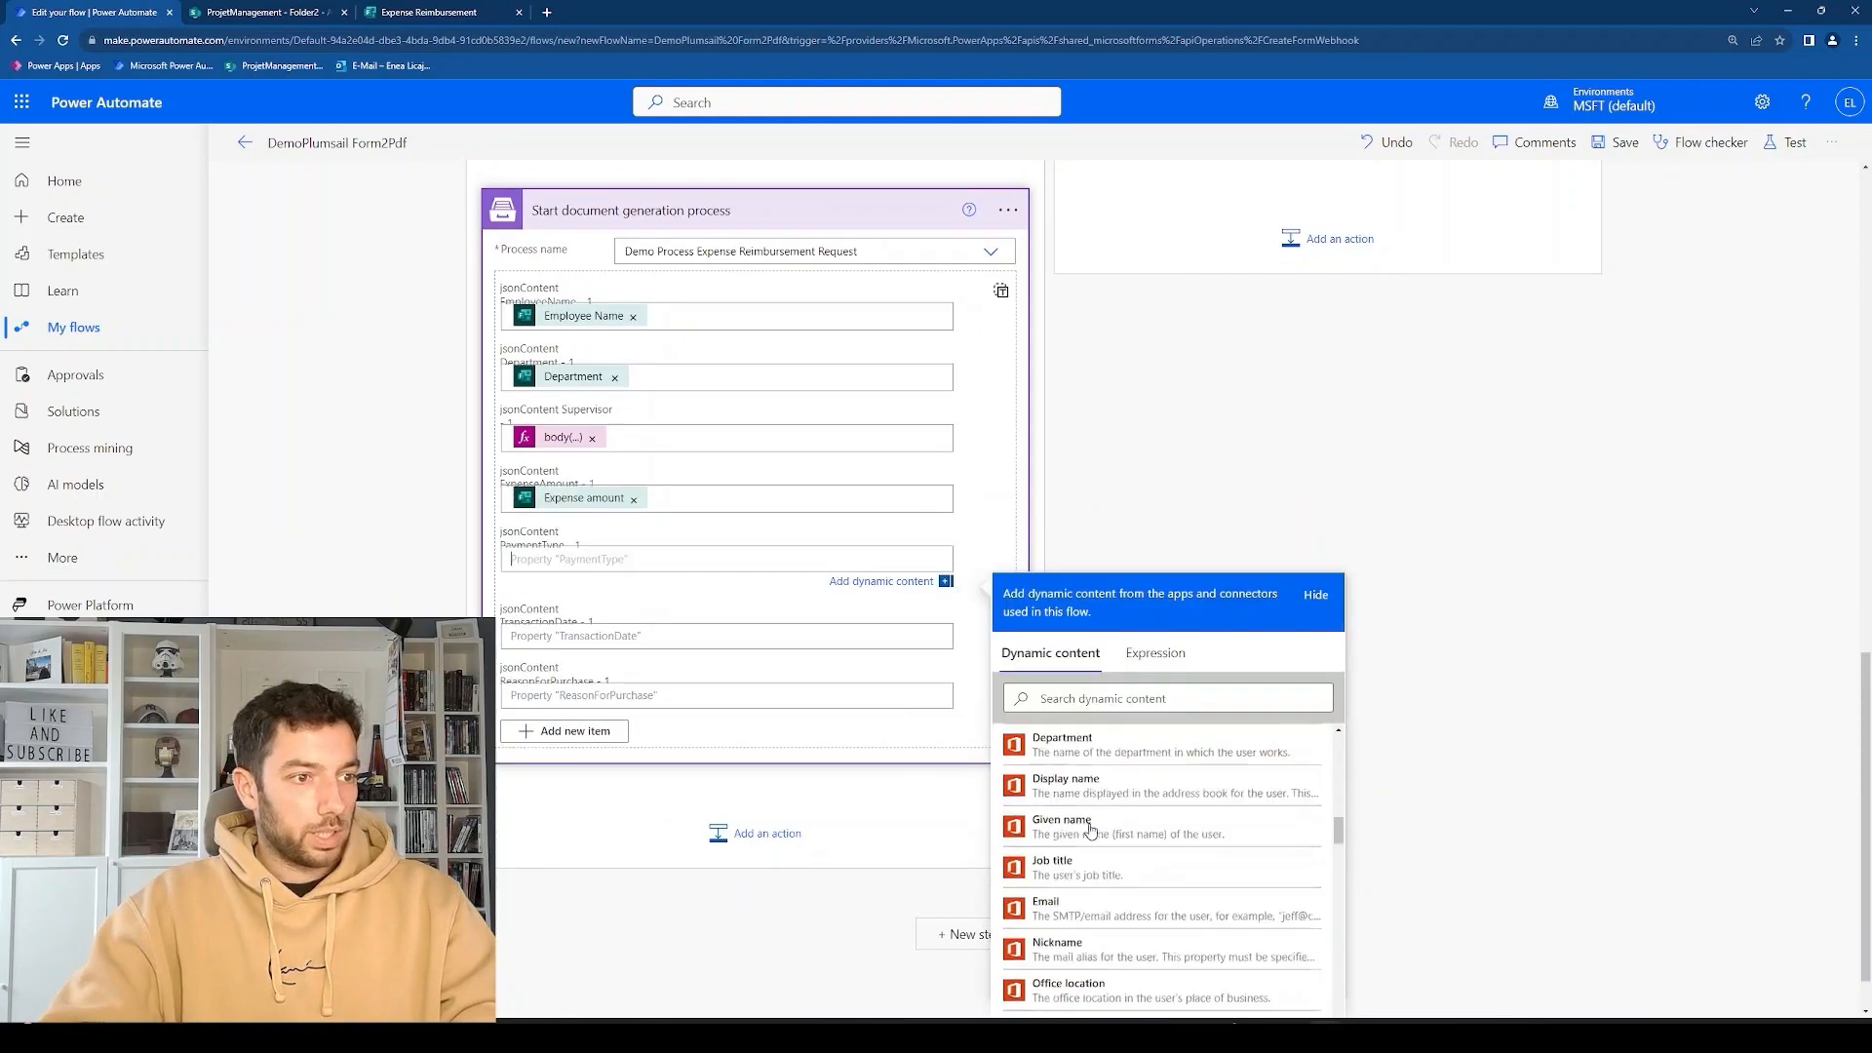
left_click(1078, 786)
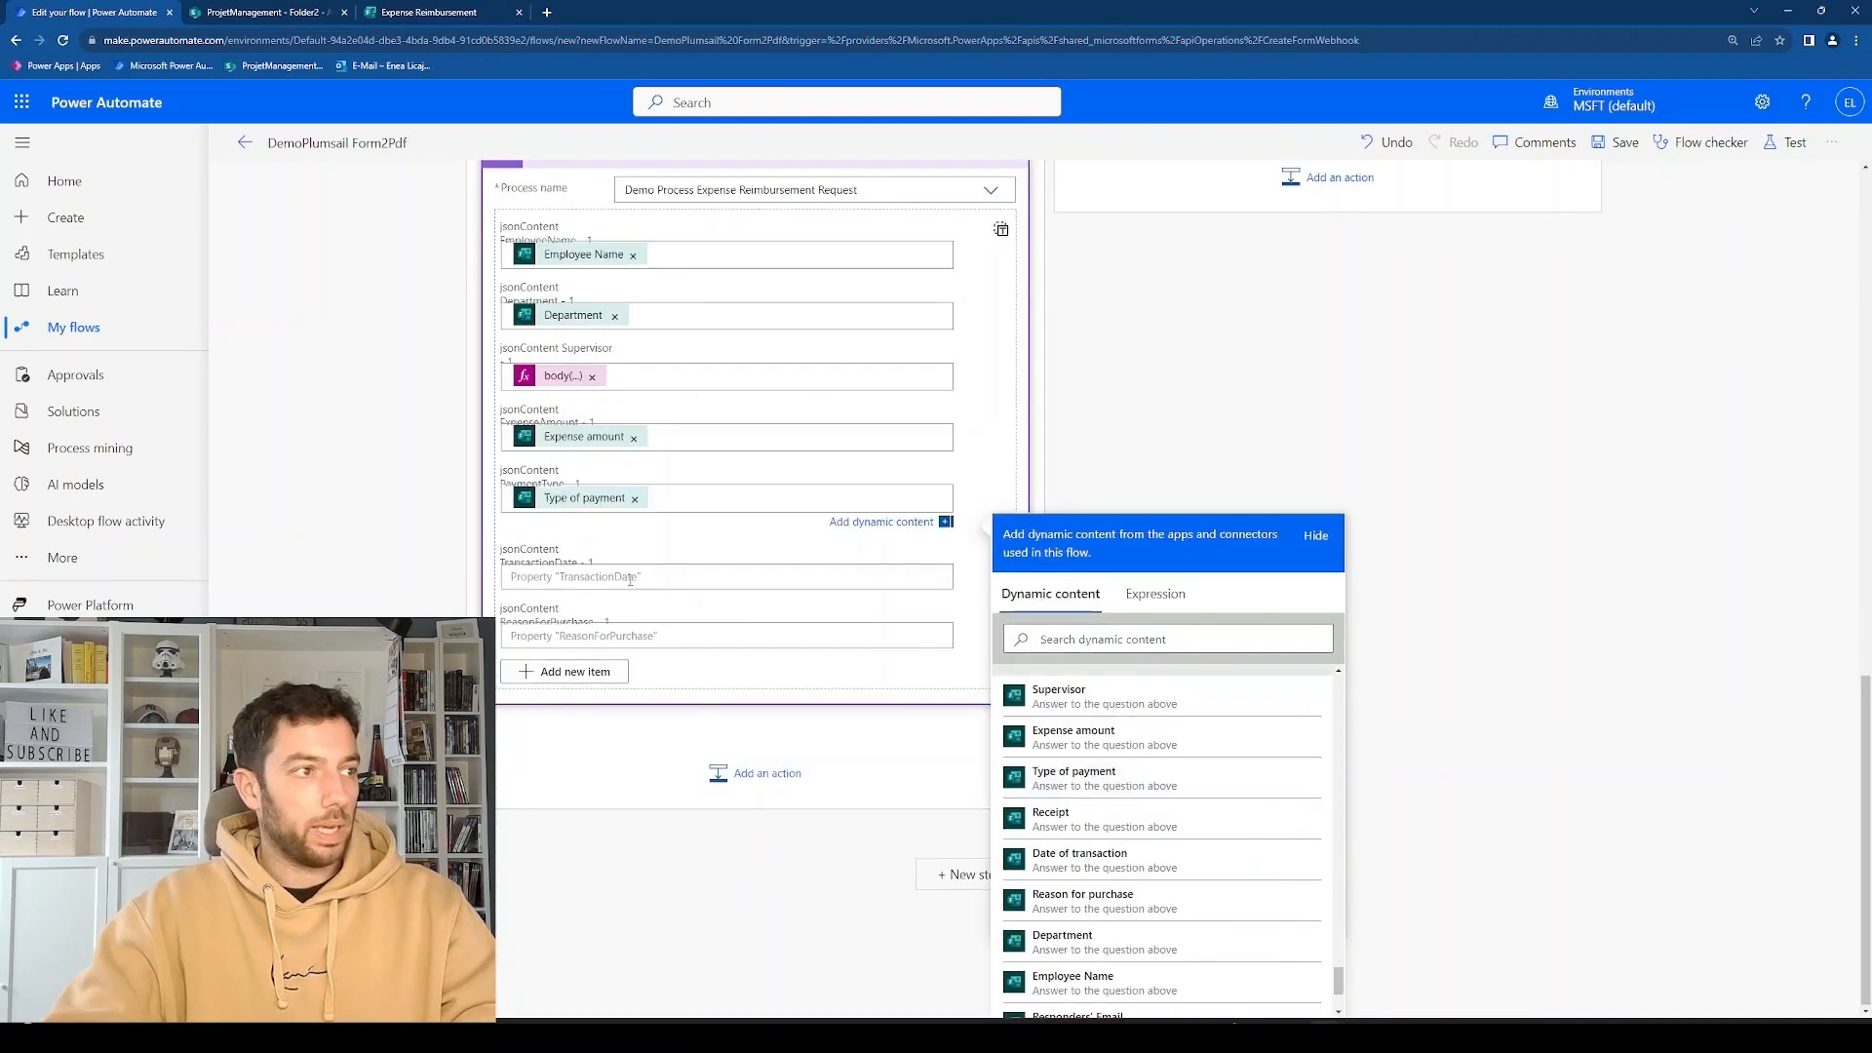
Fill the jsonContent properties TransactionDate and ReasonForPurchase with the form's Date of transaction and Reason for purchase answers.
left_click(558, 576)
scroll(1102, 787, "down", 10)
left_click(1102, 788)
left_click(620, 638)
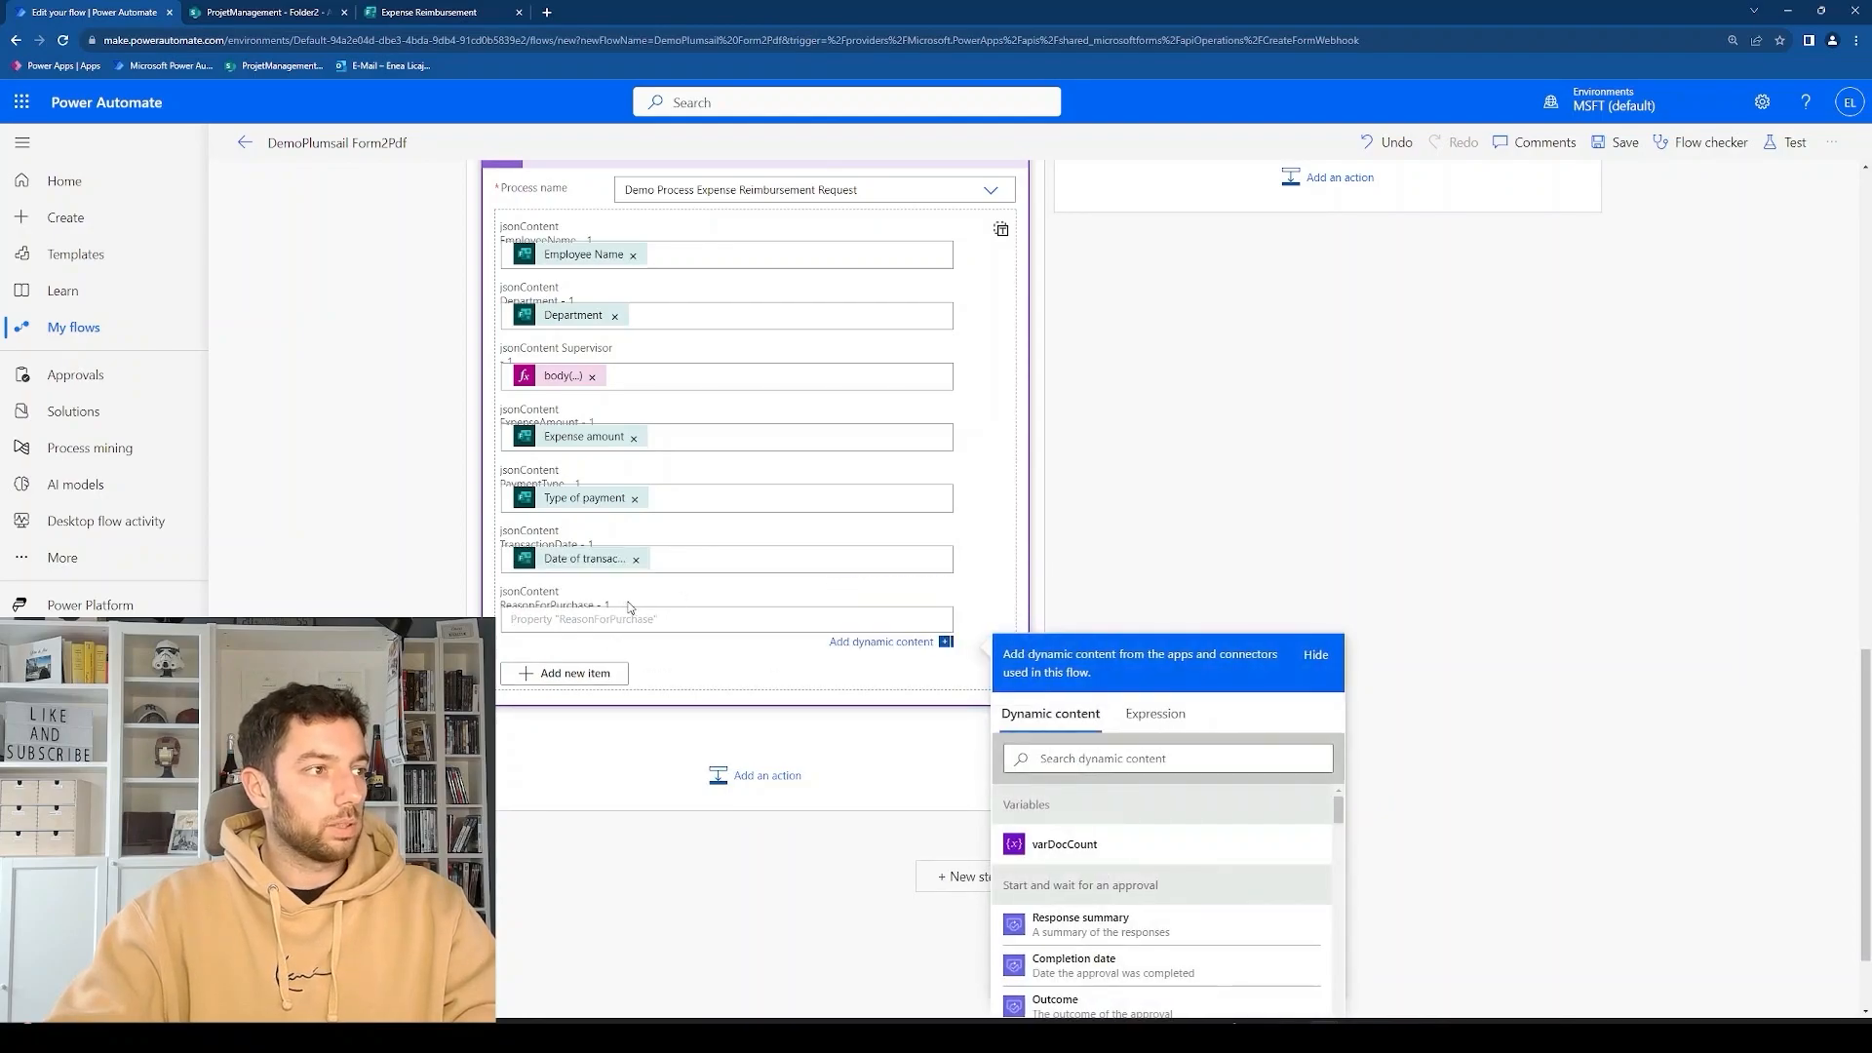
scroll(1071, 789, "down", 10)
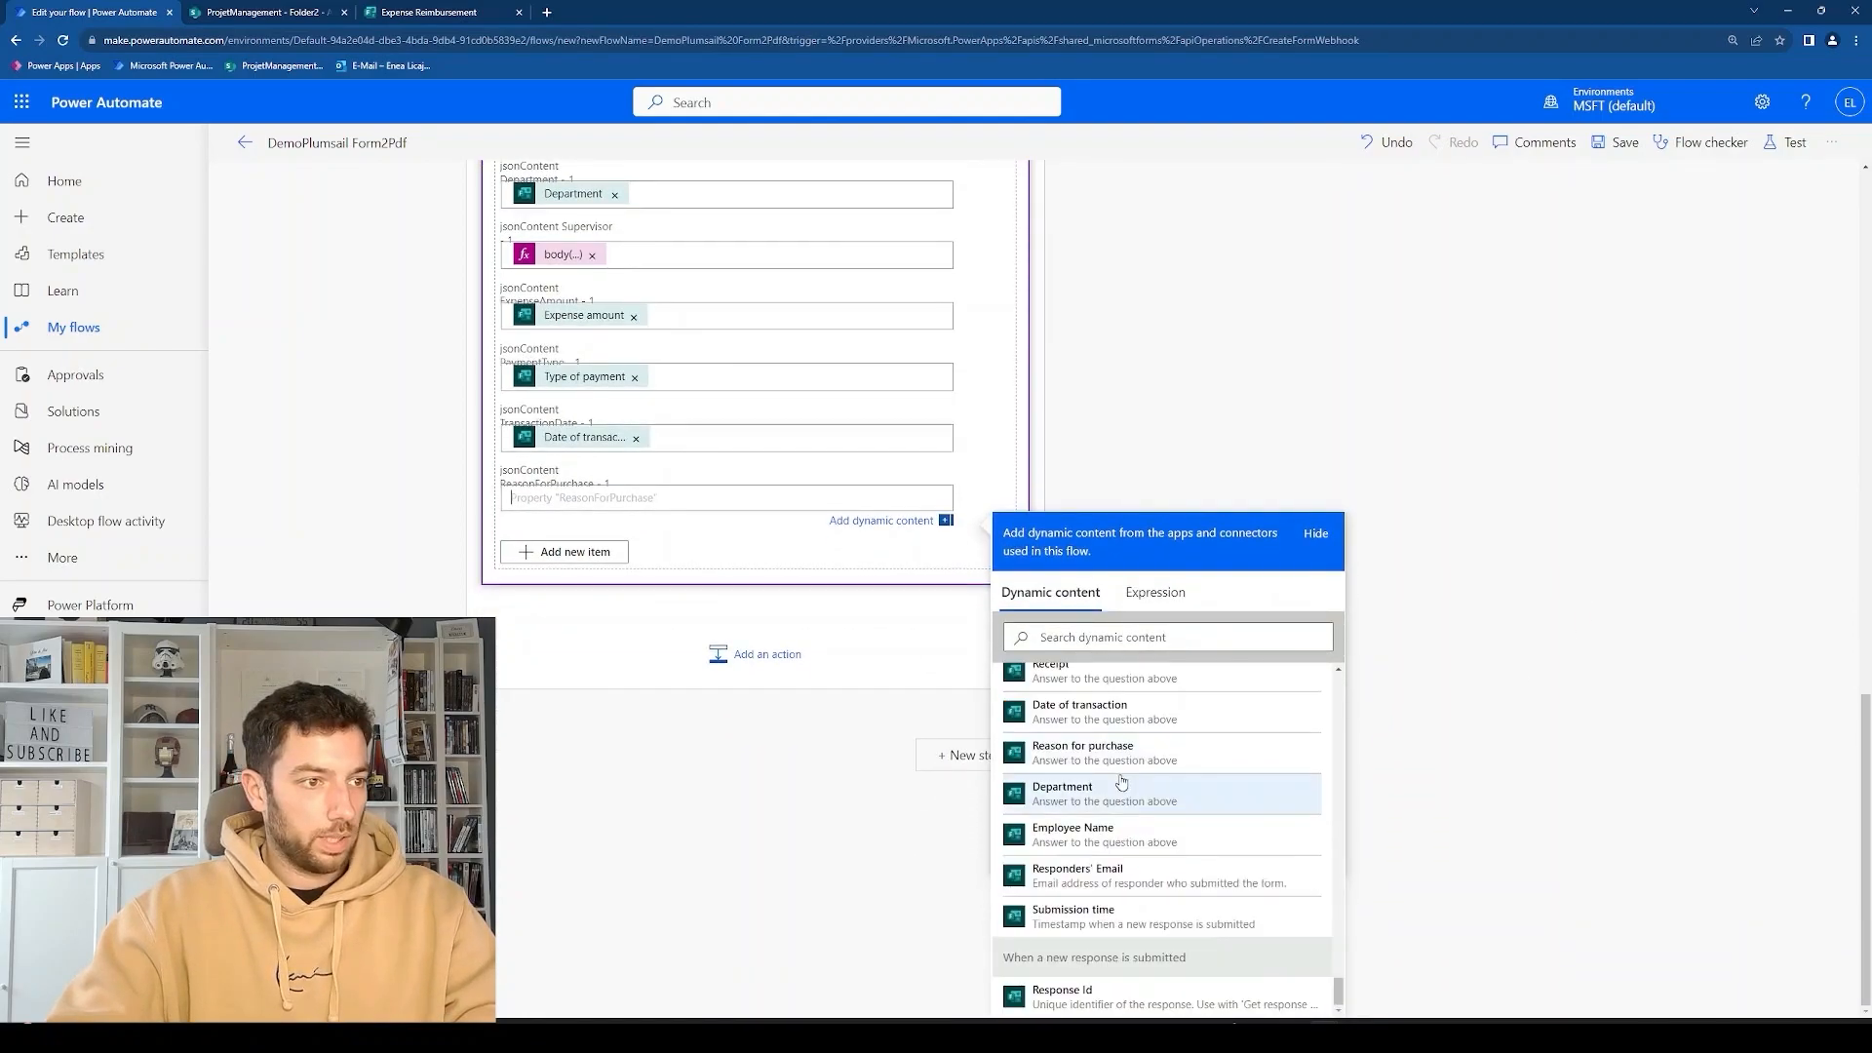
left_click(1100, 747)
left_click(1211, 438)
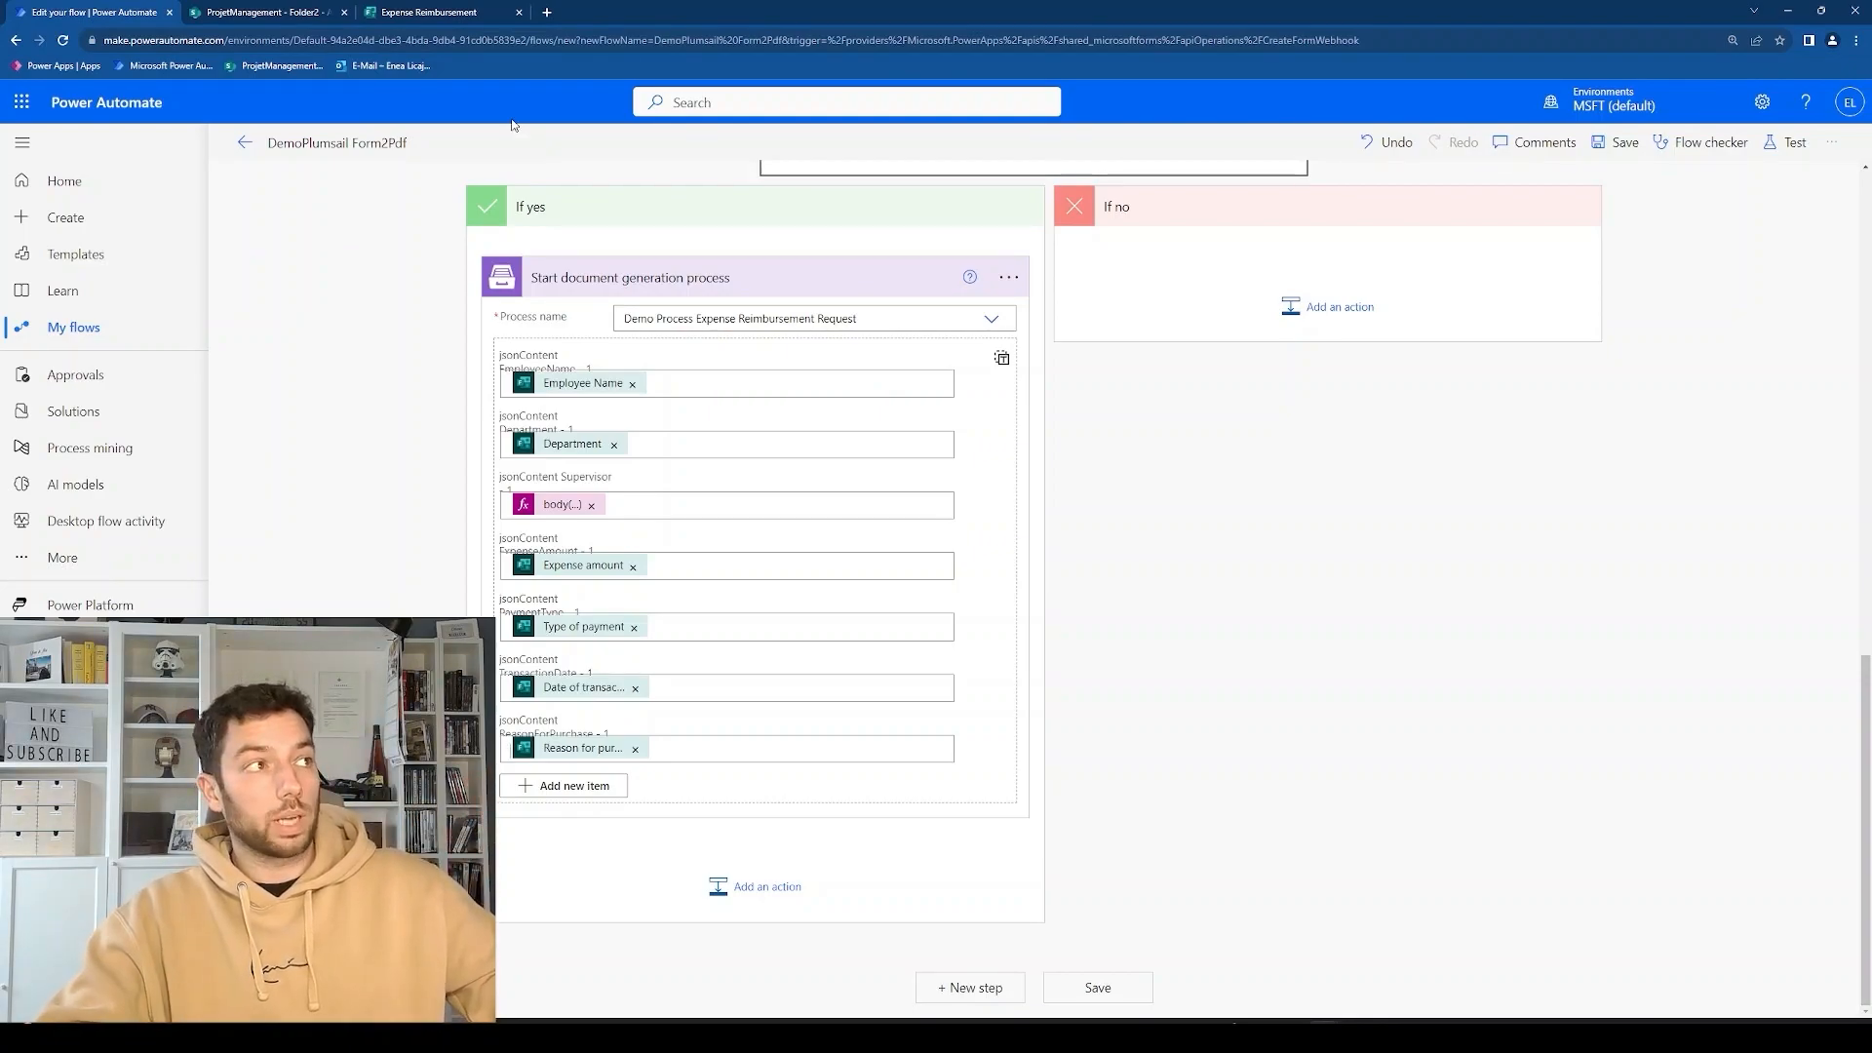
Check the contents of Folder1 and Folder2 in the SharePoint DemoLibrary and return to the Power Automate flow.
left_click(302, 10)
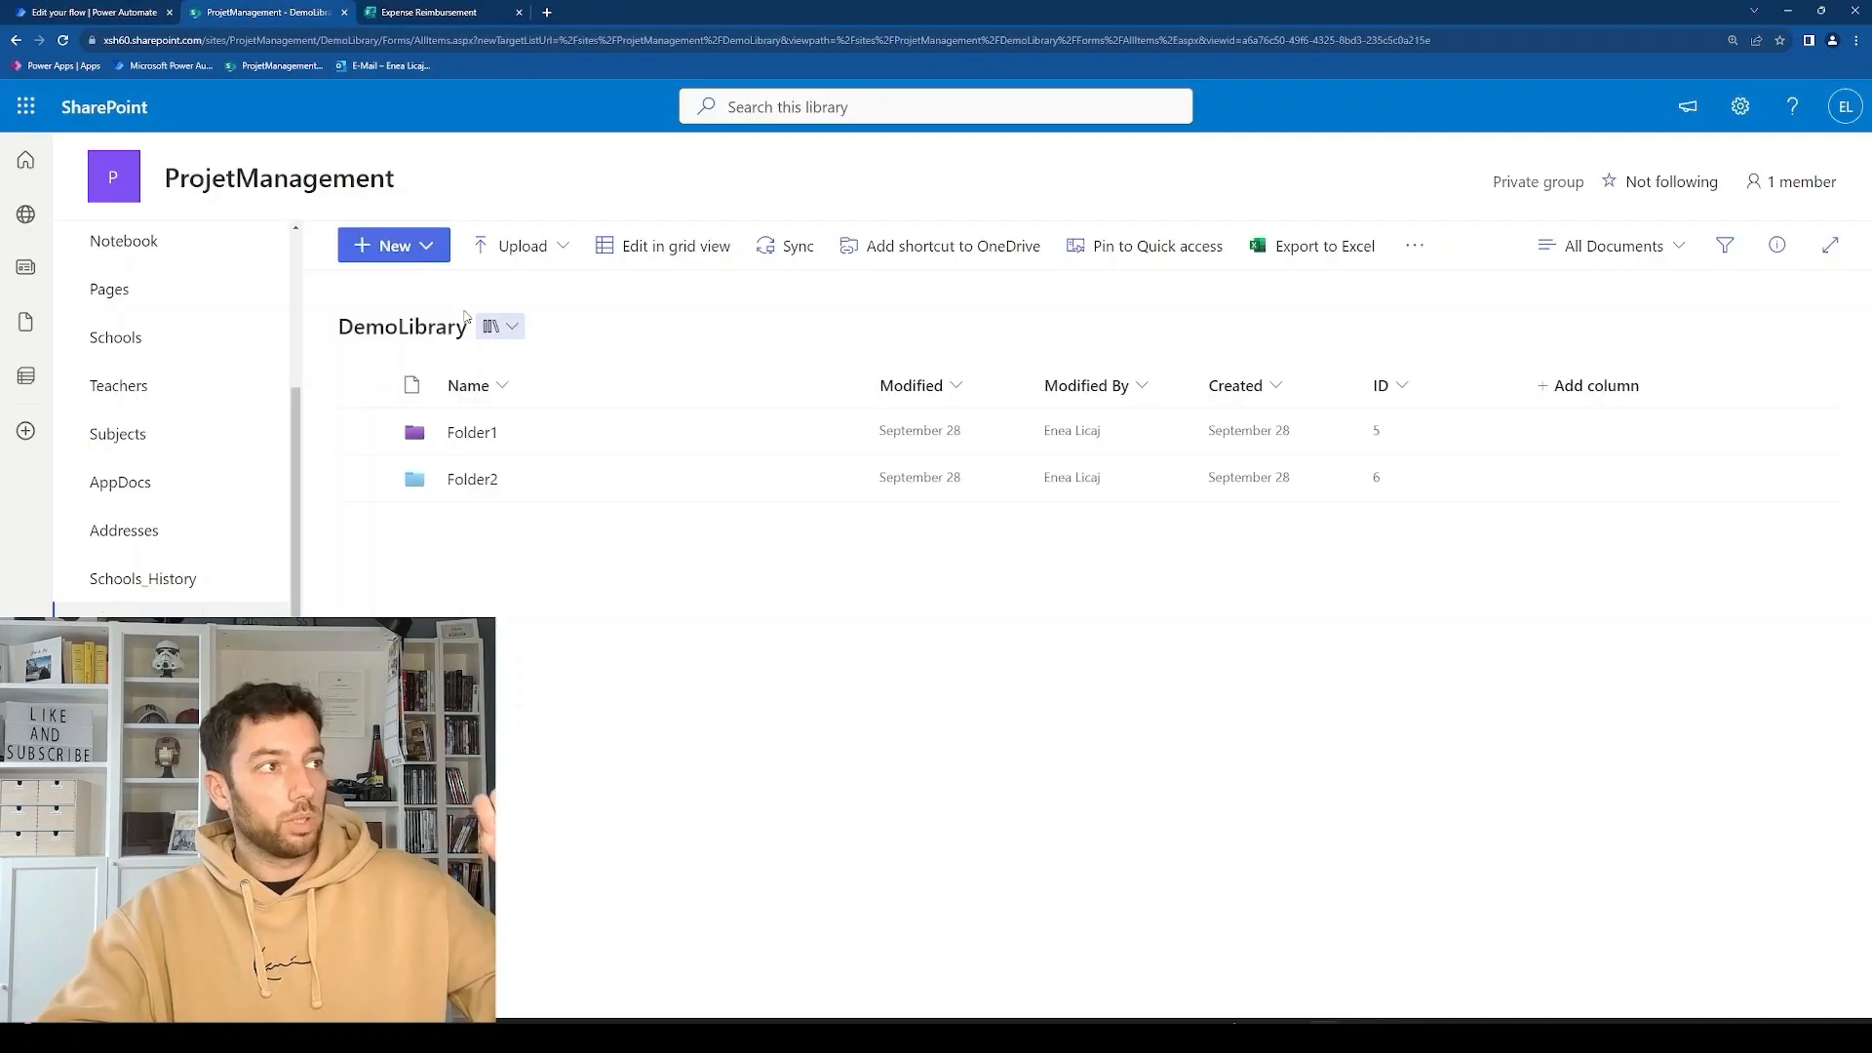
left_click(472, 433)
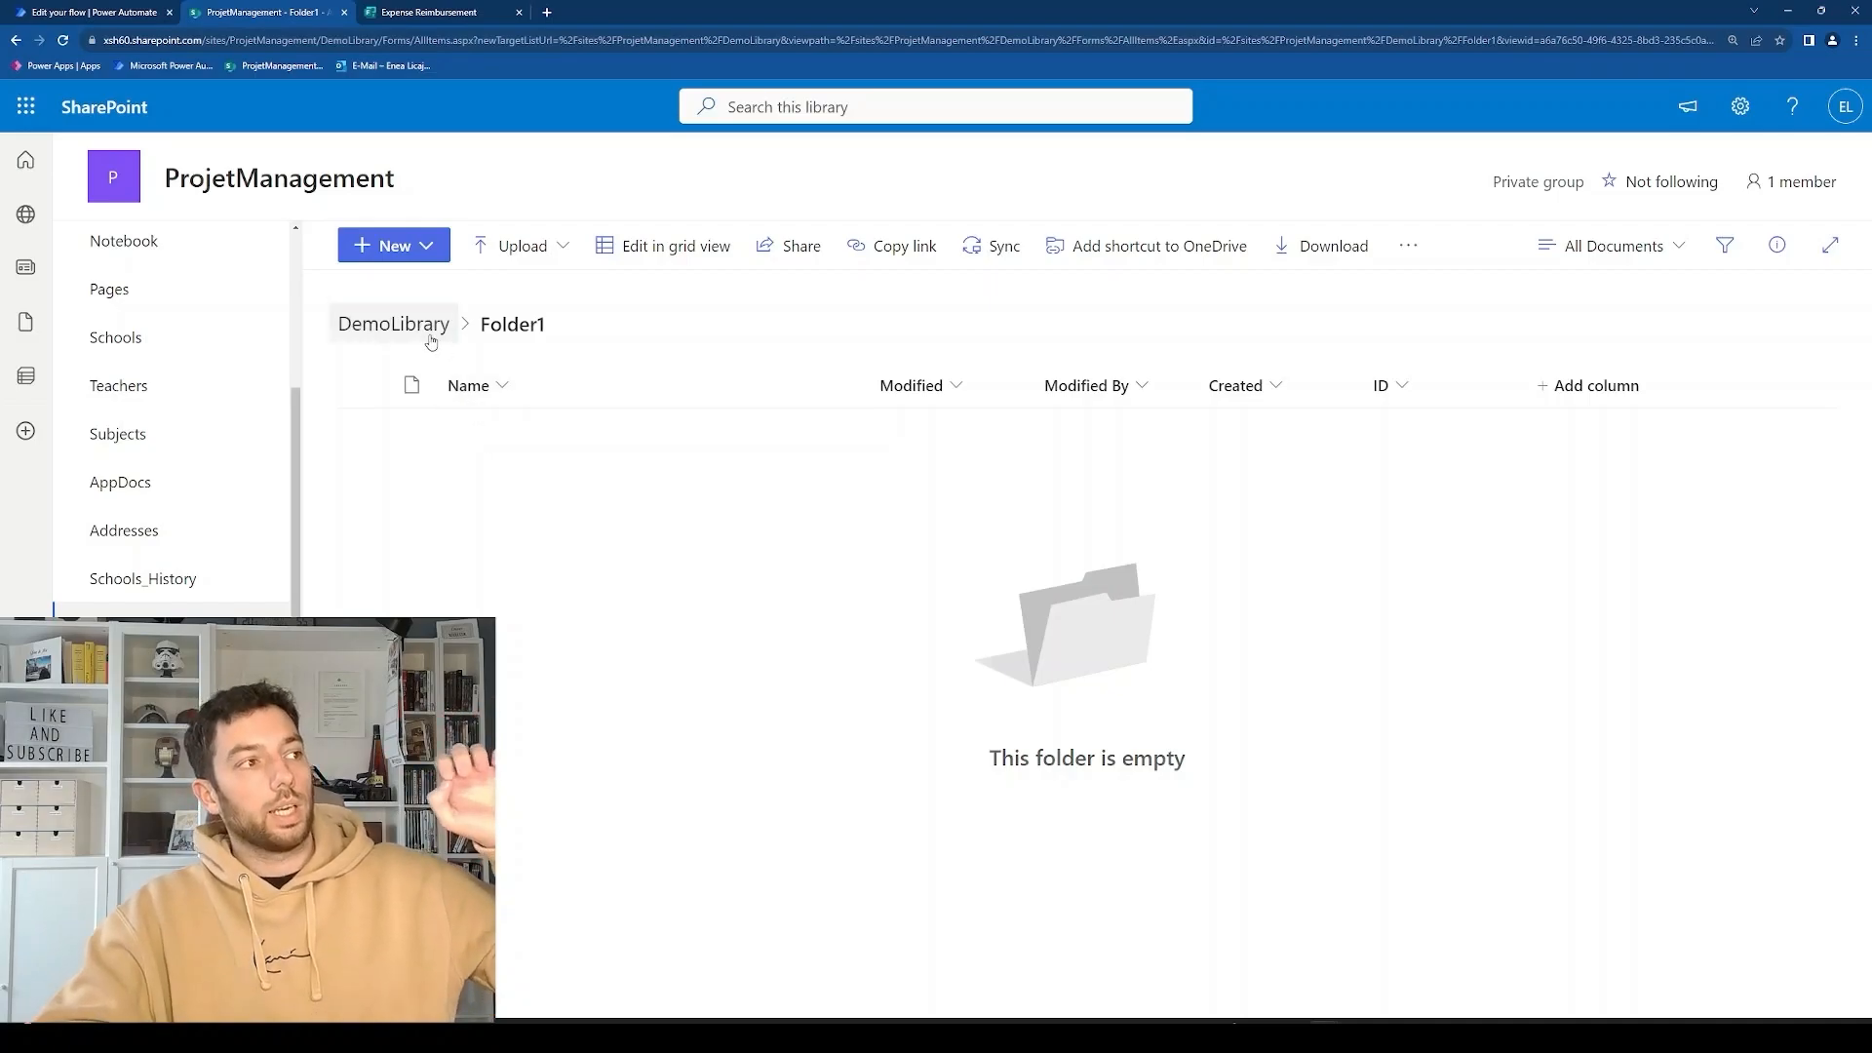
left_click(432, 340)
left_click(468, 477)
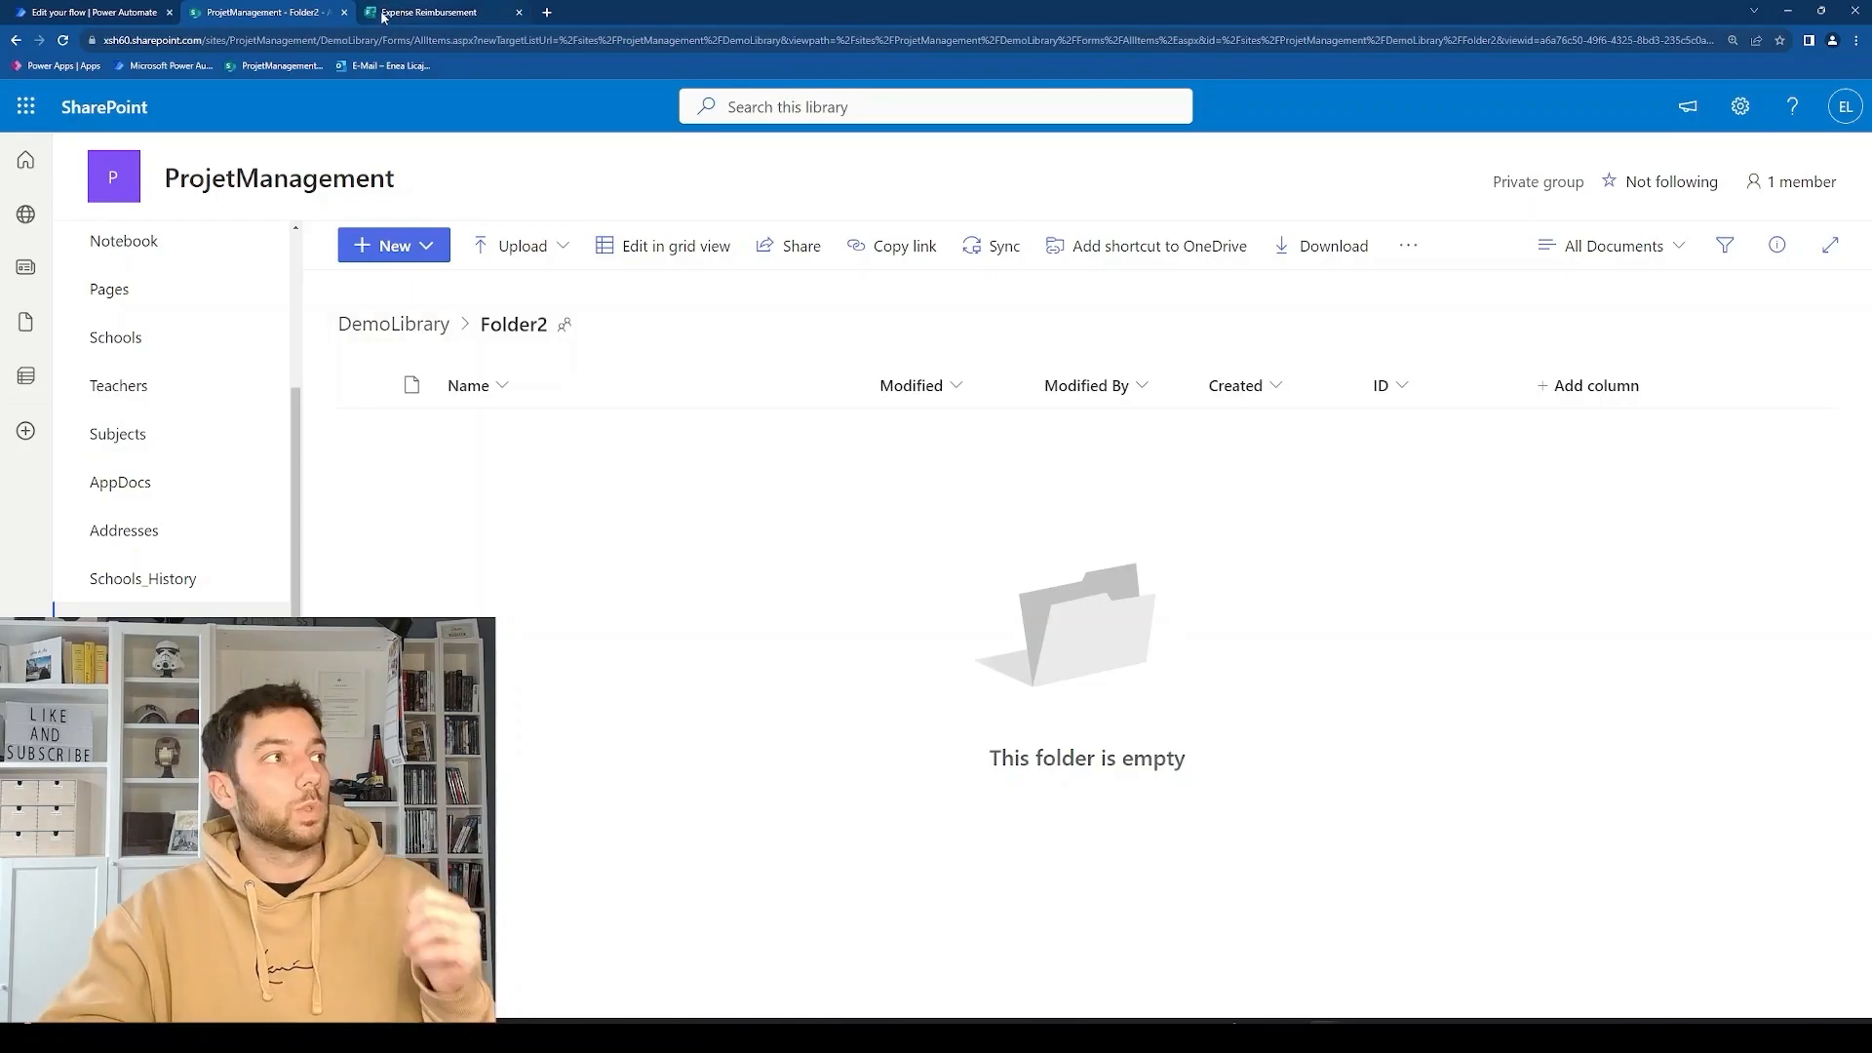
left_click(110, 13)
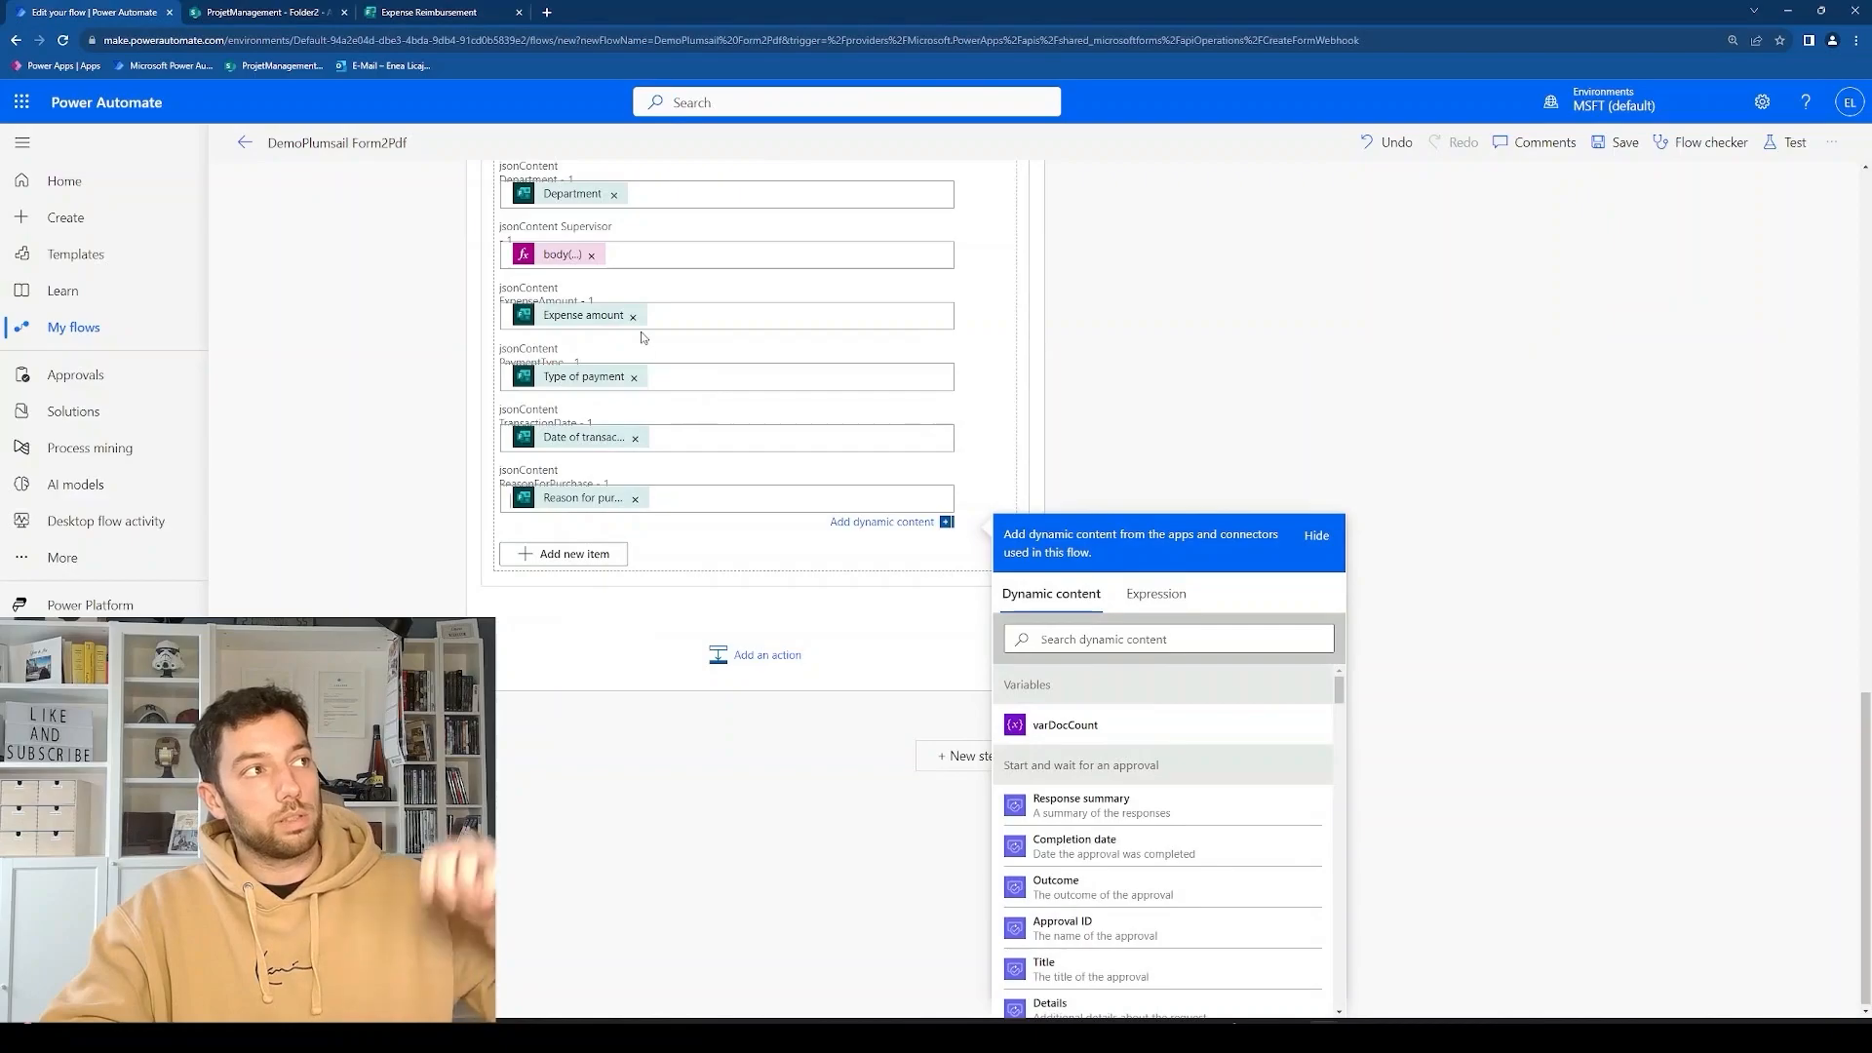
Add an Append to array variable action after Start document generation process in the If yes branch.
scroll(607, 284, "up", 2)
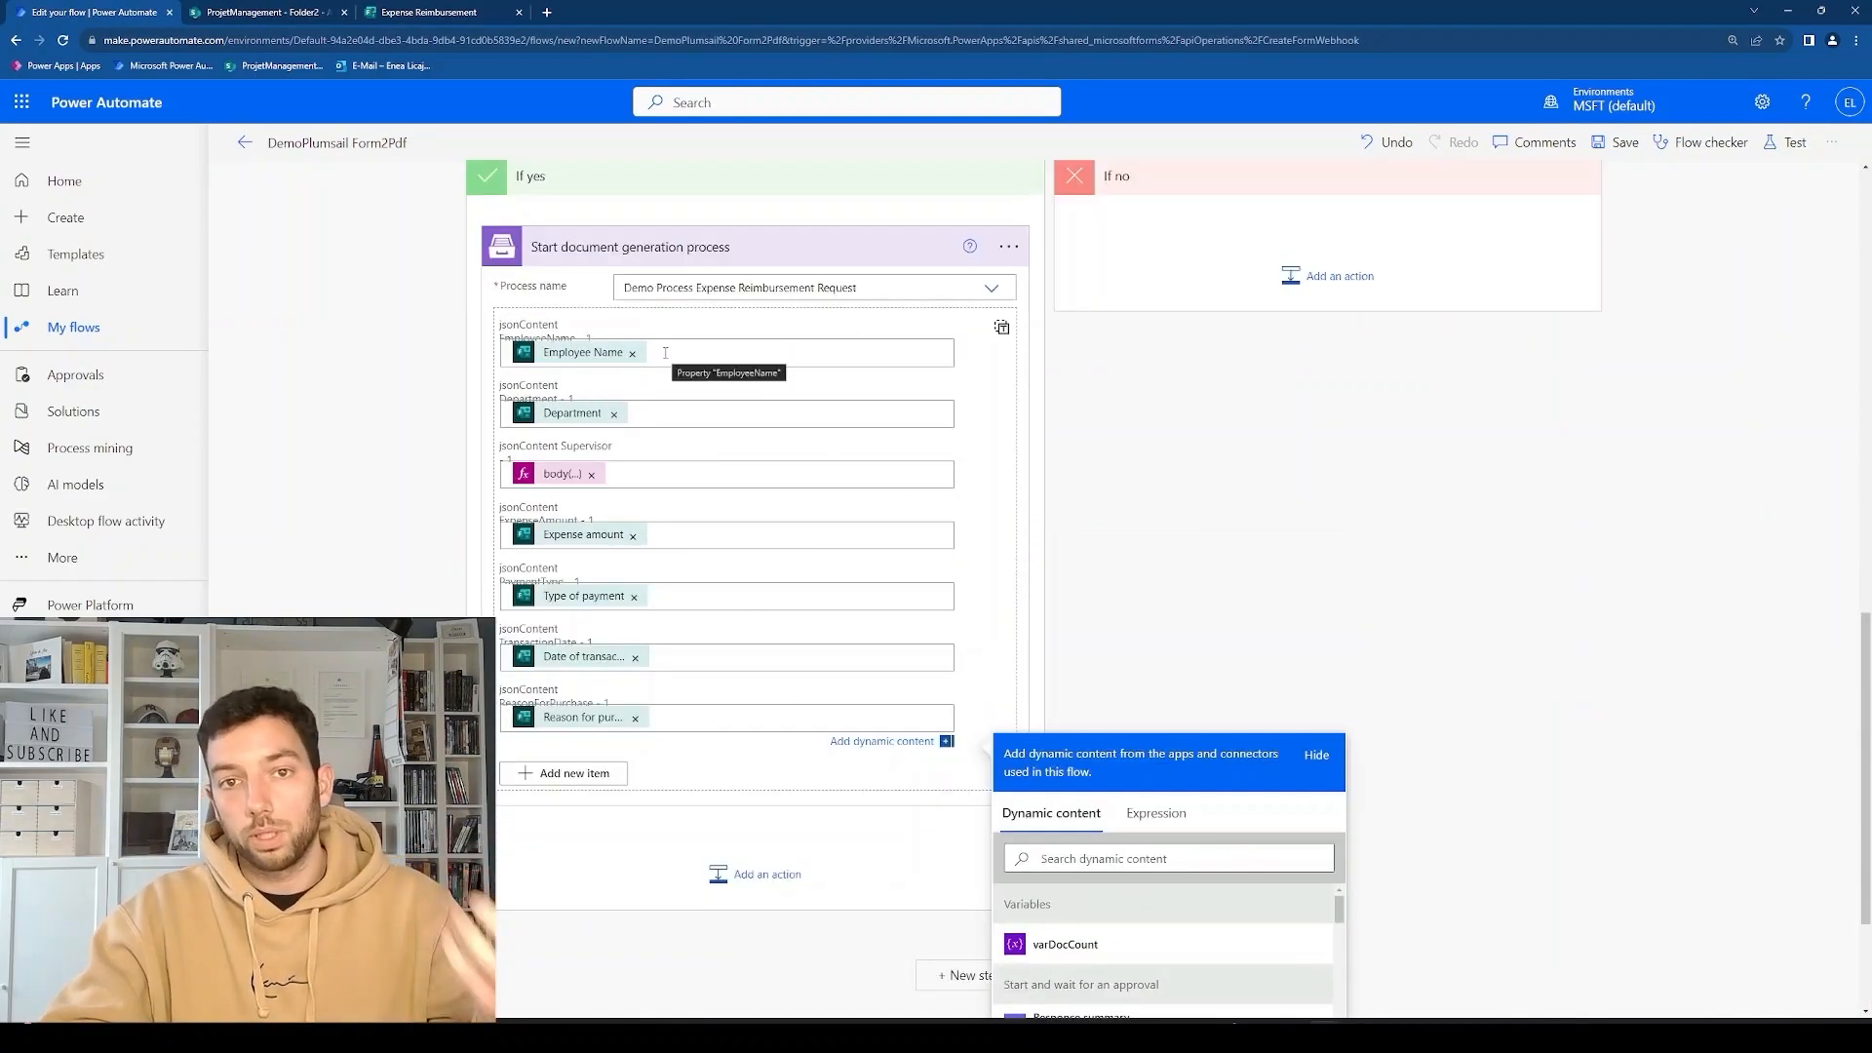
scroll(682, 488, "down", 2)
left_click(763, 655)
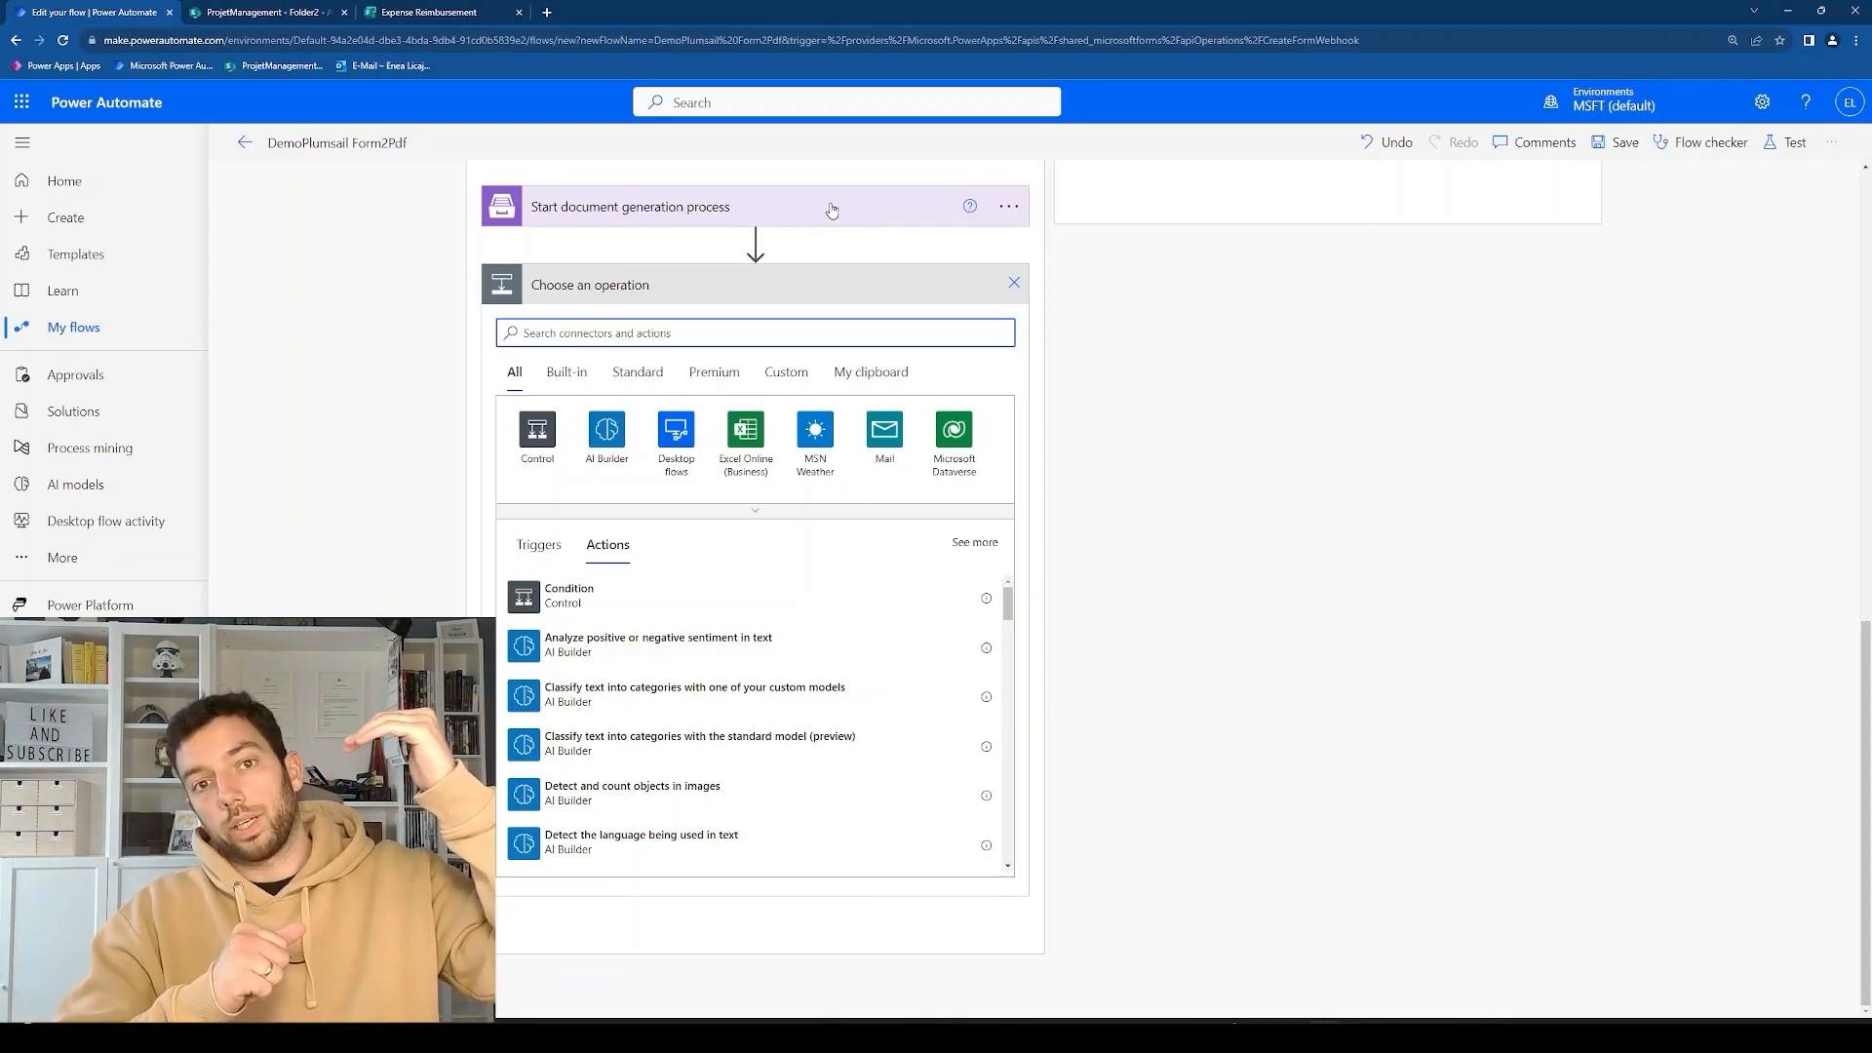
type("append")
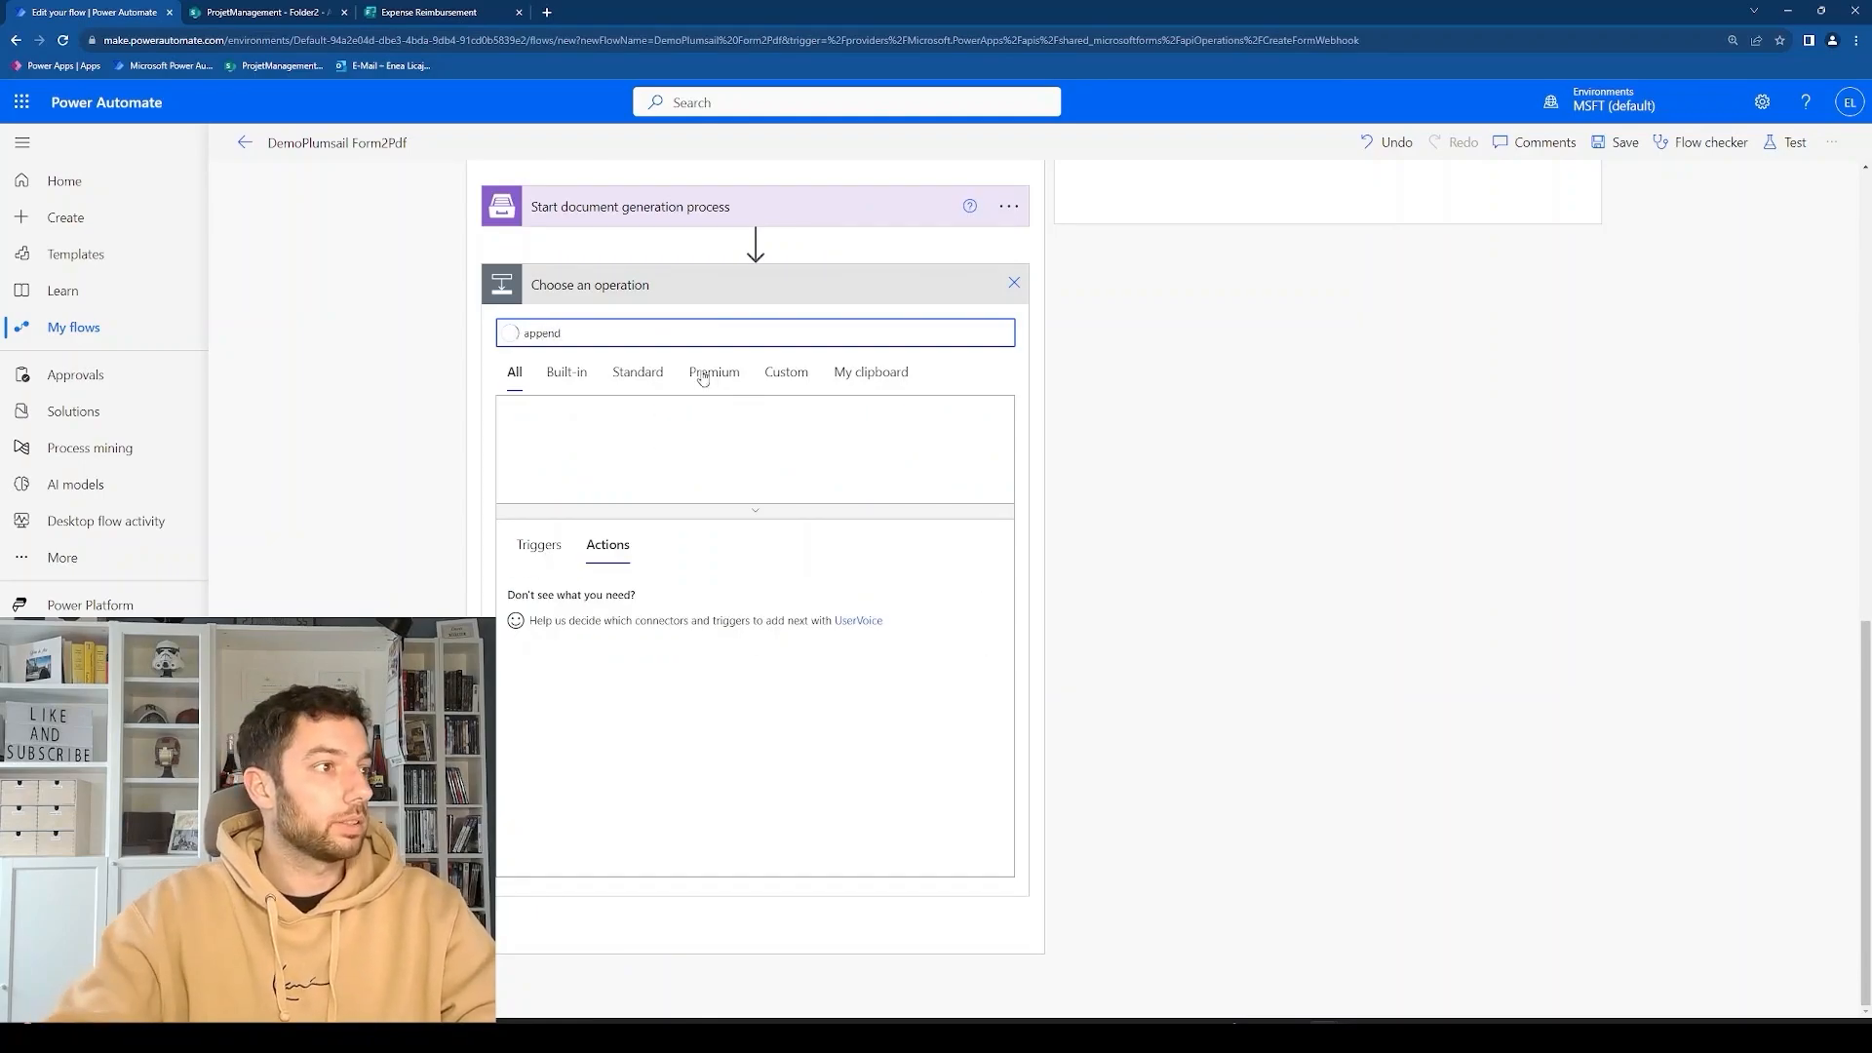
left_click(801, 629)
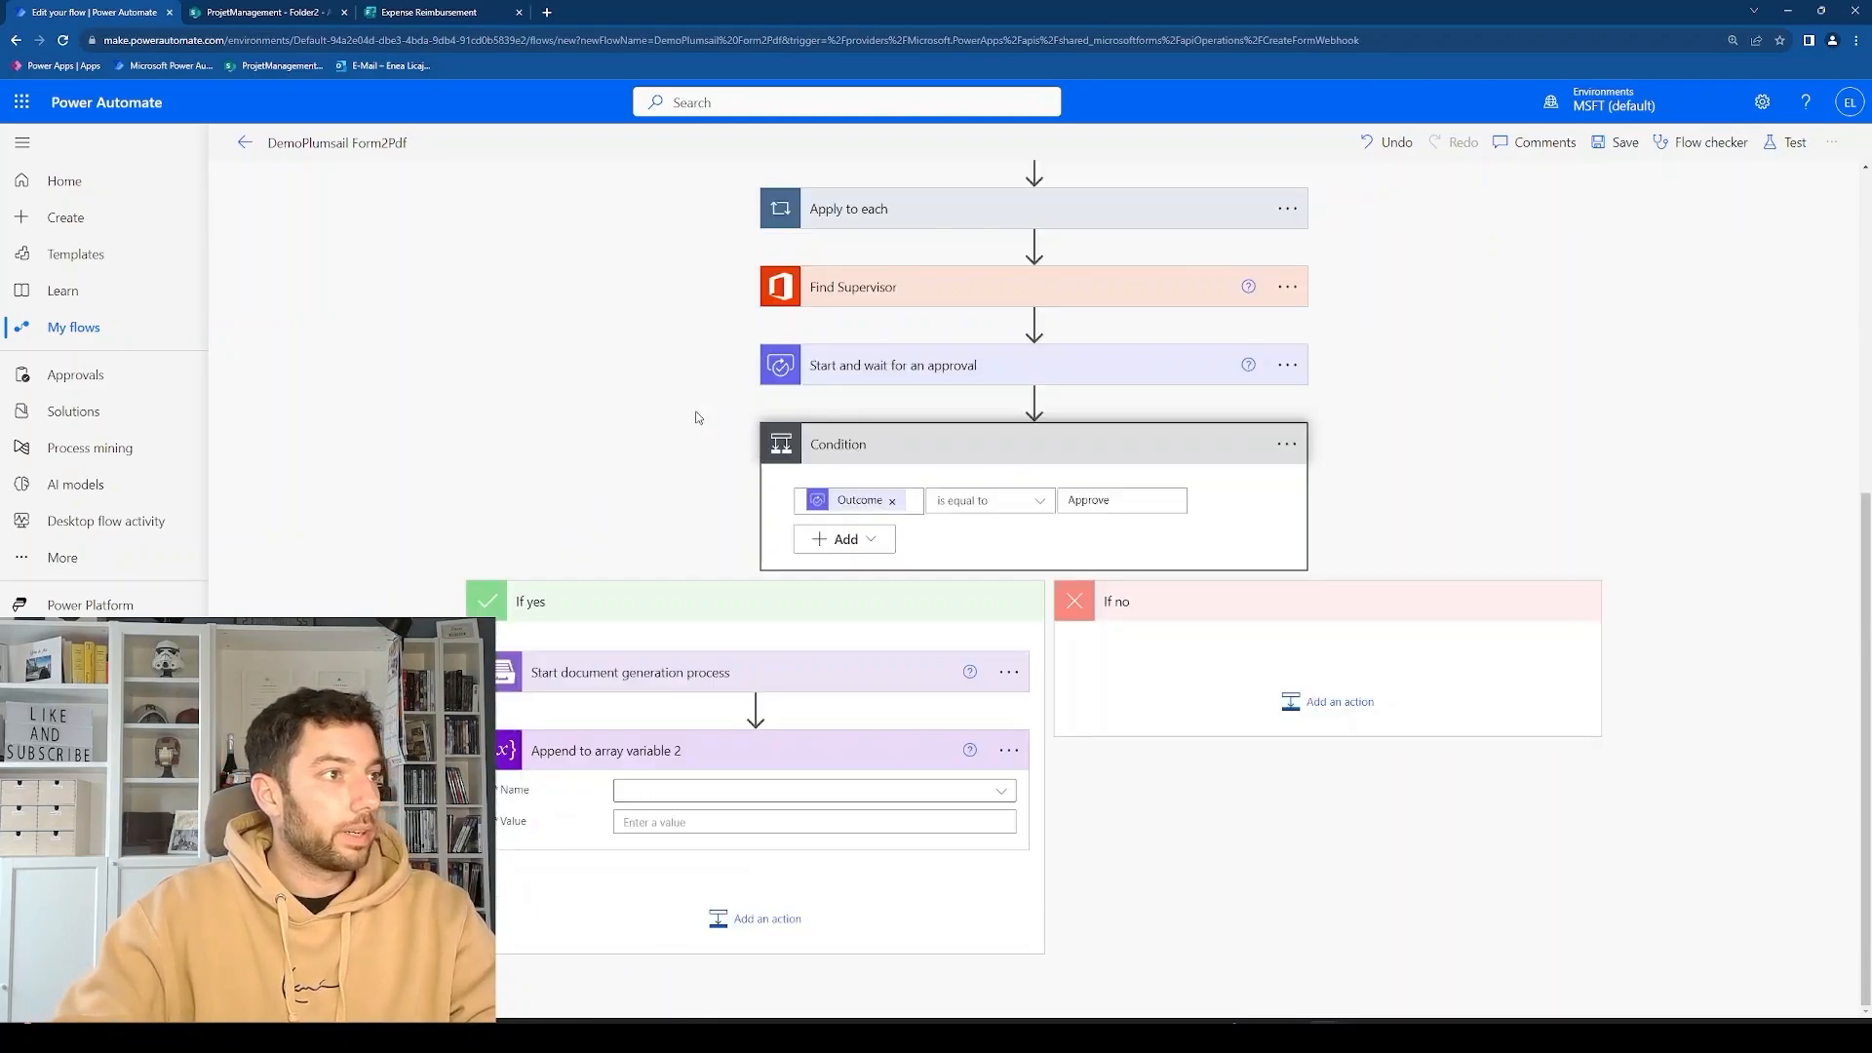
Set the new append action to add the document generation process's Result file to the varFiles variable.
left_click(669, 770)
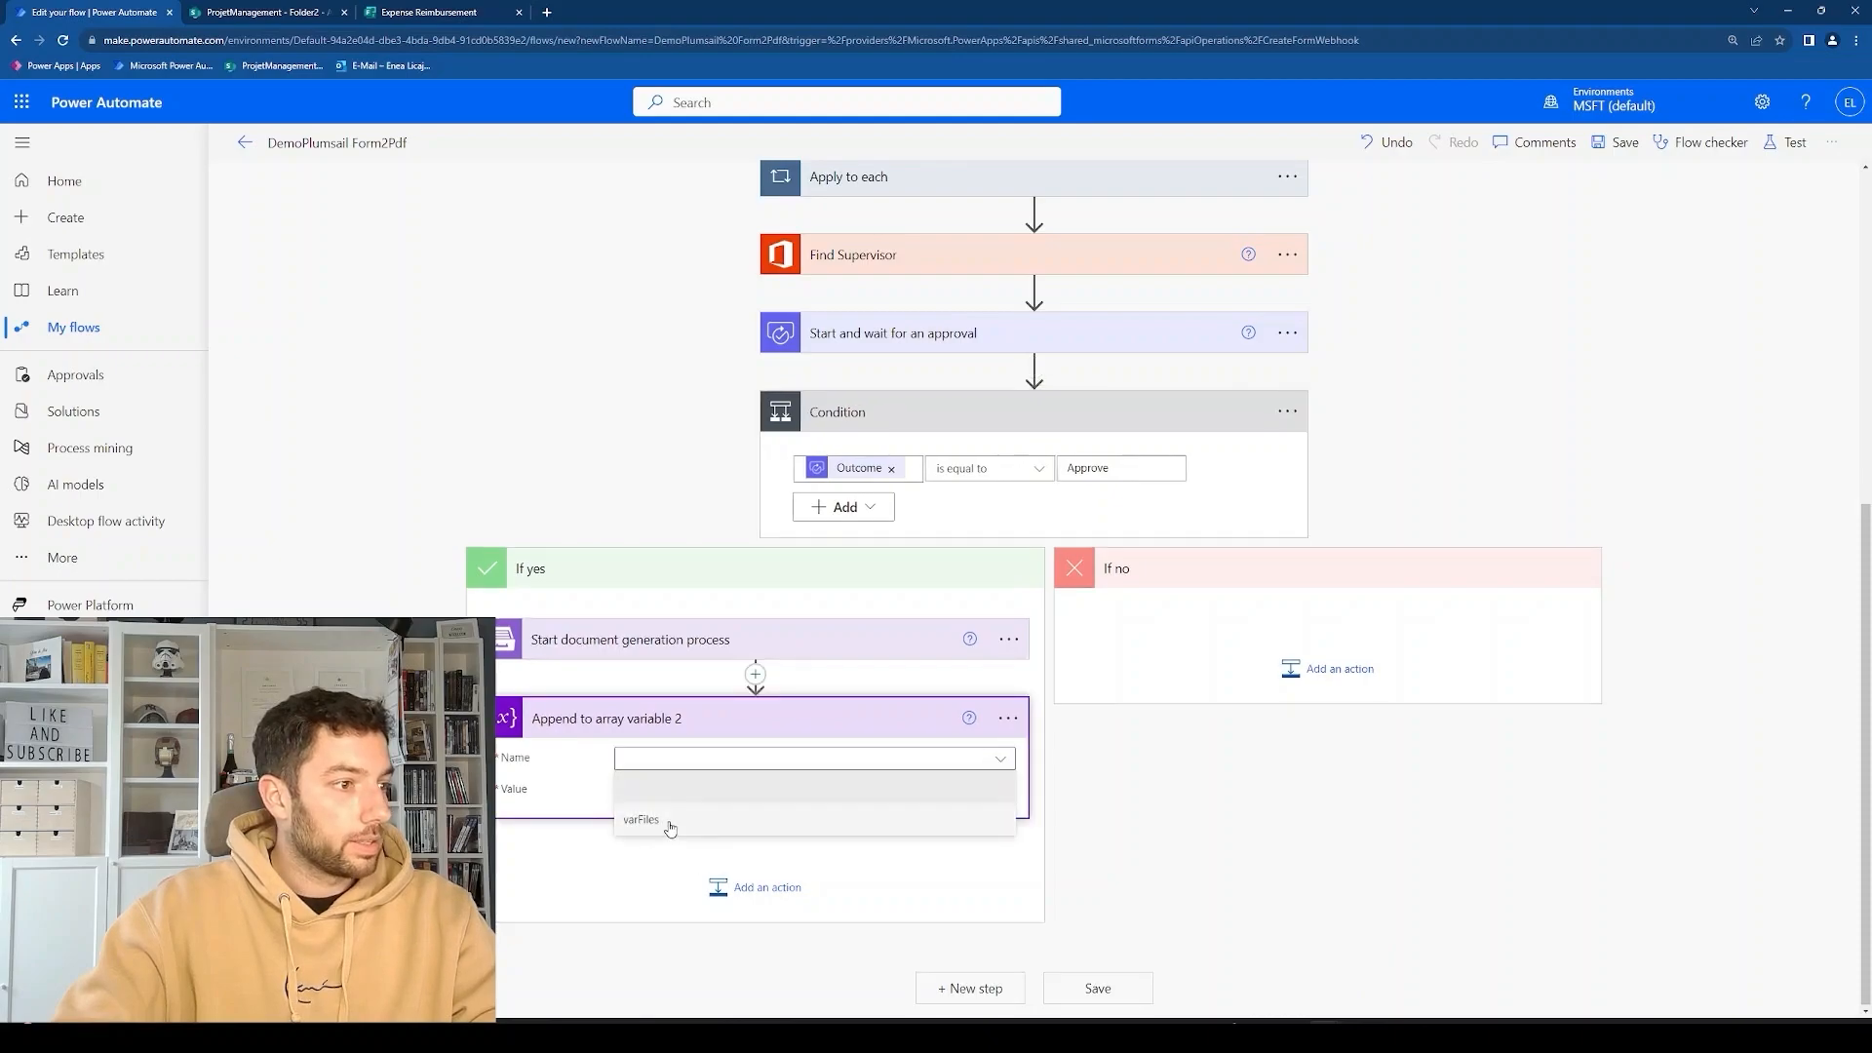
left_click(667, 821)
left_click(669, 789)
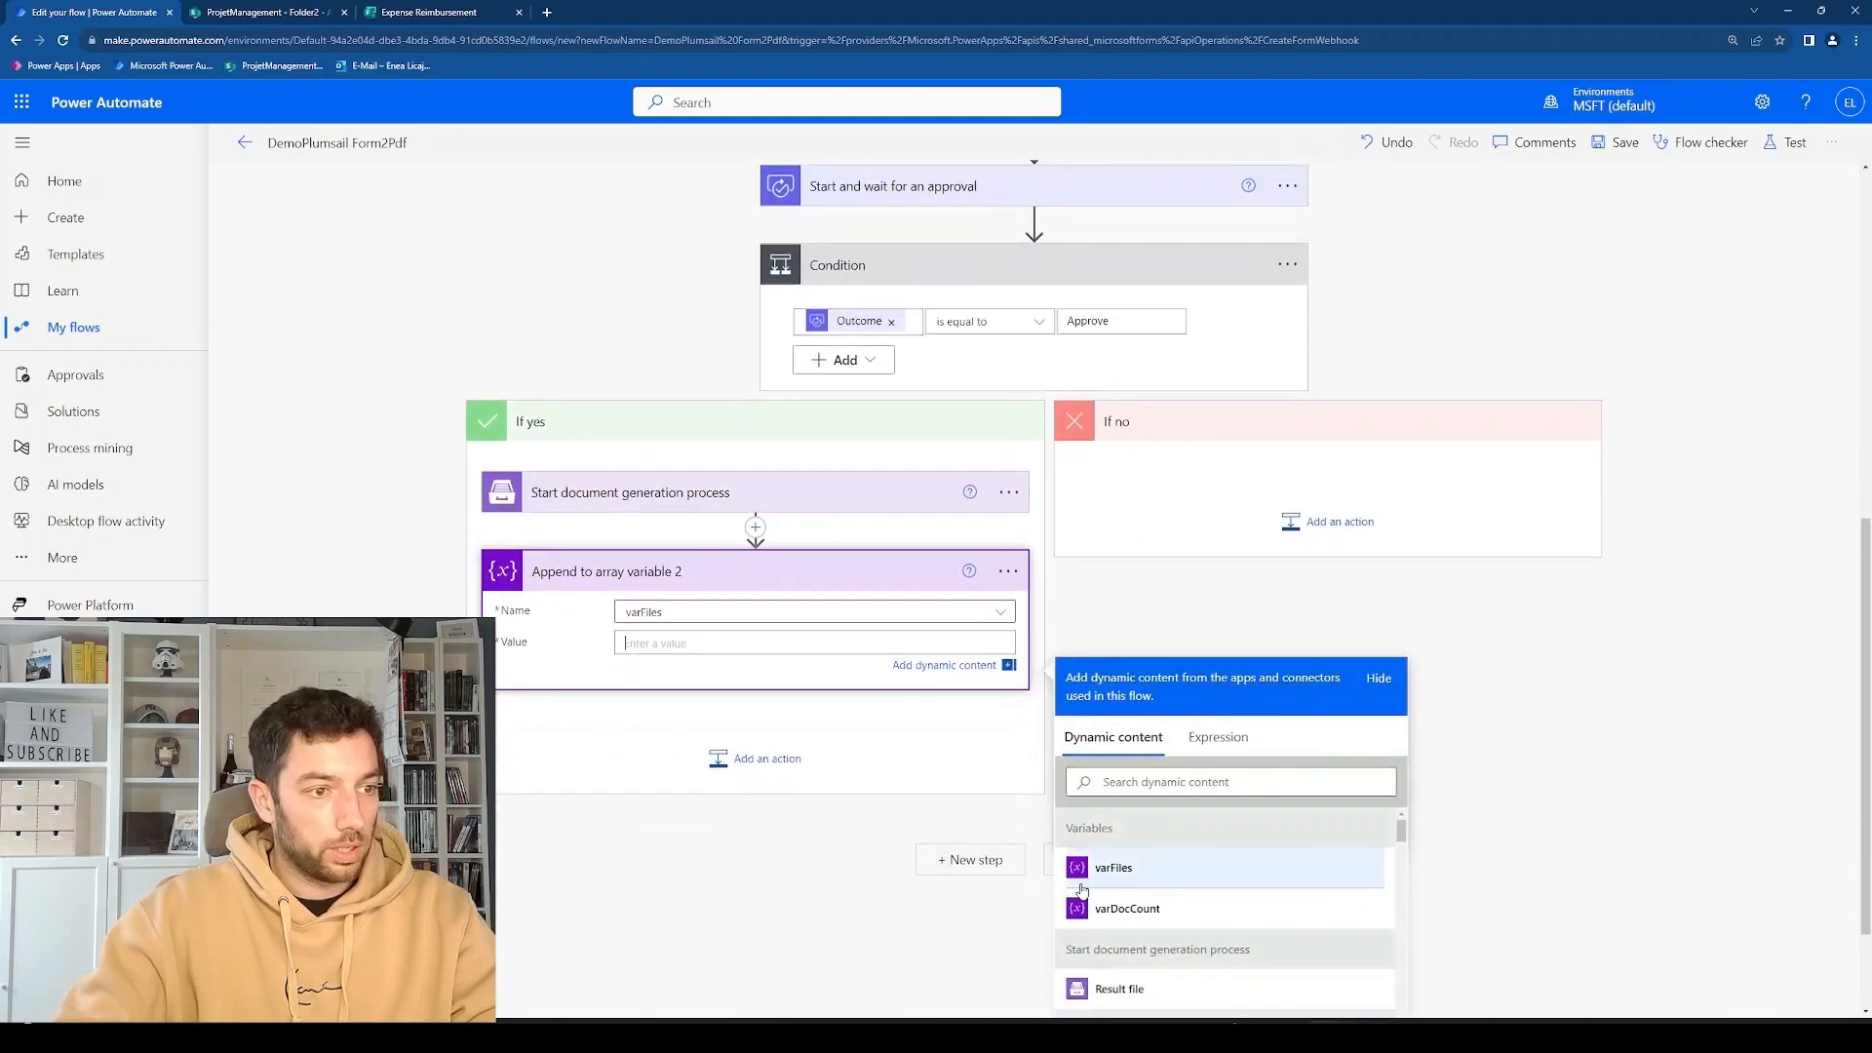
scroll(1126, 856, "down", 3)
scroll(1136, 868, "up", 1)
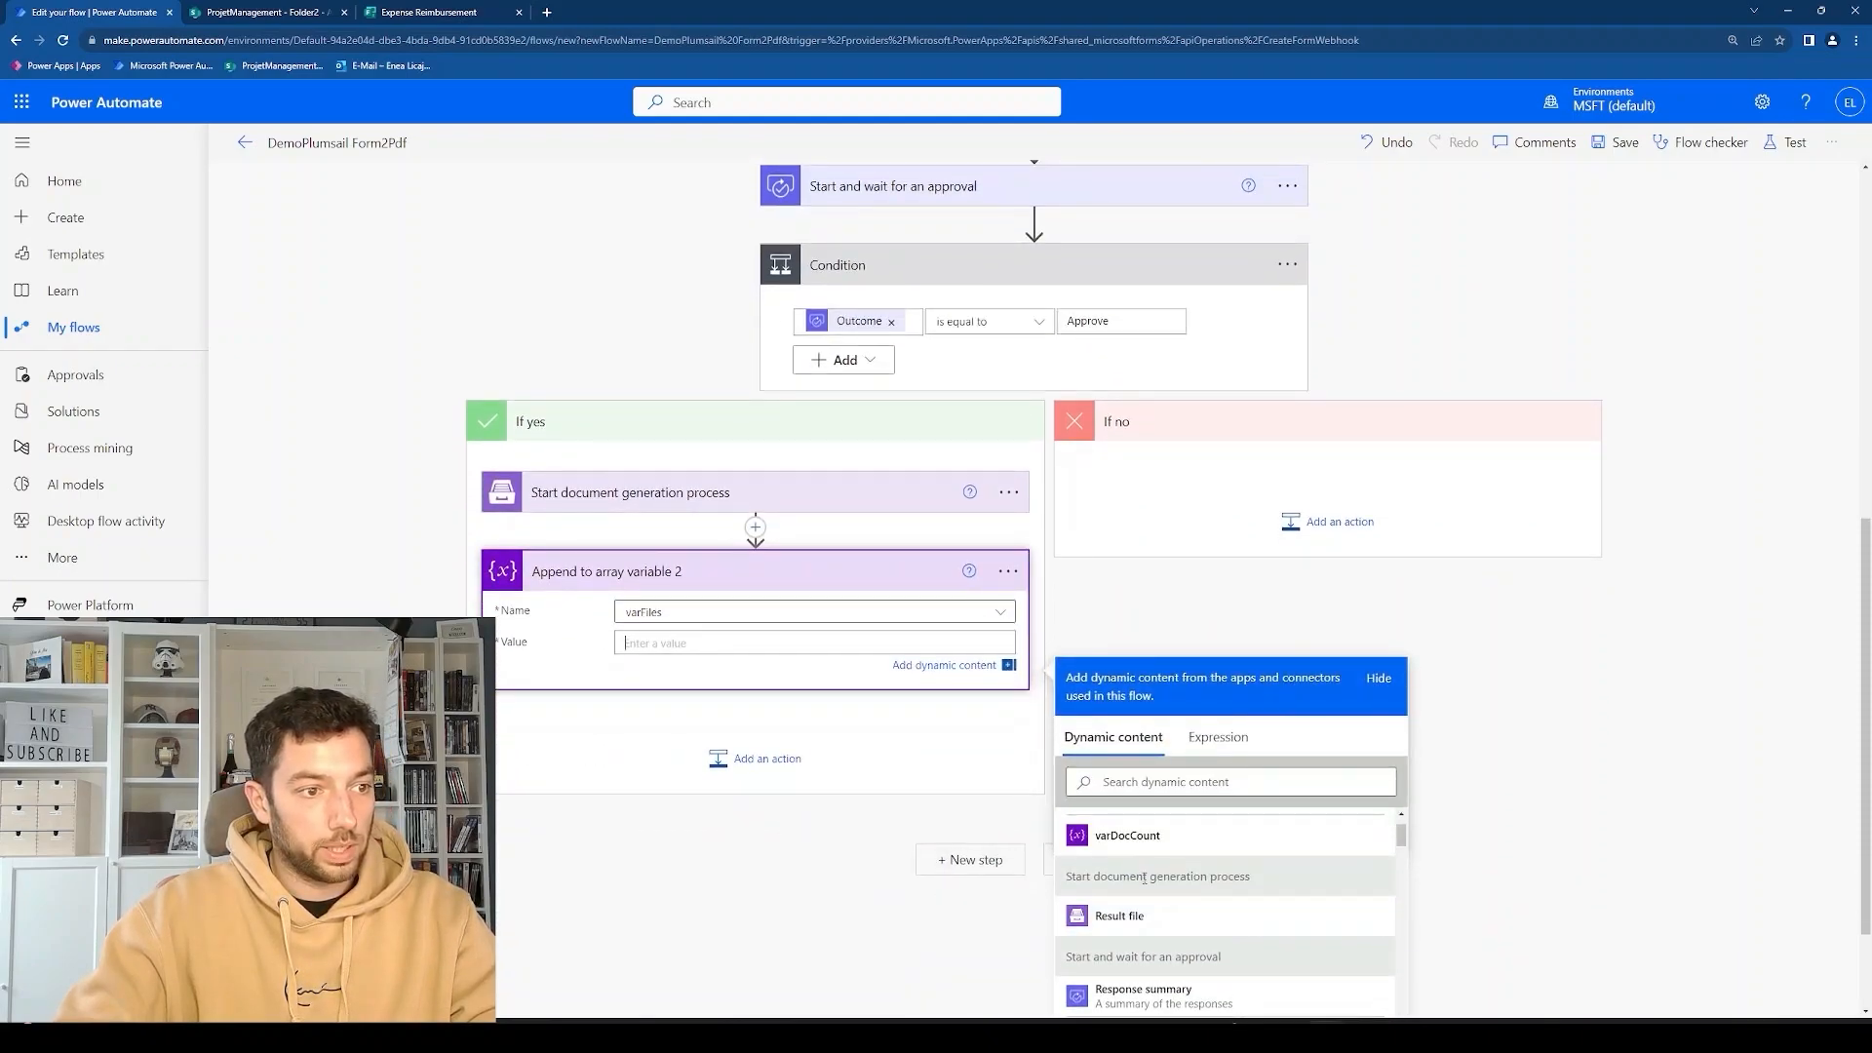
left_click(1158, 917)
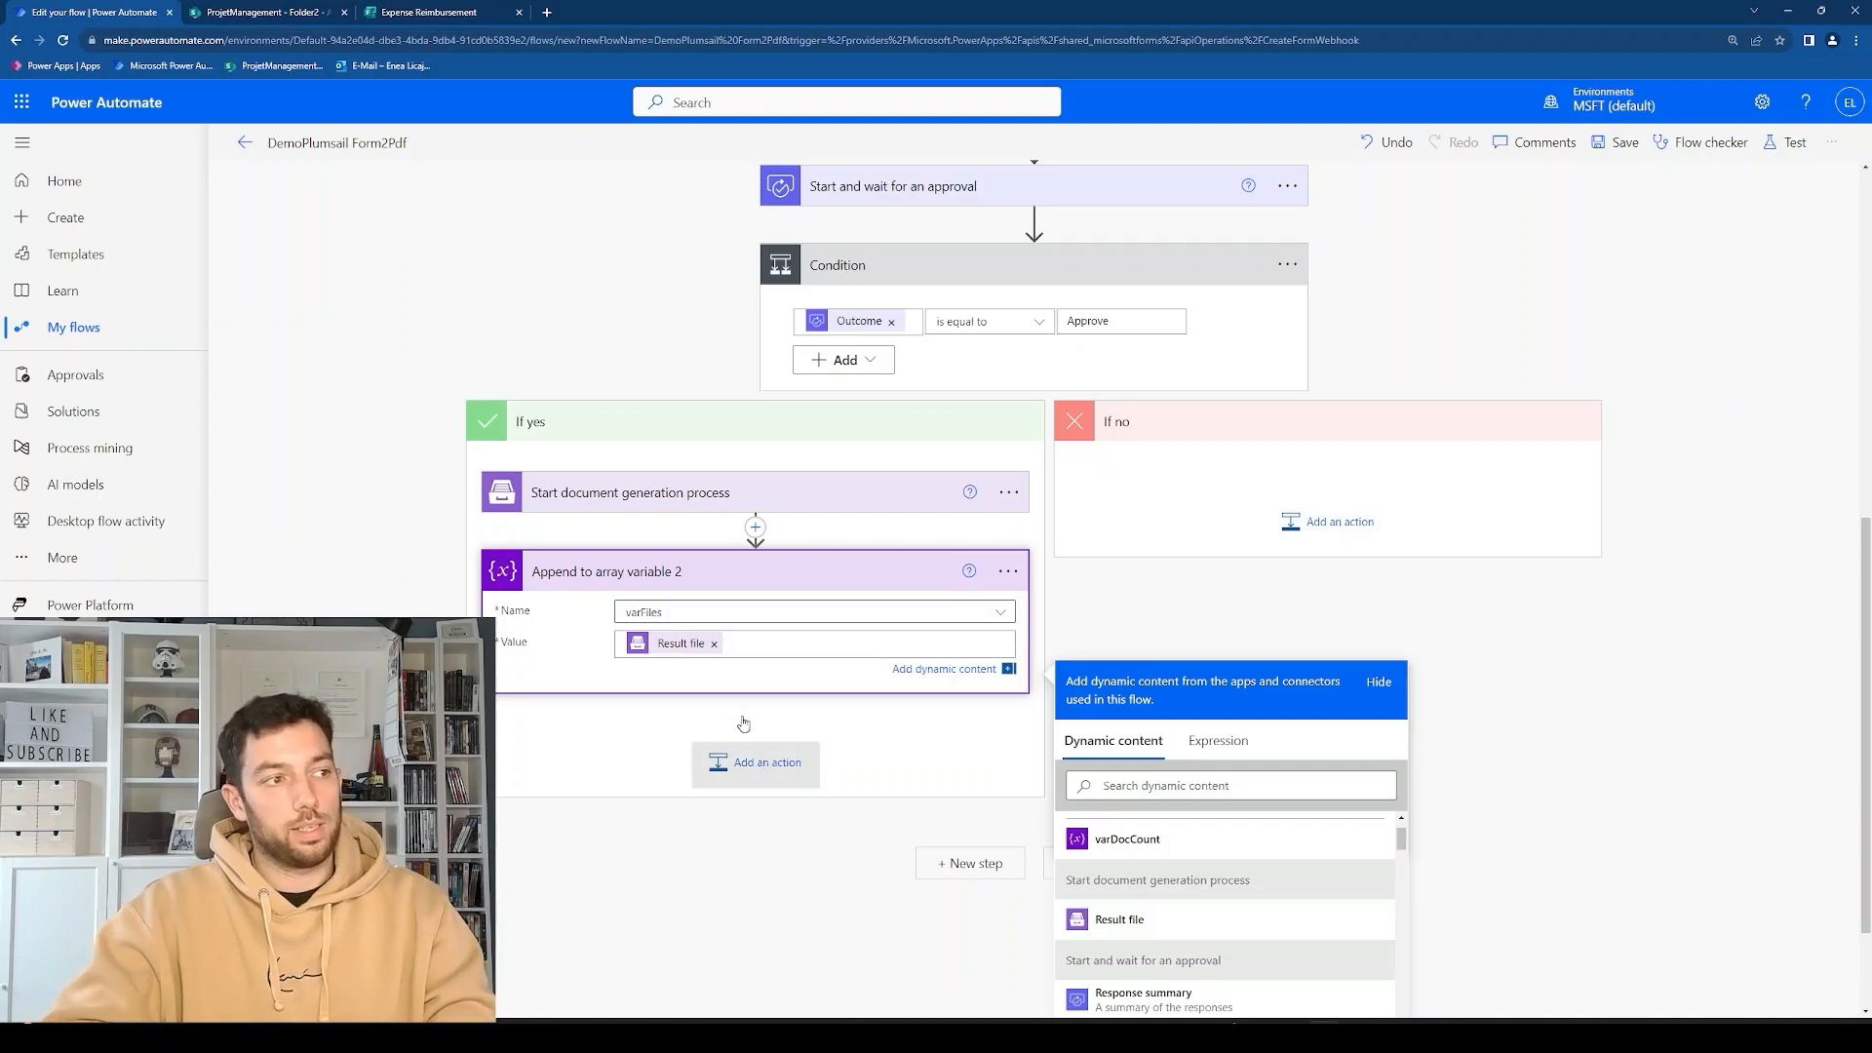
Add the Plumsail Documents Merge PDF action after Append to array variable 2 in the If yes branch.
left_click(756, 761)
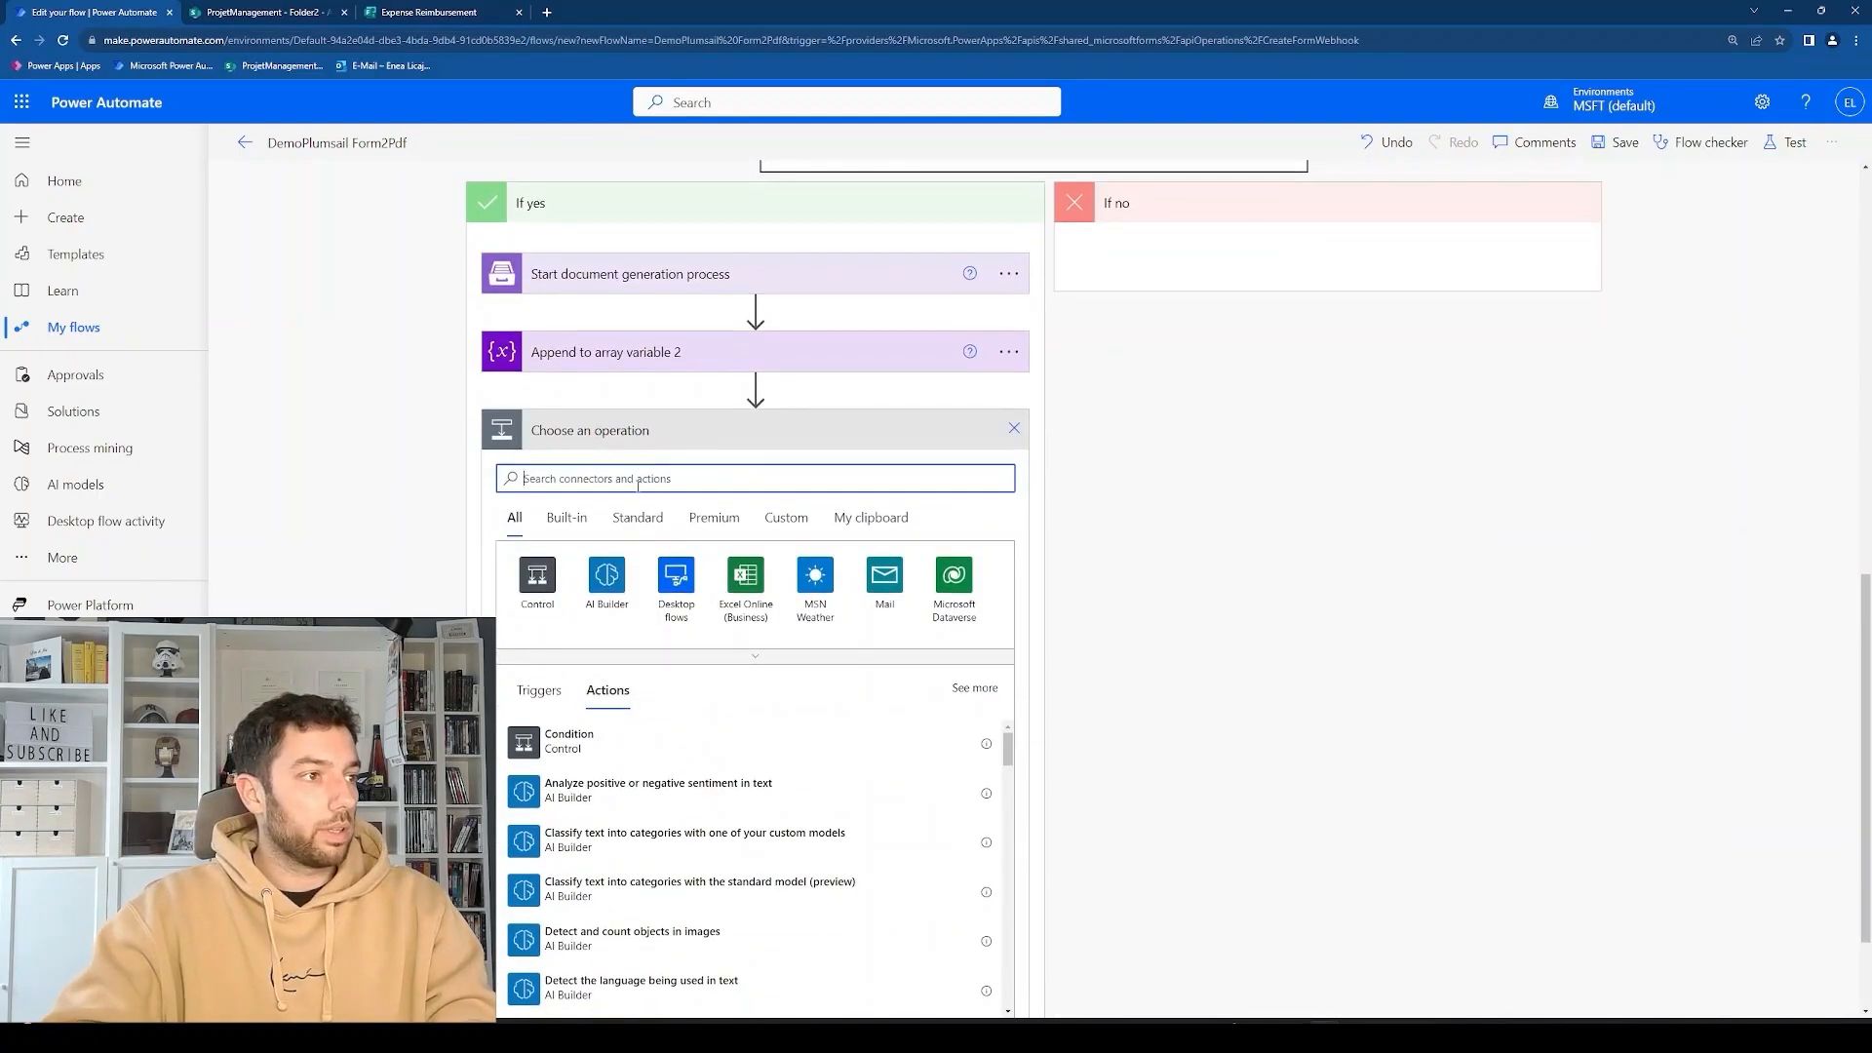
type("plumsail")
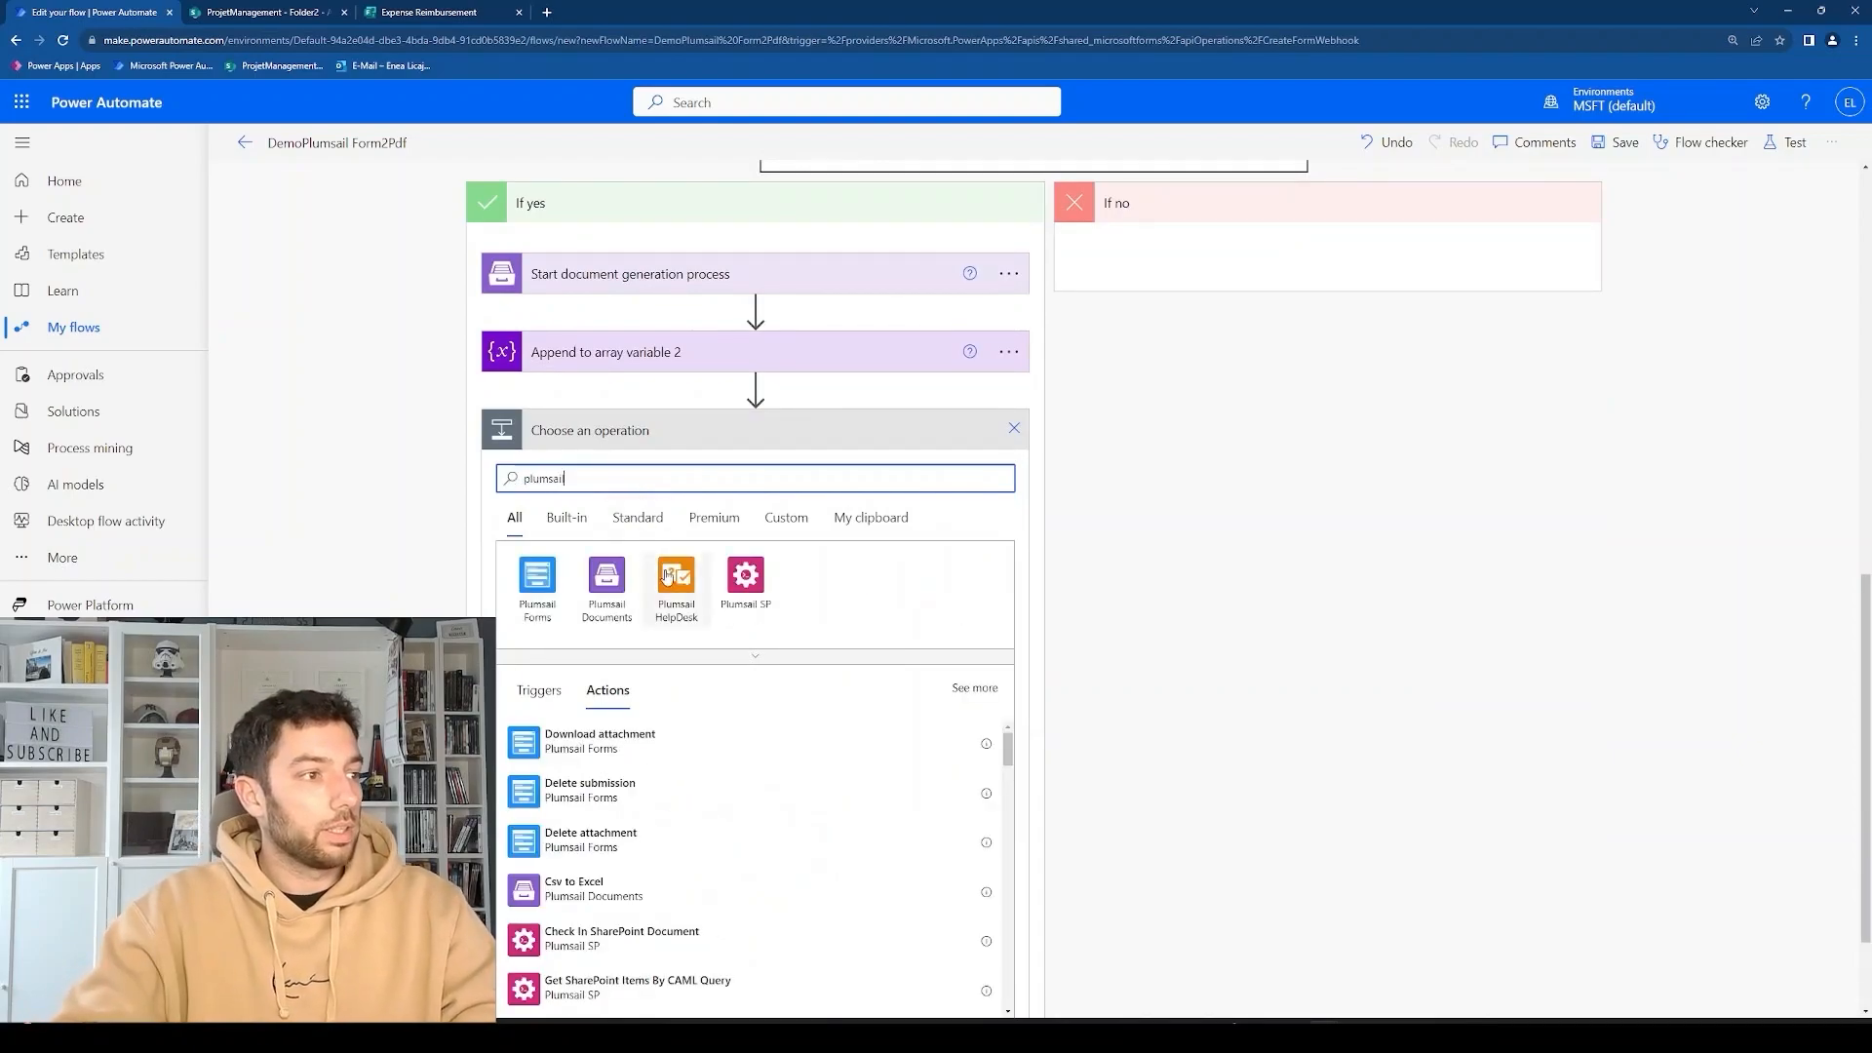
left_click(606, 581)
left_click(639, 480)
type("merge pdf")
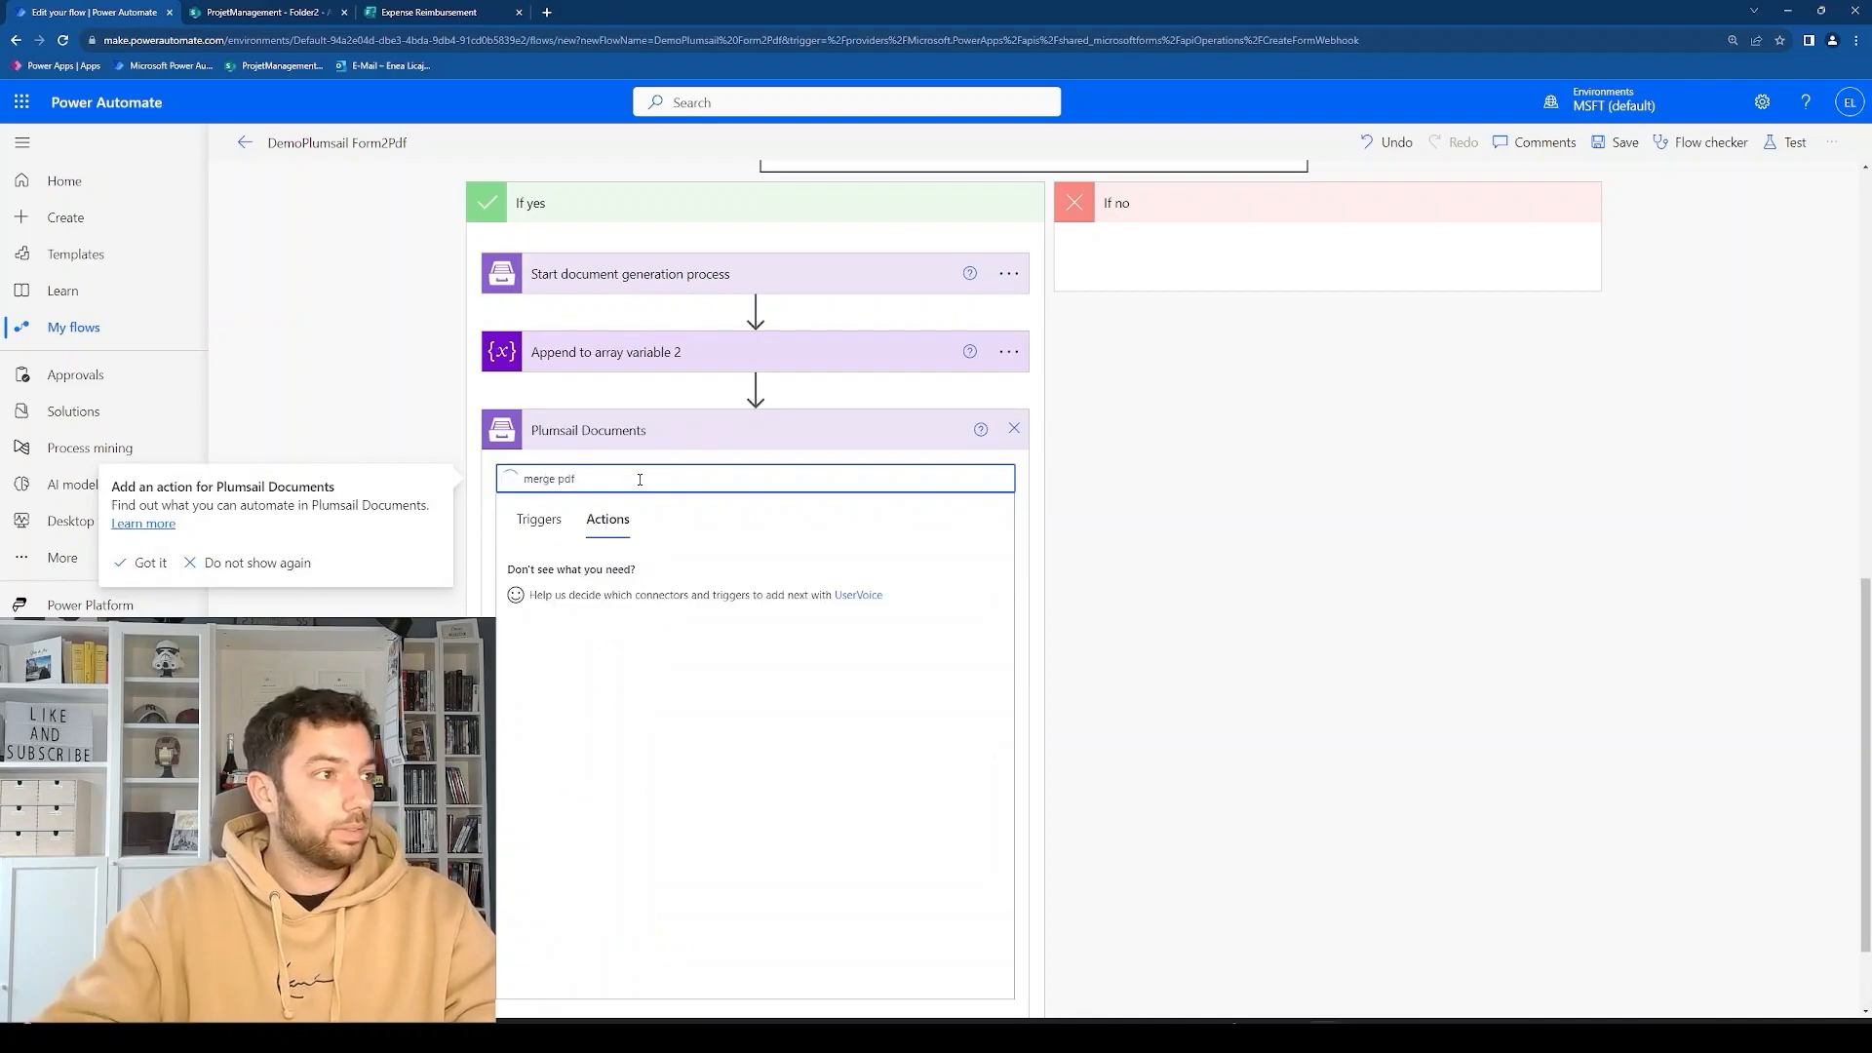
left_click(660, 569)
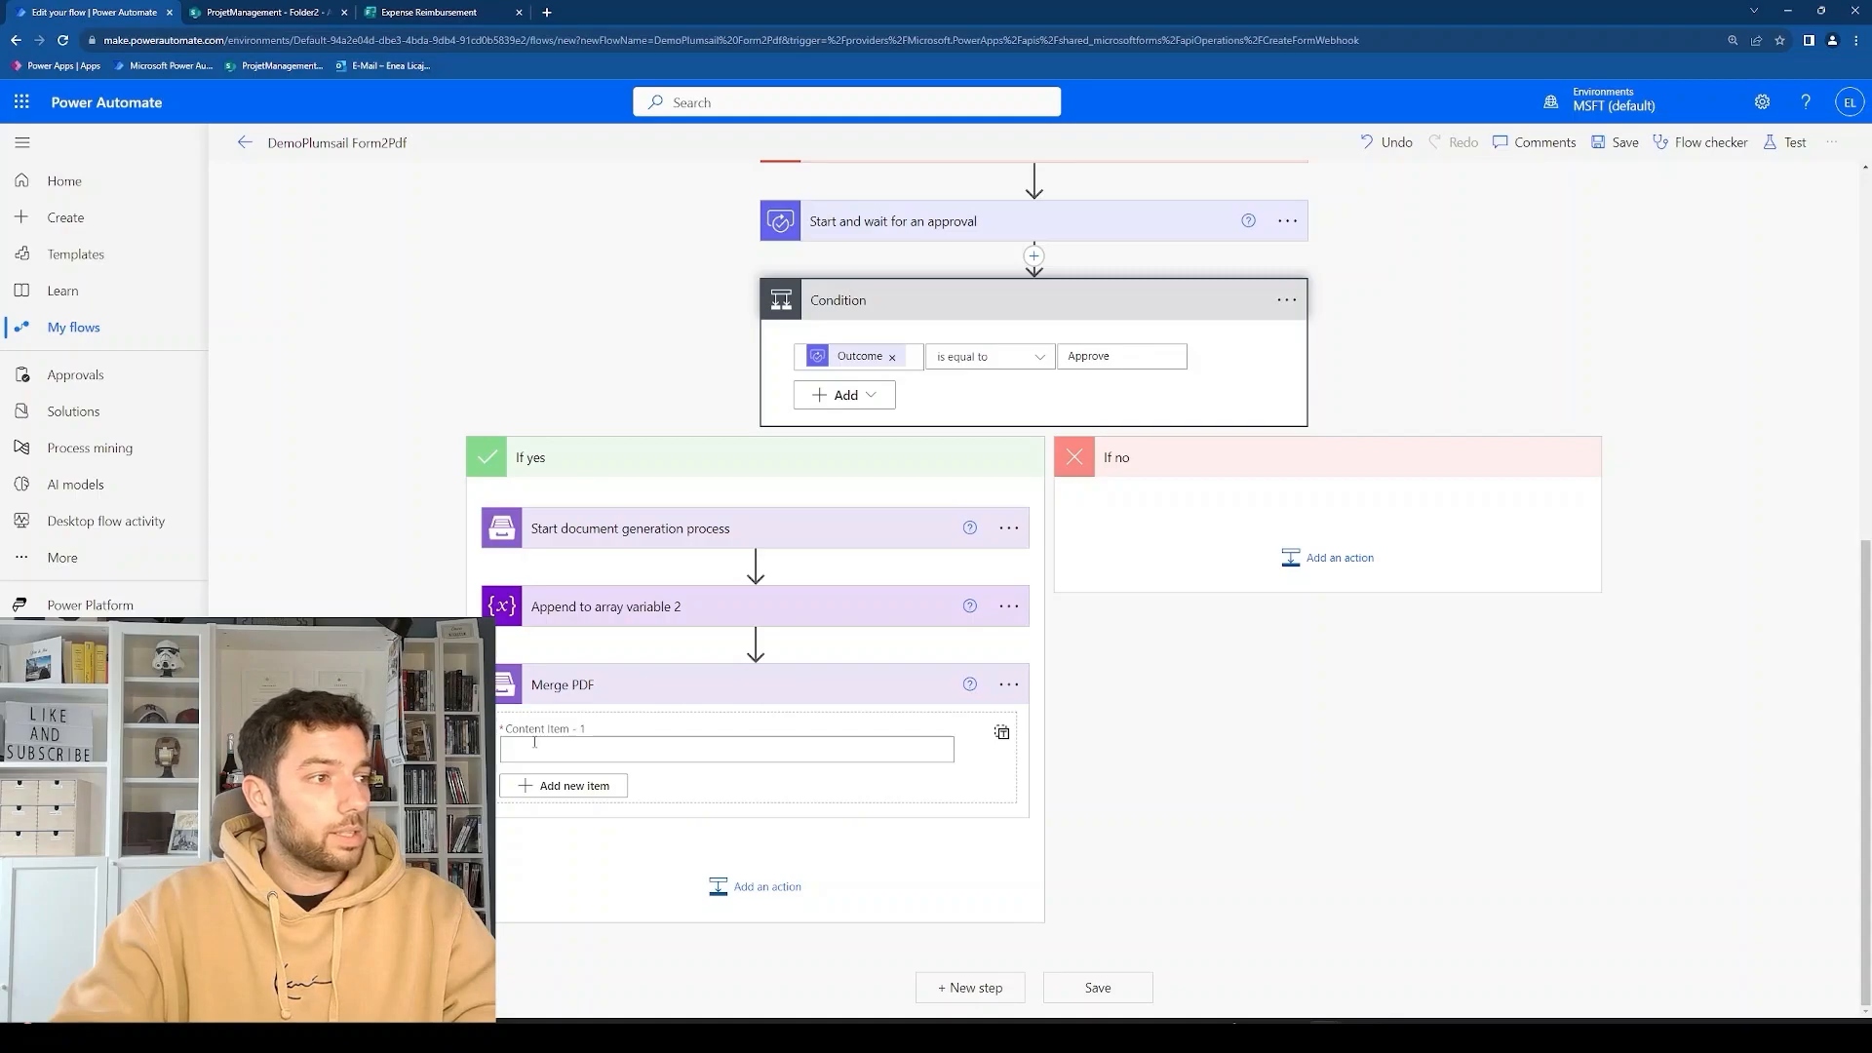
Switch the Merge PDF content from separate items to a single array input and clear its placeholder text.
left_click(567, 785)
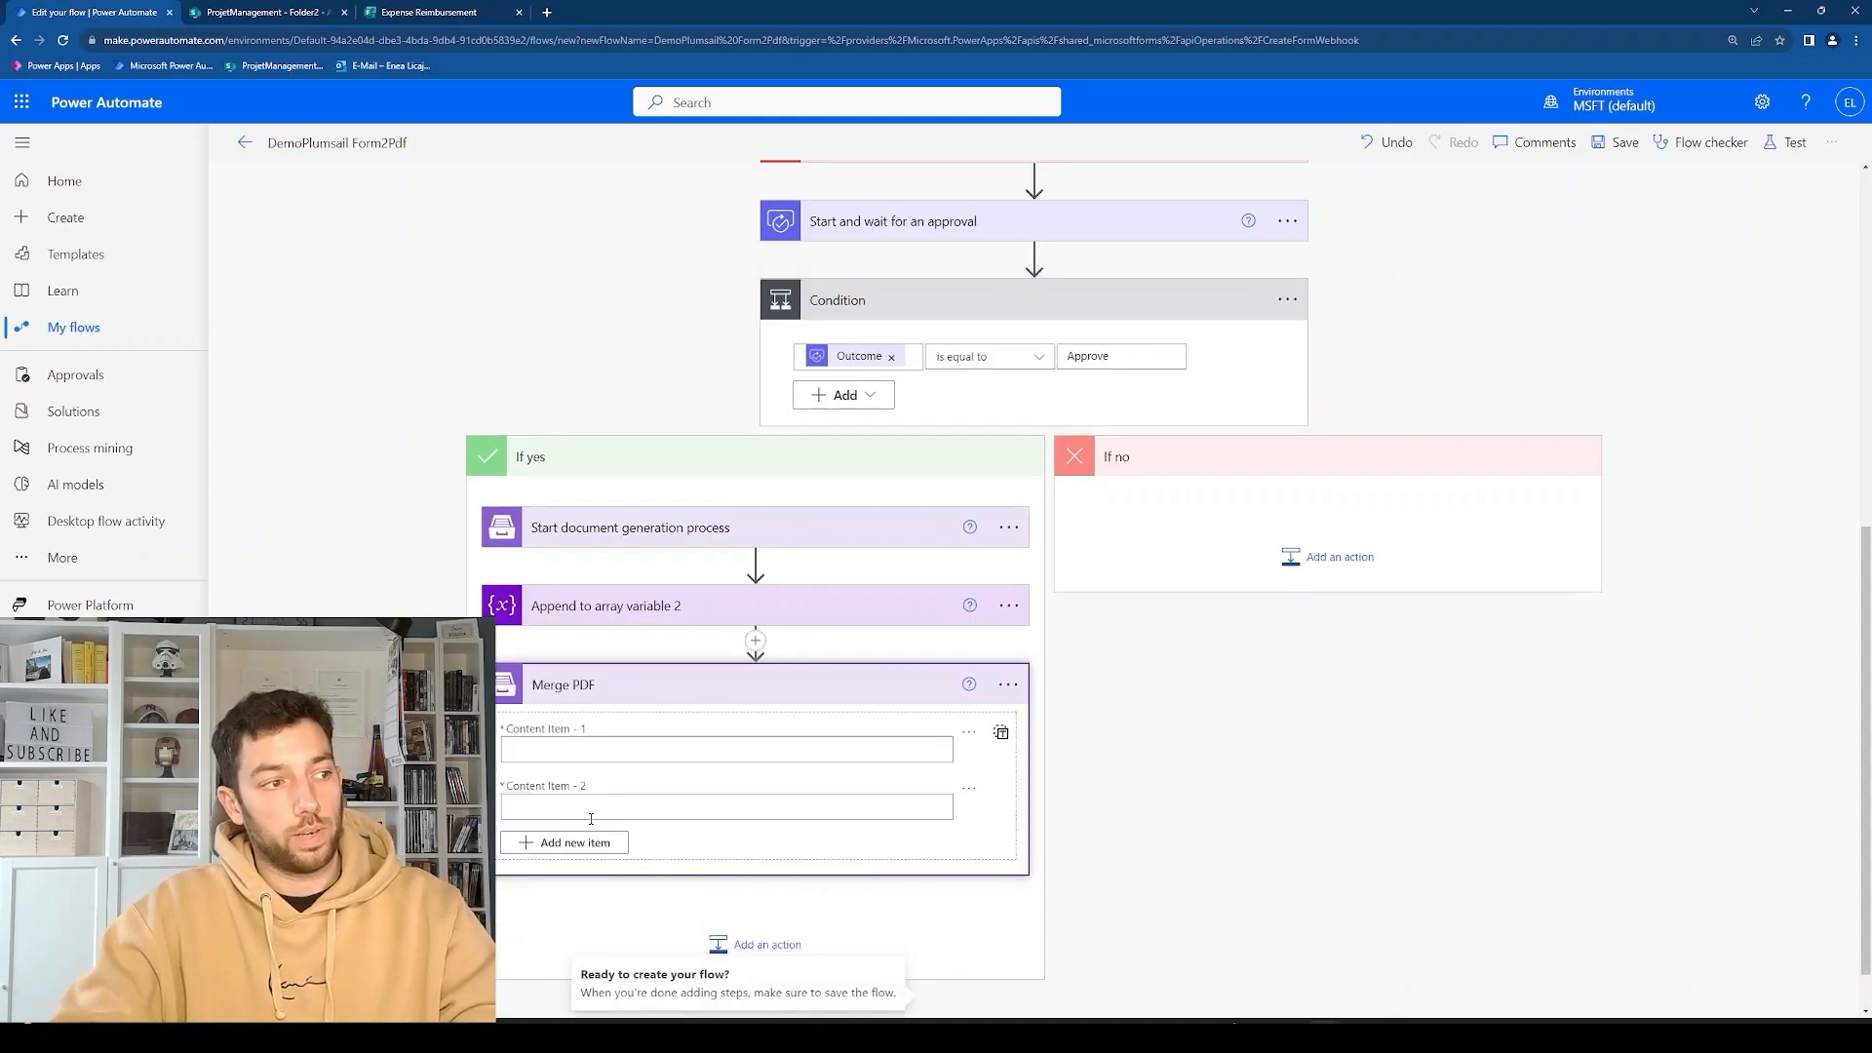
left_click(572, 746)
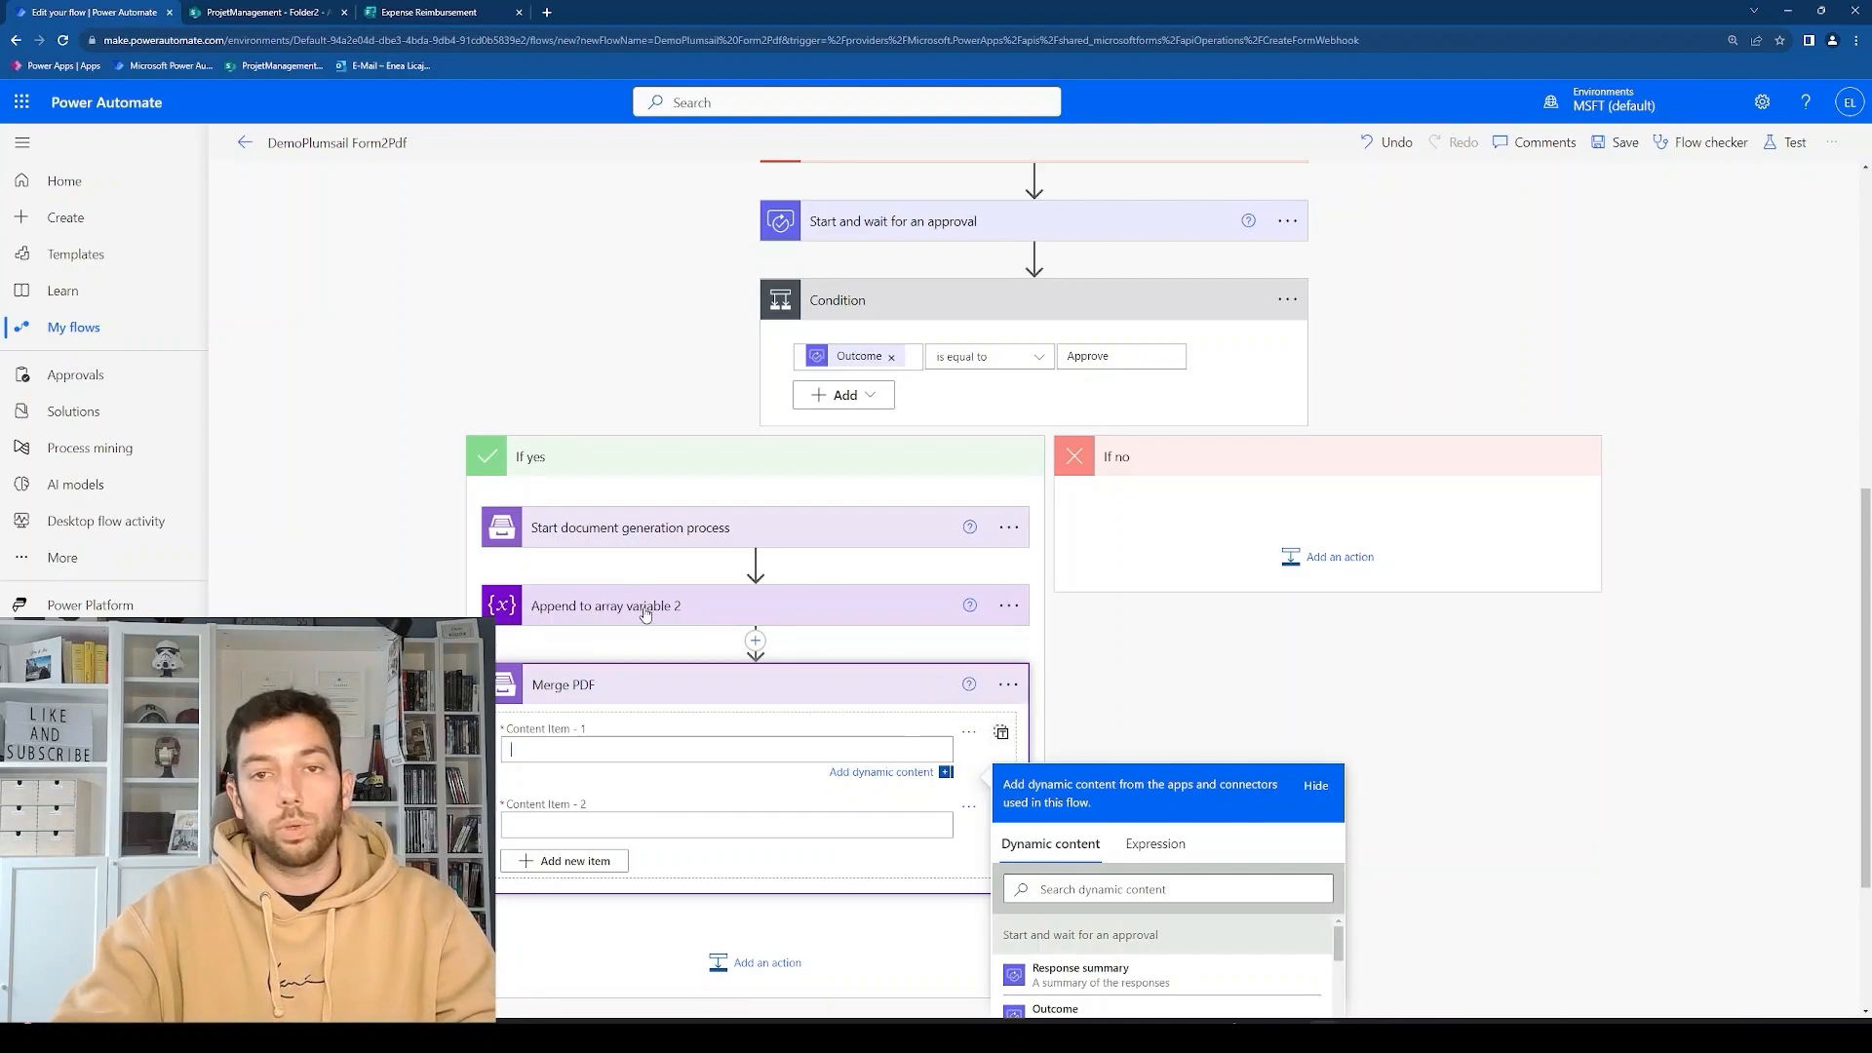
left_click(1001, 734)
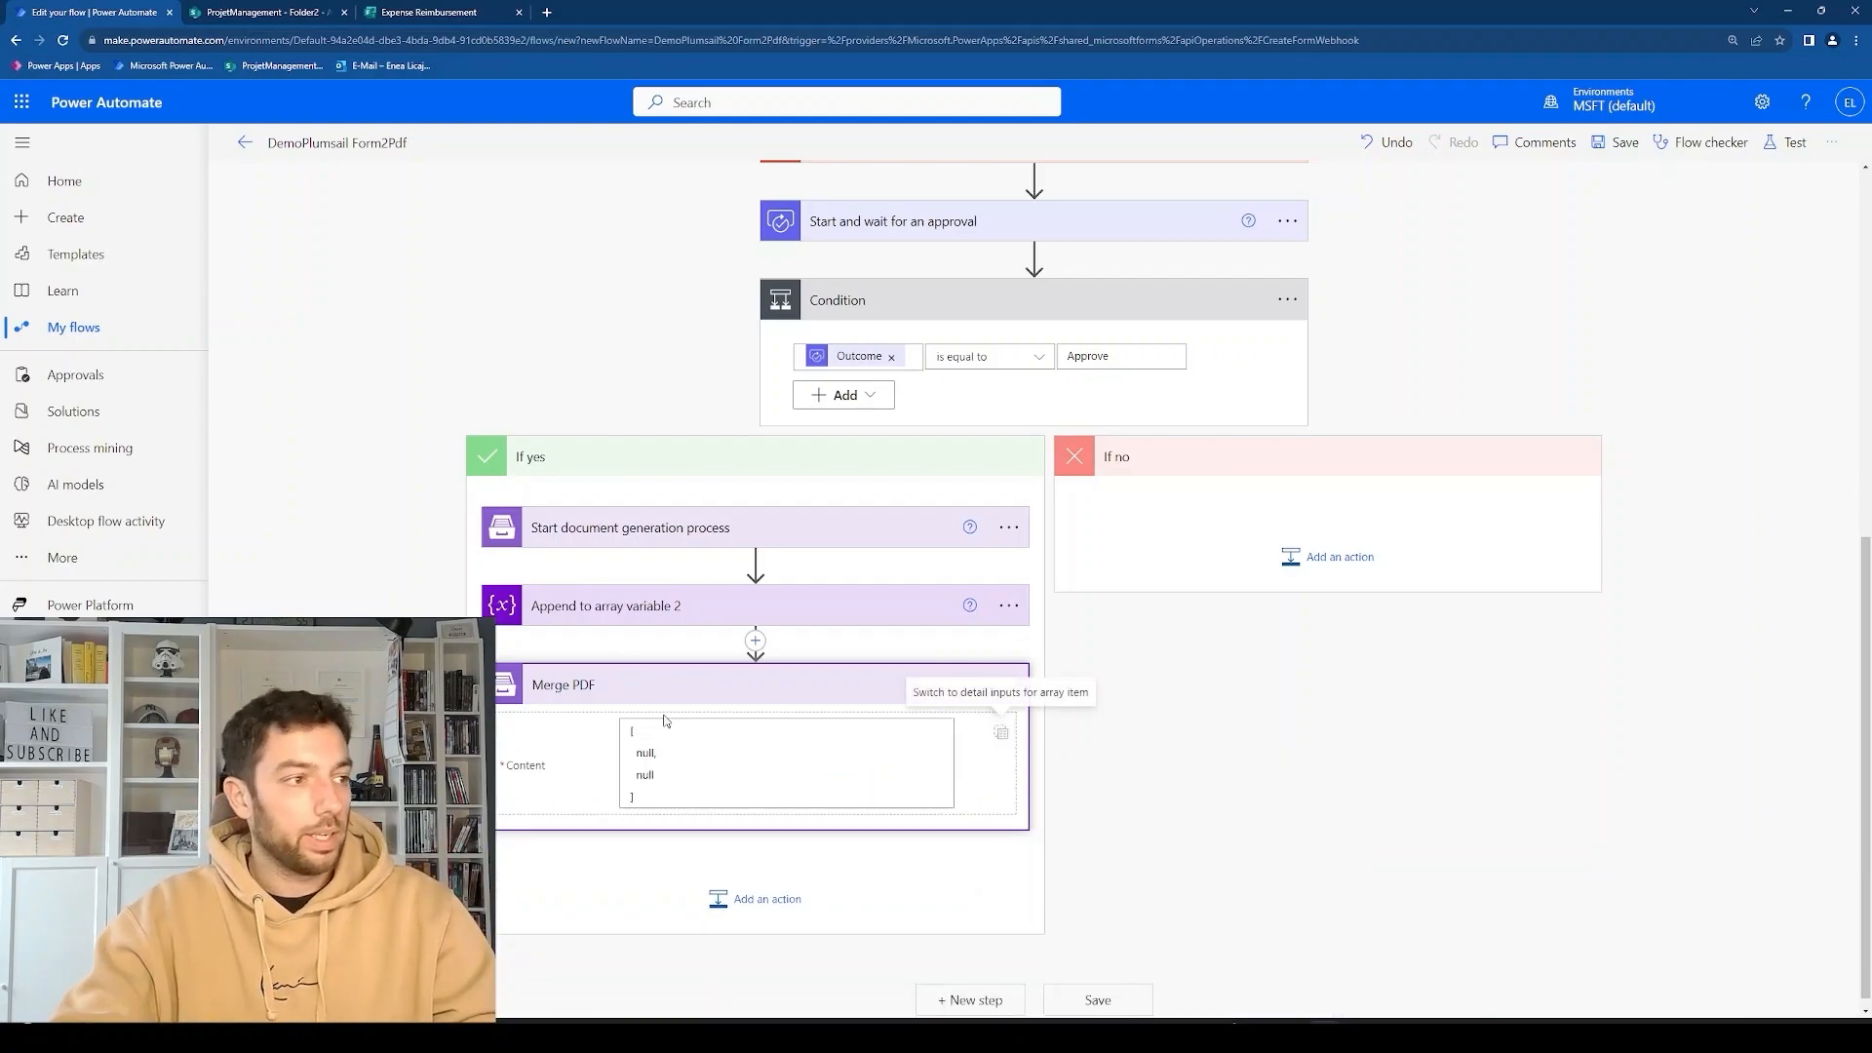
left_click(638, 732)
left_click(632, 796)
left_click_drag(656, 777, 627, 752)
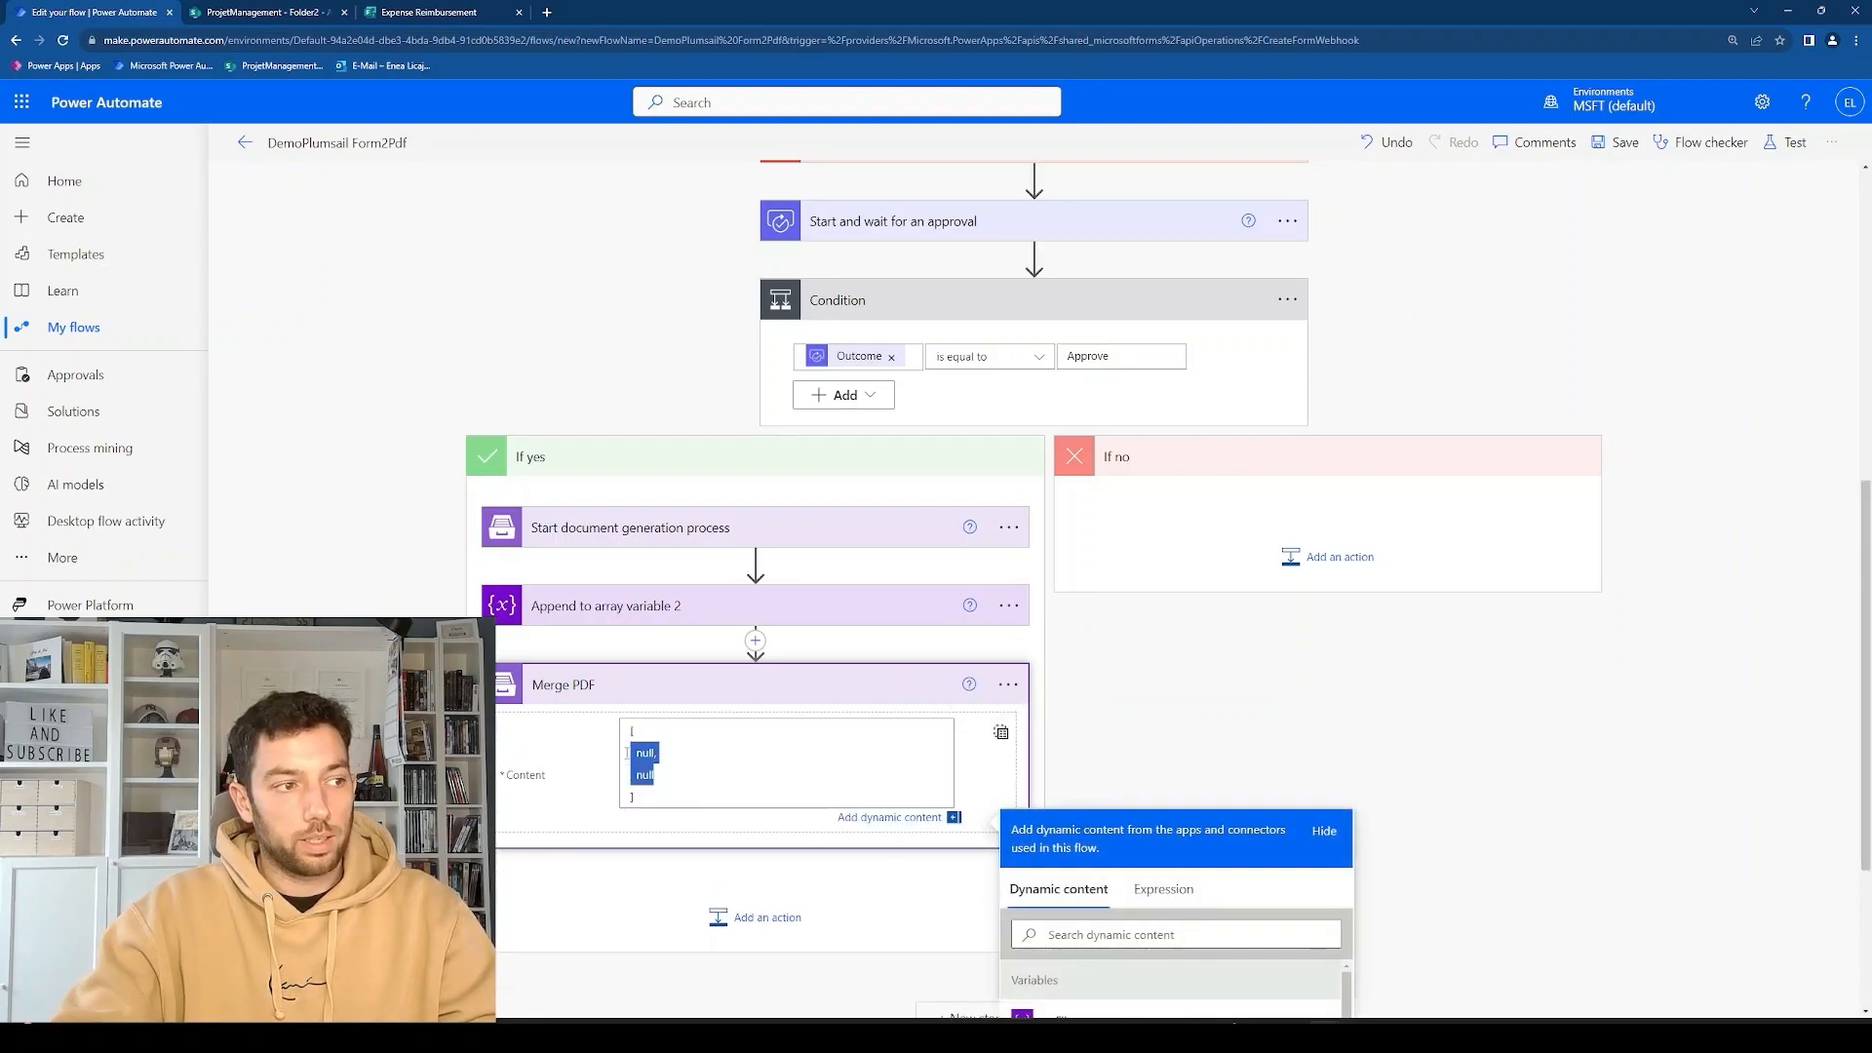
left_click(707, 790)
key("ctrl+a")
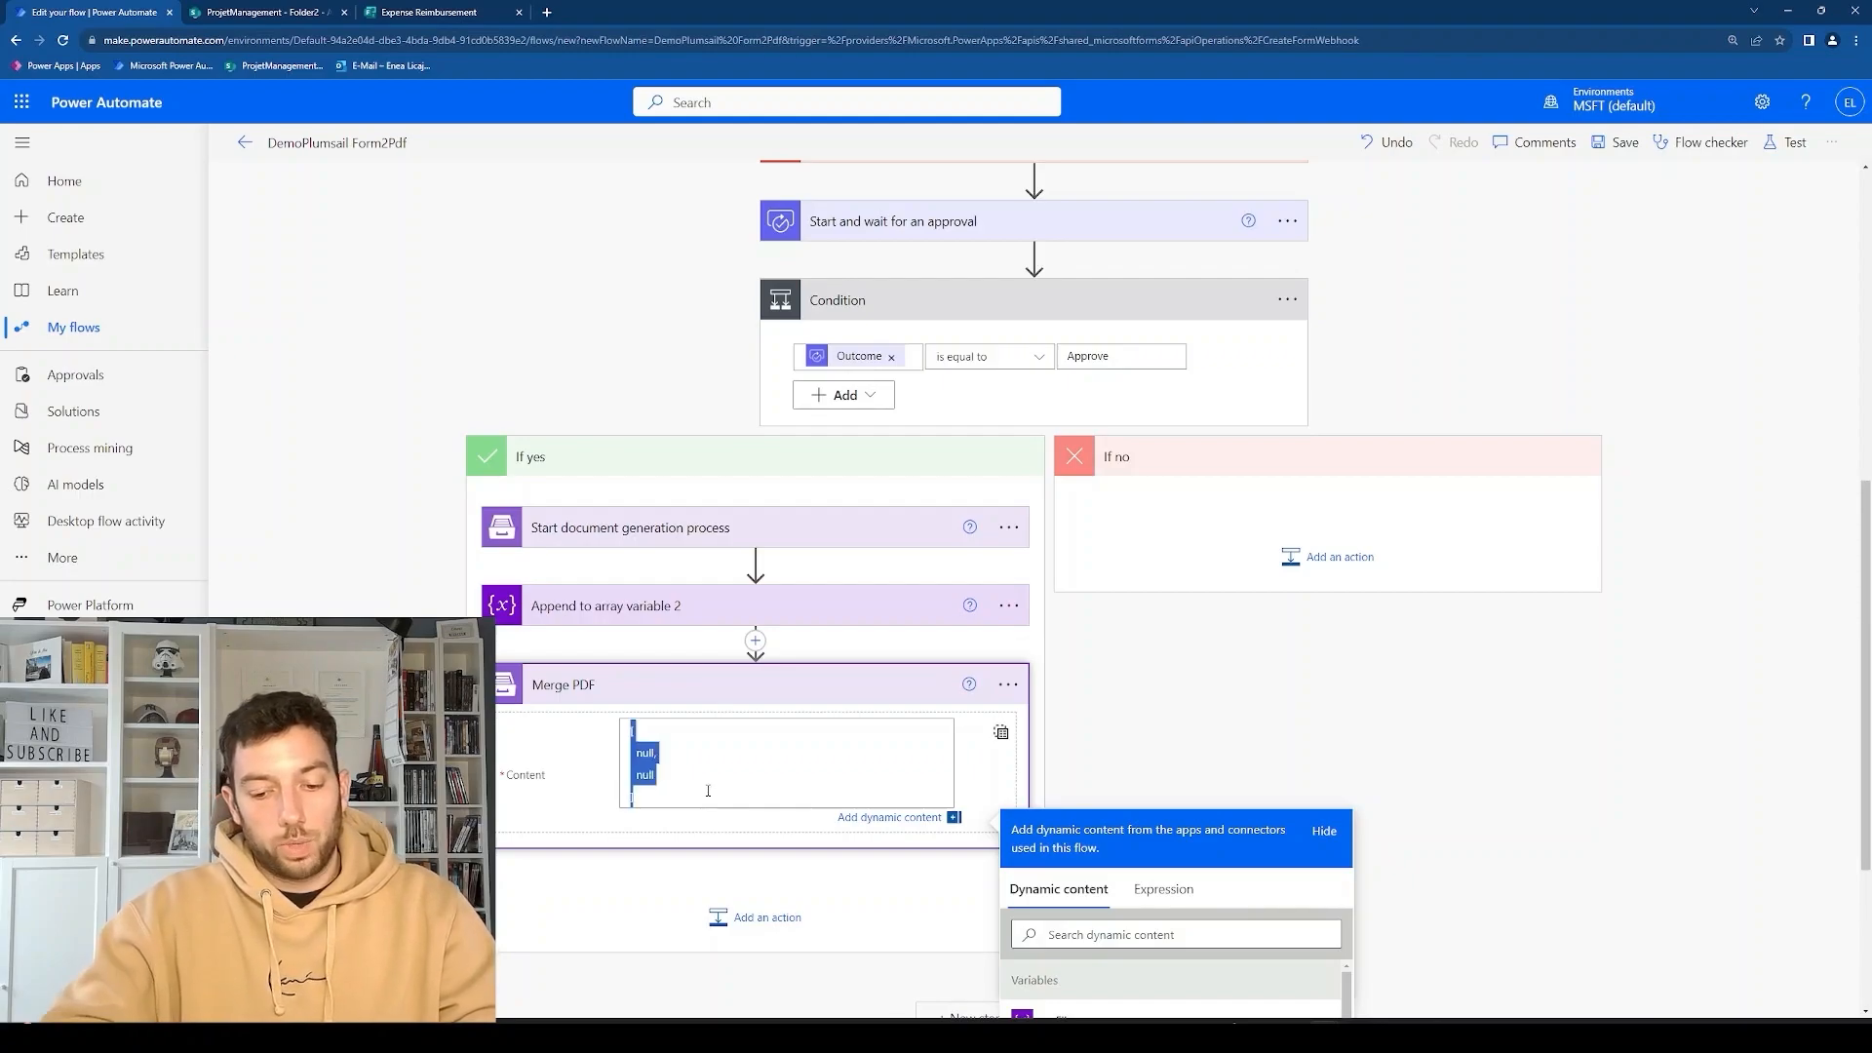
key("BackSpace")
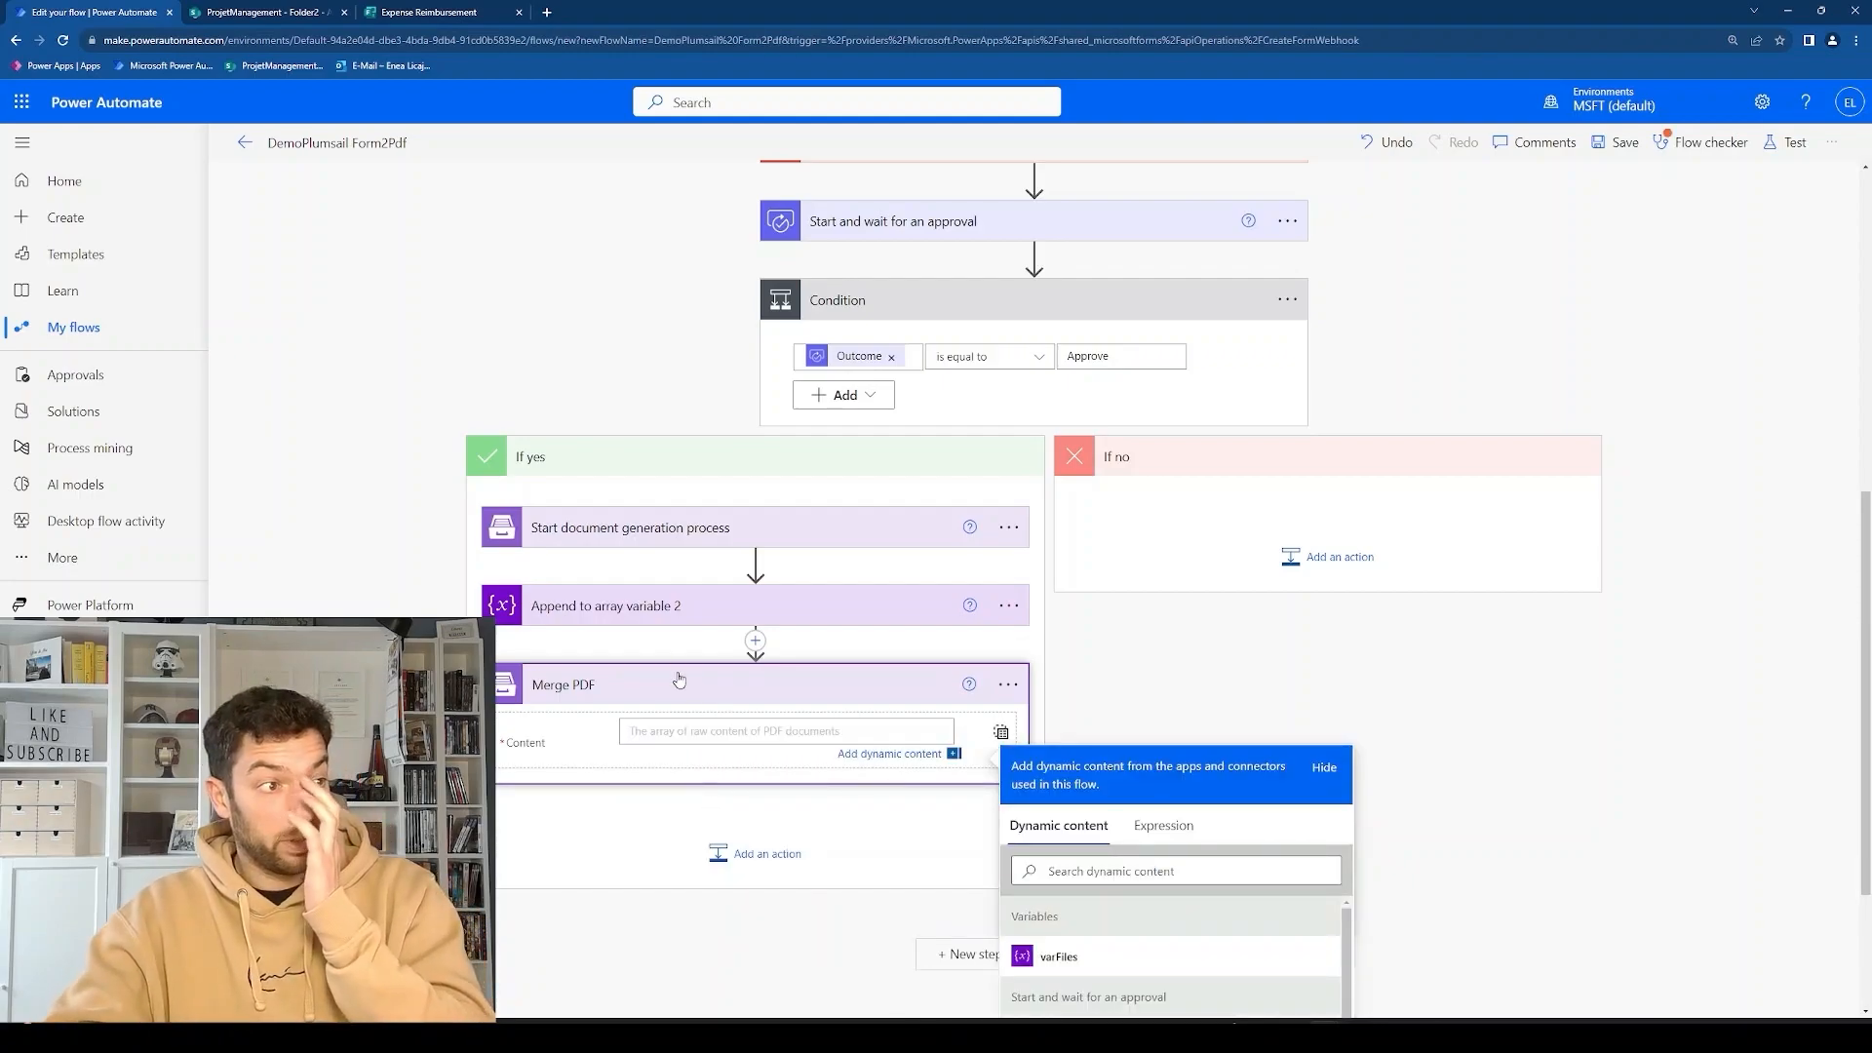
Check the Append to array variable 2 settings and set the Merge PDF Content to the varFiles variable.
left_click(674, 622)
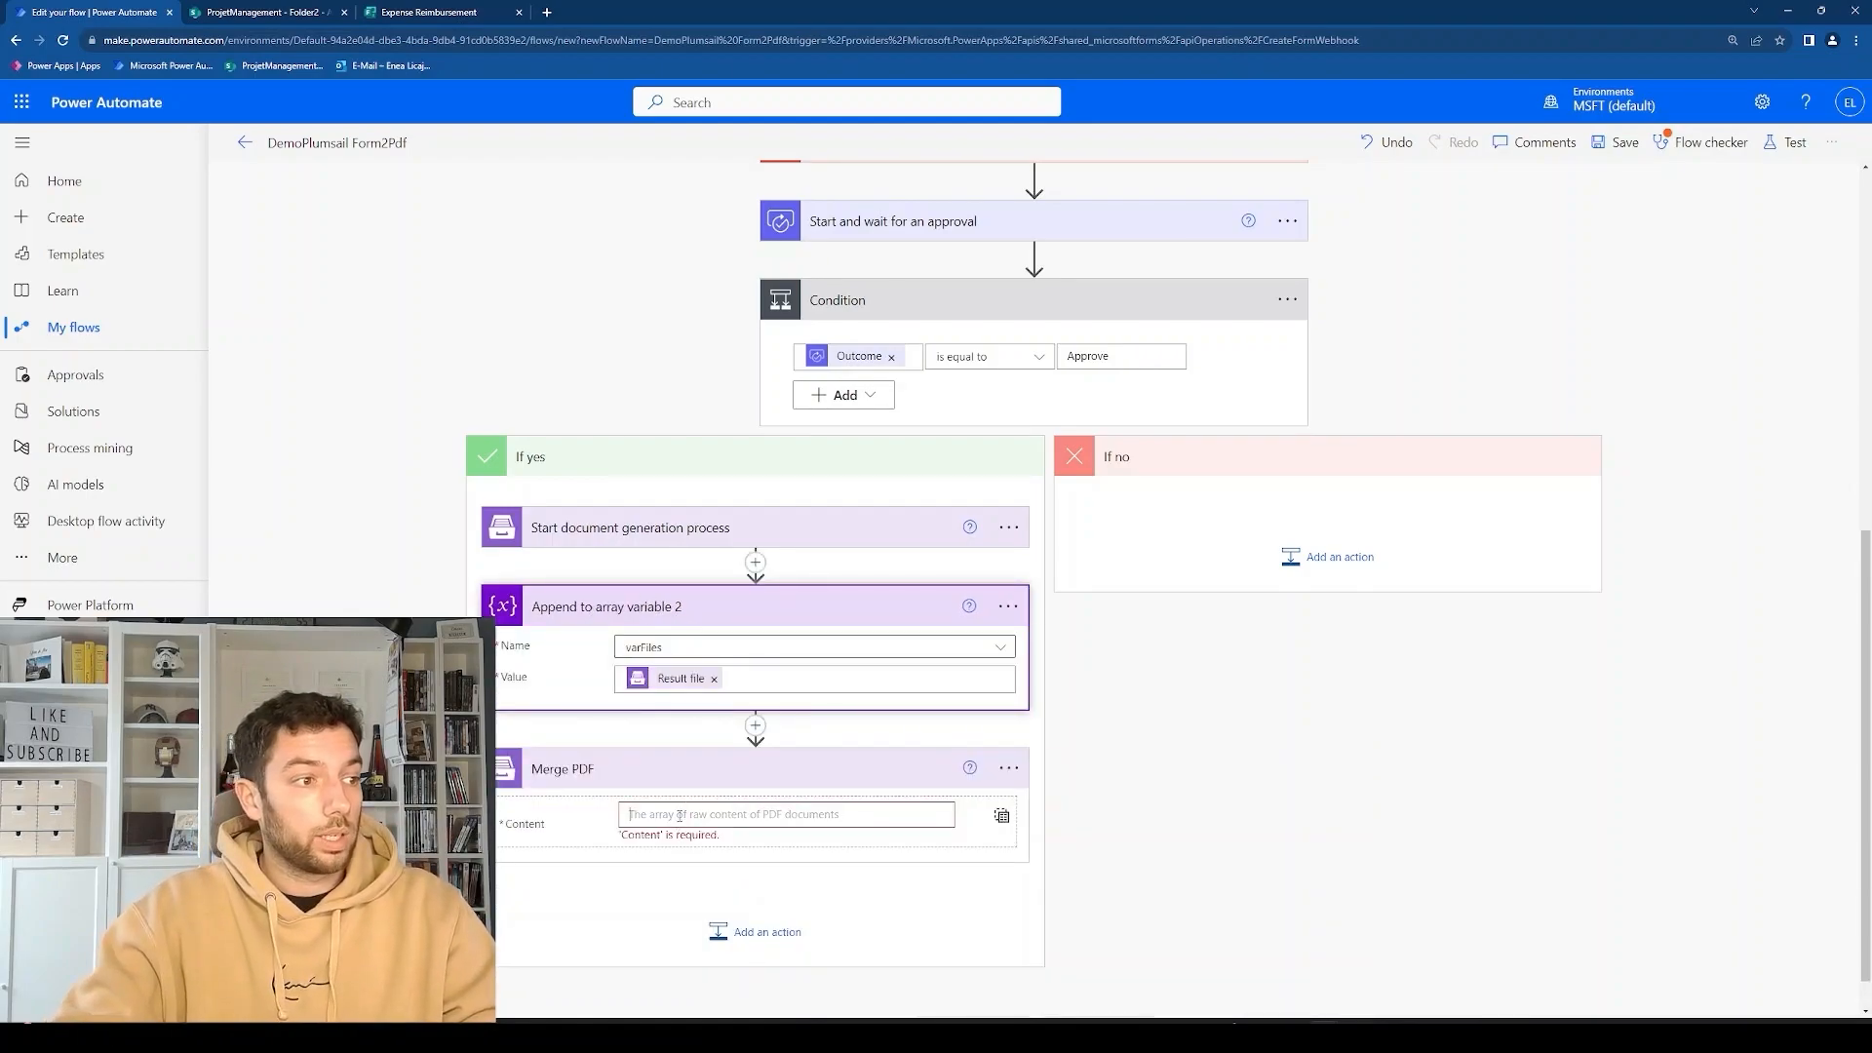
left_click(679, 815)
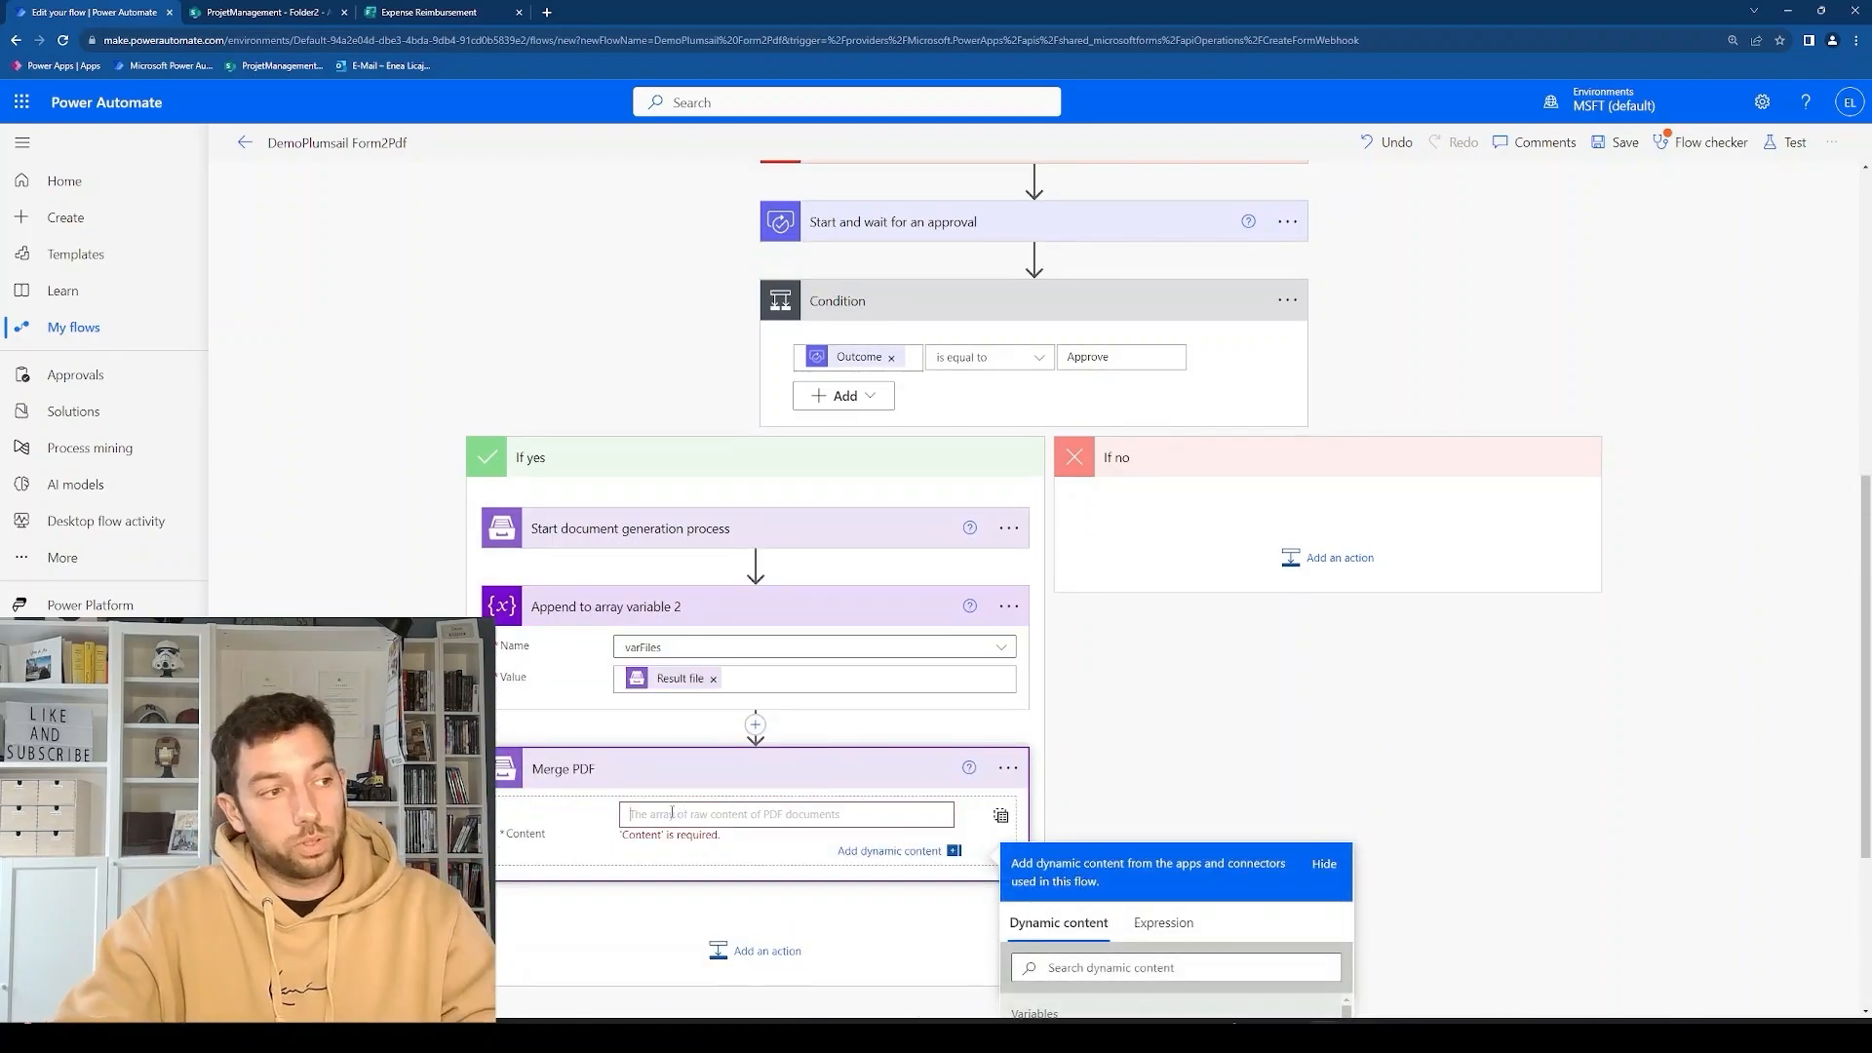
scroll(1061, 759, "down", 3)
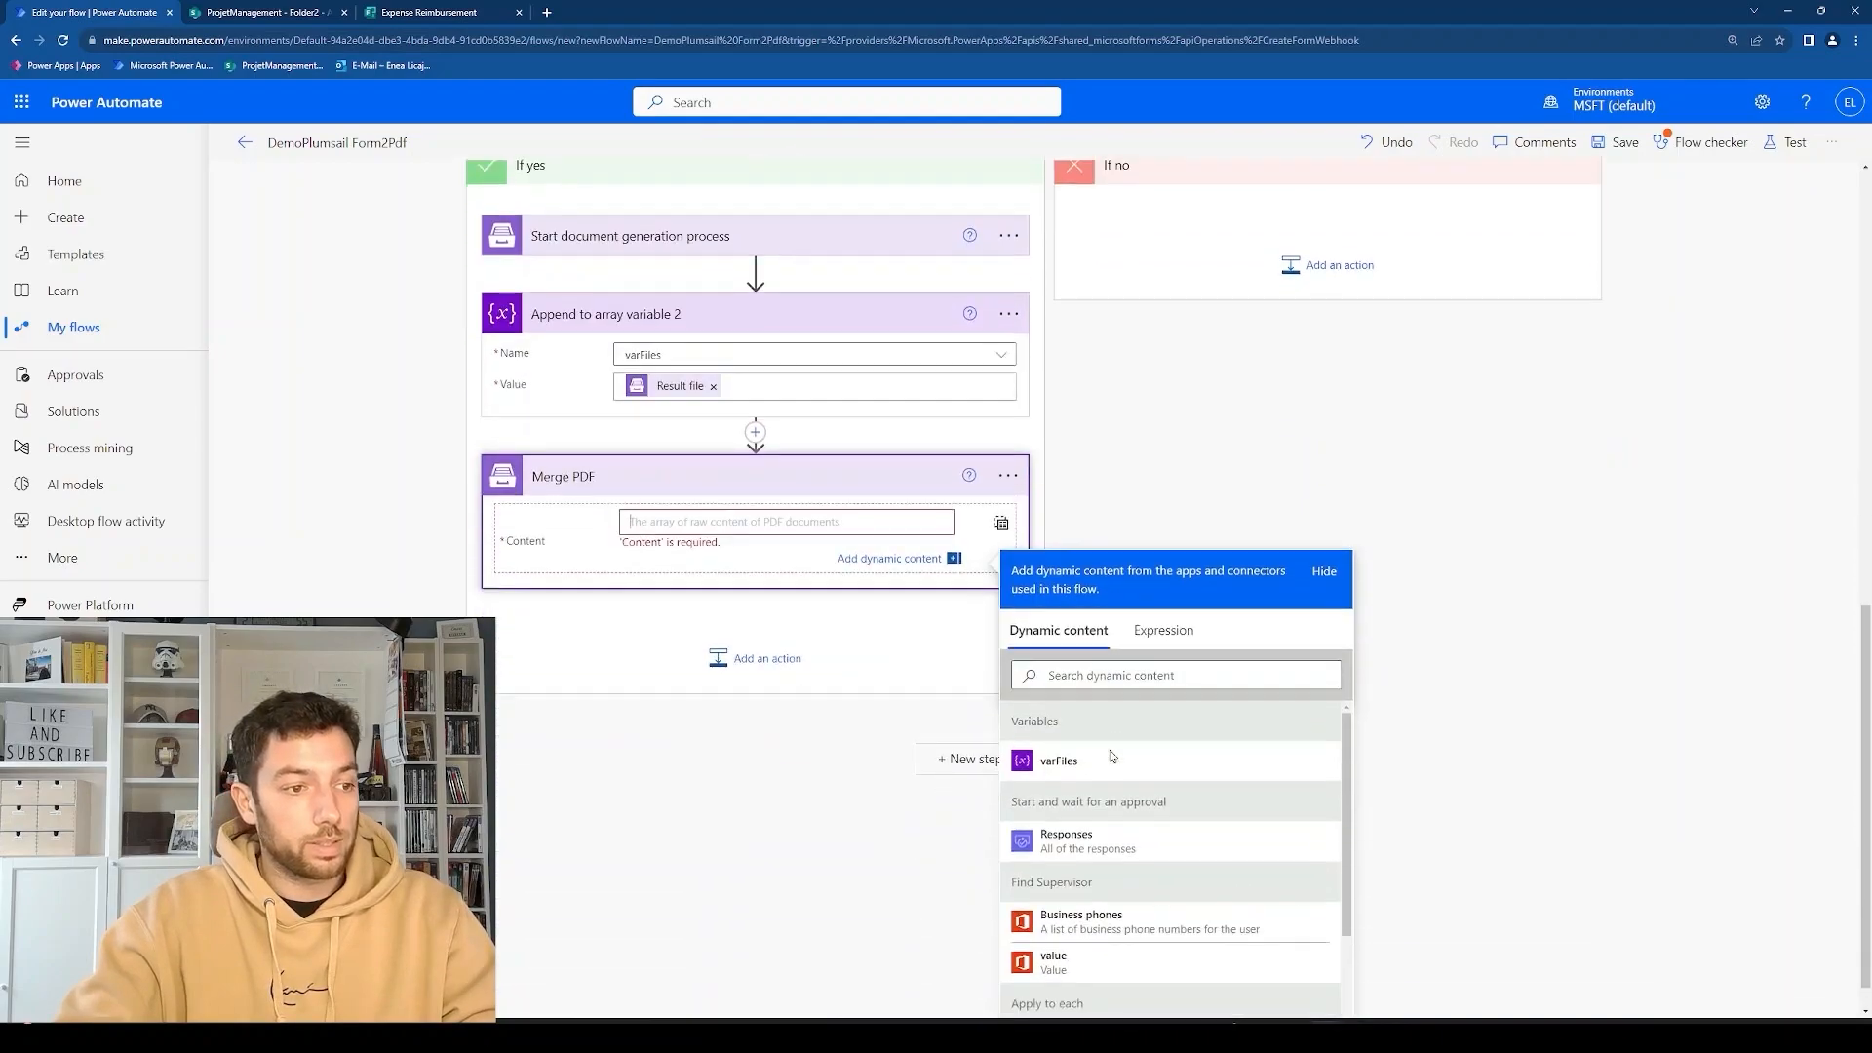
left_click(1040, 770)
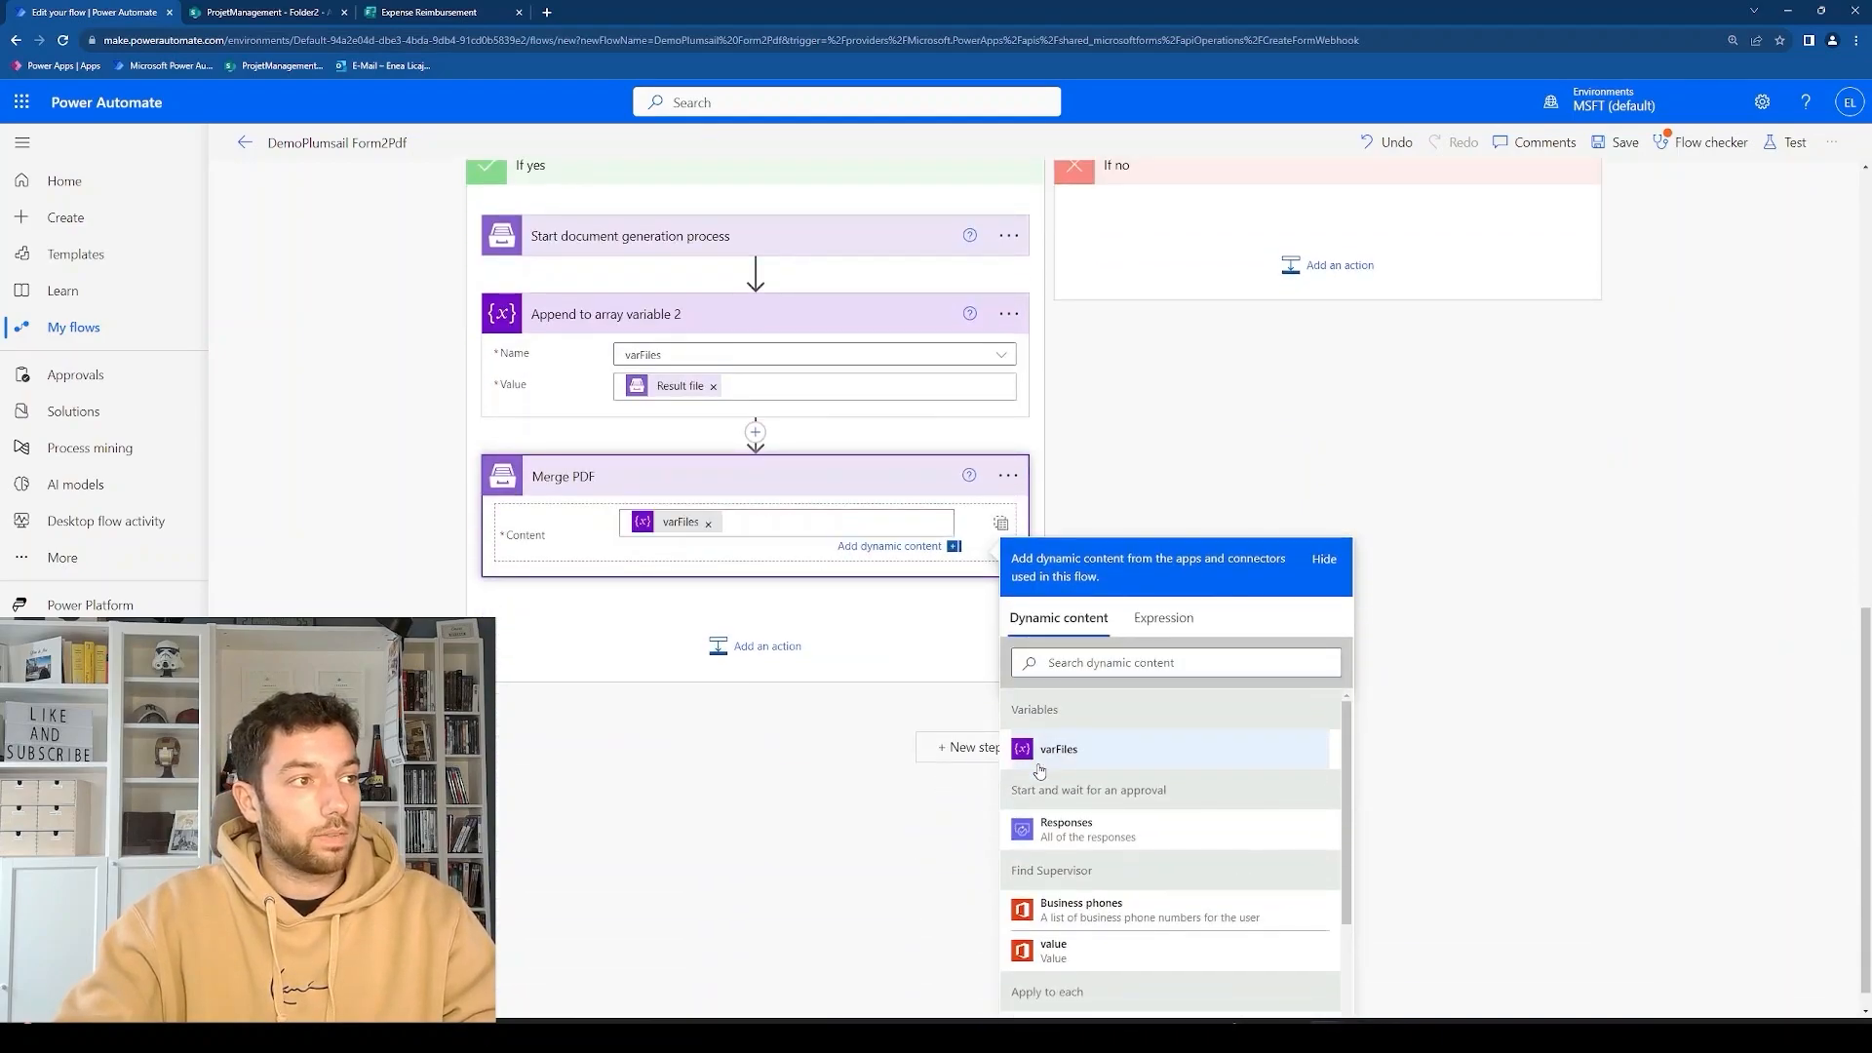
Add a SharePoint Create file action after Merge PDF in the If yes branch.
left_click(738, 653)
left_click(726, 518)
type("create file")
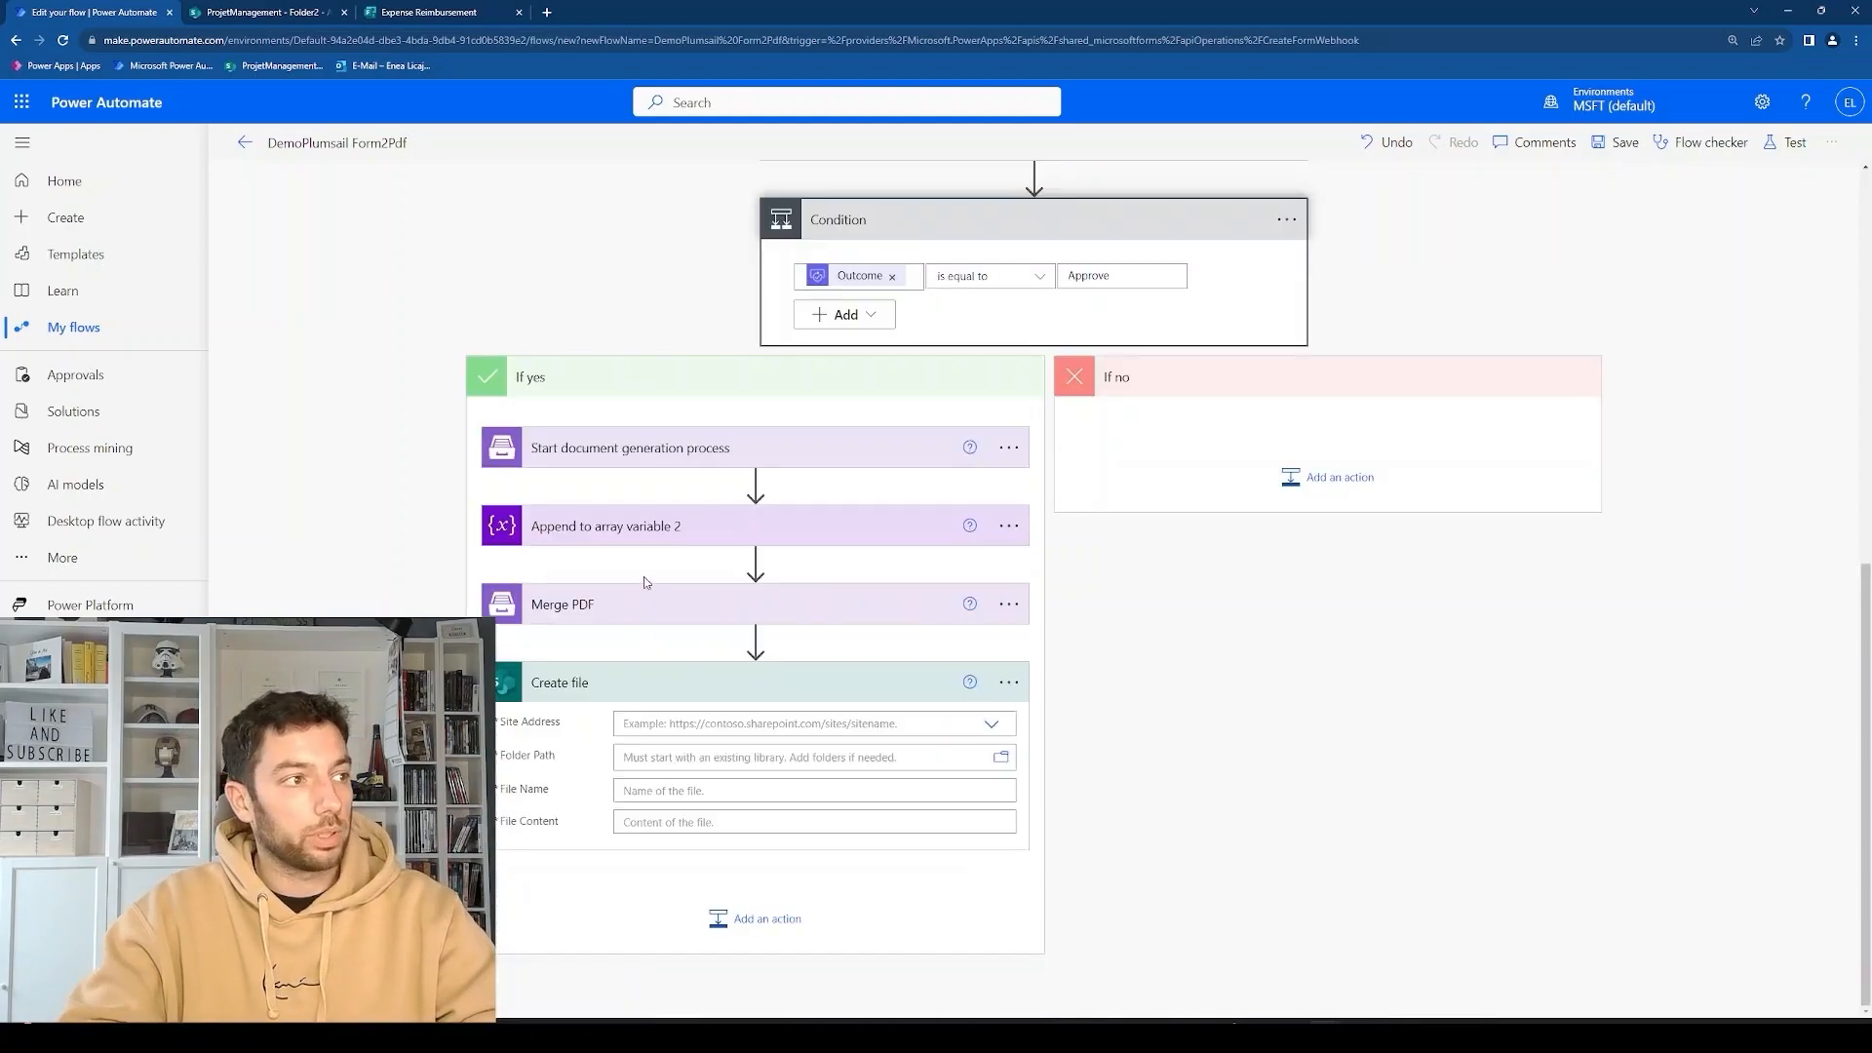
Start the File Name of the SharePoint Create file action with the text "Receipt_".
left_click(707, 752)
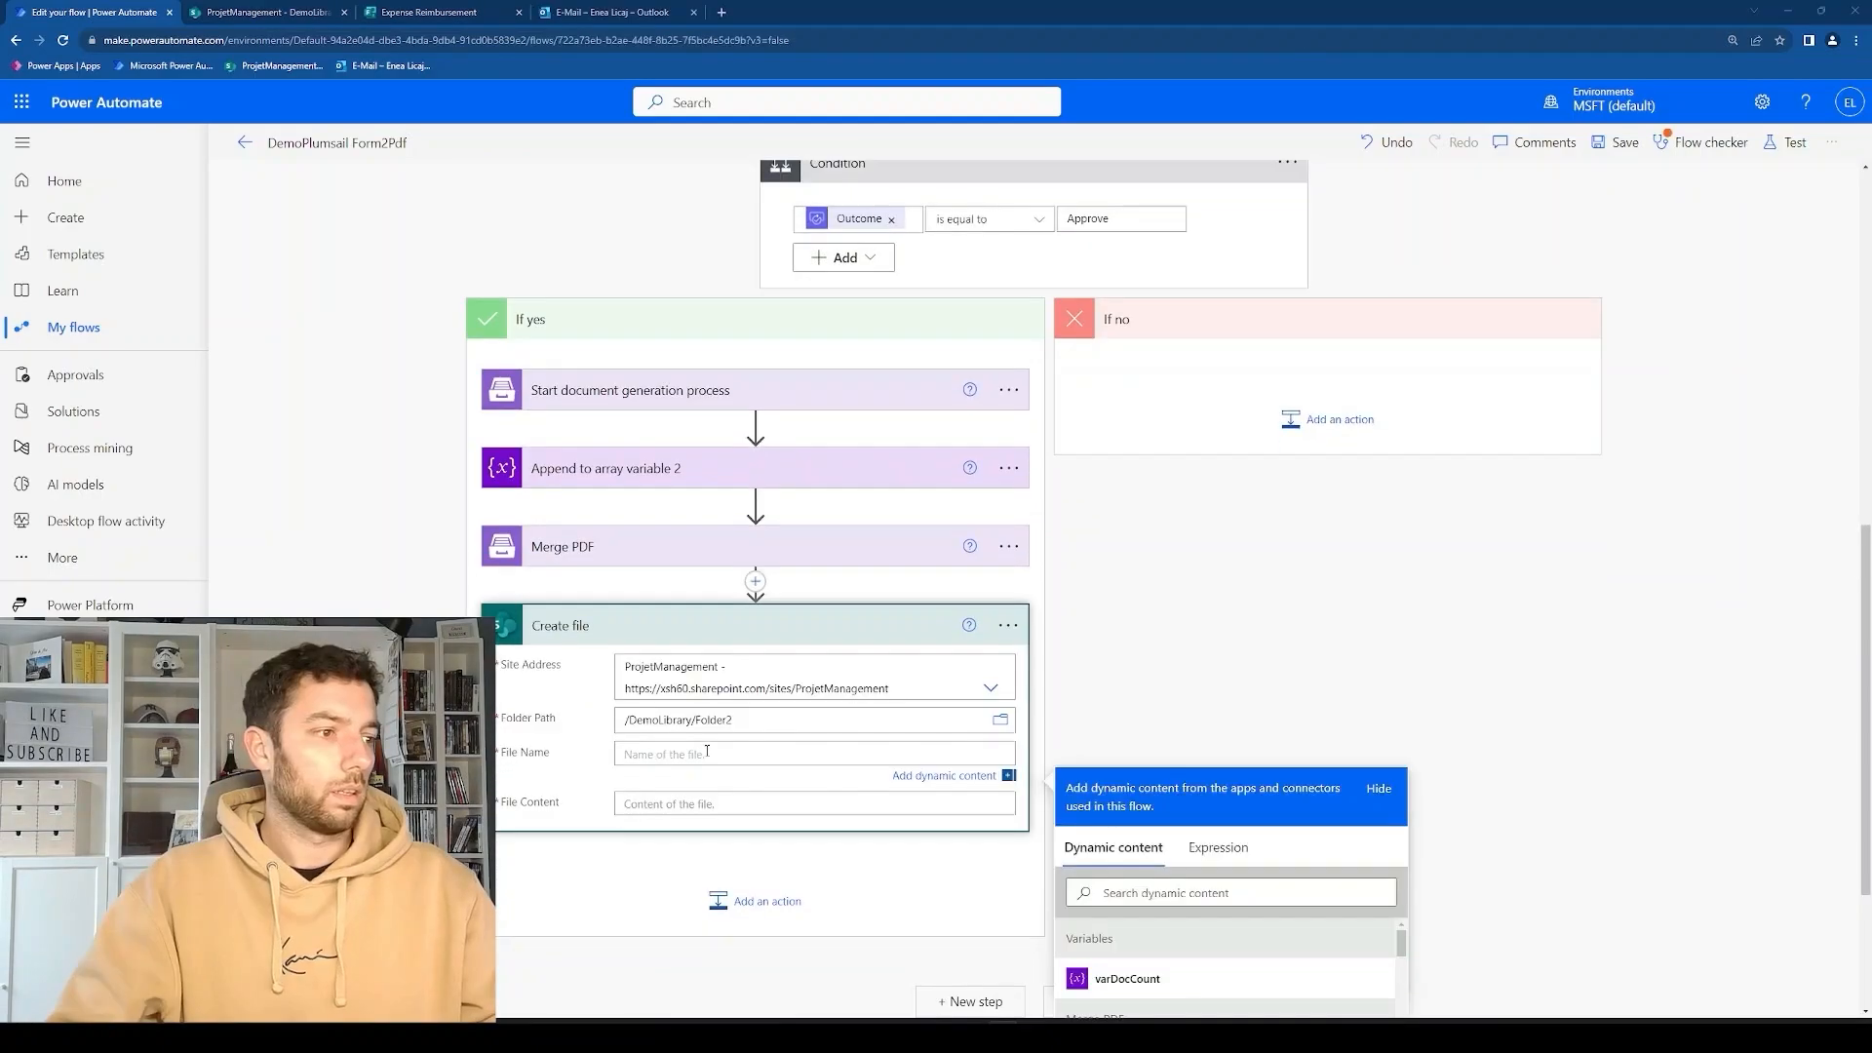
type("RE")
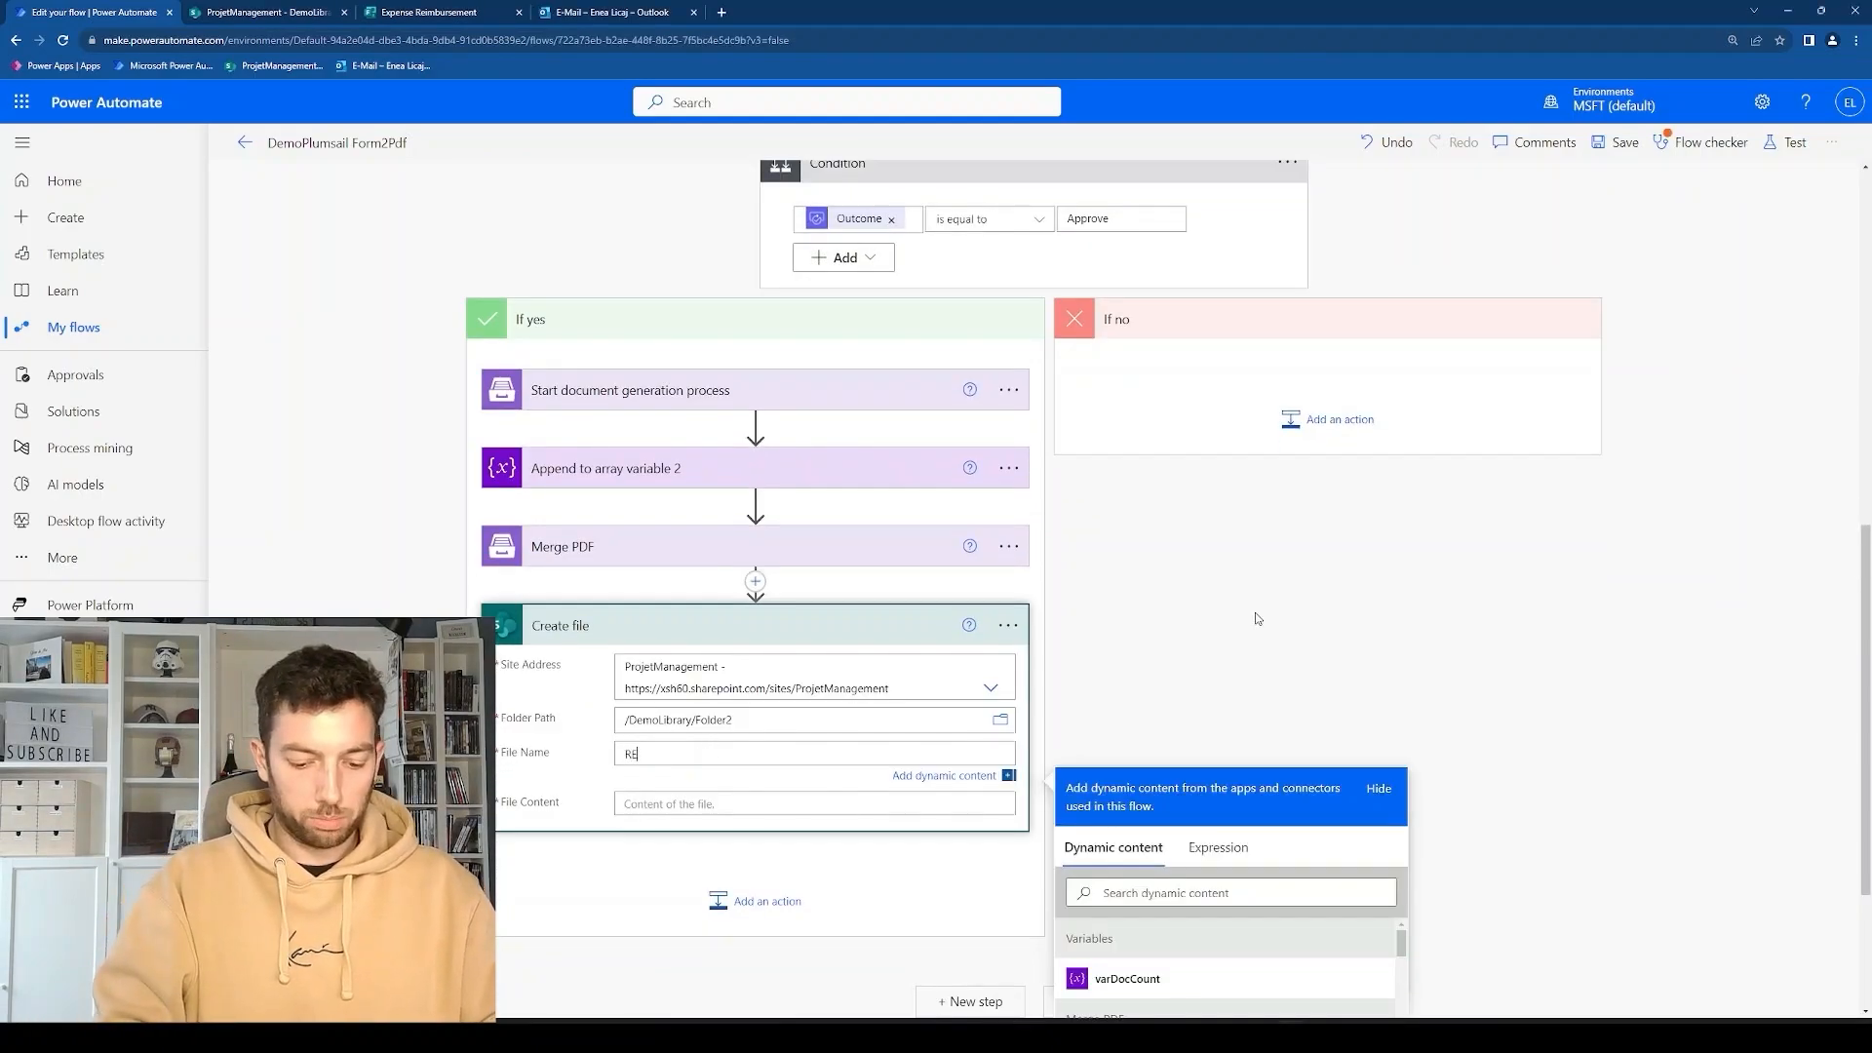
type("ce")
key("BackSpace")
key("BackSpace")
key("BackSpace")
type("eipt_")
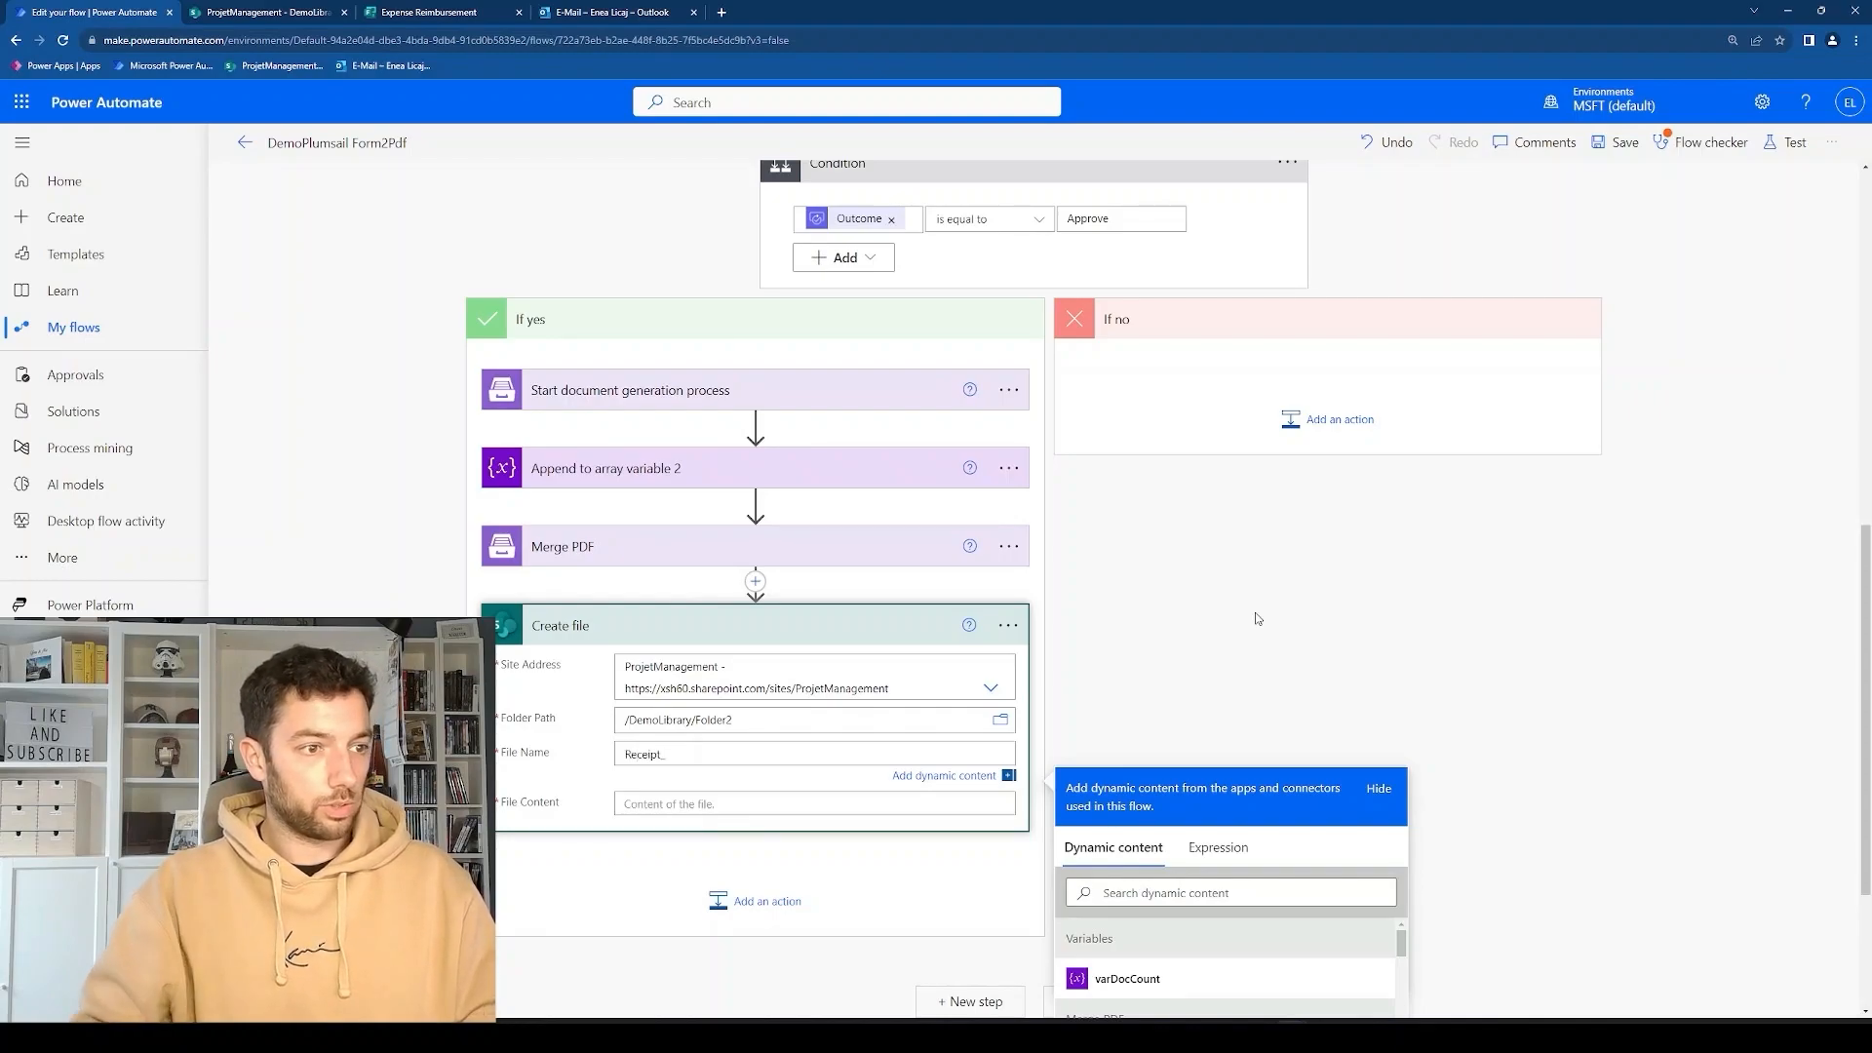
Switch to Sublime Text and copy the expression add(variables('varDocCount'),1) for use in the Create file name.
scroll(1272, 651, "down", 2)
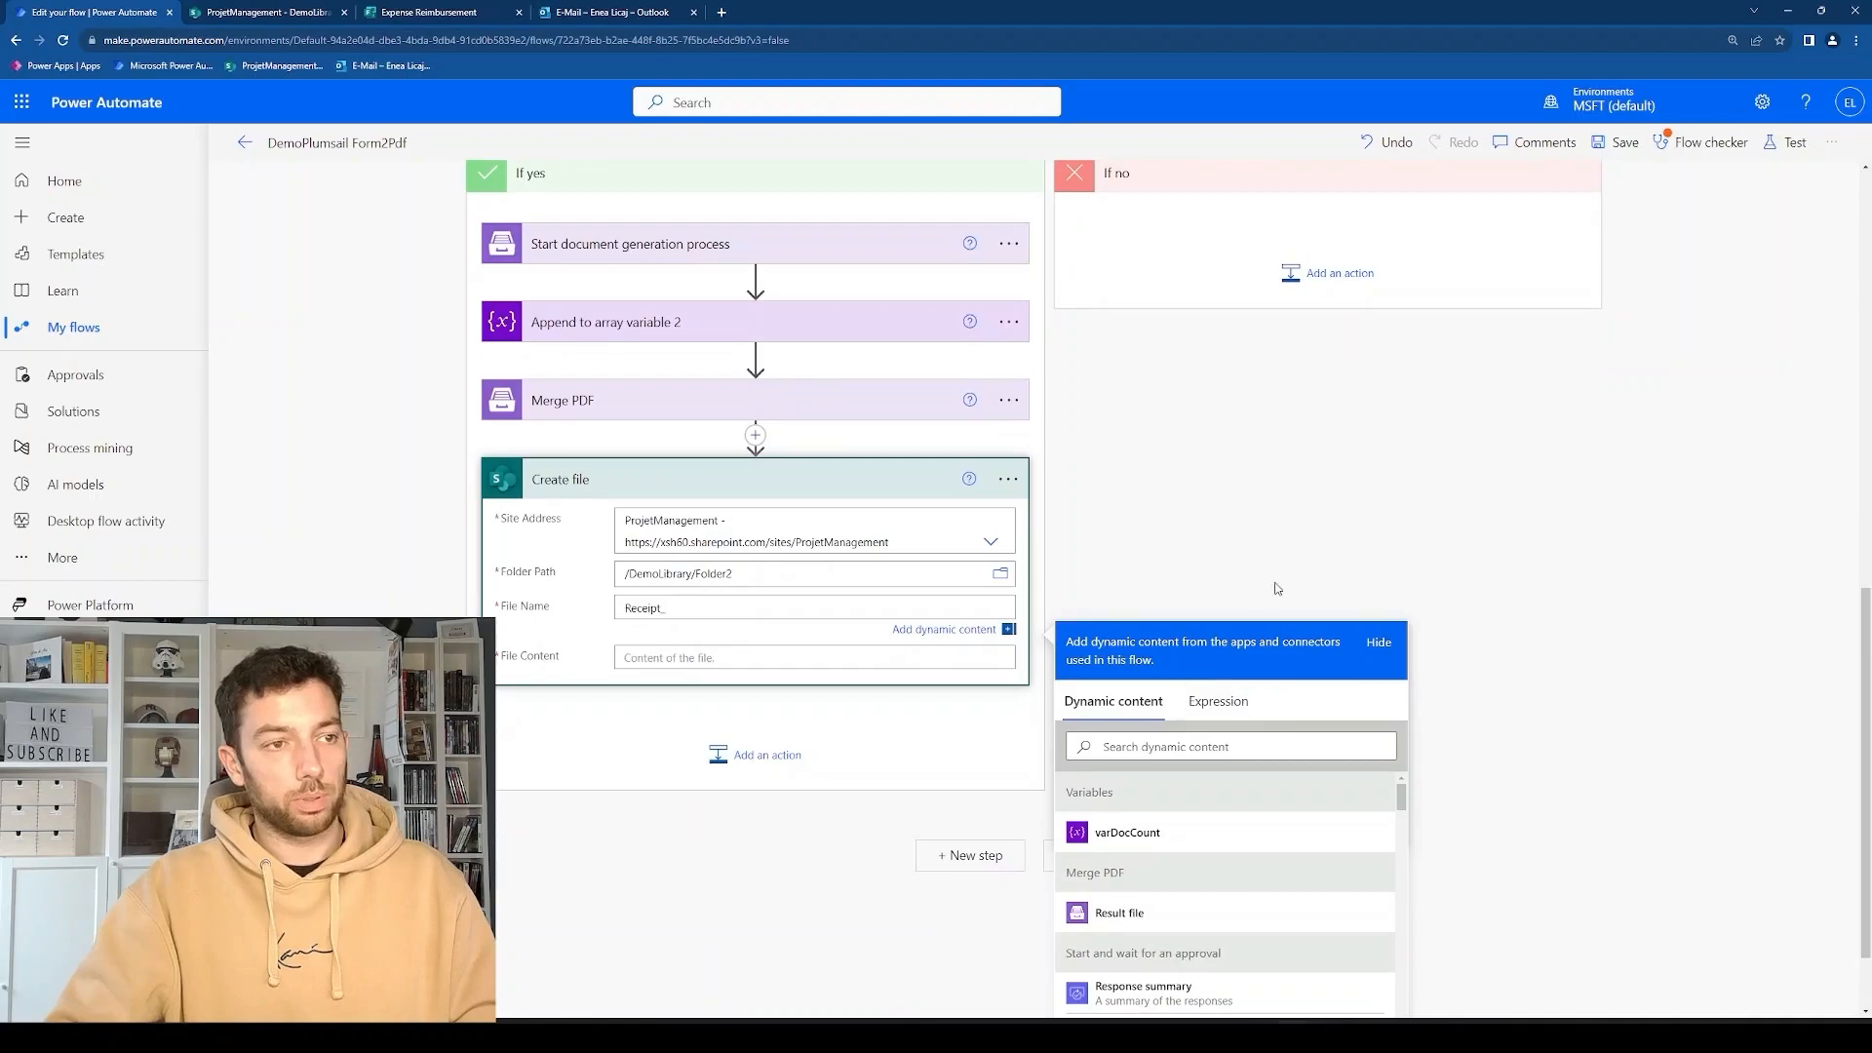
scroll(945, 353, "up", 10)
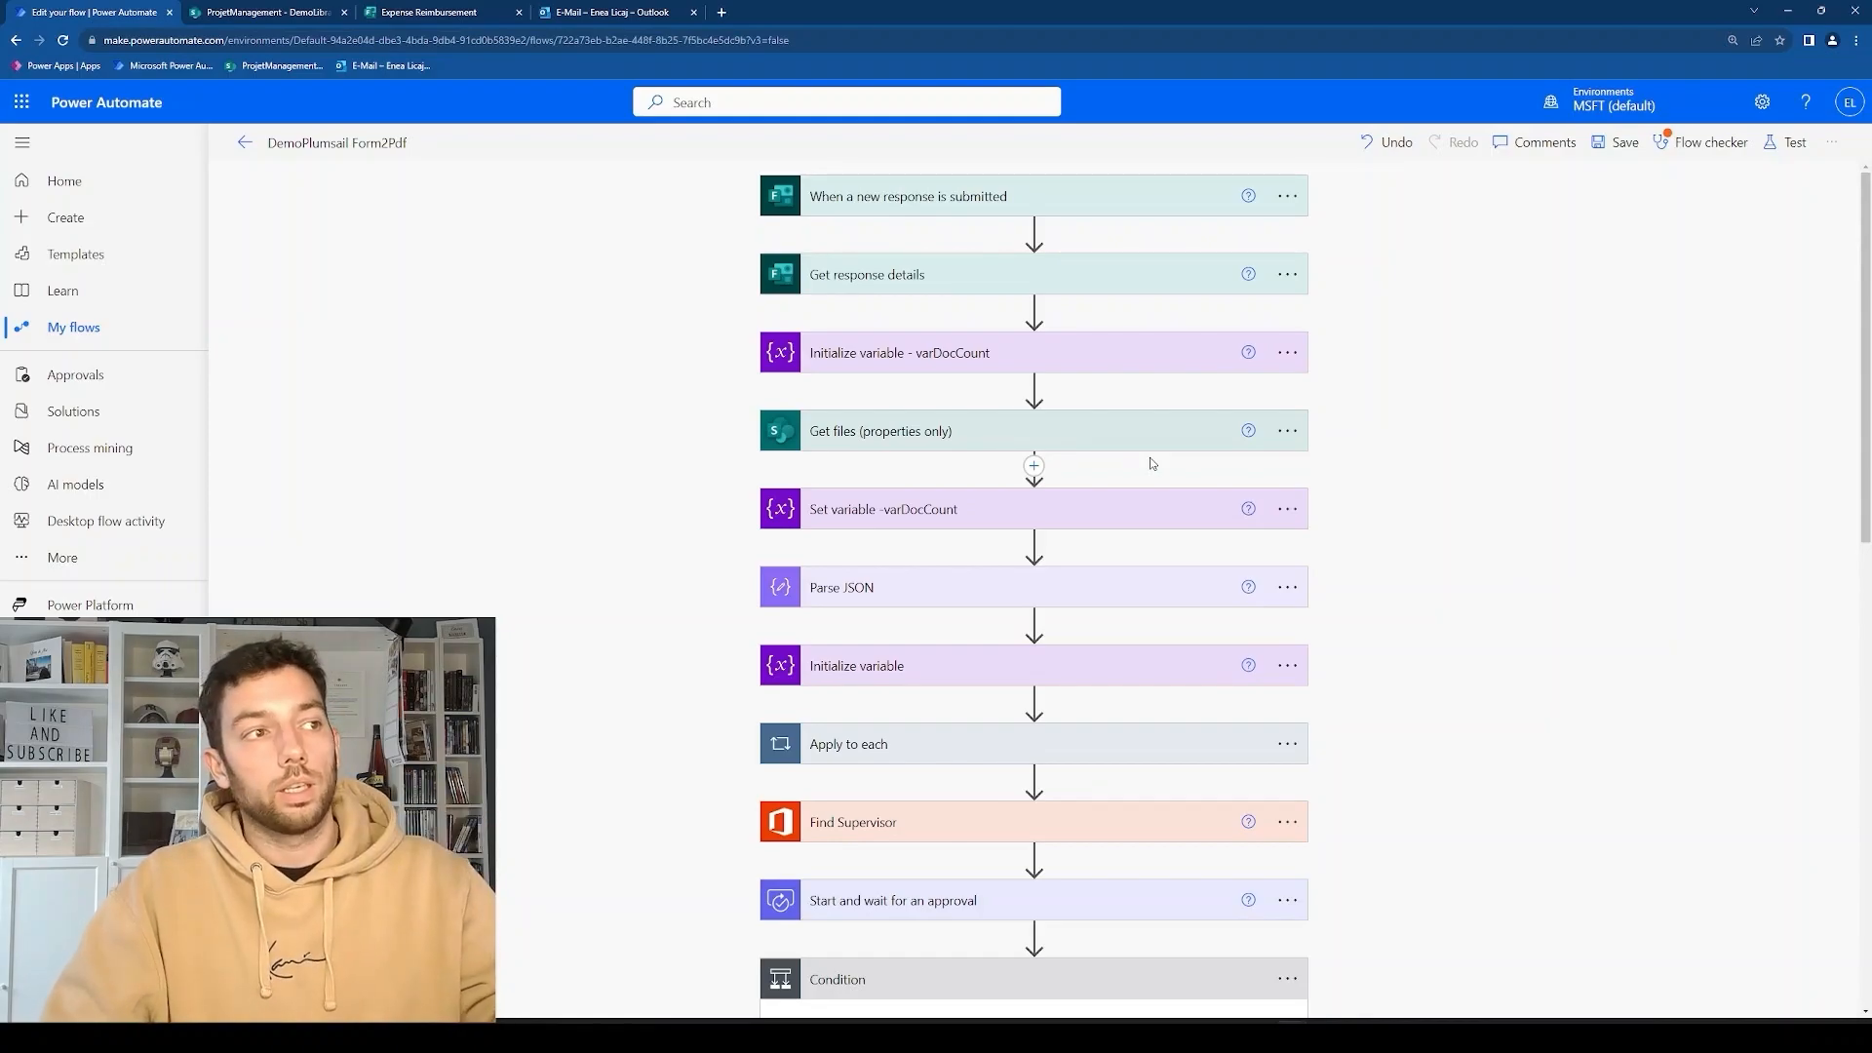
scroll(1152, 463, "down", 10)
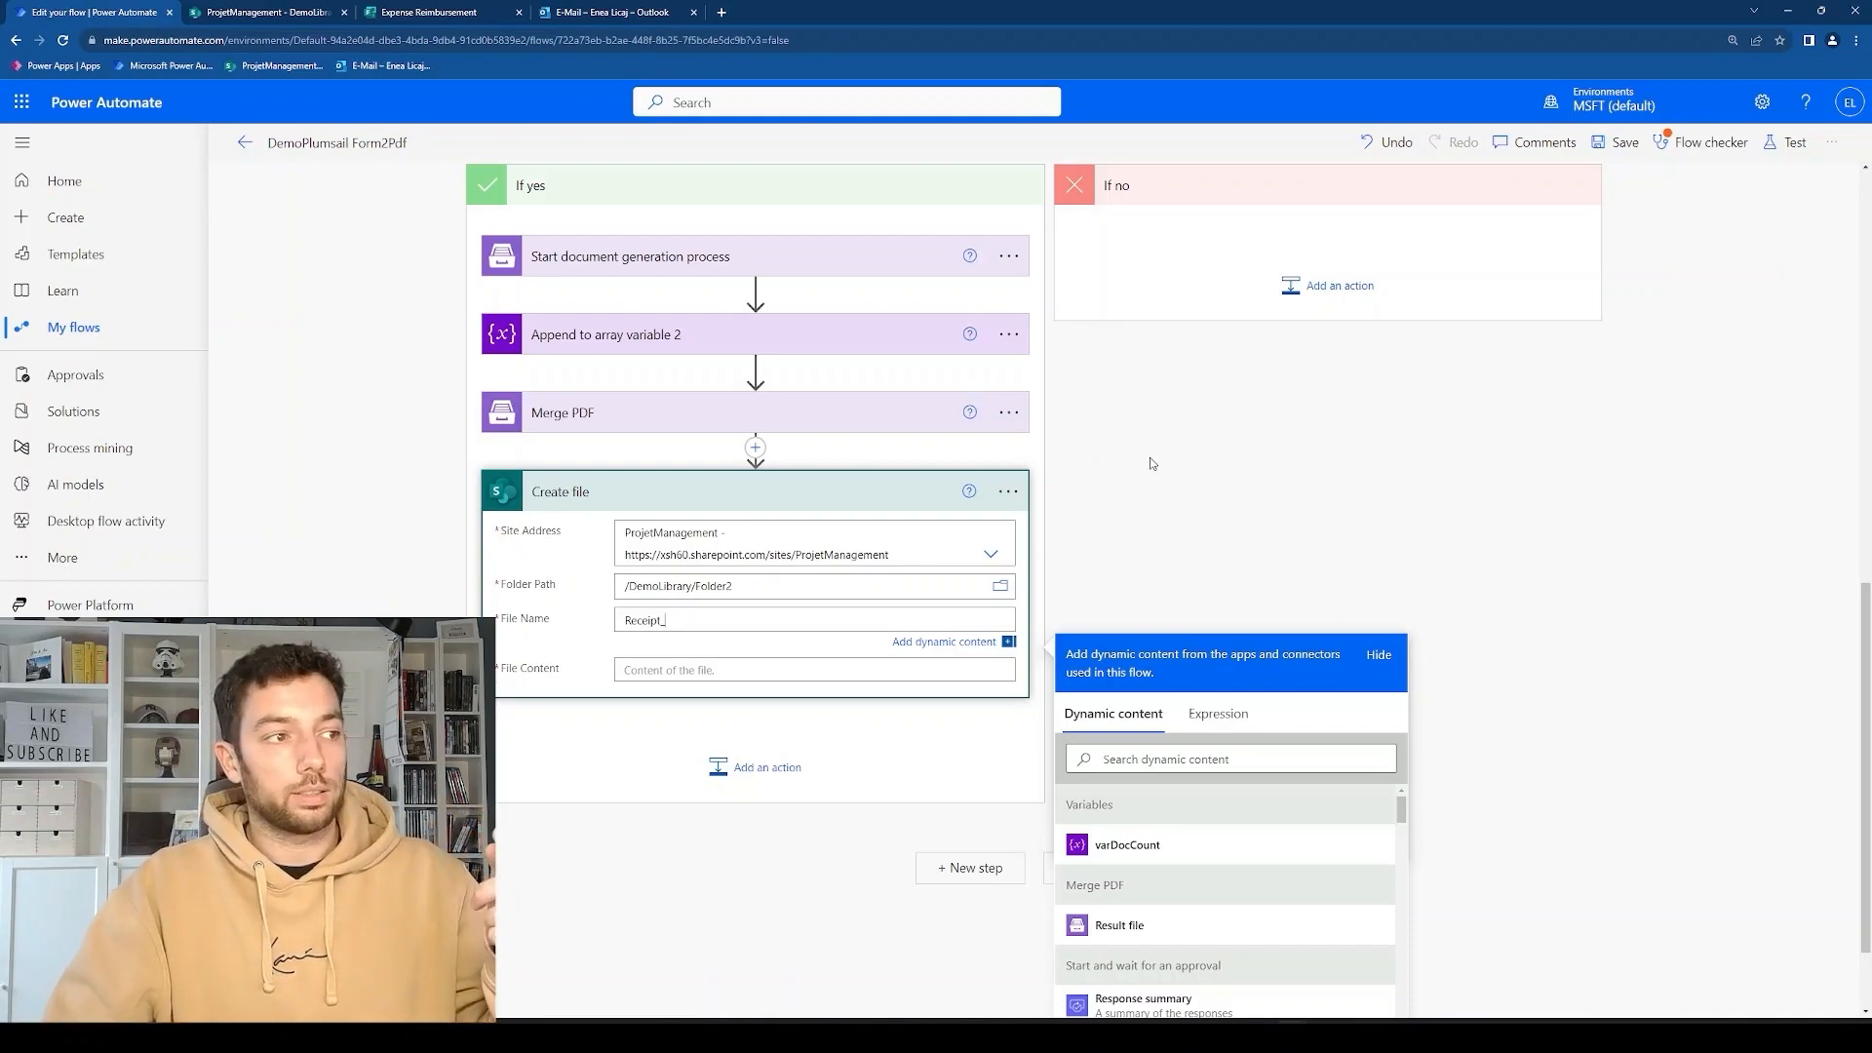
scroll(1152, 463, "up", 8)
scroll(1152, 463, "down", 9)
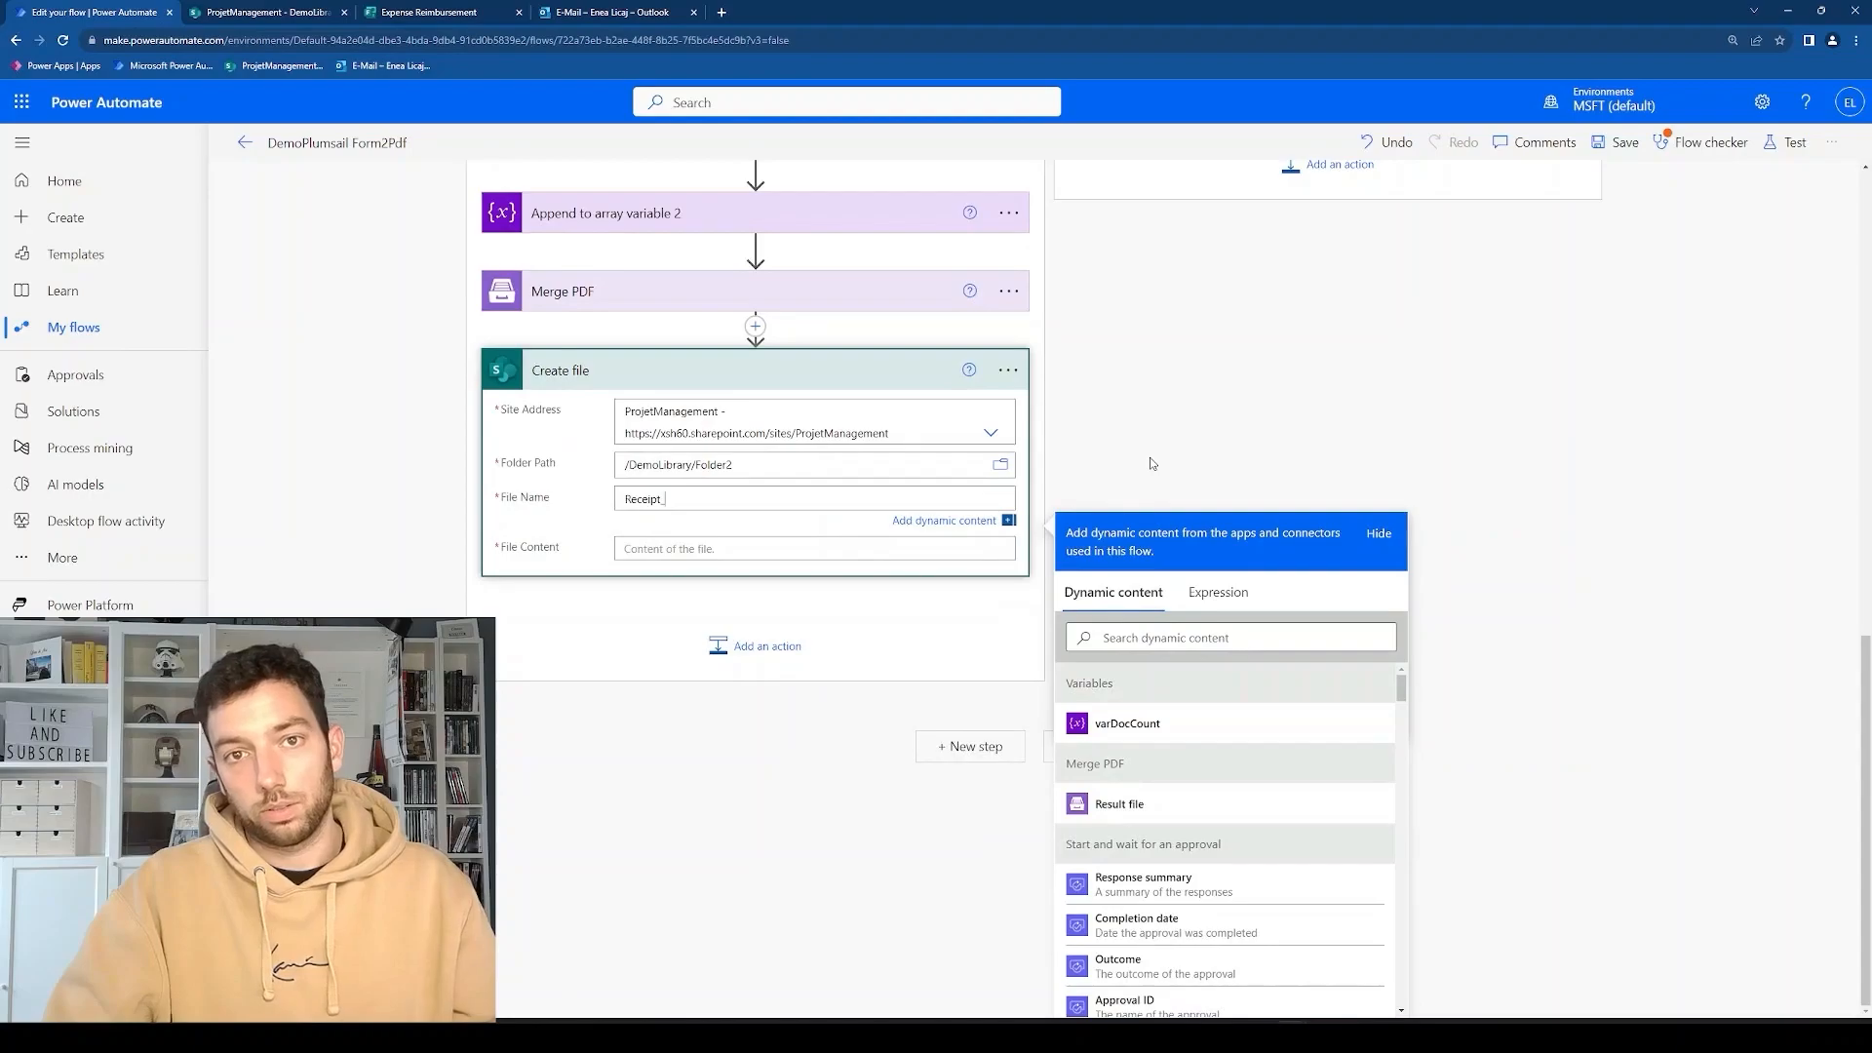
left_click(1218, 593)
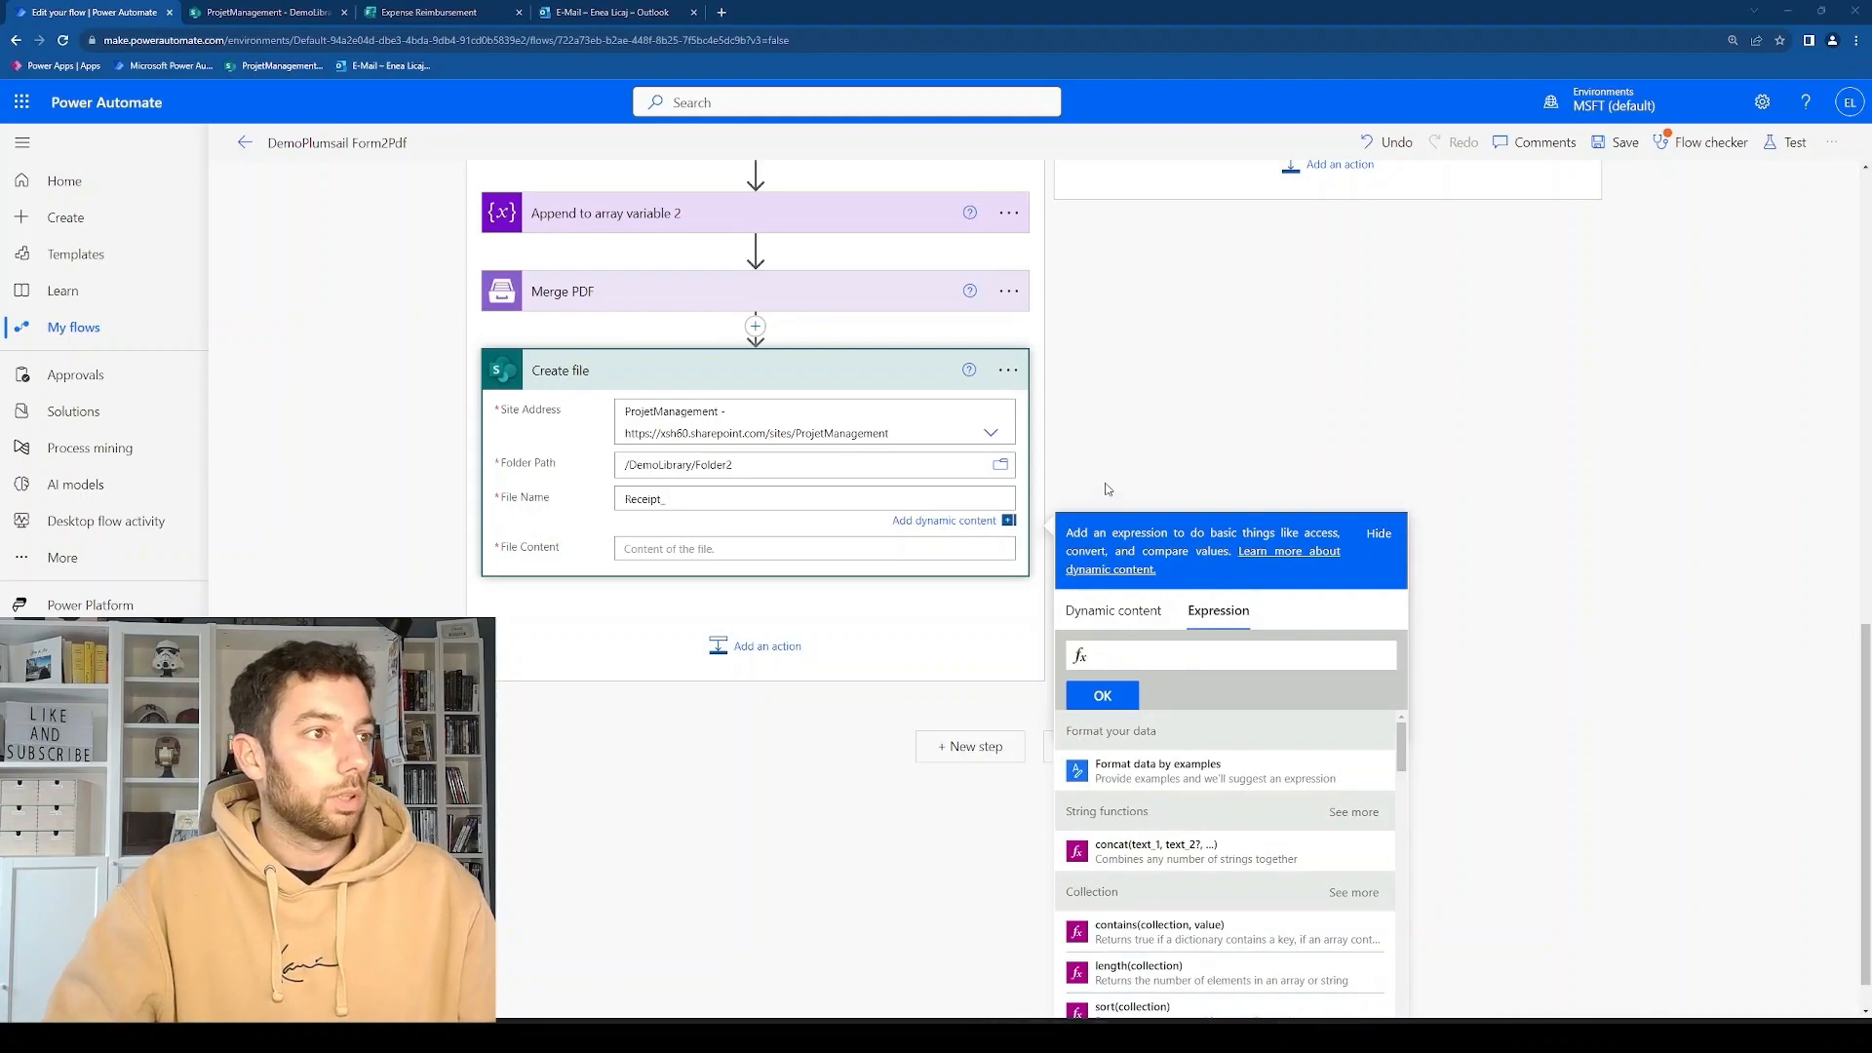
key("alt+Tab")
key("ctrl+a")
left_click(828, 377)
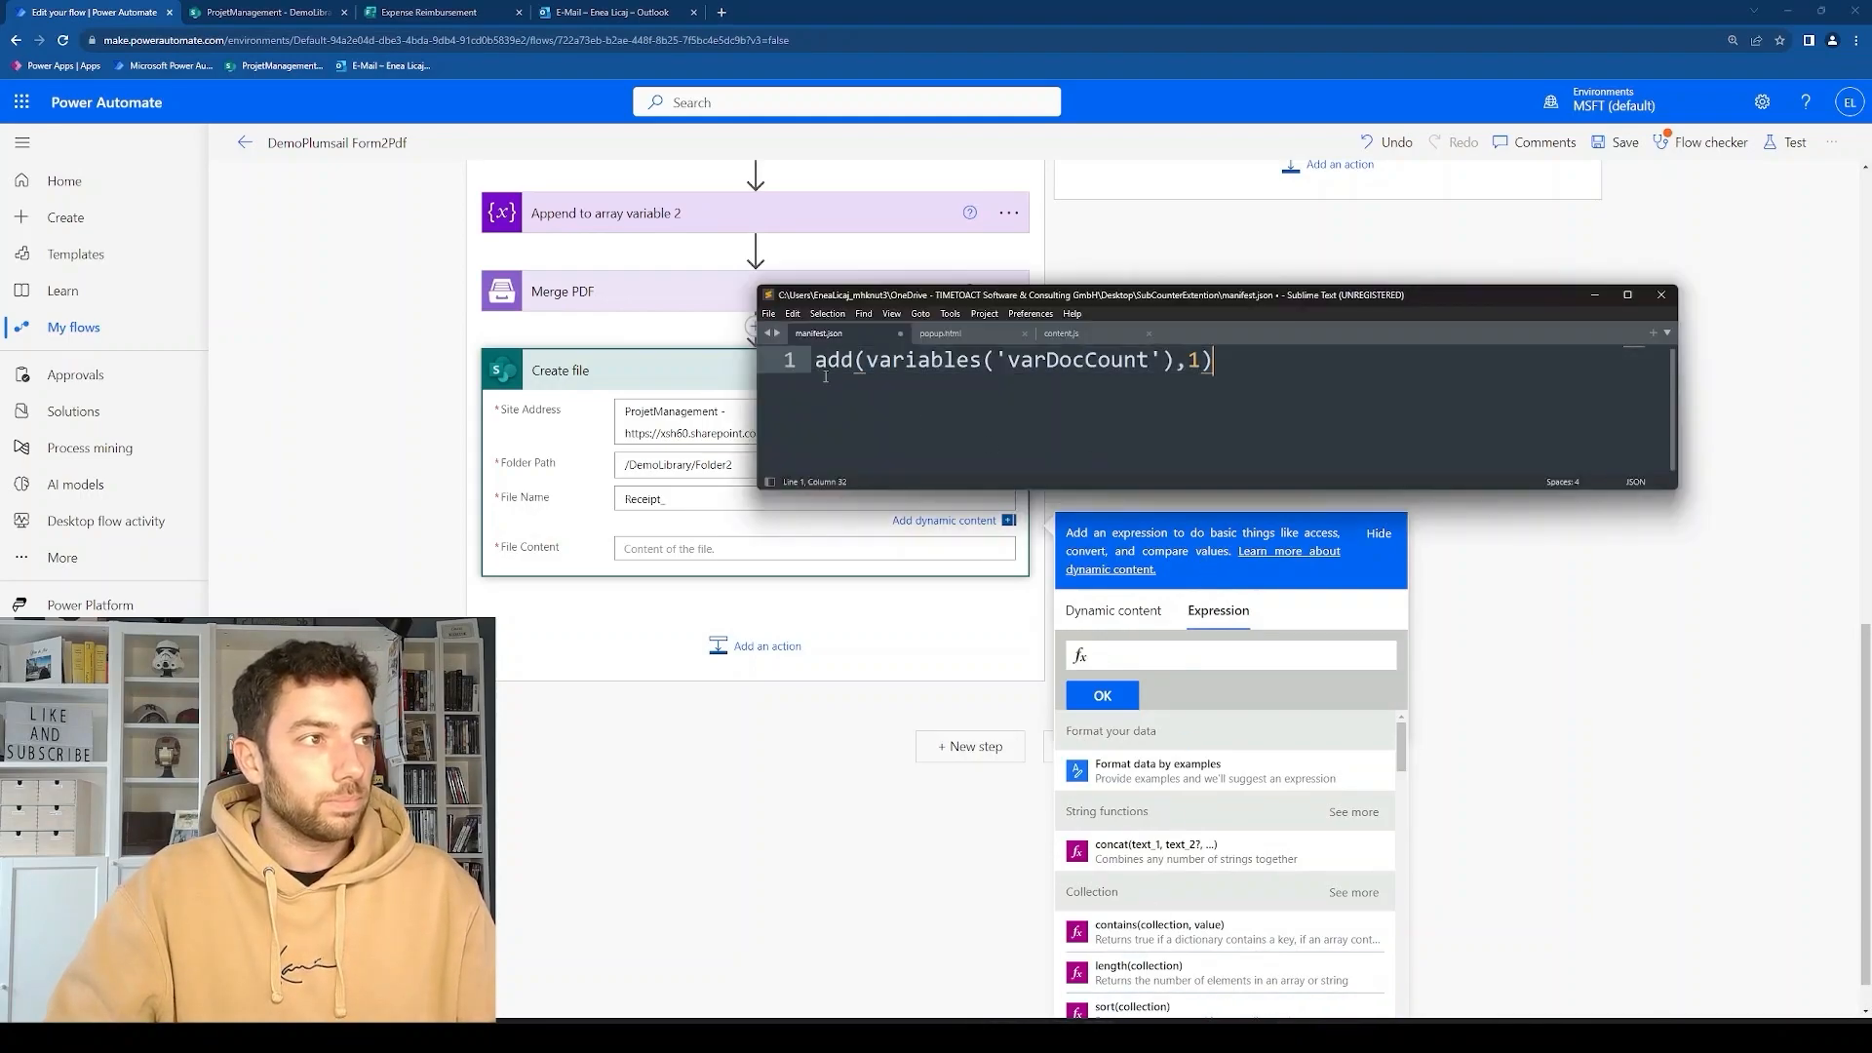
left_click_drag(1008, 361, 1150, 361)
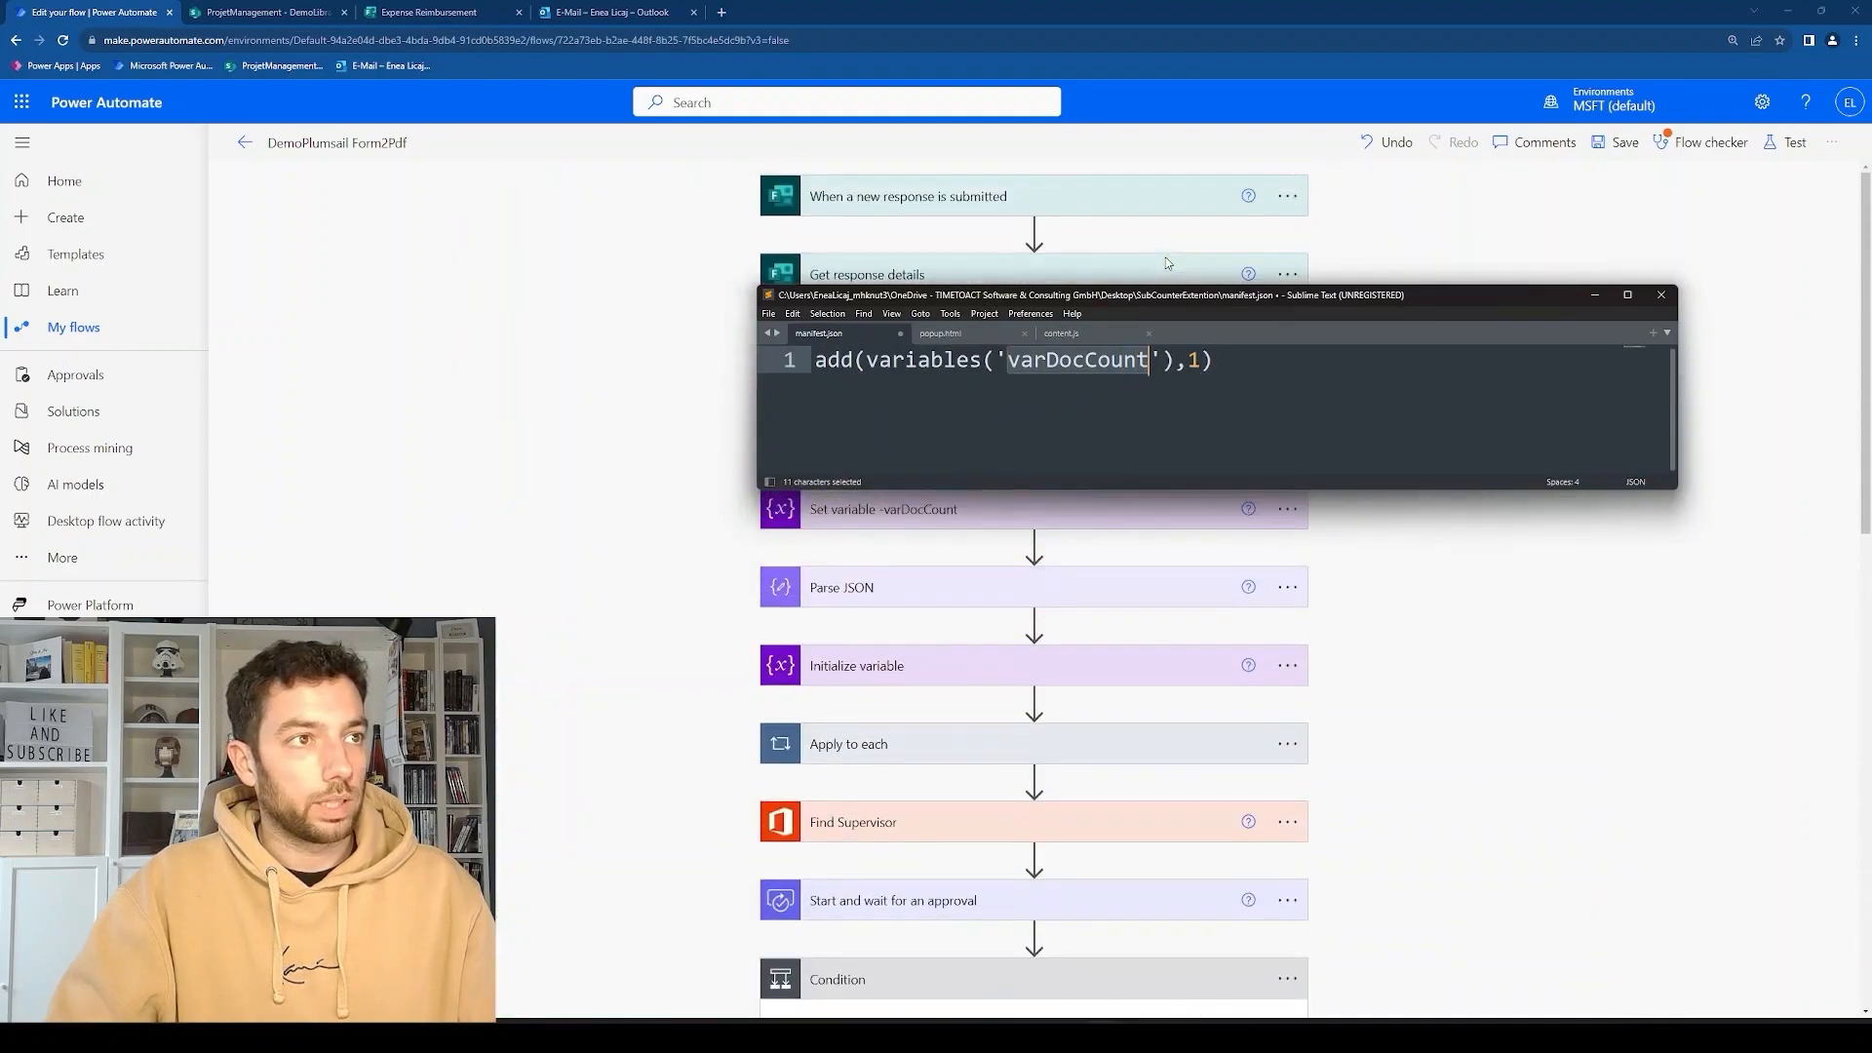
left_click_drag(1136, 293, 1123, 185)
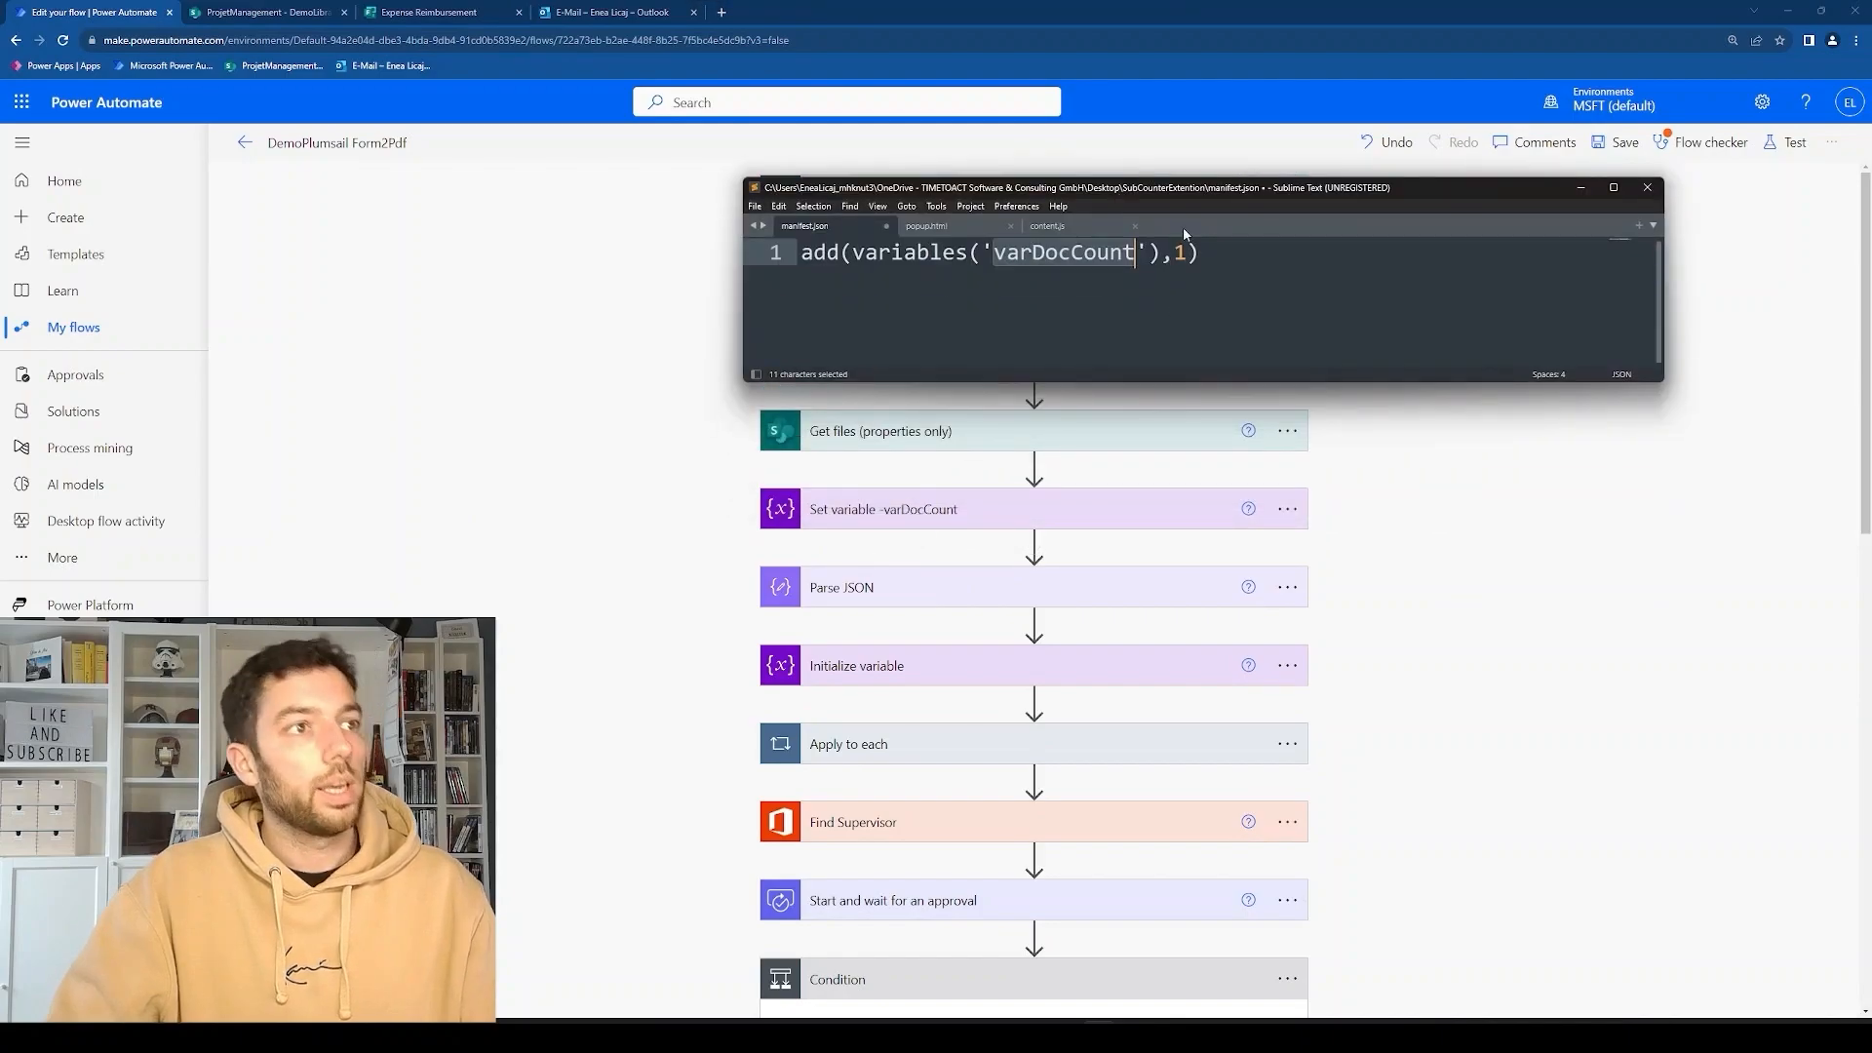
double_click(1181, 254)
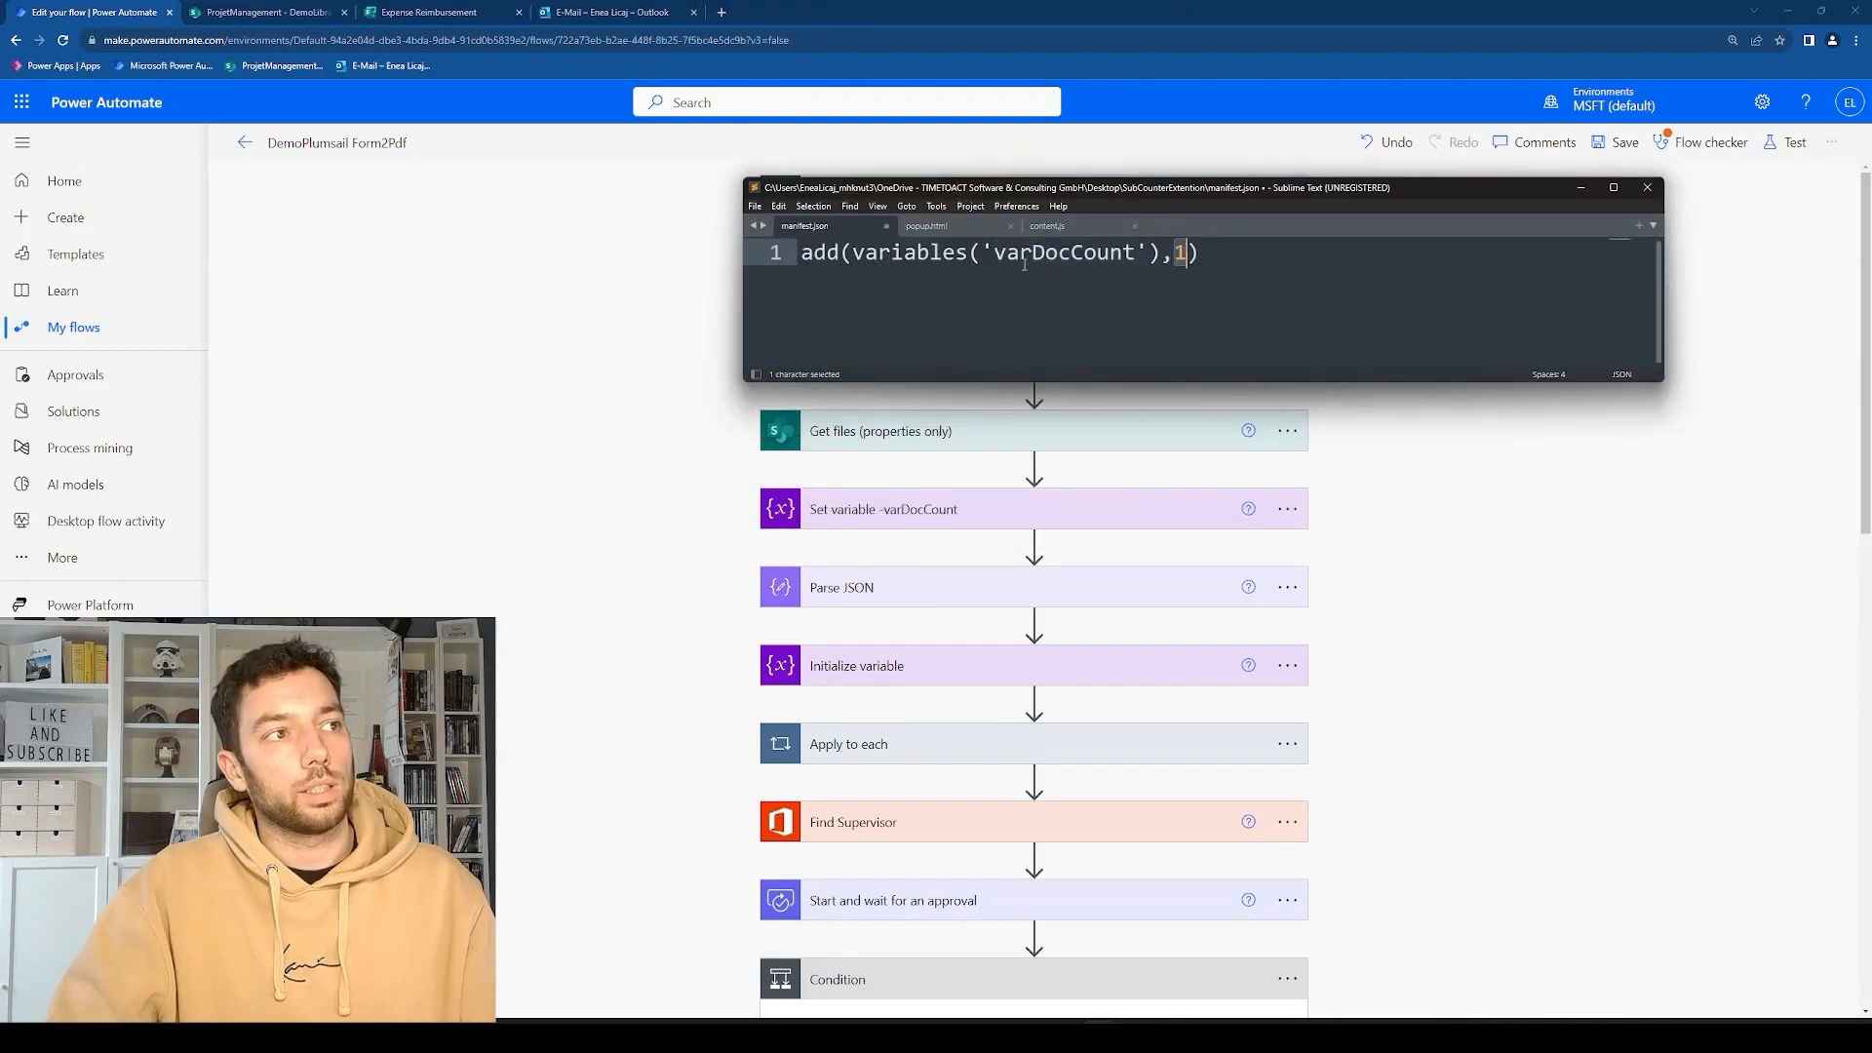
key("ctrl+a")
key("ctrl+c")
Insert the expression add(variables('varDocCount'),1) after "Receipt_" in the Create file name and append the .pdf extension.
left_click(1614, 651)
scroll(1358, 618, "down", 8)
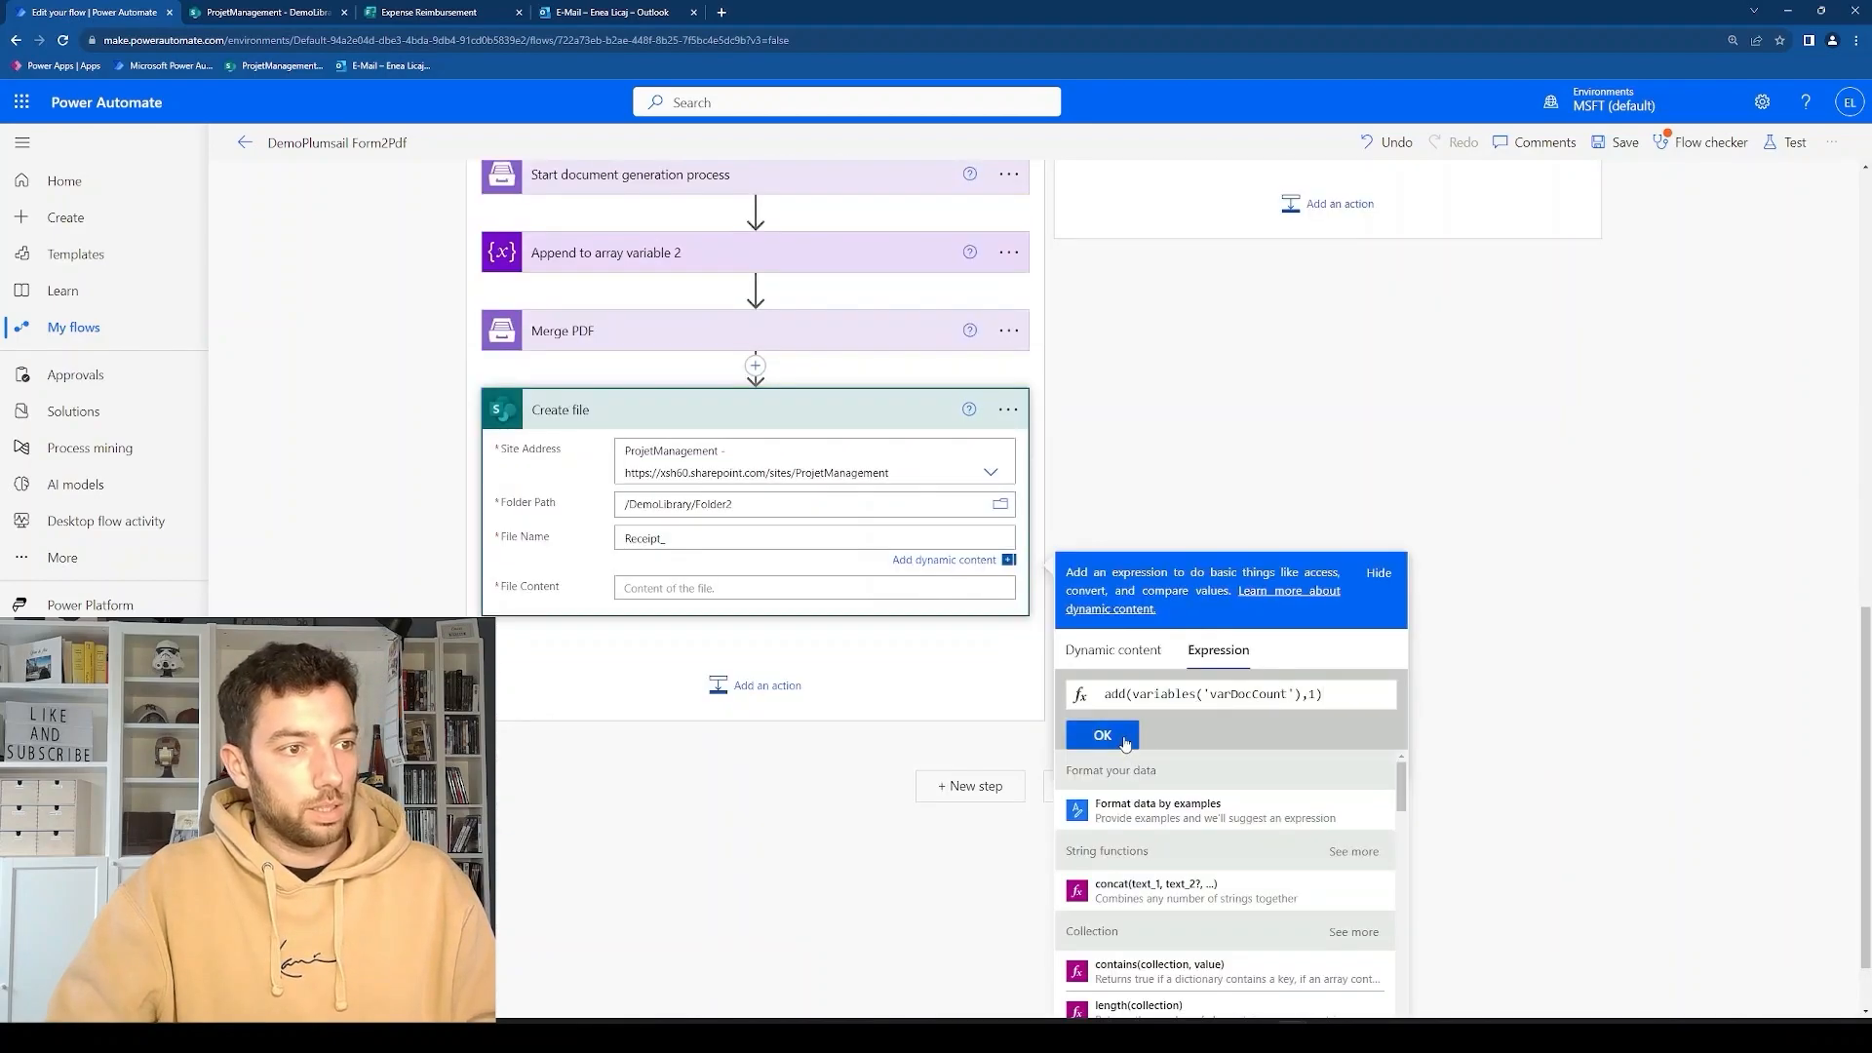
left_click(1123, 739)
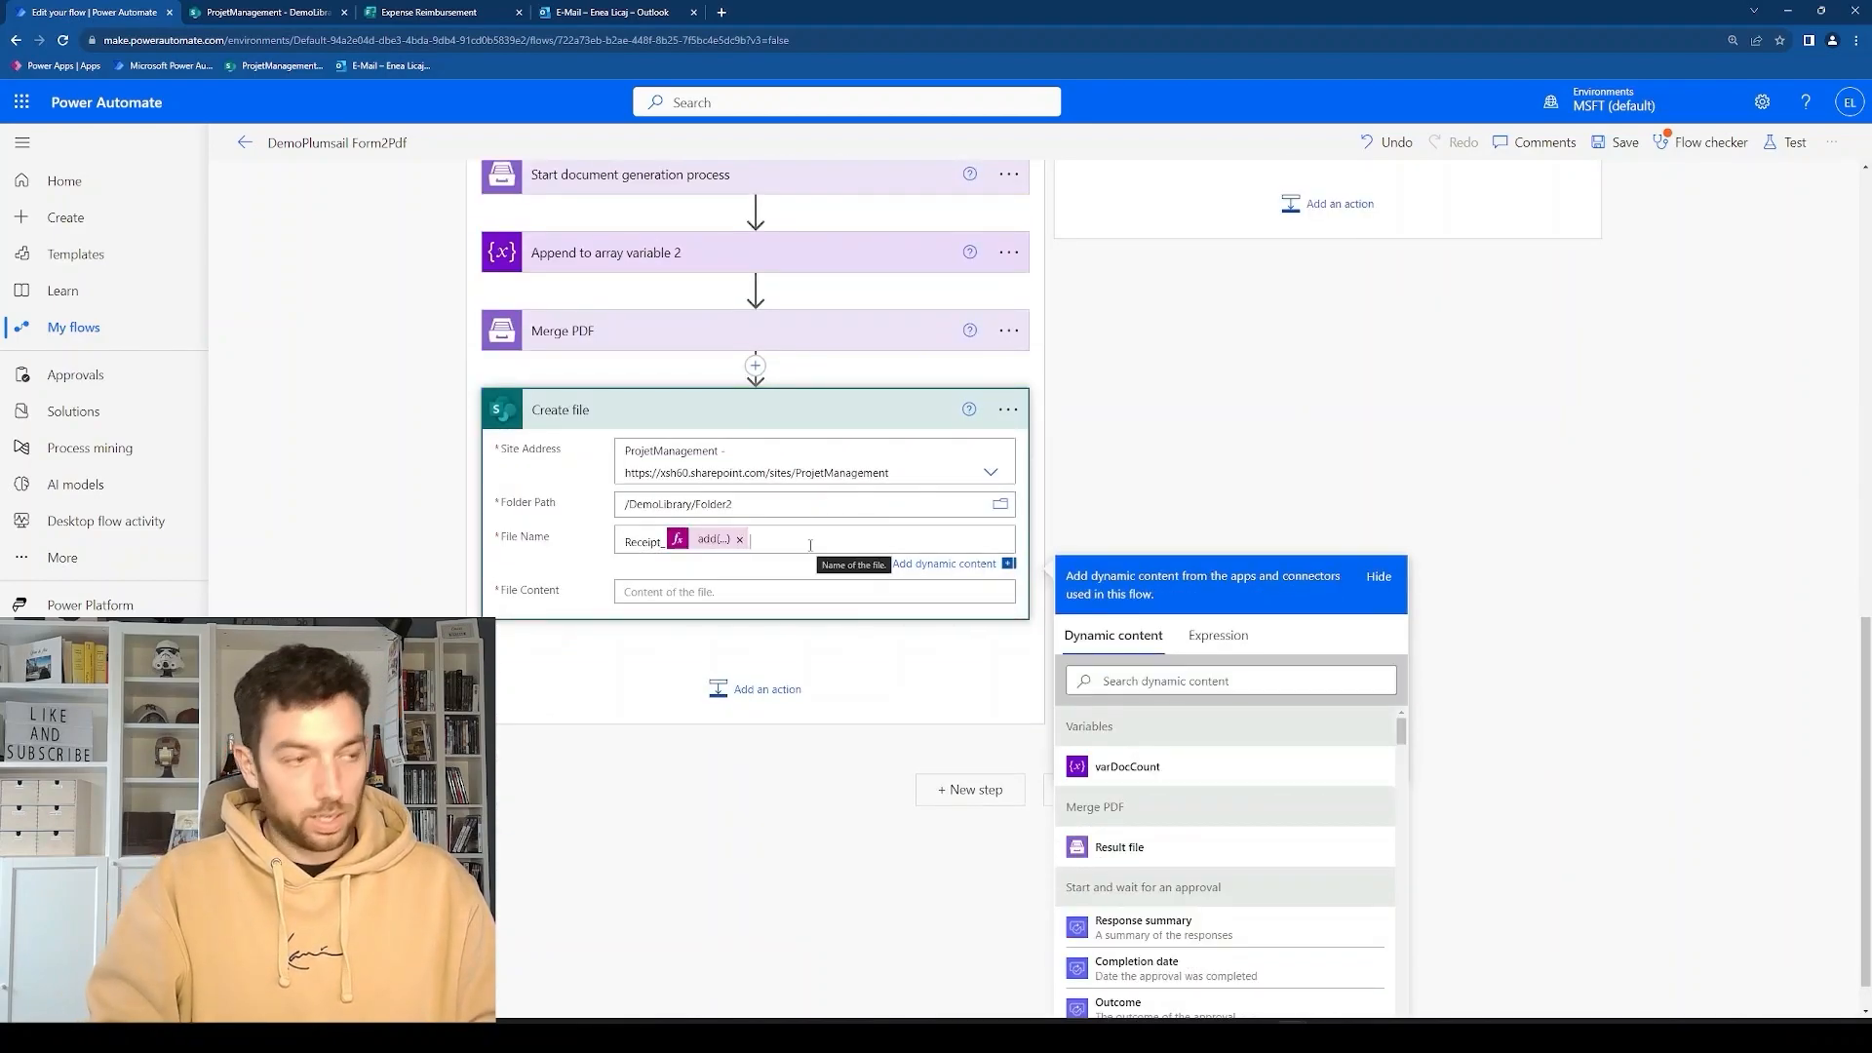
type(".pdf")
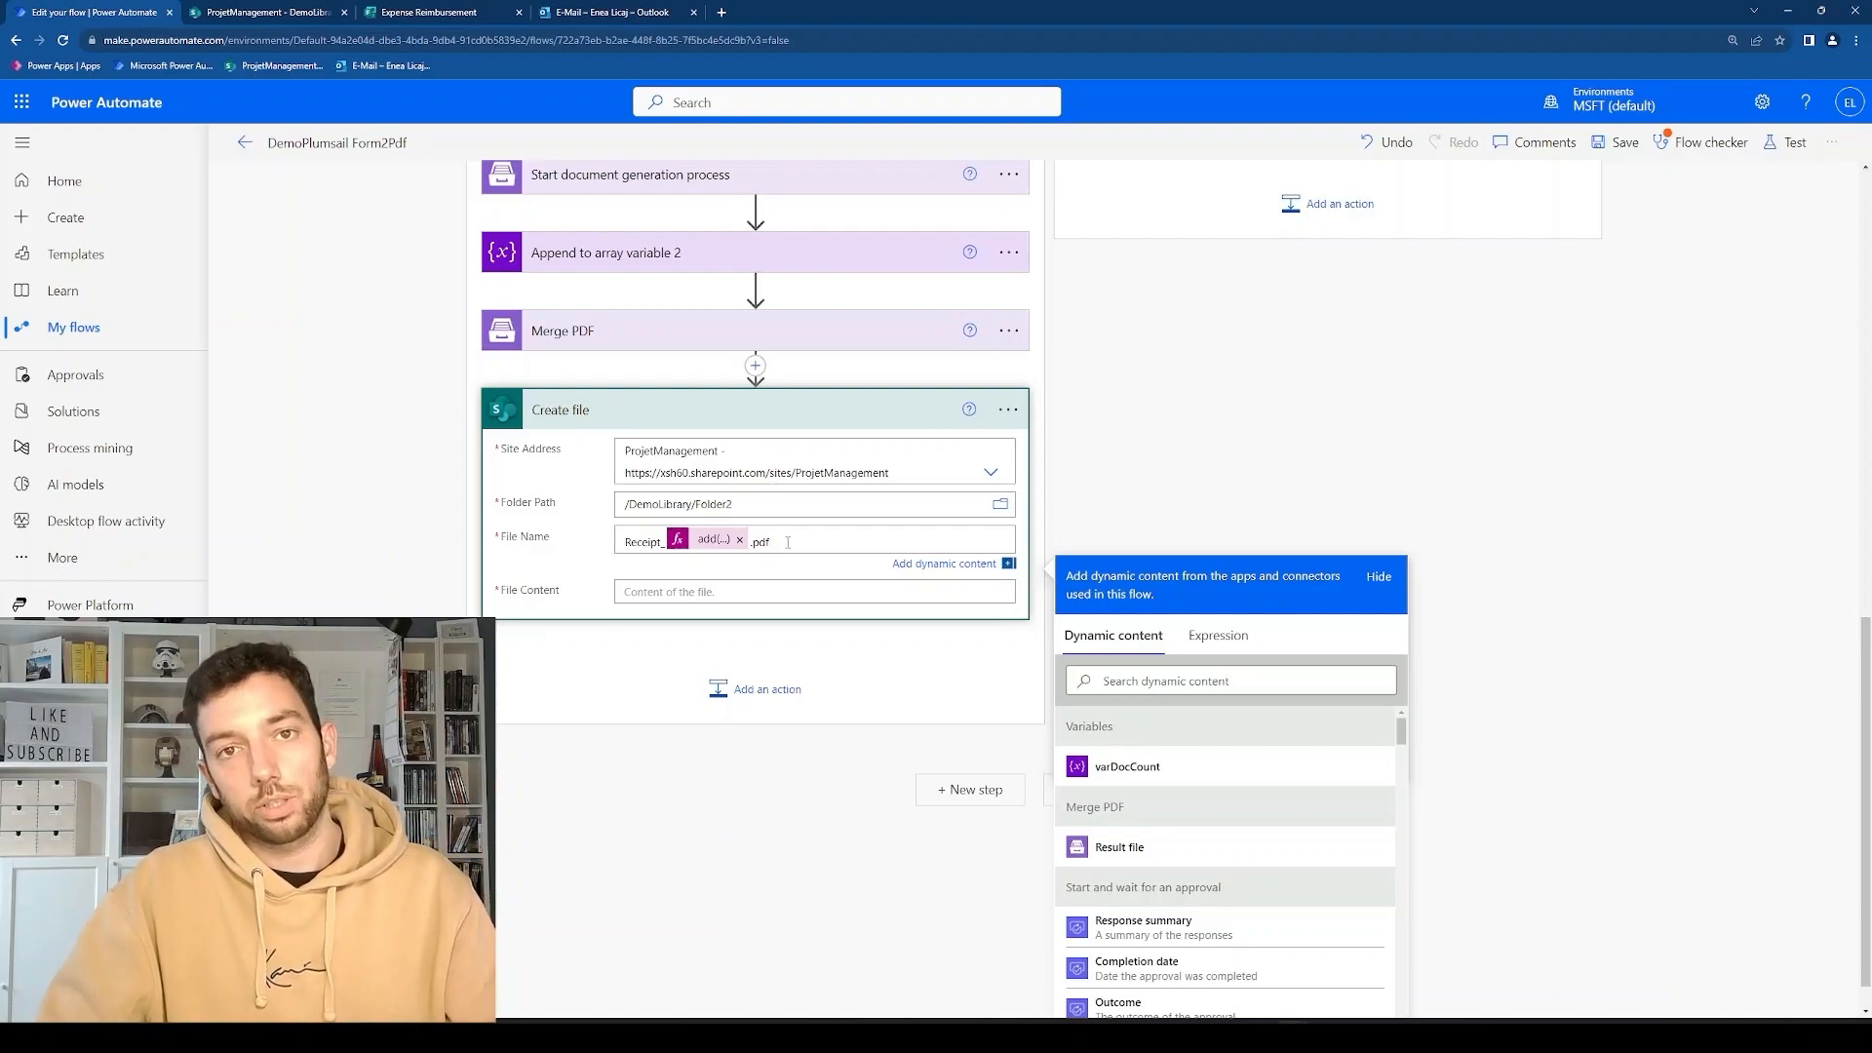
Set the File Content of the Create file action to the Result file output of Merge PDF.
left_click(770, 592)
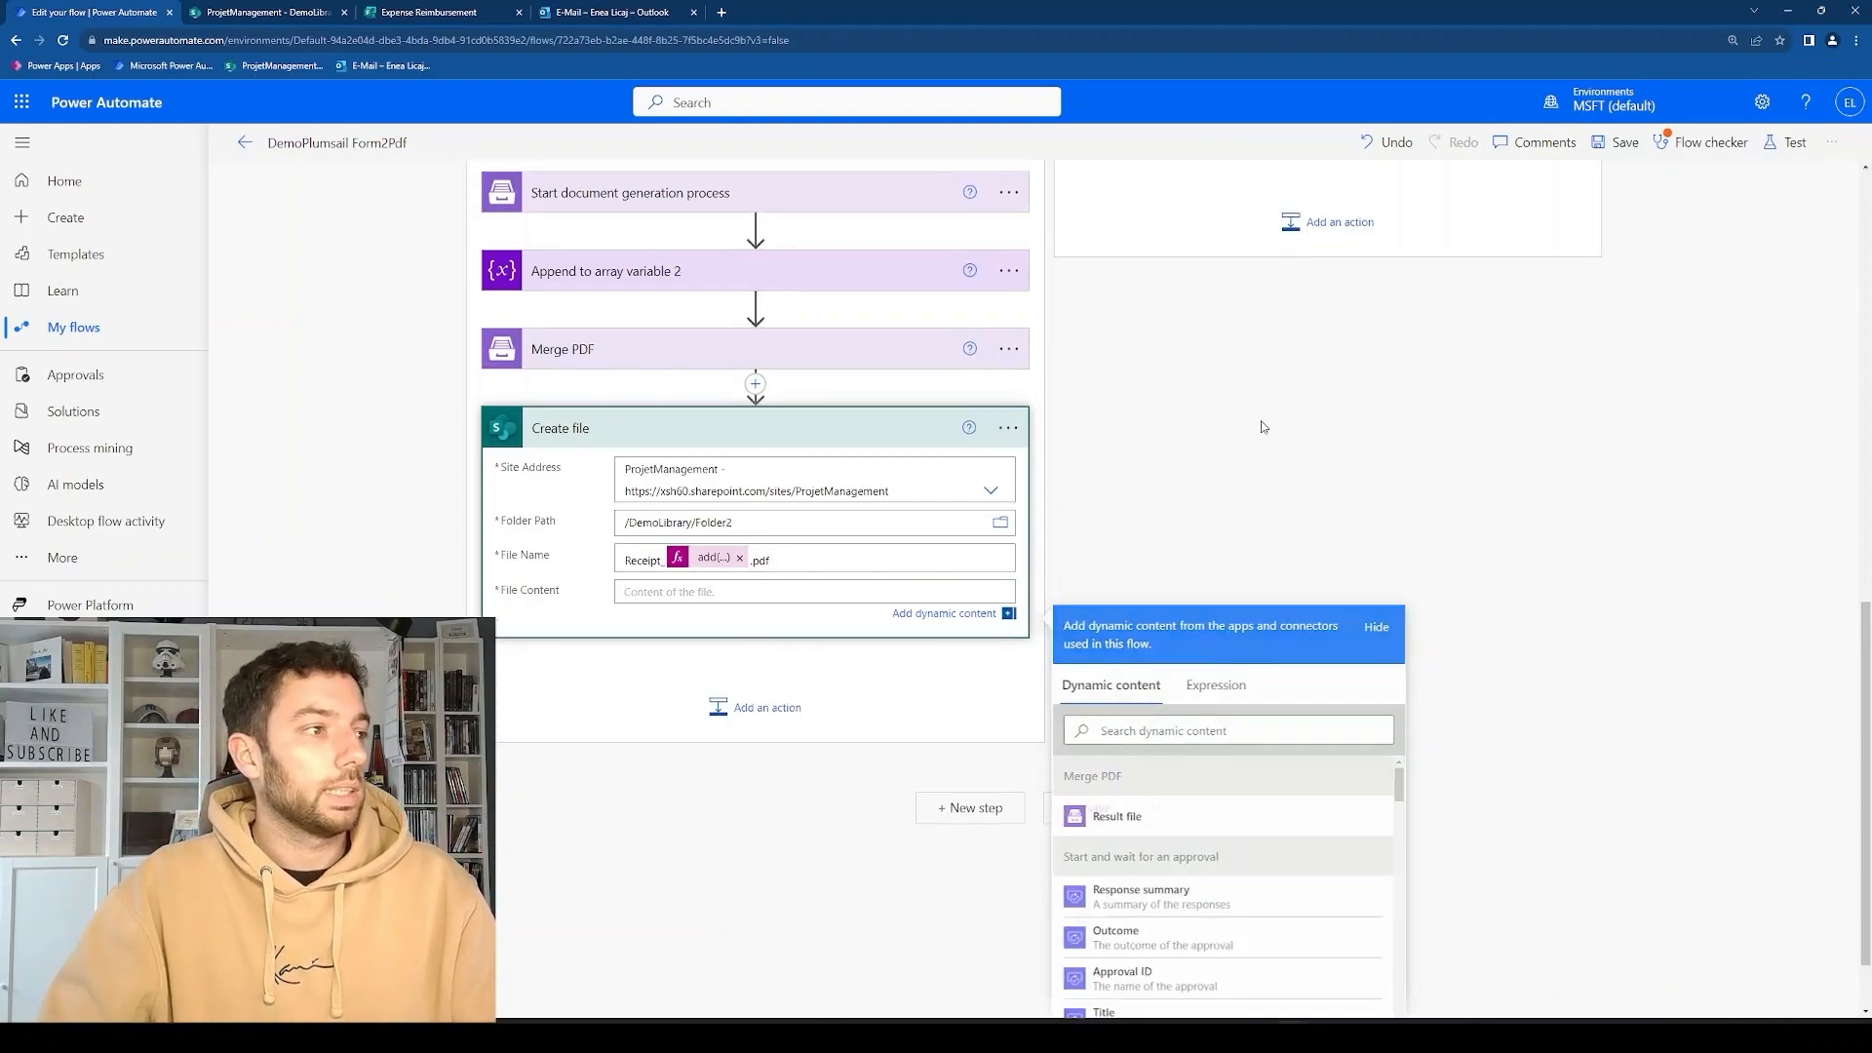
scroll(1142, 708, "down", 2)
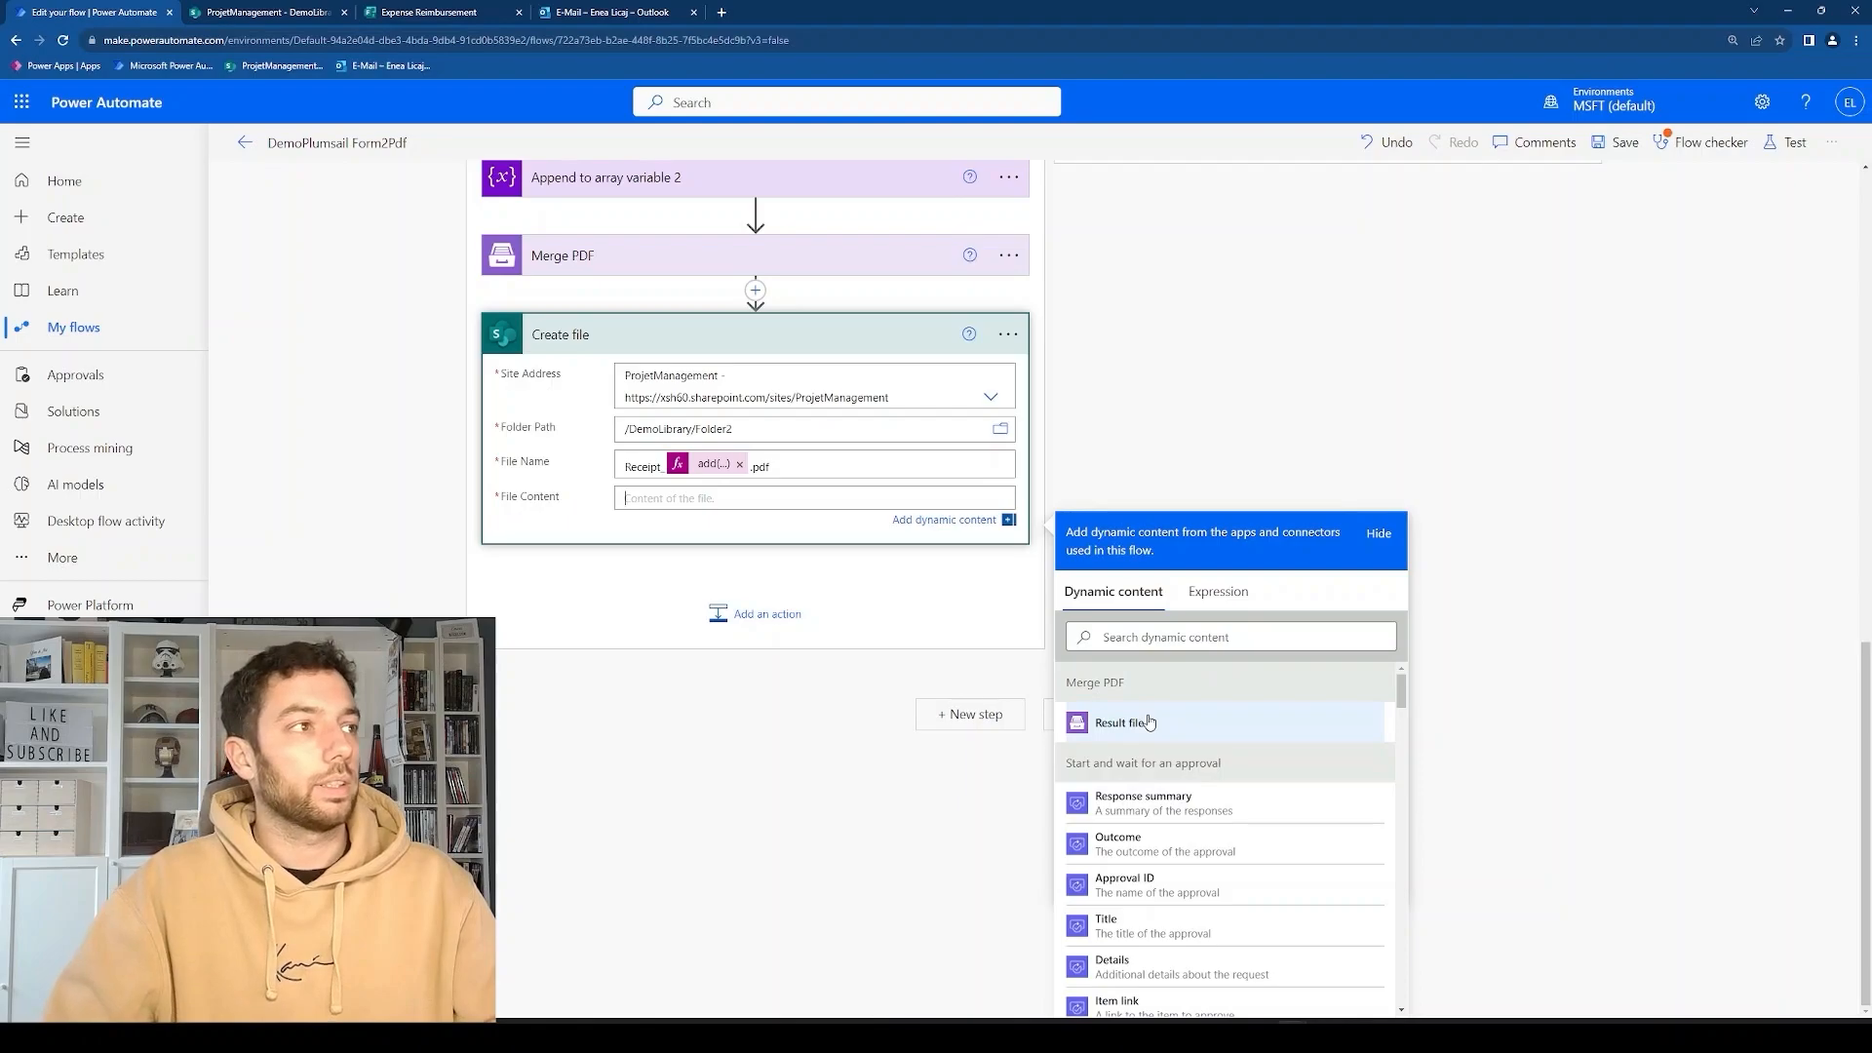
left_click(1148, 721)
left_click(1238, 326)
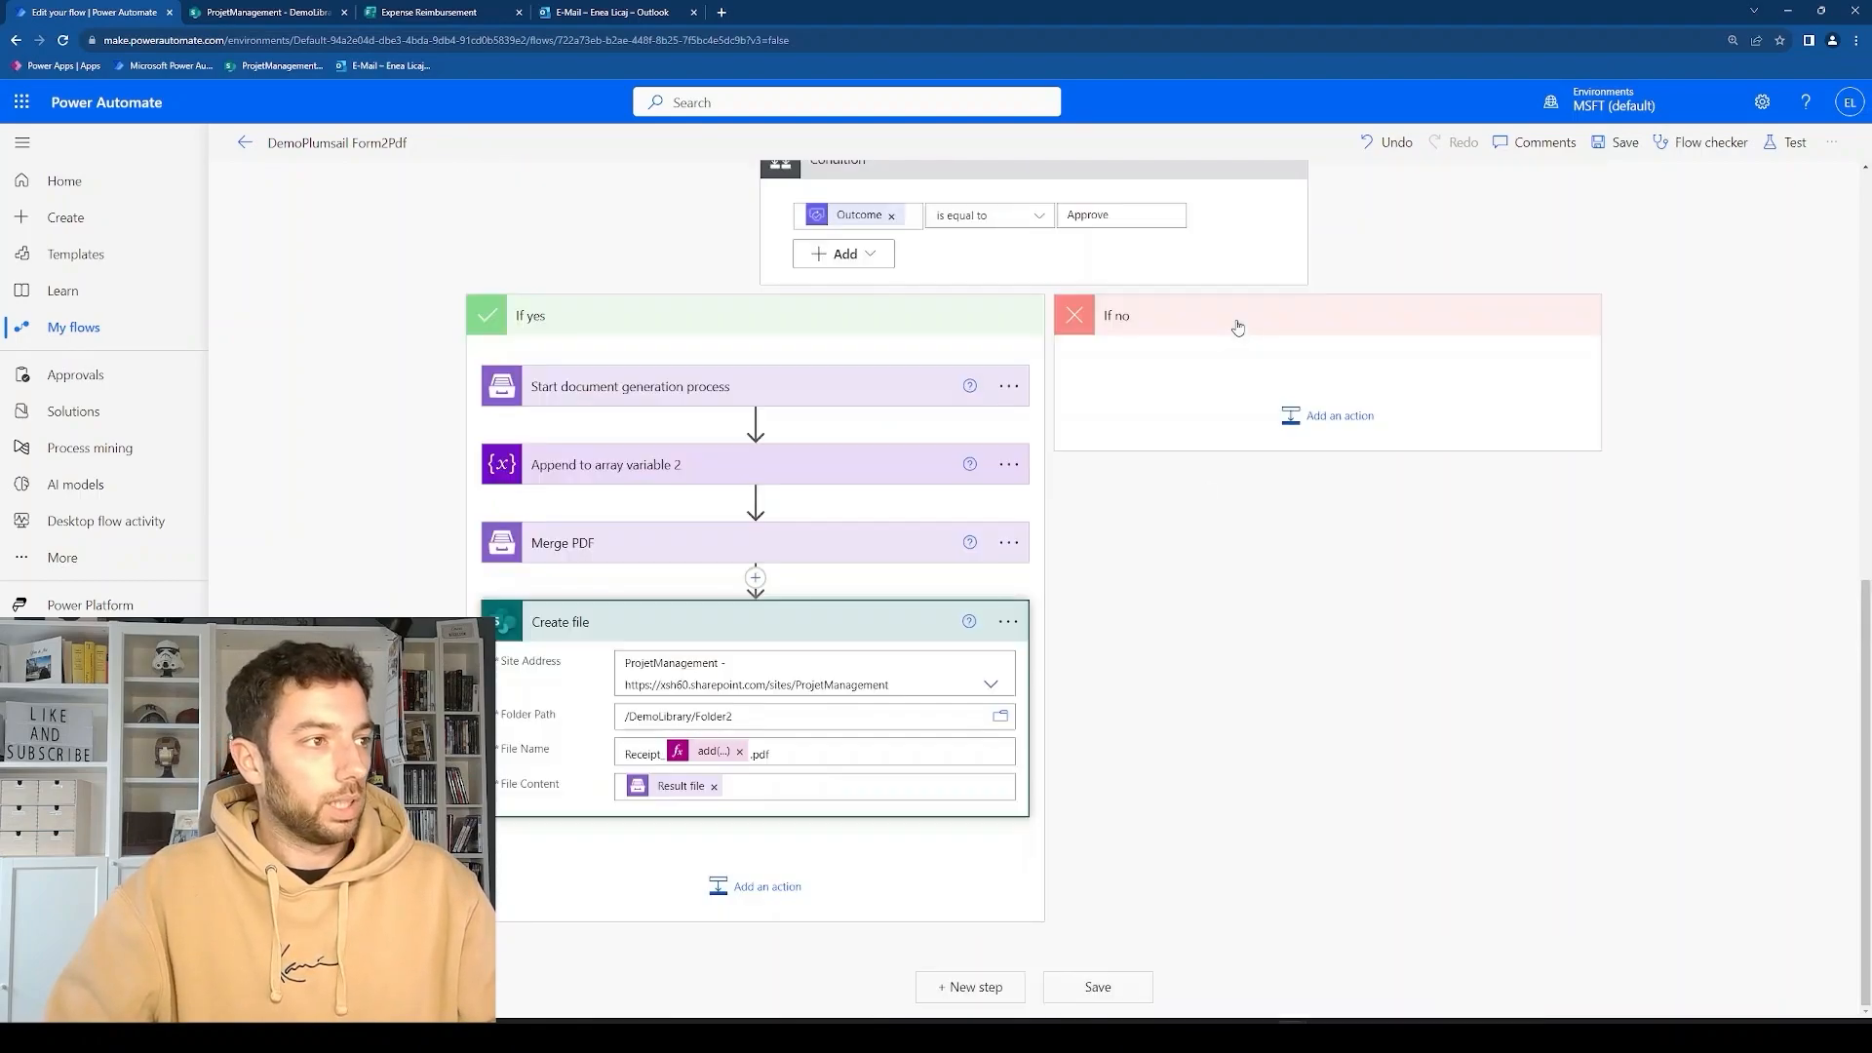
Test the flow automatically with the recently used trigger from the succeeded run.
left_click(1788, 143)
left_click(1584, 239)
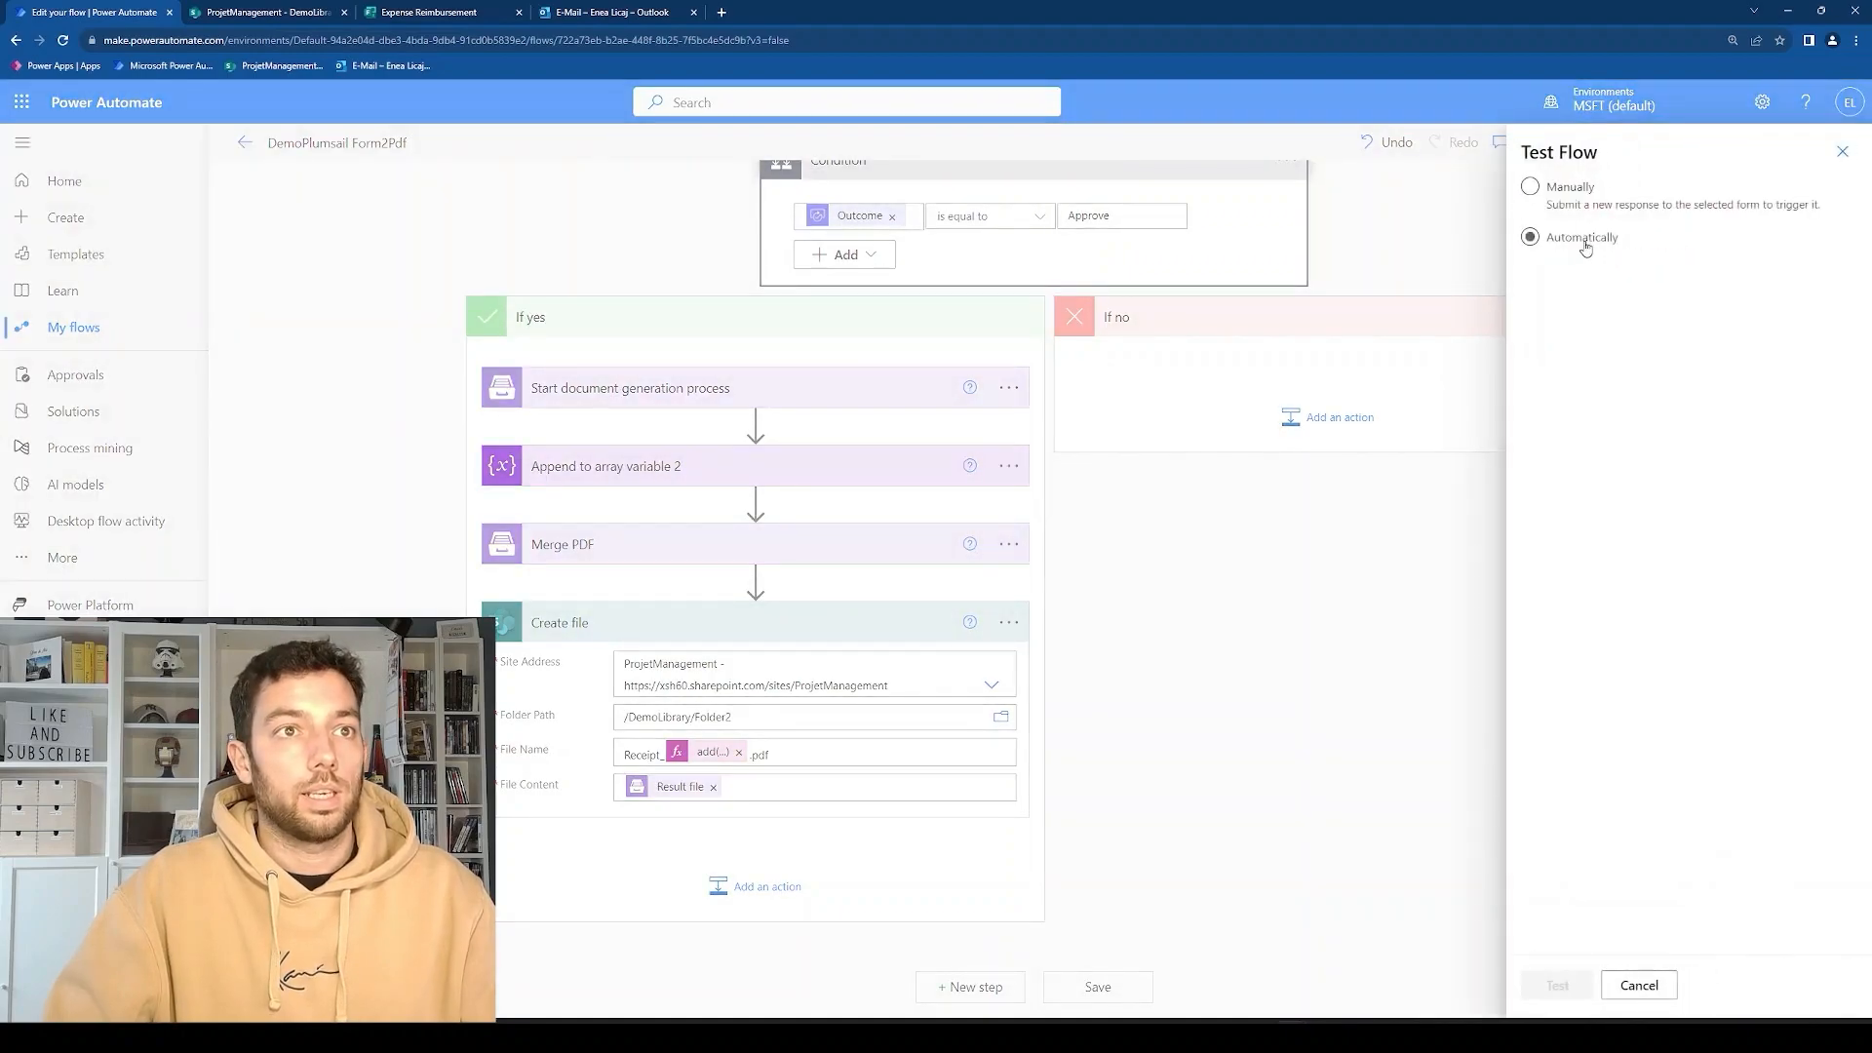
left_click(1589, 304)
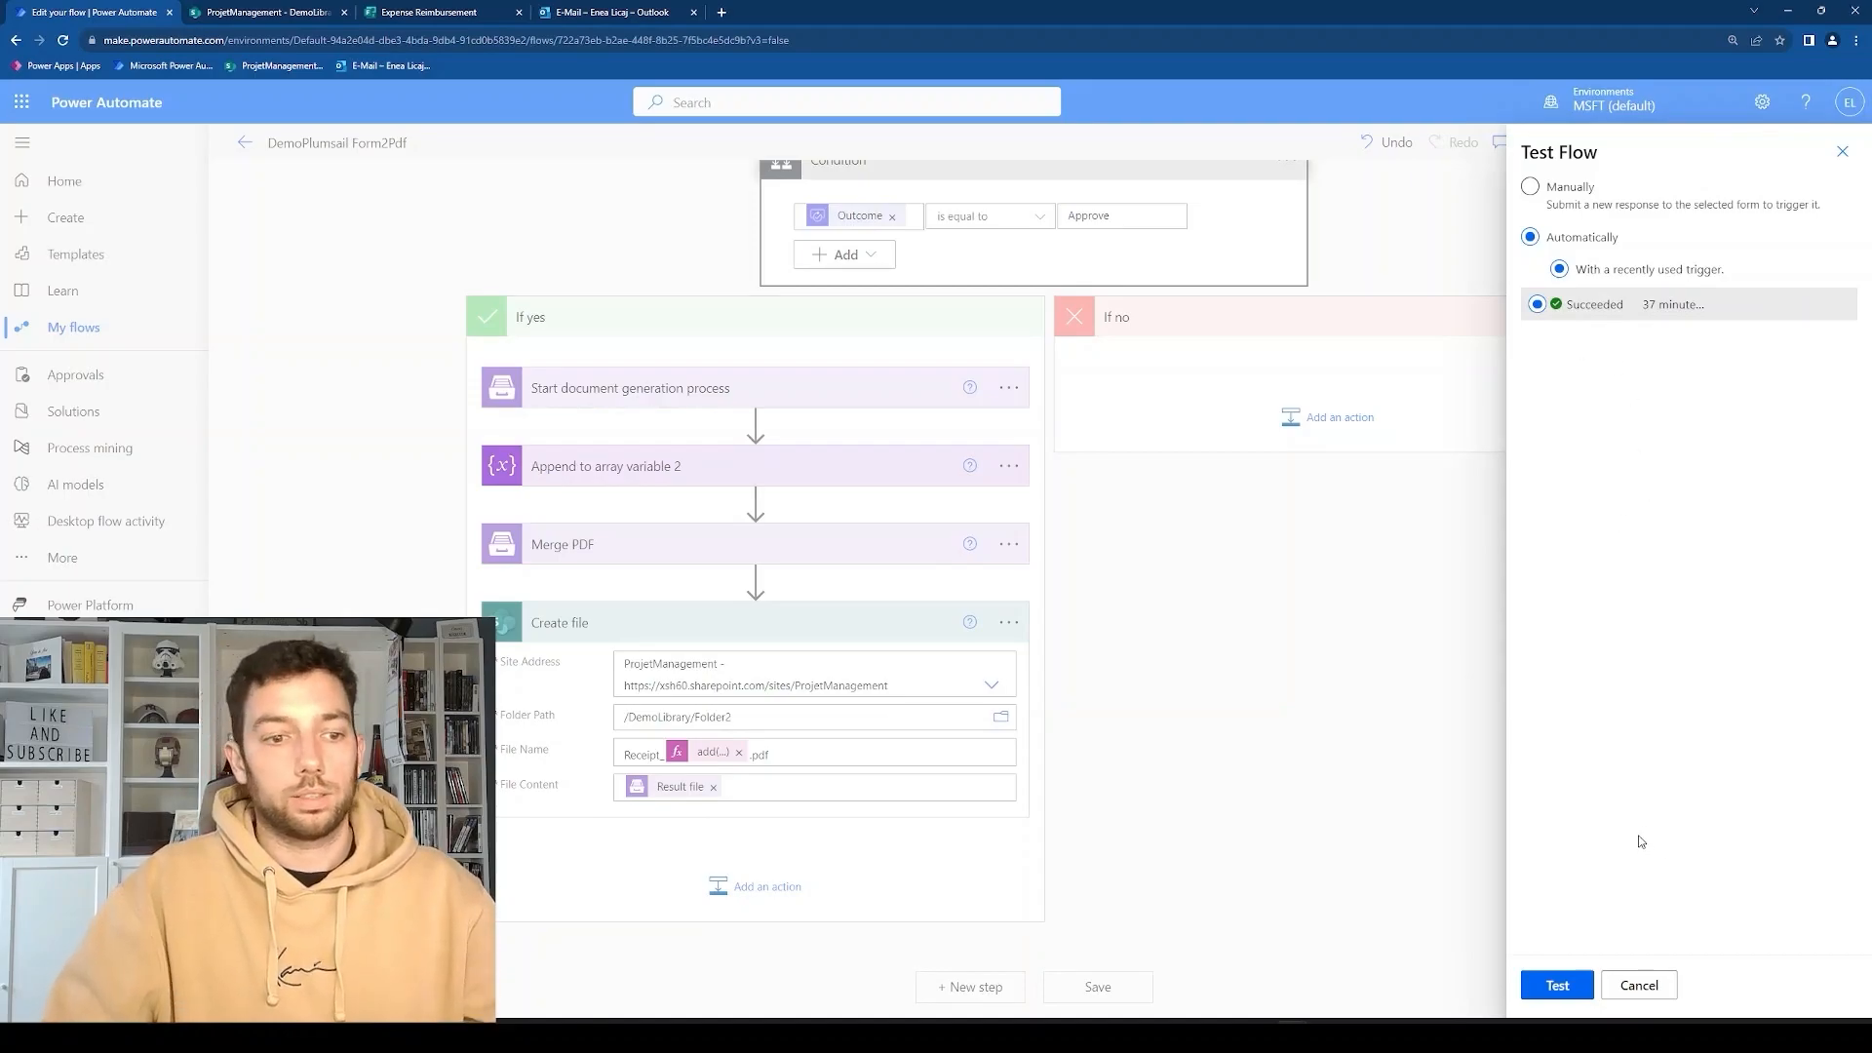
left_click(1573, 975)
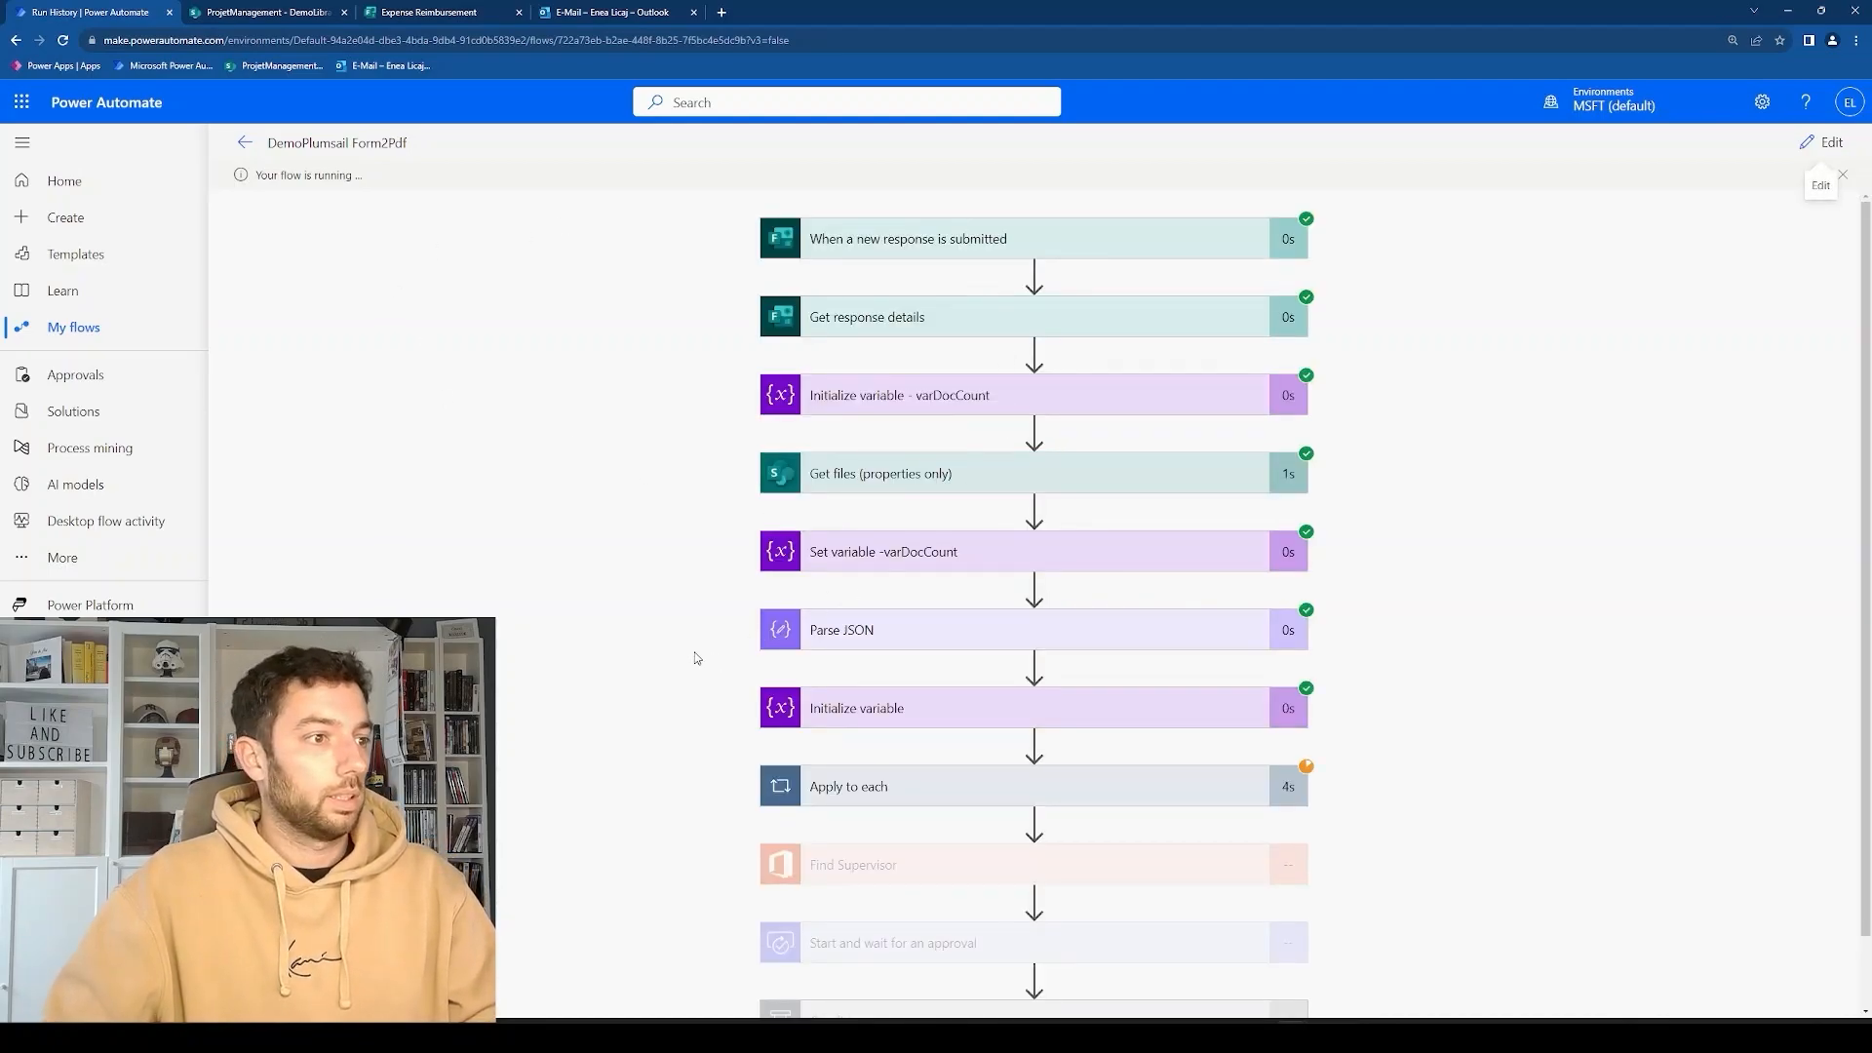
Examine the Find Supervisor outputs and the Start and wait for an approval action in the running flow.
scroll(708, 687, "down", 1)
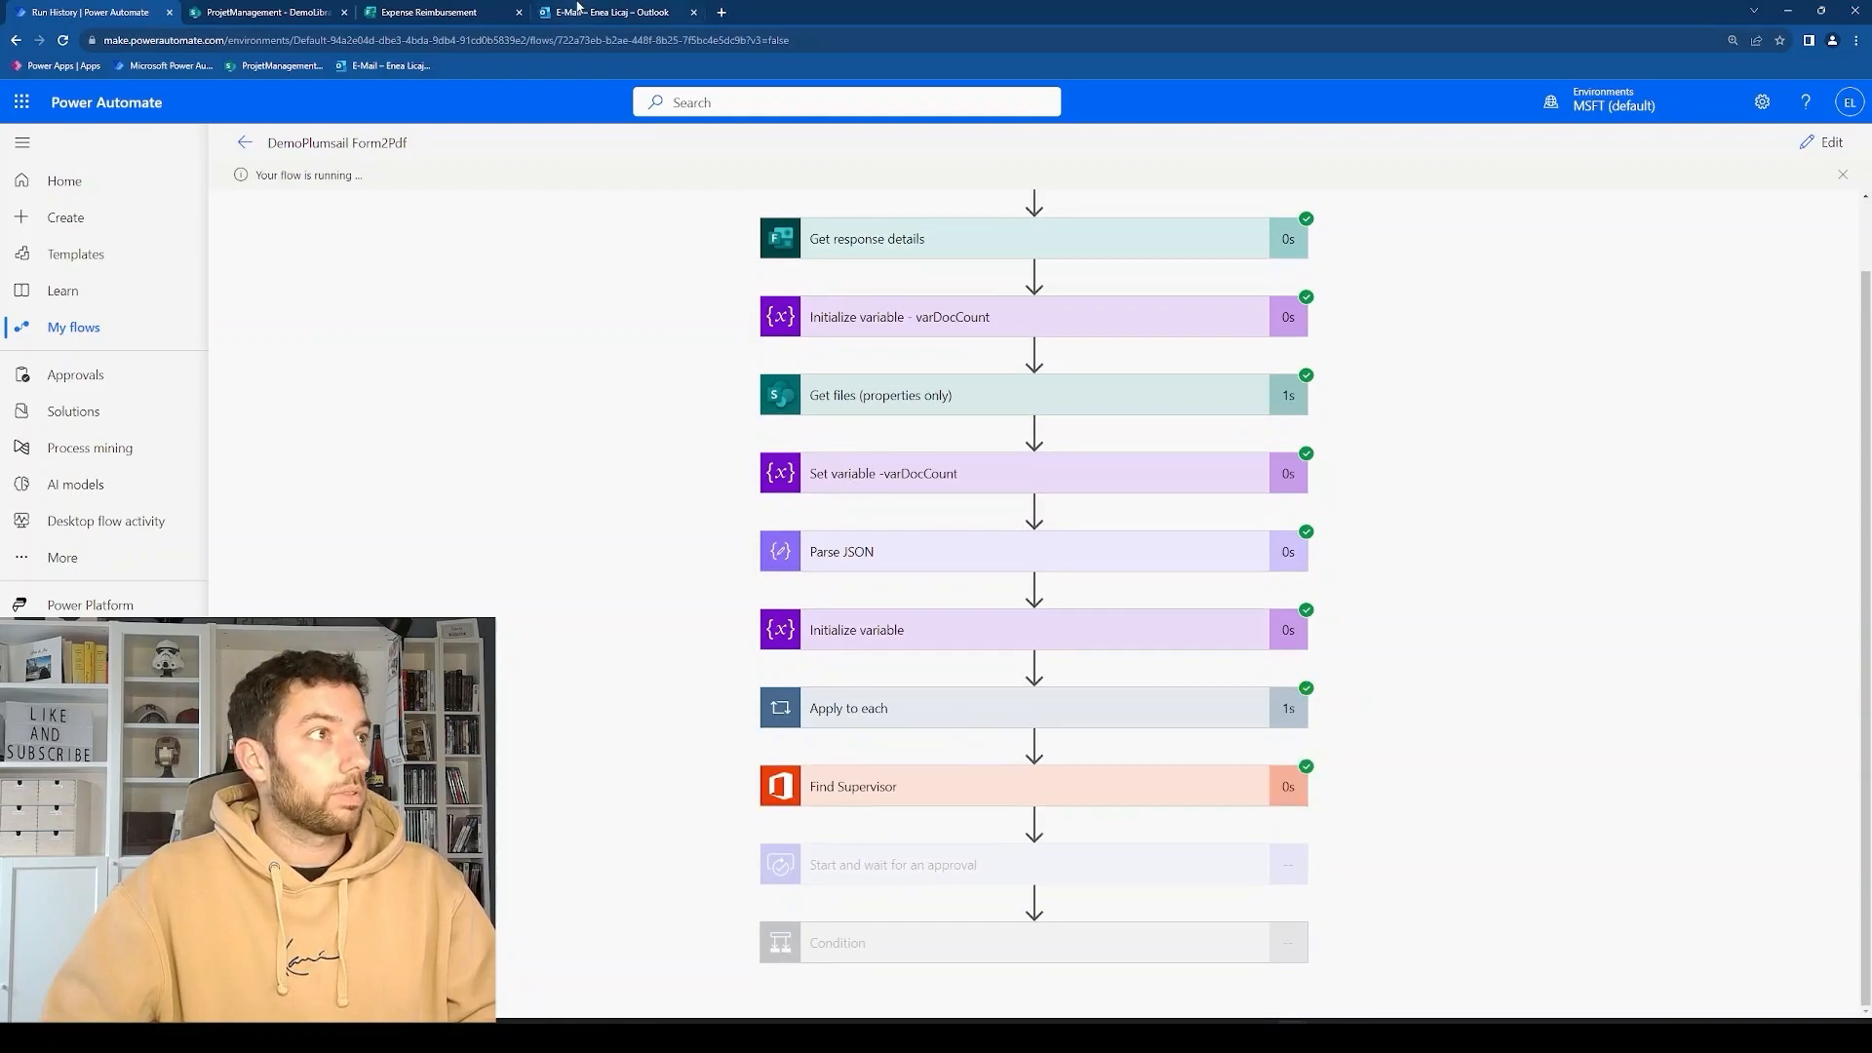
left_click(925, 777)
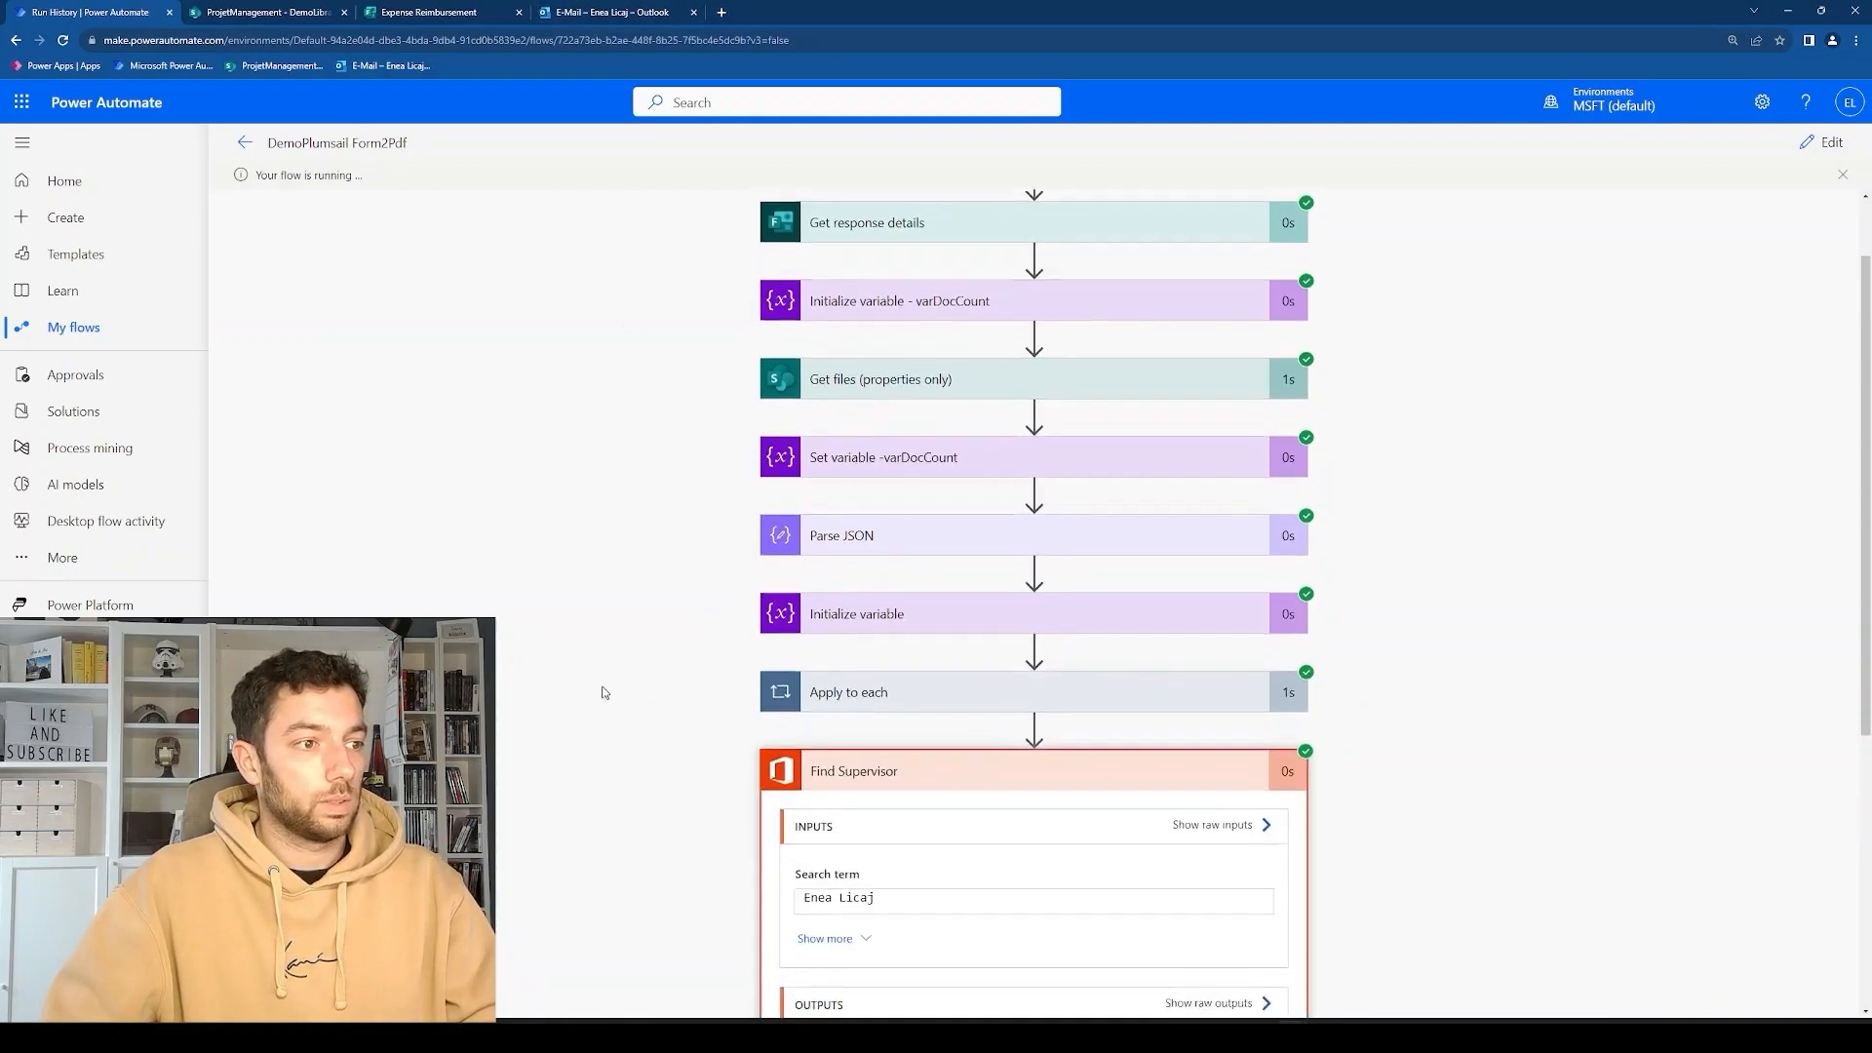
scroll(1021, 819, "down", 2)
left_click_drag(943, 757, 973, 774)
scroll(1082, 800, "down", 1)
left_click(1109, 870)
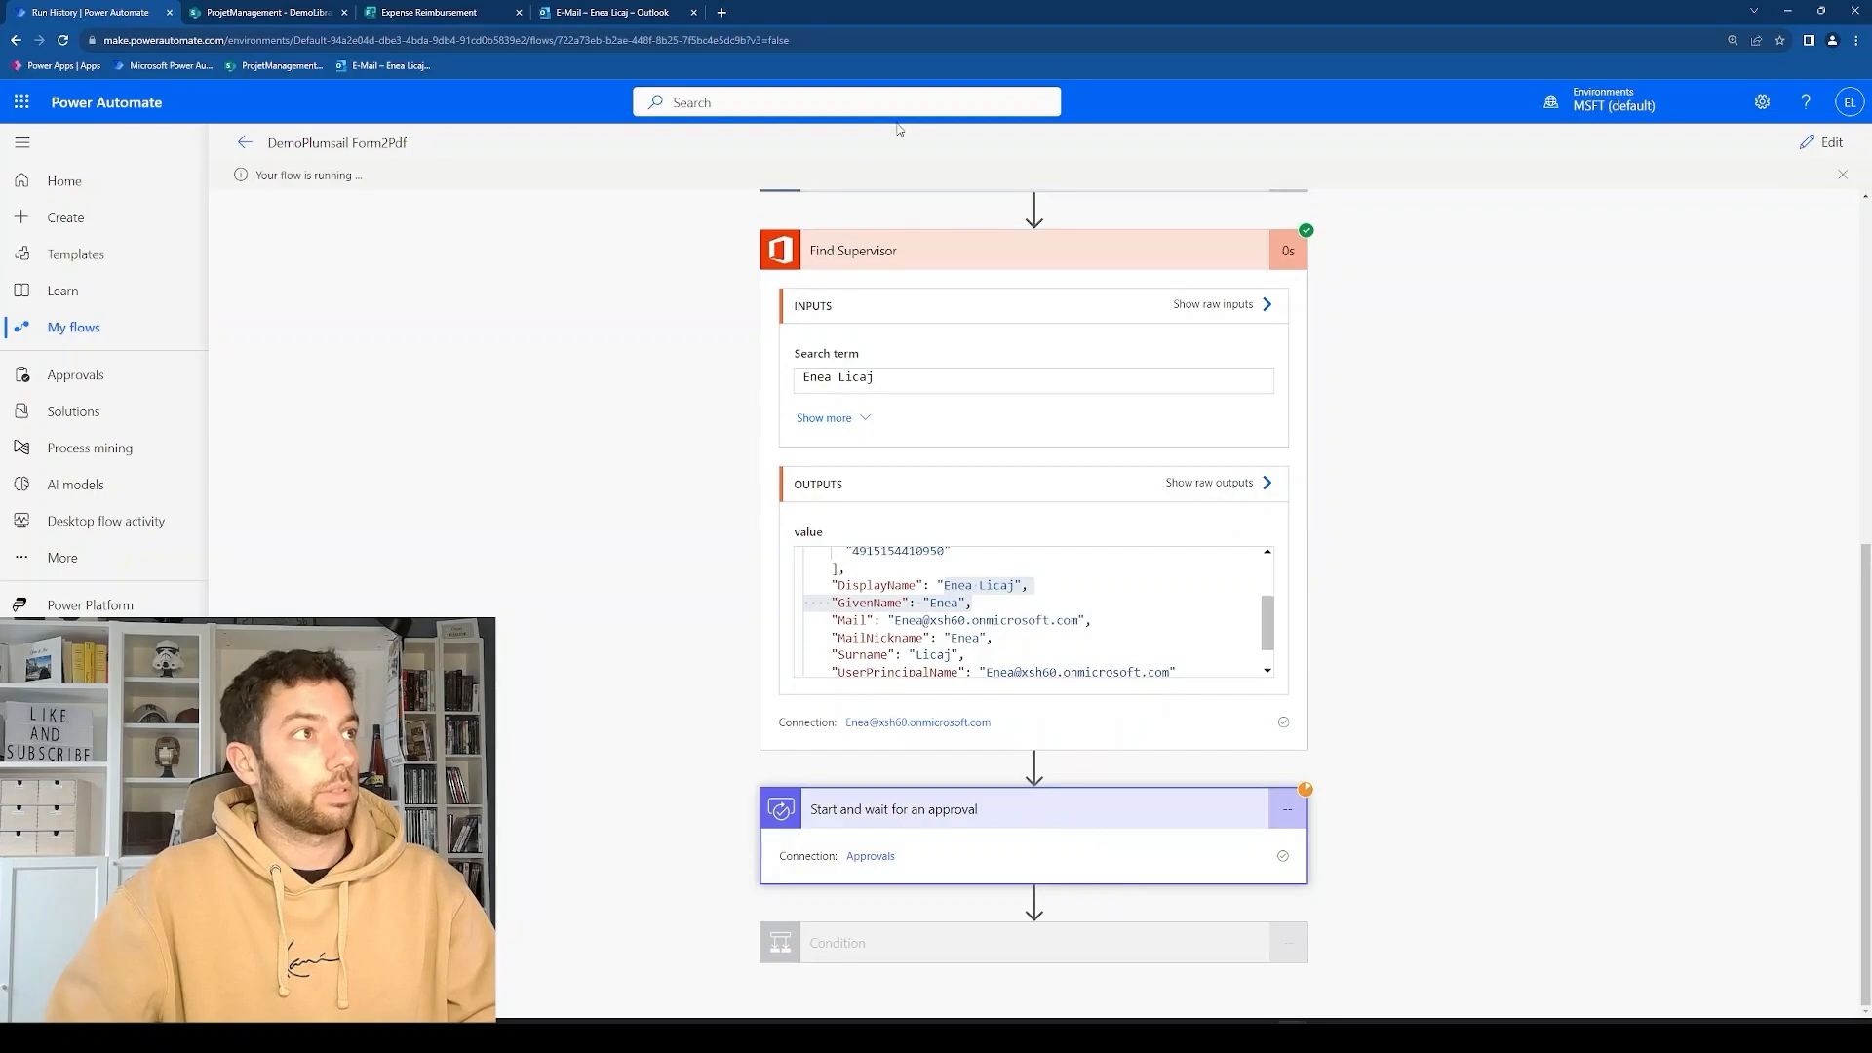
Switch to Outlook, refresh the inbox, and submit an approval in the new reimbursement request e-mail.
left_click(593, 10)
left_click(115, 257)
left_click(62, 40)
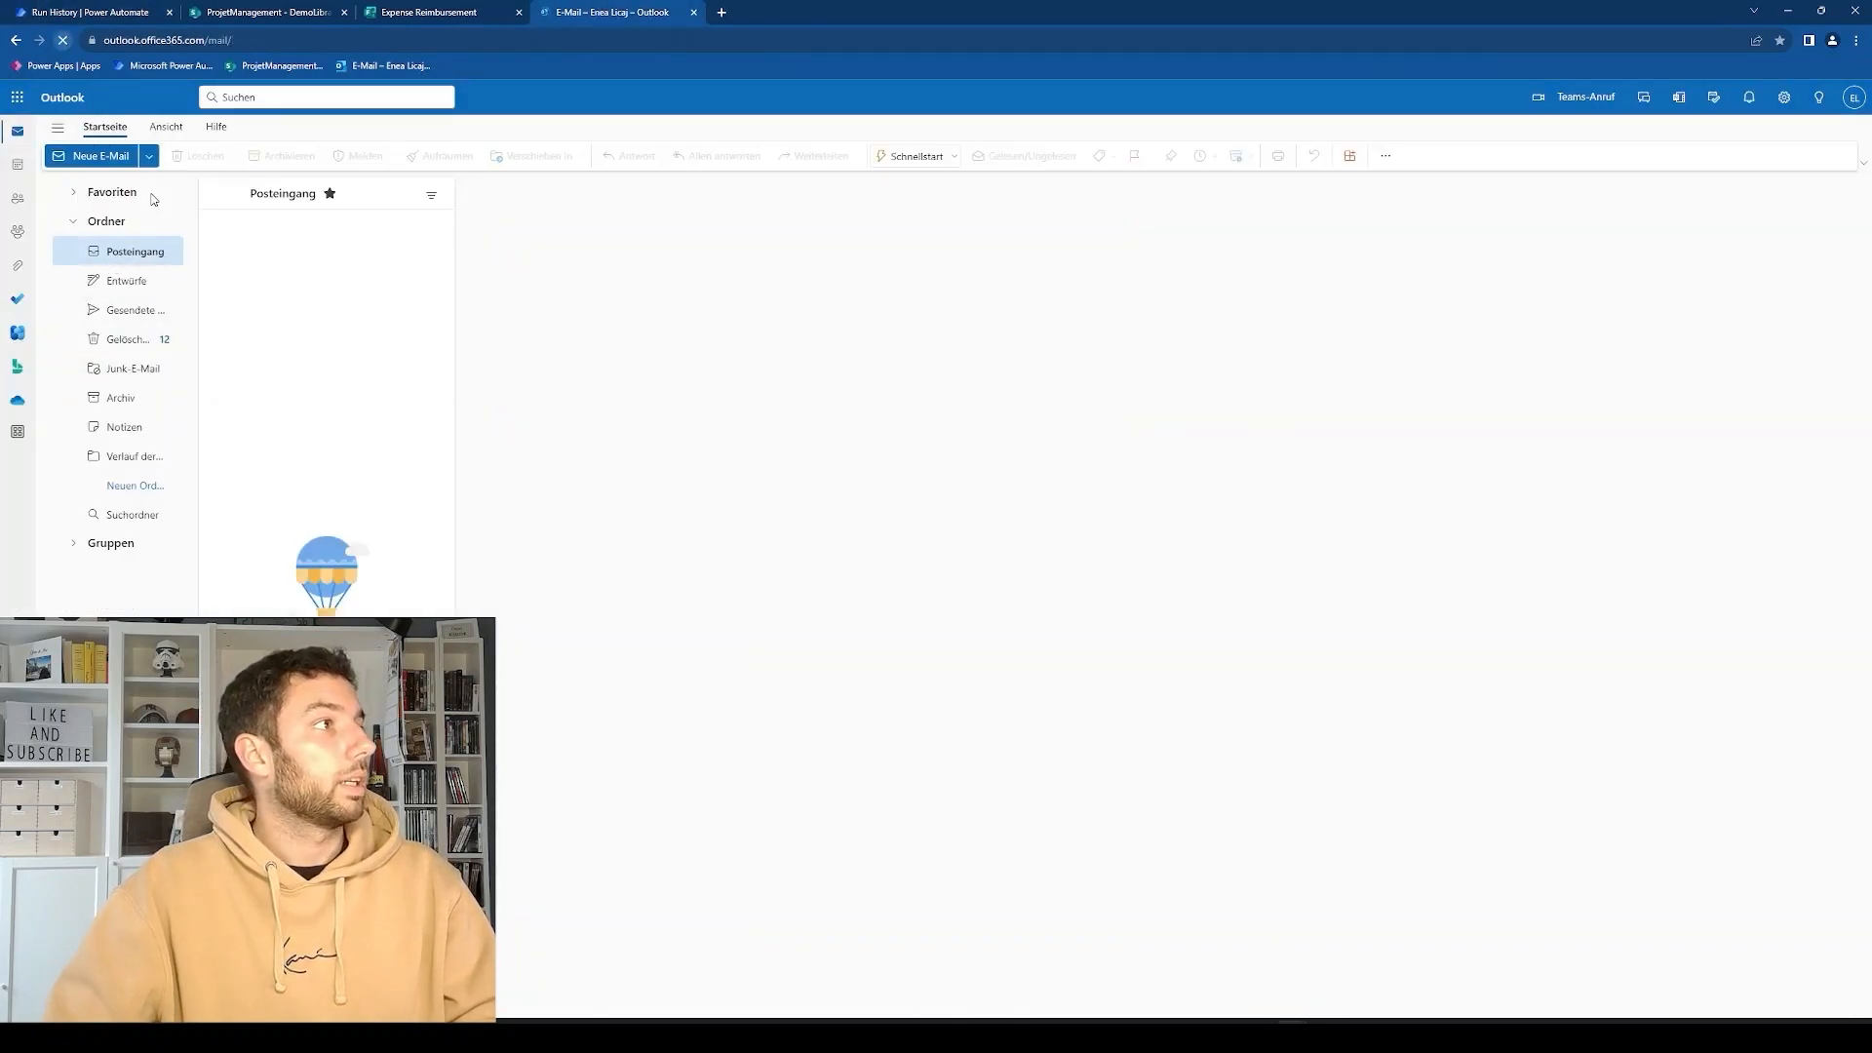
left_click(322, 239)
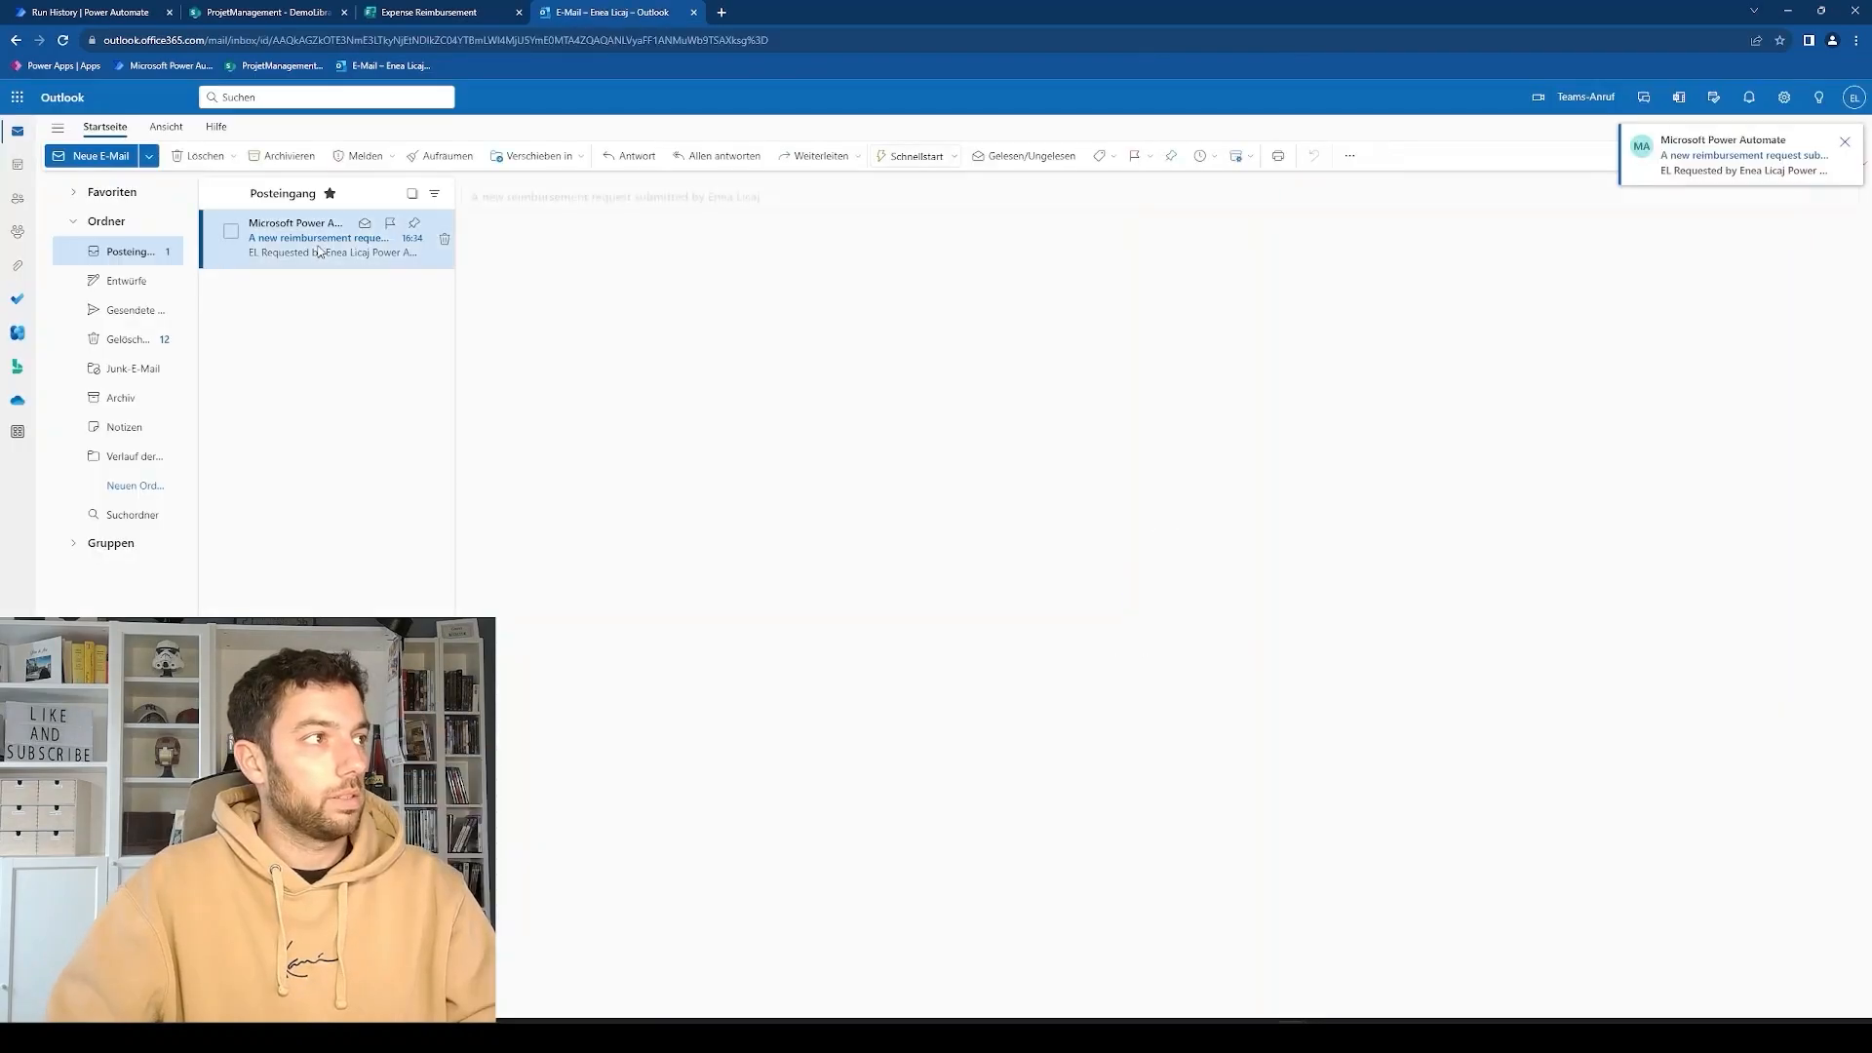
left_click(1009, 487)
left_click(983, 612)
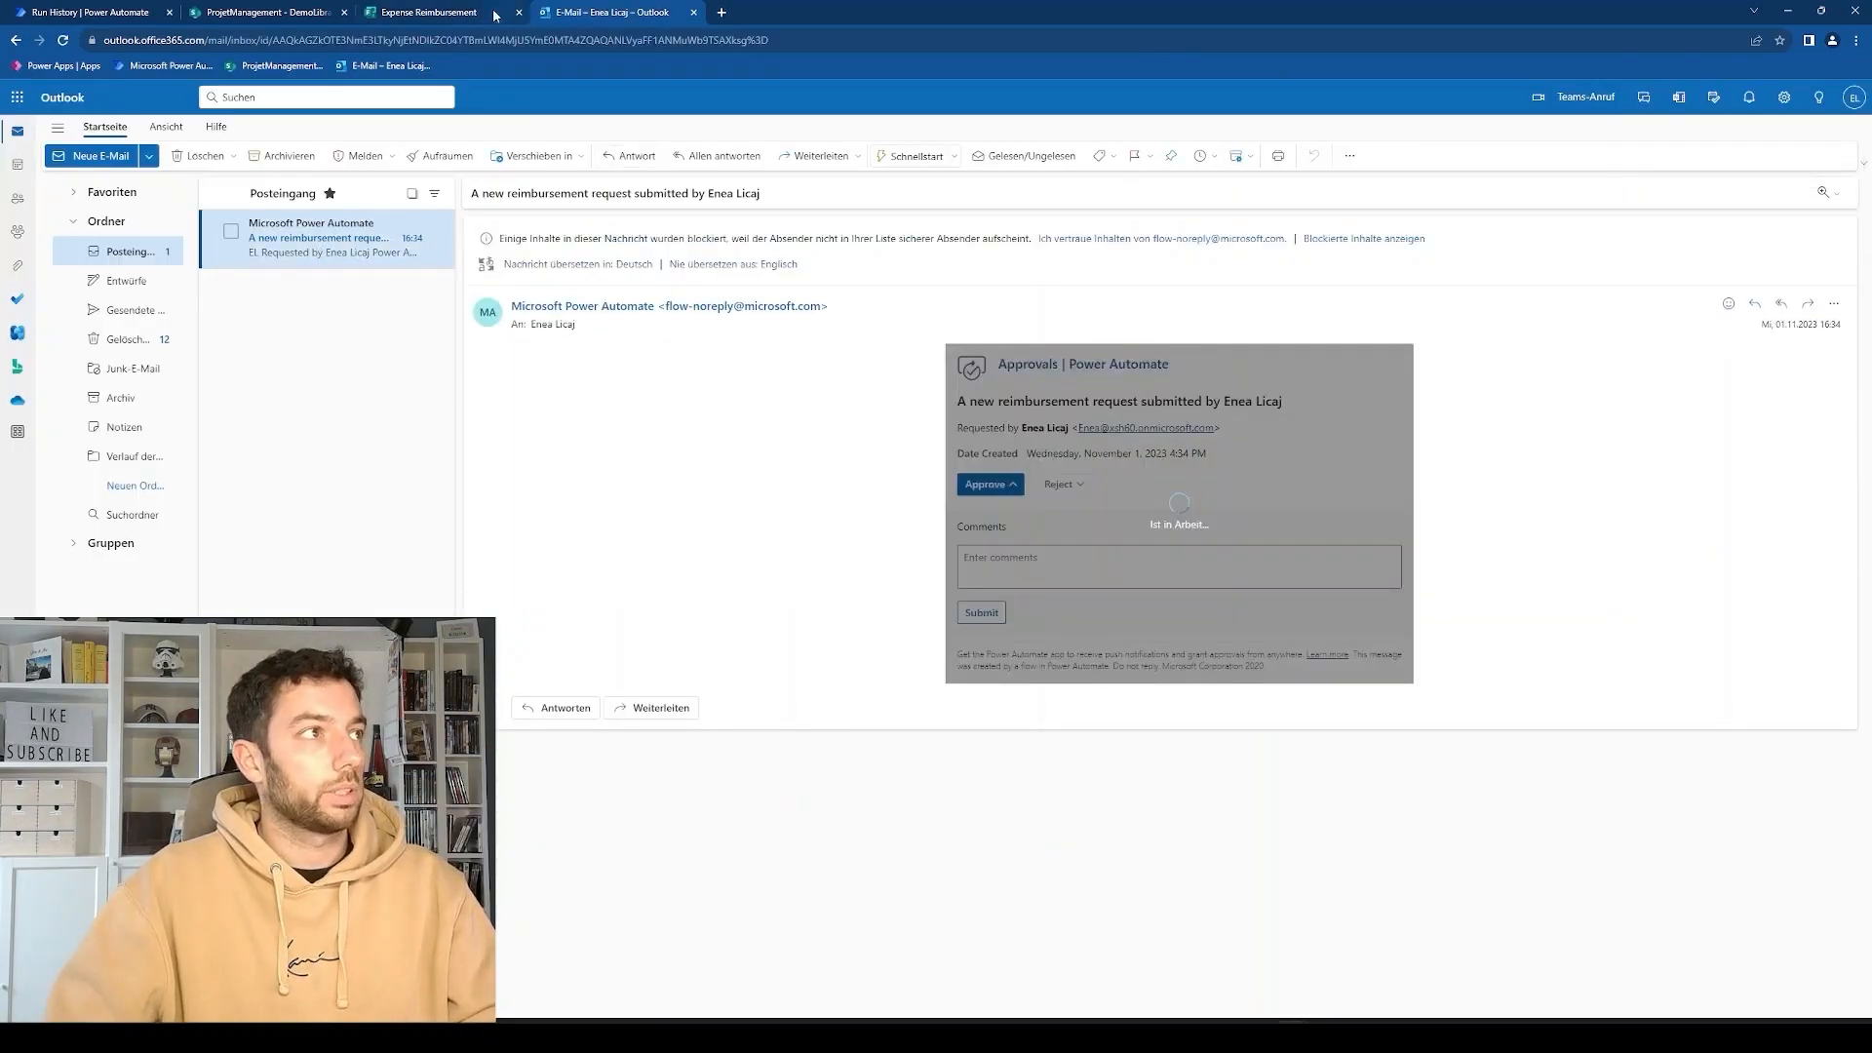
Return to the flow run and check the approval outputs and the progress of the Condition's If yes branch.
left_click(92, 12)
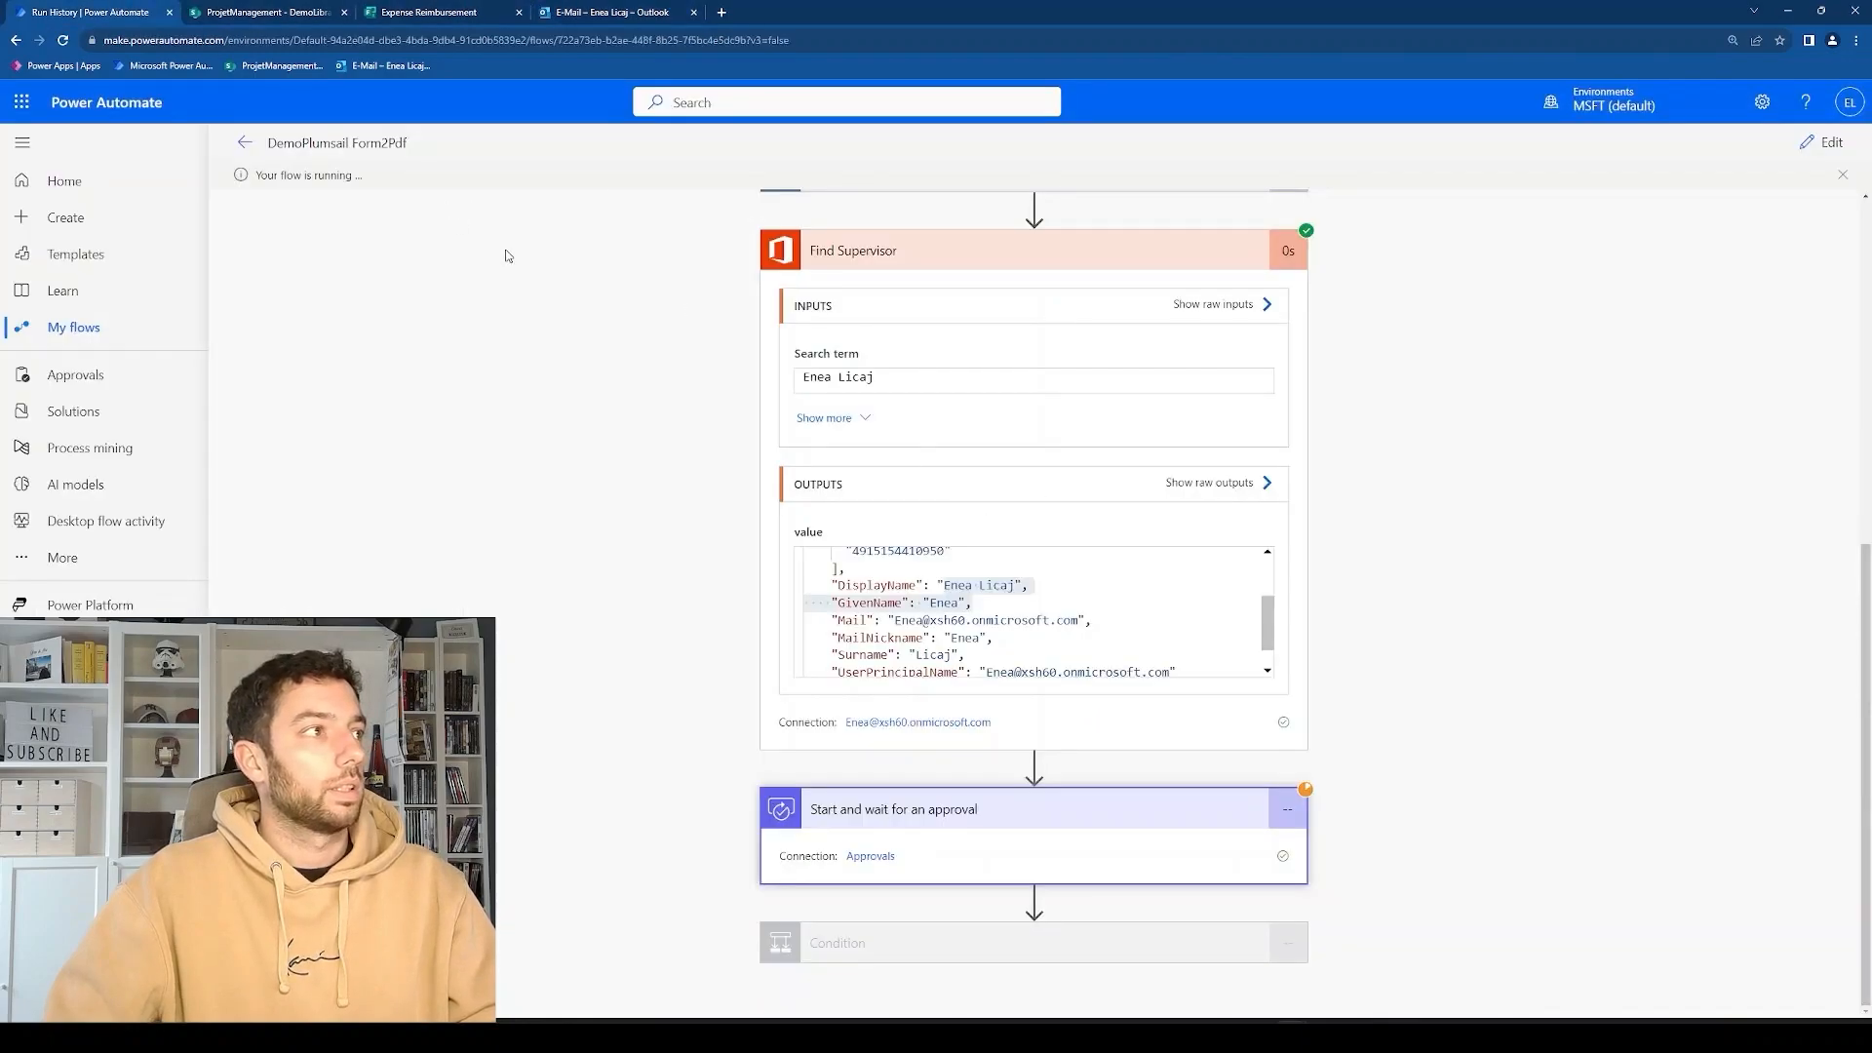
scroll(1170, 829, "down", 5)
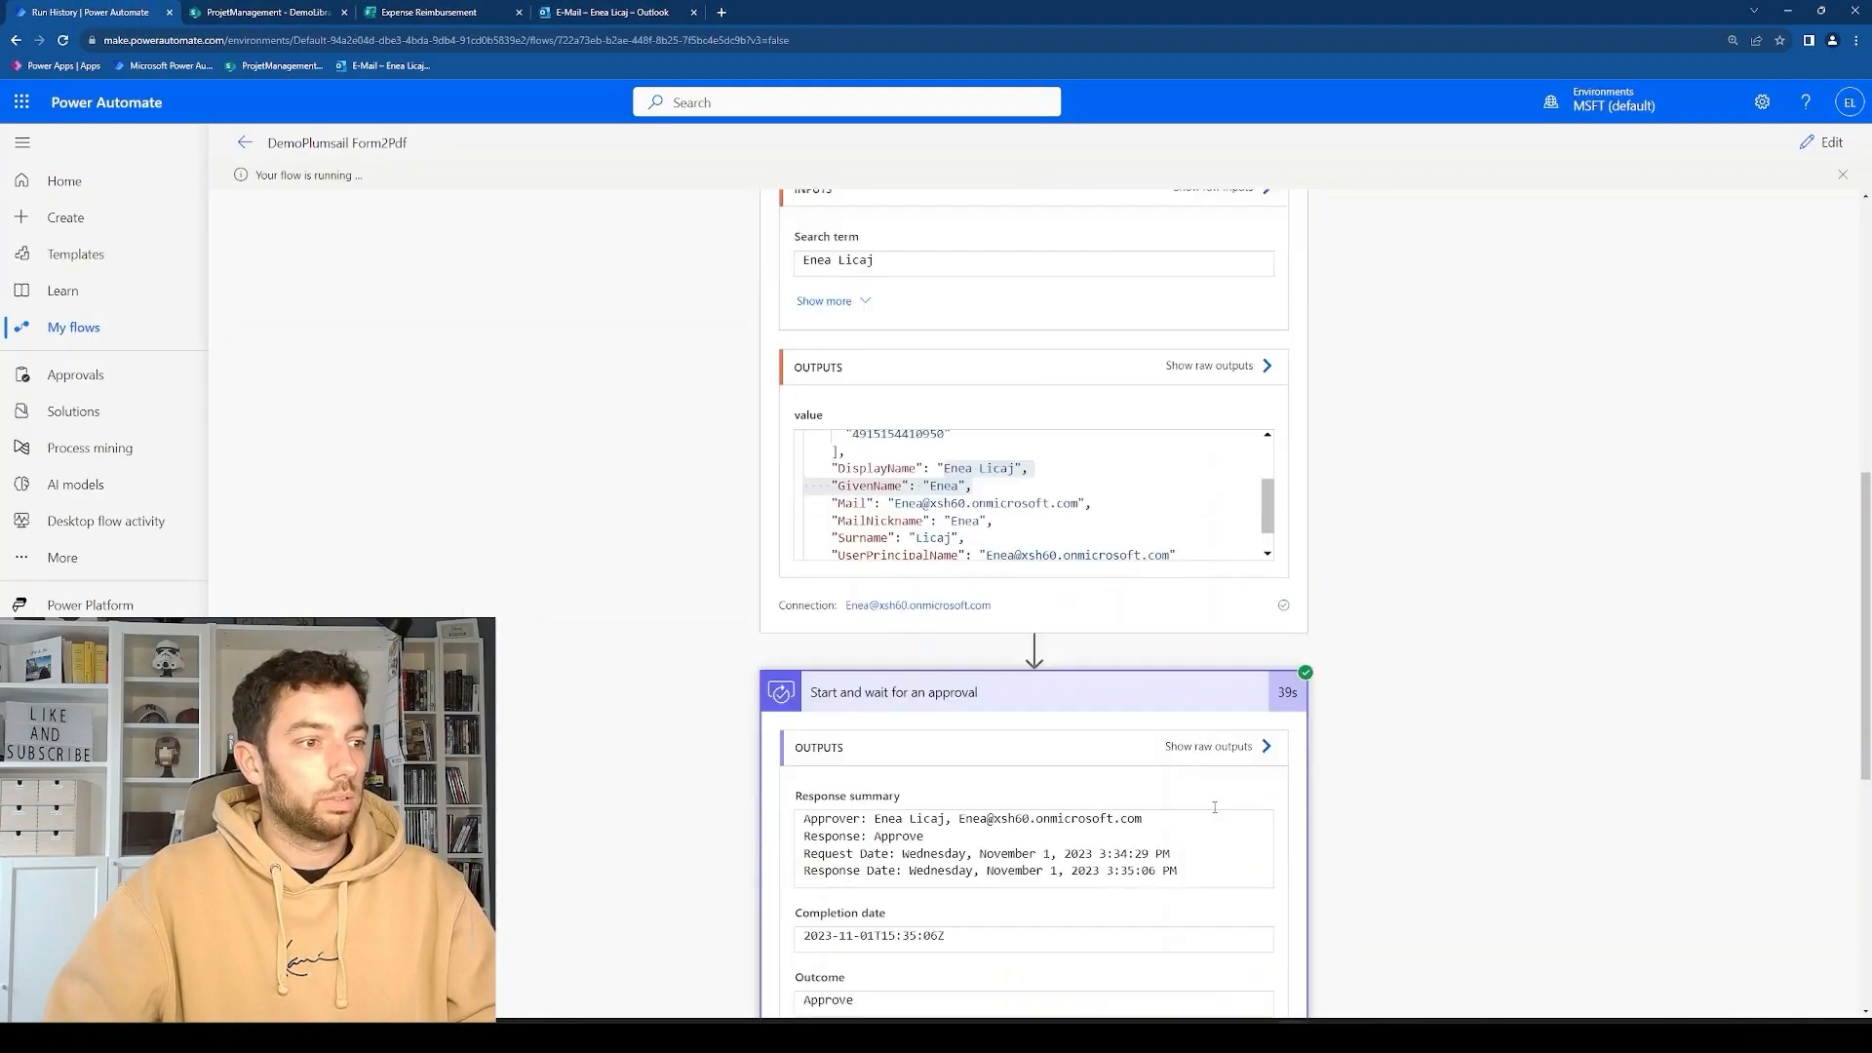
scroll(1341, 753, "down", 2)
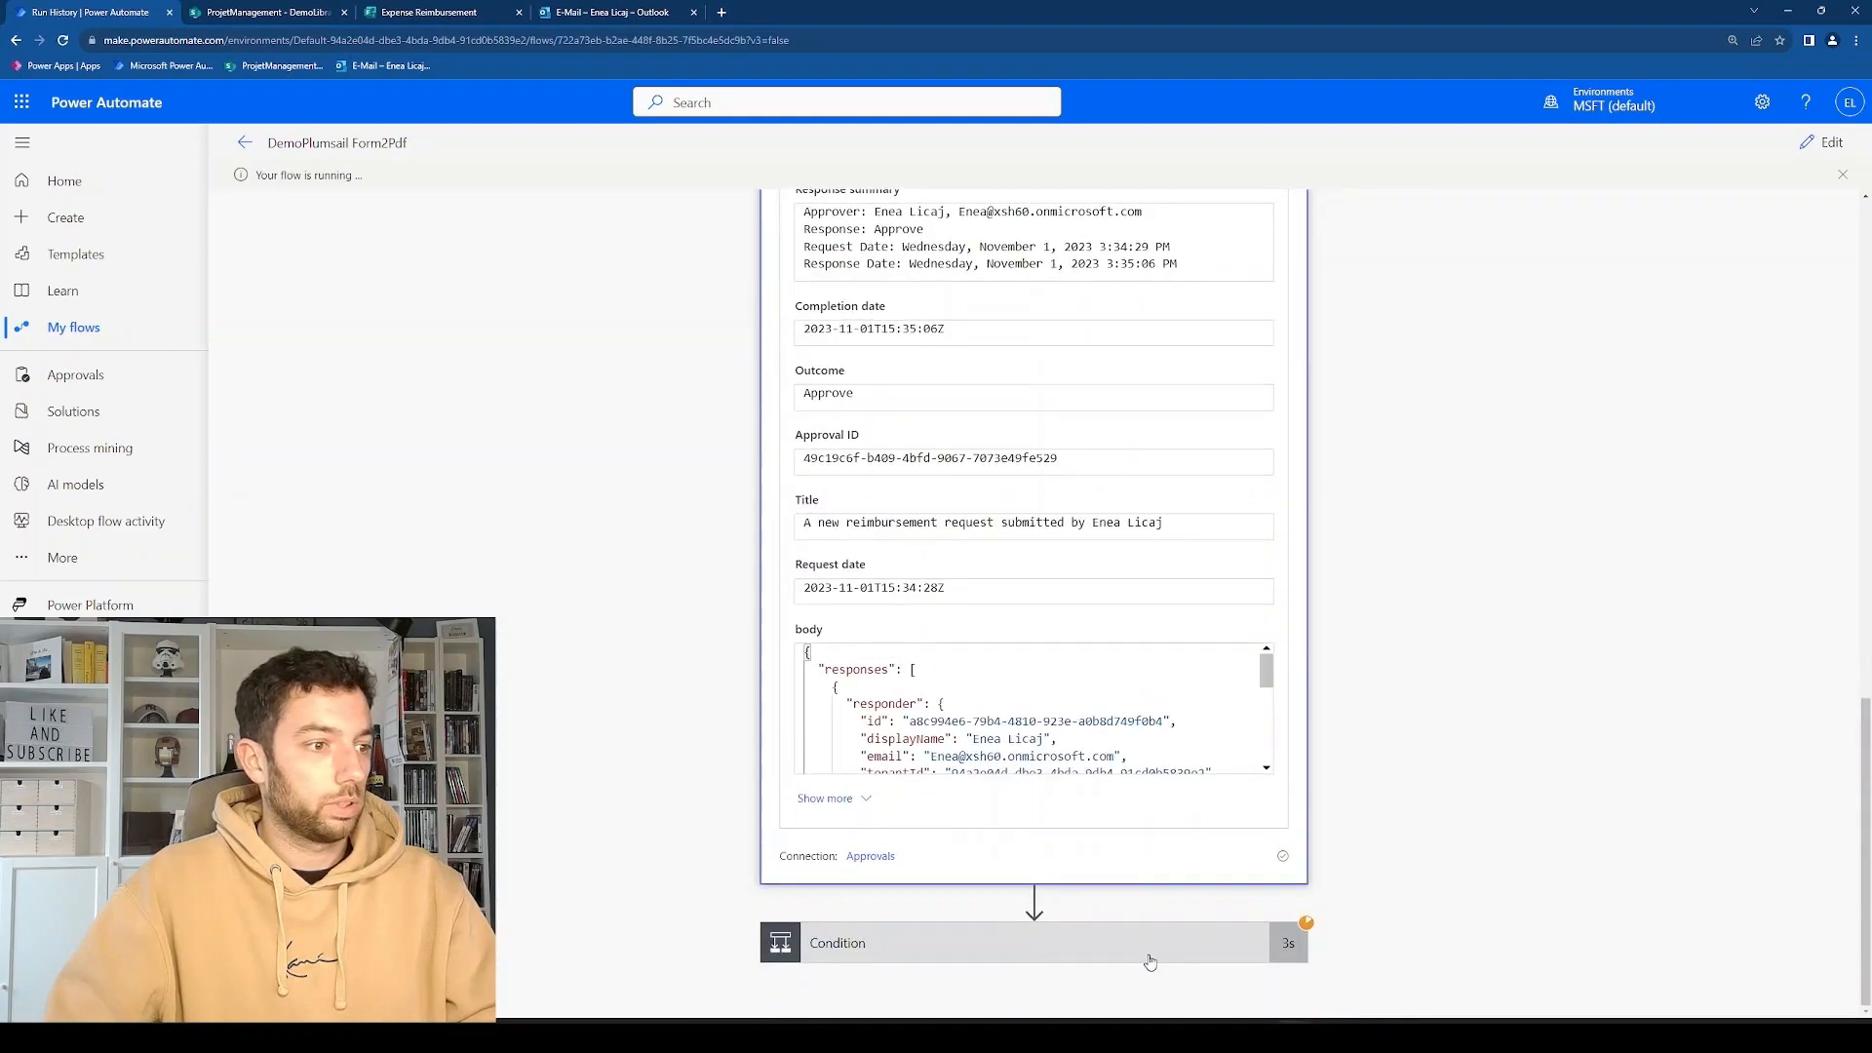
scroll(1388, 768, "down", 6)
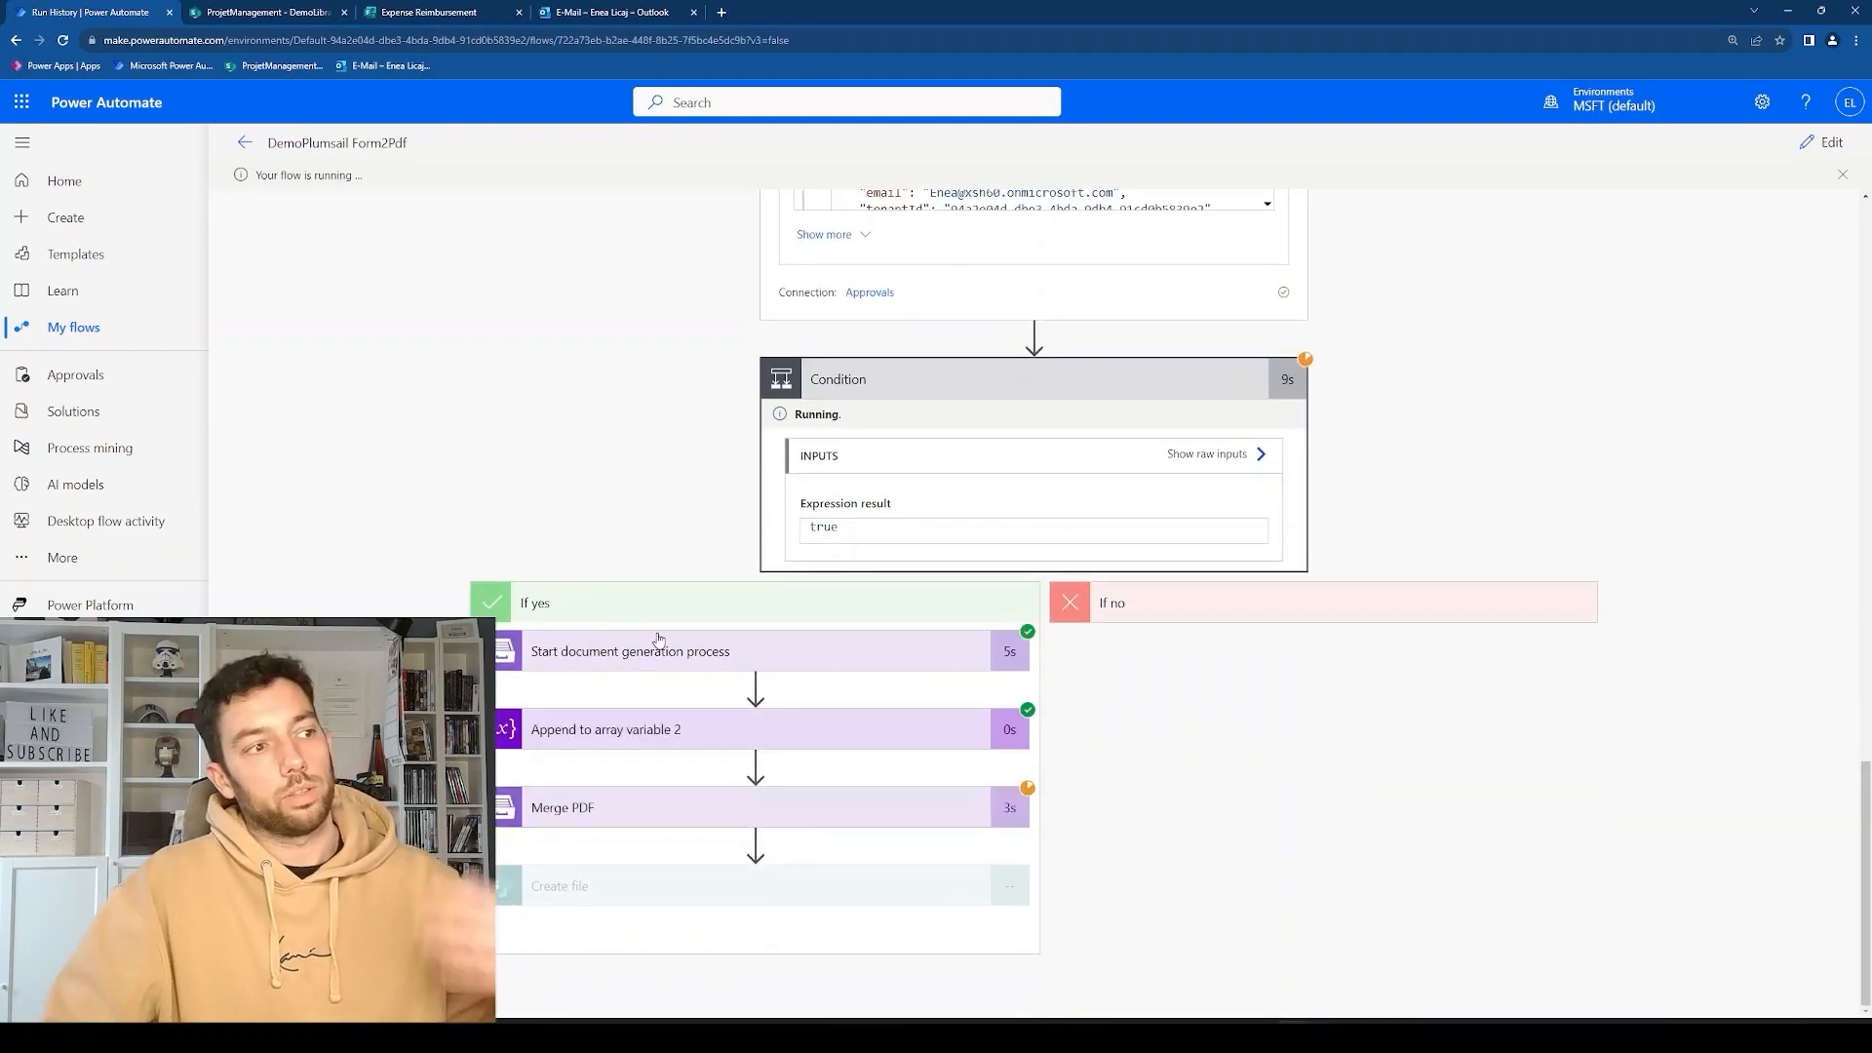
View Simple expense compensation request.pdf in Folder1 of the SharePoint DemoLibrary, closing the preview when done.
left_click(331, 10)
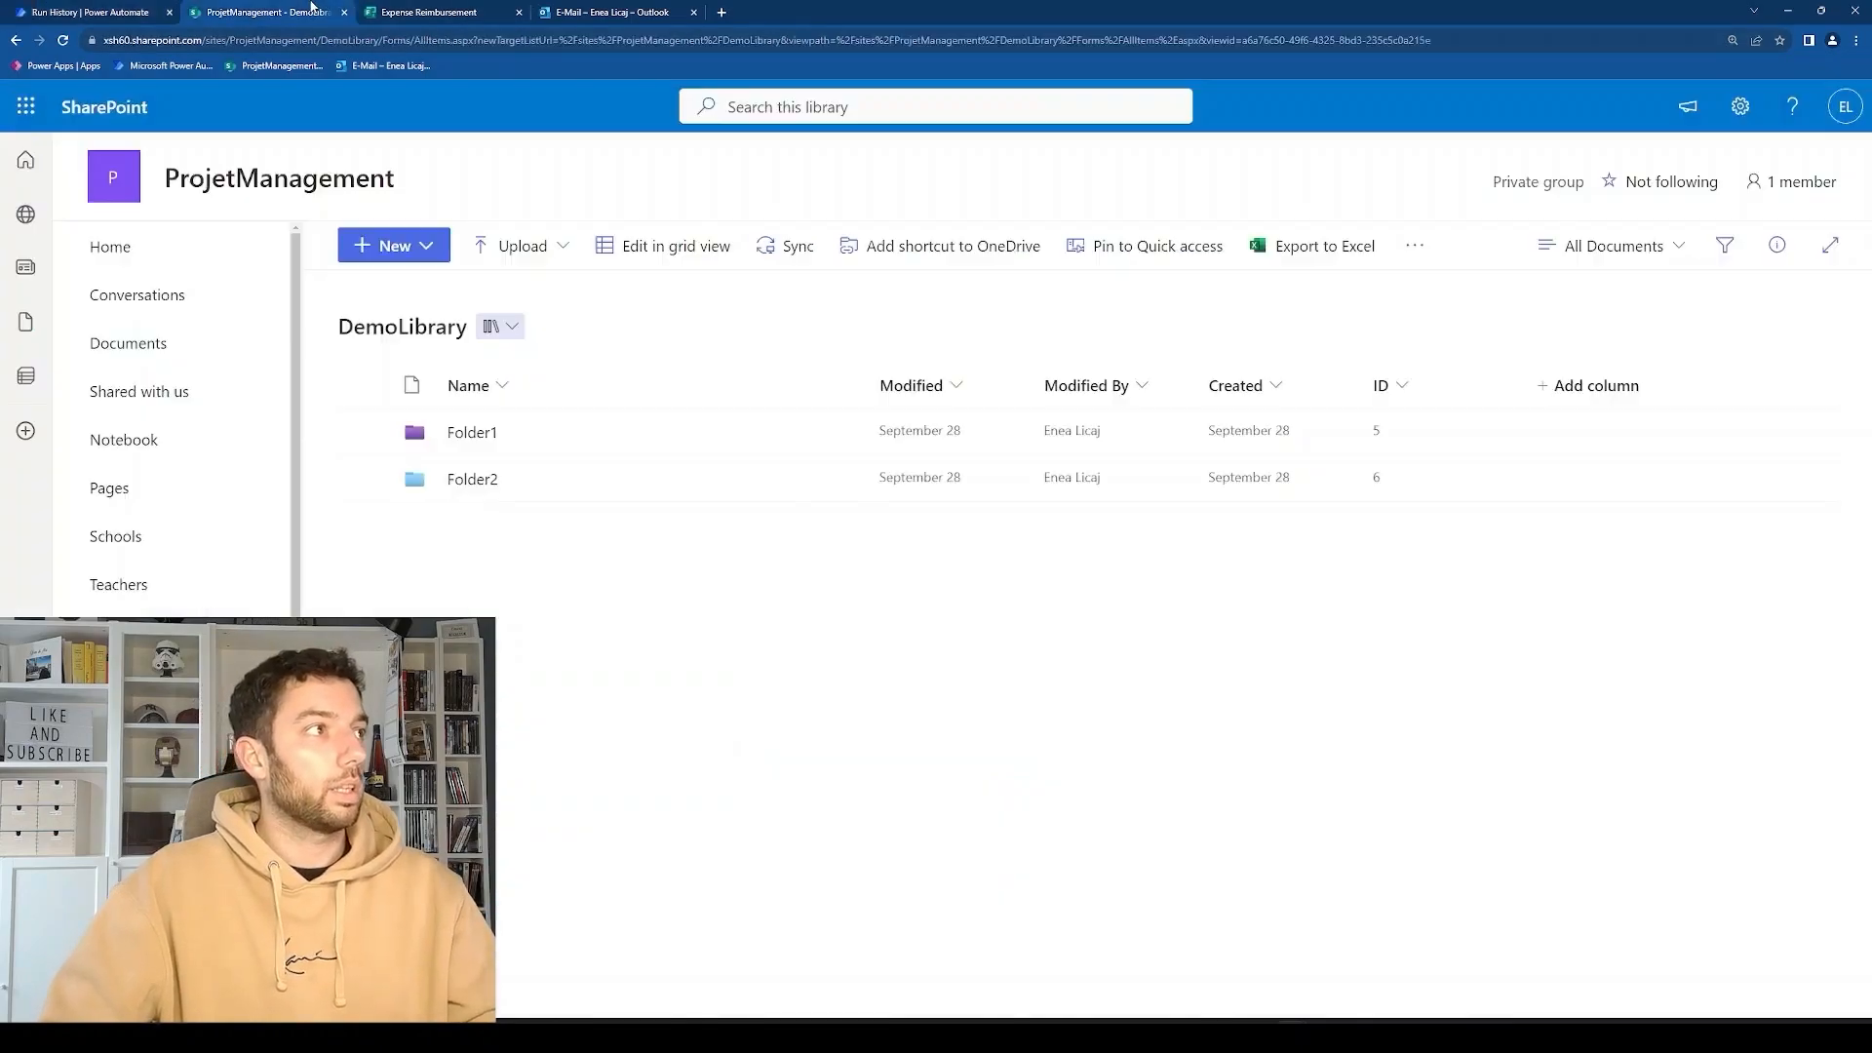
left_click(491, 436)
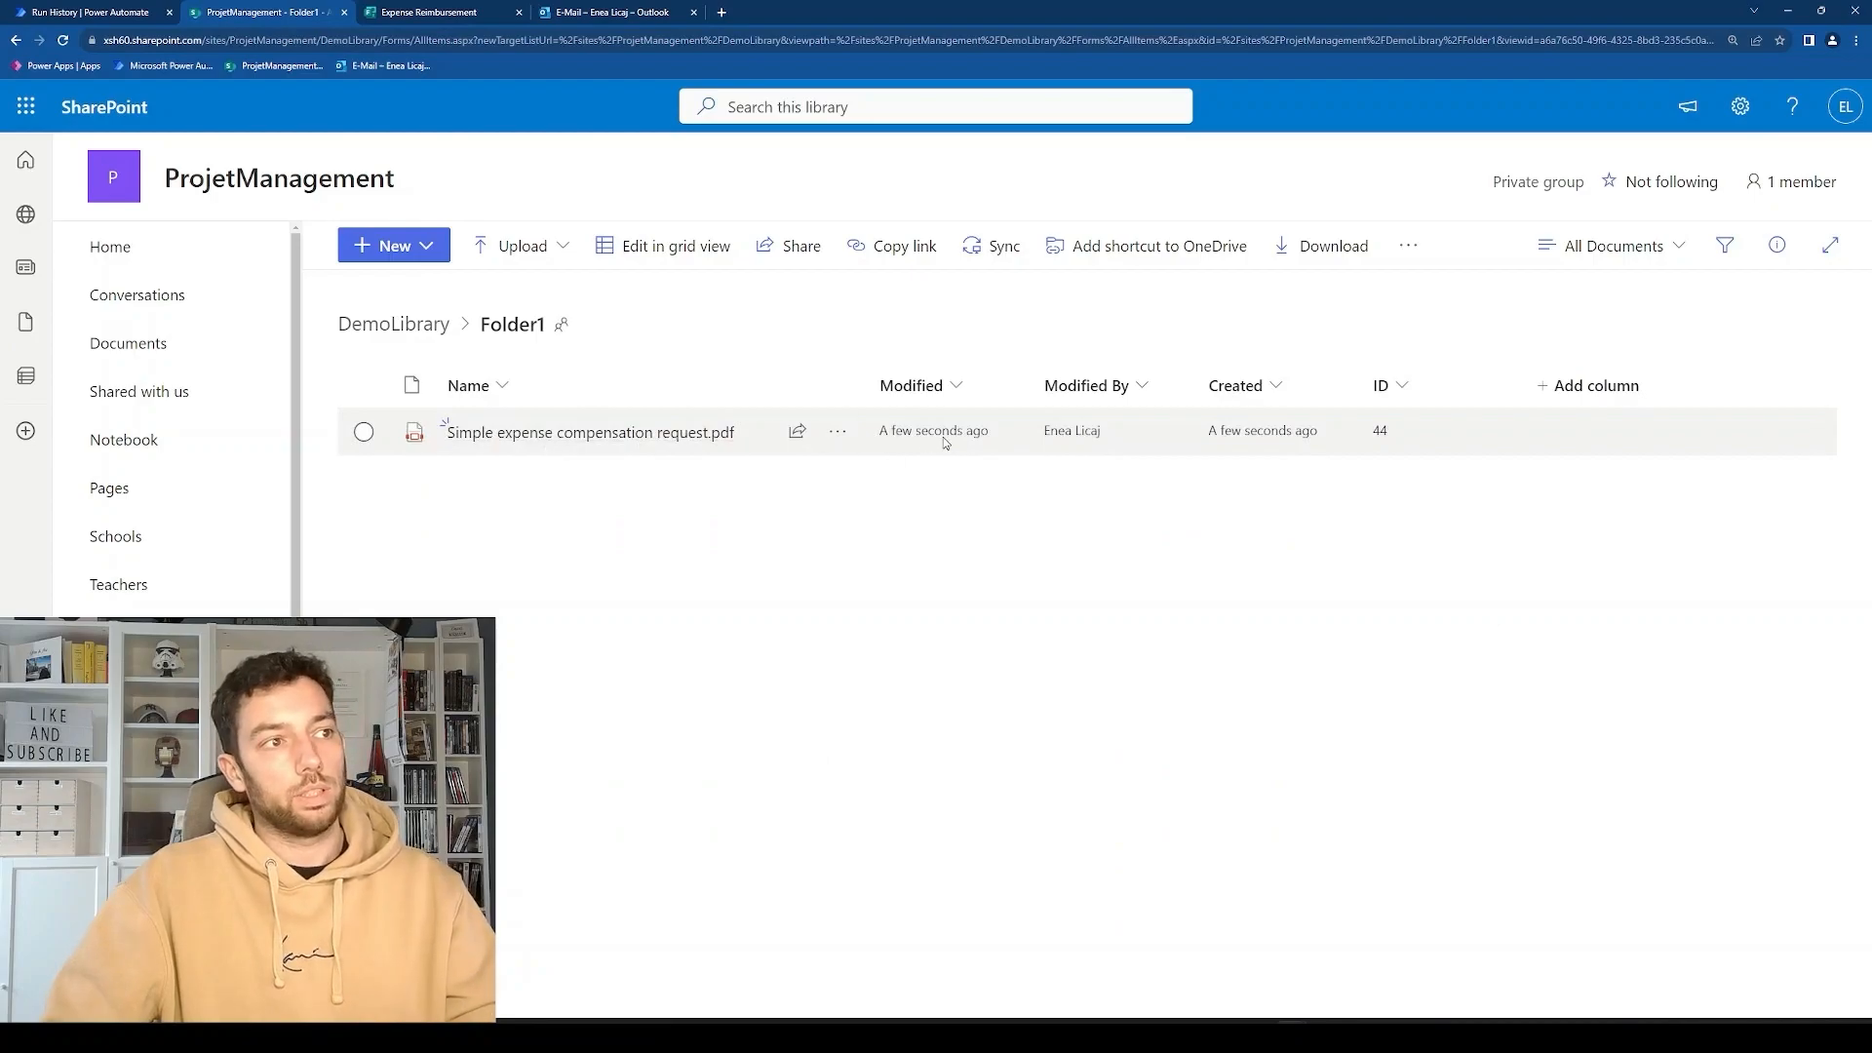
left_click(618, 436)
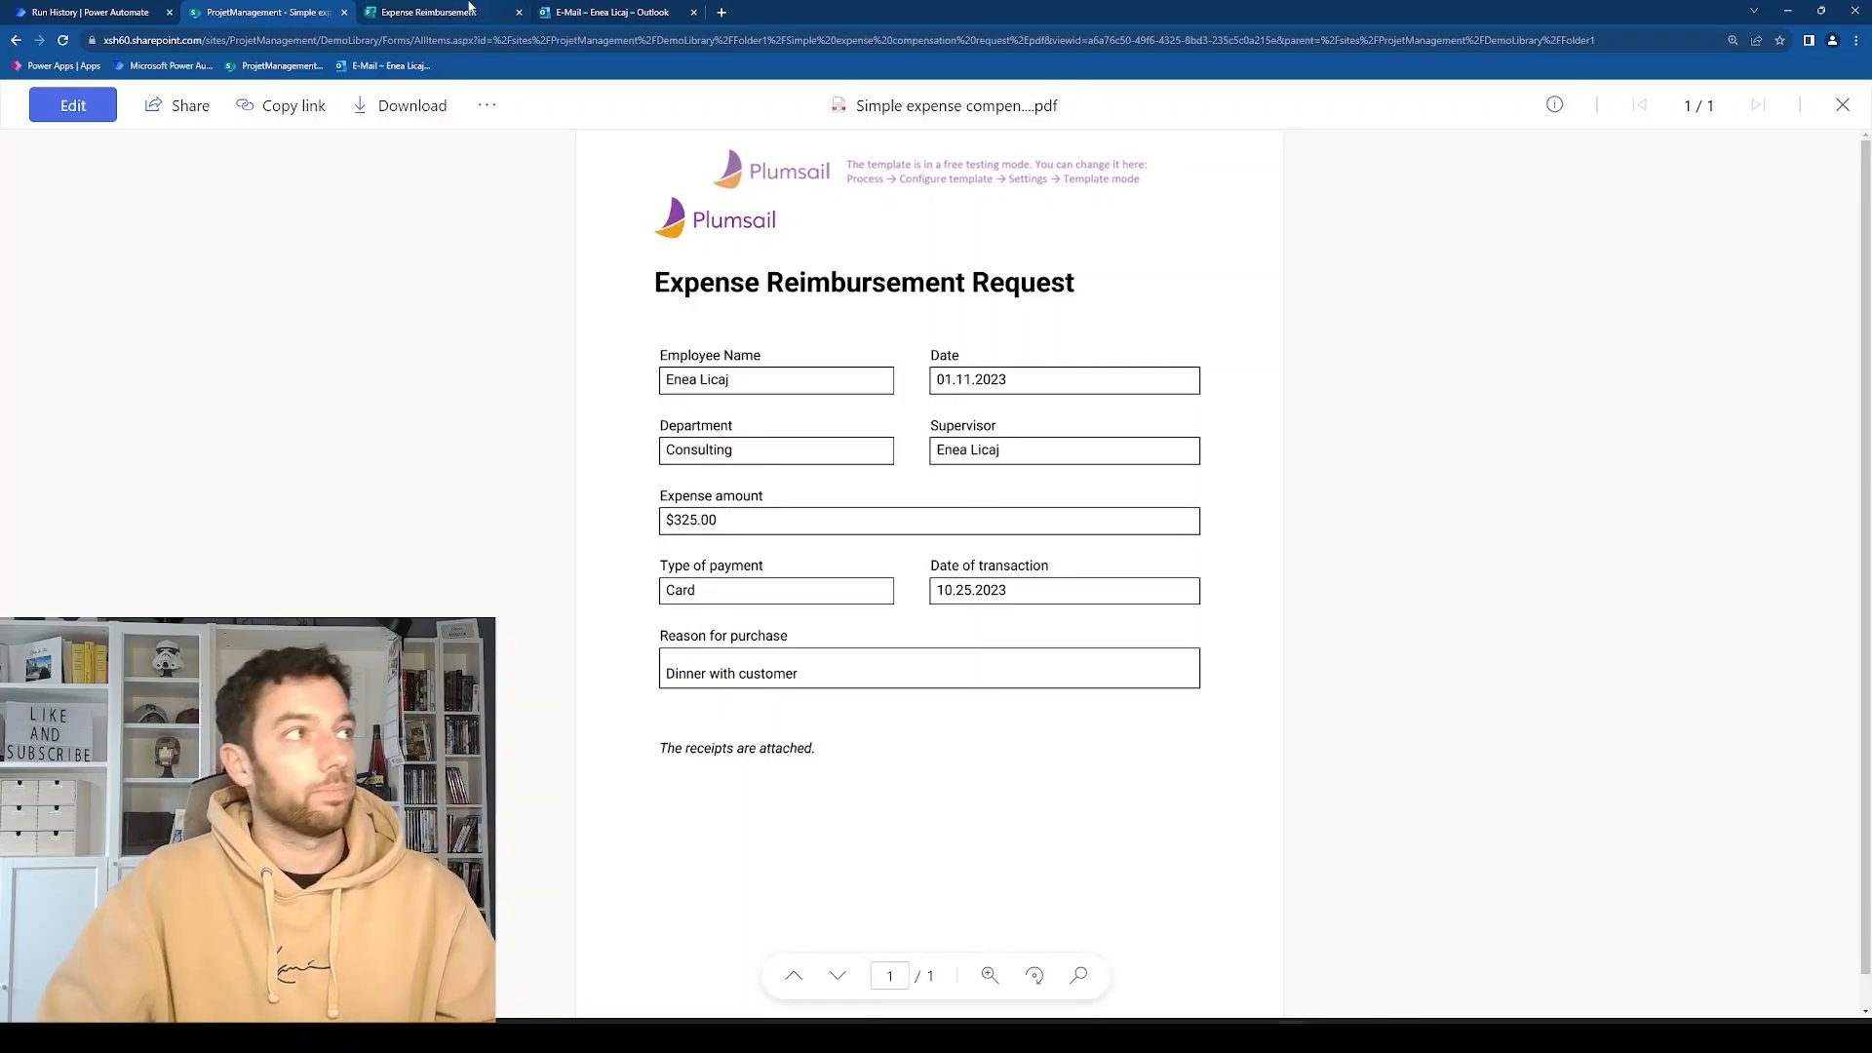
left_click(1843, 106)
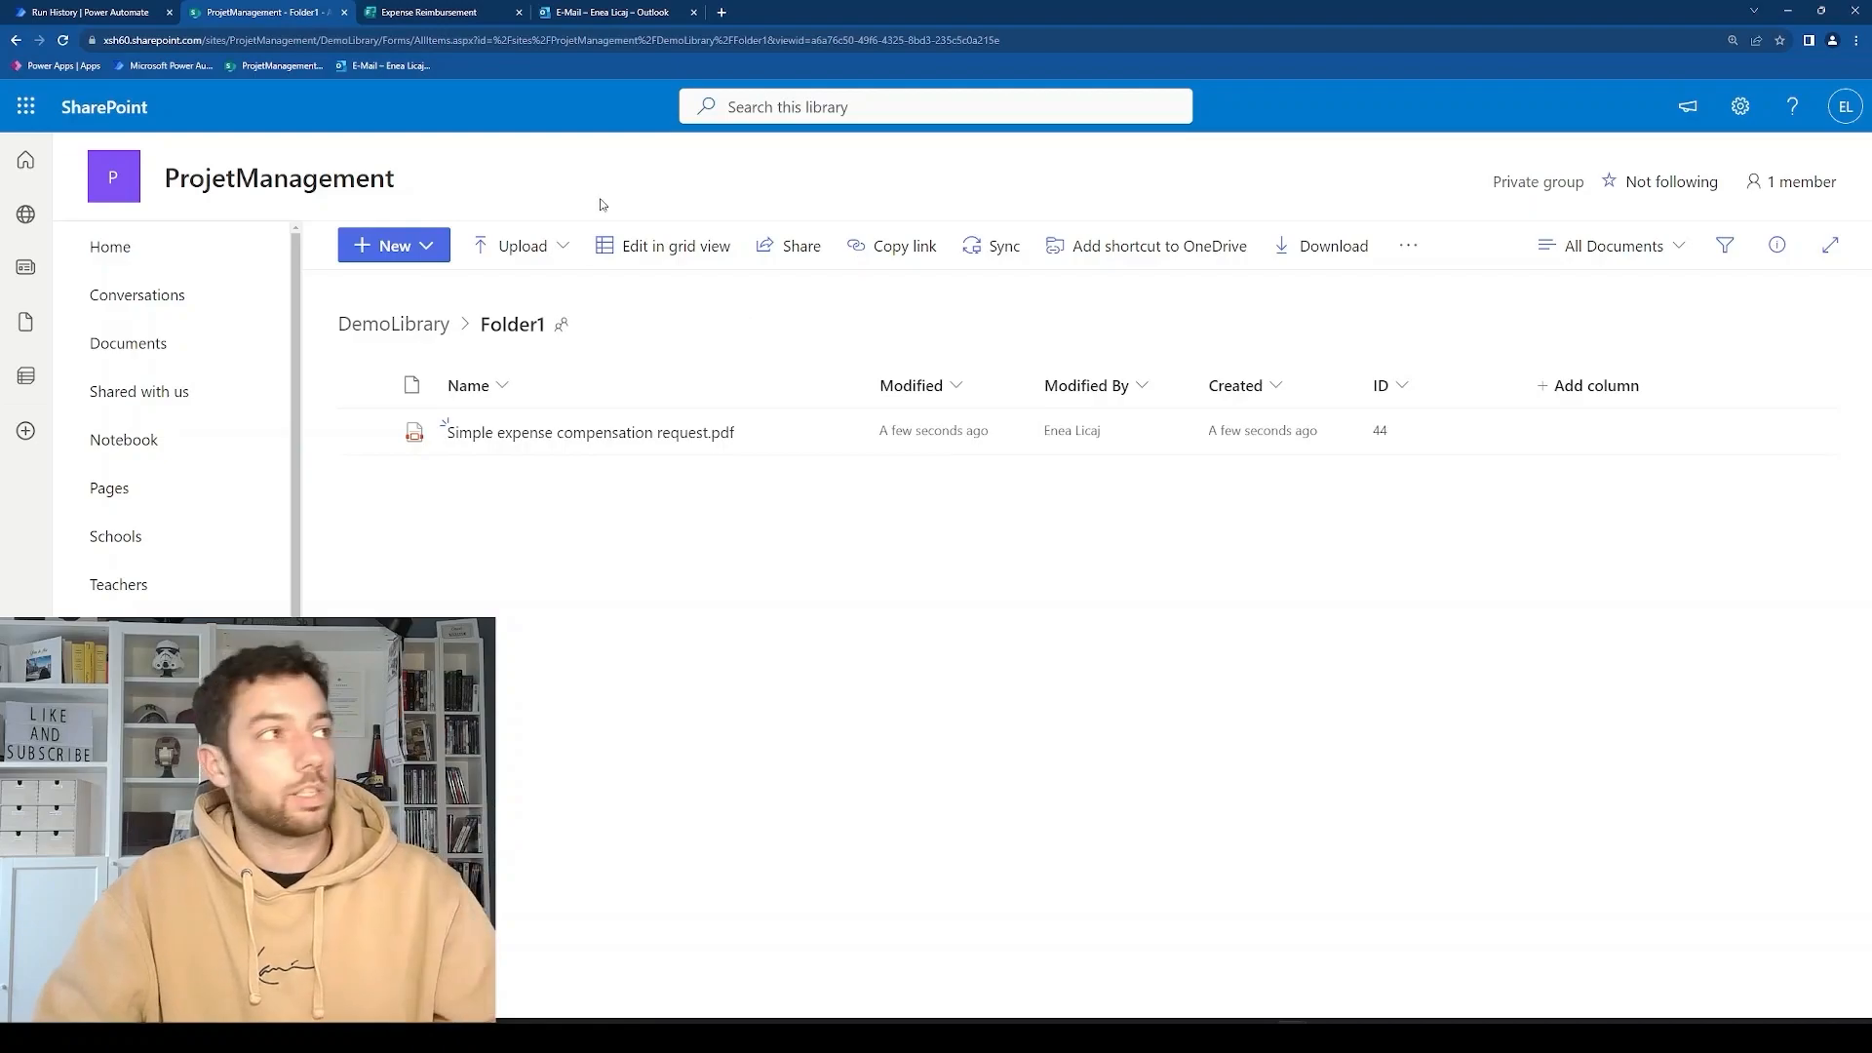
Return to the flow run and examine the Merge PDF results and the folder path used by the Create file action.
left_click(102, 9)
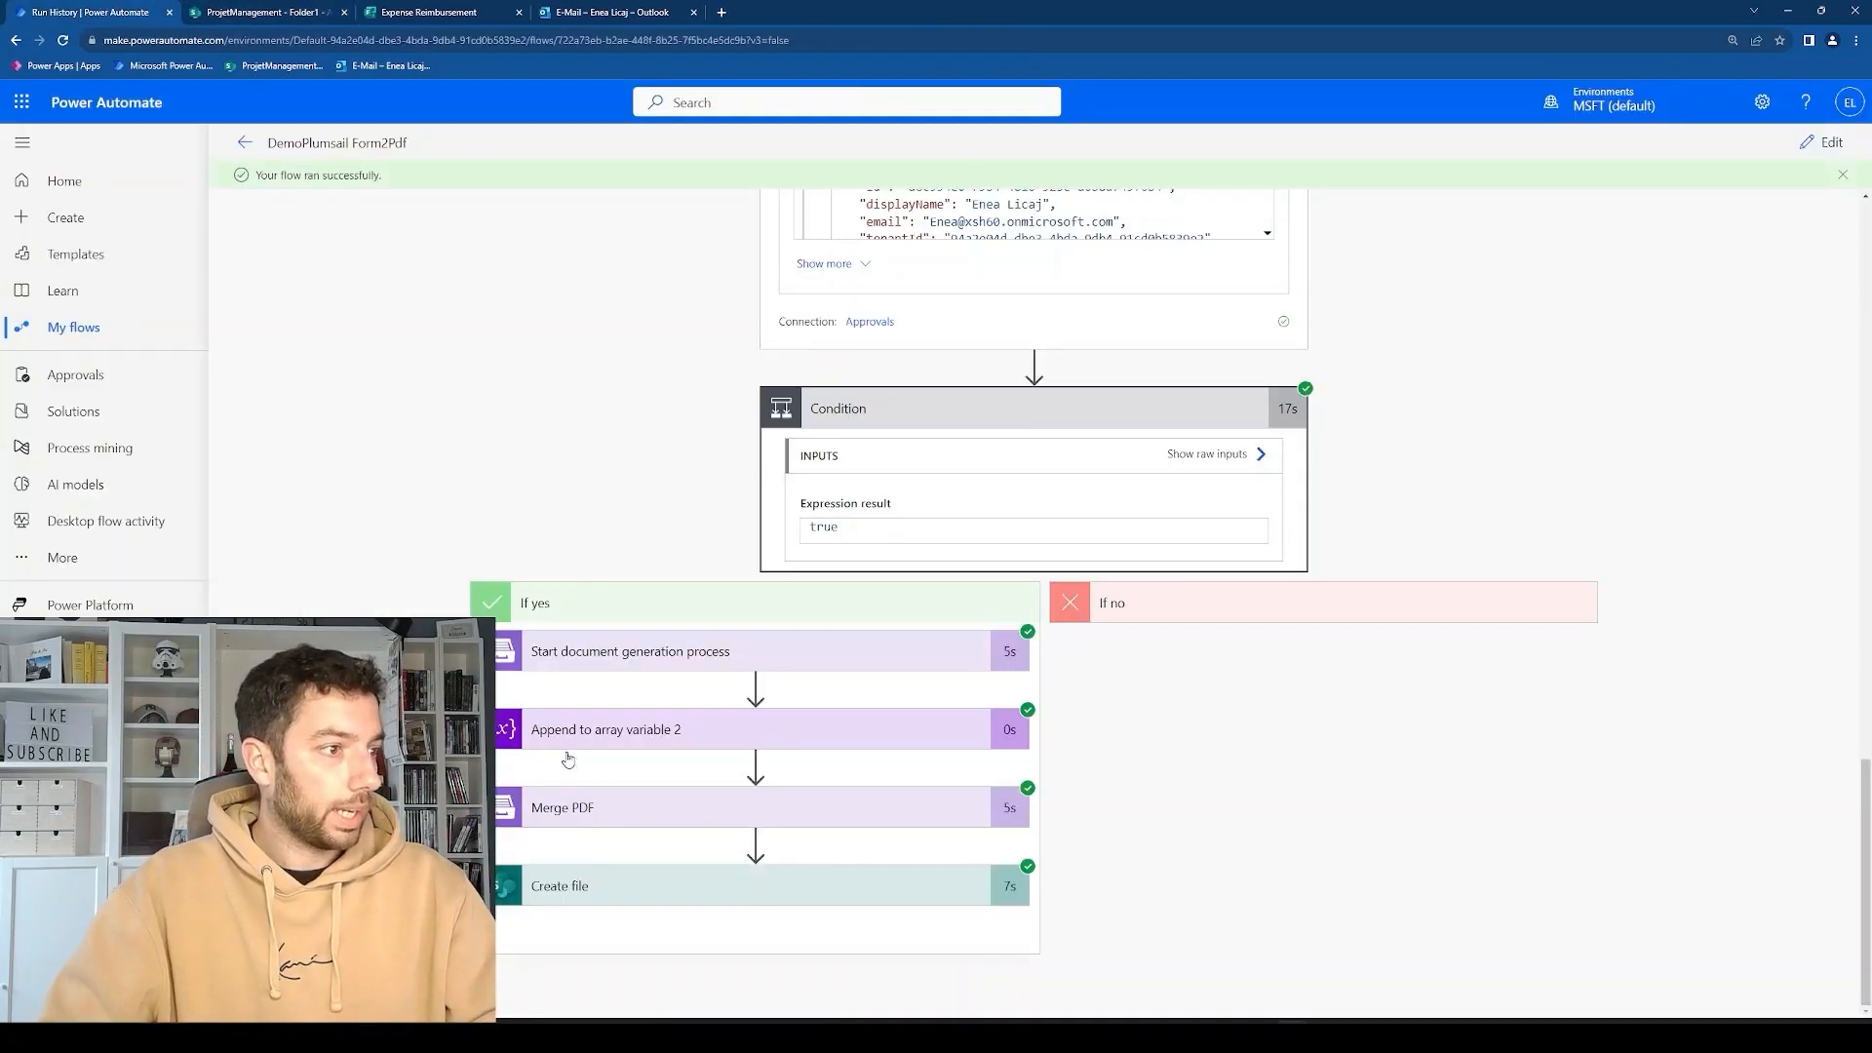
left_click(621, 810)
scroll(720, 893, "down", 5)
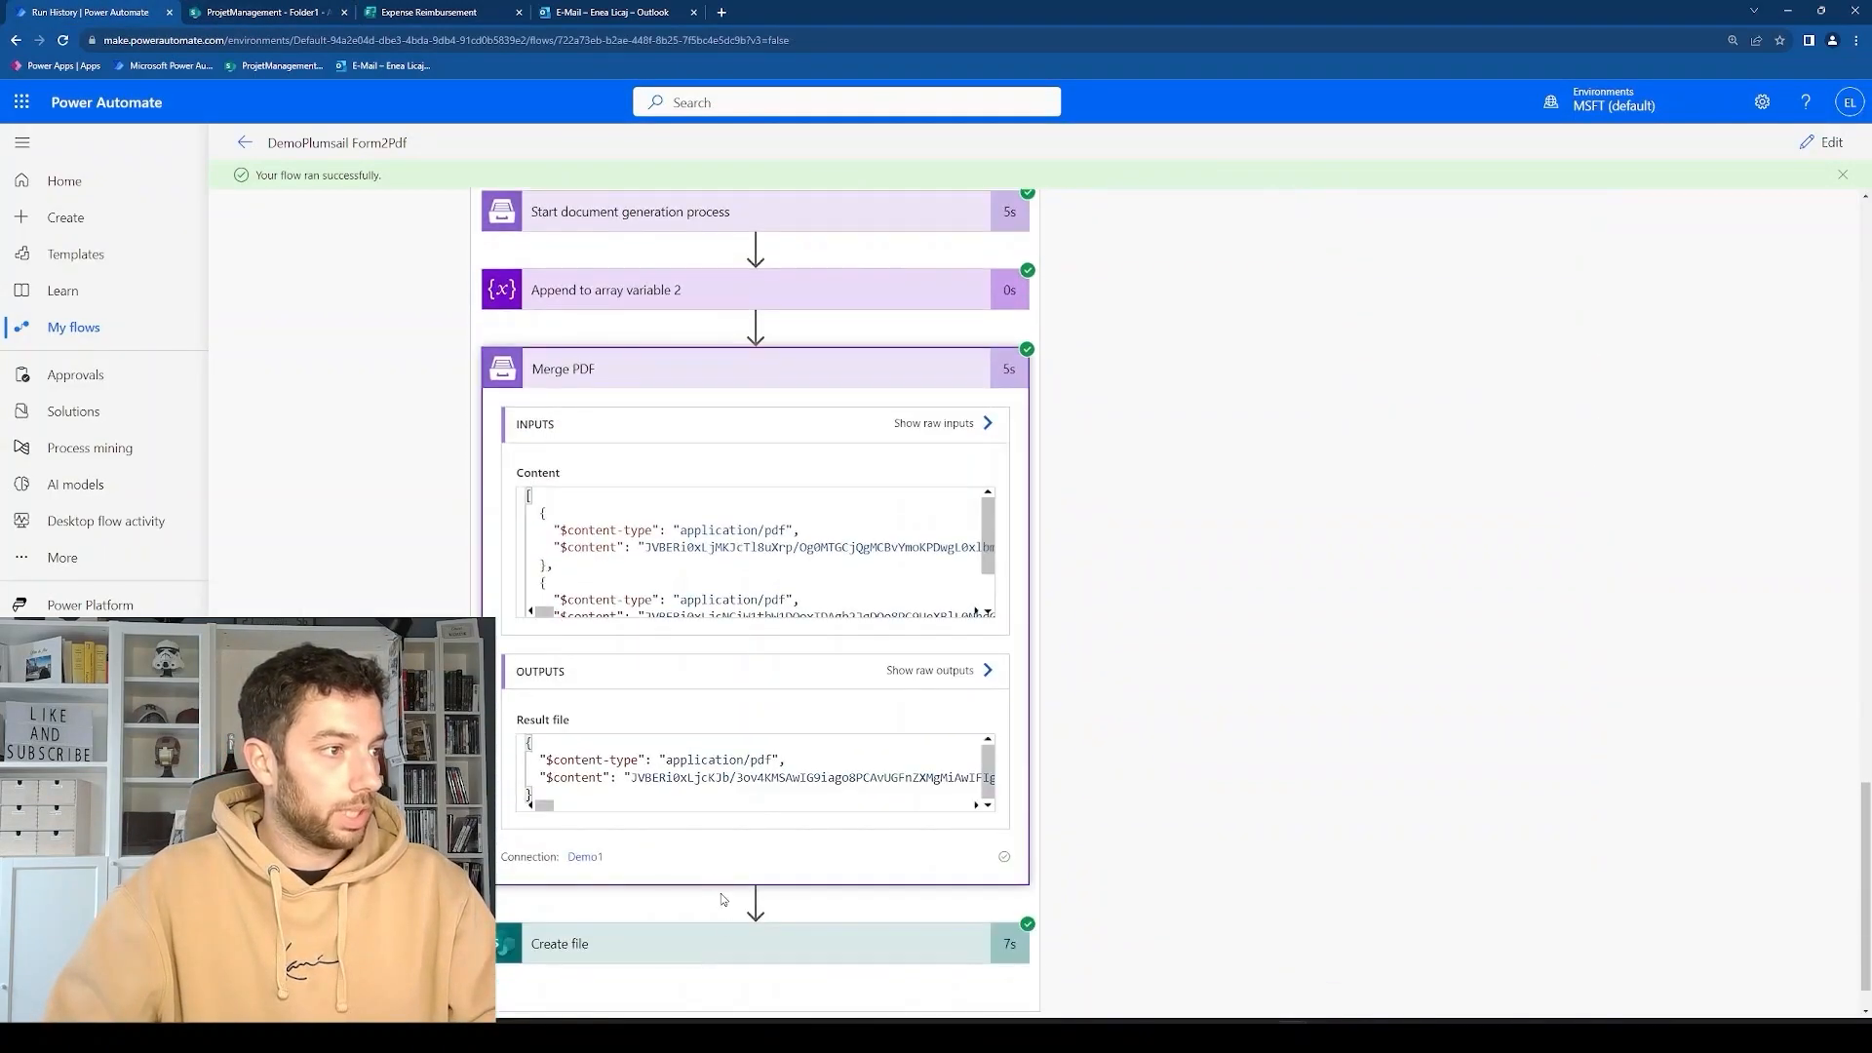
left_click(663, 943)
scroll(653, 780, "down", 4)
left_click_drag(667, 770, 626, 770)
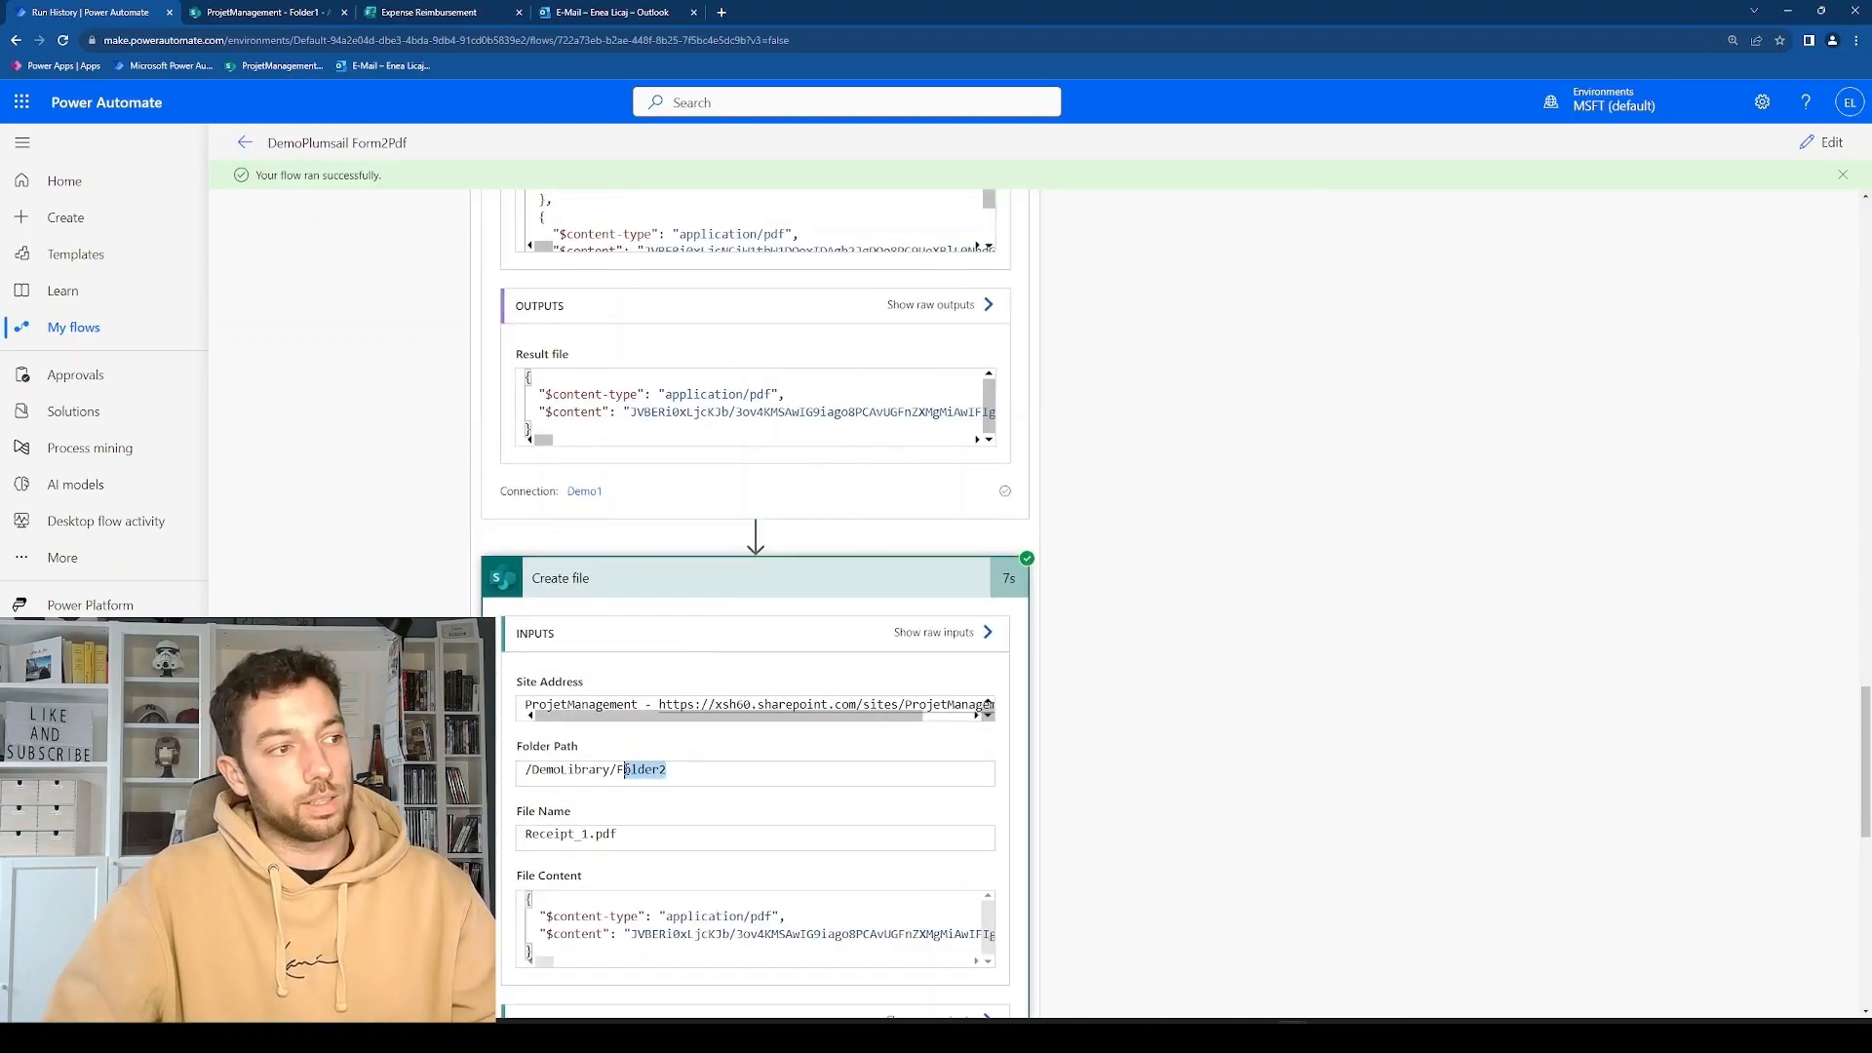
Switch to SharePoint and view all pages of Receipt_1.pdf in Folder2 of the DemoLibrary.
left_click(306, 7)
left_click(395, 322)
left_click(476, 479)
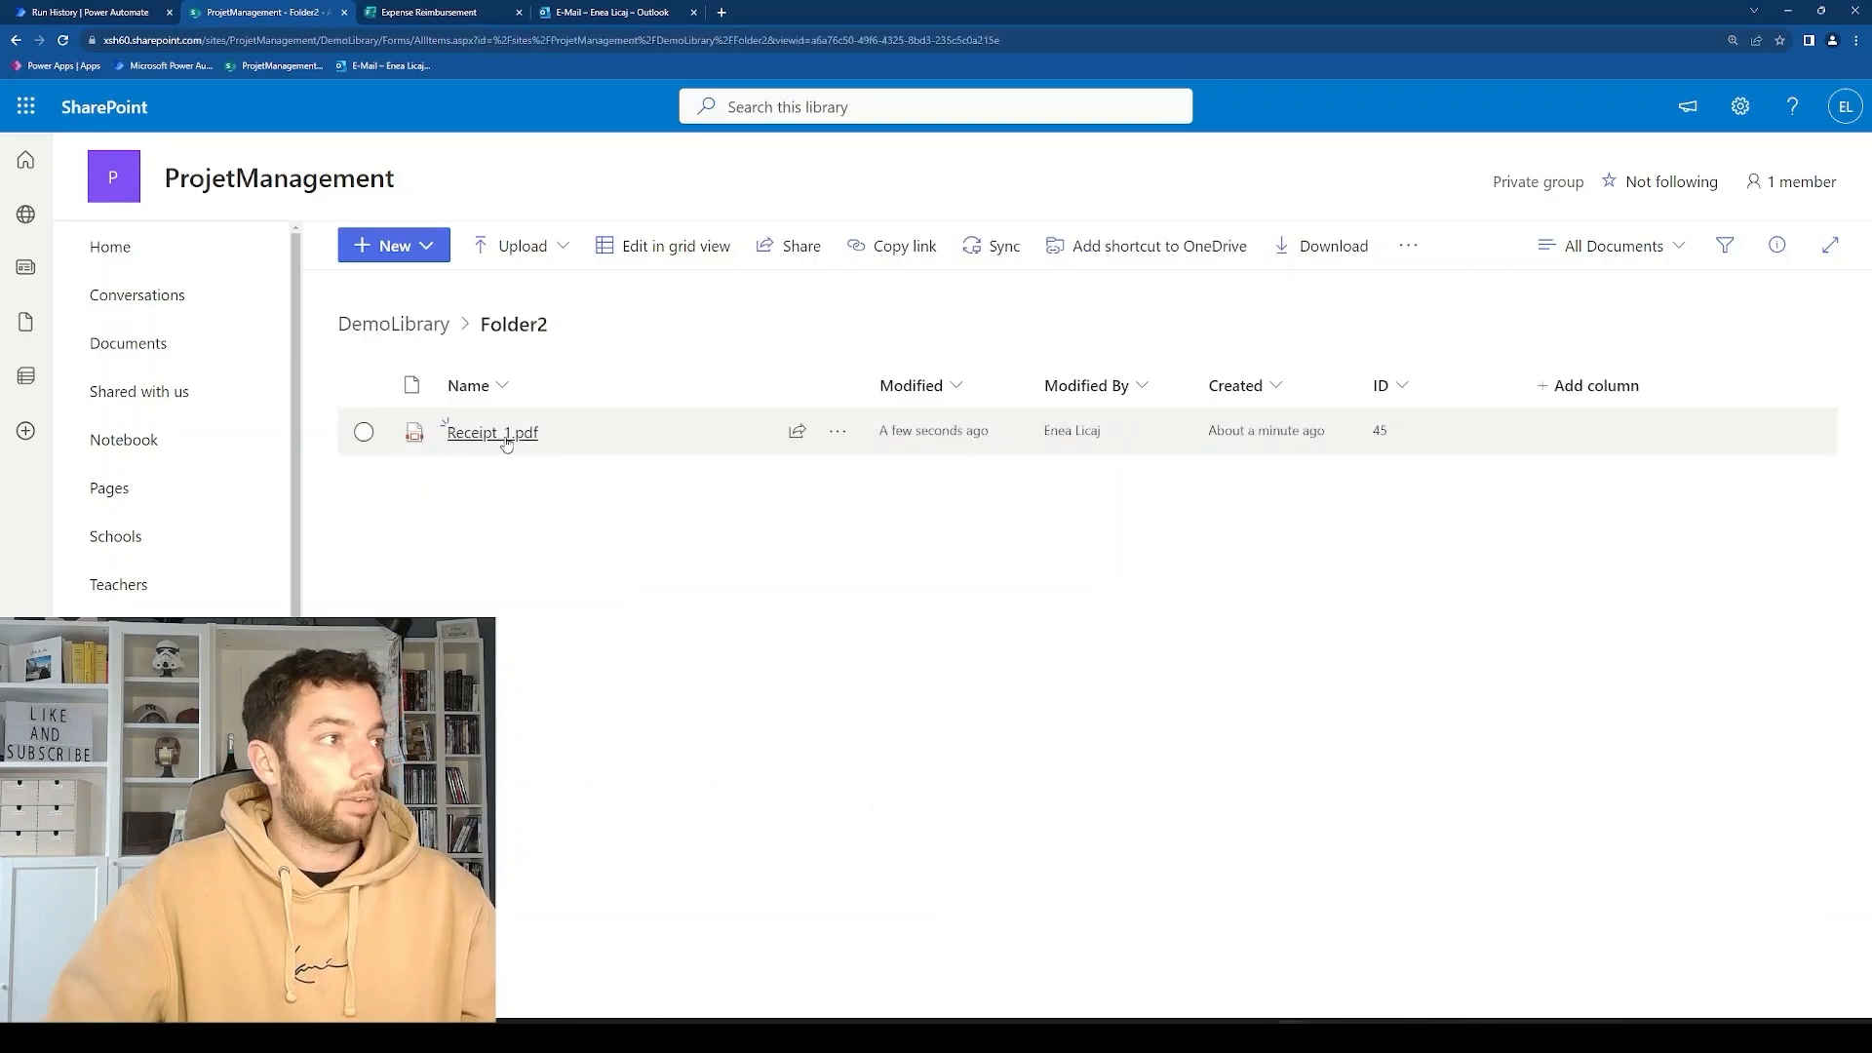
left_click(504, 435)
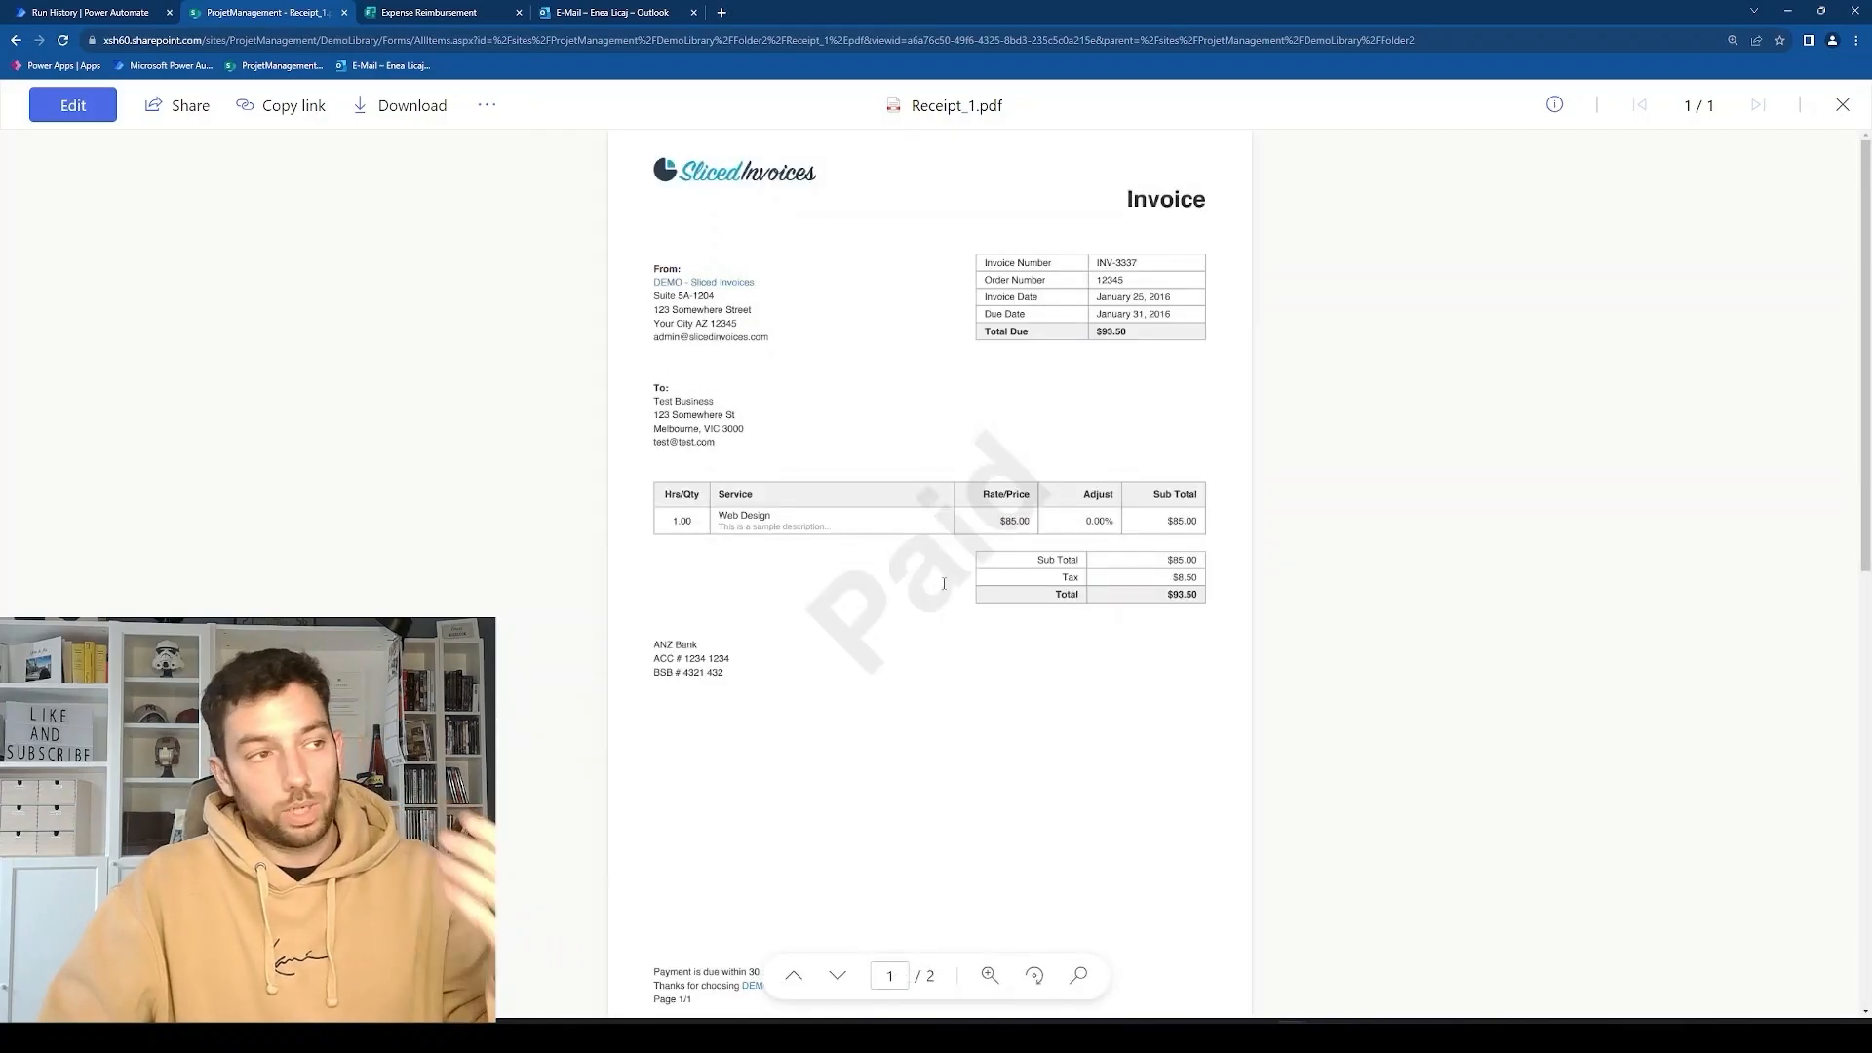
scroll(944, 583, "down", 10)
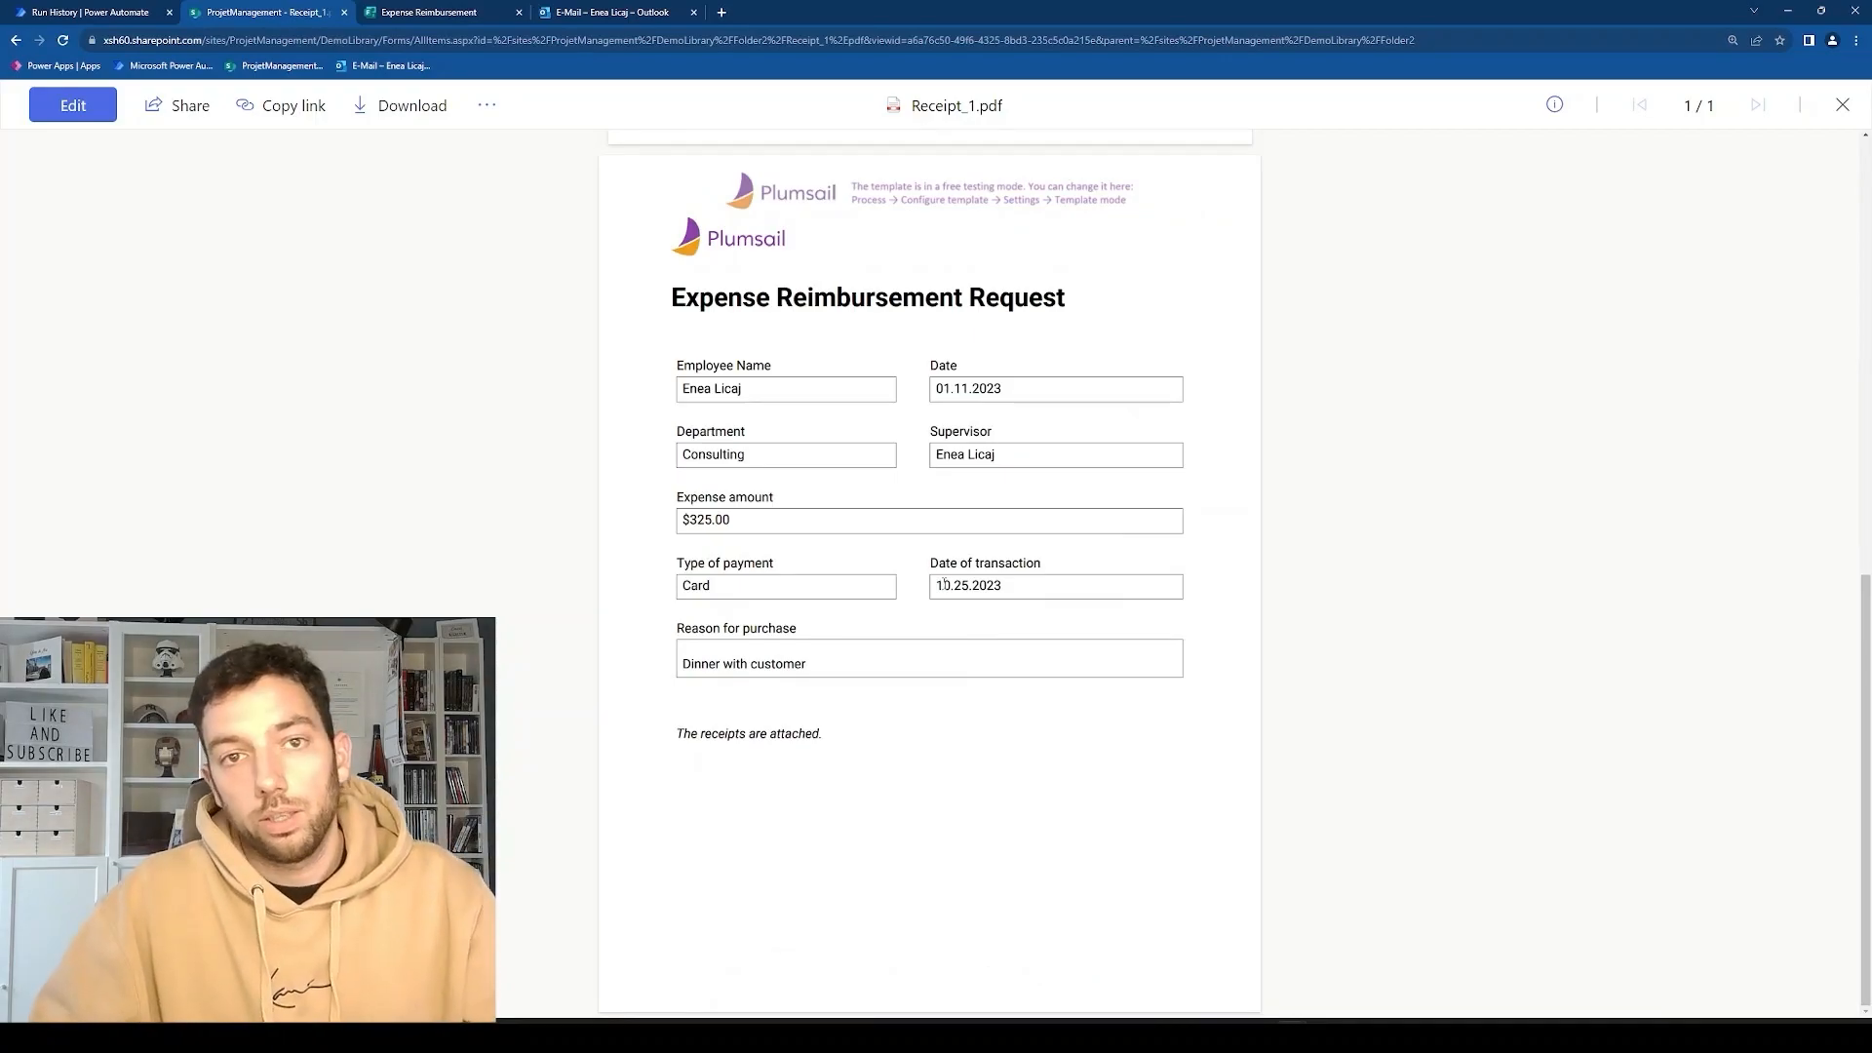
scroll(943, 583, "up", 10)
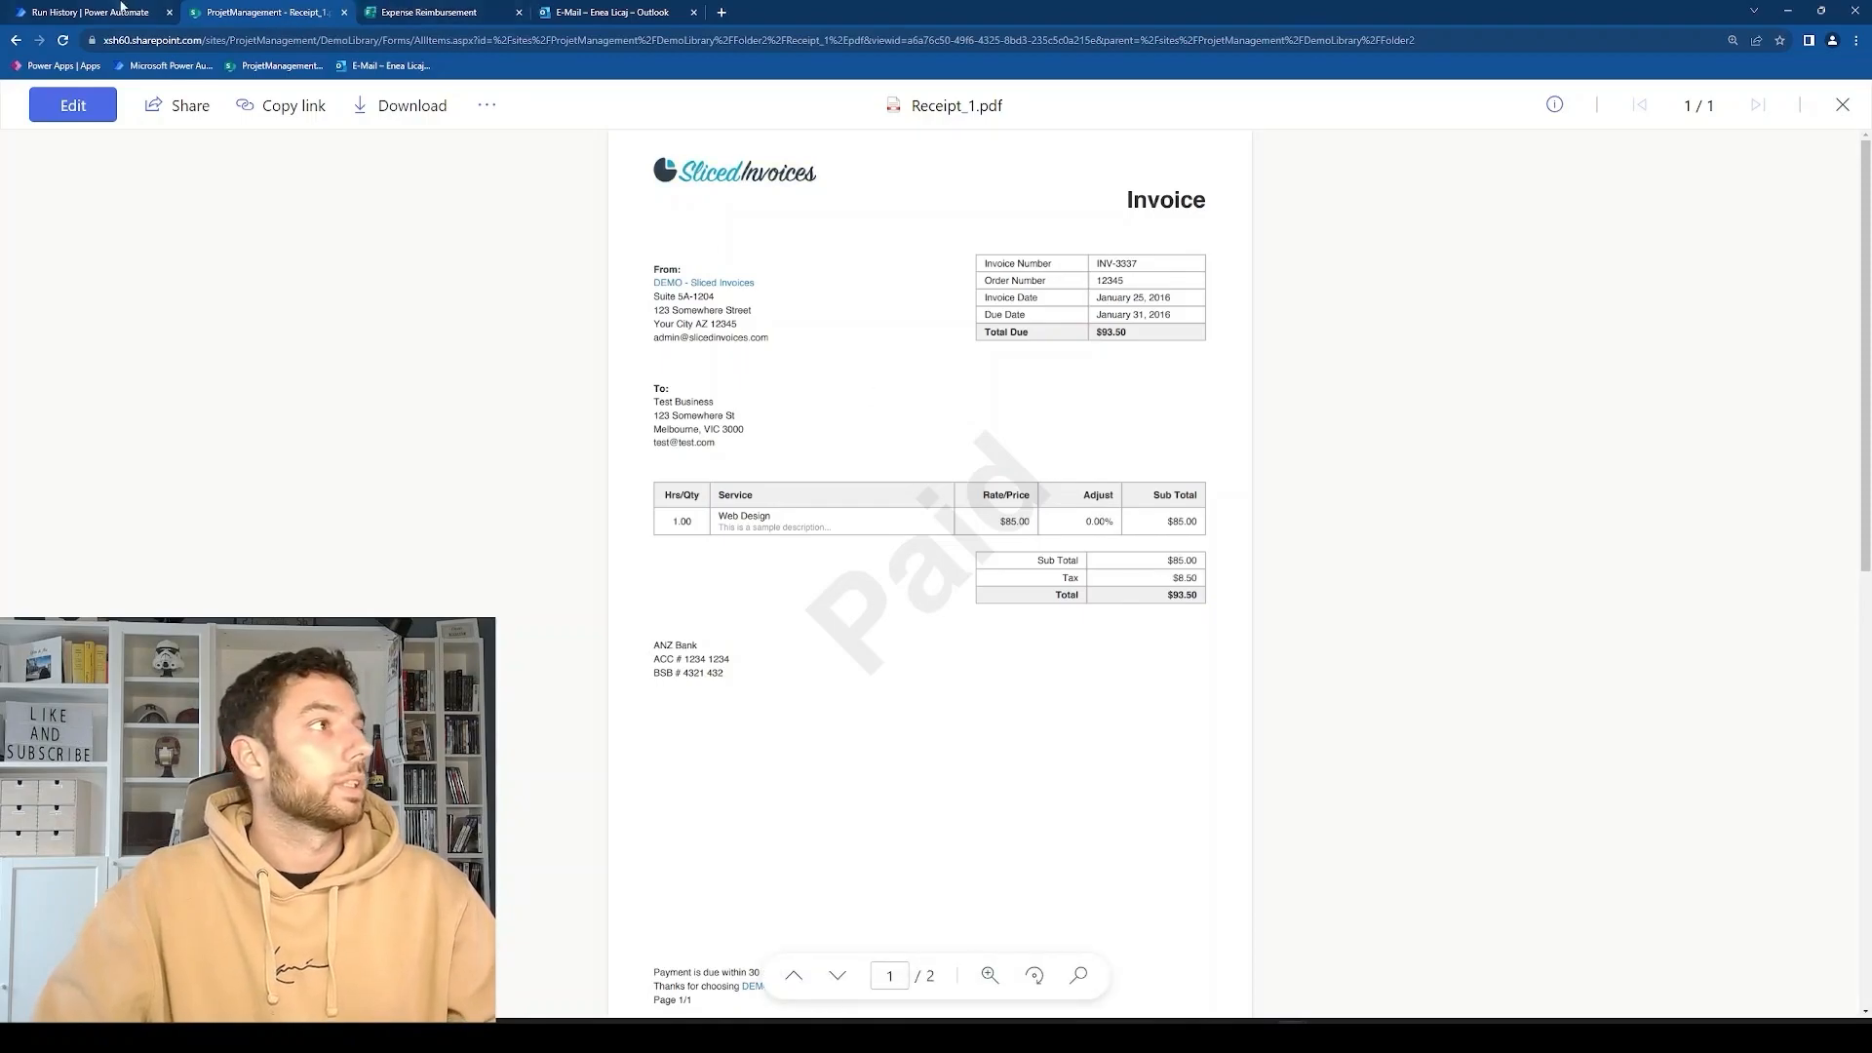
Switch back to Power Automate, open the flow for editing and start a manual test.
left_click(115, 12)
left_click(1841, 146)
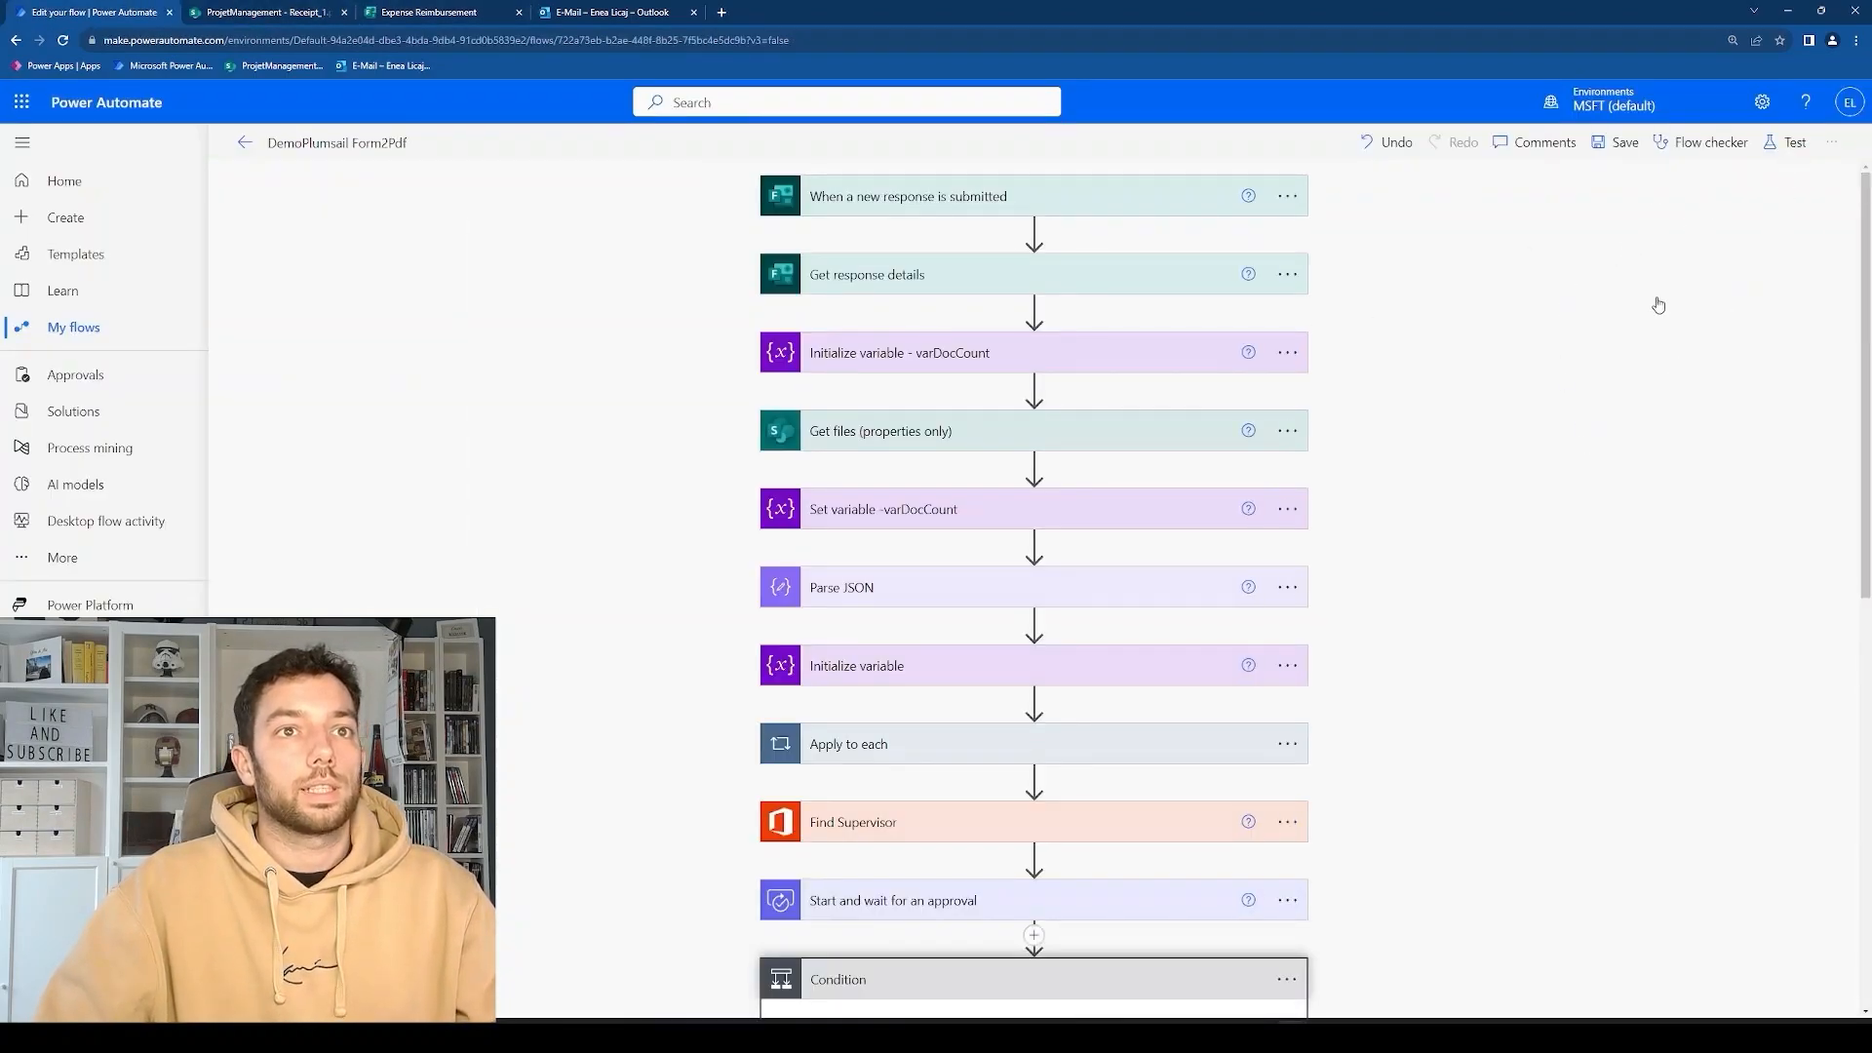
left_click(1529, 187)
left_click(1557, 985)
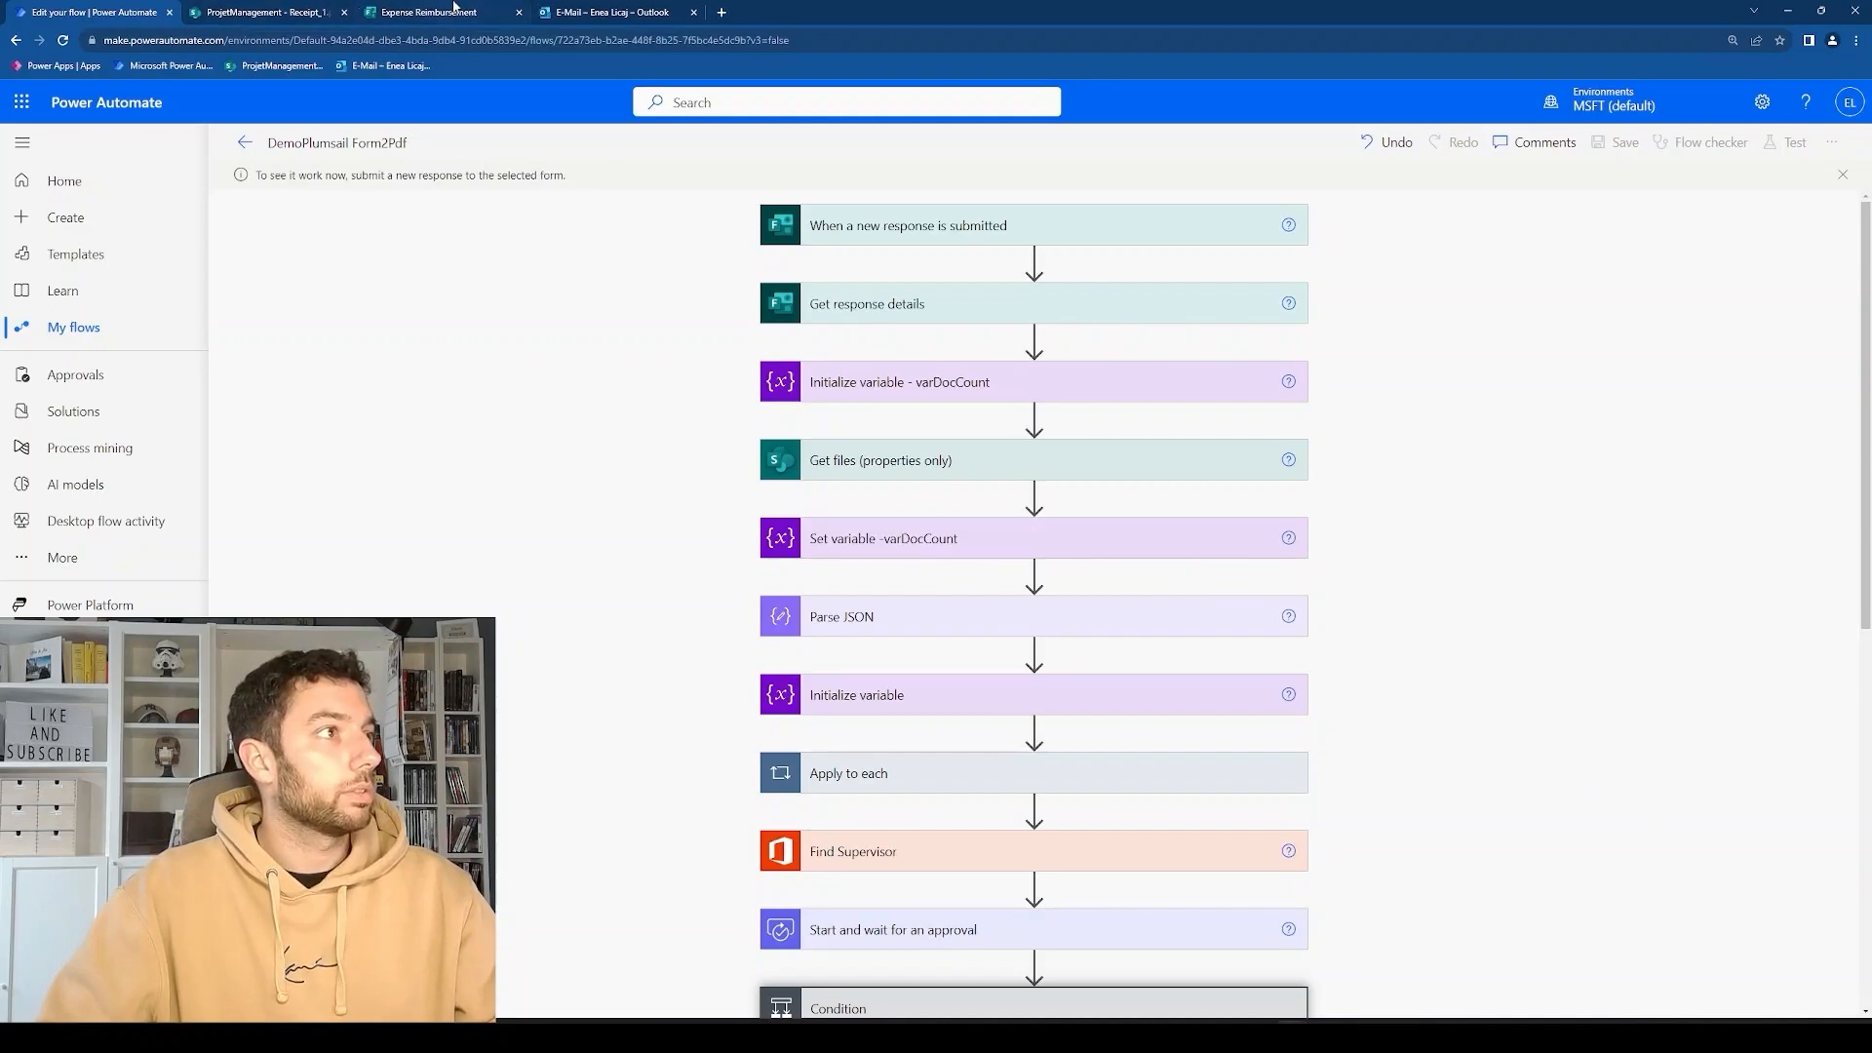
Switch to Forms, preview the Expense Reimbursement form, and fill in the employee's full name and the Consulting department.
left_click(453, 12)
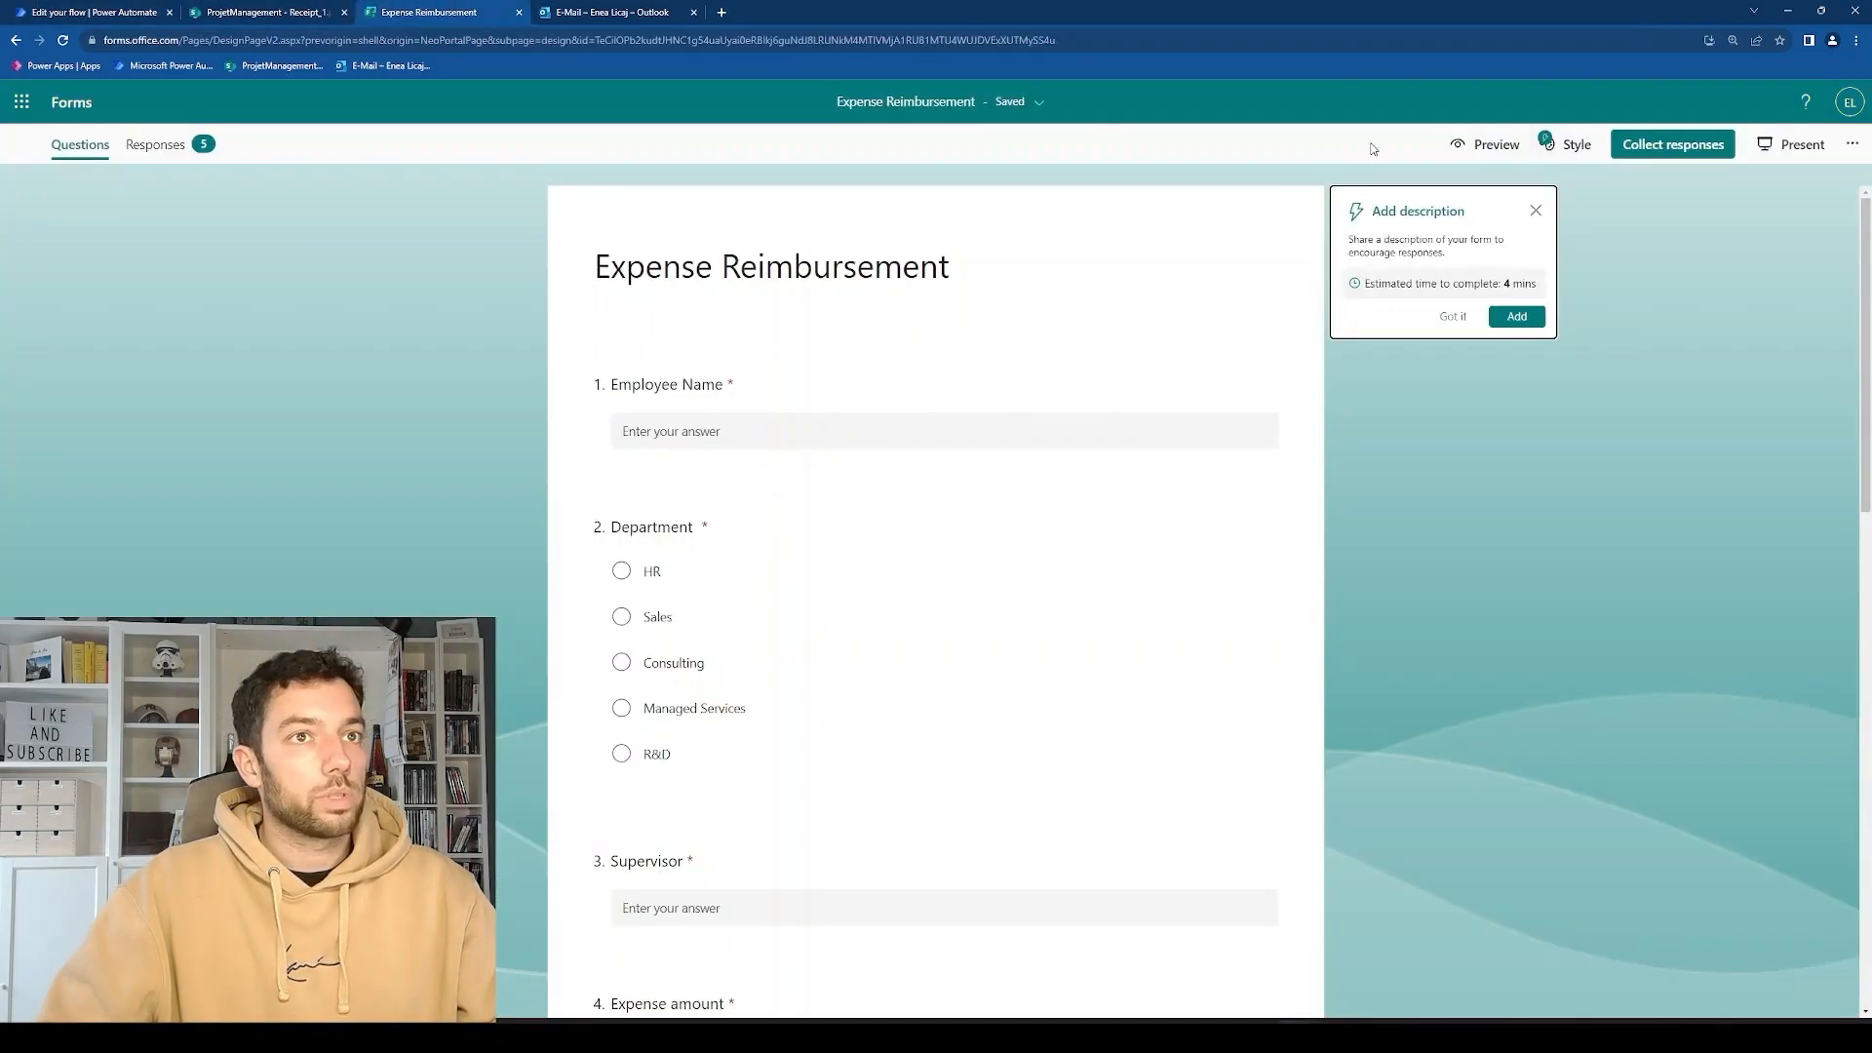
left_click(1489, 145)
left_click(751, 454)
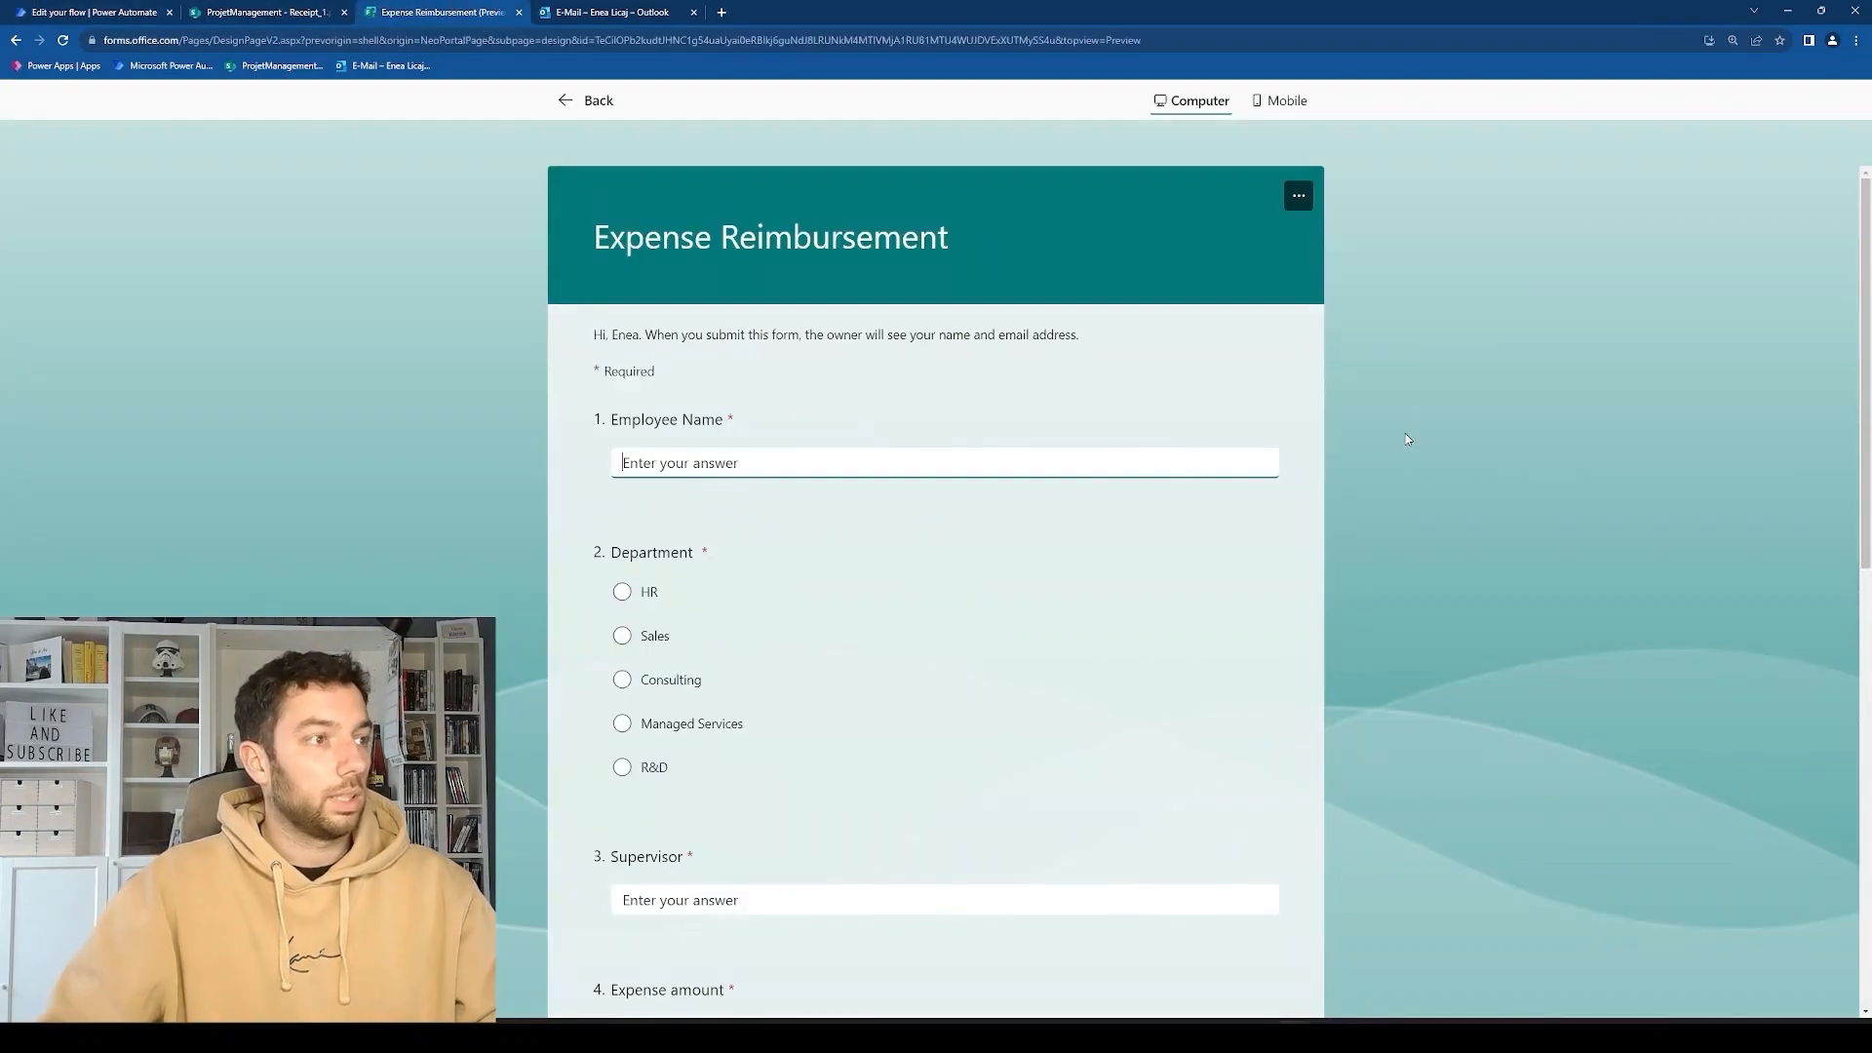
type("Enea Licaj")
key("Tab")
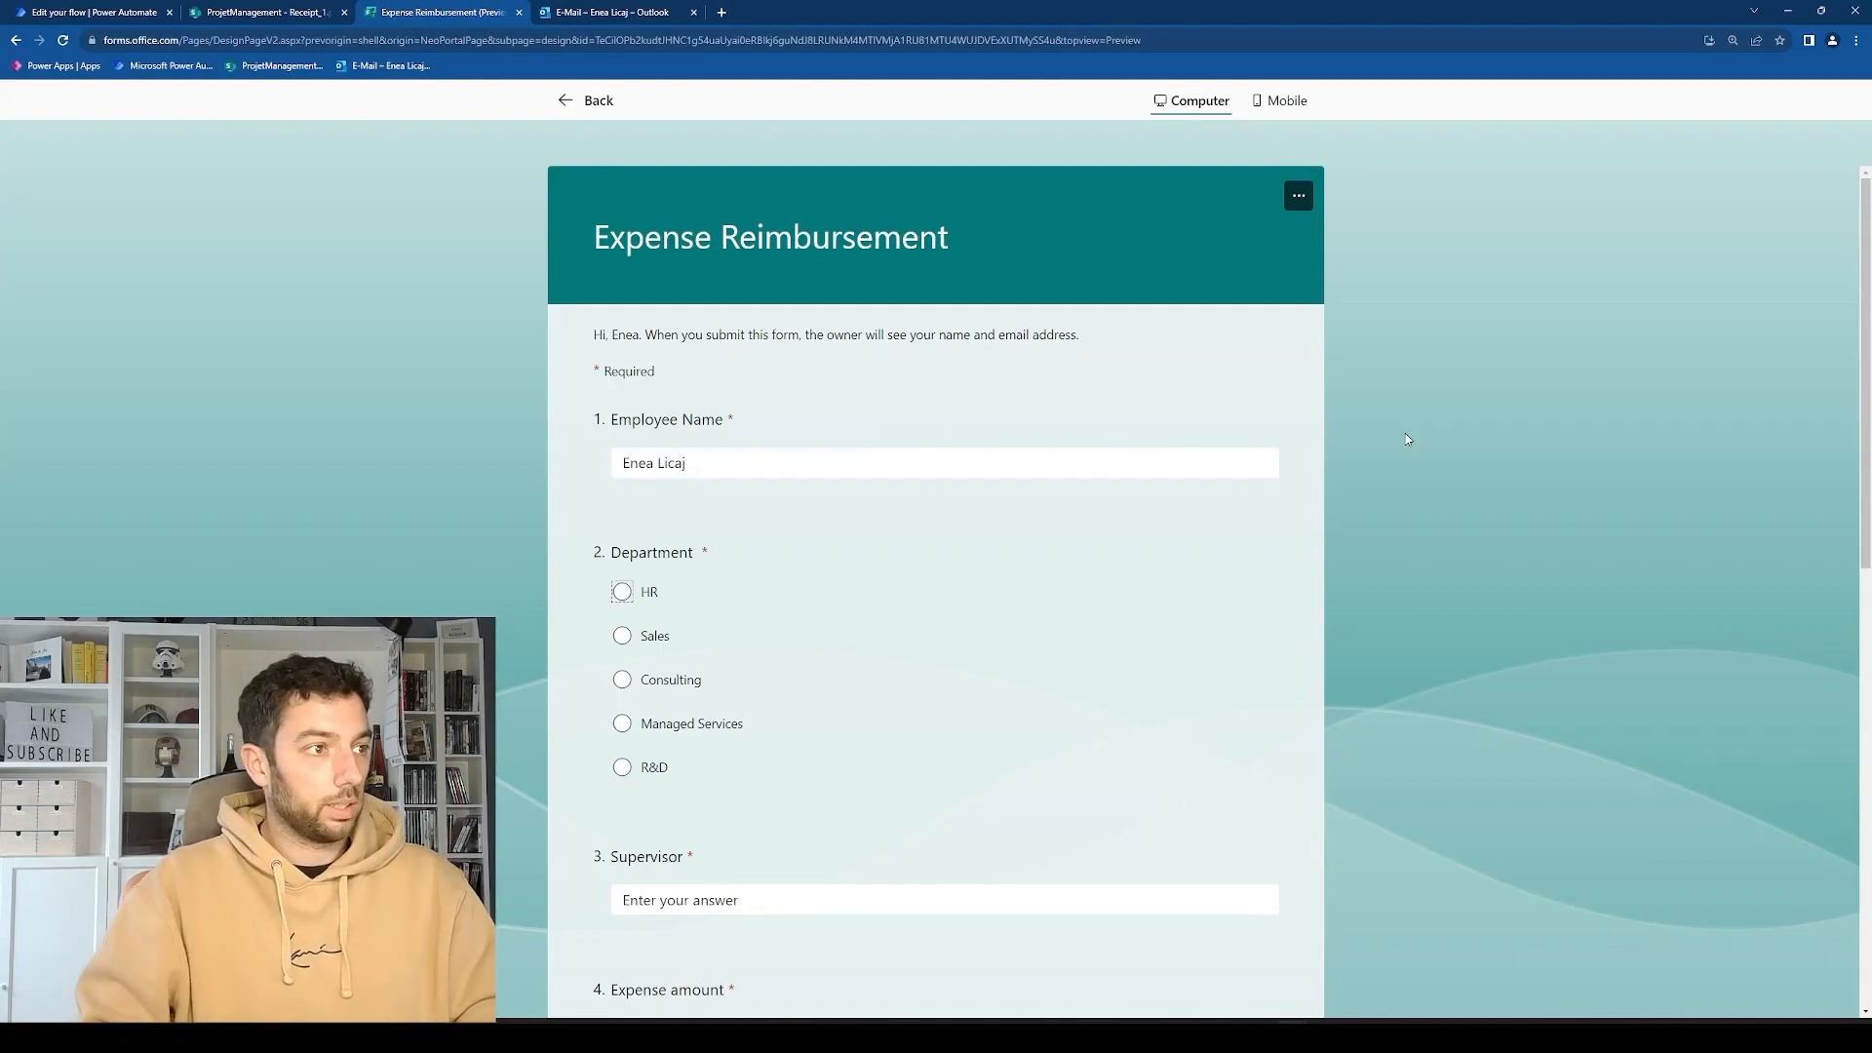
left_click(675, 681)
Enter the supervisor's full name, set the expense amount to 545 and choose Card as the type of payment.
scroll(737, 688, "down", 3)
left_click(764, 528)
type("Enea Licaj")
left_click(766, 657)
type("545")
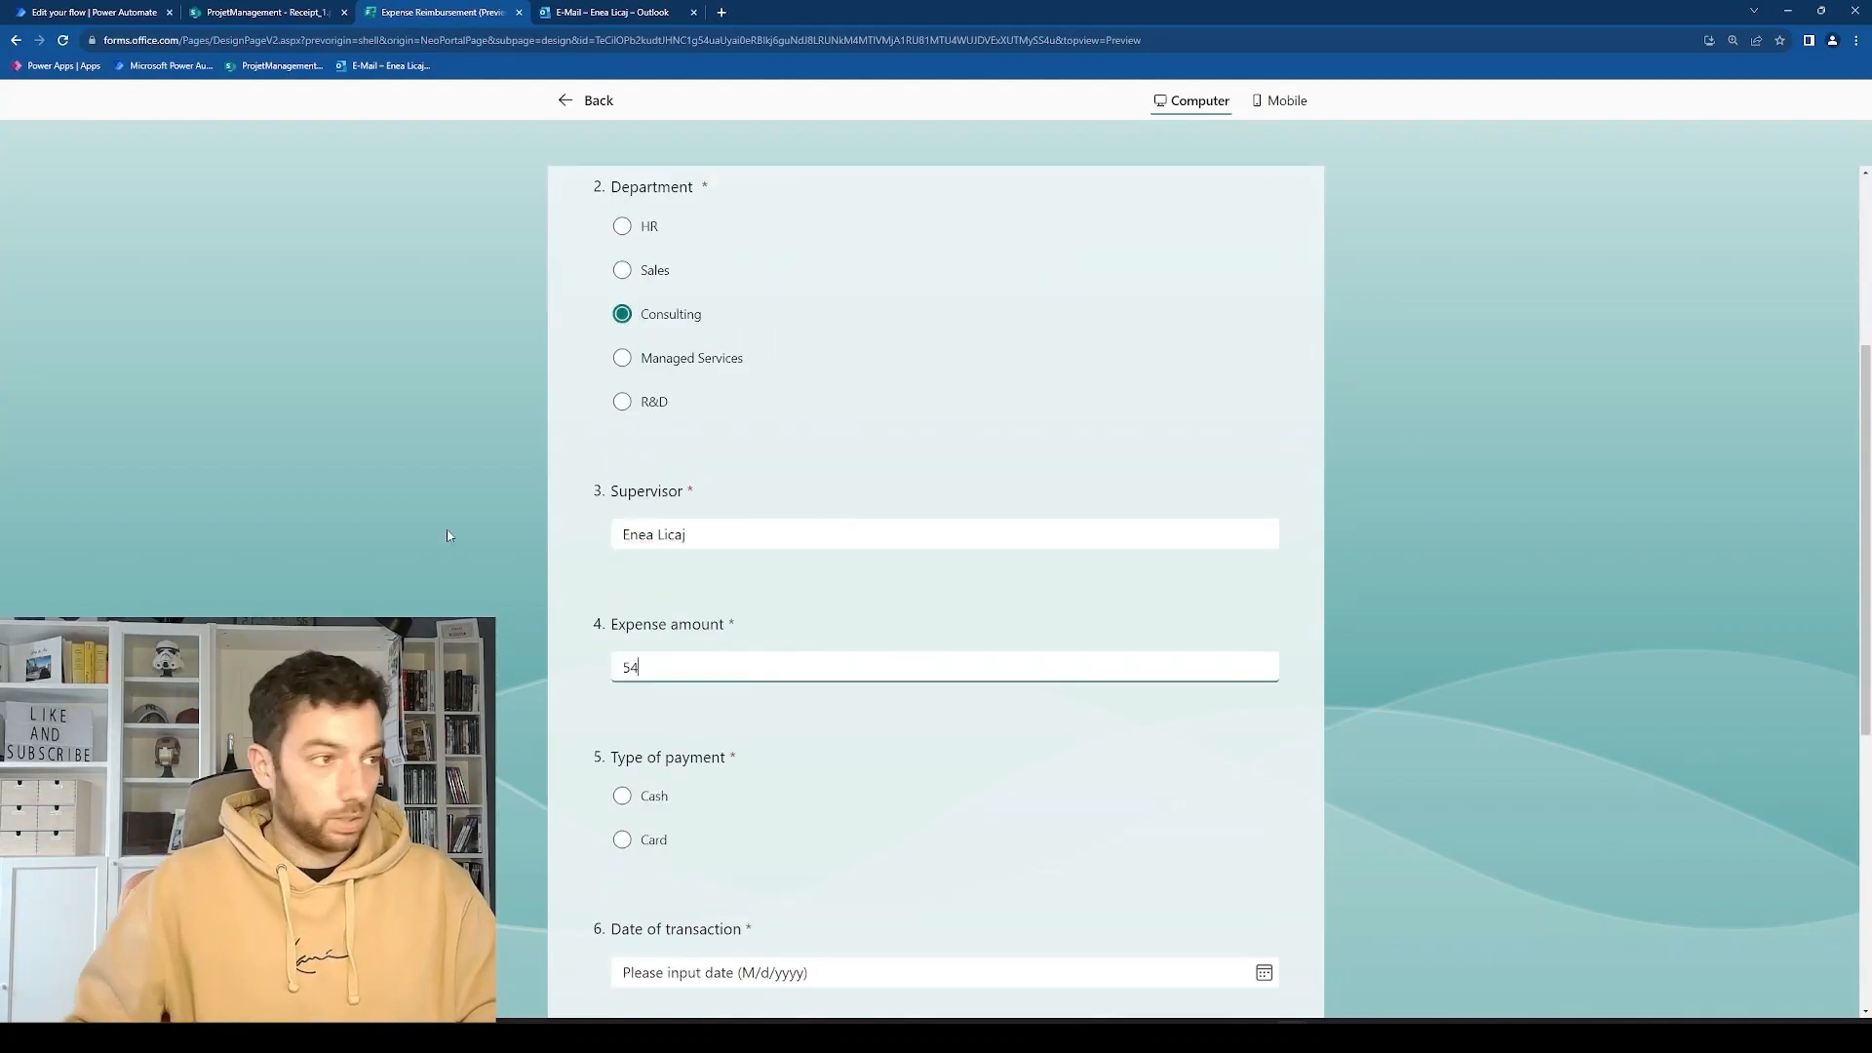
scroll(767, 657, "down", 1)
left_click(622, 766)
Set the date of transaction to 11/14/2023 and enter Dinner as the reason for purchase.
left_click(897, 898)
left_click(712, 714)
key("Tab")
type("Dinner")
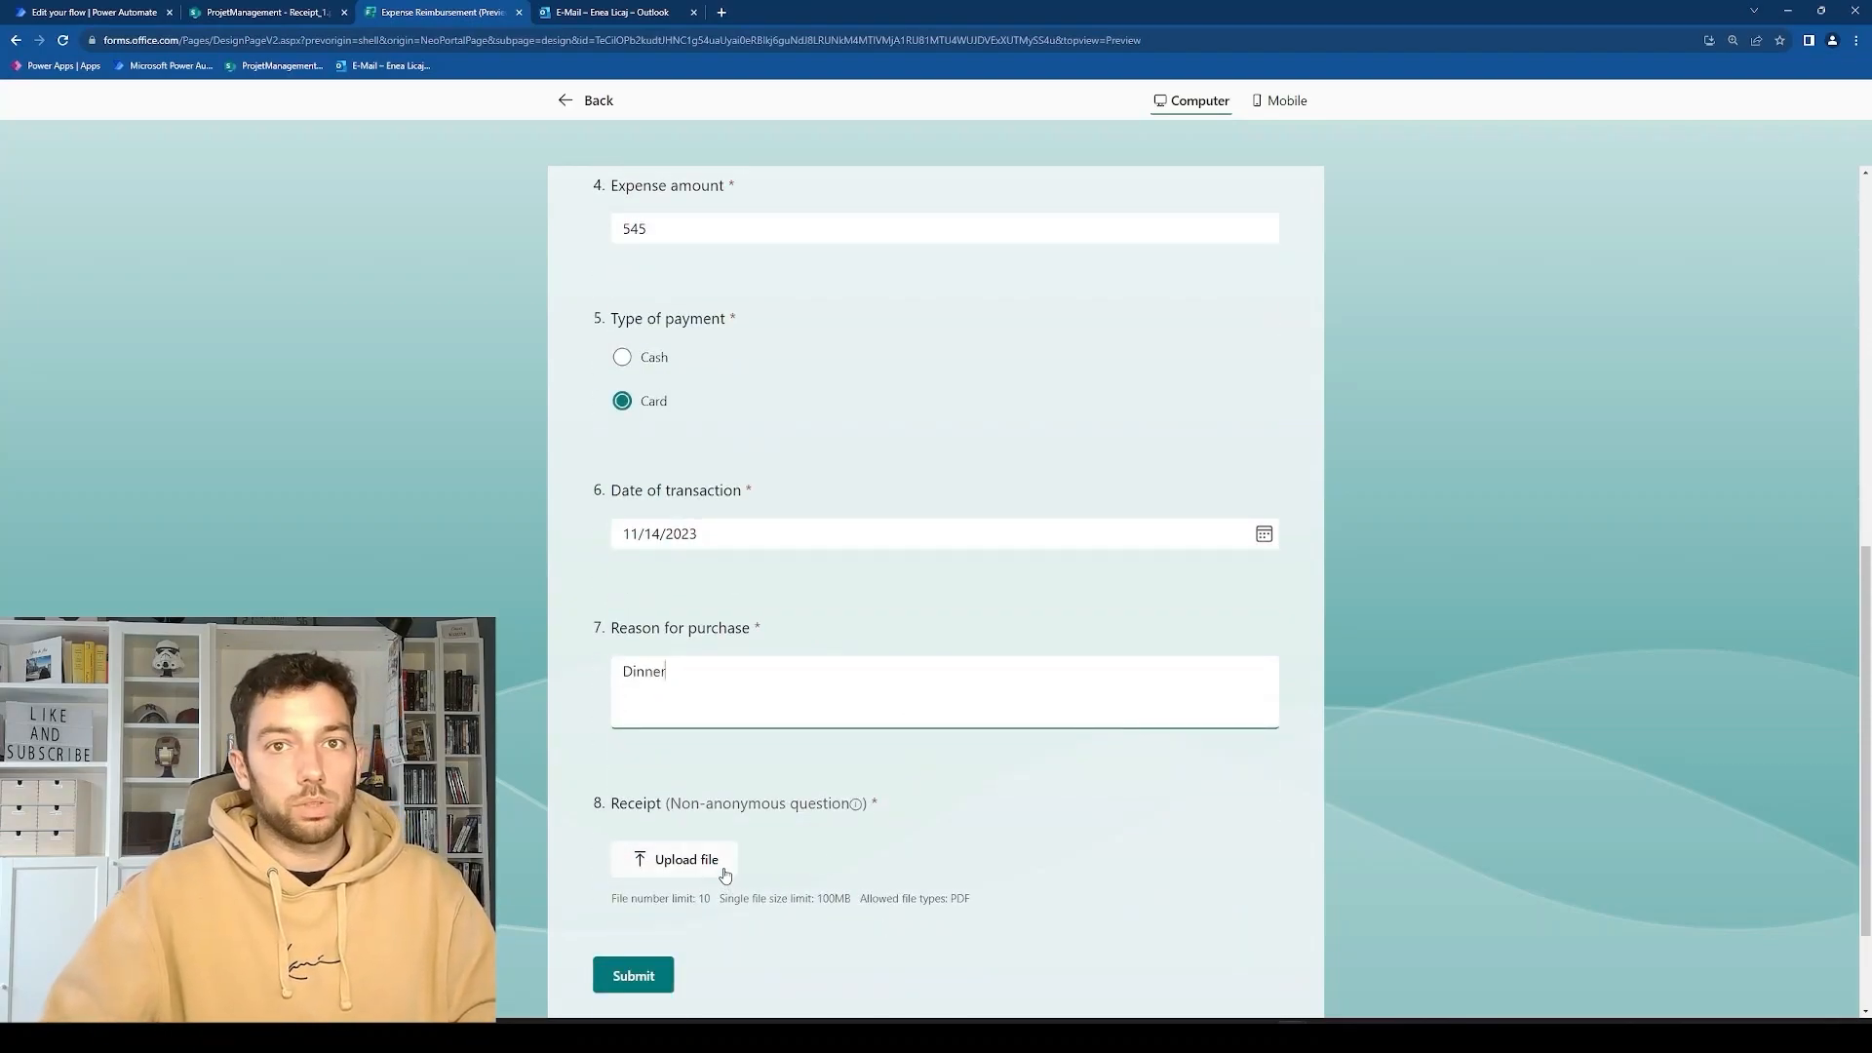
Upload DemoReceipt.pdf and Basic invoice - 10_10_2023 11_29_19 AM.pdf as receipts and submit the form.
left_click(725, 875)
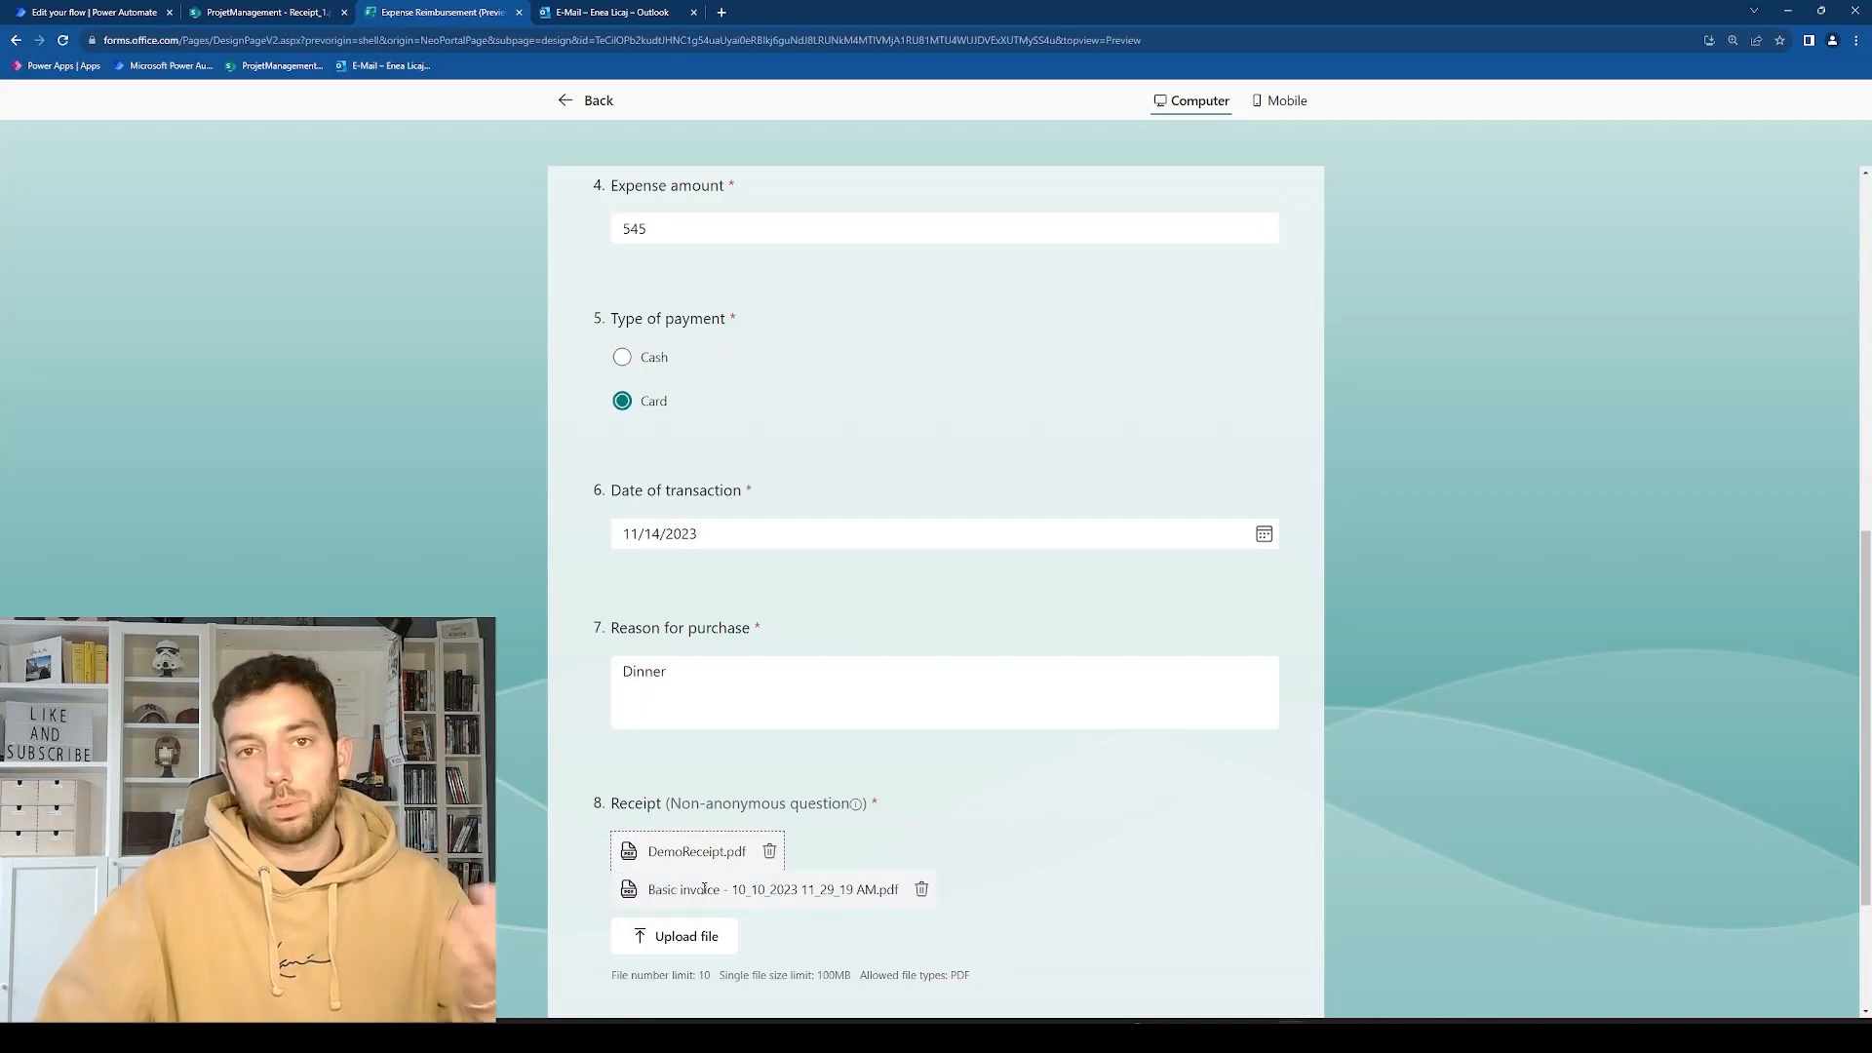
scroll(682, 892, "down", 3)
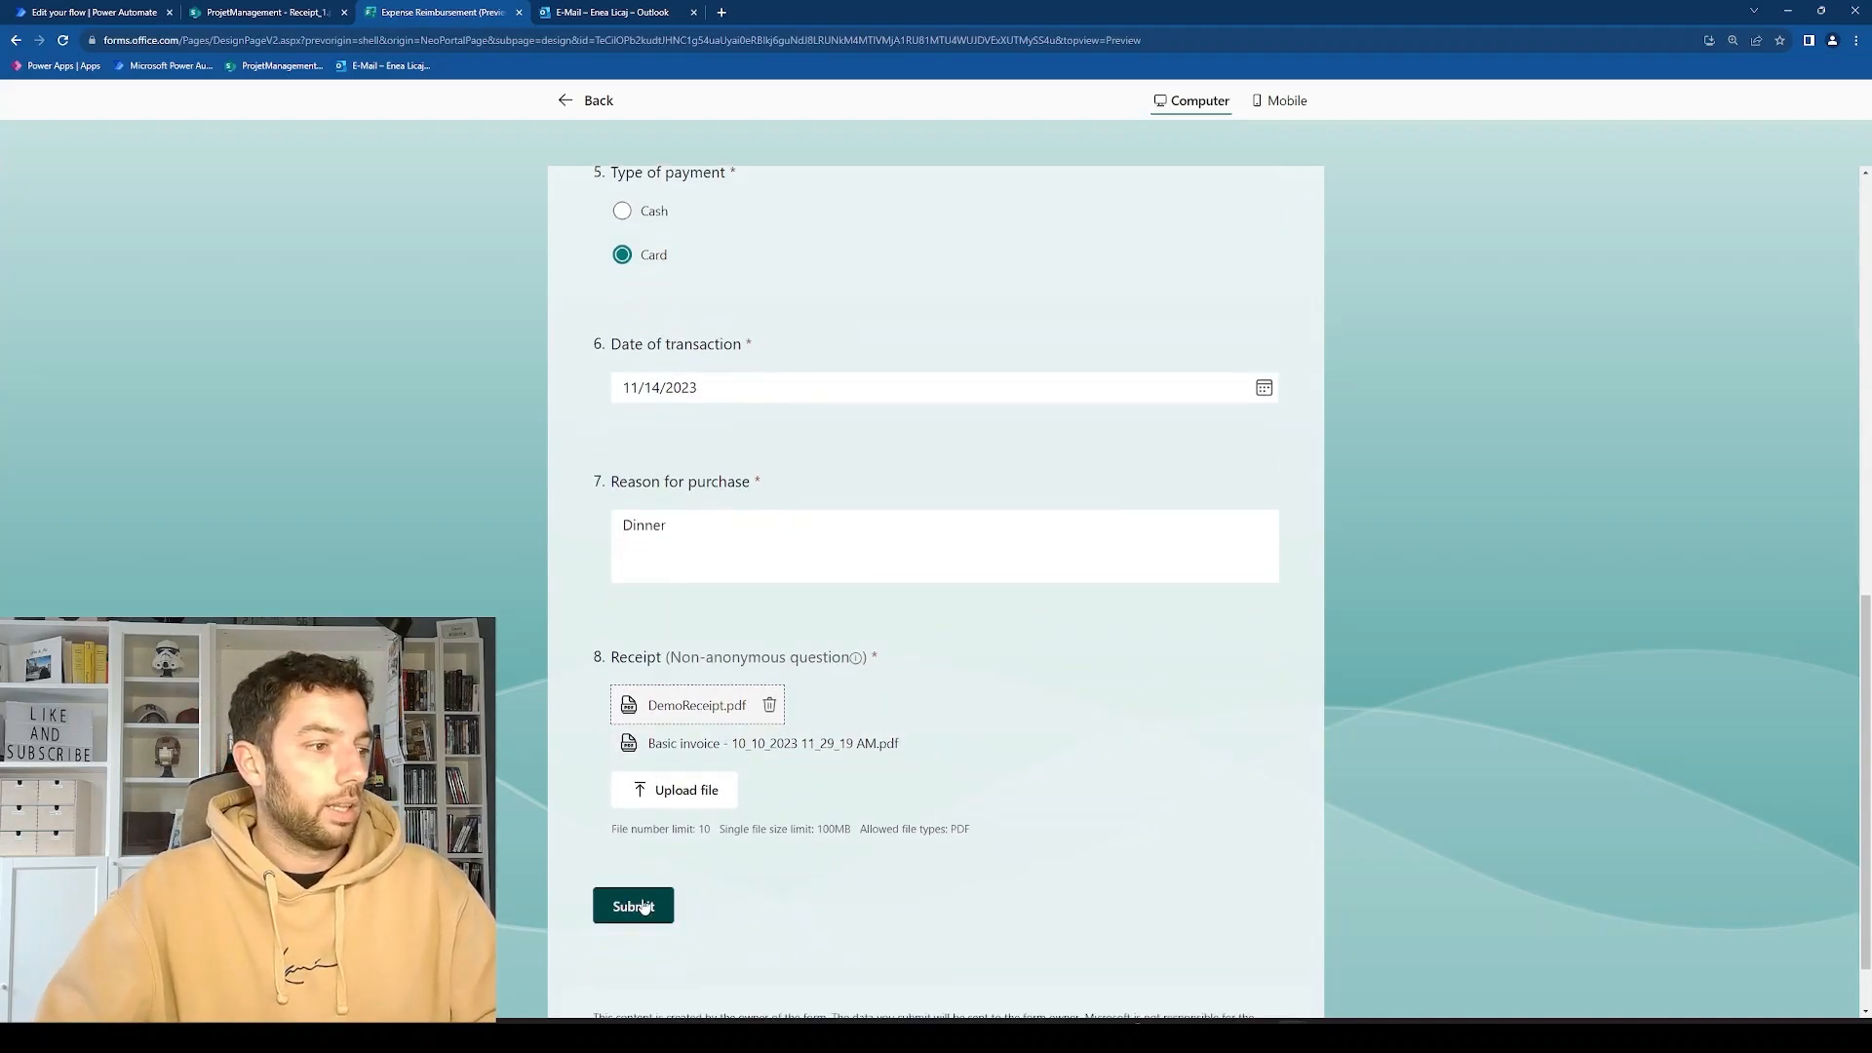
left_click(643, 907)
Switch to Outlook and submit an approval in the newest reimbursement request e-mail.
left_click(612, 12)
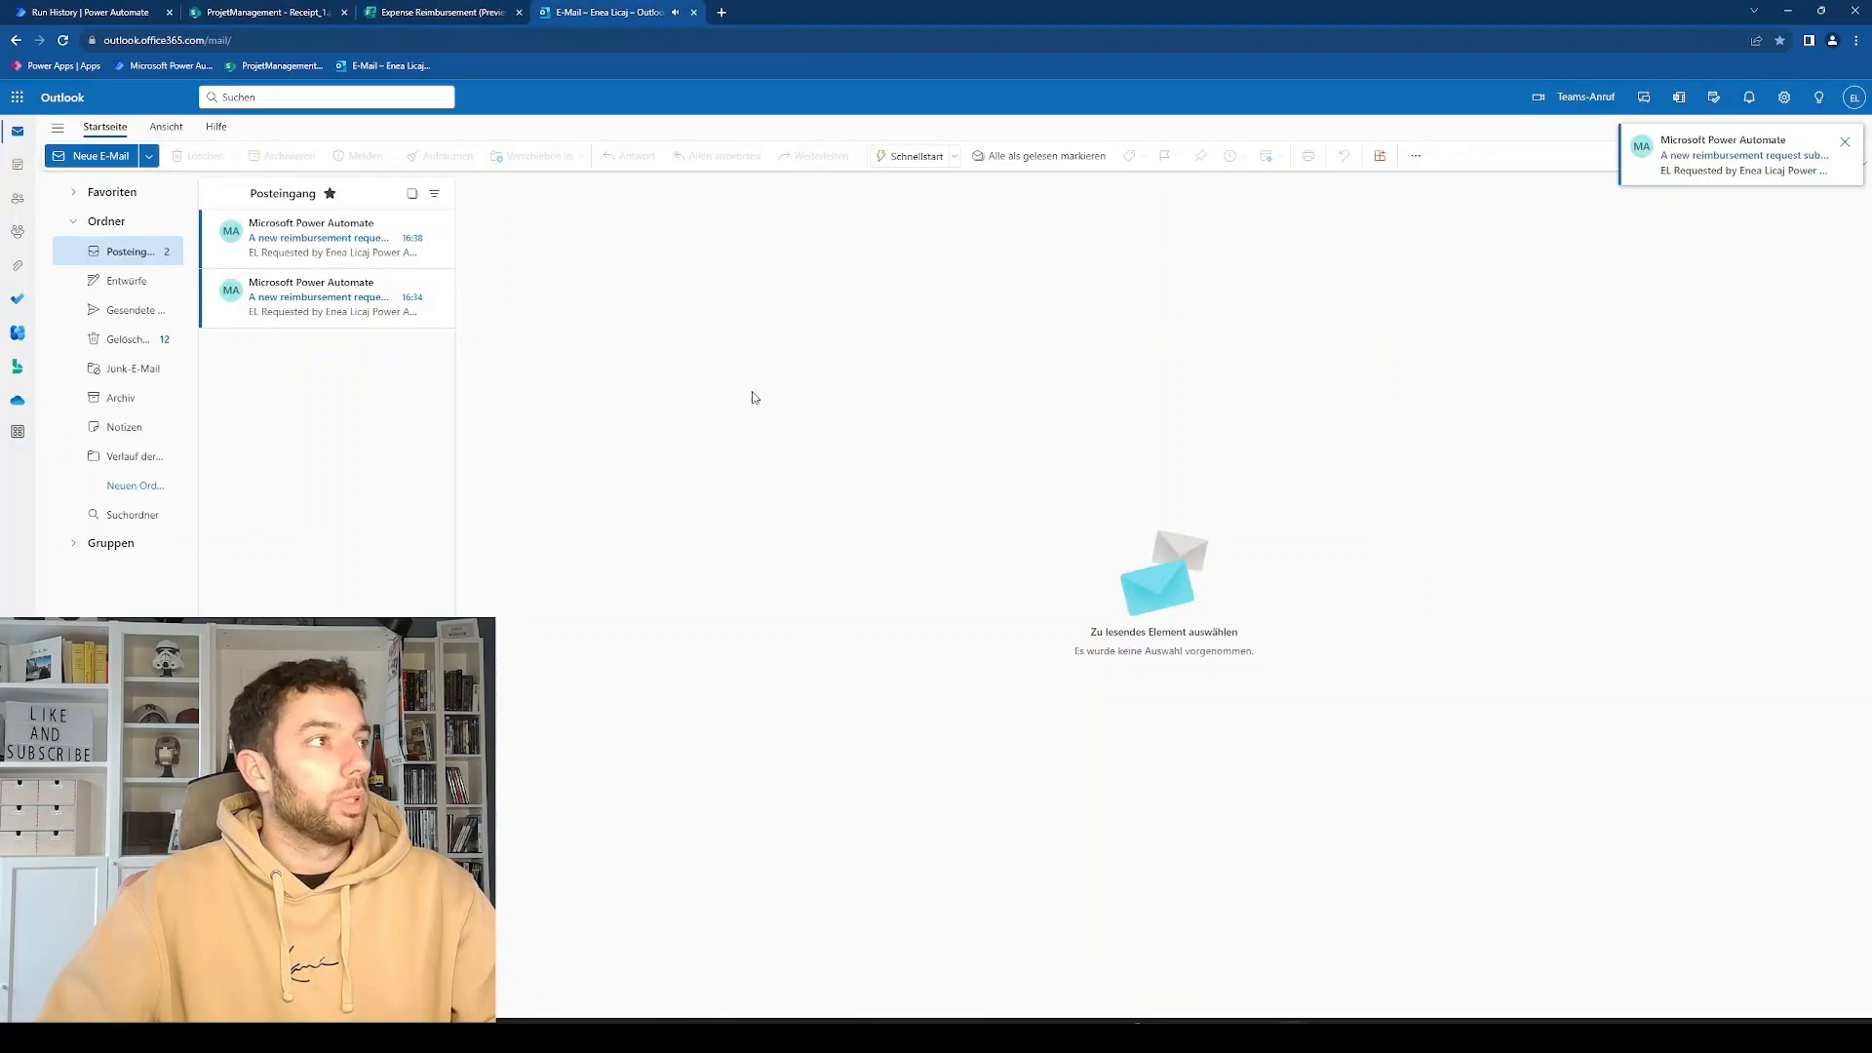
left_click(346, 249)
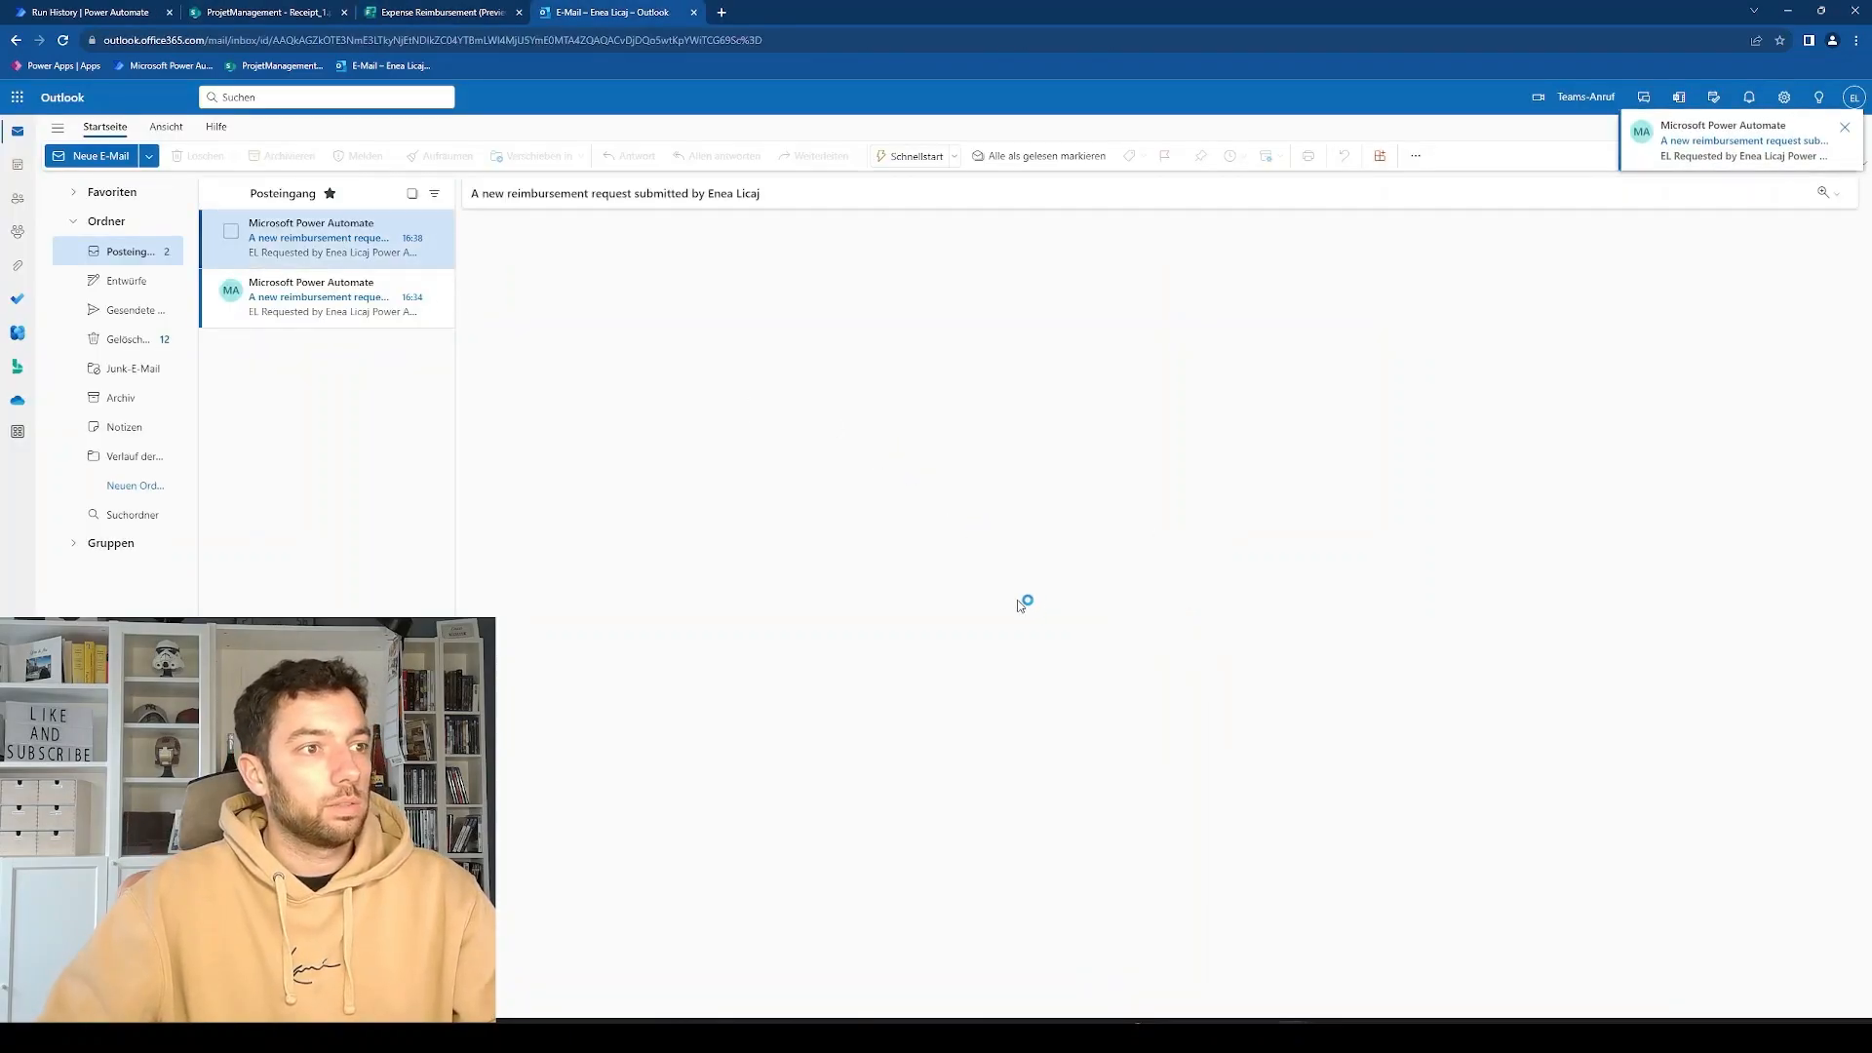
left_click(1010, 494)
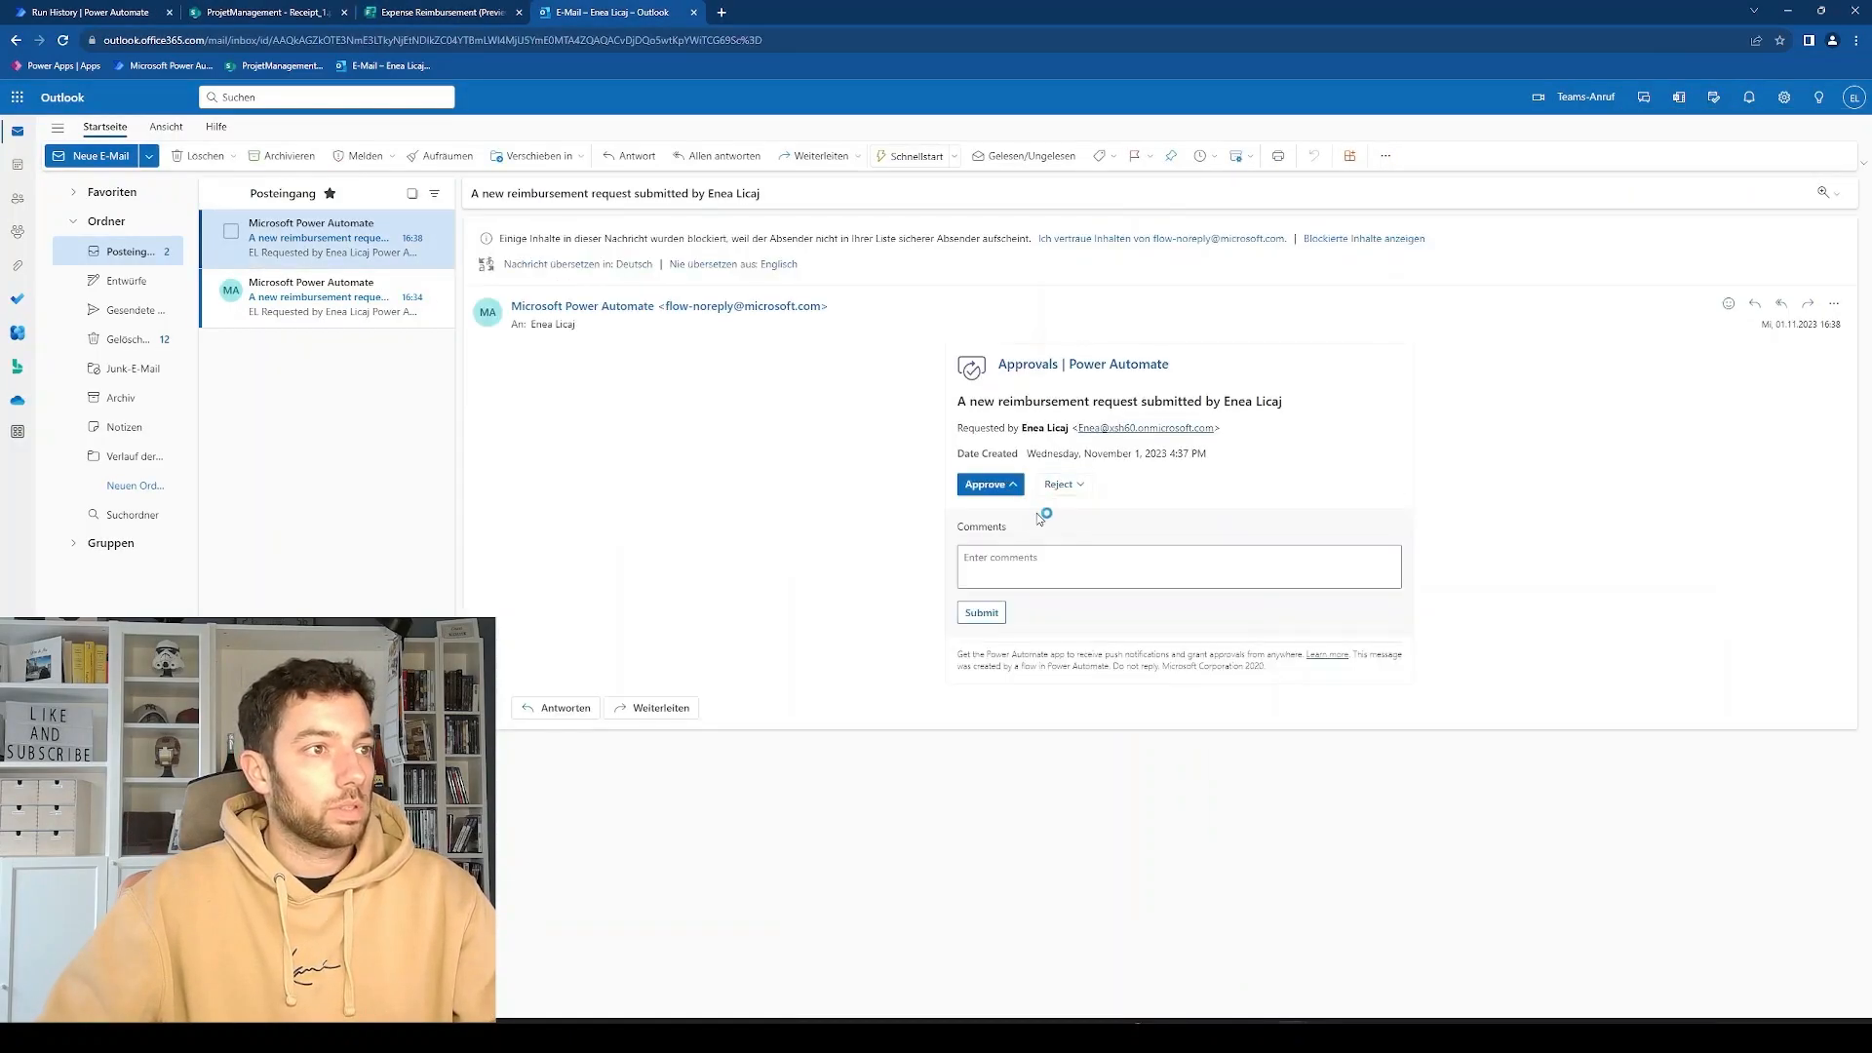
left_click(979, 614)
Switch to SharePoint and check the expense amount in Folder1's Simple expense compensation request.pdf, closing the preview when done.
left_click(263, 11)
left_click(358, 324)
left_click(468, 432)
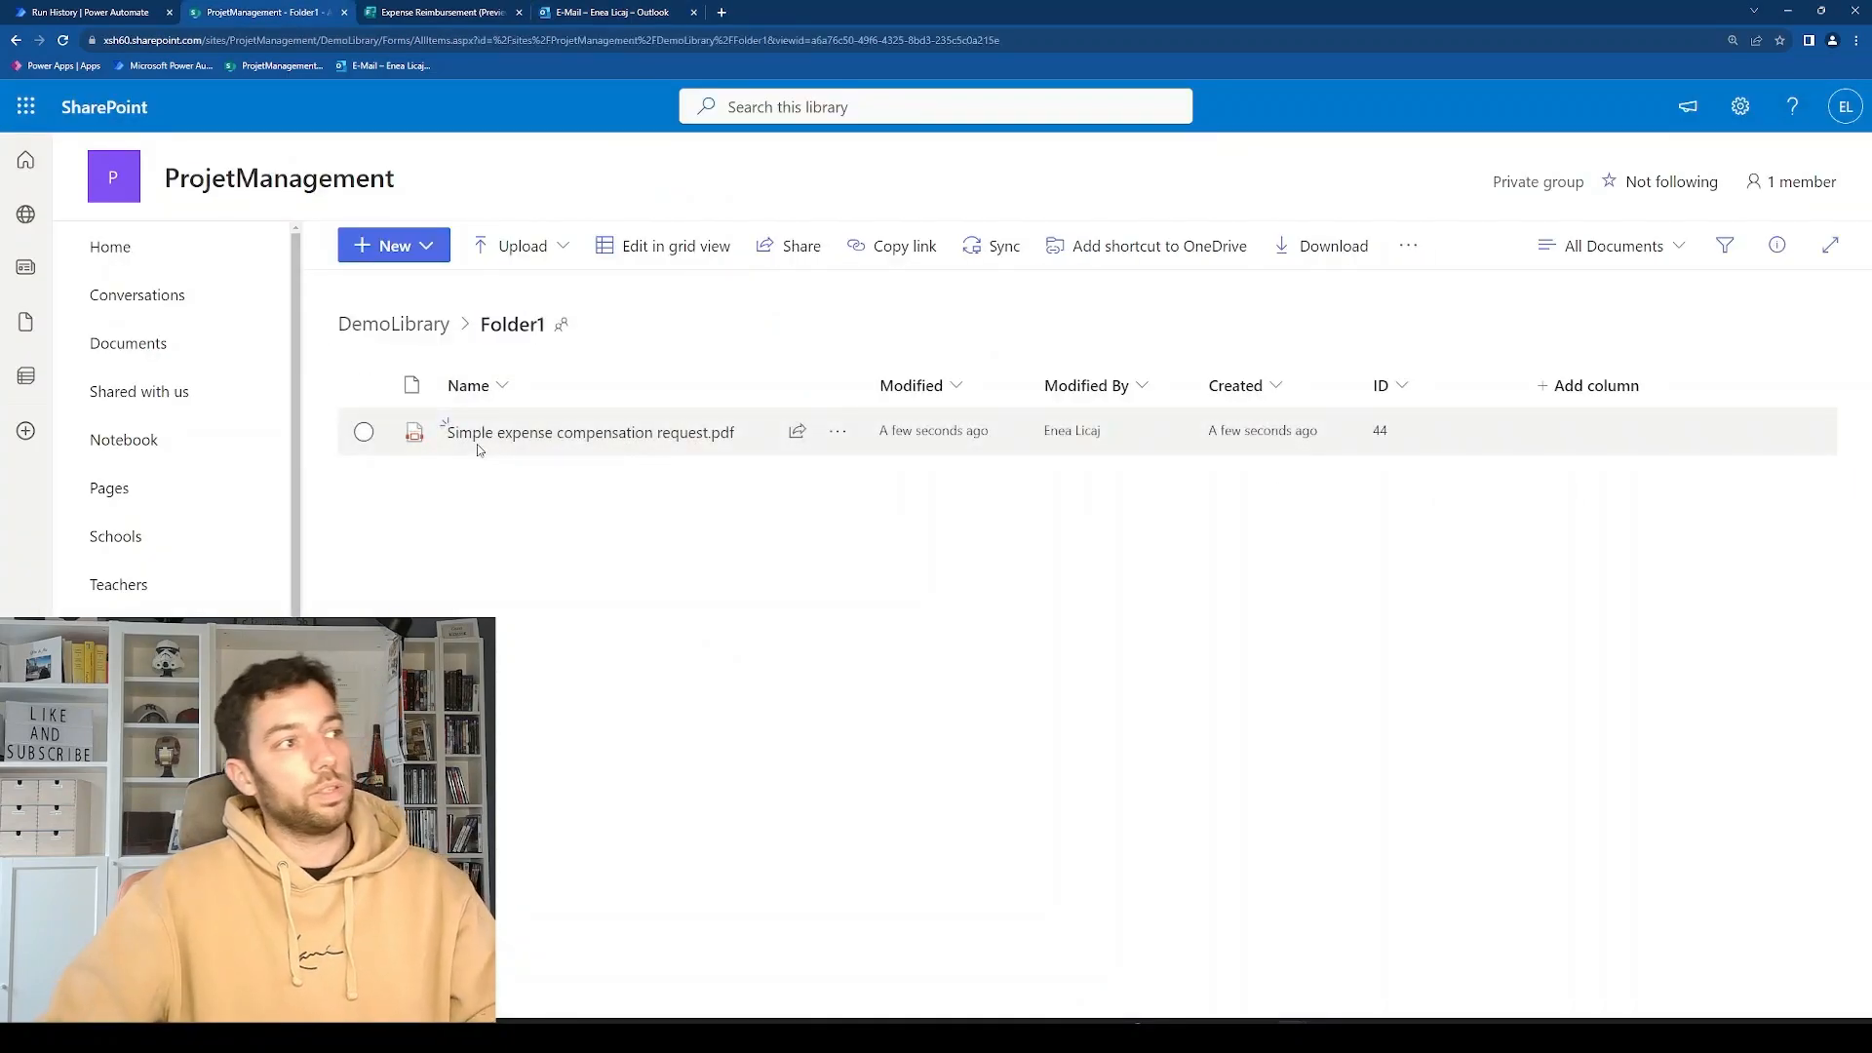
mouse_move(488, 444)
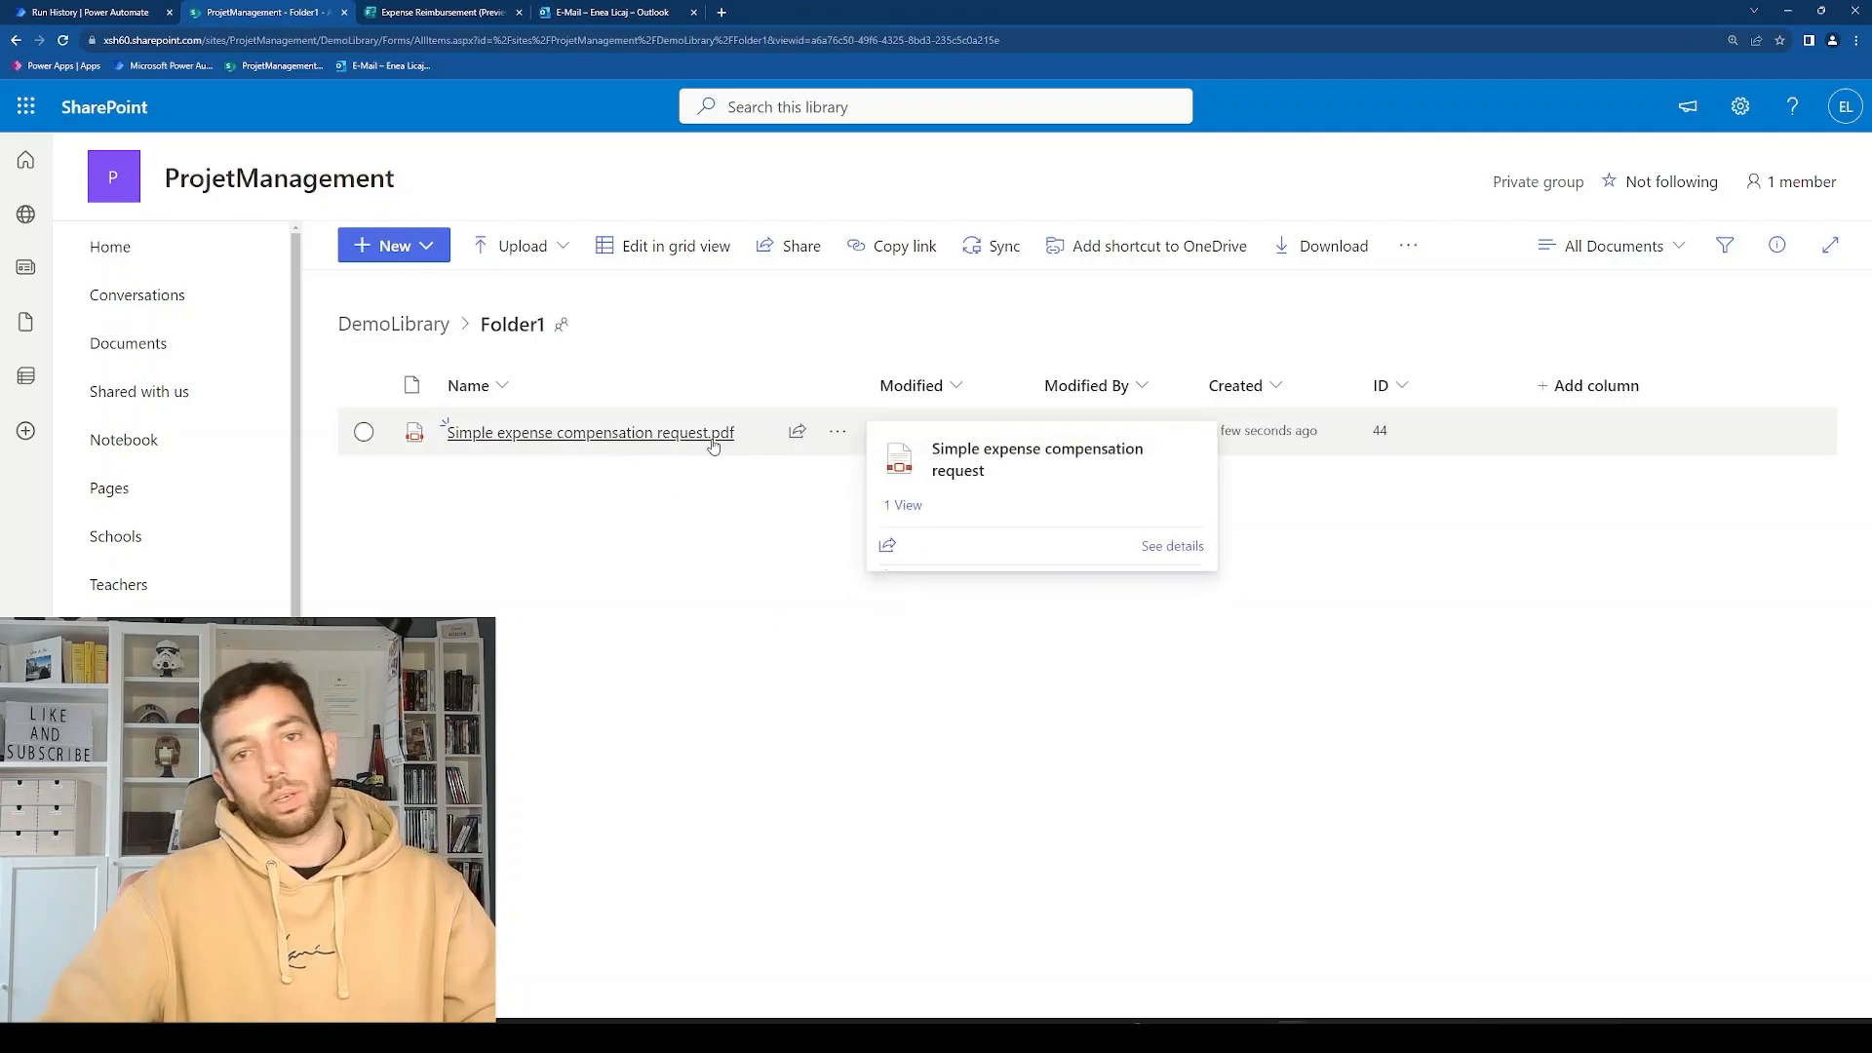
left_click(565, 441)
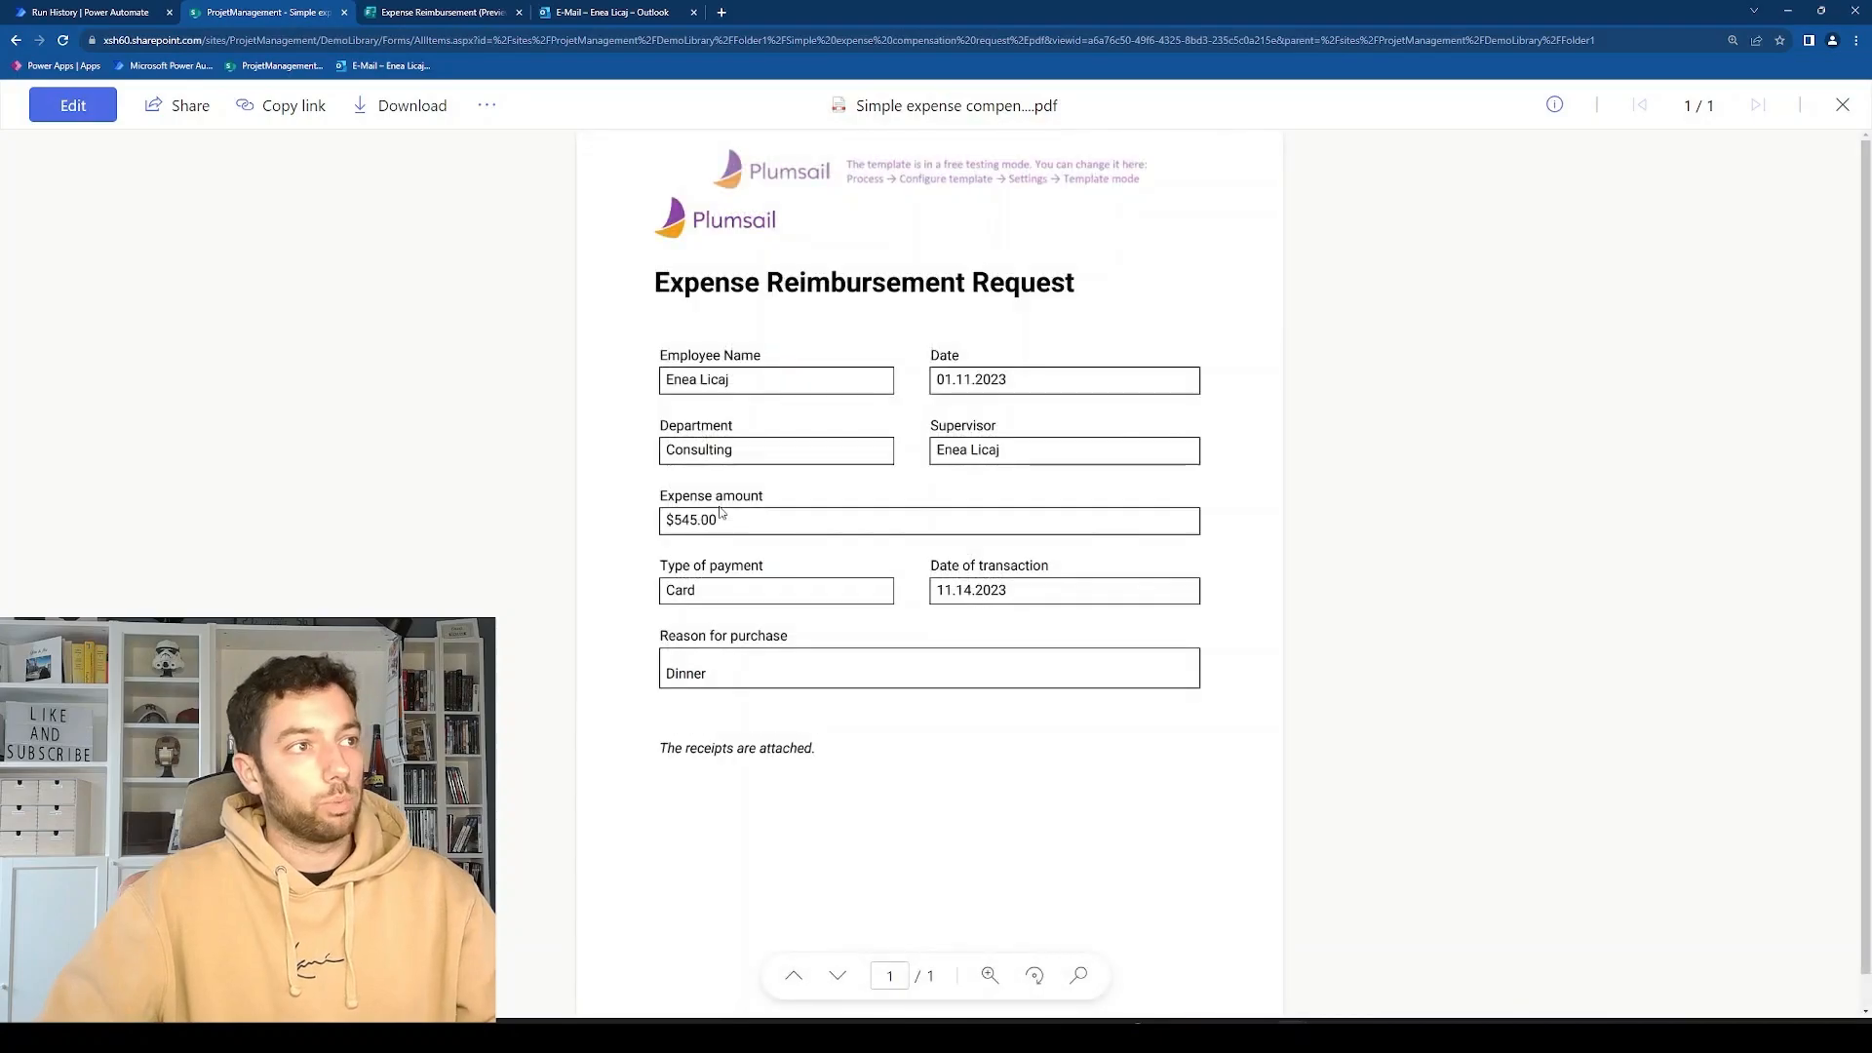
left_click_drag(719, 519, 663, 521)
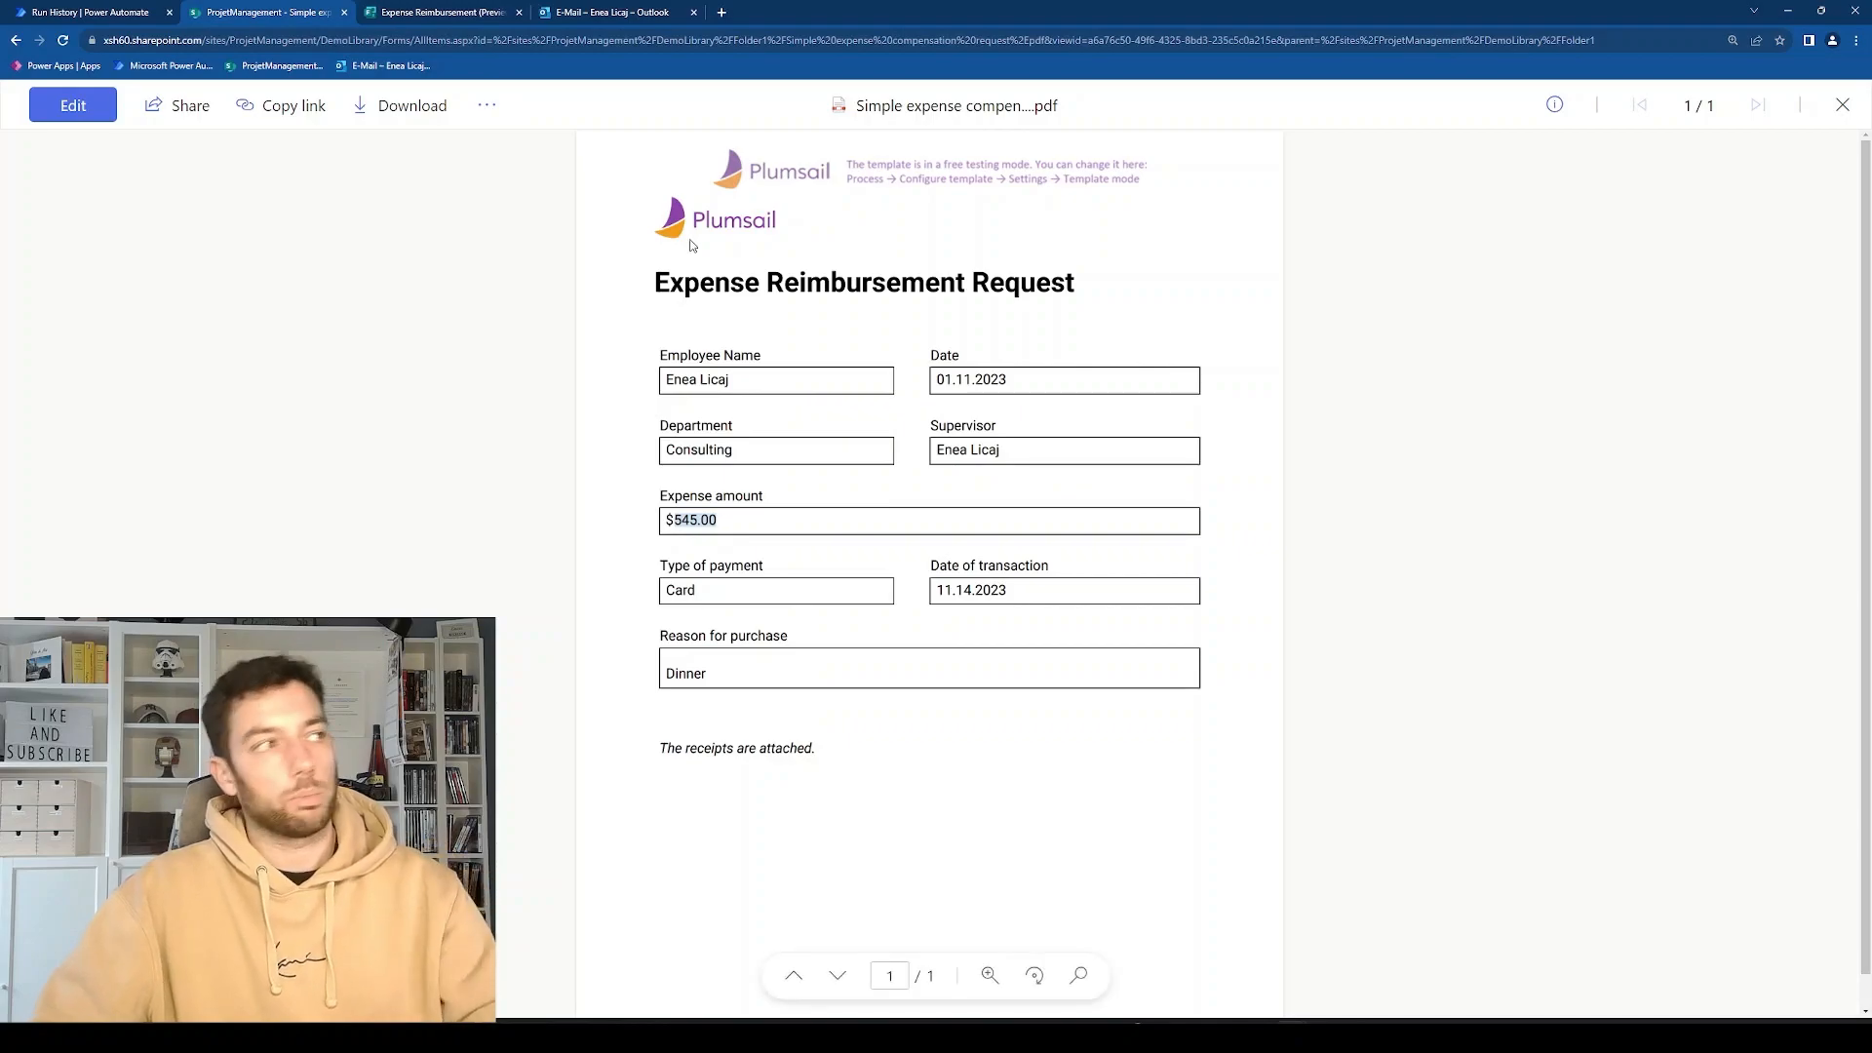
left_click(1842, 104)
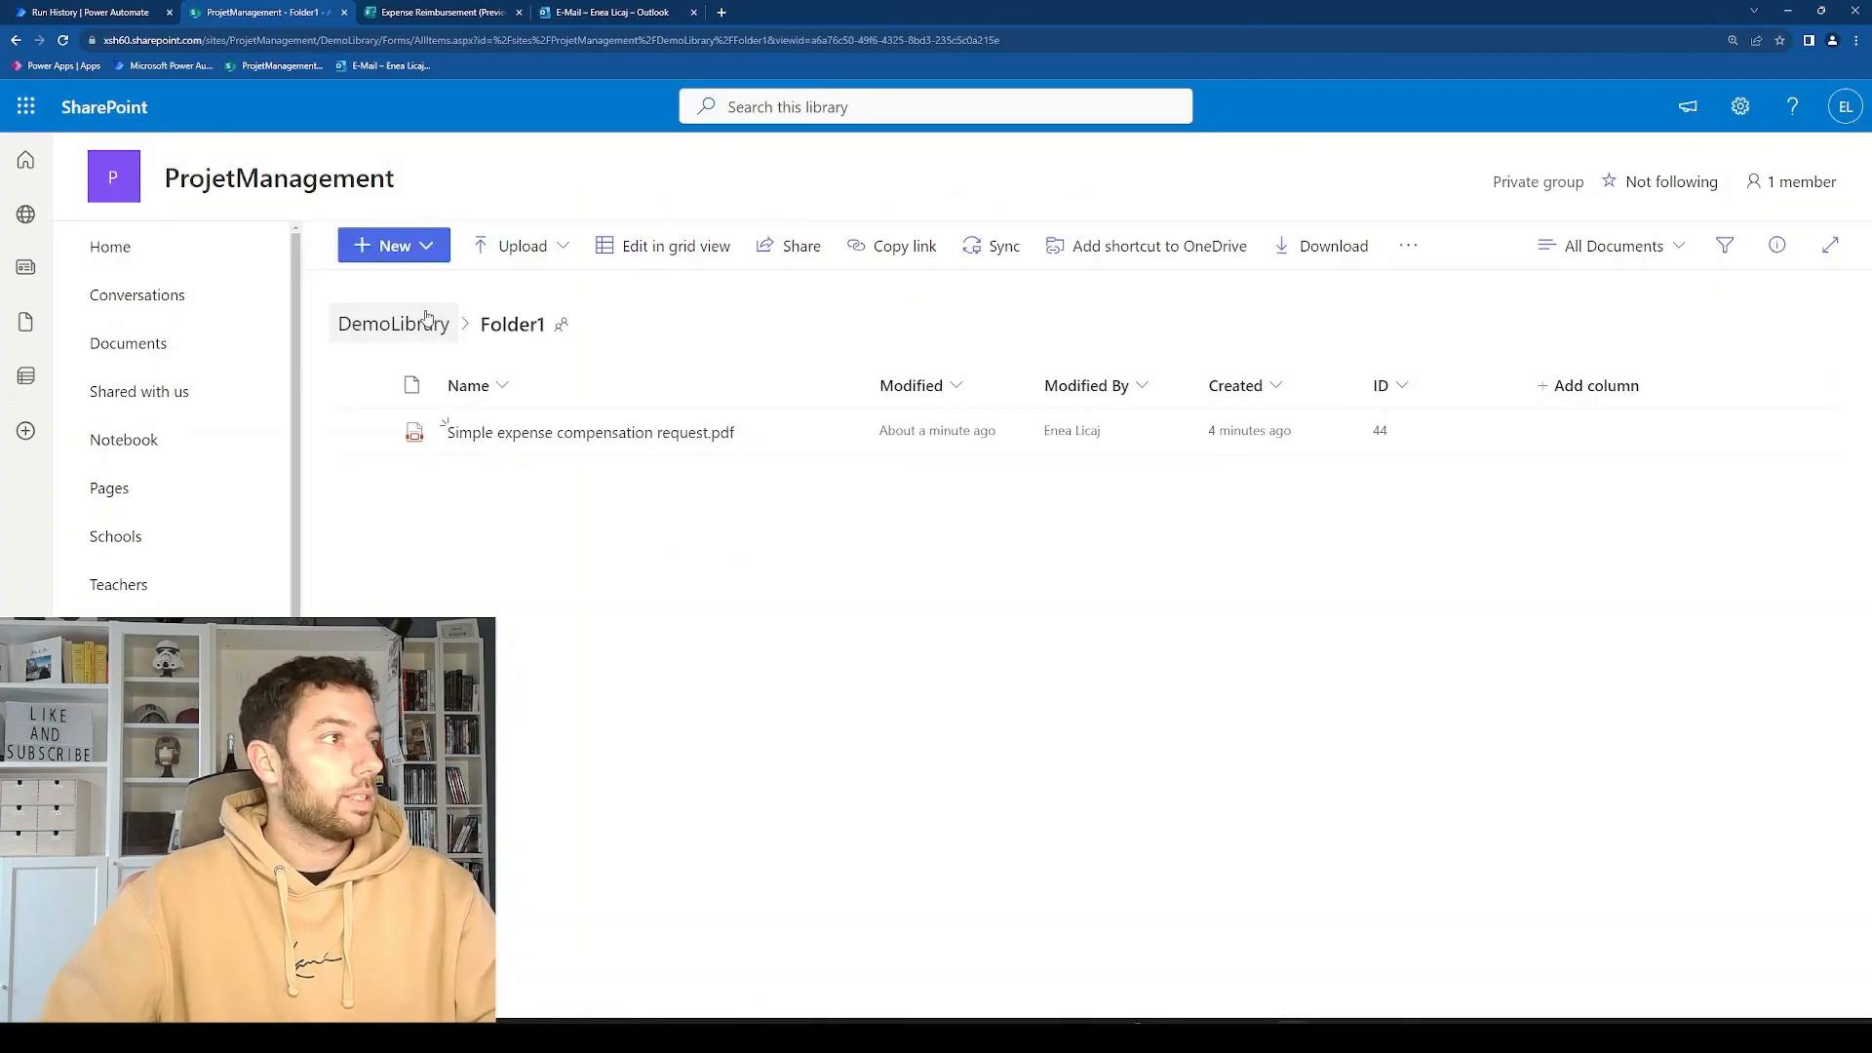
Open Receipt_2.pdf in Folder2 of the DemoLibrary and review all pages of the merged receipts and expense request.
left_click(395, 325)
left_click(472, 478)
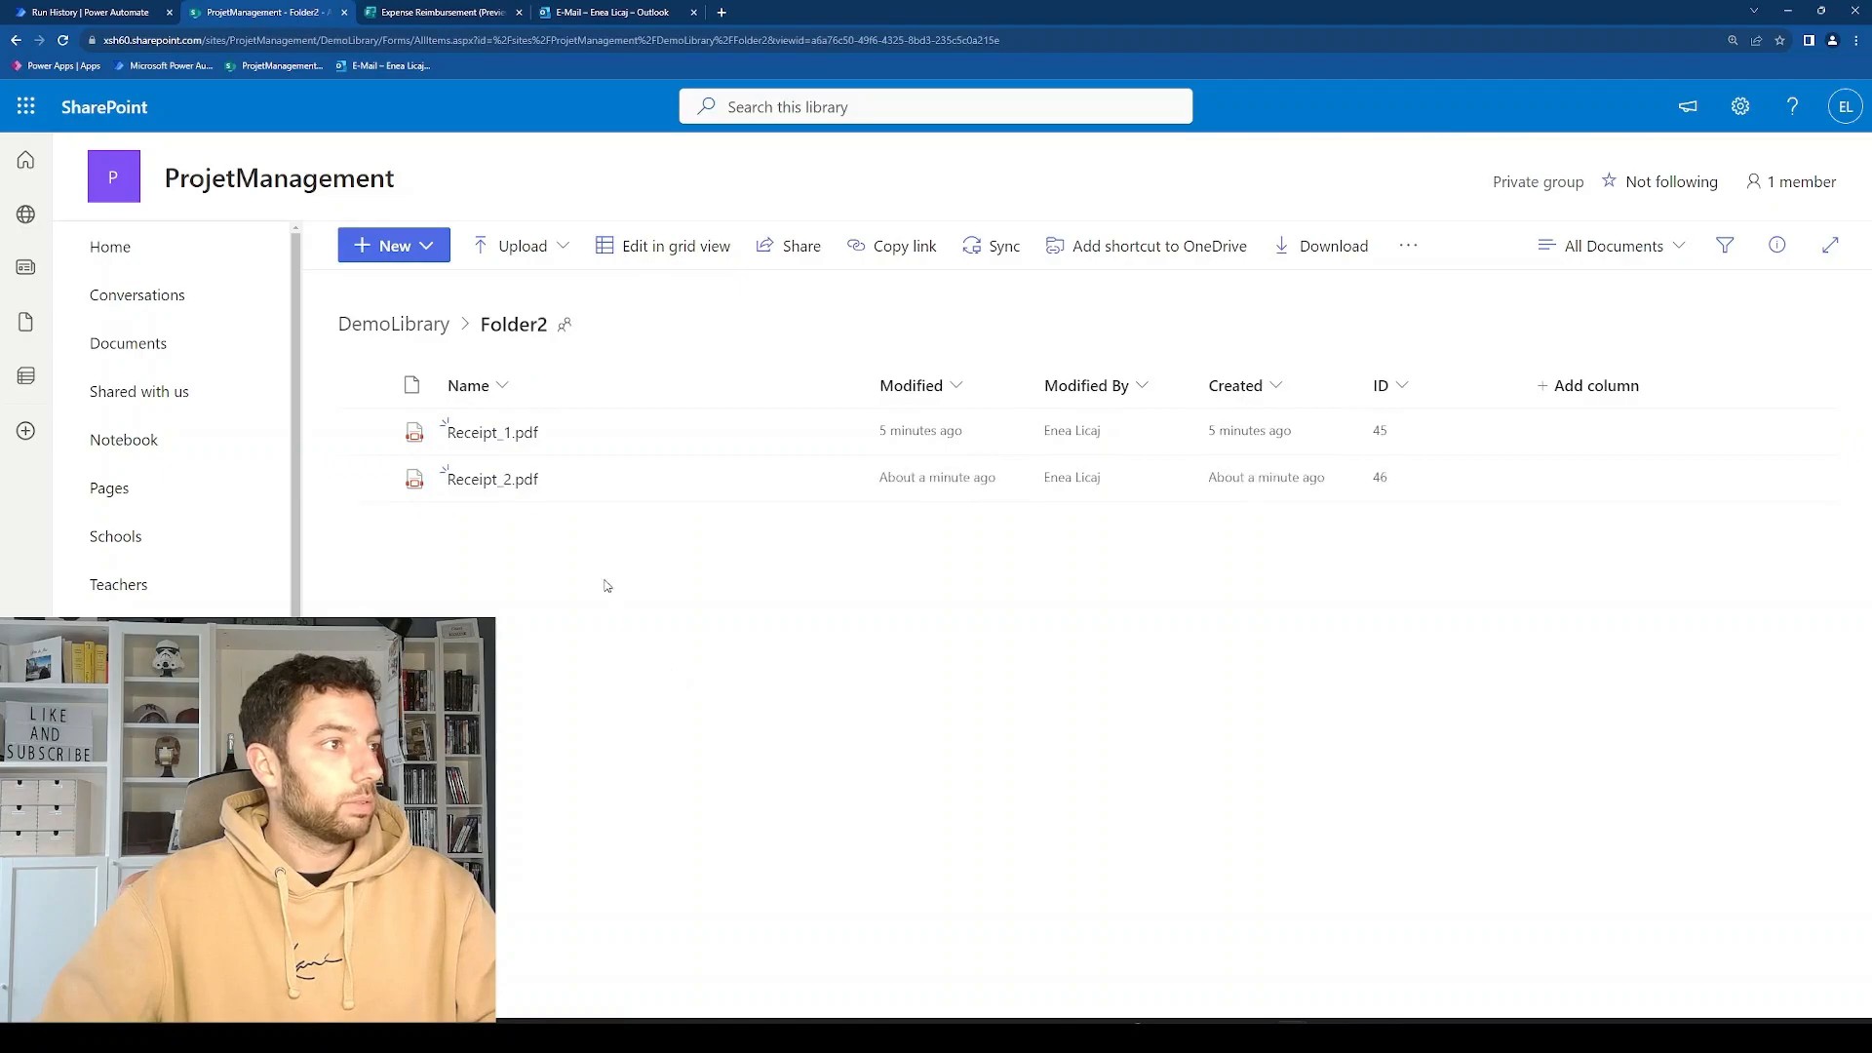
mouse_move(509, 493)
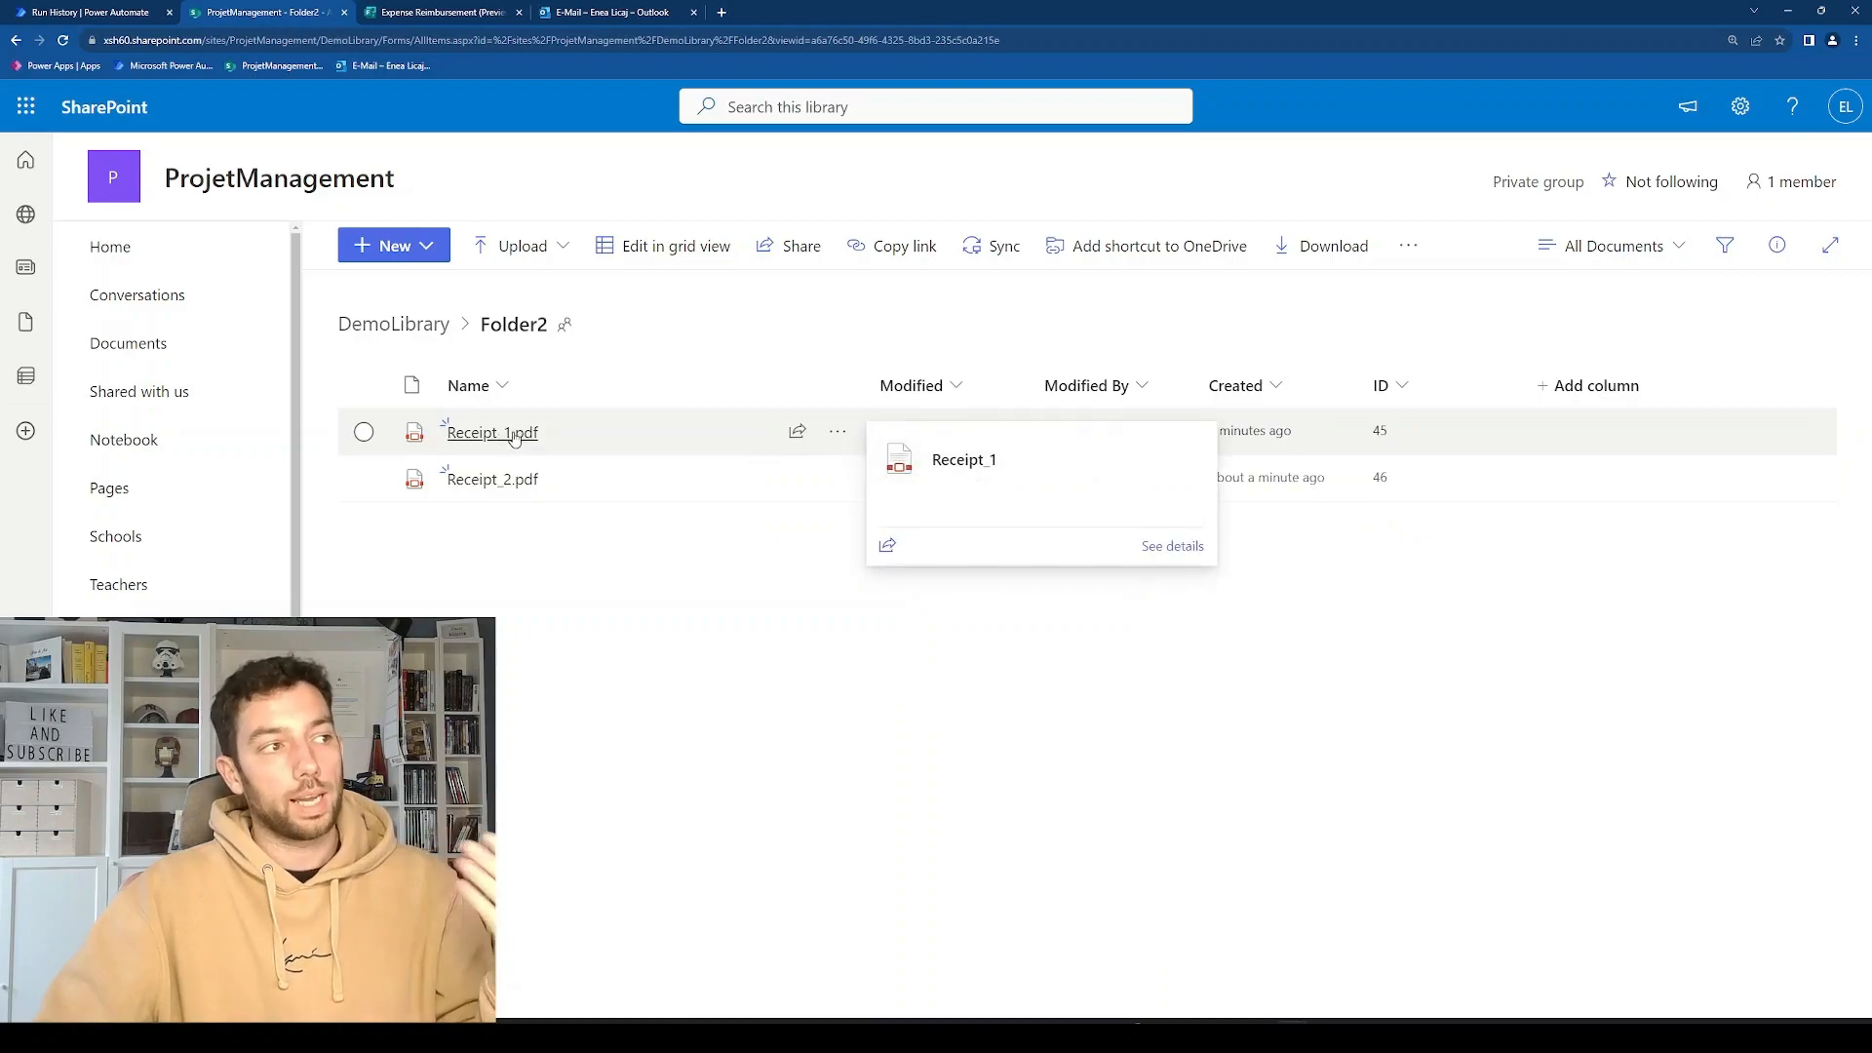
left_click(507, 484)
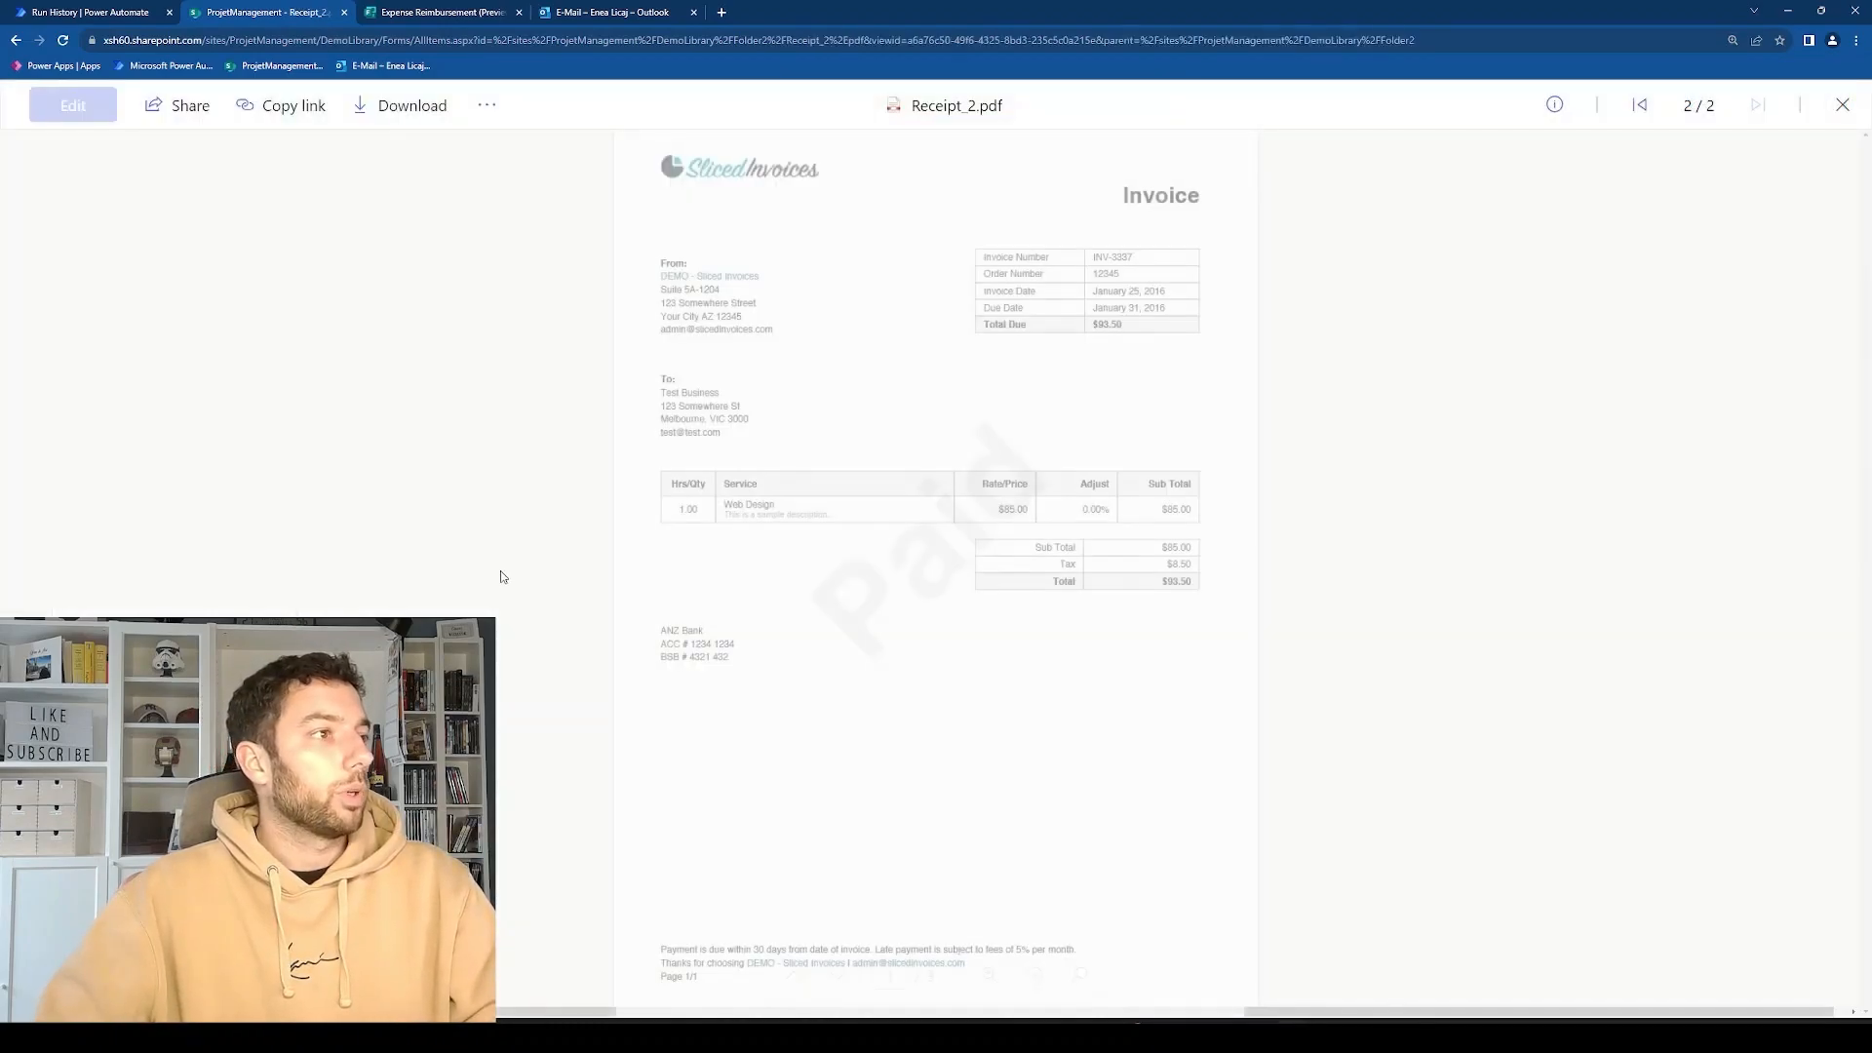
scroll(811, 303, "down", 10)
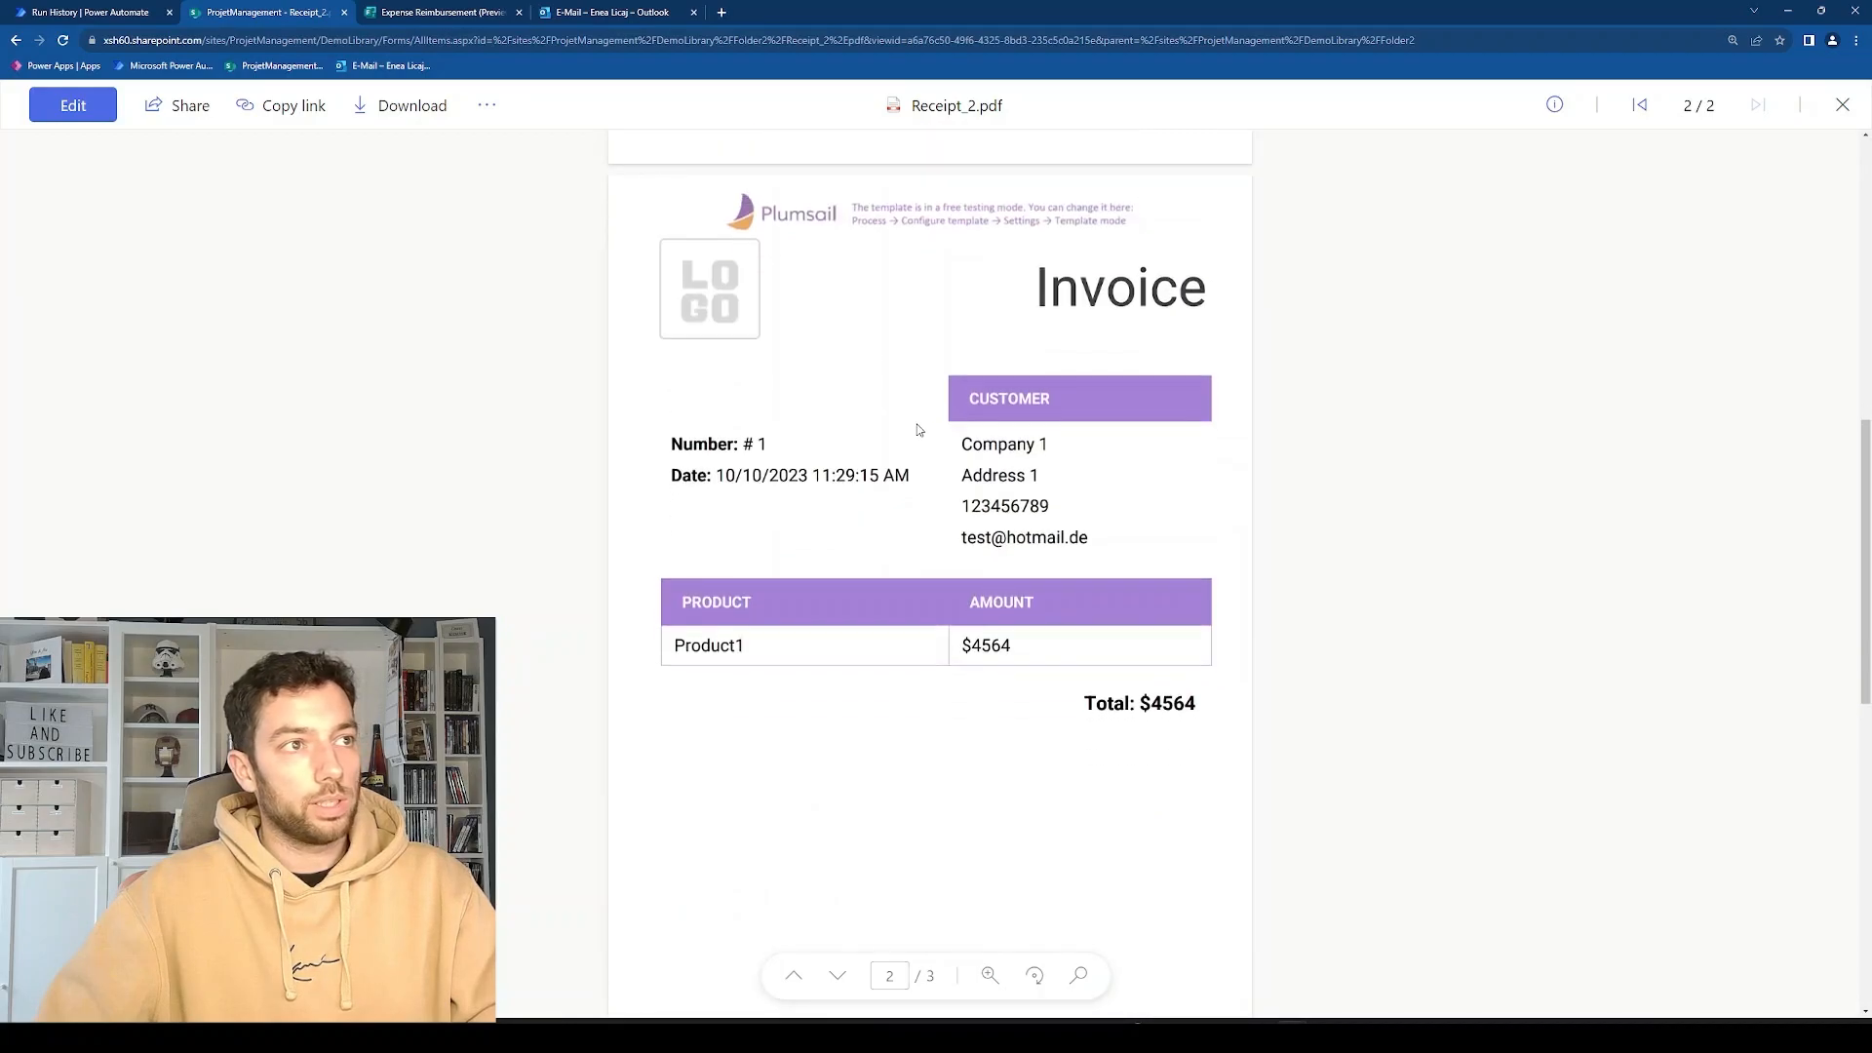
scroll(927, 433, "down", 5)
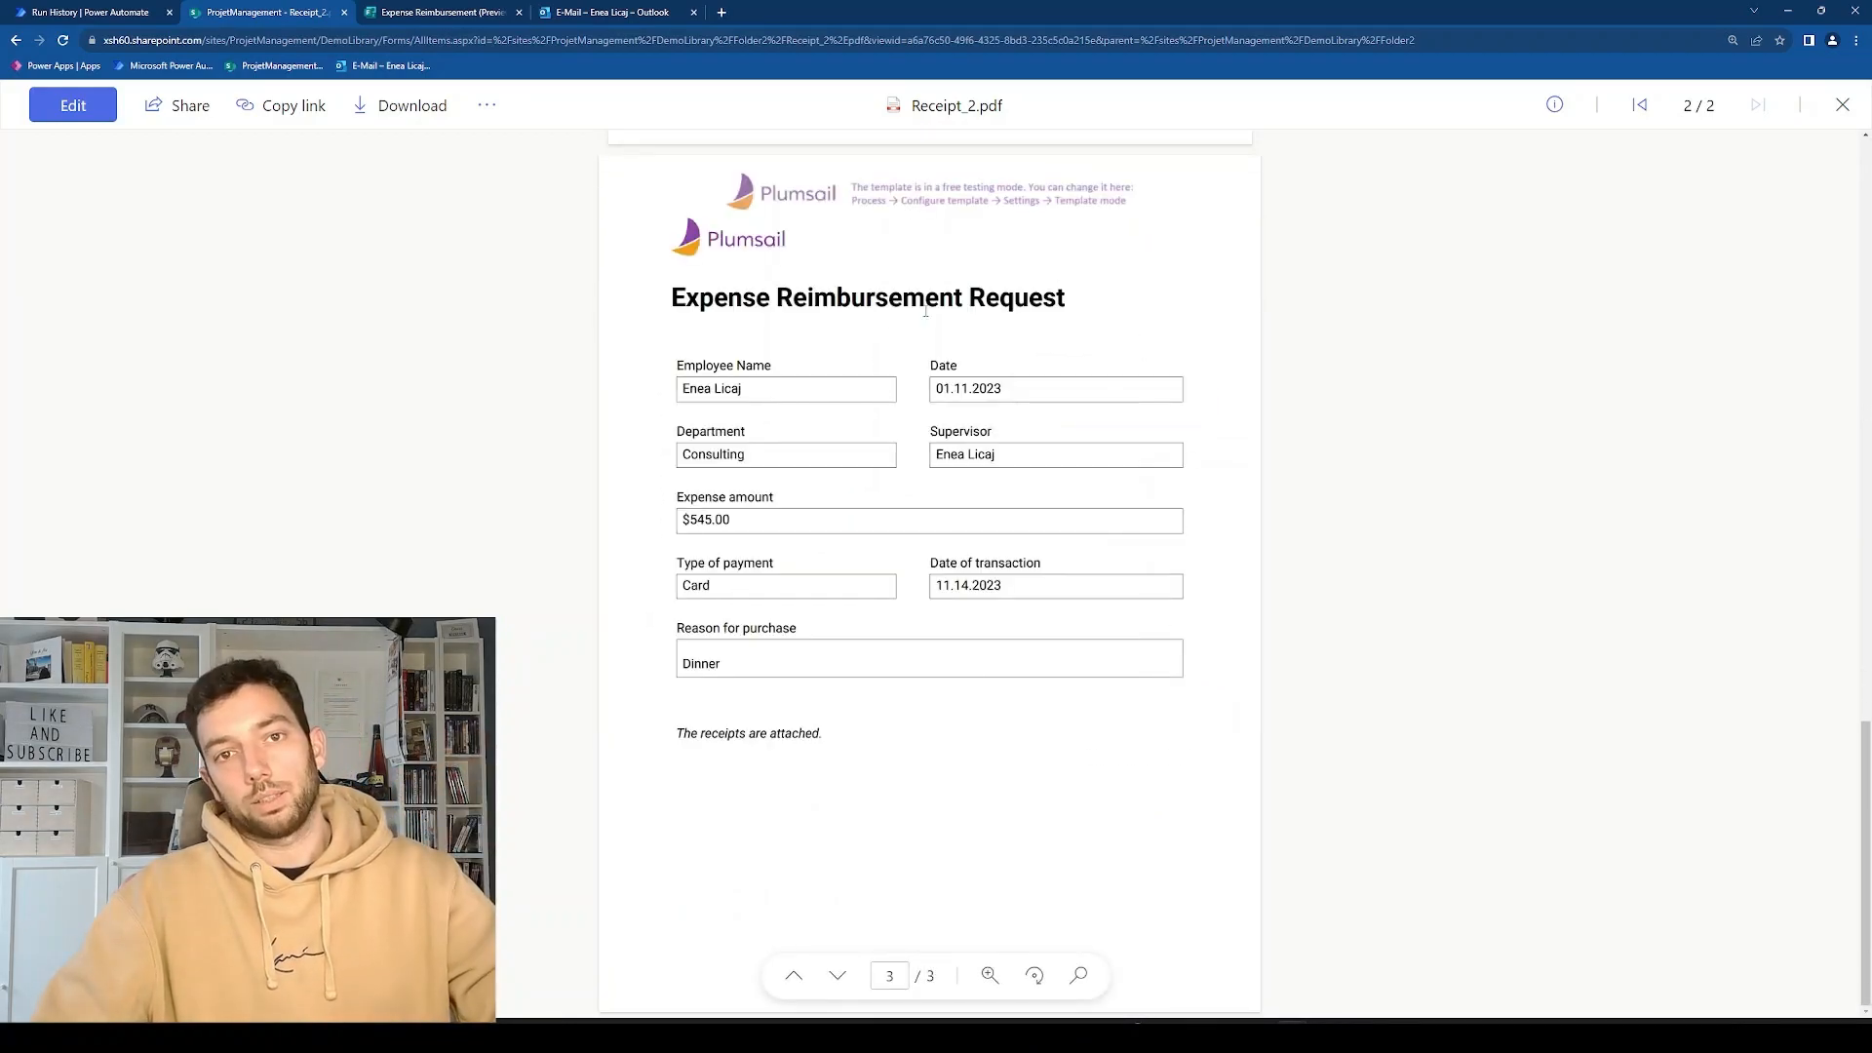
scroll(927, 314, "up", 2)
scroll(885, 503, "down", 1)
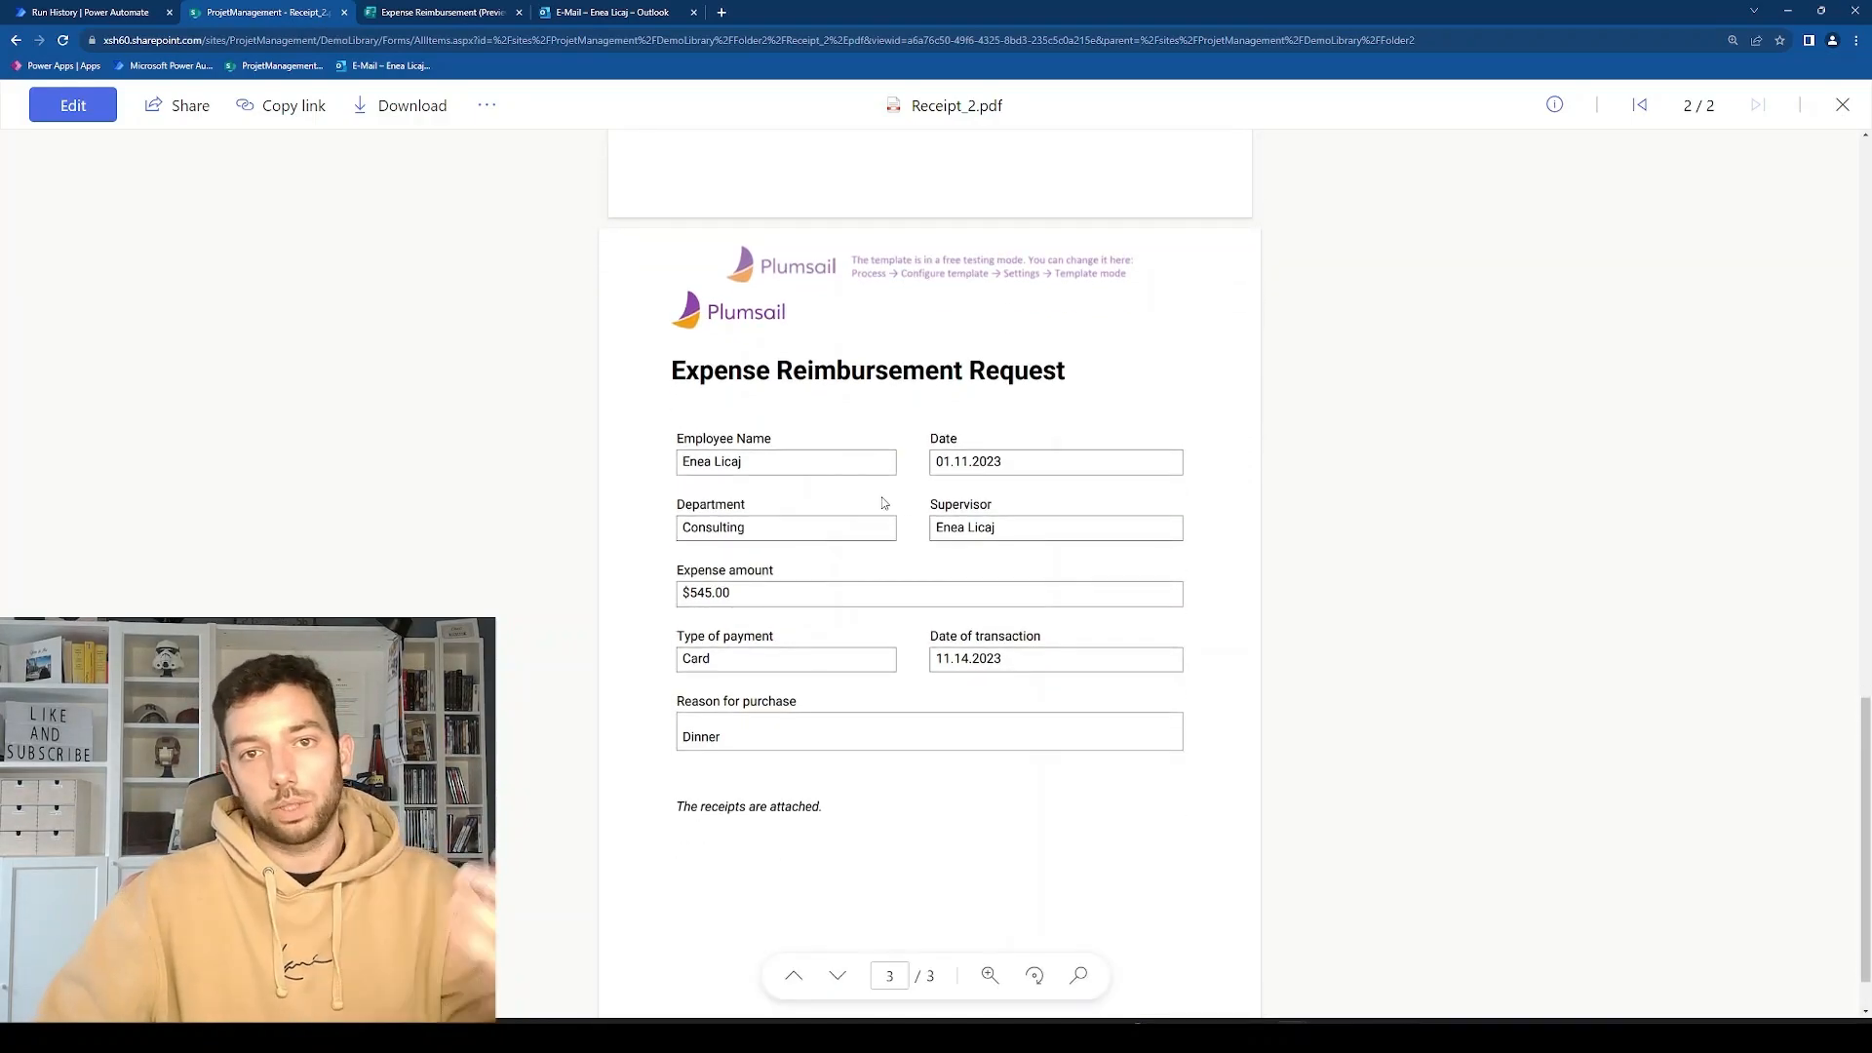
scroll(884, 504, "up", 1)
scroll(884, 503, "up", 10)
scroll(885, 503, "down", 12)
scroll(884, 503, "up", 20)
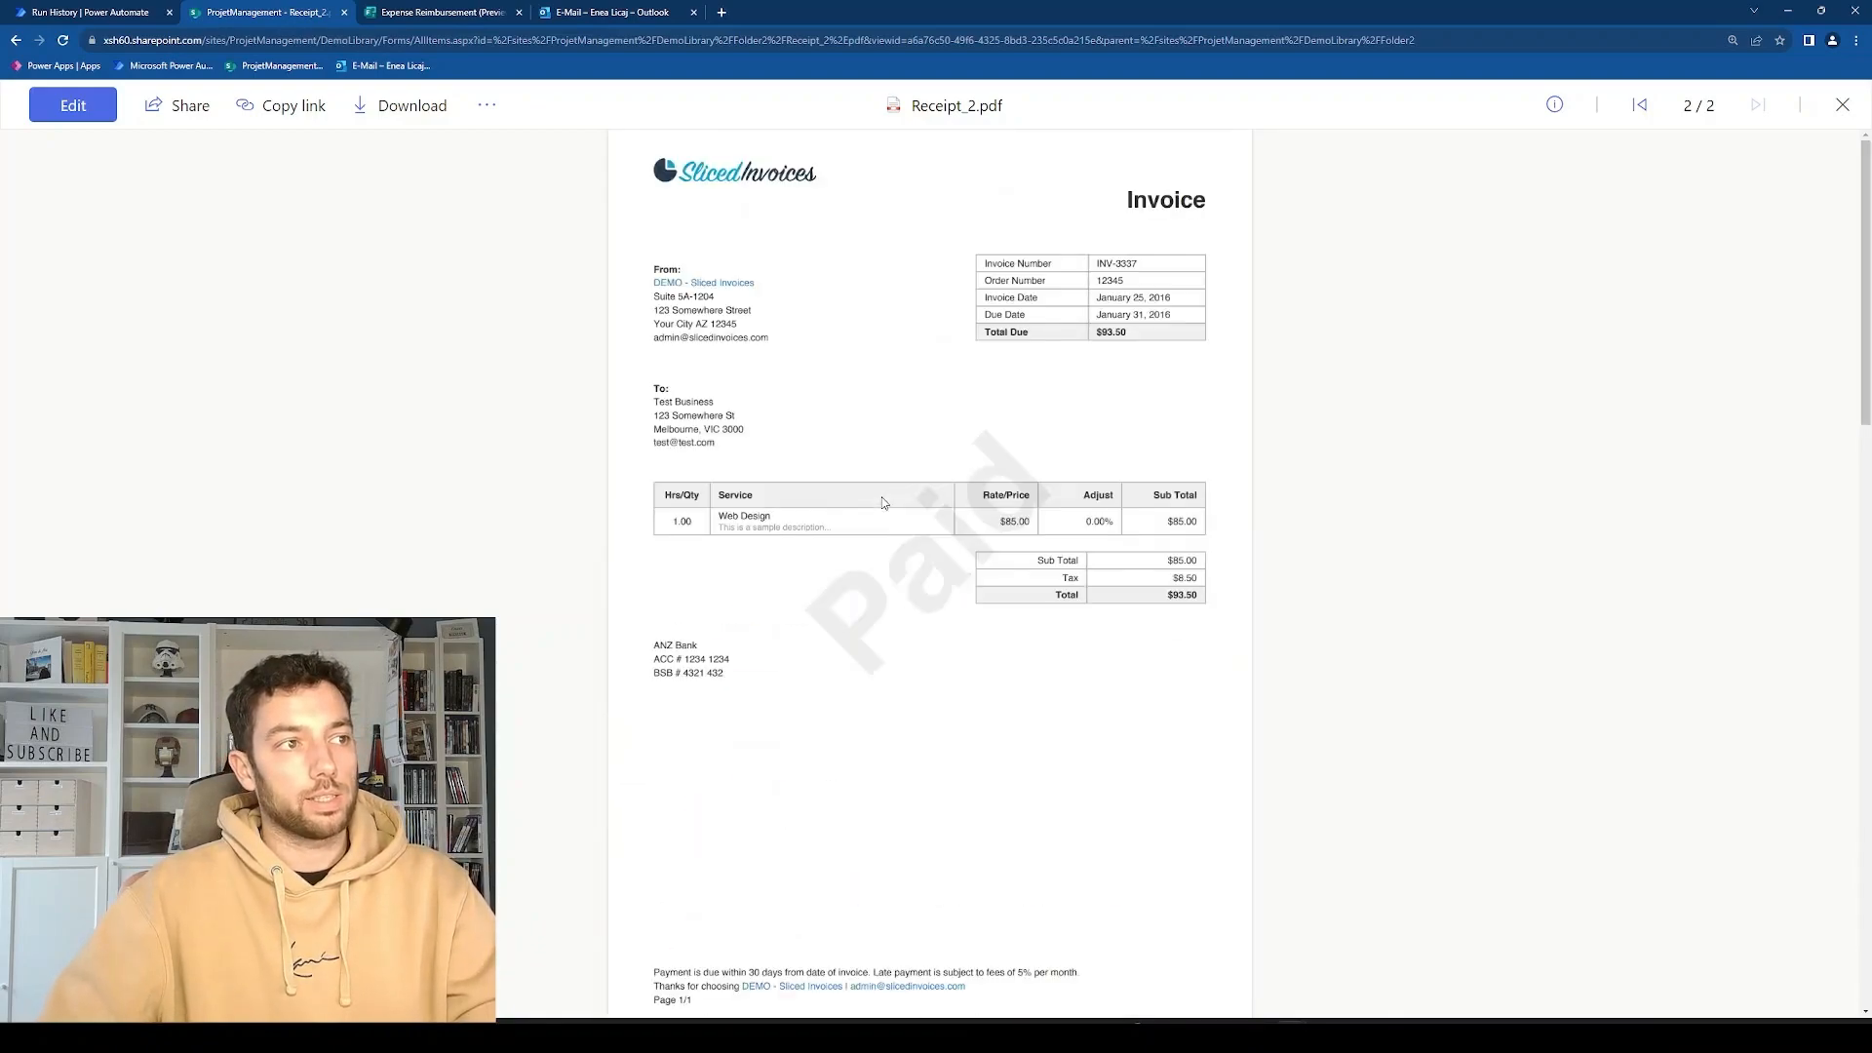